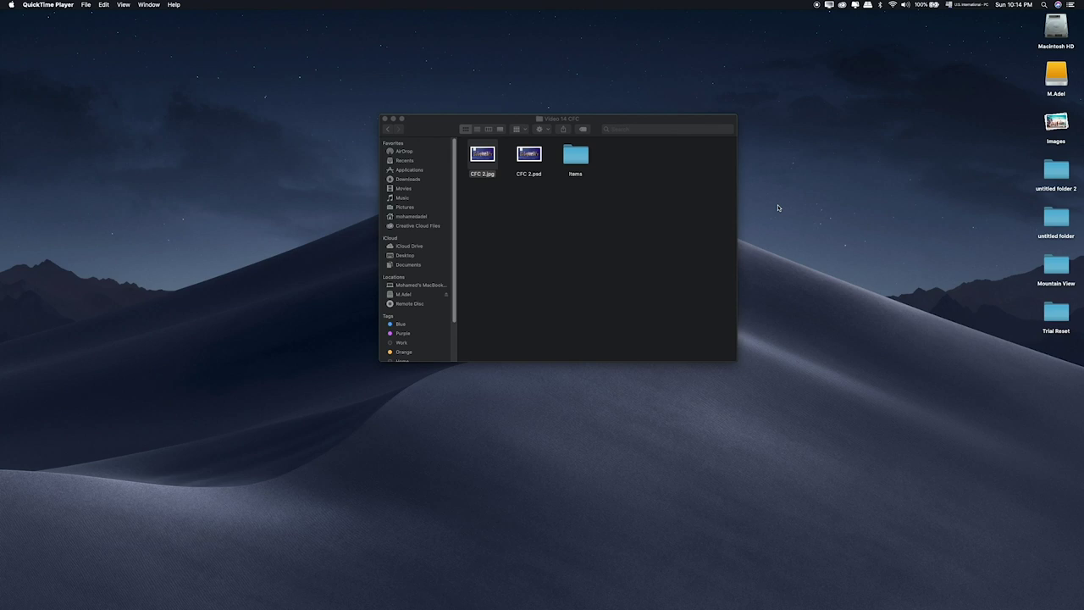
Step: Preview the finished CFC 2.jpg poster for reference
click(660, 218)
click(494, 161)
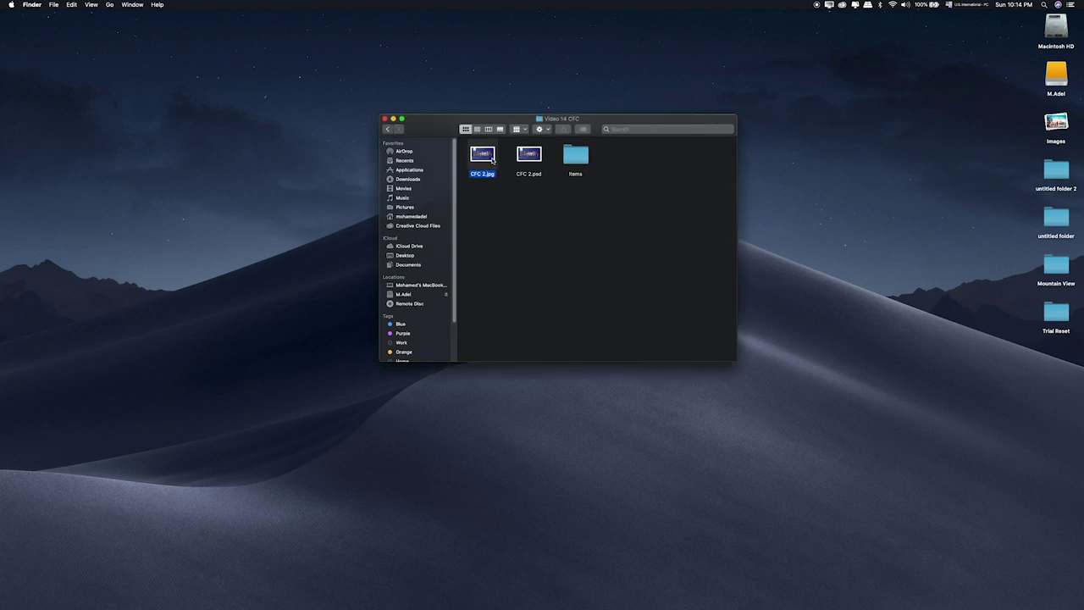
key(space)
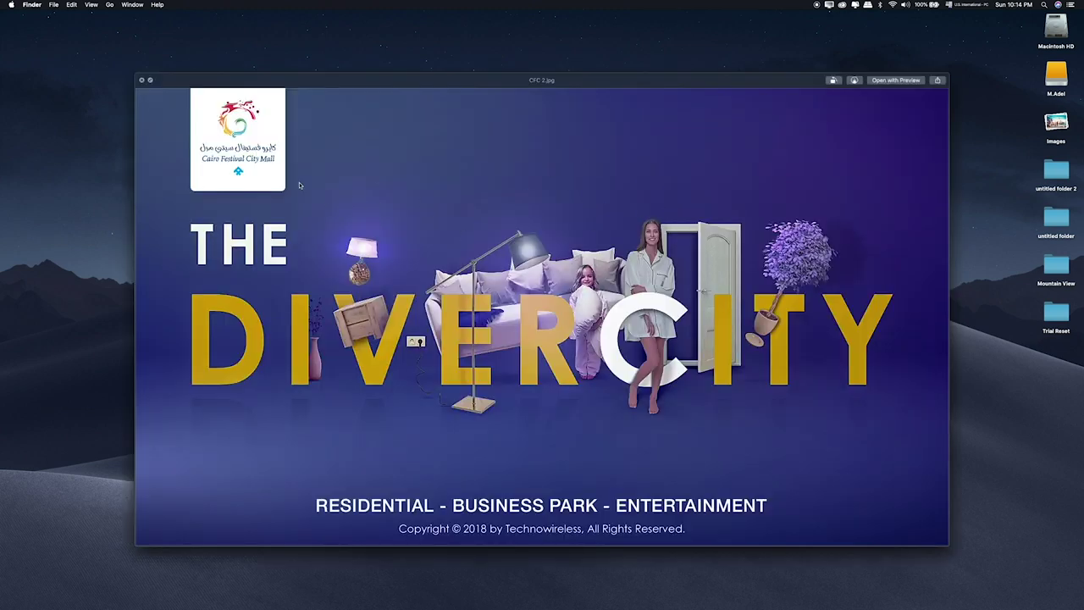
key(space)
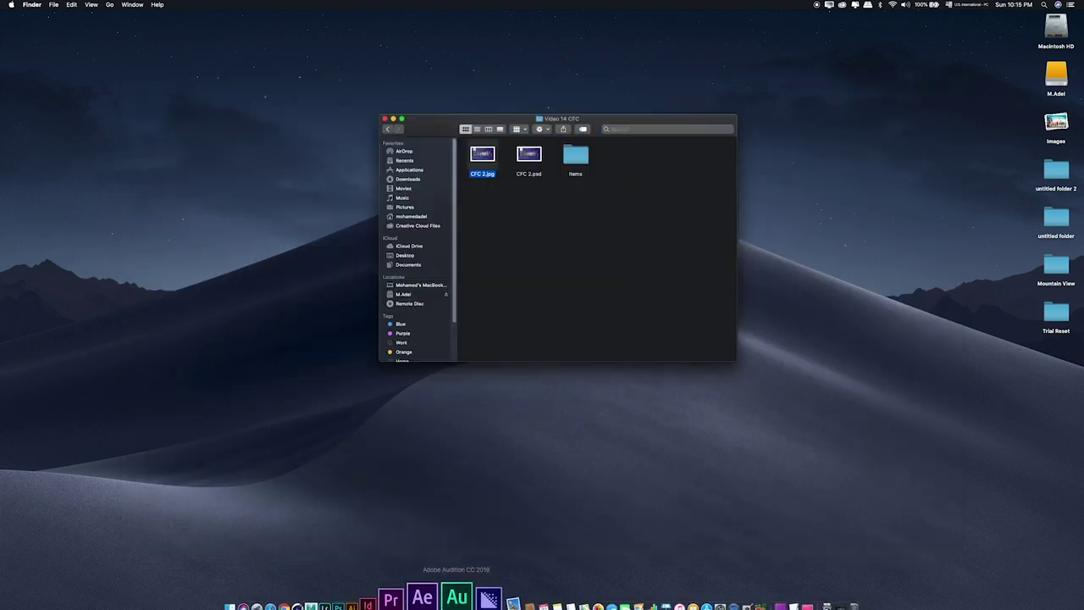
Step: Create a new 1920×1080 px, 300 ppi document named DiverCity
click(380, 586)
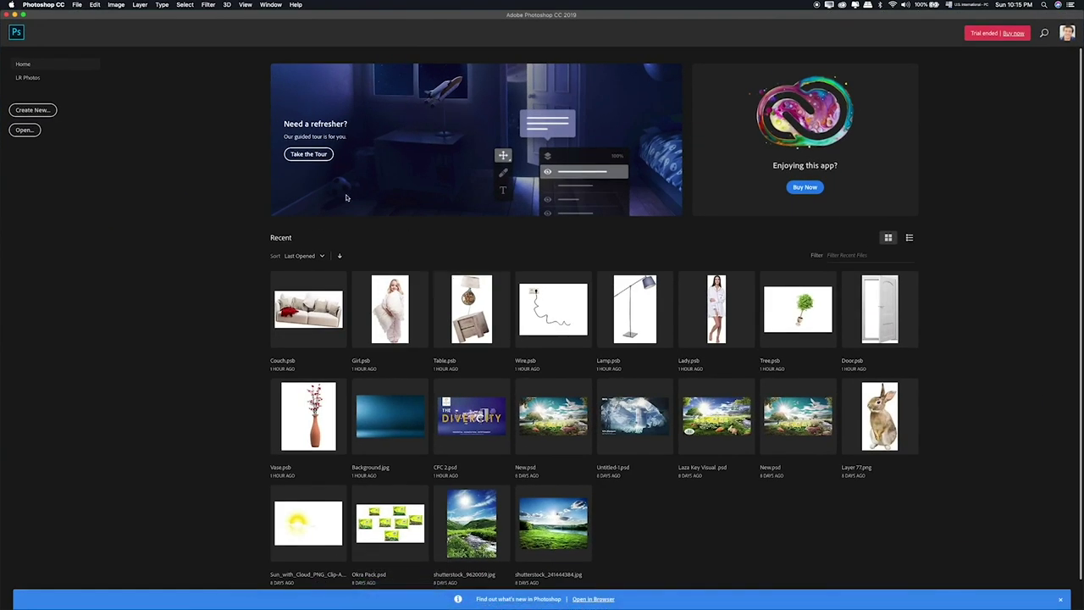
click(77, 4)
click(423, 251)
drag(568, 169, 615, 171)
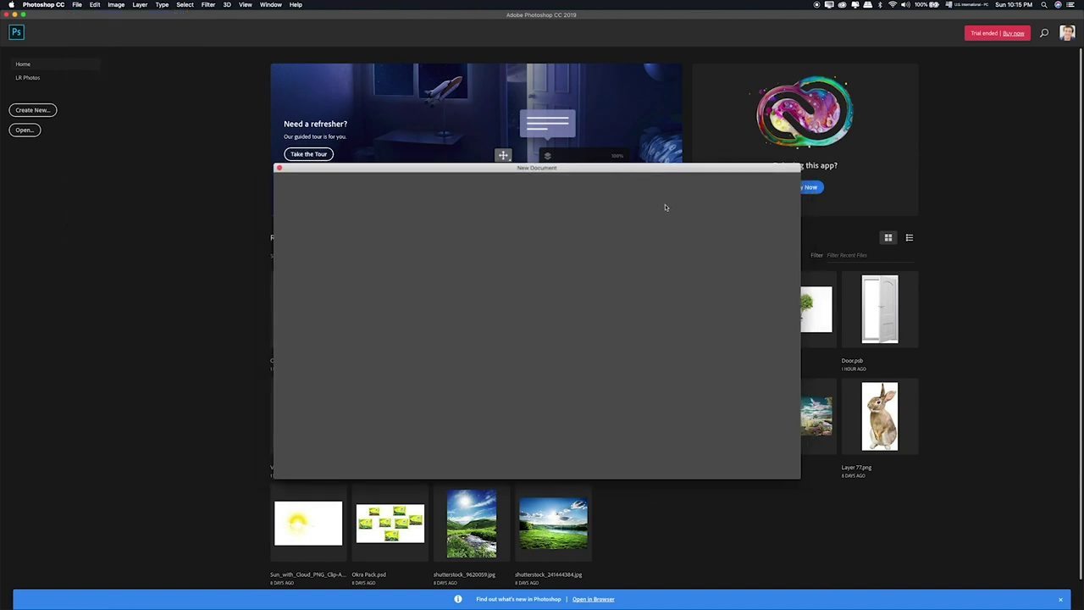
double_click(702, 245)
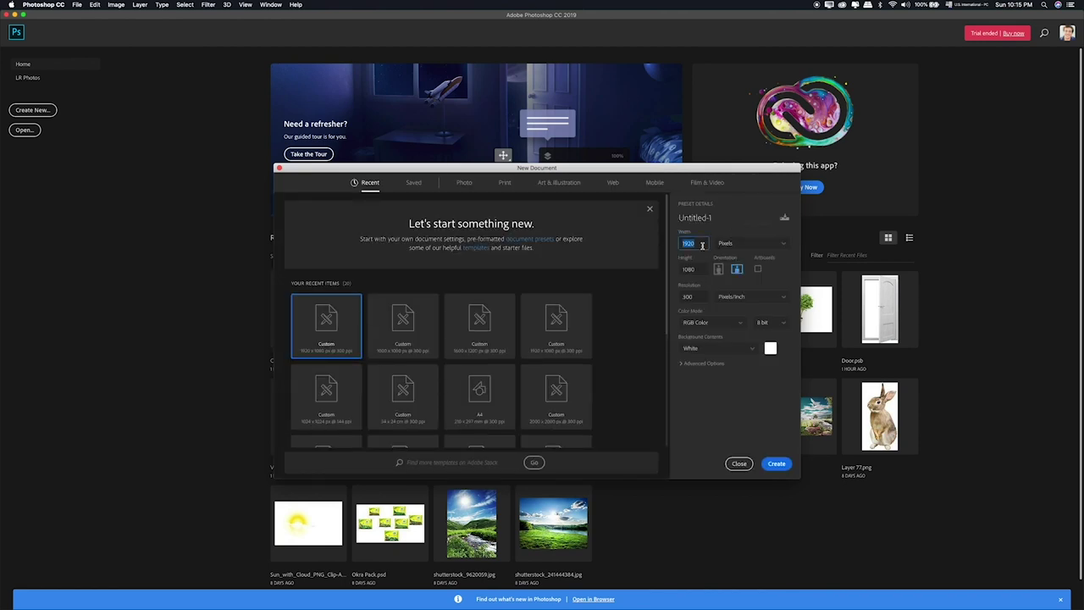
click(702, 245)
click(726, 218)
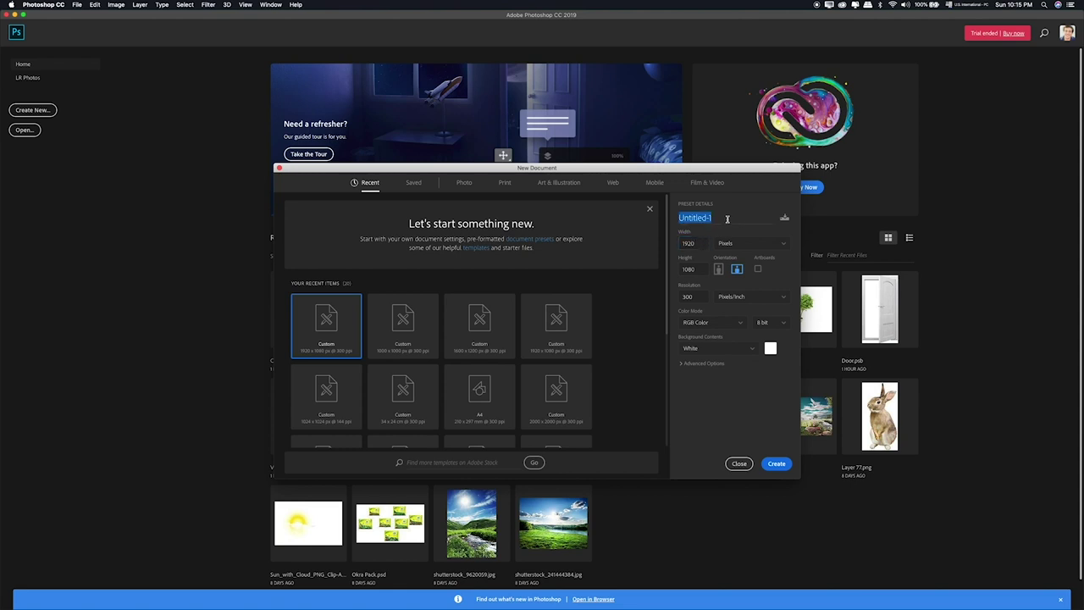
text(Di)
text(ver)
text(City)
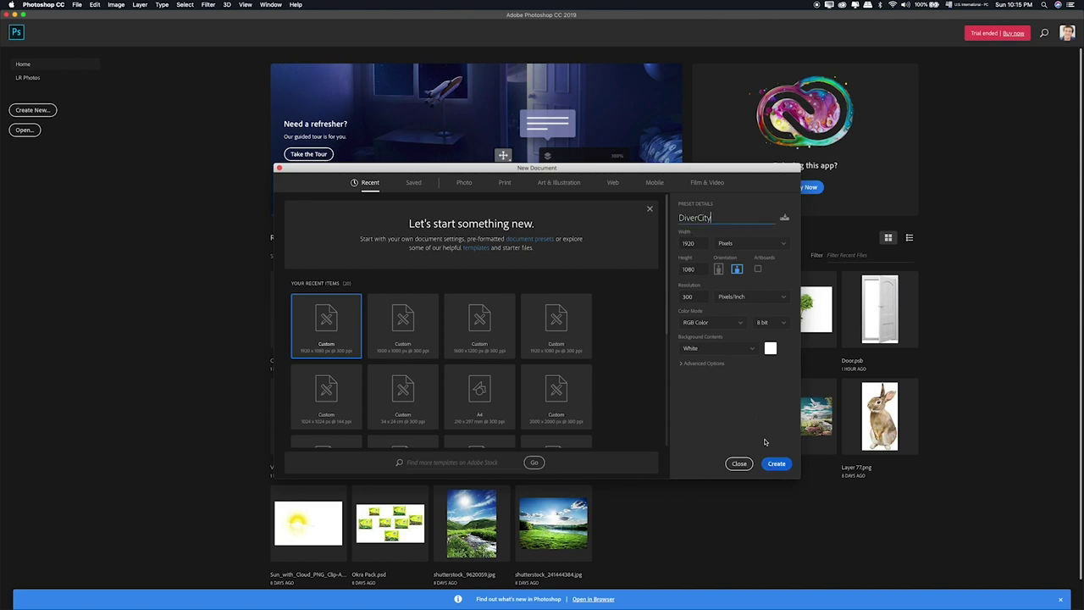
click(775, 463)
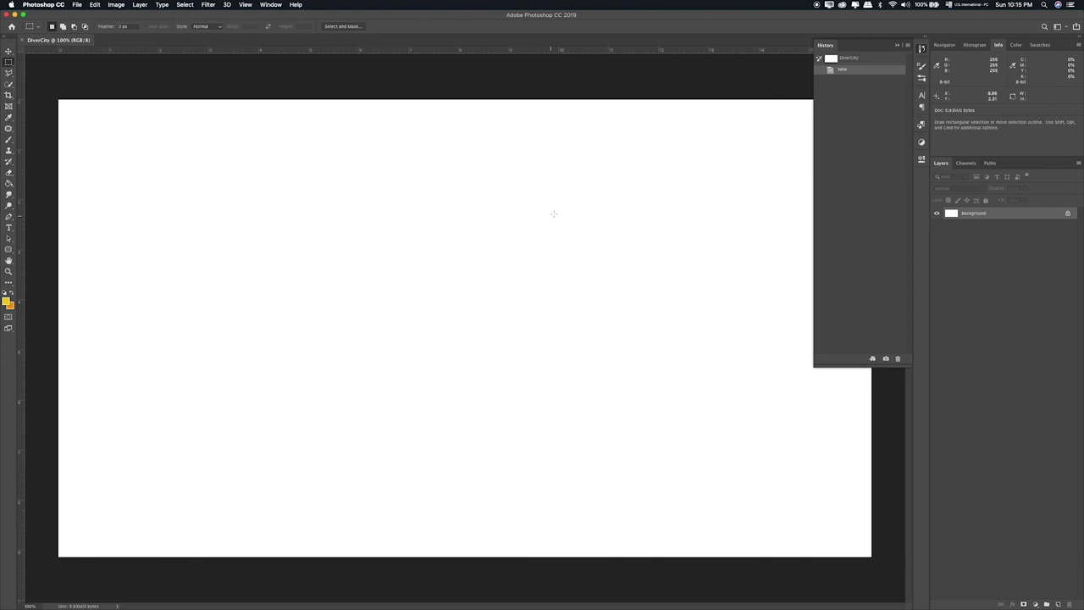
Step: Close the History panel, fit the canvas, and open the Items folder in Finder
click(898, 45)
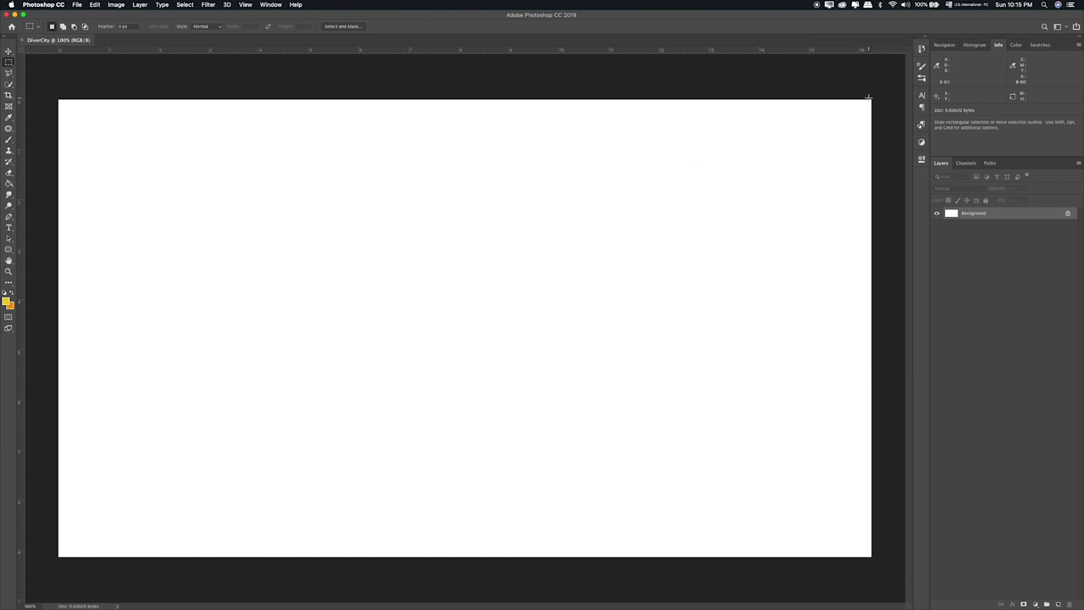
key(super+0)
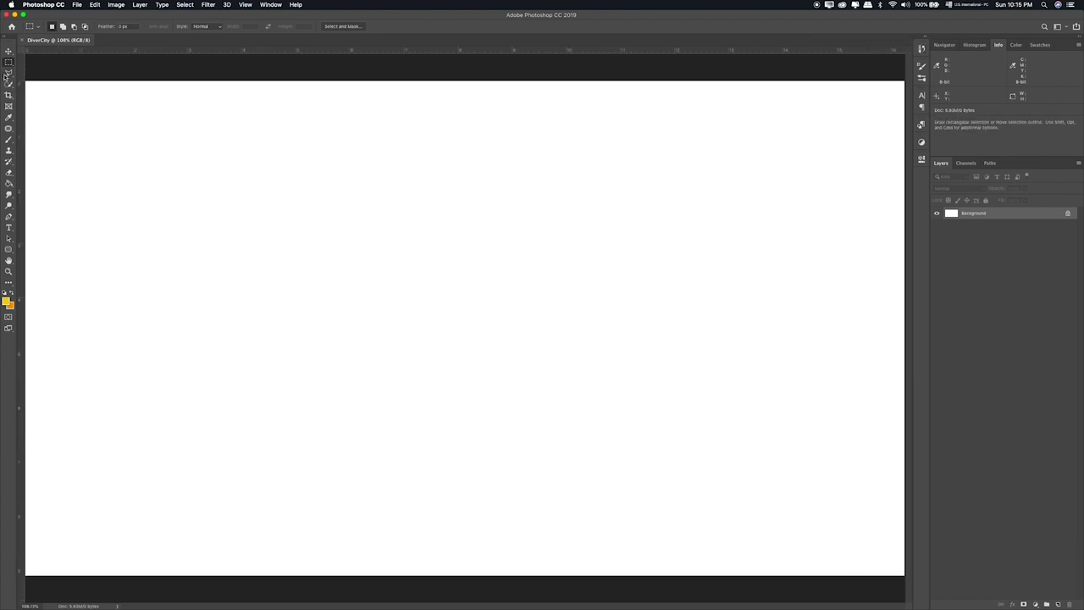
key(super+Tab)
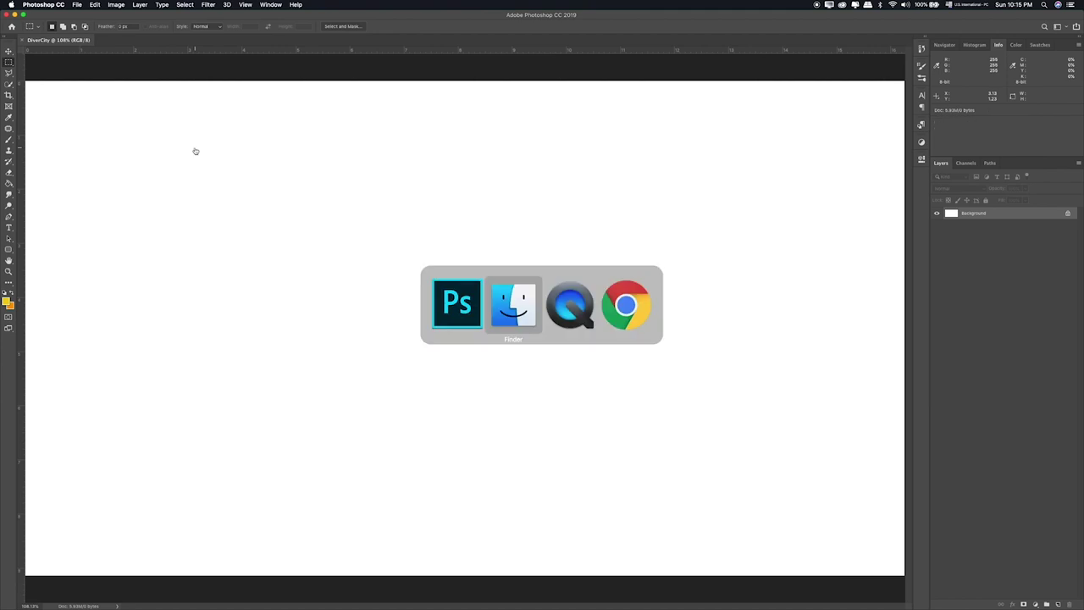
double_click(576, 157)
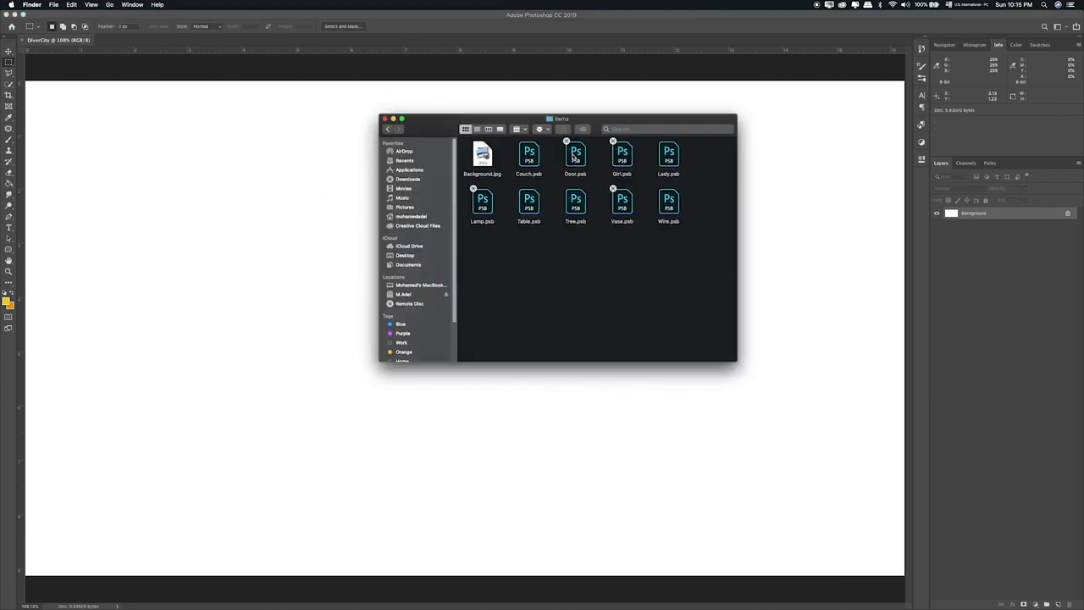
Step: Quick Look through each poster asset, ending on the blue Background.jpg
click(474, 153)
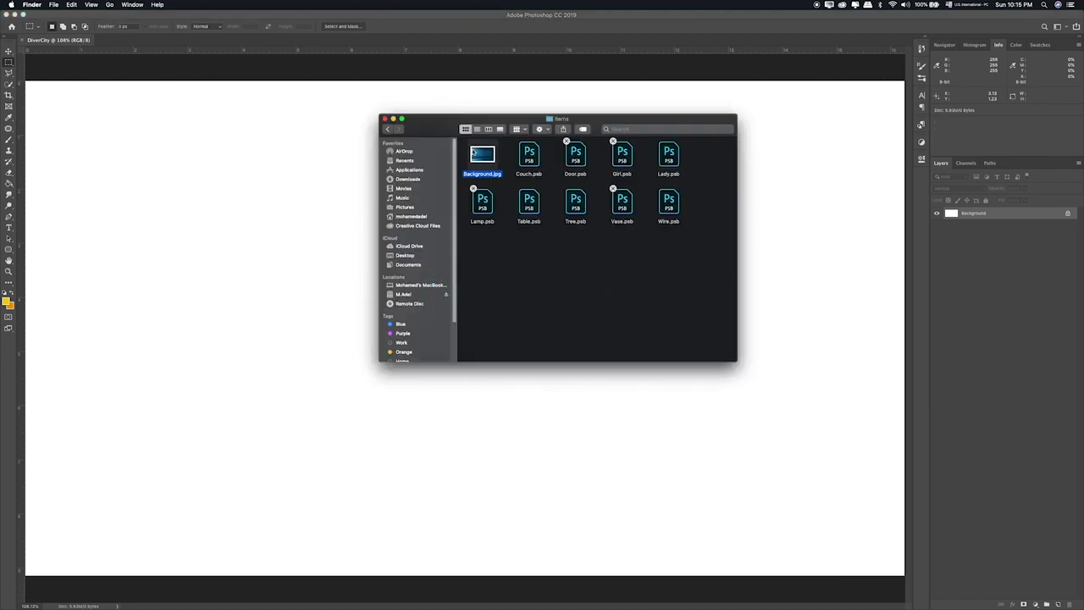
key(space)
key(Right)
key(Right)
key(Right)
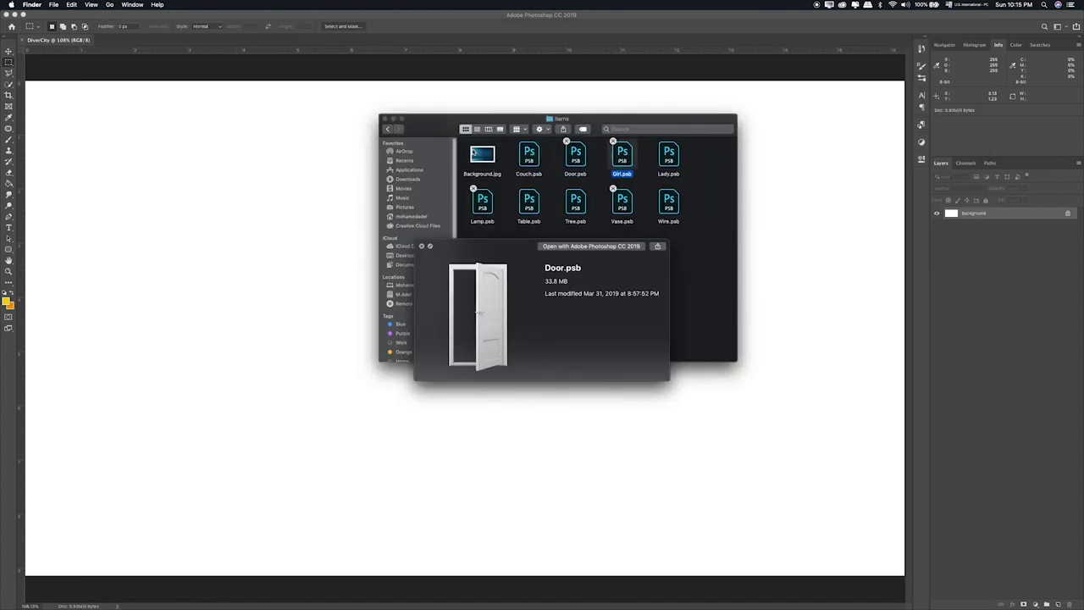
key(Right)
key(Down)
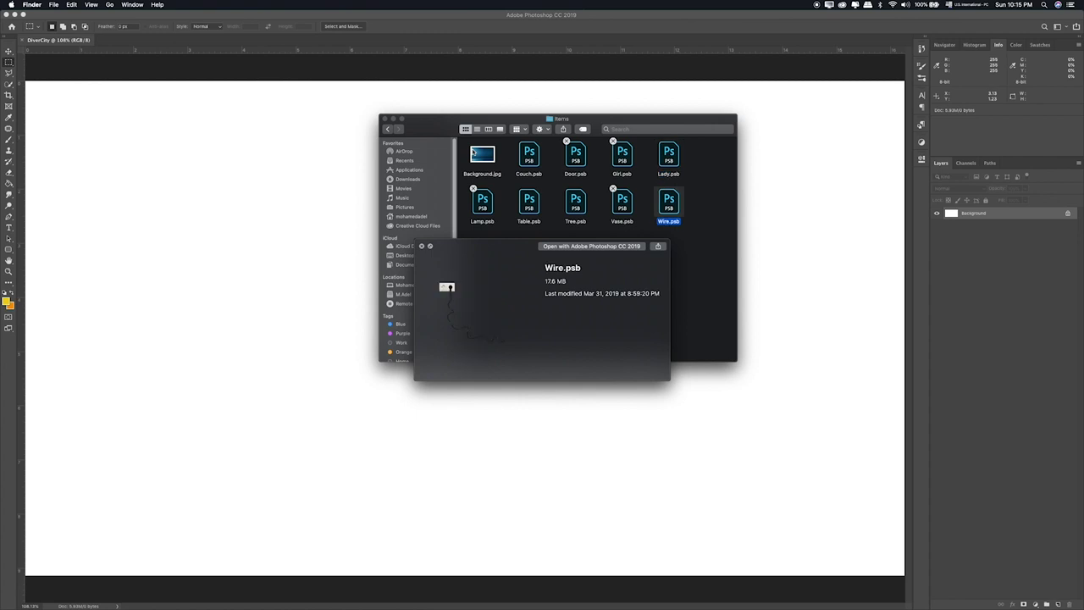
key(Left)
key(Left)
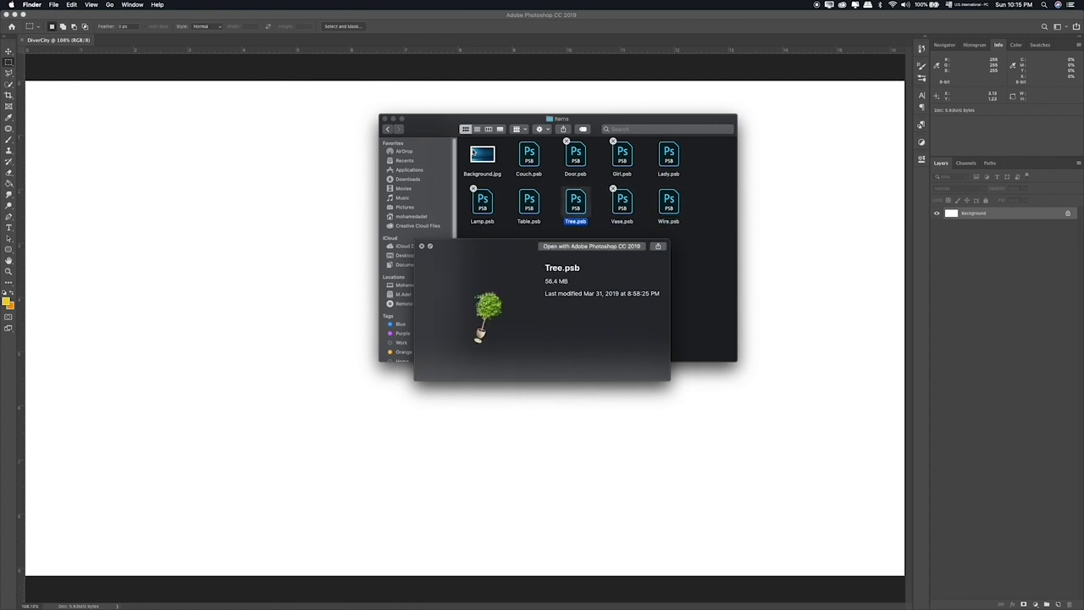
key(Left)
key(Left)
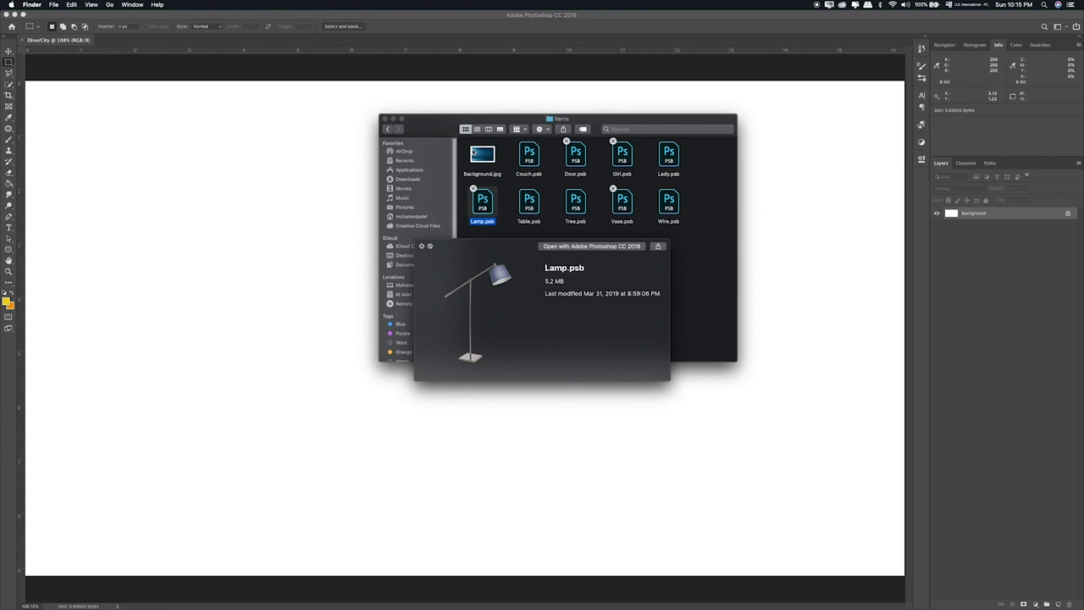
key(space)
click(473, 152)
key(space)
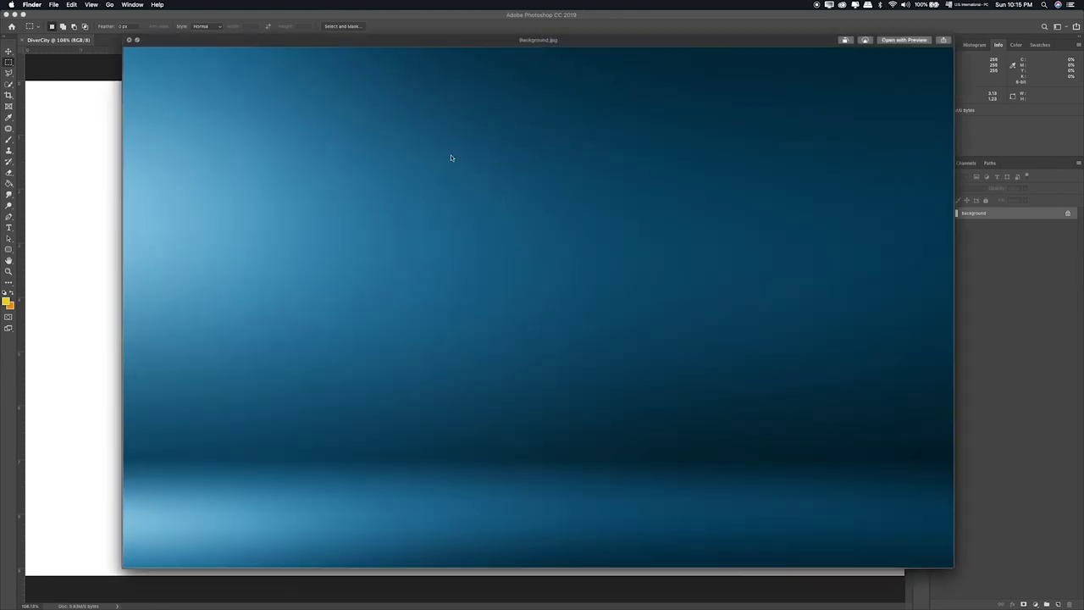
Step: Place Background.jpg into DiverCity and stretch it to cover the whole canvas
drag(461, 154, 268, 172)
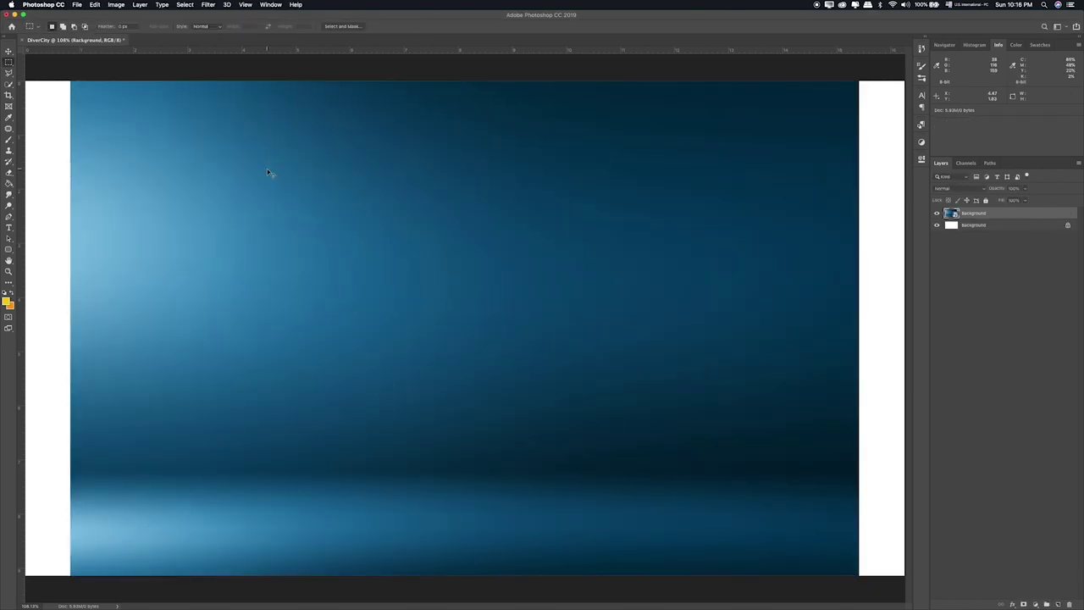
drag(464, 82, 467, 43)
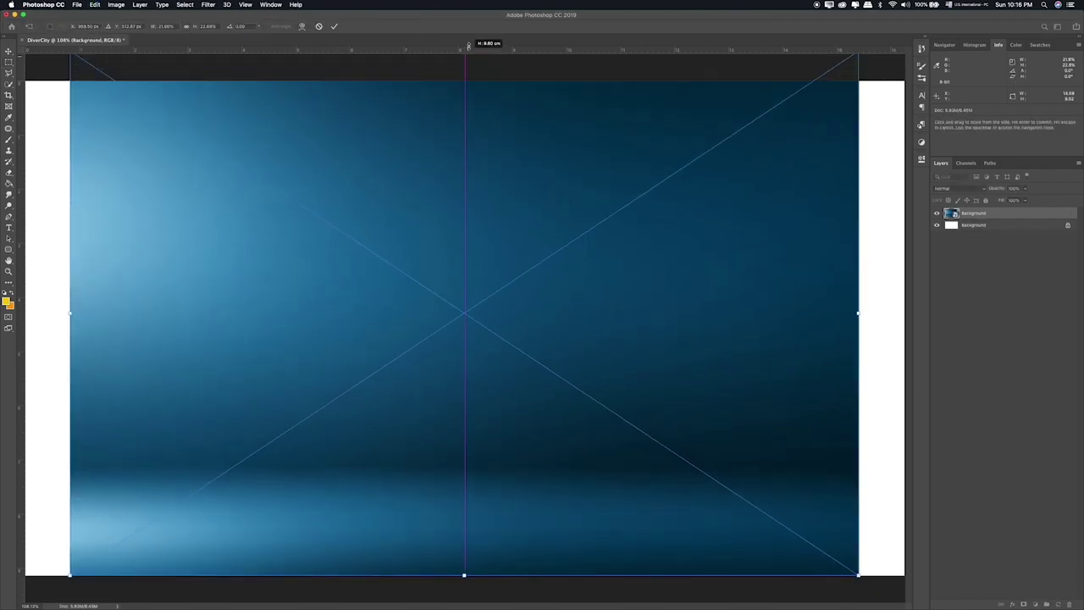
key(super+minus)
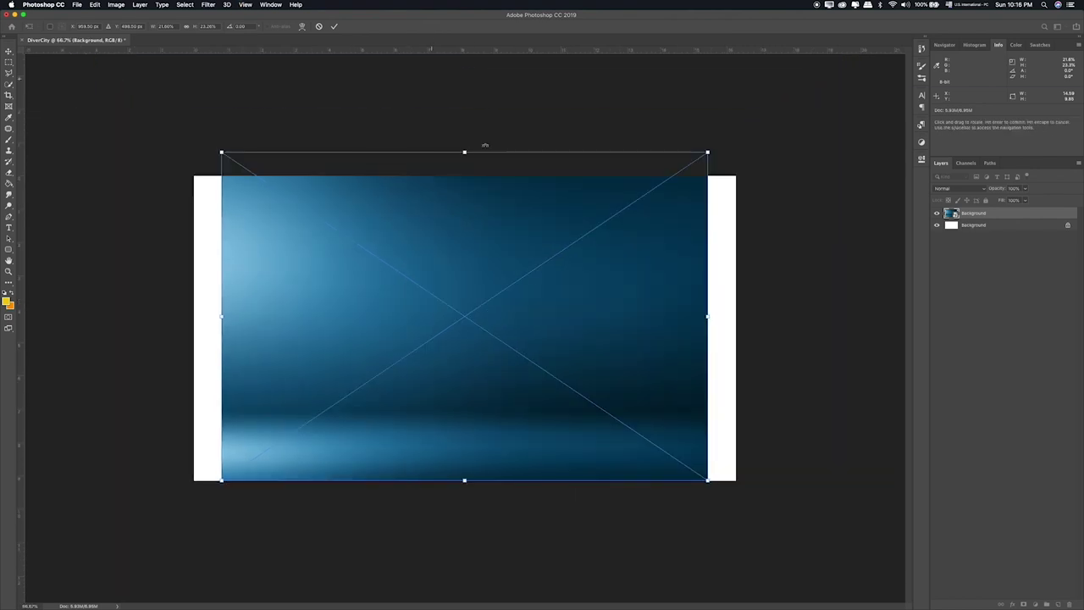
drag(464, 152, 462, 58)
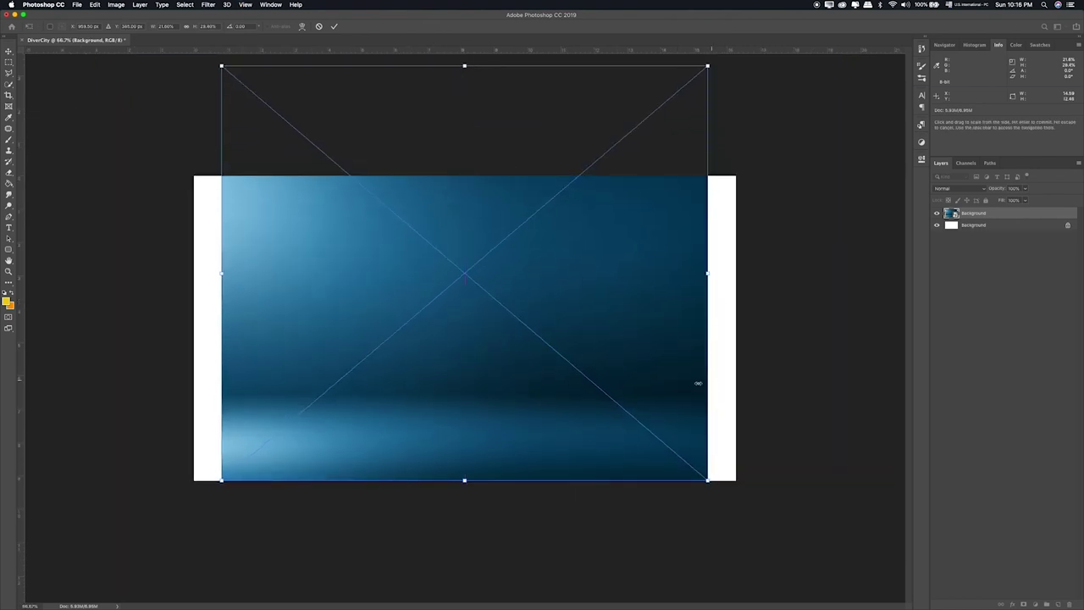
drag(707, 275, 737, 271)
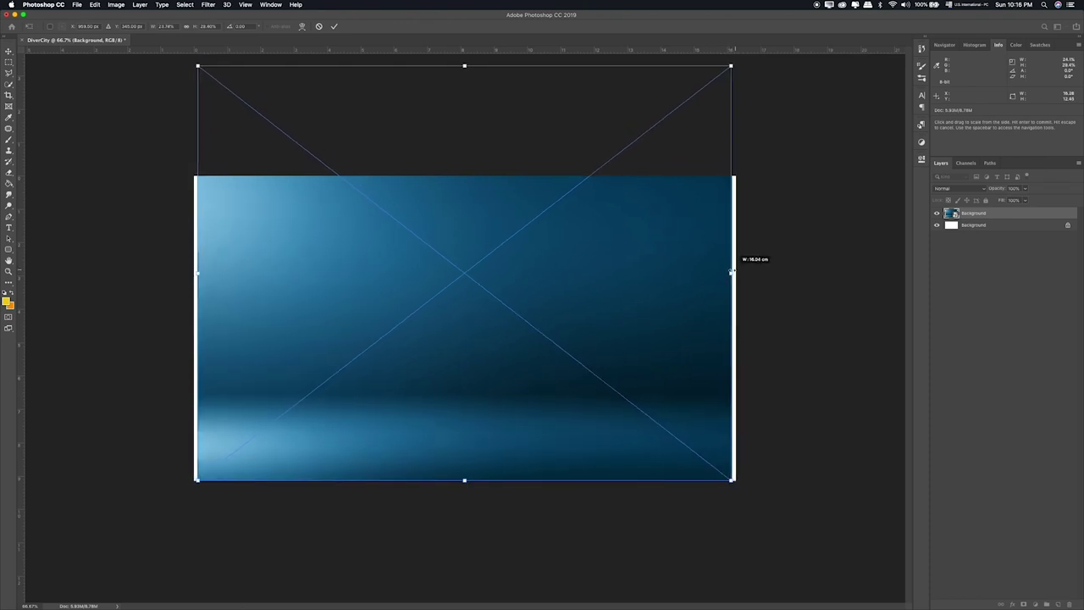
drag(737, 271, 737, 272)
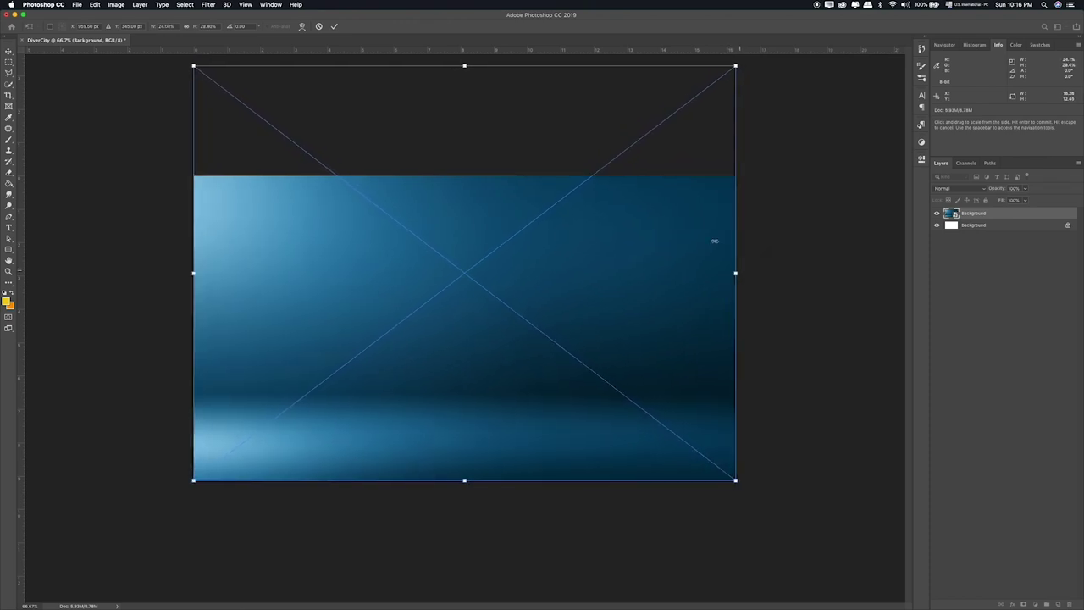
drag(463, 67, 464, 26)
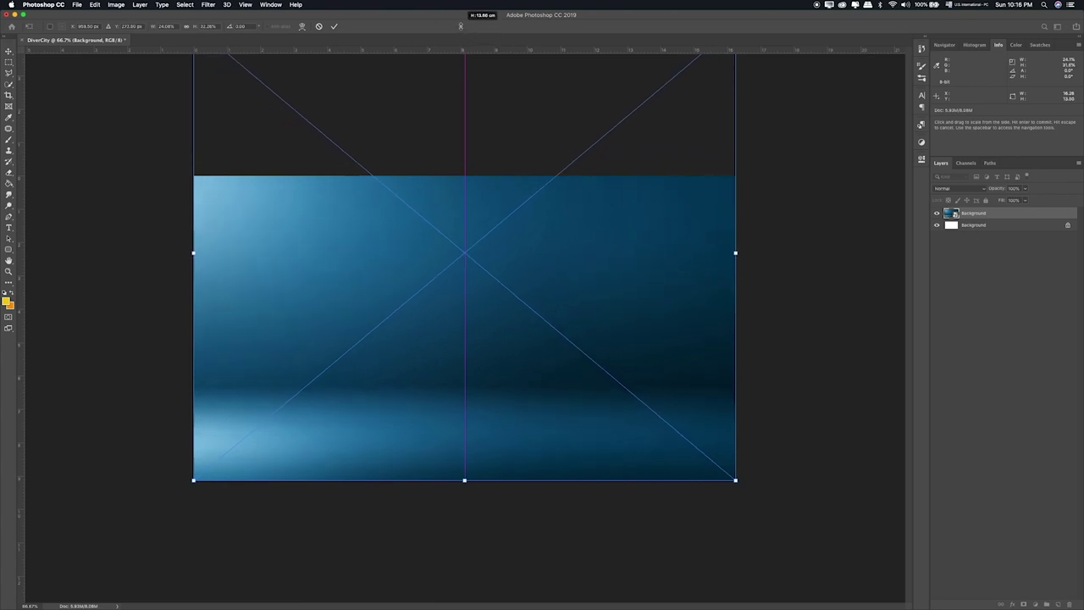
drag(475, 480, 464, 573)
drag(488, 474, 486, 371)
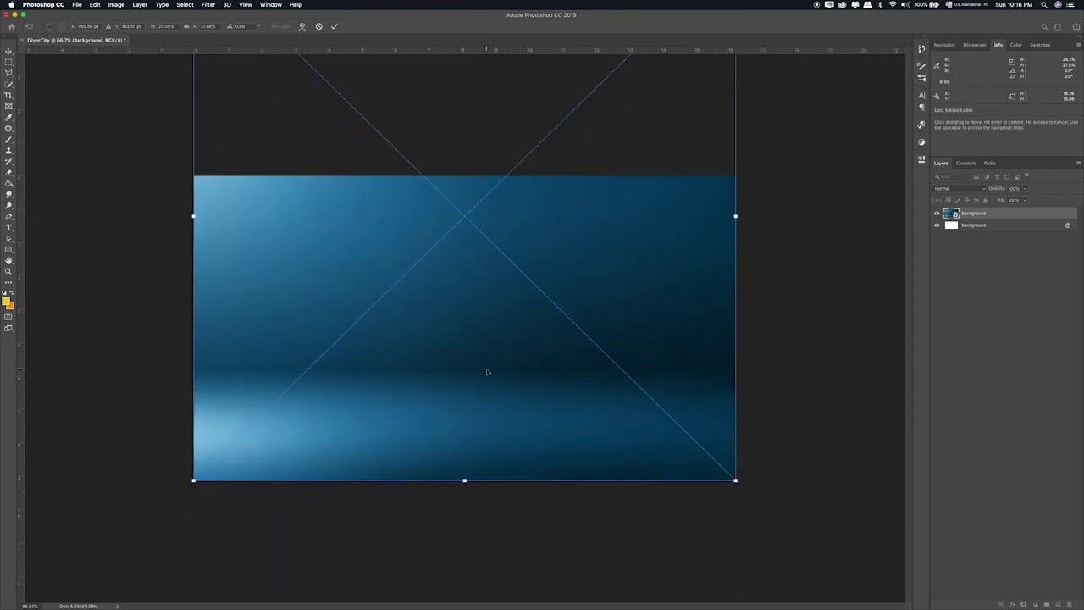
key(Return)
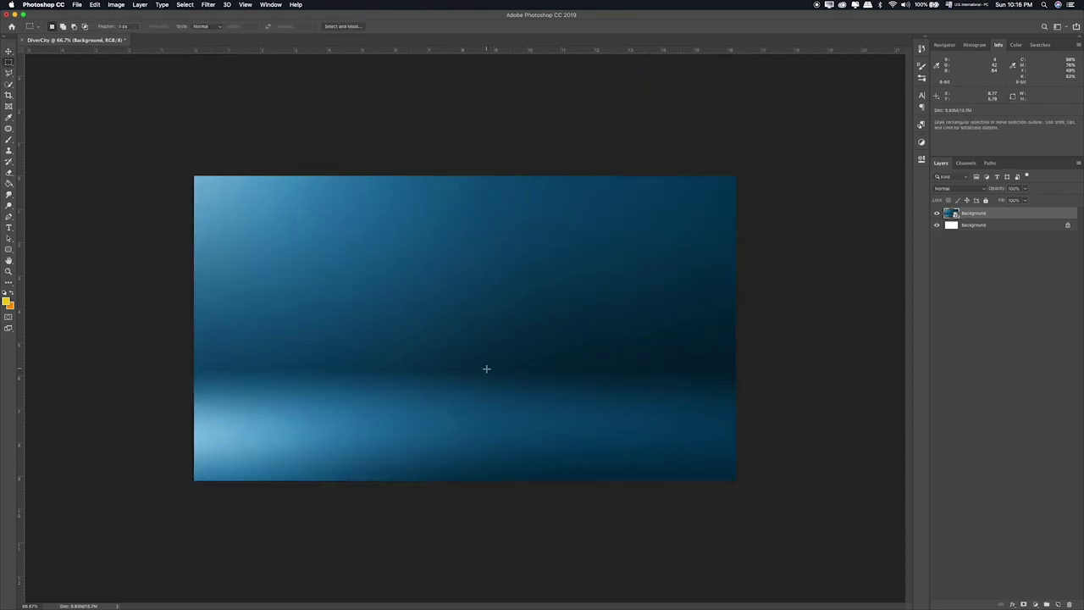
key(ctrl+1)
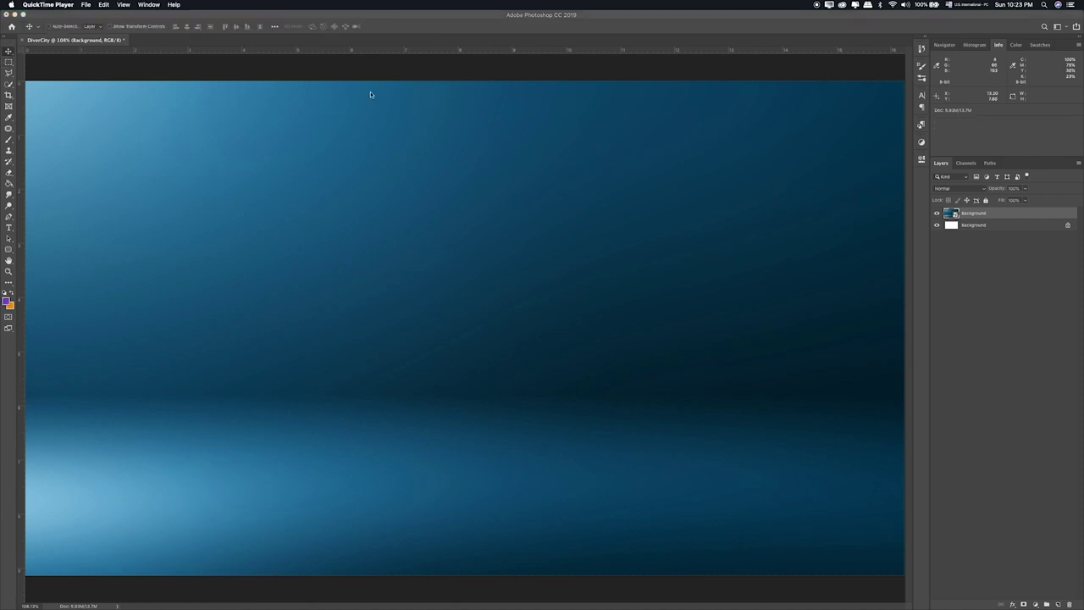
Step: Try a Hue/Saturation adjustment, cancel it, and bring up the Filter menu
click(997, 214)
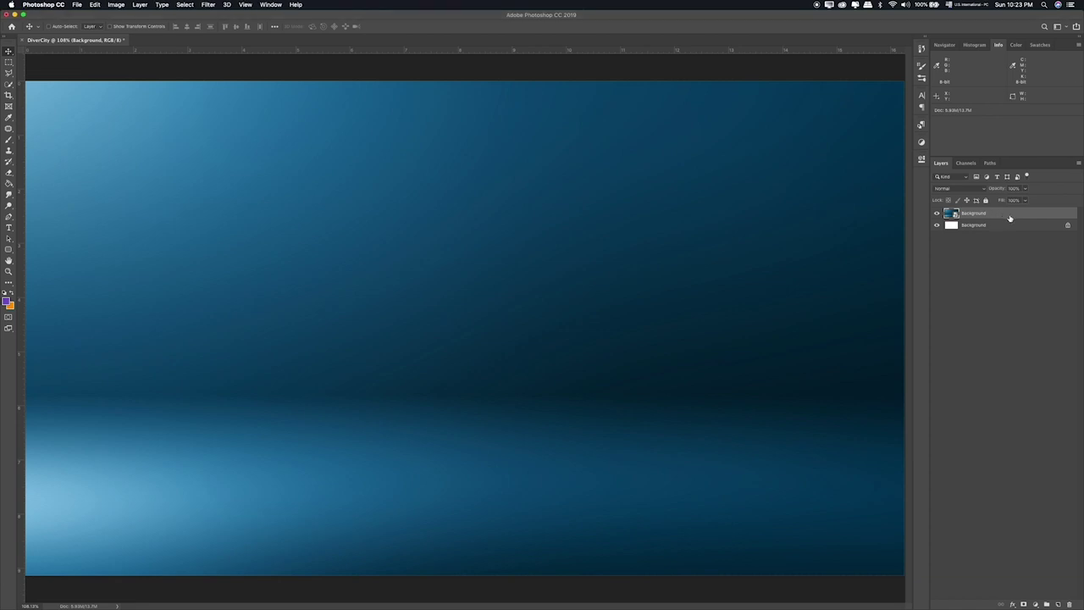
key(super+u)
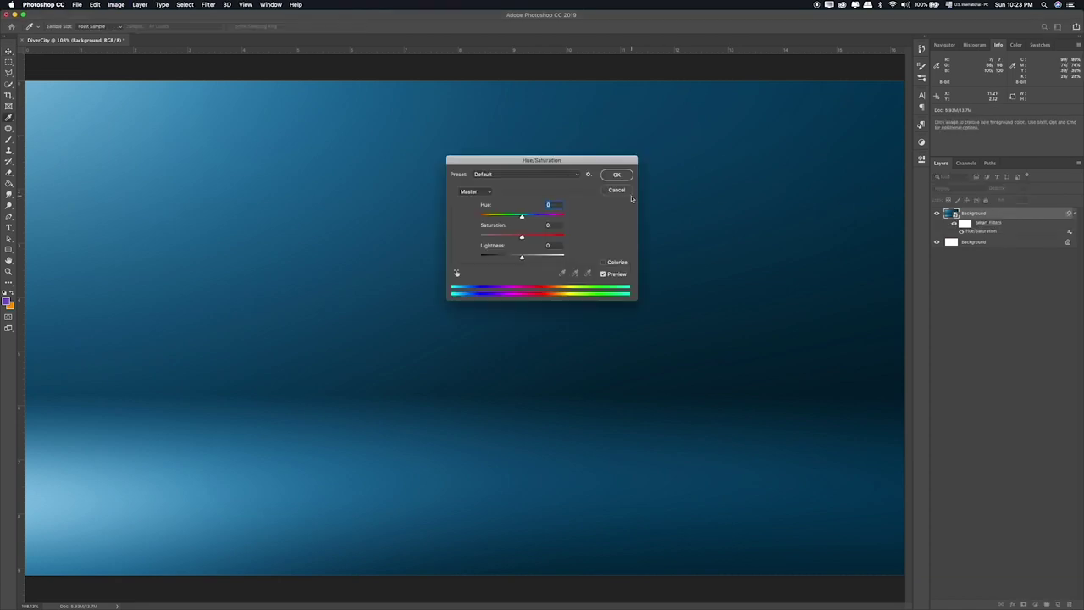
click(630, 197)
click(208, 5)
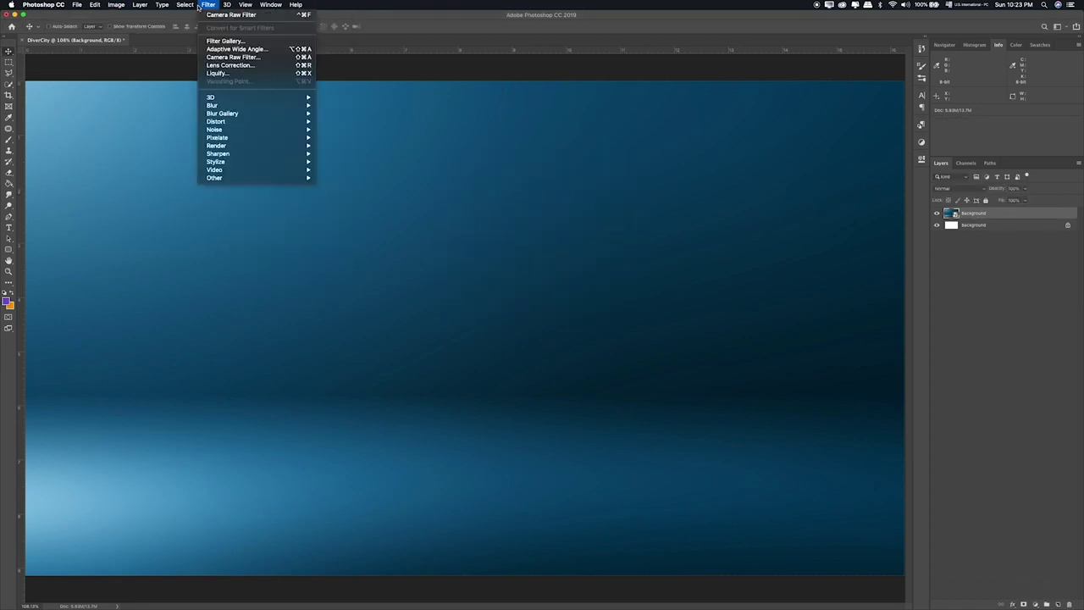
Step: Open the Camera Raw Filter and inspect the gradient at 100% zoom
click(223, 57)
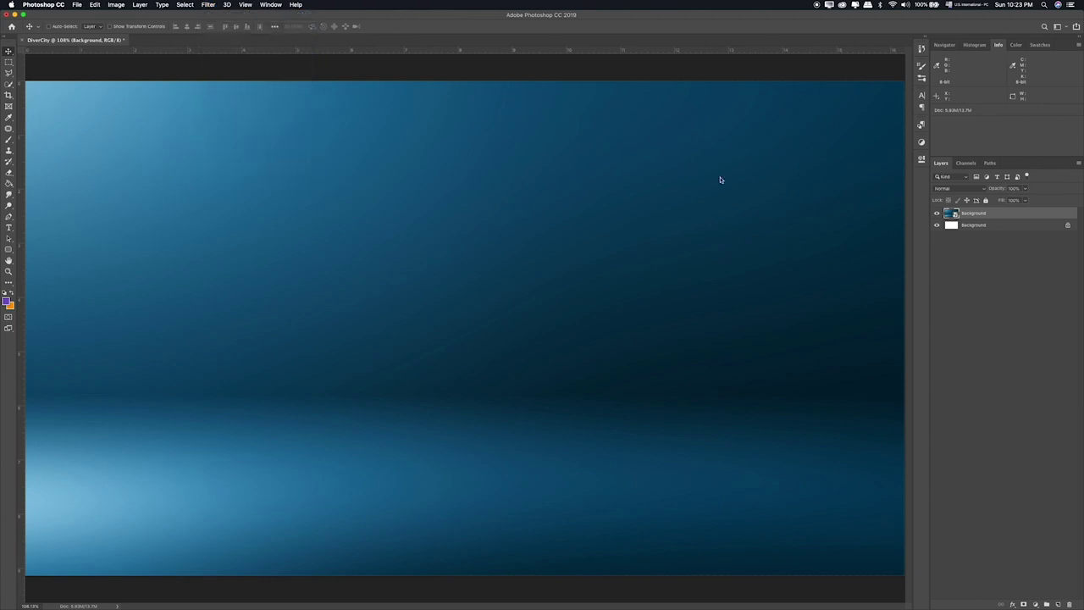
click(489, 254)
click(498, 230)
drag(514, 259, 494, 223)
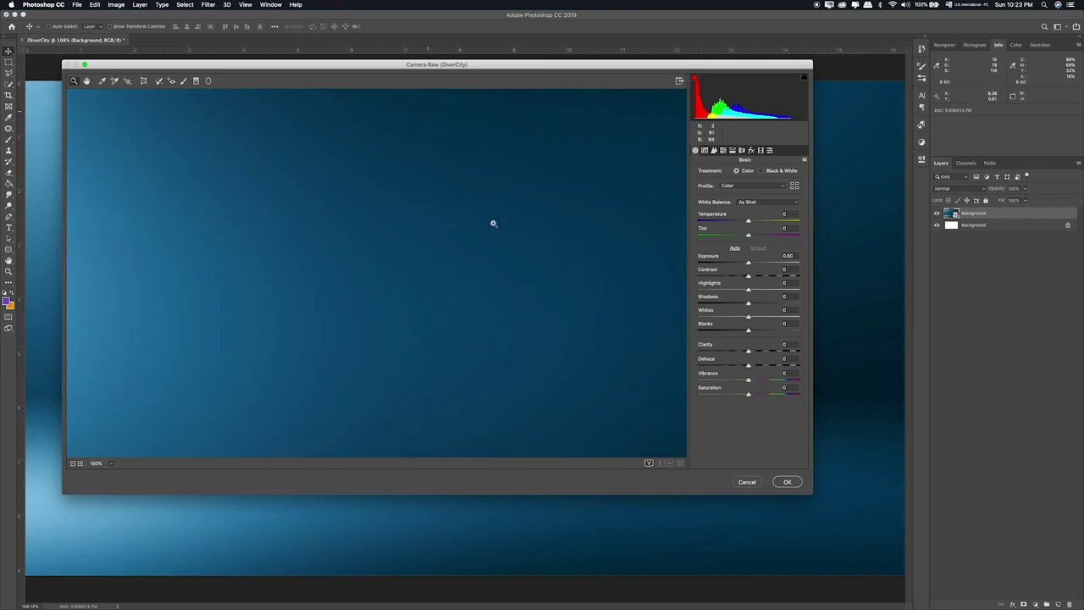
mouse_move(537, 382)
mouse_down()
mouse_move(507, 308)
mouse_move(525, 256)
mouse_up()
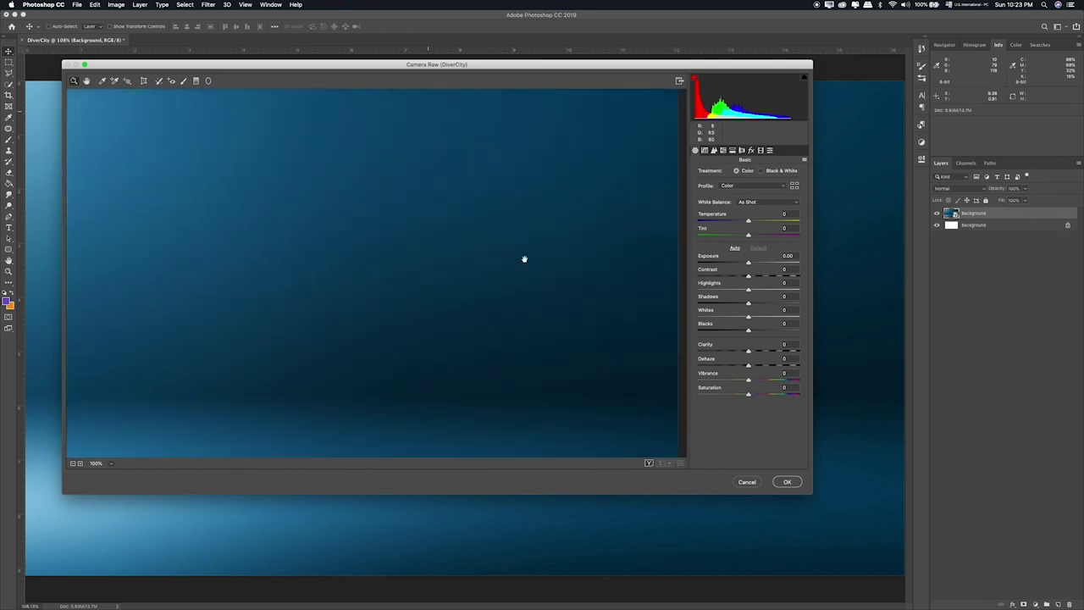
mouse_move(408, 394)
mouse_down()
mouse_move(503, 262)
mouse_move(321, 236)
mouse_move(331, 259)
mouse_move(404, 317)
mouse_move(463, 241)
mouse_up()
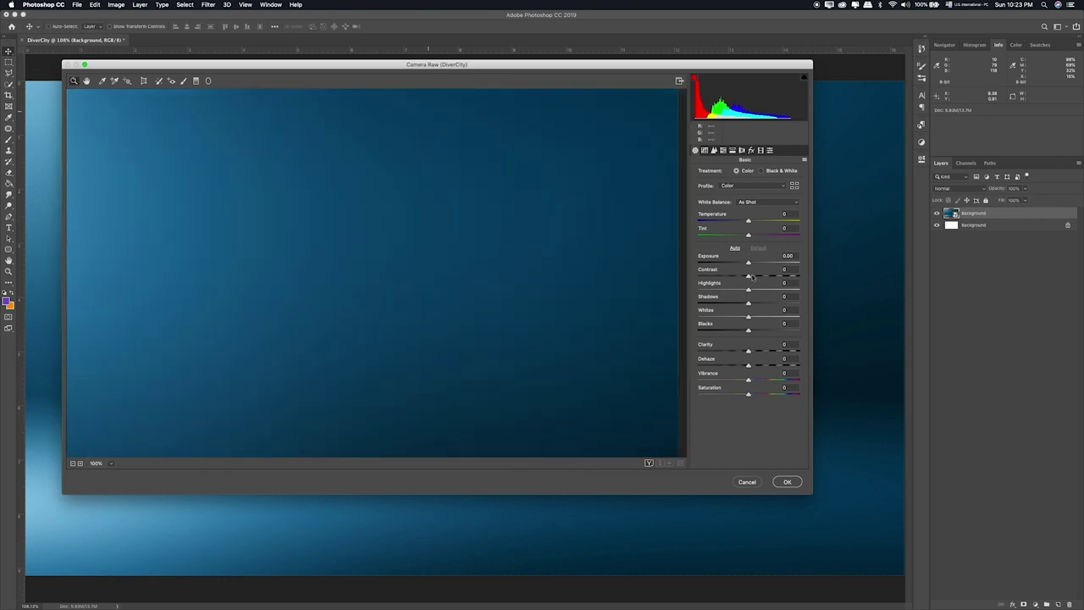
alt+click(521, 340)
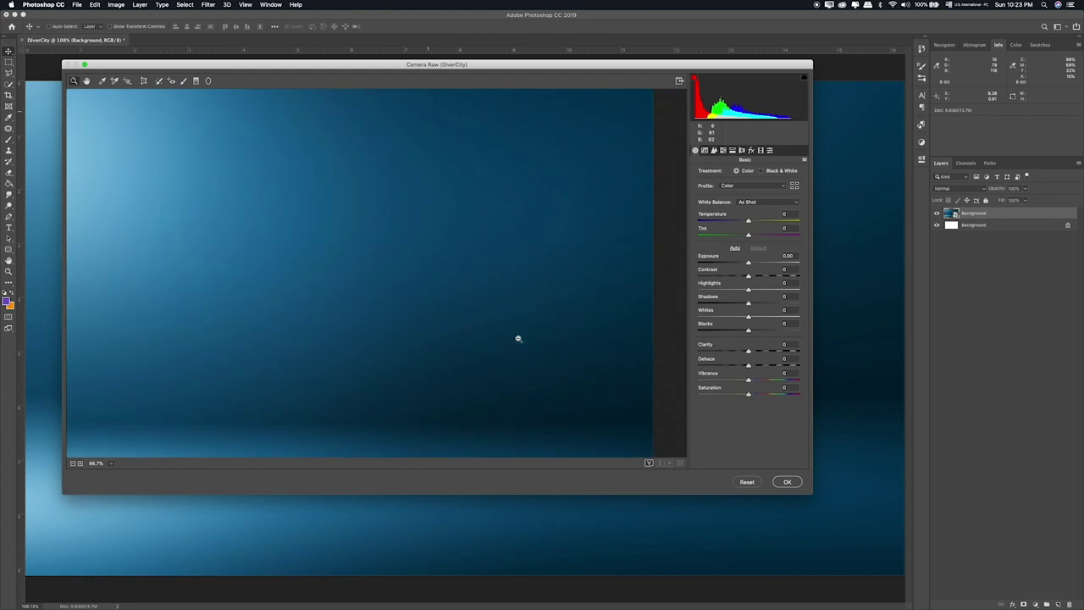
alt+click(508, 315)
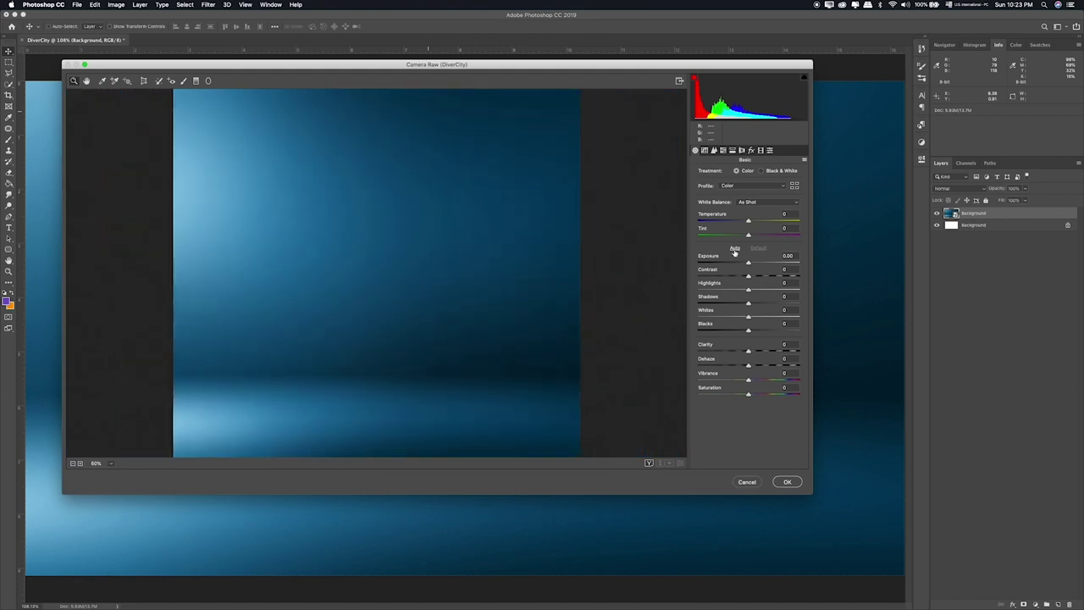
Step: Apply Auto tone, then set Highlights −79, Shadows +54 and Blacks −12
click(734, 249)
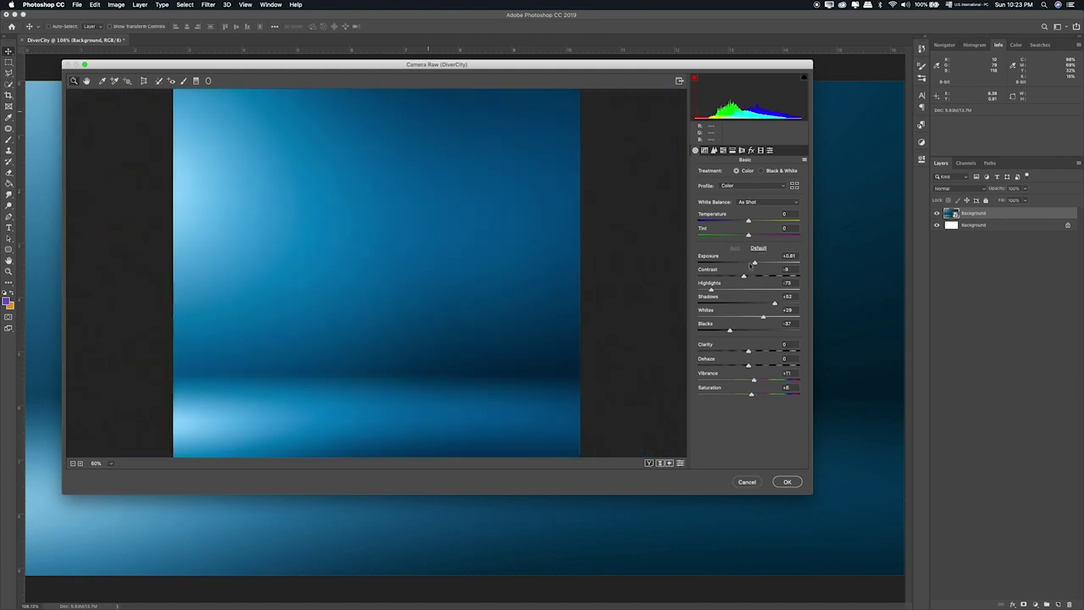
click(757, 247)
mouse_move(719, 106)
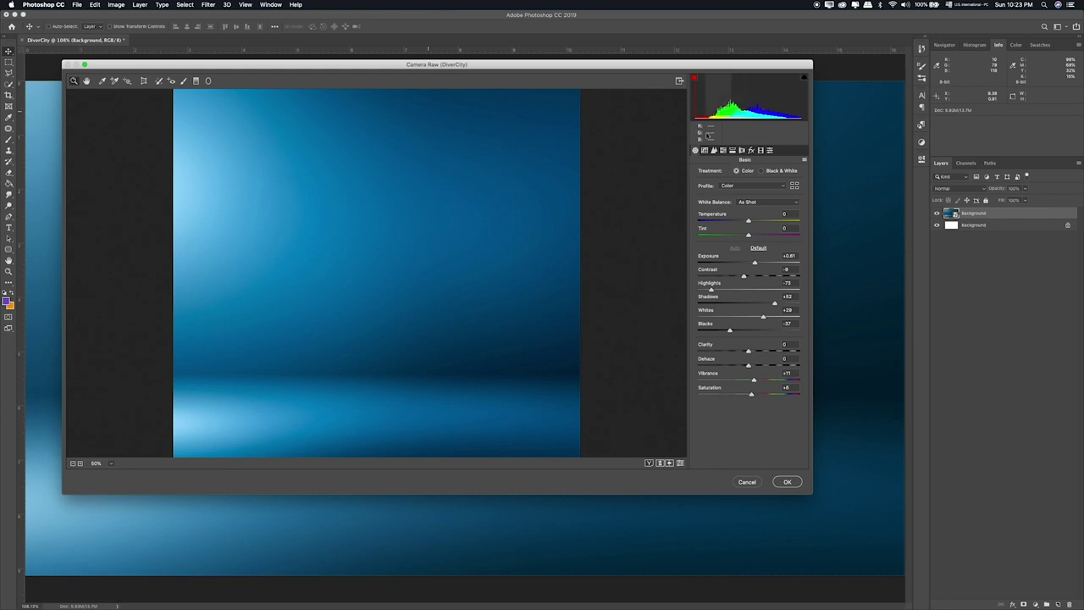
click(757, 249)
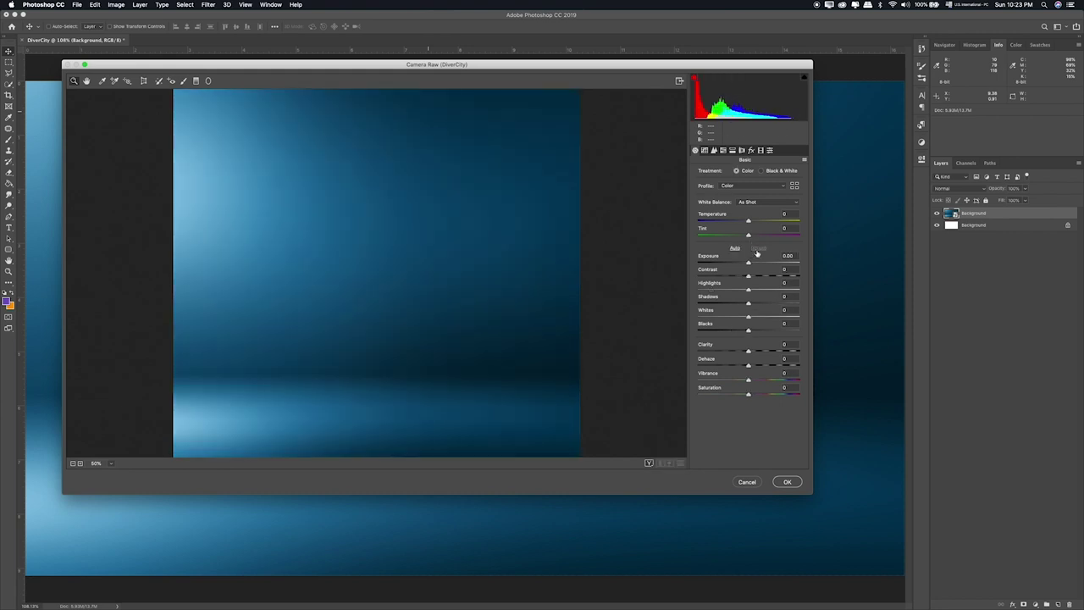
click(735, 248)
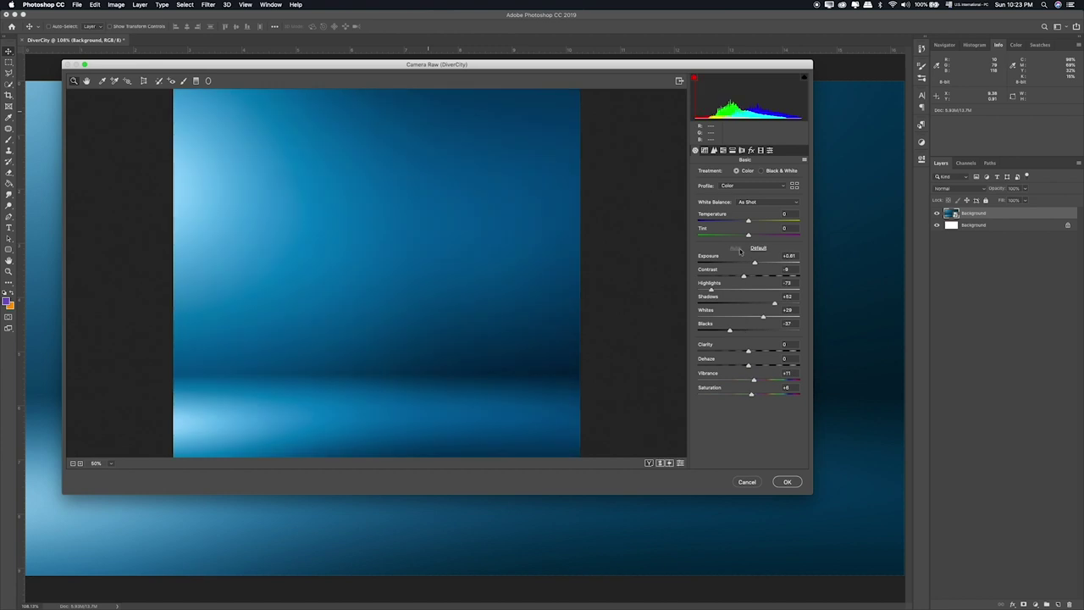
mouse_move(711, 289)
mouse_down()
mouse_move(771, 293)
mouse_move(709, 290)
mouse_up()
drag(774, 304, 750, 318)
drag(729, 329, 746, 340)
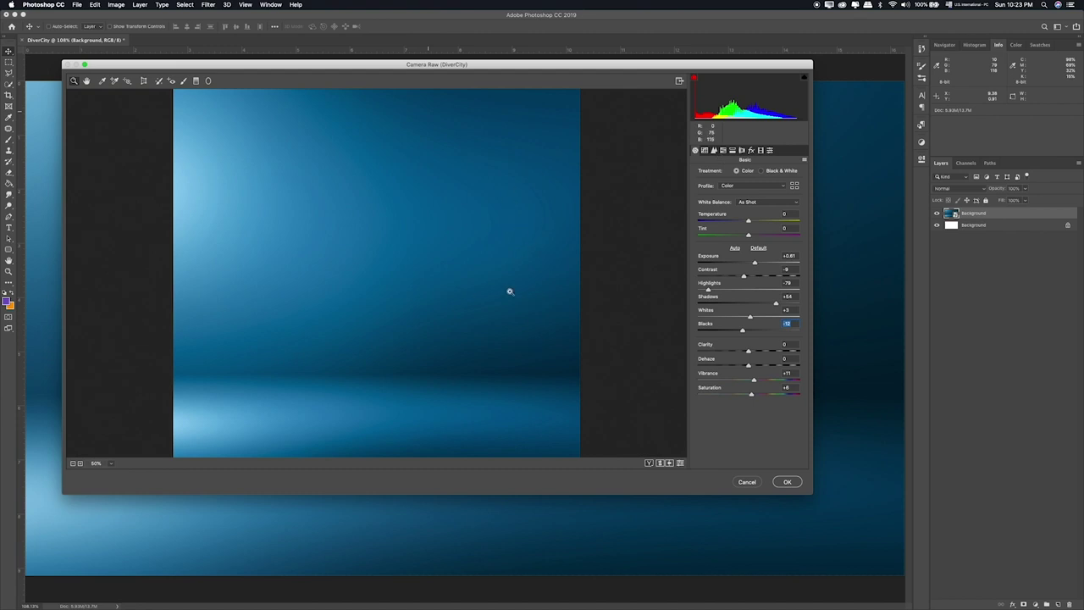
click(731, 151)
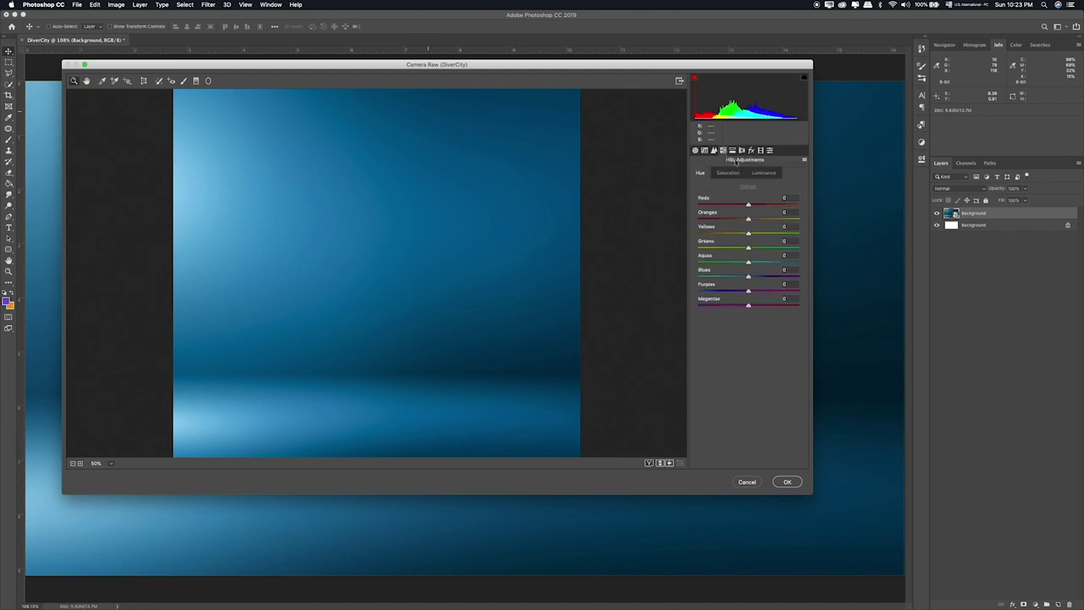
Step: Set Detail luminance noise reduction to 100 and check it at 100% zoom
click(741, 150)
click(713, 151)
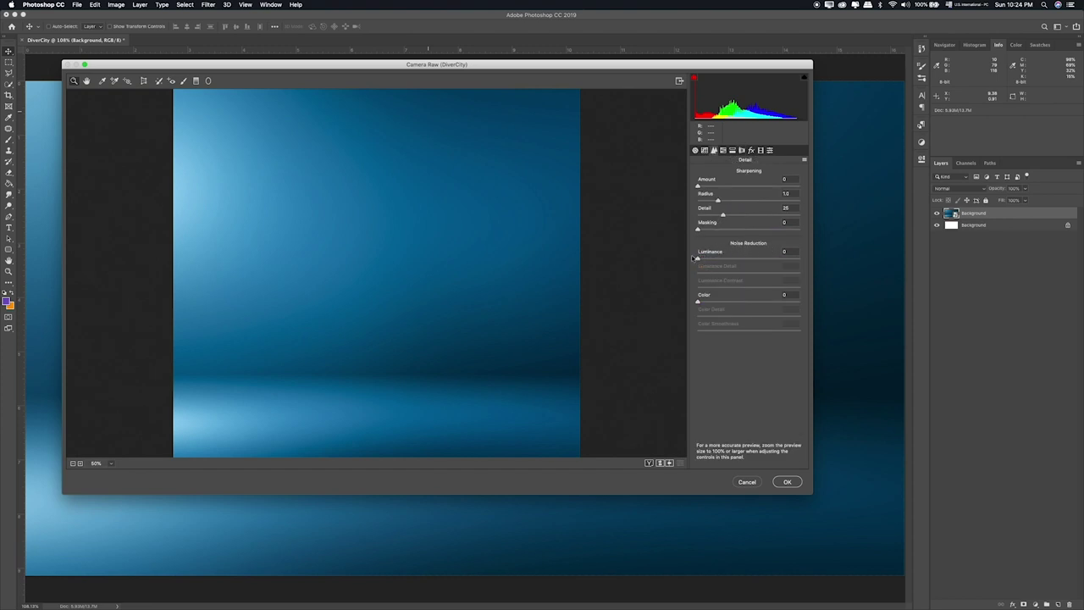
drag(699, 260, 779, 259)
drag(780, 264, 799, 259)
click(514, 253)
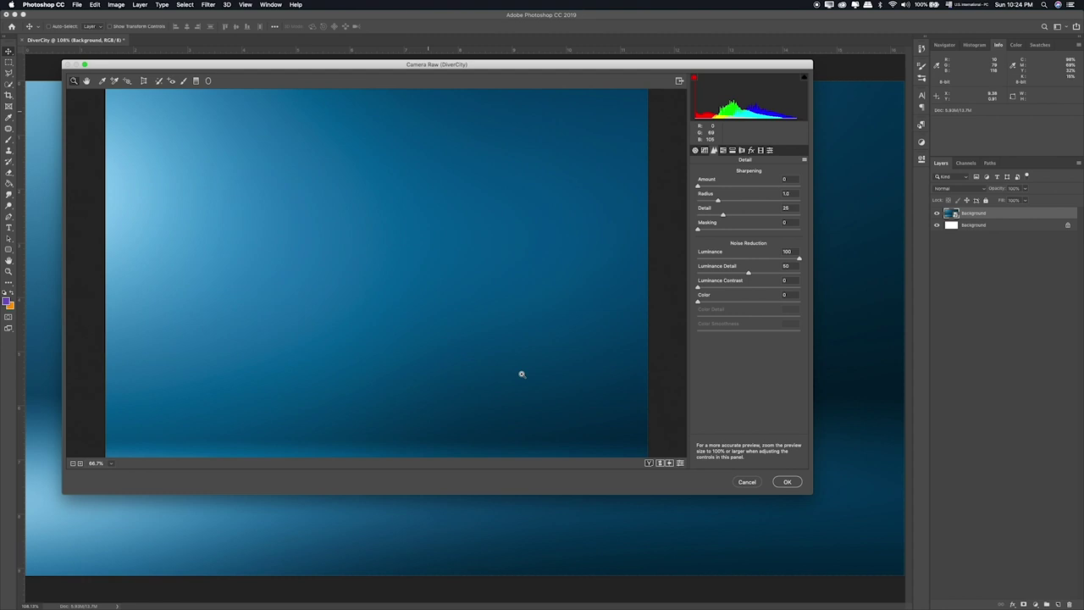
mouse_move(532, 239)
mouse_down()
mouse_move(541, 234)
mouse_move(562, 317)
mouse_up()
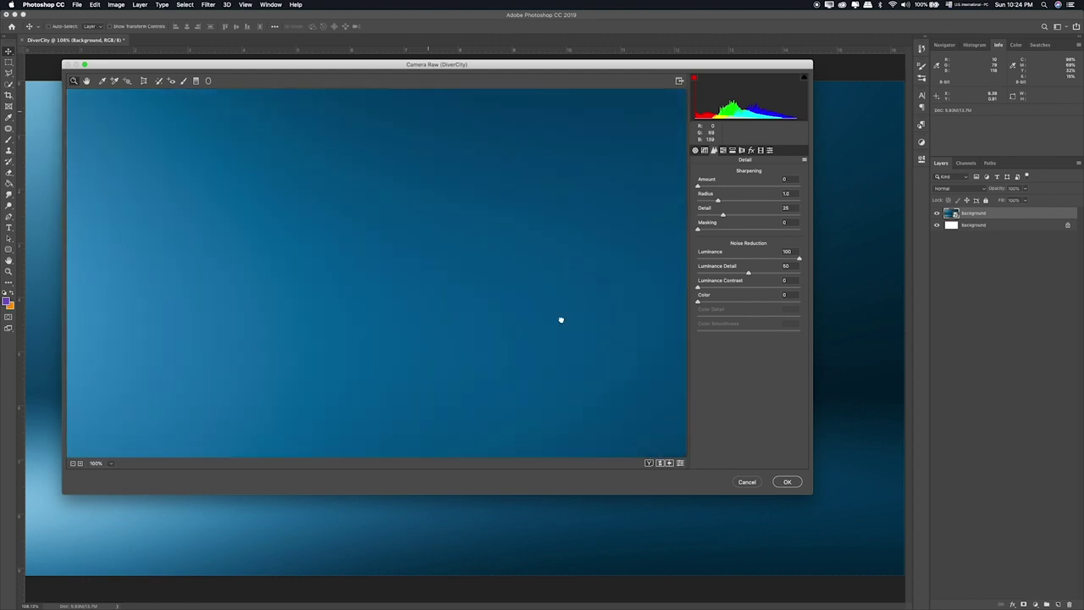
alt+click(429, 276)
alt+click(651, 273)
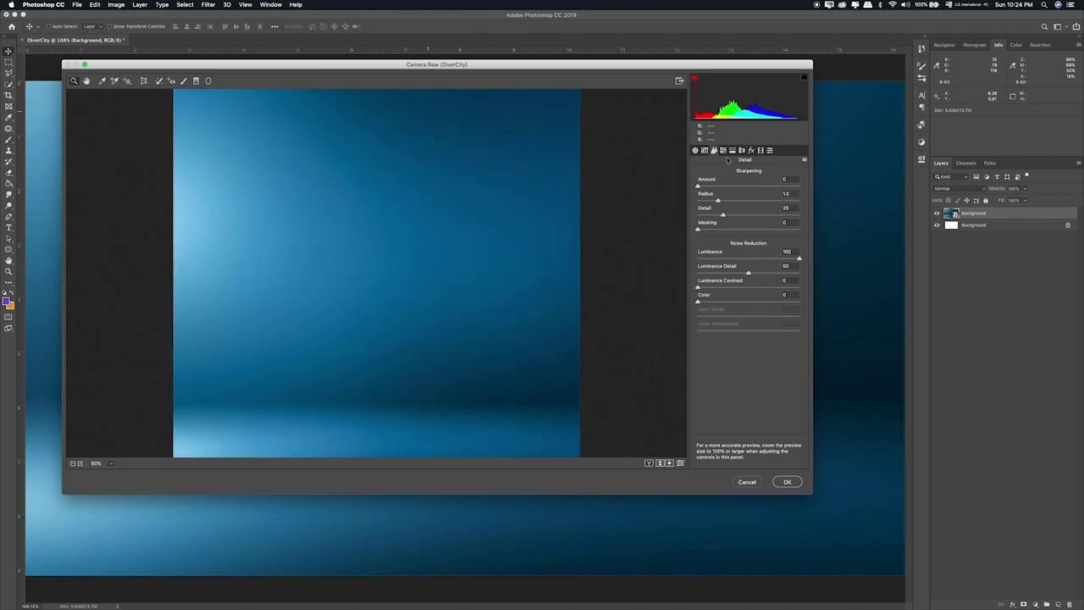
Step: In HSL, shift blue hue to −5, desaturate blues/purples, and brighten purples
click(721, 149)
drag(500, 326, 503, 302)
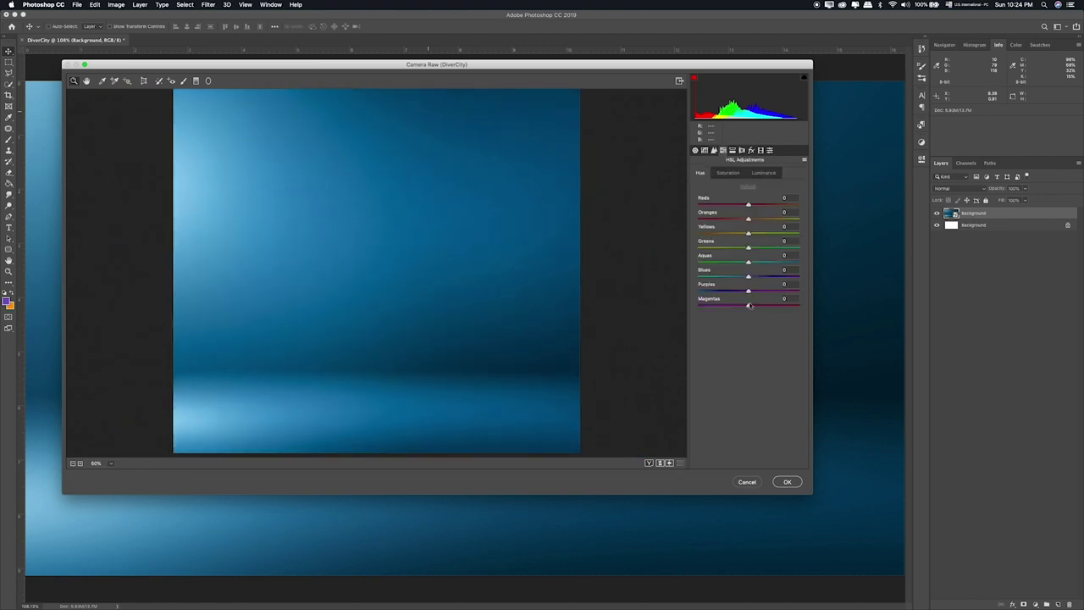
mouse_move(749, 277)
mouse_down()
mouse_move(764, 278)
mouse_move(746, 277)
mouse_move(732, 293)
mouse_move(759, 293)
mouse_move(684, 294)
mouse_up()
click(728, 172)
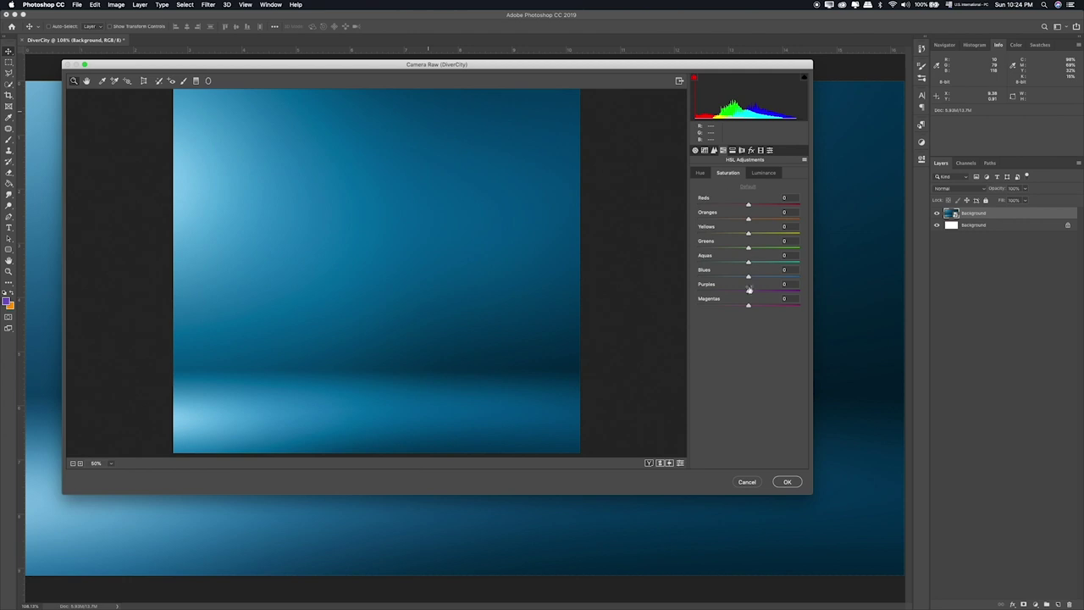
mouse_move(749, 289)
mouse_down()
mouse_move(727, 277)
mouse_move(741, 276)
mouse_up()
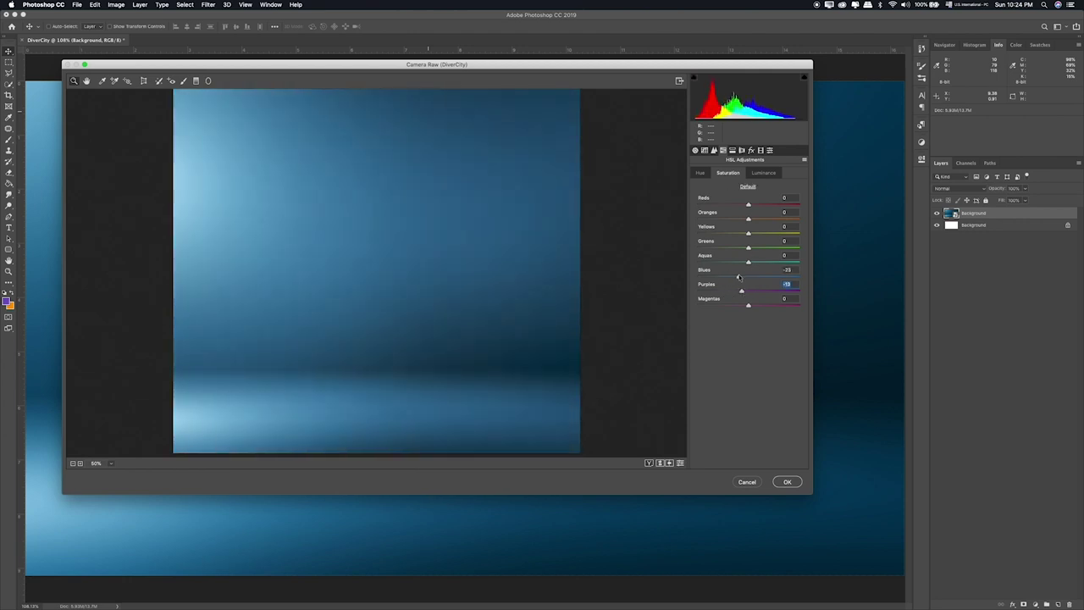
click(759, 173)
drag(747, 290, 756, 293)
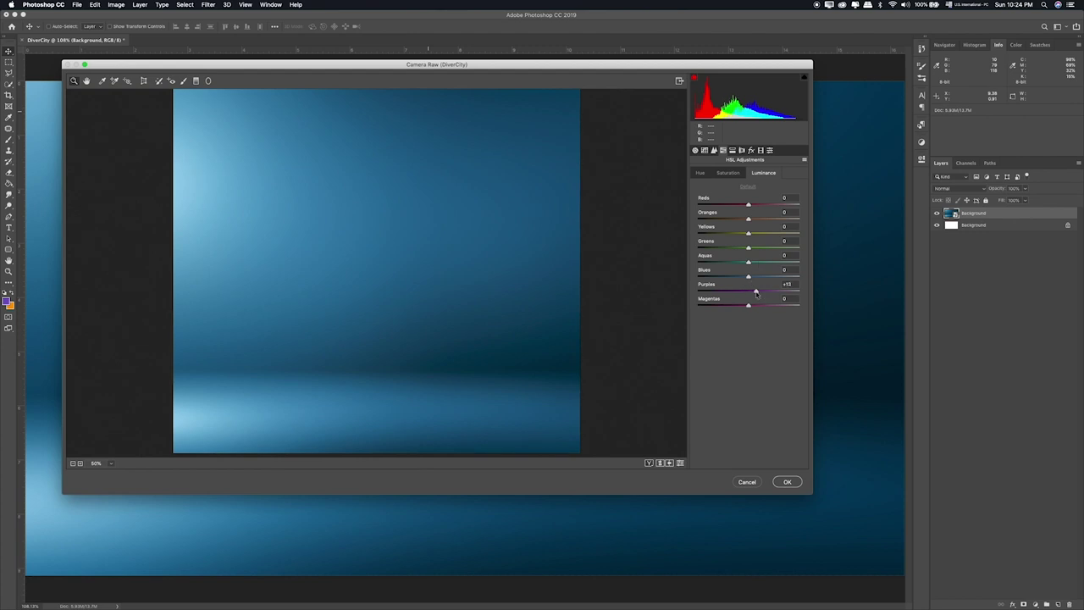
Step: Raise Tint to +52, lower Vibrance to +3, set purple luminance +3, and apply
click(695, 150)
mouse_move(750, 232)
mouse_down()
mouse_move(784, 241)
mouse_move(749, 222)
mouse_move(771, 241)
mouse_up()
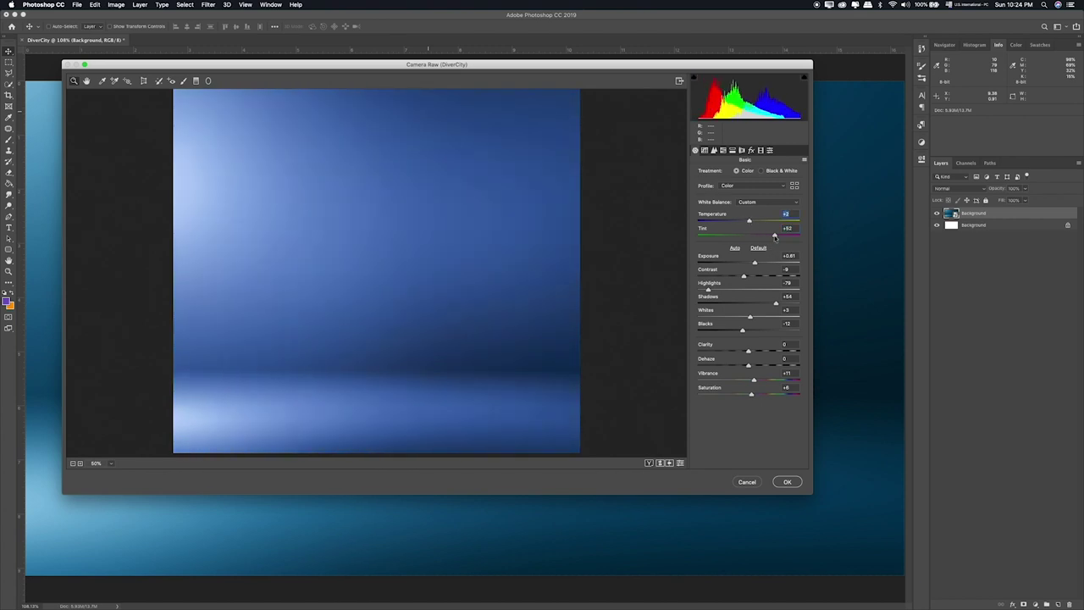
drag(759, 380, 749, 381)
click(722, 150)
drag(748, 291, 750, 291)
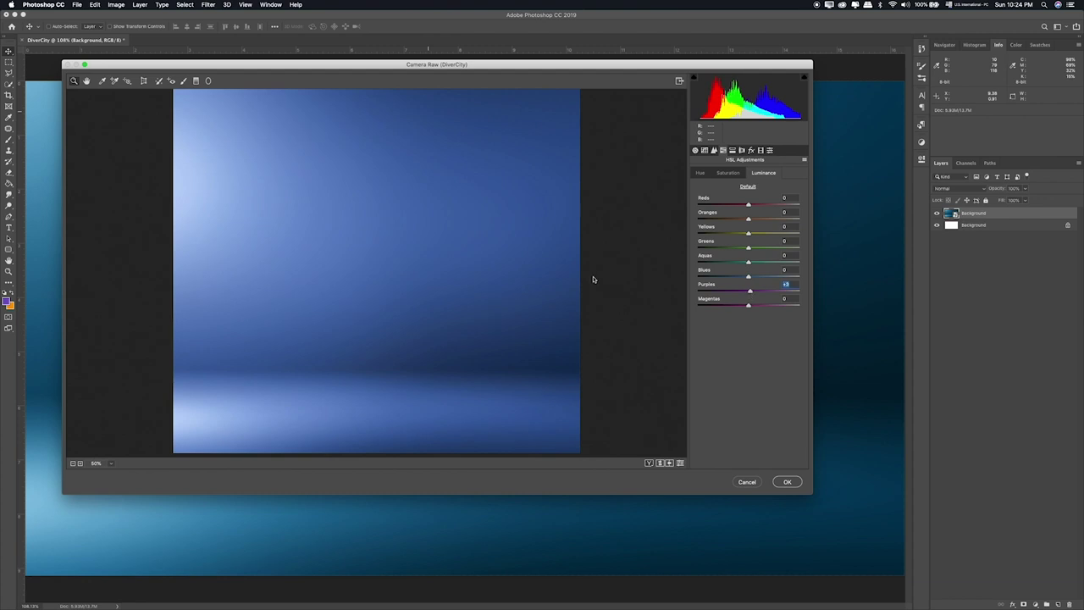
click(592, 279)
click(543, 264)
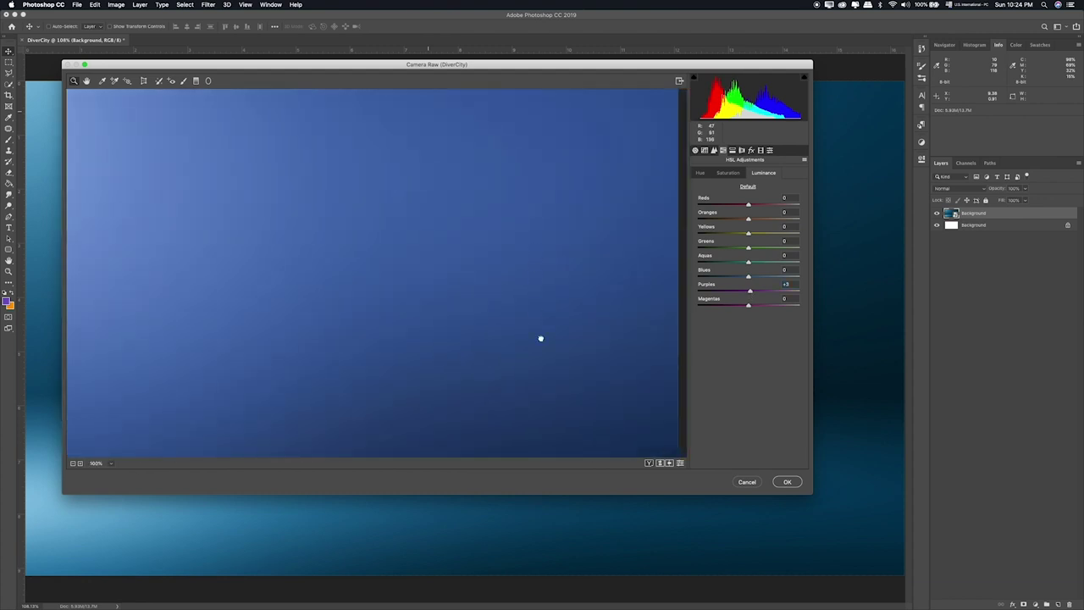
click(787, 481)
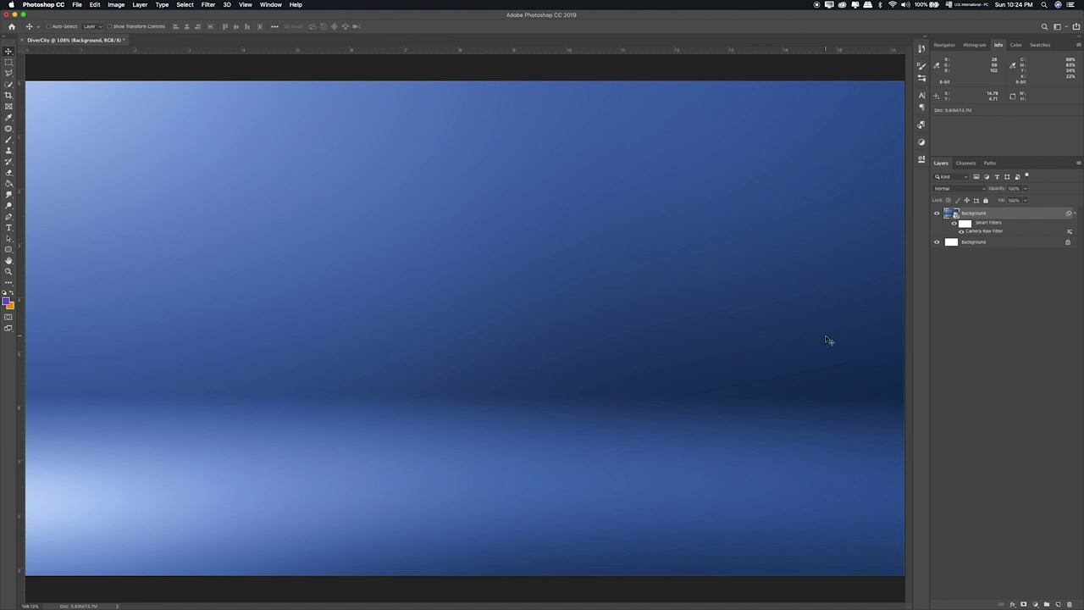
Step: Apply a Gaussian Blur of about 3.0 px radius to the background layer
click(209, 5)
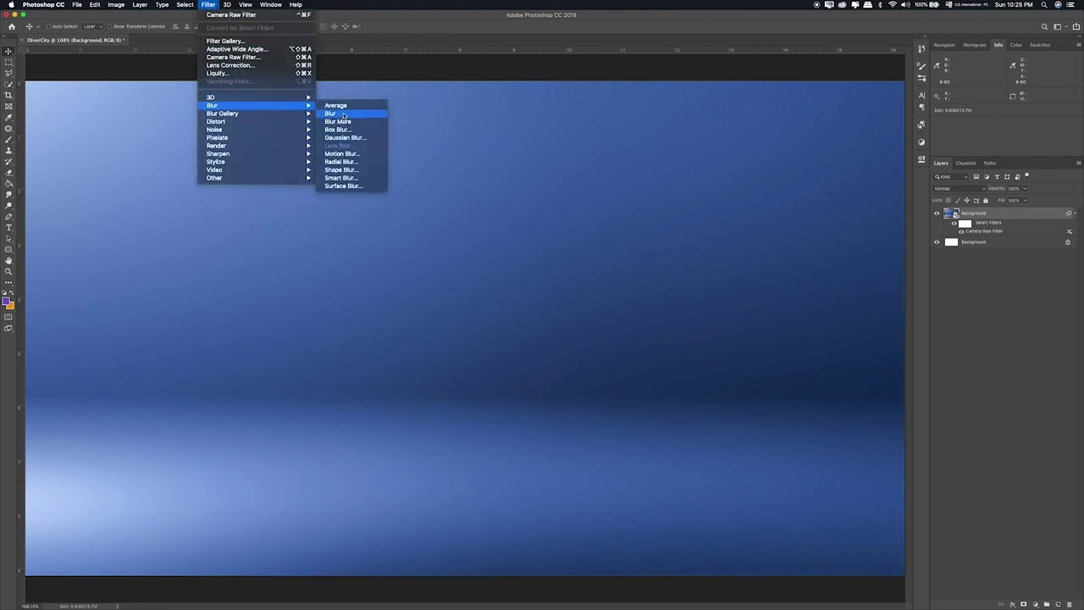
click(345, 137)
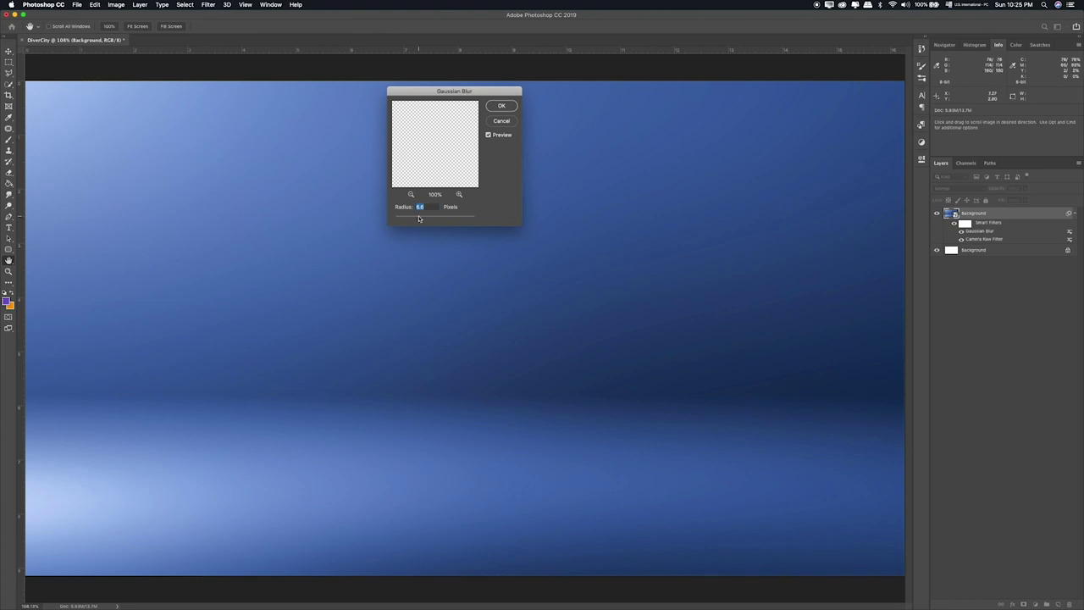
mouse_move(418, 218)
mouse_down()
mouse_move(443, 218)
mouse_move(412, 224)
mouse_up()
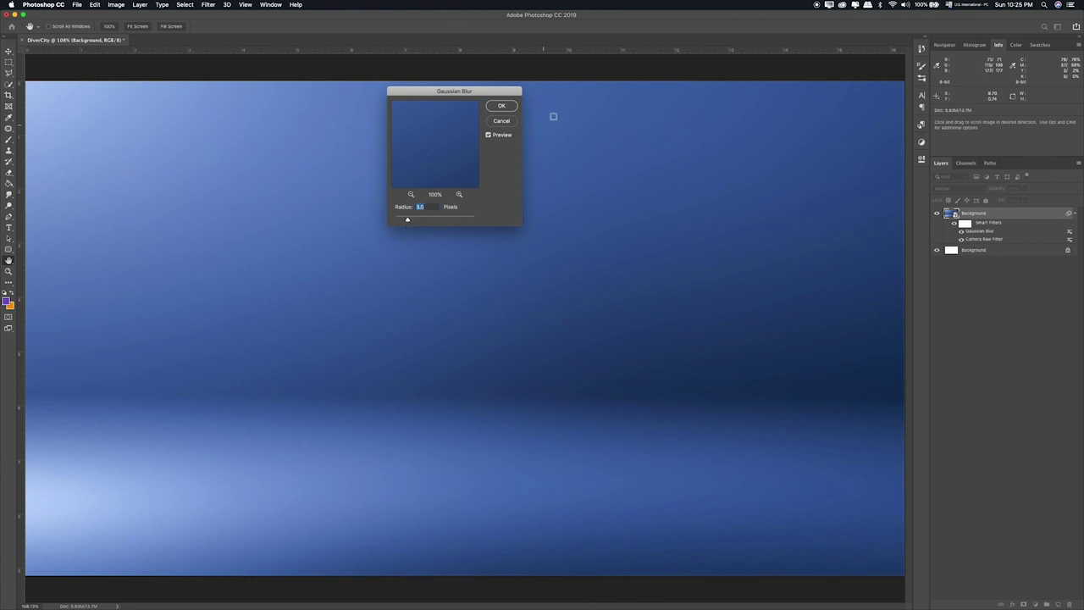
click(506, 106)
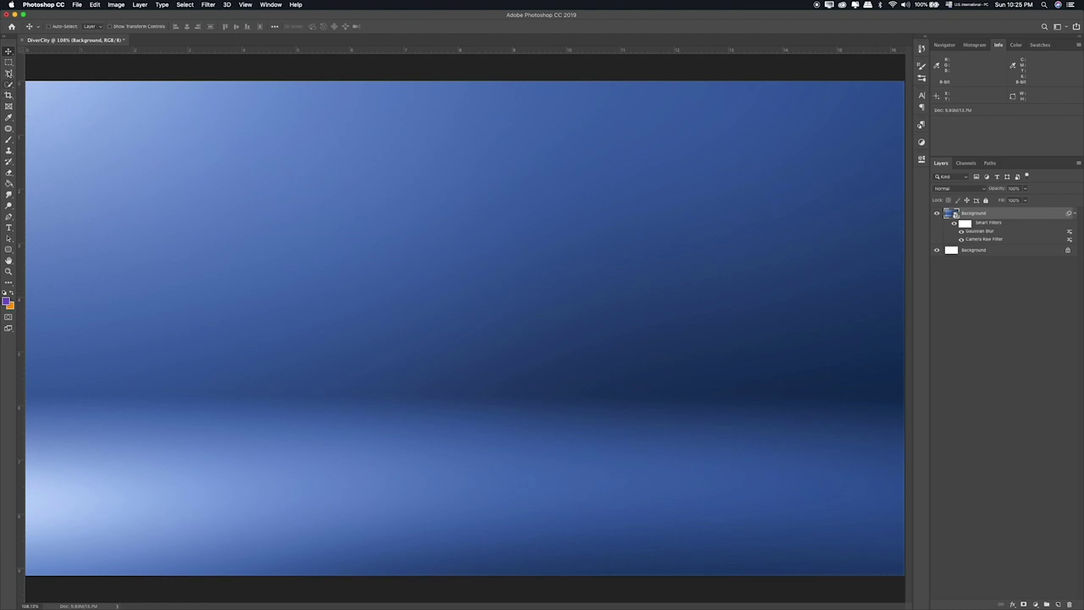
Step: Add a new layer filled purple, blended over the gradient at 48% opacity
key(m)
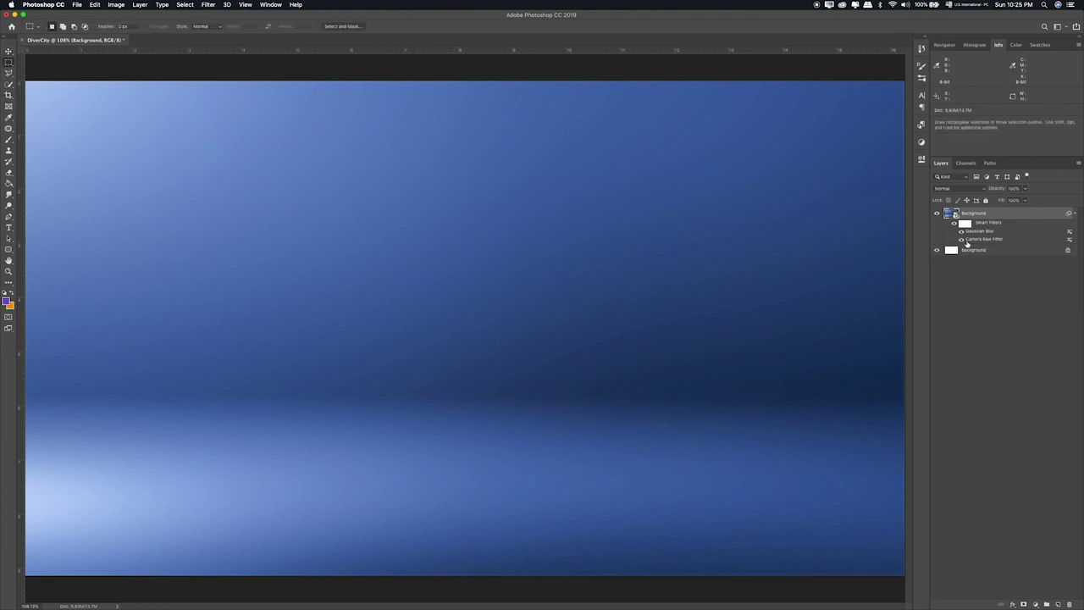
click(1057, 604)
key(g)
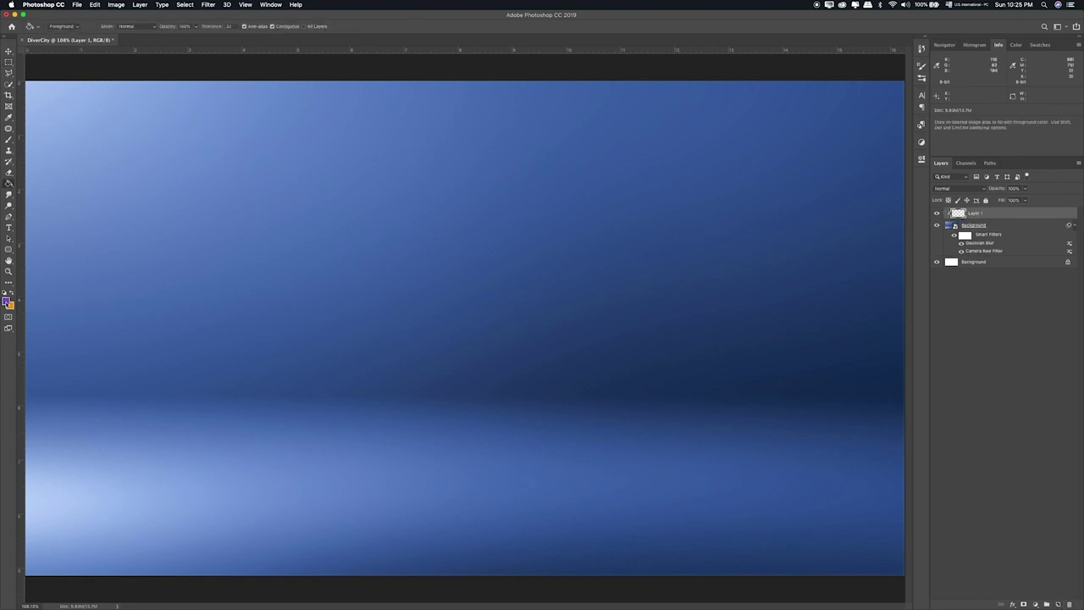
click(406, 327)
key(v)
key(alt+shift+k)
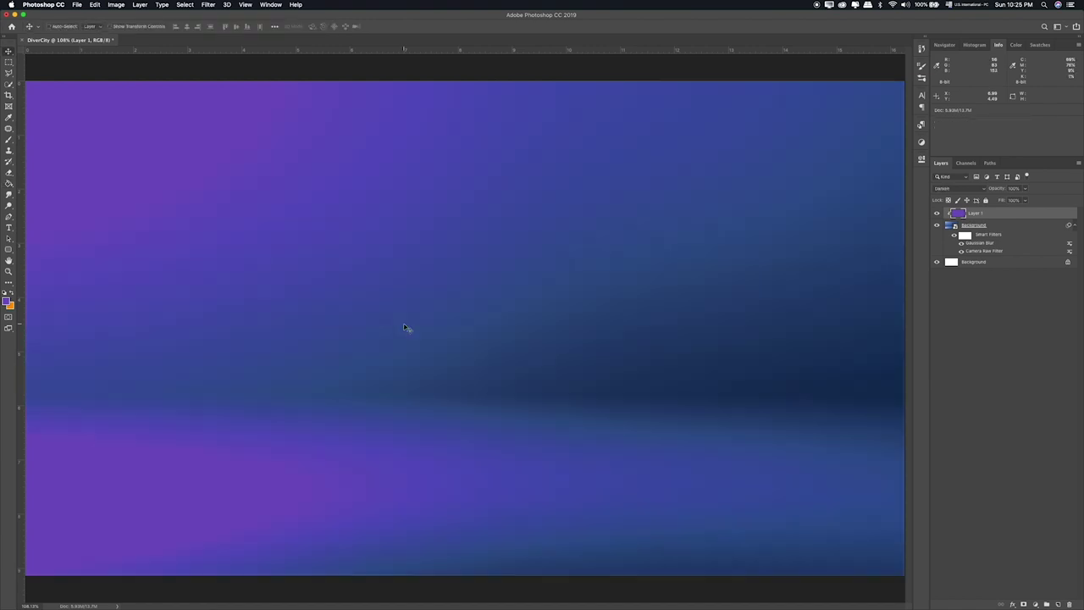
key(shift+plus)
key(shift+plus)
key(shift+plus)
key(shift+plus)
key(shift+plus)
key(shift+plus)
key(shift+plus)
key(shift+plus)
key(shift+plus)
key(shift+plus)
key(shift+plus)
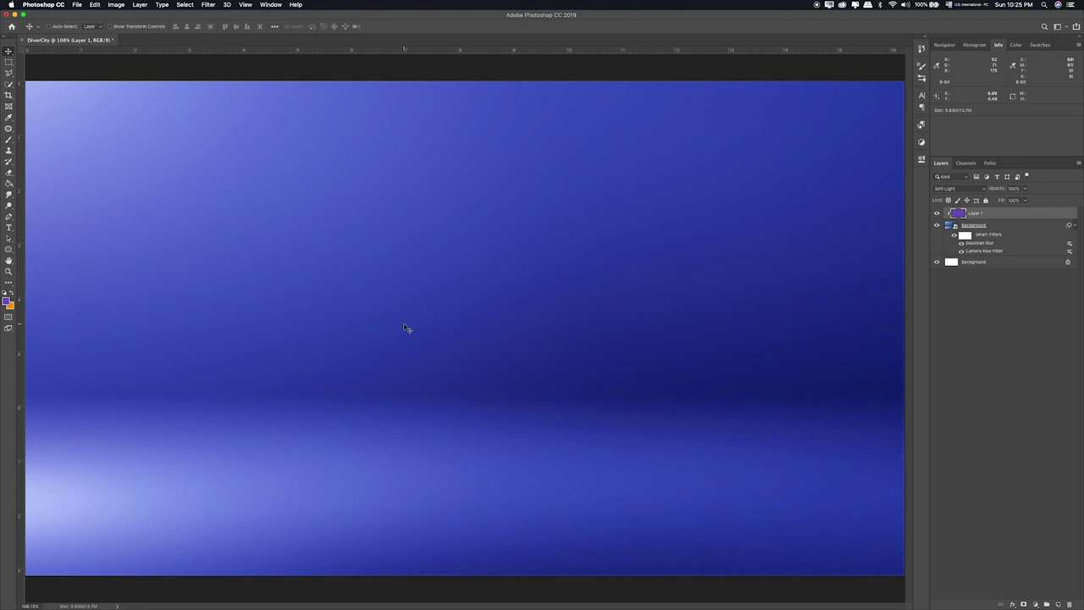
key(shift+plus)
key(shift+plus)
key(shift+plus)
key(shift+plus)
key(shift+plus)
key(shift+plus)
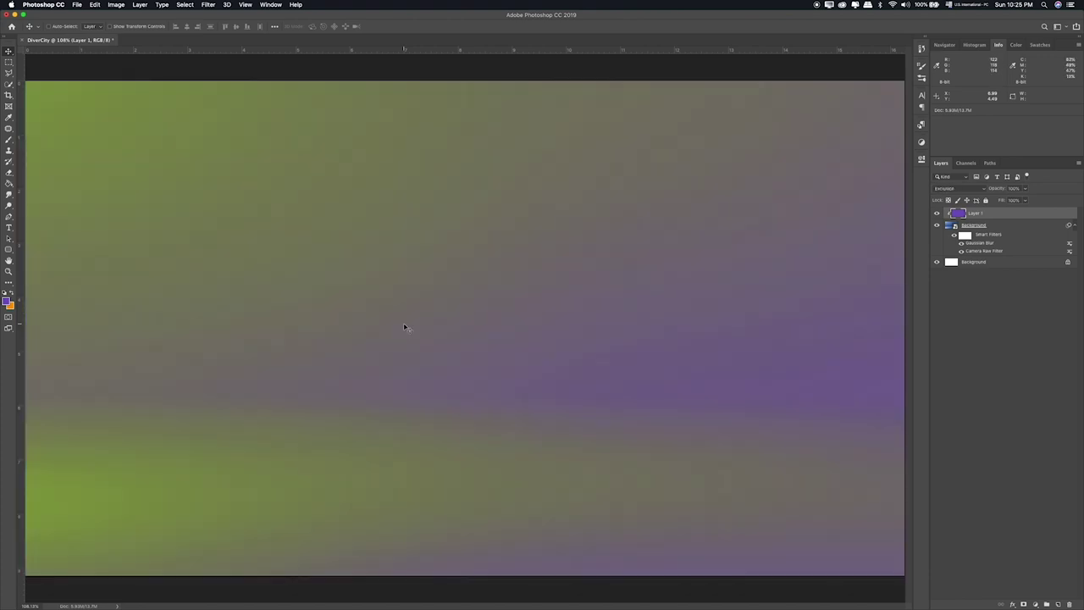
key(shift+plus)
key(shift+plus)
key(shift+plus)
key(shift+plus)
key(shift+plus)
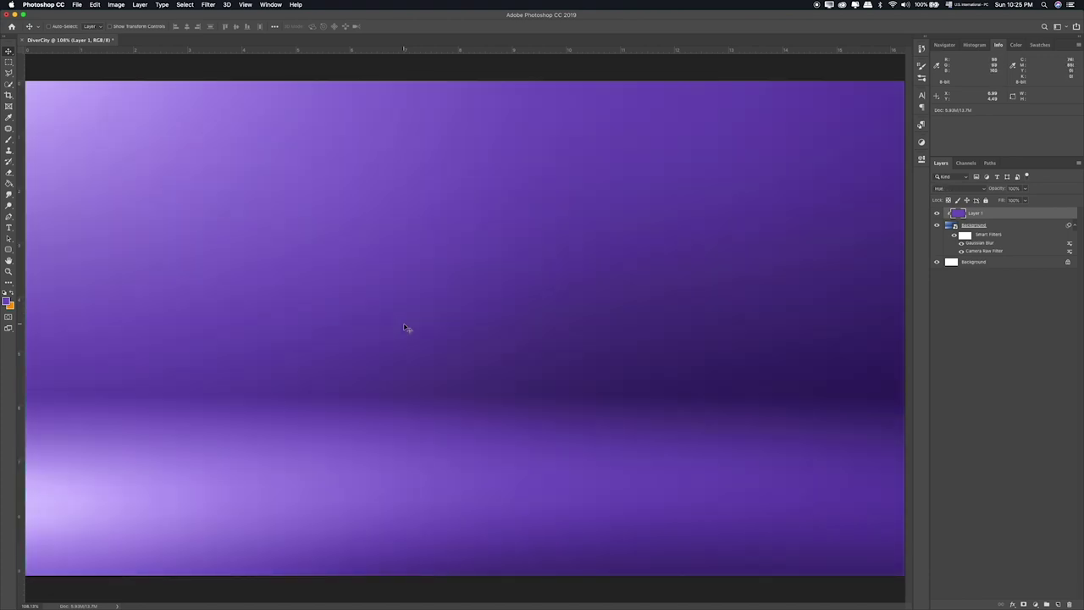
click(1025, 189)
drag(998, 201, 1005, 201)
click(973, 215)
Step: Group the purple layer with the blurred background into a group named Background
shift+click(1006, 230)
key(ctrl+g)
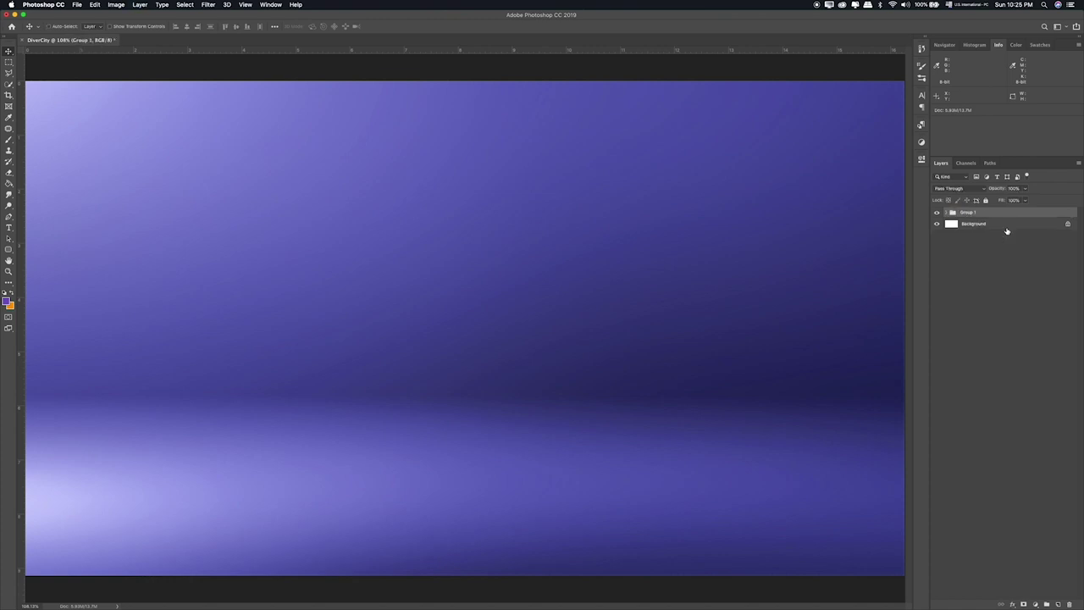
double_click(965, 212)
key(BackSpace)
text(round)
key(Return)
key(ctrl+super+Escape)
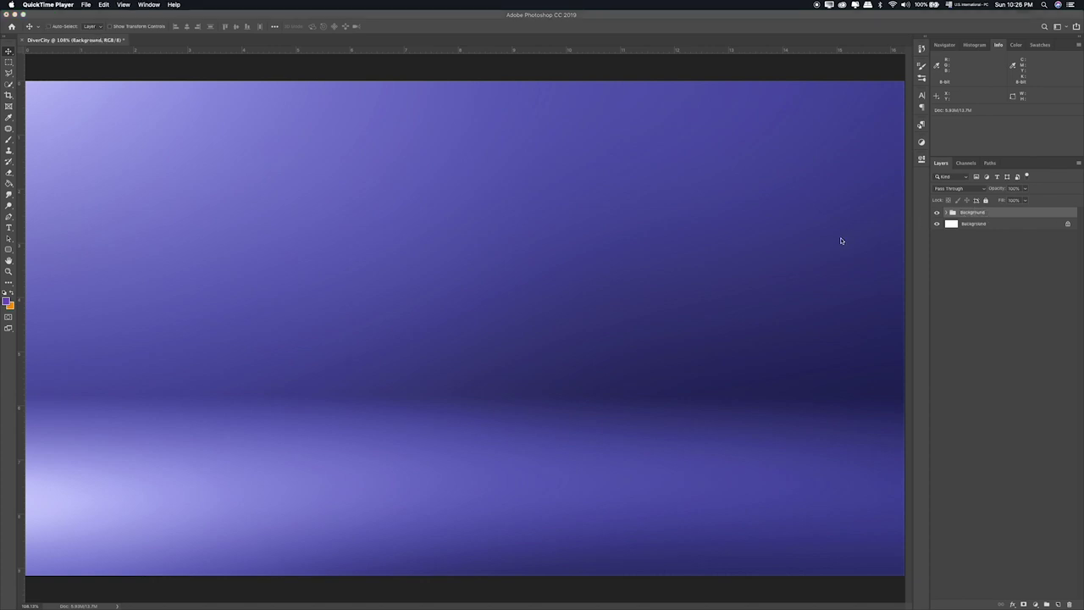
key(super+Tab)
key(super+Tab)
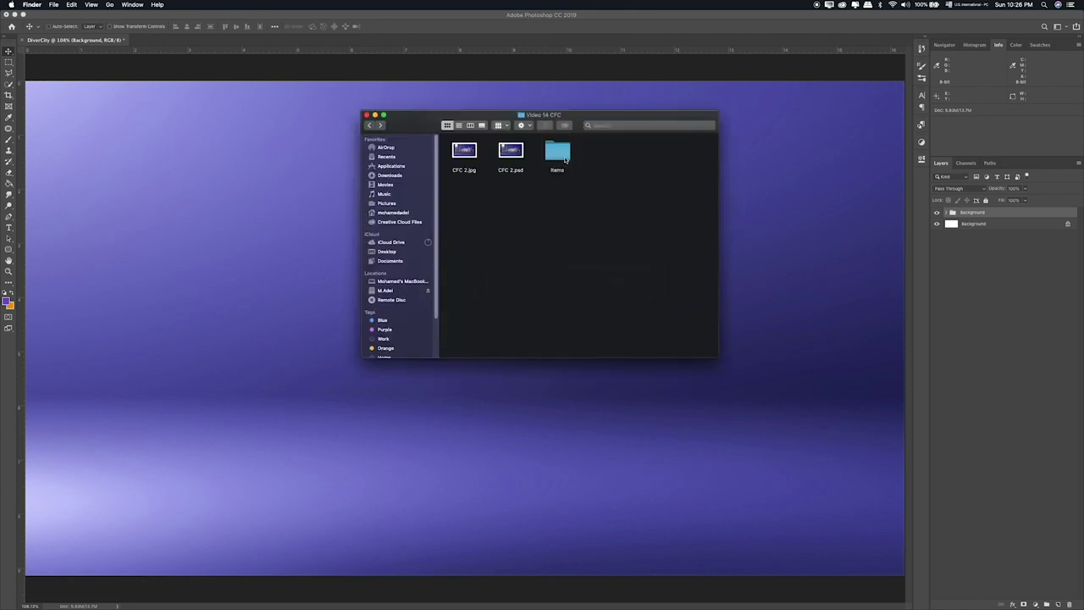
double_click(565, 158)
click(515, 155)
key(space)
key(Right)
key(Right)
key(Right)
key(Down)
key(Left)
key(Left)
key(Left)
key(Left)
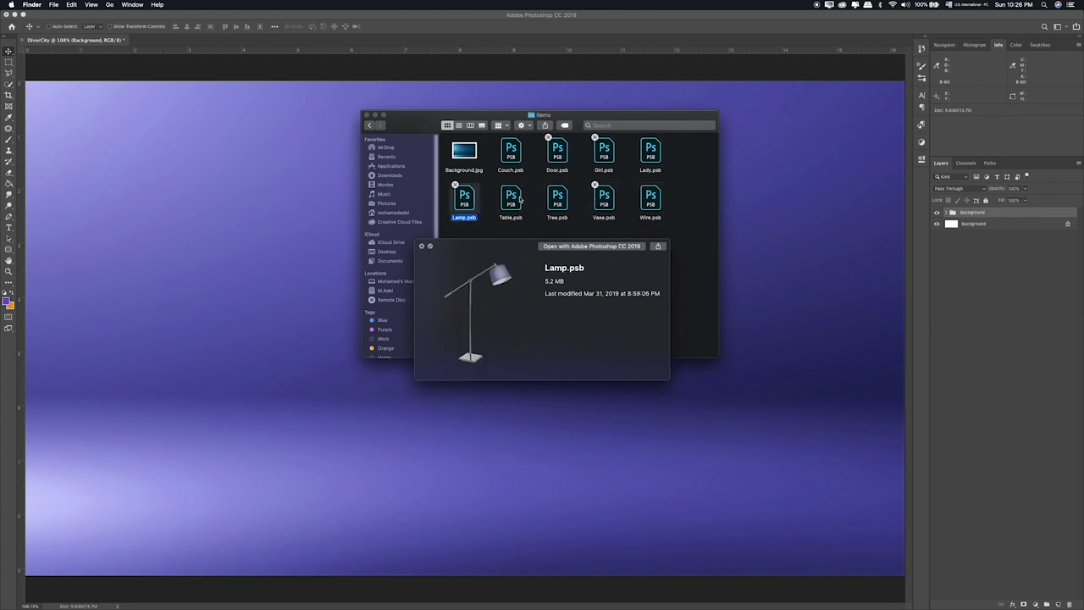
click(669, 227)
key(space)
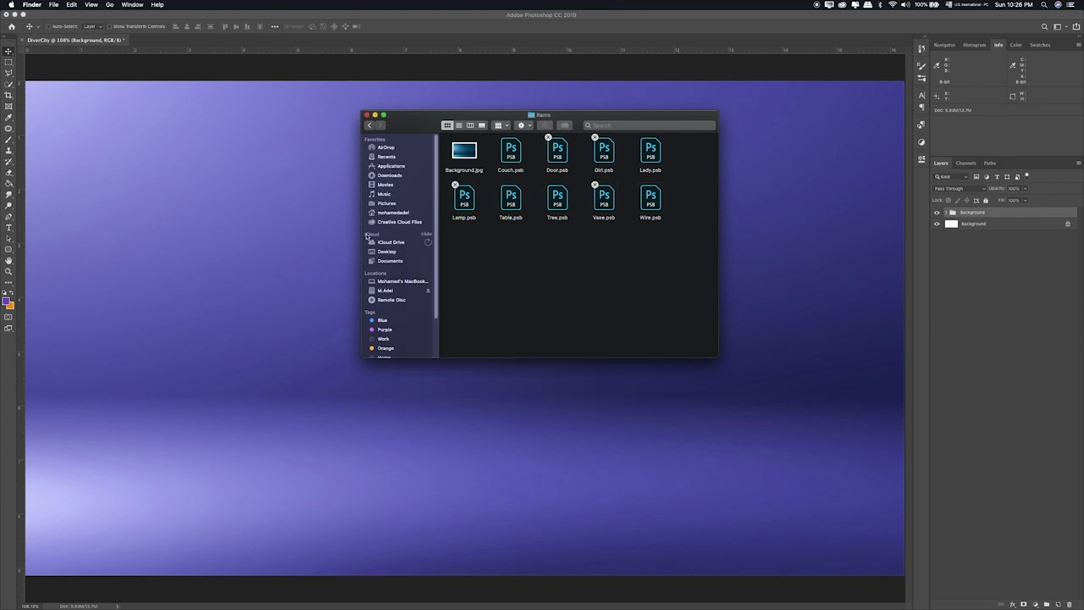
click(289, 174)
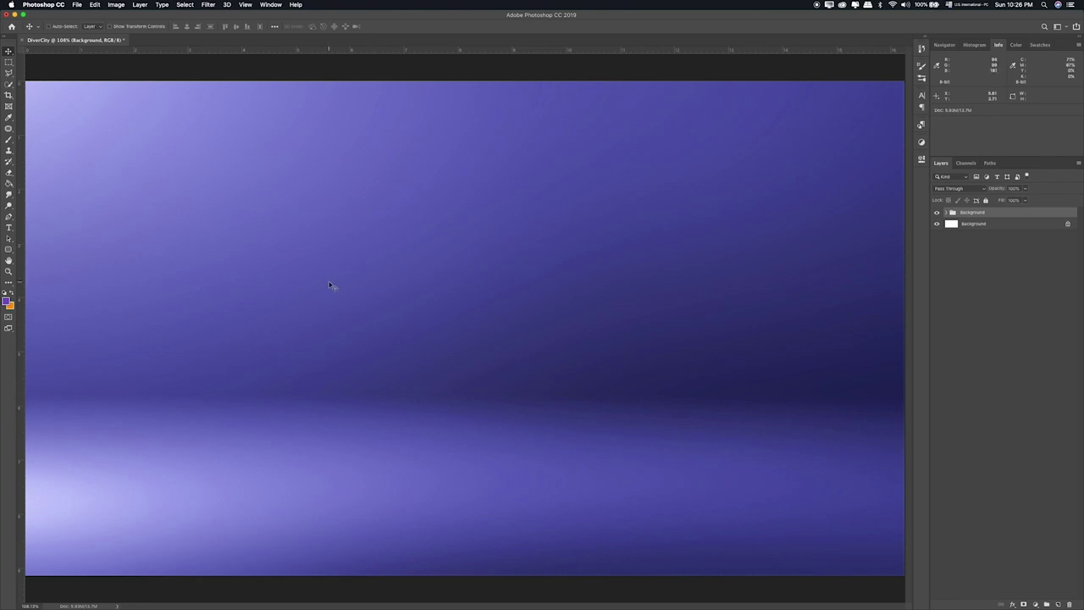
Step: Type DIVERCITY as a new text layer on the canvas
click(8, 227)
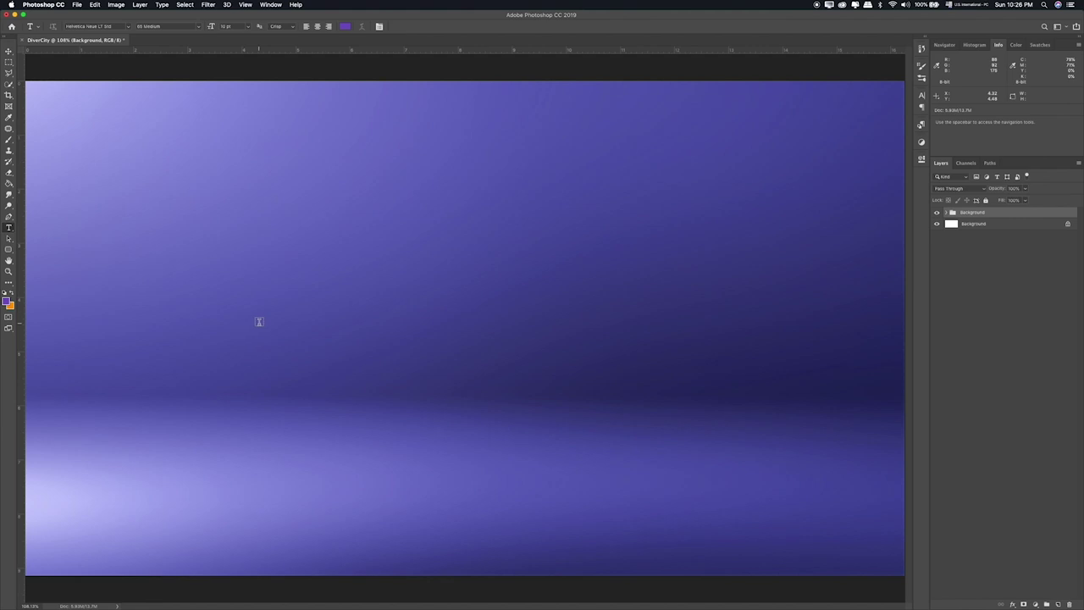
click(259, 320)
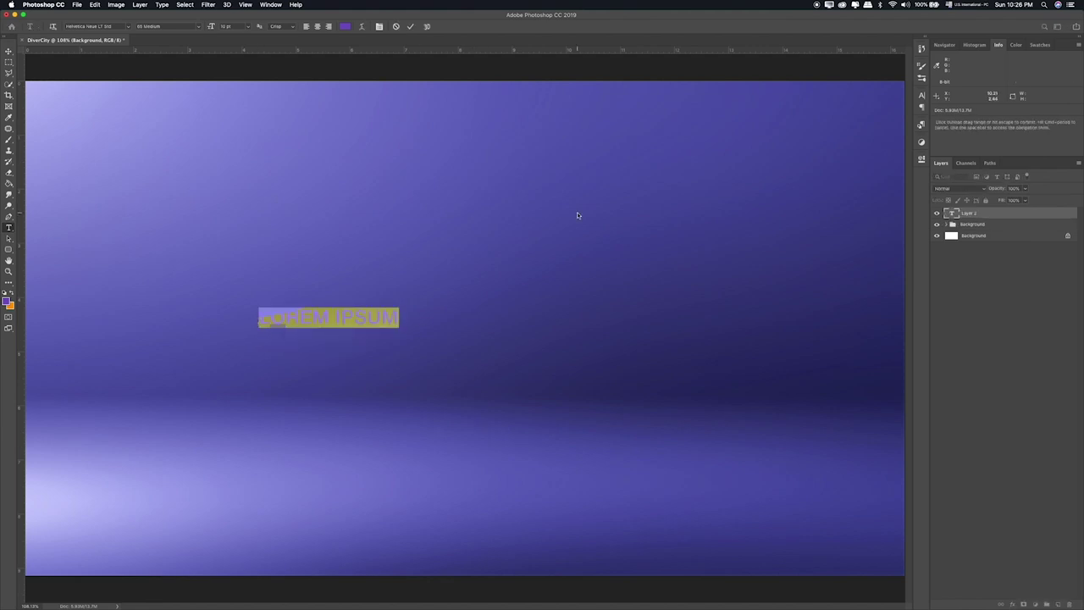
key(BackSpace)
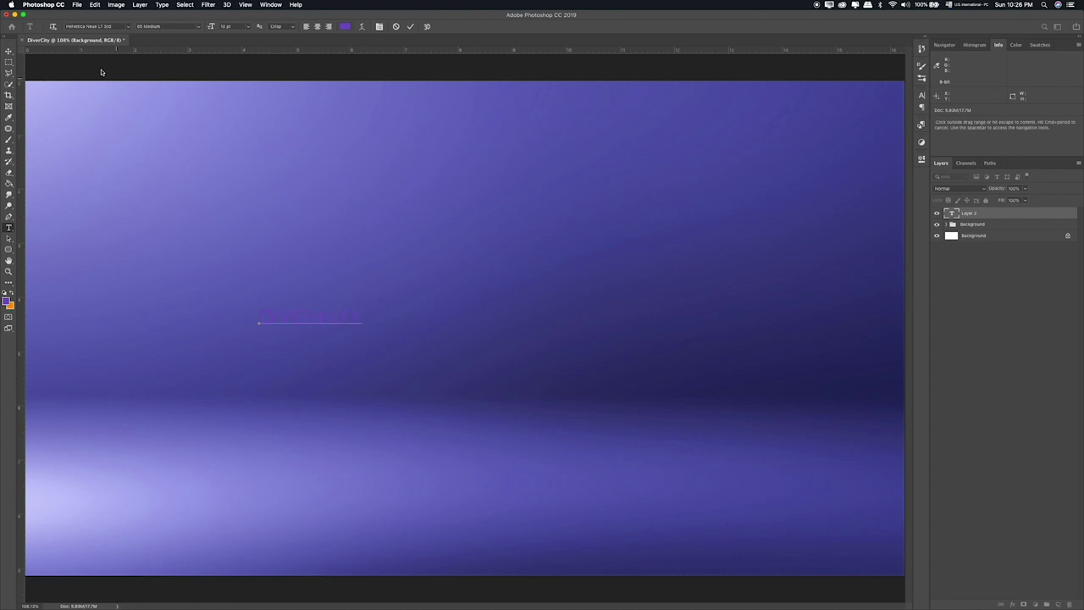
click(8, 51)
Step: Colour the DIVERCITY text a bright saturated gold
double_click(321, 317)
key(super+a)
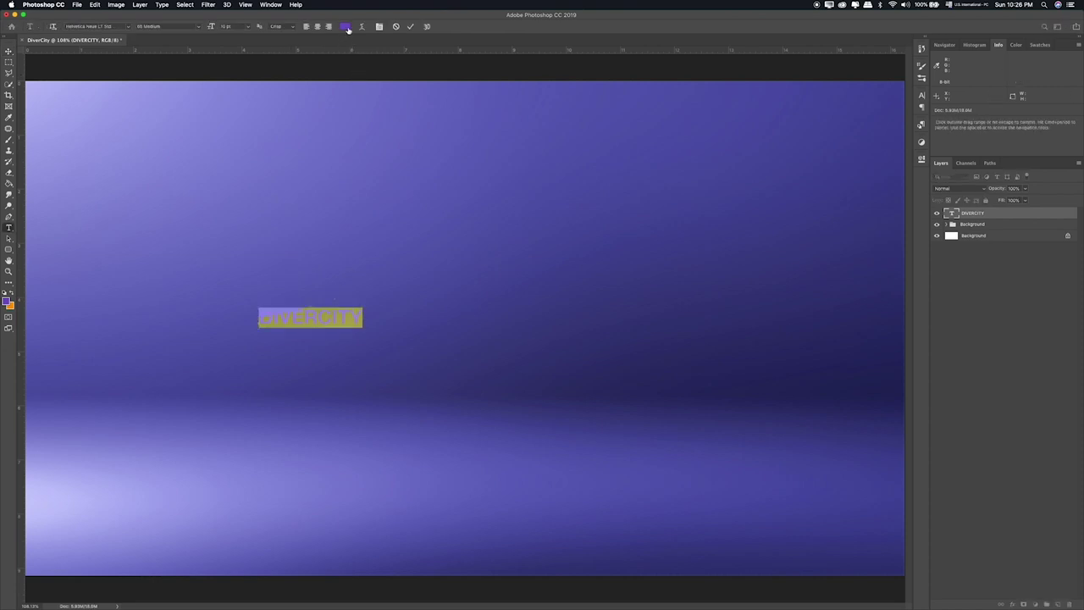
click(345, 27)
click(593, 278)
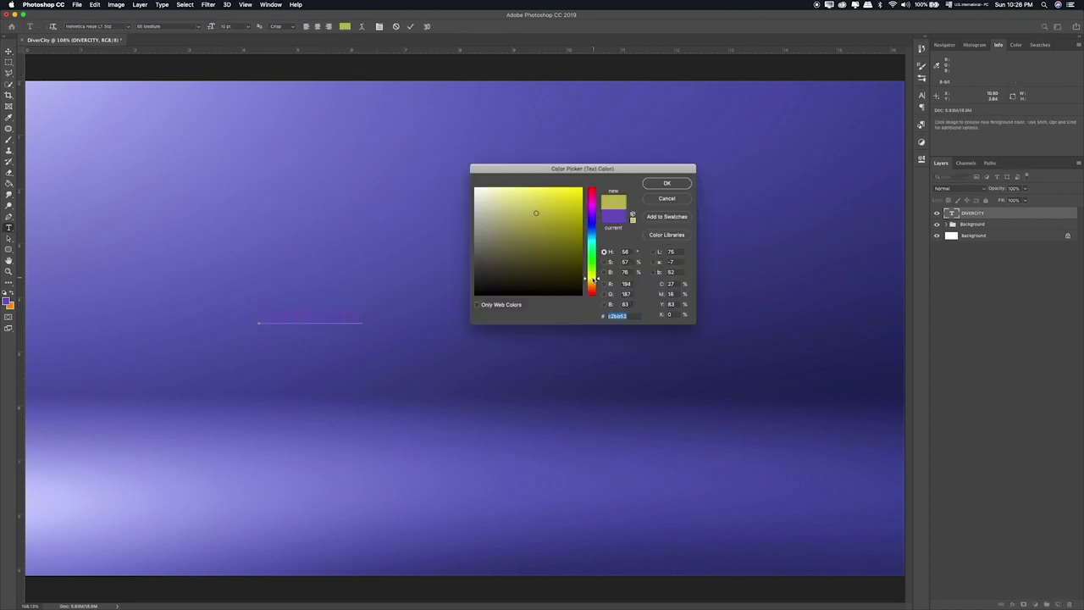
drag(593, 279, 593, 282)
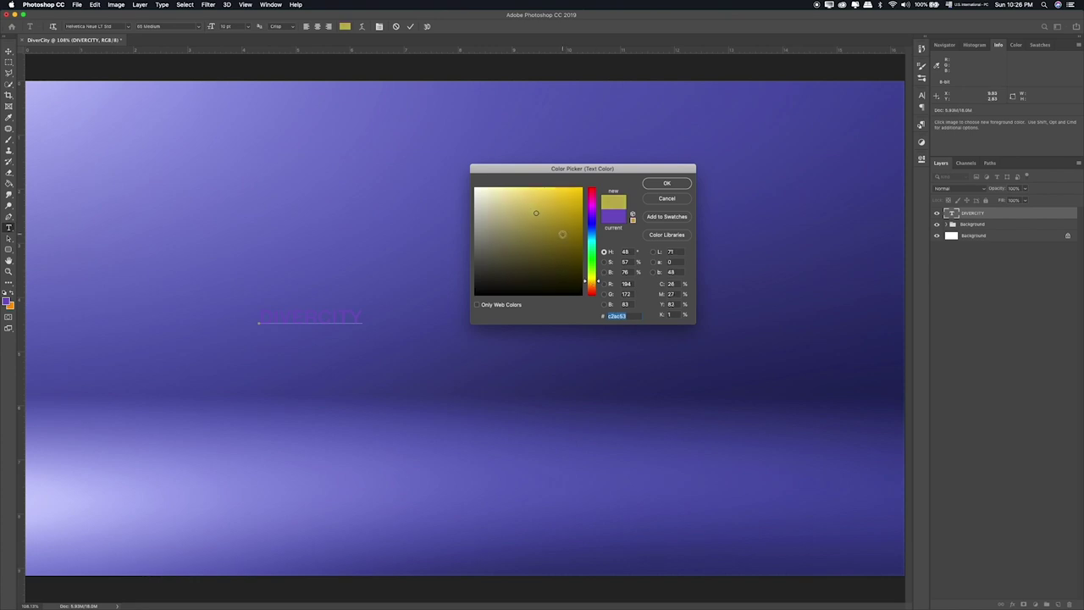
drag(562, 234, 565, 192)
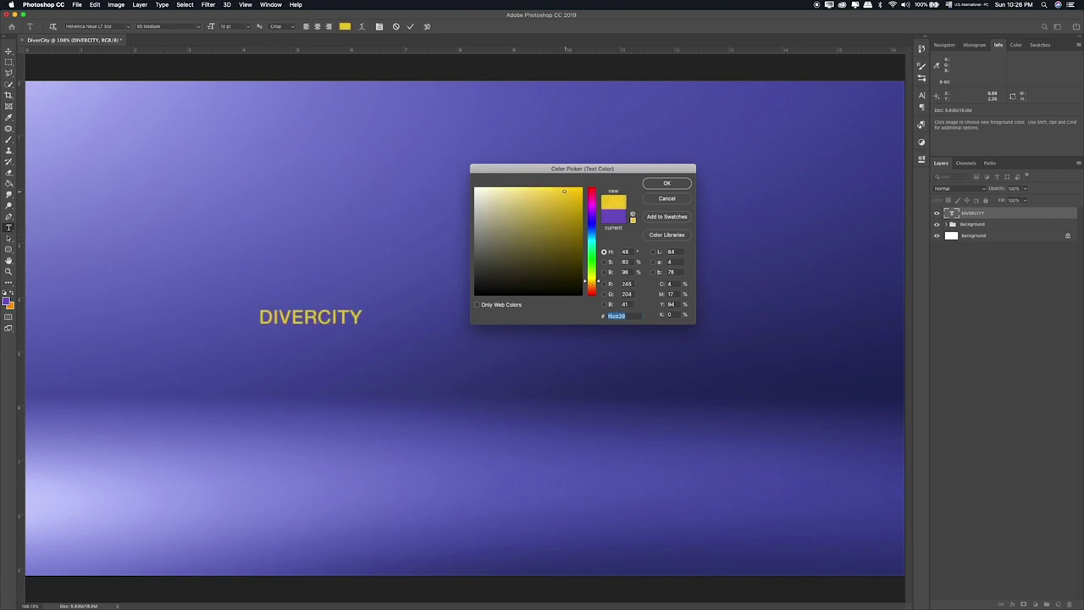
click(666, 184)
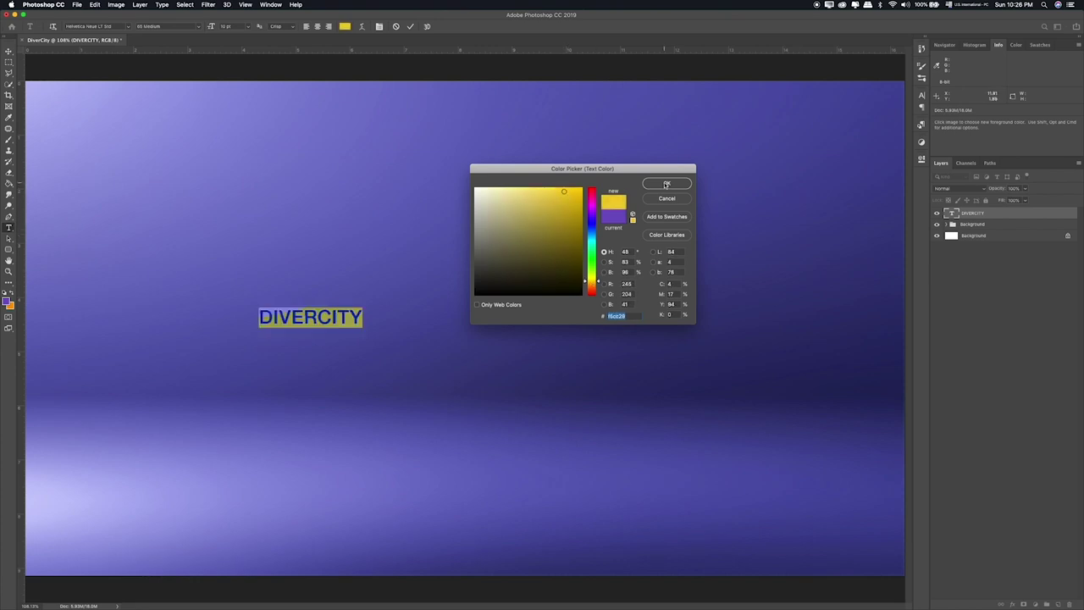
click(9, 54)
Step: Scale DIVERCITY up large and centre it in the middle of the poster
key(ctrl+t)
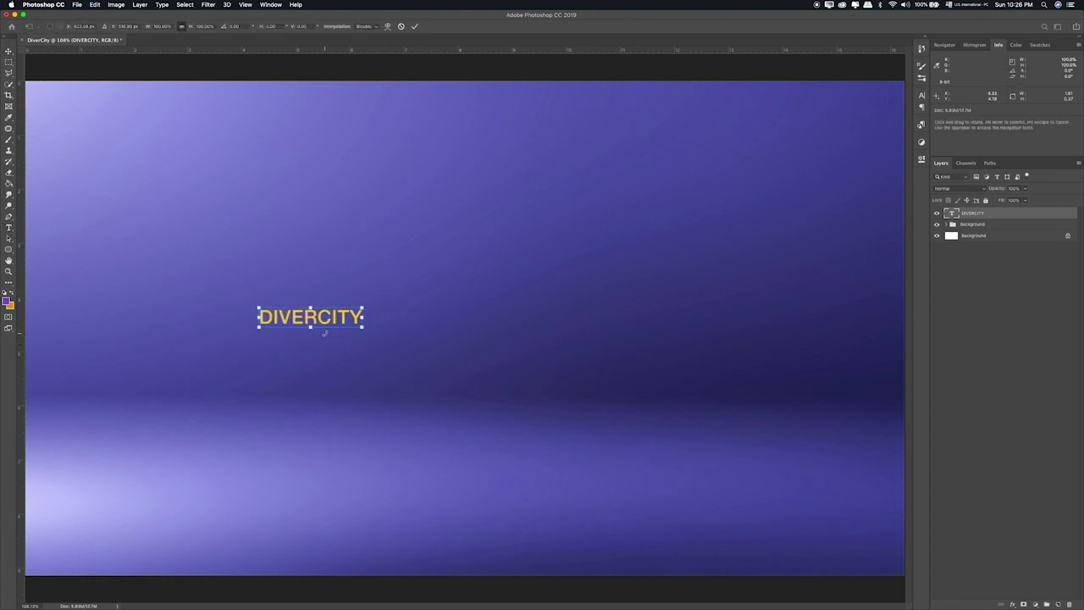
drag(363, 328, 847, 506)
drag(258, 308, 71, 243)
drag(330, 346, 420, 371)
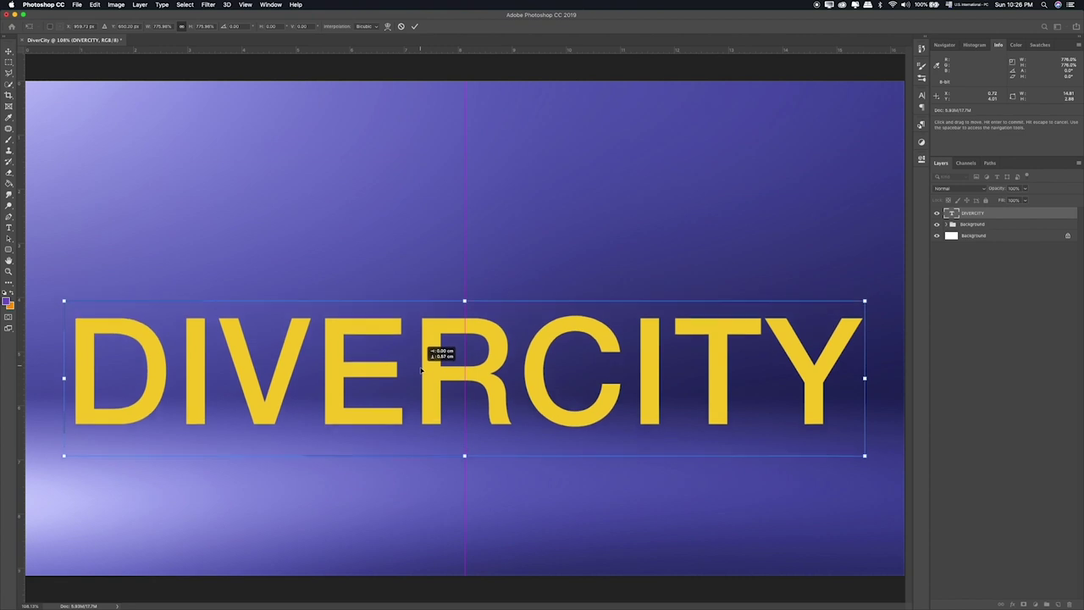
key(Return)
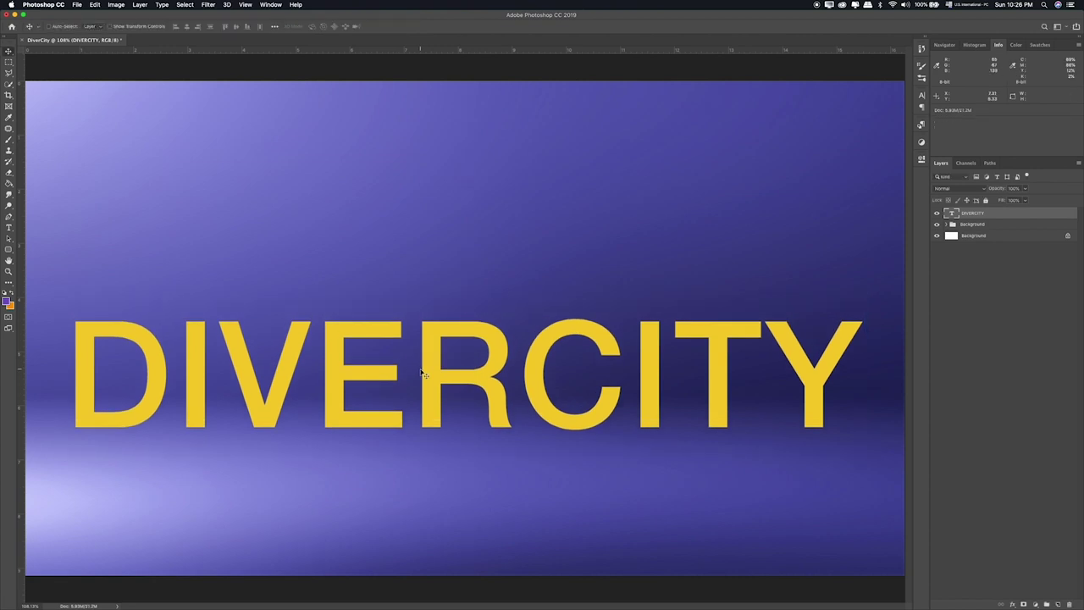
key(m)
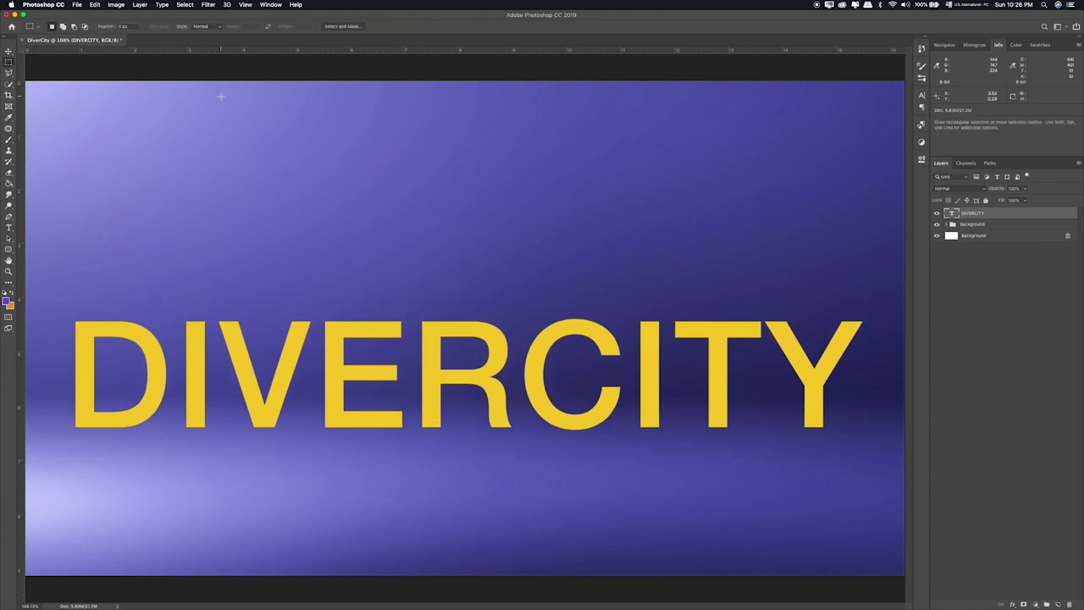
key(ctrl+t)
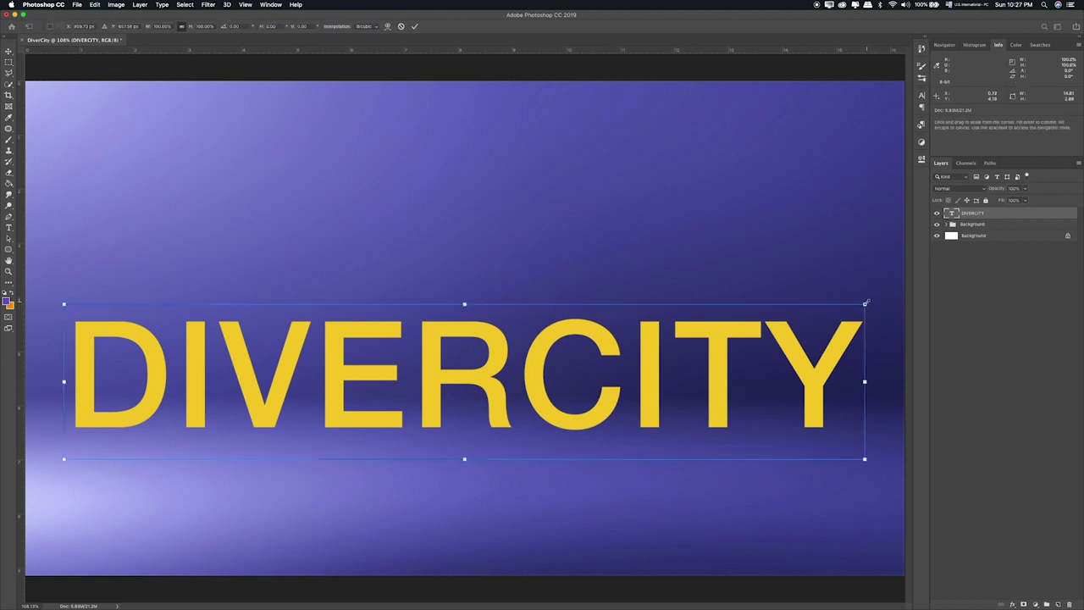
drag(865, 301, 852, 299)
drag(775, 341, 773, 334)
key(Return)
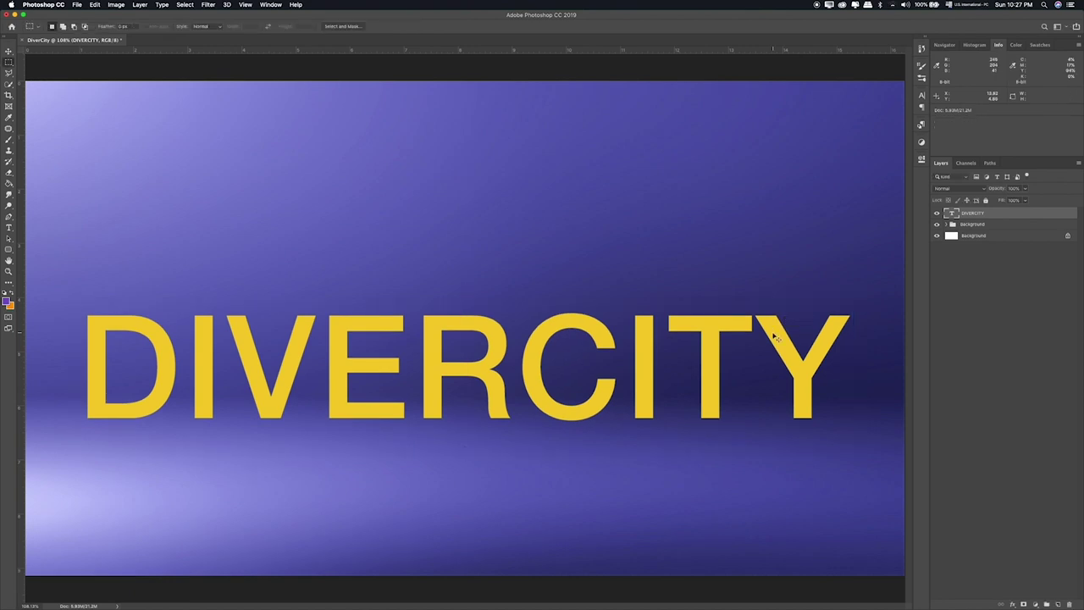
key(ctrl+1)
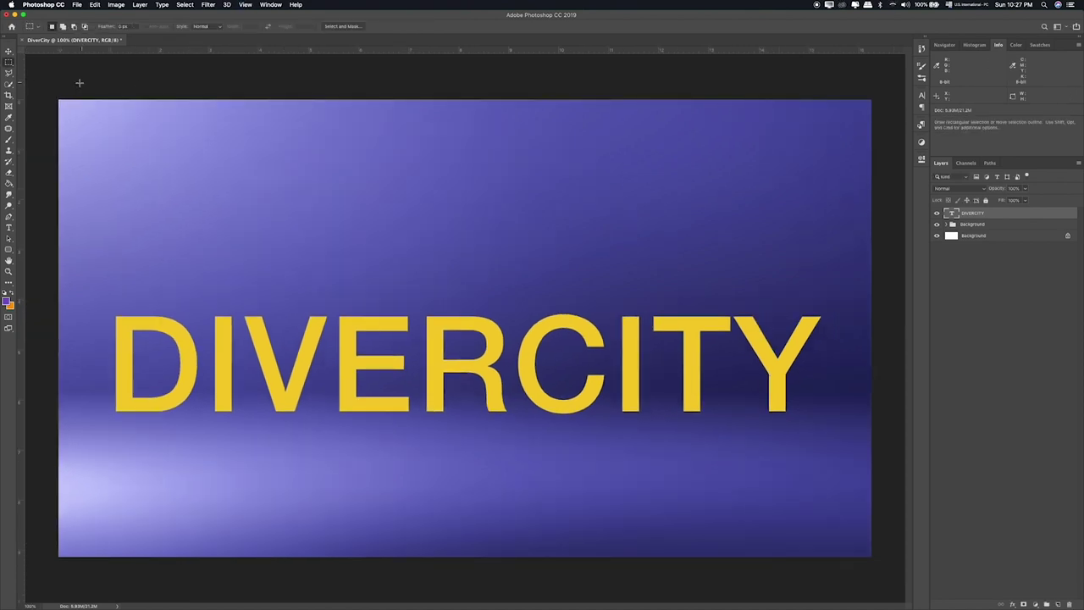
Step: Measure a corner margin with a selection and drag ruler guides to the poster margins
drag(50, 86, 106, 150)
drag(58, 99, 63, 107)
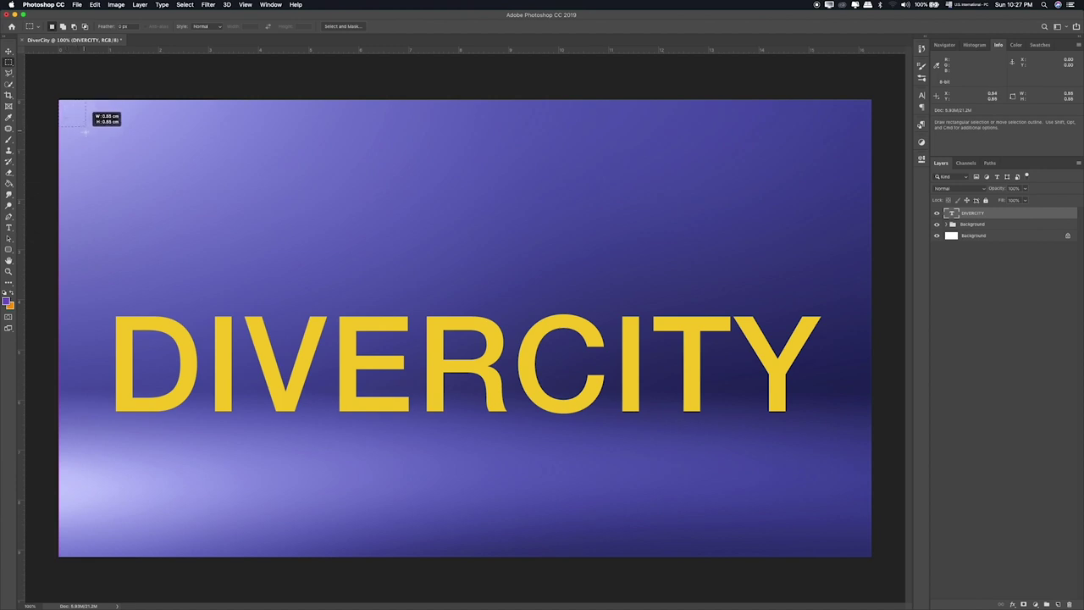
drag(76, 126, 108, 160)
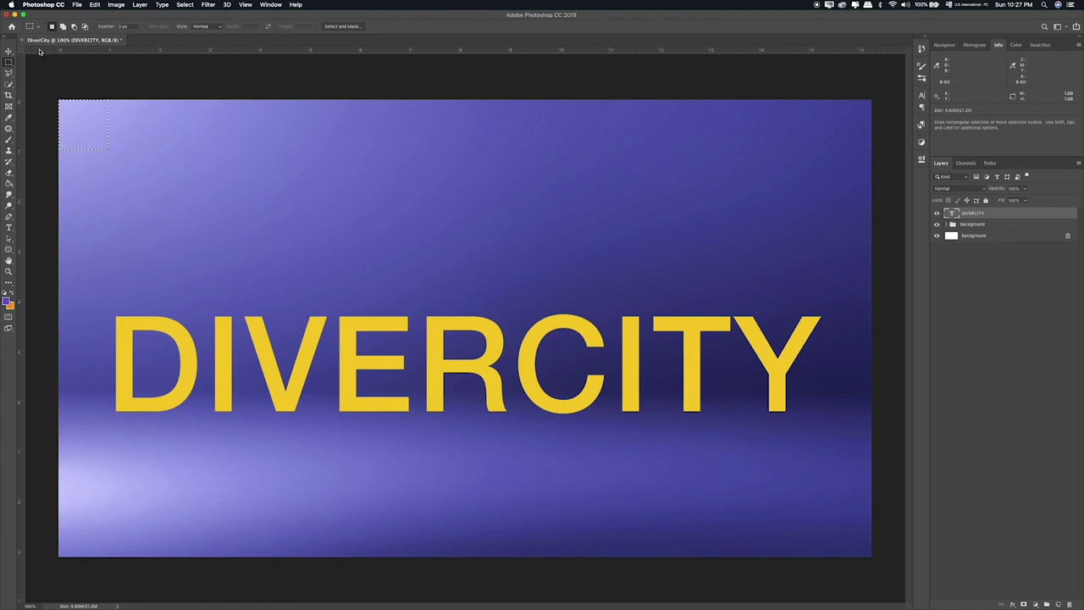
scroll(39, 52, down, 1)
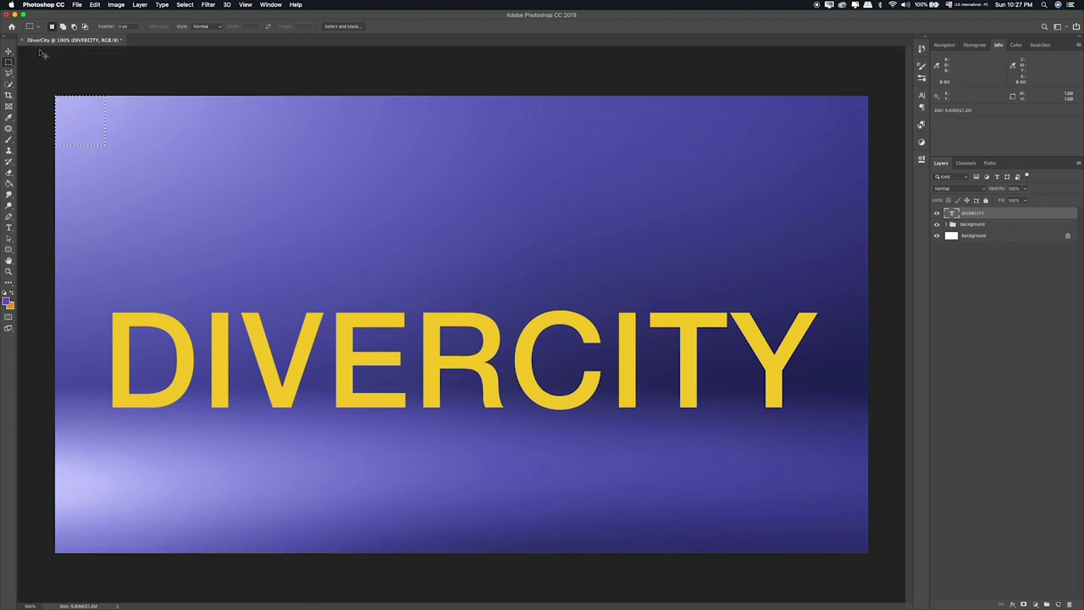
key(super+r)
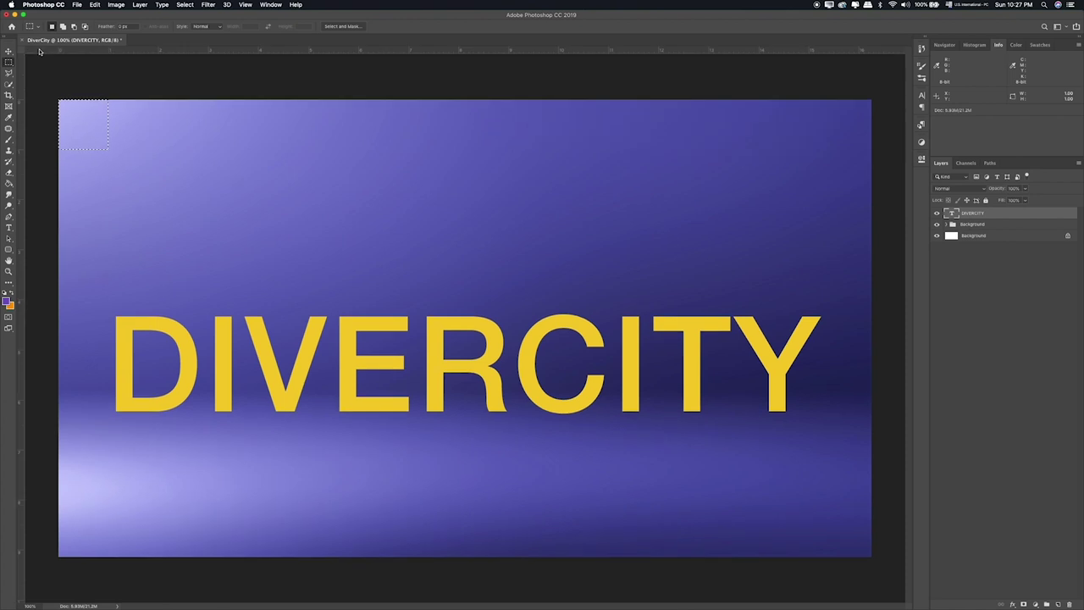
mouse_move(21, 81)
mouse_down()
mouse_move(108, 70)
mouse_move(132, 150)
mouse_move(508, 379)
mouse_move(860, 529)
mouse_up()
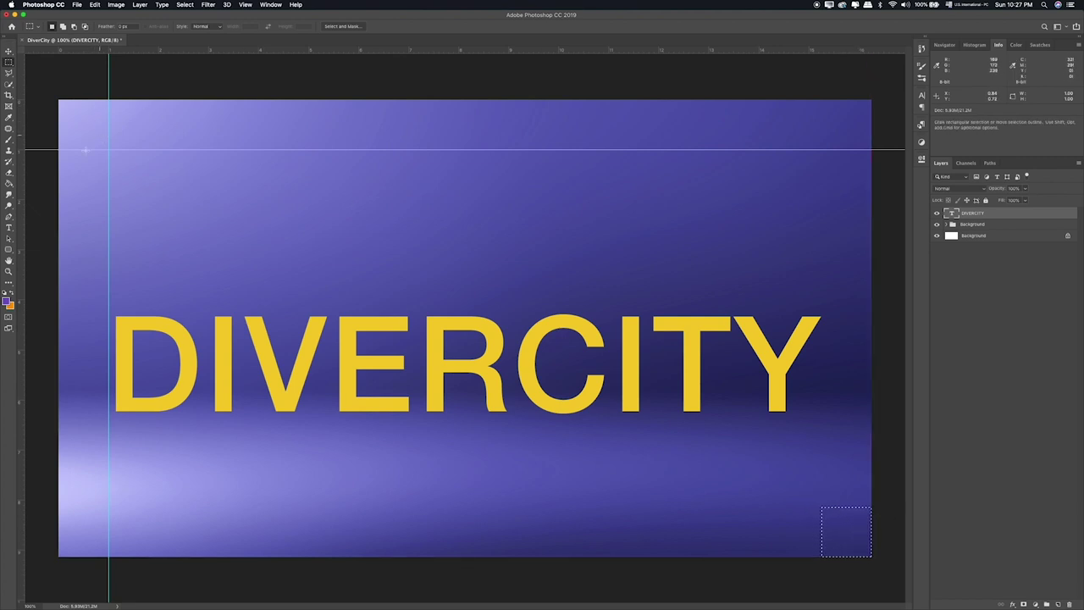
mouse_move(22, 224)
mouse_down()
mouse_move(832, 249)
mouse_move(821, 245)
mouse_up()
drag(764, 54, 721, 506)
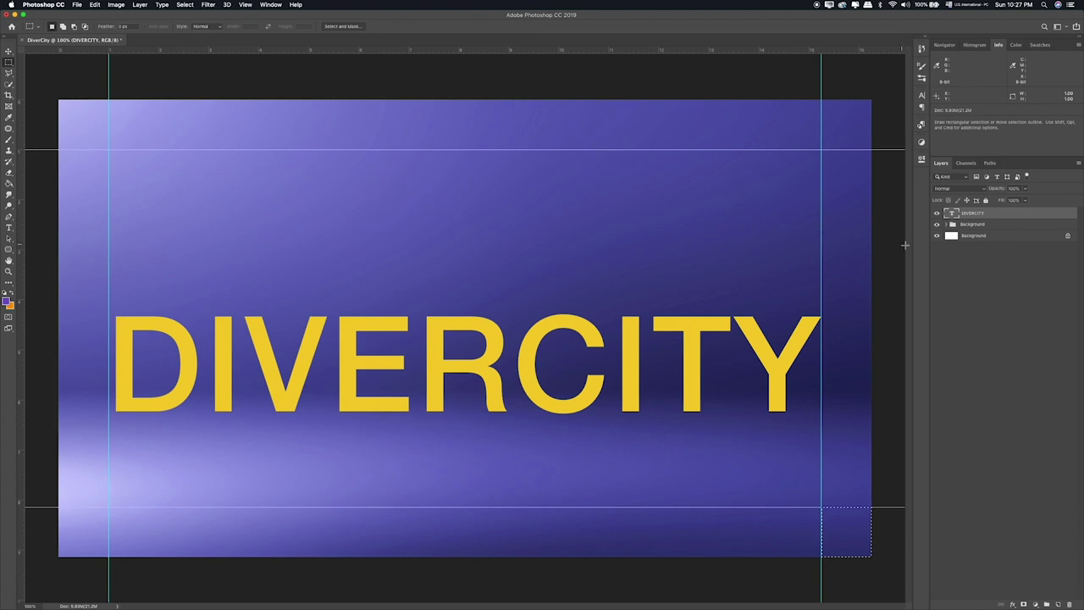
Step: Select the DIVERCITY layer and start enlarging it with Free Transform
click(980, 235)
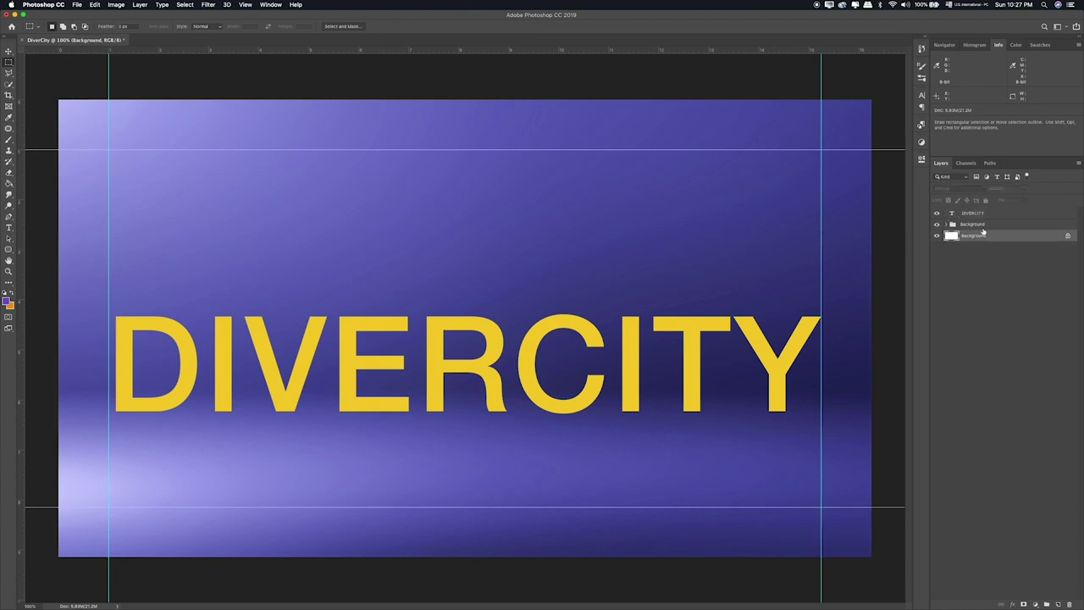
click(977, 214)
key(ctrl+t)
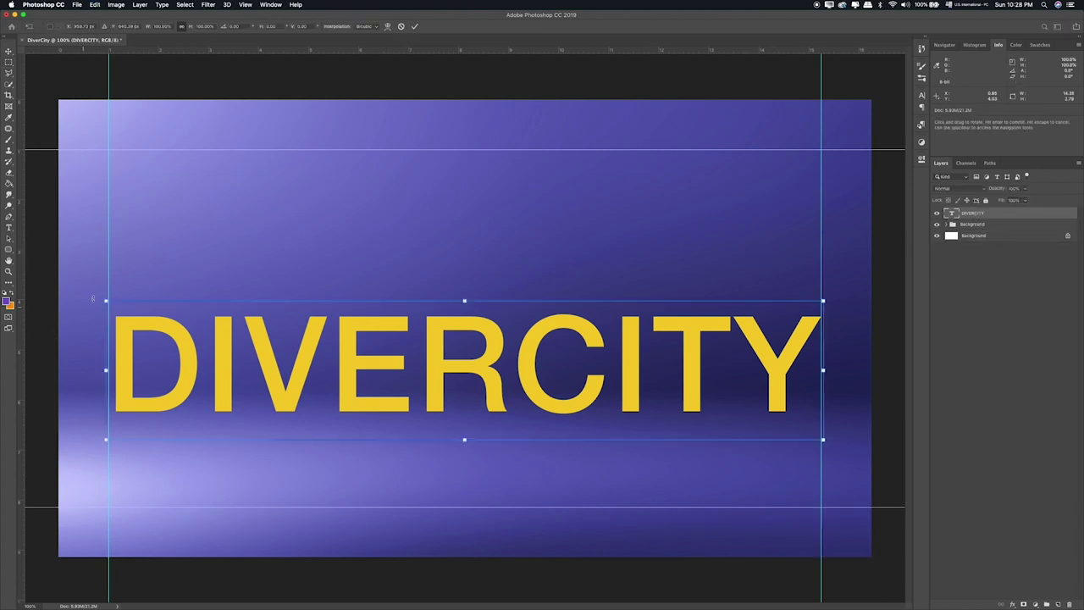
drag(105, 301, 101, 299)
Step: Apply the enlarged size and centre DIVERCITY horizontally and vertically on the Background
key(Return)
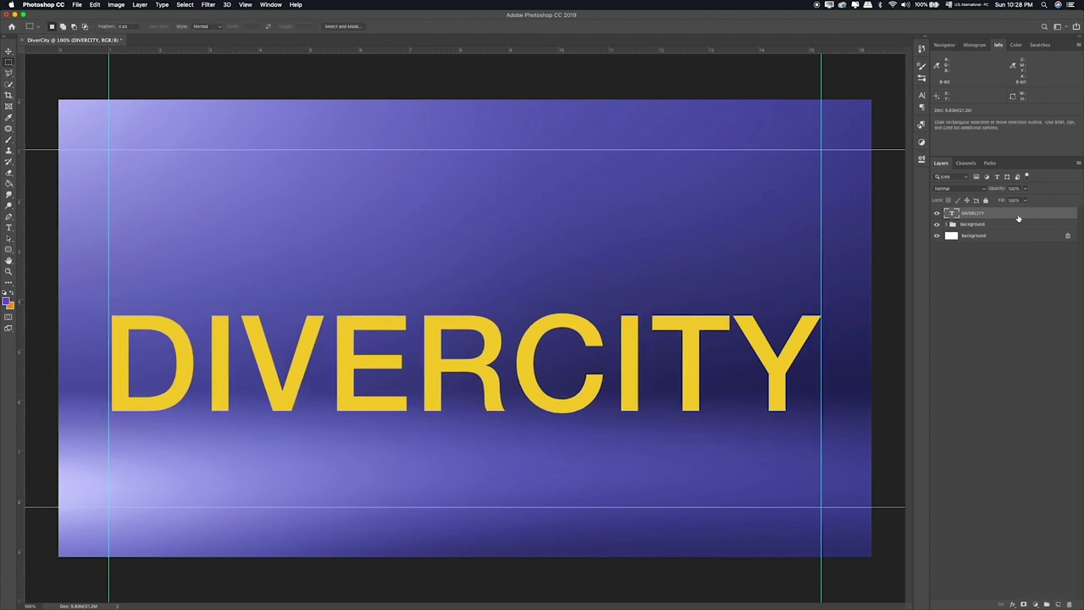
super+click(980, 237)
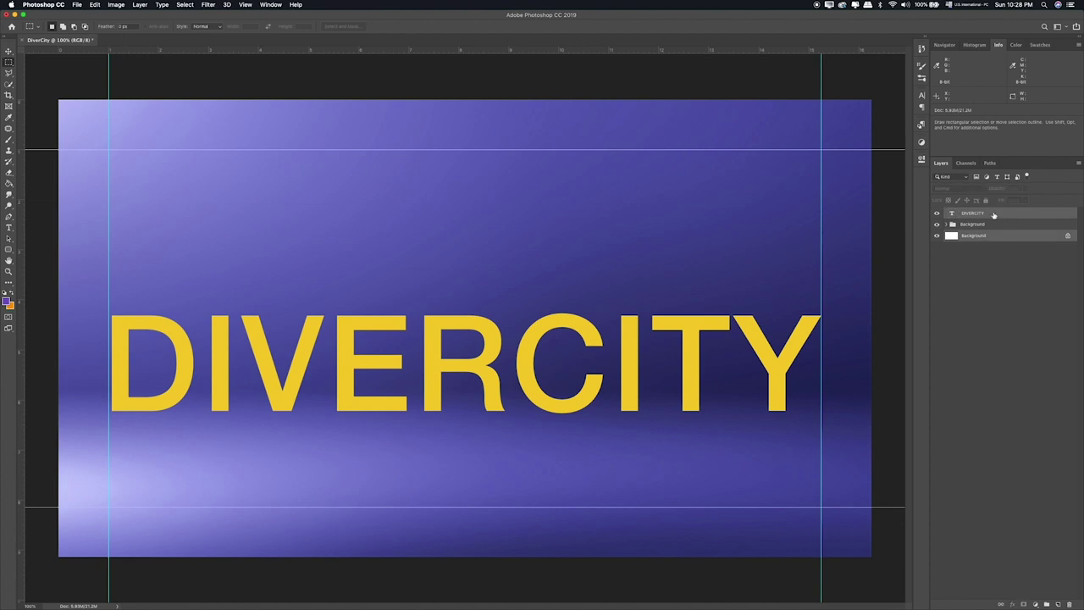
click(9, 51)
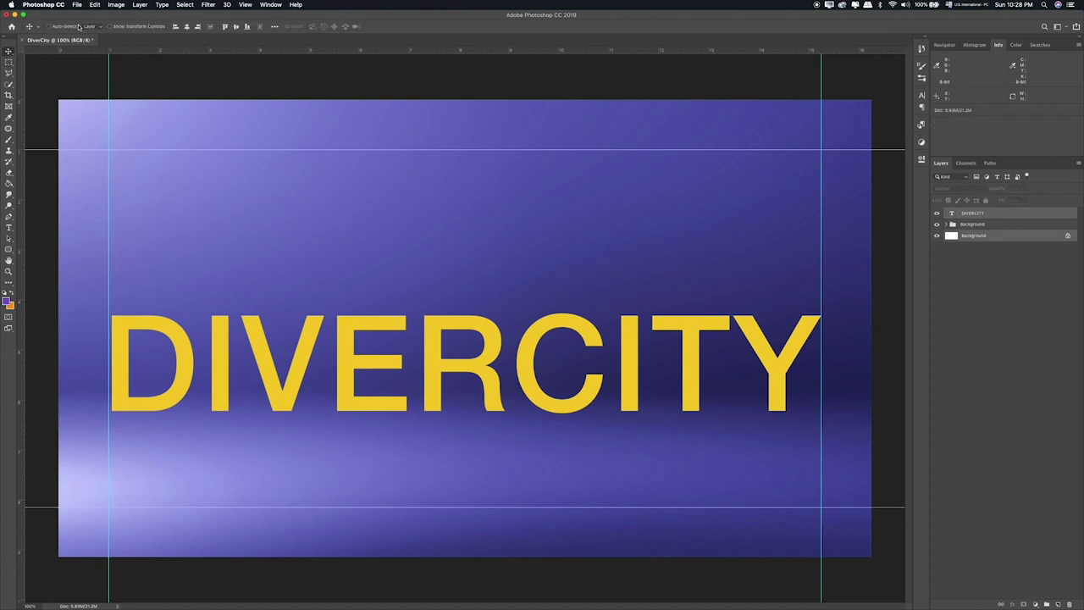
click(187, 27)
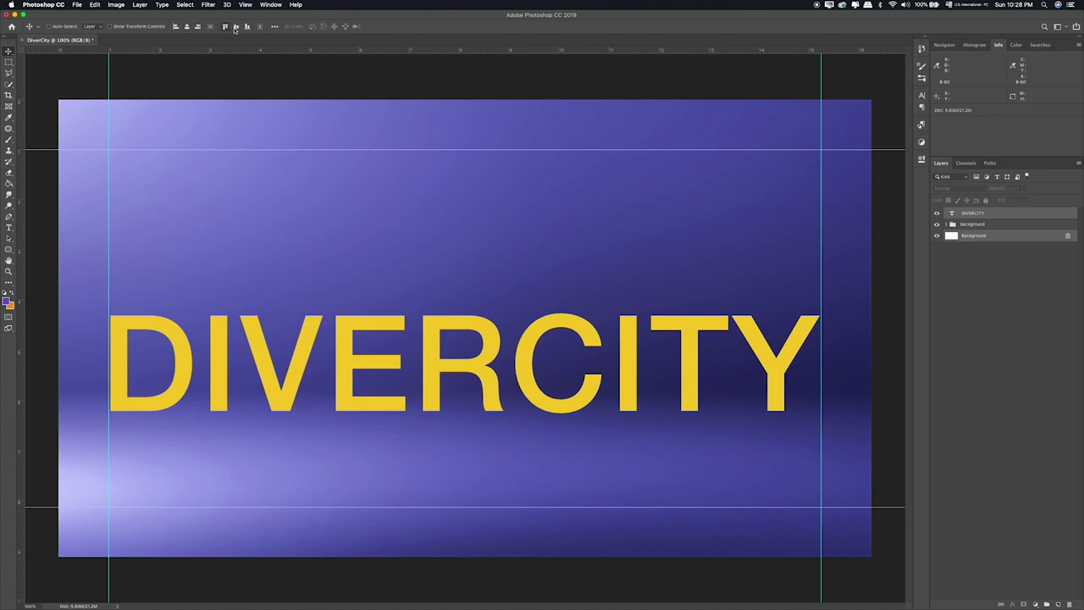
click(235, 28)
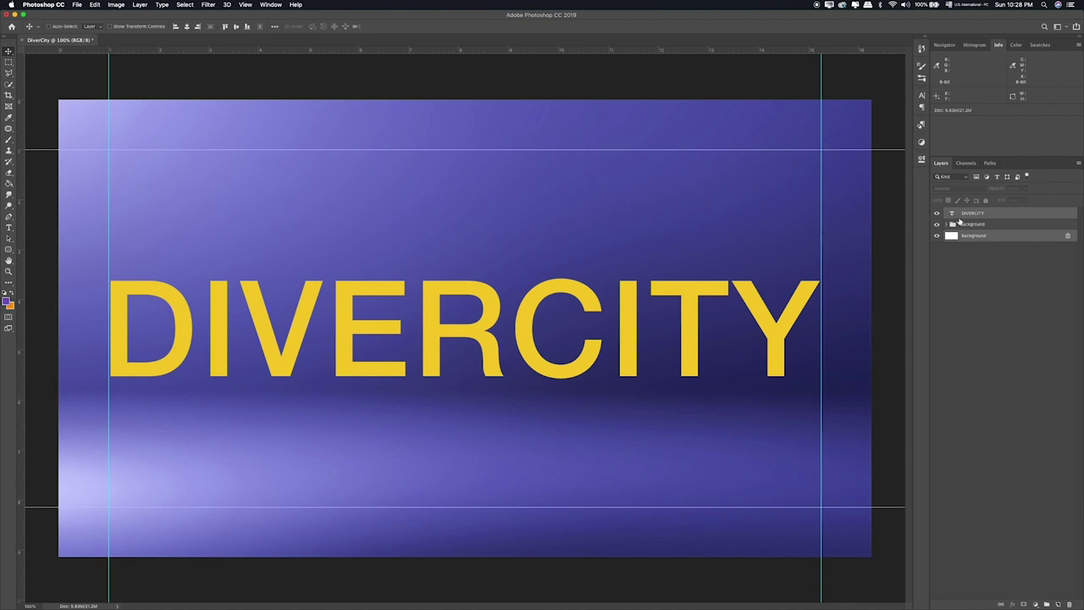
Step: Move DIVERCITY down slightly below the canvas centre
click(972, 213)
drag(609, 298, 609, 349)
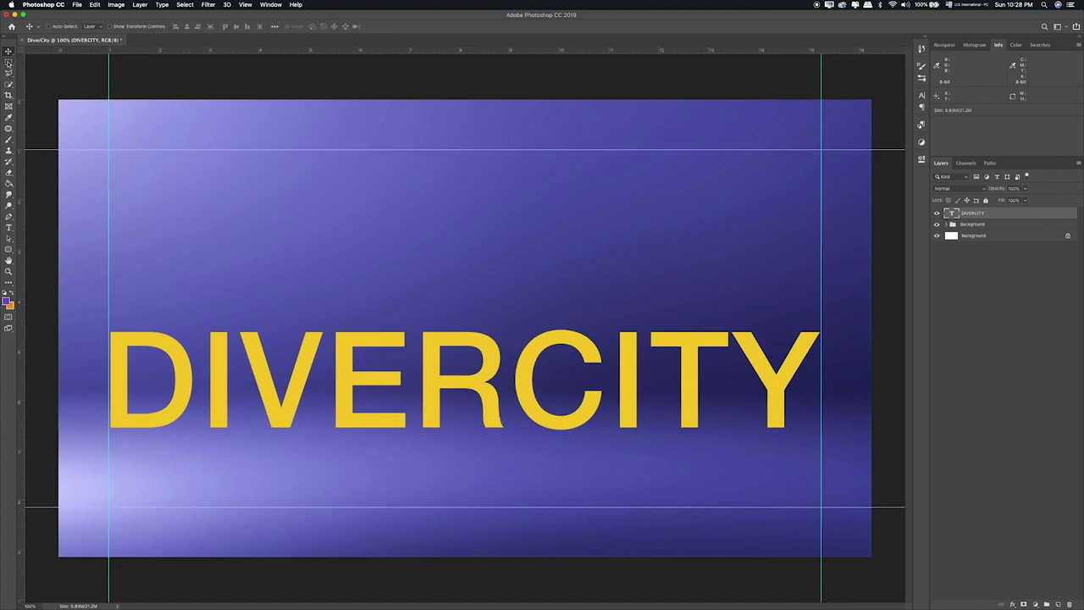
click(9, 227)
Step: Add a text layer reading THE in white (#ffffff) above DIVERCITY
click(275, 245)
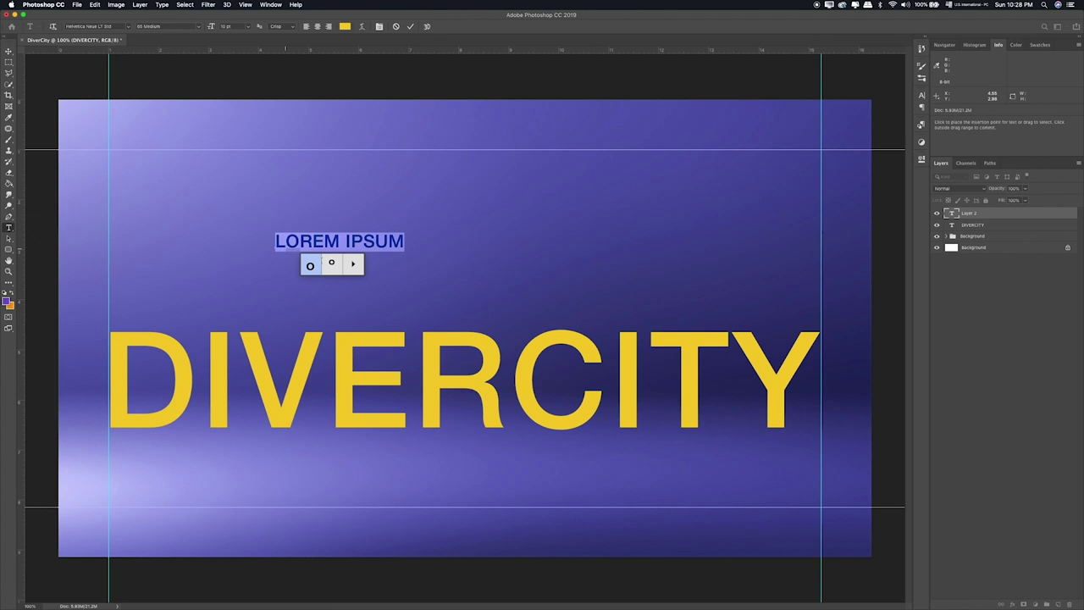
text(THE)
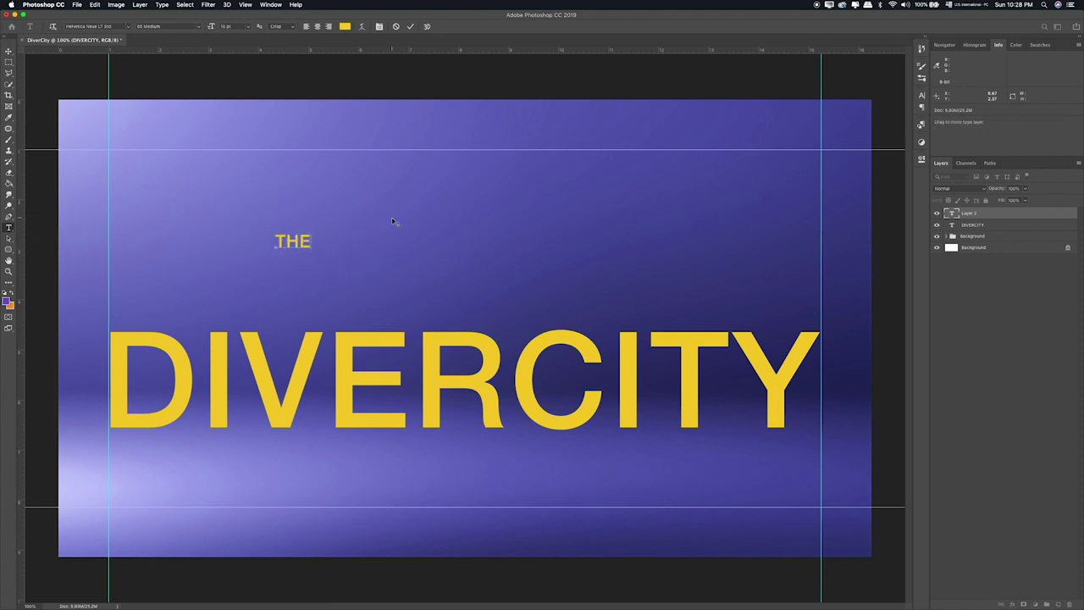
key(super+a)
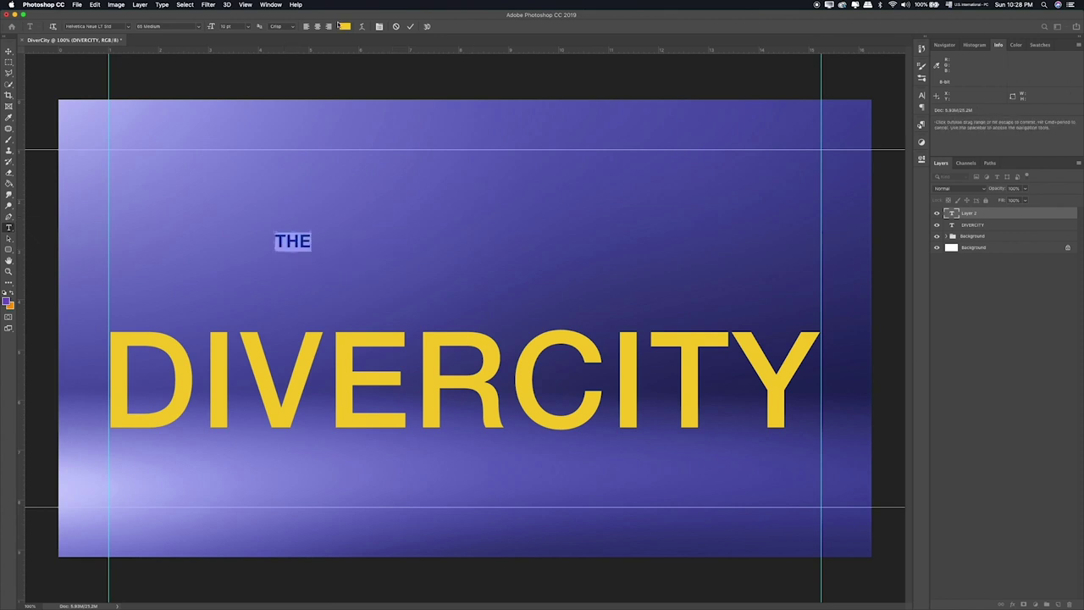
click(344, 26)
click(475, 188)
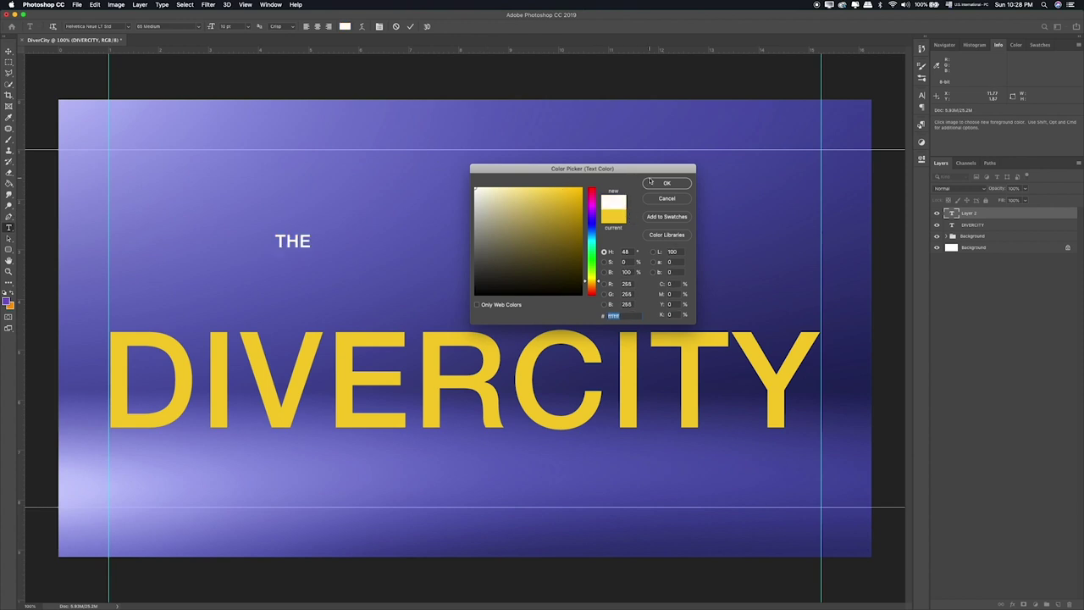
click(650, 182)
key(super+Return)
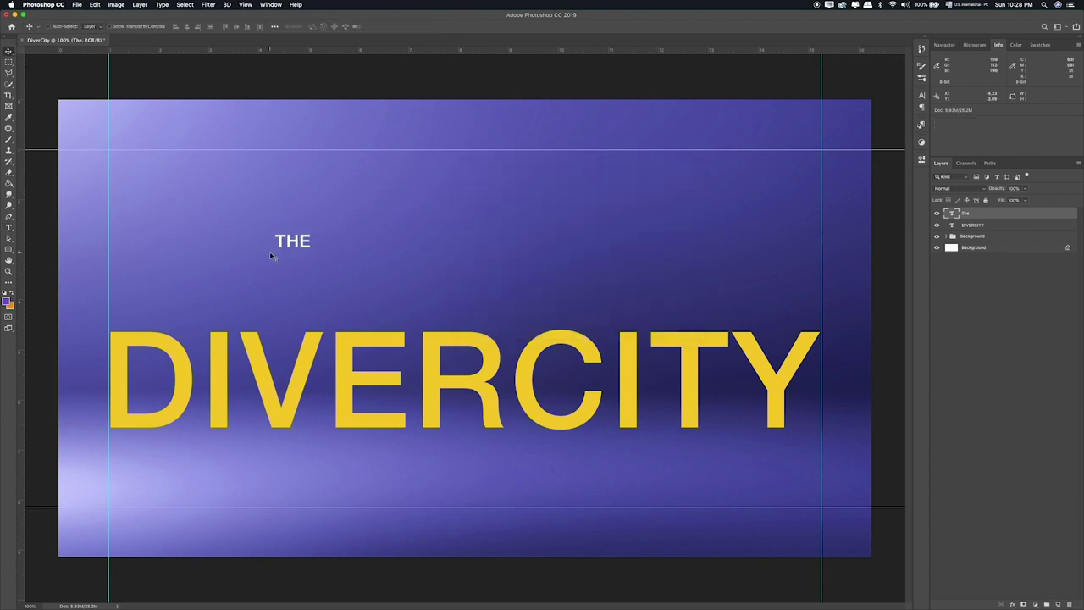
key(super+t)
Step: Scale THE up and align it with the left guide just above DIVERCITY
mouse_move(310, 256)
mouse_down()
mouse_move(376, 282)
mouse_move(190, 271)
mouse_up()
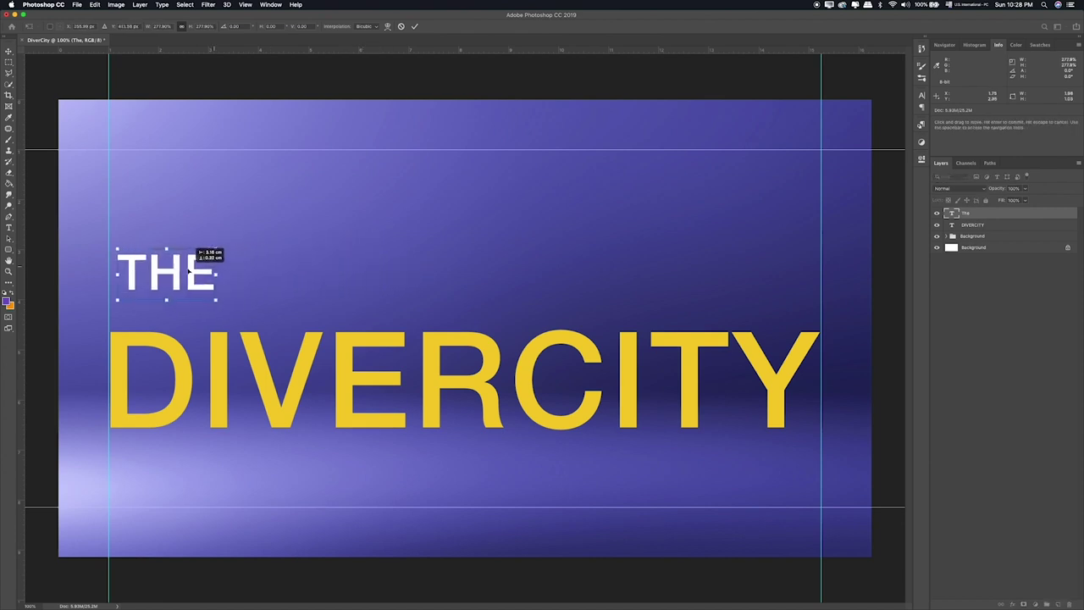
drag(188, 270, 190, 280)
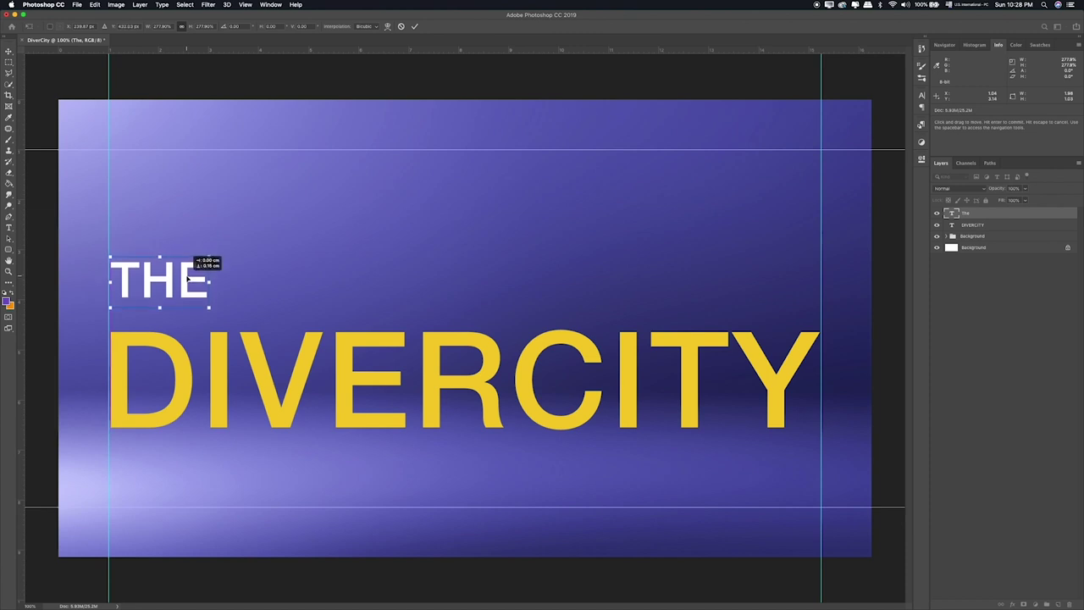
key(Return)
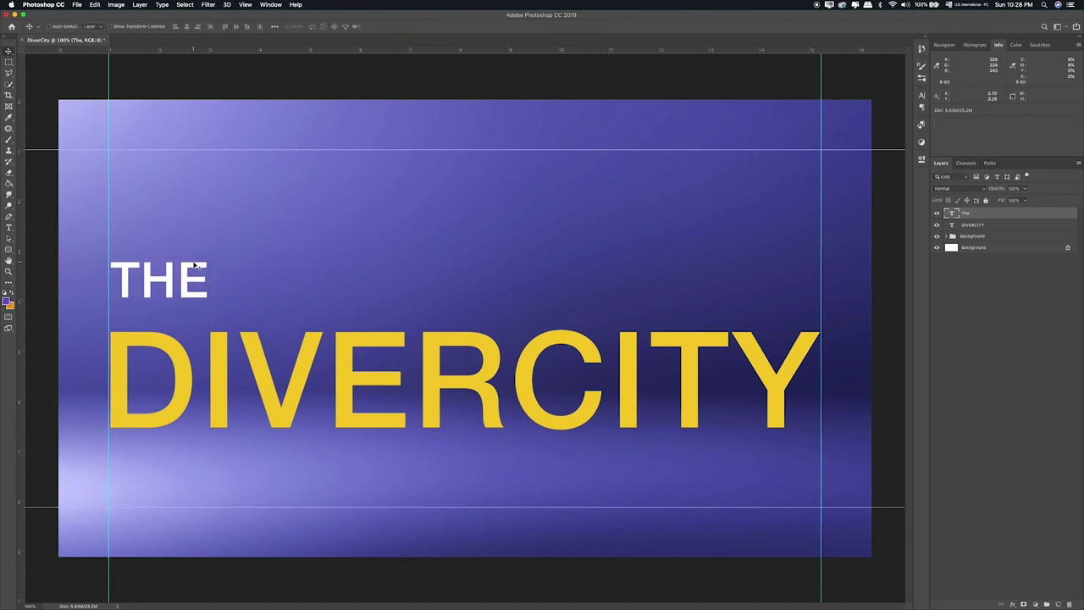
Step: Select all of the THE text with the Type tool to change its font
key(t)
click(210, 280)
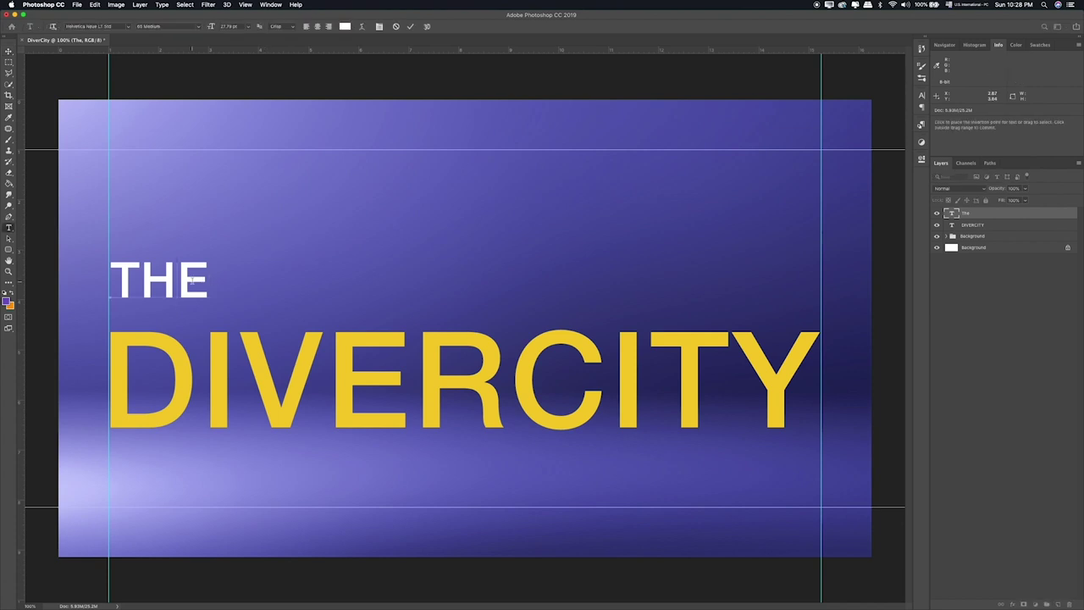
key(ctrl+a)
click(115, 26)
Step: Set THE in Century Gothic Bold using the 'goth' font search
click(8, 61)
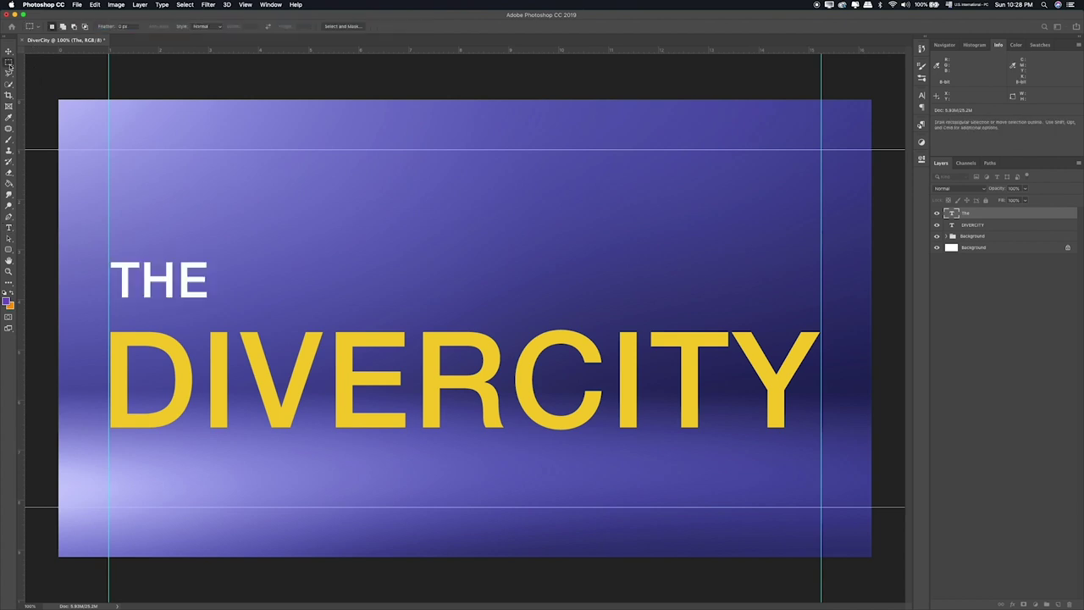
key(t)
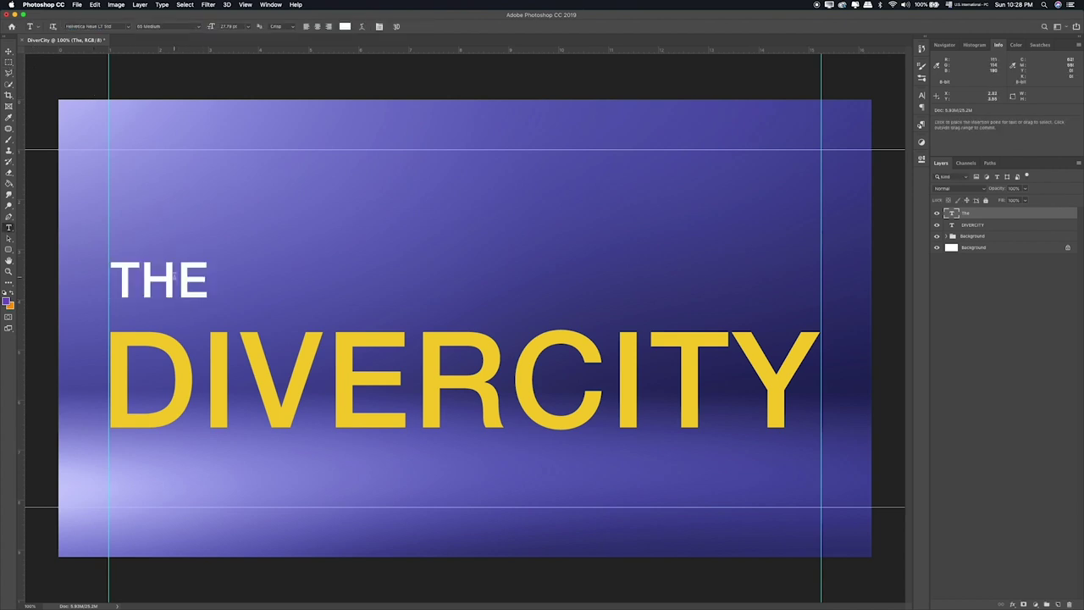
double_click(161, 280)
click(117, 27)
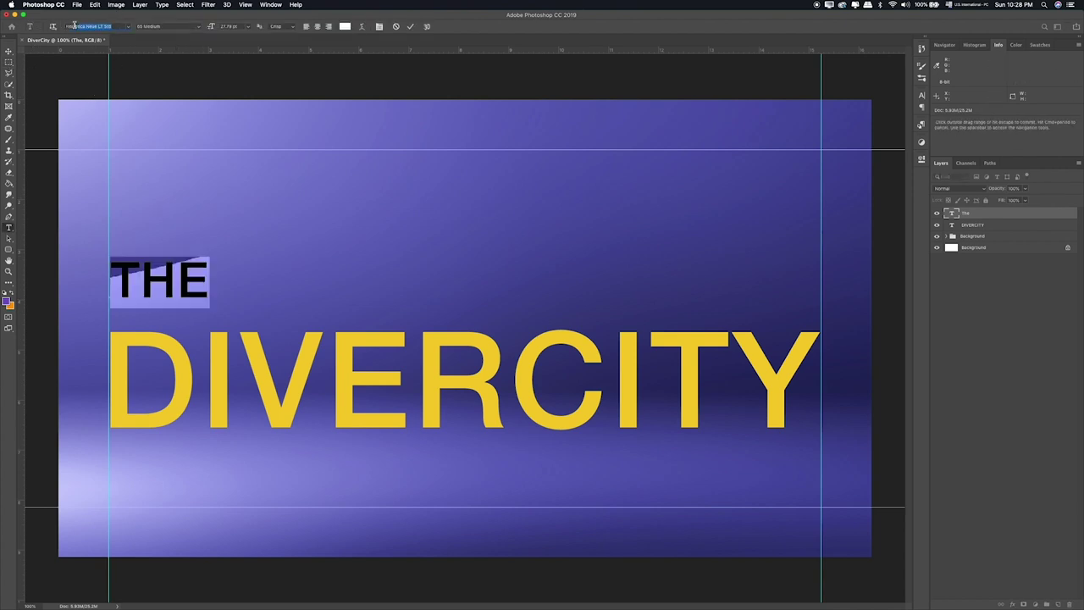
text(g)
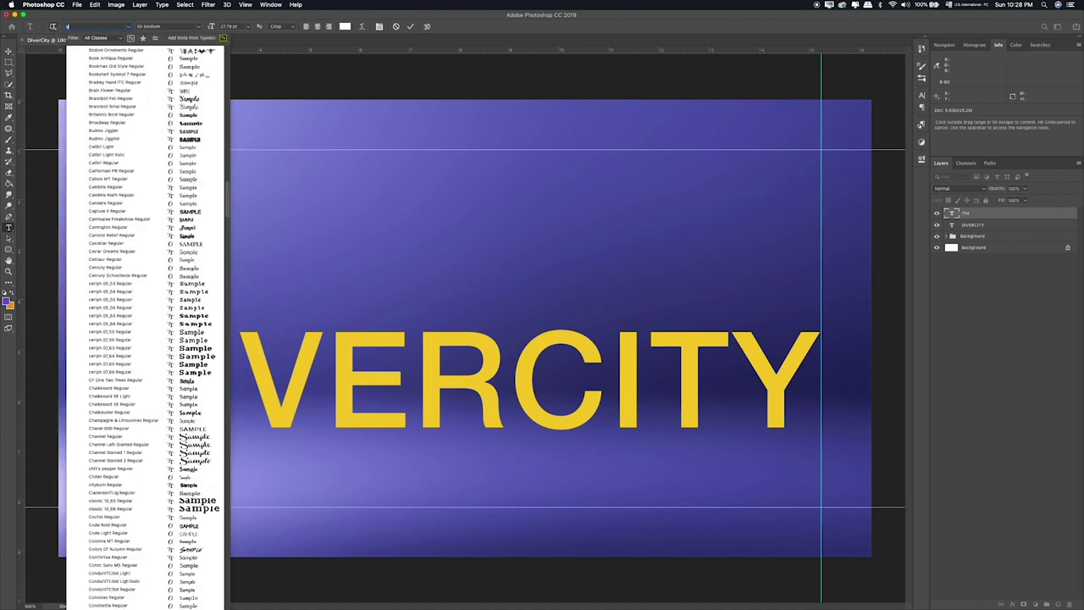
text(oth)
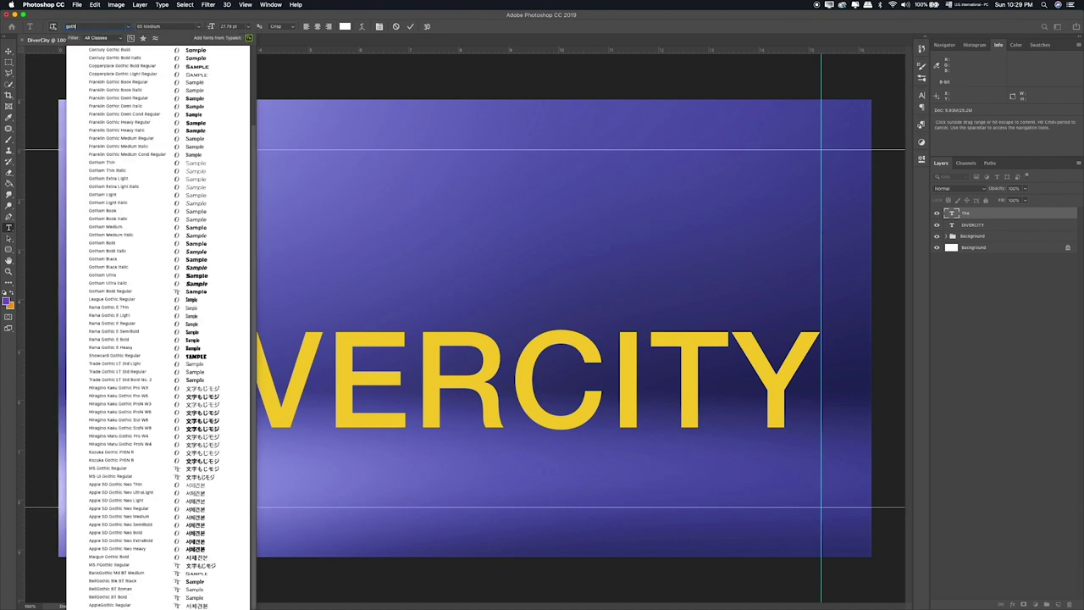
scroll(111, 55, up, 1)
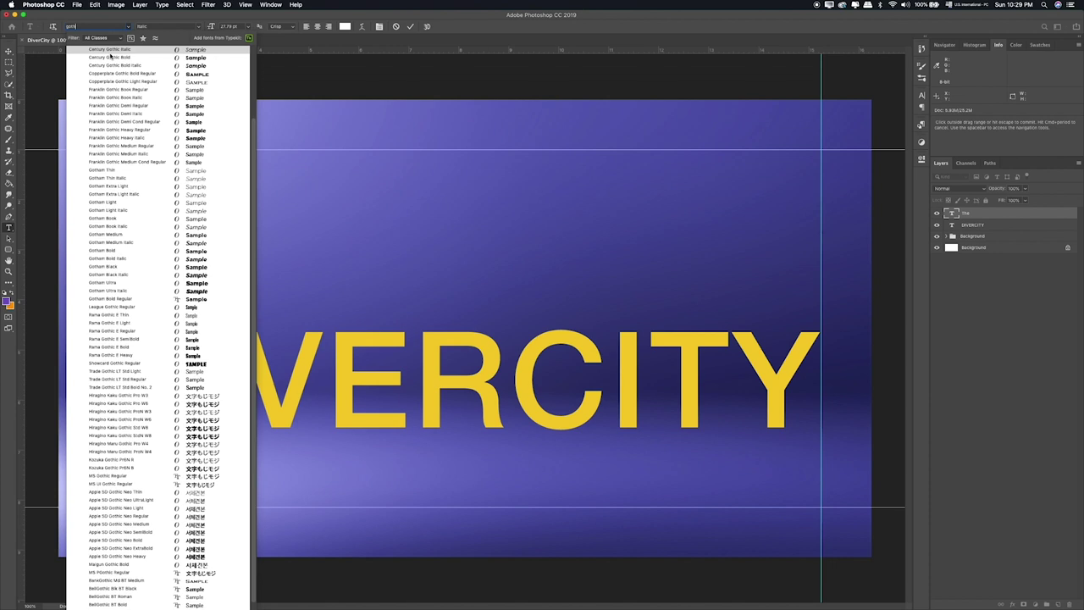
click(110, 57)
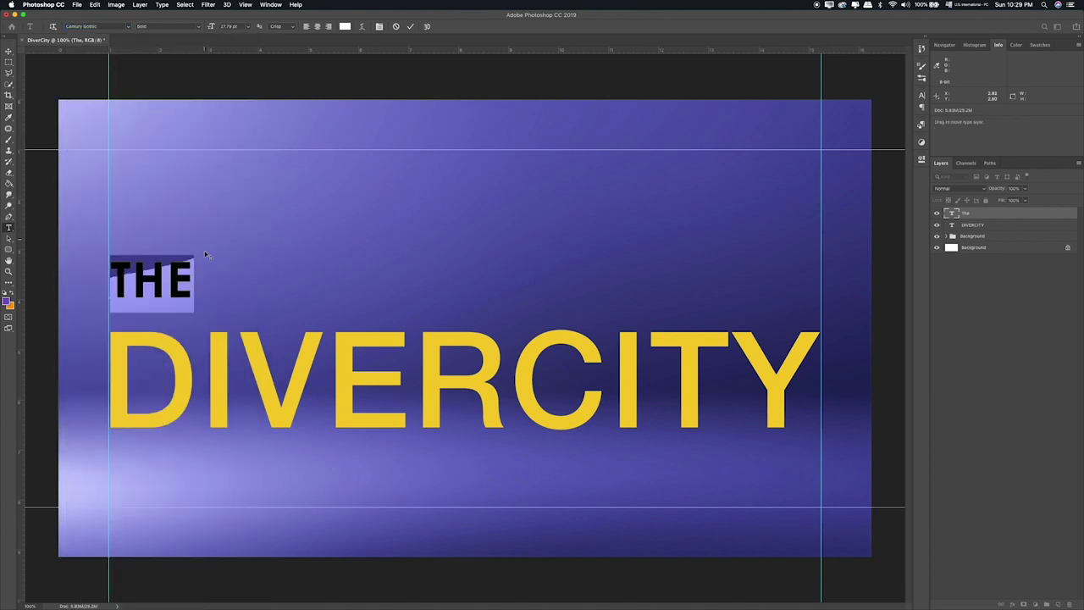
click(8, 50)
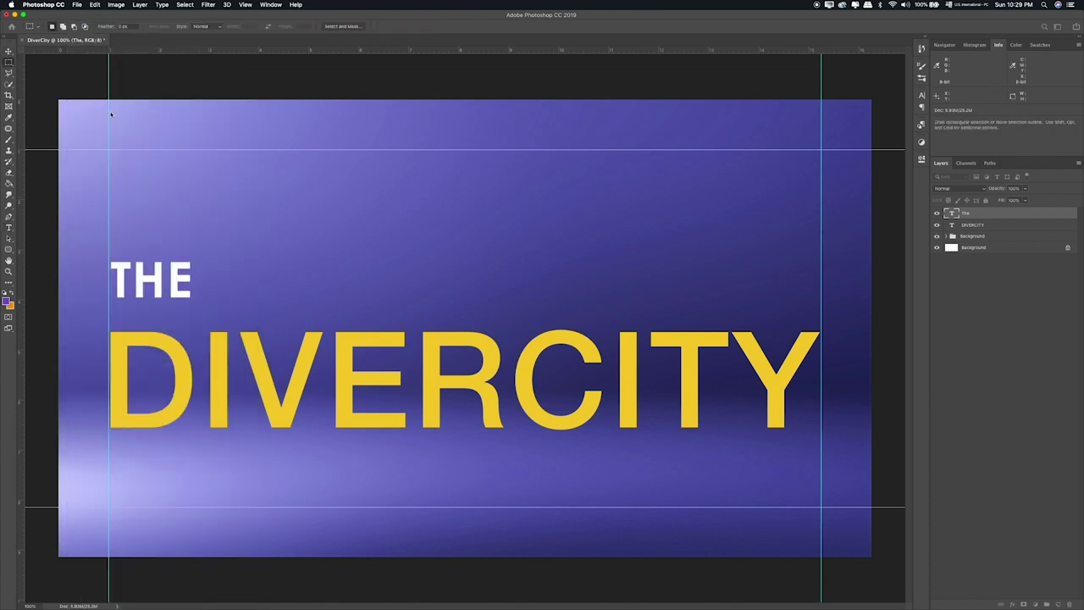
Step: Enlarge THE slightly to about 30.21 pt and reselect its text
key(ctrl+t)
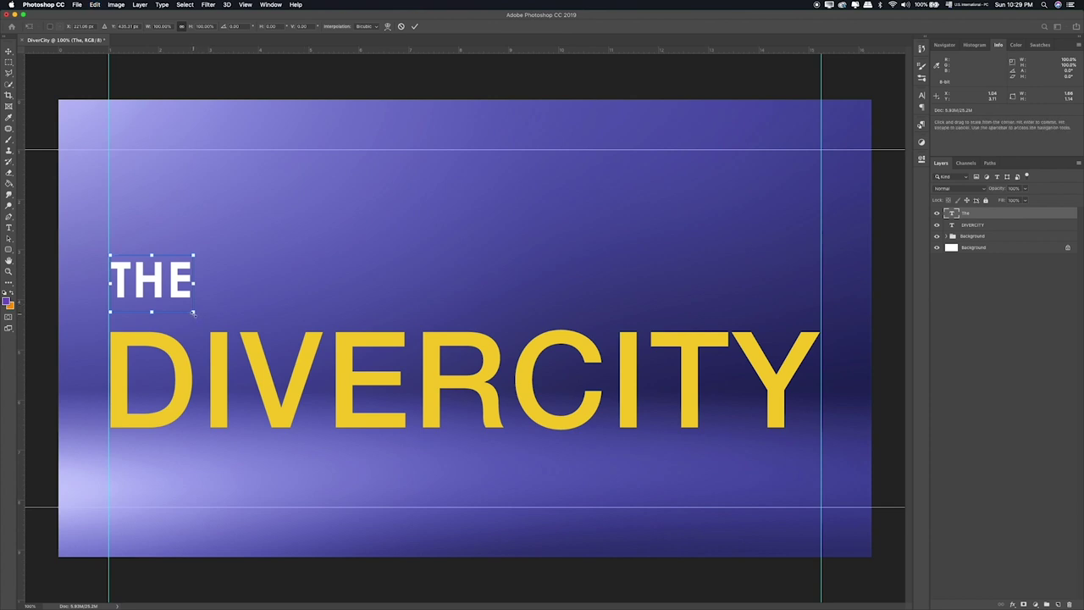
drag(194, 313, 205, 319)
key(Return)
key(m)
key(t)
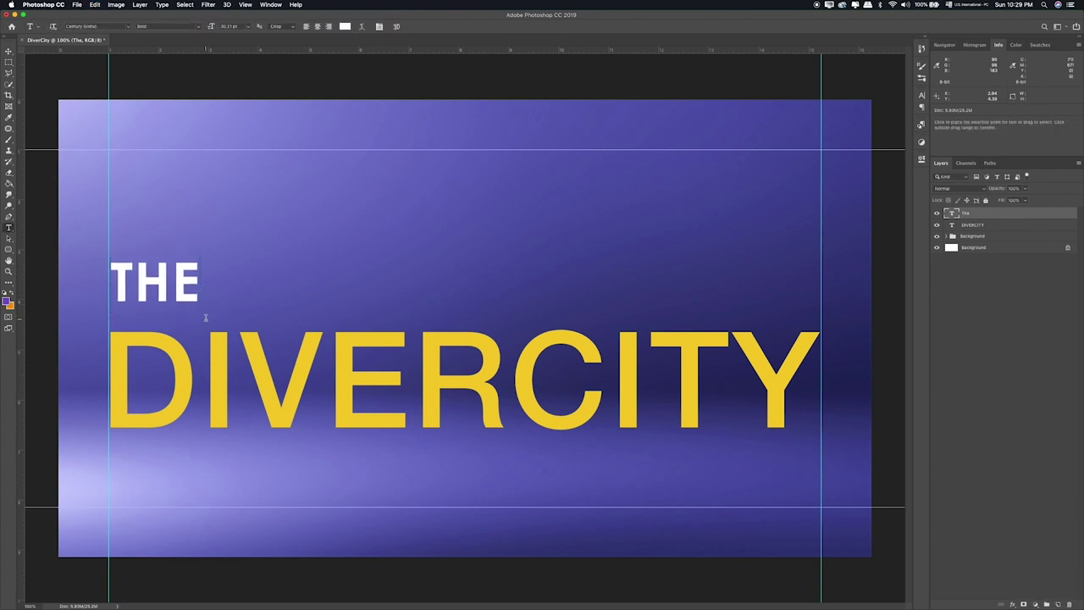
key(Return)
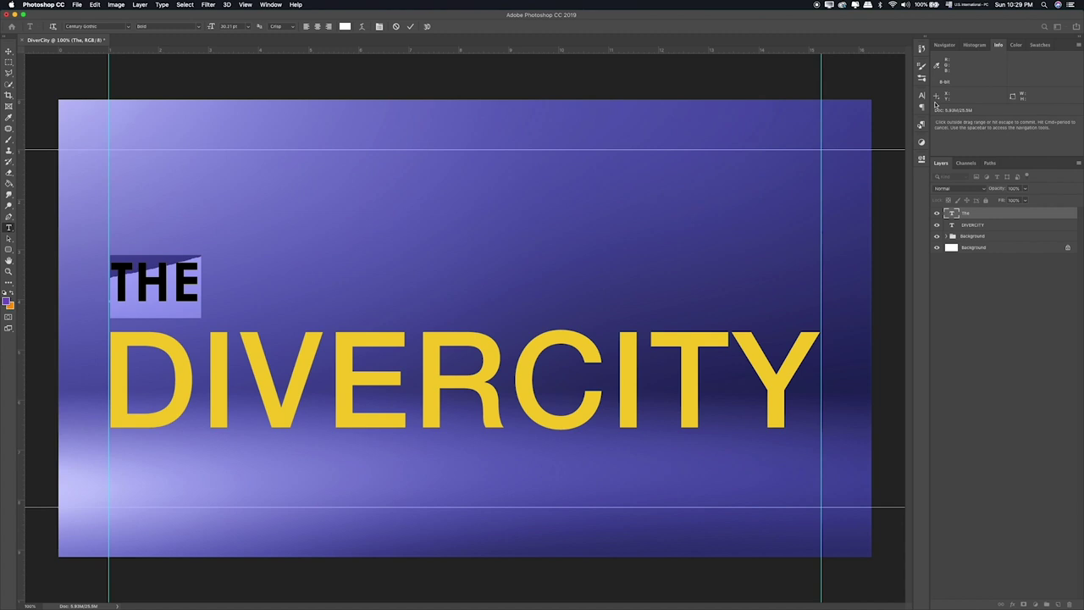
Step: Set THE's tracking to 100 in the Character panel
click(921, 108)
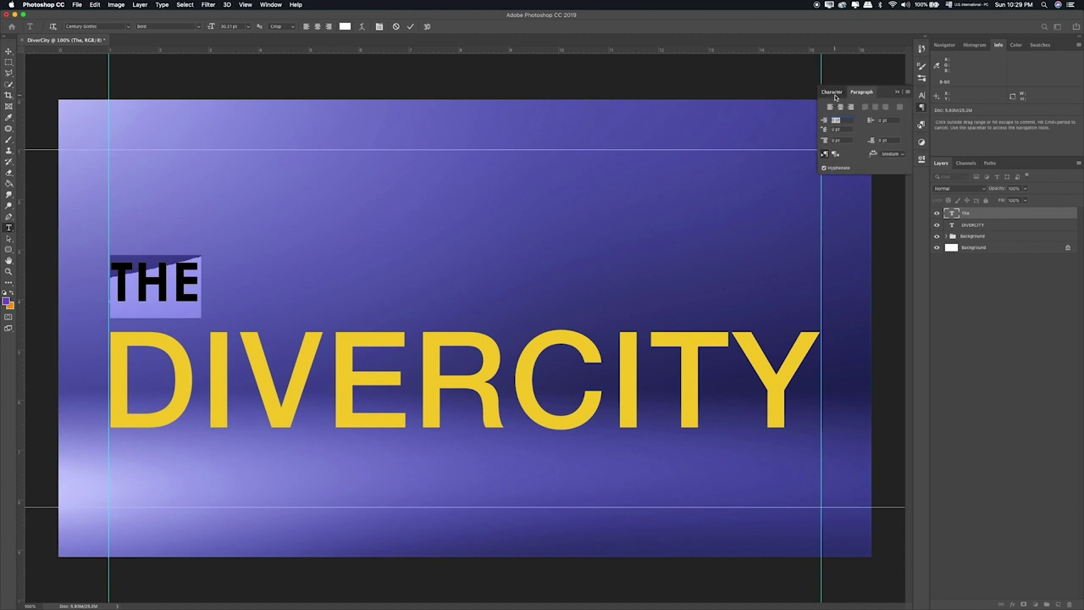
click(831, 91)
drag(875, 129, 879, 128)
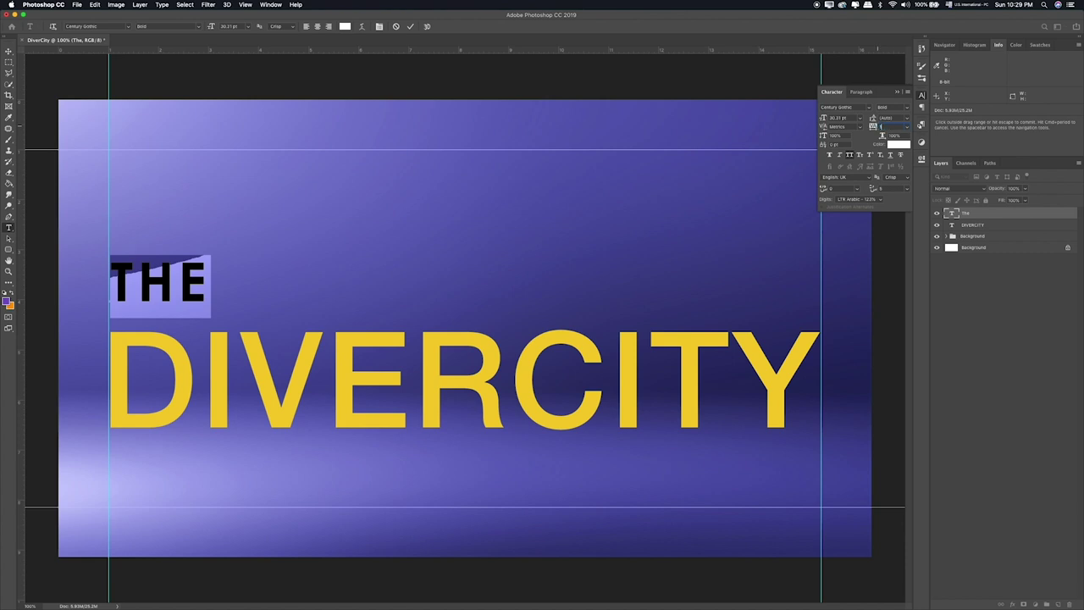
text(00)
key(Return)
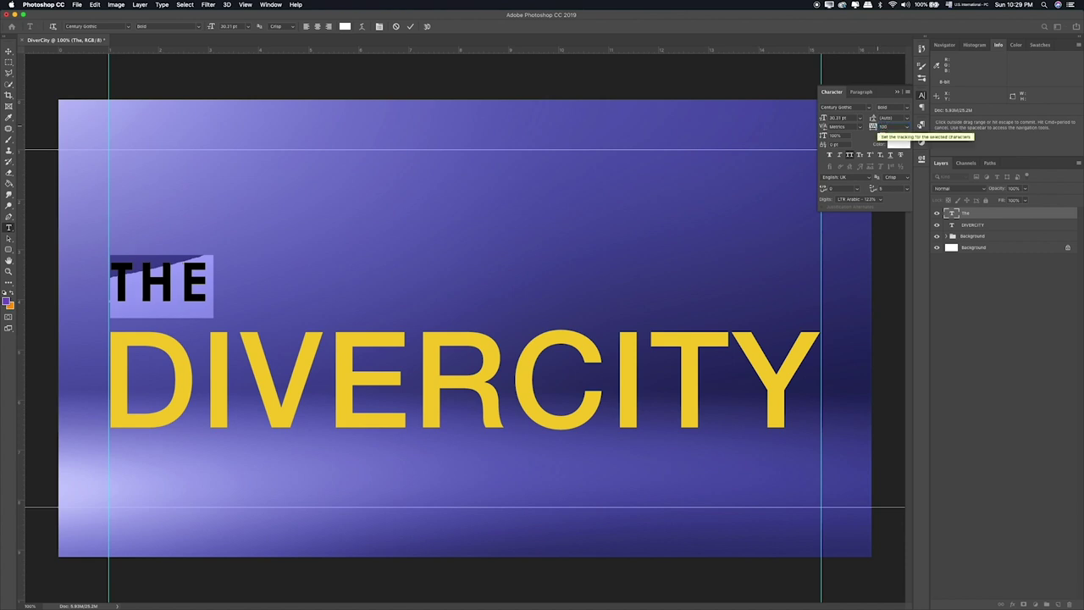
click(9, 62)
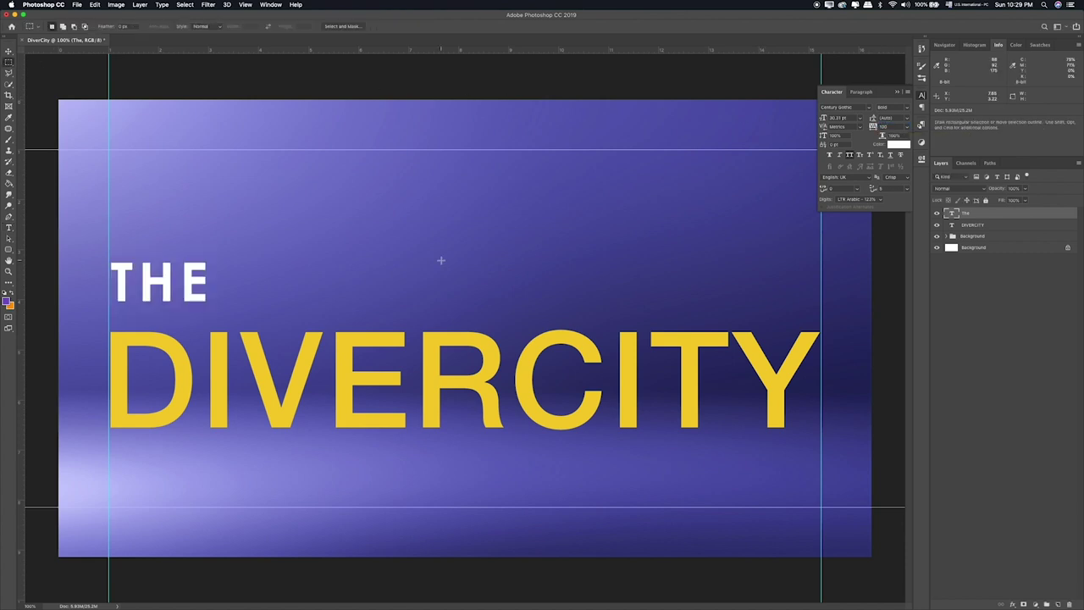
key(t)
key(alt+bracketleft)
Step: Change the DIVERCITY font to Century Gothic by searching the font list
key(Return)
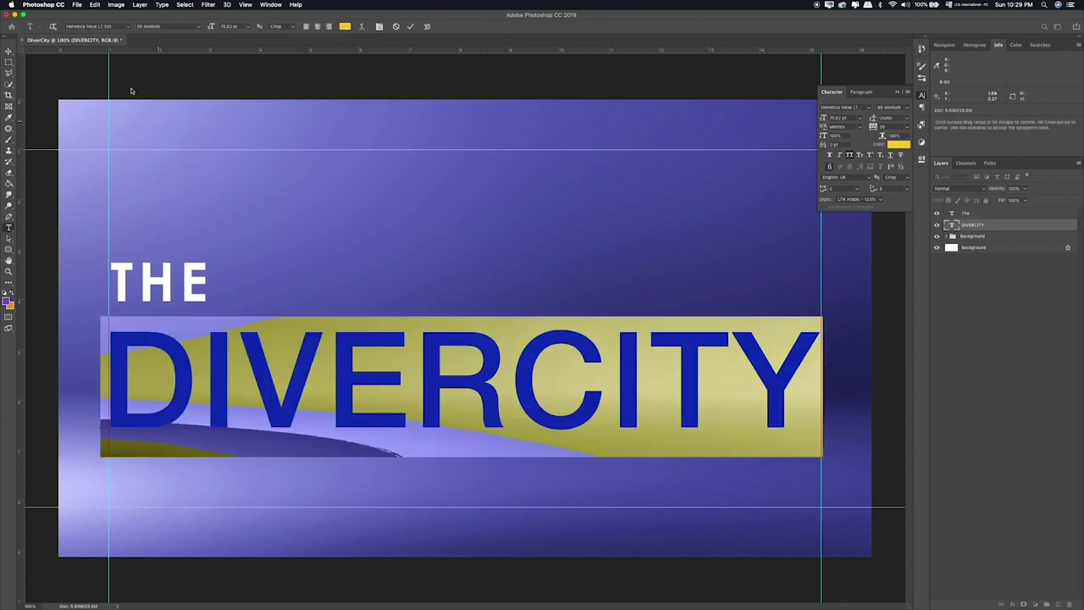
click(107, 26)
text(cou)
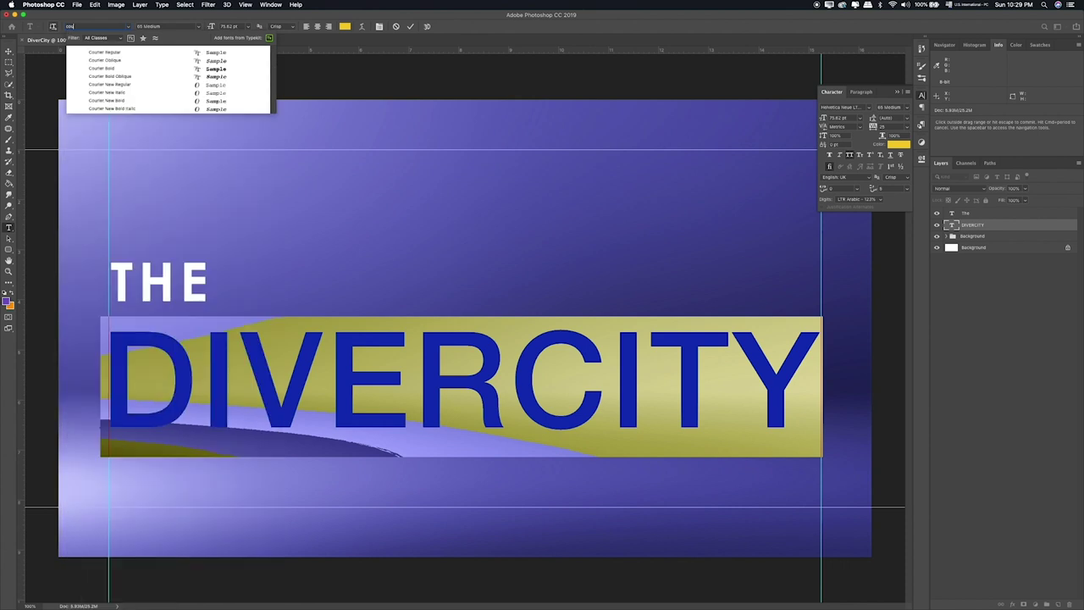
key(BackSpace)
key(BackSpace)
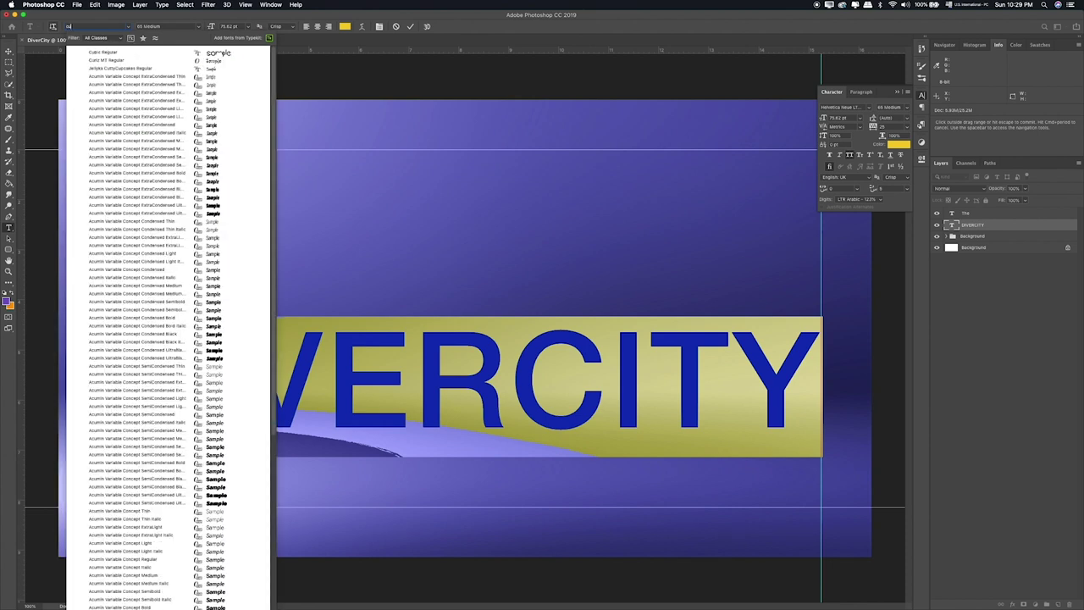
key(BackSpace)
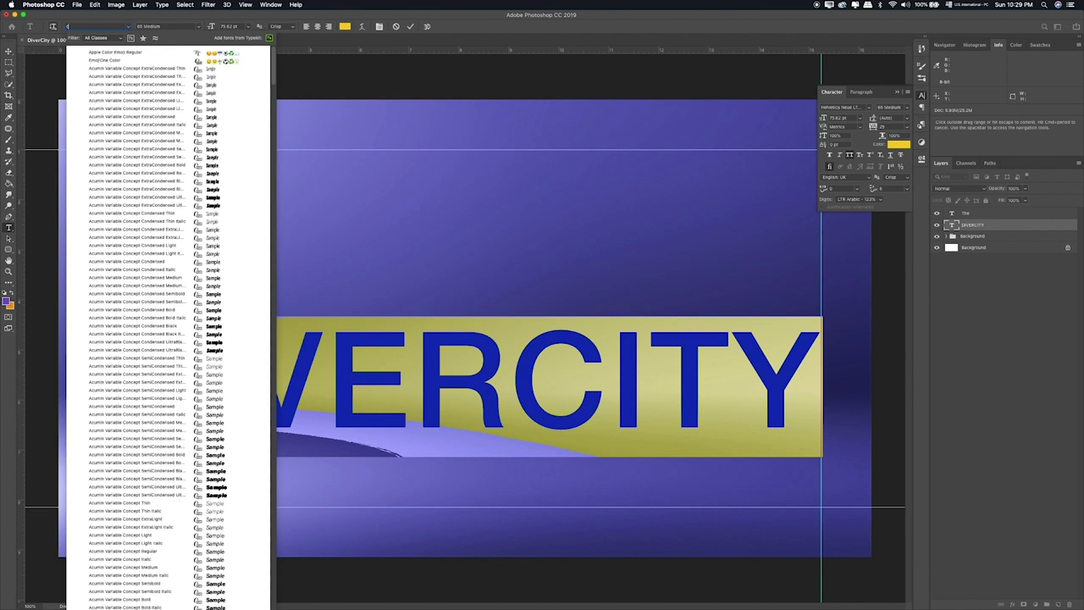
text(ons)
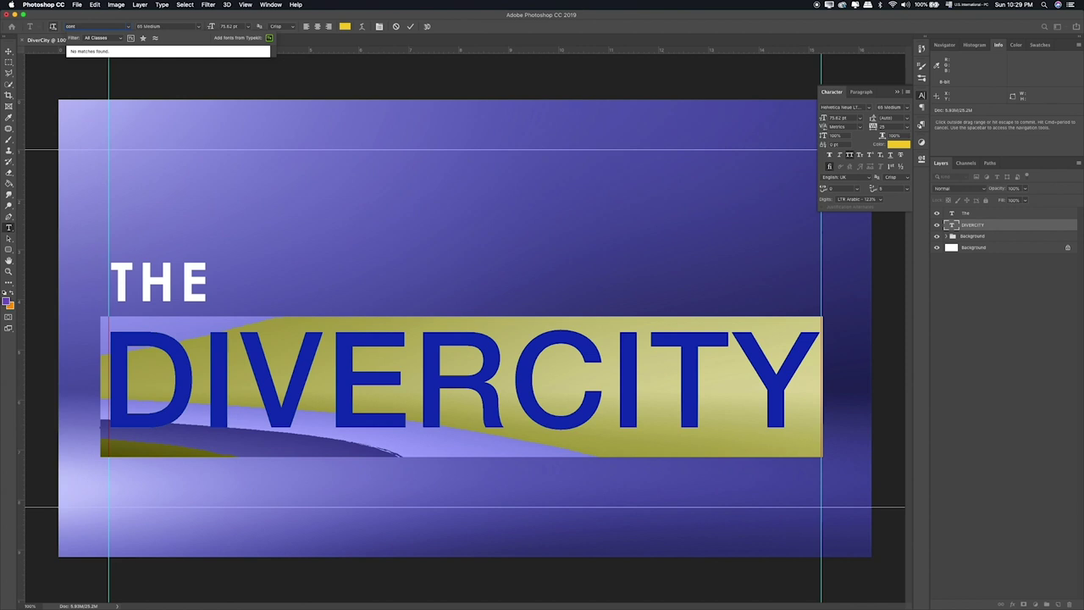
key(BackSpace)
key(BackSpace)
key(BackSpace)
key(BackSpace)
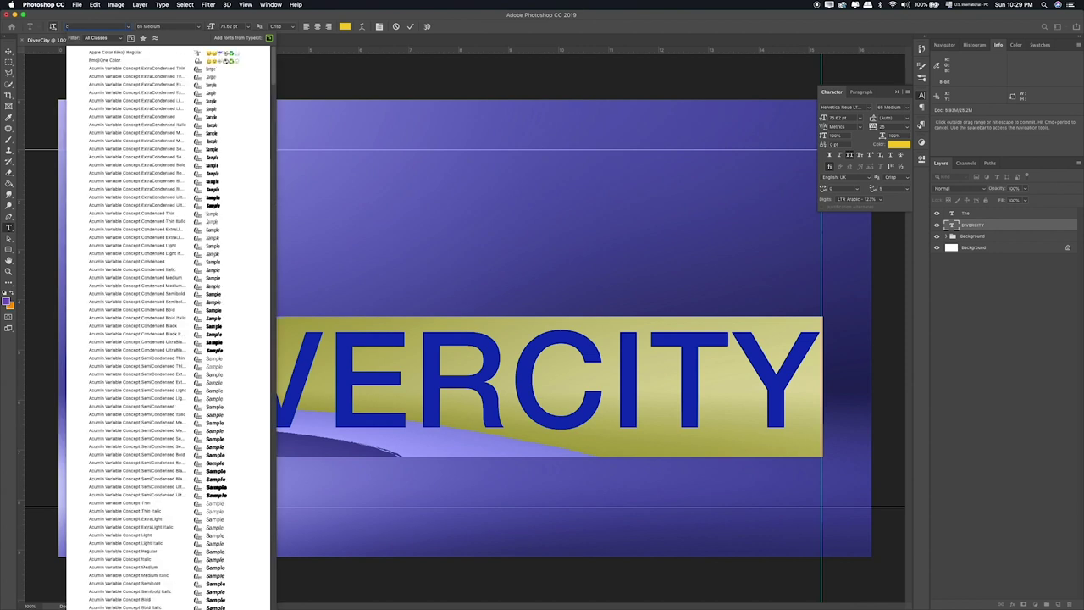
text(s)
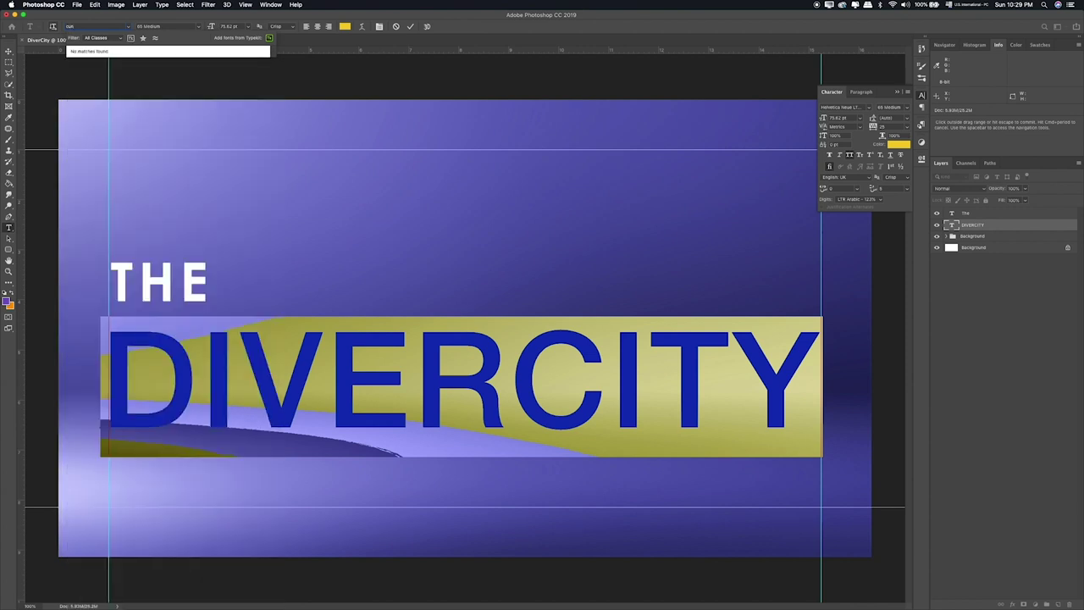
key(BackSpace)
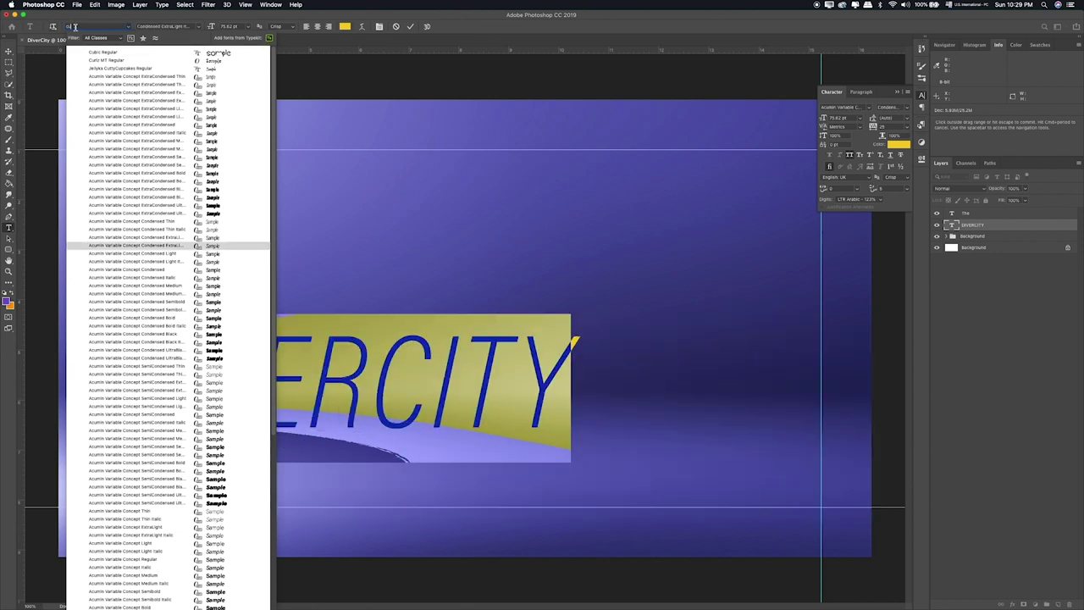
key(BackSpace)
key(BackSpace)
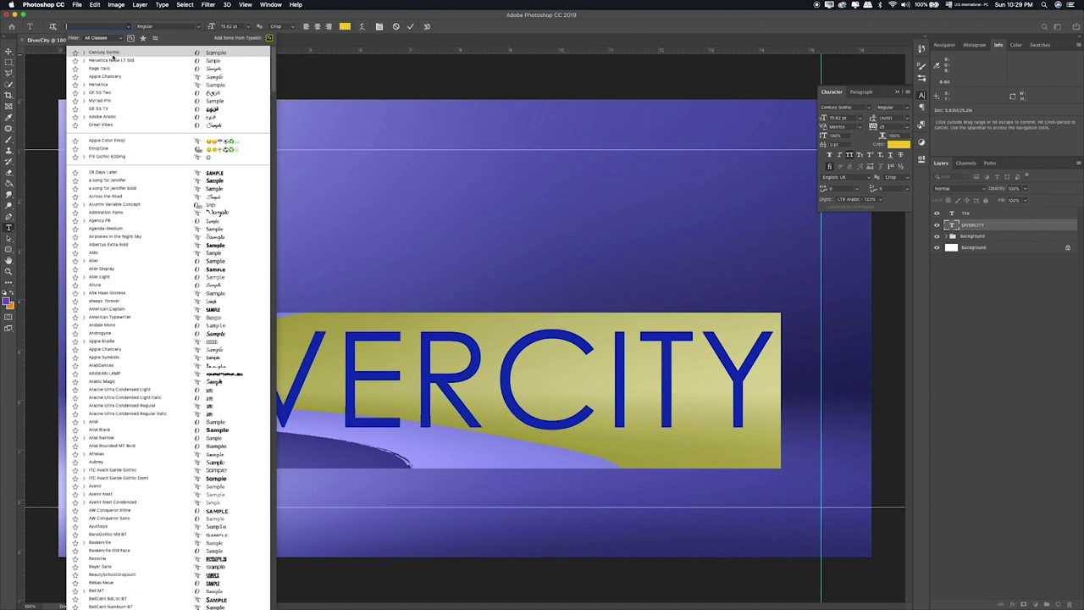
click(112, 54)
Step: Set the DIVERCITY font style to Bold and commit the edit
click(198, 27)
click(190, 38)
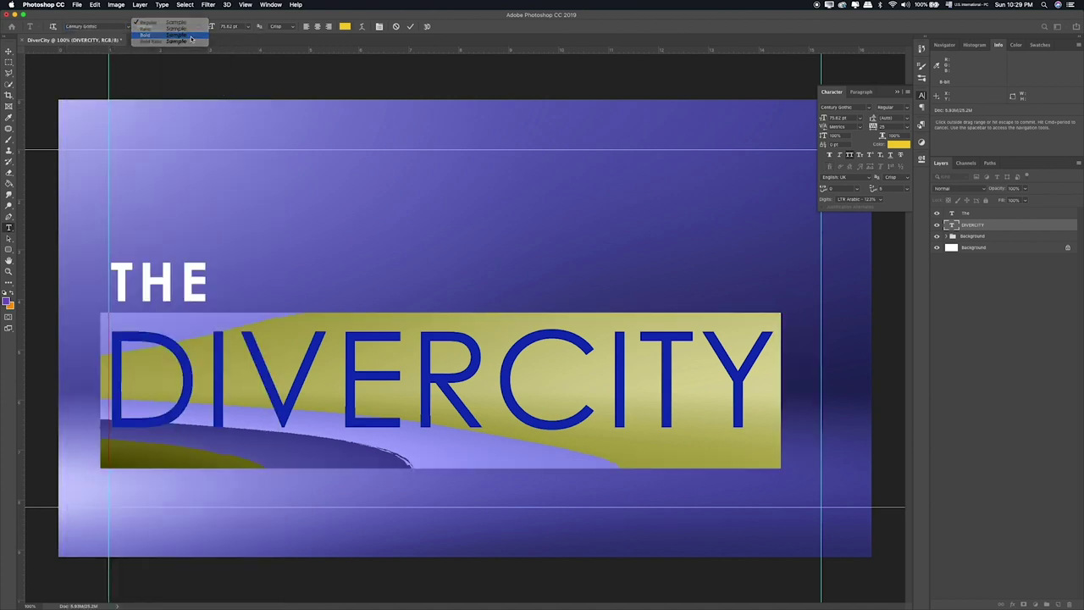
click(9, 52)
key(ctrl+t)
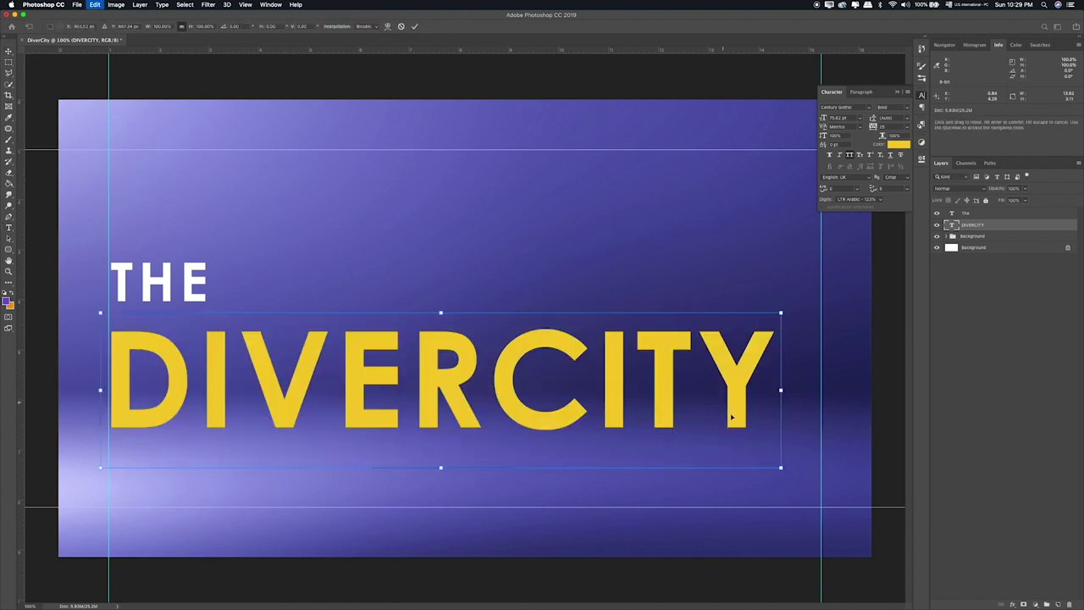
key(Return)
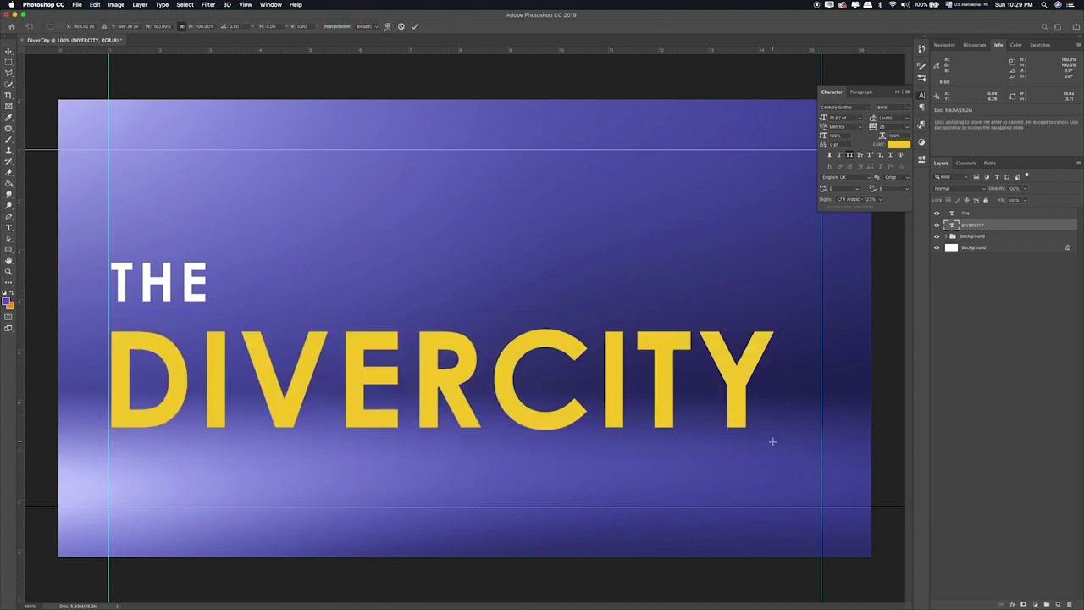
double_click(761, 410)
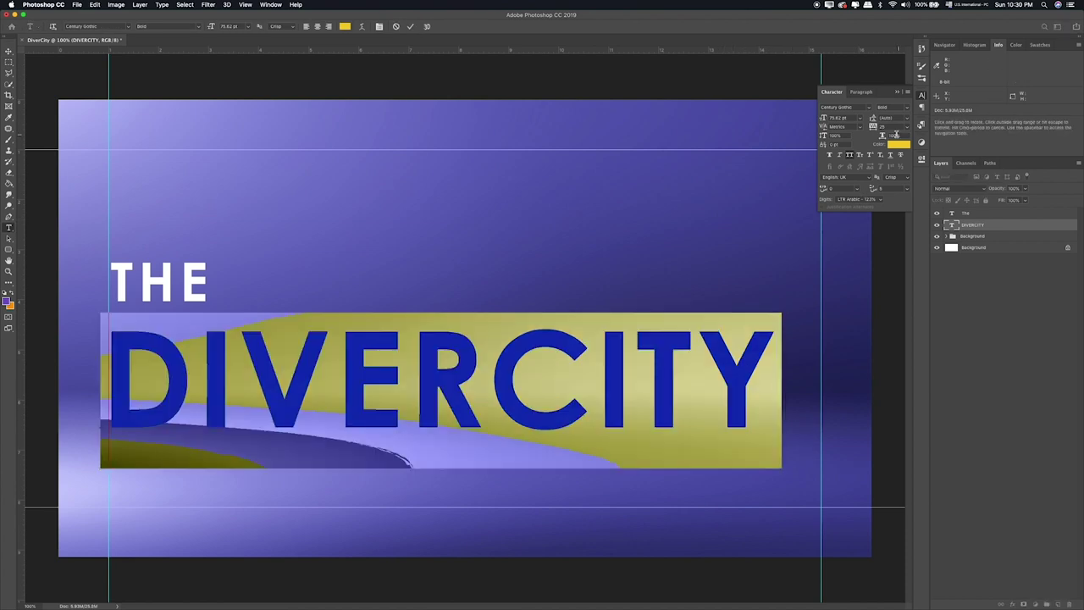
Step: Give DIVERCITY tracking 100, shrink it between the guides, and centre it on Background
click(873, 127)
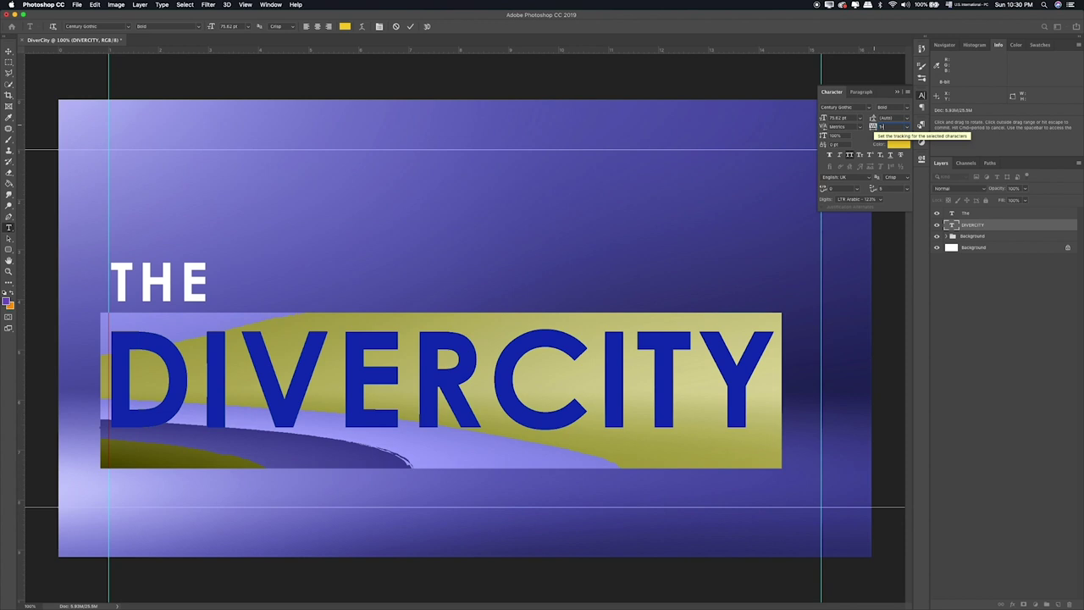
key(Return)
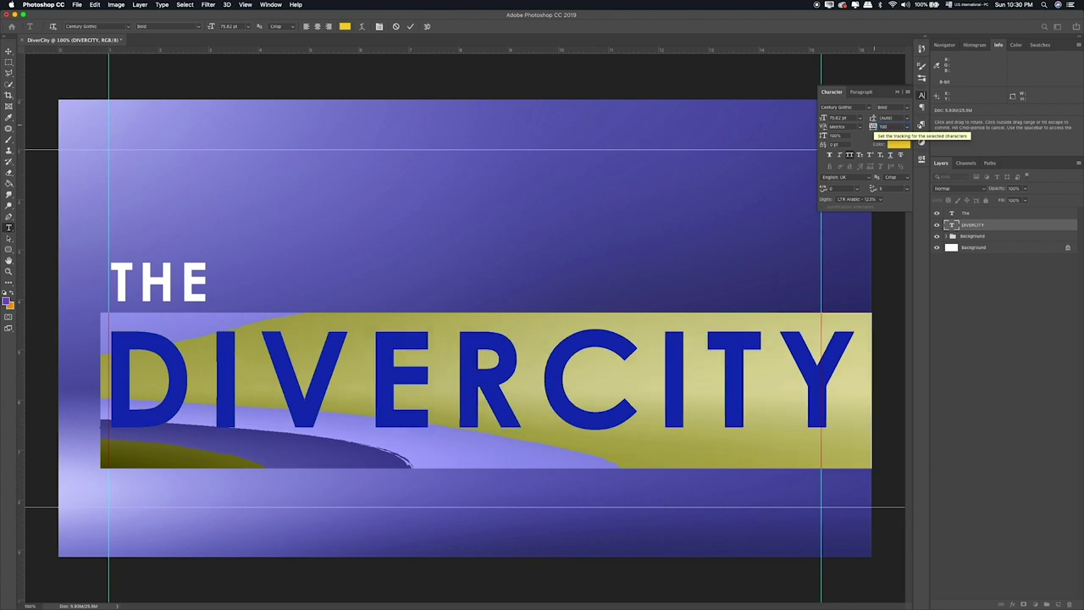
click(8, 52)
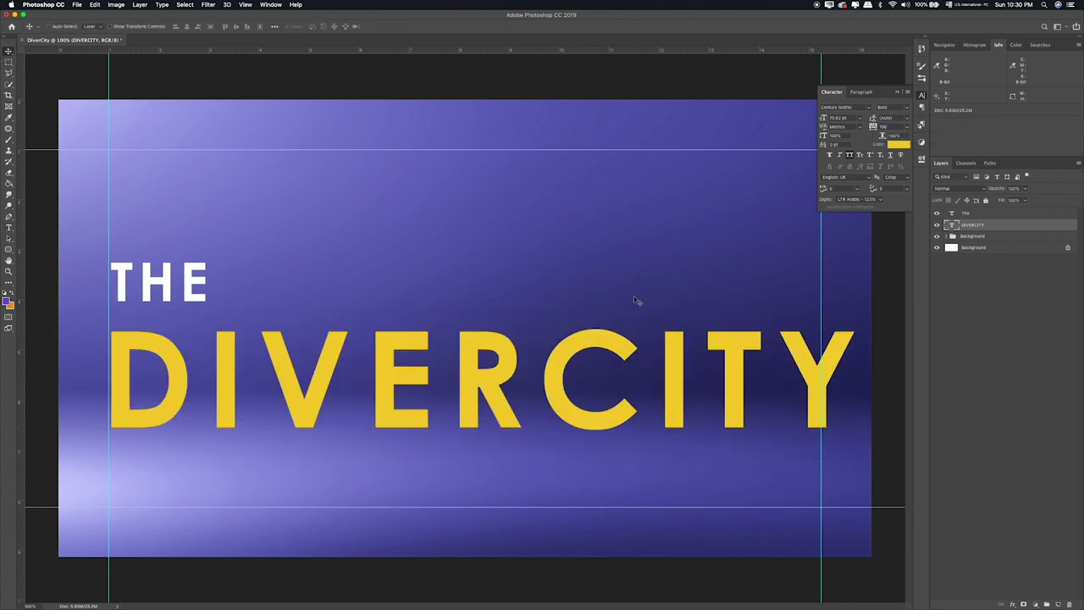
key(ctrl+t)
drag(870, 467, 836, 459)
key(Return)
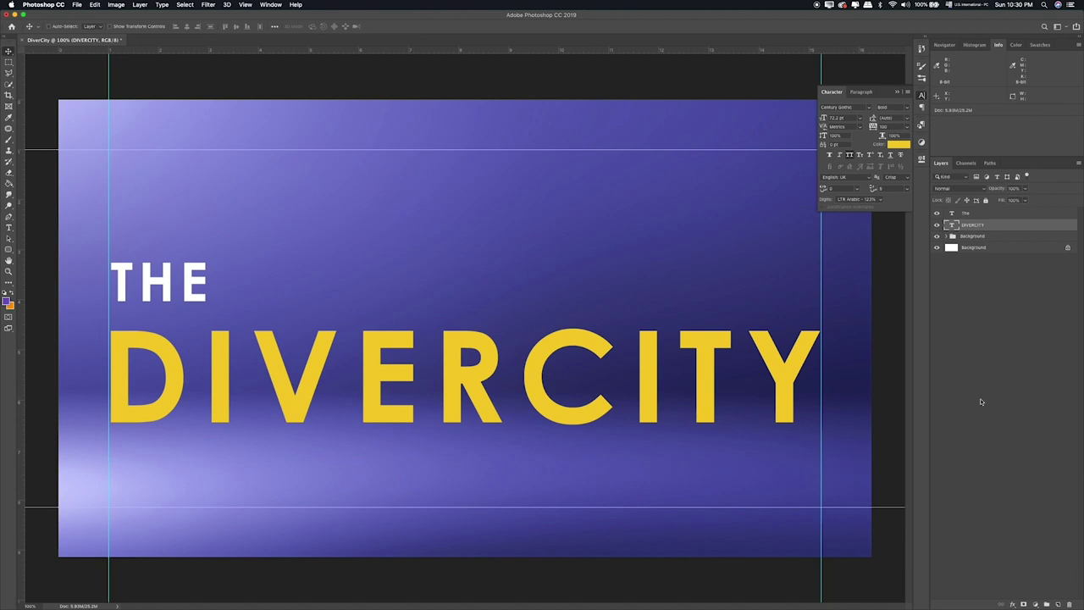
super+click(962, 247)
click(186, 26)
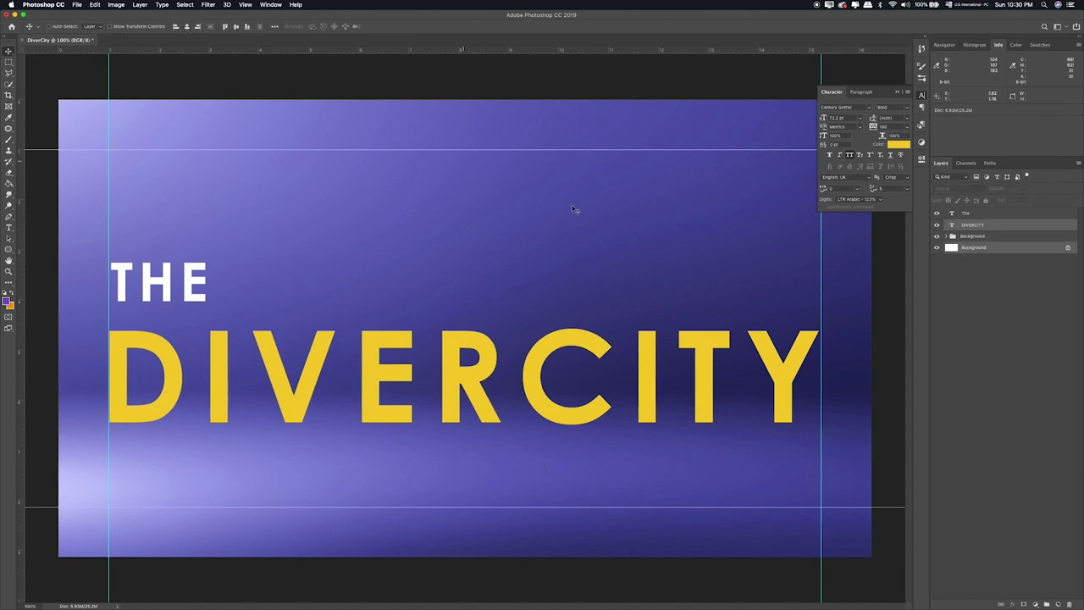
Step: Nudge THE left and enlarge it slightly to about 30.98 pt
click(969, 218)
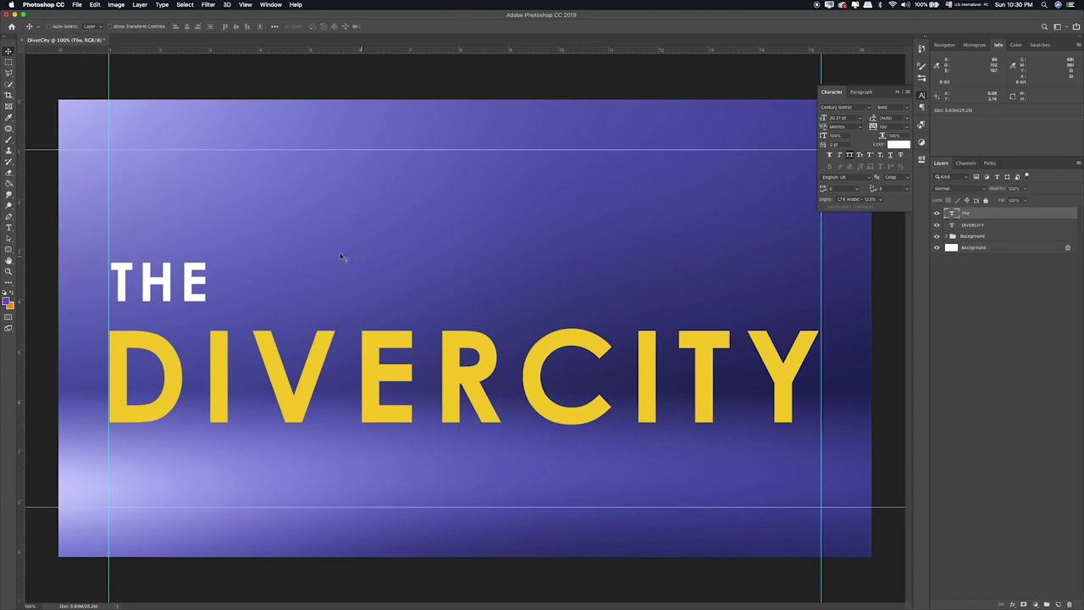
drag(295, 258, 292, 258)
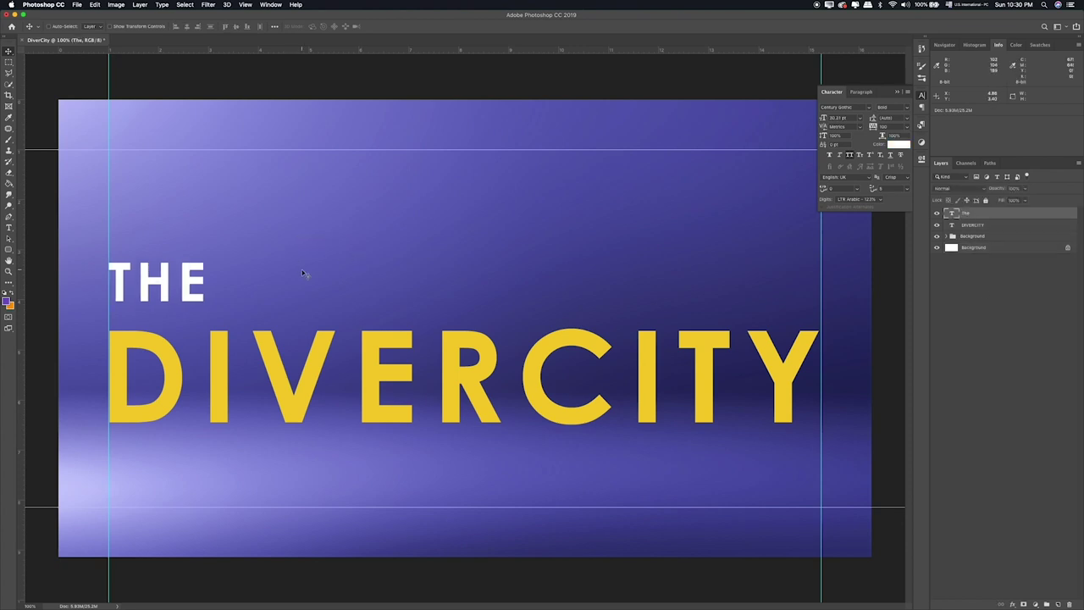
key(ctrl+t)
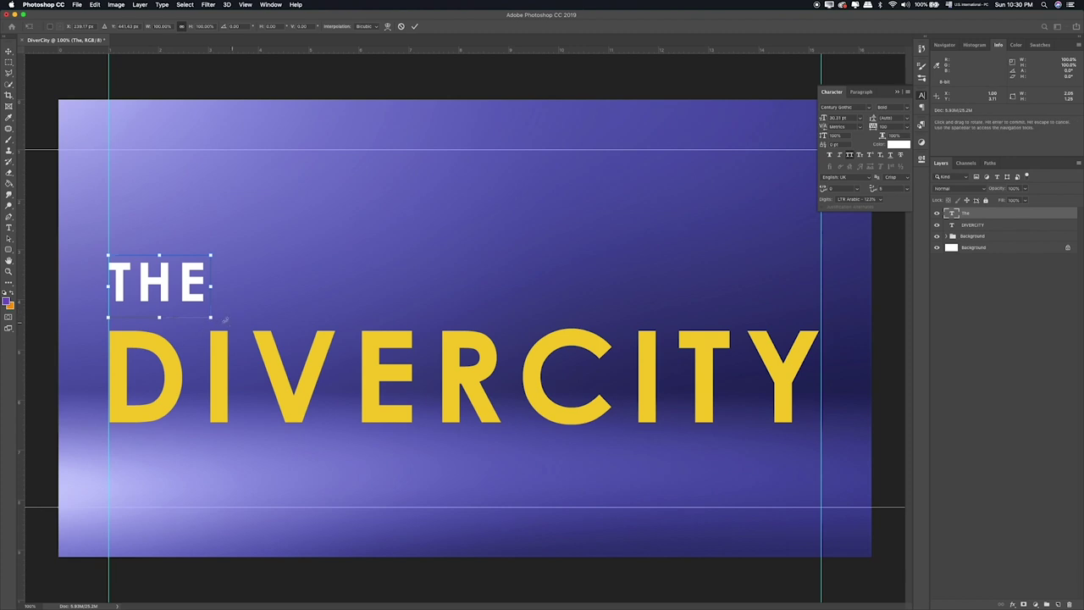
drag(212, 317, 213, 320)
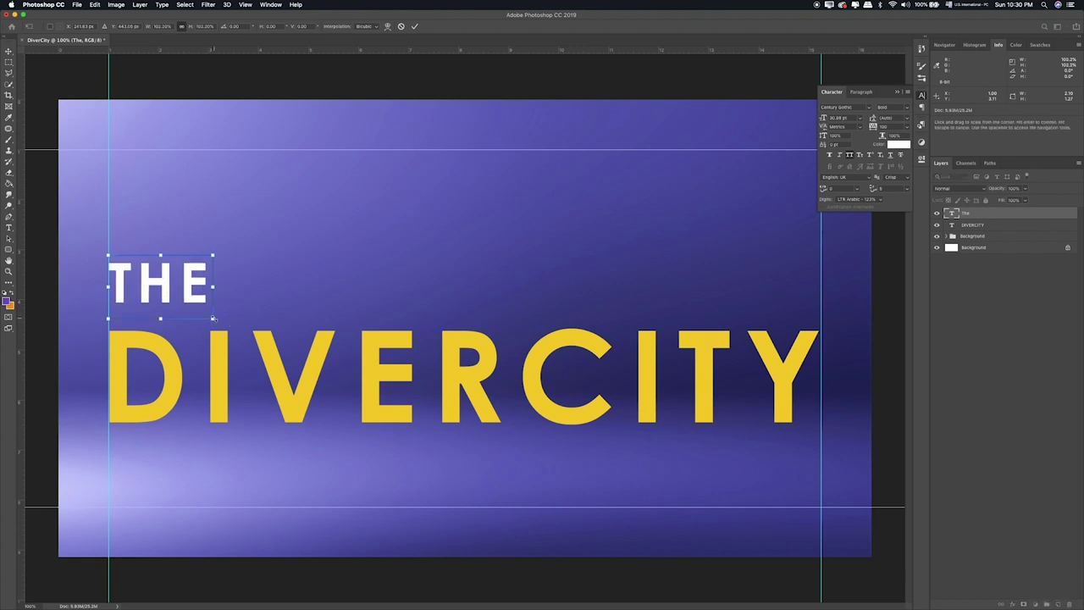
key(Return)
Step: Group the THE and DIVERCITY layers into a group named Text
shift+click(972, 225)
key(ctrl+g)
double_click(965, 213)
text(Te)
key(Return)
click(945, 213)
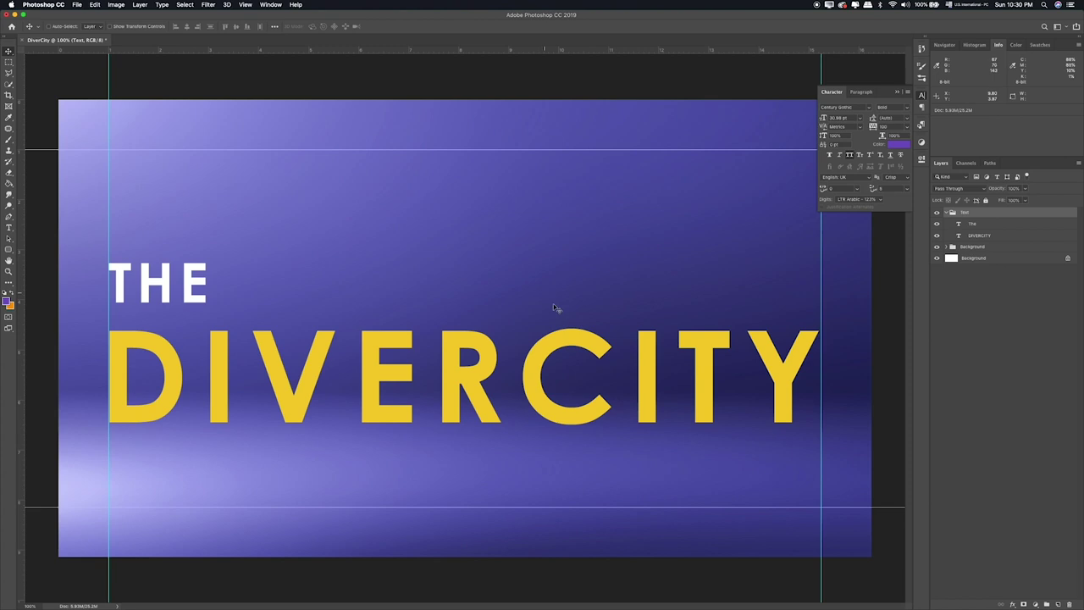
Step: Duplicate DIVERCITY, convert the copy to a Smart Object, and give it a black Color Overlay
click(980, 236)
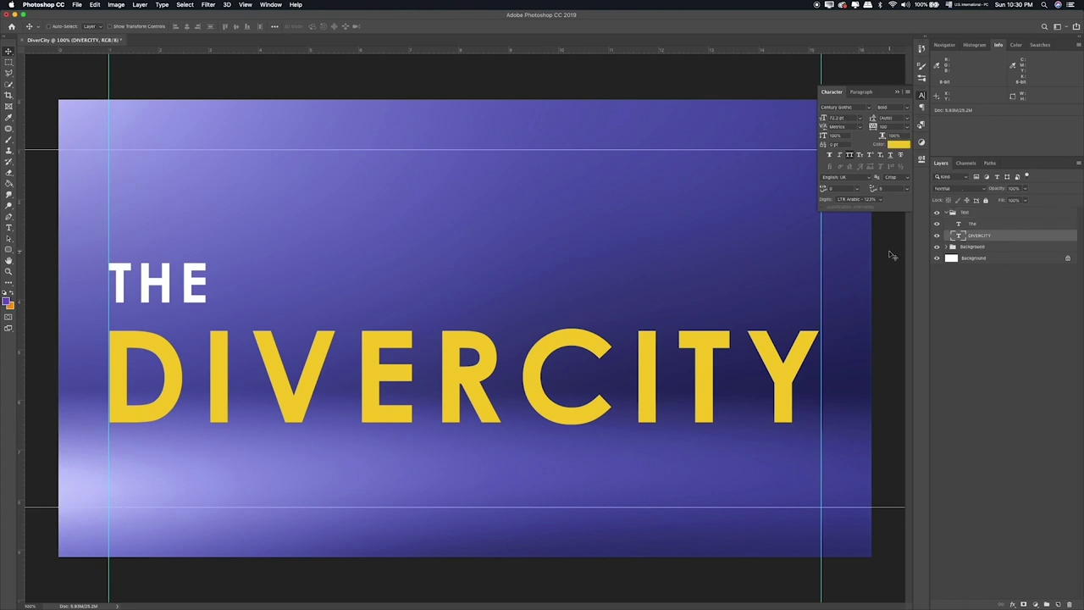
drag(974, 241, 1008, 247)
right_click(1010, 247)
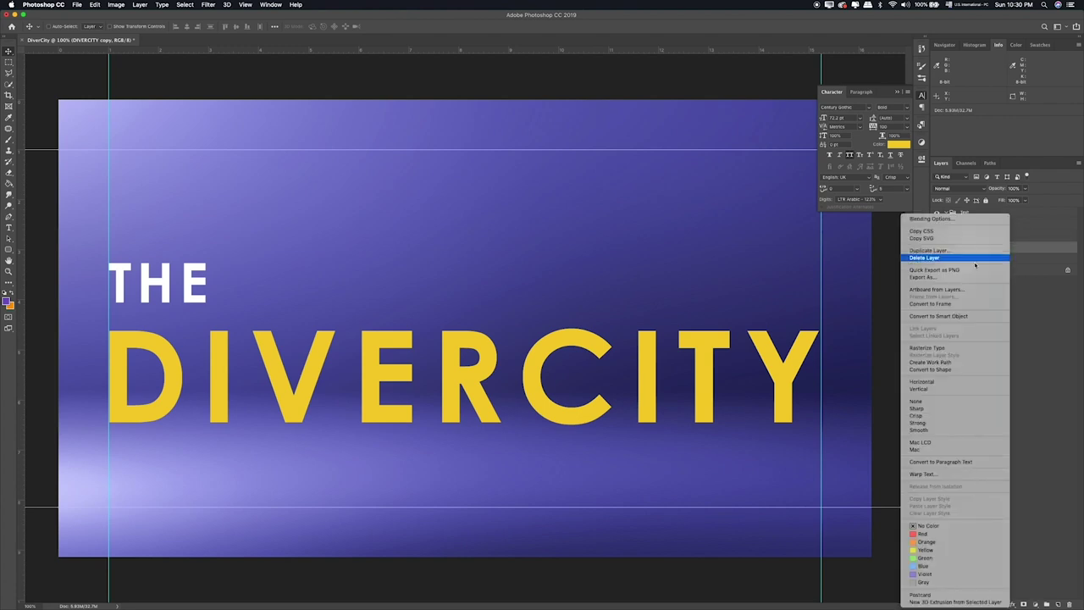
click(950, 316)
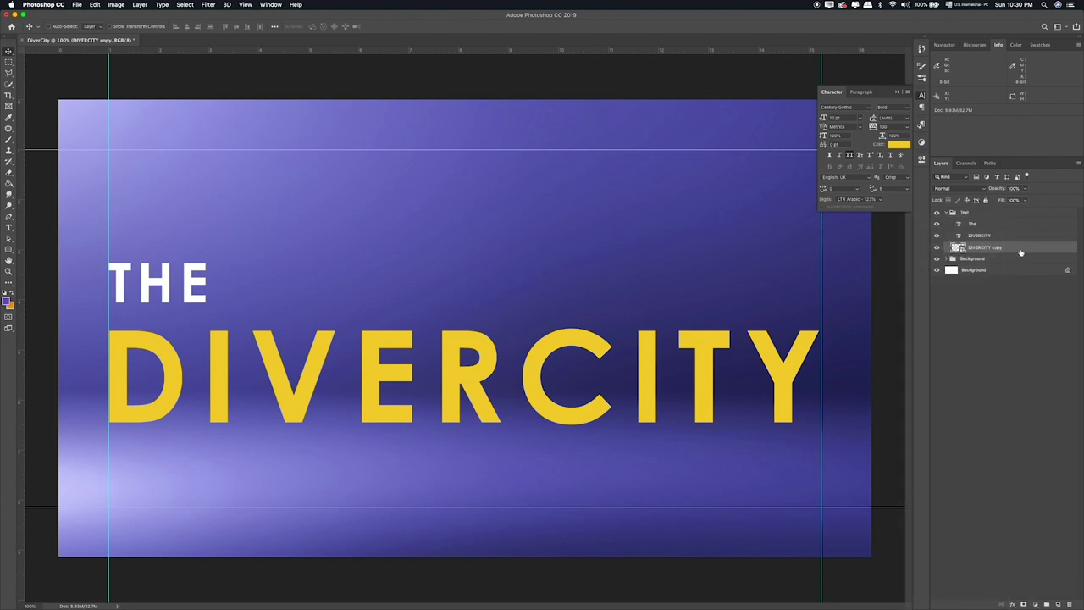
double_click(1020, 250)
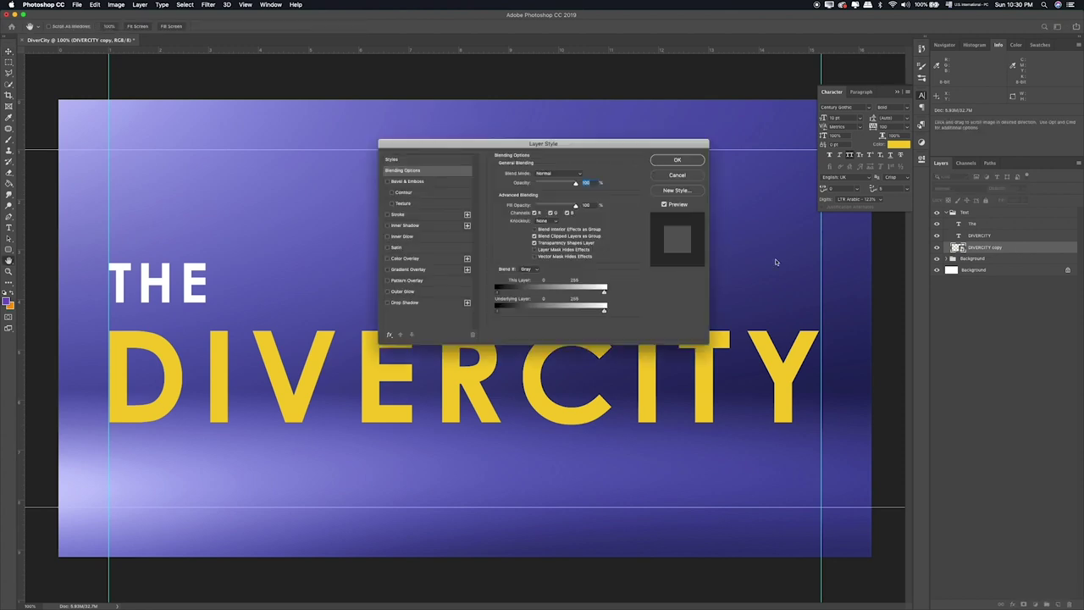
click(404, 258)
click(575, 171)
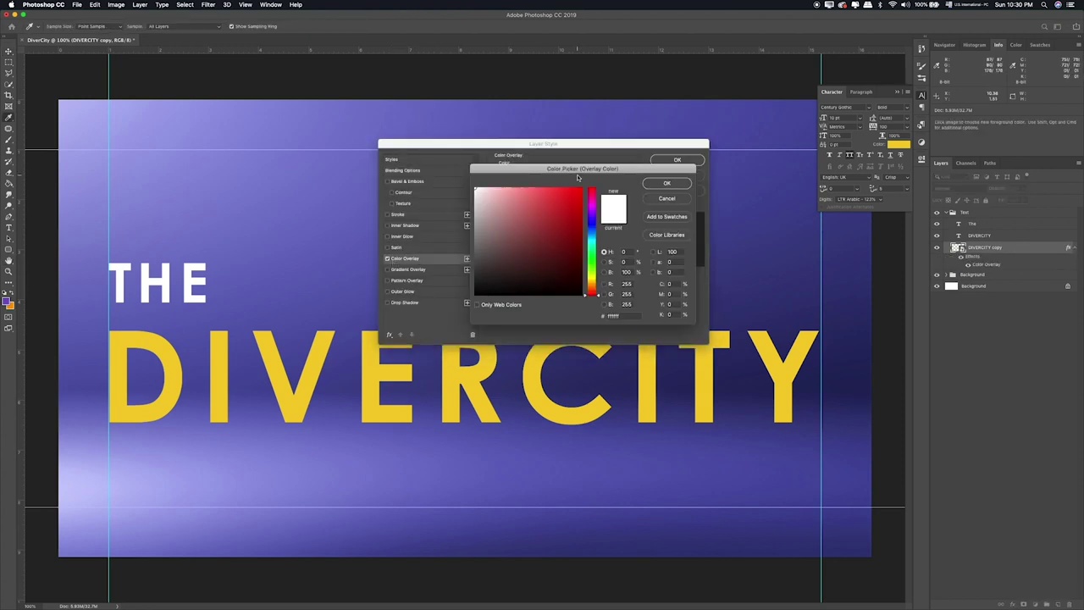
click(666, 183)
click(677, 160)
Step: Flip the black copy upside down directly beneath the yellow DIVERCITY
key(ctrl+t)
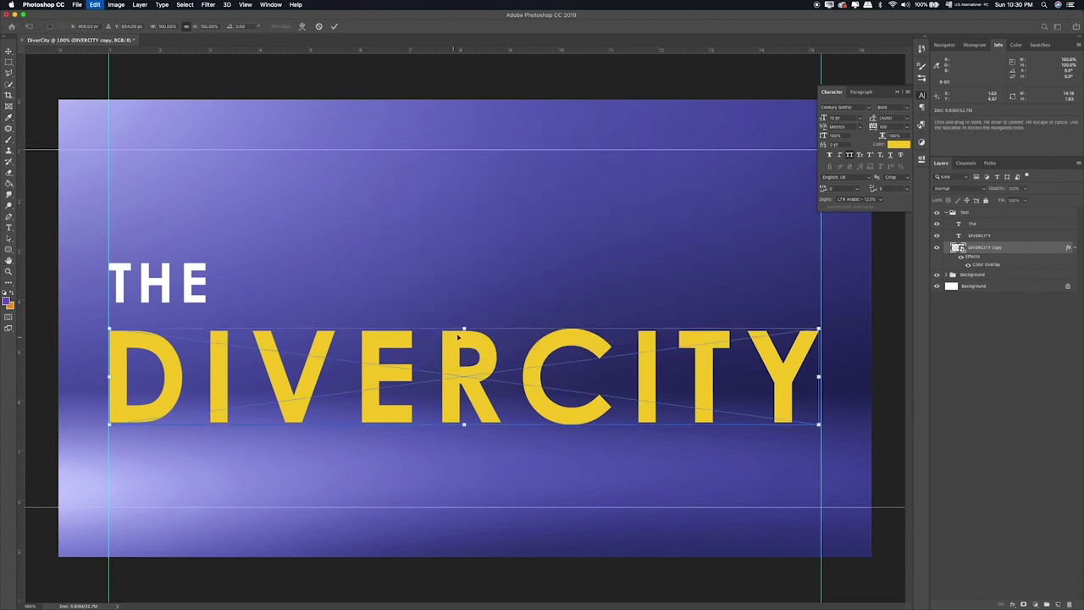
drag(464, 327, 463, 512)
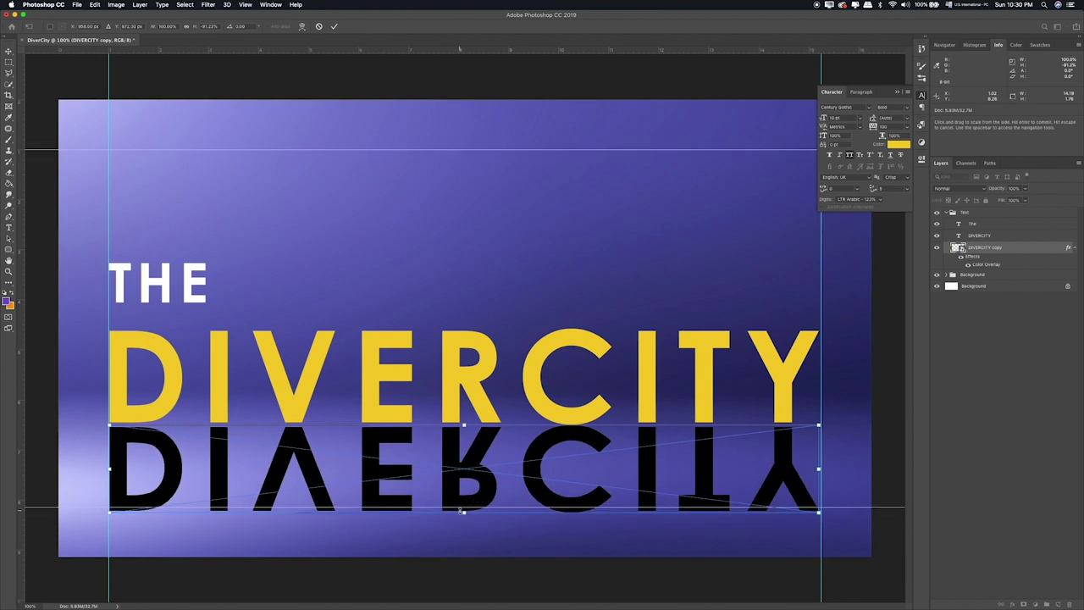
key(Return)
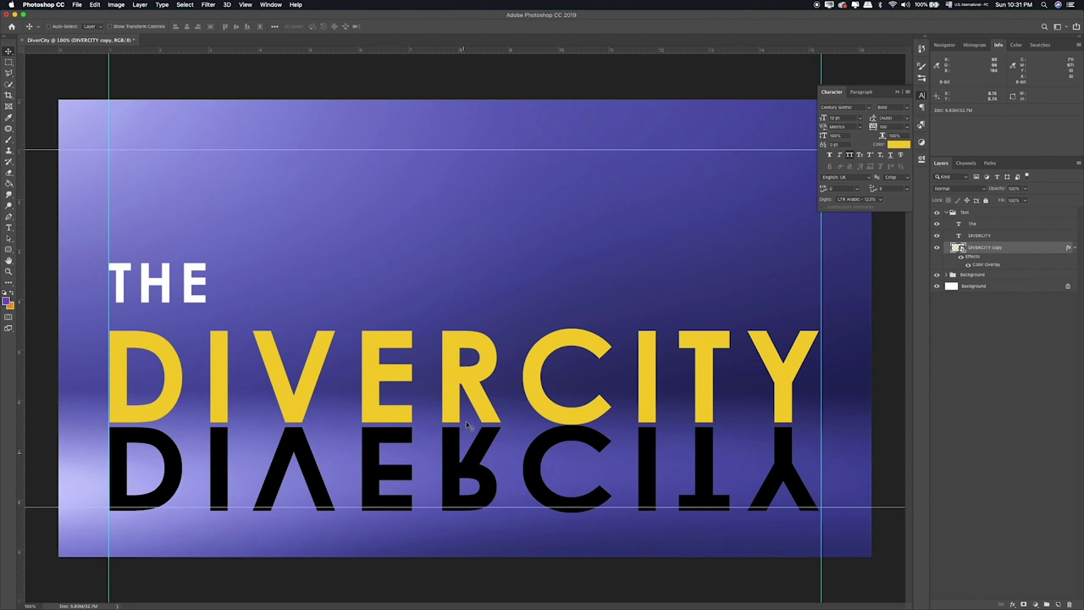
Step: Set the reflection's blend mode to Overlay and convert it to a Smart Object
click(980, 189)
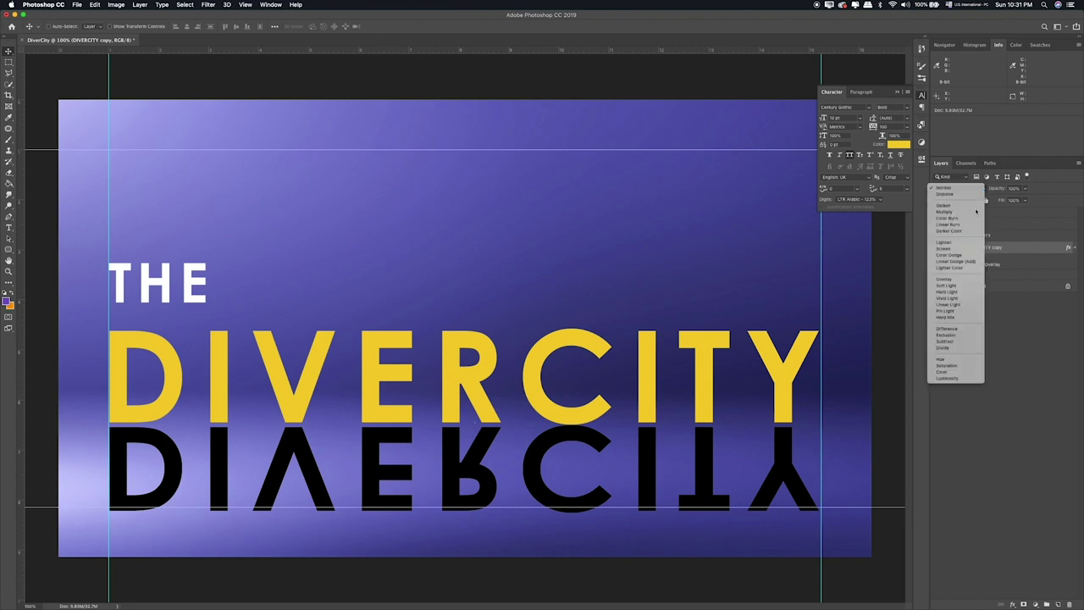
click(966, 281)
right_click(900, 246)
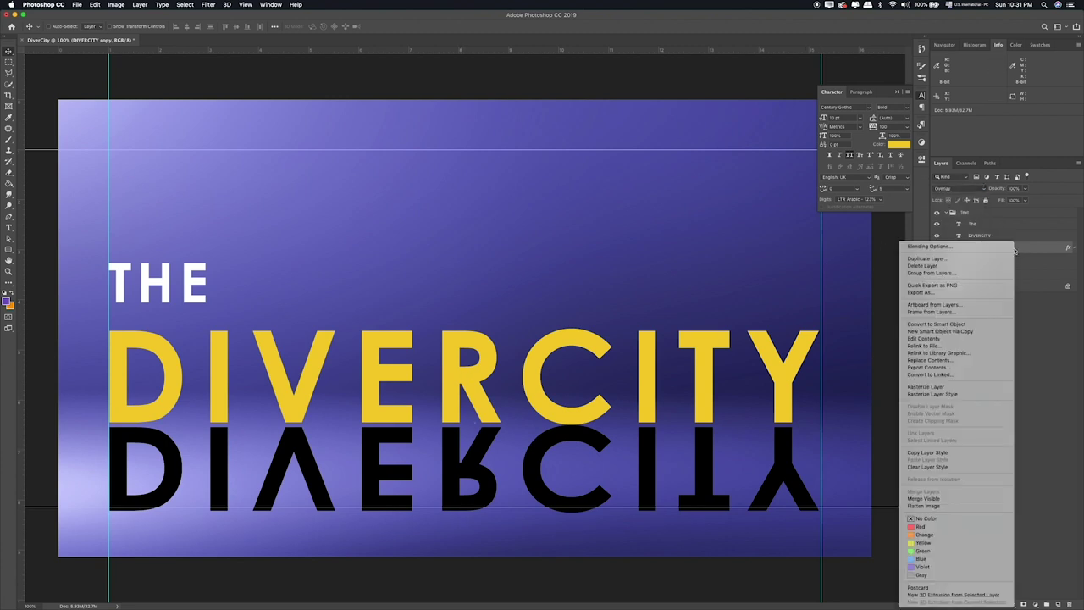
click(954, 323)
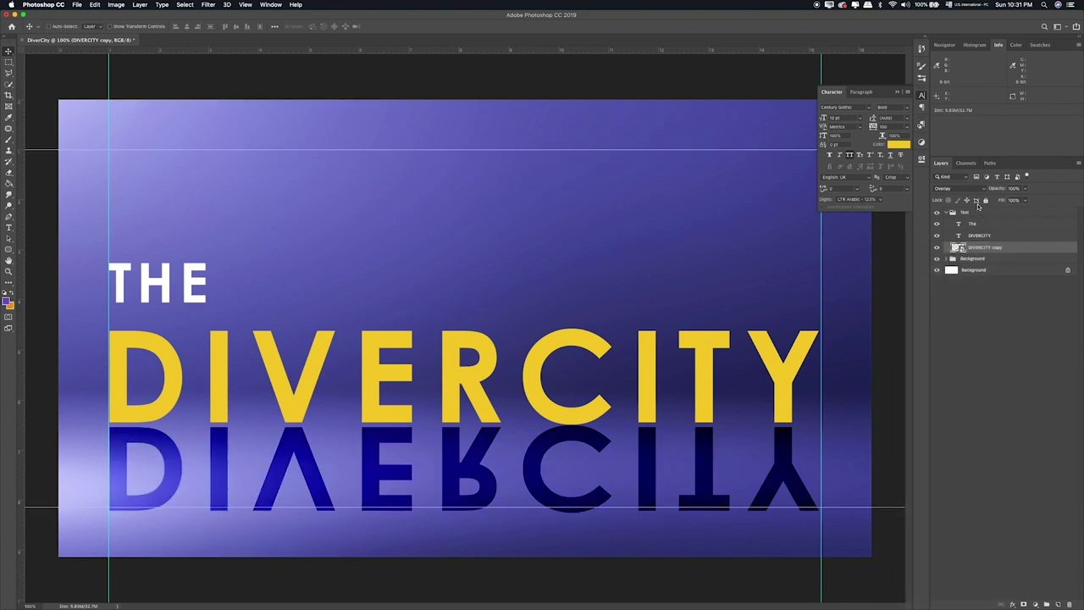
Step: Add a layer mask and paint out the reflection's bottom with a soft brush
right_click(1009, 247)
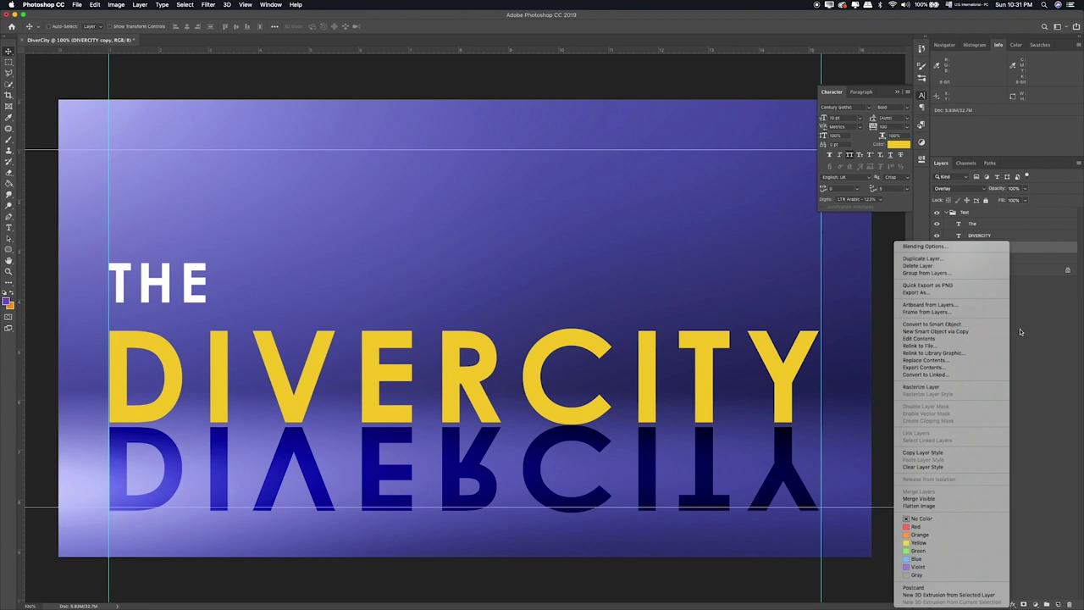
click(1020, 298)
click(1024, 603)
key(b)
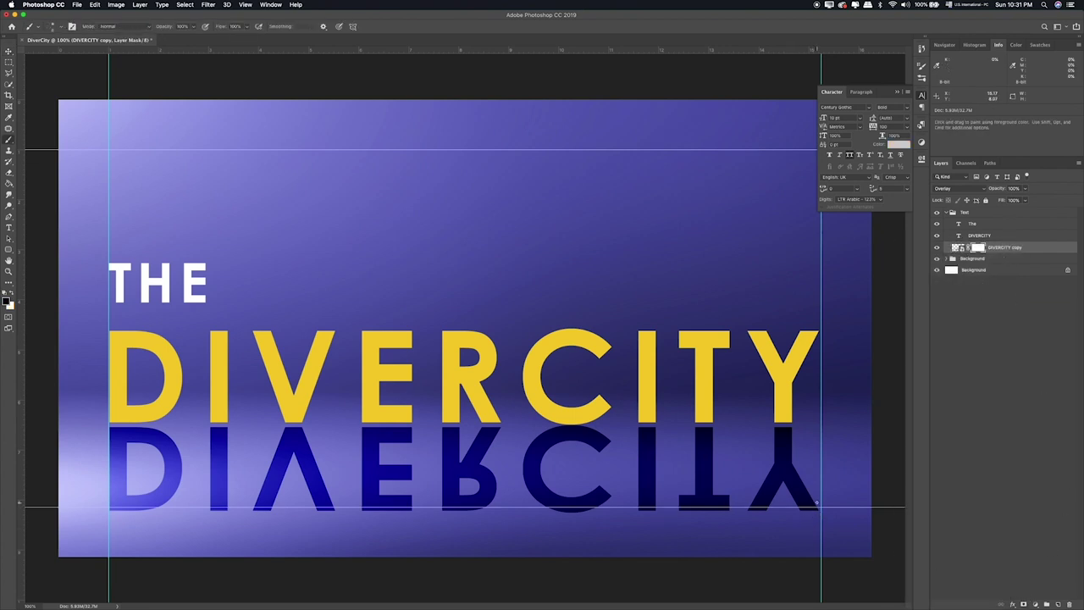
key(bracketright)
key(bracketright)
key(bracketright)
key(bracketright)
key(bracketright)
key(bracketright)
key(bracketright)
key(bracketright)
key(bracketleft)
key(bracketleft)
key(bracketleft)
key(bracketleft)
mouse_move(823, 509)
mouse_down()
mouse_move(830, 497)
mouse_move(520, 513)
mouse_move(822, 514)
mouse_move(191, 511)
mouse_move(824, 501)
mouse_move(206, 508)
mouse_move(778, 508)
mouse_move(187, 507)
mouse_move(496, 508)
mouse_move(108, 496)
mouse_move(852, 491)
mouse_move(80, 503)
mouse_up()
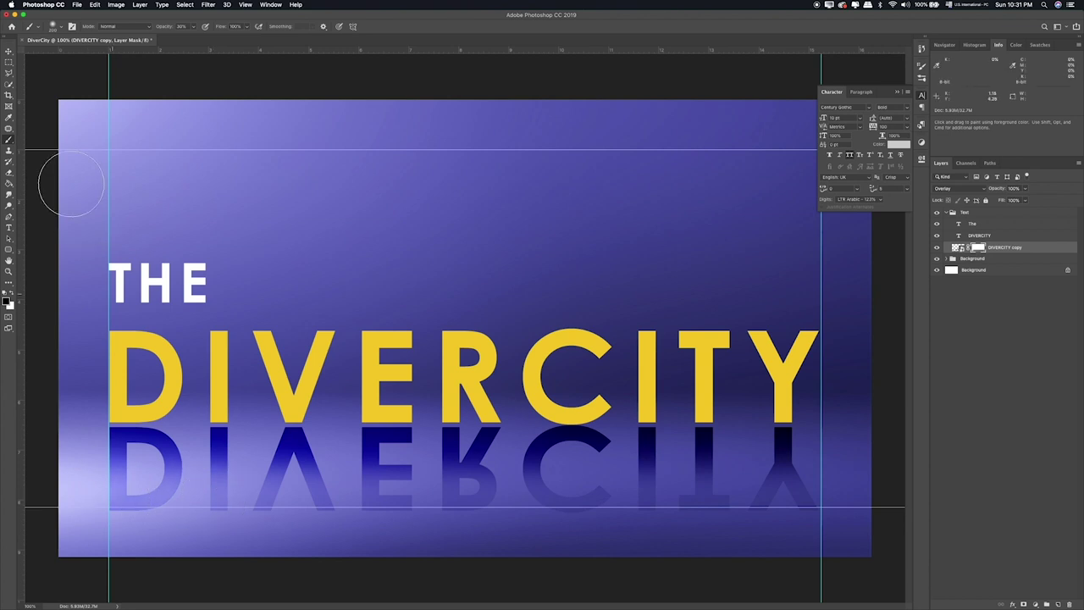
Step: Draw a fading gradient on the reflection's mask and lower the layer opacity to make it faint
click(9, 183)
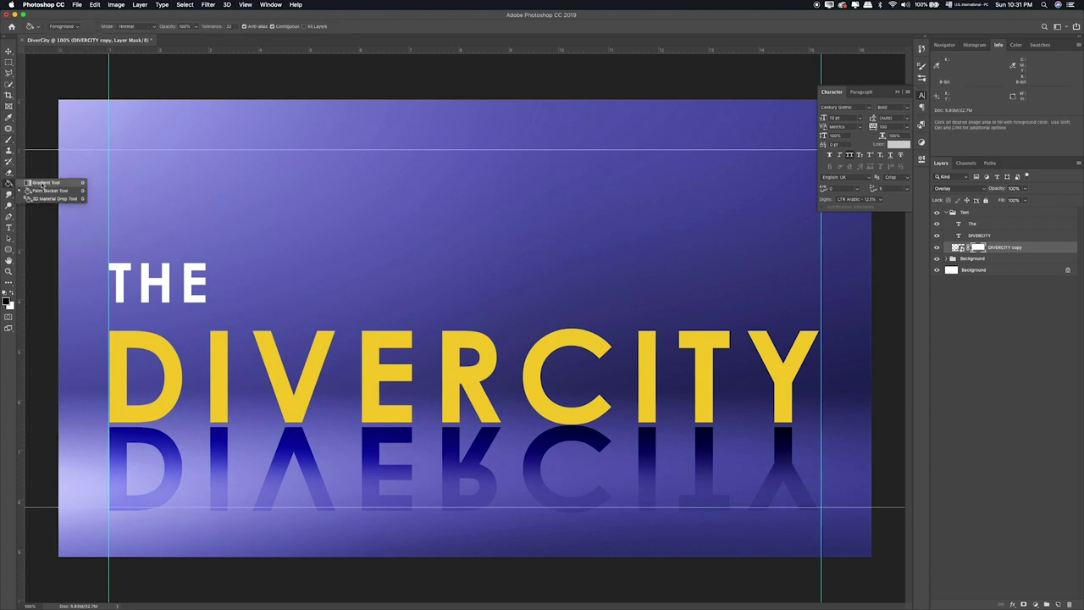
click(42, 181)
drag(346, 505, 445, 479)
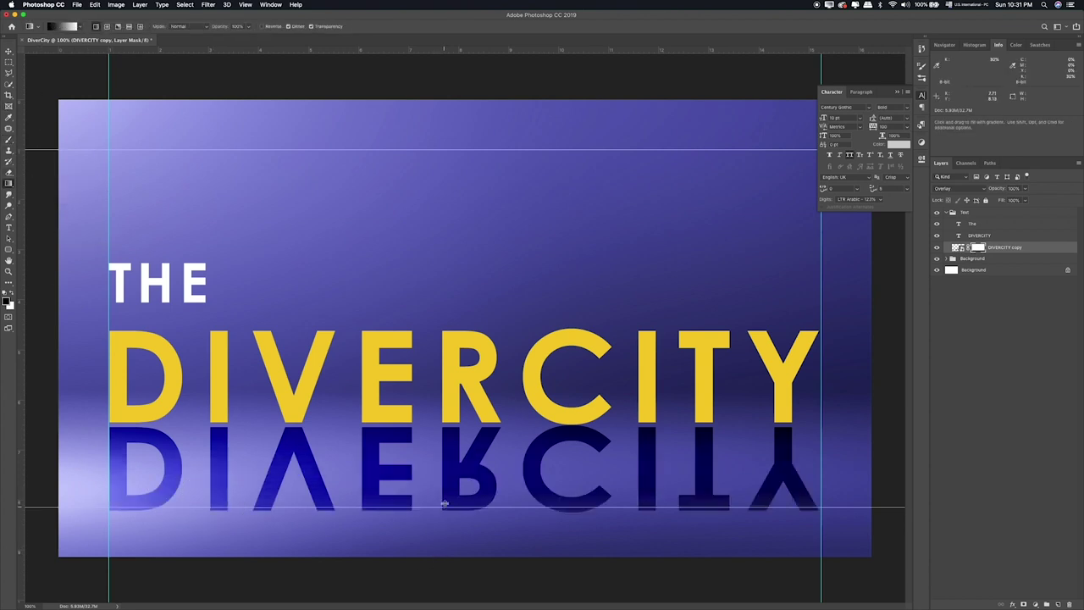
key(ctrl+z)
key(ctrl+shift+z)
key(ctrl+z)
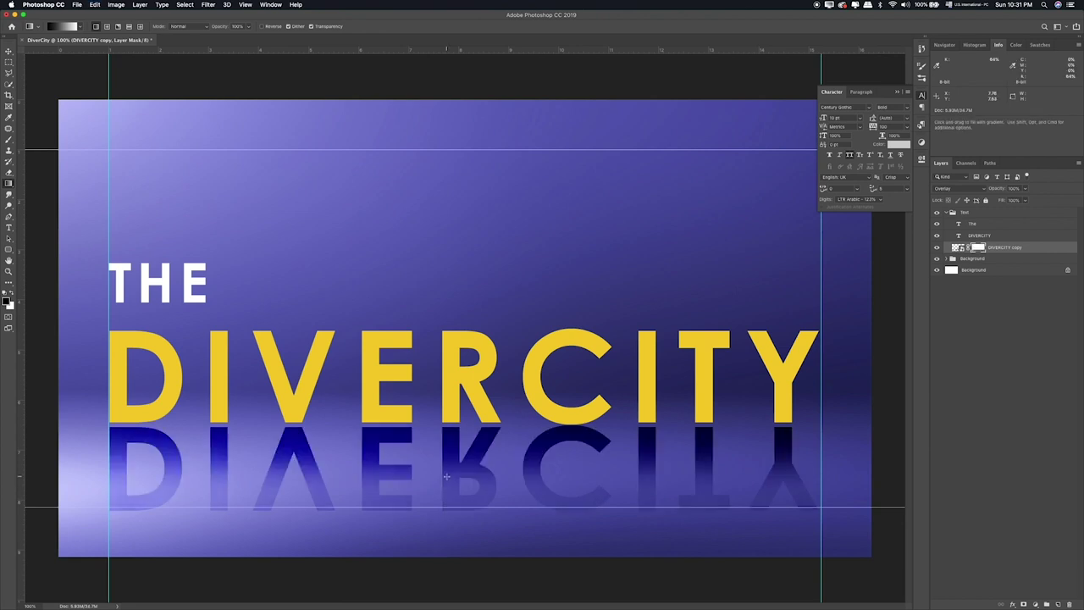
drag(436, 522, 426, 431)
drag(434, 475, 435, 458)
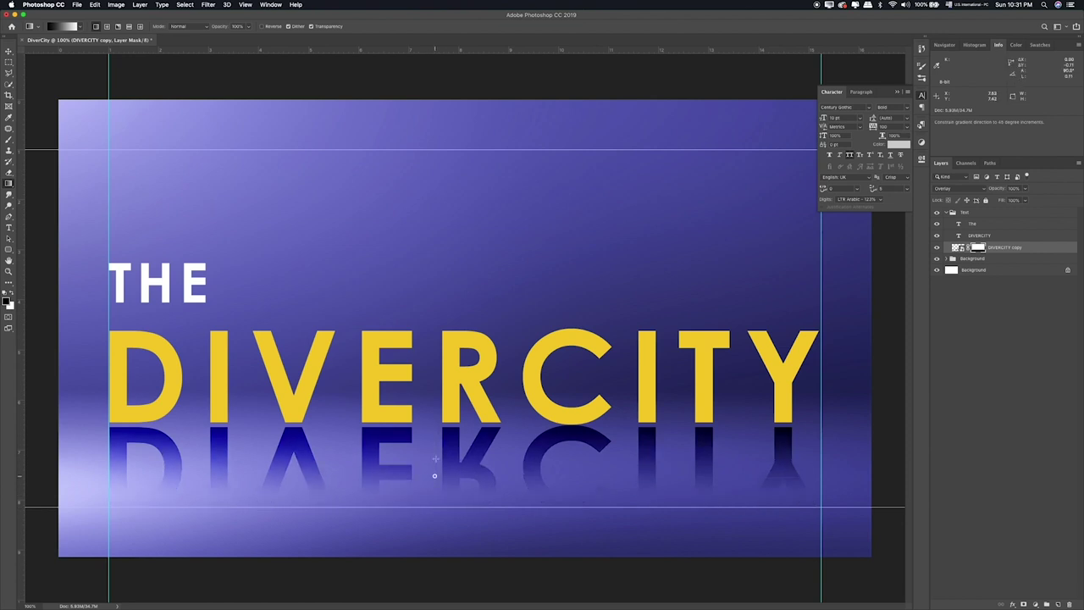
drag(439, 403, 438, 403)
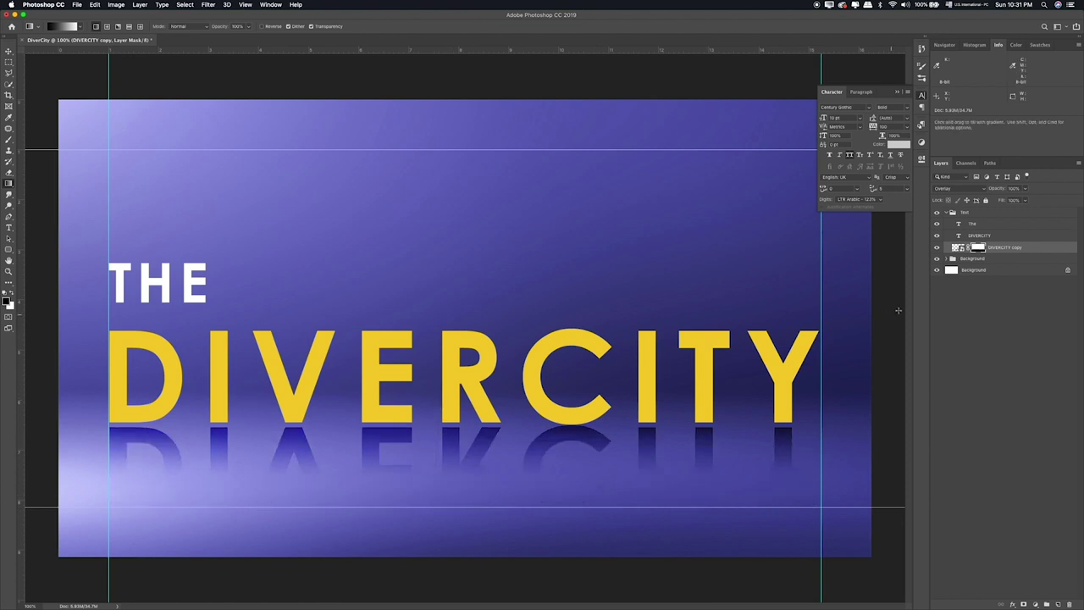
click(958, 247)
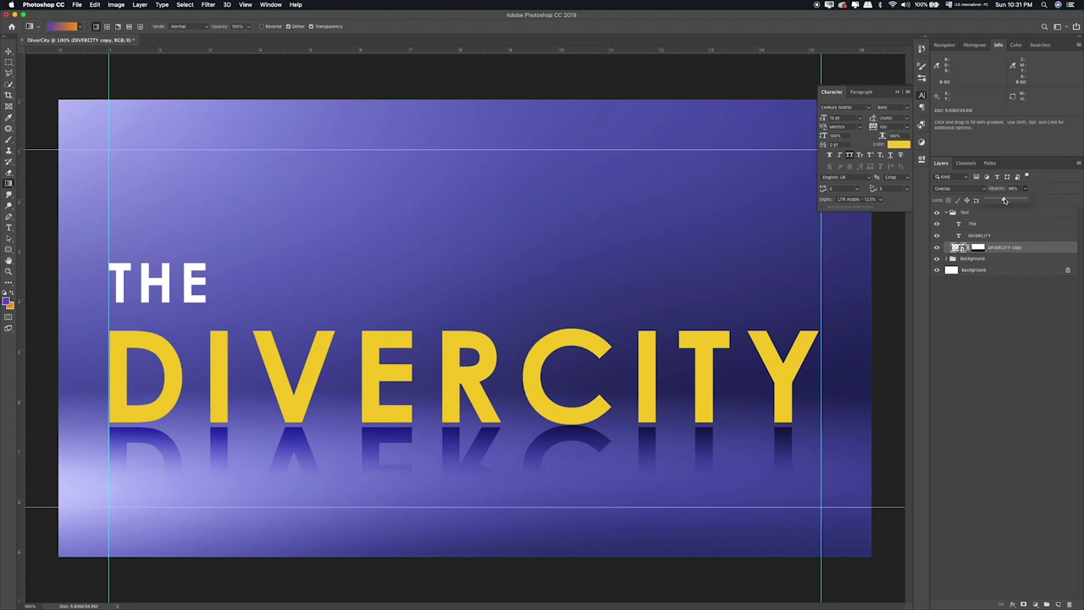
drag(1004, 200, 1004, 200)
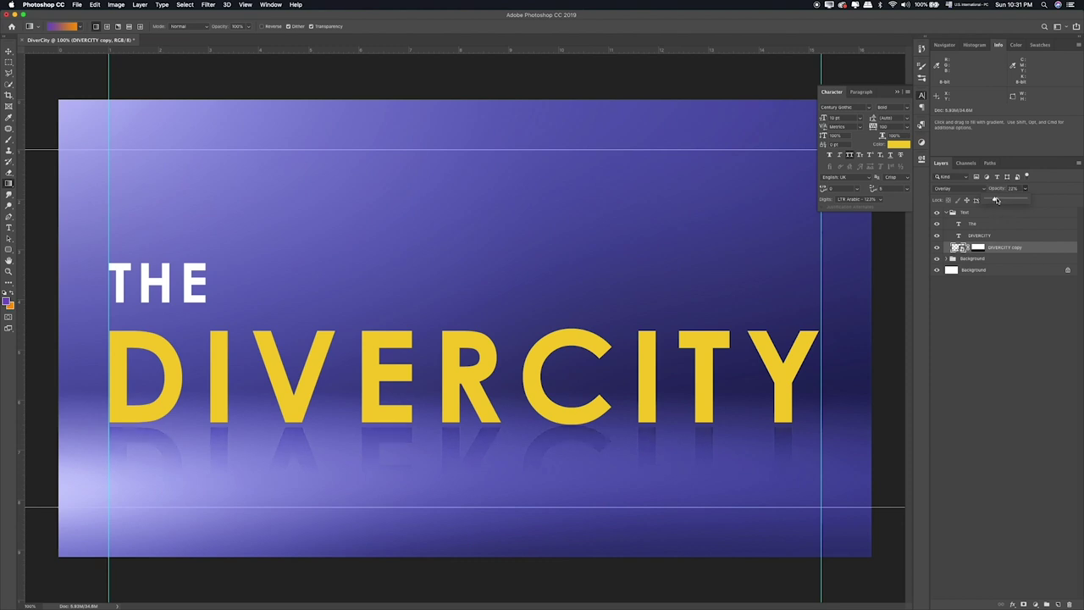
Step: Apply a roughly 1-pixel Gaussian Blur to the DIVERCITY reflection
click(959, 246)
click(208, 7)
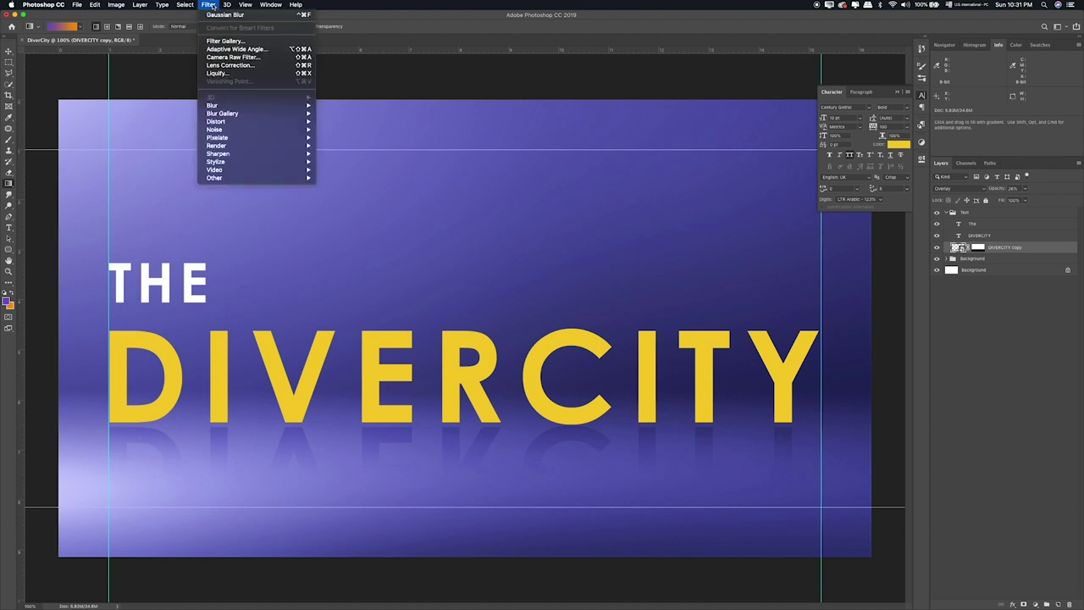
mouse_move(254, 104)
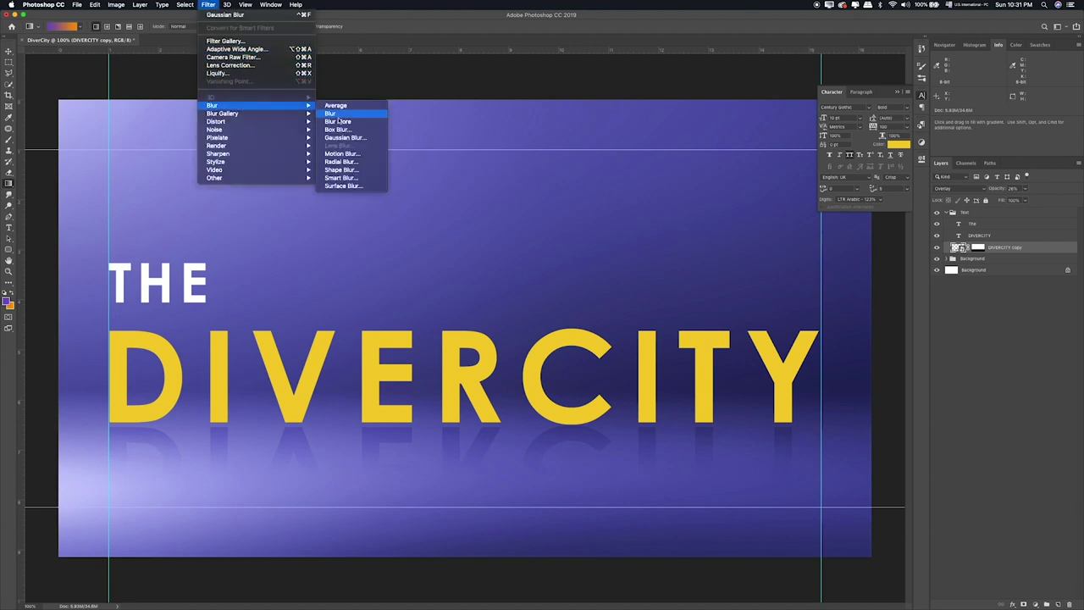
click(345, 138)
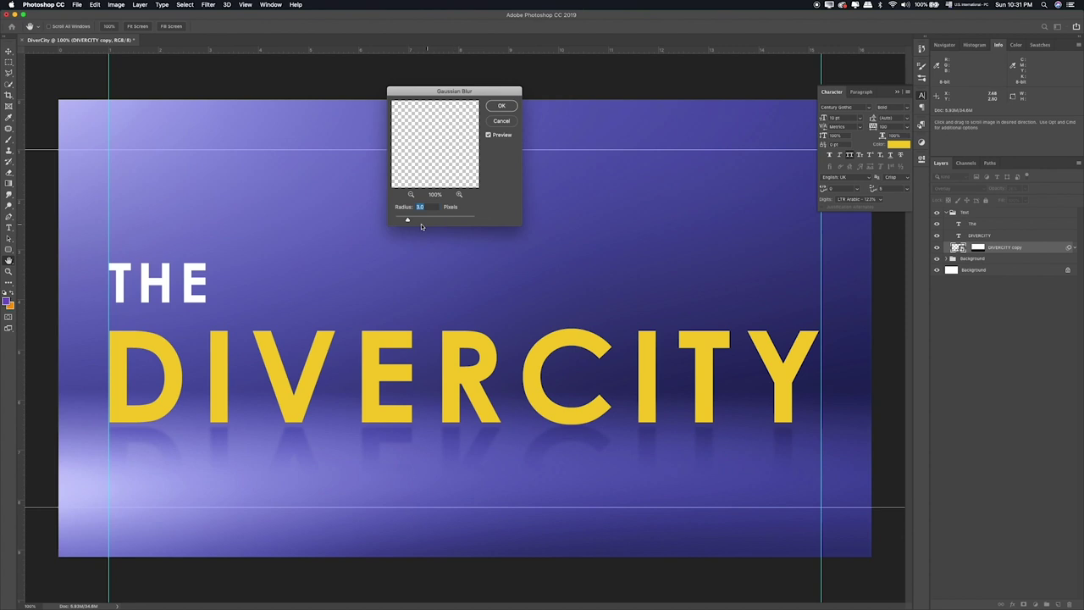
drag(406, 221, 403, 221)
click(504, 106)
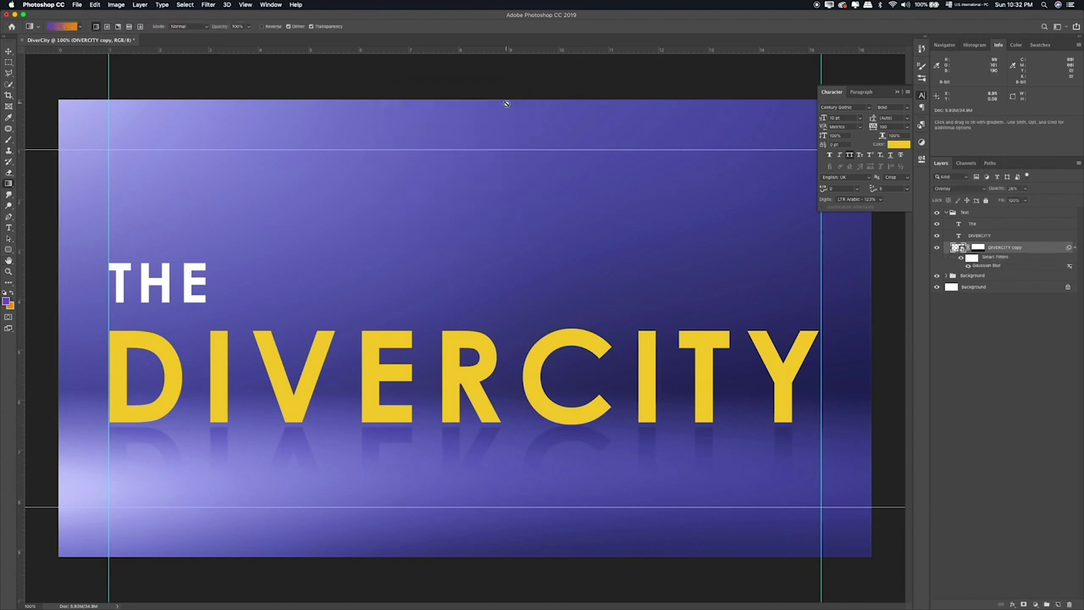
key(m)
scroll(196, 100, up, 1)
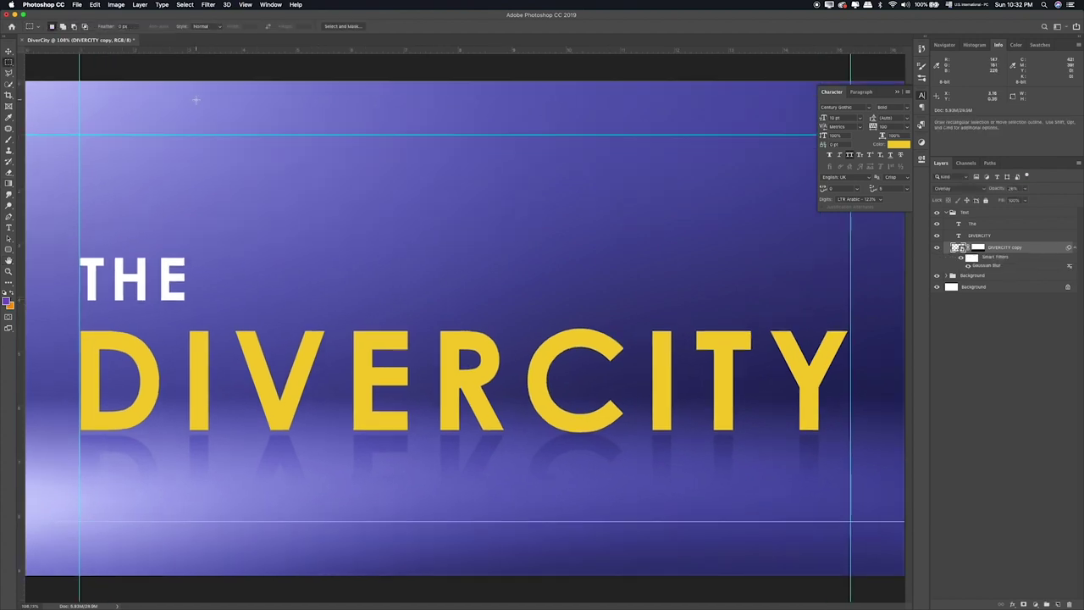
Step: Select the DIVERCITY text layer and add a new empty layer above it
click(898, 92)
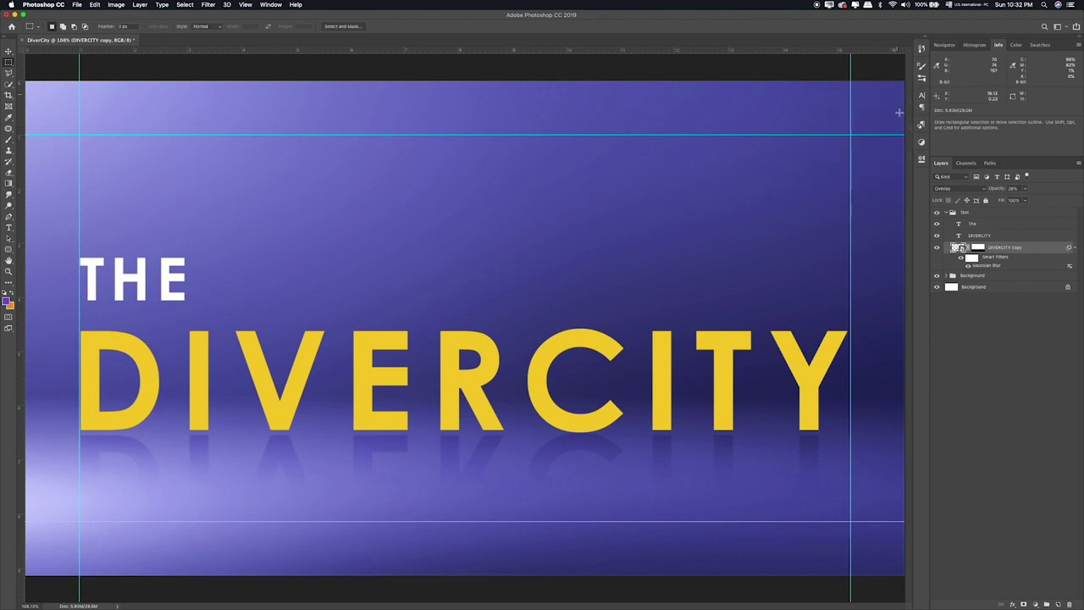
click(936, 235)
click(982, 223)
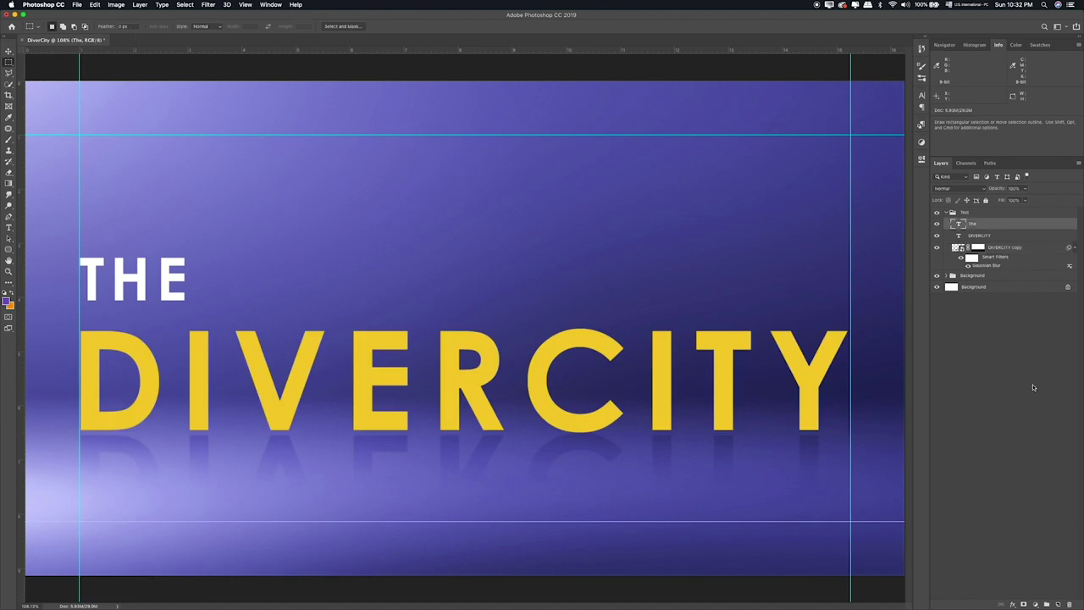
click(1001, 236)
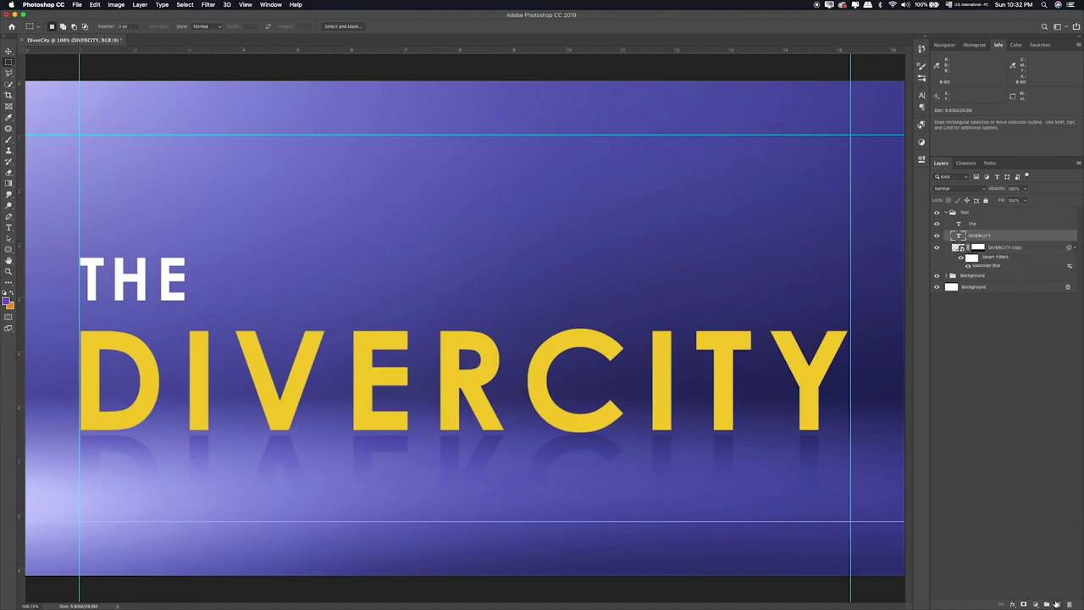
click(1057, 604)
Step: Paint black across the bottoms of the yellow letters on the new layer
key(b)
click(7, 302)
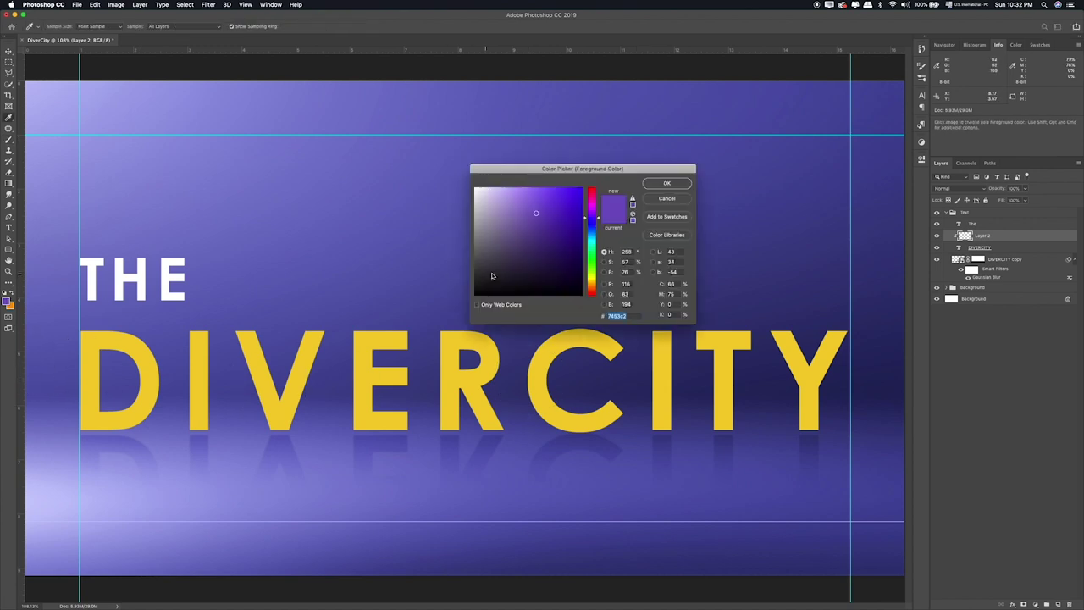
click(659, 188)
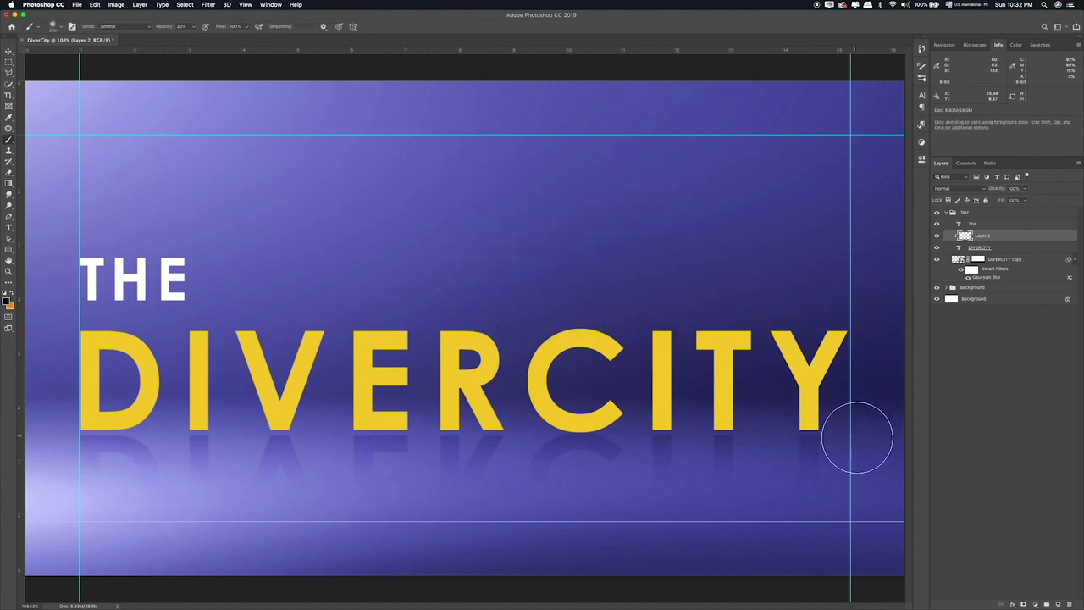
drag(68, 443, 81, 440)
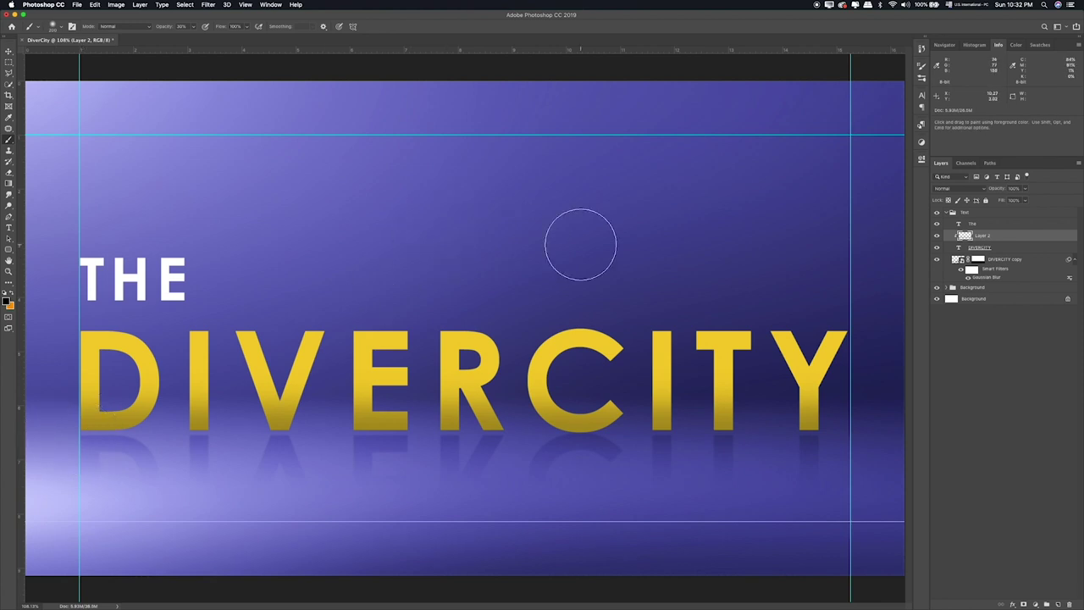
Step: Set Layer 2 to Overlay blending and toggle its visibility to compare
click(961, 188)
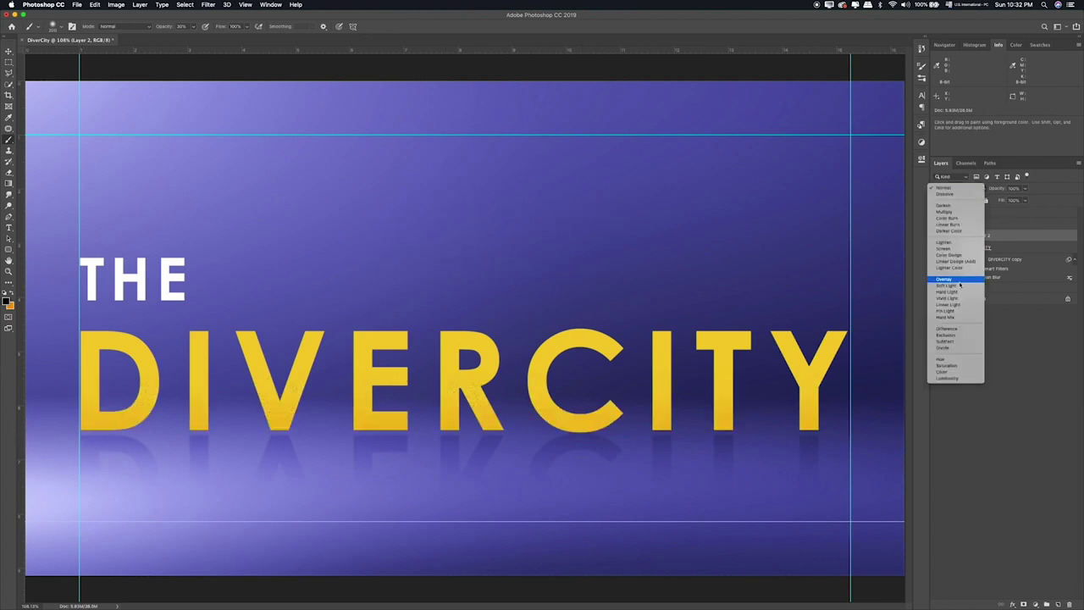
click(962, 280)
click(937, 236)
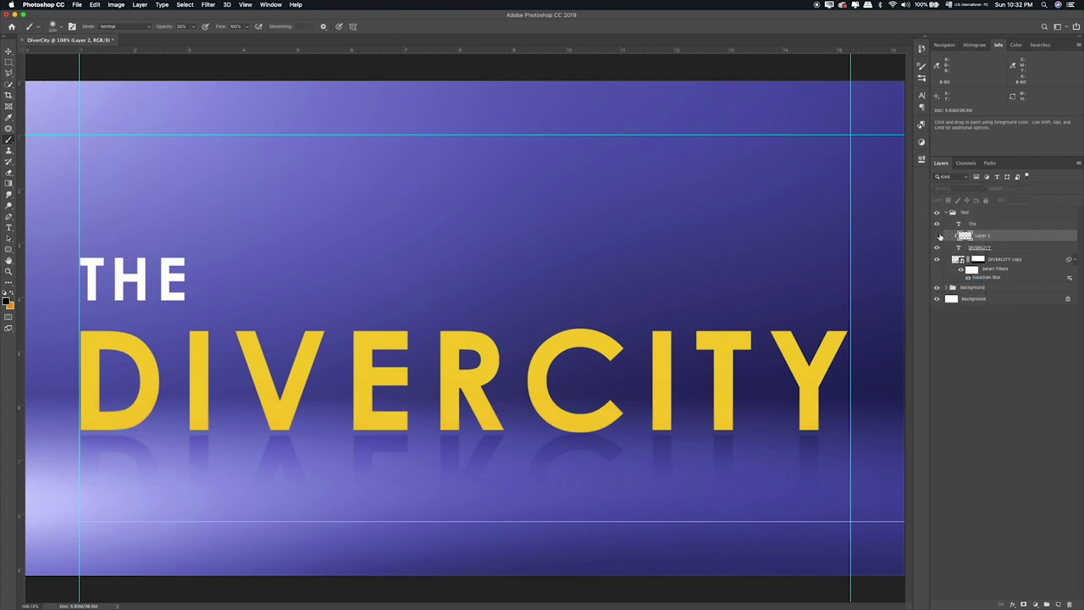
click(936, 235)
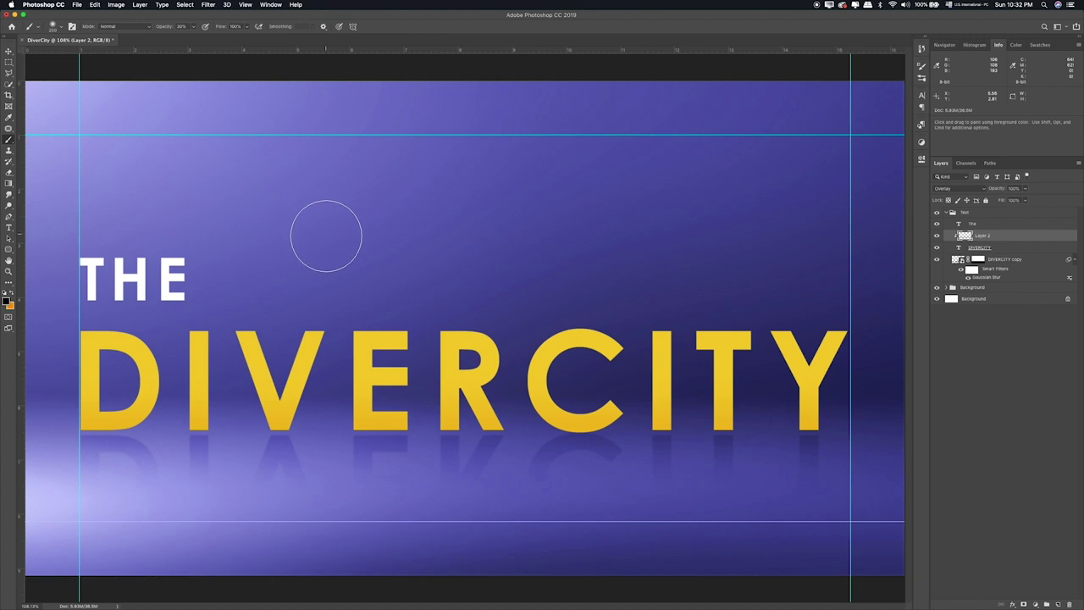
Step: Select the DIVERCITY copy layer and add a new empty layer above it
click(8, 62)
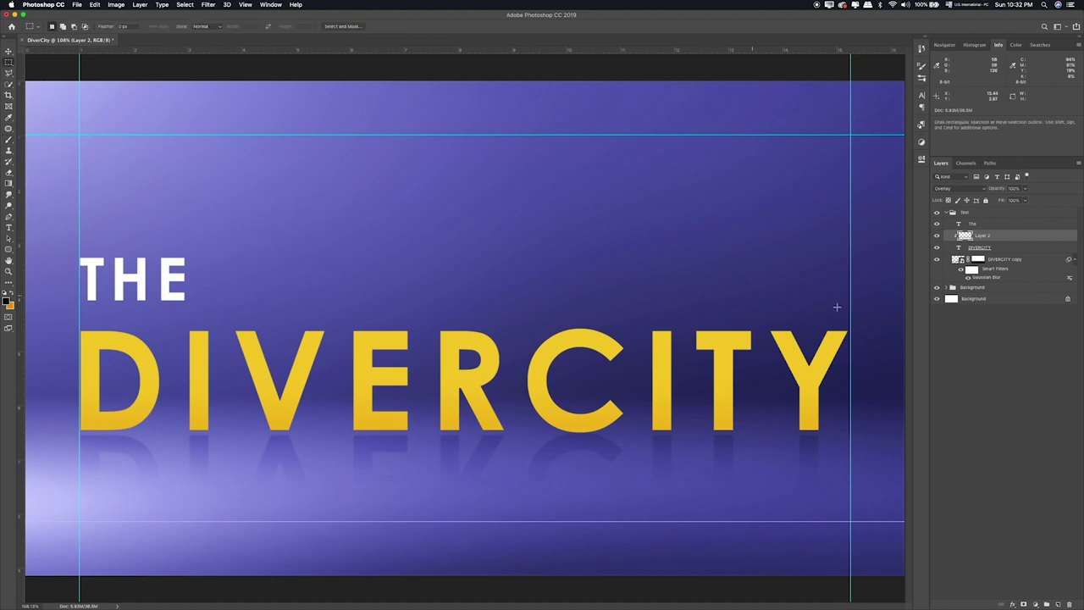
click(959, 260)
click(1026, 189)
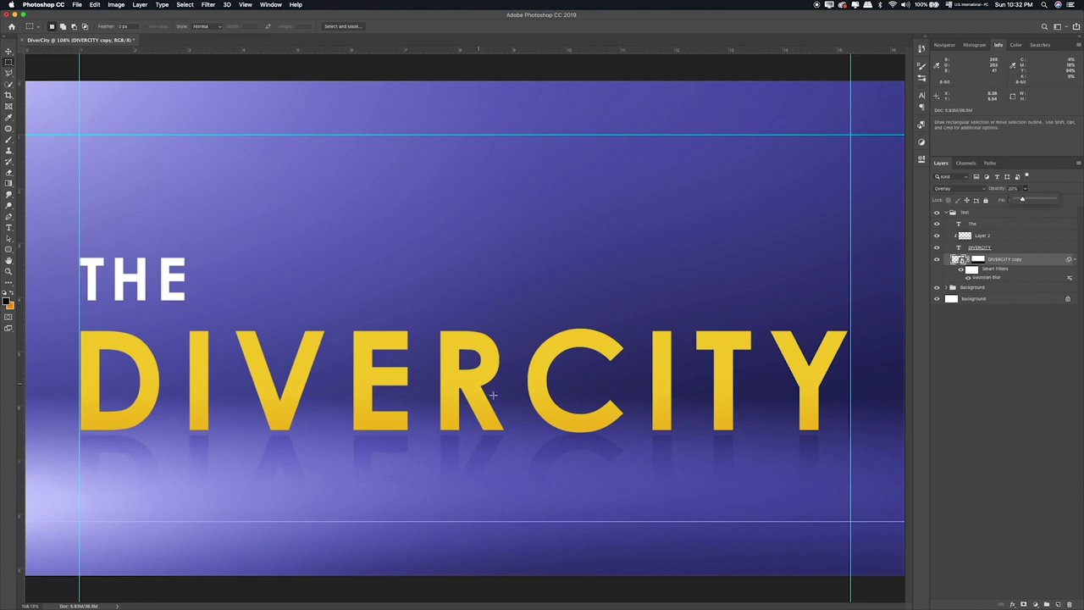
click(1017, 267)
click(1057, 604)
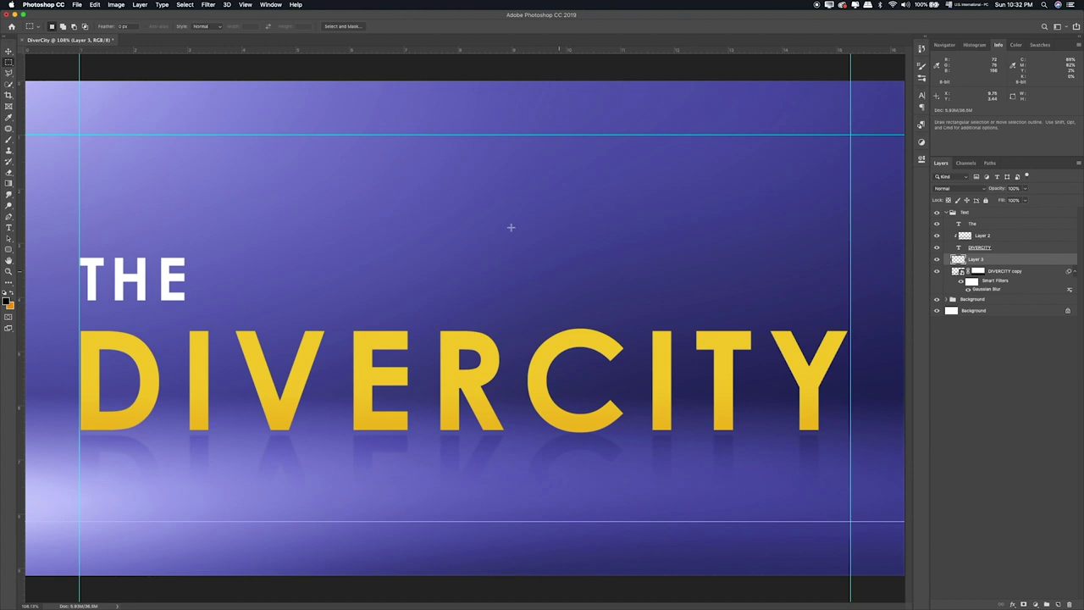
Step: Paint a black dab above the R with an enlarged brush at 100% opacity
click(10, 140)
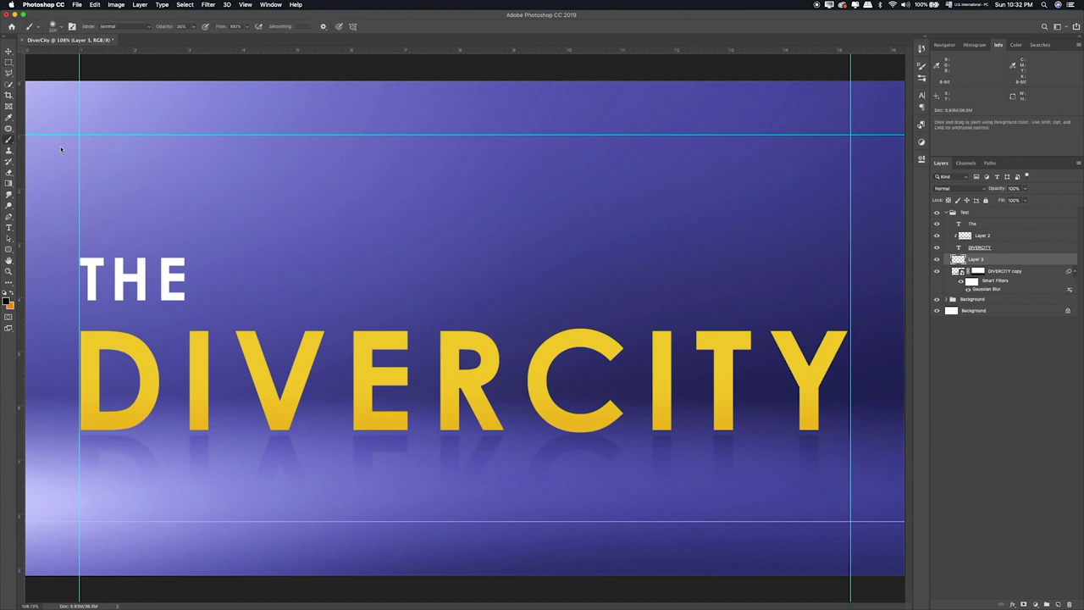
key(0)
key(bracketright)
key(bracketright)
key(bracketright)
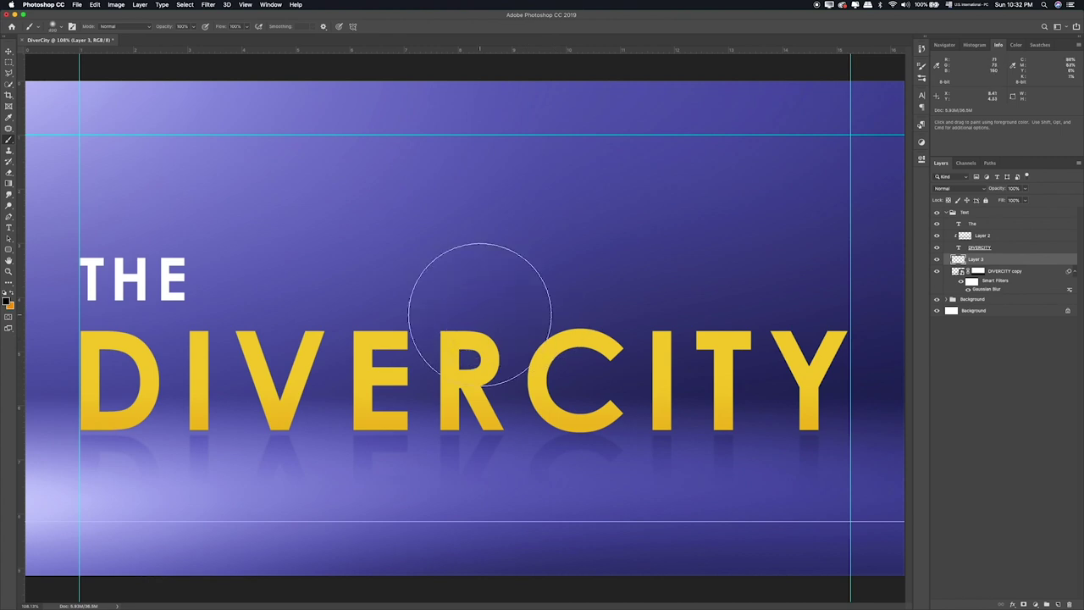
click(458, 299)
click(457, 299)
Step: Free-transform the dab into a thin line stretched across the canvas width
key(ctrl+t)
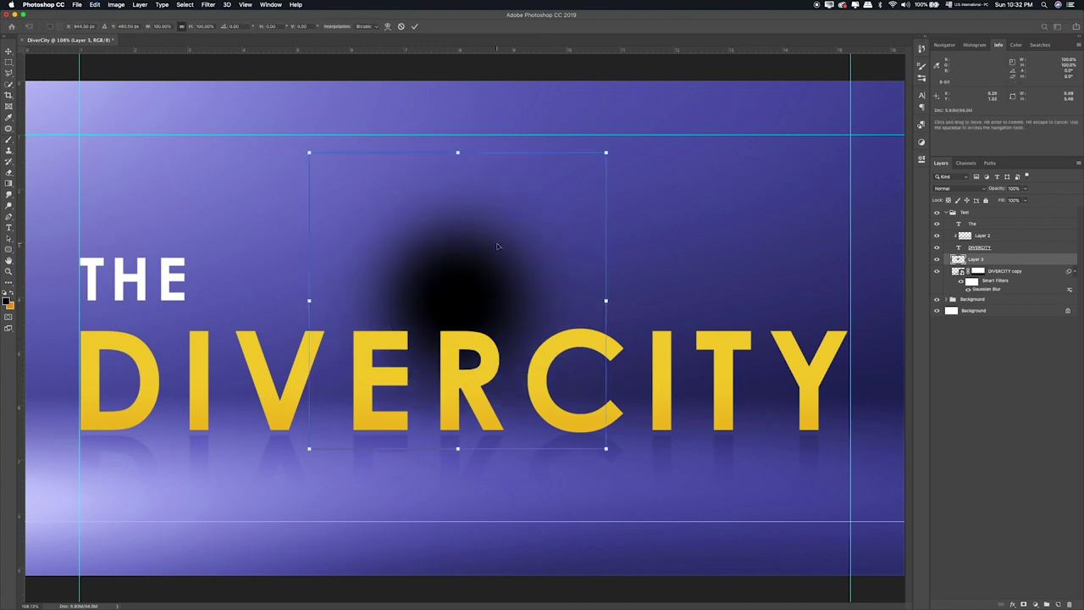
drag(458, 151, 474, 441)
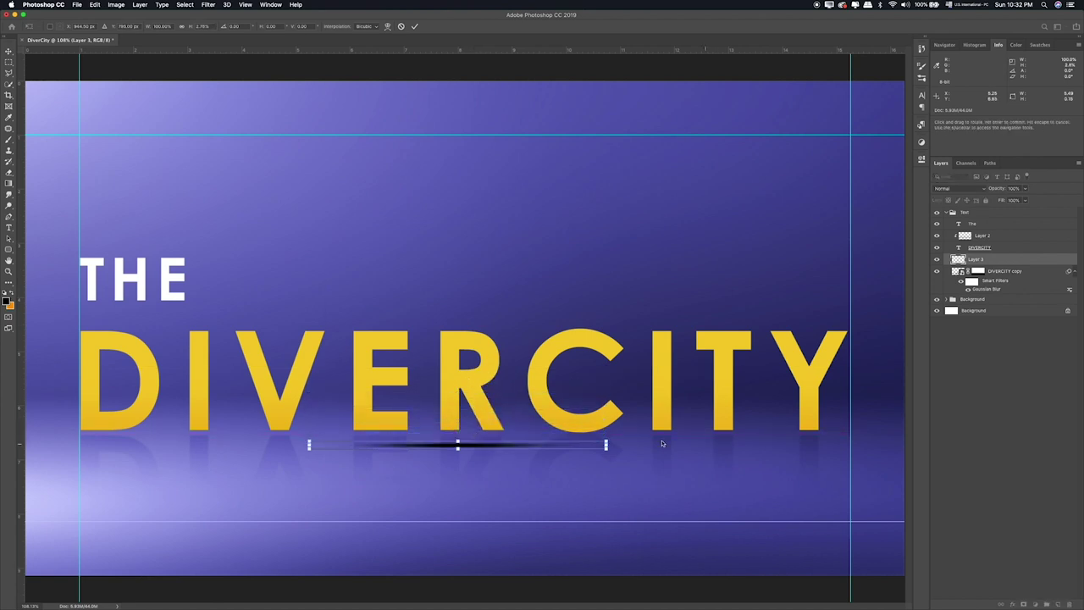
drag(607, 446, 931, 444)
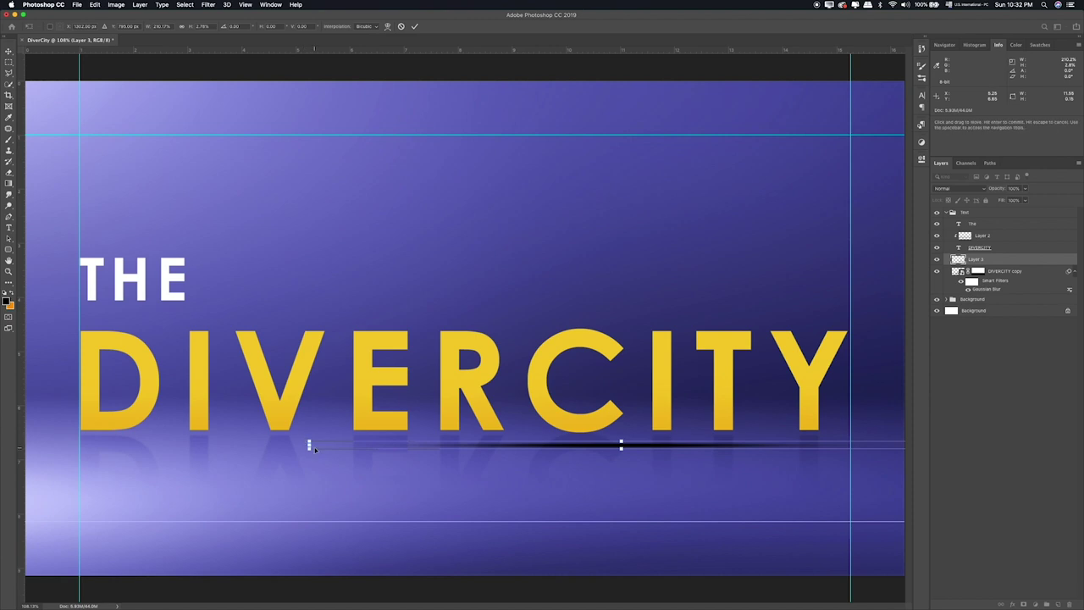
drag(309, 444, 26, 441)
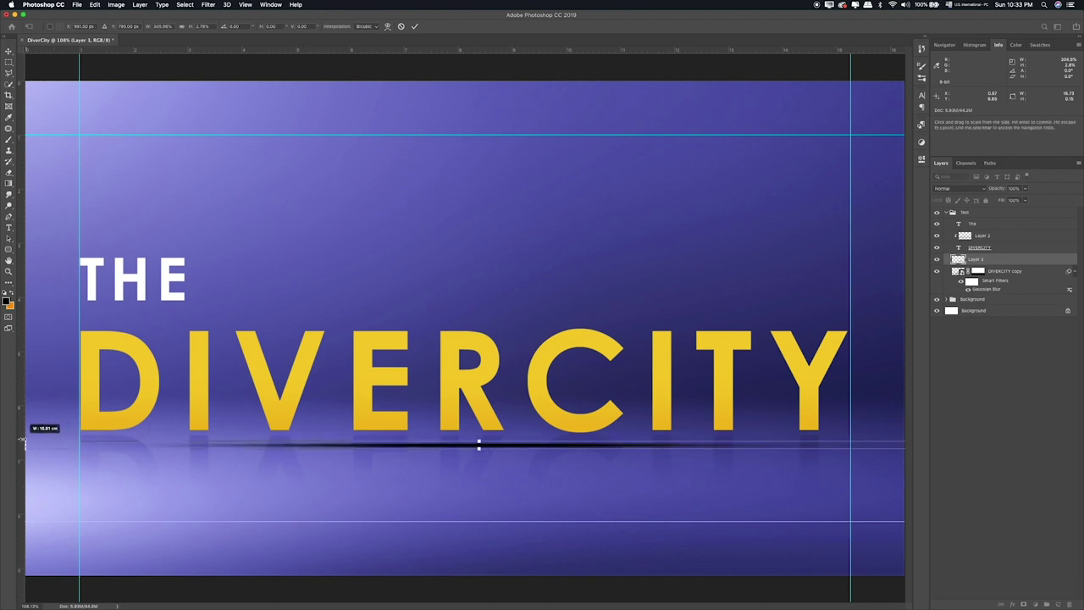
key(ctrl+minus)
key(ctrl+minus)
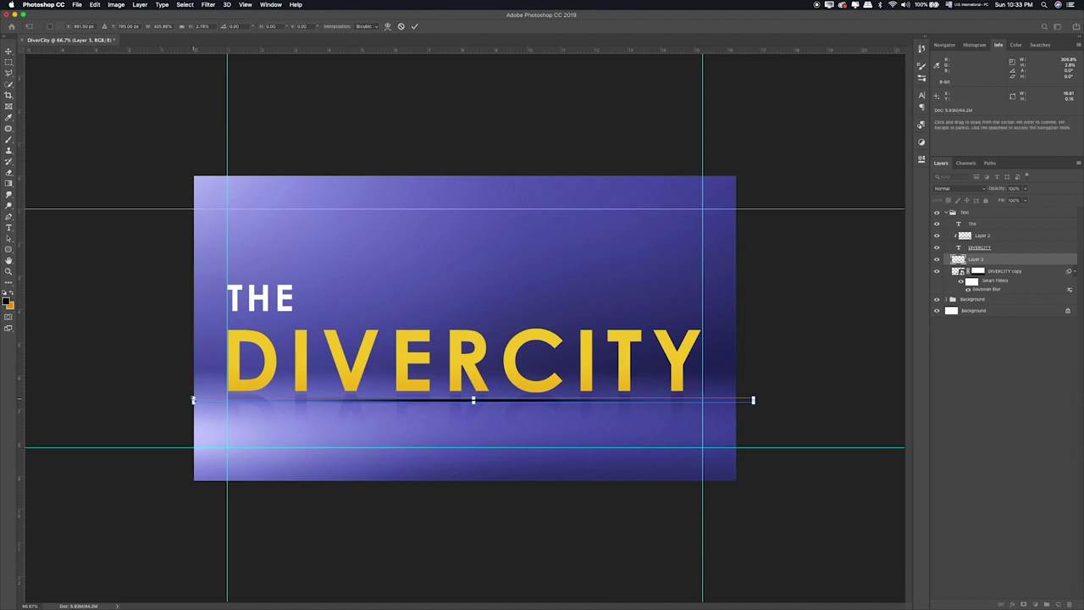
drag(194, 400, 25, 400)
key(Return)
Step: Move the shadow line up to sit just under the DIVERCITY letters
key(b)
key(ctrl+plus)
key(v)
drag(479, 450, 581, 447)
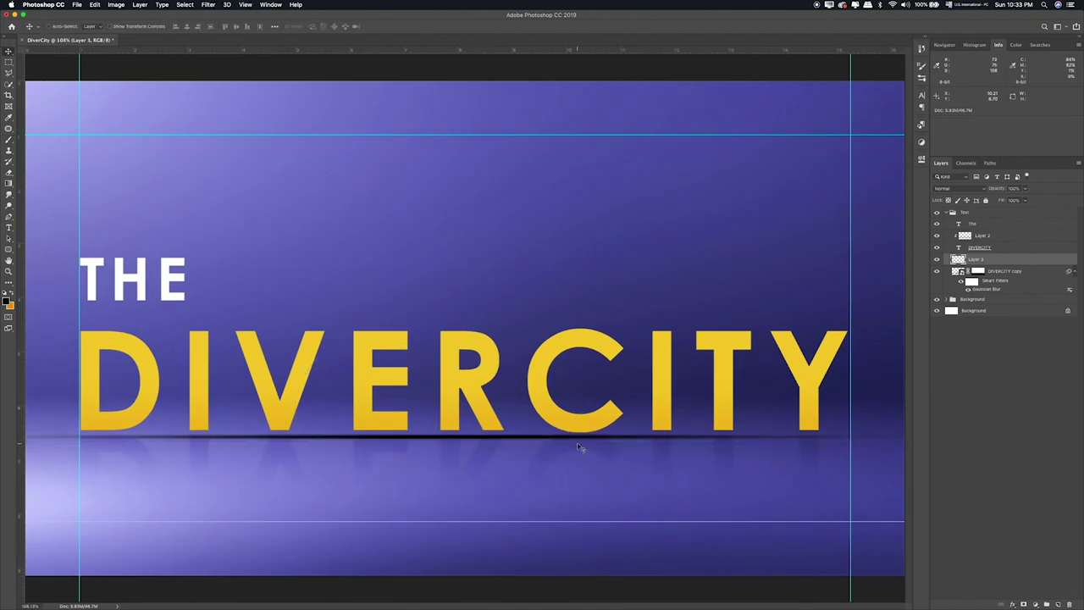
key(Up)
key(Up)
key(Up)
key(Up)
key(Up)
key(Up)
key(Up)
key(Up)
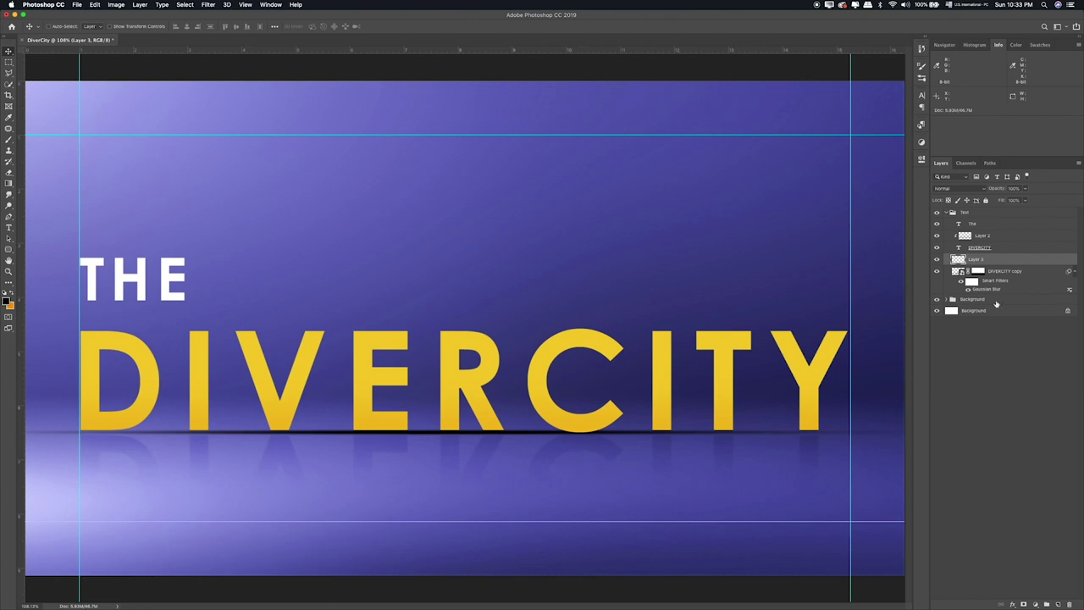
Step: Set the shadow layer (Layer 3) to Overlay blending and lower its opacity
click(973, 191)
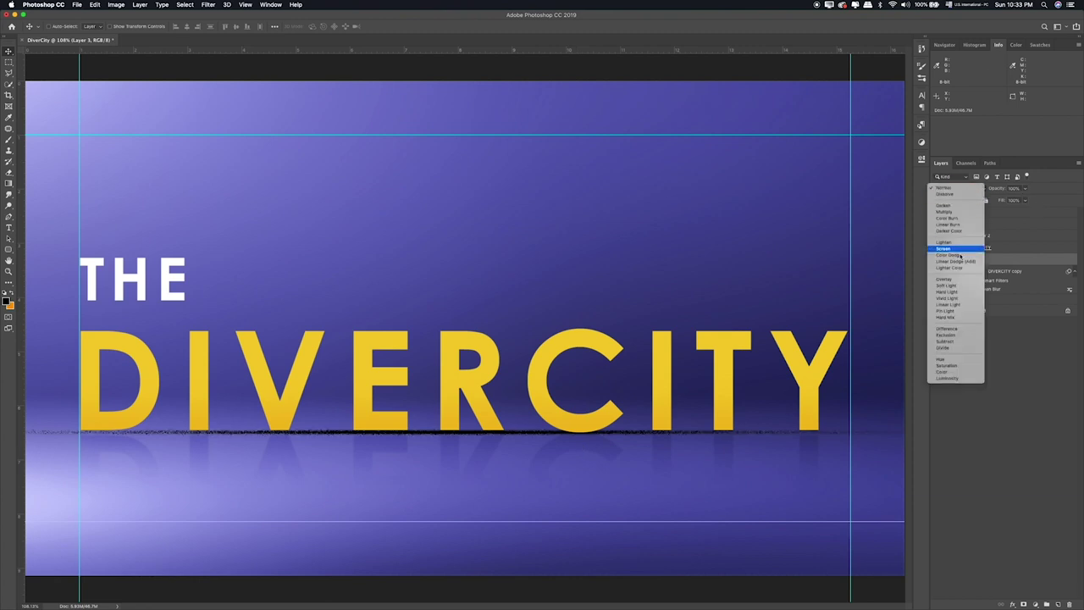
click(948, 280)
click(1024, 189)
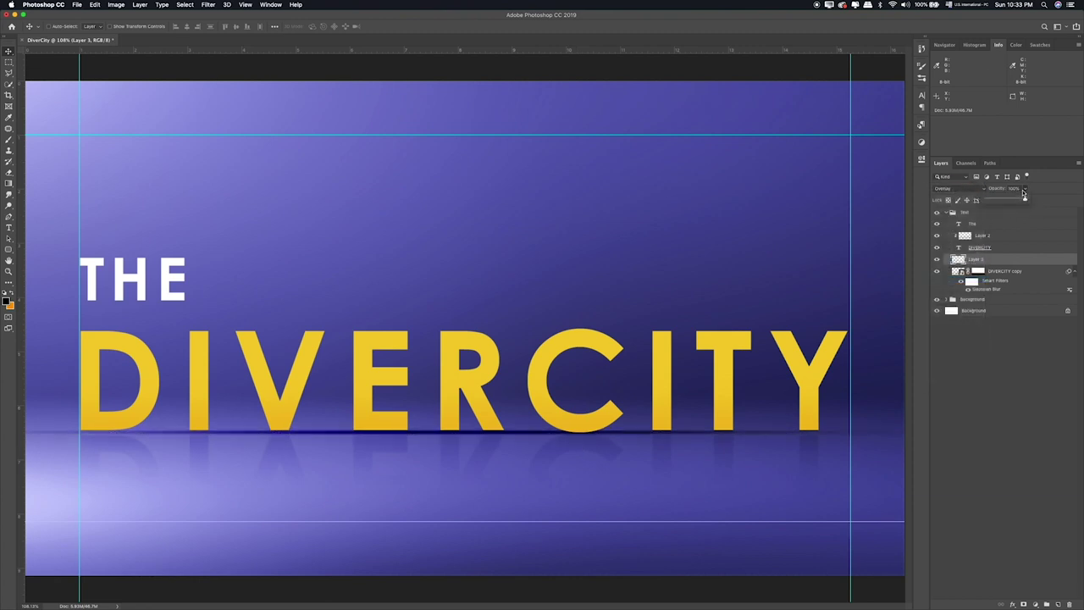
drag(1000, 200, 999, 200)
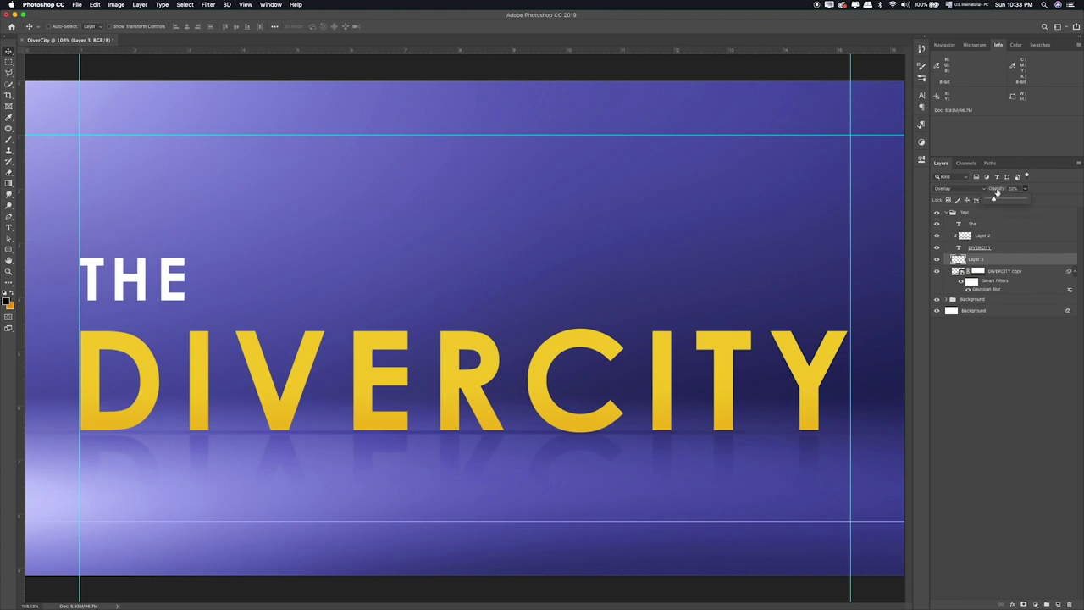
Step: Erase parts of the shadow line at 100% eraser opacity and set the layer to 14%
key(e)
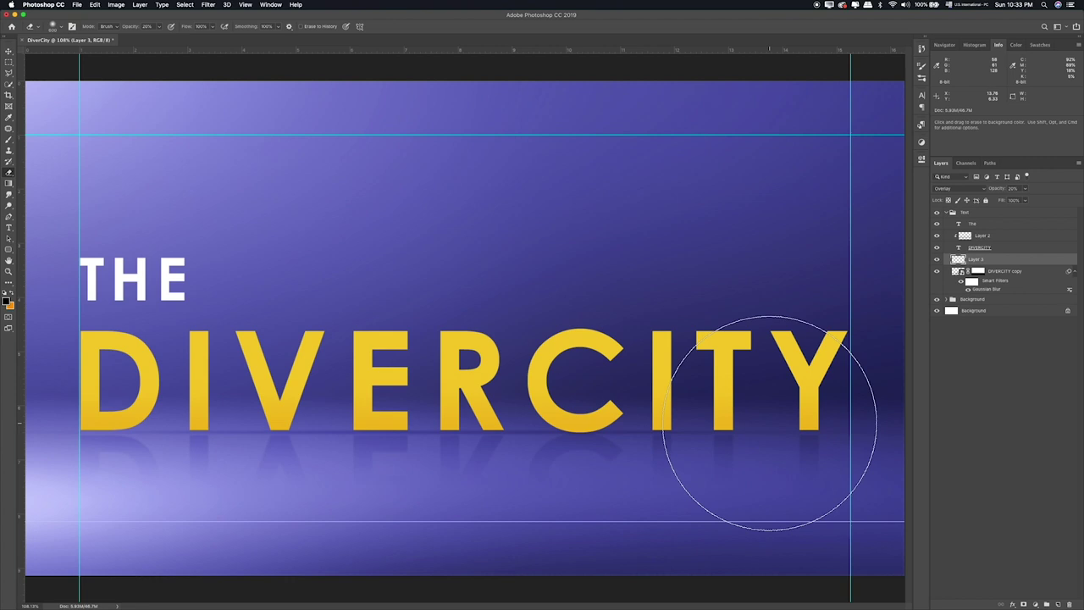
key(bracketleft)
key(bracketleft)
key(bracketleft)
key(bracketleft)
key(bracketleft)
key(bracketleft)
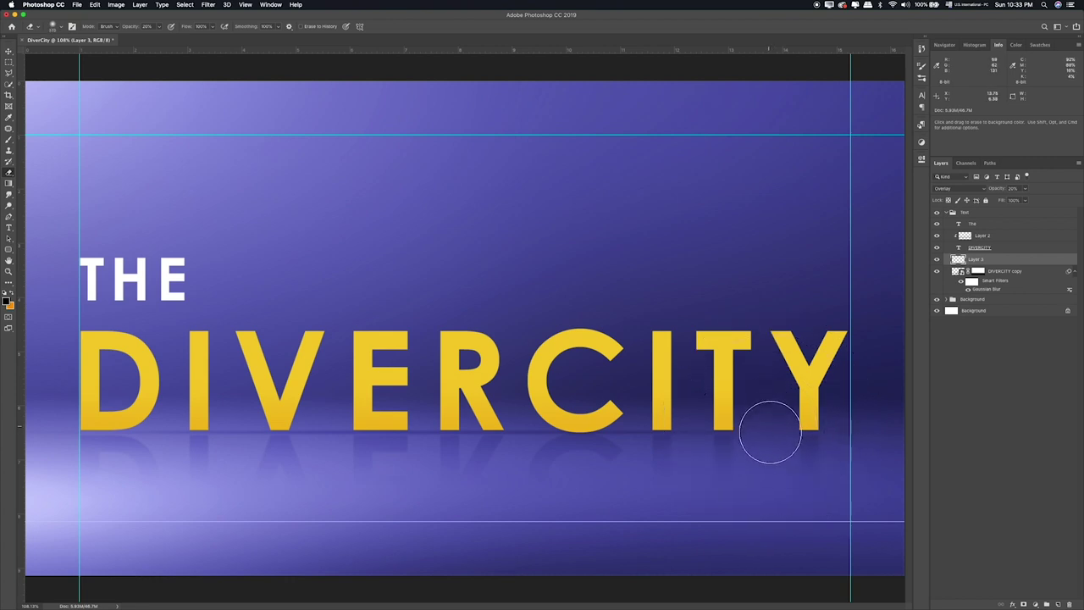
key(bracketleft)
key(bracketleft)
key(bracketleft)
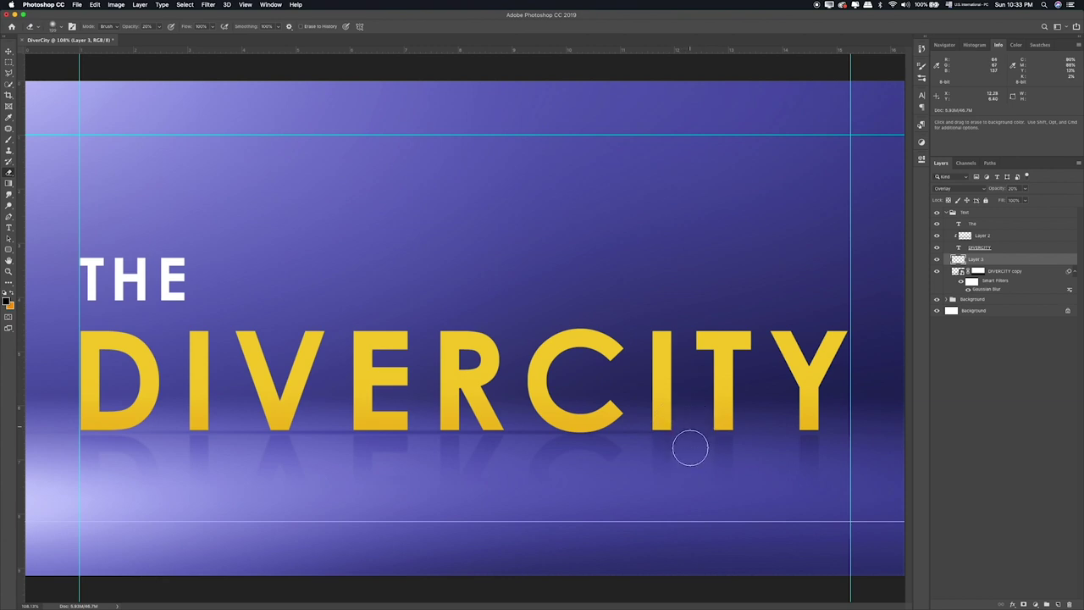
key(0)
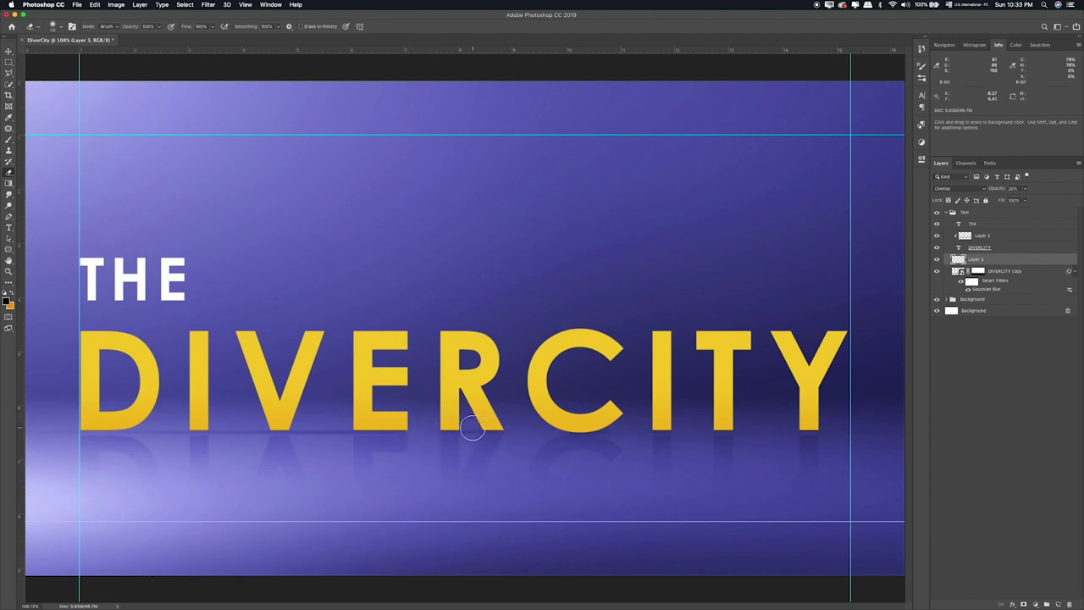
key(bracketright)
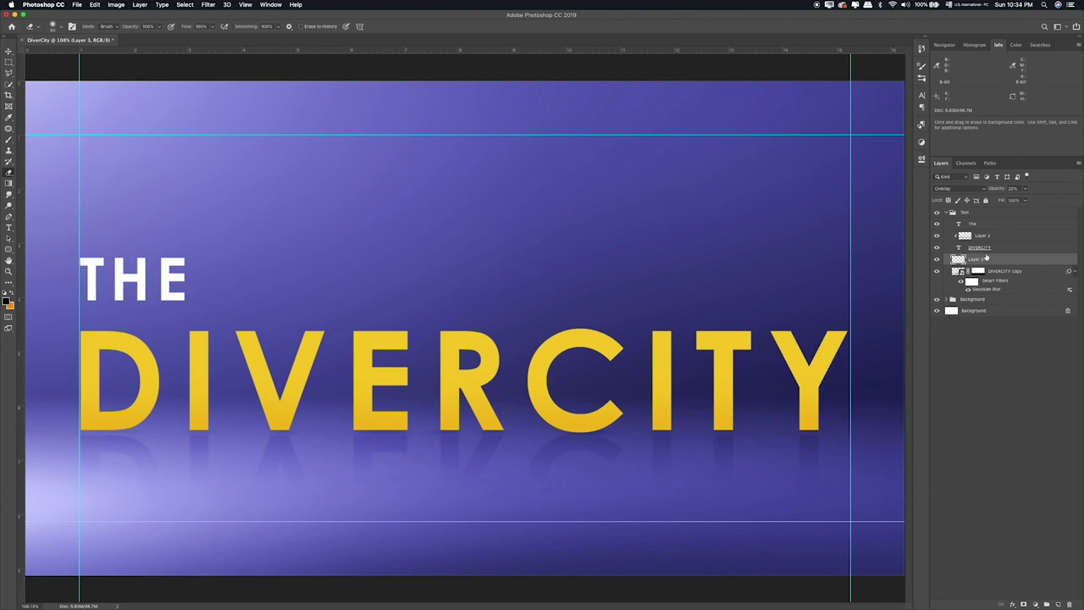
click(1025, 189)
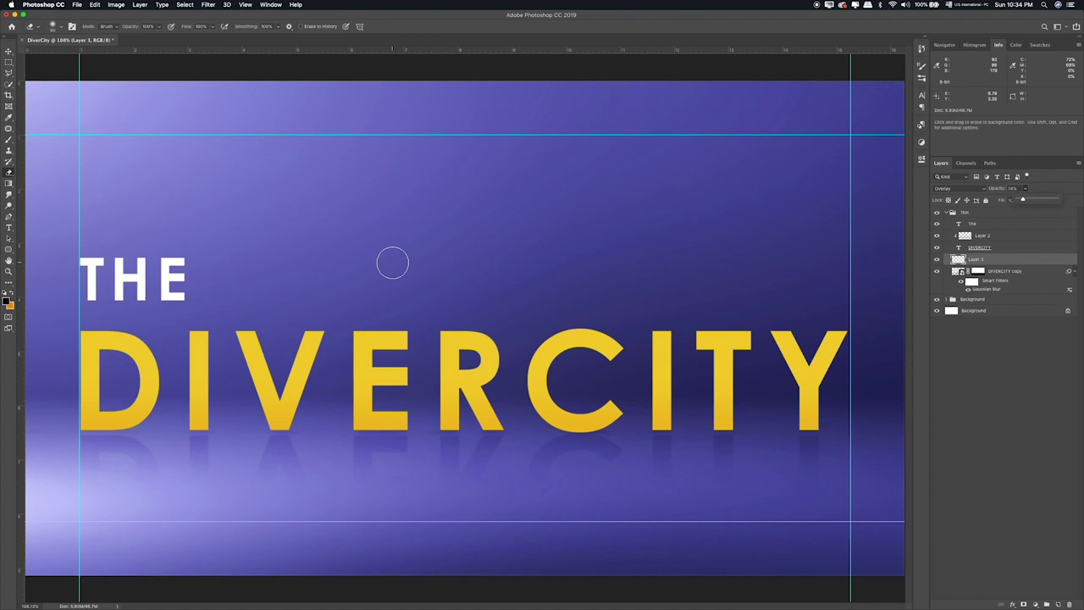
Step: Give the Text group an orange colour label
click(8, 61)
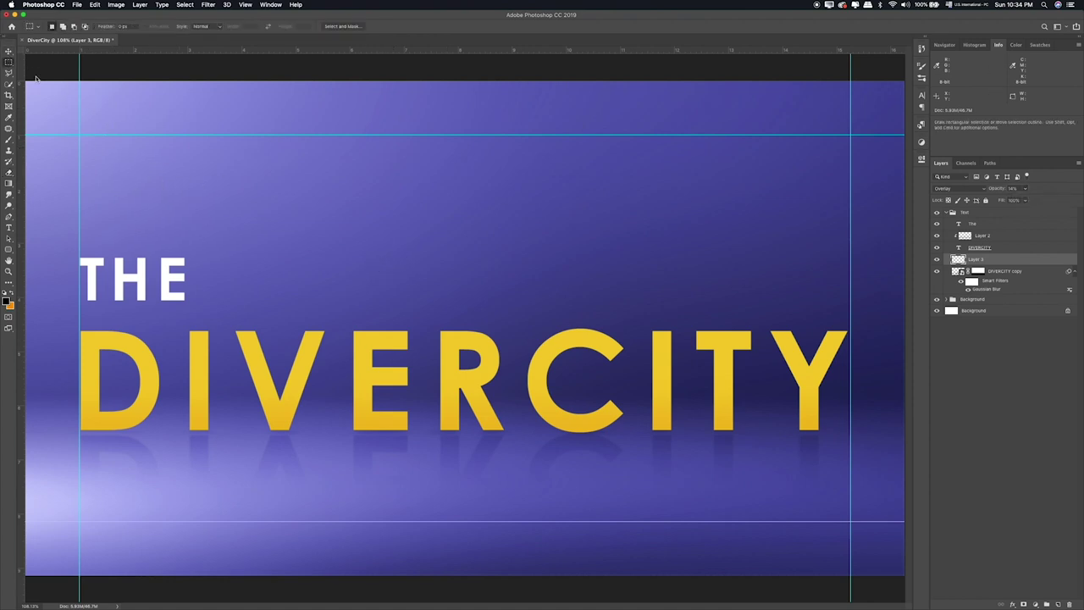
click(945, 214)
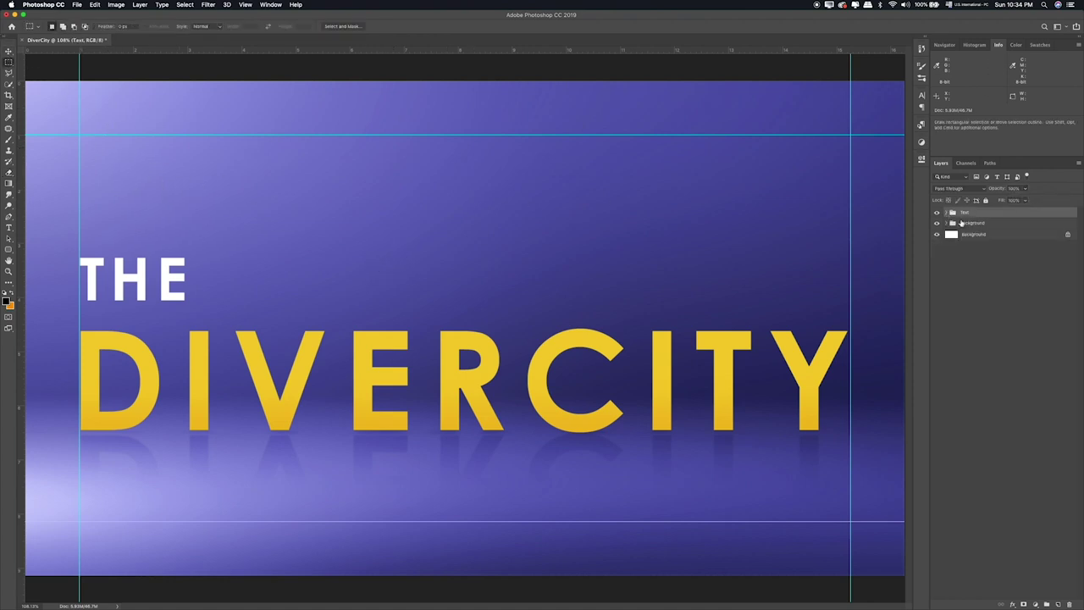
right_click(977, 213)
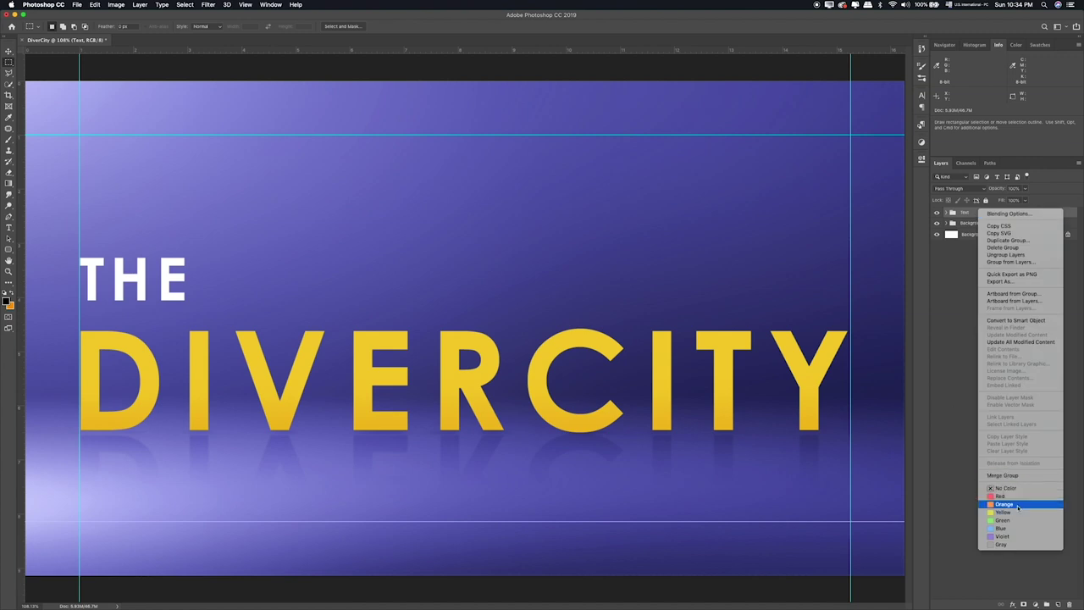
click(1015, 511)
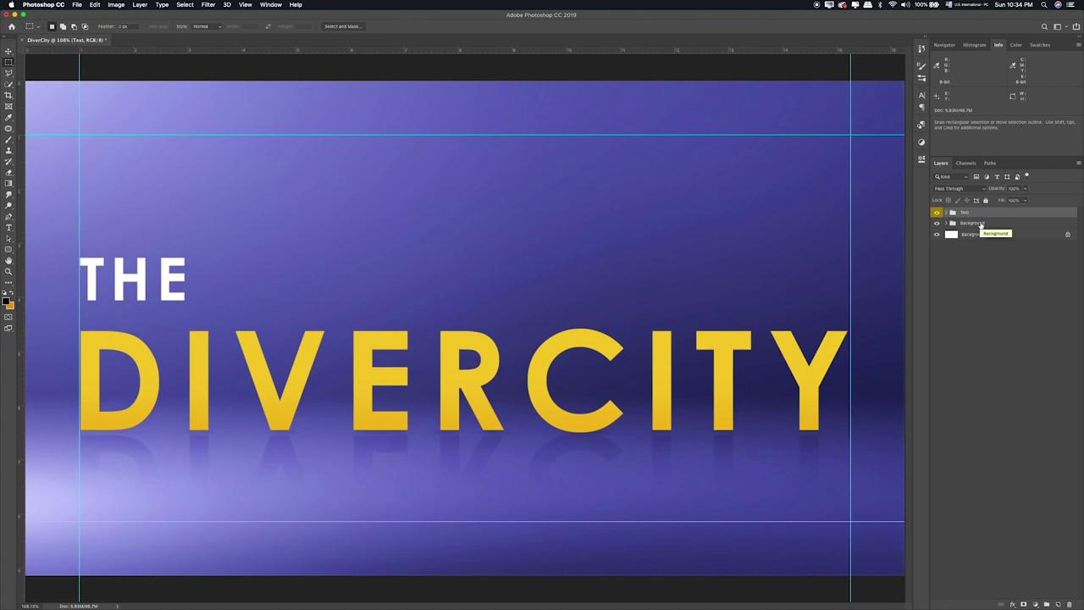
key(super+Tab)
Step: Preview the Items folder files with Quick Look and settle on Couch.psb
click(513, 158)
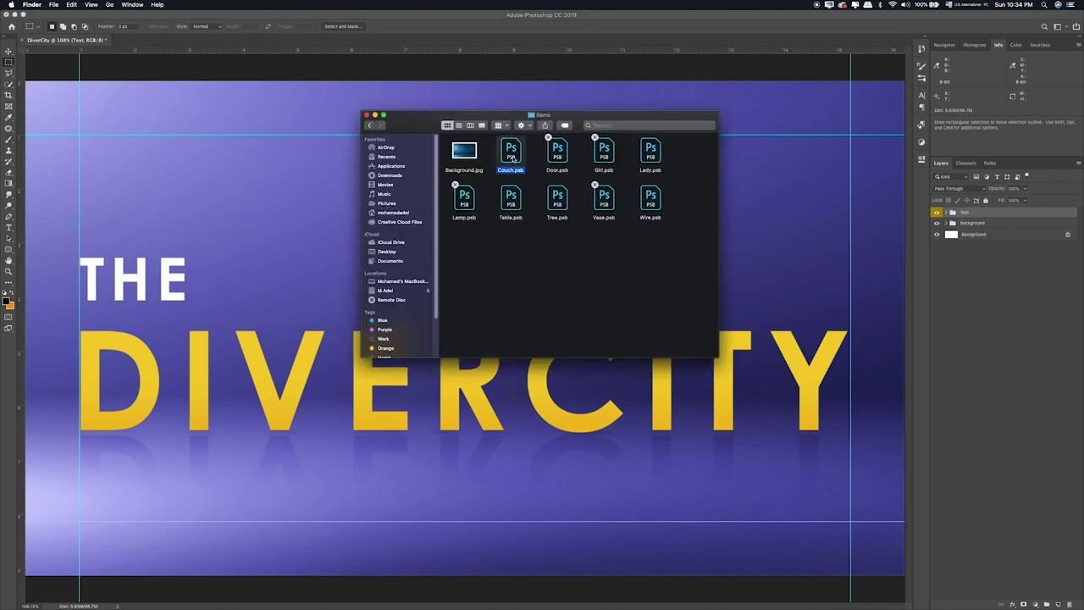
key(space)
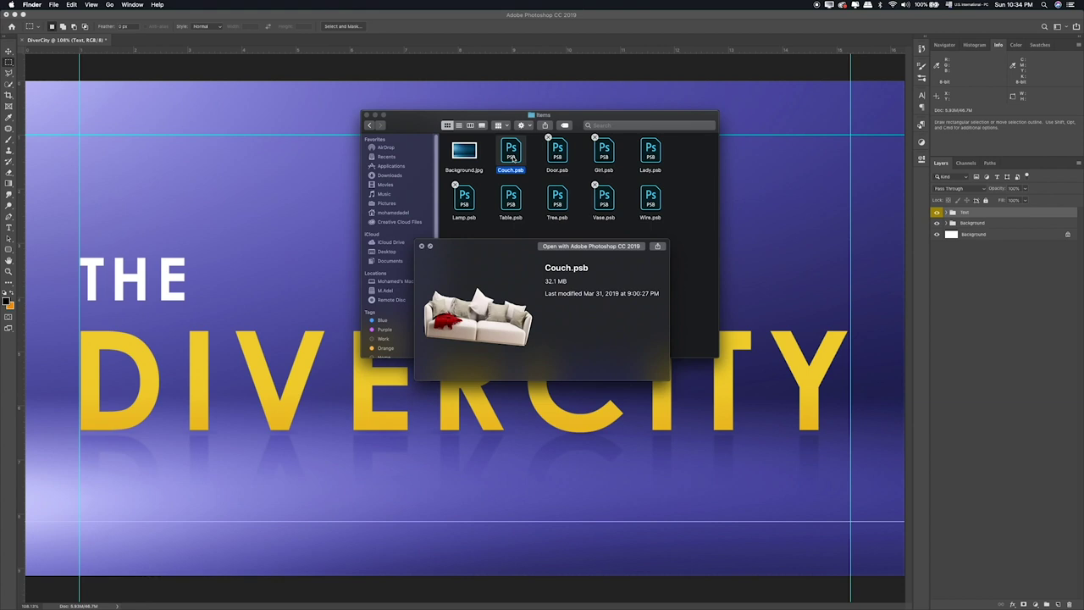
key(Right)
key(Right)
key(Right)
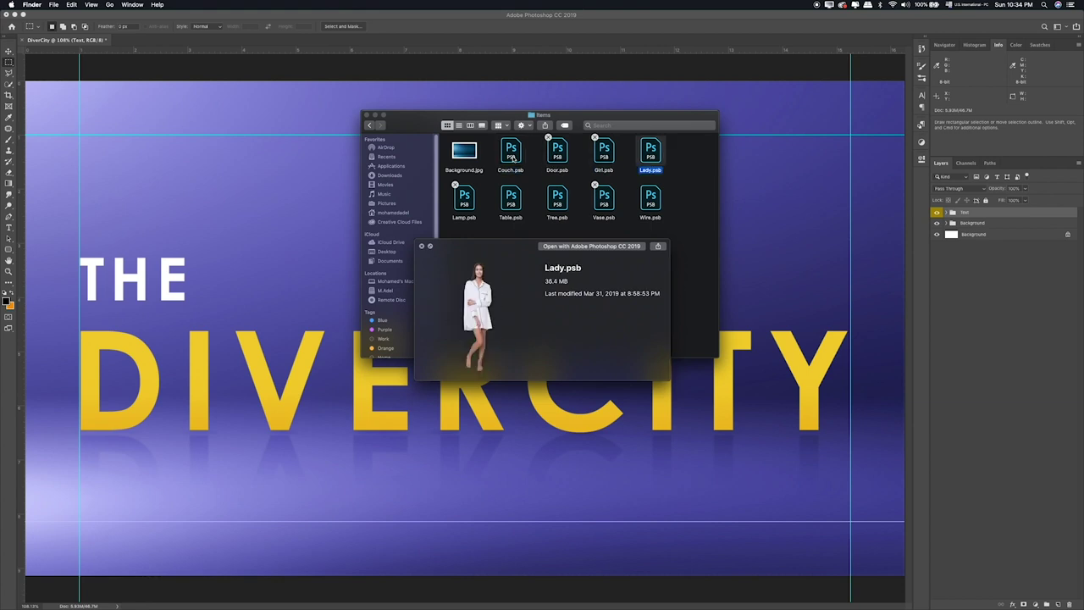
key(Down)
key(Left)
key(Left)
key(Left)
key(Left)
click(513, 159)
key(space)
key(space)
key(space)
Step: Open Couch.psb, convert its layer to a smart object, and drag it into the DiverCity poster
double_click(512, 154)
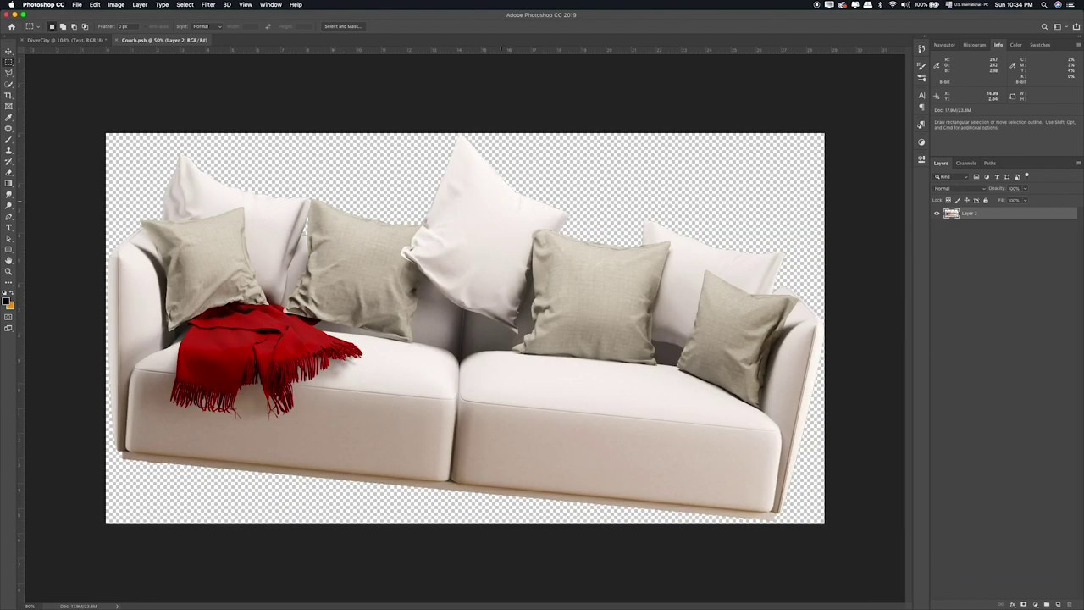
right_click(1023, 218)
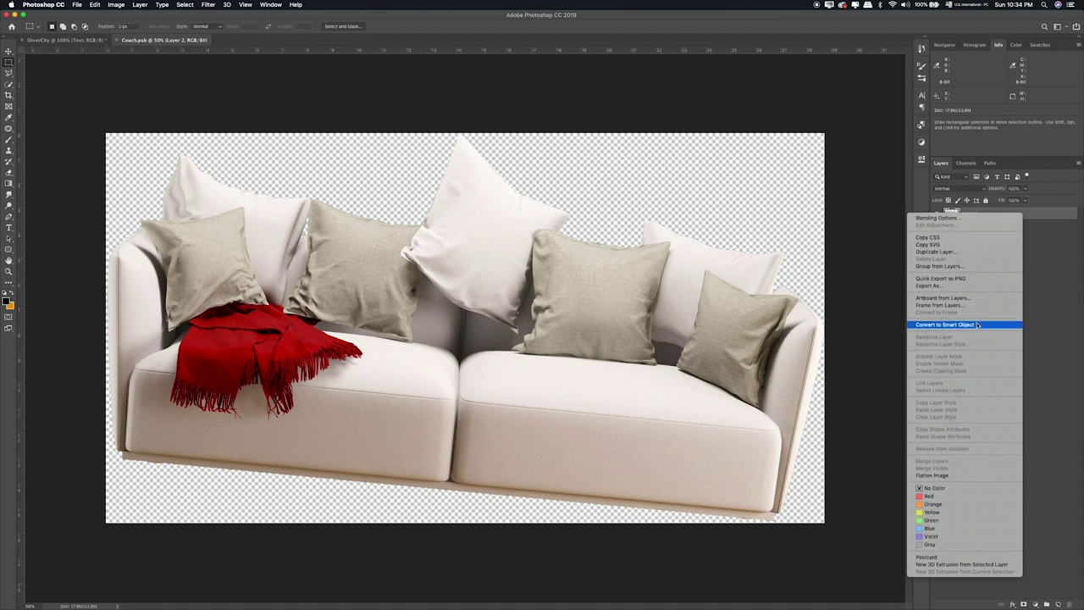
click(980, 324)
key(v)
mouse_move(476, 295)
mouse_down()
mouse_move(79, 43)
mouse_move(525, 228)
mouse_up()
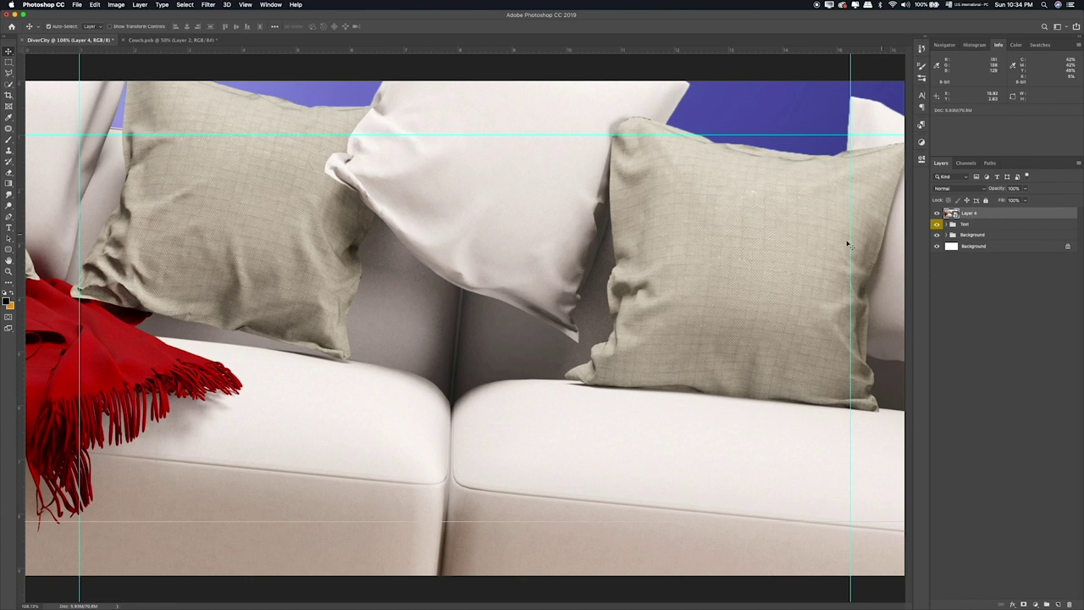
Step: Scale the couch down and position it over the title
key(ctrl+t)
key(ctrl+0)
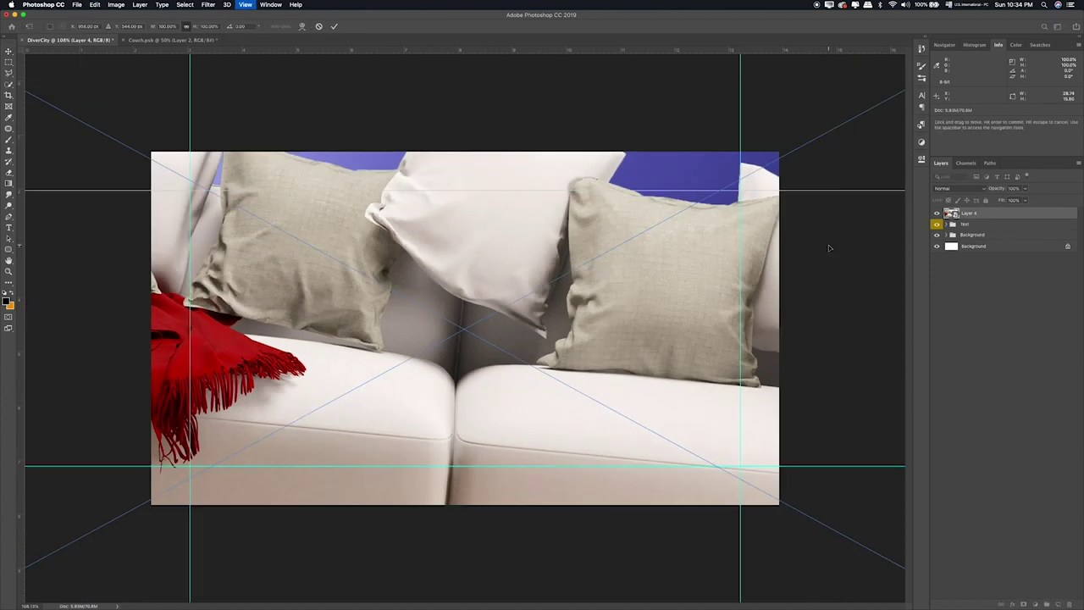
drag(899, 565, 305, 243)
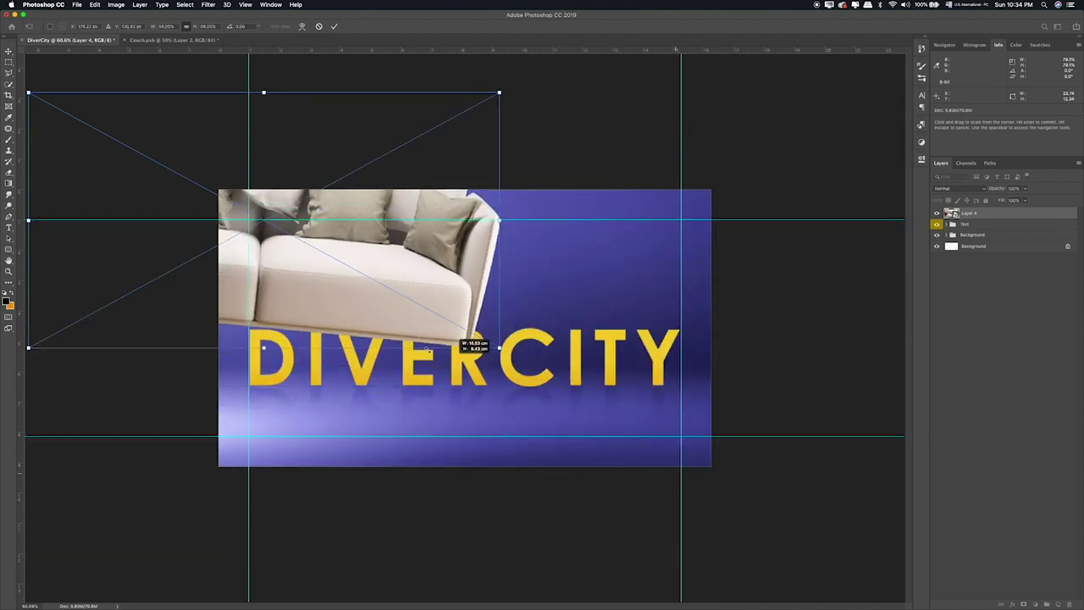
drag(255, 199, 554, 342)
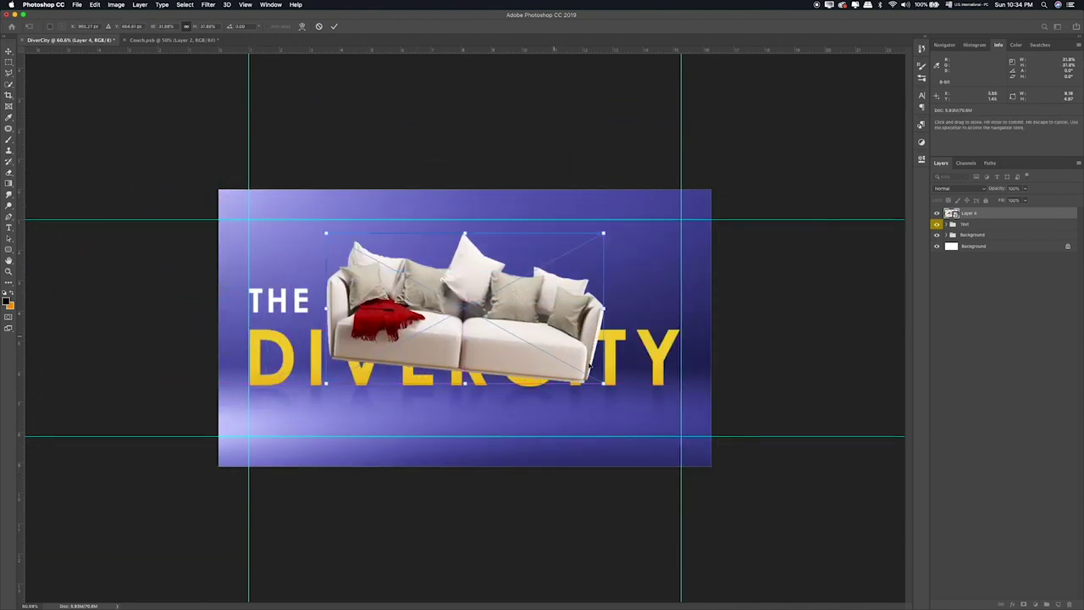
drag(605, 386, 510, 323)
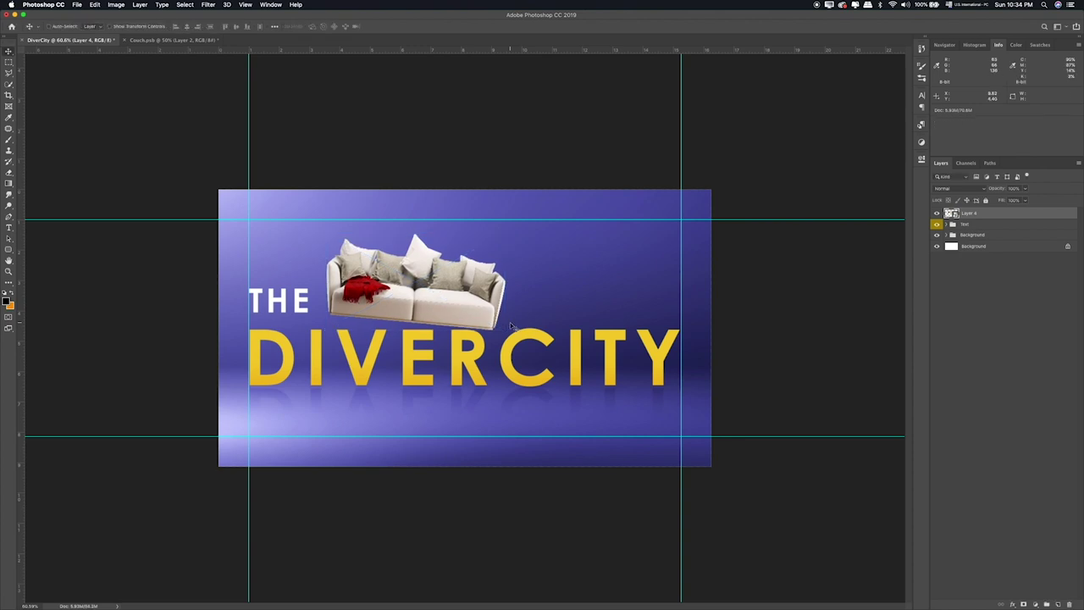
Step: Flip the couch horizontally and move it down behind the DIVERCITY text
right_click(429, 268)
click(467, 366)
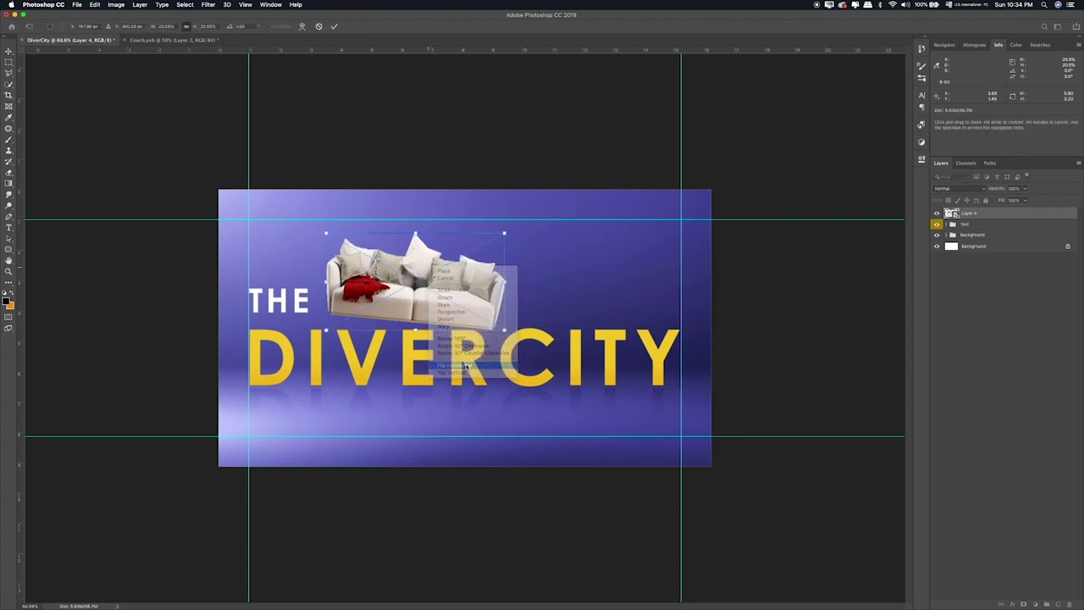
key(Return)
drag(458, 306, 504, 350)
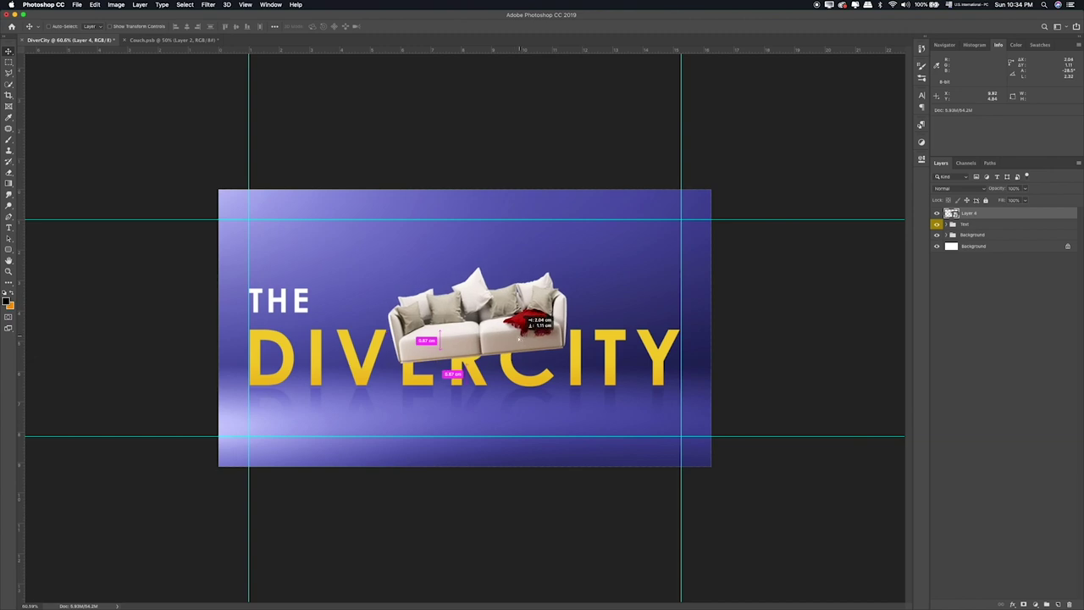
key(ctrl+bracketleft)
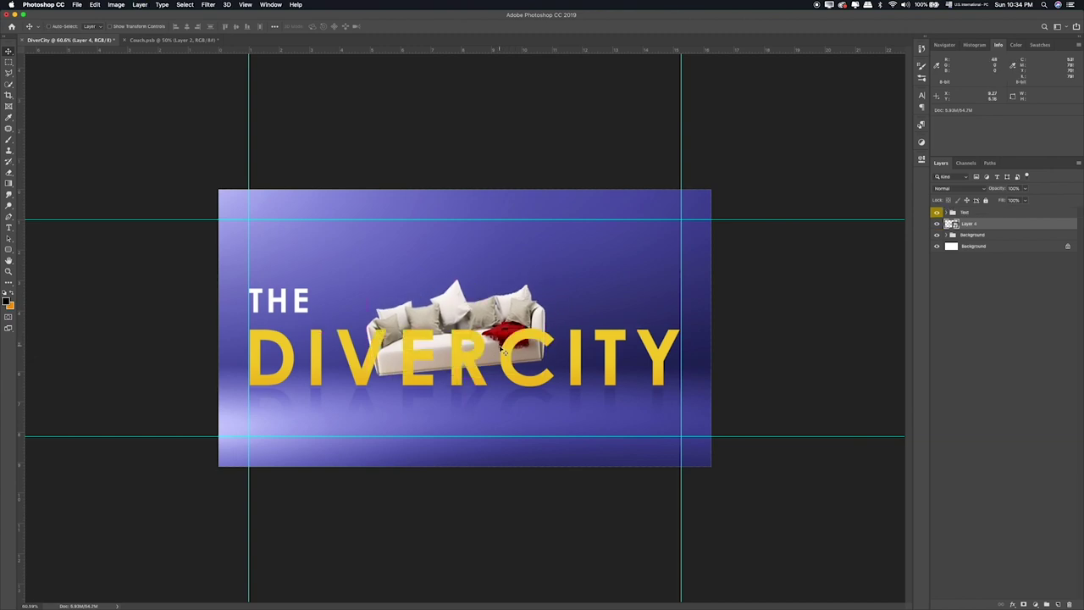
scroll(503, 350, up, 5)
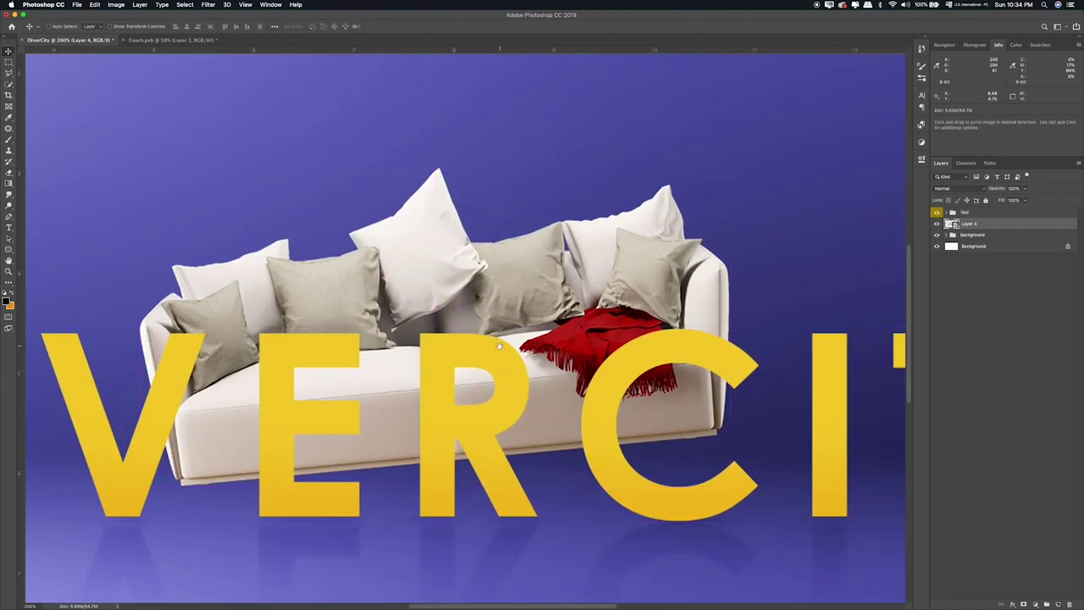
scroll(569, 338, down, 4)
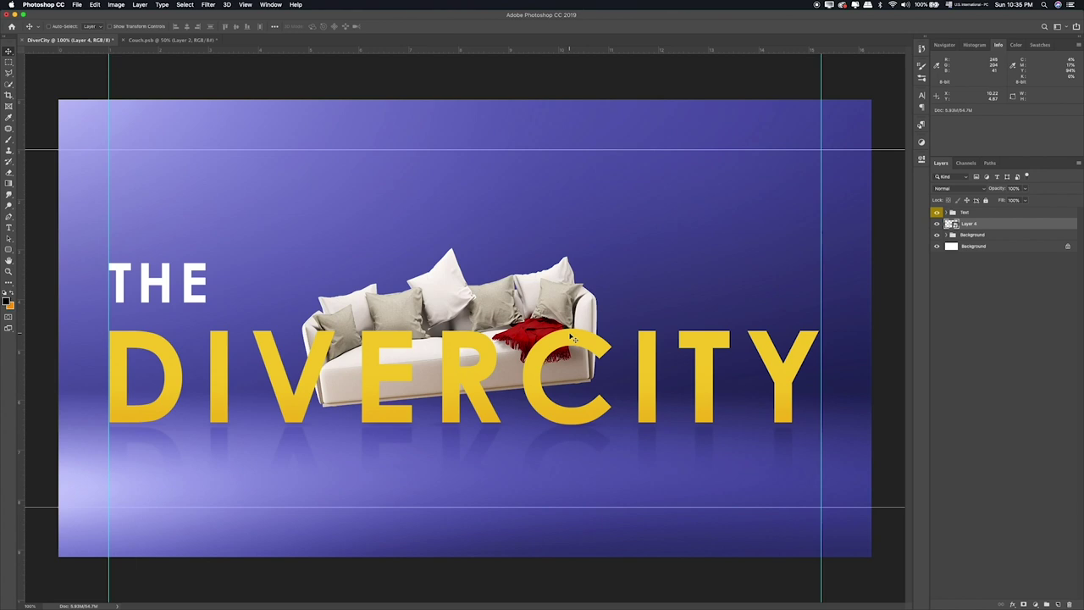
Step: Shrink the couch slightly, shift it right, and flip it back horizontally
key(ctrl+t)
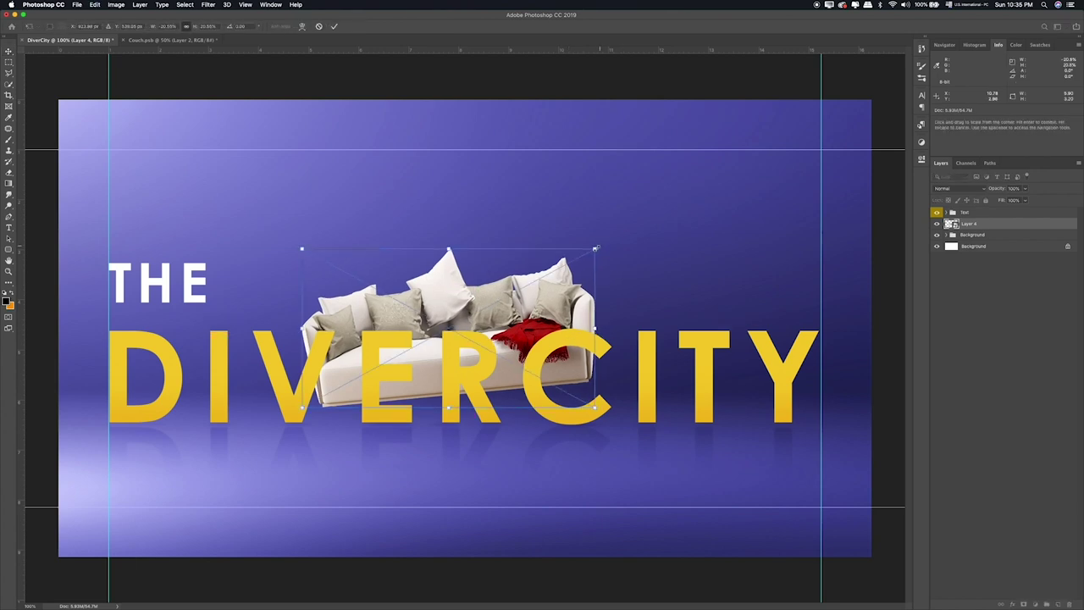
drag(595, 248, 582, 253)
mouse_move(540, 286)
mouse_down()
mouse_move(571, 284)
mouse_move(579, 263)
mouse_move(558, 281)
mouse_up()
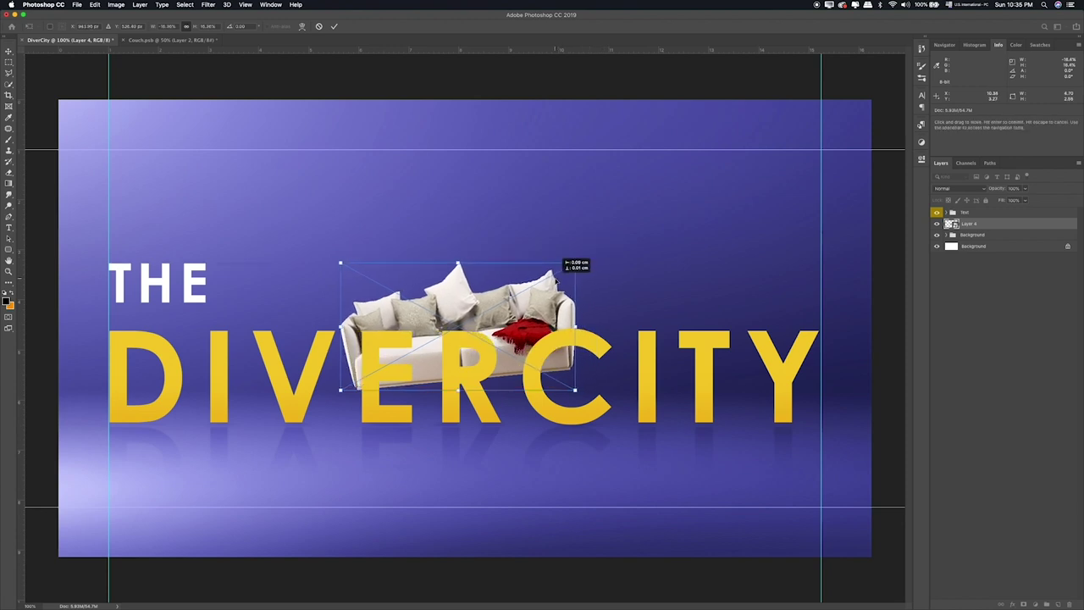
right_click(546, 310)
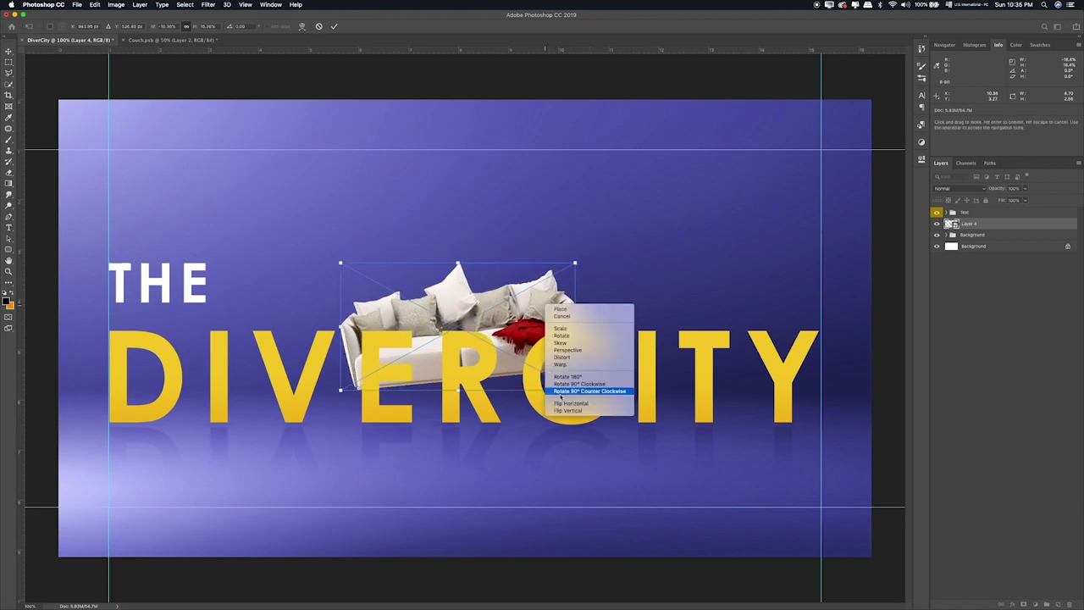
click(569, 403)
key(Return)
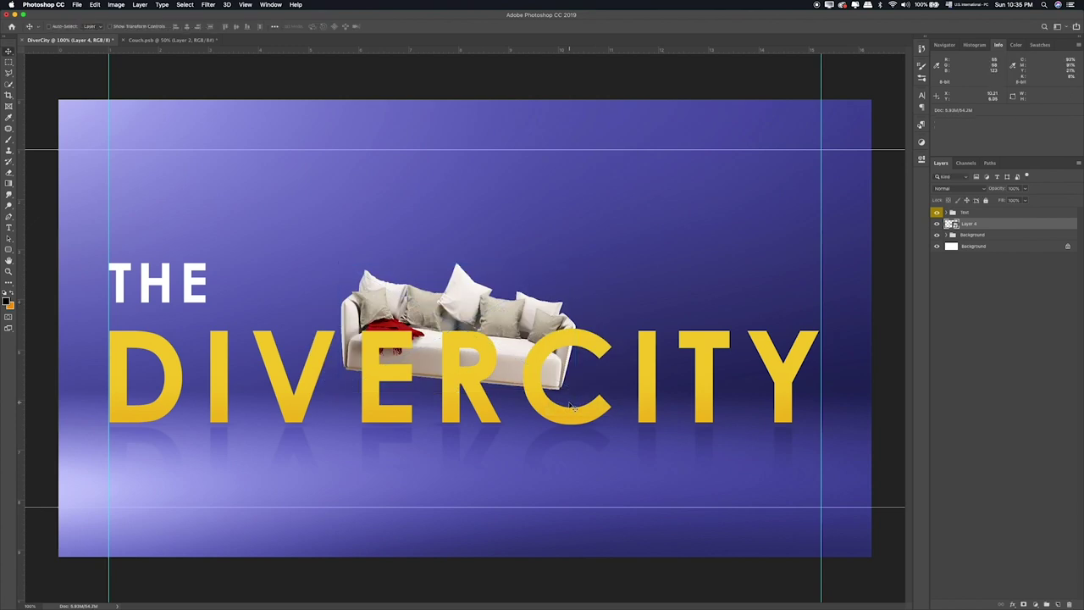
Step: Rotate the couch about 21 degrees so it leans into the letters
key(ctrl+t)
drag(592, 264, 557, 221)
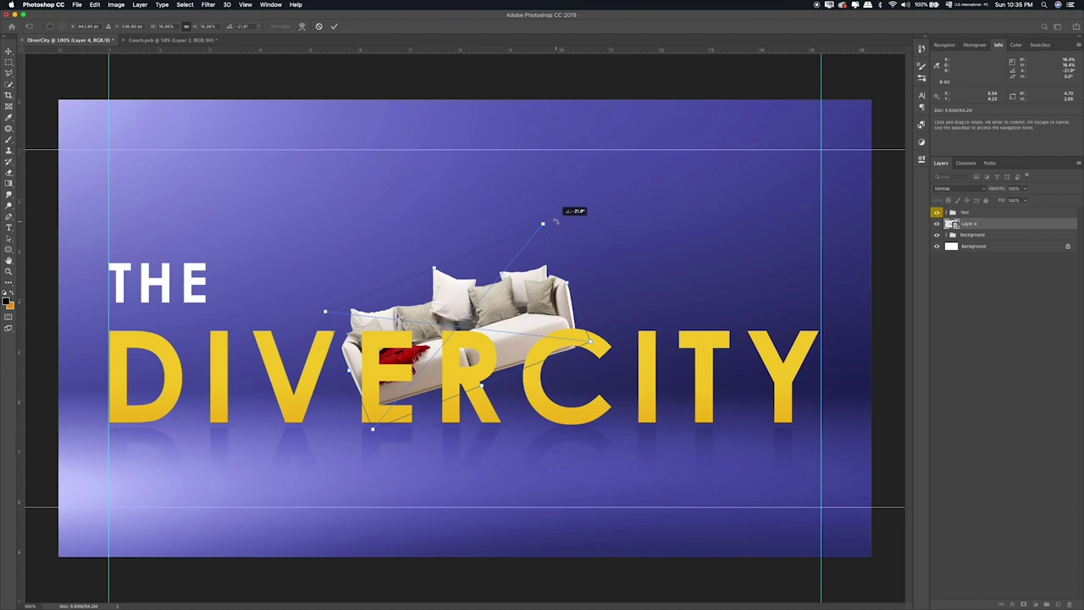
drag(540, 305, 532, 300)
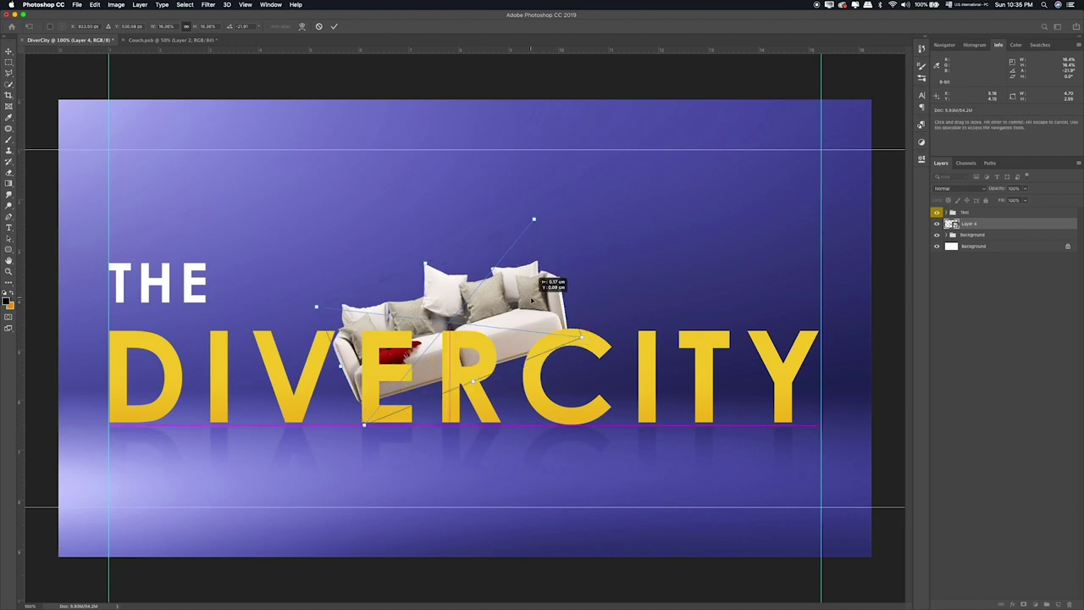
drag(599, 291, 542, 301)
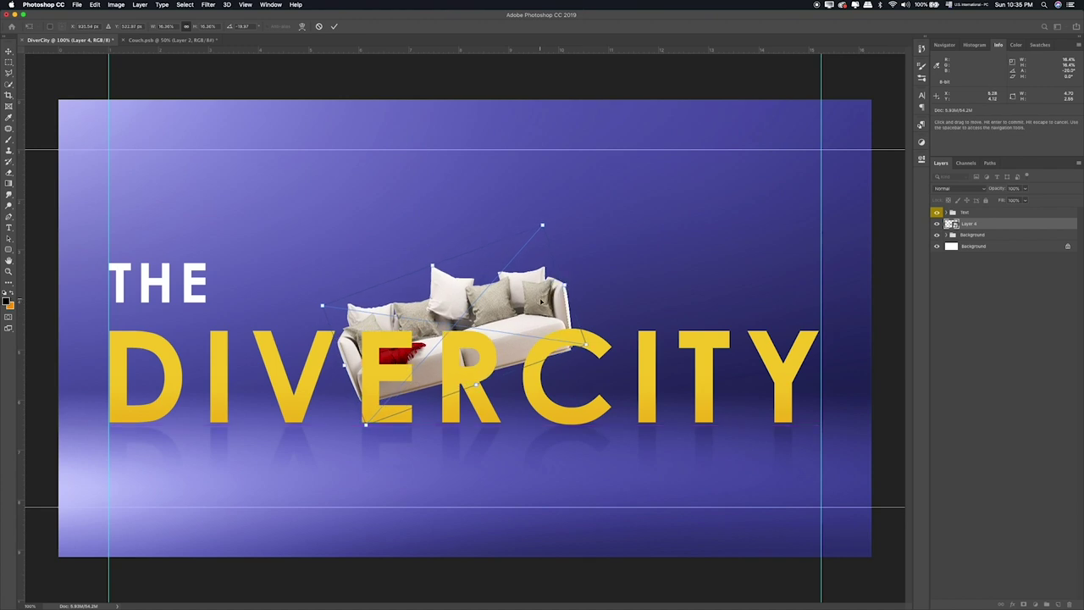
key(Return)
key(super+equal)
key(super+equal)
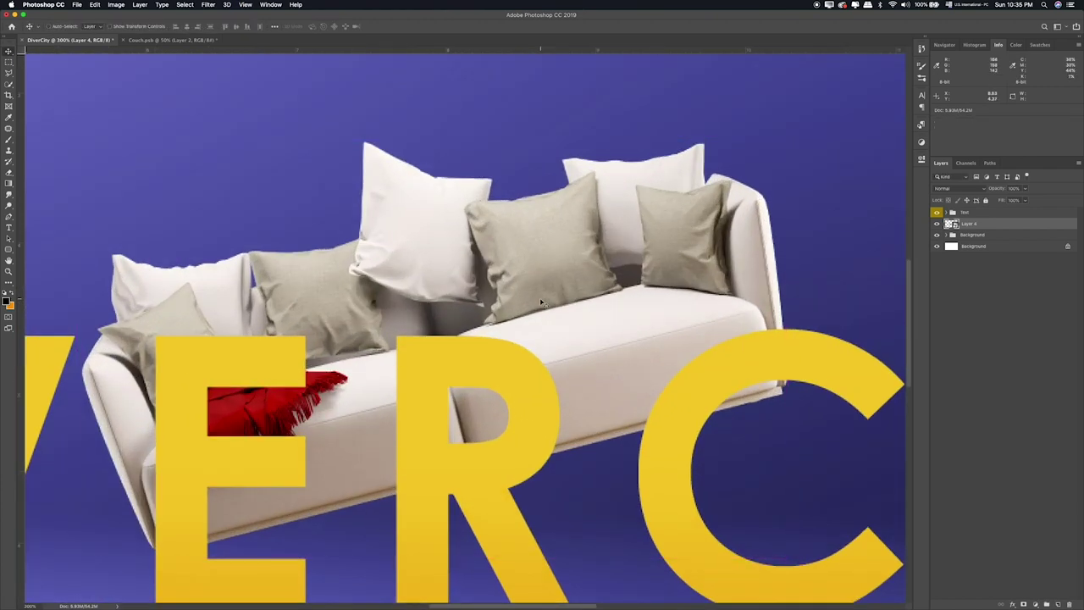
Step: Group the couch layer and give Group 1 a violet colour label
scroll(493, 324, down, 5)
scroll(493, 324, left, 3)
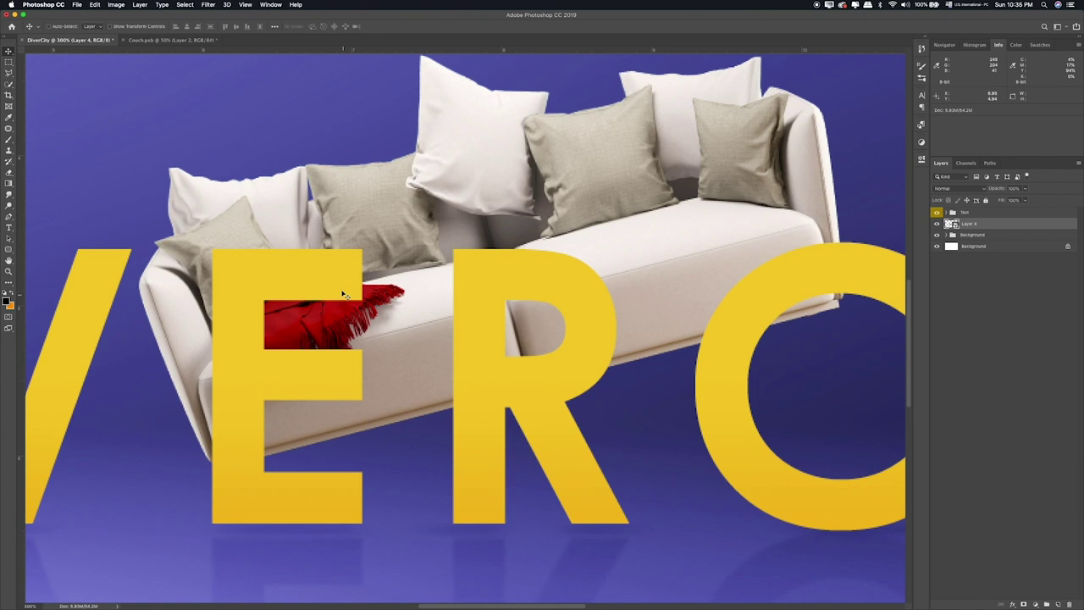
scroll(487, 256, left, 3)
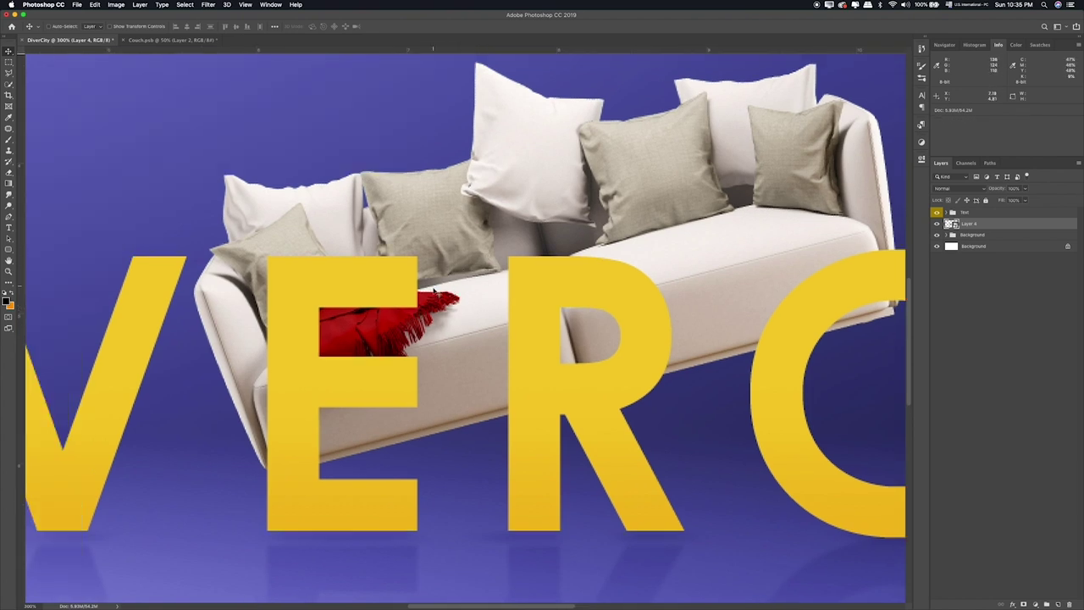
key(ctrl+g)
right_click(985, 228)
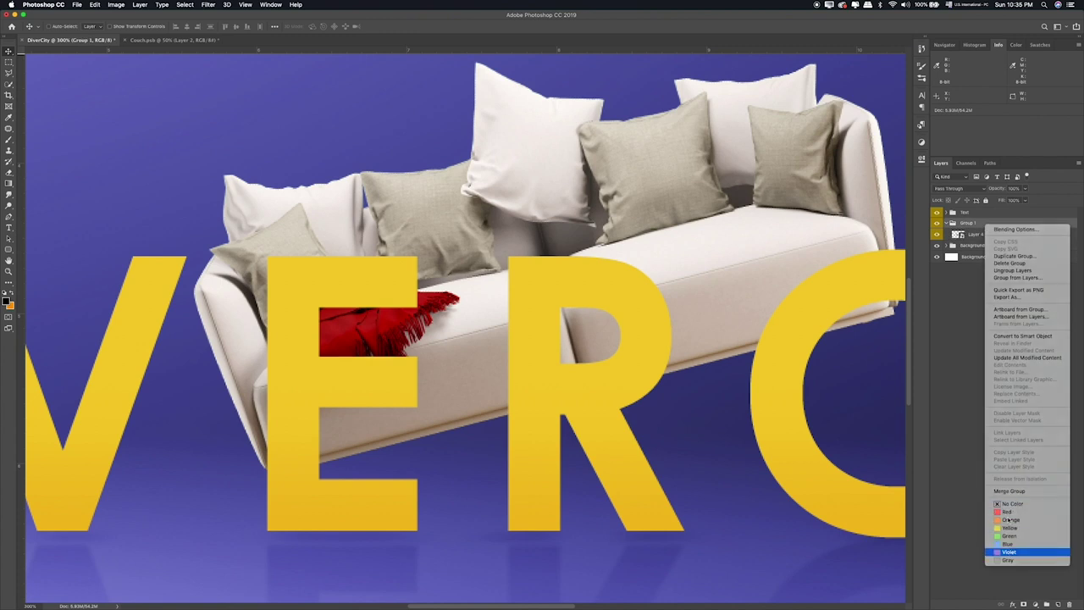
click(1009, 552)
Step: Add a layer clipped to the couch and soft-brush blue over the red blanket
click(1057, 604)
alt+click(993, 239)
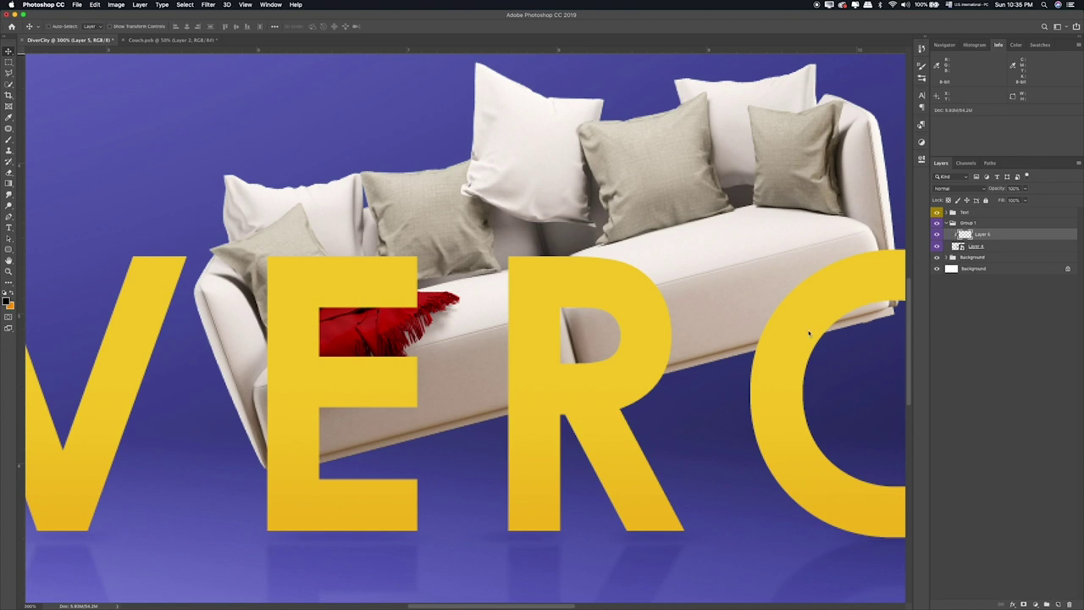
drag(397, 387, 452, 382)
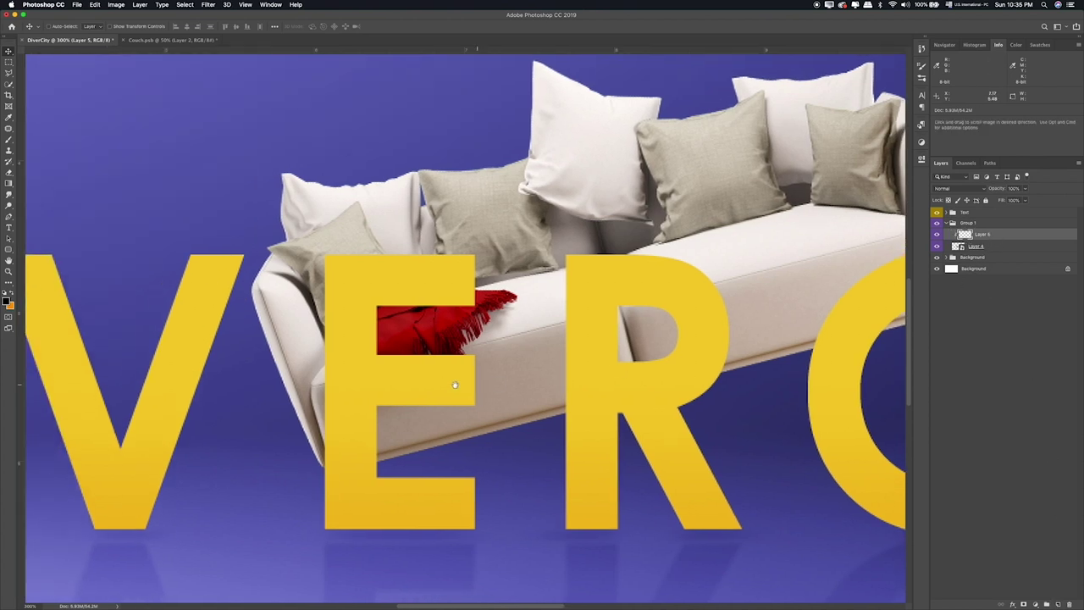
key(b)
key(alt)
right_click(9, 139)
click(51, 138)
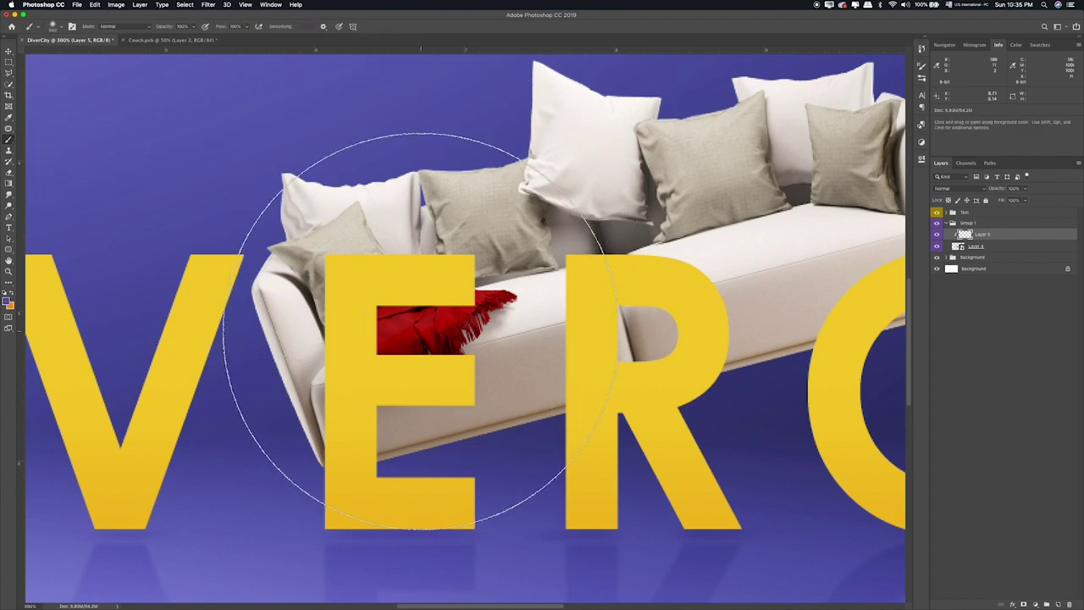
mouse_move(449, 328)
mouse_down()
mouse_move(396, 331)
mouse_move(496, 301)
mouse_up()
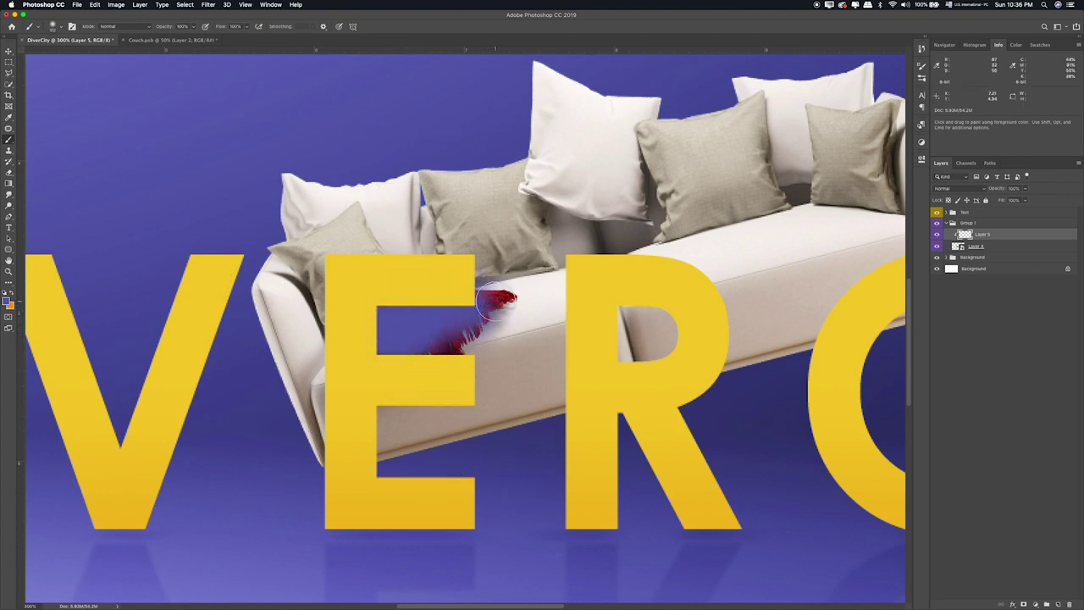
mouse_move(495, 301)
mouse_down()
mouse_move(512, 295)
mouse_move(478, 307)
mouse_move(433, 349)
mouse_move(454, 350)
mouse_up()
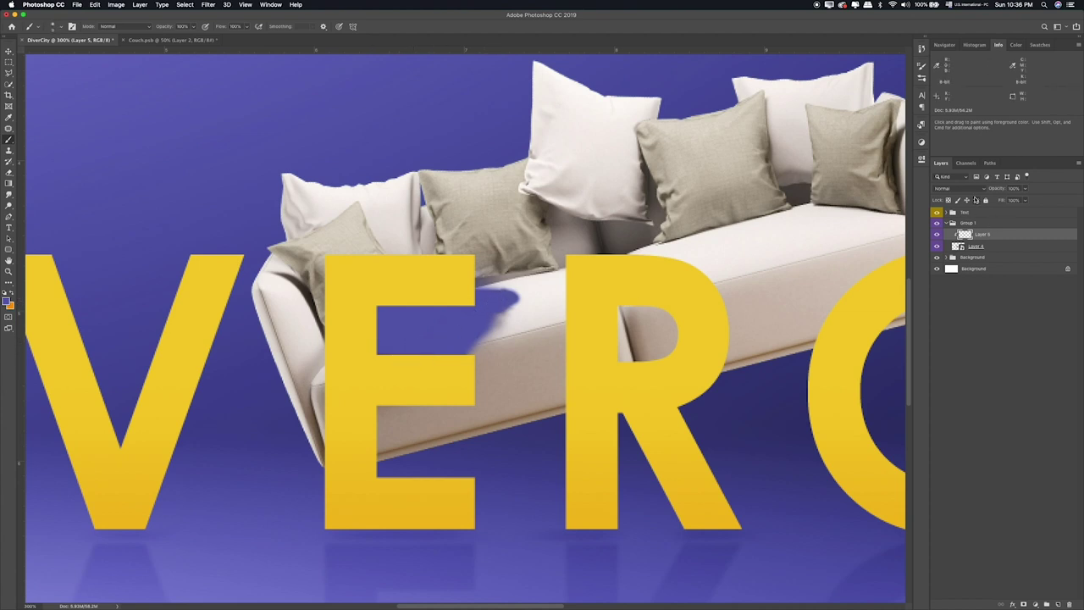
click(953, 188)
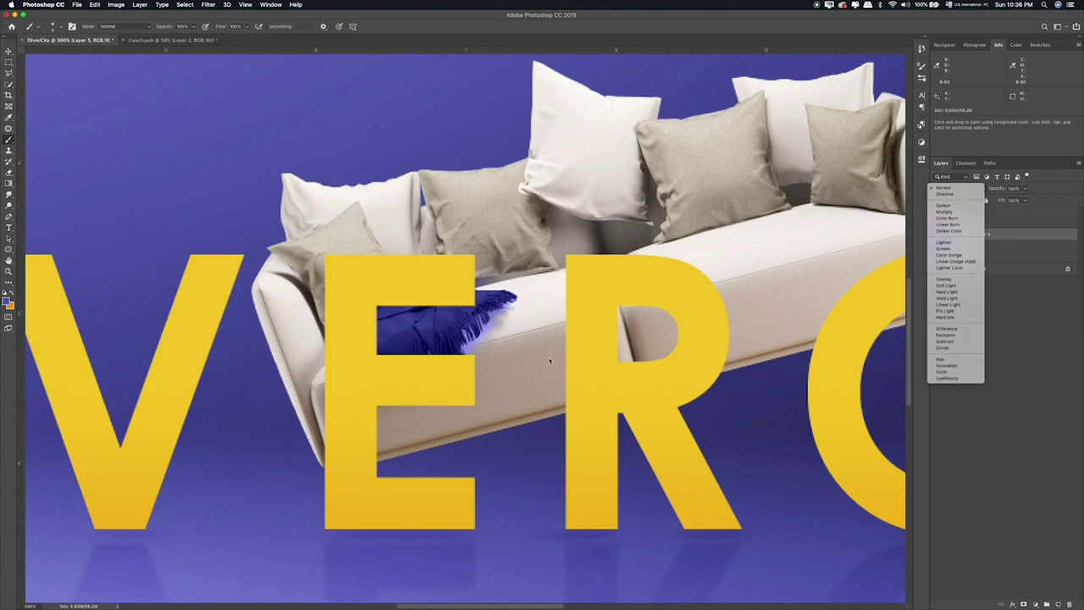
Step: Set the throw layer to Hue blend mode at 70% opacity and fit the poster on screen
click(940, 359)
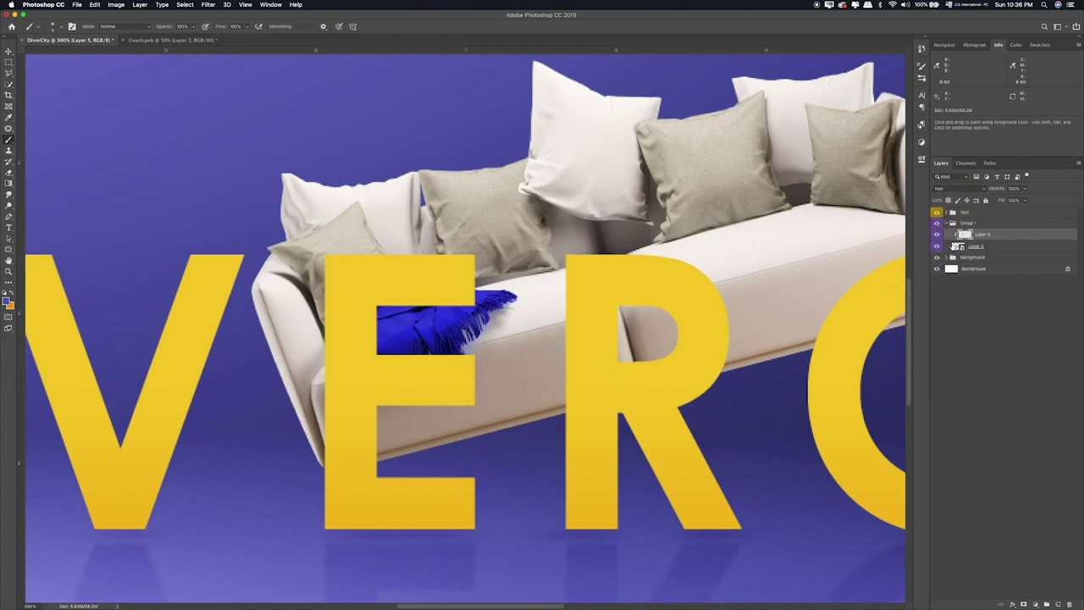
click(1023, 189)
click(10, 62)
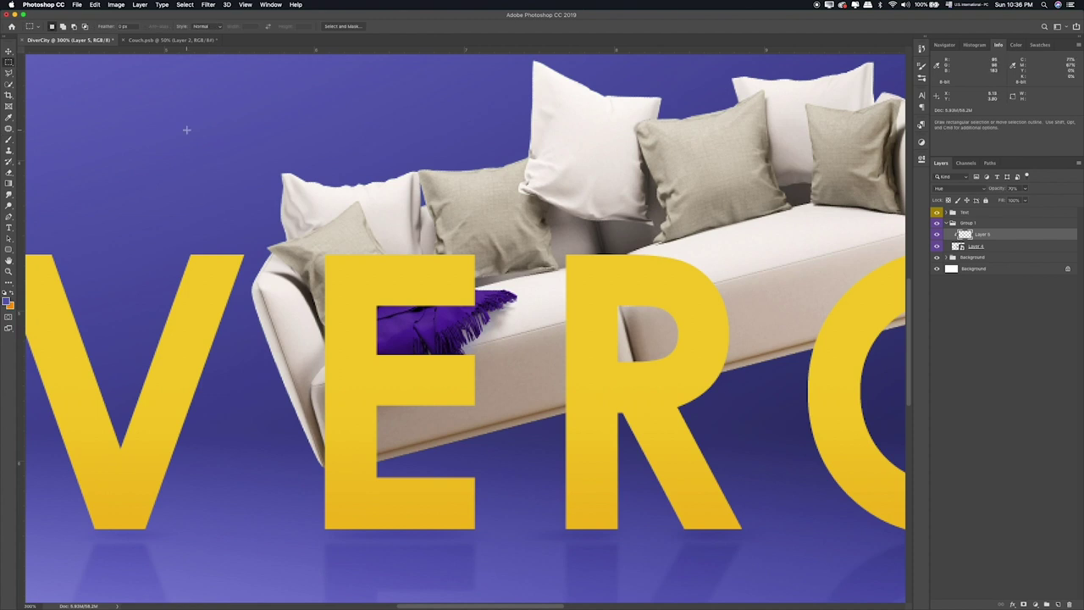
key(super+0)
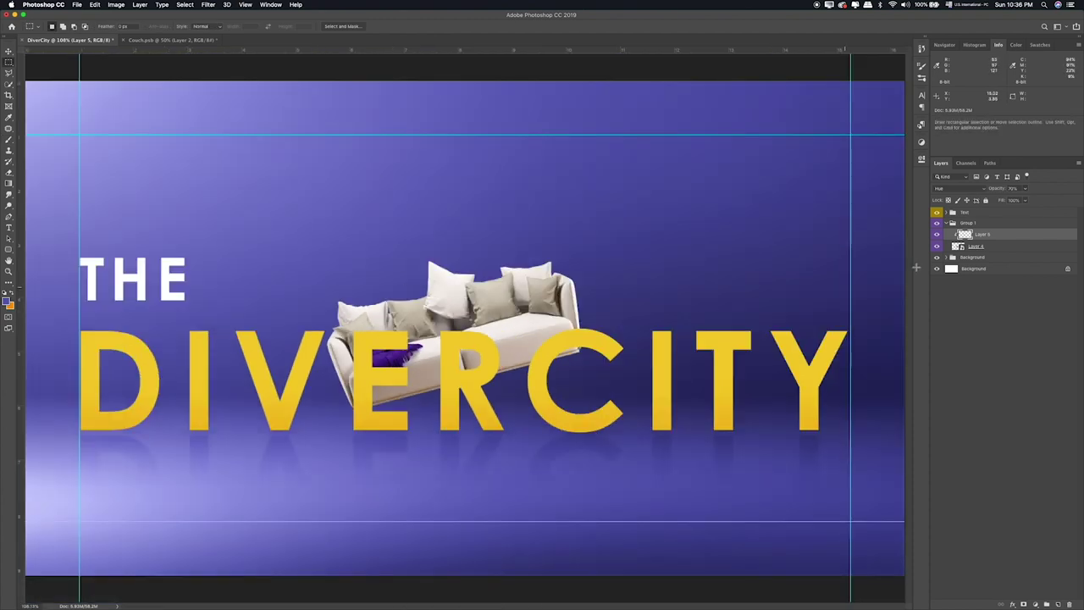
click(969, 222)
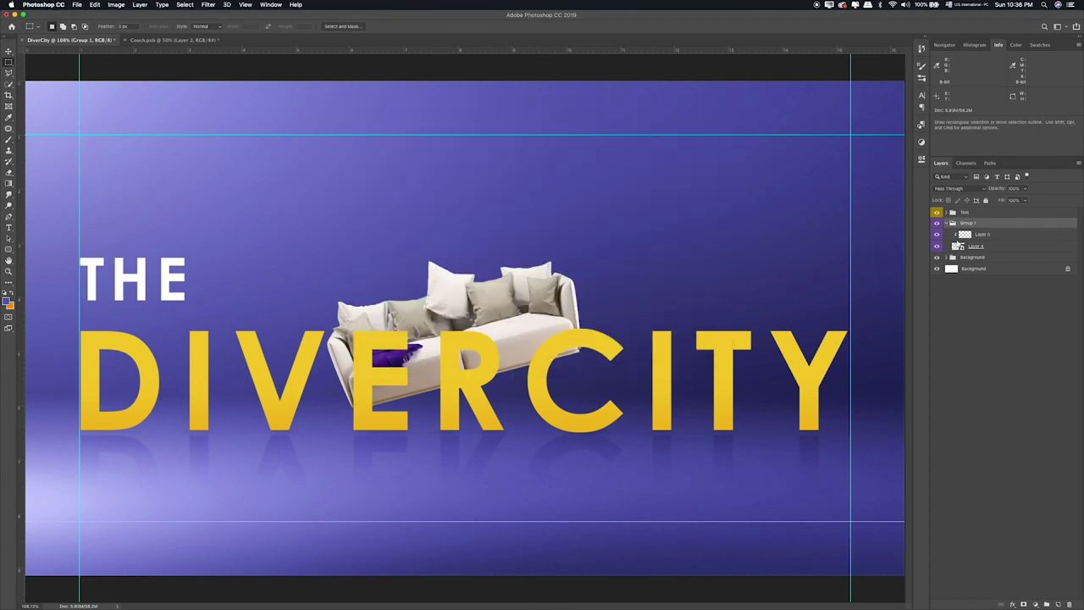
Step: Add a new layer beneath couch Layer 4 and set the paint colour to black (000000)
click(986, 247)
click(1056, 604)
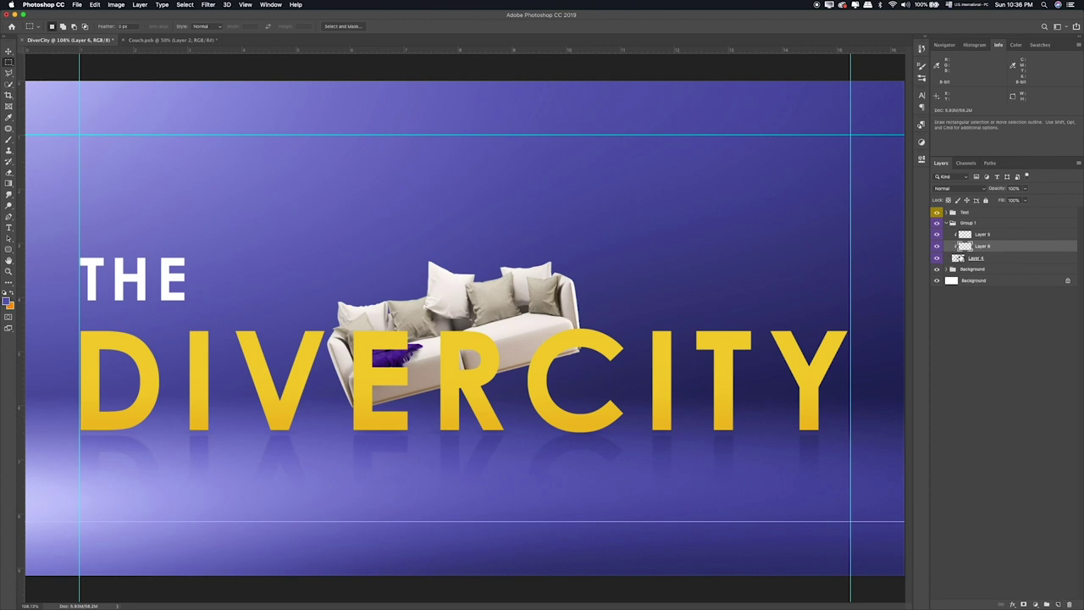
drag(964, 246, 953, 269)
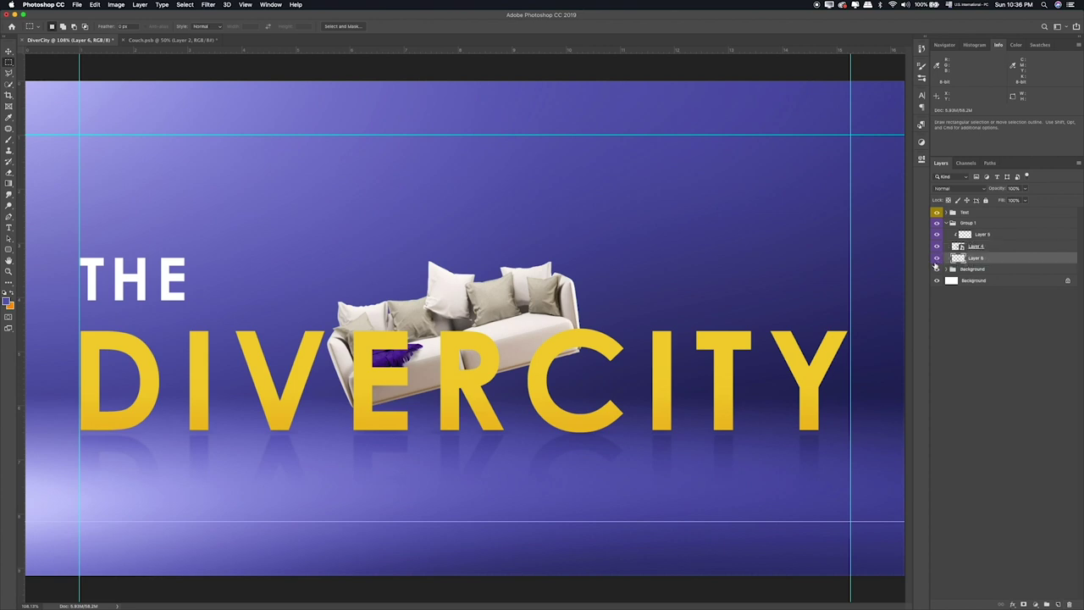
key(b)
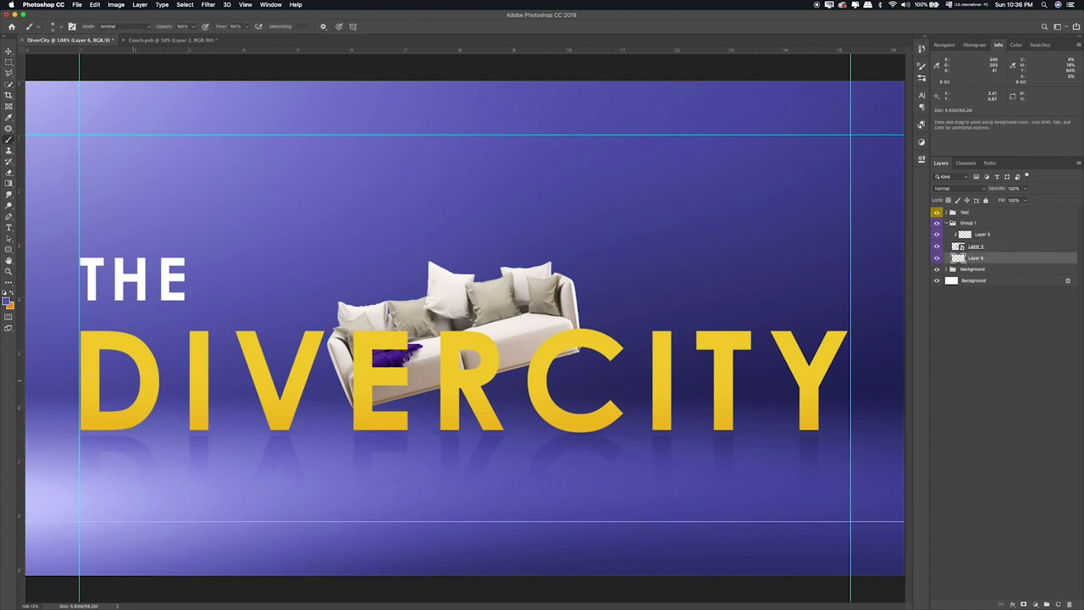
key(shift+x)
text(000000)
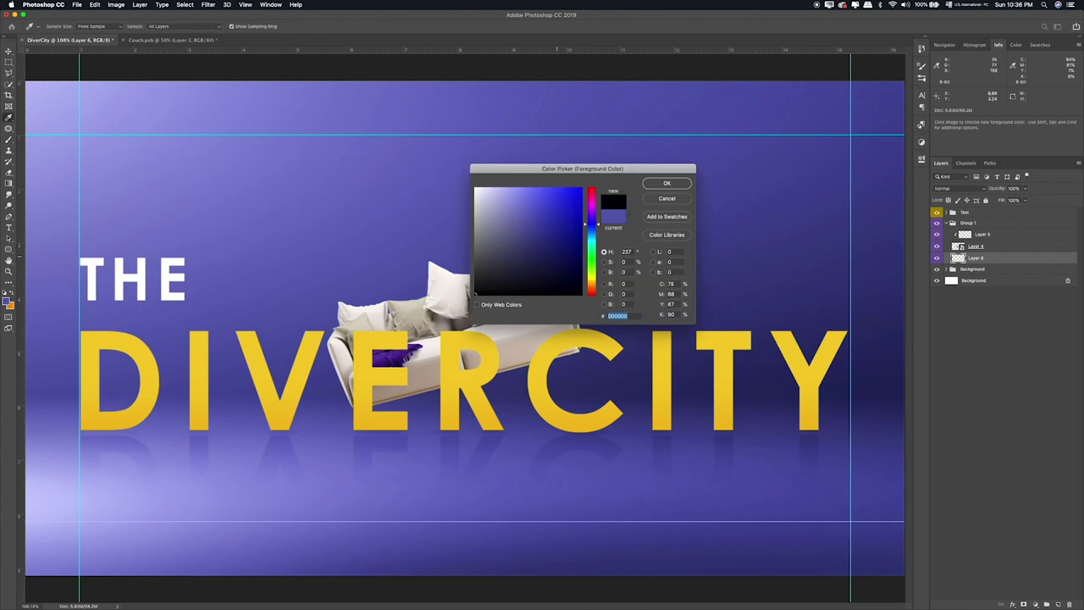
click(664, 184)
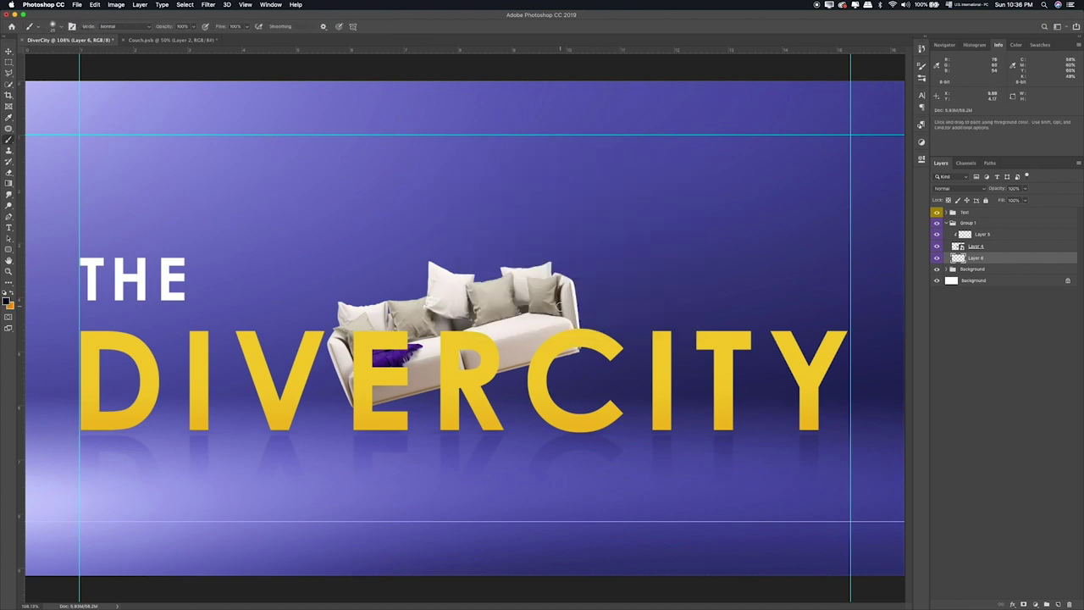
Step: Paint a large soft black spot and squash it into a flat shadow under the couch
key(bracketright)
key(bracketright)
key(bracketright)
key(bracketright)
key(bracketright)
key(bracketright)
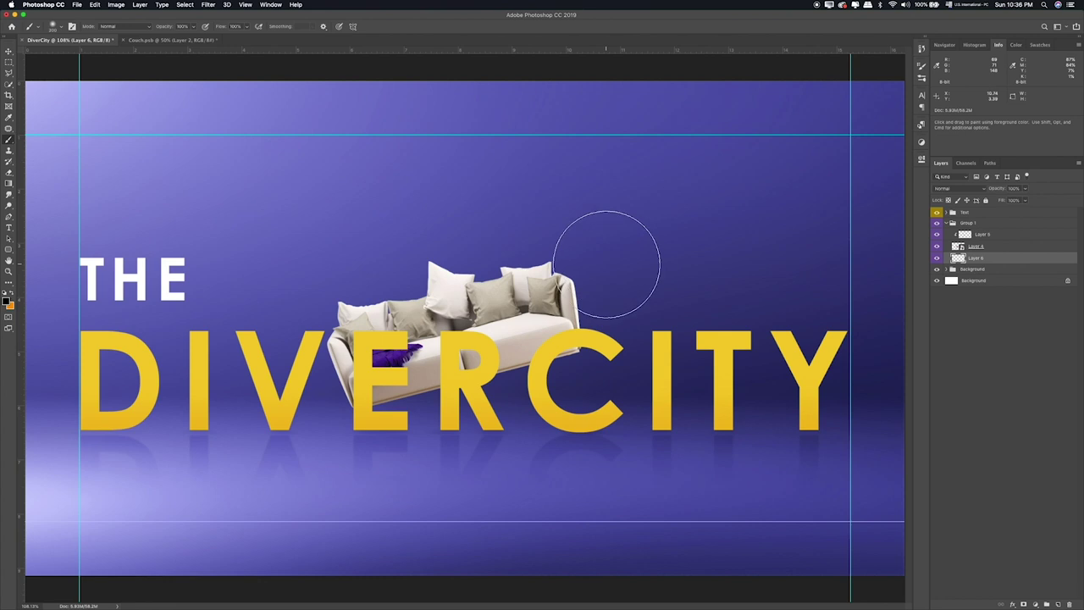
click(607, 265)
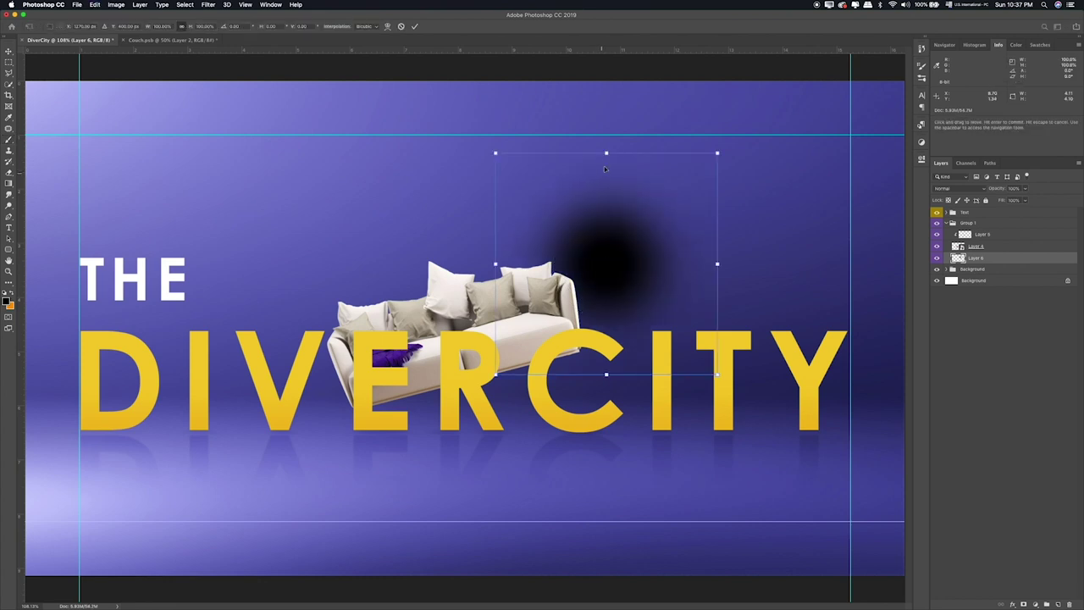
mouse_move(606, 153)
mouse_down()
mouse_move(606, 362)
mouse_move(428, 418)
mouse_up()
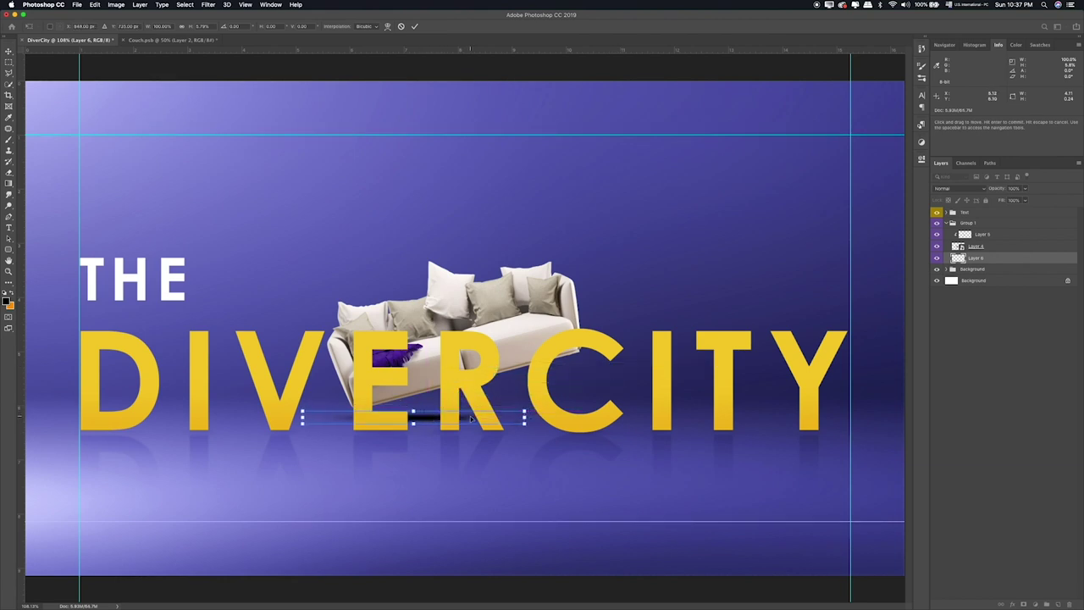
key(Return)
key(b)
scroll(457, 419, up, 5)
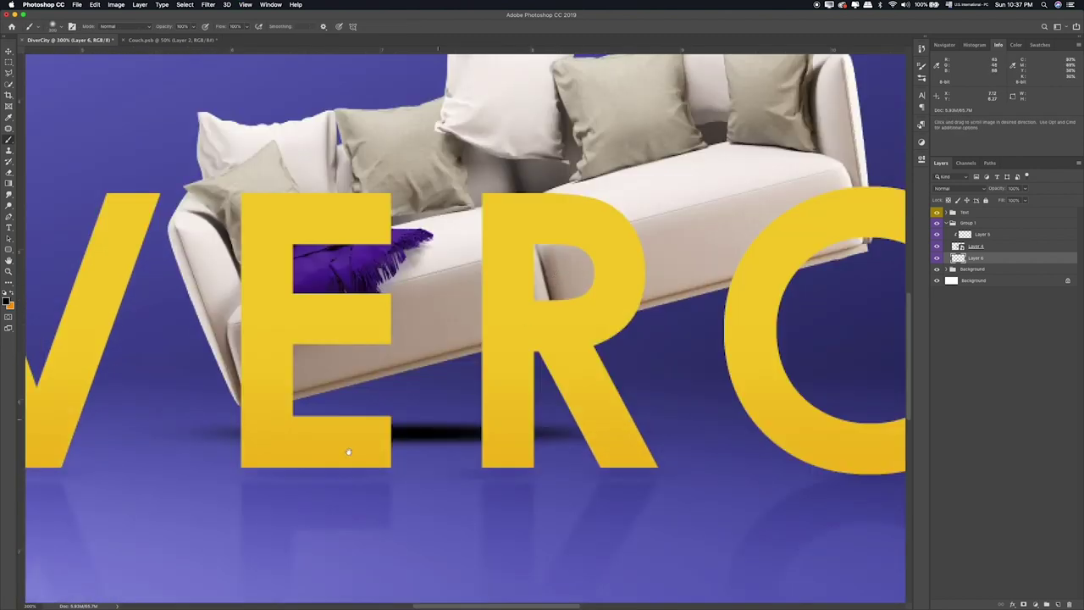
Step: Cycle the couch shadow's blend mode through to Soft Light
key(v)
key(shift+plus)
key(shift+plus)
key(shift+plus)
key(shift+plus)
key(shift+plus)
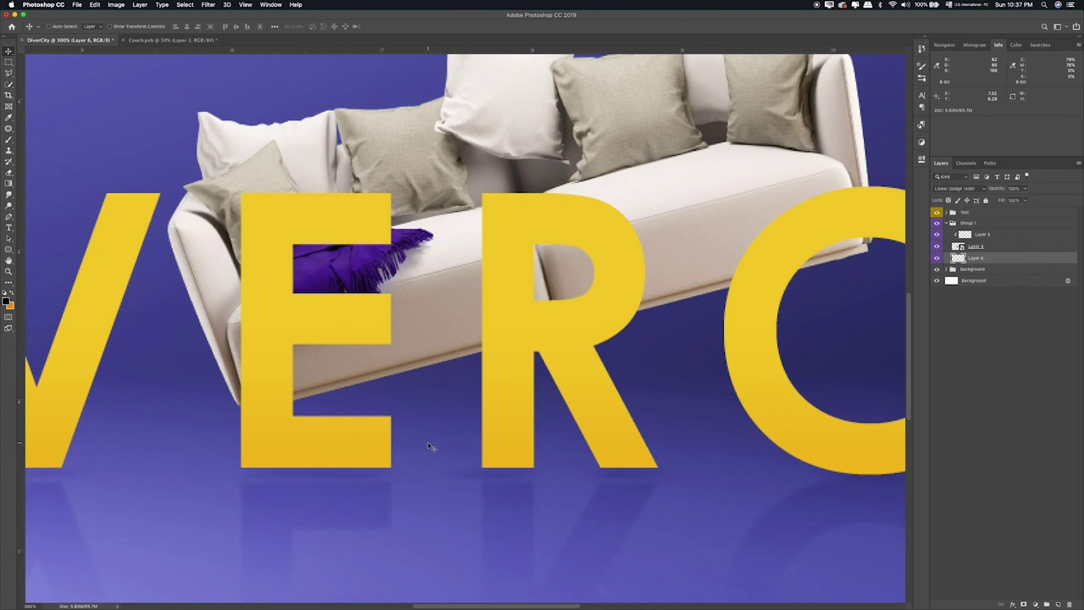
key(shift+plus)
key(shift+plus)
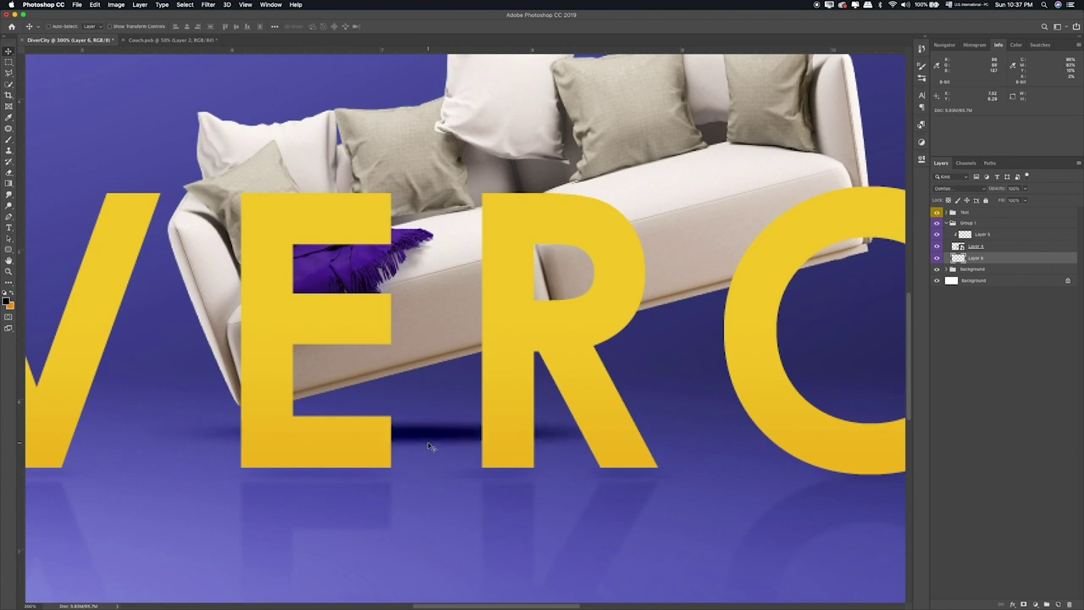
key(shift+plus)
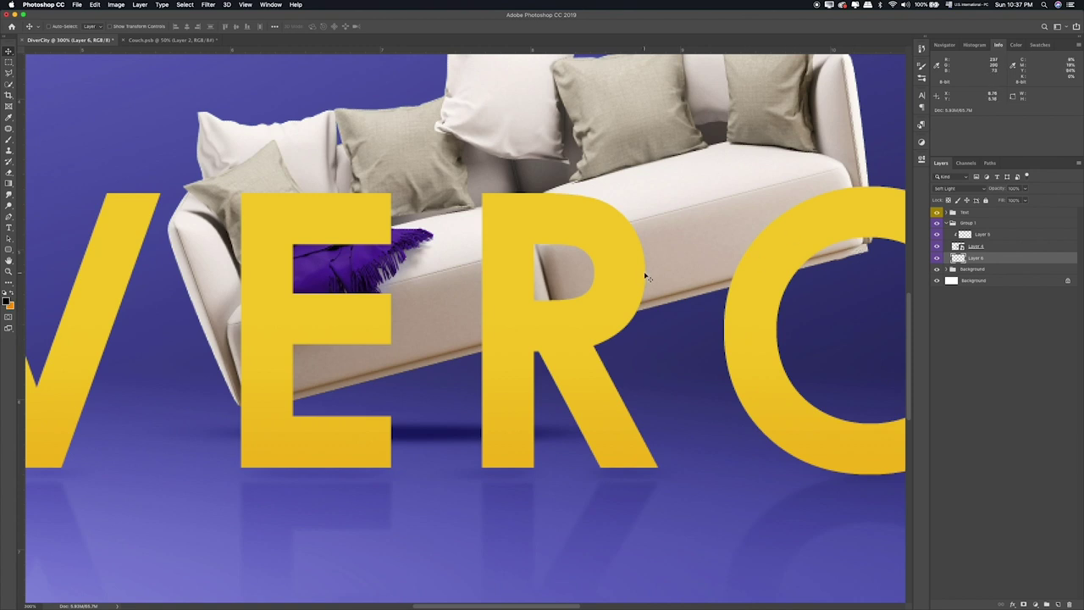
Step: Fade the shadow edges with a 30% eraser and lower the layer opacity to 64%
key(e)
key(bracketleft)
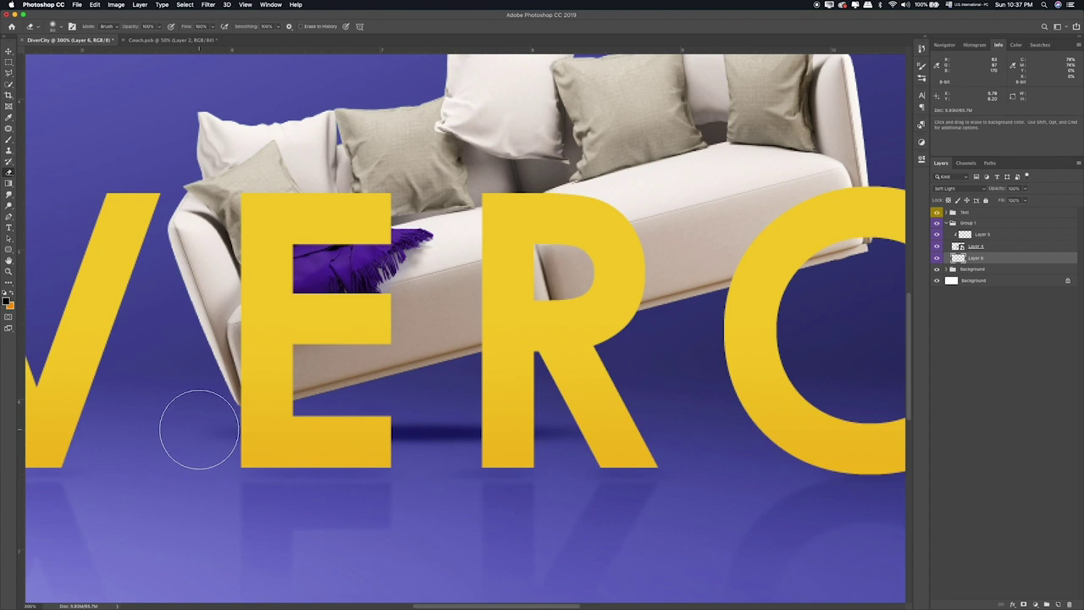
key(3)
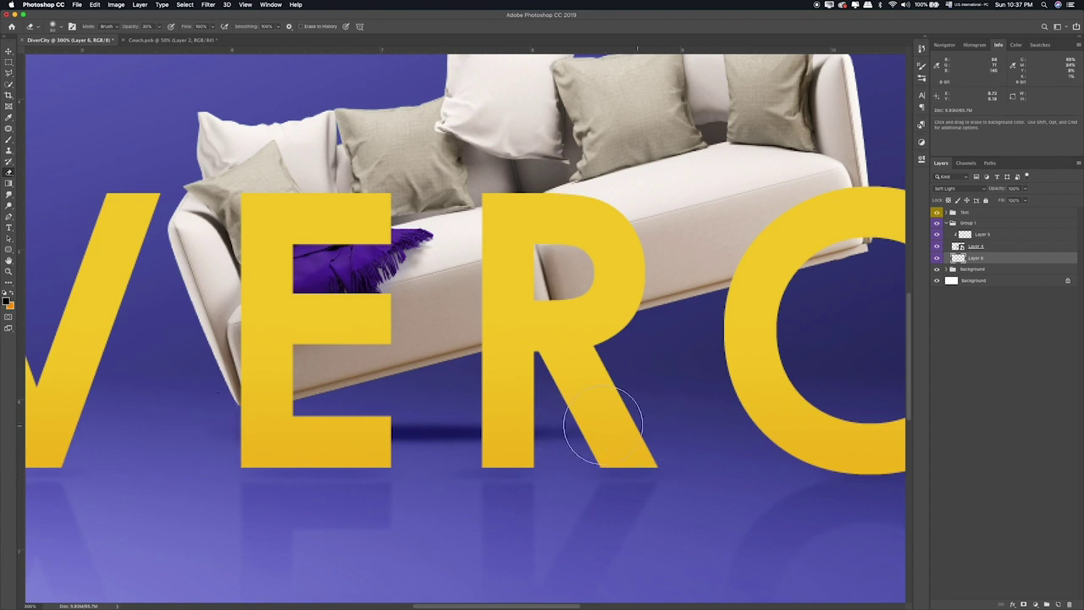
key(bracketright)
key(bracketright)
key(bracketright)
key(bracketright)
key(bracketright)
key(bracketright)
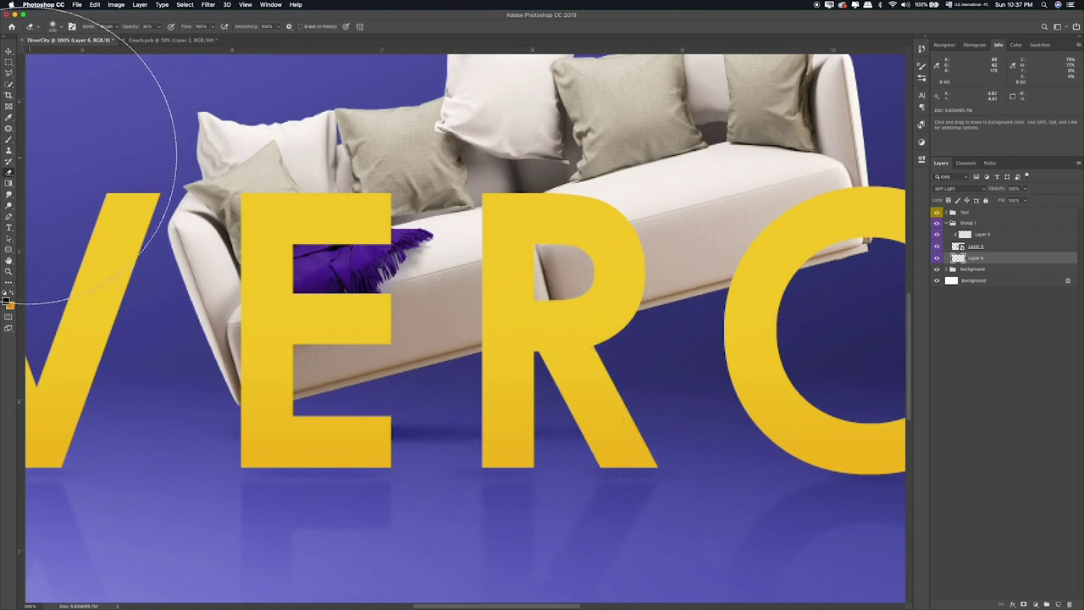
click(9, 61)
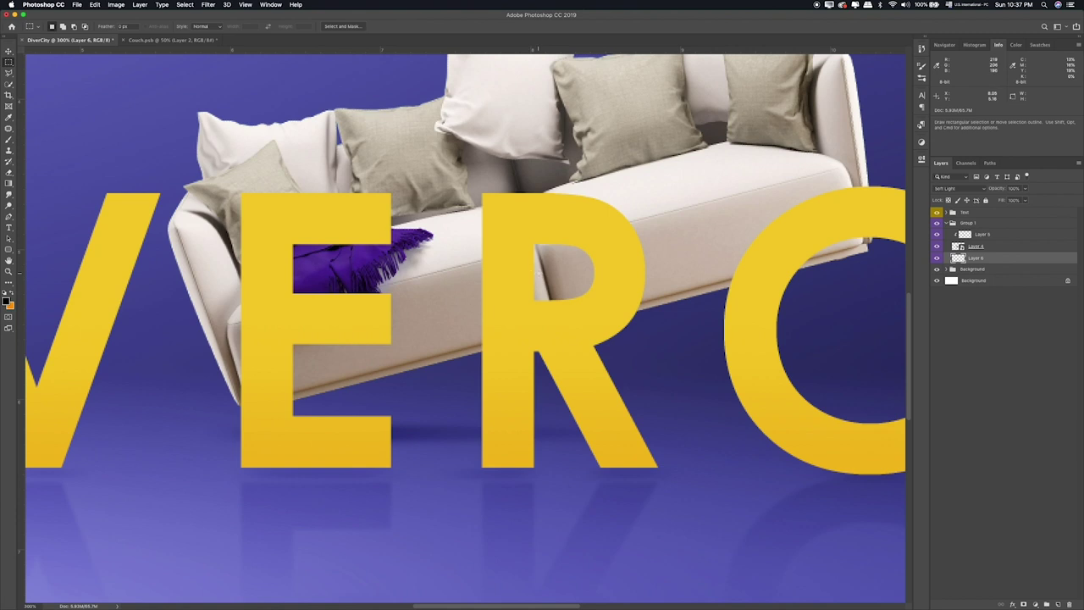
key(super+0)
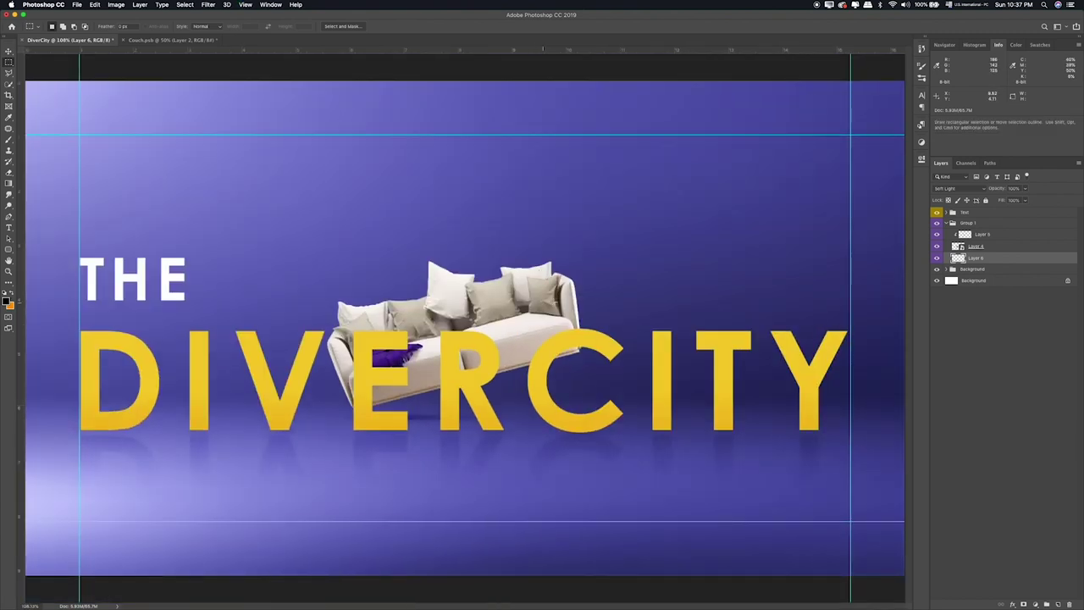
click(1024, 188)
Step: Collapse the couch group, then preview Door.psb in the Items folder and open it in Photoshop
key(super+Tab)
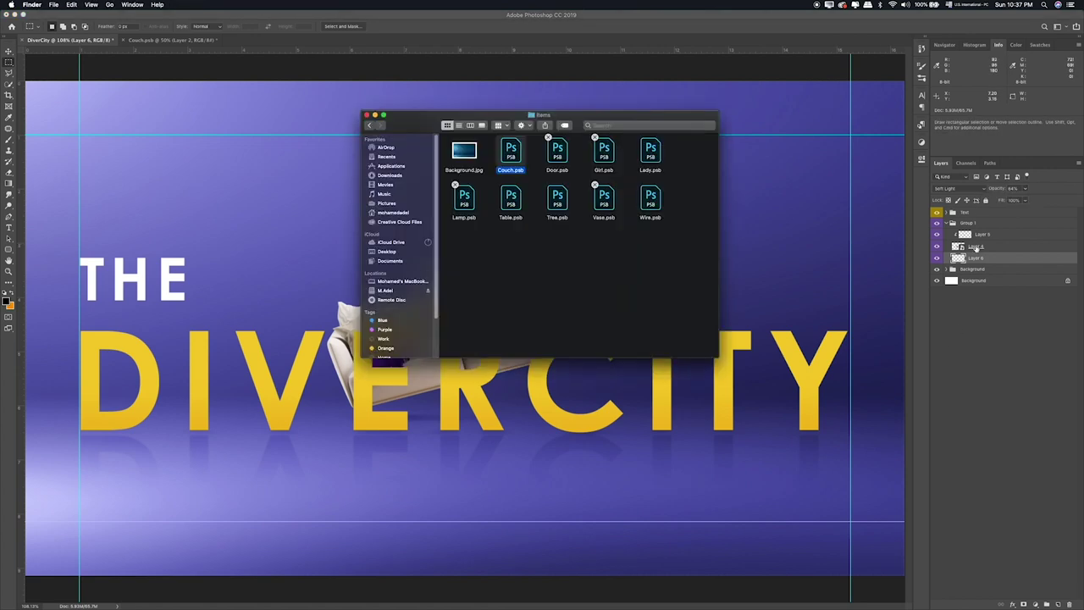
click(959, 223)
click(948, 223)
key(super+Tab)
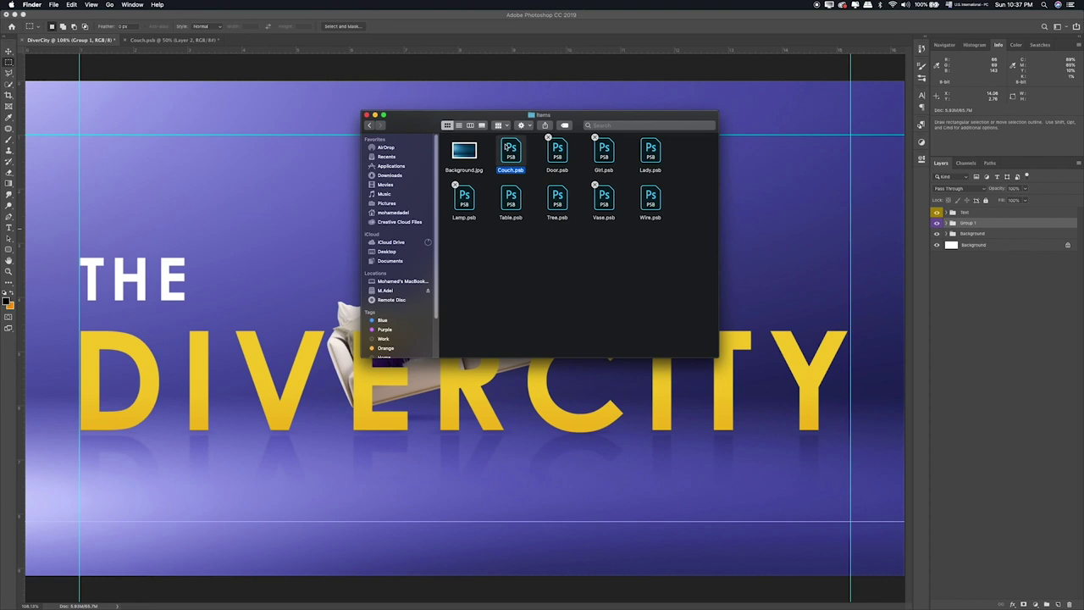
key(Right)
key(space)
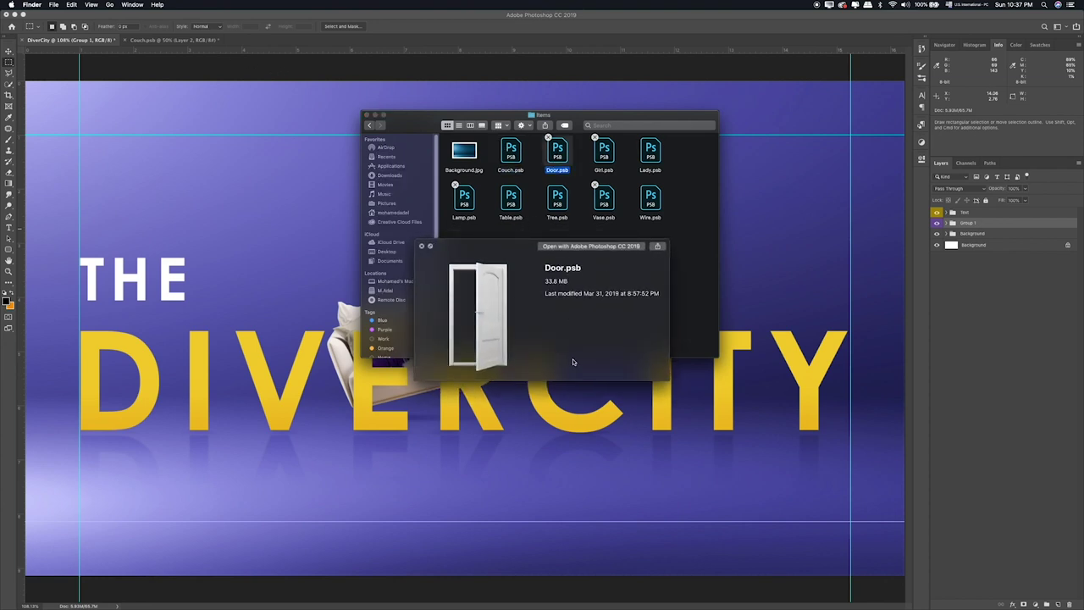
key(space)
double_click(563, 160)
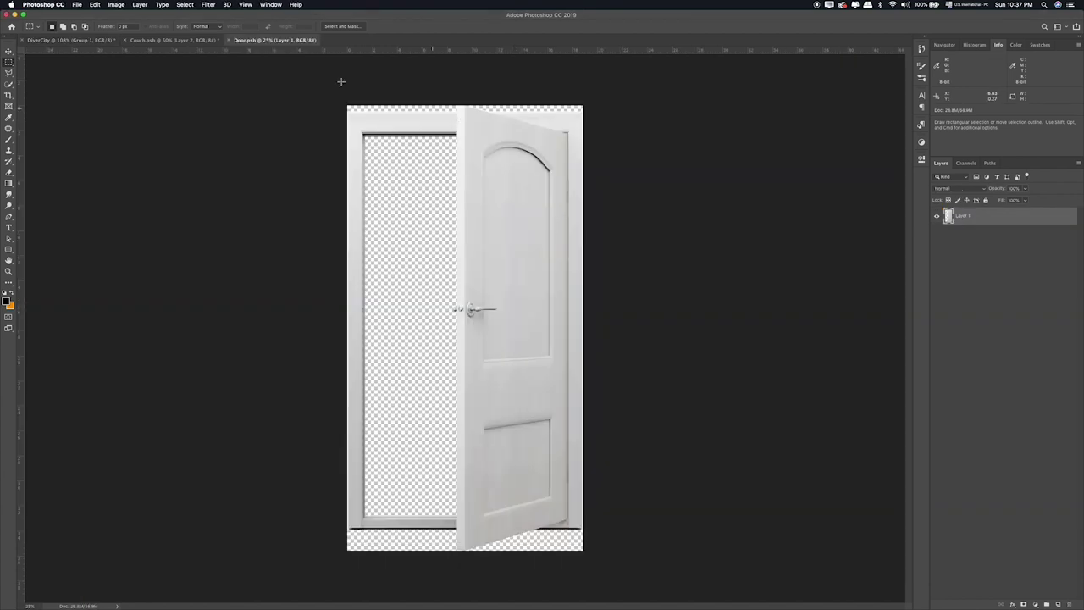
Step: Close Couch.psb without saving, convert the door to a smart object and drag it into the poster
click(173, 40)
key(super+w)
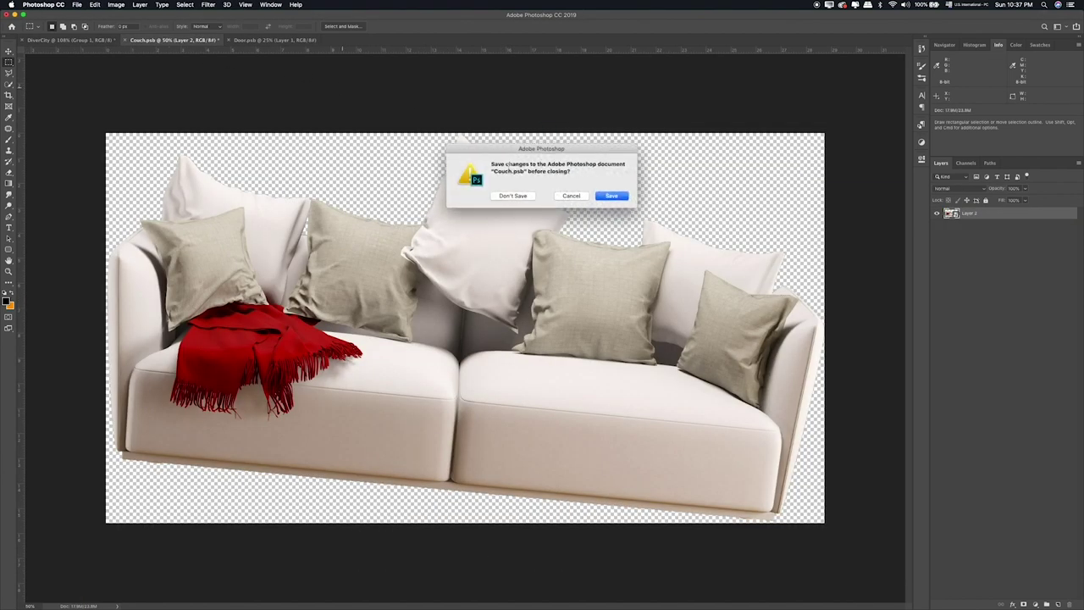
click(509, 196)
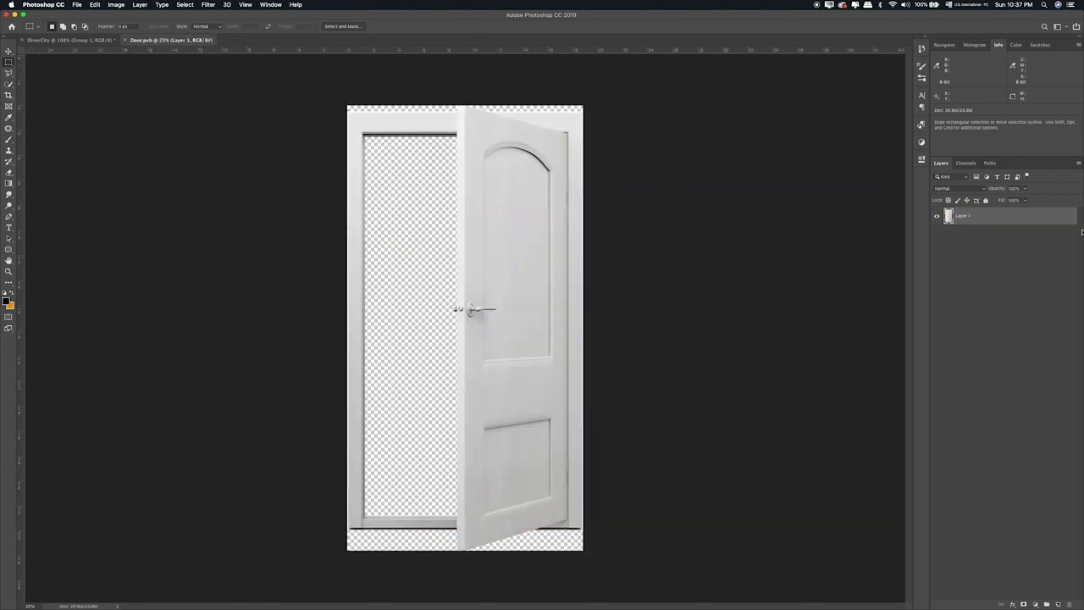
right_click(1046, 222)
click(974, 331)
key(v)
mouse_move(500, 286)
mouse_down()
mouse_move(93, 44)
mouse_move(932, 243)
mouse_up()
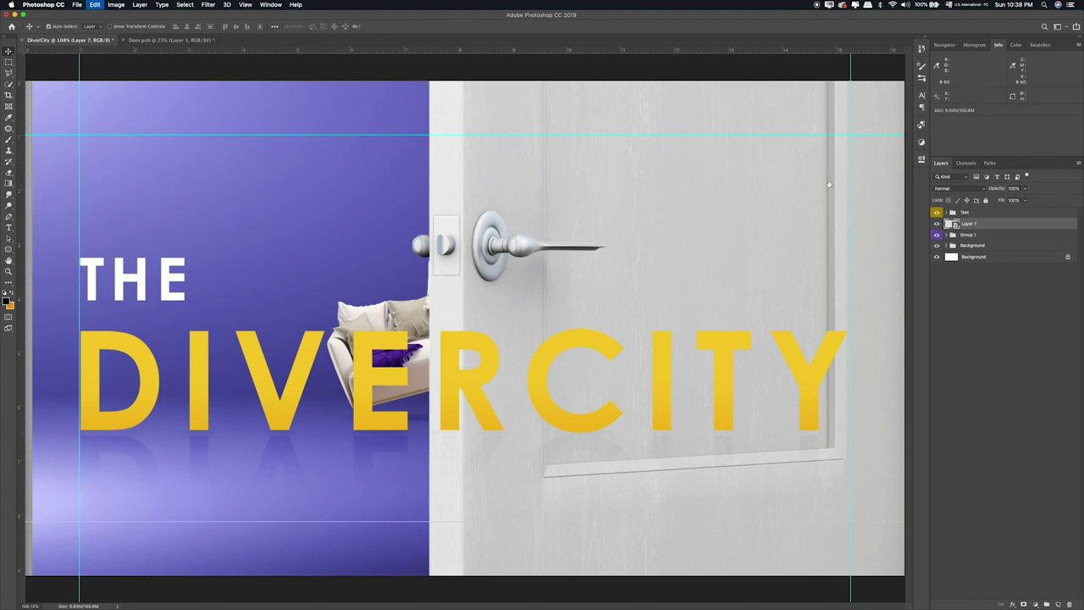
Step: Scale the door down to fit the poster and fit the canvas on screen
key(ctrl+t)
key(ctrl+minus)
key(ctrl+minus)
key(ctrl+minus)
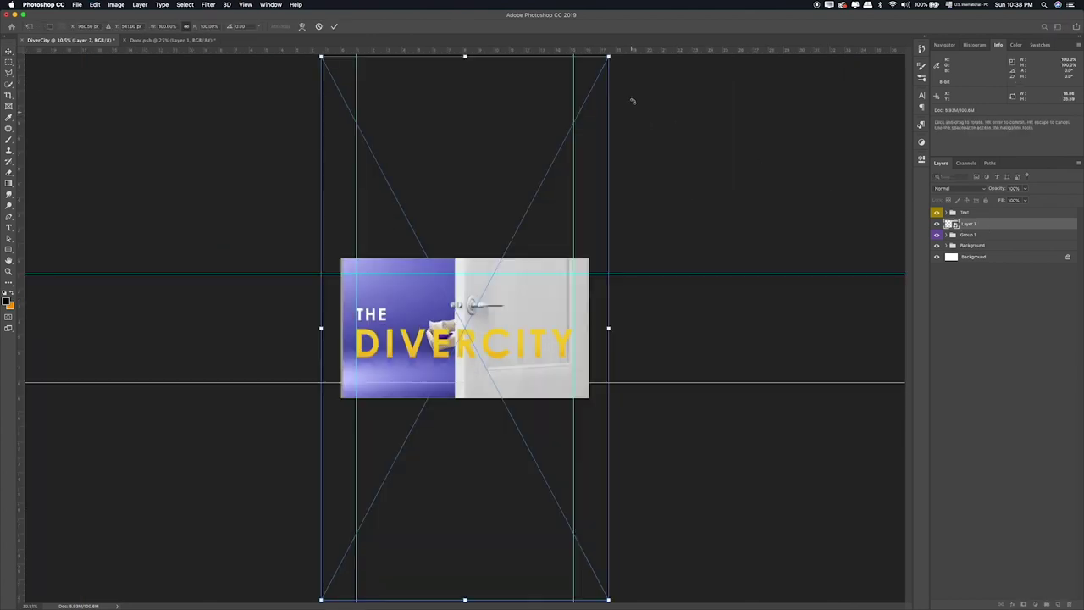
mouse_move(608, 55)
mouse_down()
mouse_move(383, 542)
mouse_move(522, 288)
mouse_move(524, 298)
mouse_up()
key(Return)
key(ctrl+0)
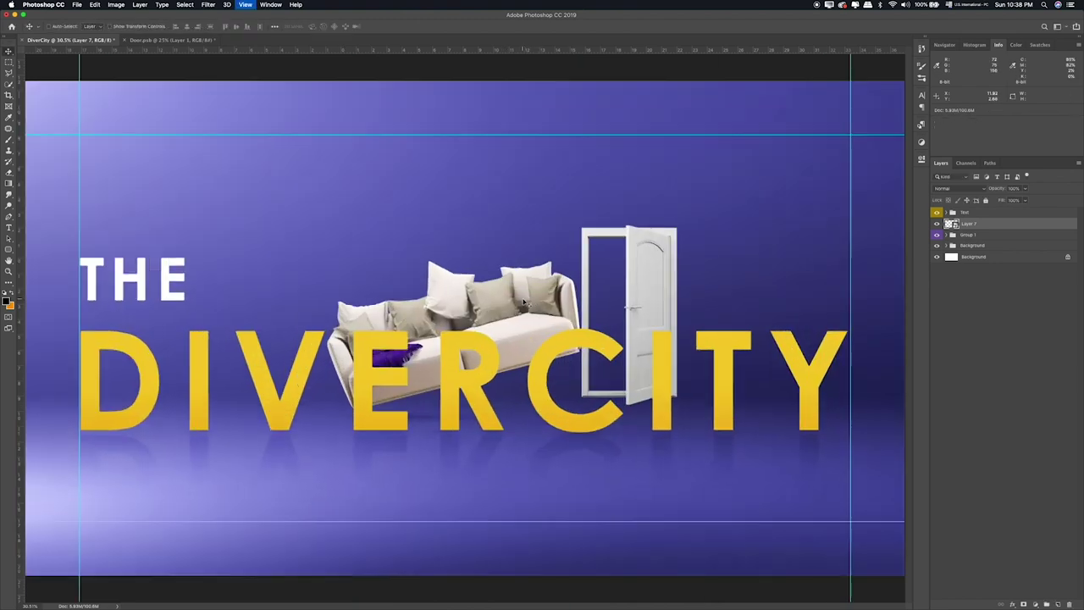
Step: Position the door between the C and I, trying and undoing a small sofa-group move
drag(628, 303, 660, 321)
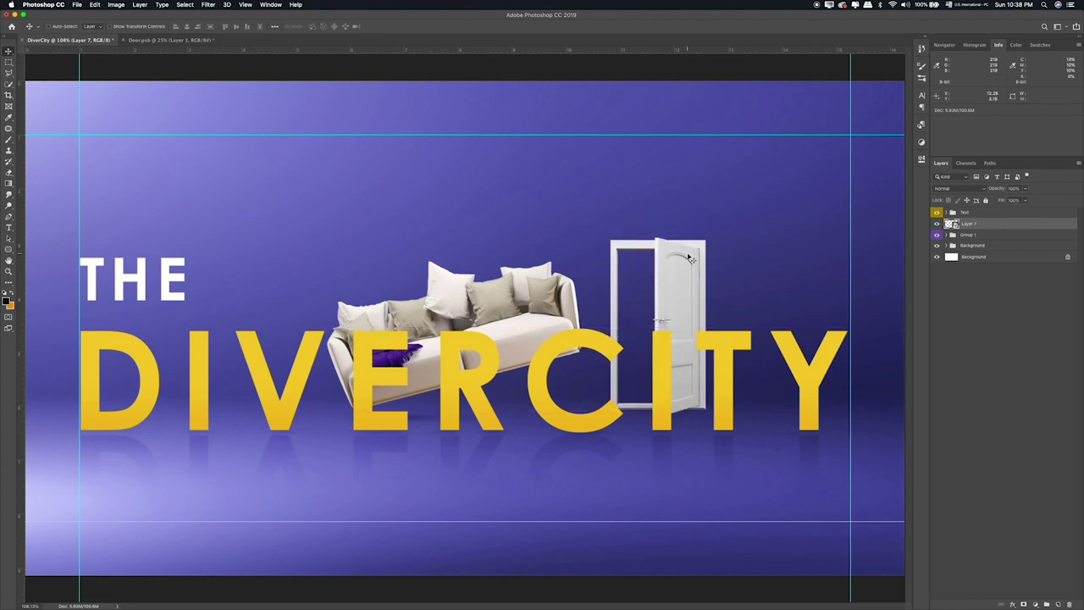
drag(688, 258, 678, 256)
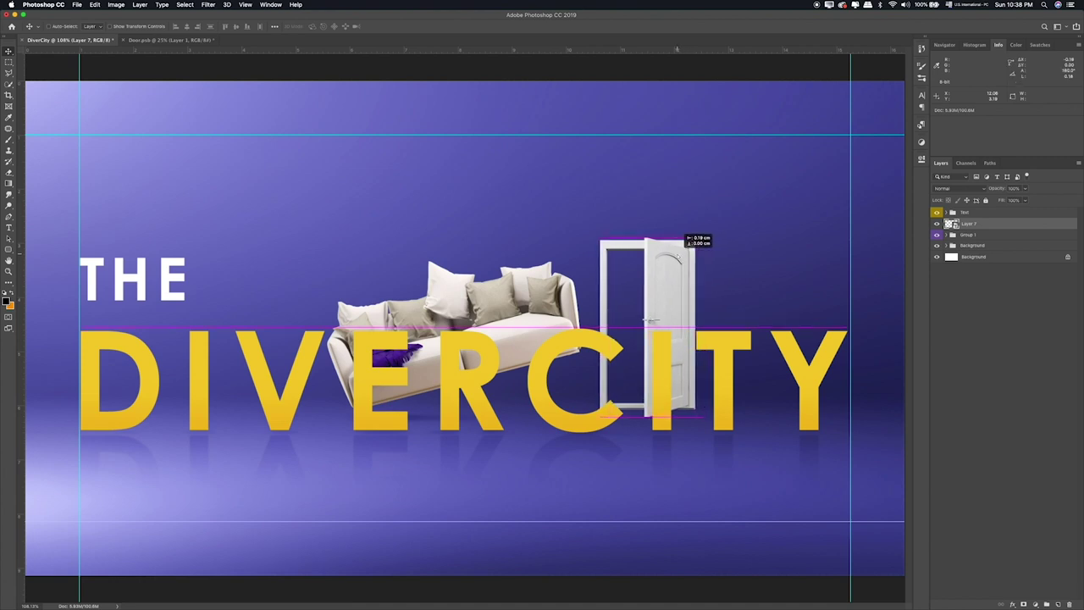
drag(648, 320, 647, 320)
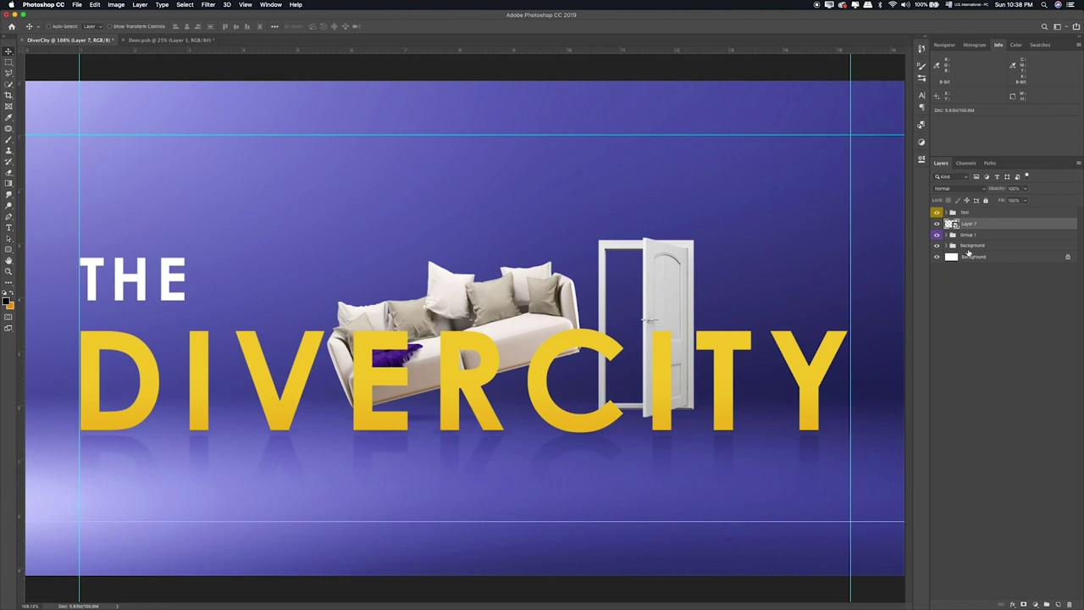
click(966, 237)
drag(618, 281, 613, 281)
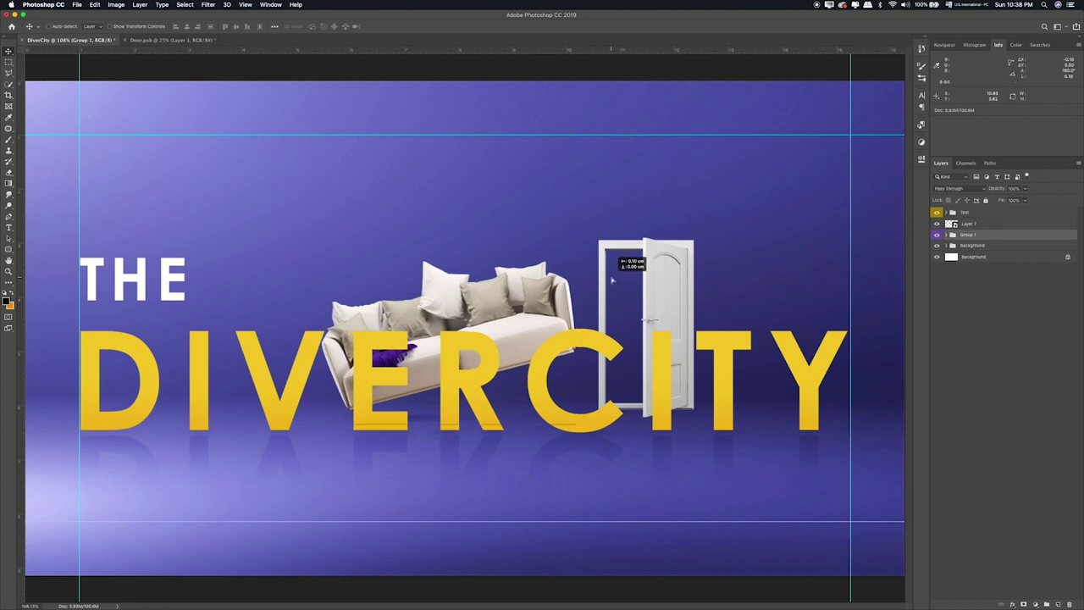
key(ctrl+z)
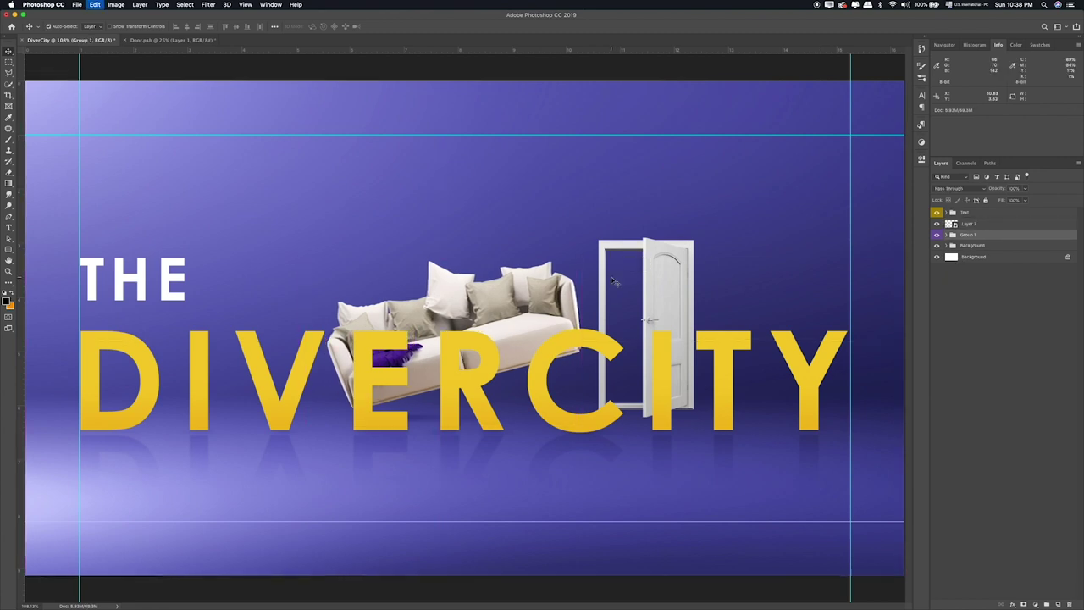
click(996, 226)
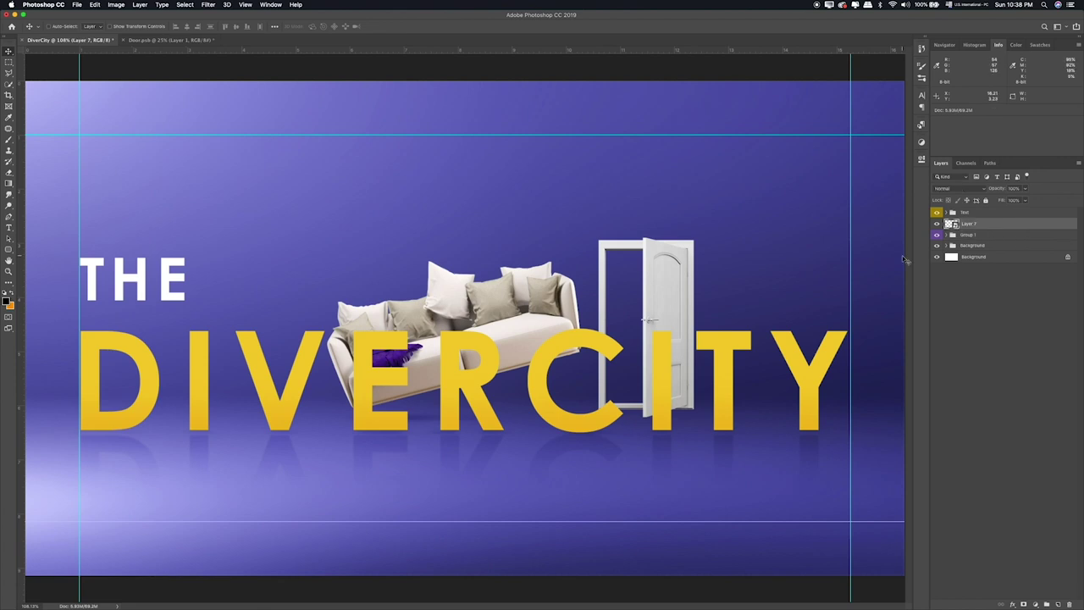
Step: Group the door layer into a red-labelled group named Door
key(ctrl+g)
right_click(1034, 222)
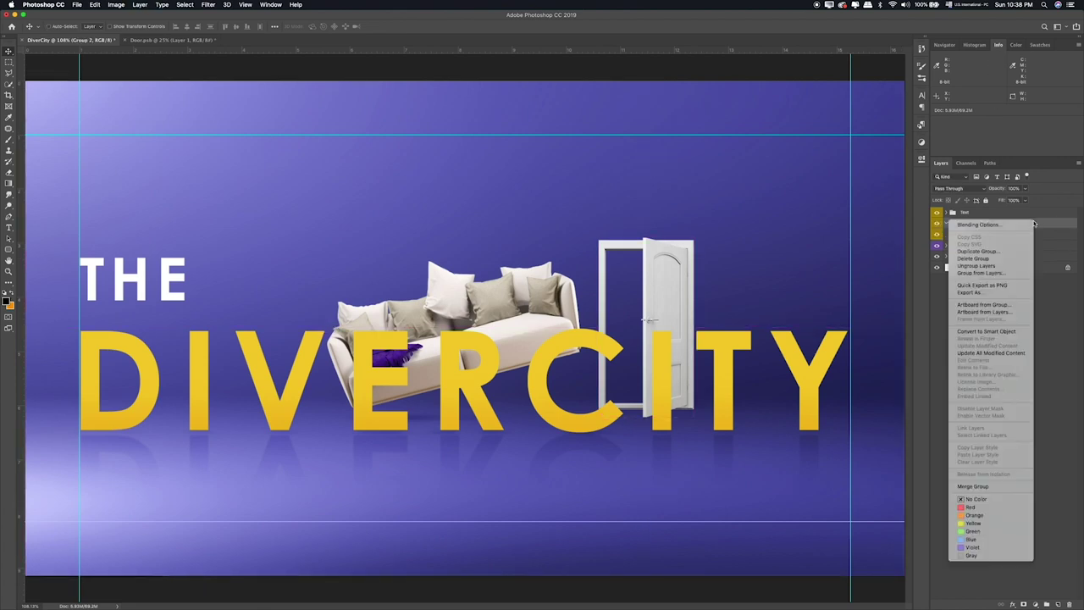
click(995, 507)
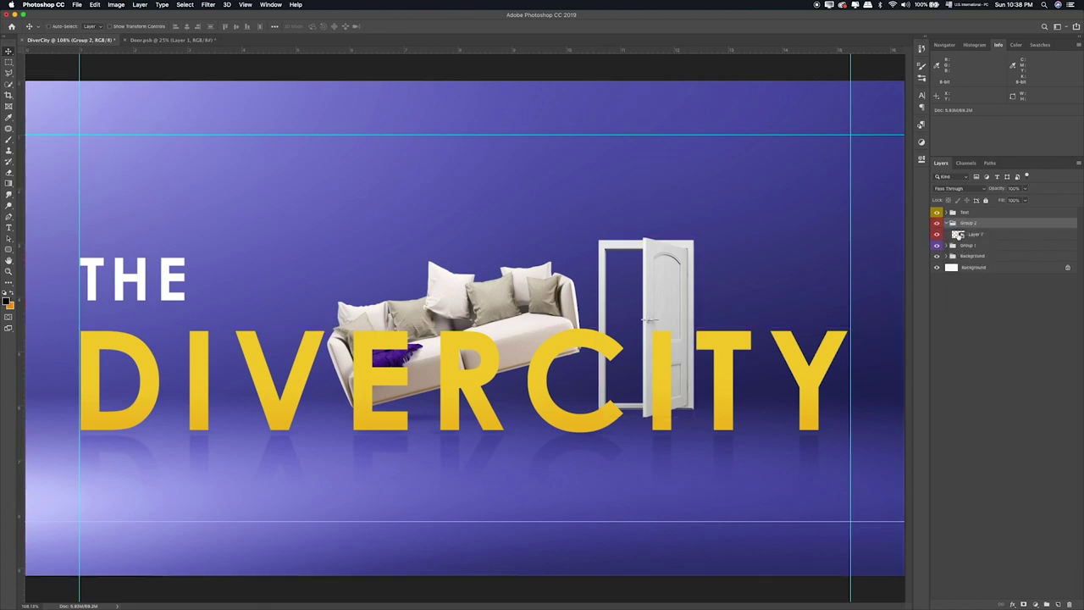
double_click(970, 223)
text(Door)
Step: Add a new layer clipped to the door and brush black over the door's lower part
click(990, 235)
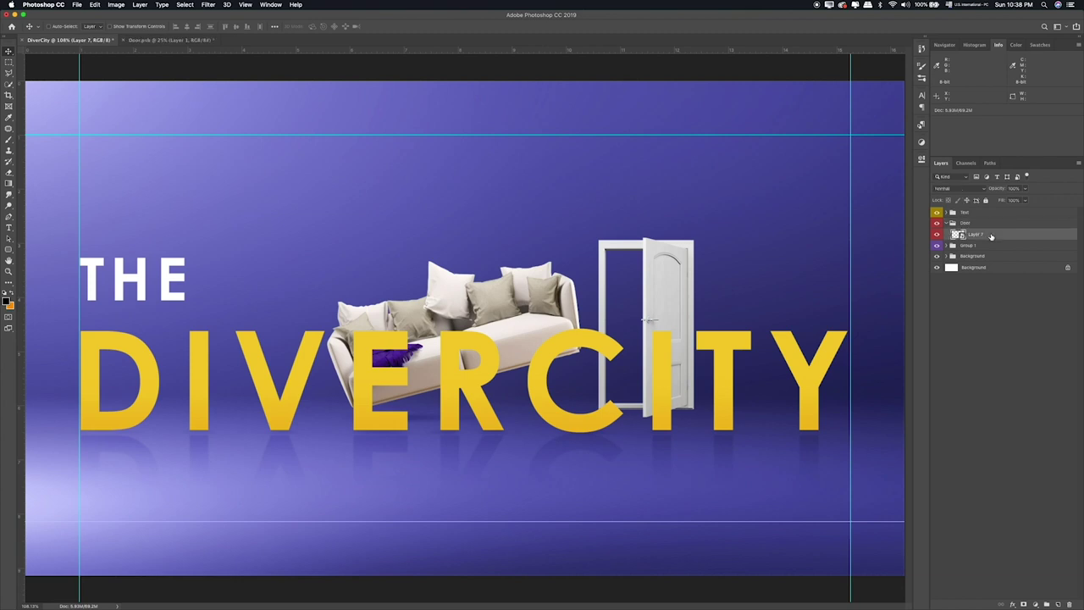
click(1058, 603)
alt+click(981, 239)
key(b)
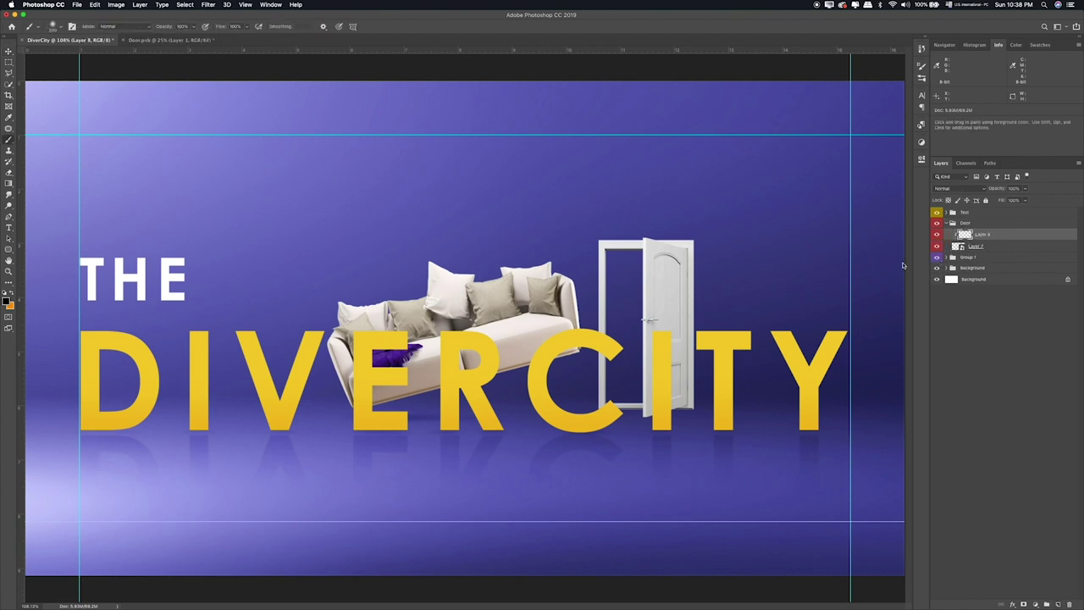
key(ctrl+plus)
key(ctrl+plus)
scroll(403, 286, right, 10)
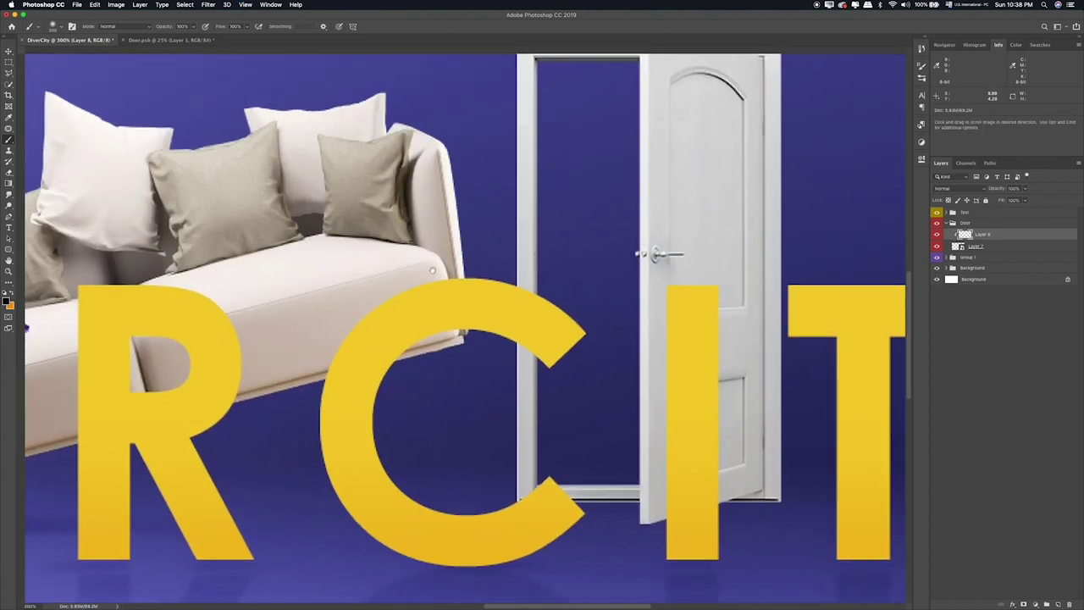
scroll(404, 285, right, 3)
key(ctrl+minus)
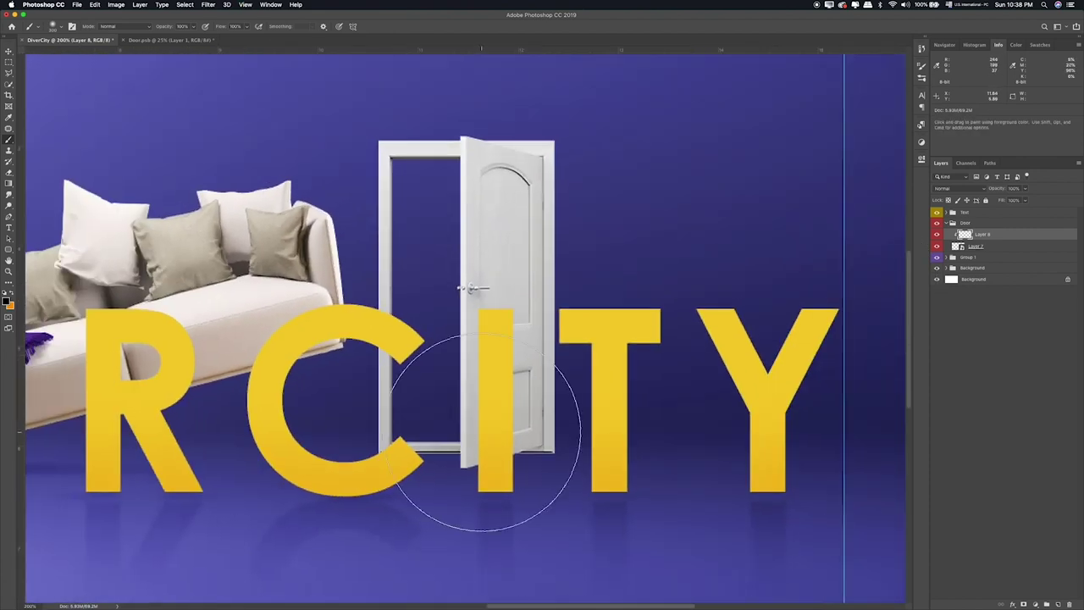
drag(568, 500, 398, 499)
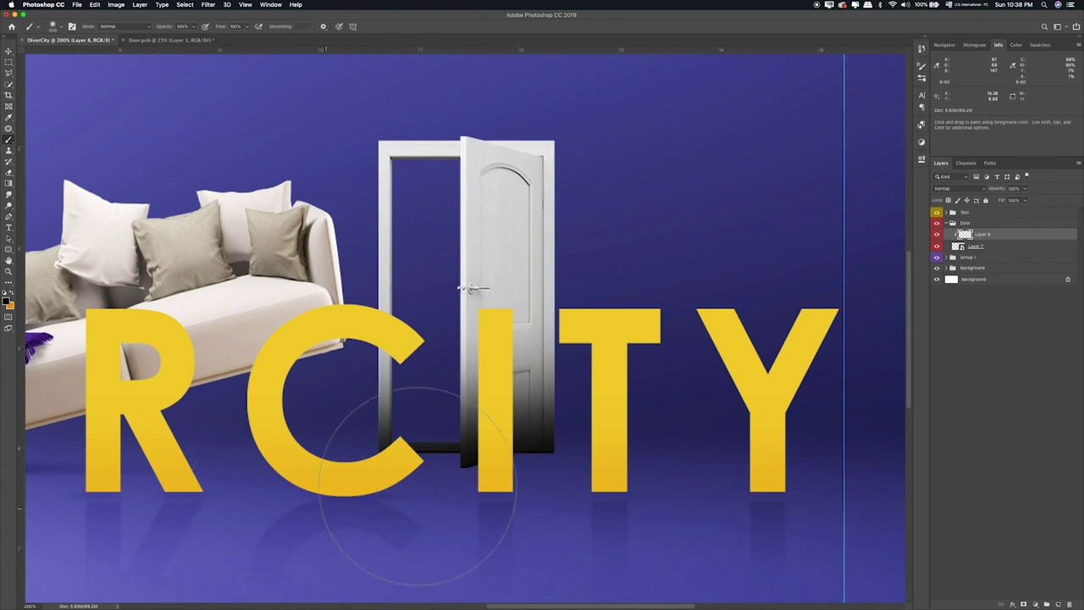
Step: Set the shading layer to Overlay at about 54% and duplicate door Layer 7
click(952, 188)
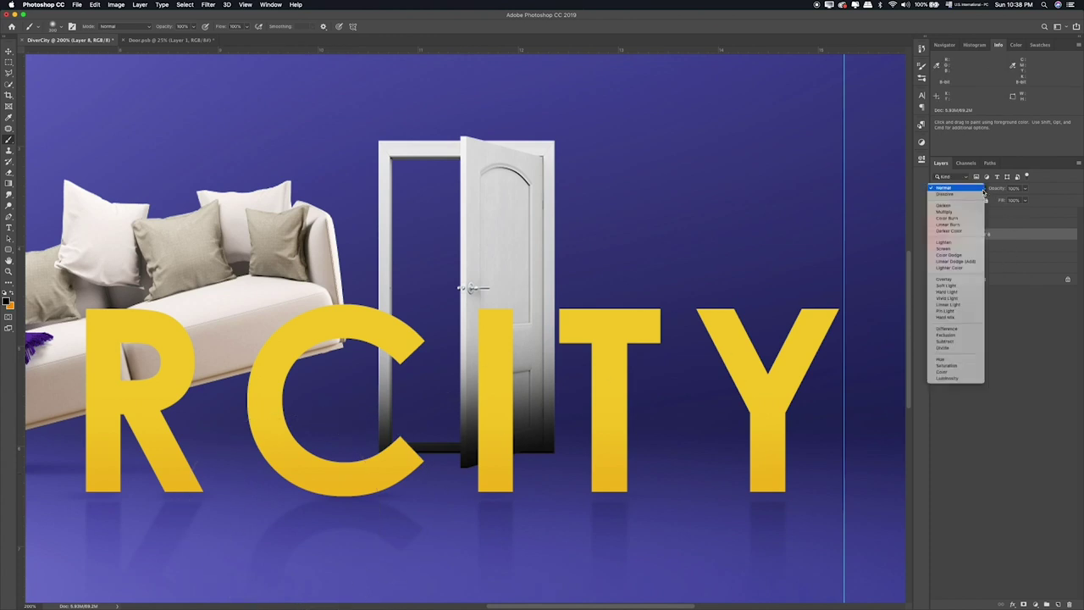
click(962, 279)
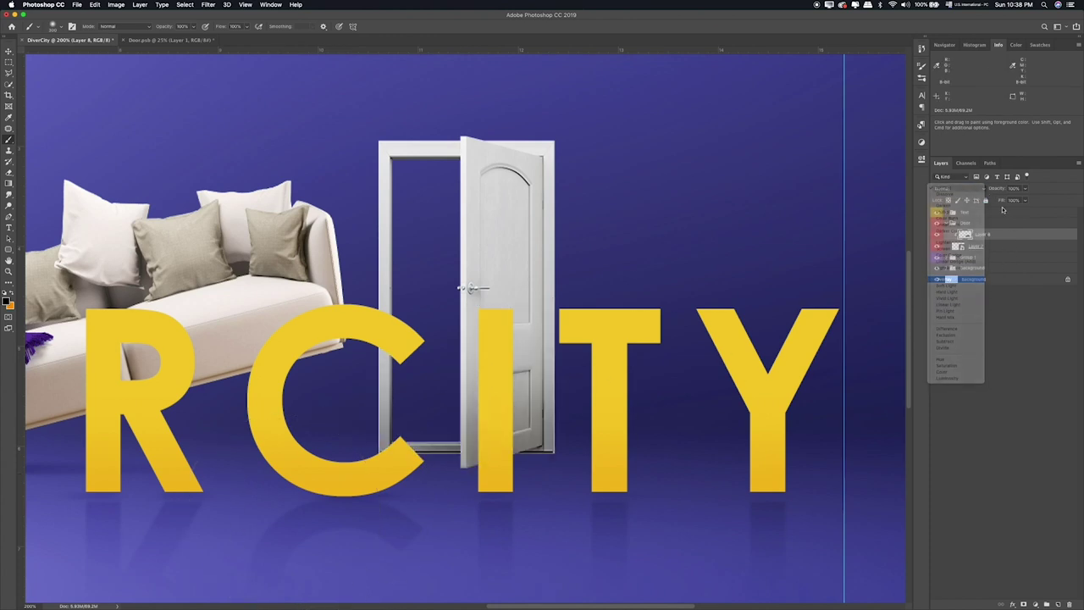
click(1019, 189)
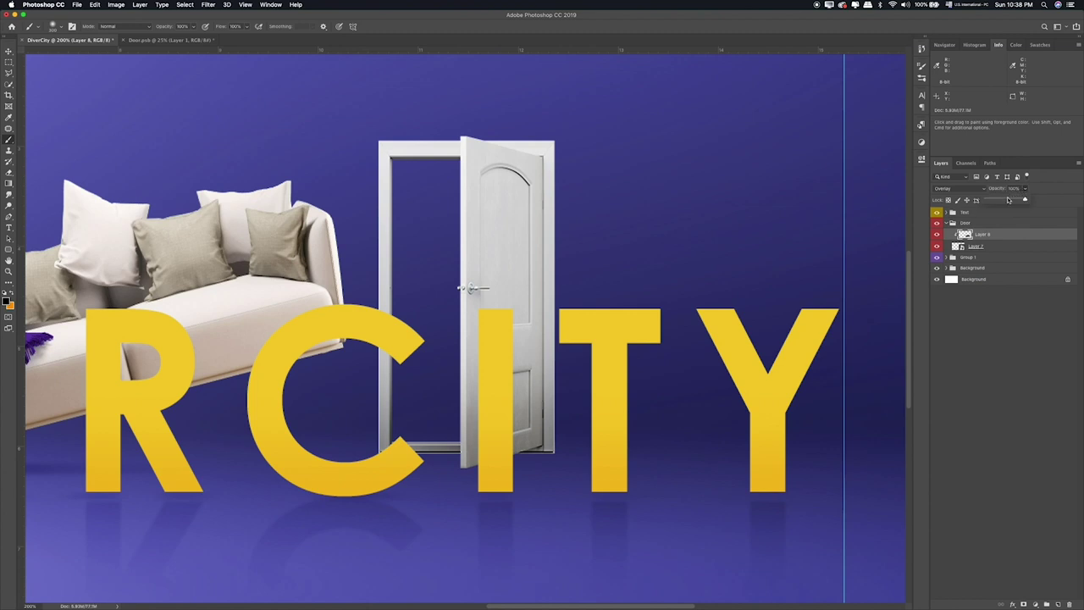
click(1008, 200)
key(e)
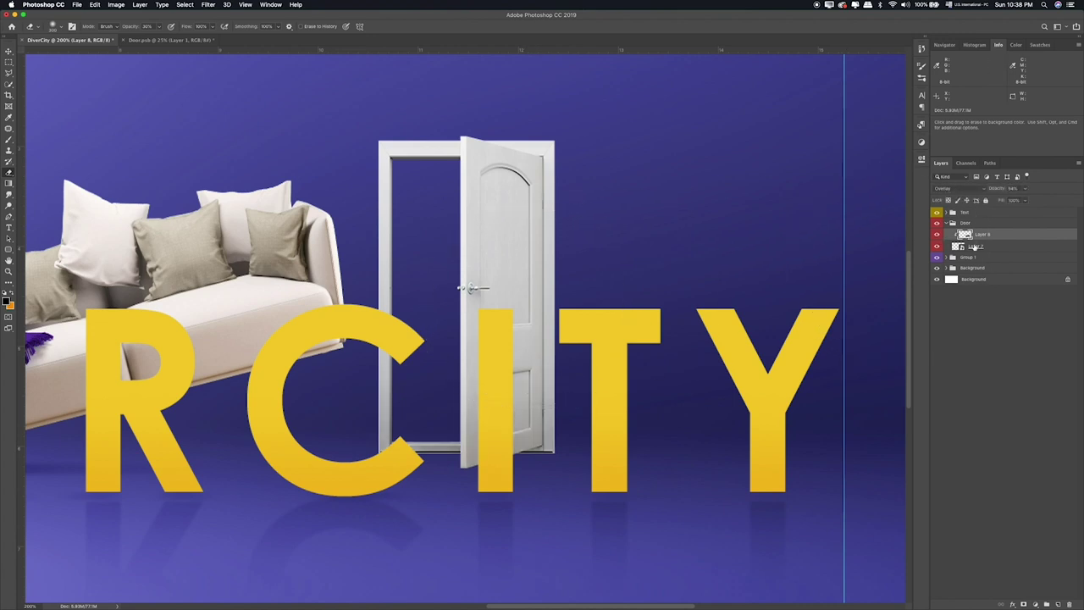
click(997, 247)
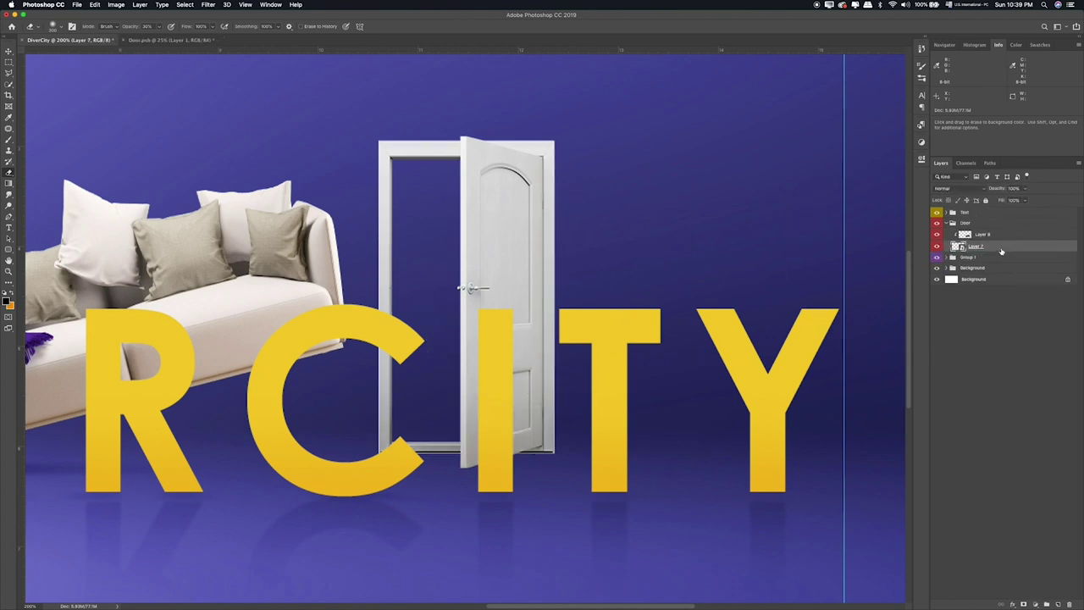
drag(1000, 251, 1009, 260)
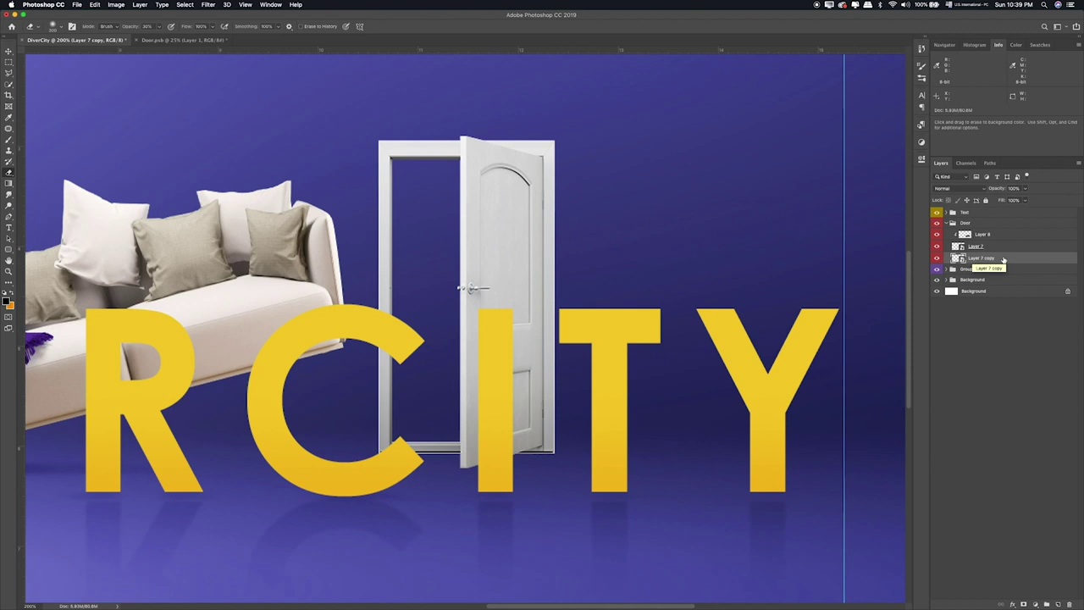
Step: Give Layer 7 copy a black Color Overlay and rasterize the layer style
double_click(1016, 259)
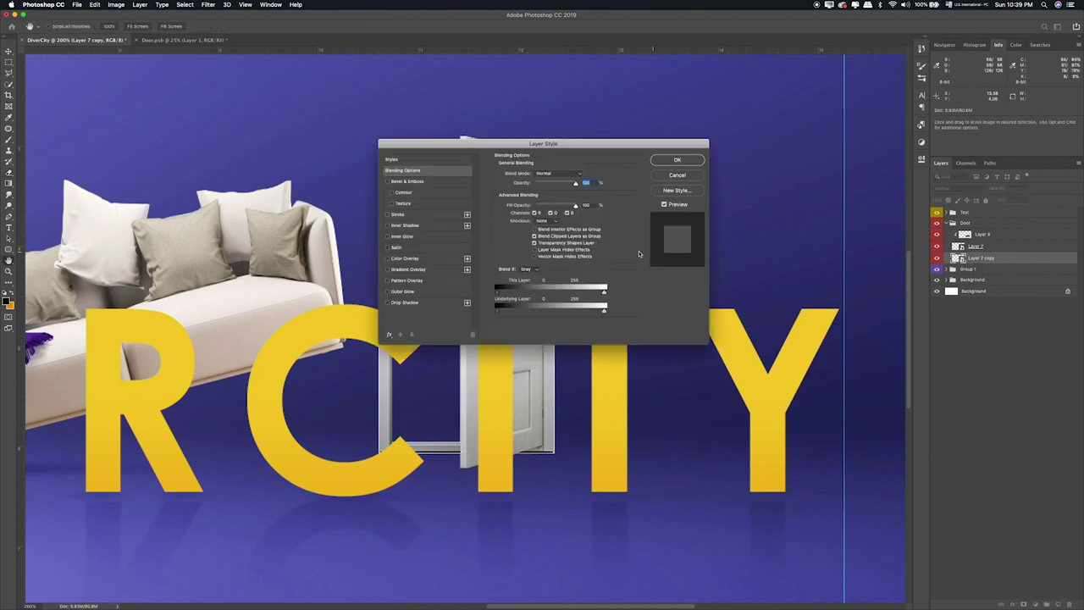
click(407, 258)
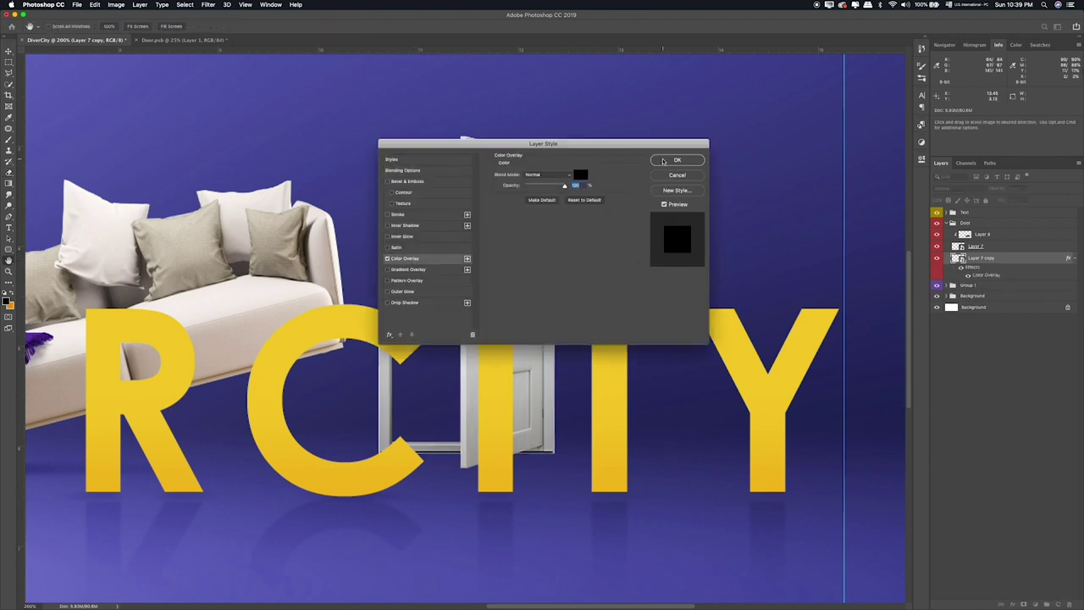
click(660, 160)
key(e)
right_click(1003, 261)
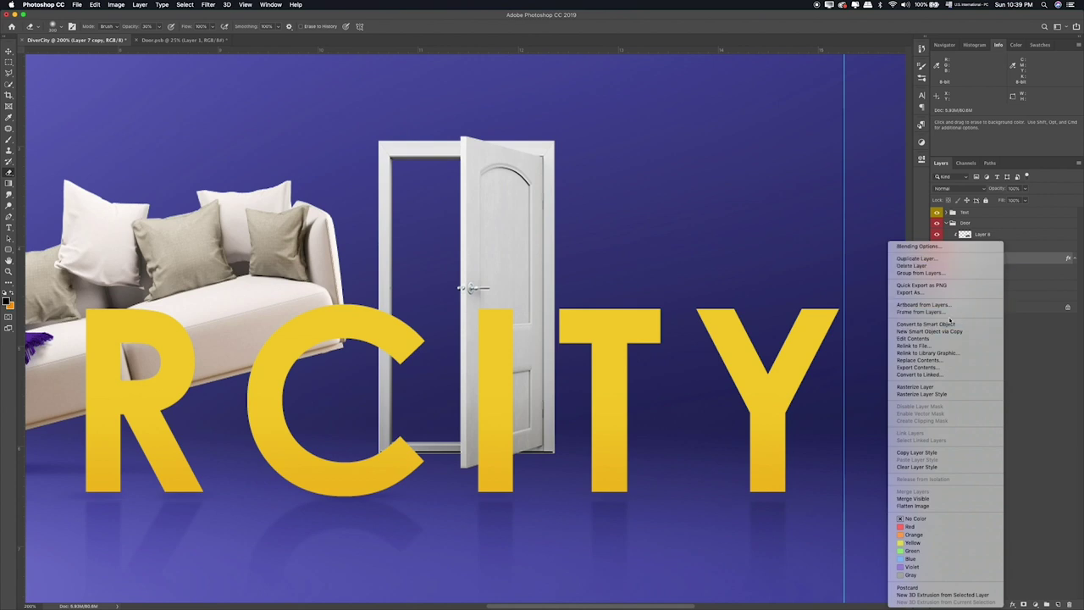
click(982, 325)
Step: Nudge the black door copy with arrow keys so it sits offset just behind the door
key(v)
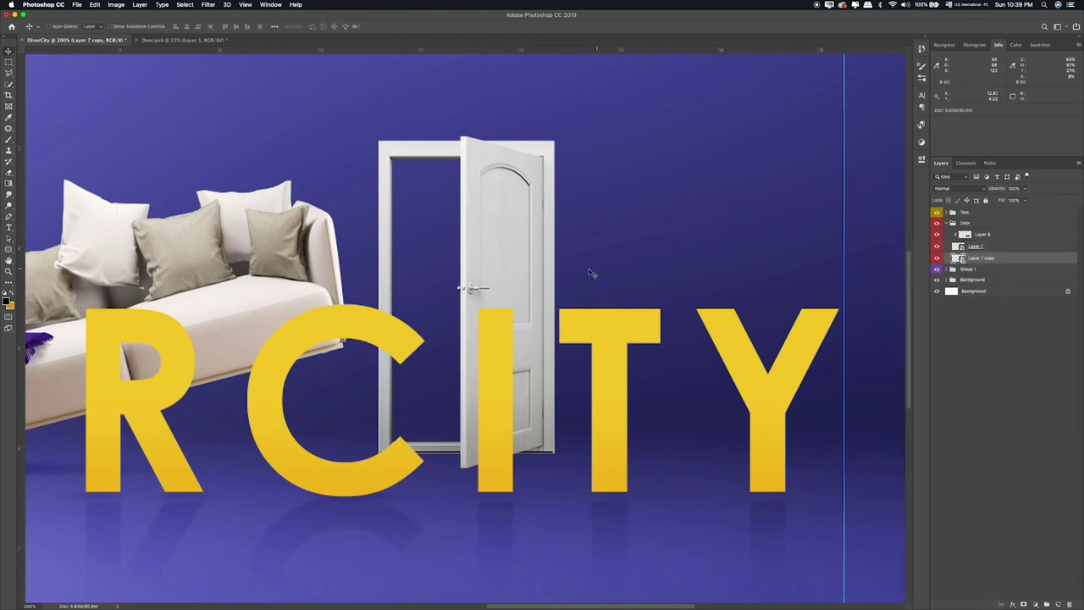
key(Left)
key(Left)
key(Left)
key(Left)
key(Left)
key(Down)
key(Left)
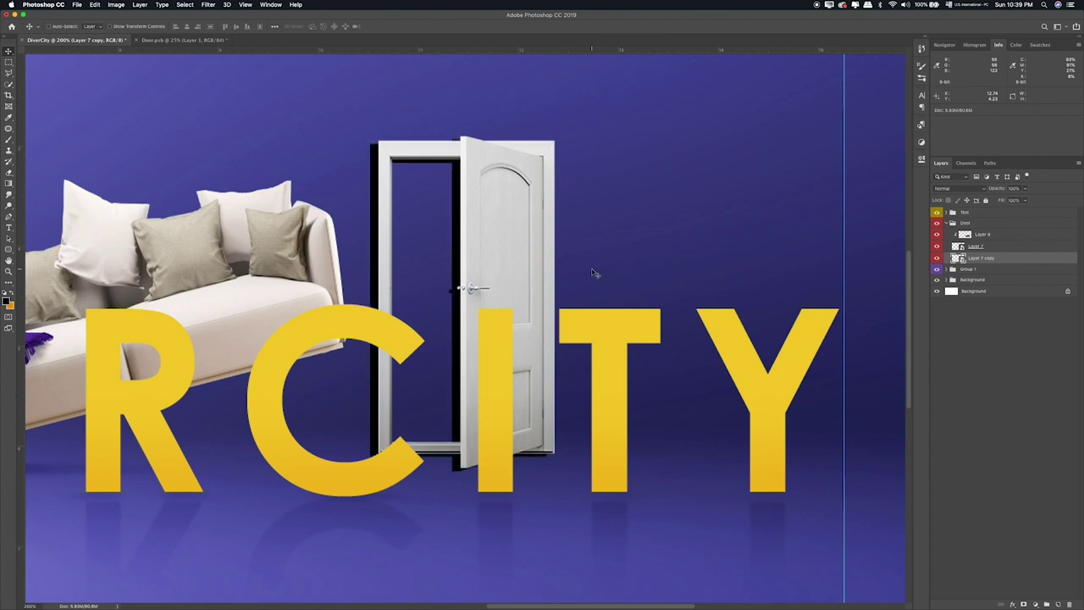
key(Right)
key(Right)
key(Right)
key(Right)
key(Right)
key(Right)
key(Right)
key(Right)
key(Right)
key(Right)
key(Right)
key(Right)
key(Right)
key(Right)
key(Right)
key(Right)
key(Right)
key(Up)
key(Down)
key(Down)
key(Down)
scroll(594, 273, left, 4)
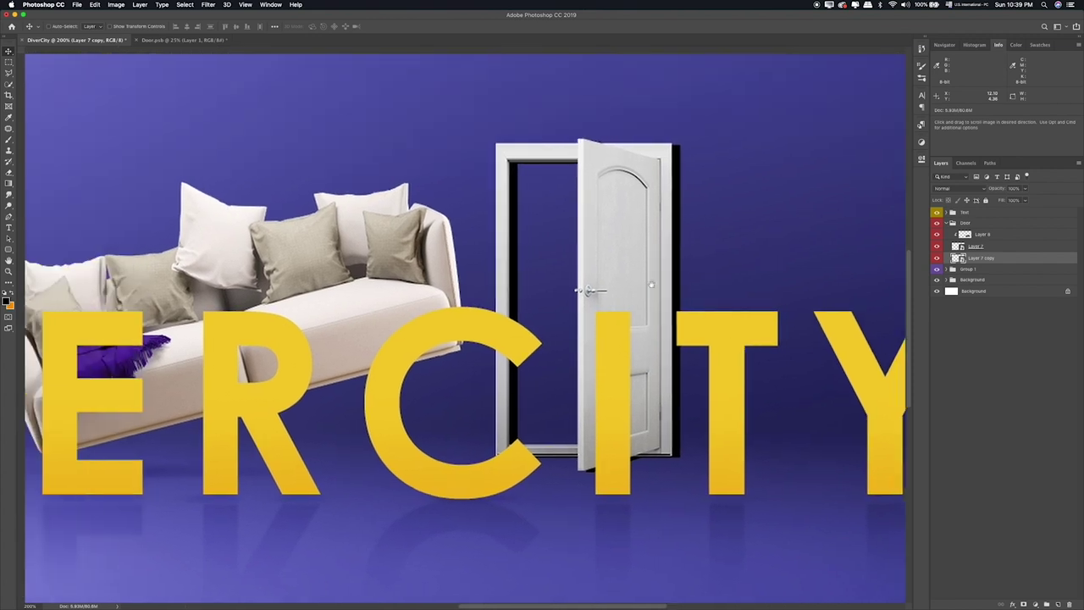
scroll(508, 254, left, 5)
scroll(380, 238, left, 2)
scroll(381, 239, left, 4)
scroll(381, 239, up, 1)
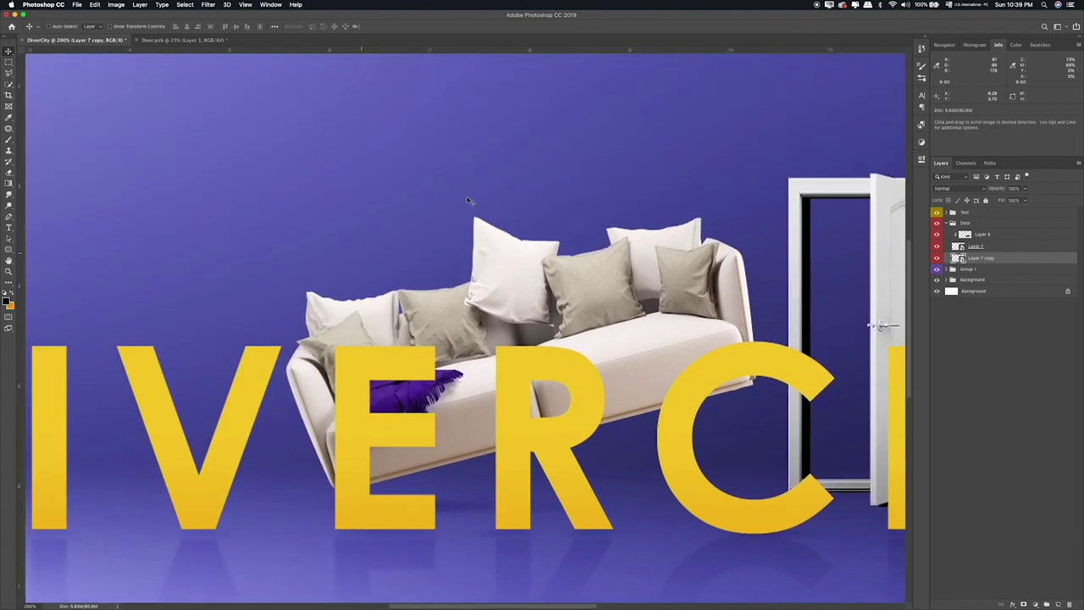
scroll(511, 346, right, 10)
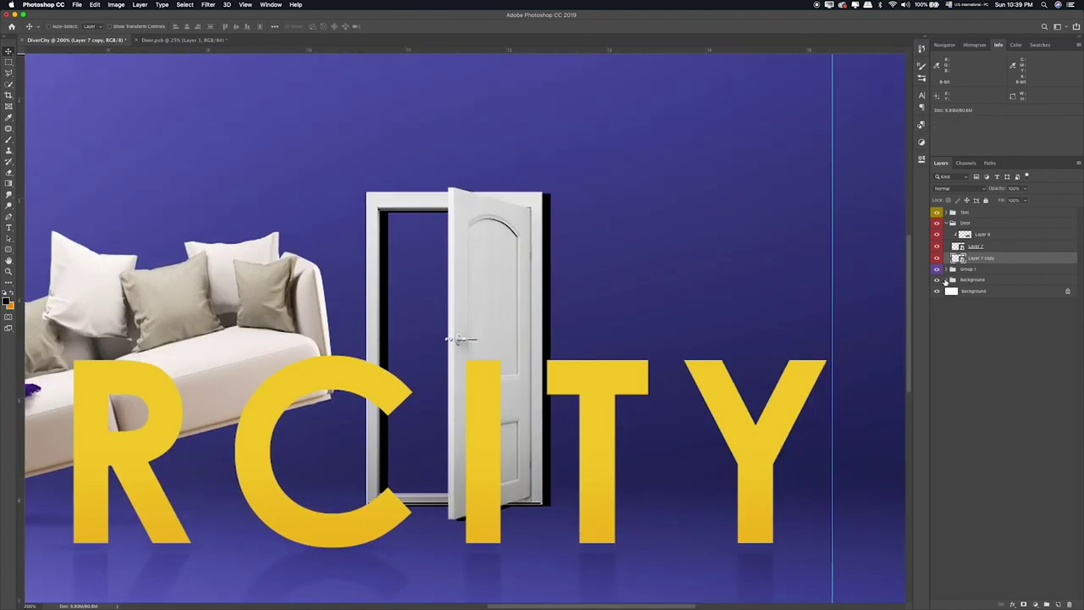
Step: Set the door shadow to Overlay blend mode and lower its opacity
click(960, 188)
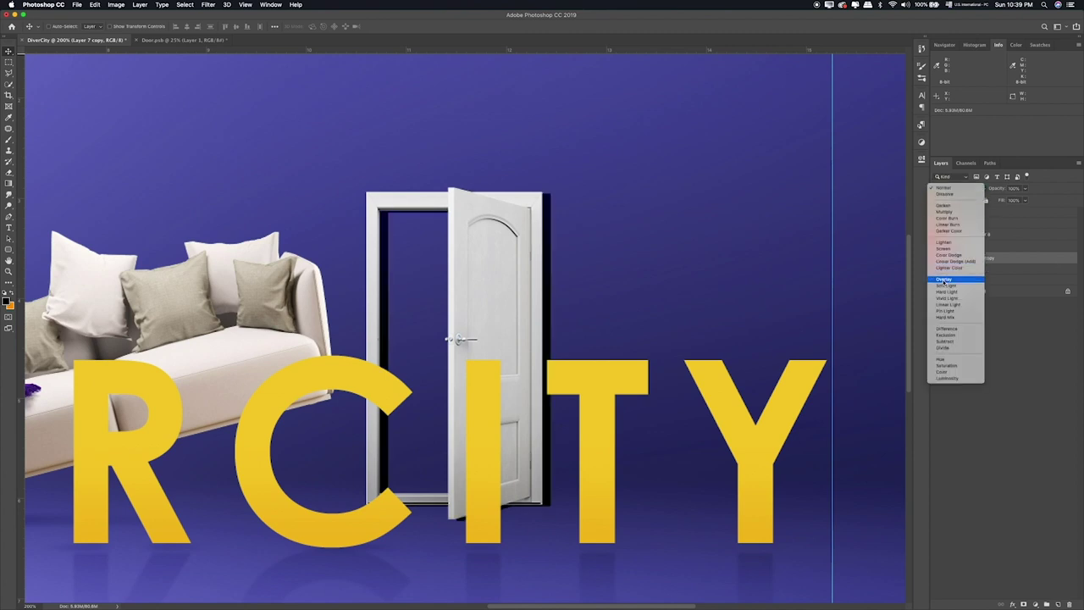
click(953, 278)
click(1025, 189)
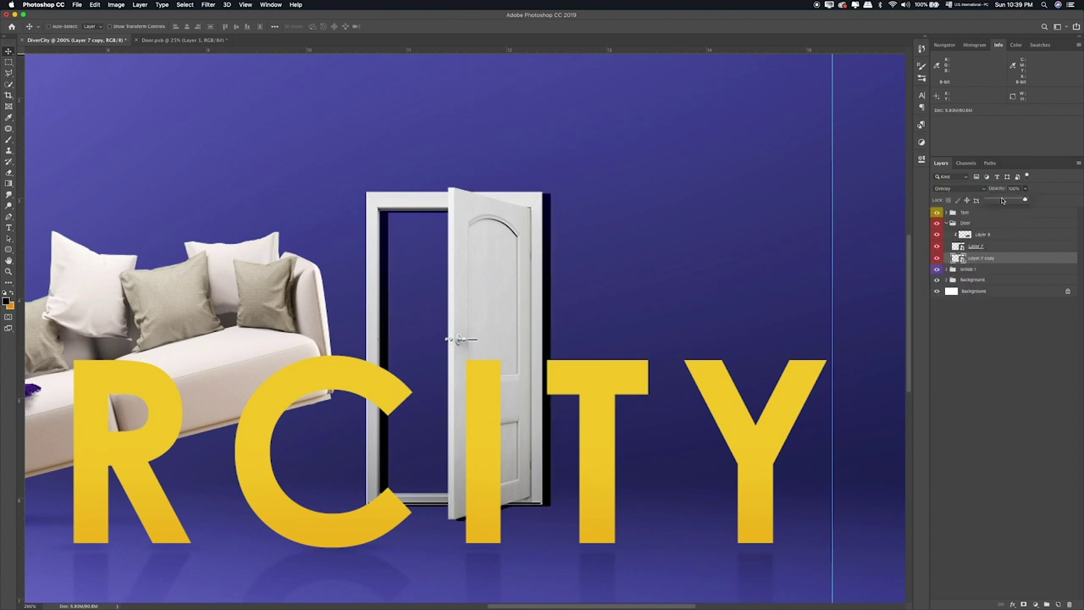
drag(1003, 199, 1000, 201)
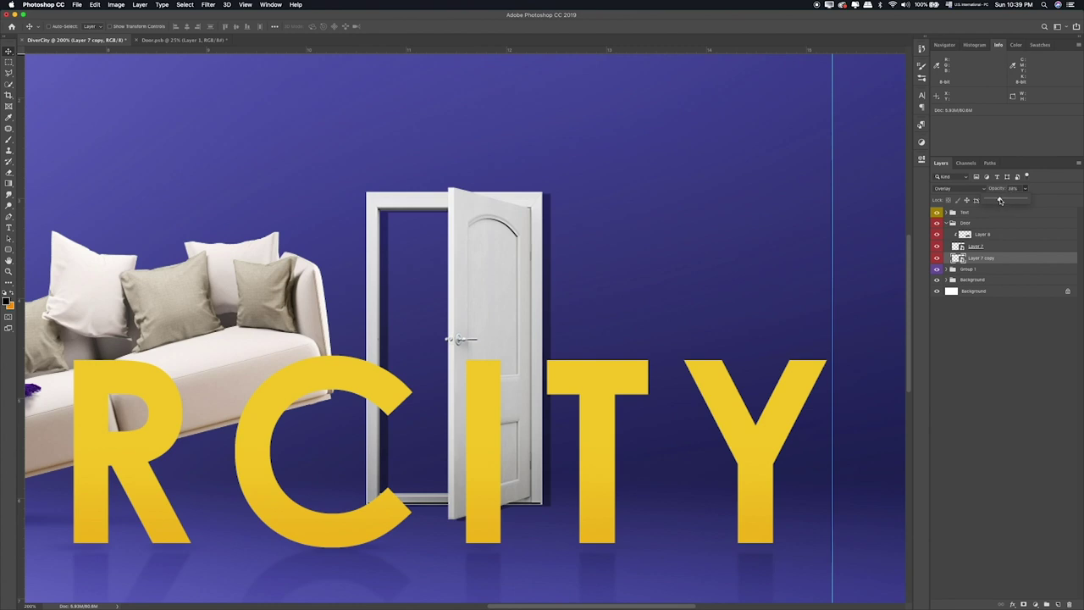
Step: Apply a Gaussian Blur of about 3.8 px to Layer 7 copy, then zoom to 400% on the door
click(205, 5)
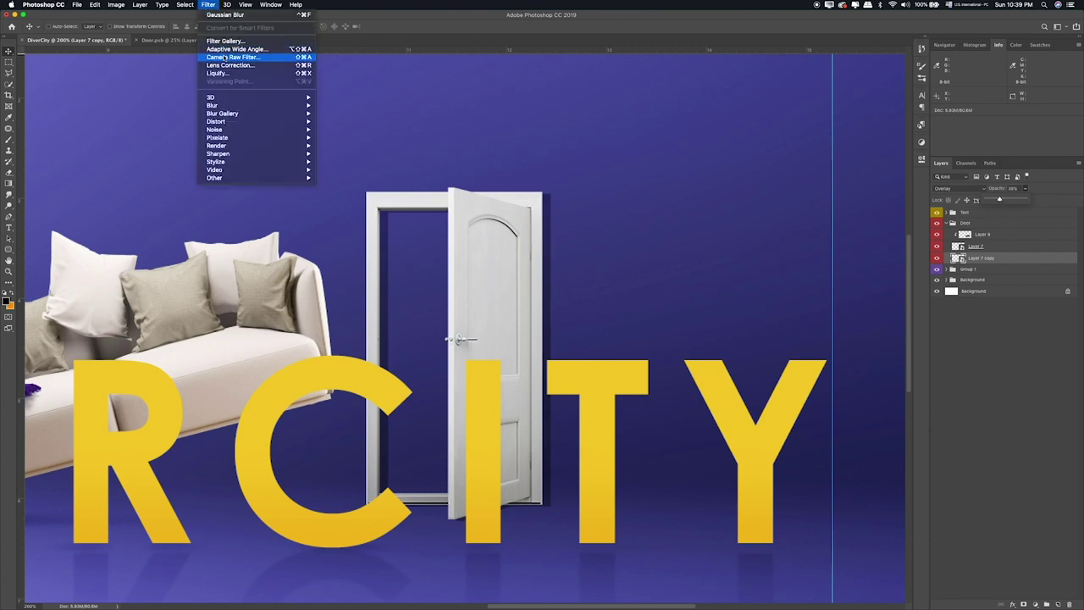
click(227, 57)
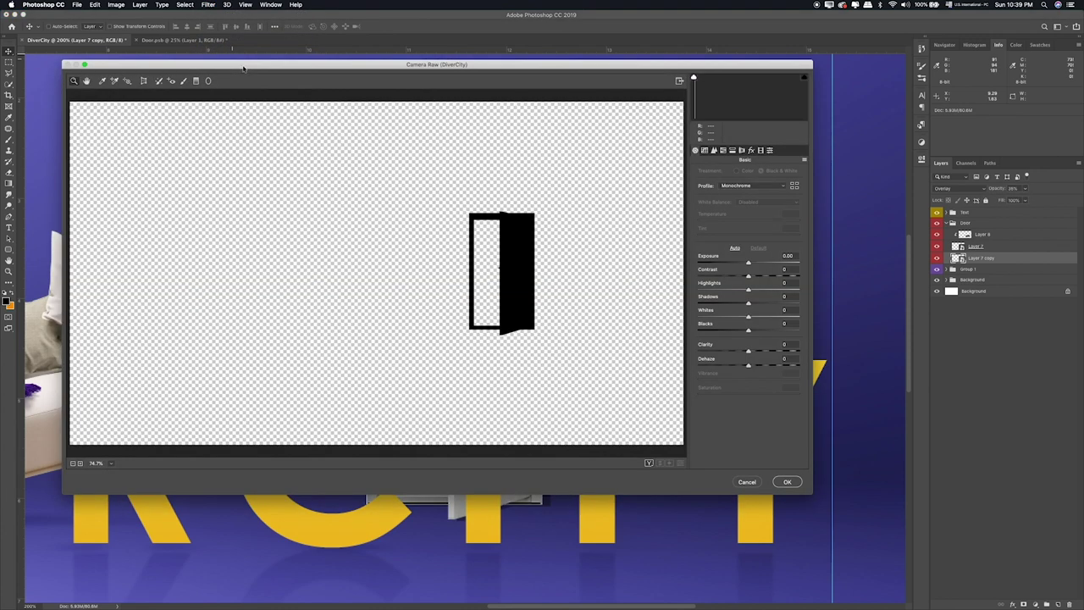
click(747, 482)
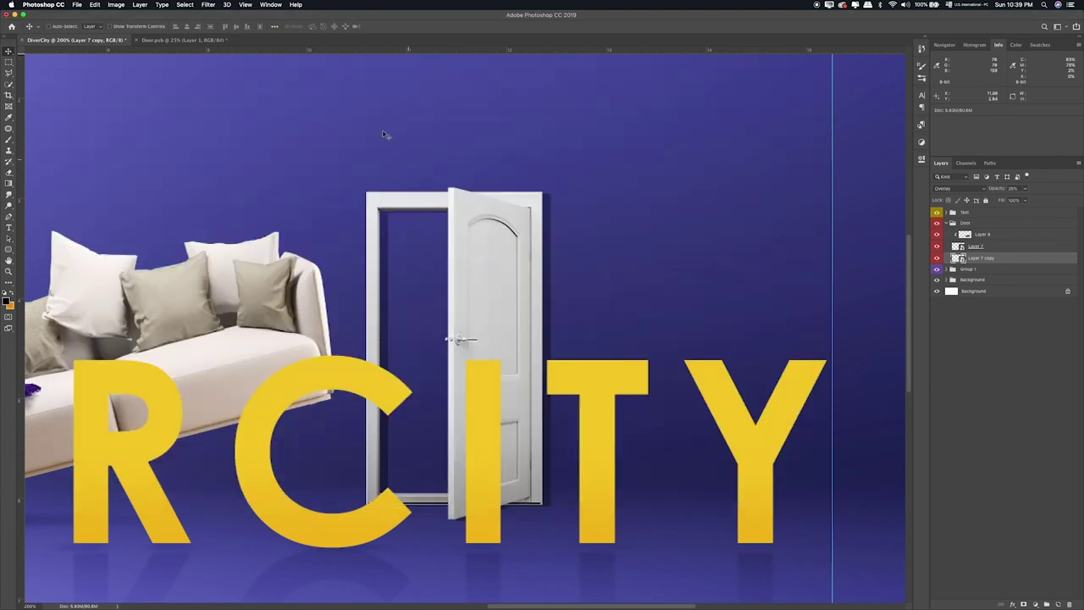
click(208, 4)
mouse_move(220, 105)
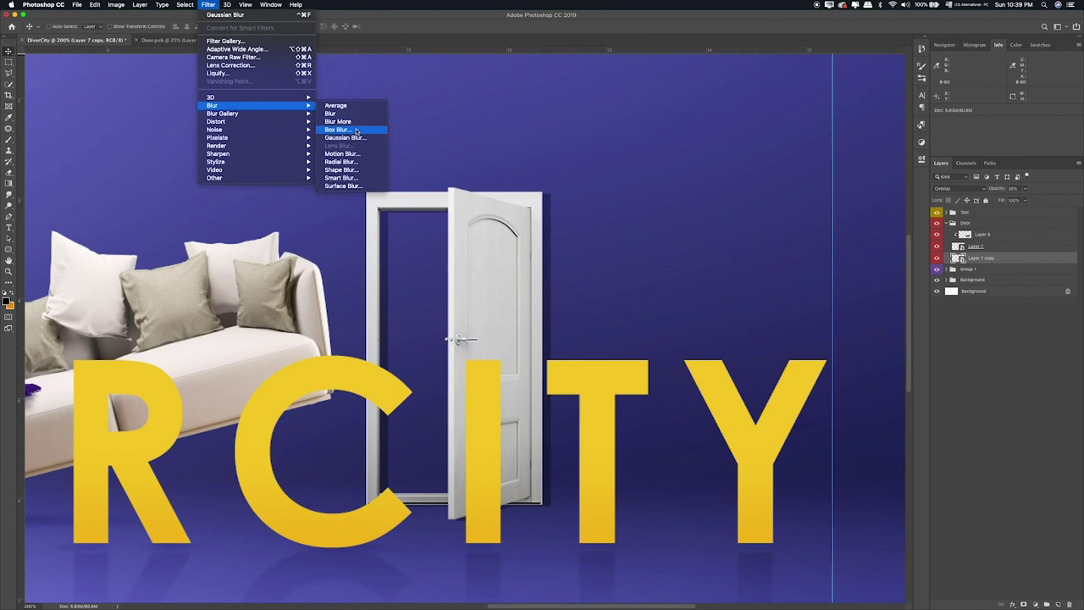
click(352, 138)
drag(402, 219, 412, 221)
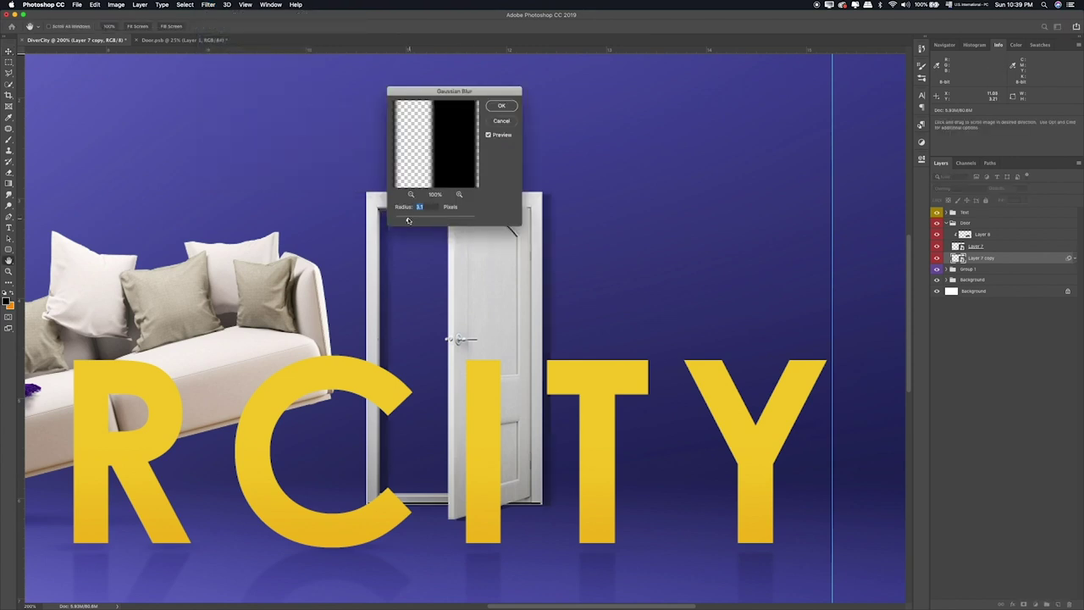
key(Return)
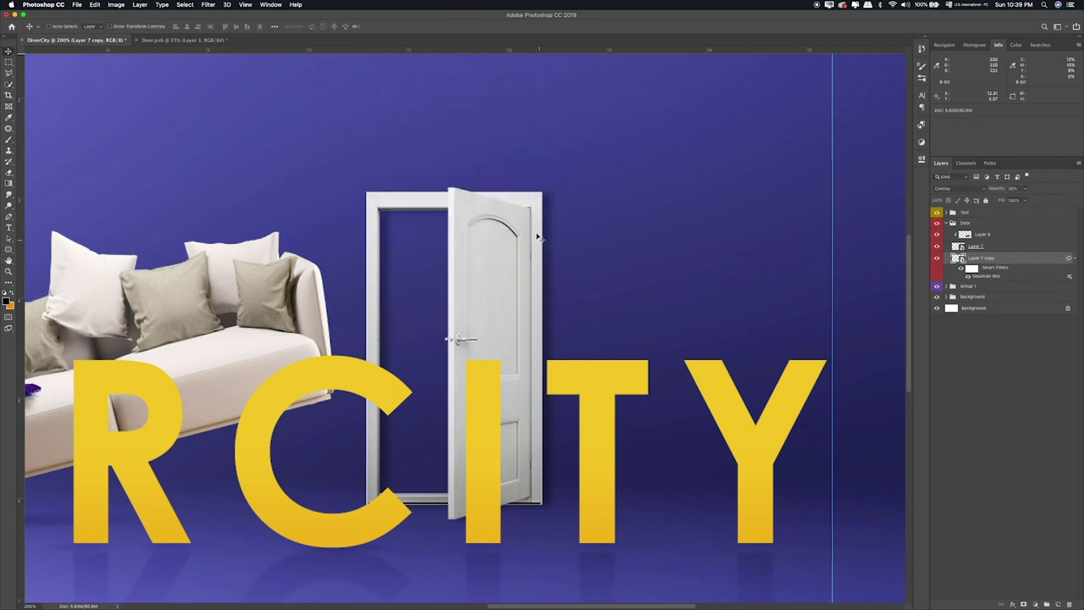
click(1023, 200)
scroll(580, 318, down, 1)
key(super+plus)
key(super+plus)
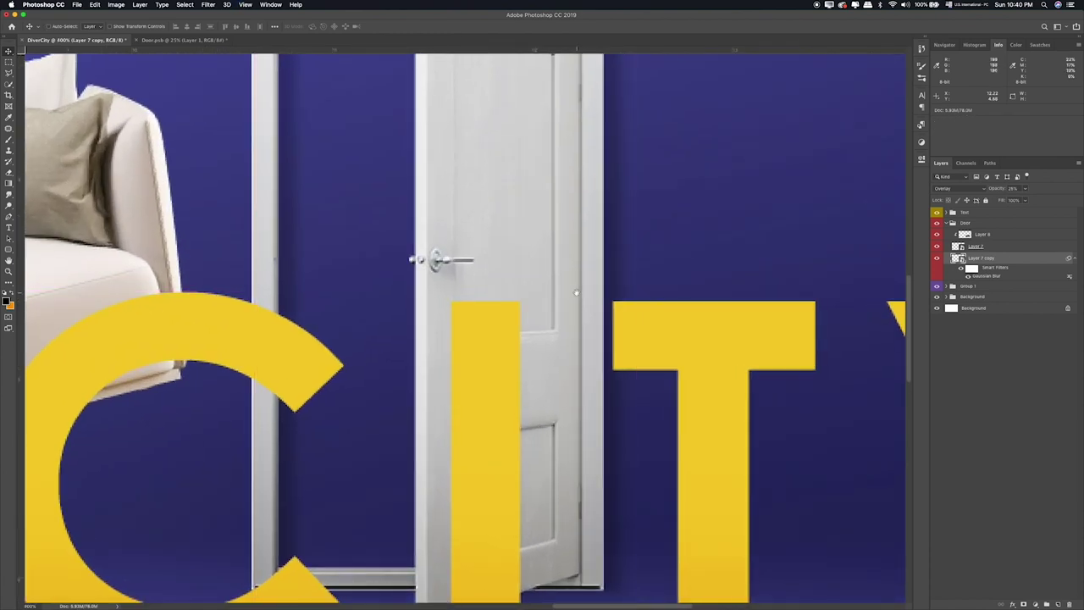
scroll(654, 371, down, 5)
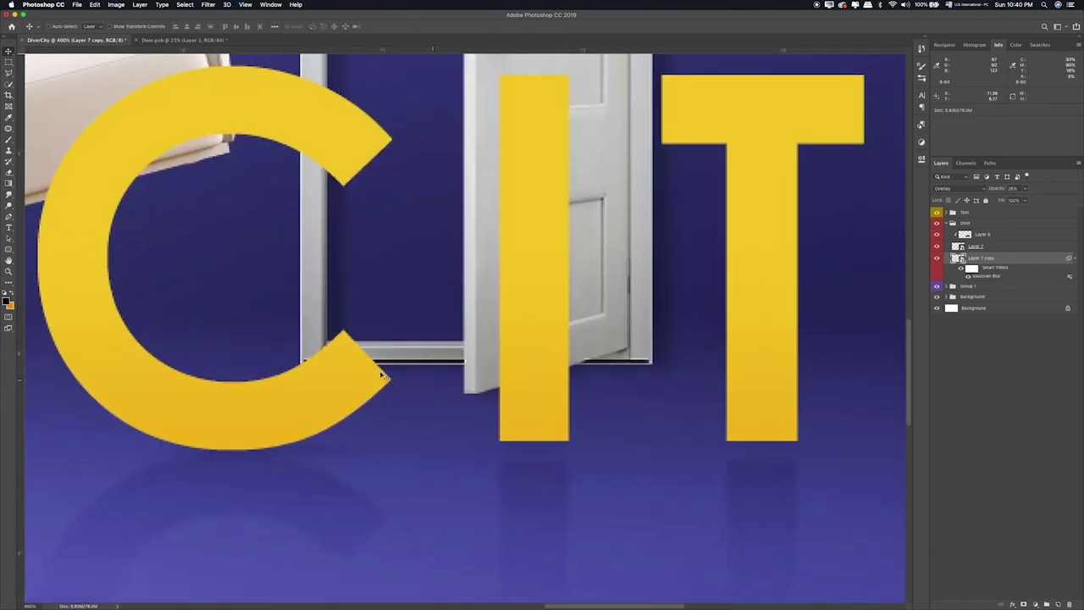
Step: Add a new layer above Group 1 and paint a soft black dab below the letters
click(994, 286)
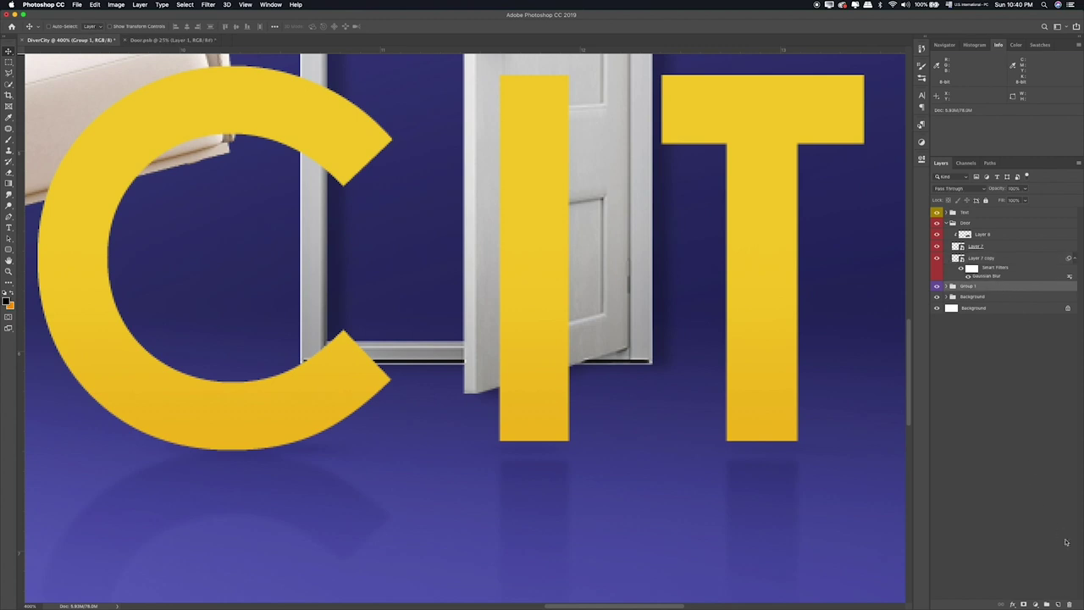
click(1058, 604)
key(b)
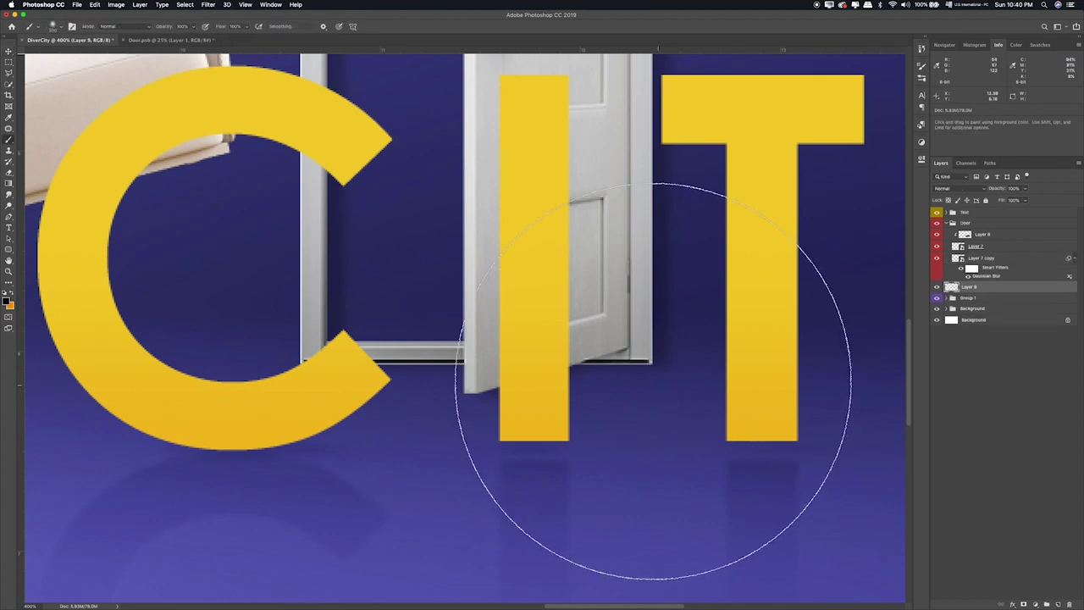
click(618, 393)
Step: Transform the dab into a wide, thin shadow under the letter bases and move it into the Door group
key(ctrl+t)
drag(608, 256, 608, 502)
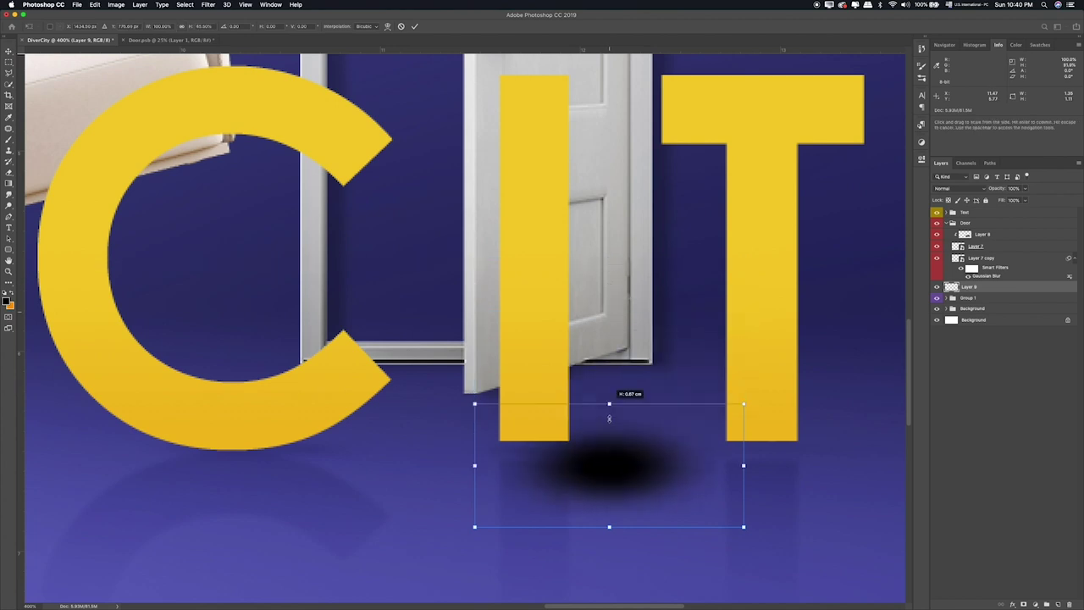
drag(476, 503, 29, 458)
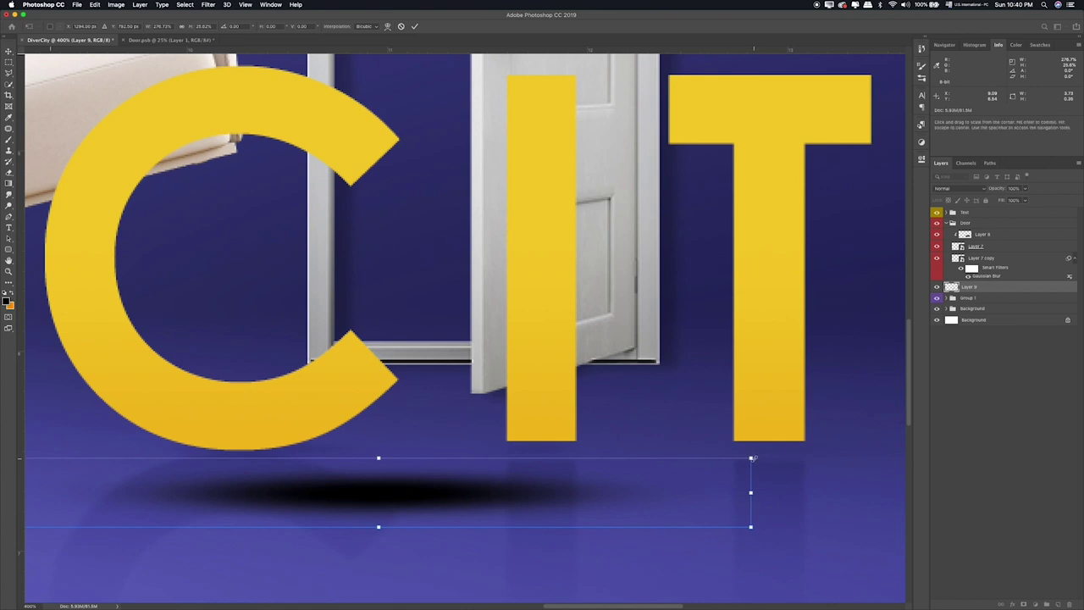
drag(751, 459, 757, 418)
mouse_move(406, 442)
mouse_down()
mouse_move(406, 480)
mouse_move(543, 366)
mouse_up()
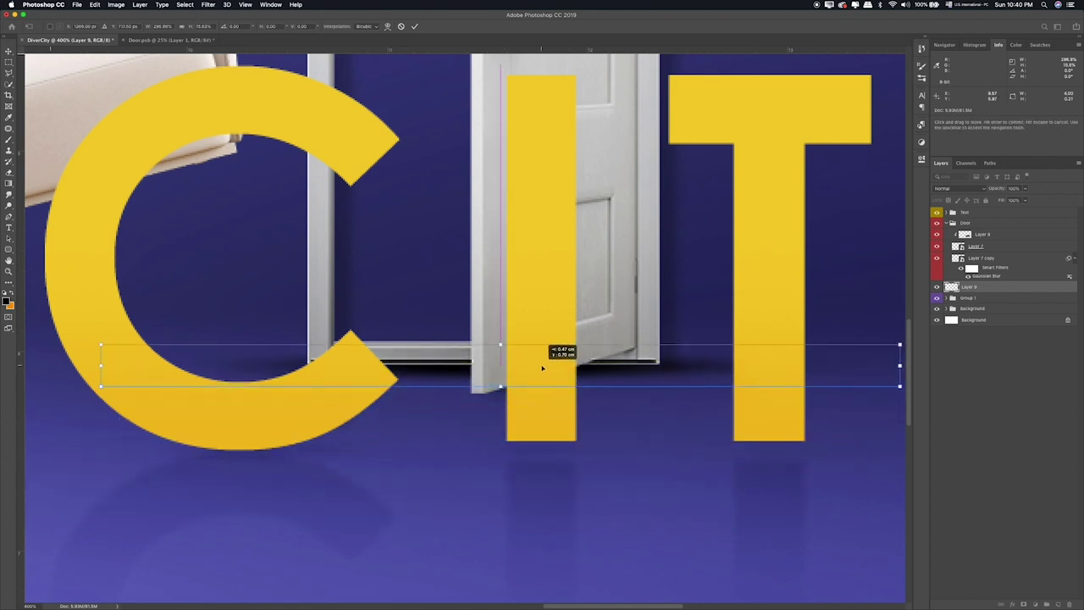
key(Return)
key(b)
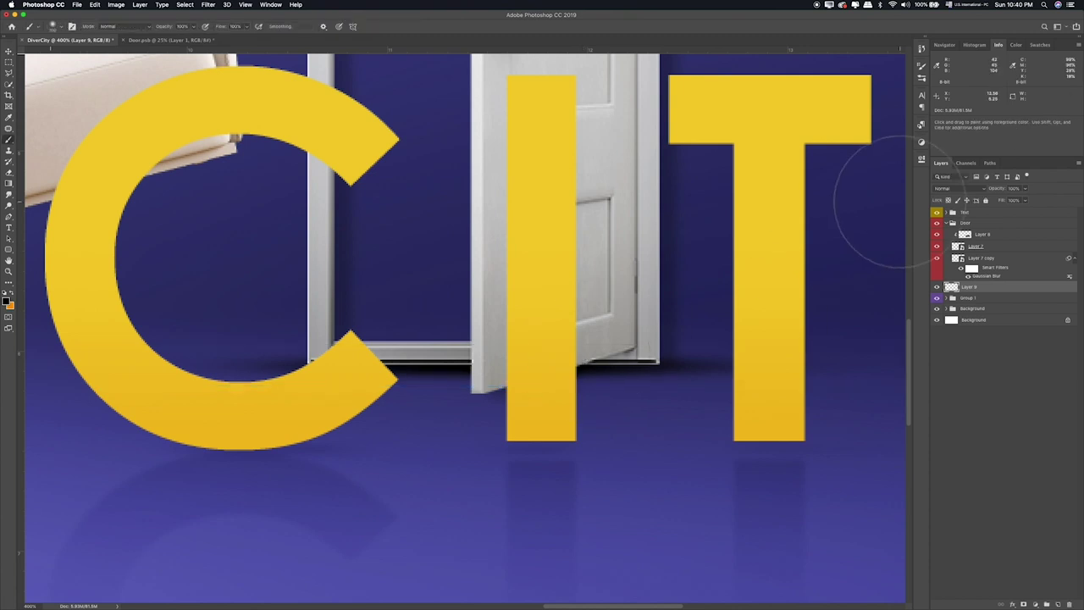
key(ctrl+bracketright)
Step: Set Layer 9 to Soft Light at 50% opacity and erase its edges
click(947, 188)
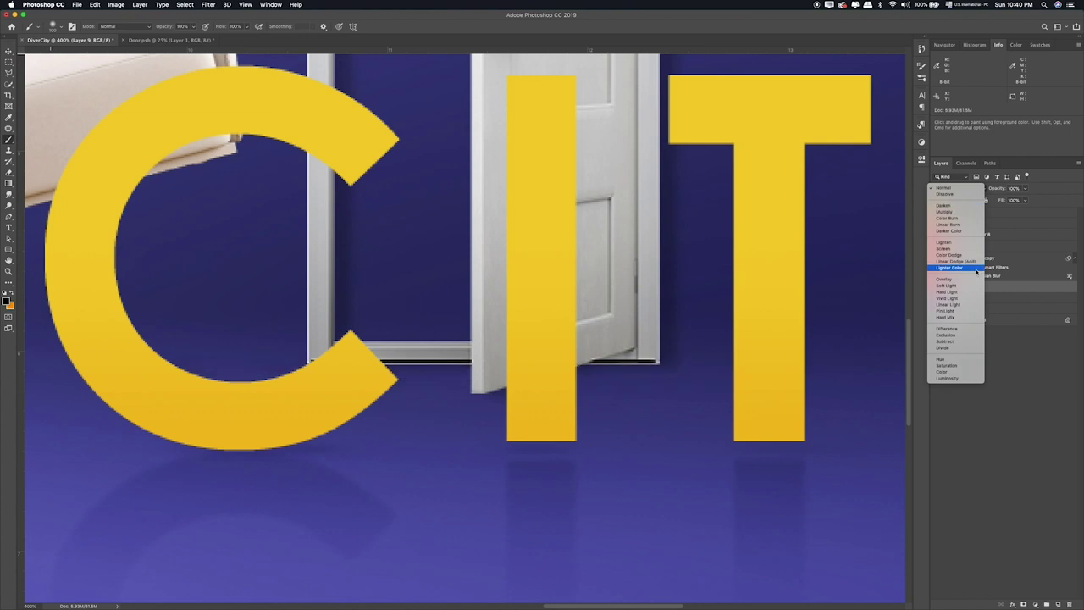
click(949, 285)
click(1021, 192)
drag(1009, 201, 1006, 201)
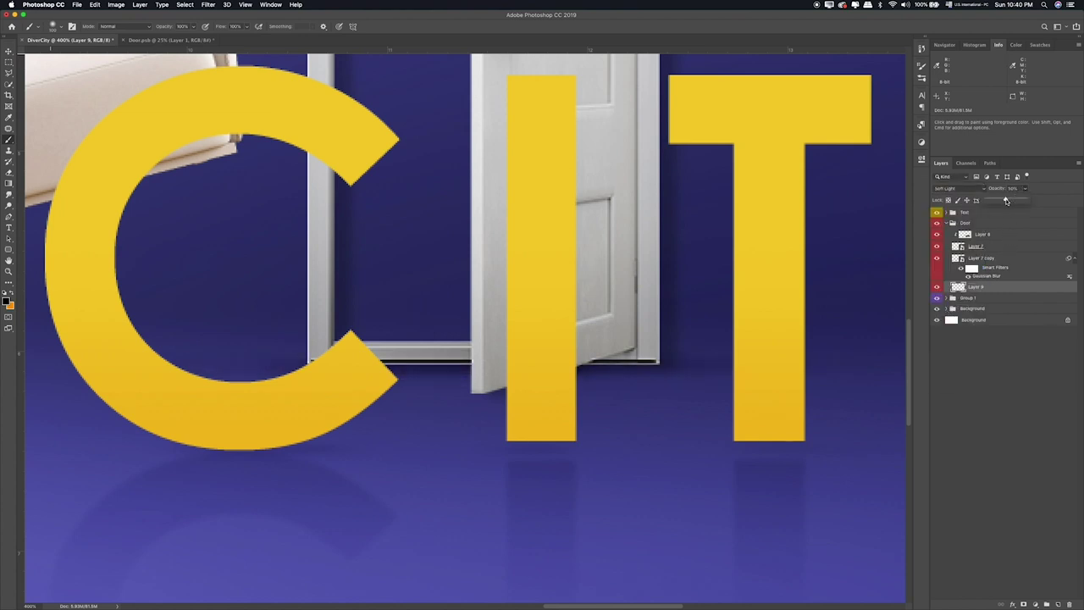
key(ctrl+minus)
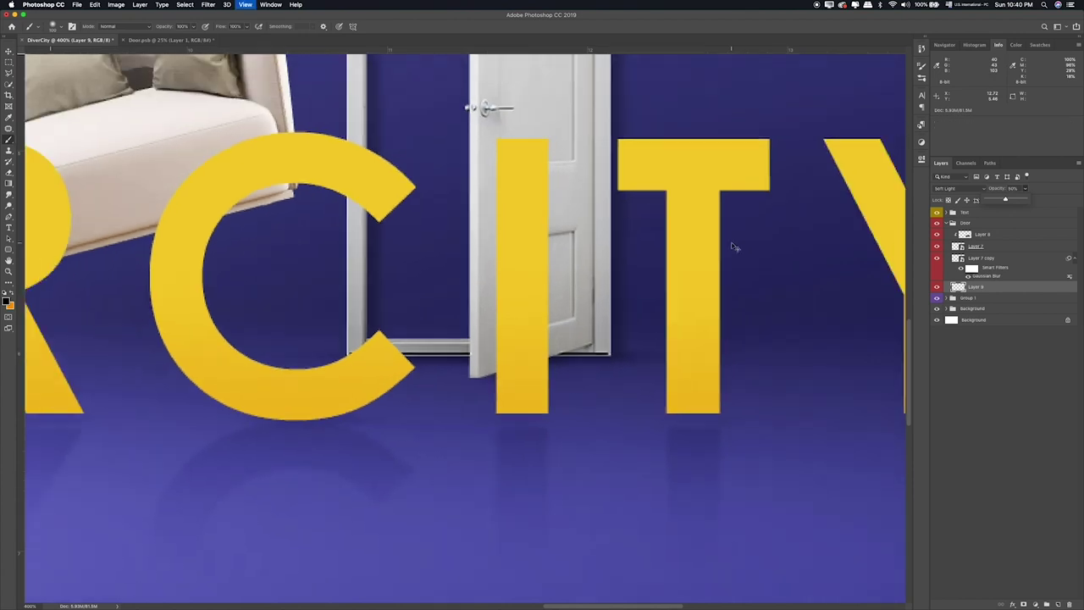
key(e)
key(bracketright)
key(bracketright)
key(bracketright)
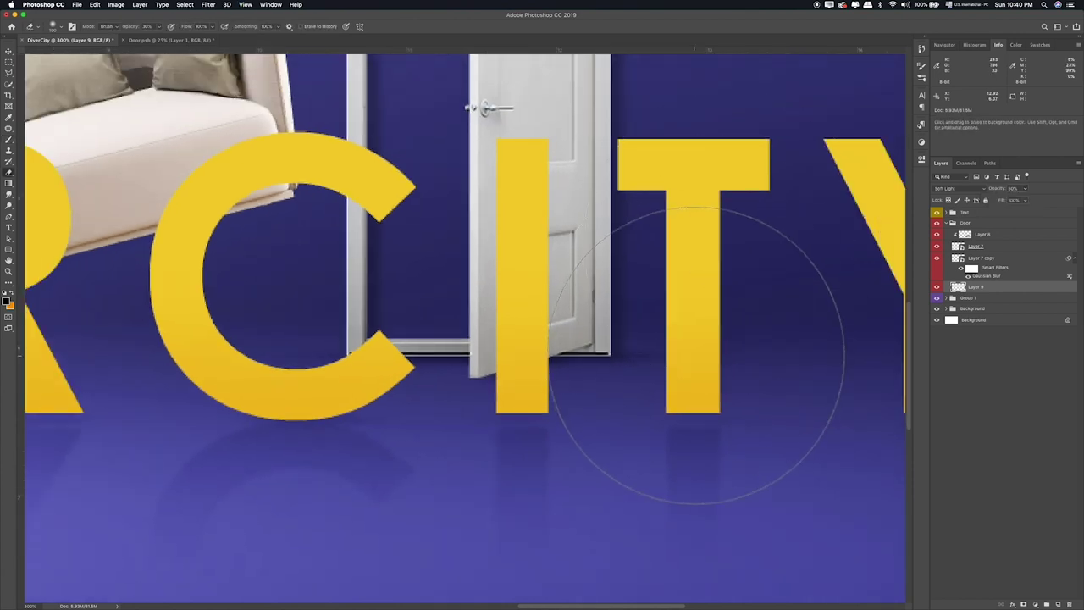
key(bracketleft)
key(bracketleft)
key(bracketleft)
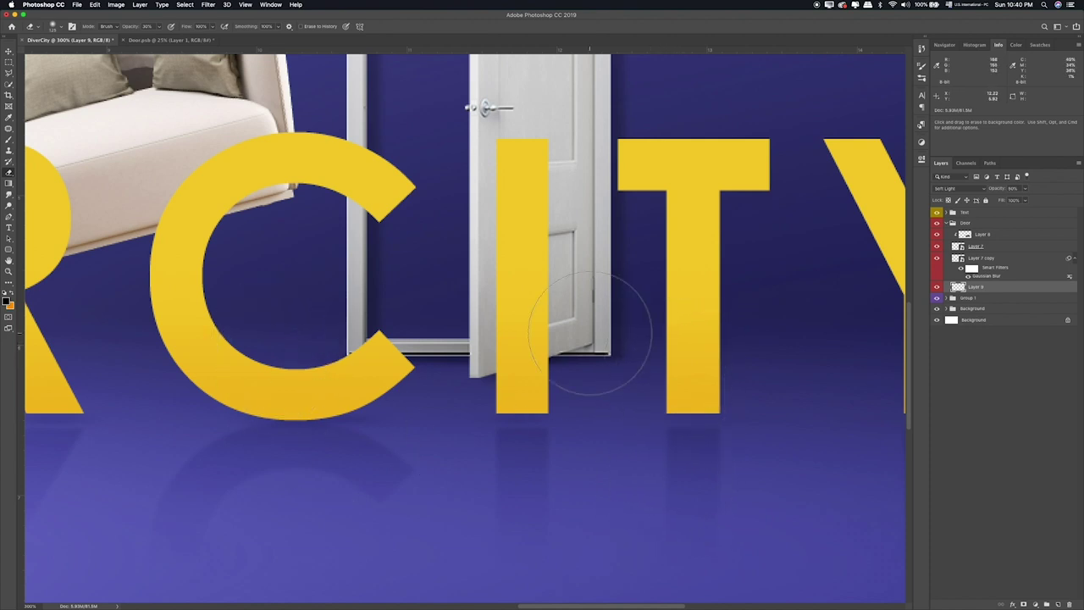
Step: Check the sofa and door at several zoom levels, then add an empty Layer 10
key(super+minus)
drag(621, 299, 582, 422)
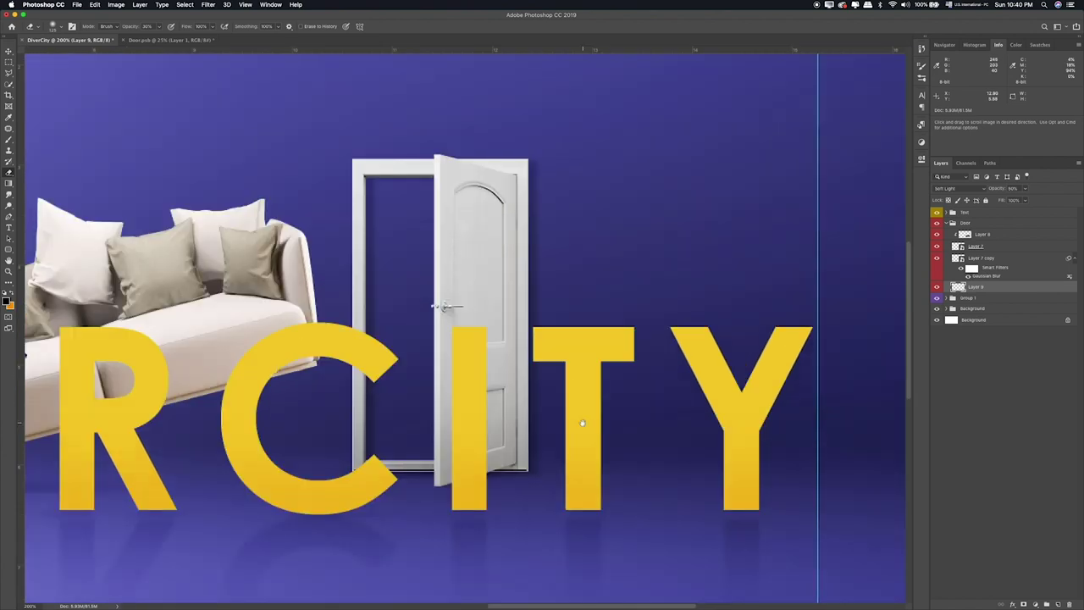
key(super+minus)
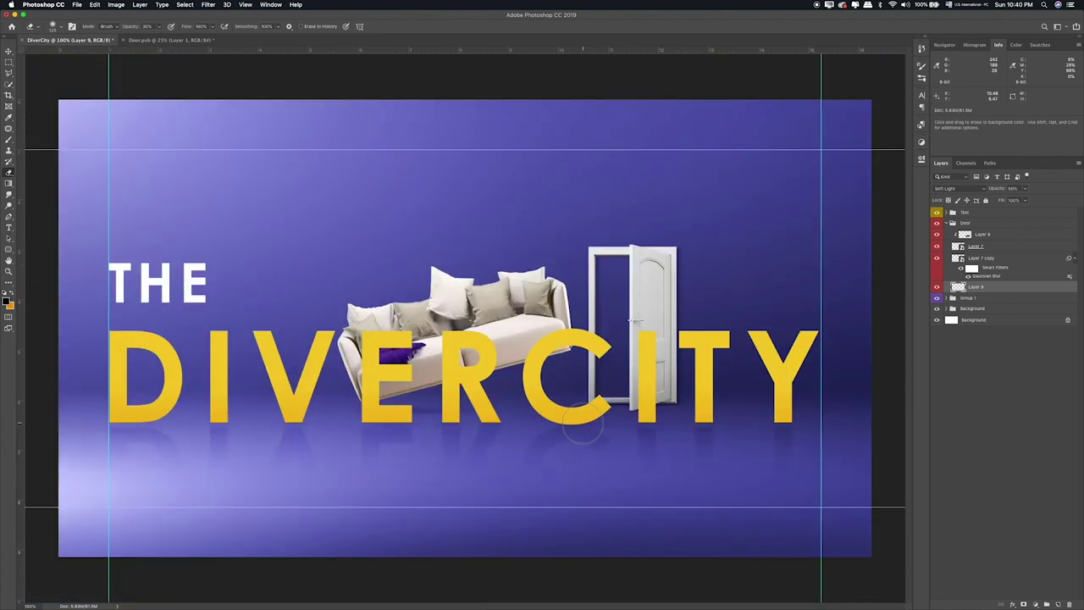
key(super+plus)
key(super+plus)
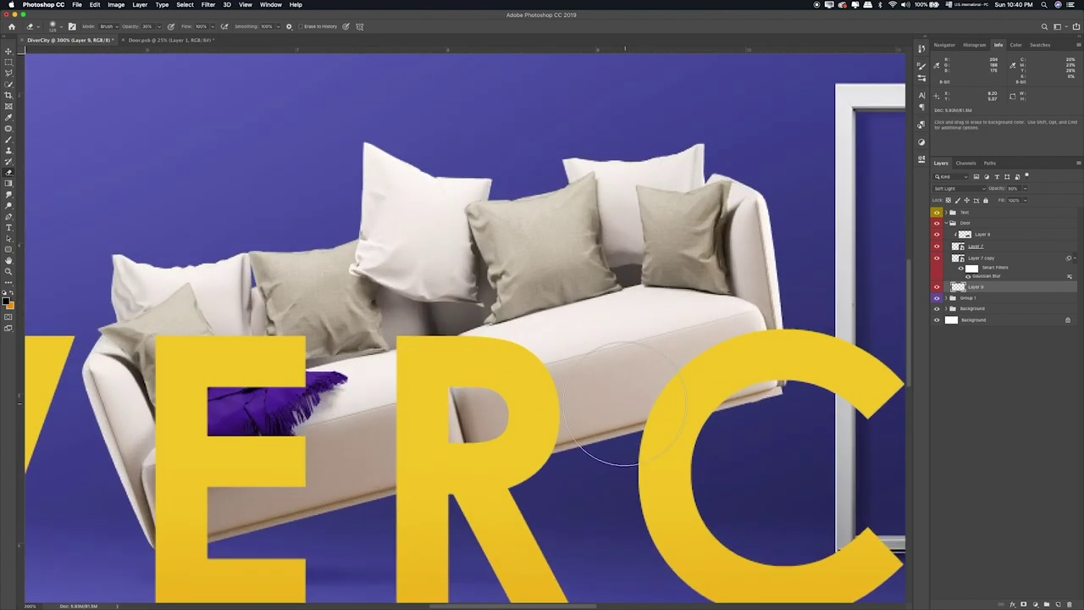
scroll(604, 362, right, 8)
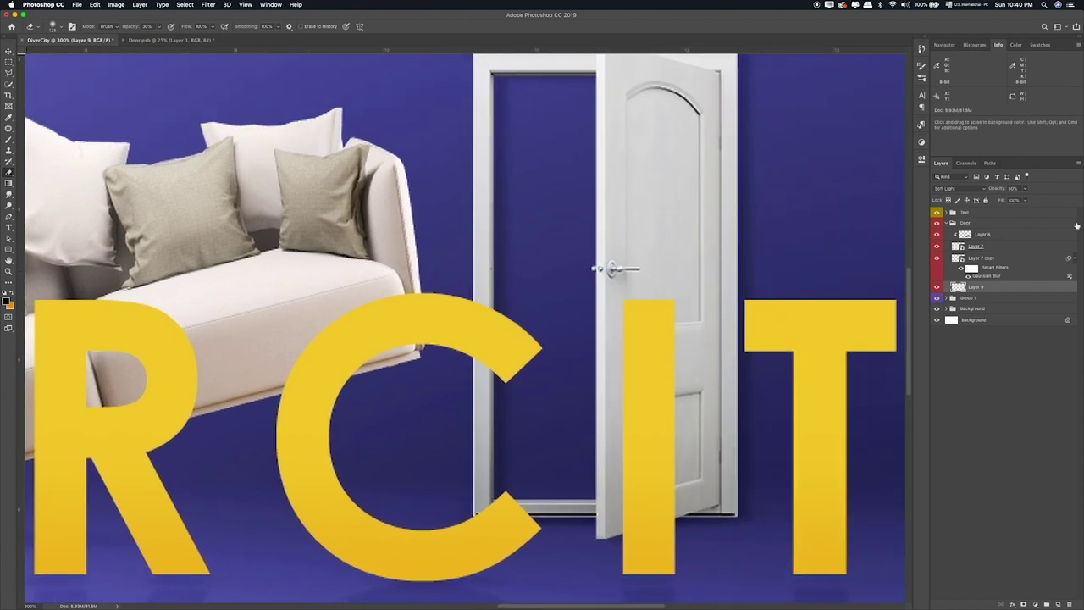
click(1056, 605)
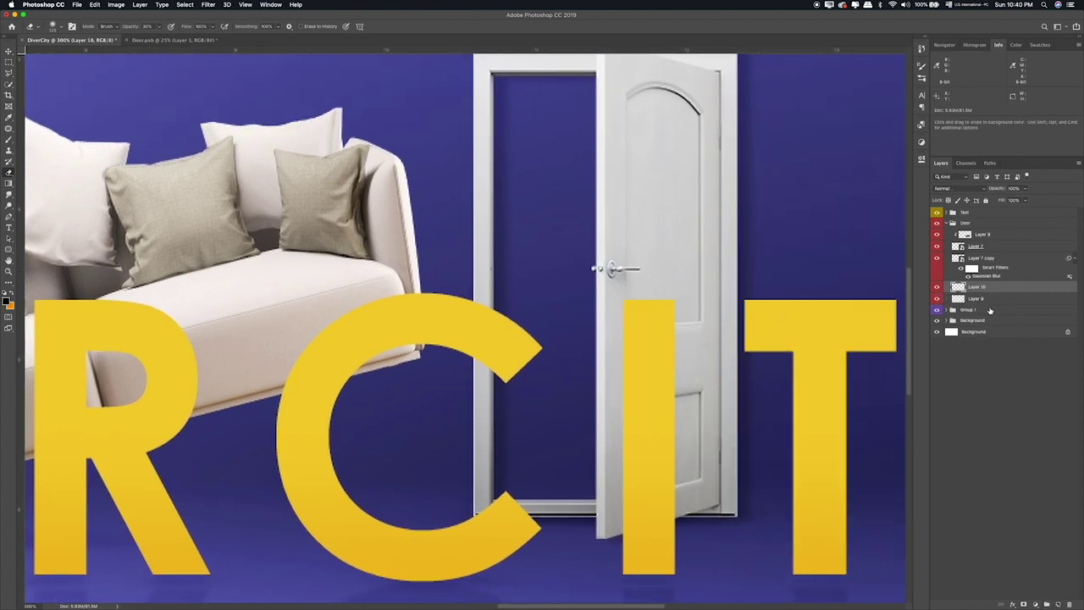
Step: Select the narrow gap inside the door opening and paint it black
key(m)
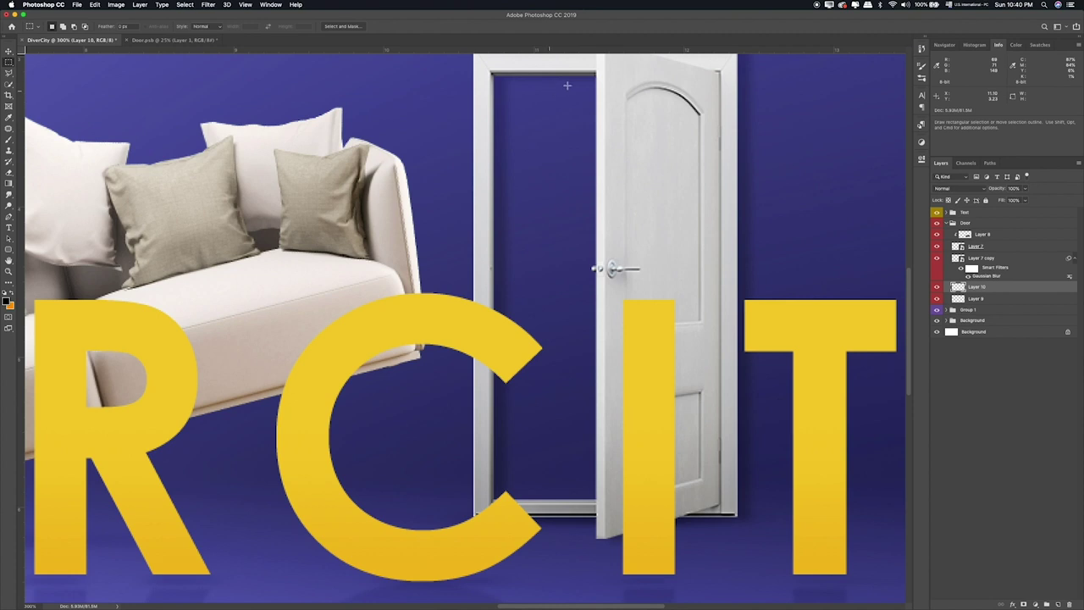
drag(610, 61, 575, 510)
key(b)
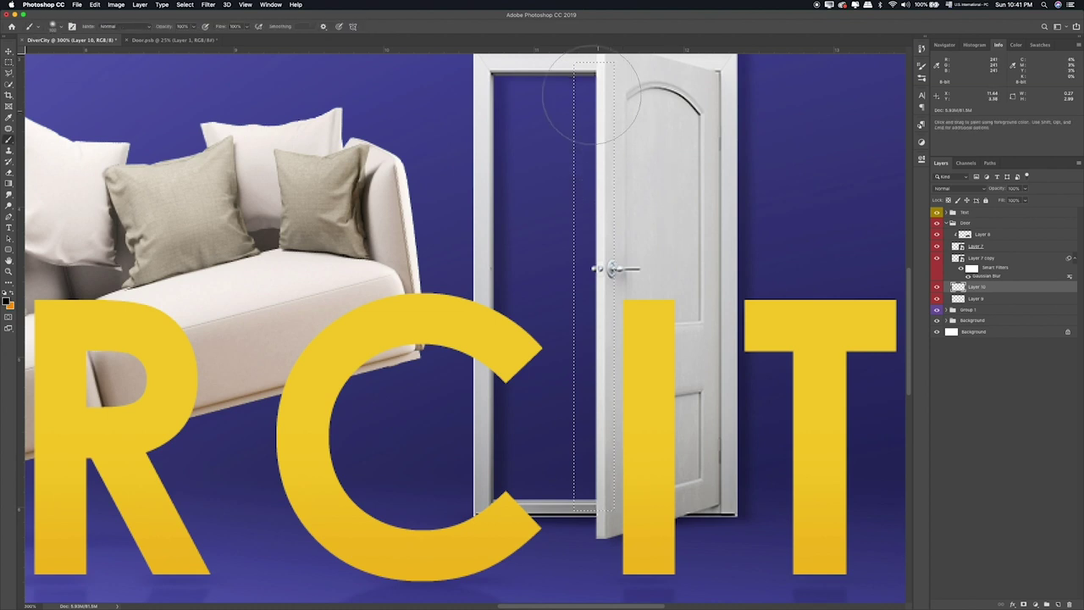
drag(584, 76, 597, 482)
key(m)
key(ctrl+d)
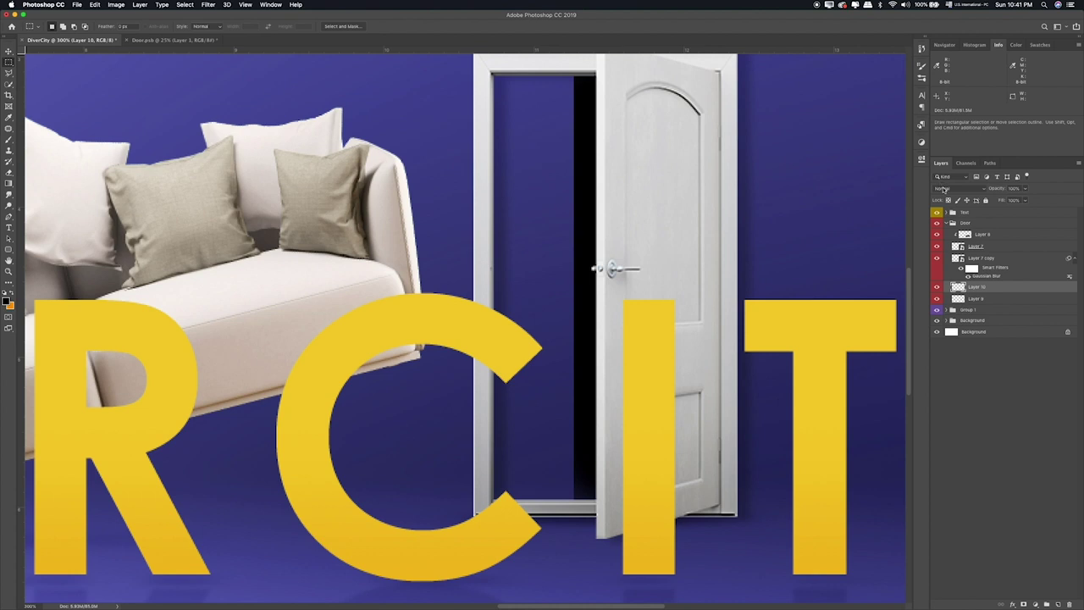
Step: Set the door-gap layer to Soft Light at 24% opacity
click(950, 193)
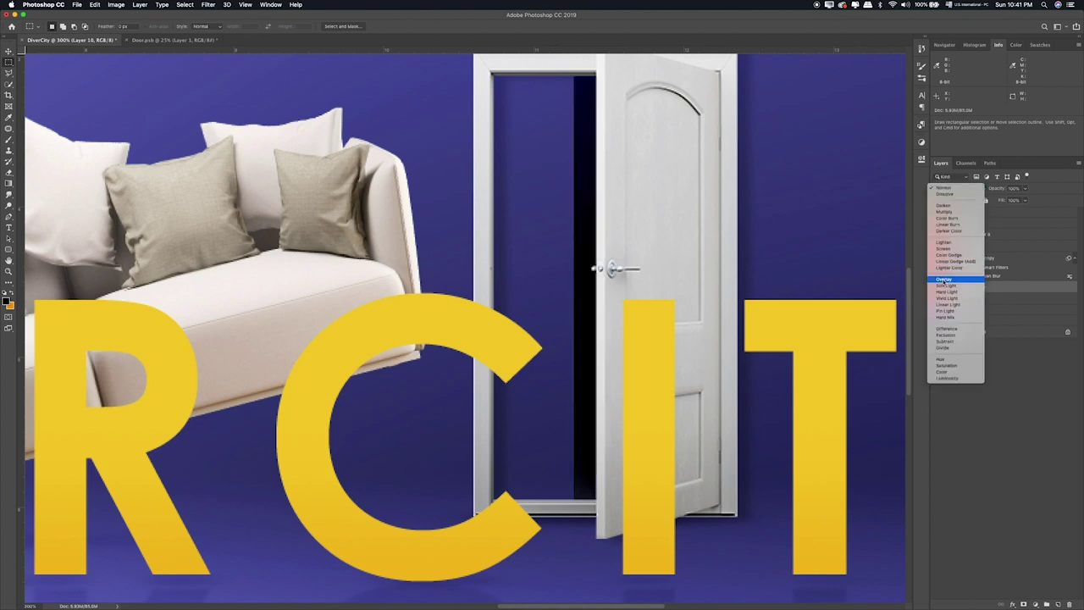
click(944, 279)
click(960, 189)
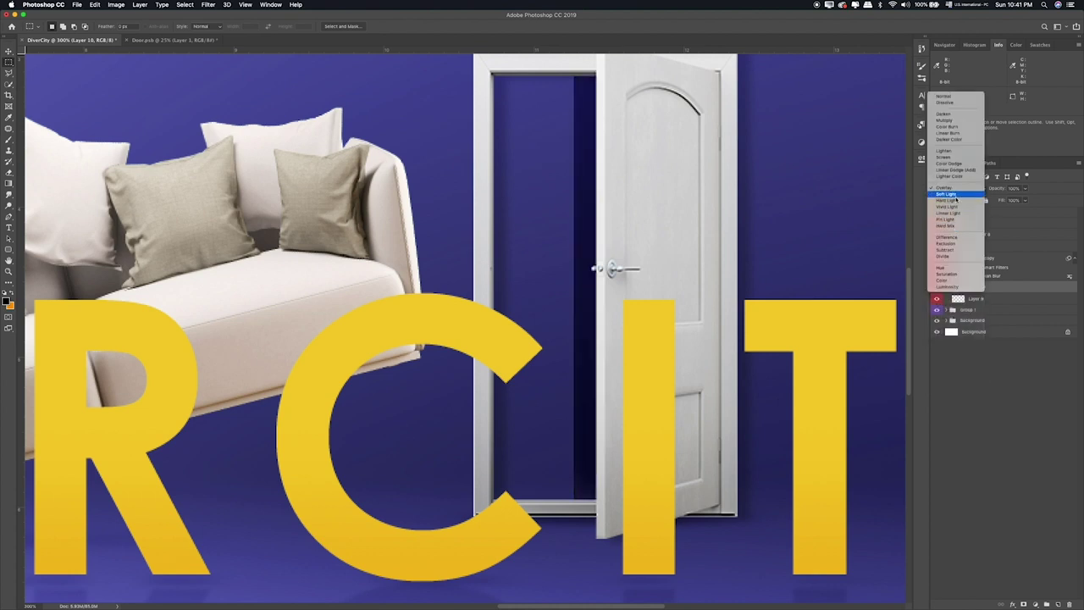
click(1022, 178)
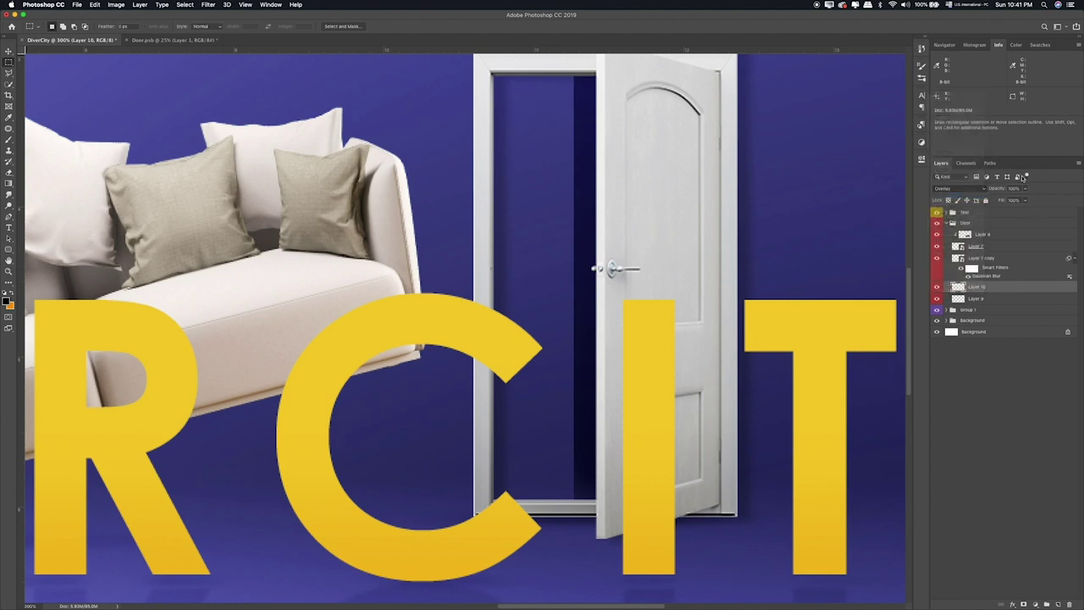
drag(1026, 188, 1002, 200)
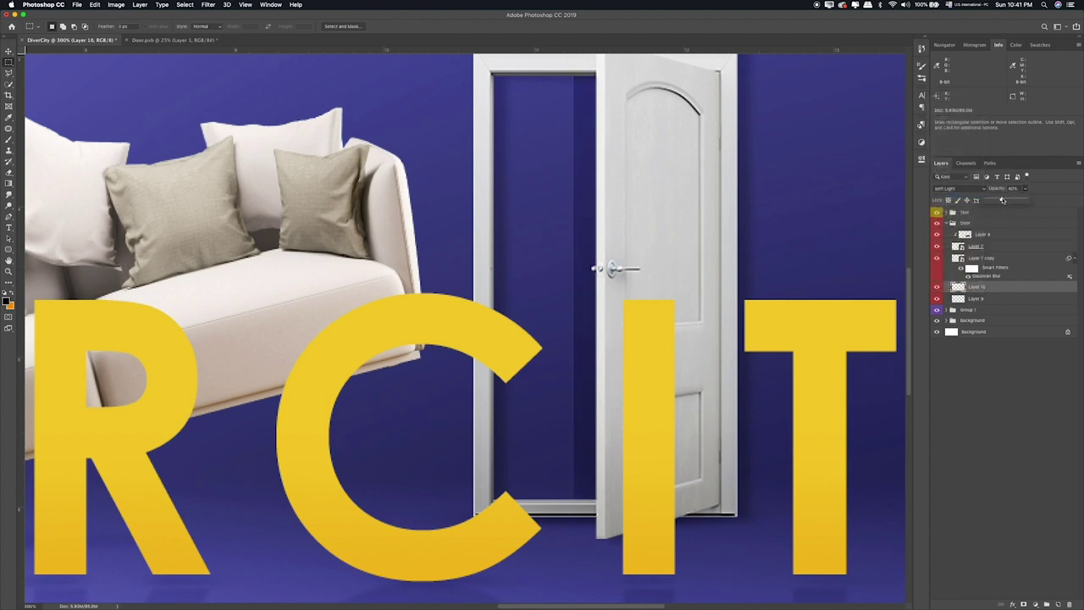
Step: Soften the door gap with a 4.5-pixel Gaussian Blur
click(209, 5)
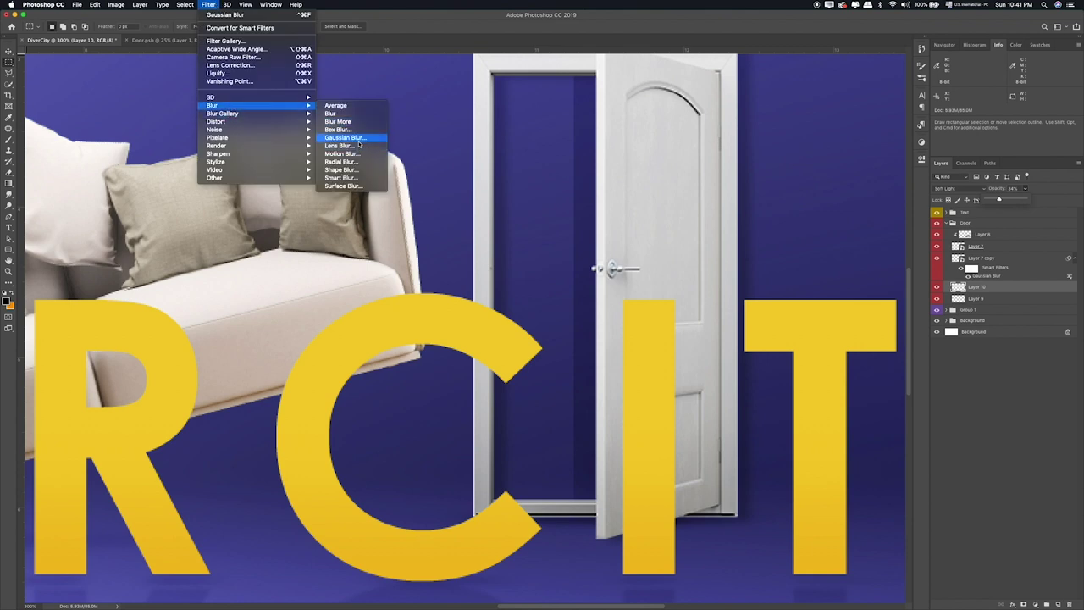
mouse_move(213, 105)
click(359, 142)
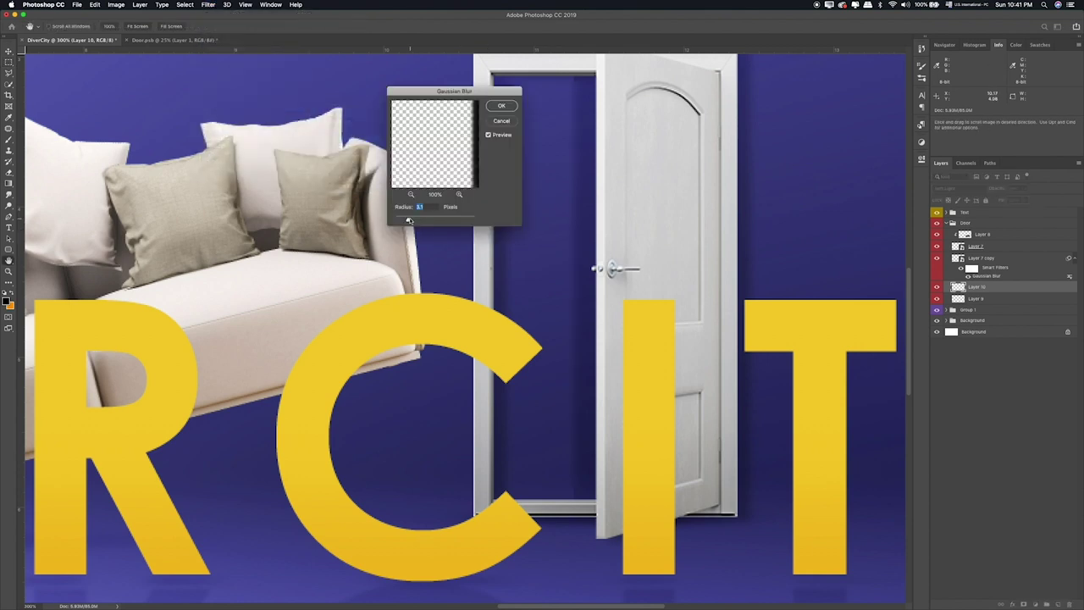
drag(407, 221, 414, 221)
key(Return)
Step: Start a crop frame around the door, then cancel the crop
key(c)
drag(607, 206, 626, 216)
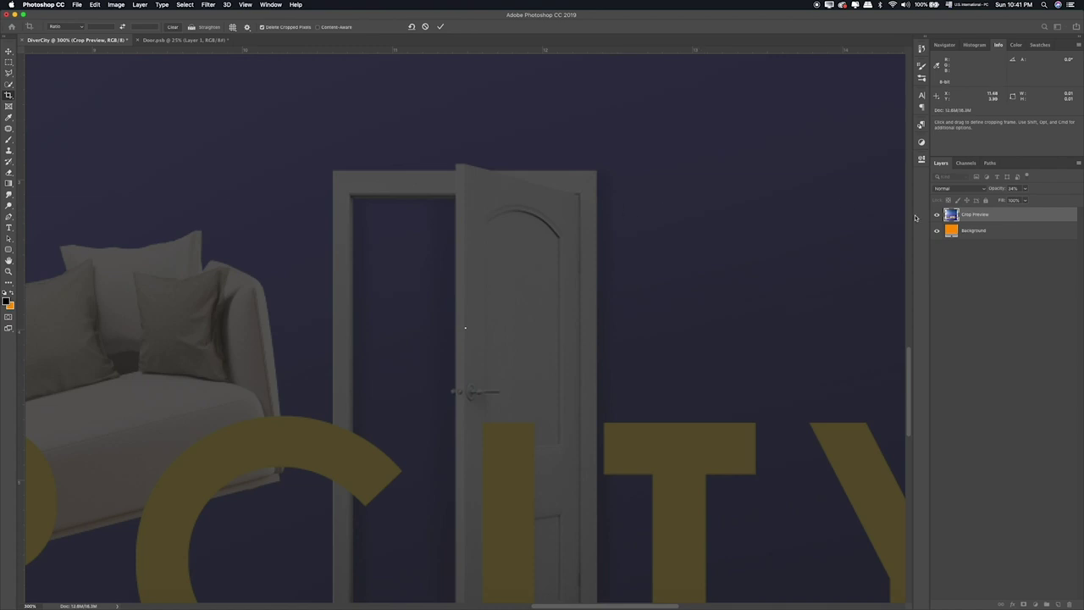
key(Escape)
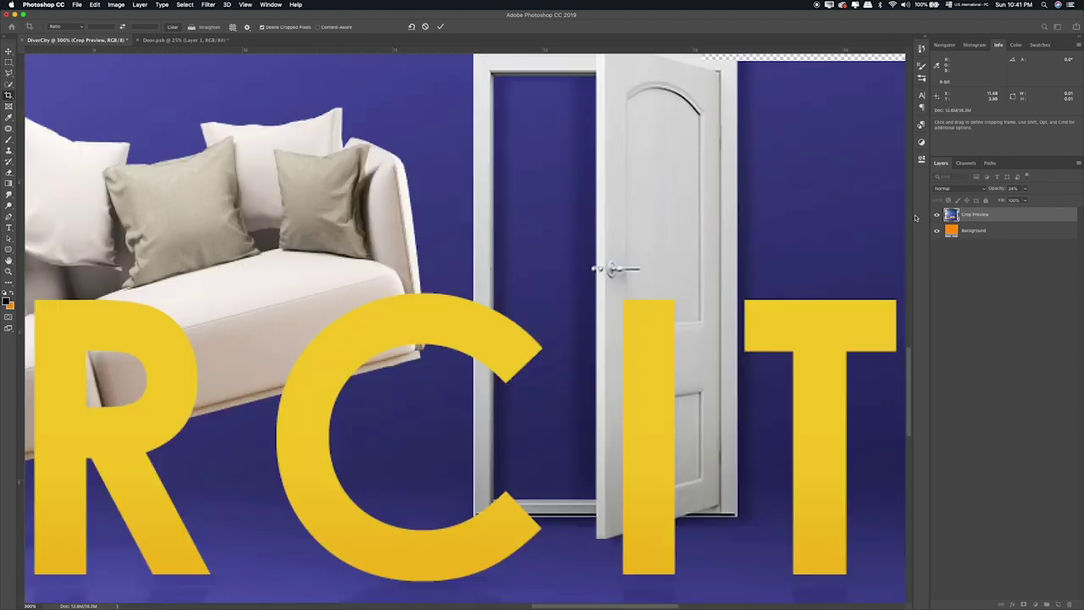
Step: Select a strip along the door's base and paint a dark blob on a new layer
click(8, 62)
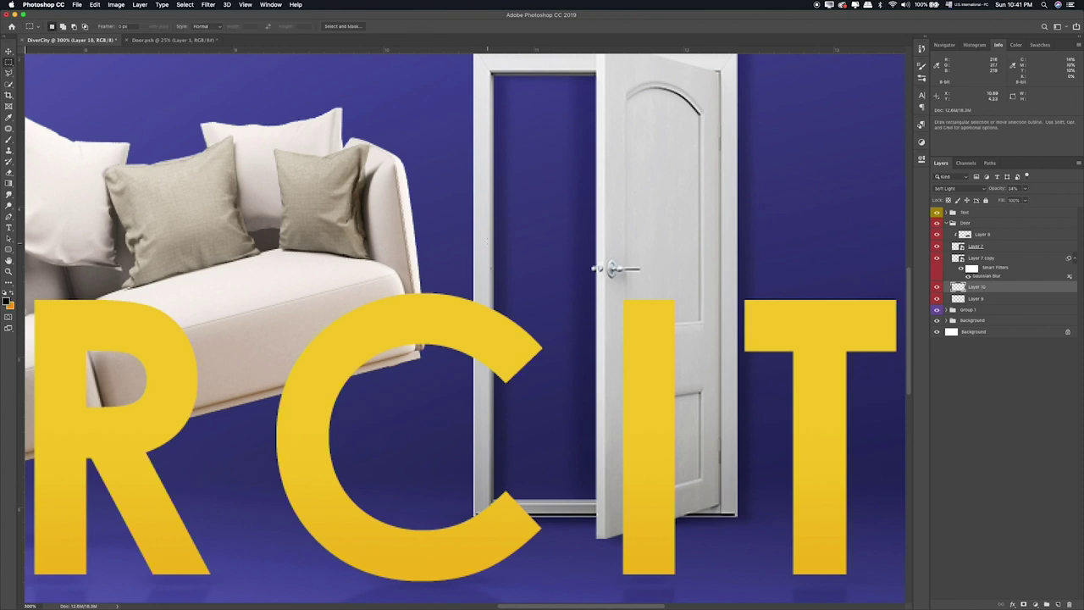
scroll(618, 264, up, 3)
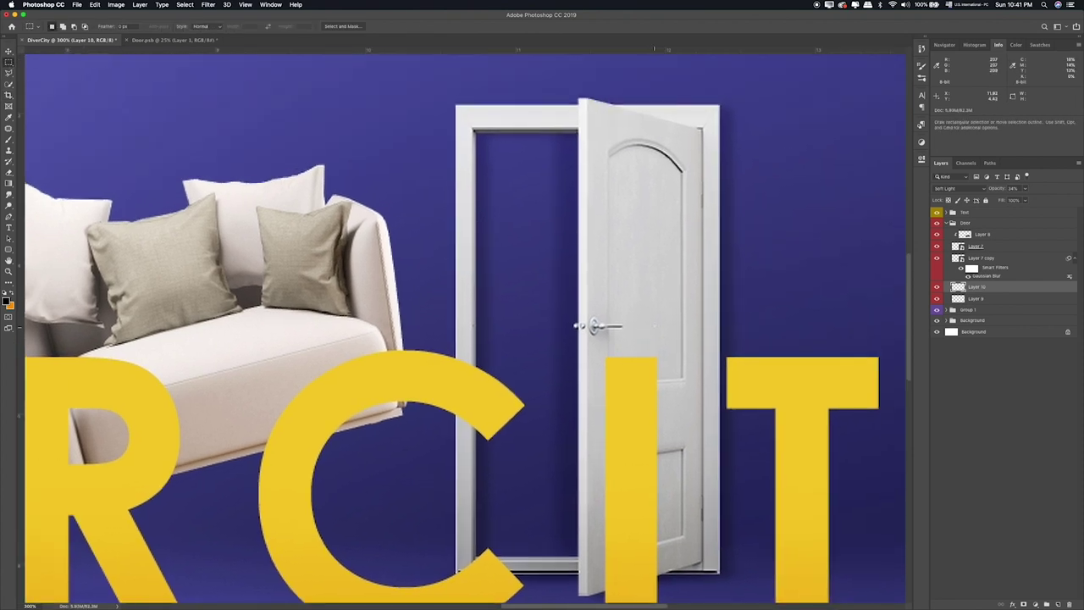
scroll(677, 398, down, 3)
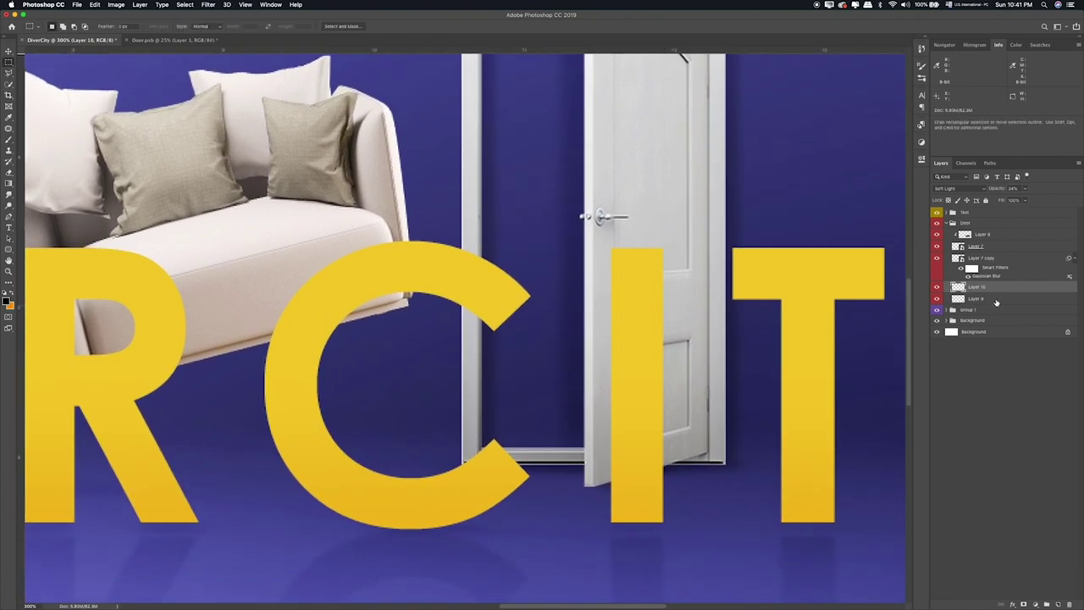
drag(456, 459, 749, 471)
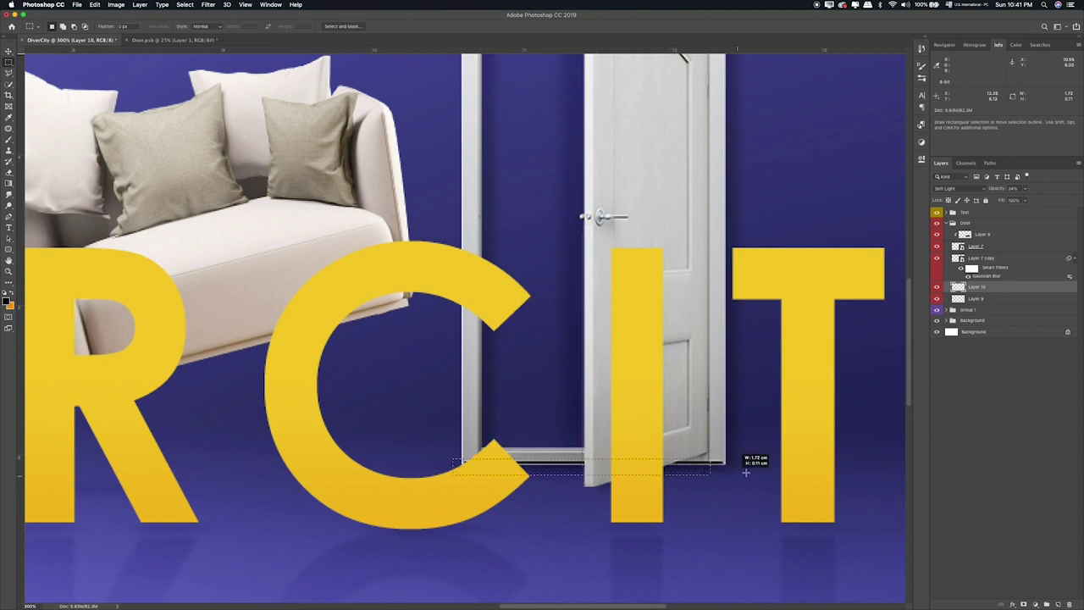
click(1056, 604)
key(b)
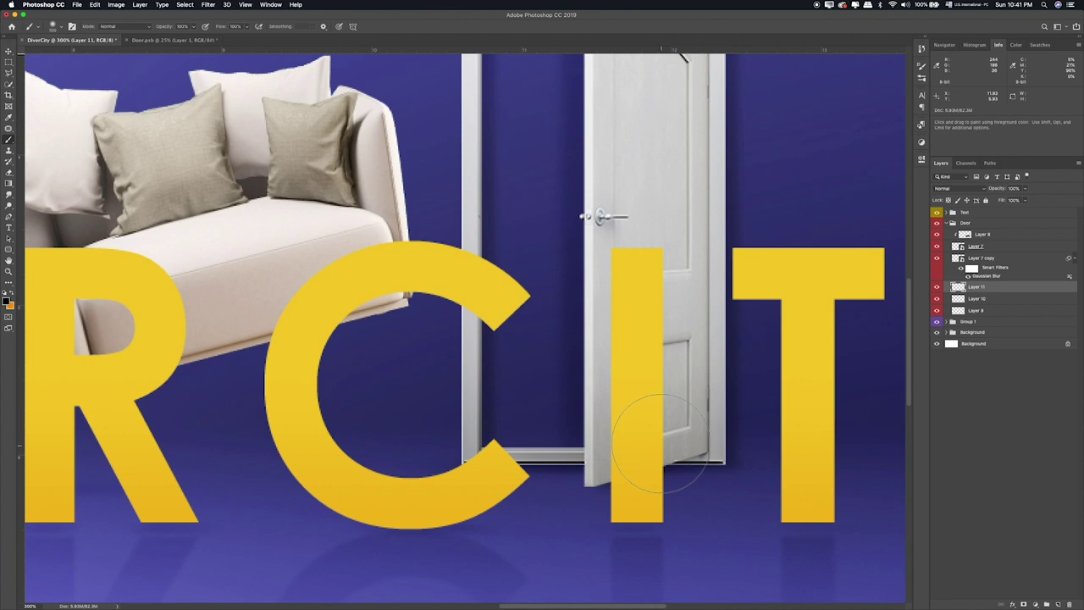
drag(605, 444, 515, 443)
Step: Squash the blob into a thin, wide shadow and move it under the door's bottom edge
key(ctrl+t)
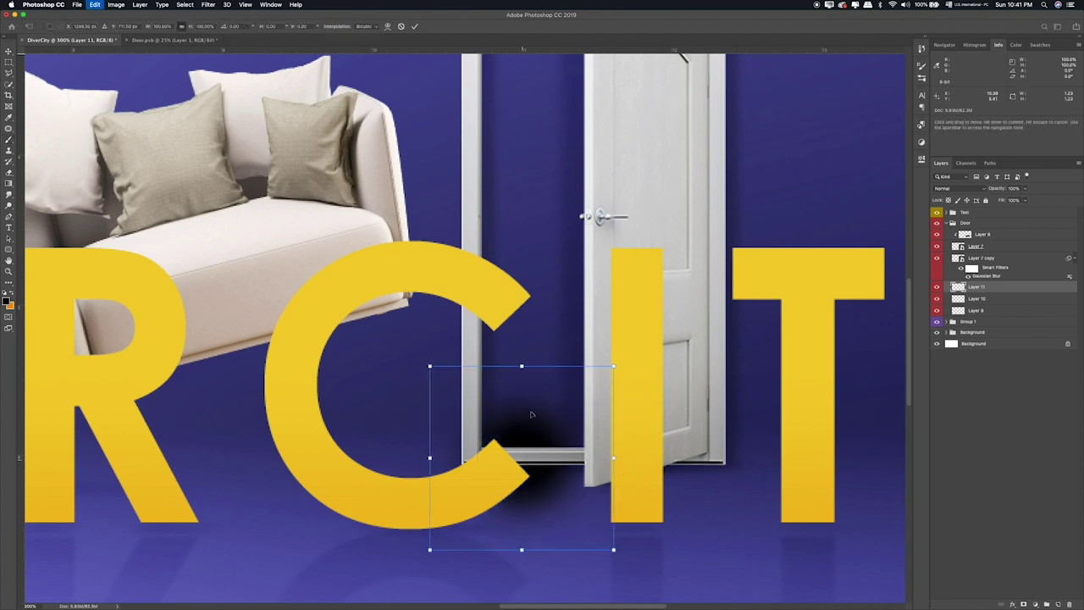
drag(521, 365, 522, 540)
mouse_move(613, 546)
mouse_down()
mouse_move(841, 425)
mouse_move(838, 442)
mouse_up()
key(Return)
key(v)
mouse_move(753, 491)
mouse_down()
mouse_move(712, 409)
mouse_move(726, 412)
mouse_up()
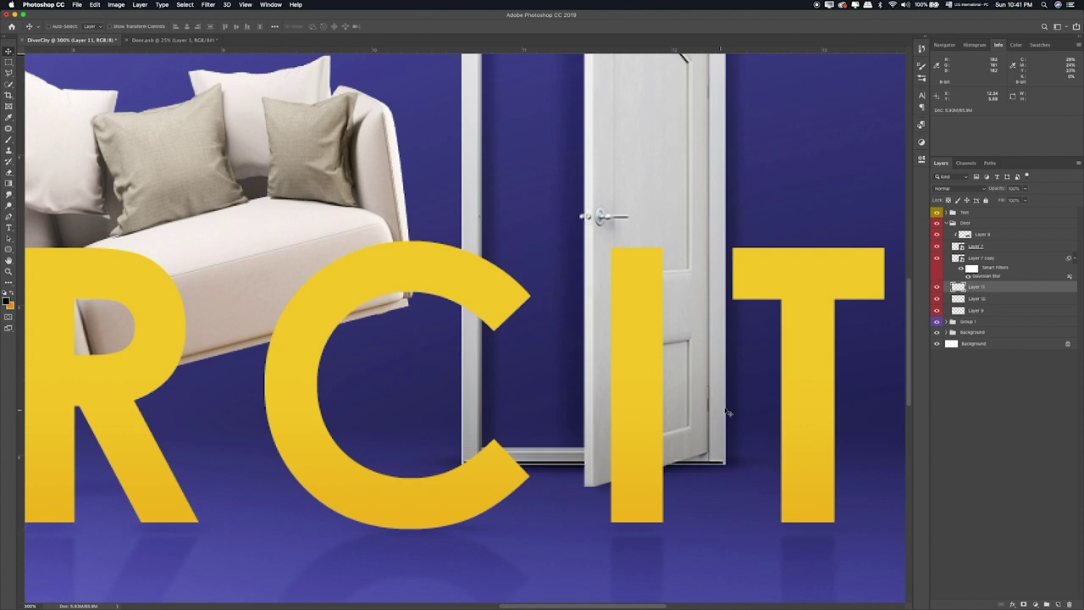
Step: Blend the shadow layer in Overlay at 79% opacity and compare it on and off
click(957, 188)
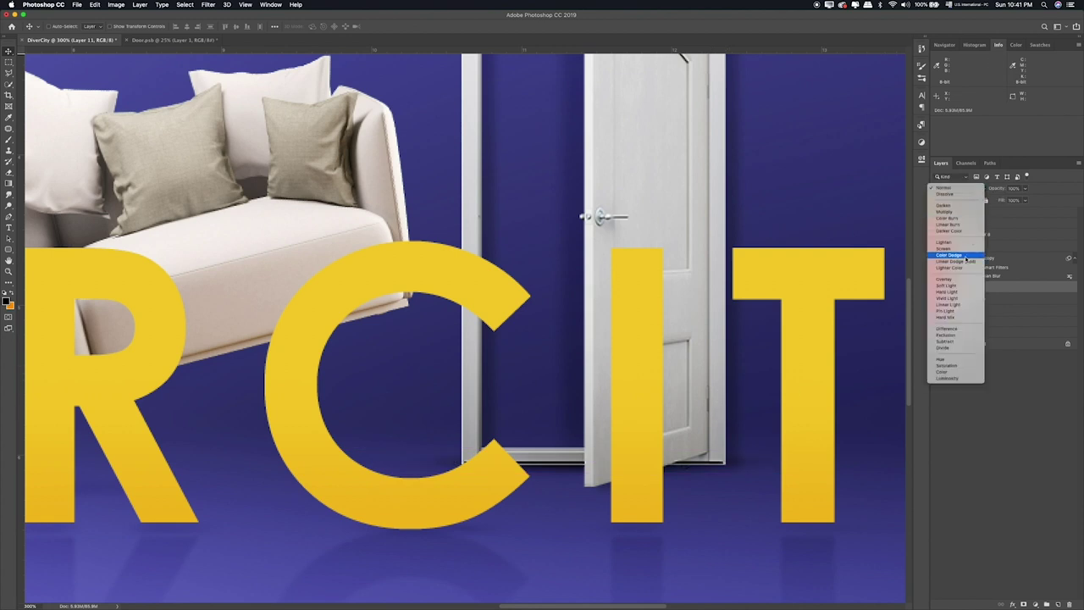
click(957, 283)
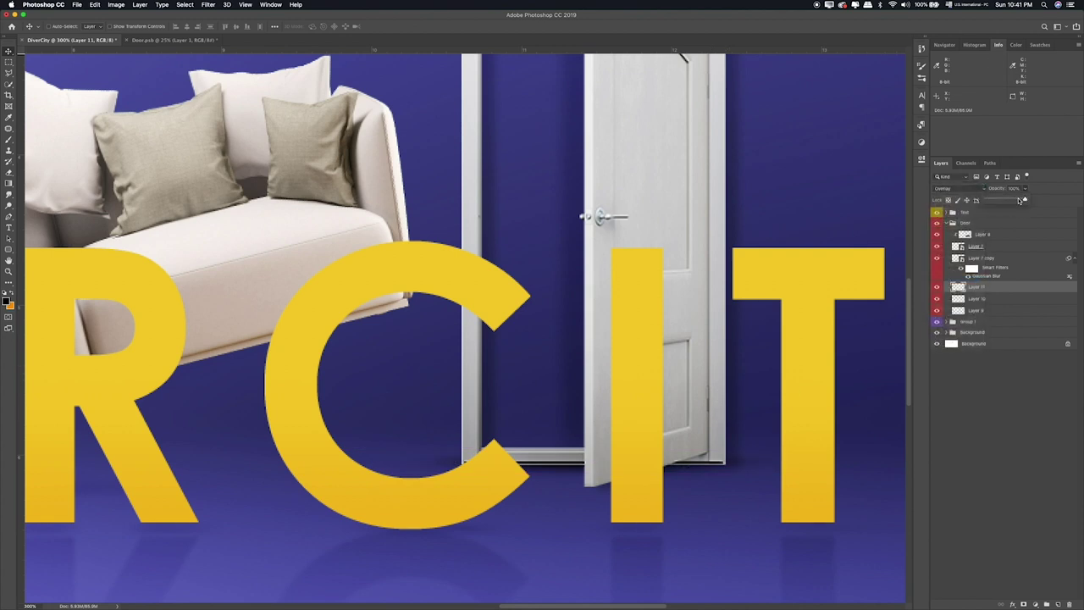
click(975, 289)
click(937, 286)
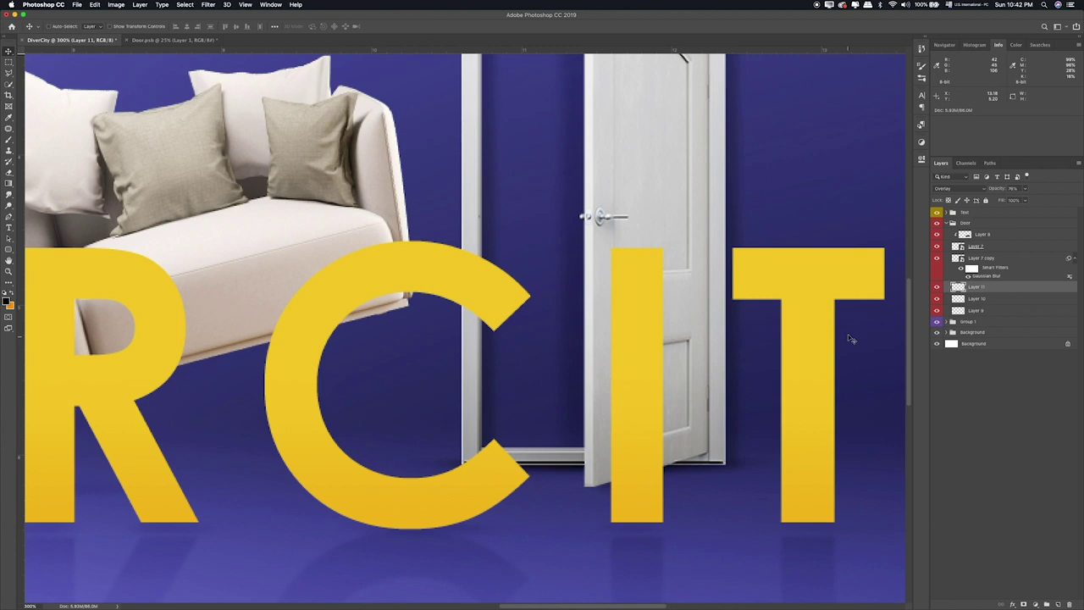
click(973, 248)
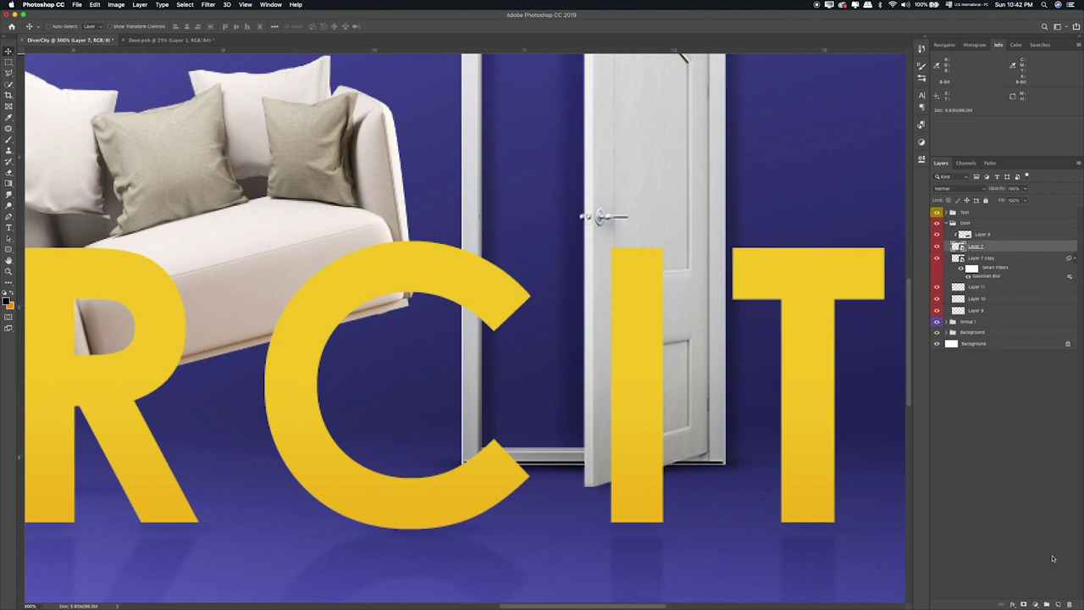
Step: Add Layer 12 above Layer 7 and brush dark shading along the door base
click(1059, 603)
key(b)
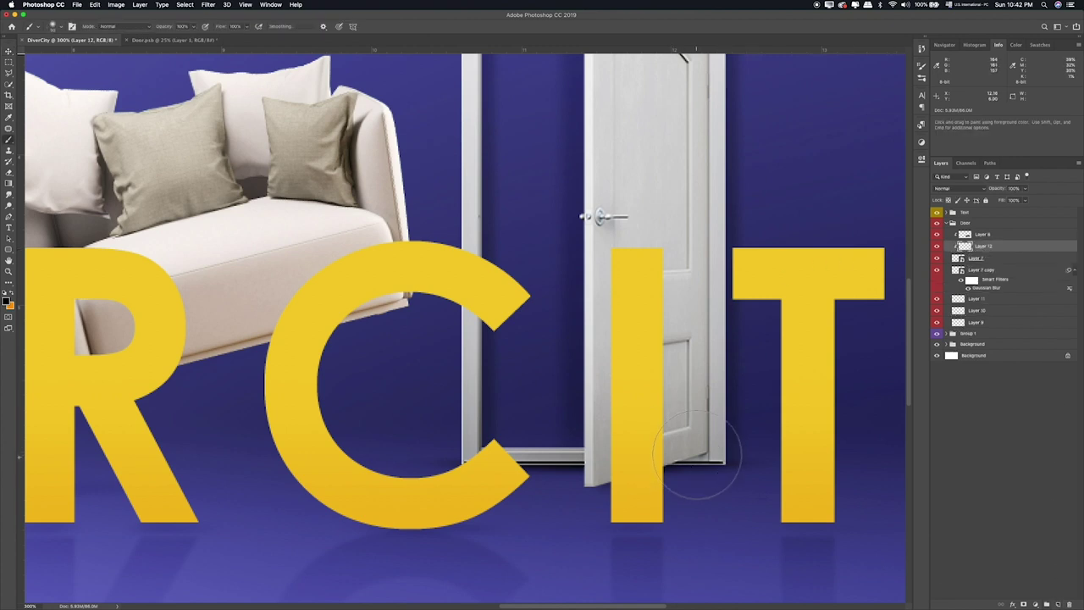
mouse_move(718, 471)
mouse_down()
mouse_move(666, 477)
mouse_move(722, 475)
mouse_up()
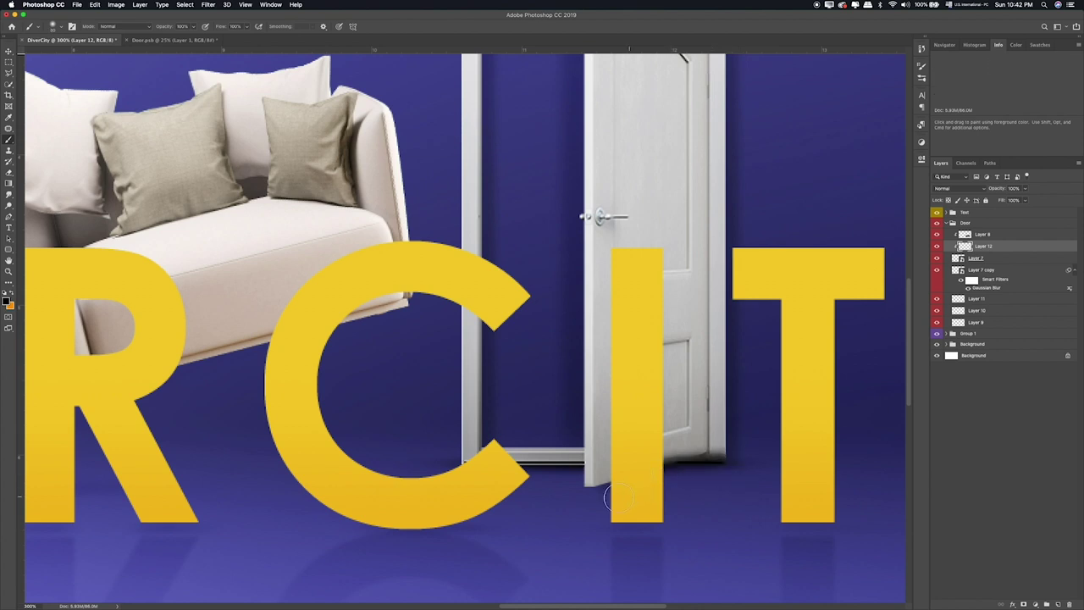
drag(563, 477, 485, 477)
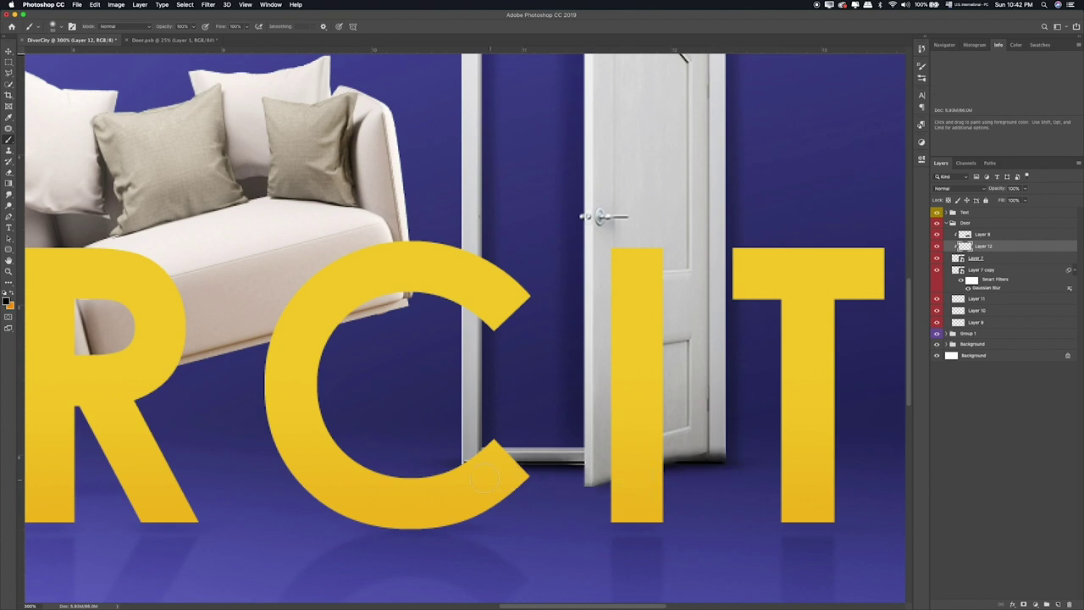
drag(585, 466, 584, 466)
key(e)
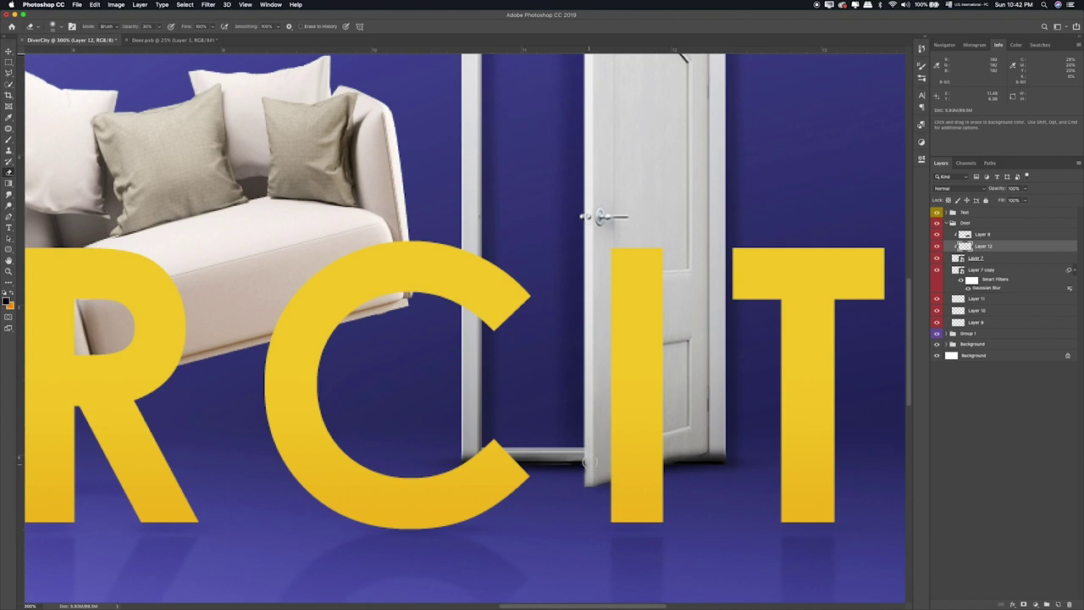
Step: Set Layer 12 to Soft Light at 77% opacity and fit the whole composition in view
click(953, 188)
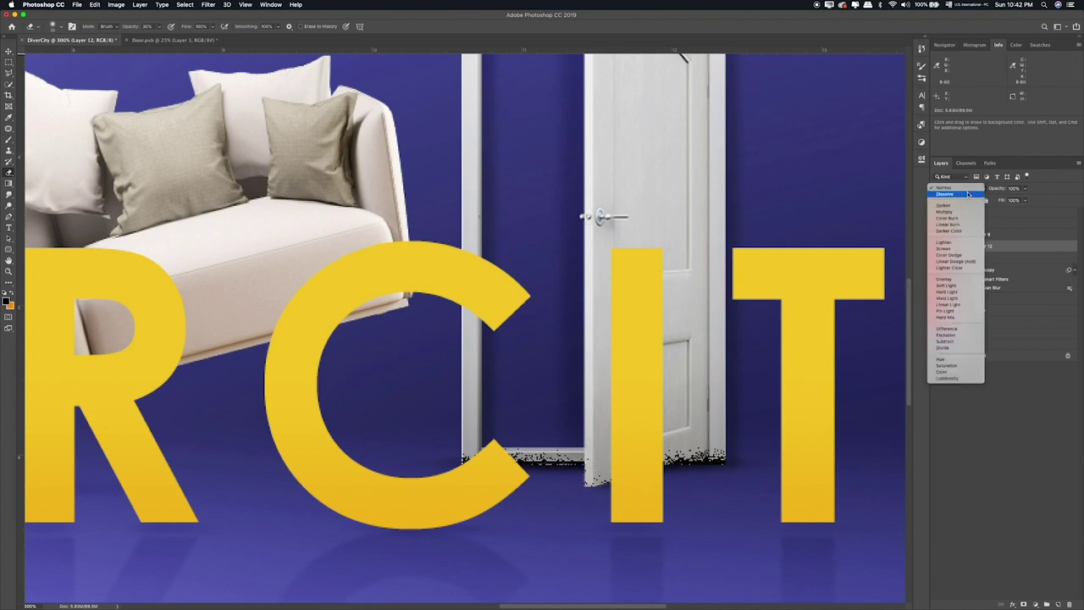
click(957, 289)
drag(1025, 188, 1008, 201)
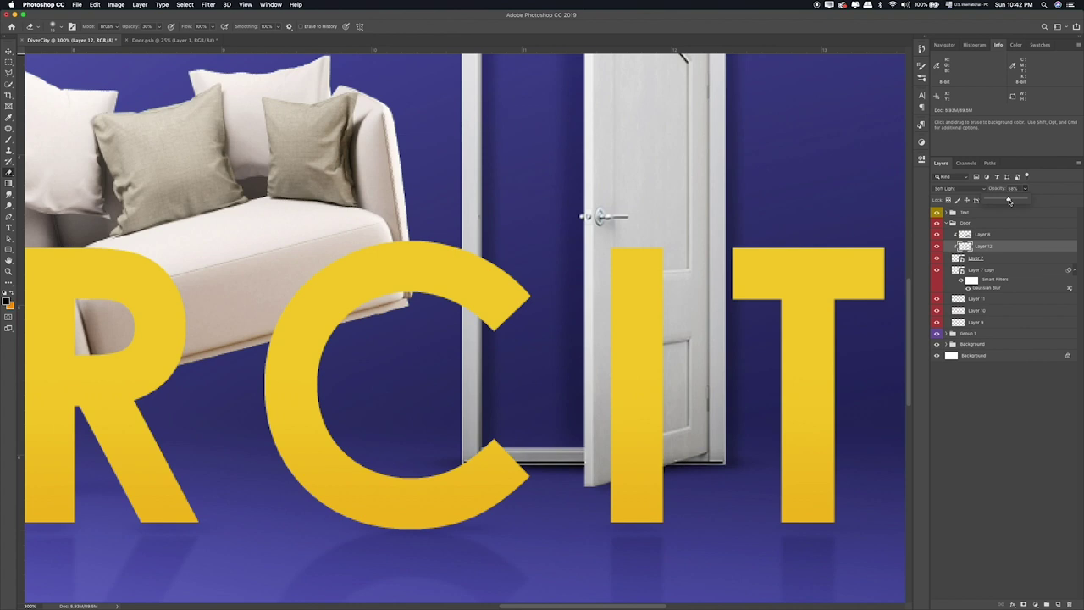
click(696, 391)
click(937, 246)
click(936, 245)
key(ctrl+0)
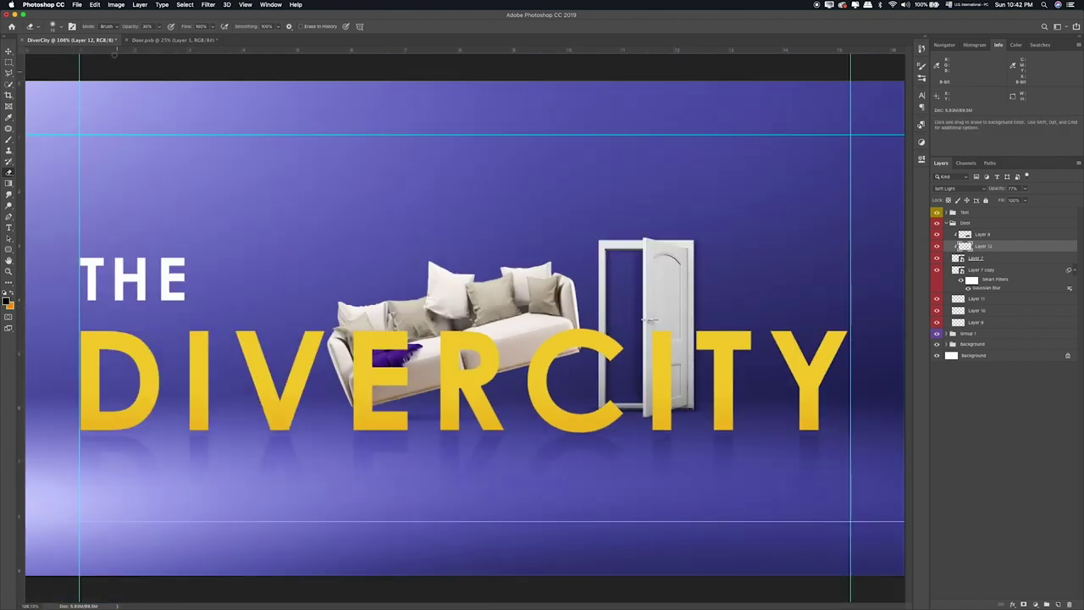
Step: Quick Look Girl.psb in the Items folder, then open it in Photoshop
click(10, 62)
key(super+Tab)
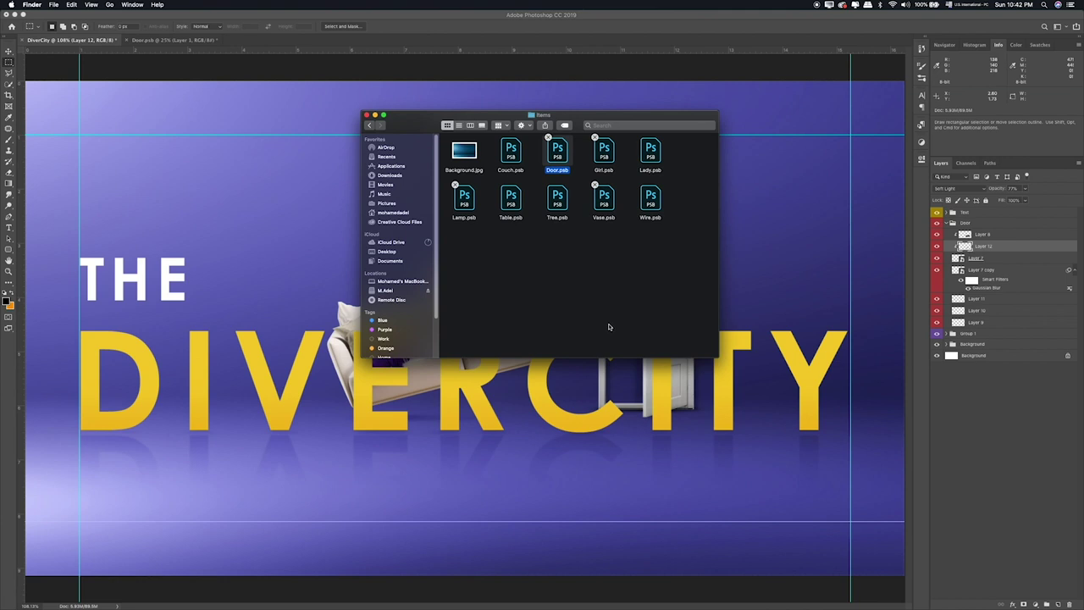
click(601, 153)
key(space)
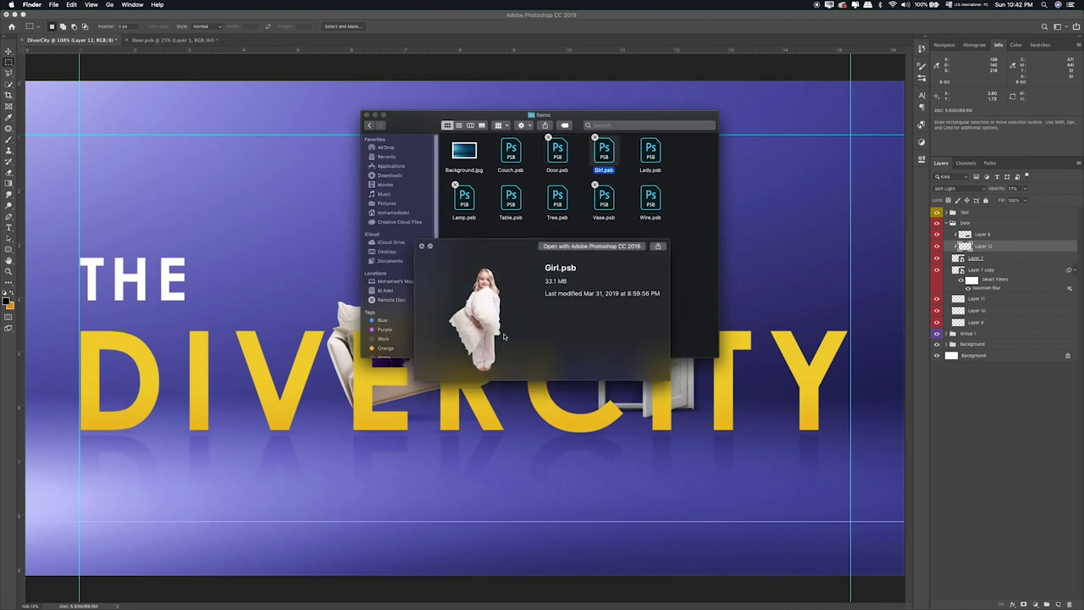
key(space)
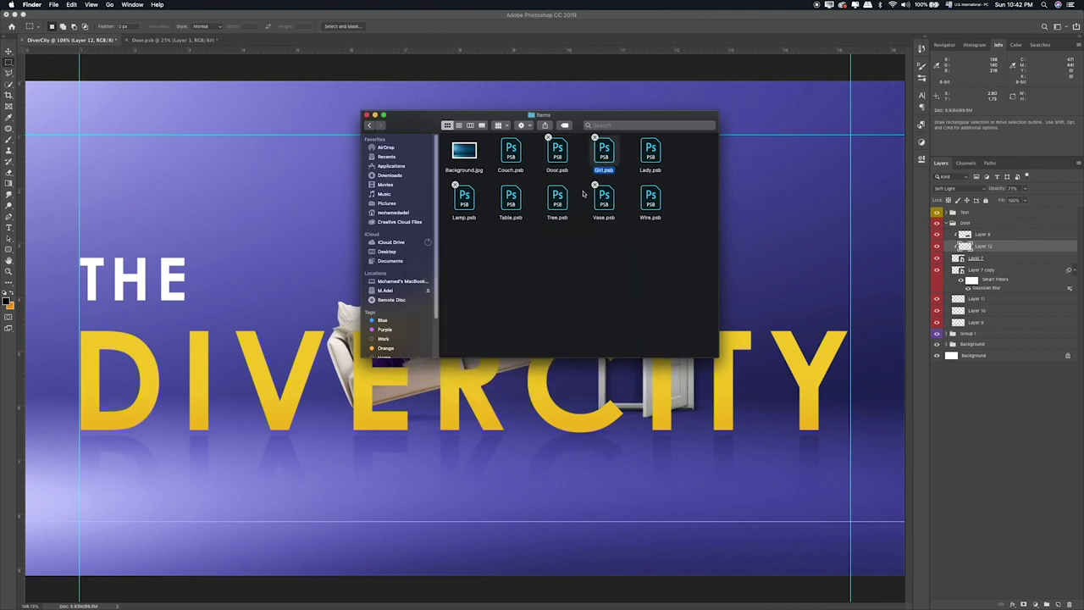
double_click(604, 152)
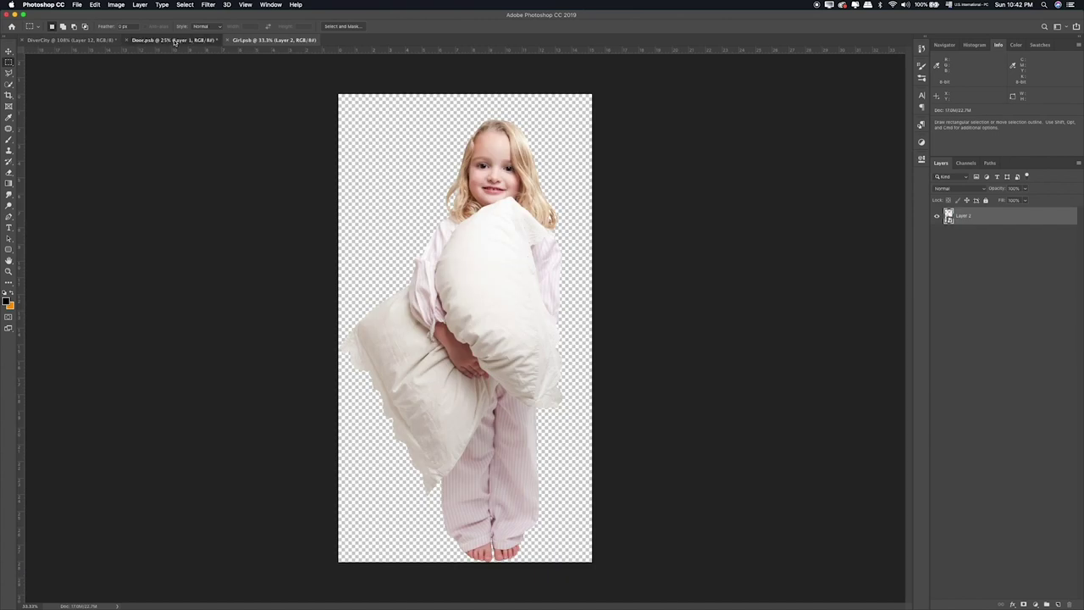
Step: Close Door.psb without saving changes
click(179, 40)
key(super+w)
key(super+d)
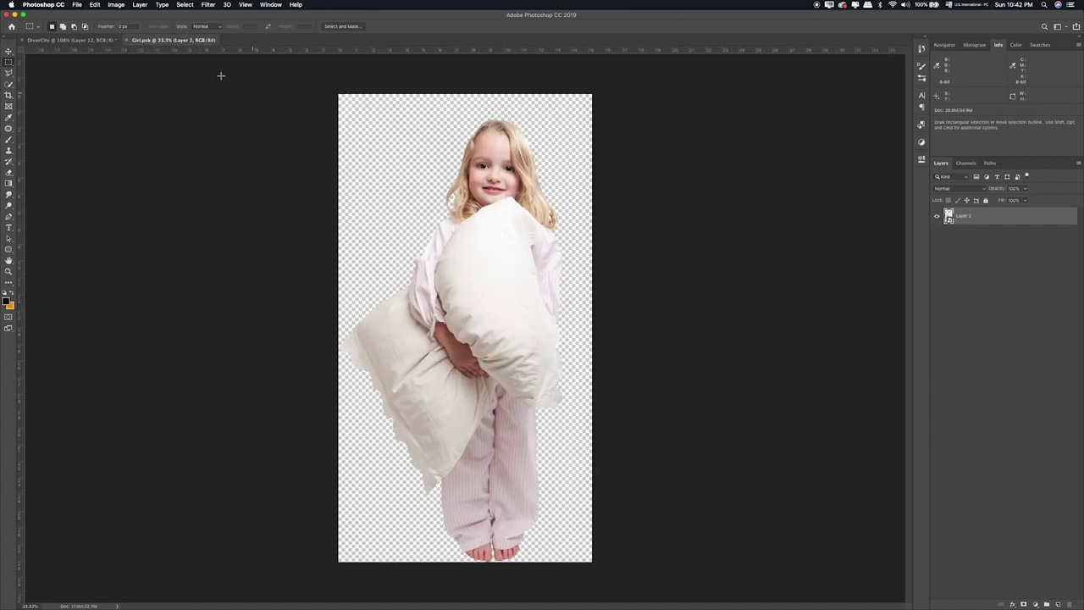
Step: Drag the girl image from Girl.psb into the DiverCity poster and collapse the Door group
key(v)
mouse_move(523, 247)
mouse_down()
mouse_move(88, 42)
mouse_move(531, 222)
mouse_up()
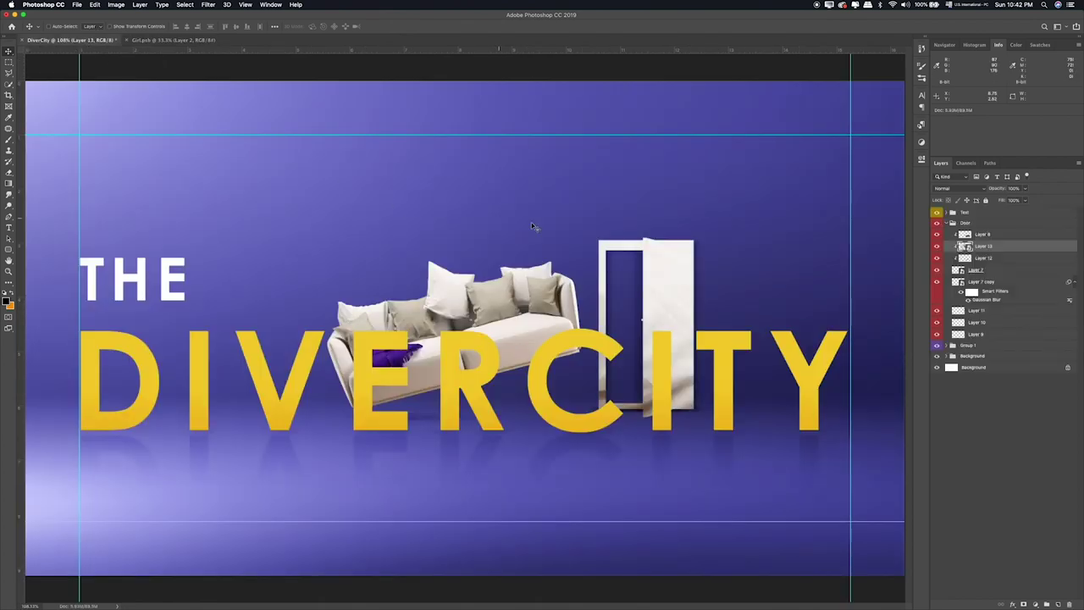
drag(980, 248, 982, 246)
click(950, 225)
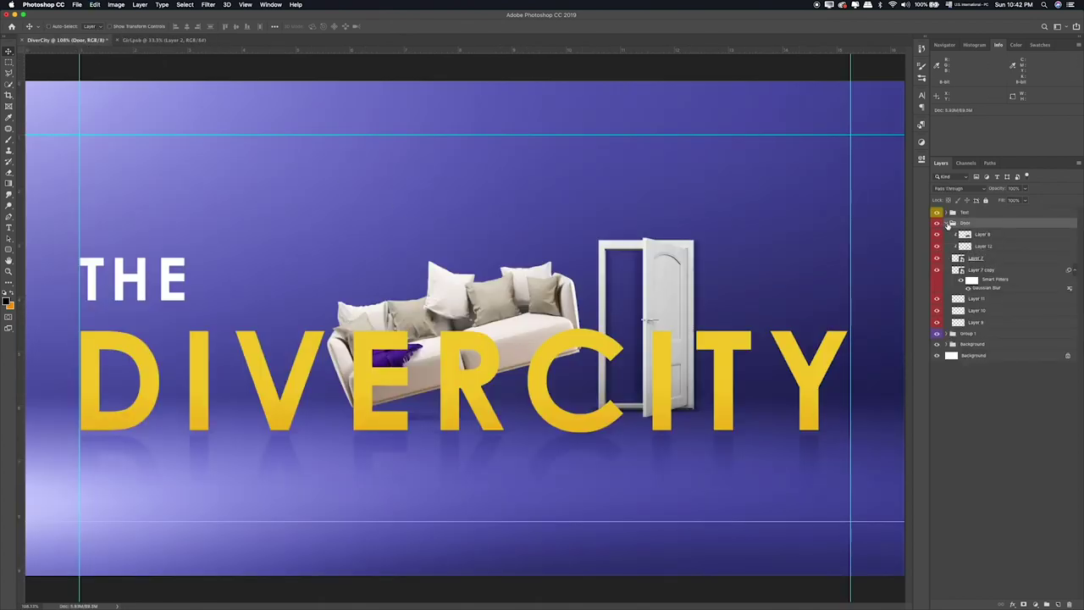
click(949, 223)
click(161, 40)
mouse_move(535, 165)
mouse_down()
mouse_move(89, 41)
mouse_move(435, 173)
mouse_up()
Step: Scale the girl down proportionally and position her over the R and C letters
key(ctrl+t)
key(ctrl+0)
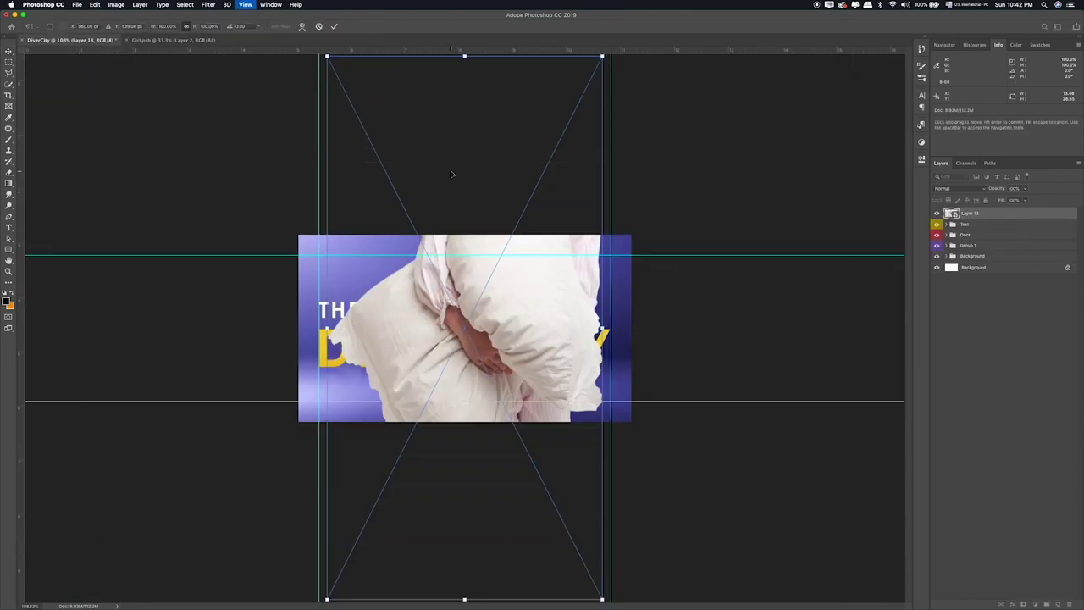
mouse_move(601, 56)
mouse_down()
mouse_move(380, 517)
mouse_move(492, 292)
mouse_up()
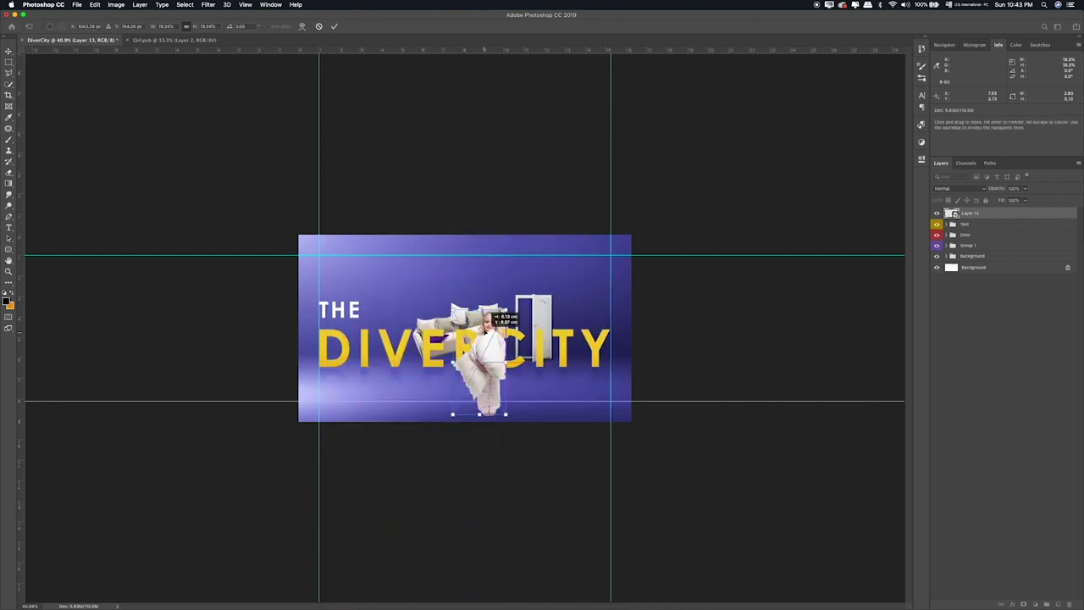
key(ctrl+1)
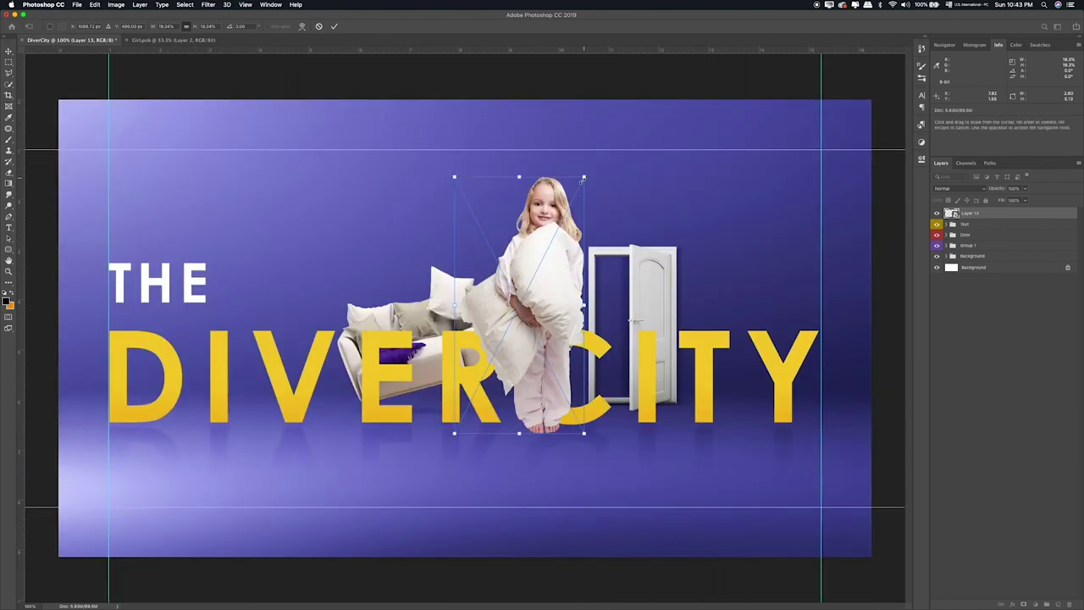
drag(583, 177, 520, 297)
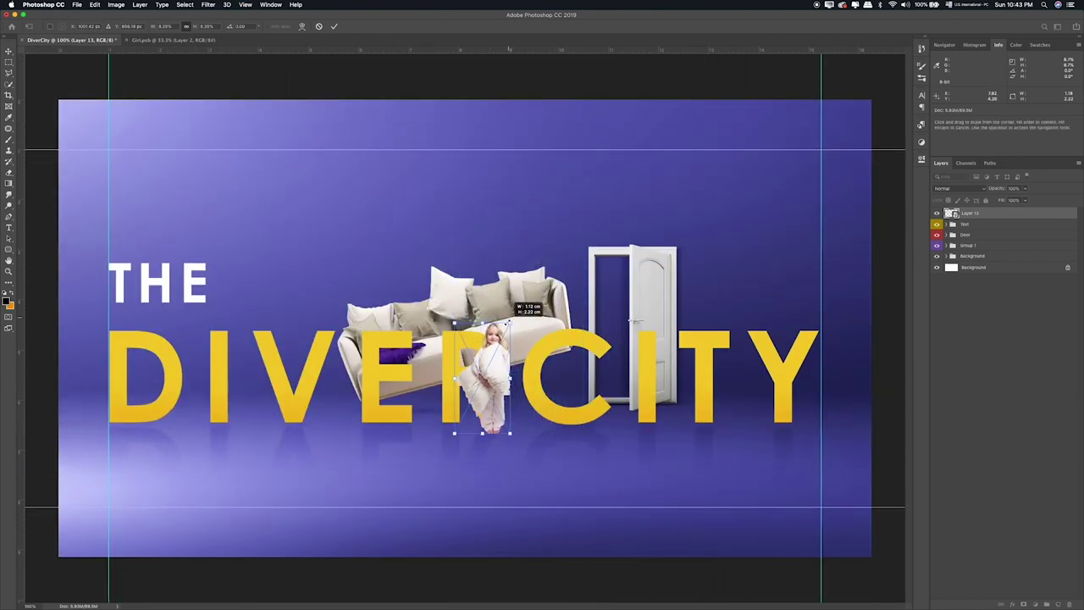
drag(497, 378, 532, 355)
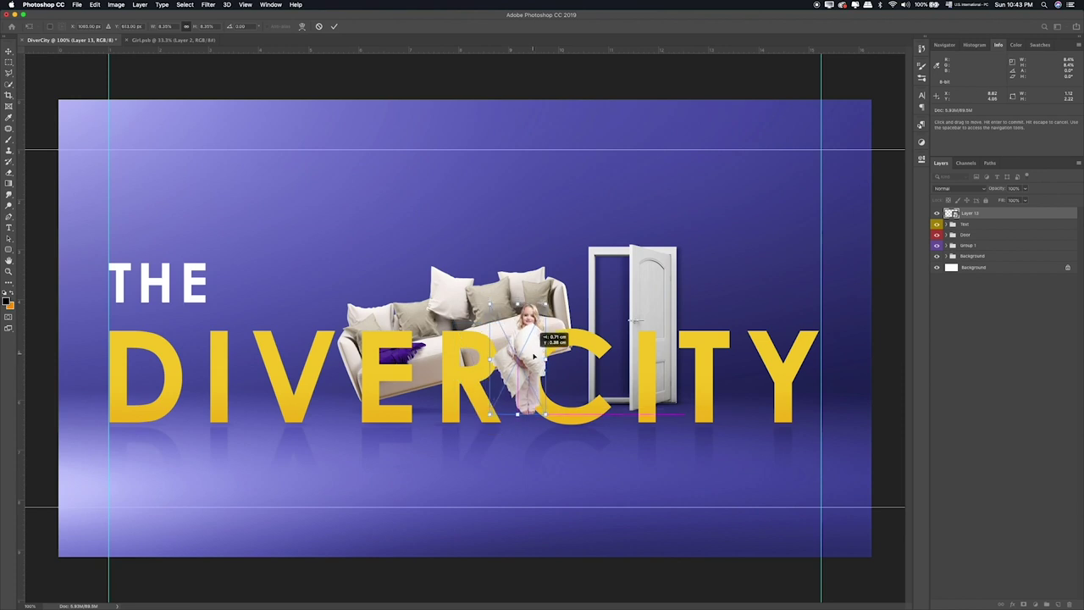
drag(545, 303, 569, 283)
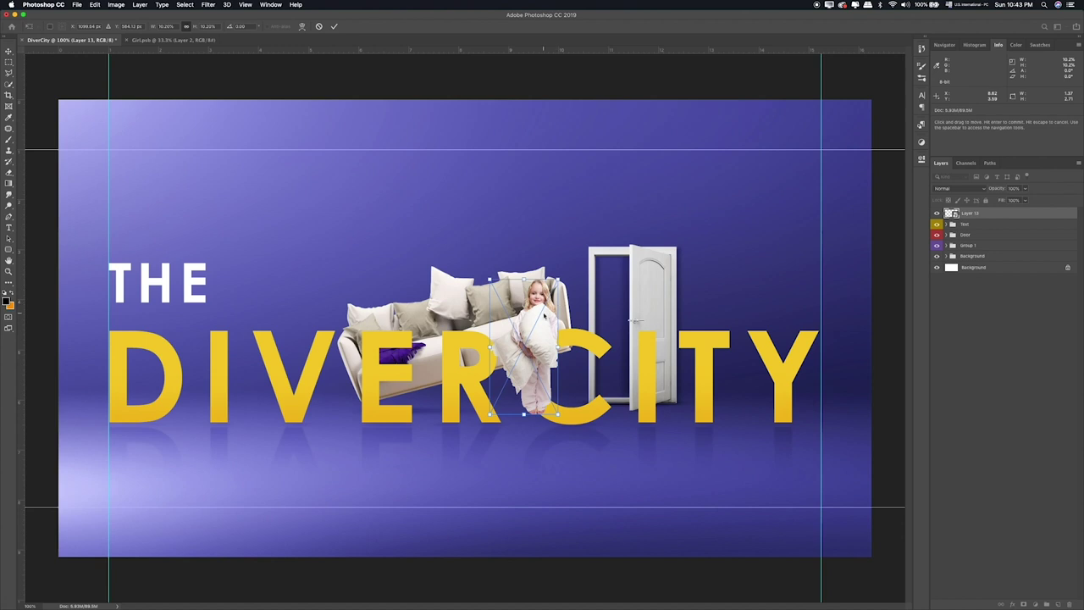
Step: Flip the girl horizontally and move her layer below the Text group
right_click(546, 313)
click(568, 411)
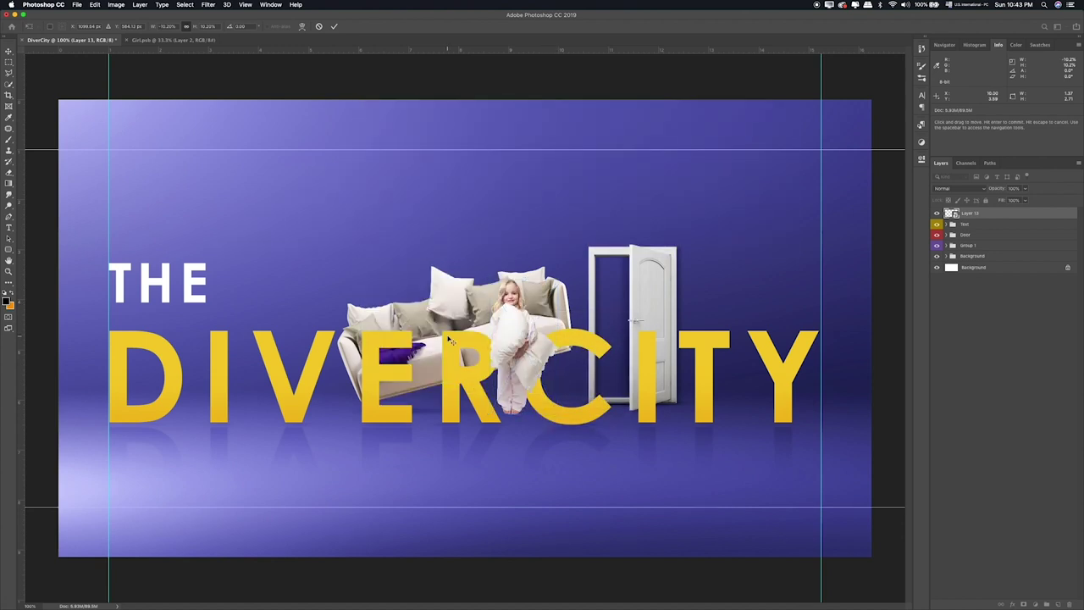
key(Return)
key(ctrl+bracketleft)
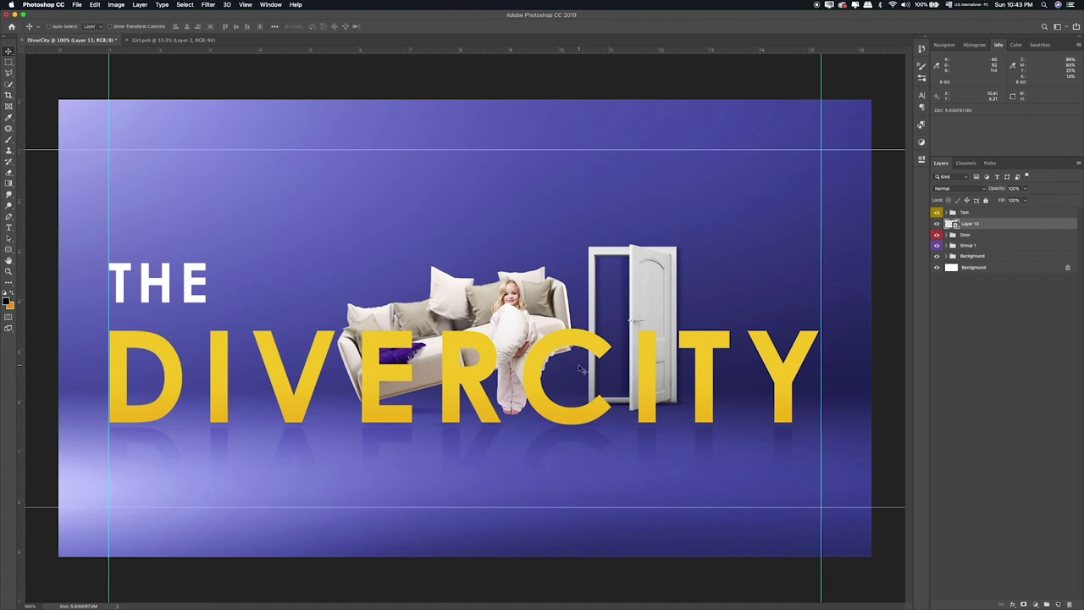
Step: Nudge the girl a few pixels right between the R and C, then zoom in to check
mouse_move(545, 368)
mouse_down()
mouse_move(554, 368)
mouse_move(537, 365)
mouse_up()
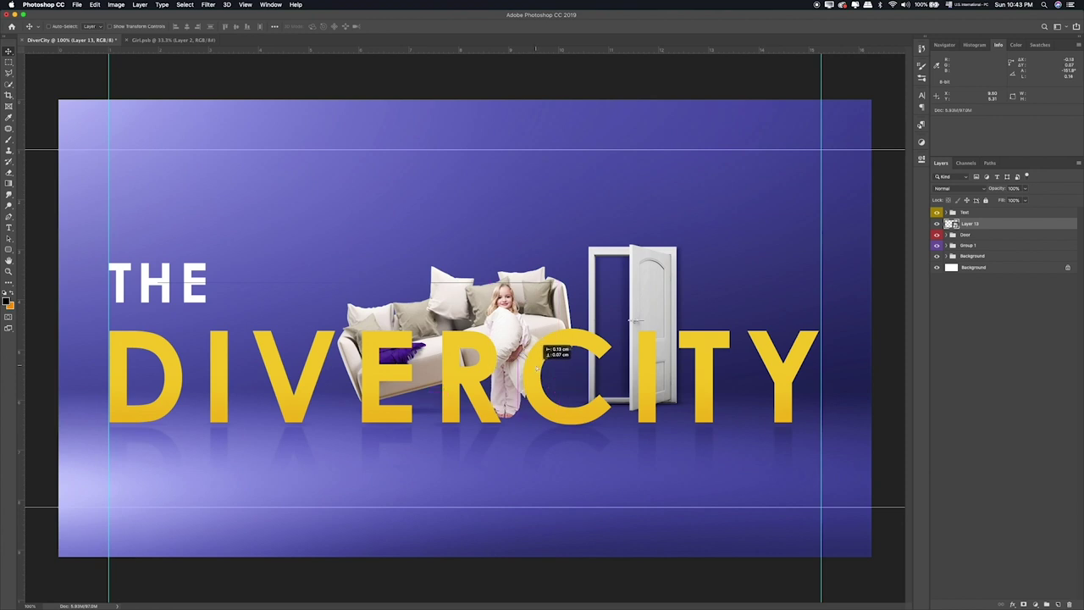
drag(537, 366, 539, 366)
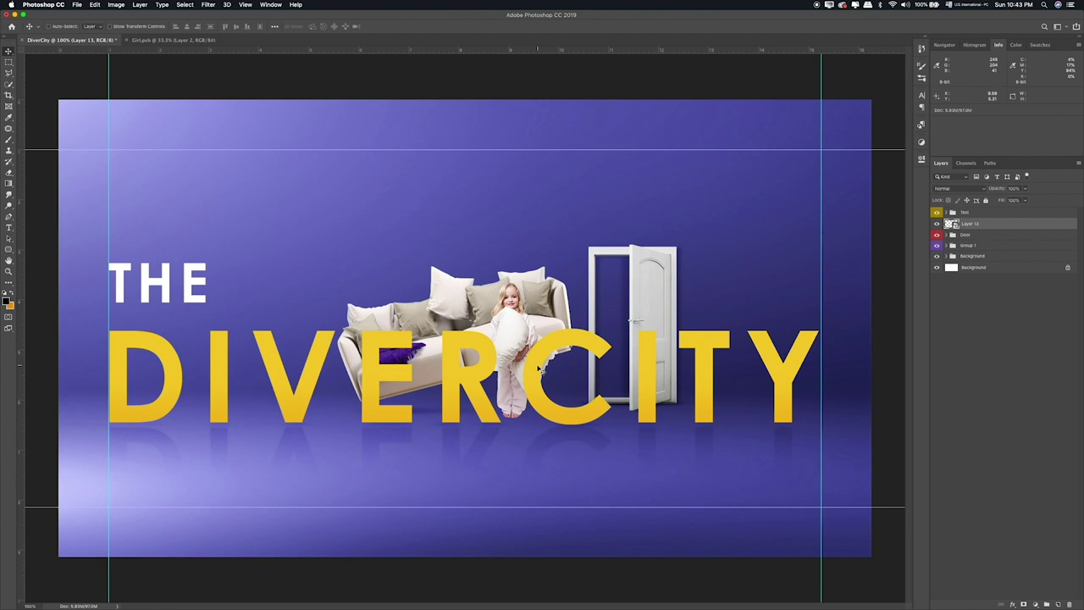
key(ctrl+plus)
key(ctrl+plus)
key(ctrl+plus)
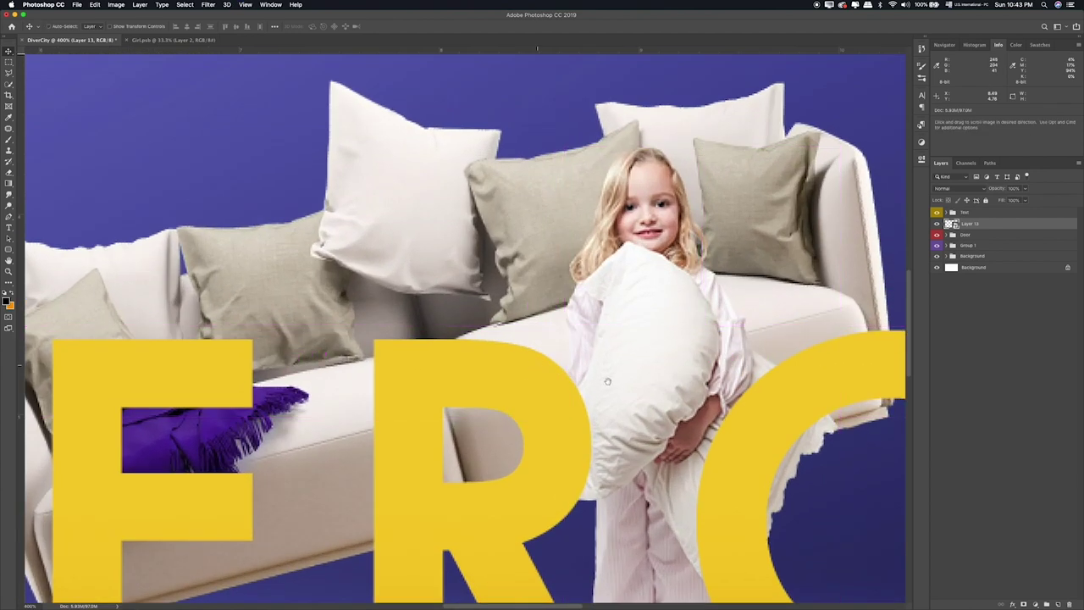
drag(607, 381, 389, 276)
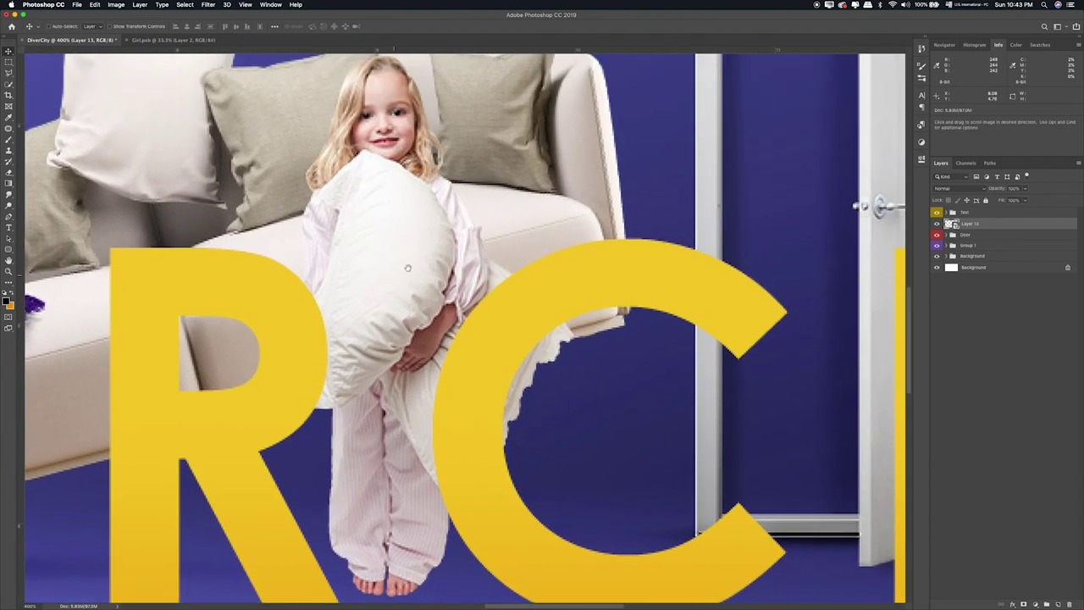
Step: Group Layer 13 into a green-labelled Group 2 and duplicate it as Layer 13 copy
scroll(443, 244, up, 2)
scroll(443, 245, right, 2)
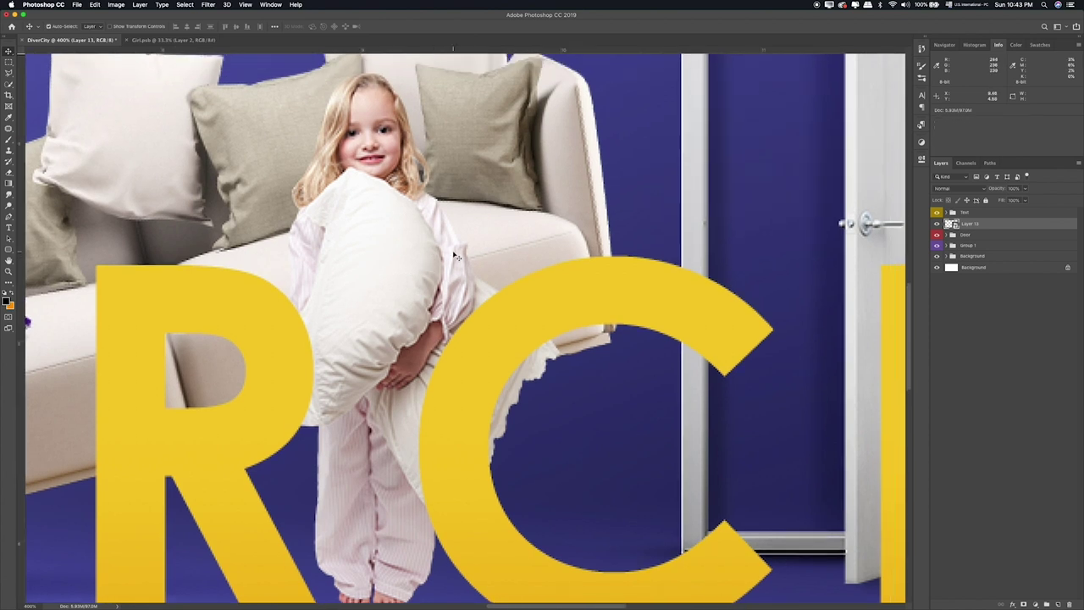
key(ctrl+minus)
key(ctrl+g)
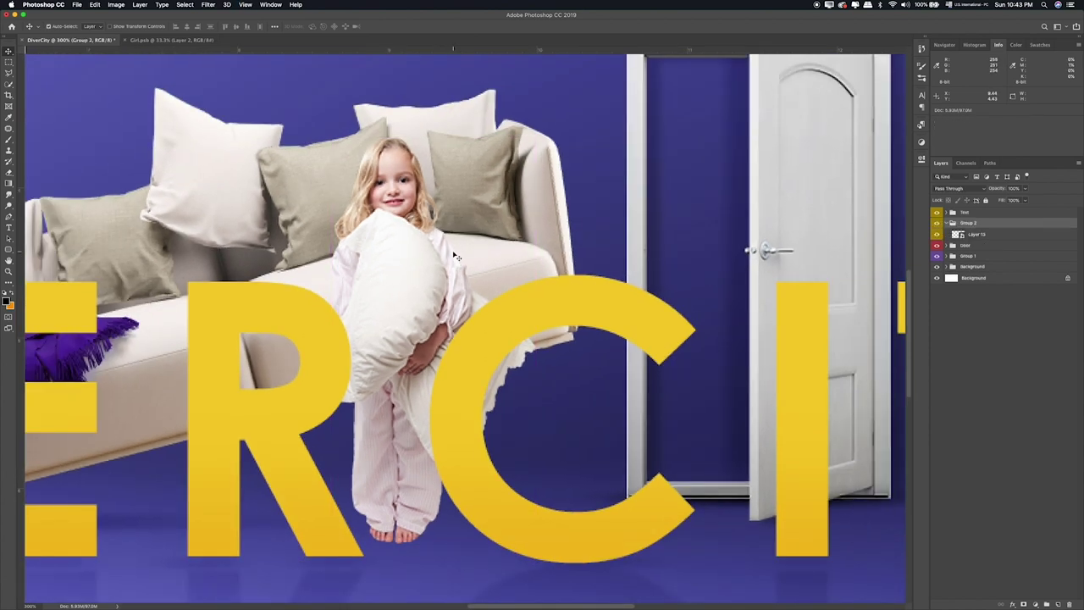
right_click(970, 222)
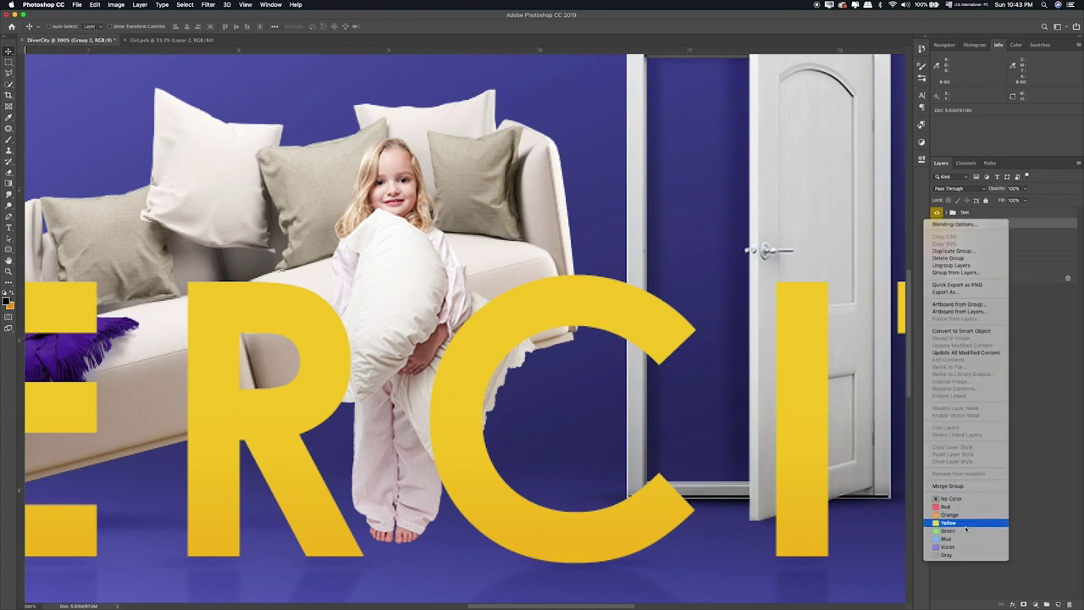
key(Return)
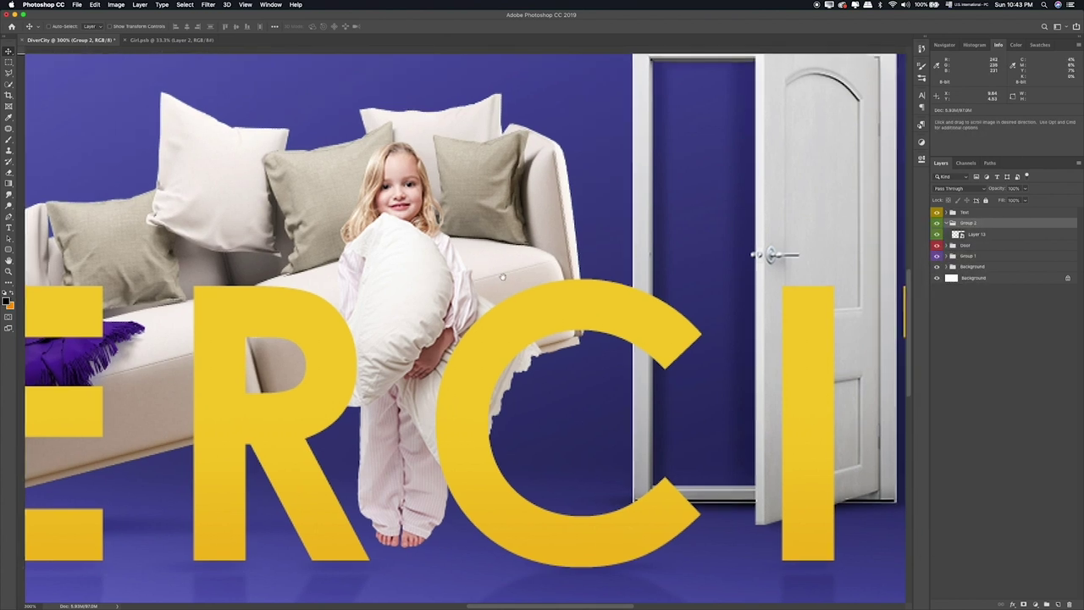
drag(981, 234, 991, 247)
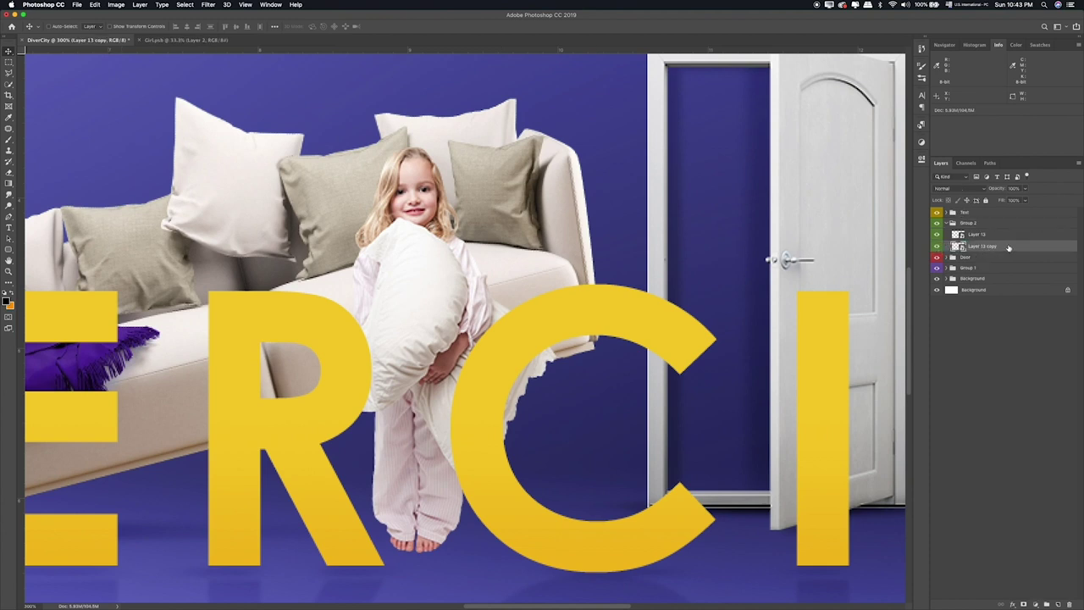
Step: Give Layer 13 copy a black Color Overlay and convert it to a Smart Object
double_click(1007, 247)
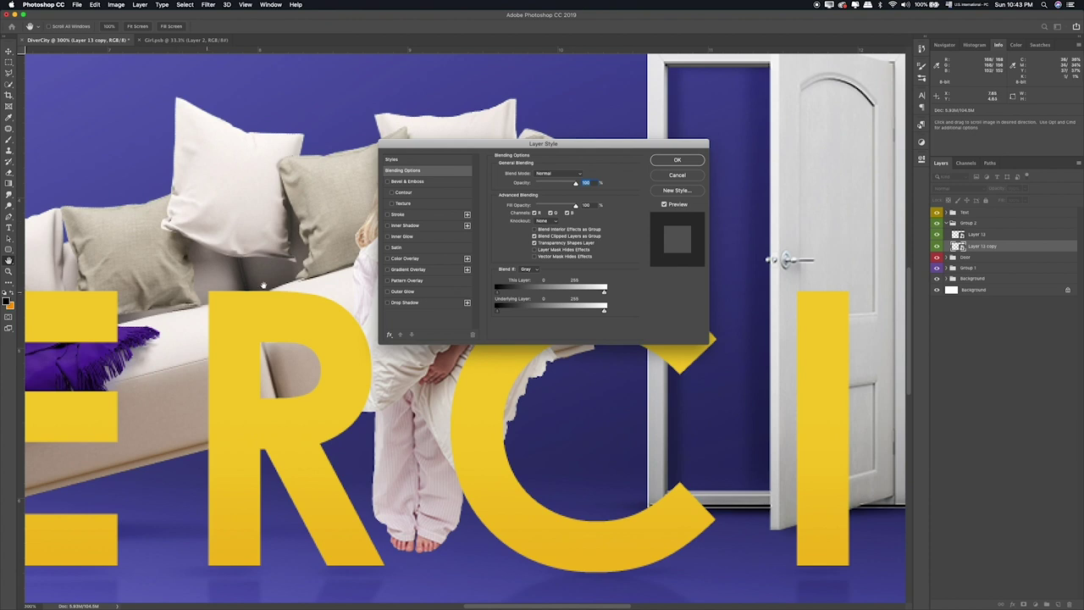
click(405, 258)
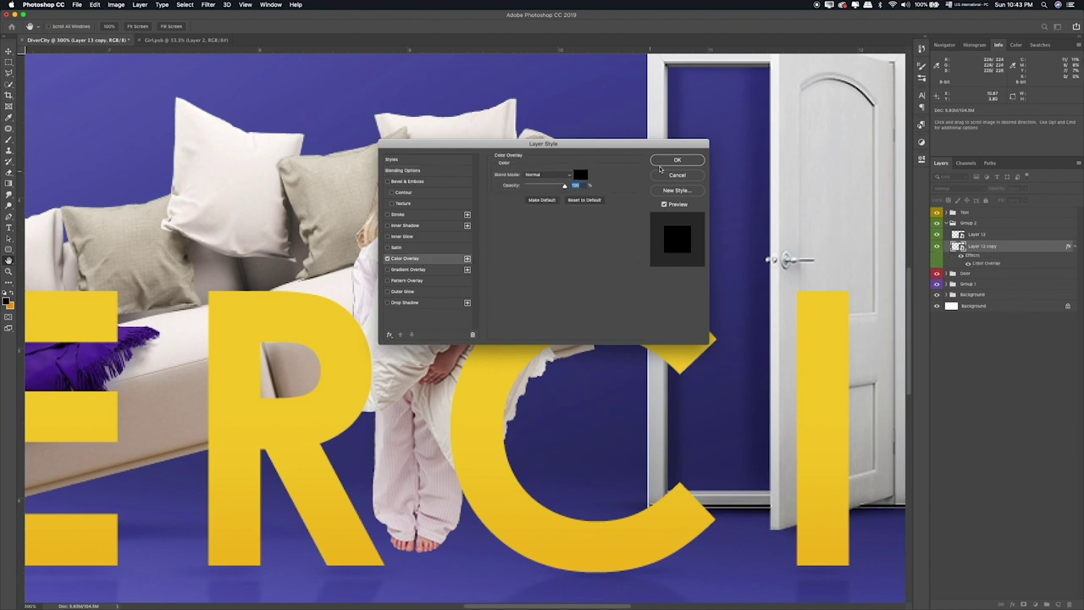
click(668, 161)
right_click(1008, 248)
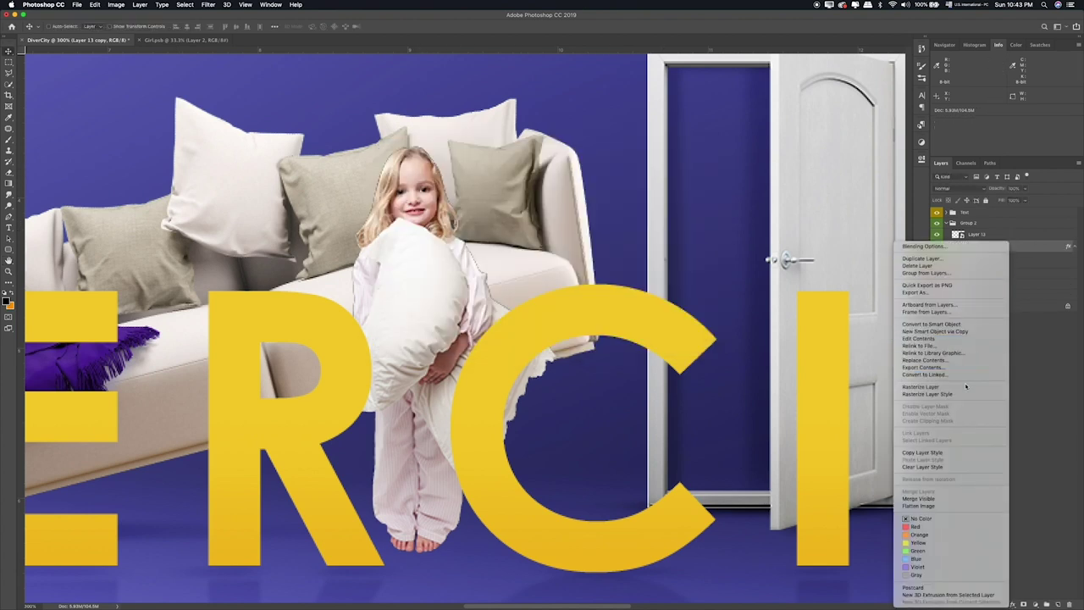
click(943, 326)
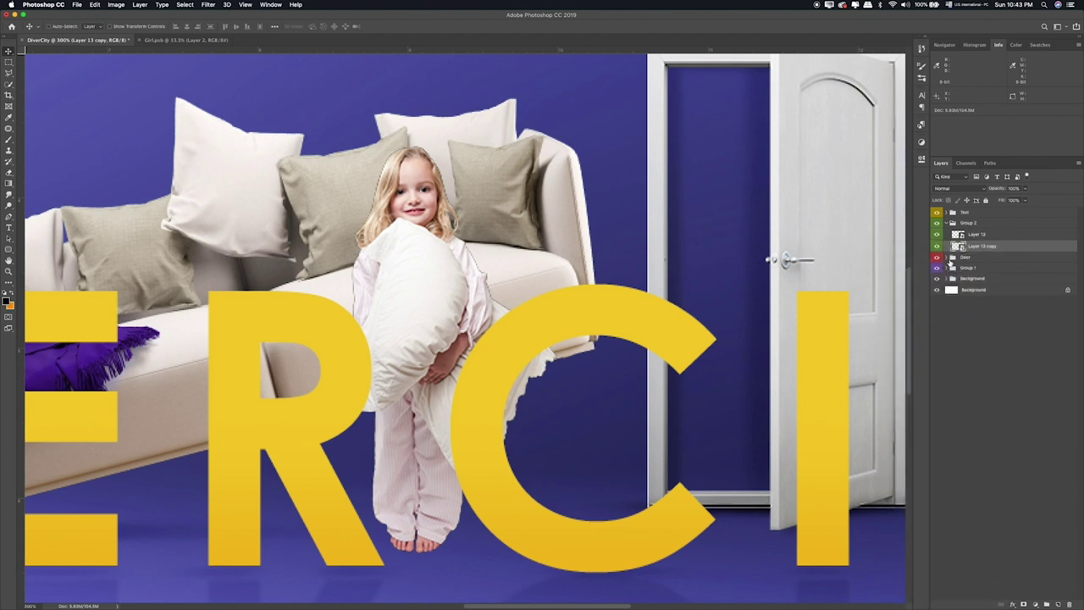
Step: Try moving the girl layer into Group 1 clipped to Layer 5, then undo it
click(952, 267)
drag(988, 242, 986, 279)
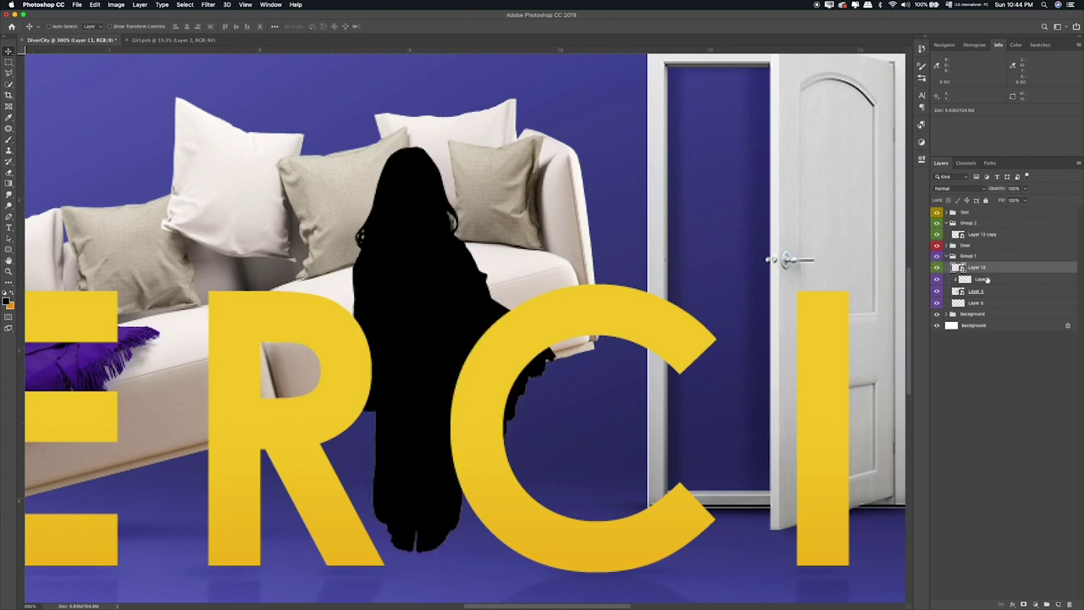
alt+click(987, 274)
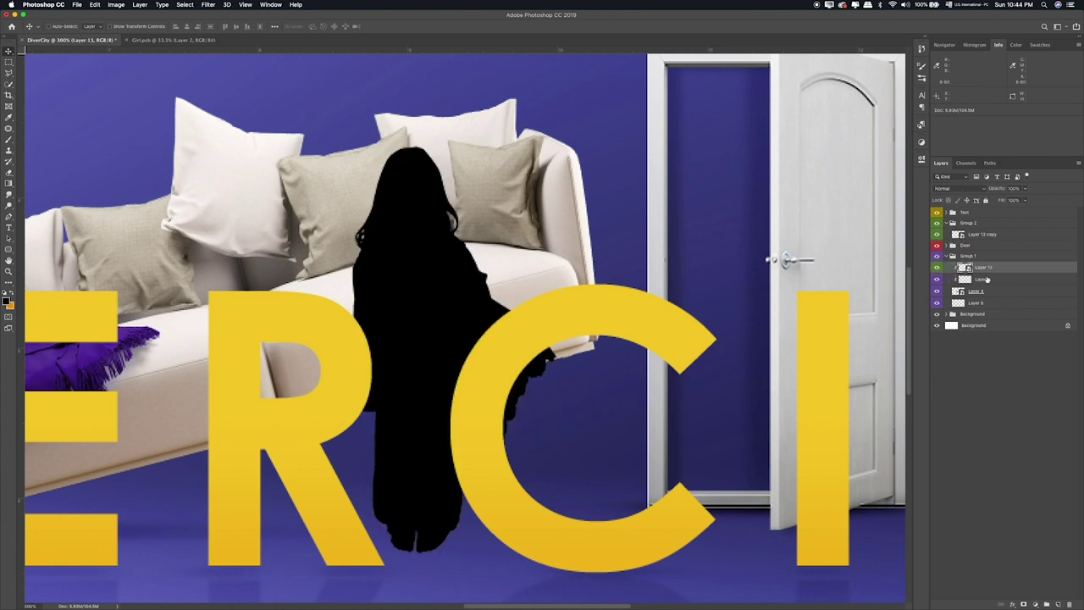
click(936, 268)
click(937, 268)
click(936, 234)
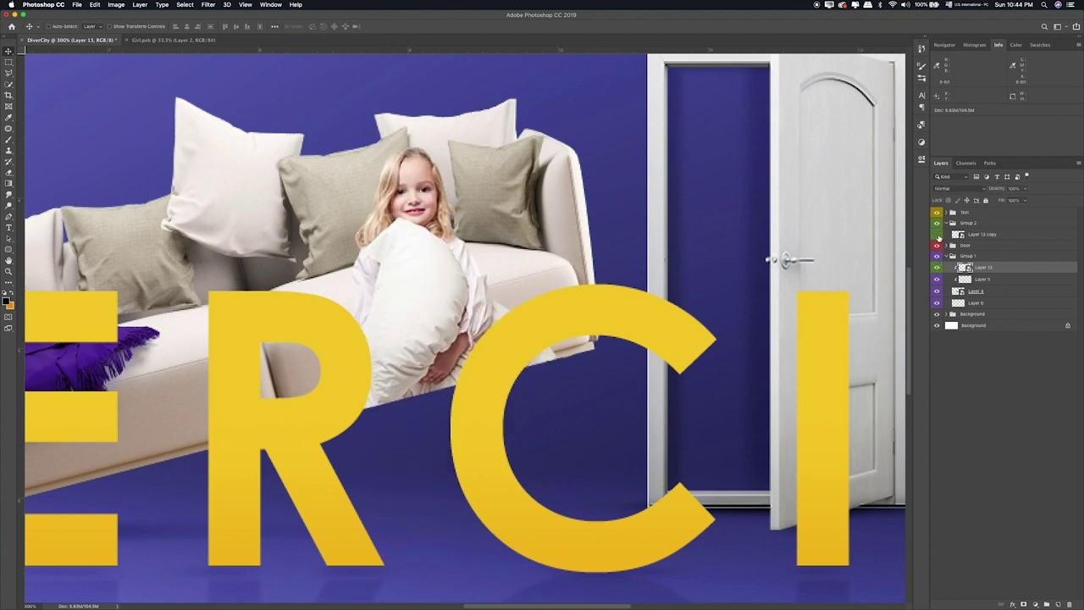
key(ctrl+comma)
key(ctrl+comma)
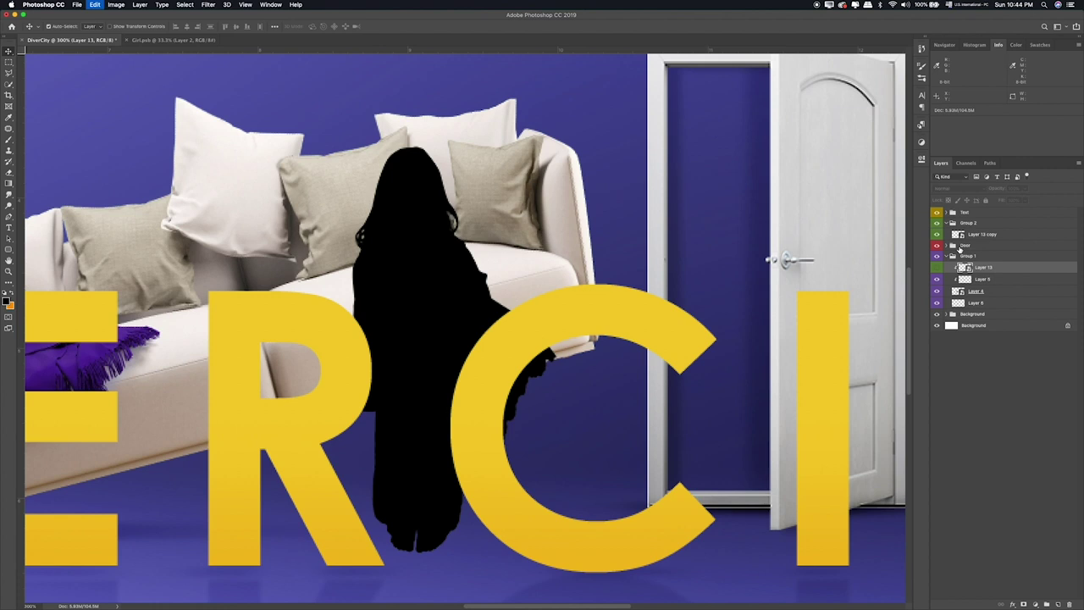
key(ctrl+bracketright)
key(ctrl+bracketright)
key(ctrl+bracketright)
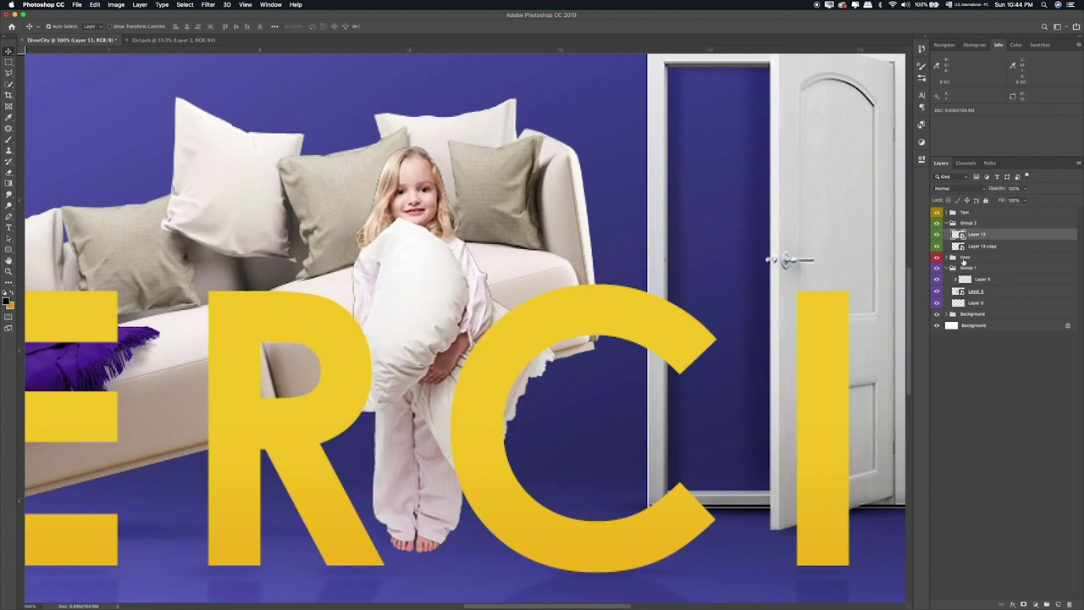
Step: Move the black copy into Group 1 and offset it left behind the girl
double_click(1001, 246)
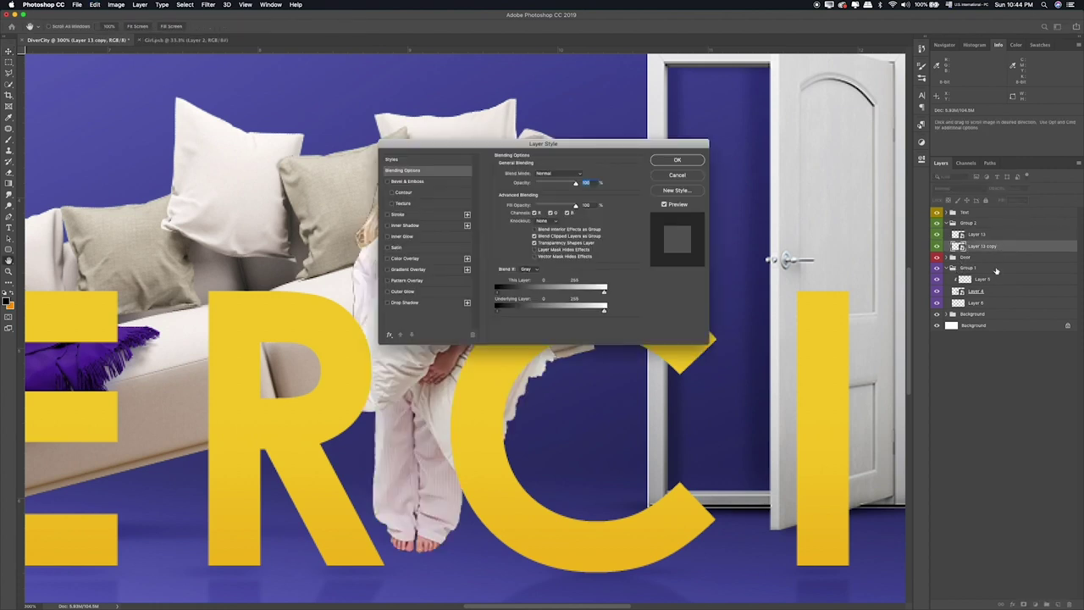
key(Escape)
mouse_move(1001, 246)
mouse_down()
mouse_move(1000, 278)
mouse_move(998, 269)
mouse_up()
drag(453, 321, 440, 318)
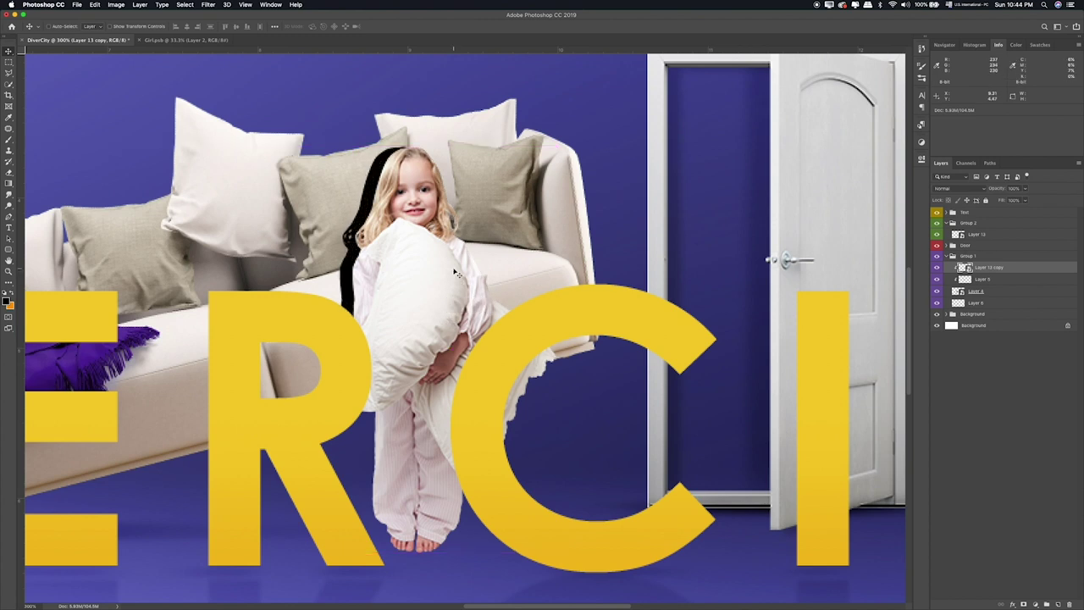
Step: Puppet Warp the black shadow with three pins, bending it left over the couch cushion
key(ctrl+t)
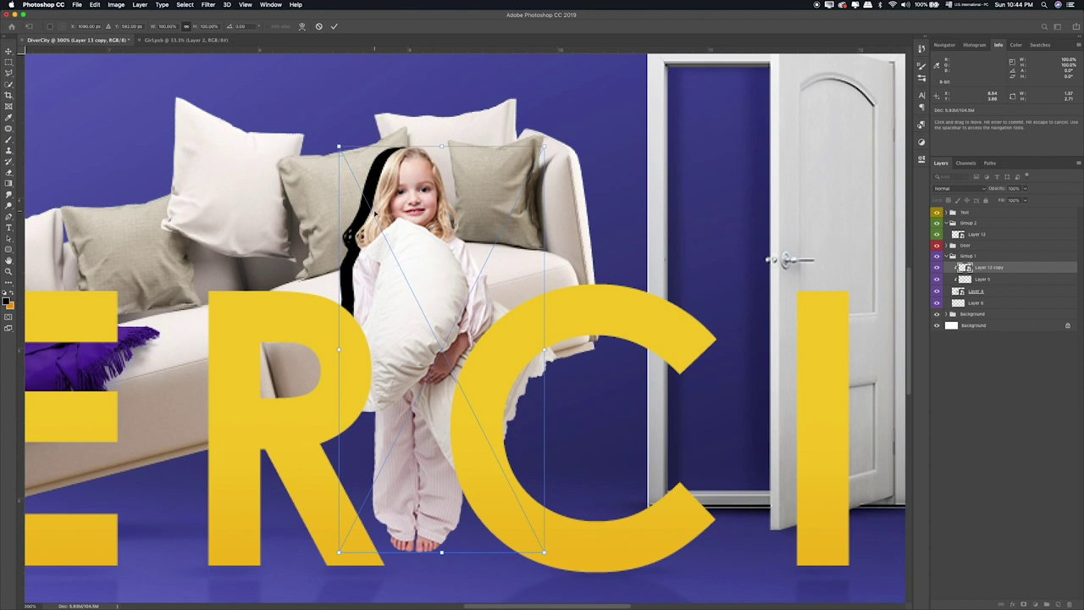
key(Return)
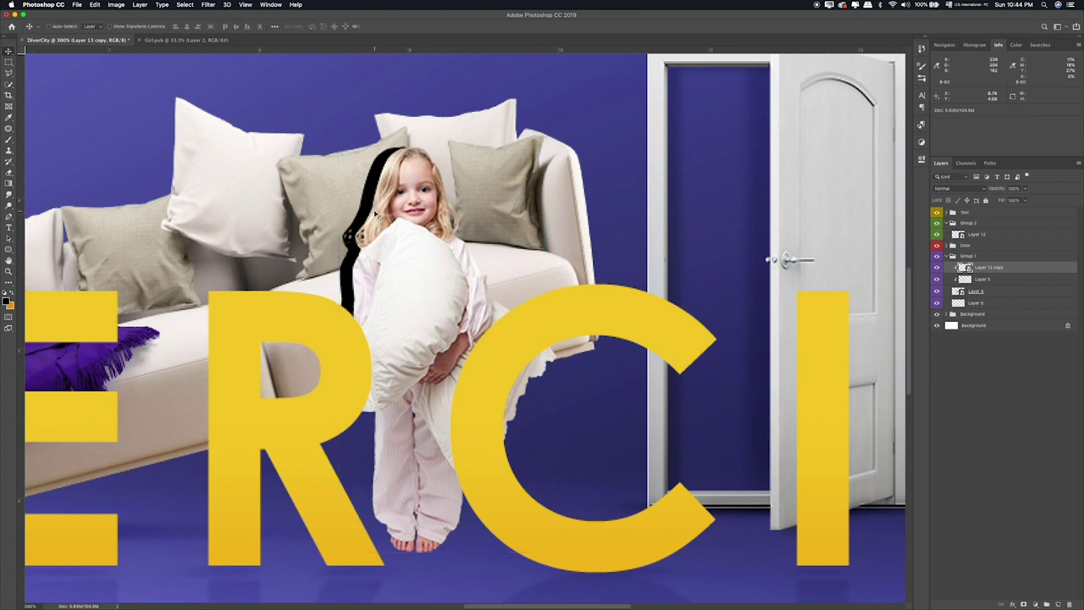
click(77, 5)
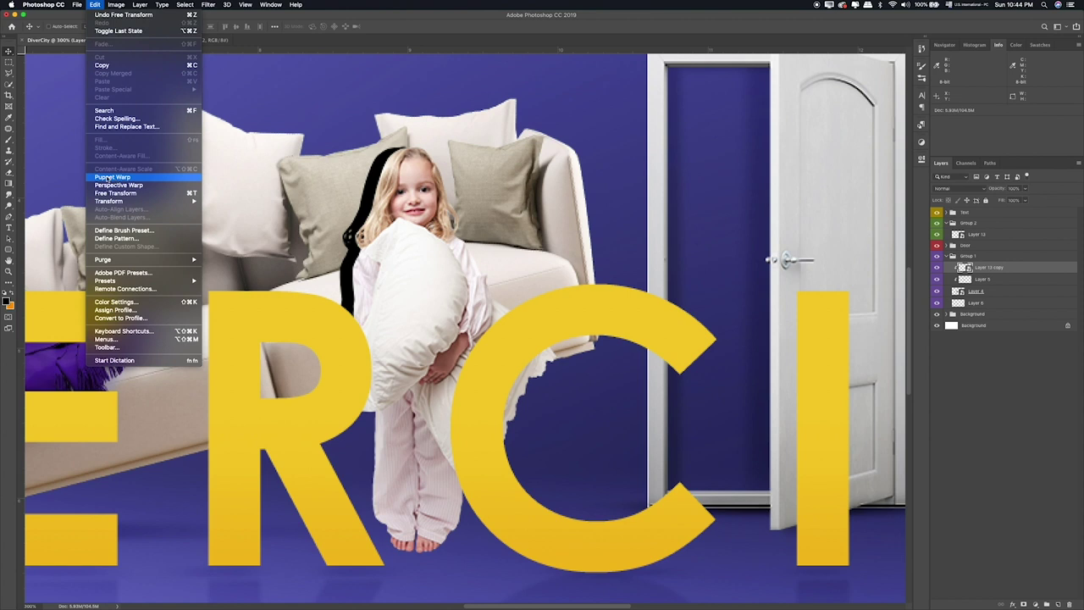
click(113, 177)
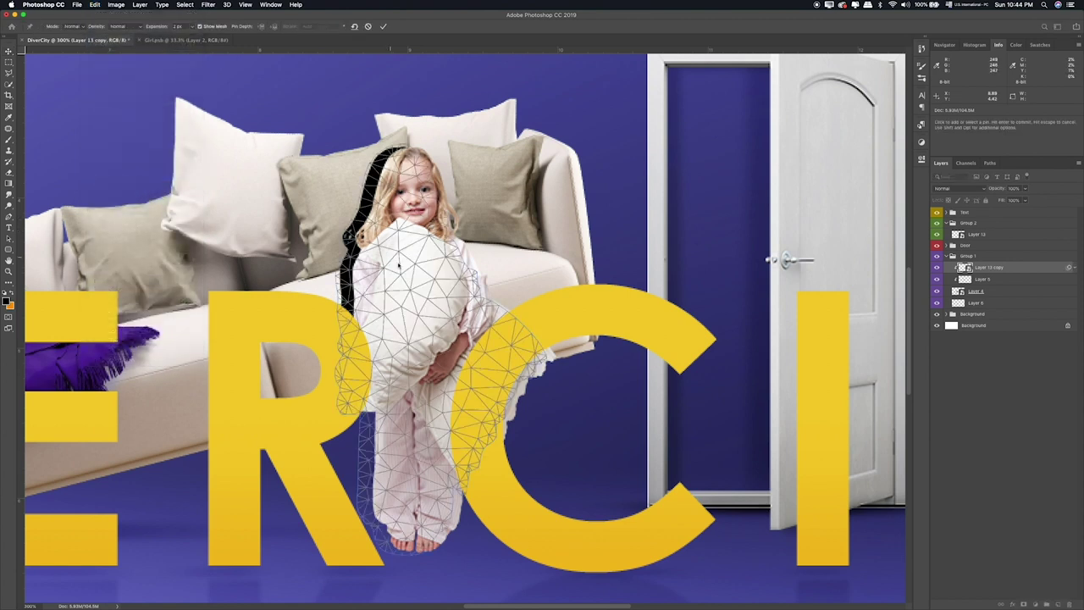
click(459, 294)
click(351, 323)
drag(389, 254, 344, 280)
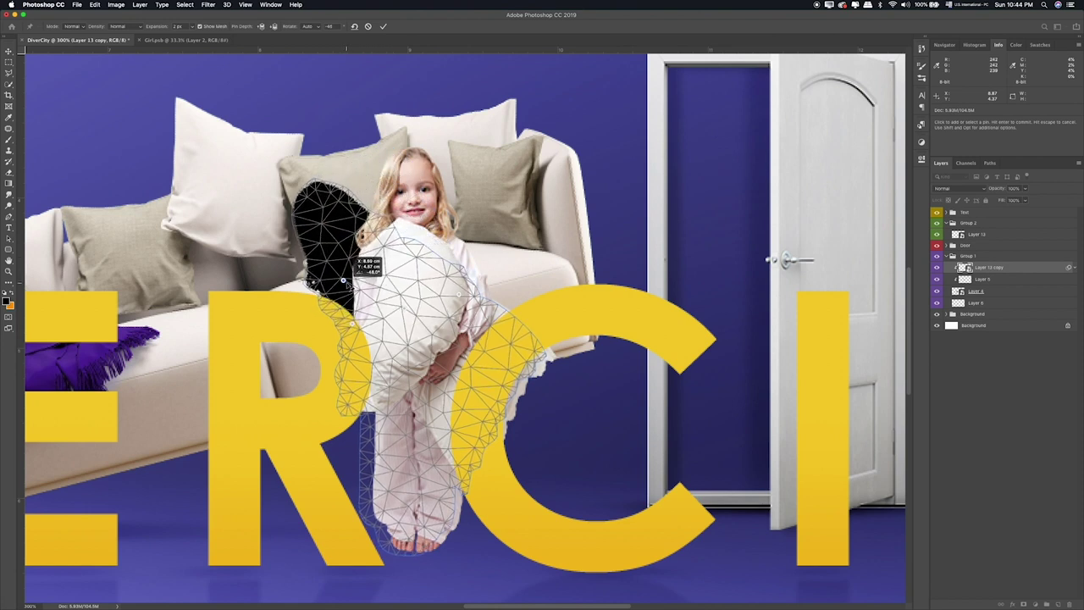
drag(344, 281, 342, 279)
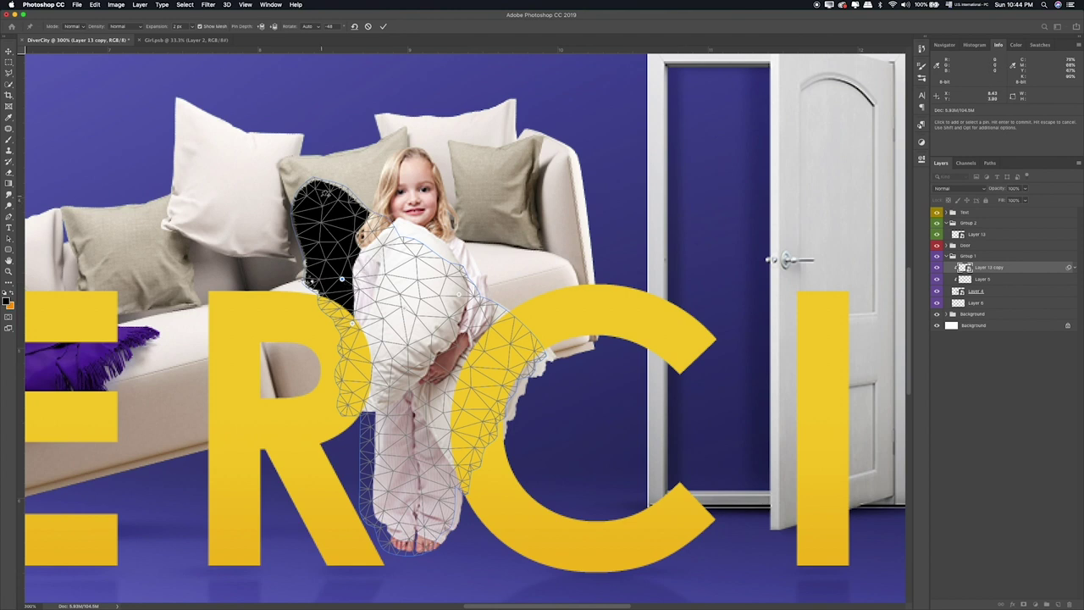
drag(321, 190, 365, 179)
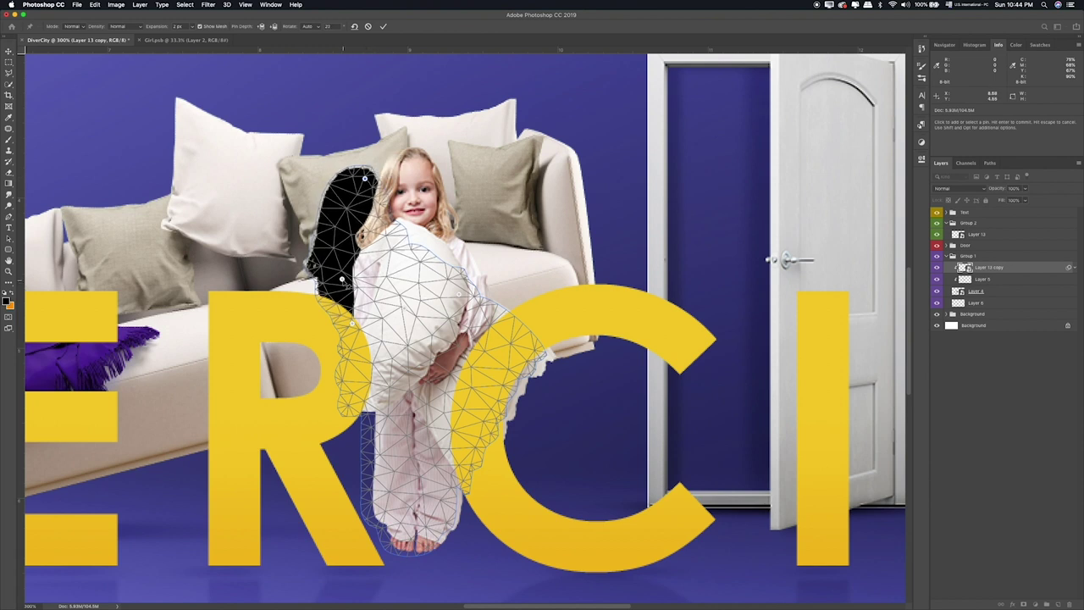
drag(342, 279, 335, 279)
Step: Commit the puppet warp, blend the shadow in Overlay, and duplicate it
key(Return)
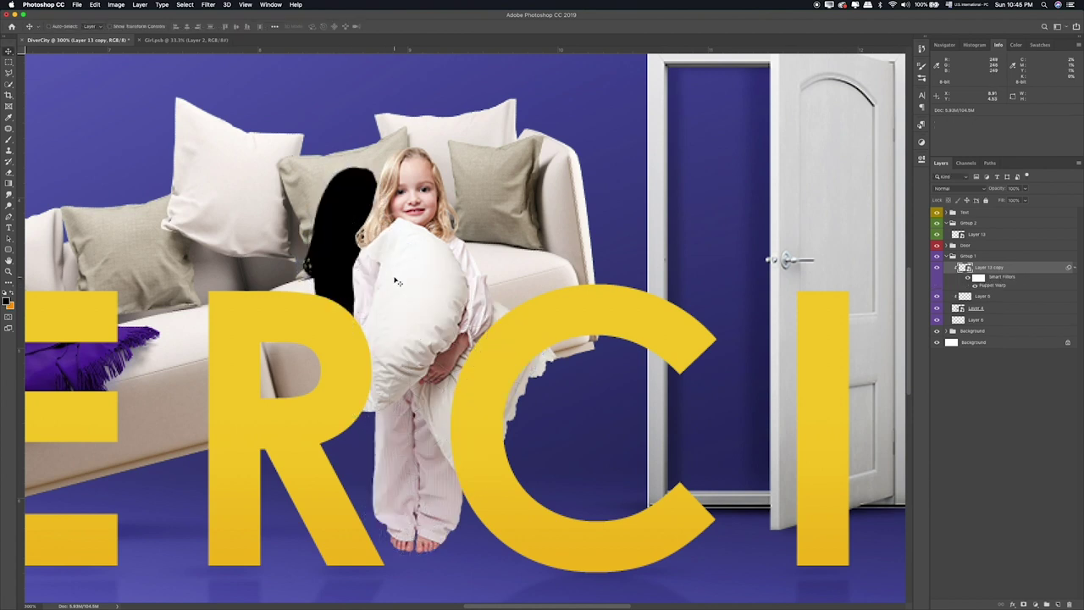
right_click(1029, 272)
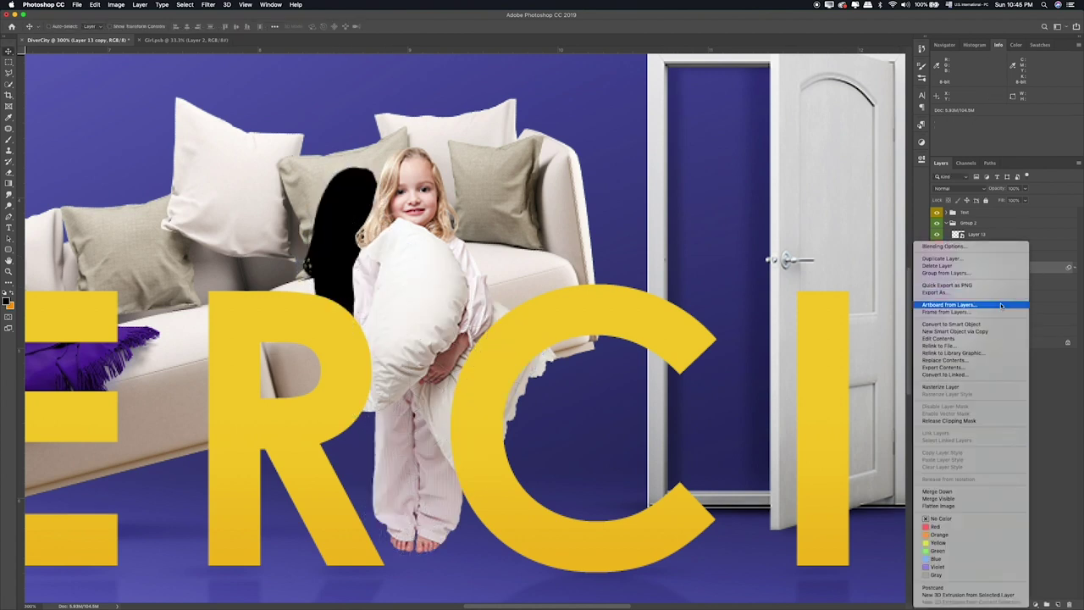
click(1003, 330)
click(972, 189)
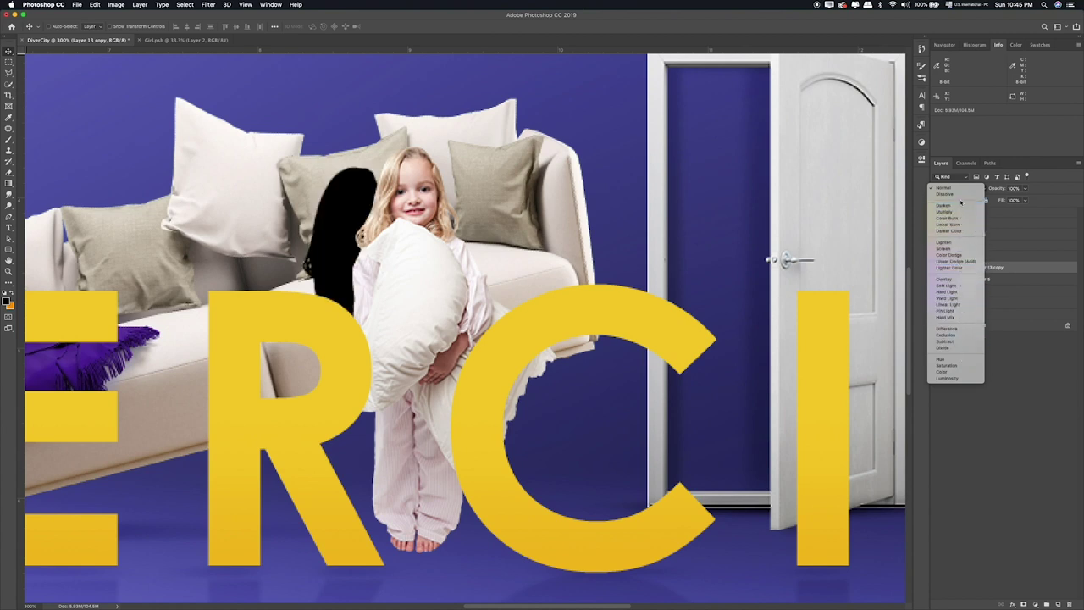
click(958, 281)
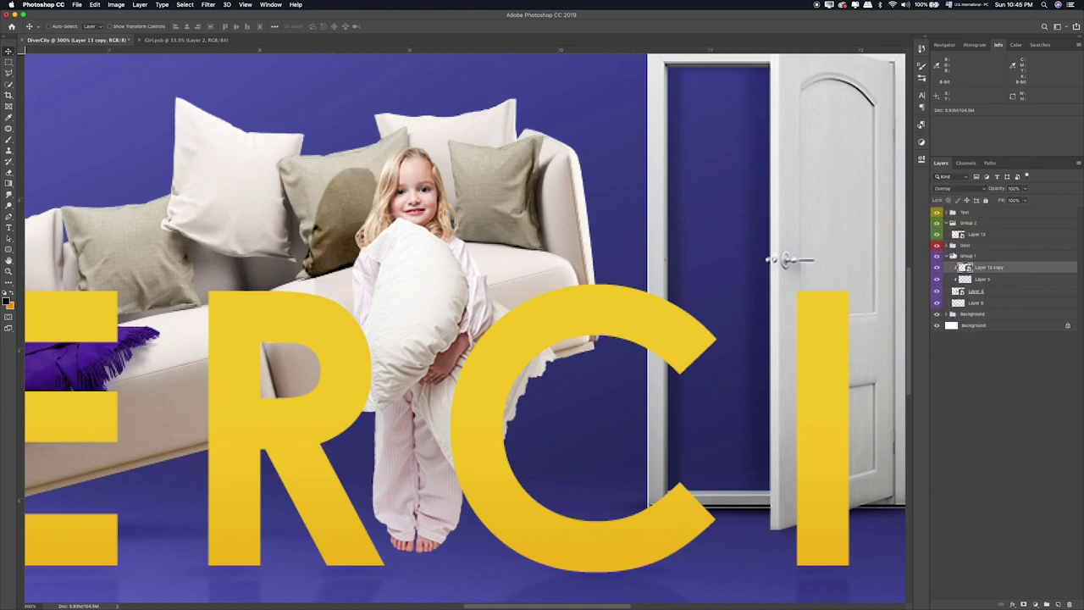
key(ctrl+j)
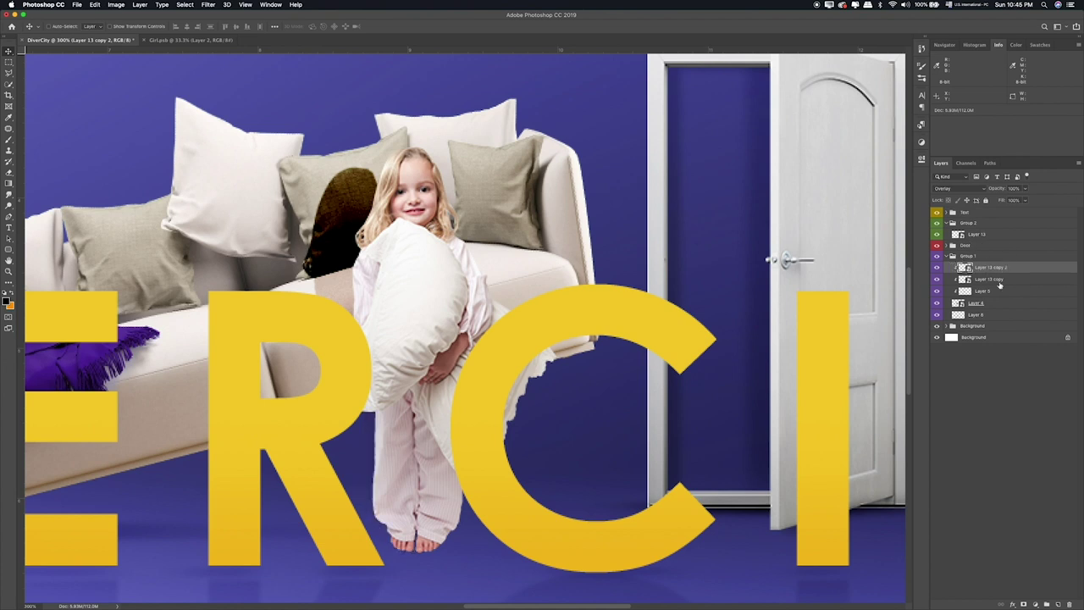
Step: Mask out the dark shadow beside the girl's head, then duplicate the masked layer
click(1024, 604)
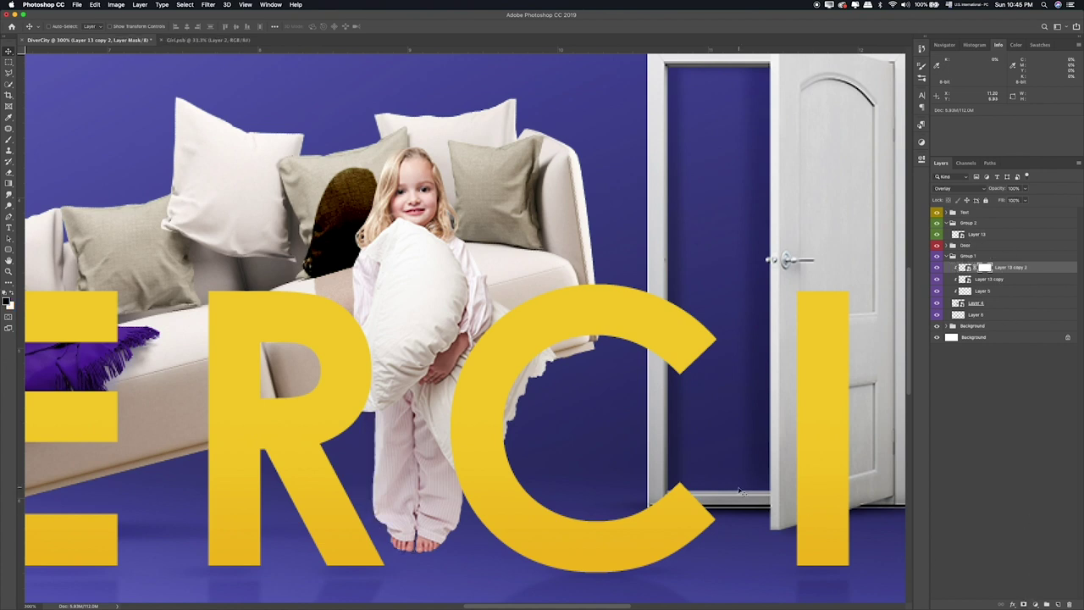
key(b)
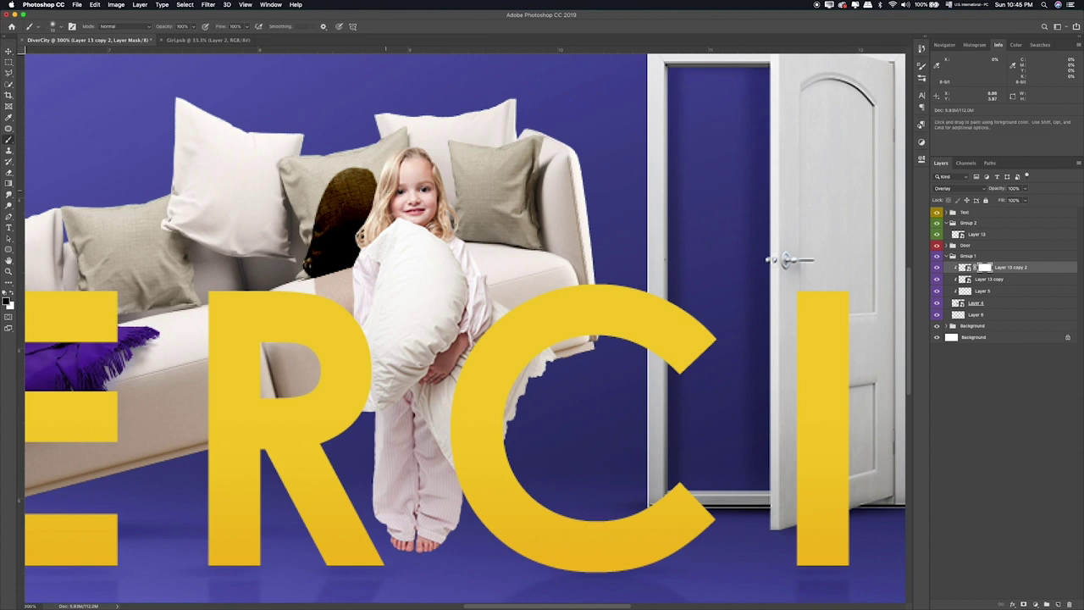
mouse_move(389, 190)
mouse_down()
mouse_move(258, 241)
mouse_move(330, 270)
mouse_up()
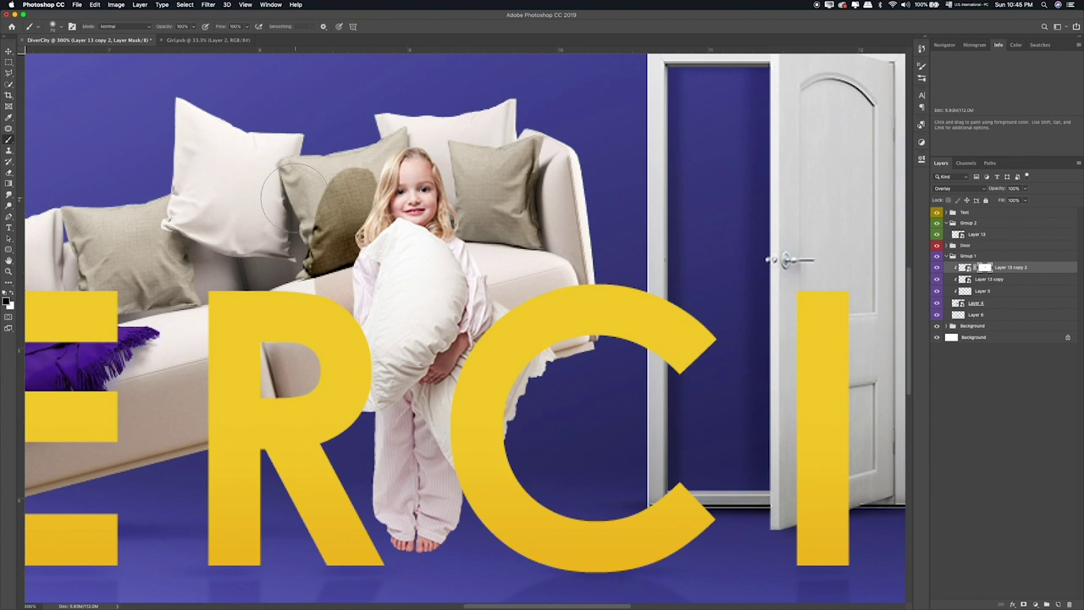
click(936, 267)
click(963, 267)
key(ctrl+j)
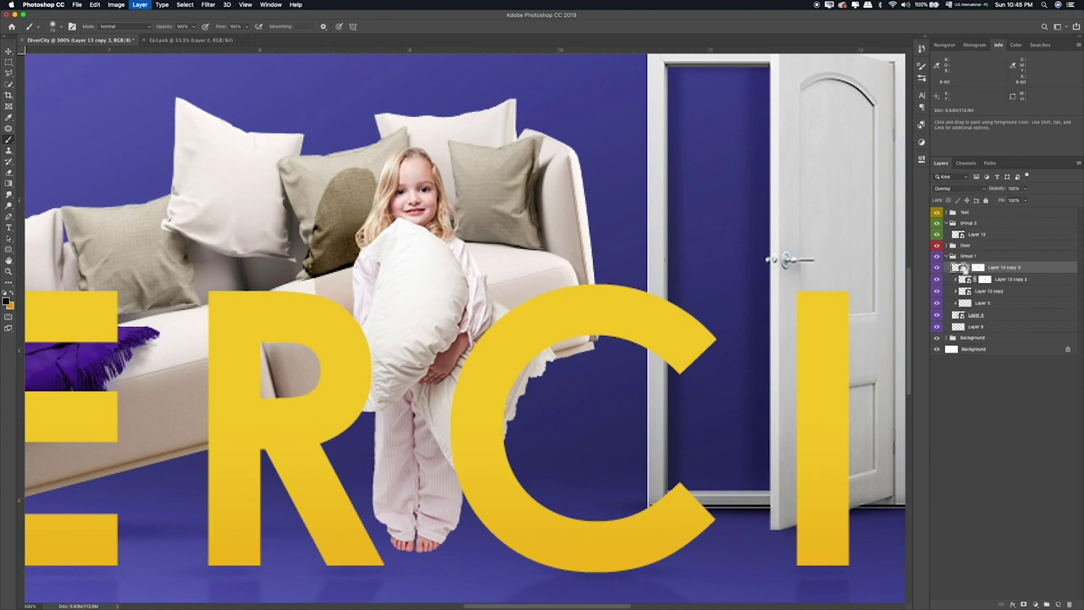
click(966, 269)
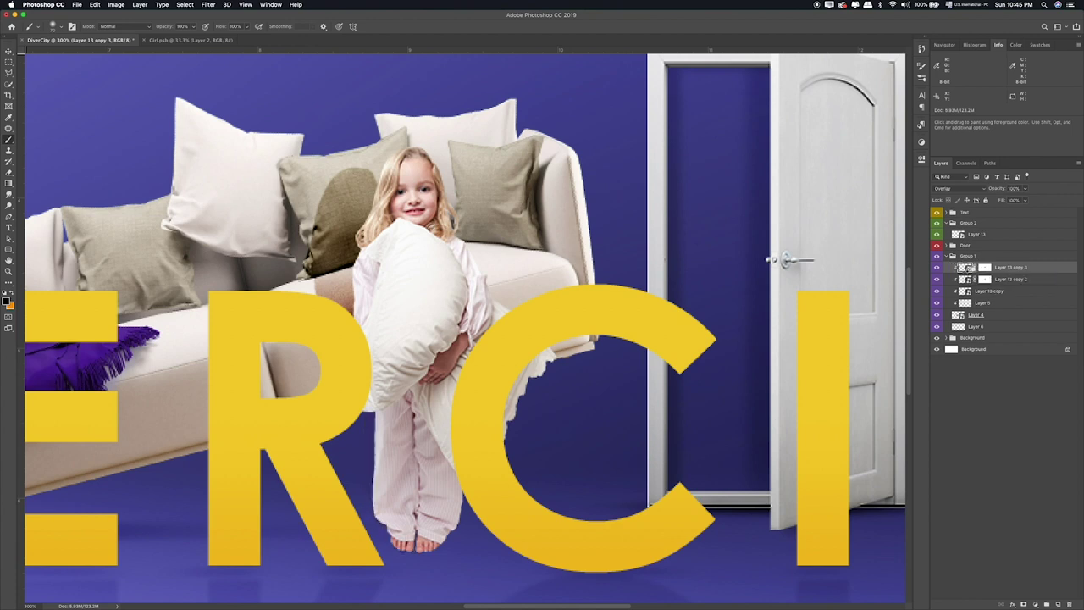
key(super+0)
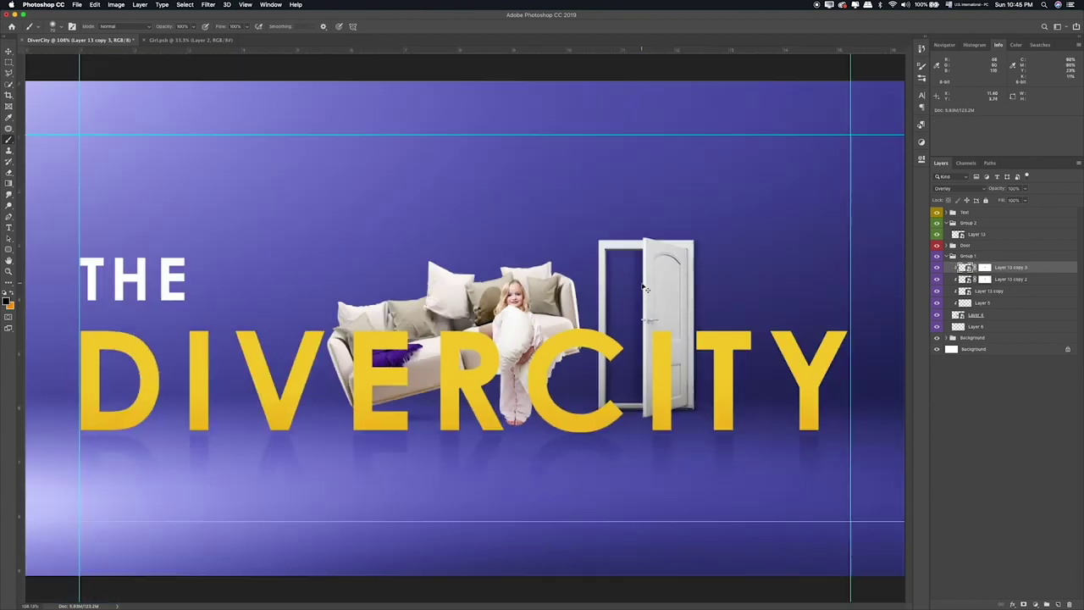
Step: Convert the three Layer 13 shadow copies into a single smart object
key(super+equal)
key(super+equal)
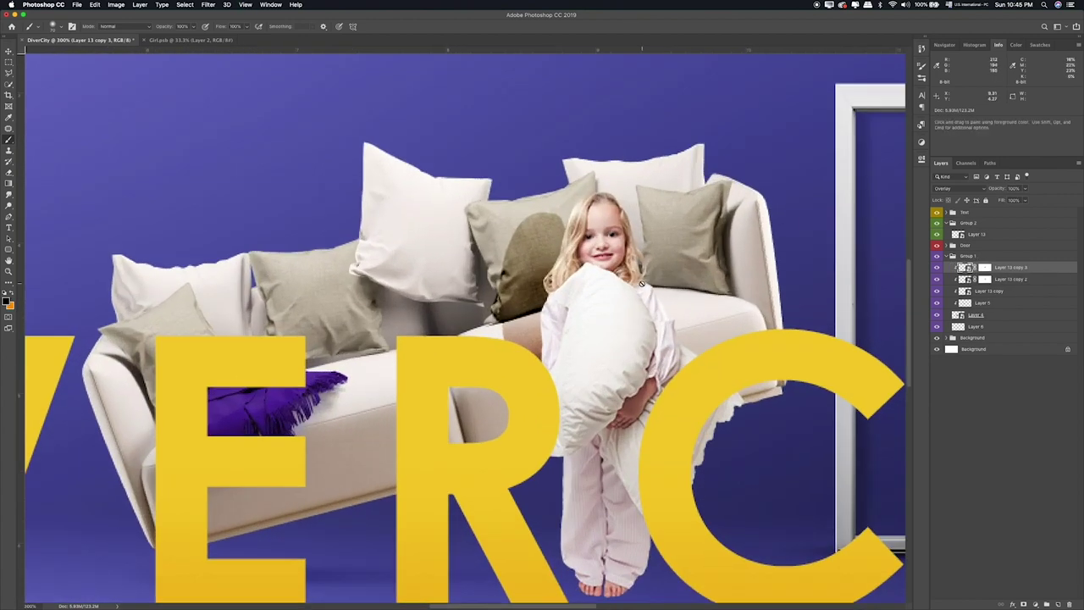
scroll(641, 284, right, 5)
shift+click(1012, 291)
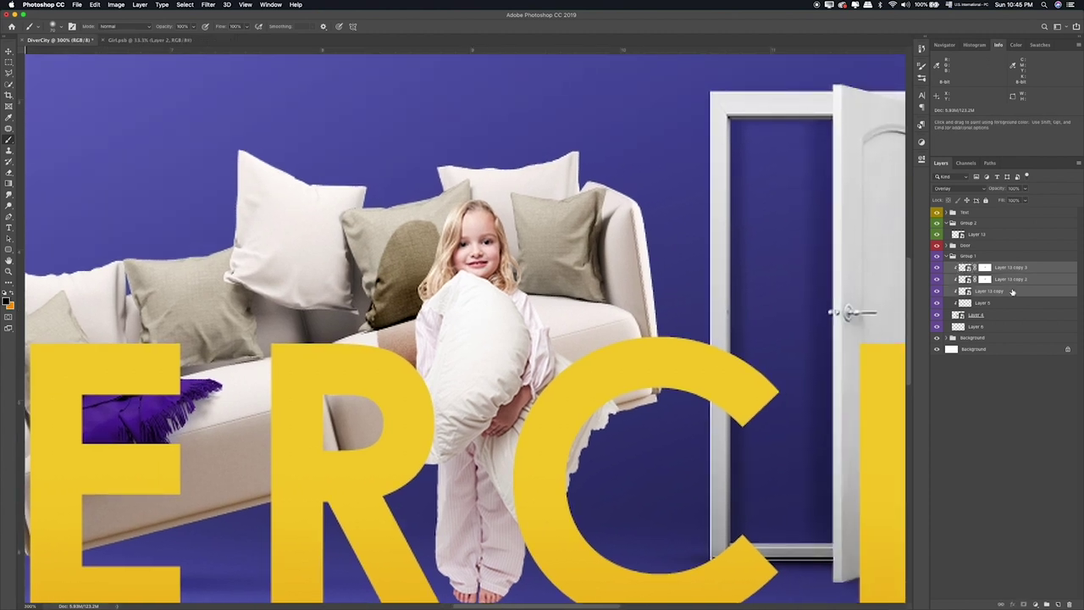
right_click(1019, 292)
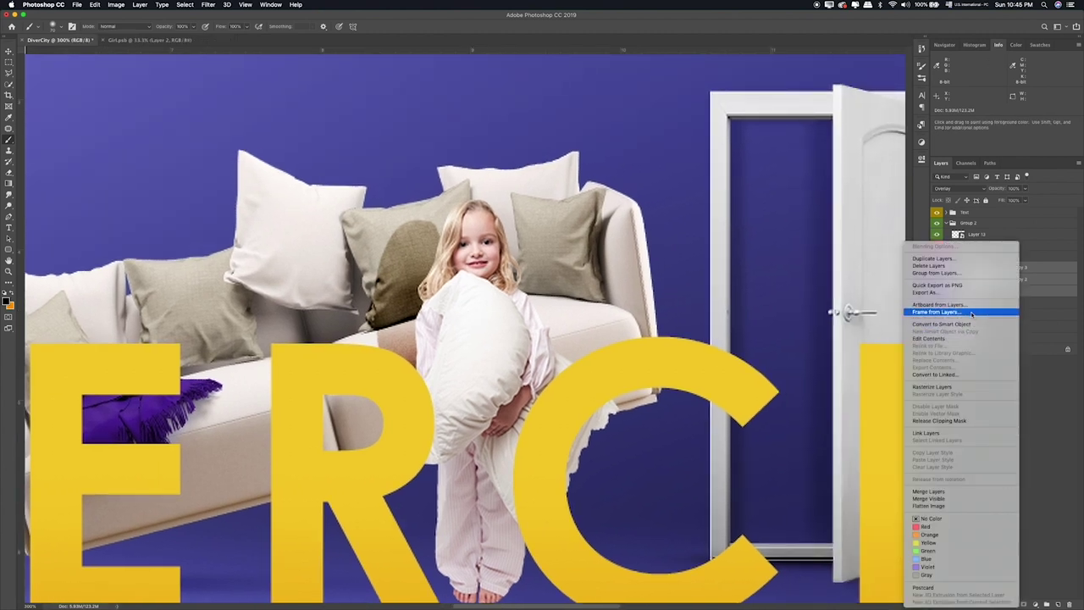
click(967, 324)
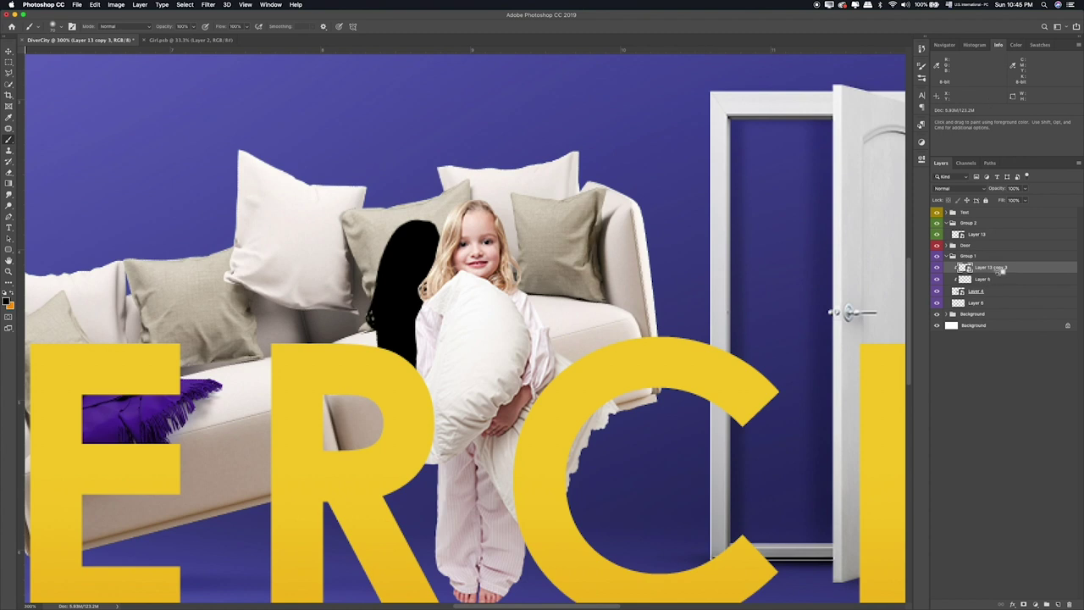
Step: Try Overlay blending on the shadow, then convert the shadow layers to a smart object again
click(961, 188)
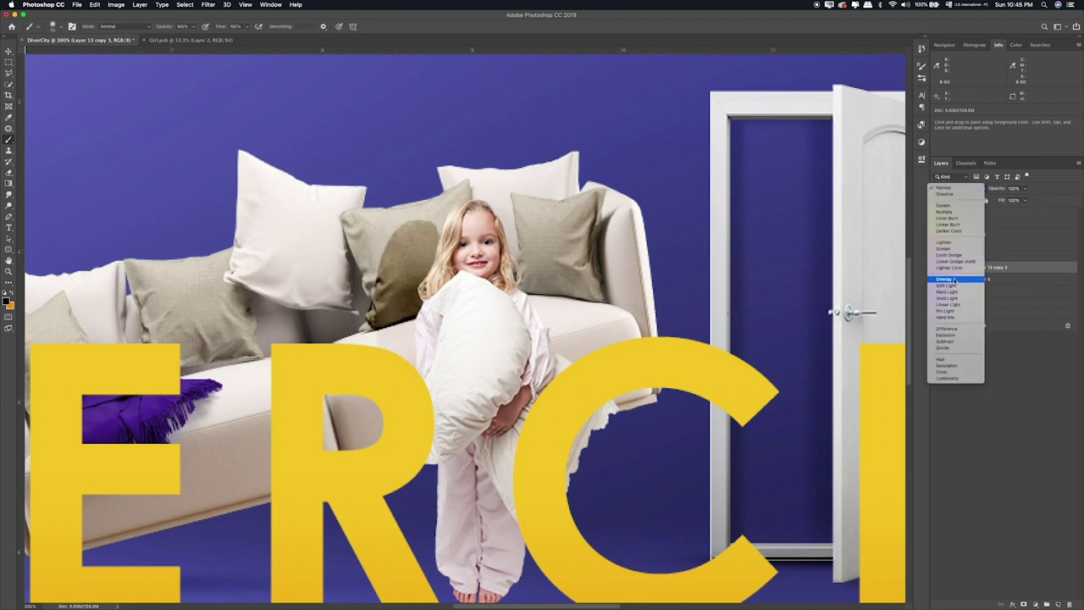
click(955, 280)
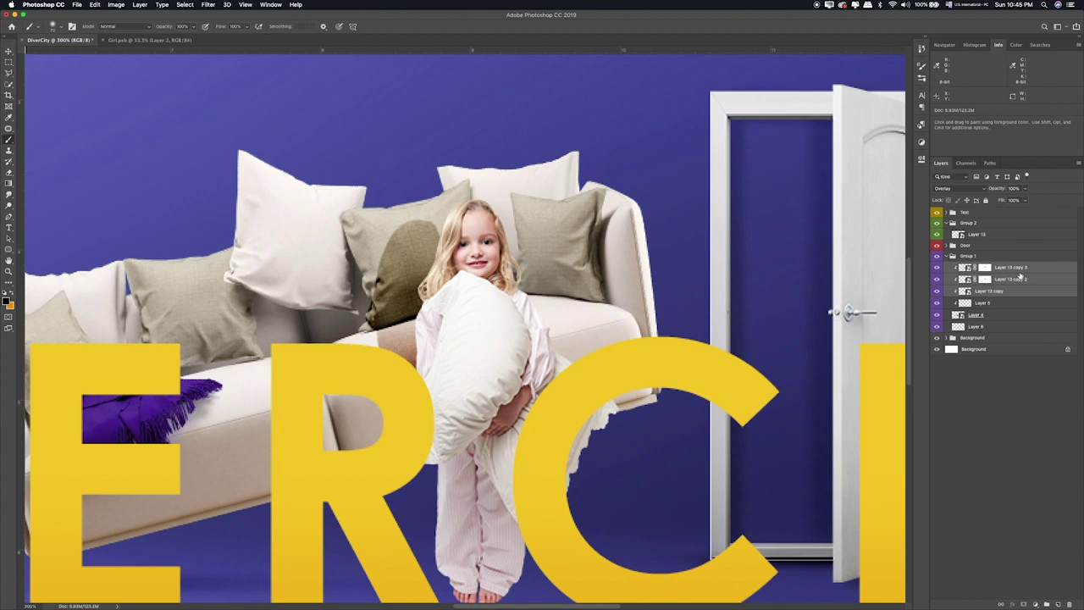
right_click(1020, 275)
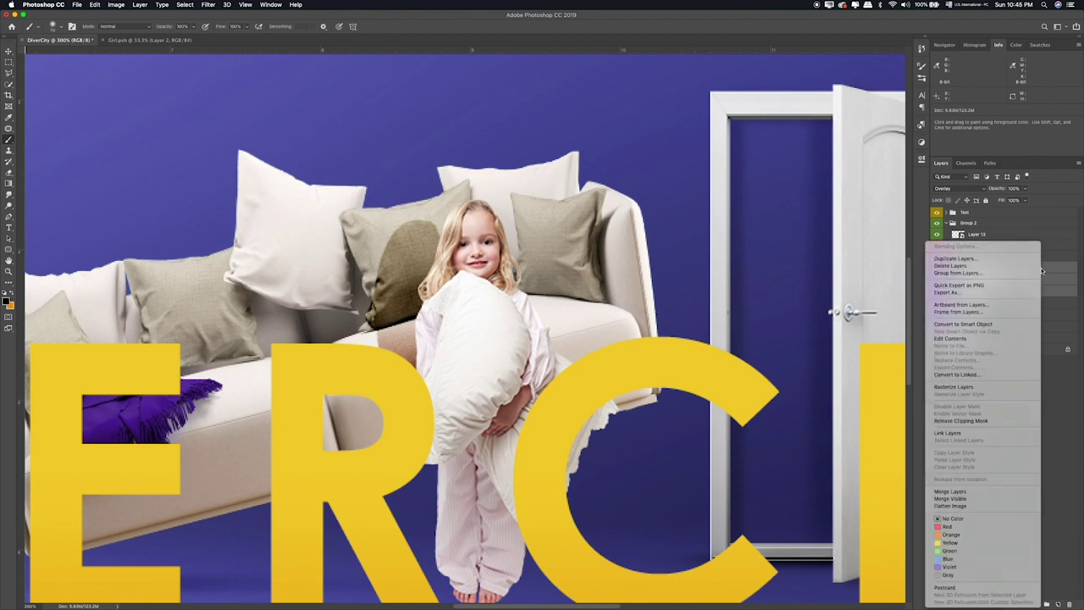
click(972, 324)
Step: Keep the shadow in Normal mode and lower its opacity to about 30%
click(970, 190)
click(1009, 197)
click(1025, 189)
click(999, 201)
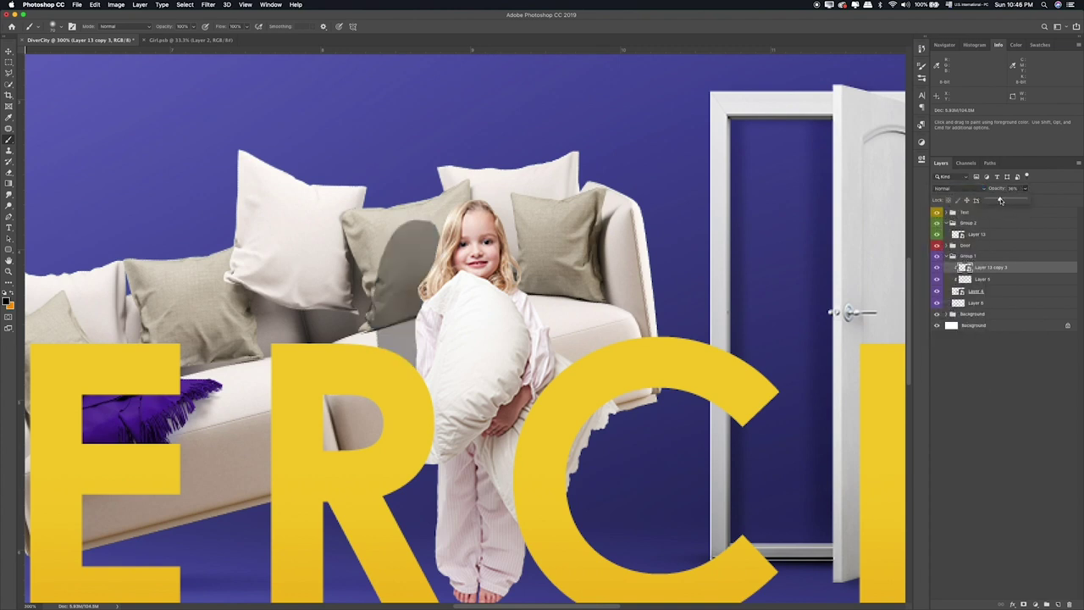
drag(999, 201, 996, 201)
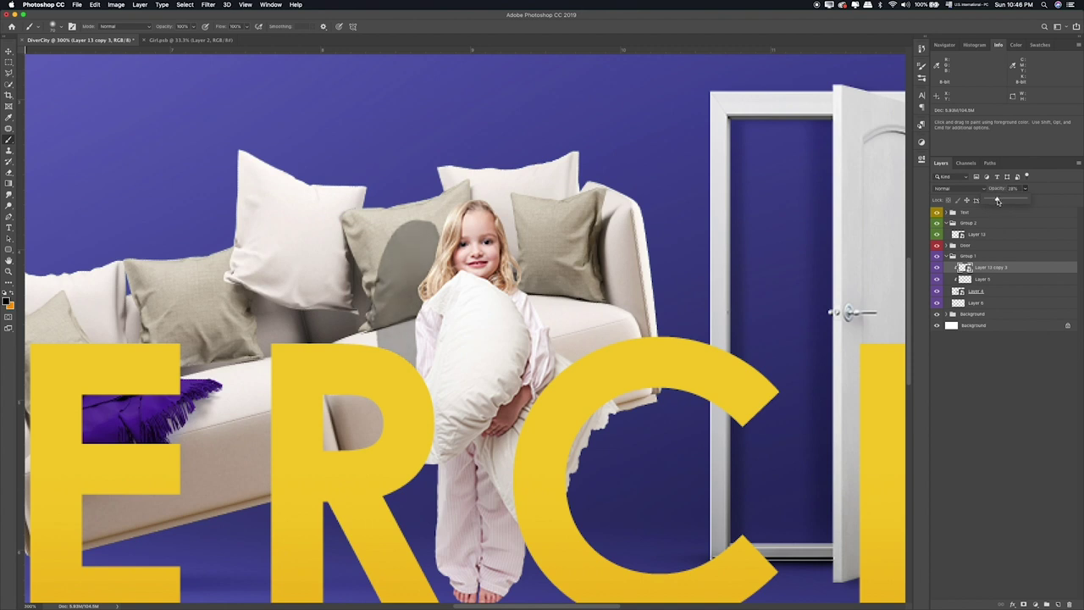
click(1023, 258)
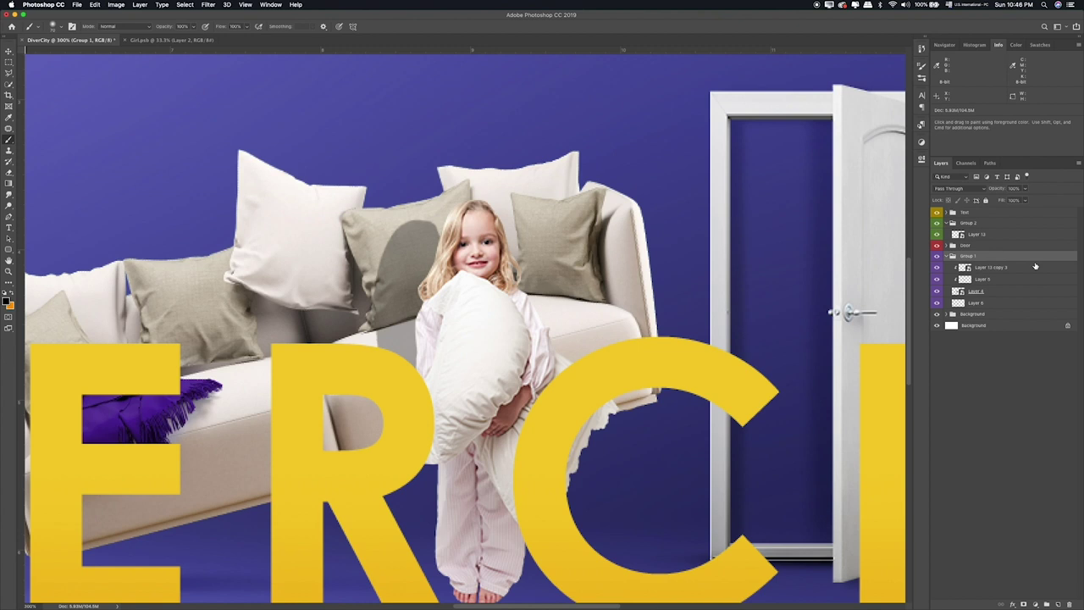
Step: Apply a 2.3-pixel Gaussian Blur to the shadow smart object
click(1011, 267)
click(208, 5)
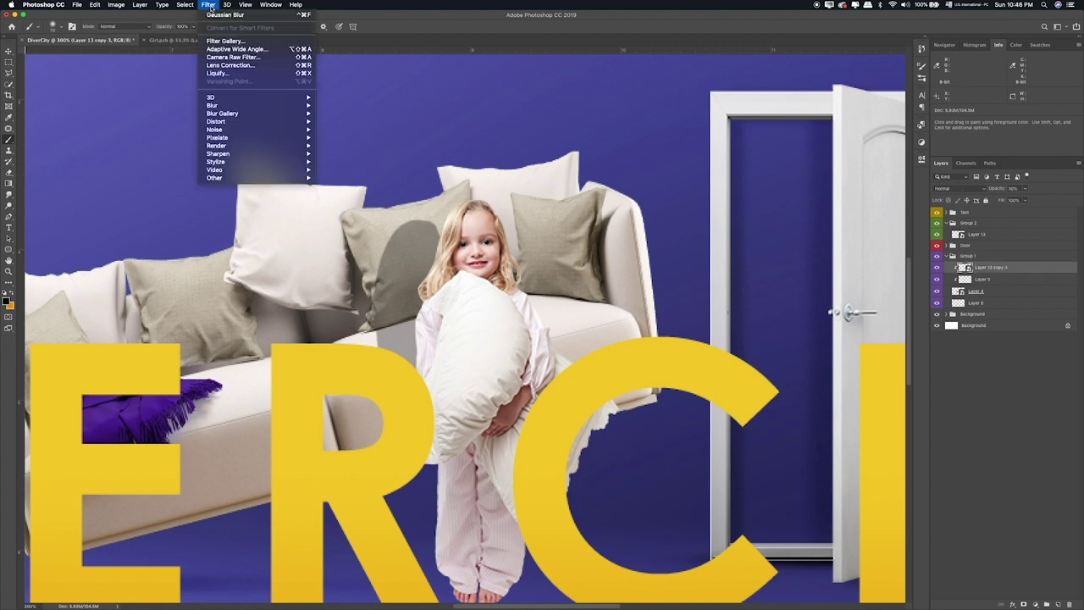
click(345, 137)
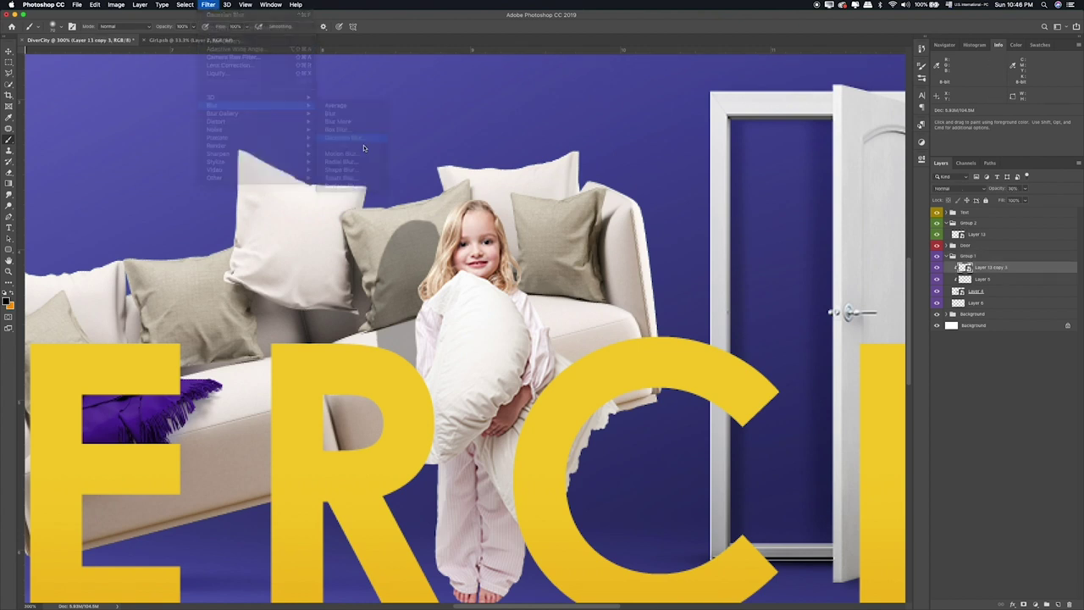
drag(414, 218, 404, 219)
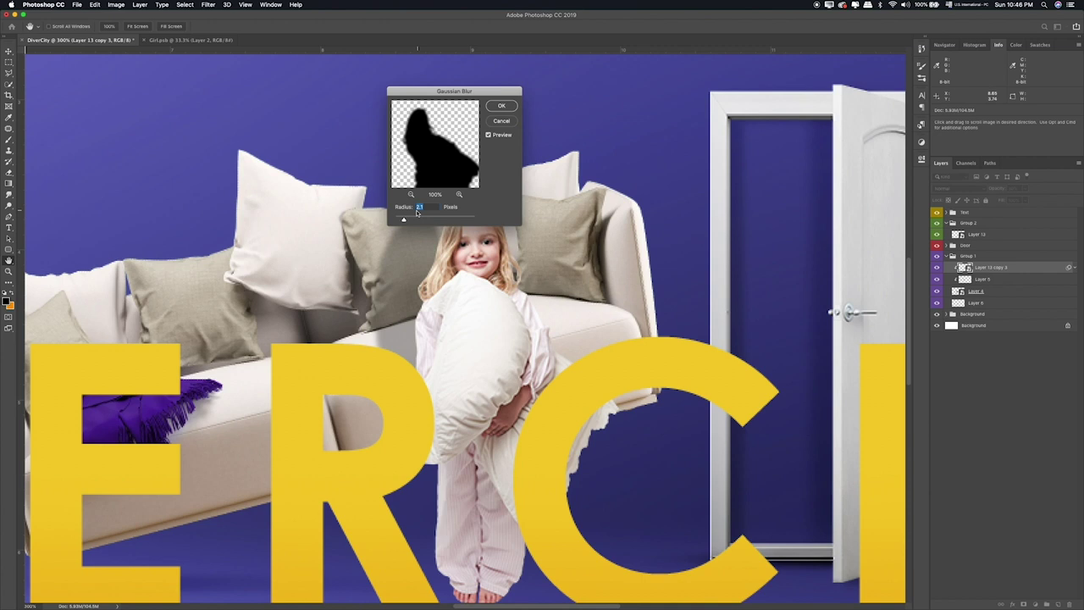
click(499, 107)
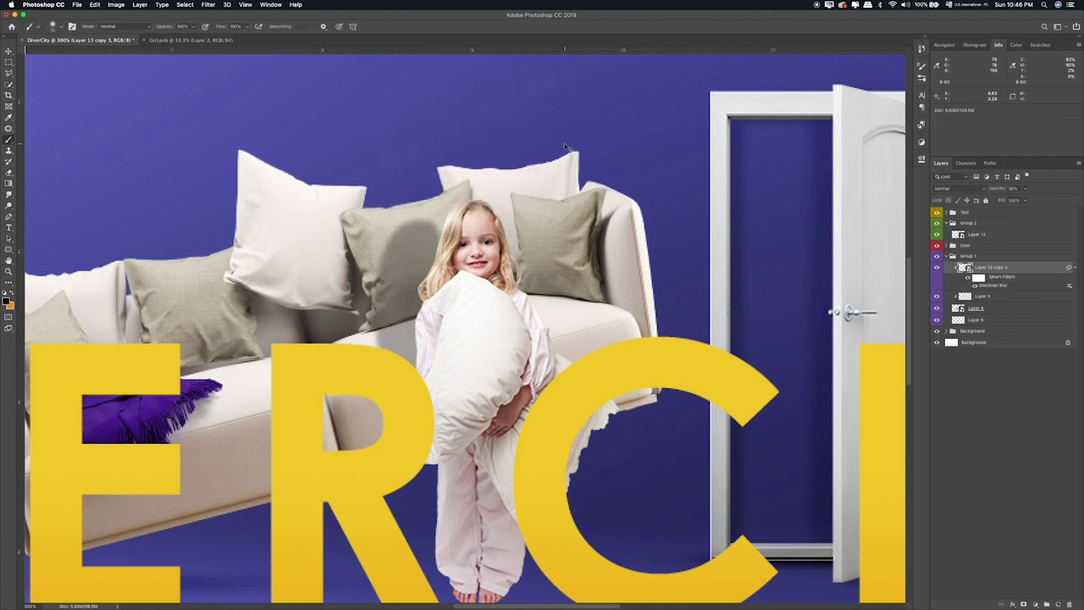
Step: Fit the poster on screen and fade the shadow to about 14% opacity
key(super+0)
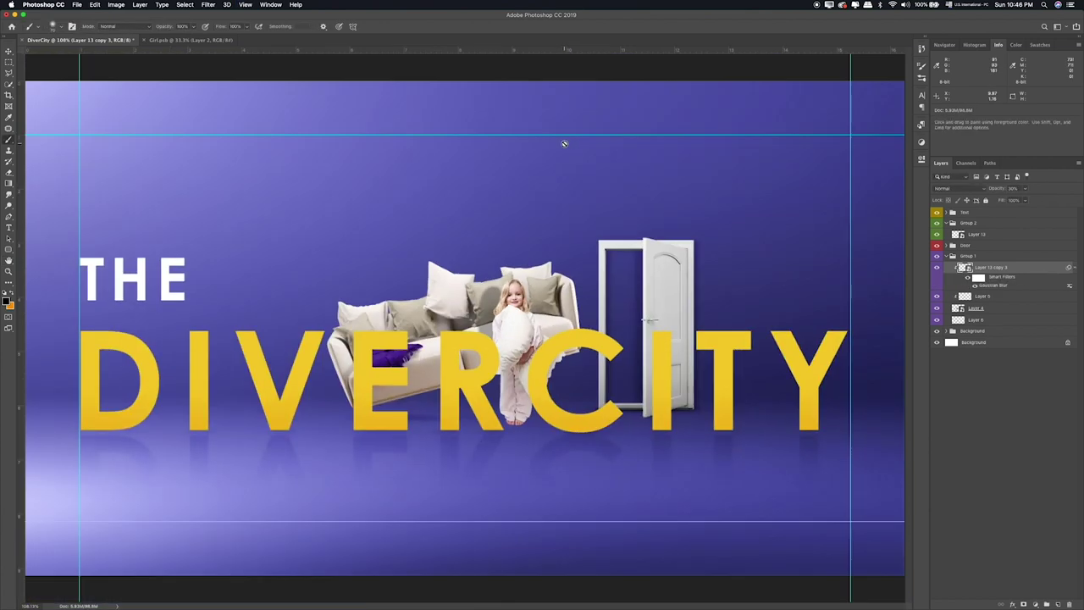
drag(1027, 187, 1019, 200)
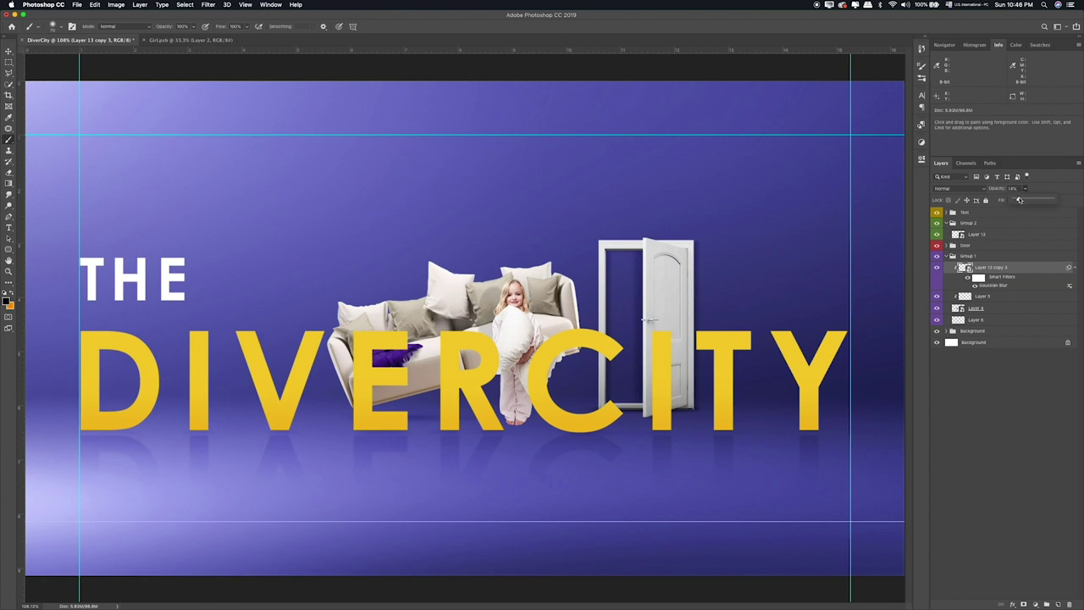
click(9, 62)
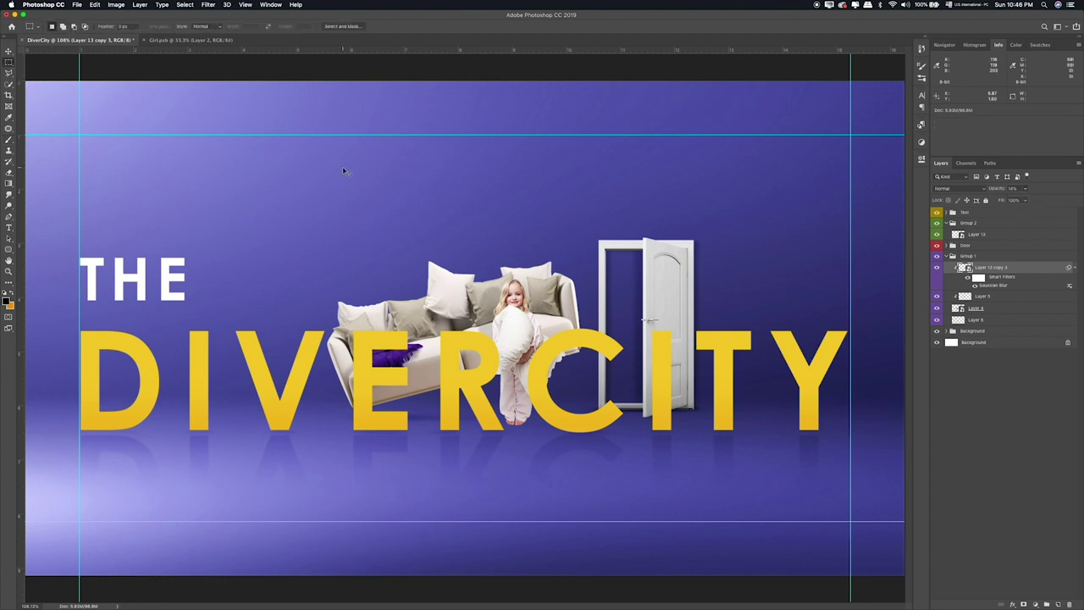
Step: Zoom in on the girl, toggle her layer's visibility to check behind, and add a new layer
key(ctrl+plus)
key(ctrl+plus)
key(ctrl+plus)
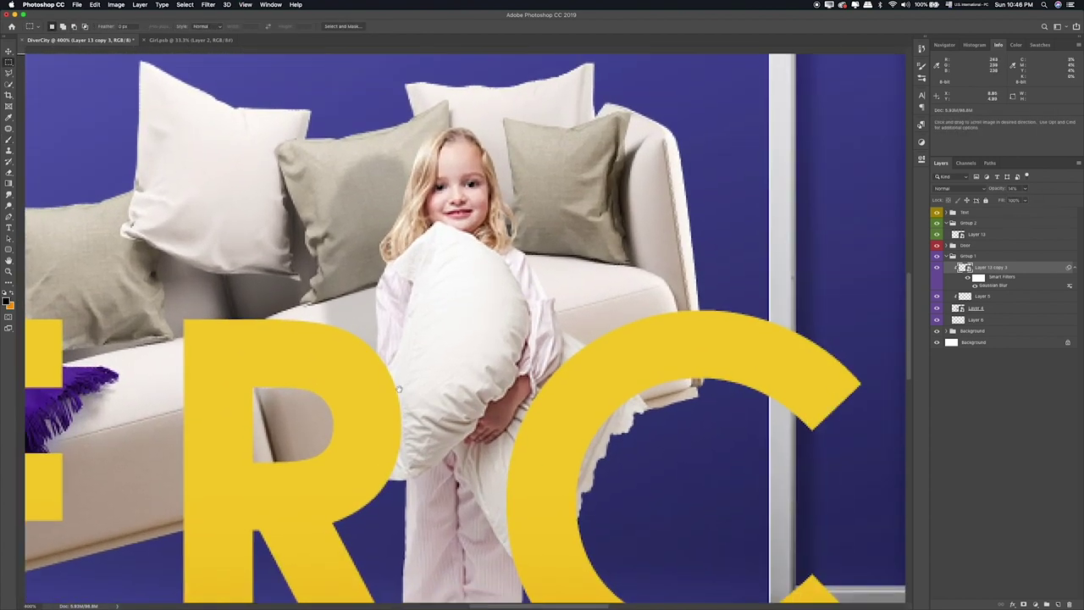
scroll(398, 388, right, 3)
scroll(423, 377, right, 3)
scroll(447, 364, right, 2)
scroll(448, 364, down, 1)
scroll(508, 343, down, 2)
scroll(562, 204, down, 2)
scroll(562, 203, left, 2)
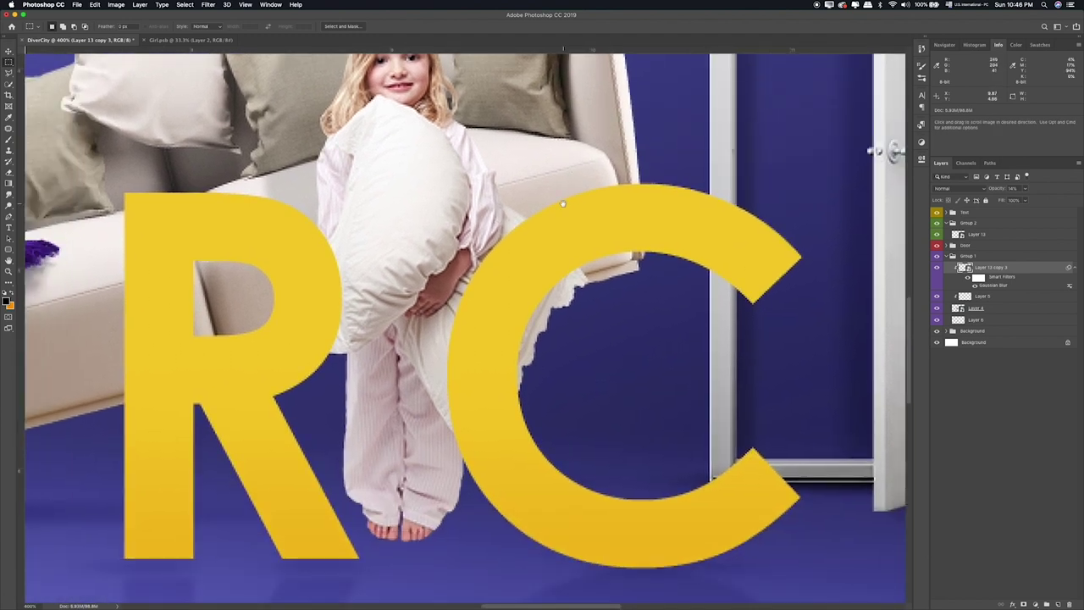
scroll(551, 266, up, 1)
scroll(551, 266, left, 1)
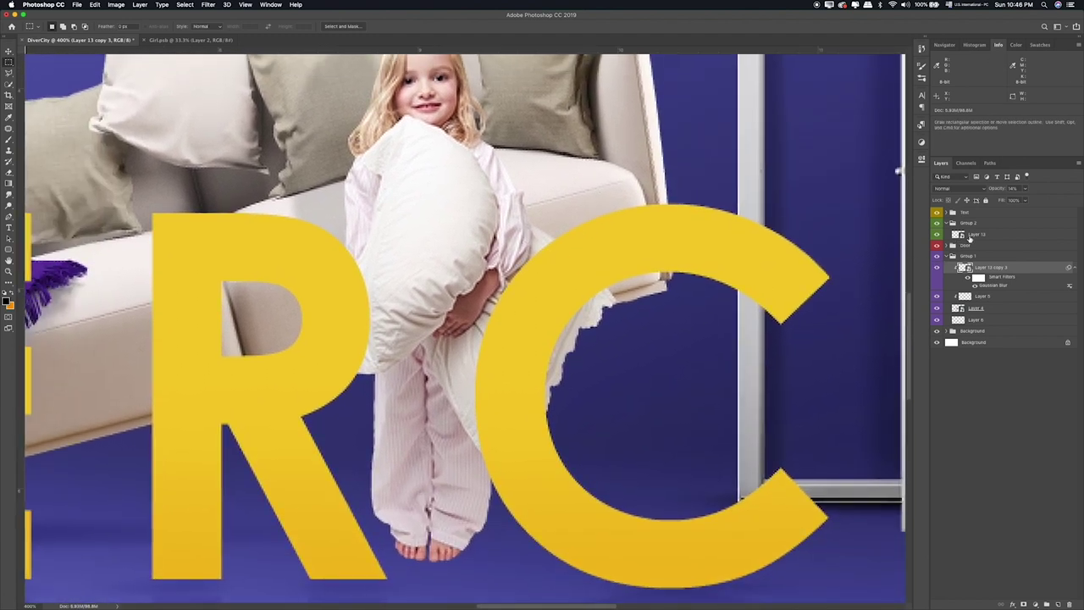
click(969, 237)
click(937, 234)
click(937, 235)
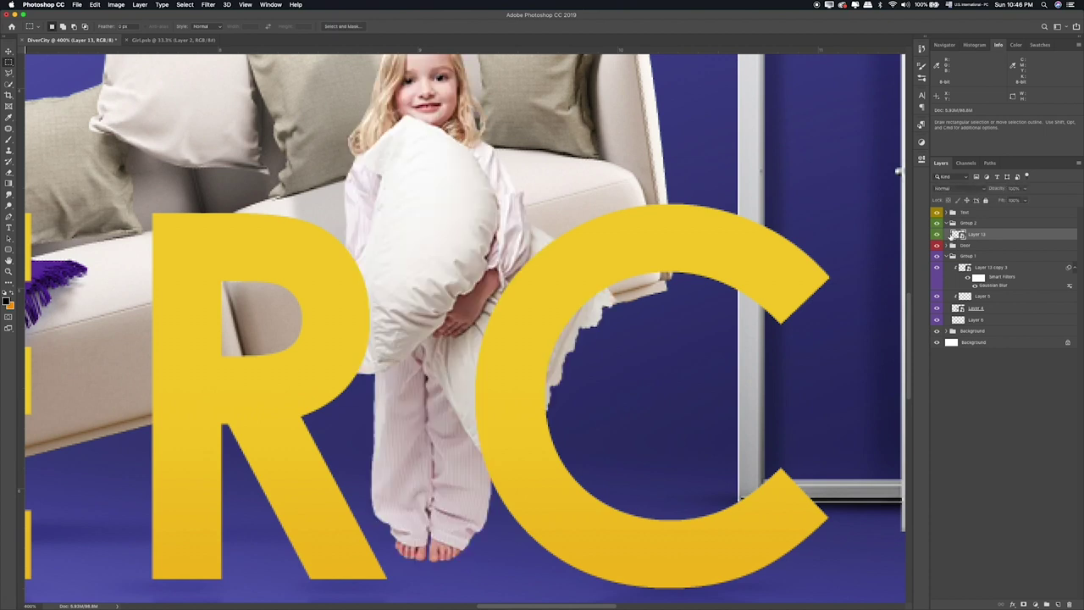
scroll(821, 266, up, 3)
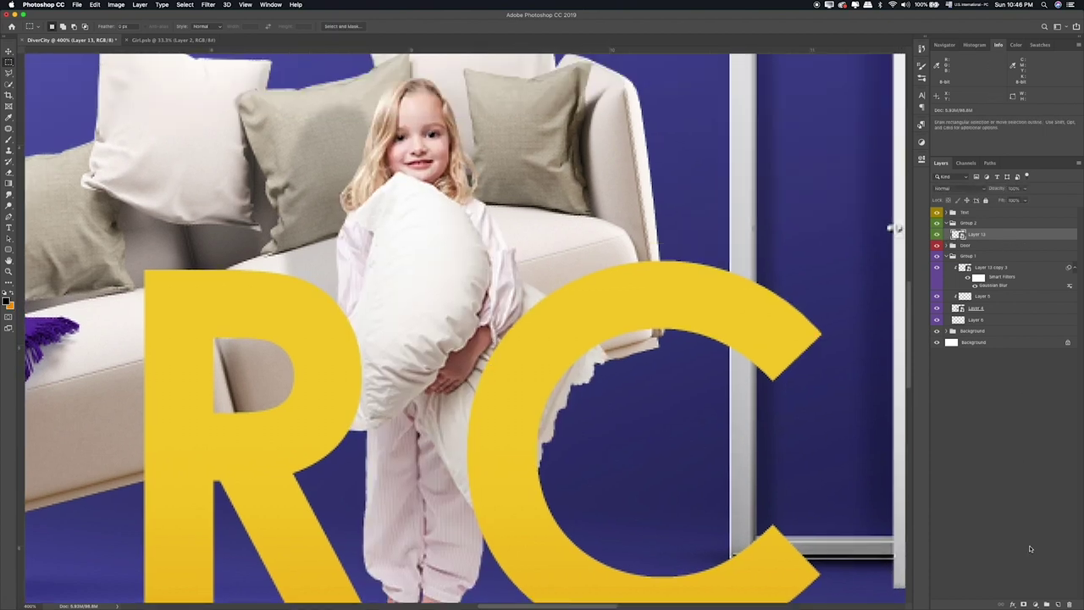
click(1058, 604)
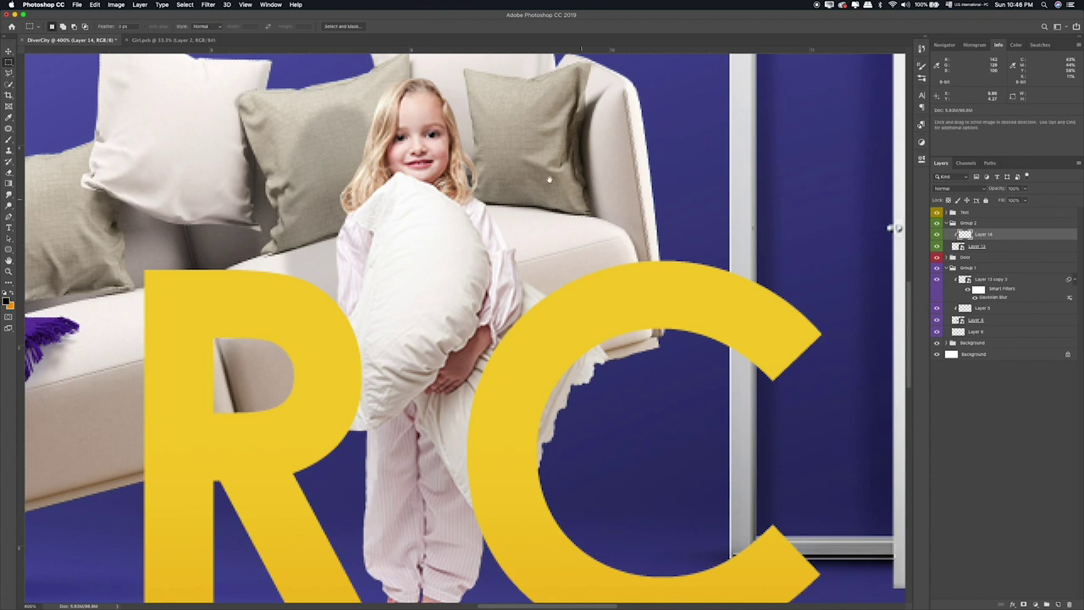
Step: Fit the poster on screen and close the separate girl image document
key(super+minus)
key(super+0)
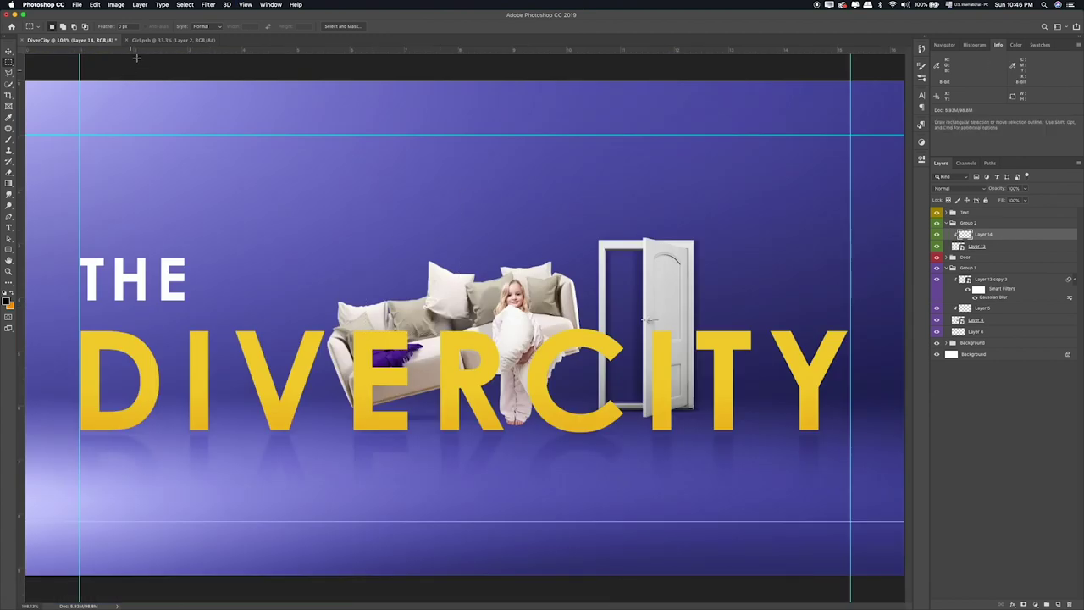
click(169, 39)
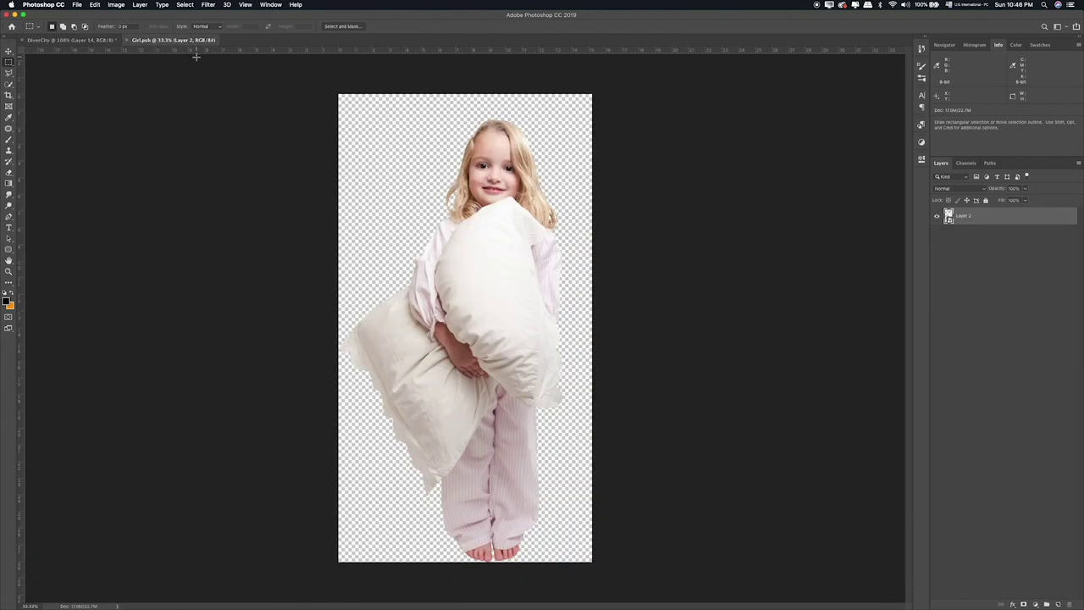
key(super+w)
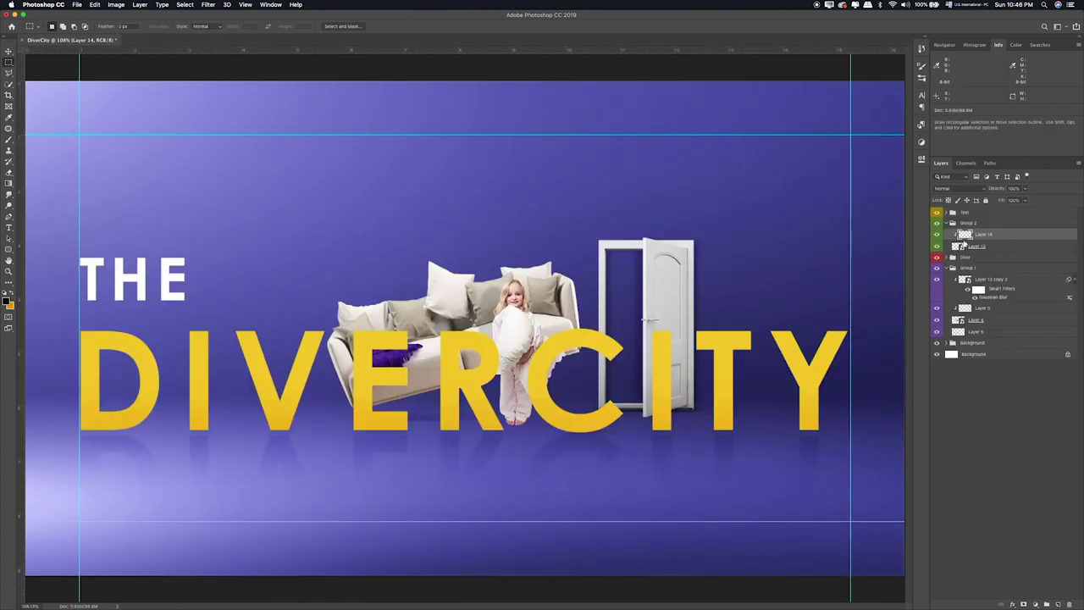
Step: Merge the top layer down into the girl, then add a new layer clipped to her
key(super+e)
double_click(959, 237)
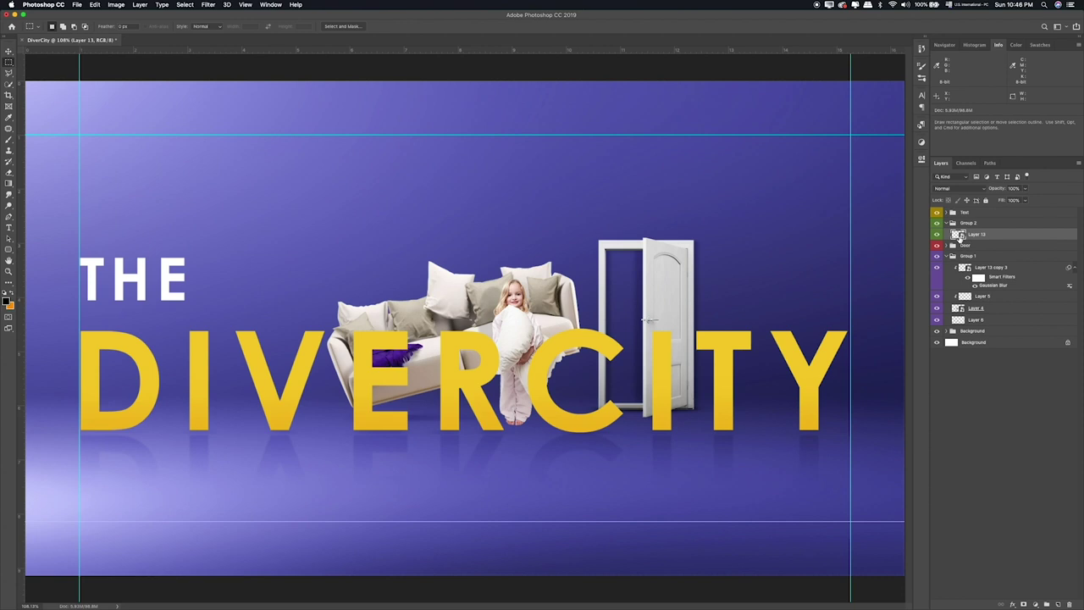
click(72, 40)
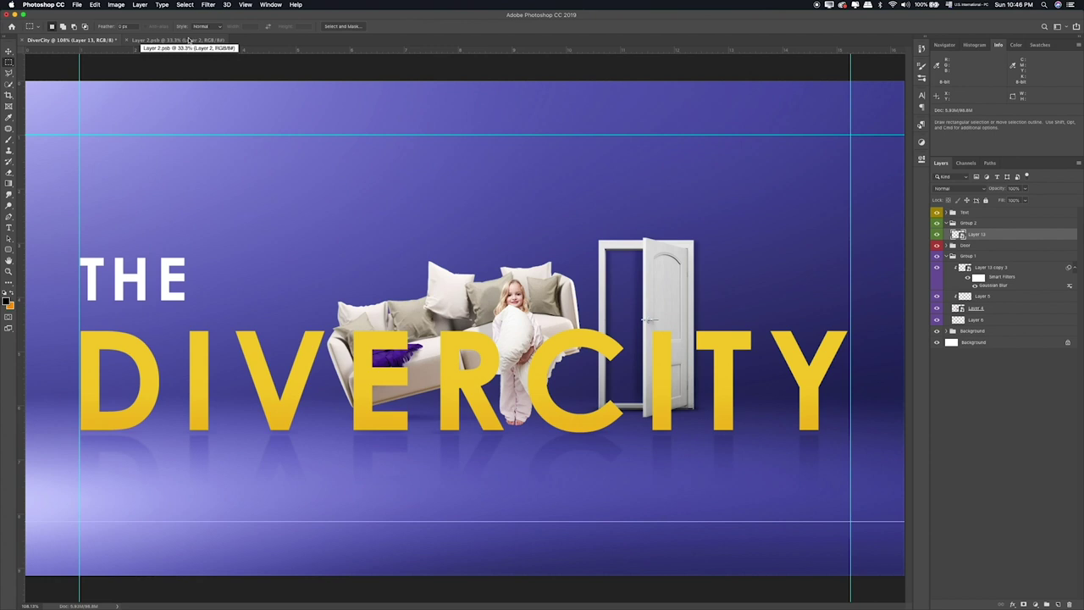
click(1057, 604)
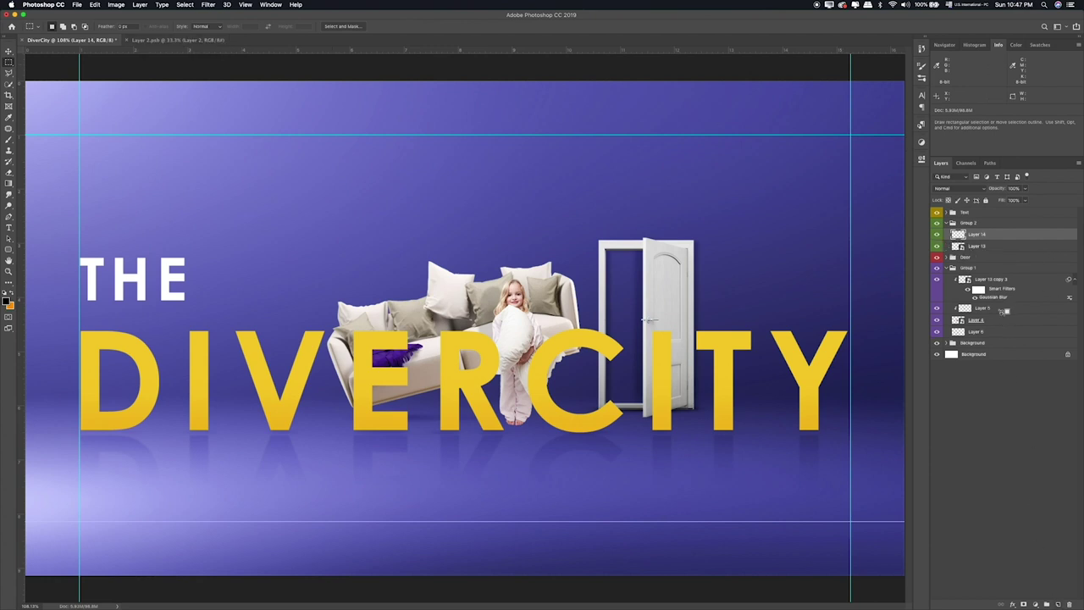
alt+click(983, 242)
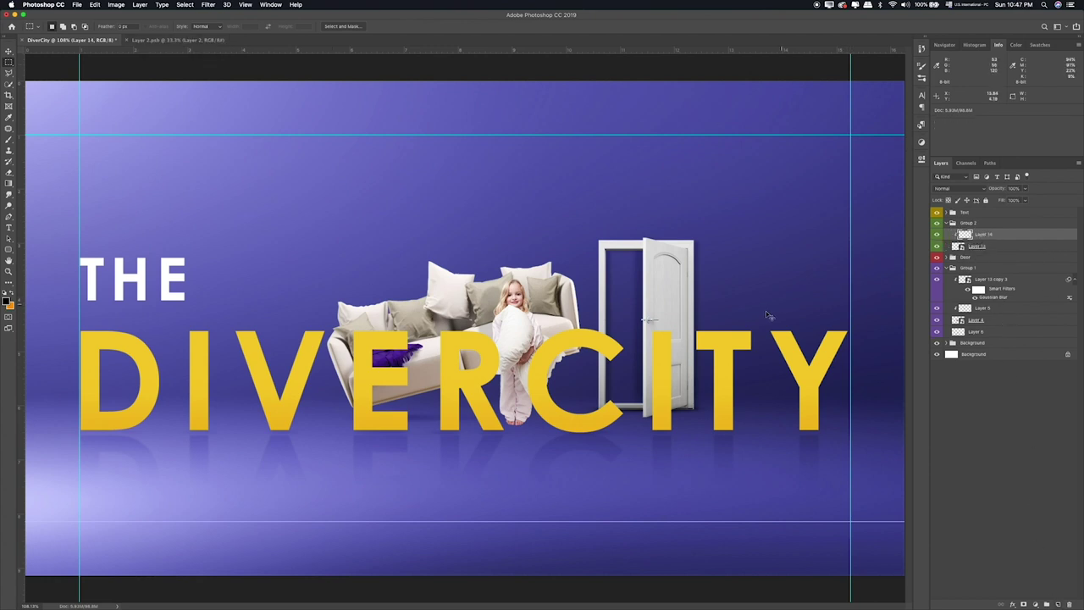
scroll(561, 329, up, 5)
Step: Paint black shading along the girl's right side and set the layer to Overlay
drag(437, 307, 419, 308)
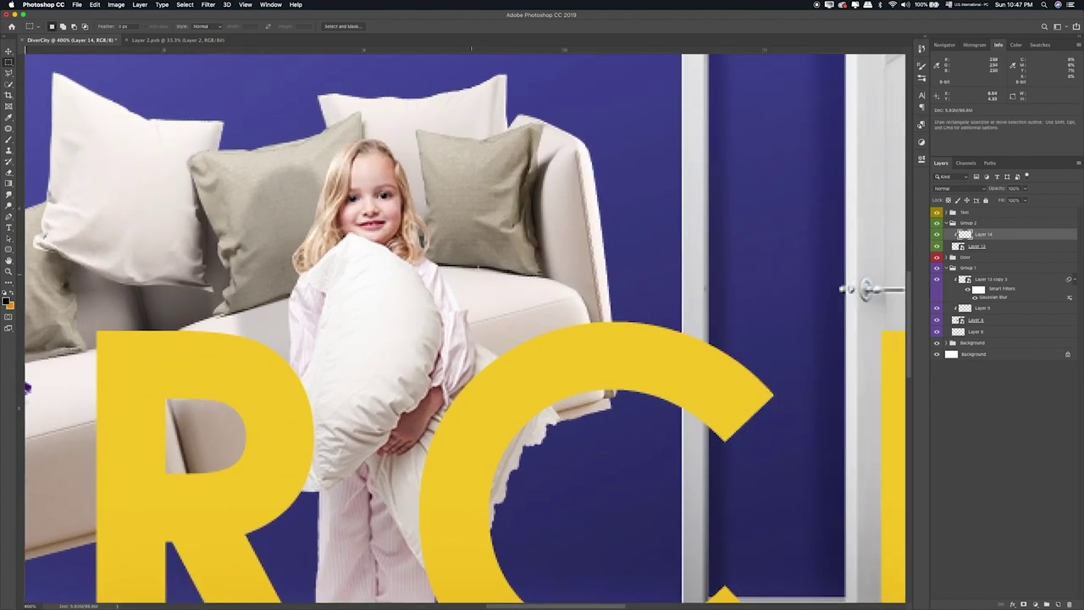
key(b)
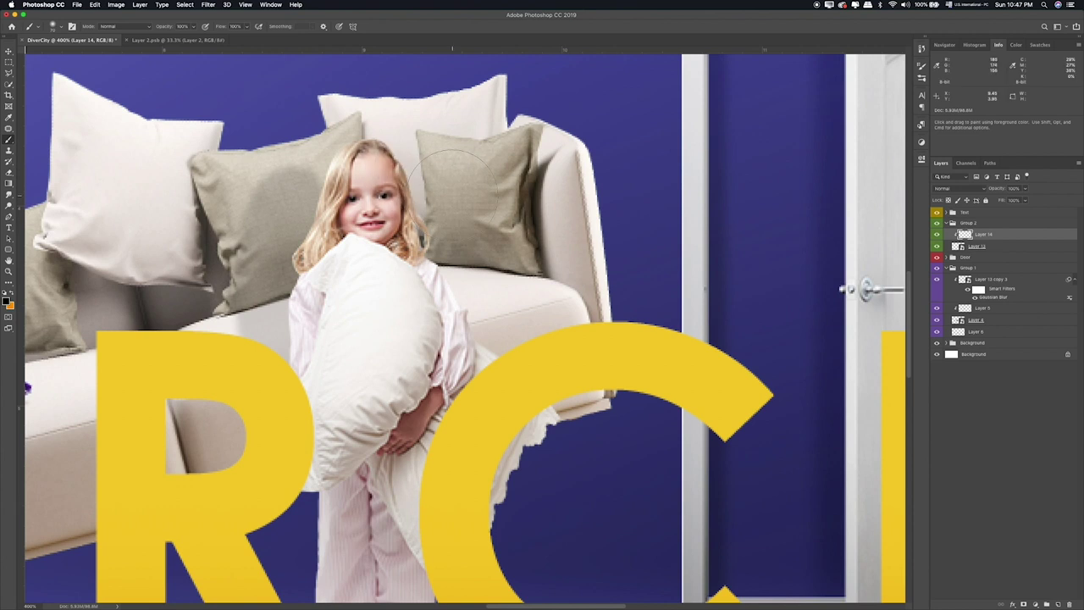
mouse_move(456, 182)
mouse_down()
mouse_move(419, 208)
mouse_move(428, 262)
mouse_move(551, 388)
mouse_move(564, 437)
mouse_move(508, 520)
mouse_move(542, 415)
mouse_move(496, 364)
mouse_move(517, 288)
mouse_move(495, 516)
mouse_move(457, 356)
mouse_move(507, 406)
mouse_up()
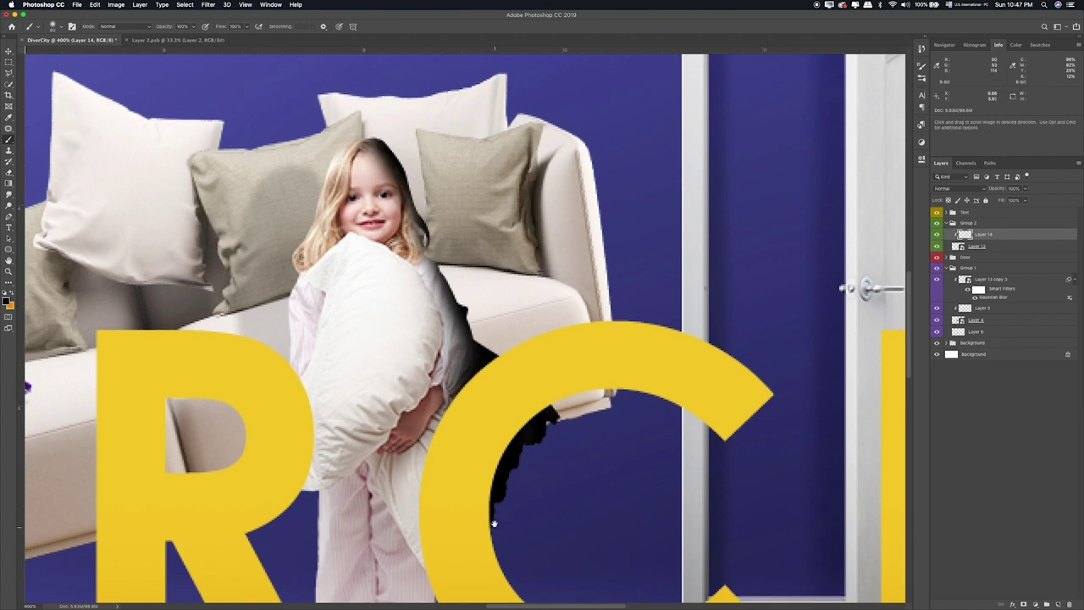
scroll(474, 271, down, 5)
scroll(491, 385, up, 5)
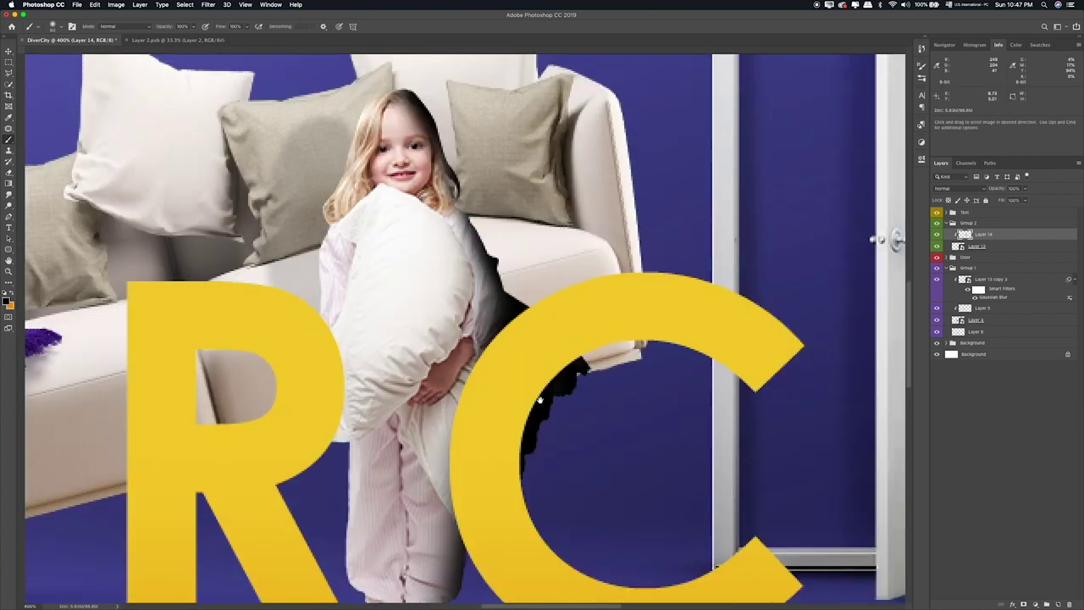
click(973, 188)
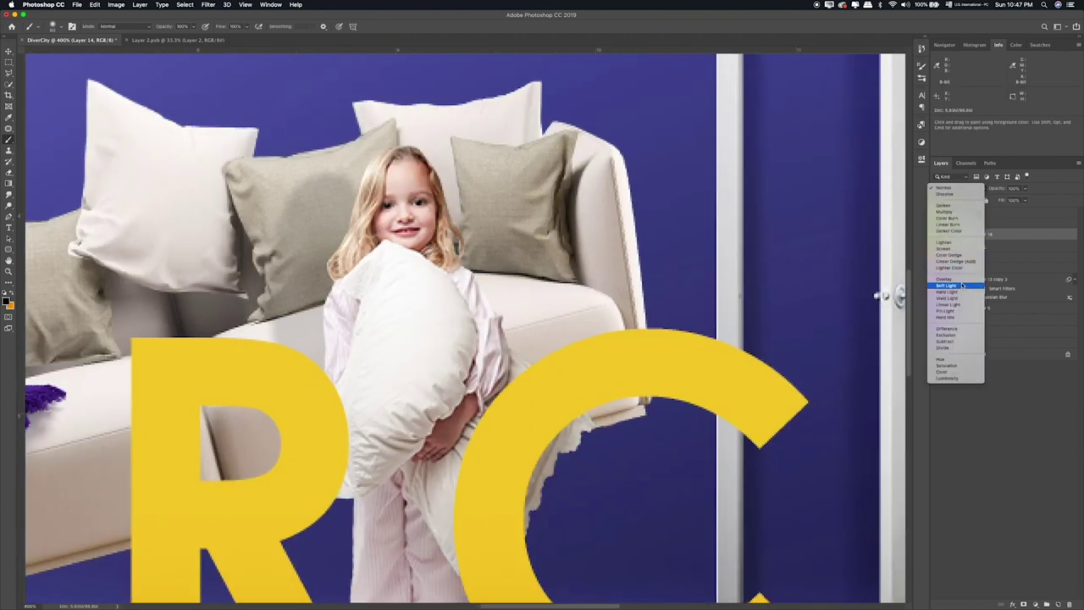
click(962, 280)
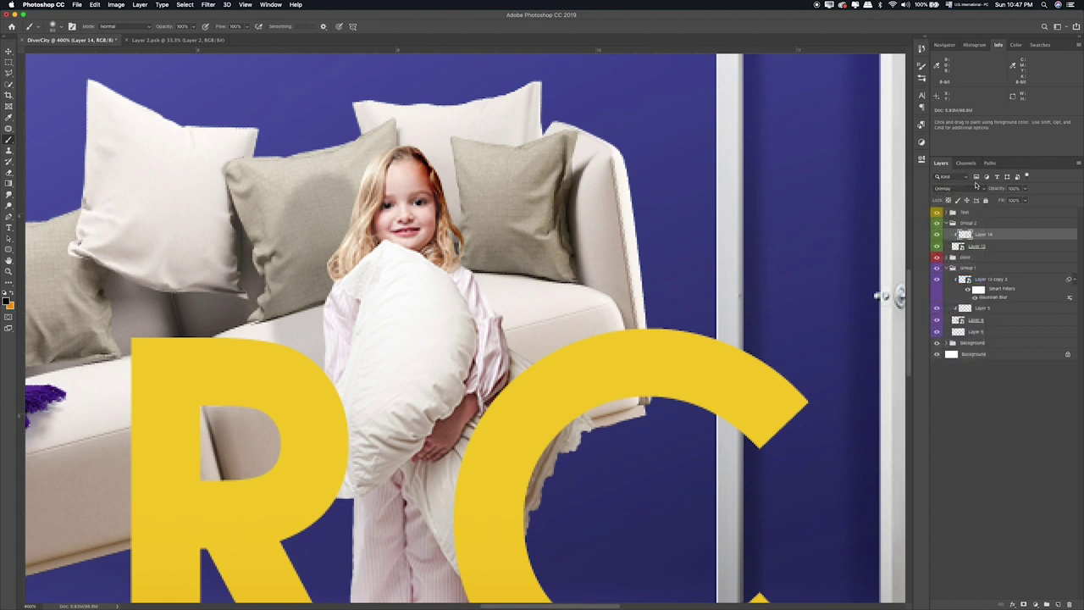
click(975, 187)
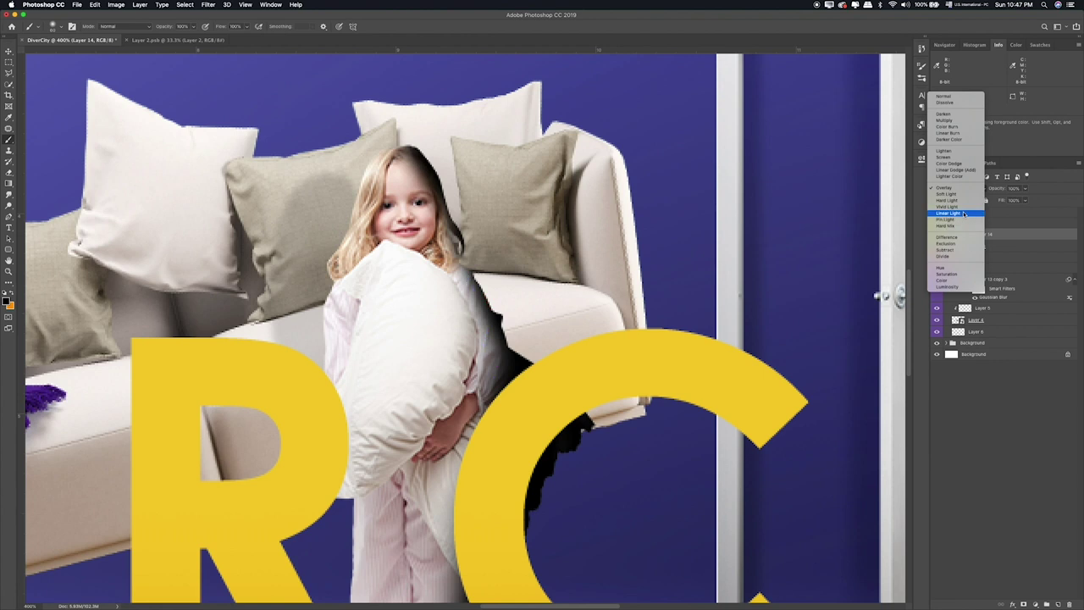
click(948, 187)
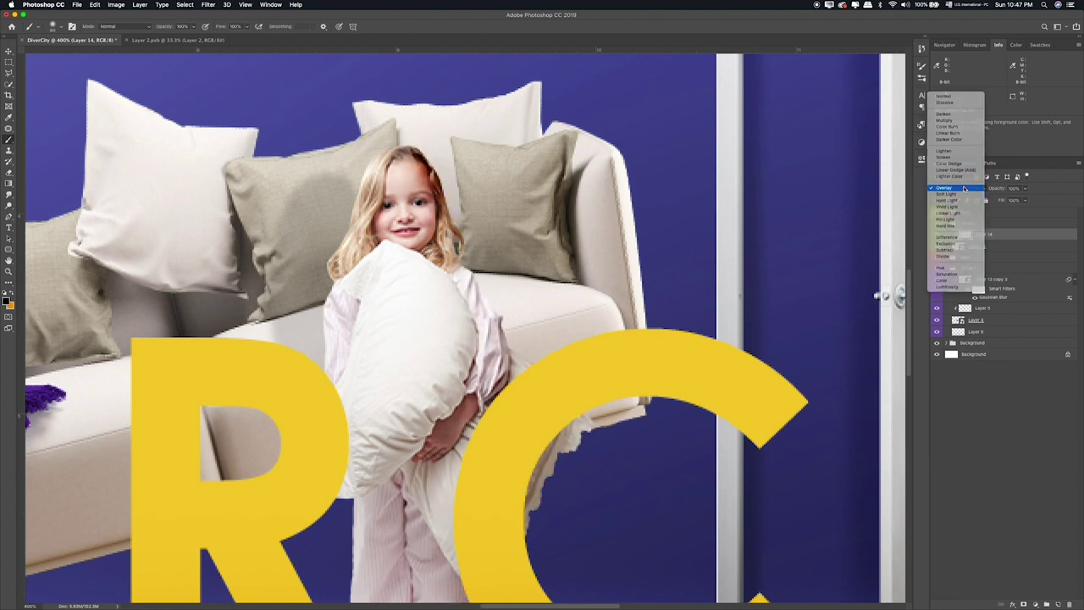
Step: Erase the shading lightly on the girl's hair and pyjama sleeve at 30% opacity
key(e)
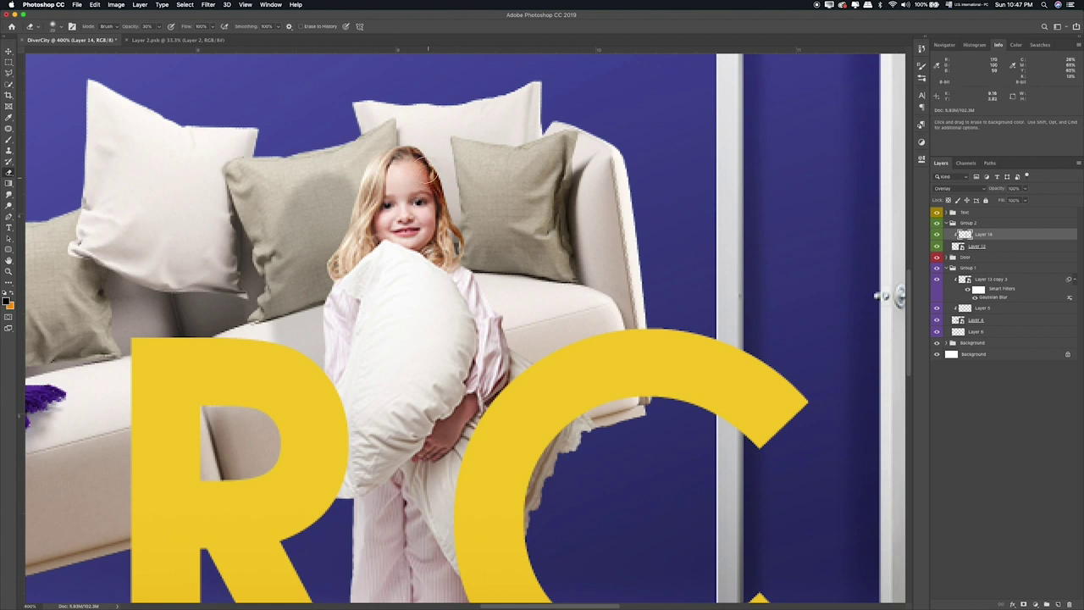
drag(427, 174, 432, 203)
drag(470, 290, 495, 314)
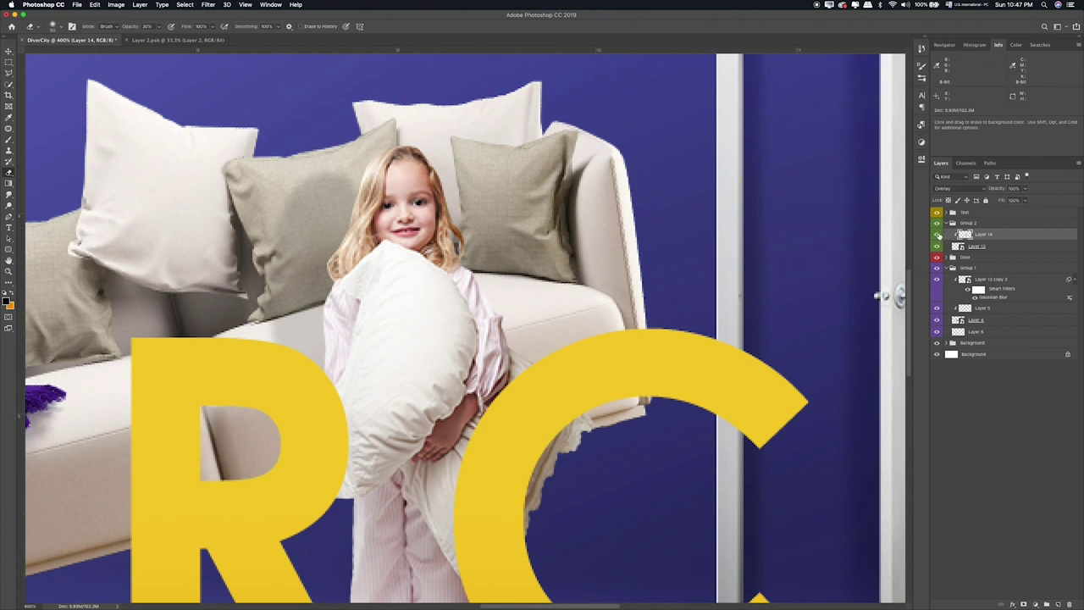
scroll(540, 309, down, 2)
scroll(540, 310, left, 2)
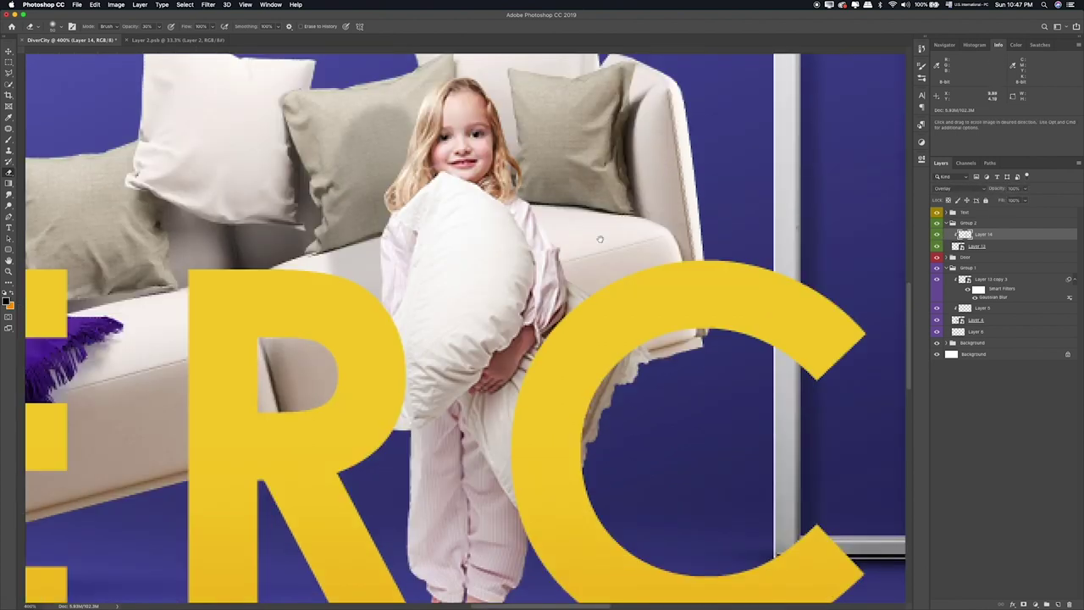
Step: Apply Hue/Saturation to Layer 13: Lightness -14, Saturation -5, slight hue shift
click(982, 246)
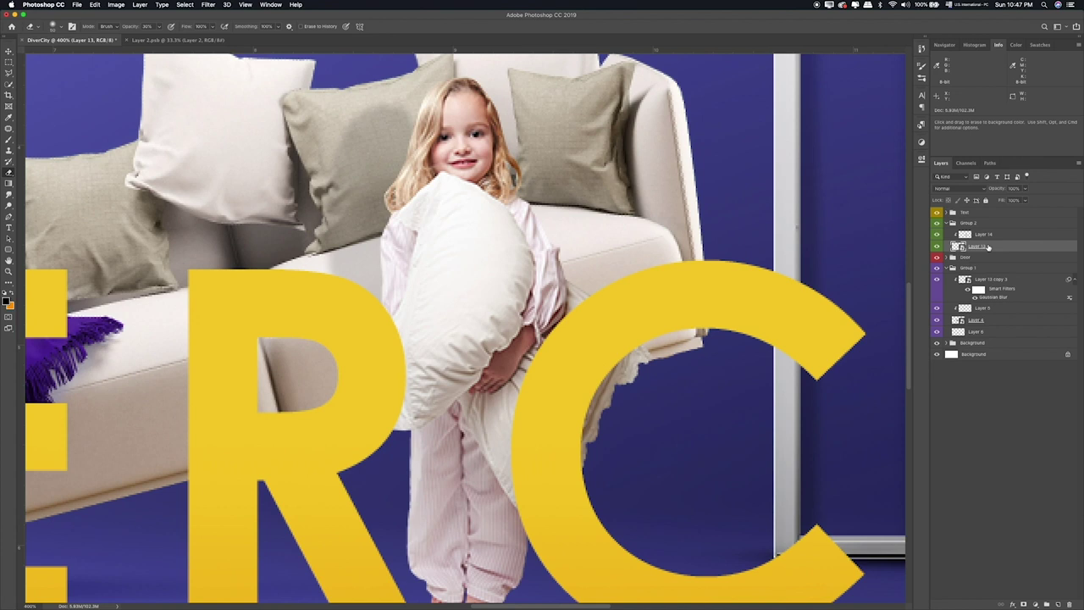
key(ctrl+u)
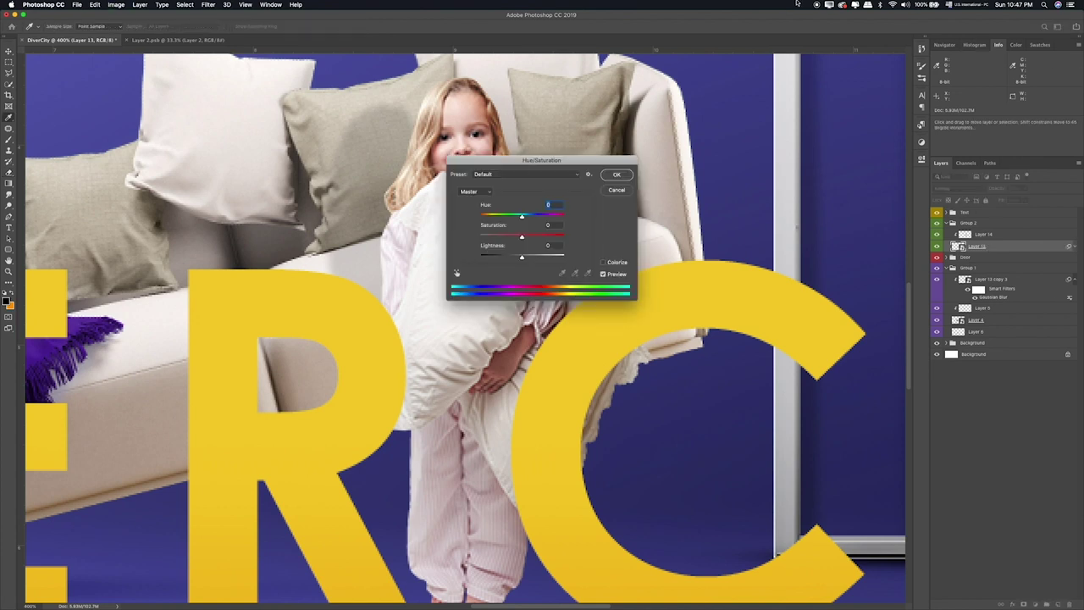
drag(600, 158, 313, 145)
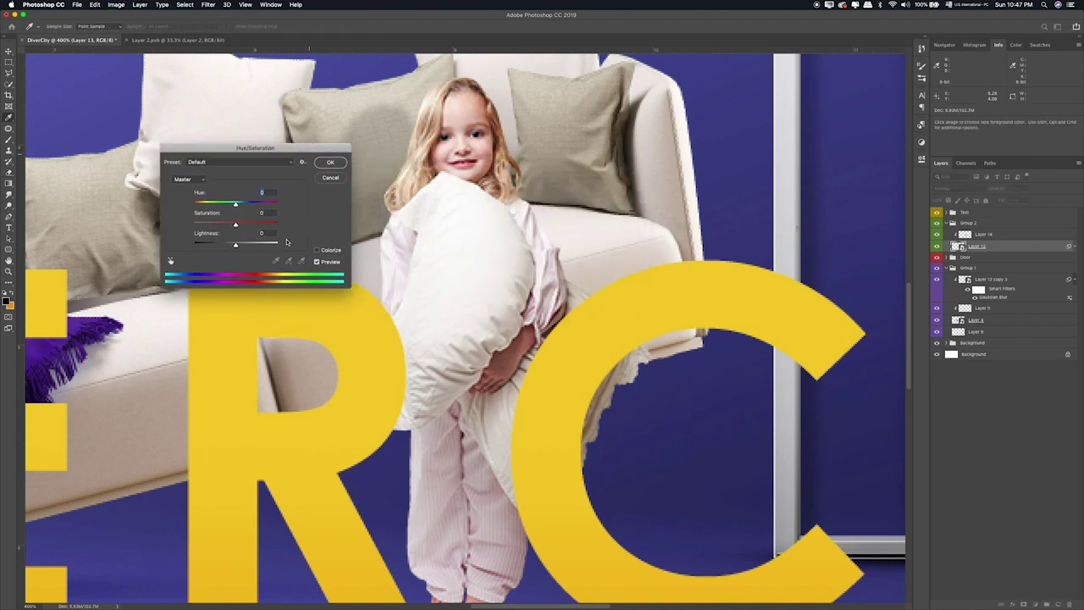
drag(234, 246, 230, 245)
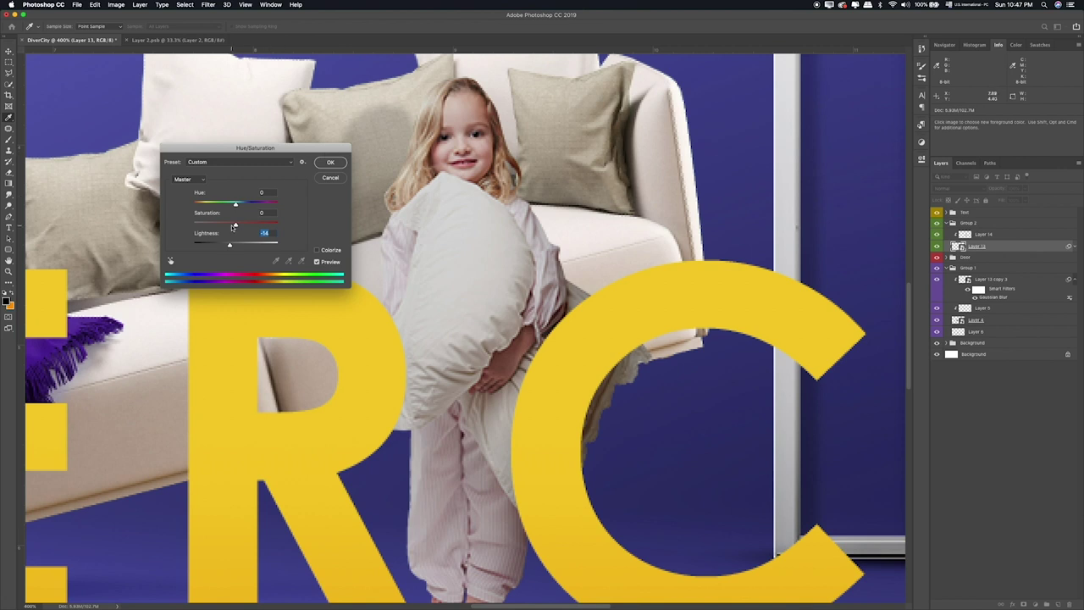
mouse_move(237, 204)
mouse_down()
mouse_move(264, 205)
mouse_move(208, 208)
mouse_move(231, 213)
mouse_up()
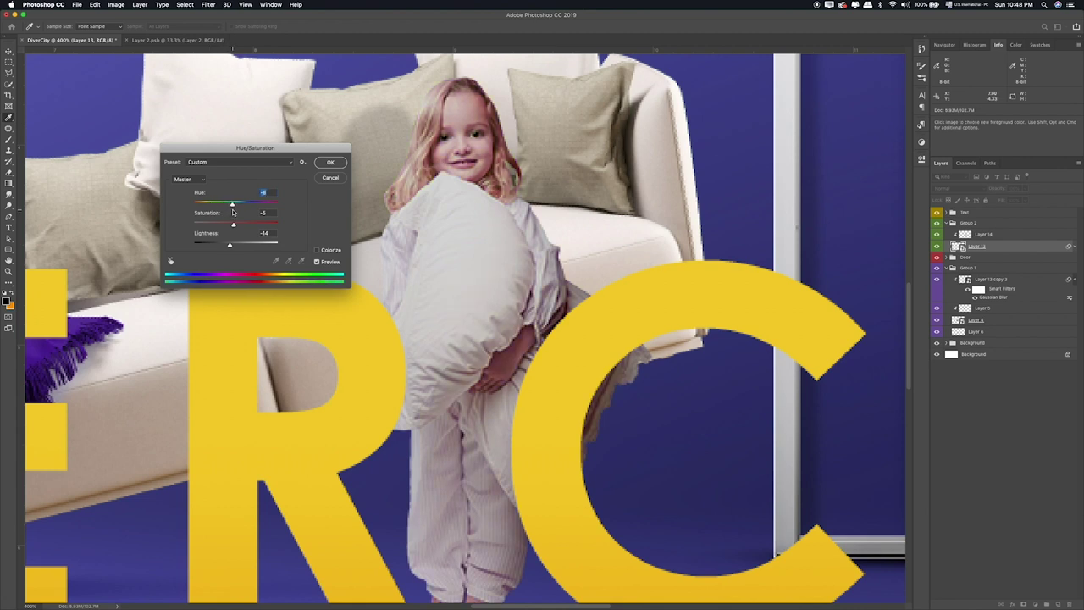
click(330, 162)
click(973, 255)
key(b)
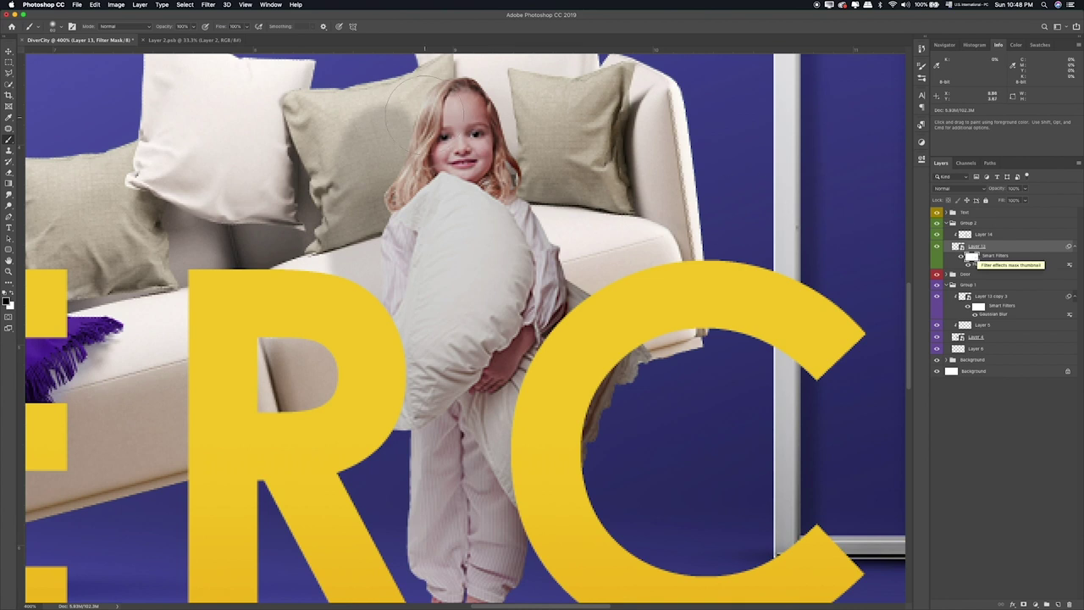
Step: Paint the Hue/Saturation mask off the hair, then view the full poster and zoom back in
scroll(410, 97, up, 3)
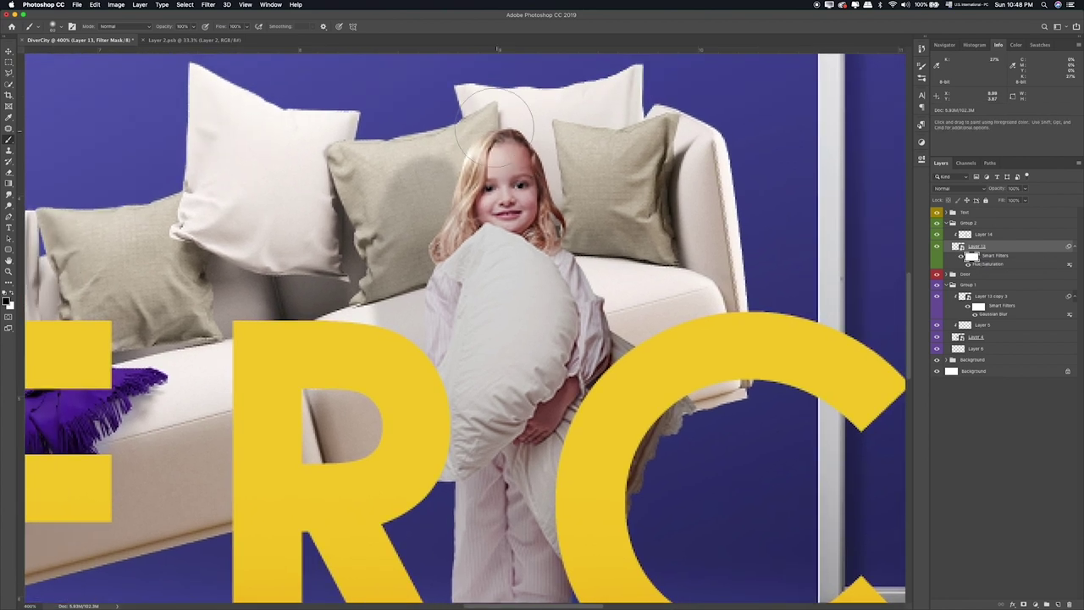
drag(482, 186, 481, 159)
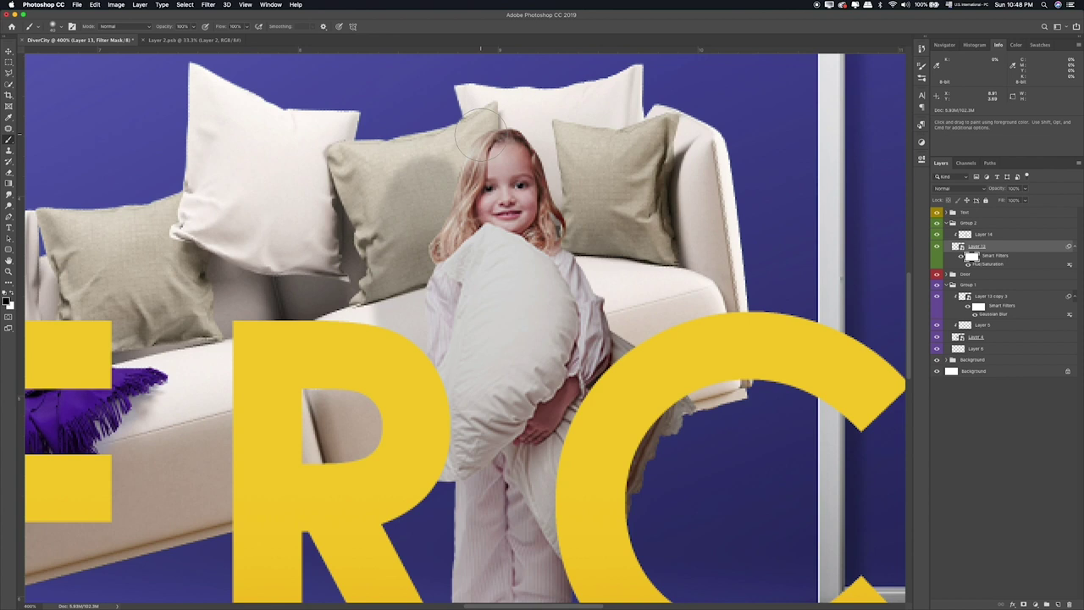
click(9, 62)
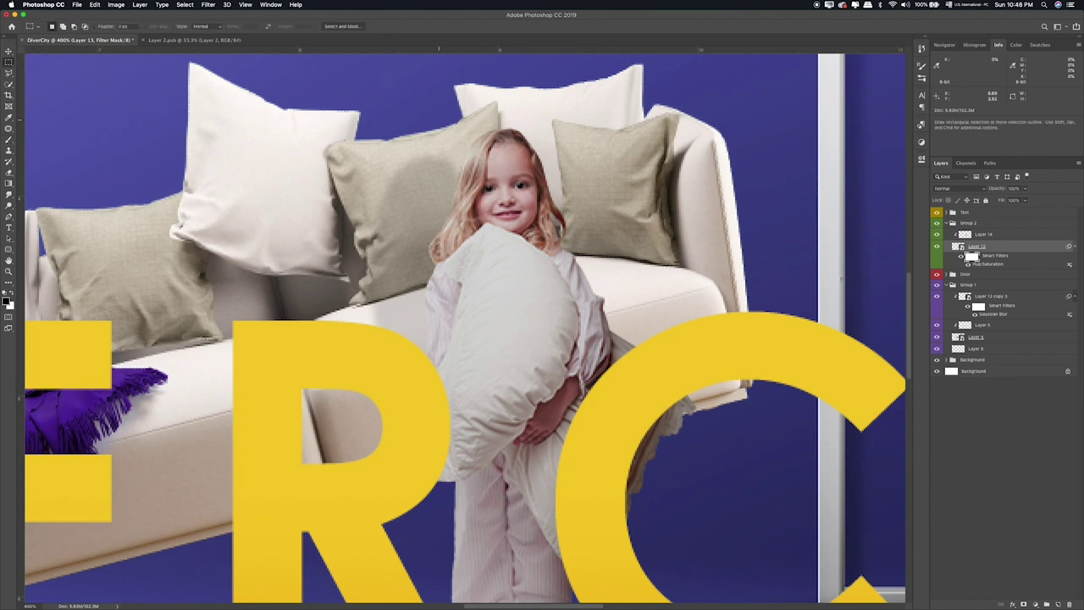
key(super+0)
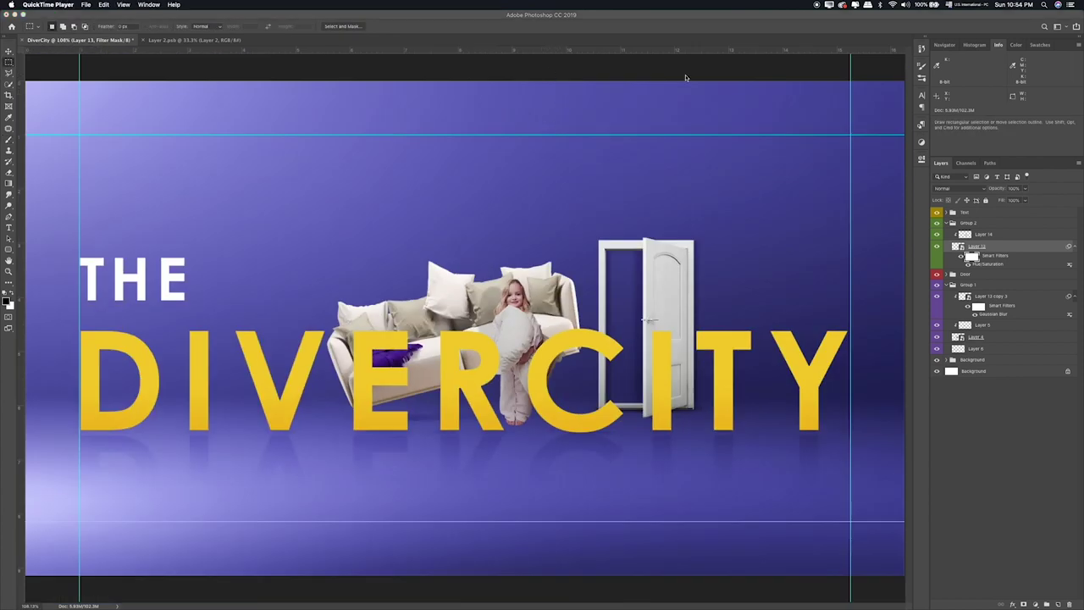
key(super+plus)
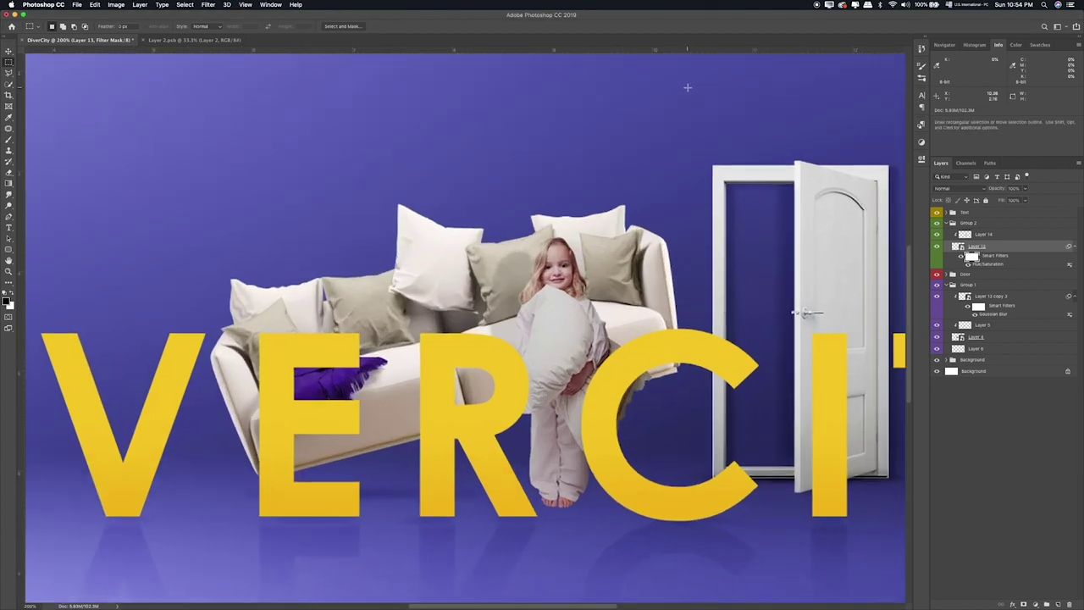
key(super+plus)
key(b)
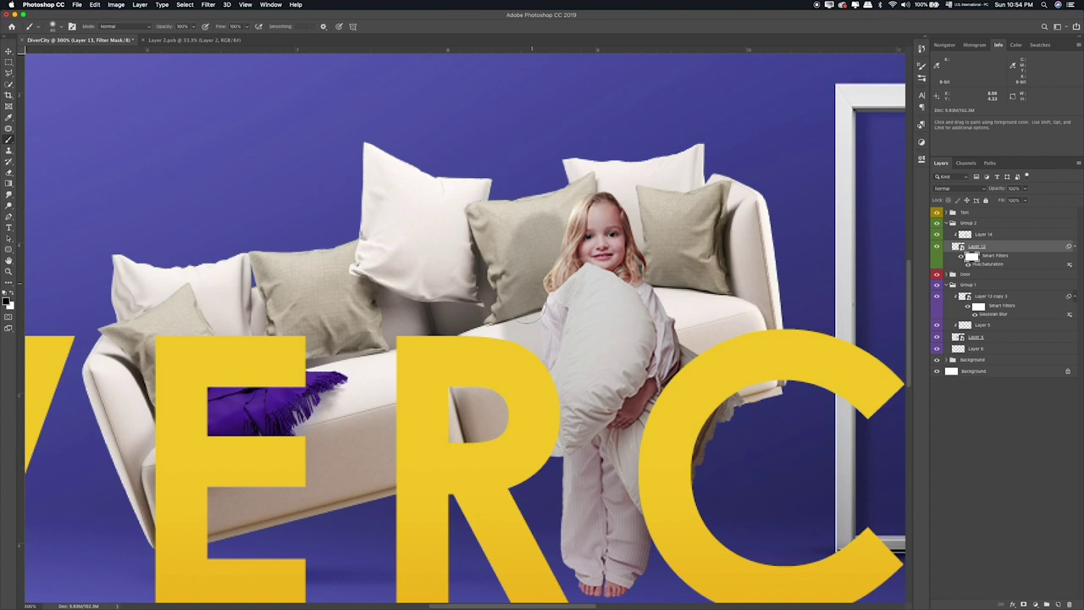
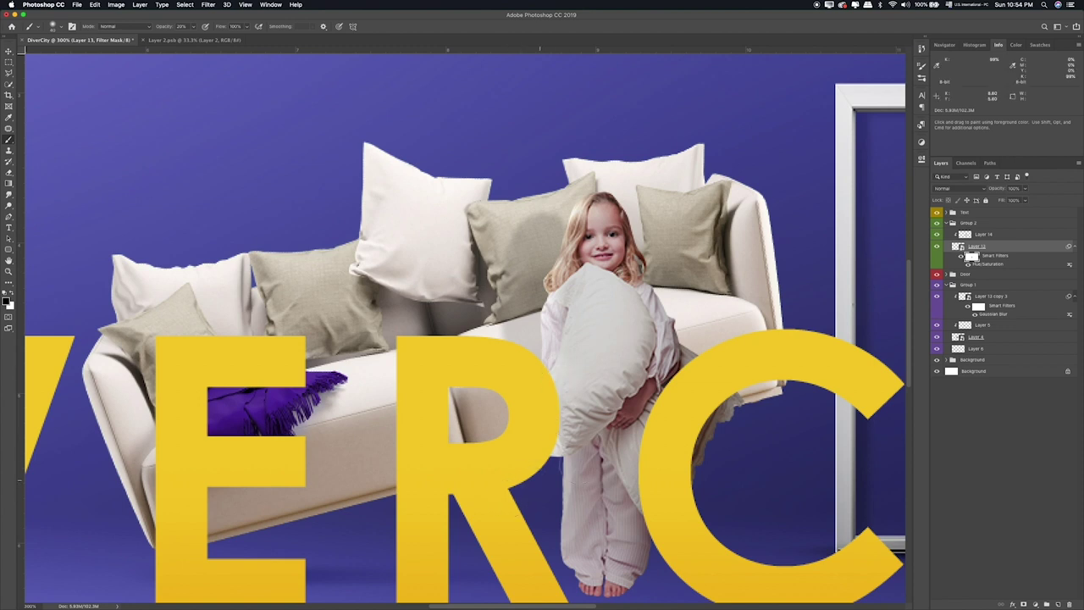
Step: Brush dark shading on the girl beside the C on a new clipped layer set to Soft Light
scroll(465, 330, down, 2)
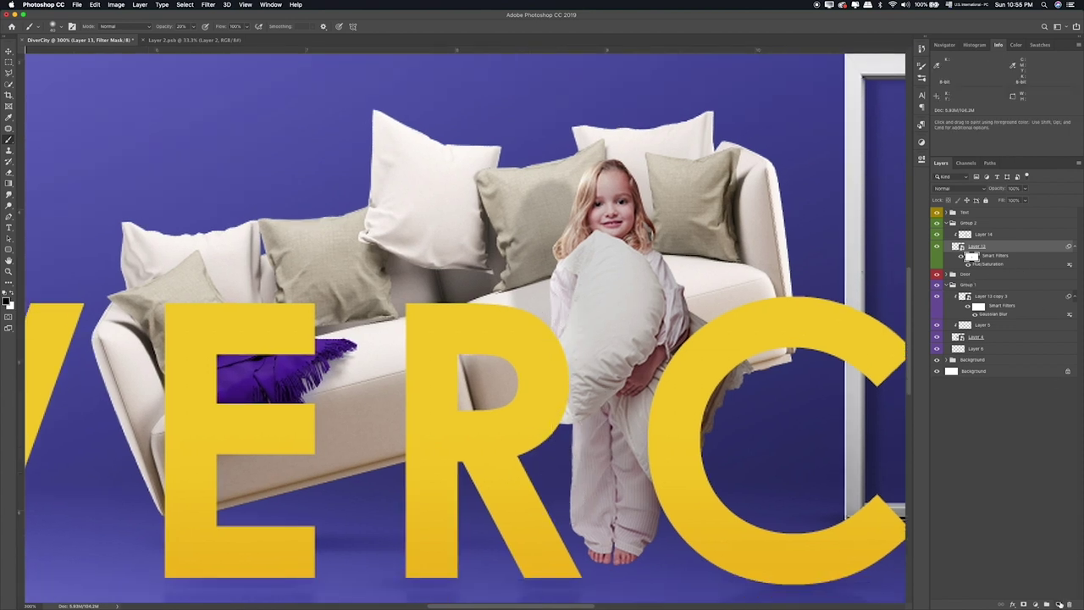
click(1058, 603)
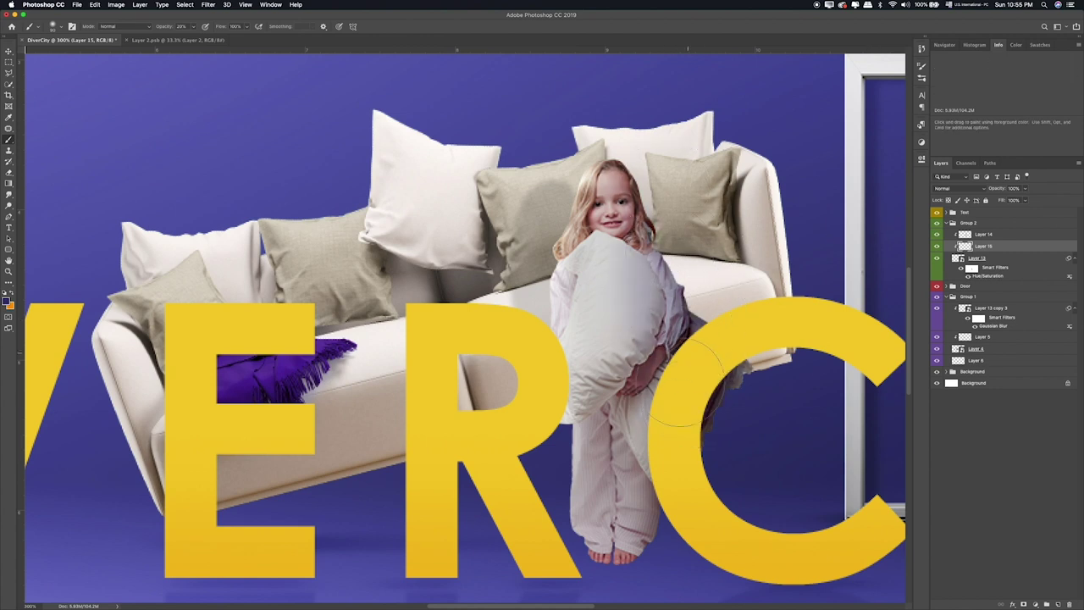
drag(694, 385, 703, 309)
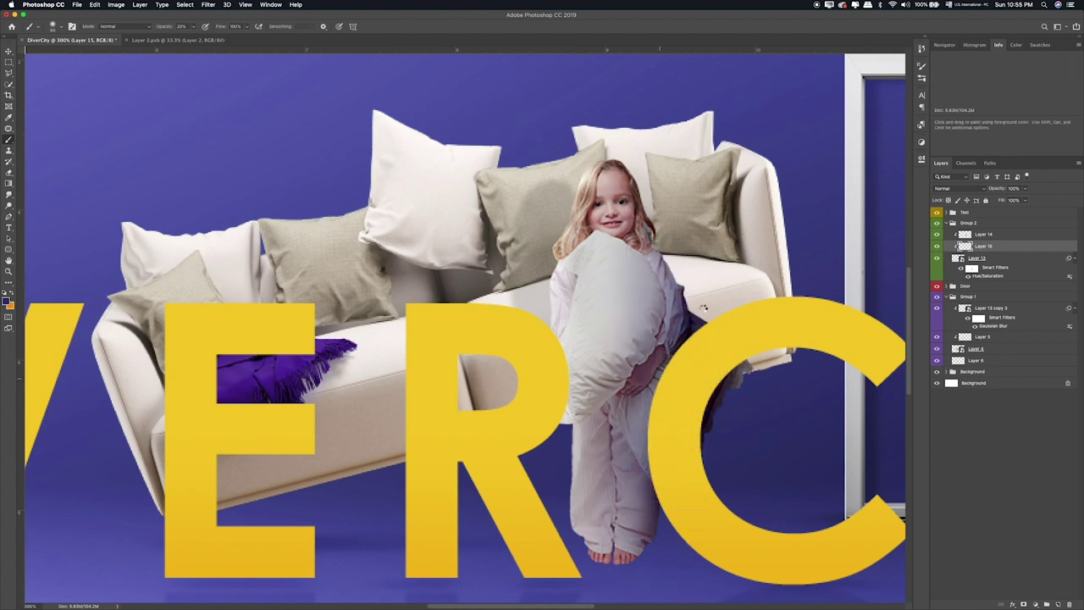
key(v)
key(shift+plus)
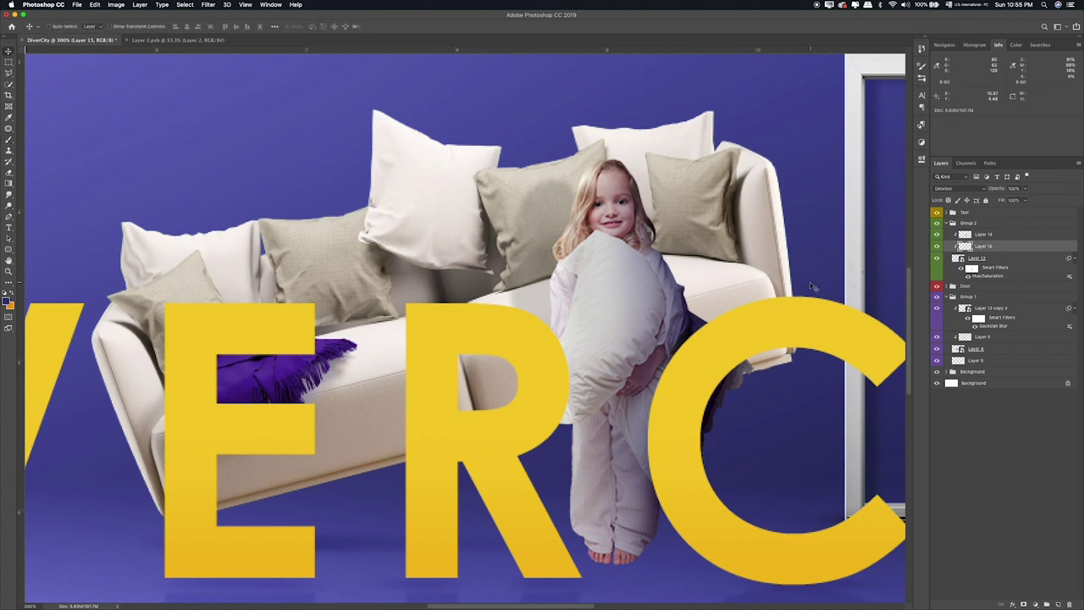
key(shift+plus)
key(shift+plus)
key(shift+plus)
key(shift+plus)
key(shift+plus)
key(shift+plus)
key(shift+plus)
key(shift+plus)
key(shift+plus)
key(shift+plus)
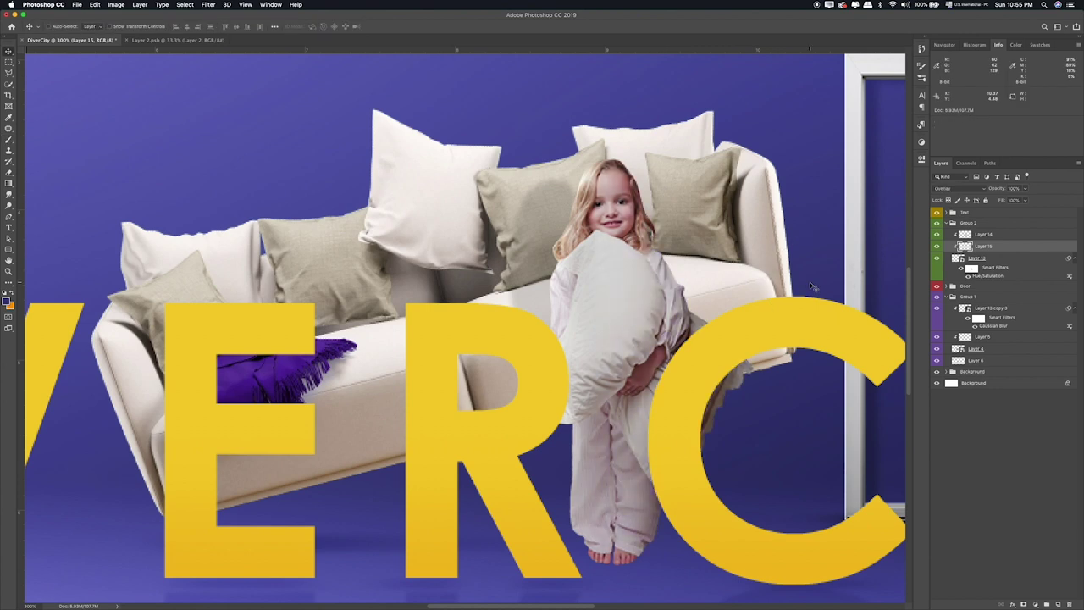
key(shift+plus)
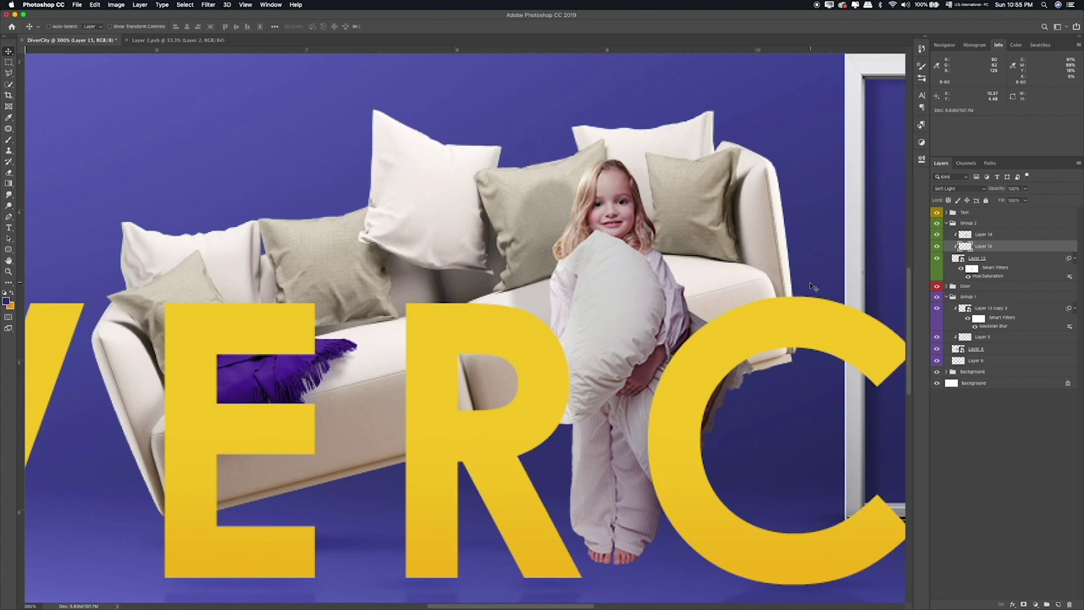
key(e)
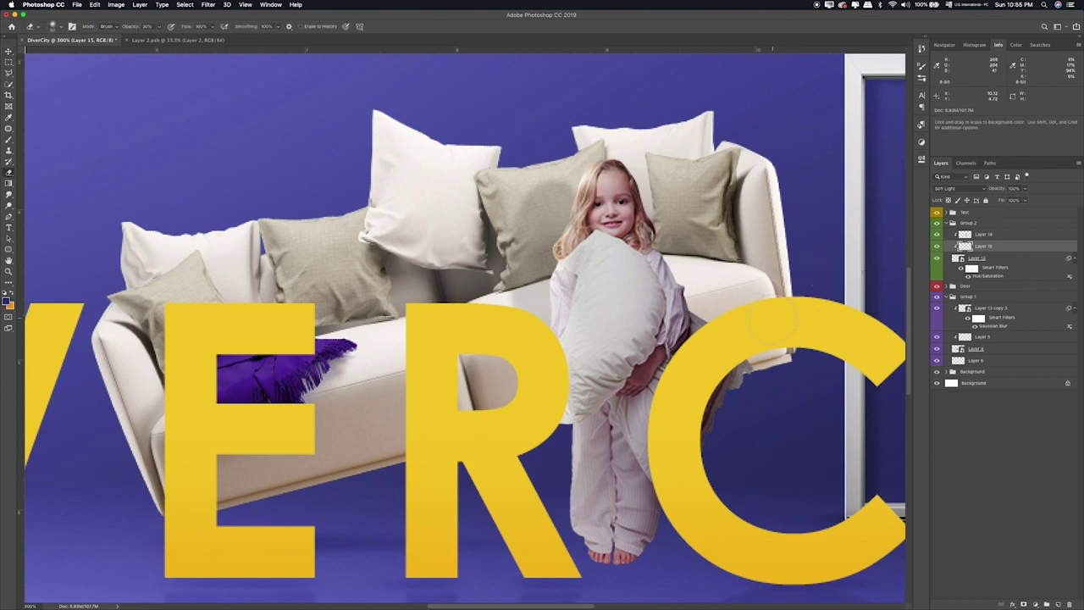
key(b)
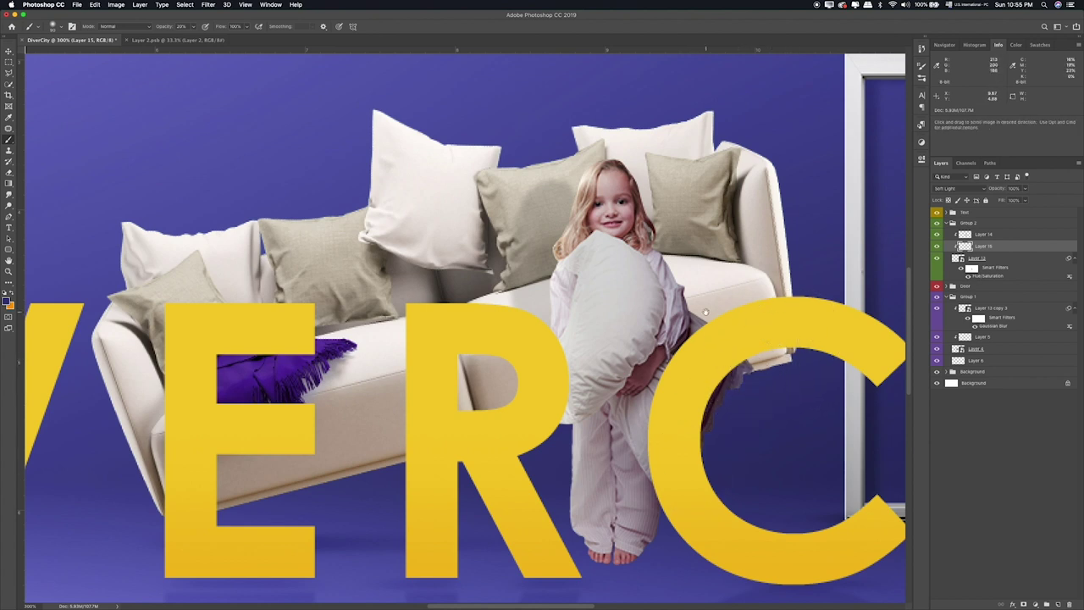
drag(706, 313, 742, 342)
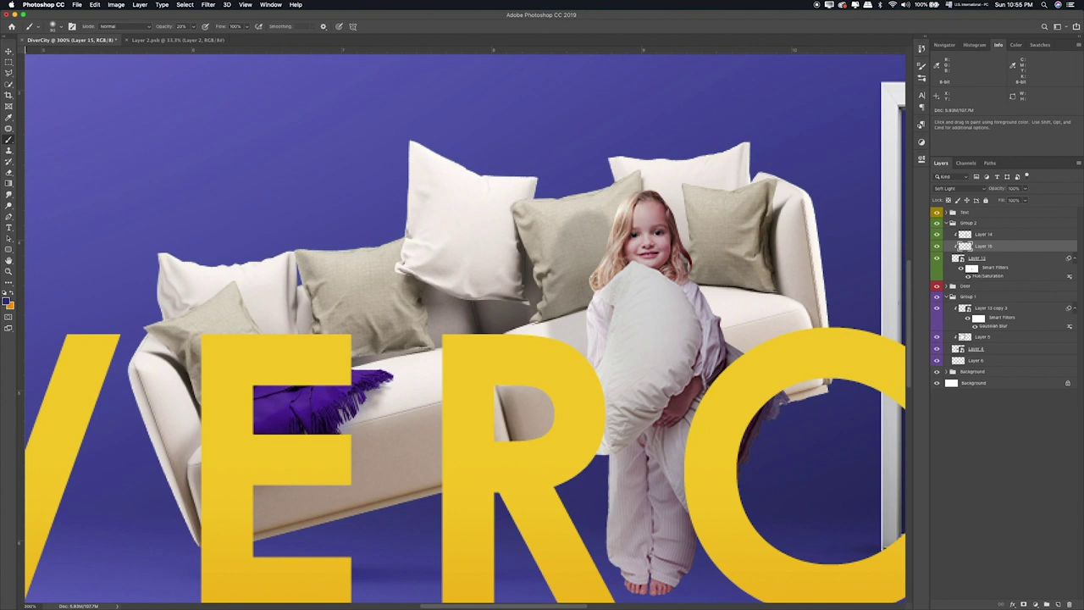
Step: Paint a dark shadow beneath the sofa on a new layer above the blurred sofa layer
click(974, 298)
click(937, 308)
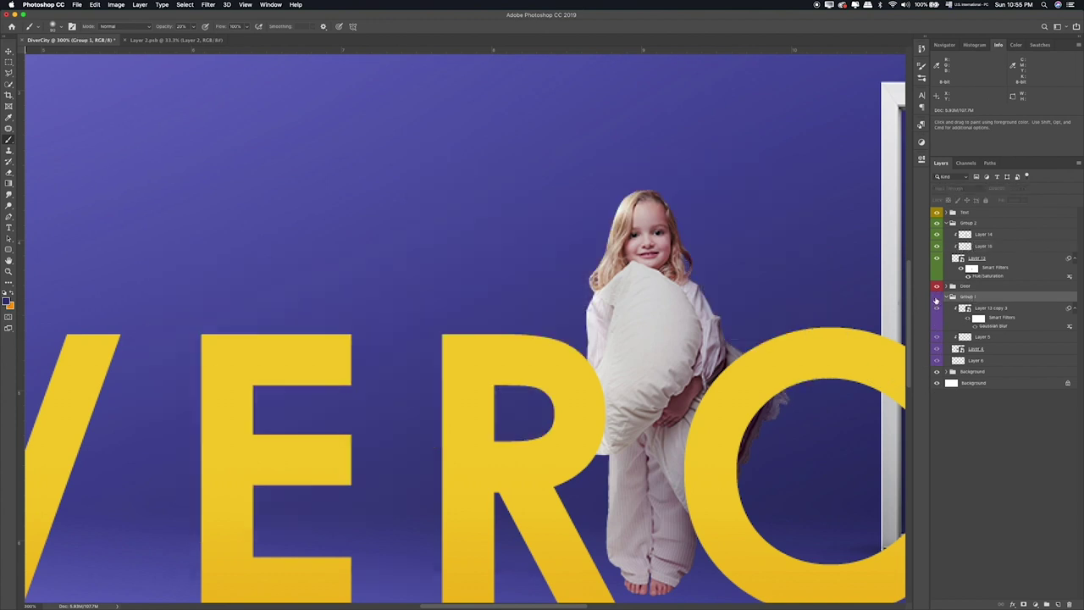
click(1013, 327)
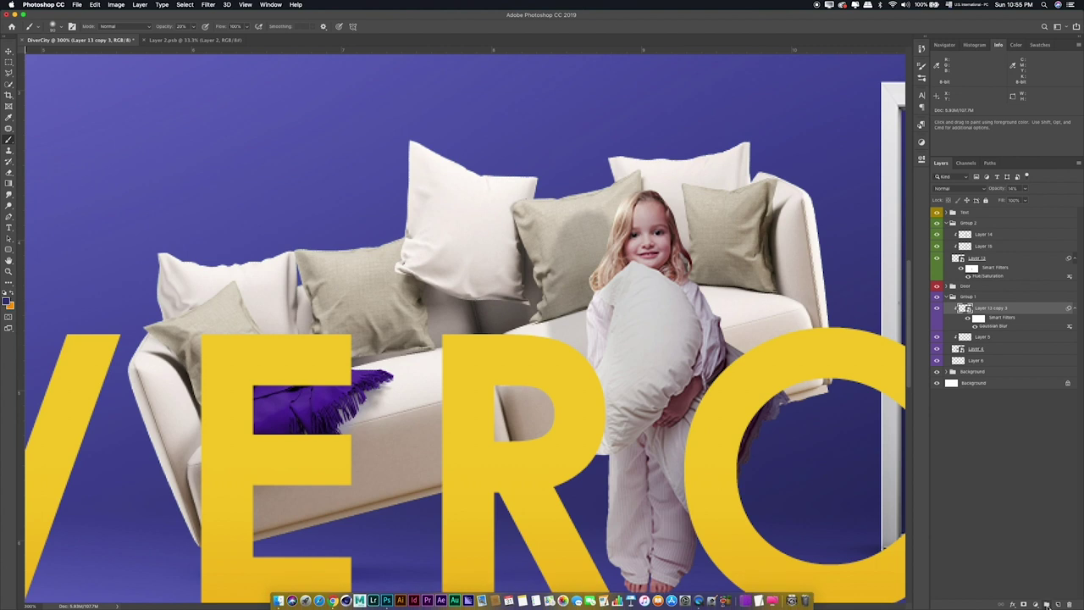
click(1057, 603)
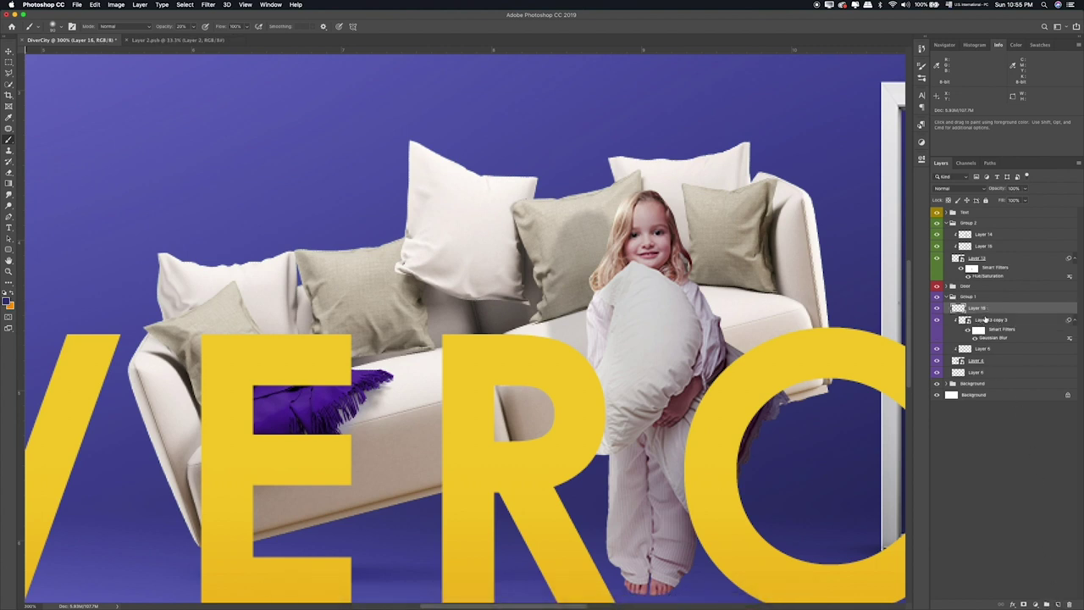
click(985, 319)
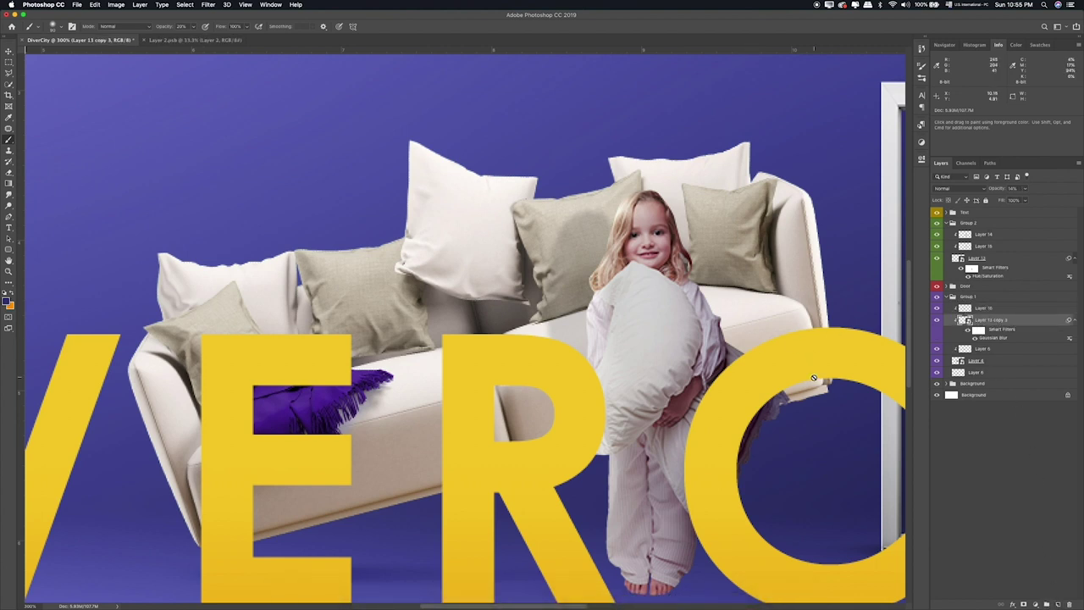
click(998, 308)
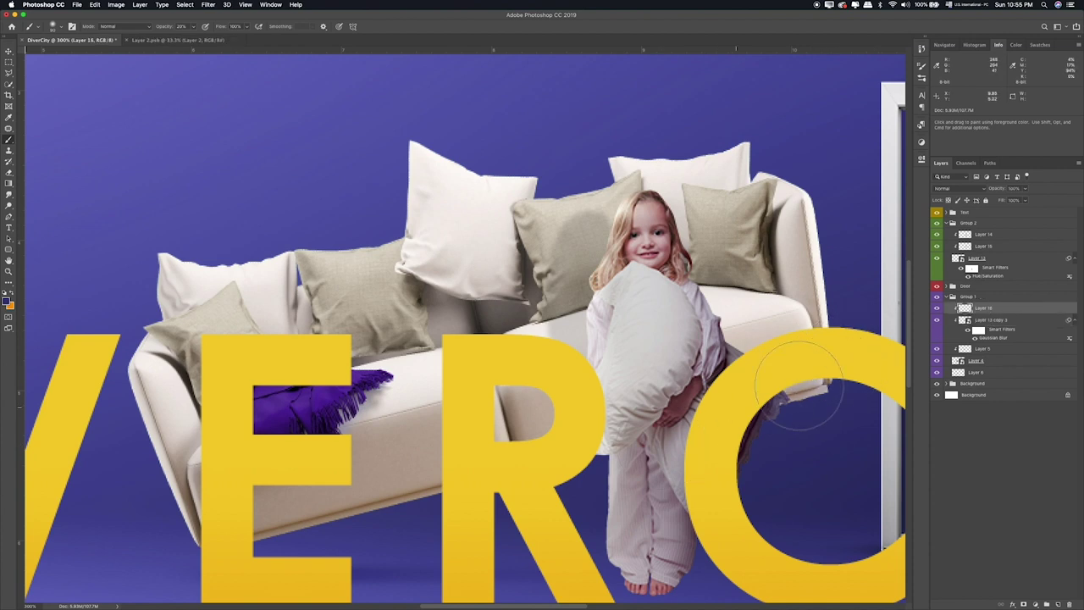
mouse_move(827, 400)
mouse_down()
mouse_move(766, 364)
mouse_move(273, 515)
mouse_move(160, 565)
mouse_up()
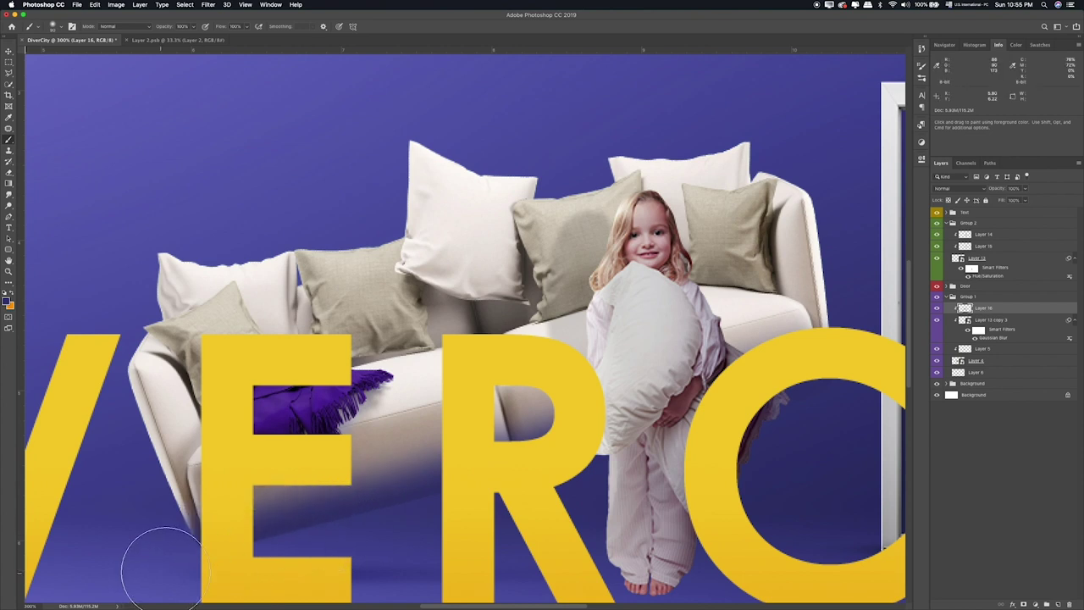
key(v)
key(shift+plus)
key(shift+plus)
key(shift+plus)
key(shift+plus)
key(shift+plus)
key(shift+plus)
key(shift+plus)
key(shift+plus)
key(shift+plus)
key(shift+plus)
key(shift+plus)
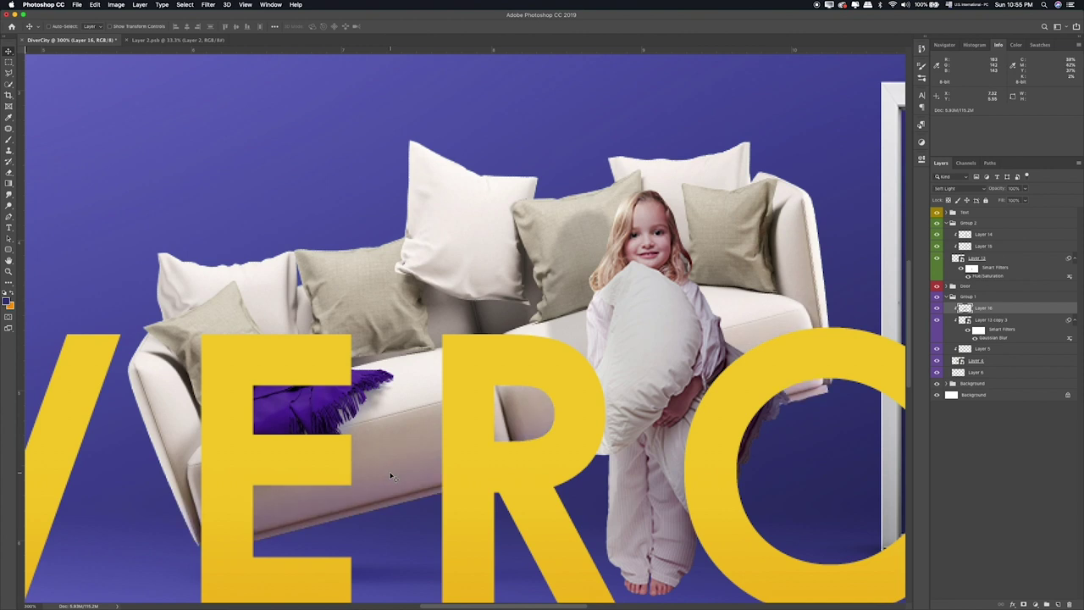
click(935, 308)
Step: On another new layer, set the foreground to black (000000) and paint a shadow under the sofa near the E
click(1057, 602)
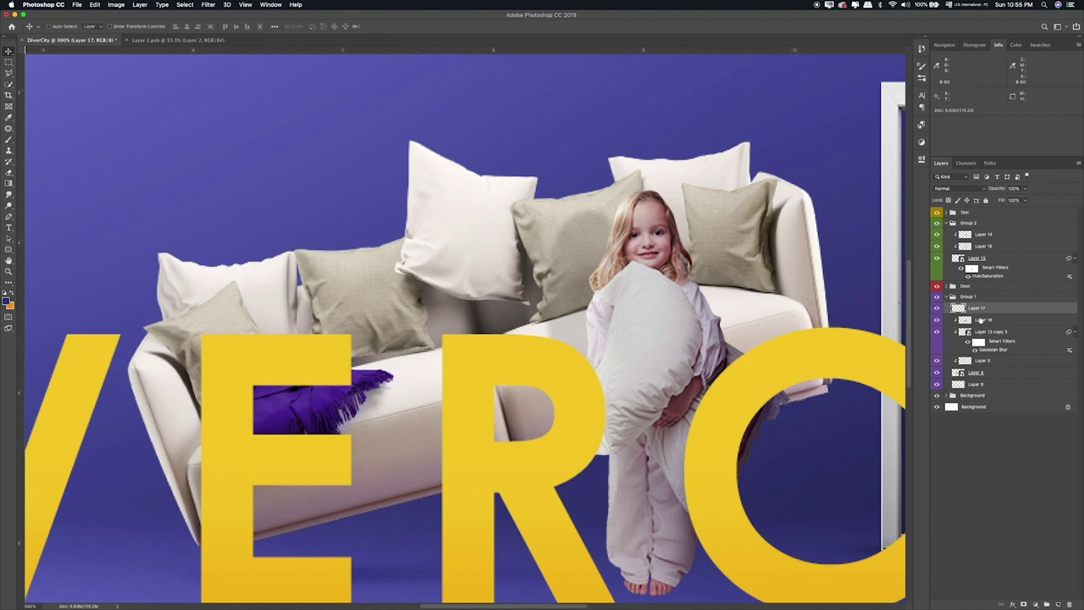
key(i)
click(9, 302)
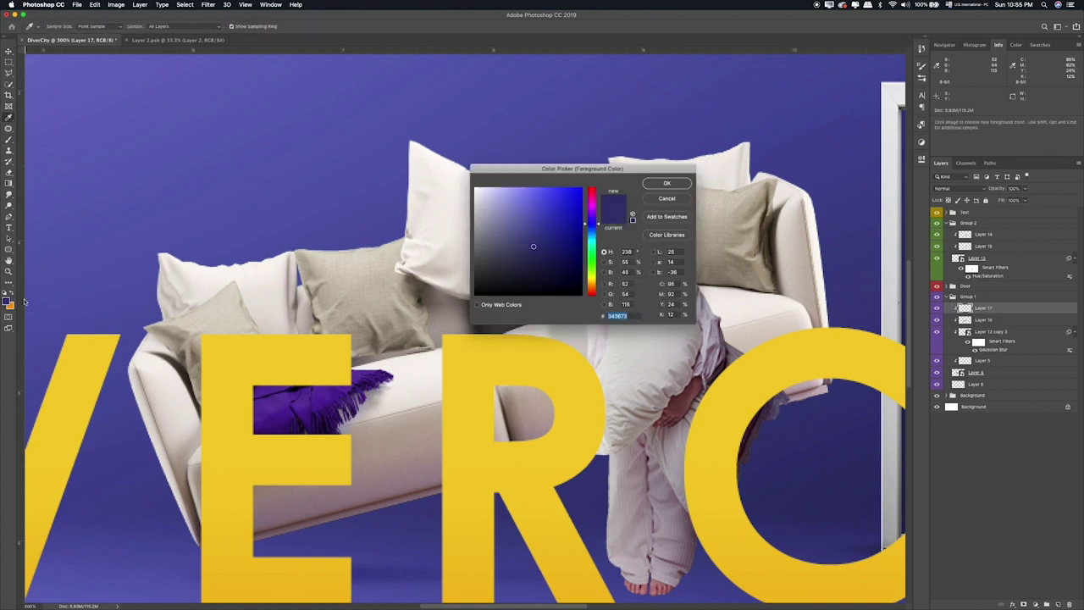
text(000000)
click(666, 184)
key(b)
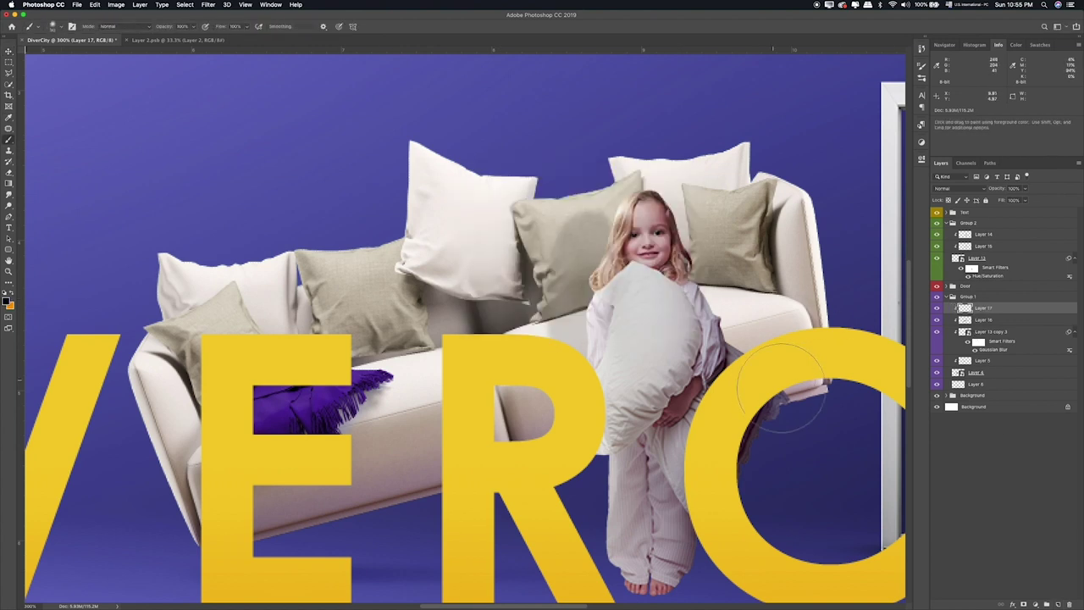
drag(423, 527, 229, 554)
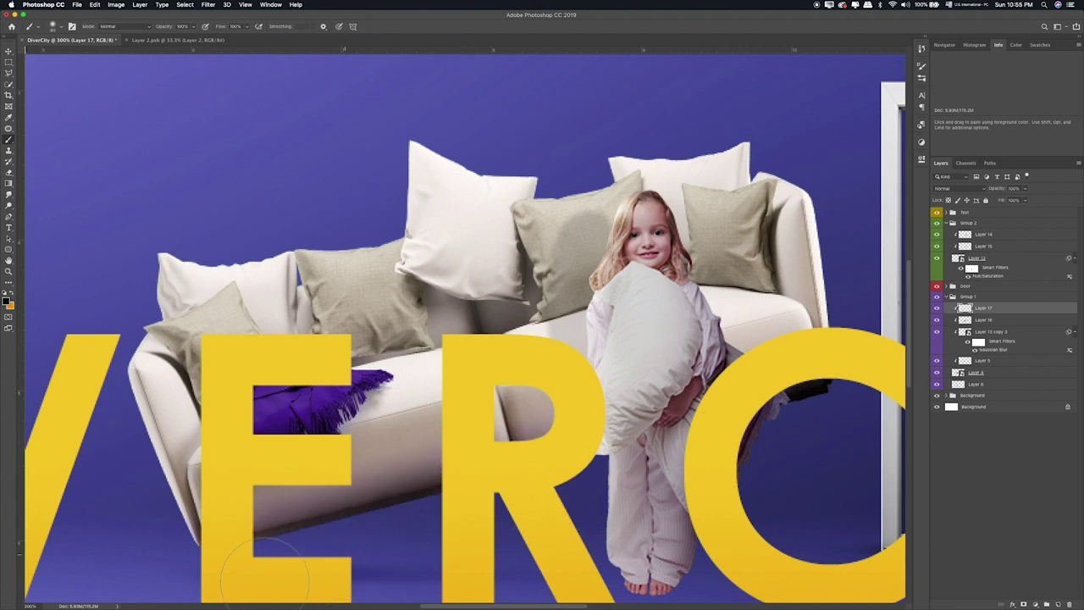
Step: Set the new shadow's blend mode, erase parts of it, and darken the arm inside the C
key(v)
key(shift+alt+k)
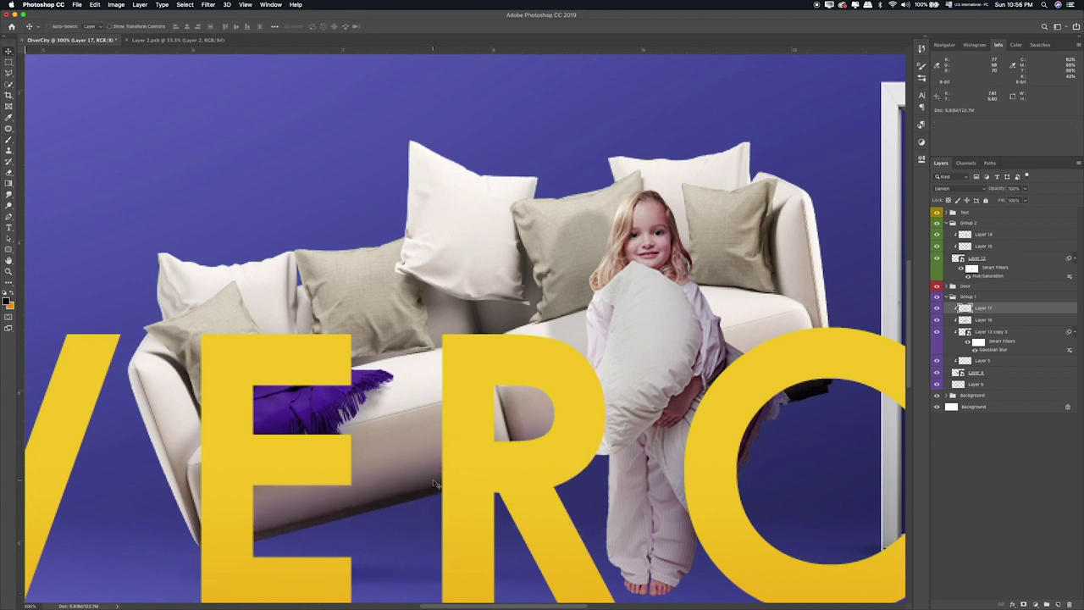
key(shift+plus)
key(shift+plus)
key(shift+plus)
key(shift+plus)
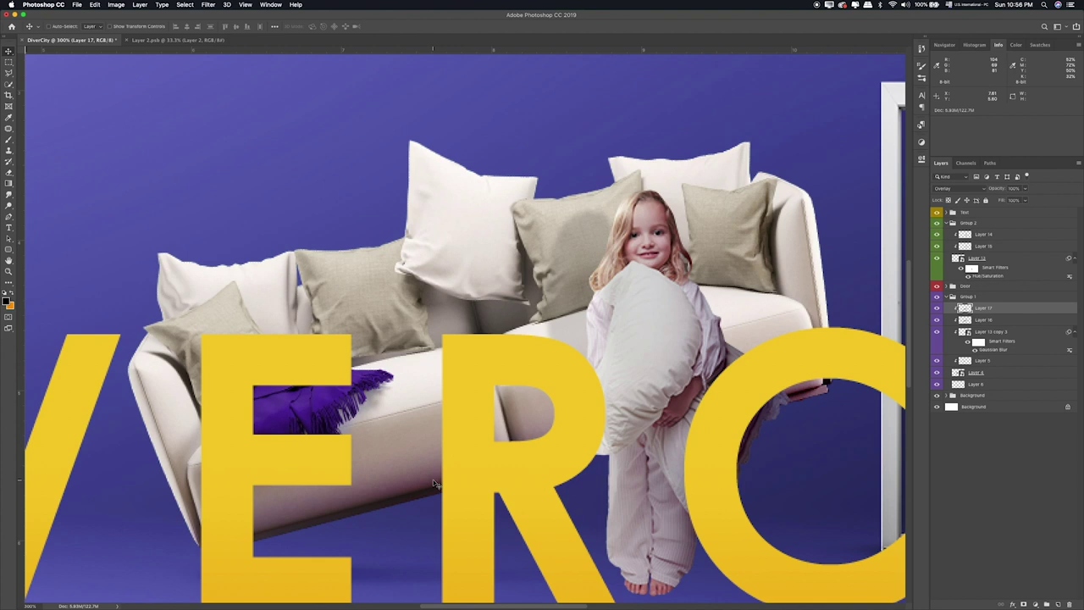
key(e)
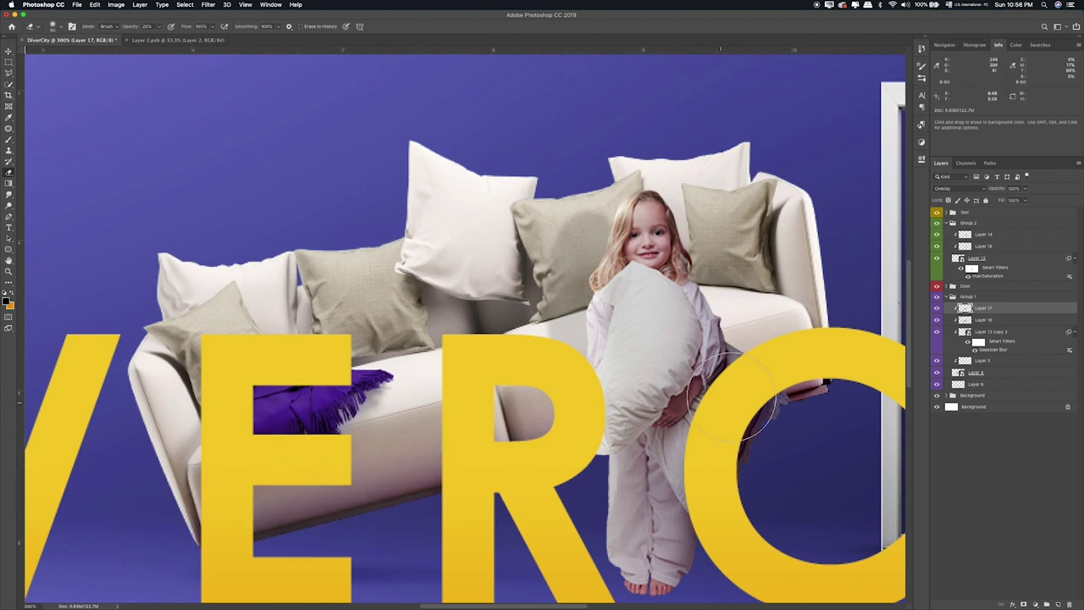
key(b)
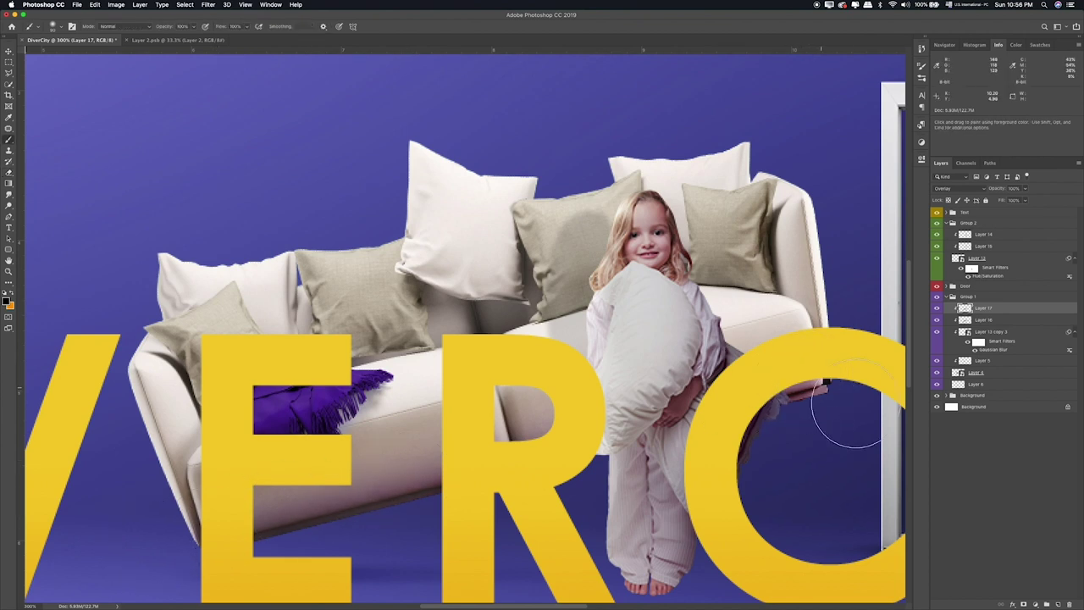
drag(792, 446, 665, 485)
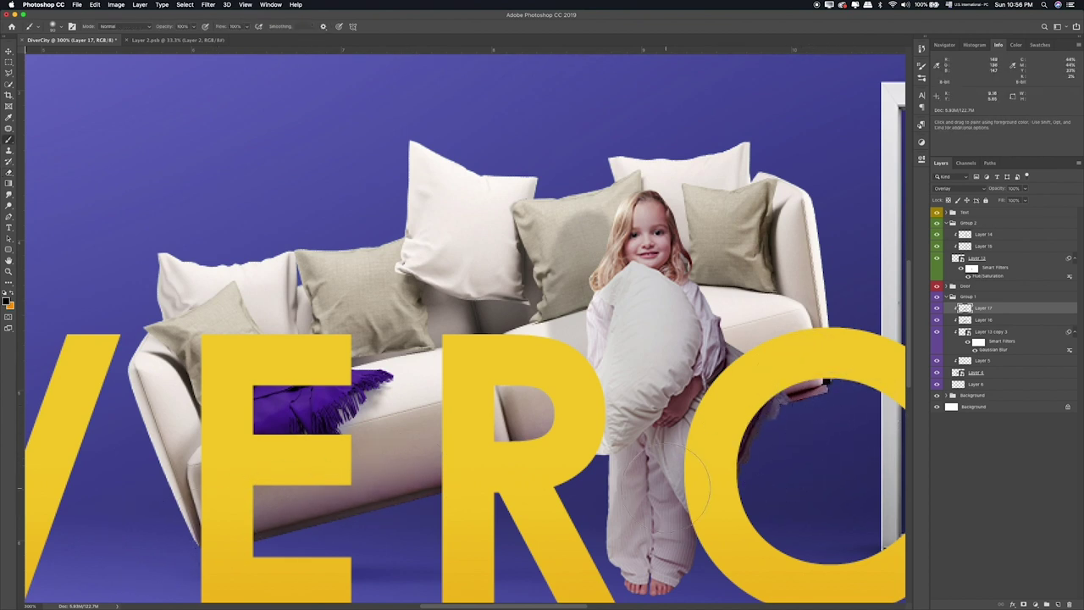
click(1058, 604)
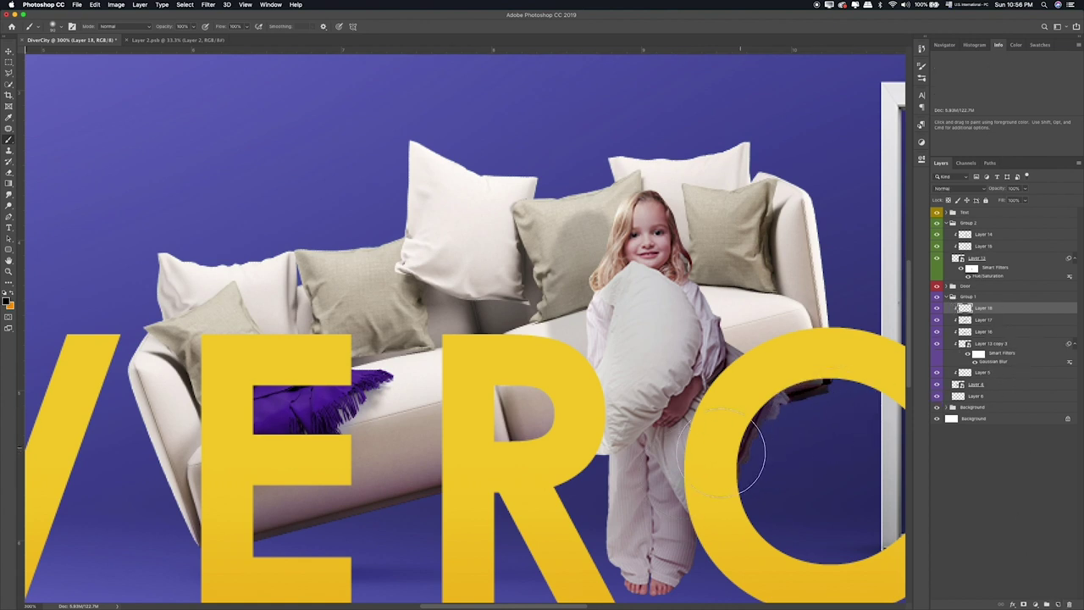
Step: Brush a shadow along the sofa's right edge on Layer 18 and switch it to Overlay
mouse_move(849, 406)
mouse_down()
mouse_move(842, 332)
mouse_move(728, 343)
mouse_up()
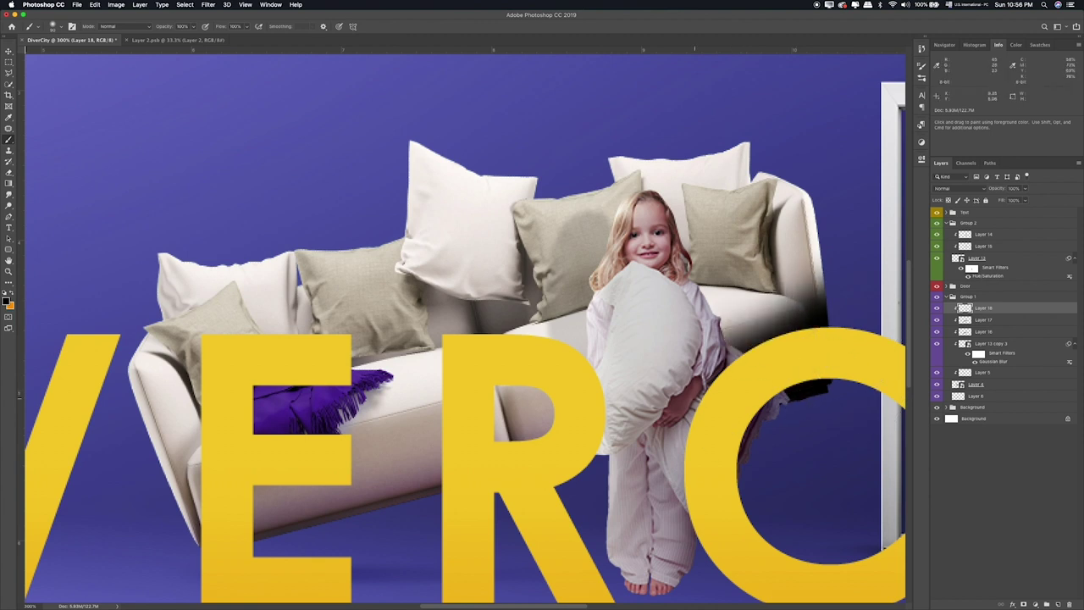
key(v)
key(shift+plus)
key(shift+plus)
key(shift+plus)
key(shift+plus)
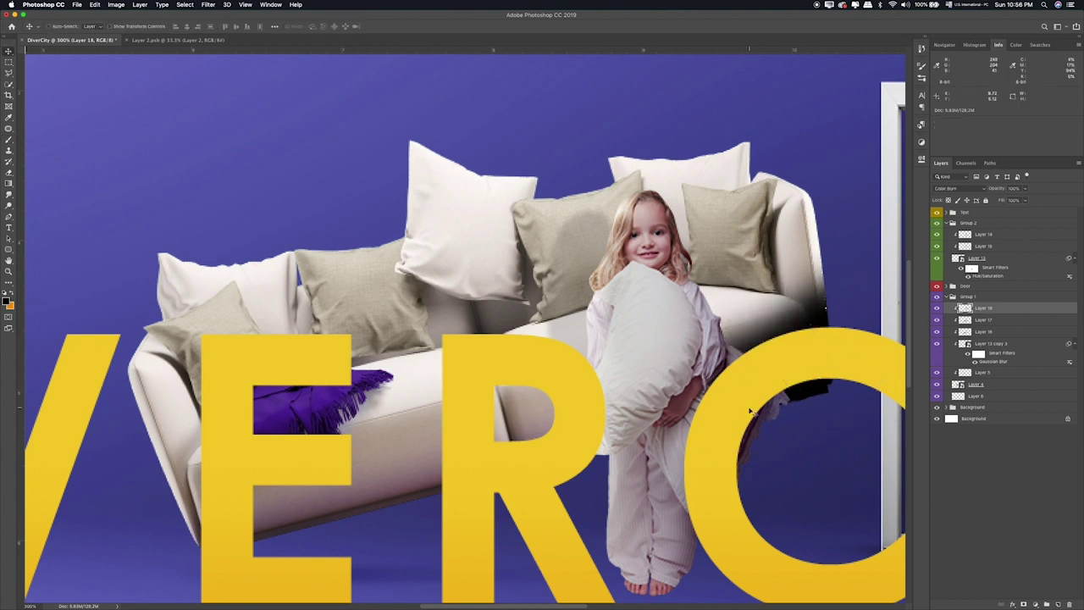
key(shift+plus)
key(shift+plus)
key(shift+plus)
key(shift+plus)
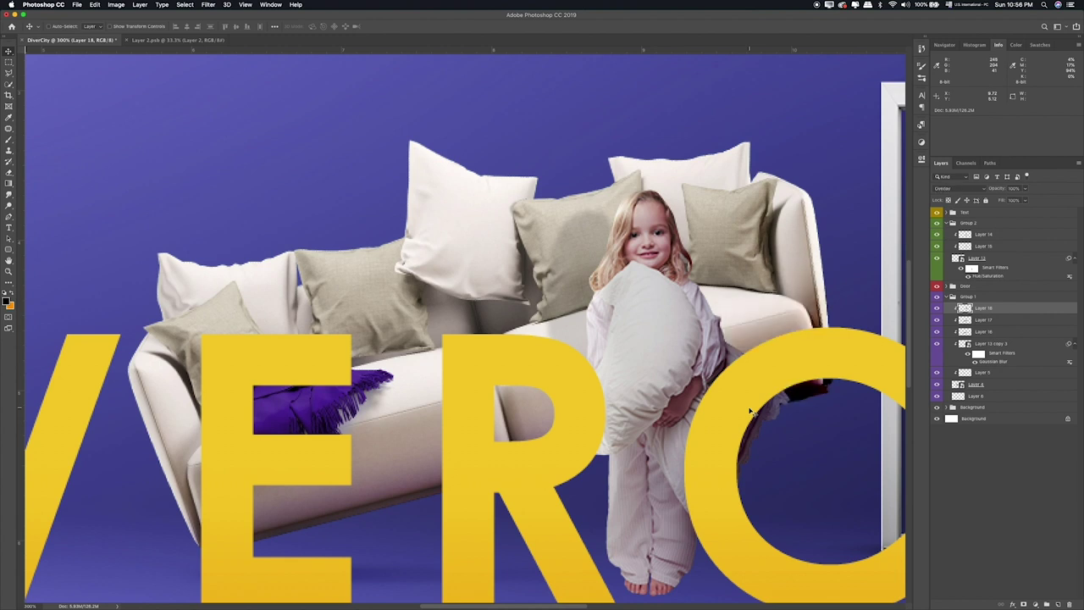
key(e)
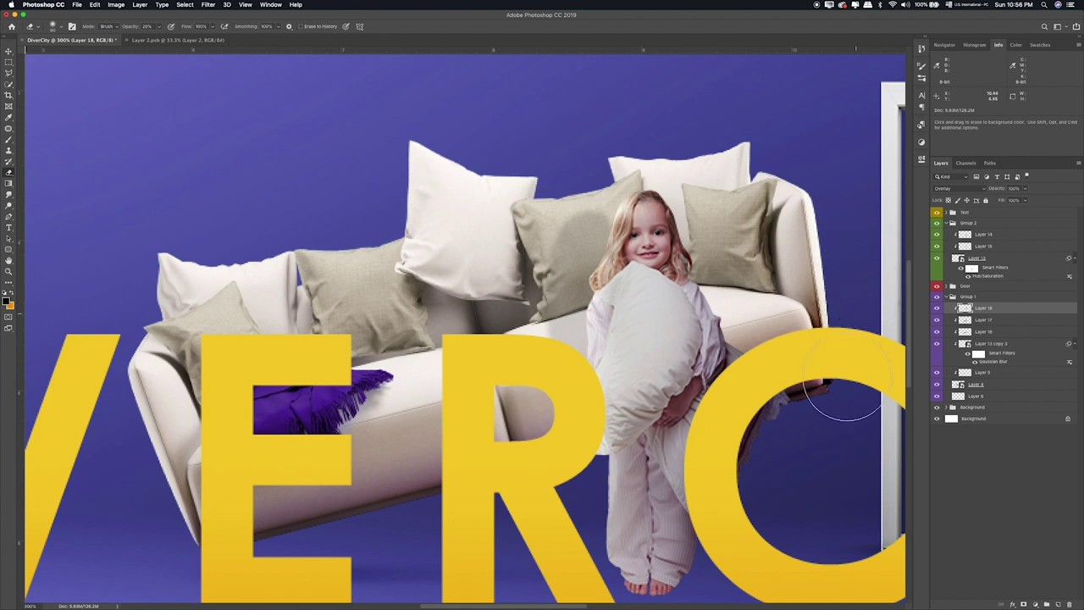
click(937, 308)
click(937, 308)
Step: Paint black on the sofa inside the R and between E and R, then soften it with a larger eraser
key(b)
click(524, 413)
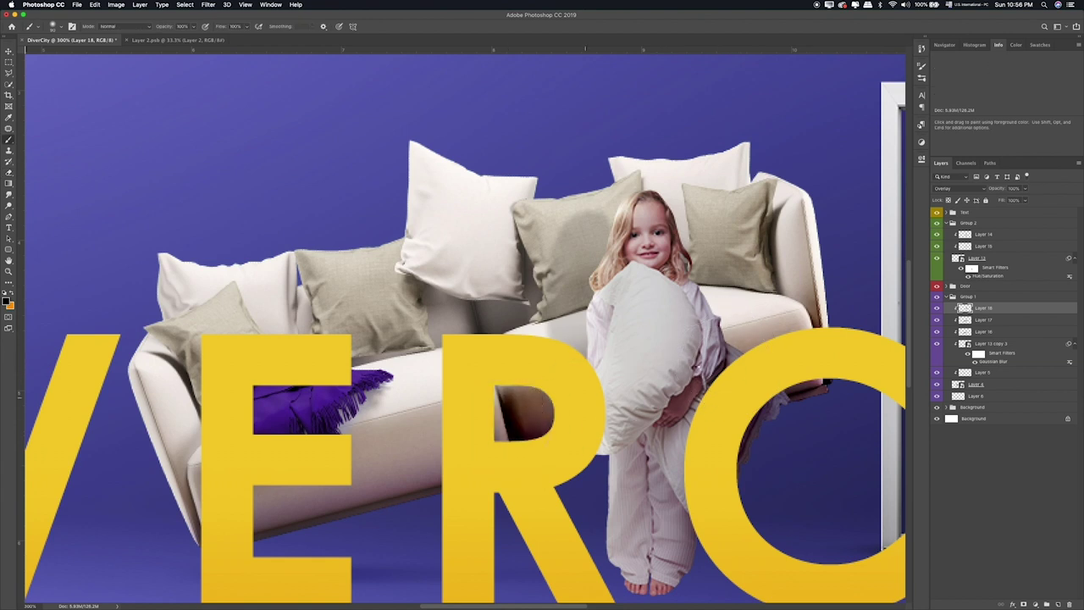
drag(508, 419, 271, 508)
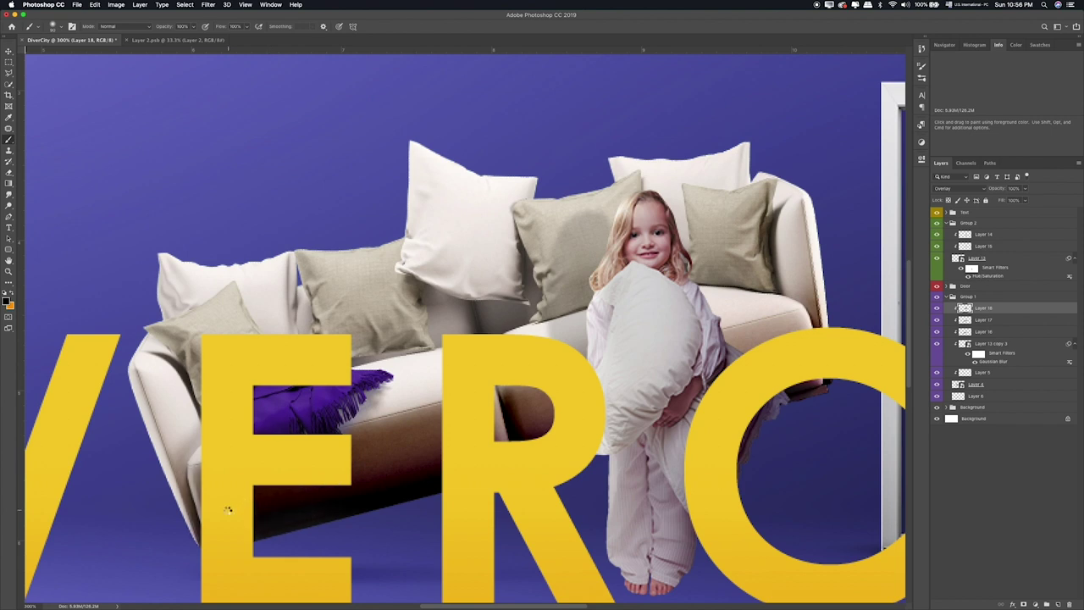
key(e)
key(bracketright)
key(bracketright)
key(bracketright)
mouse_move(356, 436)
mouse_down()
mouse_move(347, 466)
mouse_move(339, 461)
mouse_move(364, 482)
mouse_up()
key(bracketright)
key(bracketright)
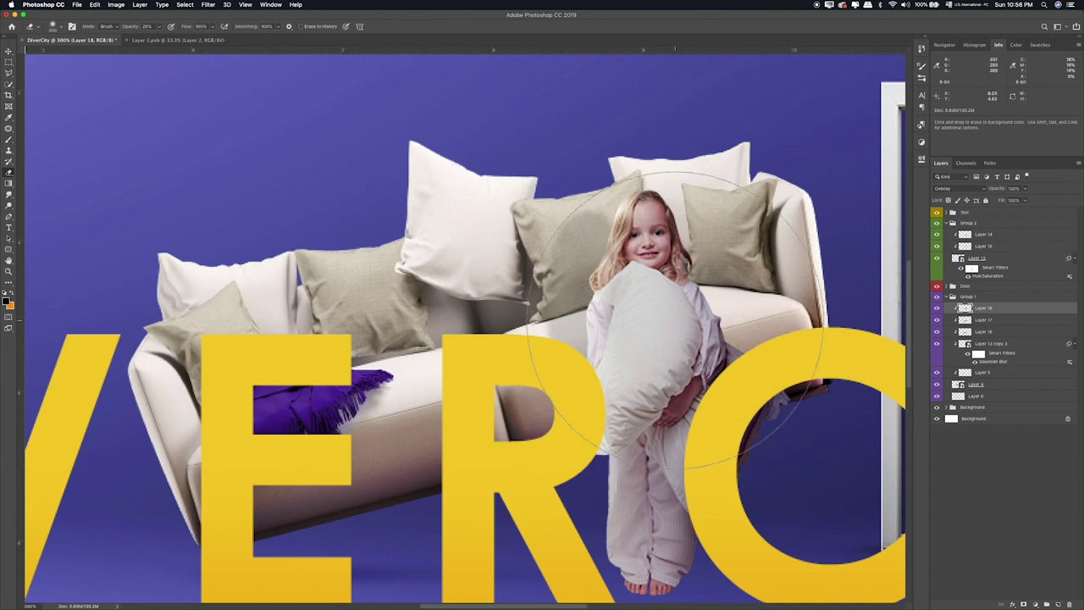
scroll(673, 320, right, 3)
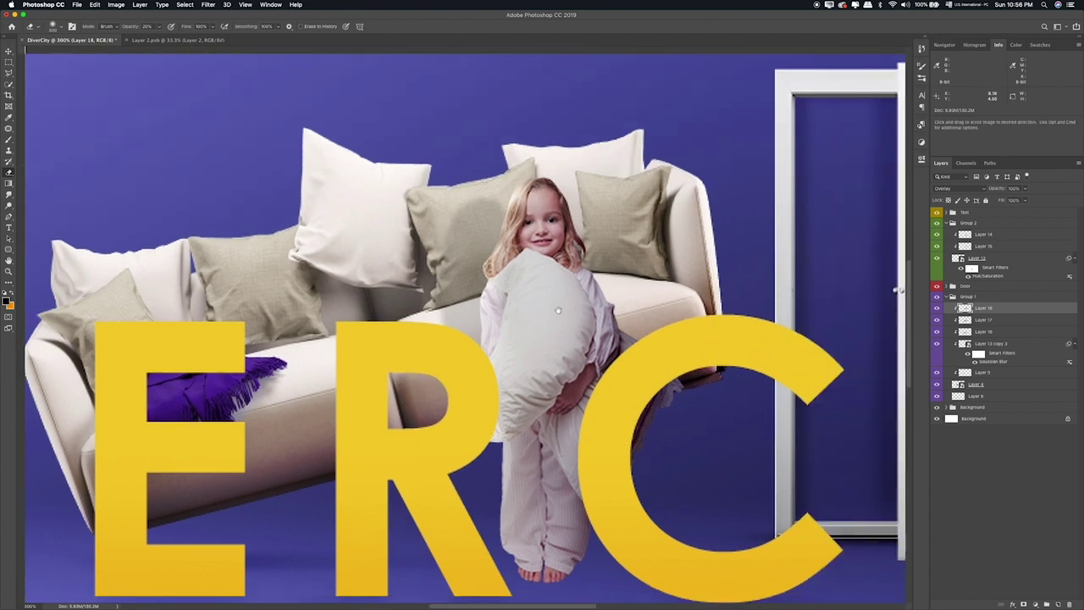
Step: Paint black shading over the girl's right side on a new layer clipped to Layer 13, set to Overlay
click(1008, 264)
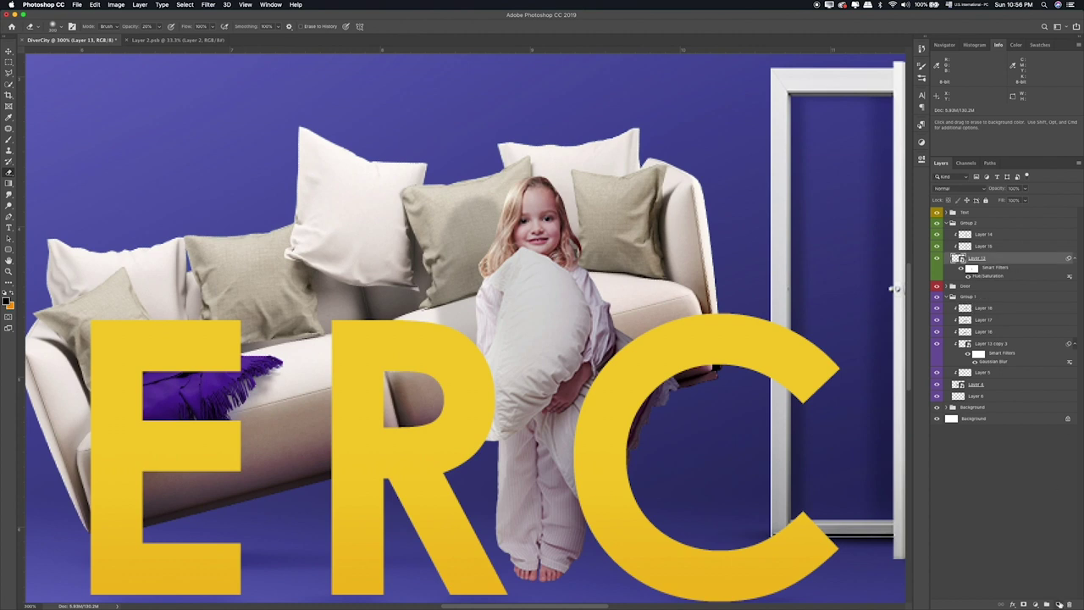
key(ctrl+shift+alt+n)
key(b)
mouse_move(573, 201)
mouse_down()
mouse_move(592, 339)
mouse_move(584, 448)
mouse_move(594, 276)
mouse_move(533, 470)
mouse_move(554, 542)
mouse_up()
key(v)
key(shift+plus)
key(shift+plus)
key(shift+plus)
key(shift+plus)
key(shift+plus)
key(shift+plus)
key(shift+plus)
key(shift+plus)
key(shift+plus)
key(shift+plus)
key(shift+plus)
key(shift+plus)
Step: Erase the shading off the girl's pillow, legs, feet and the area inside the C
key(e)
key(bracketleft)
key(bracketleft)
key(bracketleft)
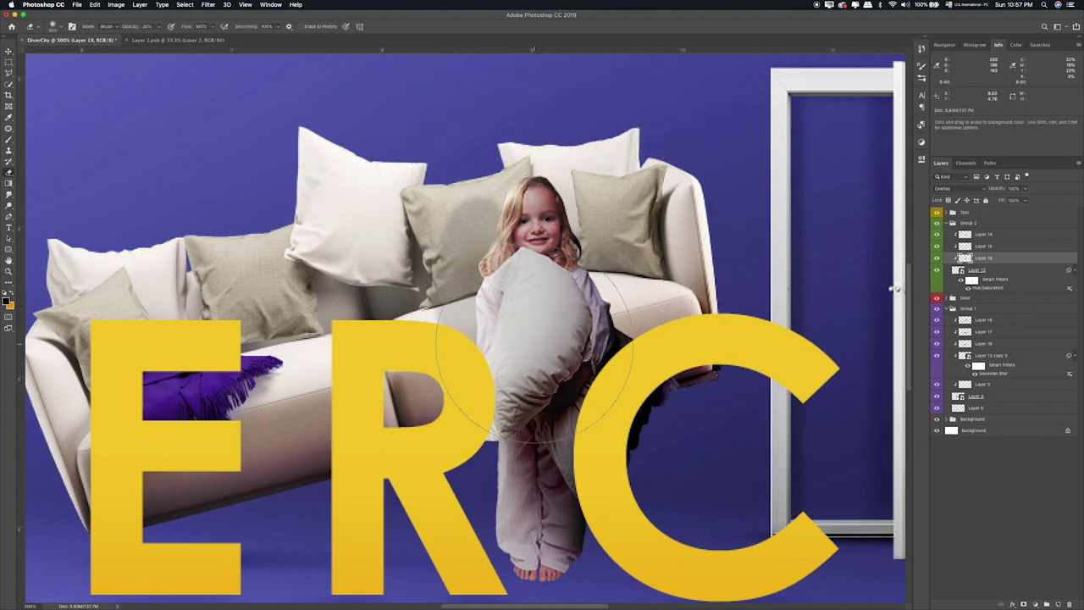
drag(533, 347, 530, 459)
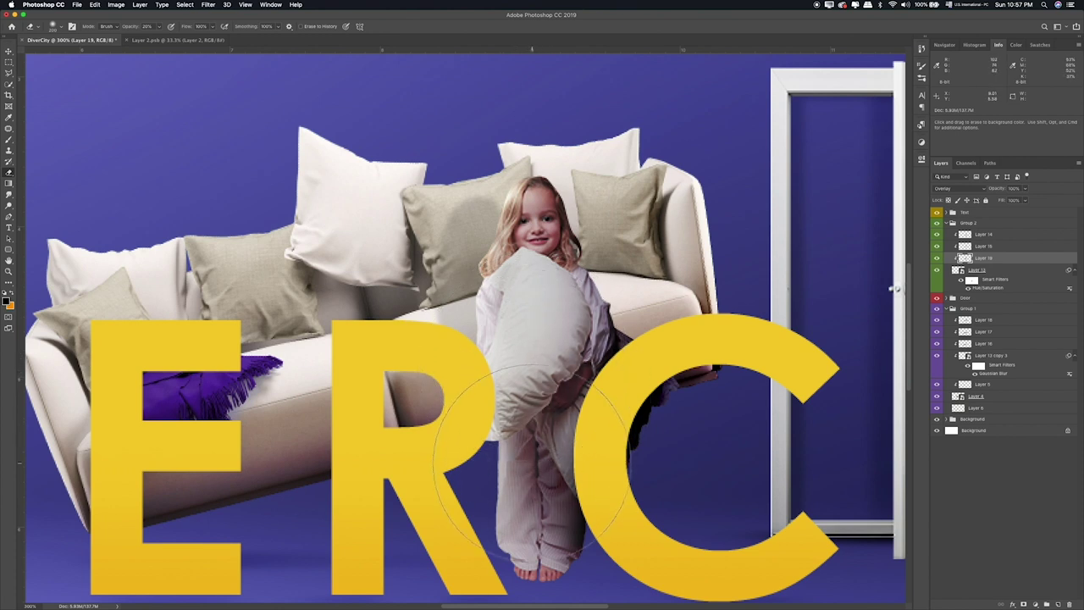
key(bracketleft)
key(bracketleft)
key(bracketleft)
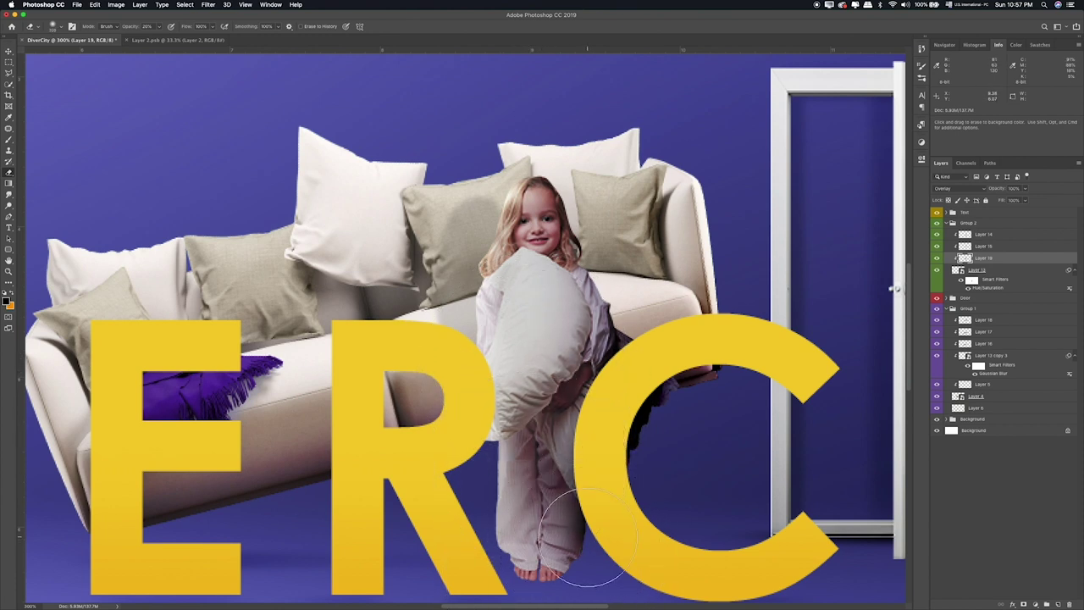
drag(584, 534, 550, 568)
key(bracketright)
key(bracketright)
drag(661, 431, 618, 326)
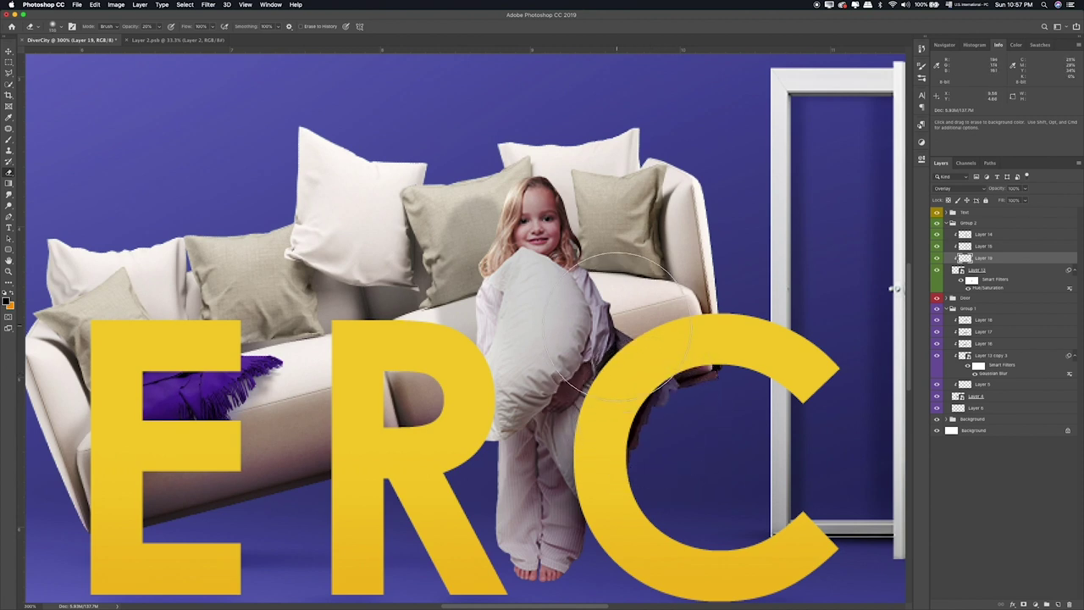
click(938, 257)
click(938, 257)
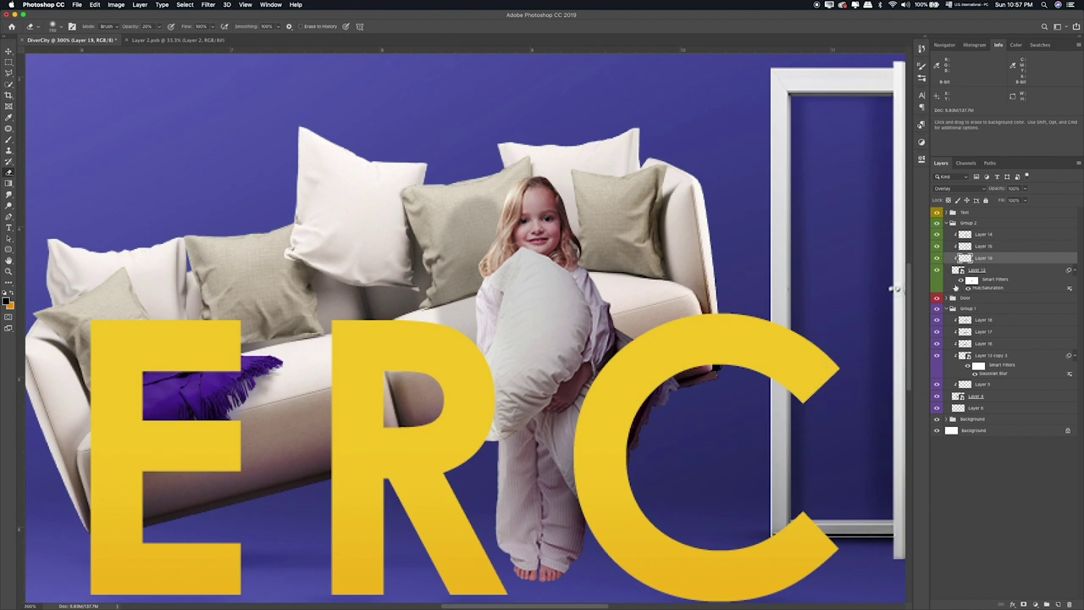
Step: Compare the girl's layer, then add a new empty layer above the Door group for her floor shadow
click(980, 271)
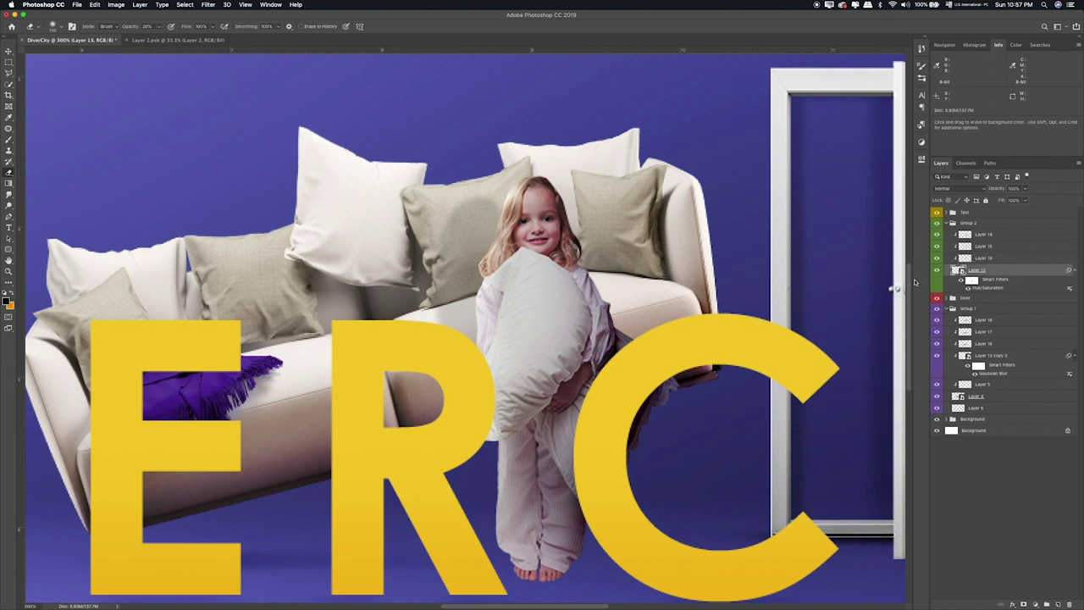
click(937, 268)
drag(635, 433, 617, 321)
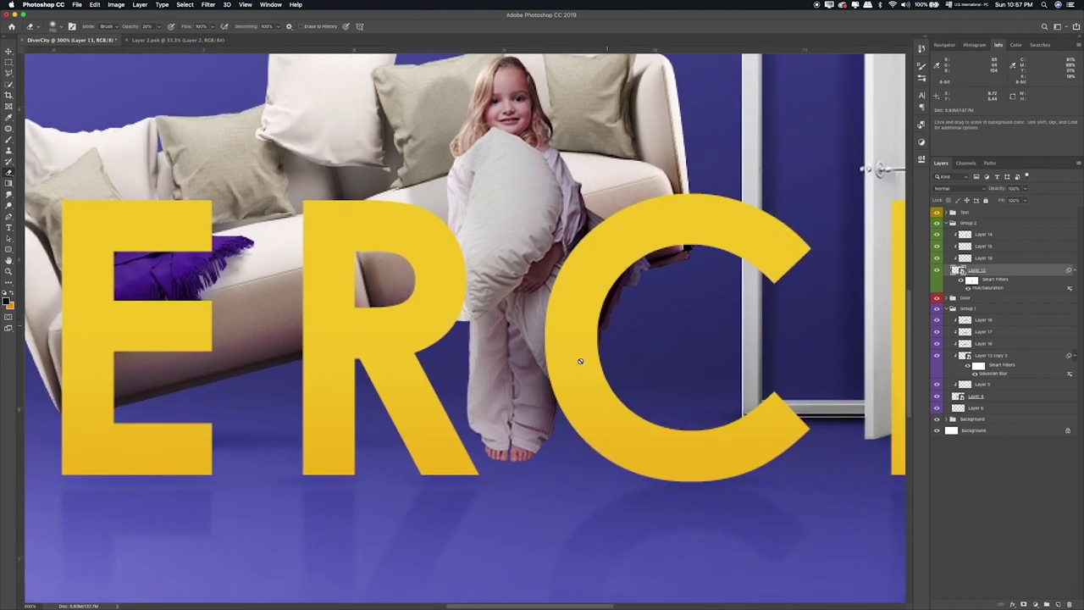
key(ctrl+alt+a)
click(1002, 300)
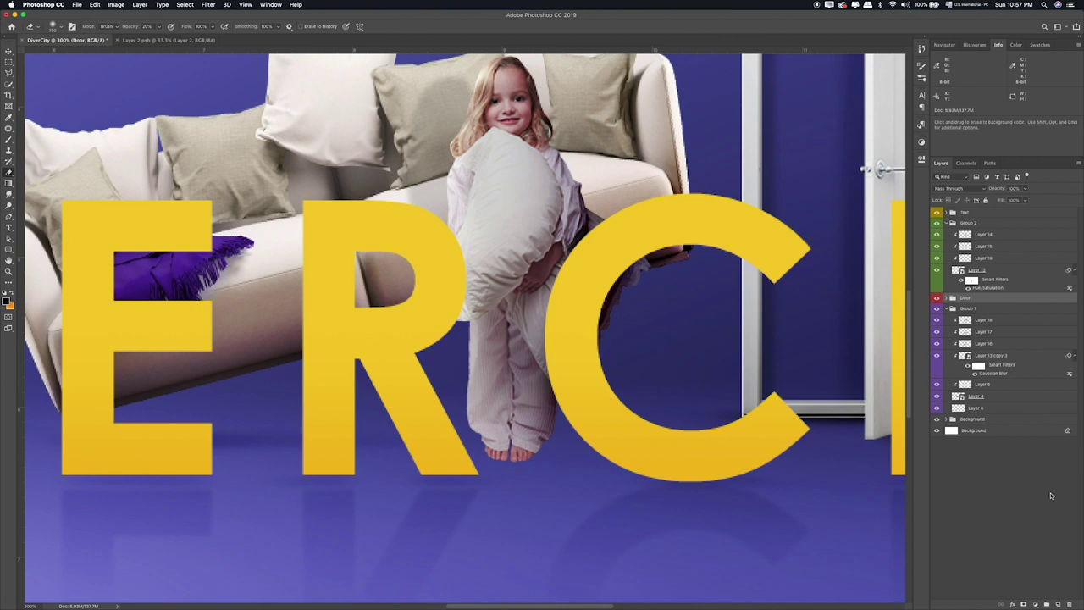
click(1058, 603)
Step: Move Layer 20 into Group 2 and squash its black shadow flat under the girl's feet with Free Transform
drag(980, 299, 979, 288)
key(b)
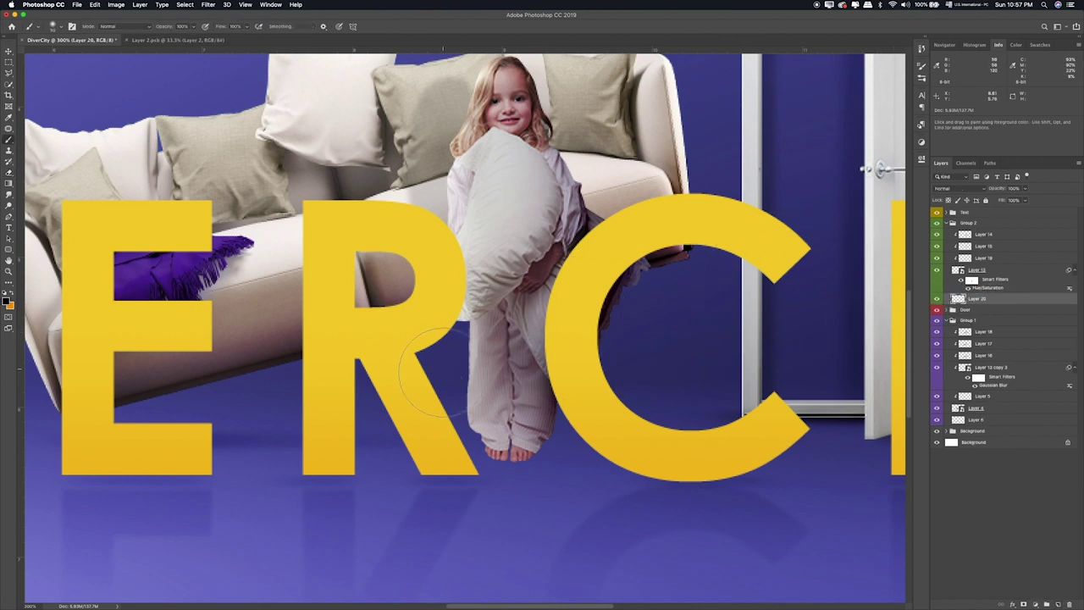
key(ctrl+t)
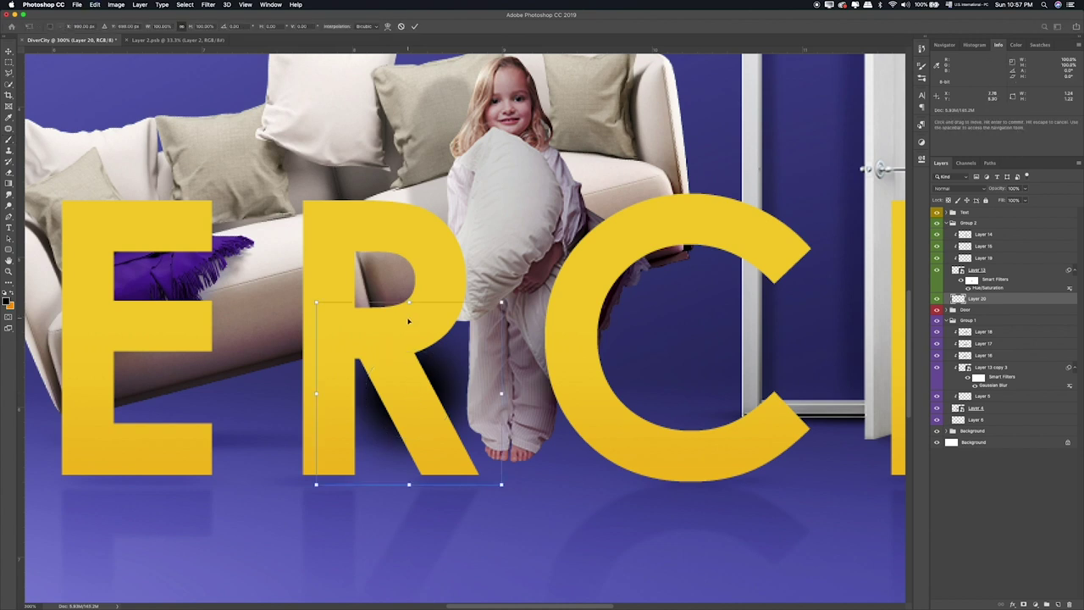
mouse_move(409, 302)
mouse_down()
mouse_move(426, 475)
mouse_move(511, 452)
mouse_up()
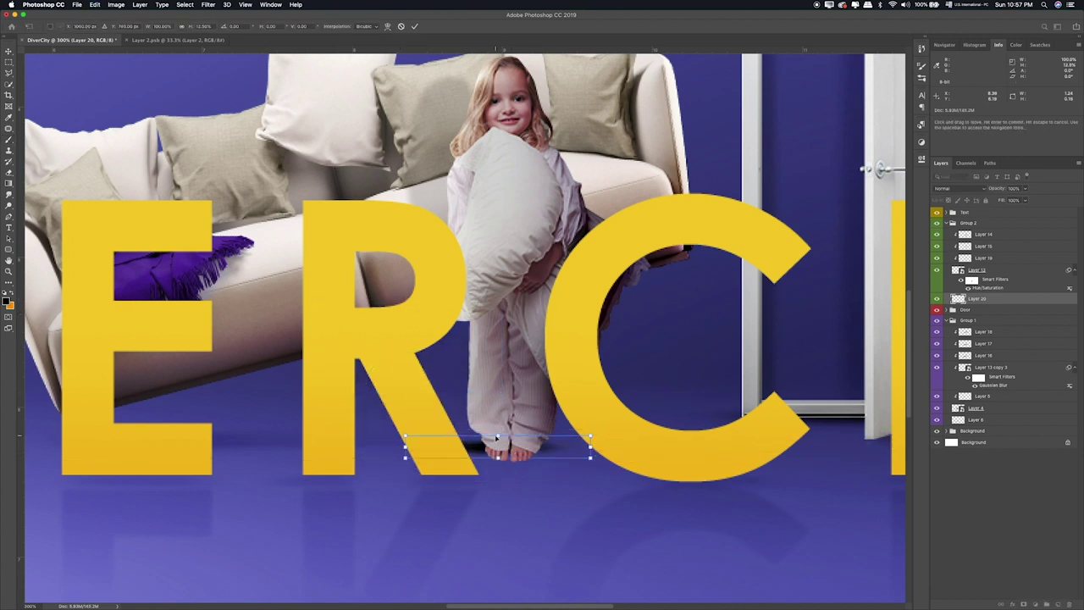
drag(497, 434, 576, 451)
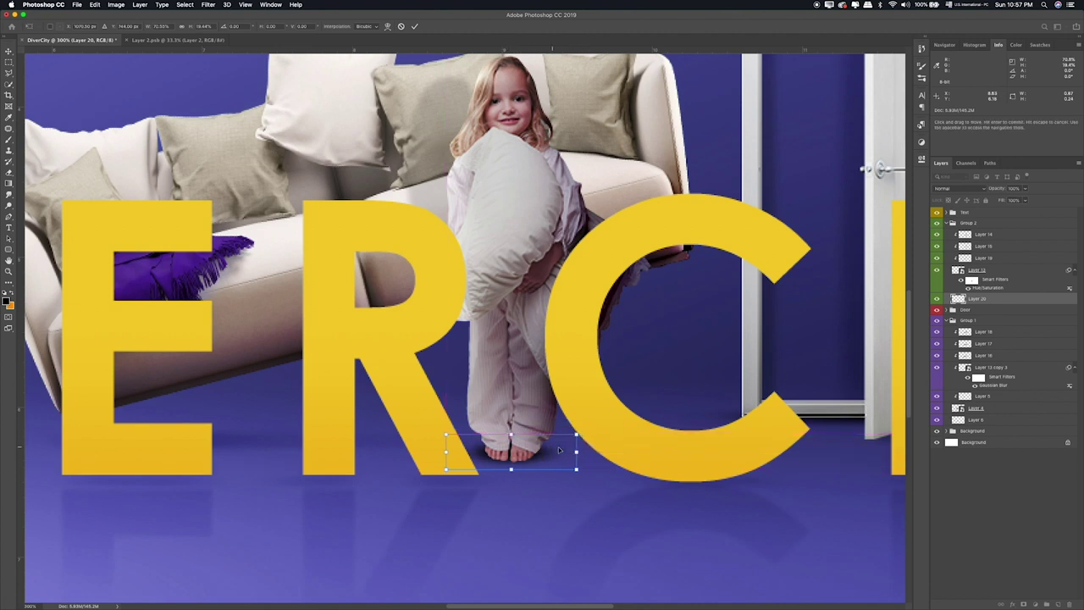
drag(574, 455, 569, 455)
drag(485, 461, 457, 454)
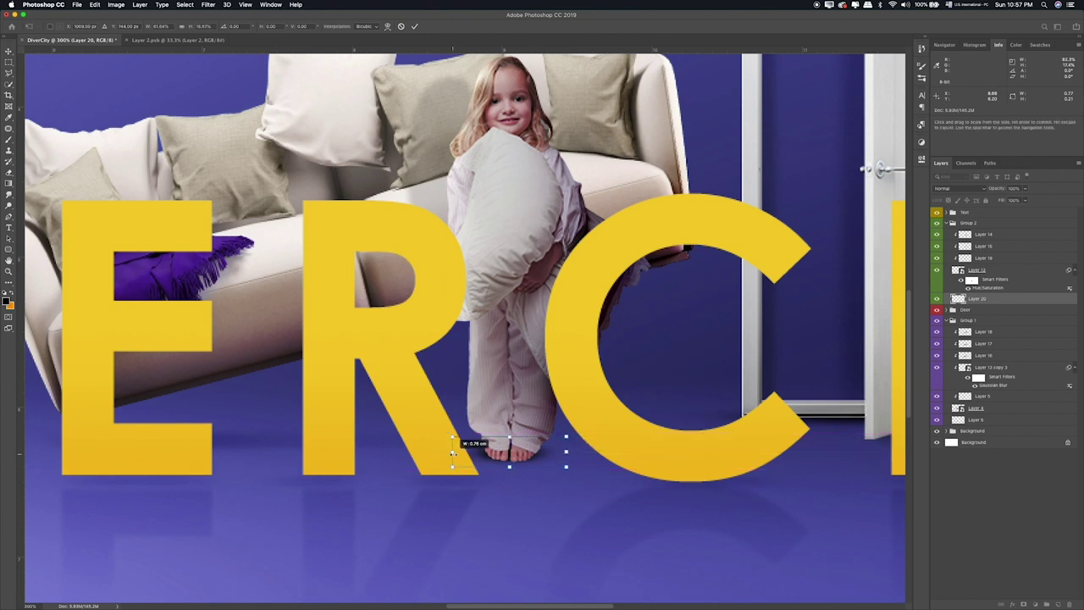
key(Return)
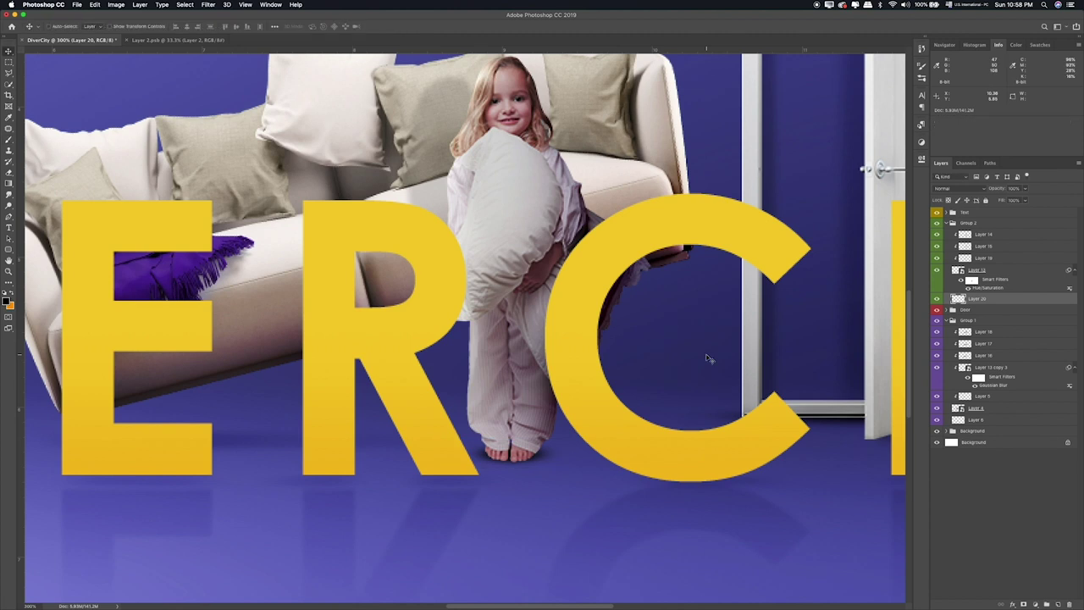
Step: Set the foot shadow to Overlay, smudge it to the right, and trim it with a smaller eraser
key(shift+alt+s)
key(shift+plus)
key(shift+plus)
click(10, 196)
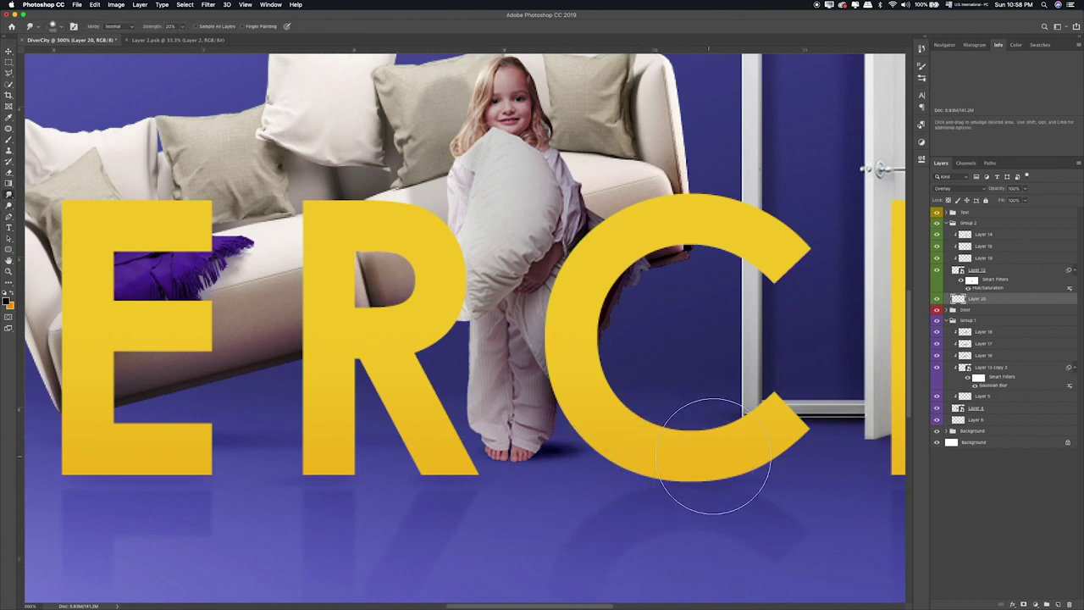
drag(536, 476, 497, 491)
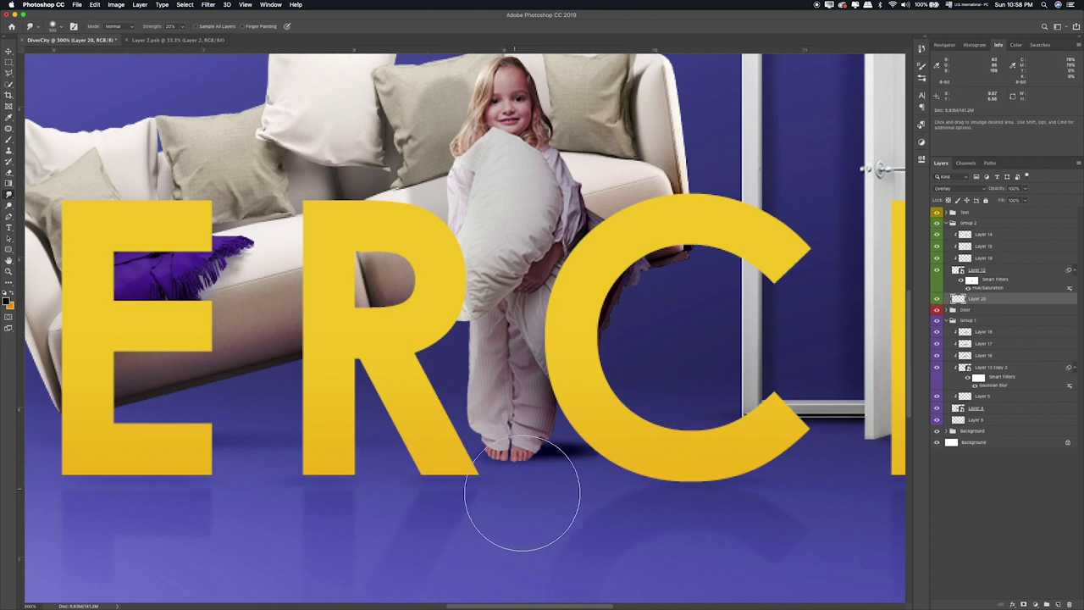
key(bracketleft)
key(bracketleft)
key(bracketleft)
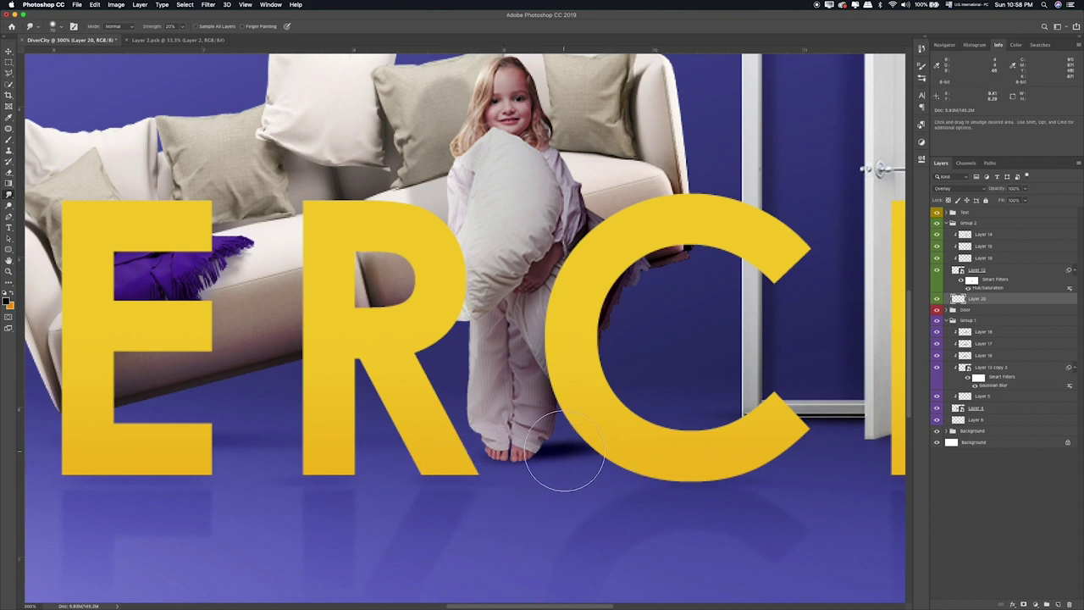
key(e)
key(bracketleft)
key(bracketleft)
key(bracketleft)
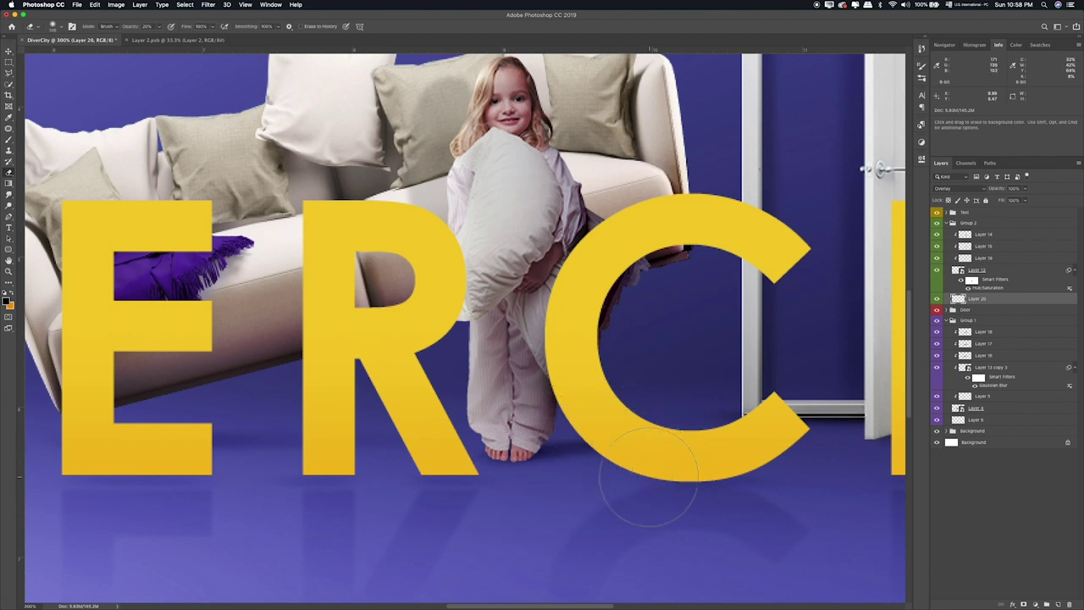
click(981, 270)
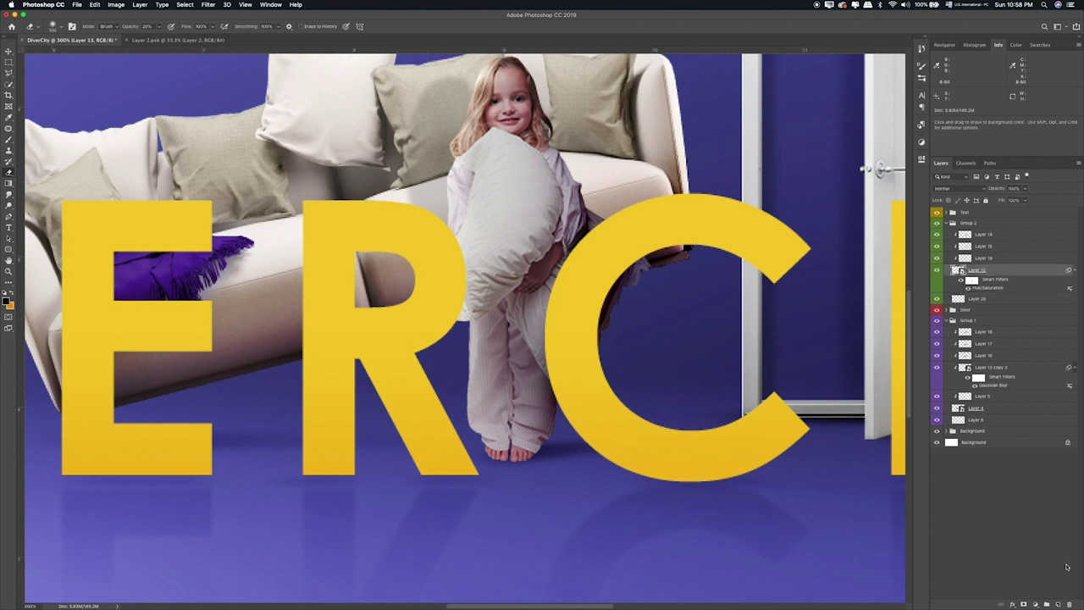
Step: Add Layer 21 above the girl's layer and set its blend mode to Overlay
click(1058, 602)
key(b)
key(bracketleft)
key(bracketleft)
key(bracketleft)
key(bracketleft)
key(bracketleft)
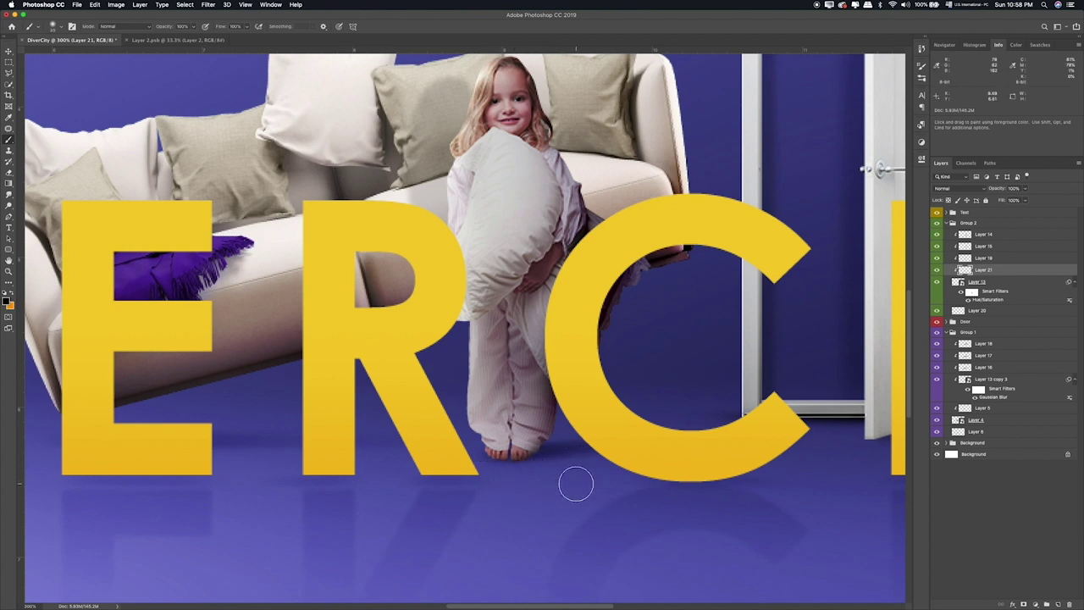
key(v)
key(alt+shift+m)
key(alt+shift+g)
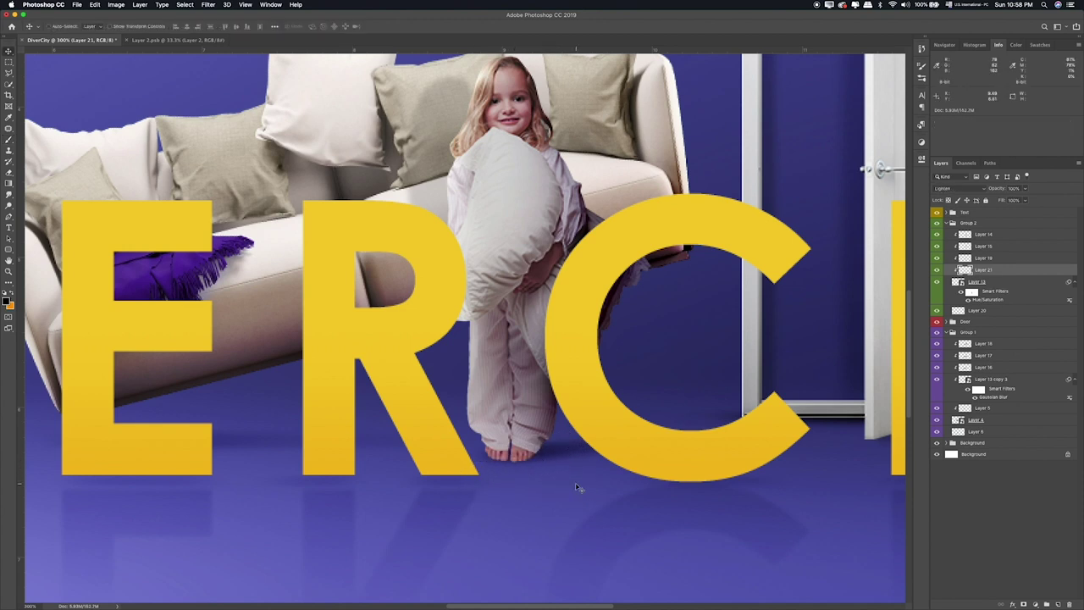
key(alt+shift+o)
key(e)
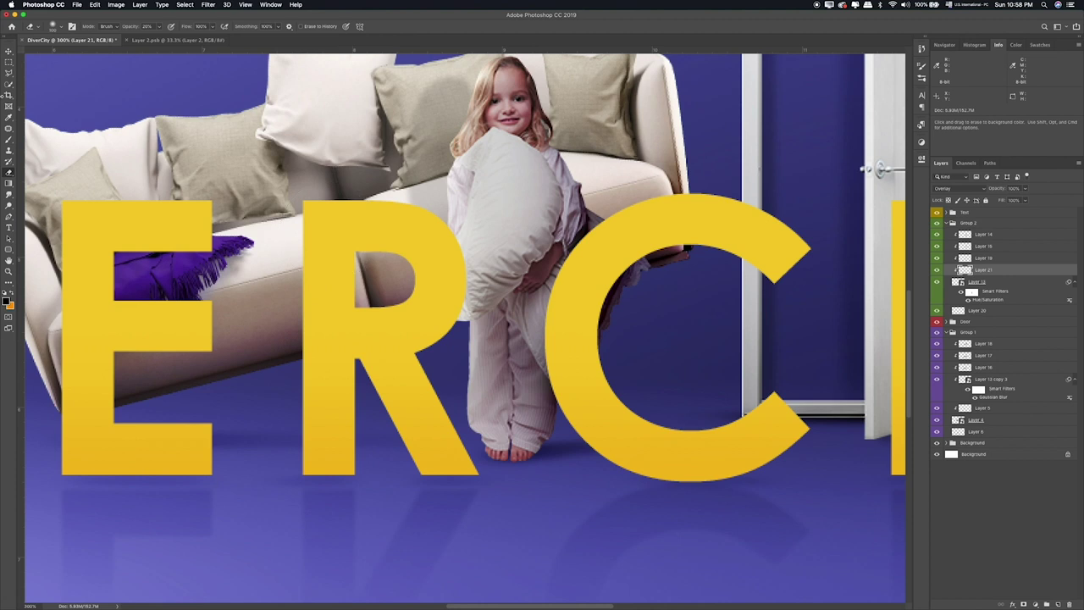
Step: Compare the girl's shading on Layer 19, then add a new empty layer above Layer 14
click(8, 64)
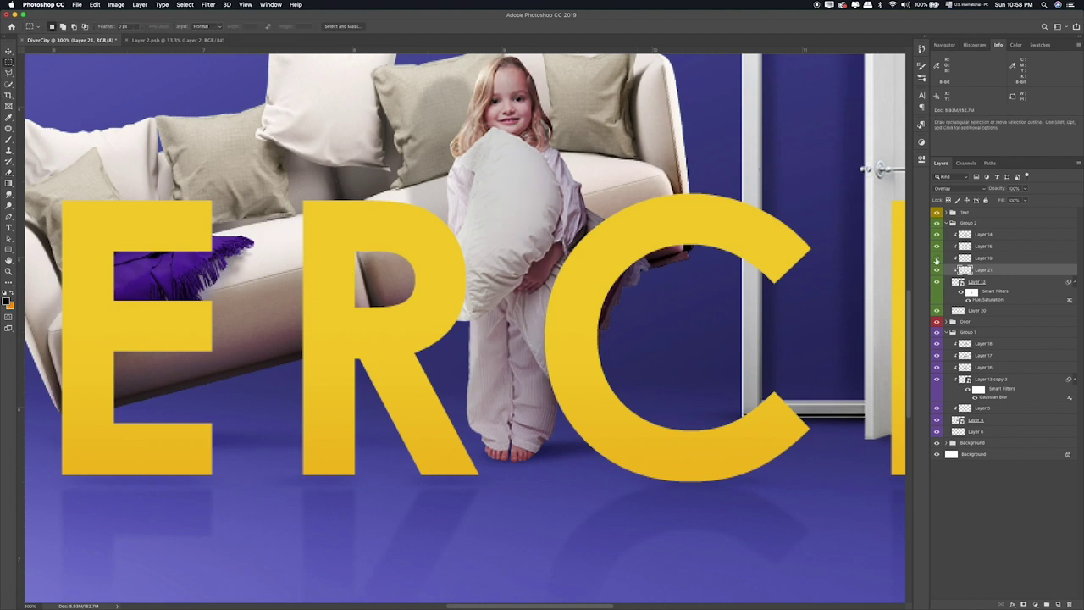
click(965, 258)
drag(556, 177, 556, 204)
key(e)
scroll(659, 196, up, 5)
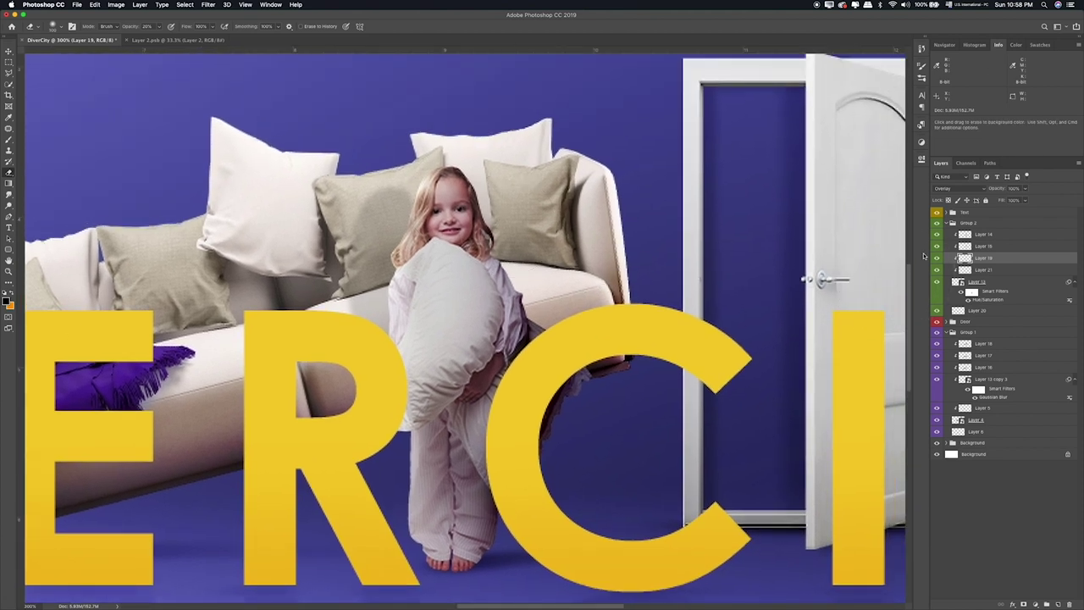
click(936, 245)
click(936, 246)
click(963, 246)
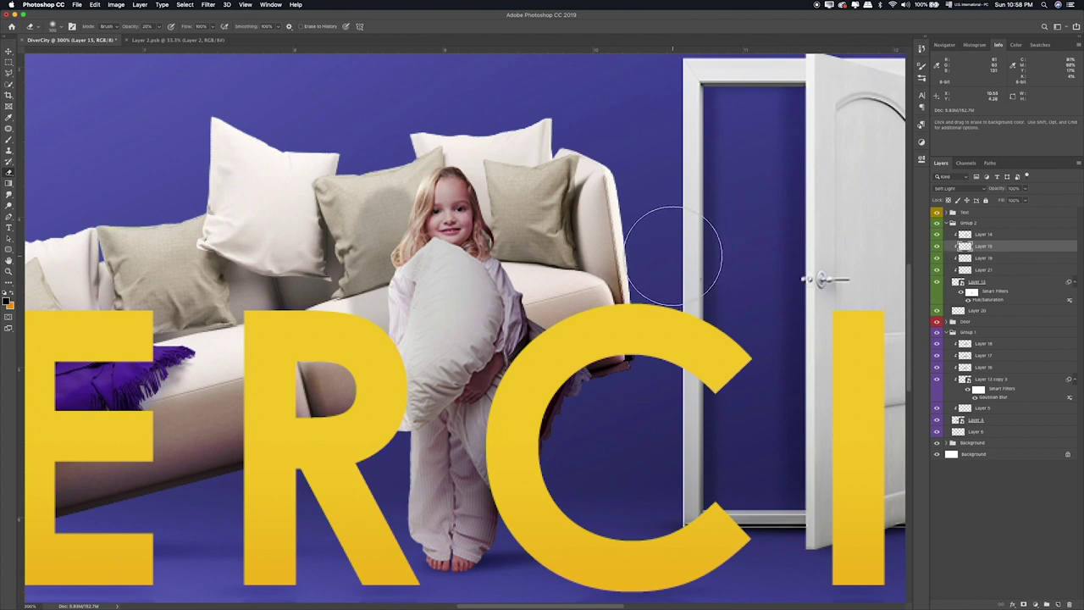
click(988, 235)
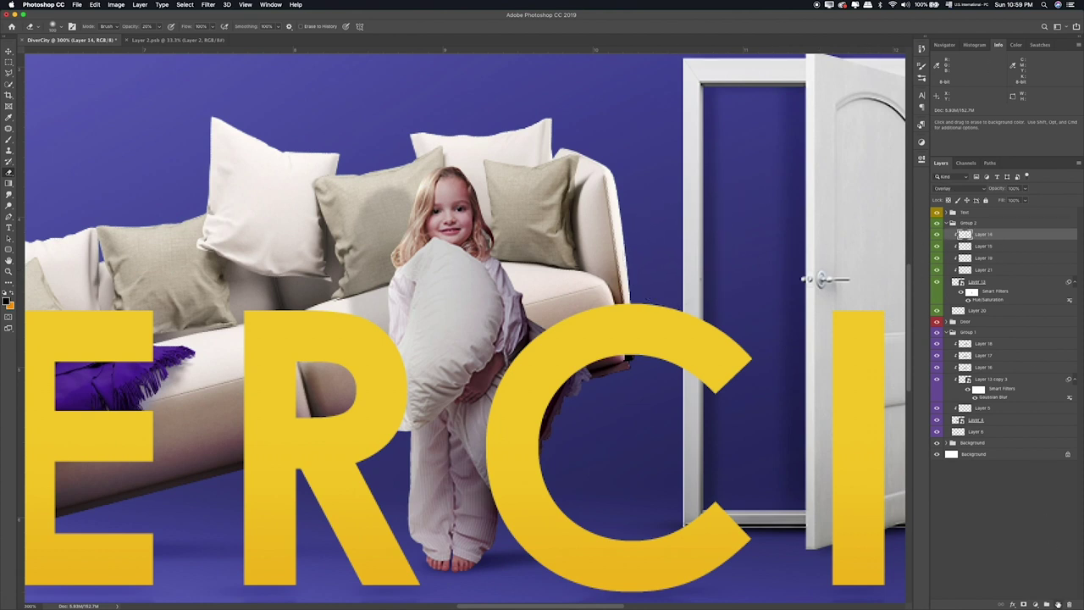
click(1057, 603)
Step: Paint a blue wash over the girl on Layer 22 and set the layer to Soft Light
key(b)
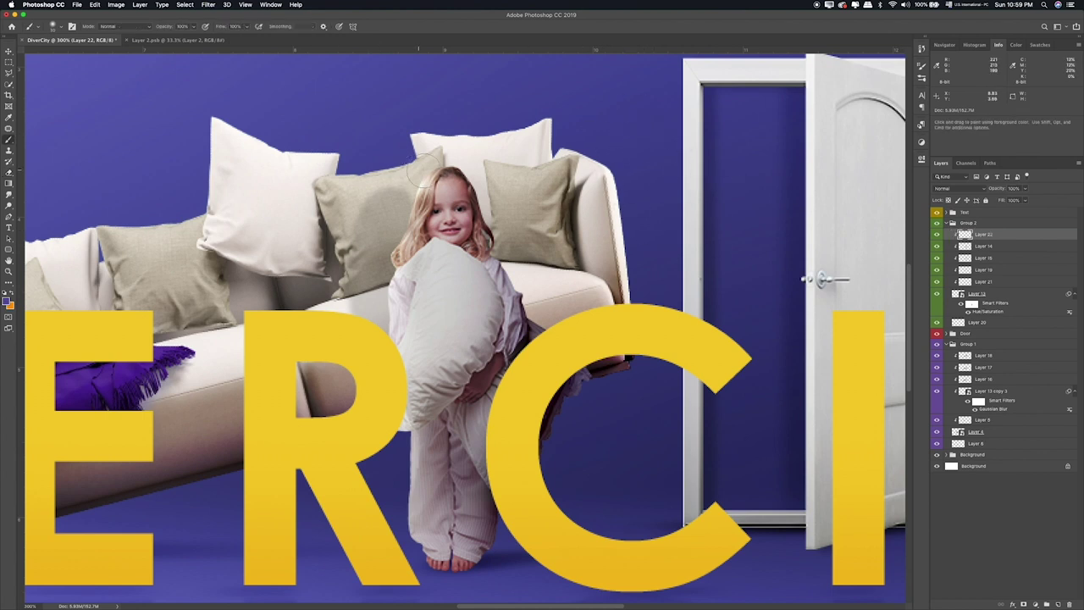
mouse_move(441, 166)
mouse_down()
mouse_move(434, 547)
mouse_move(410, 210)
mouse_up()
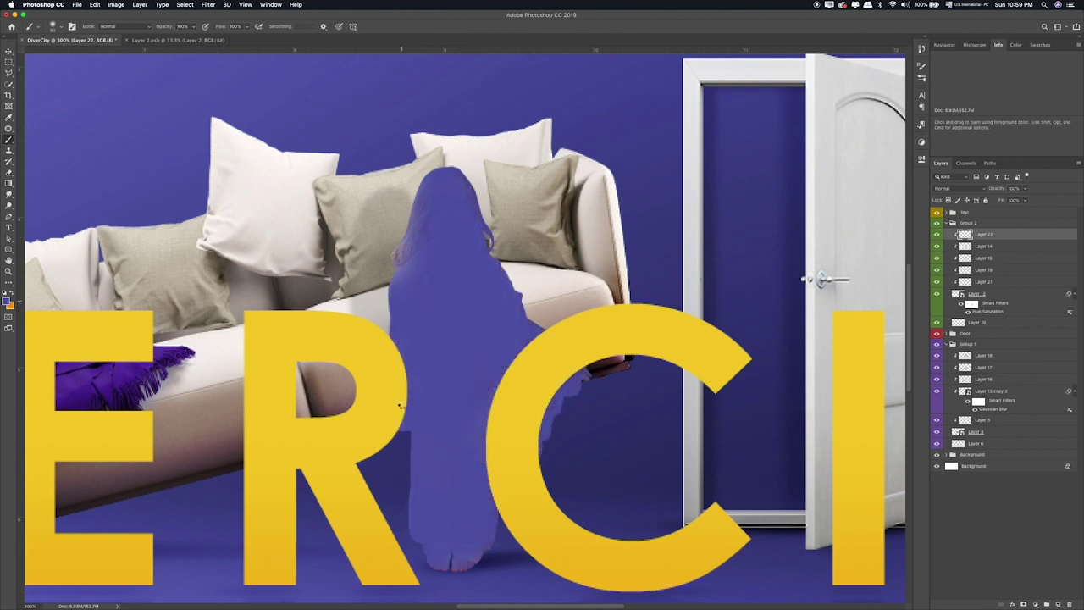
key(v)
key(shift+plus)
key(shift+plus)
key(shift+plus)
key(shift+plus)
key(shift+plus)
key(shift+plus)
key(shift+plus)
key(shift+plus)
key(shift+plus)
key(shift+plus)
key(shift+plus)
key(shift+plus)
key(shift+plus)
key(shift+plus)
key(shift+plus)
key(shift+plus)
key(shift+plus)
key(shift+plus)
key(shift+plus)
key(shift+plus)
key(shift+plus)
key(shift+plus)
key(shift+plus)
key(shift+plus)
key(shift+plus)
key(shift+minus)
key(shift+plus)
key(shift+plus)
key(shift+plus)
key(shift+plus)
key(shift+plus)
key(shift+plus)
key(shift+plus)
key(shift+plus)
key(shift+plus)
key(shift+plus)
key(shift+plus)
key(shift+plus)
key(shift+plus)
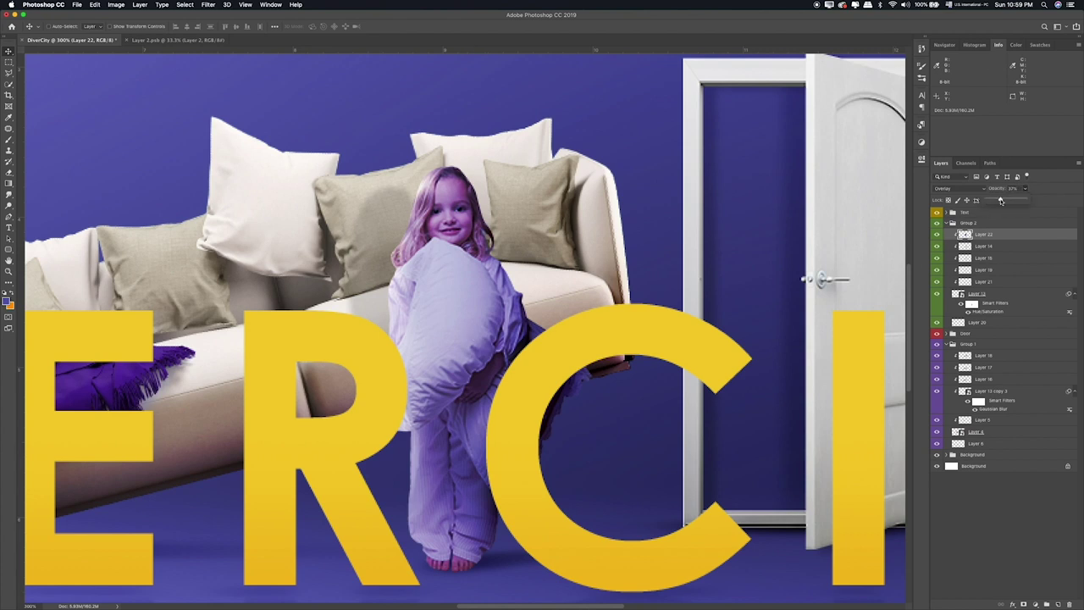
key(shift+plus)
click(974, 188)
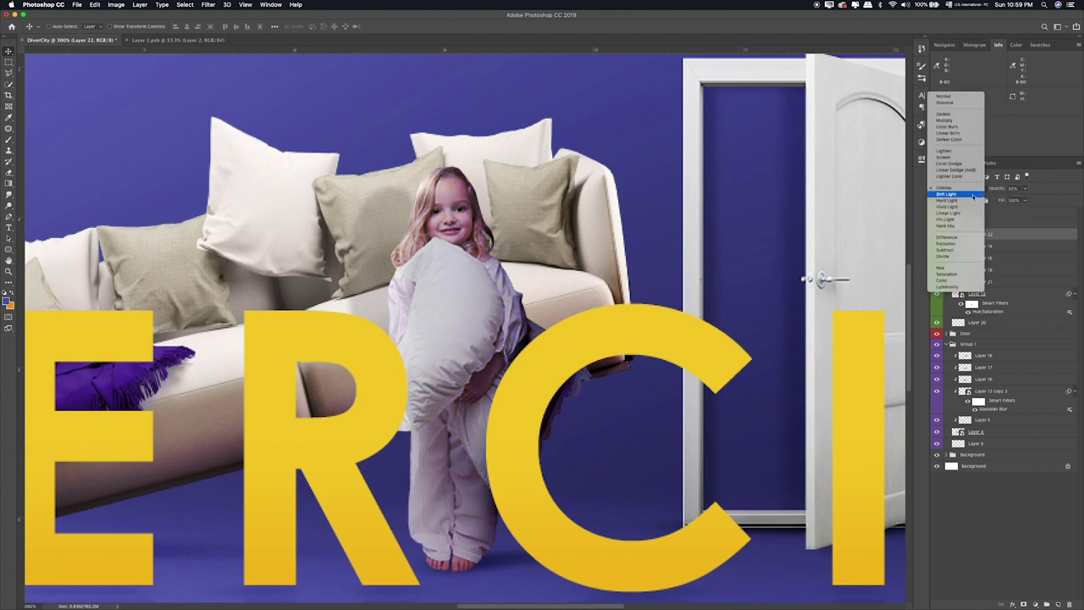
click(973, 194)
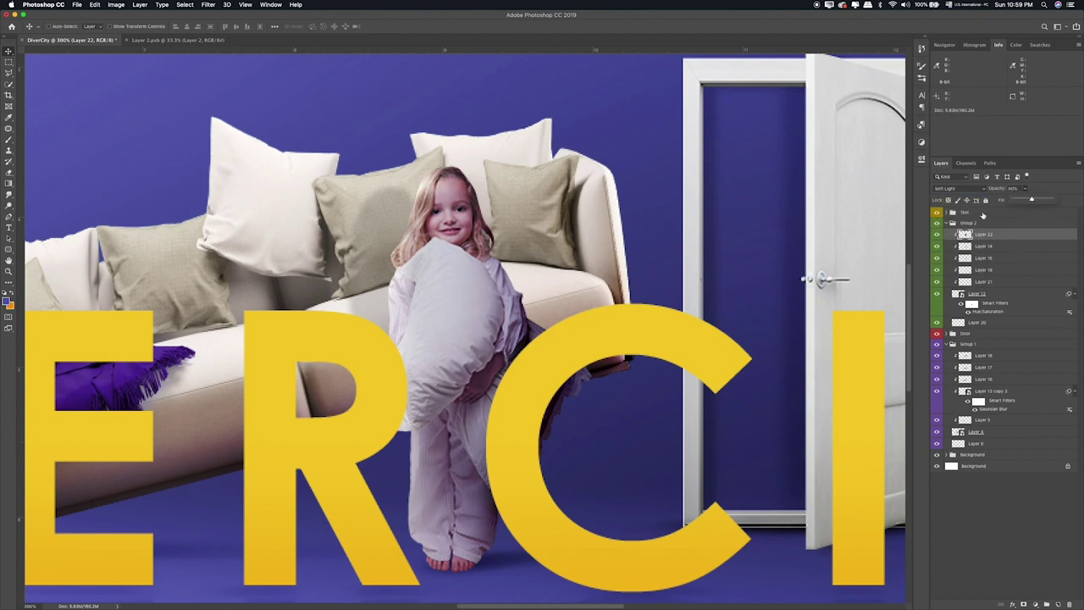
key(e)
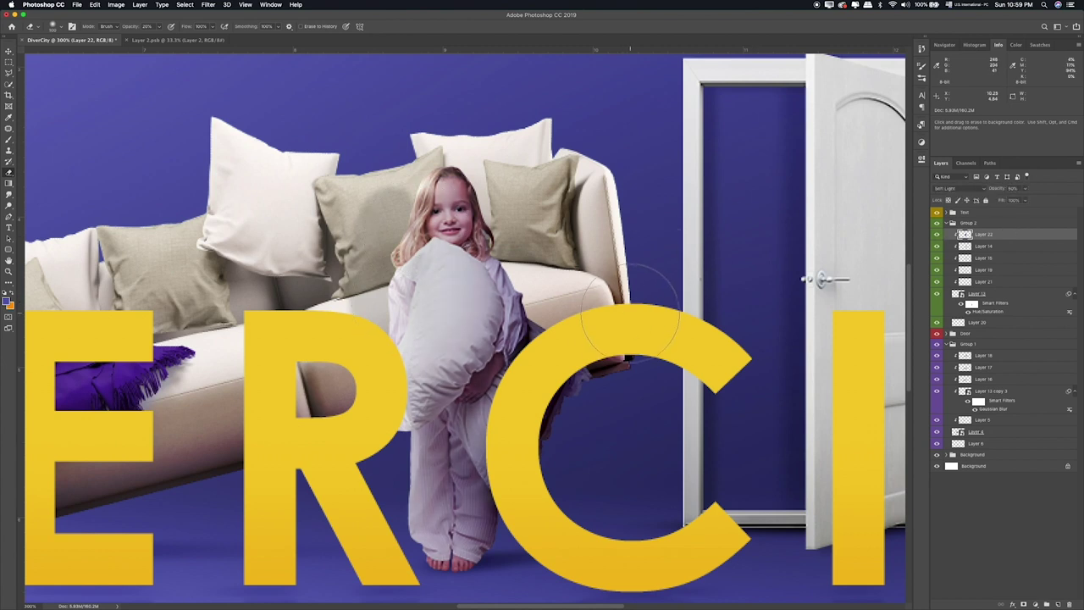
key(ctrl+minus)
key(ctrl+minus)
Step: Zoom to 200%, compare the girl with her layer hidden, and collapse Group 2
key(ctrl+0)
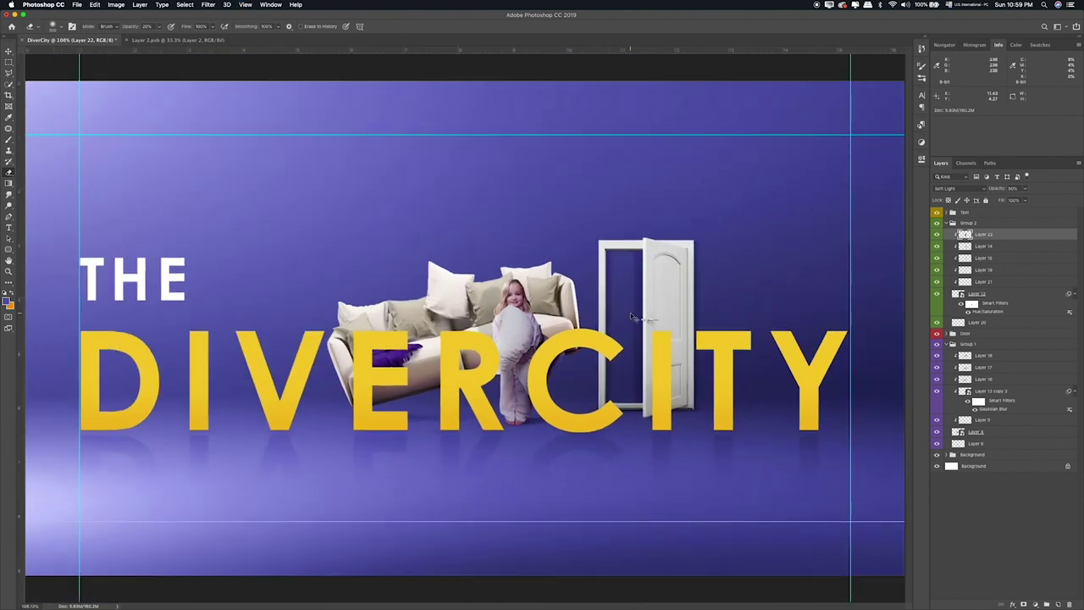
key(ctrl+plus)
scroll(901, 270, right, 2)
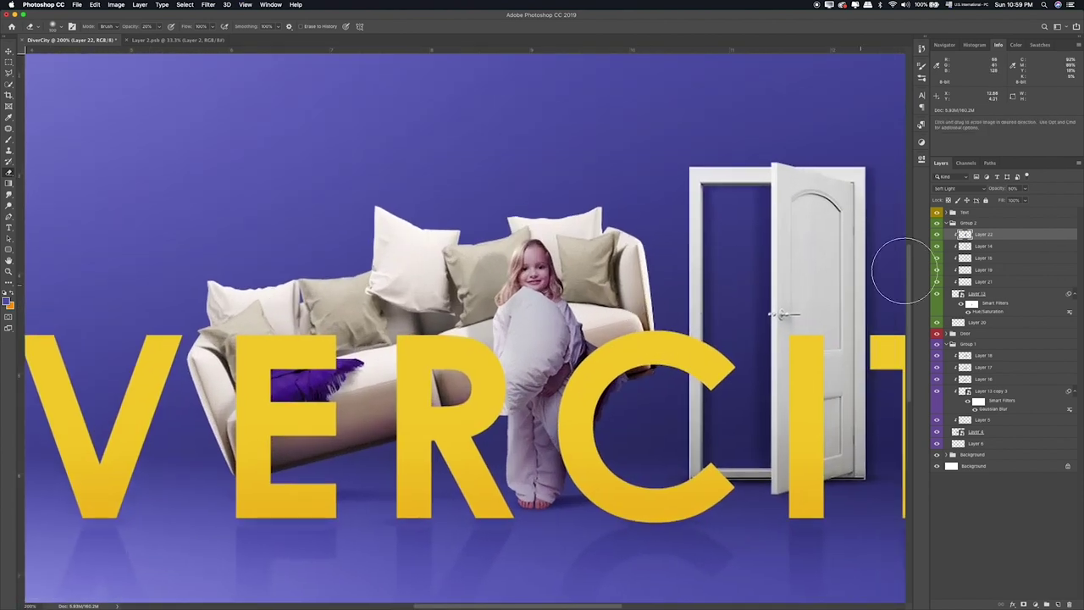
click(972, 303)
key(b)
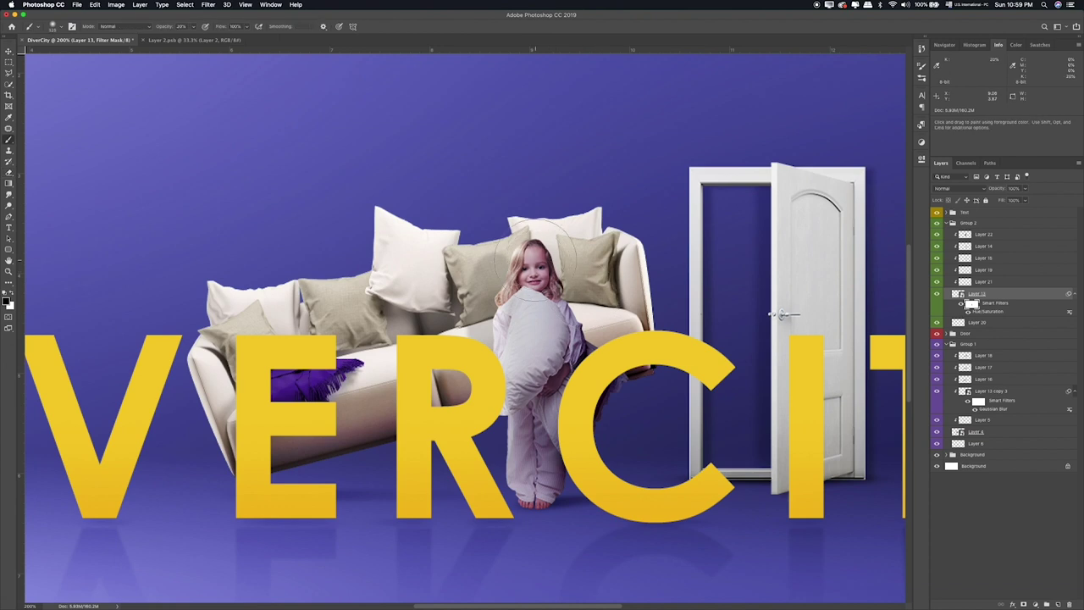
click(936, 293)
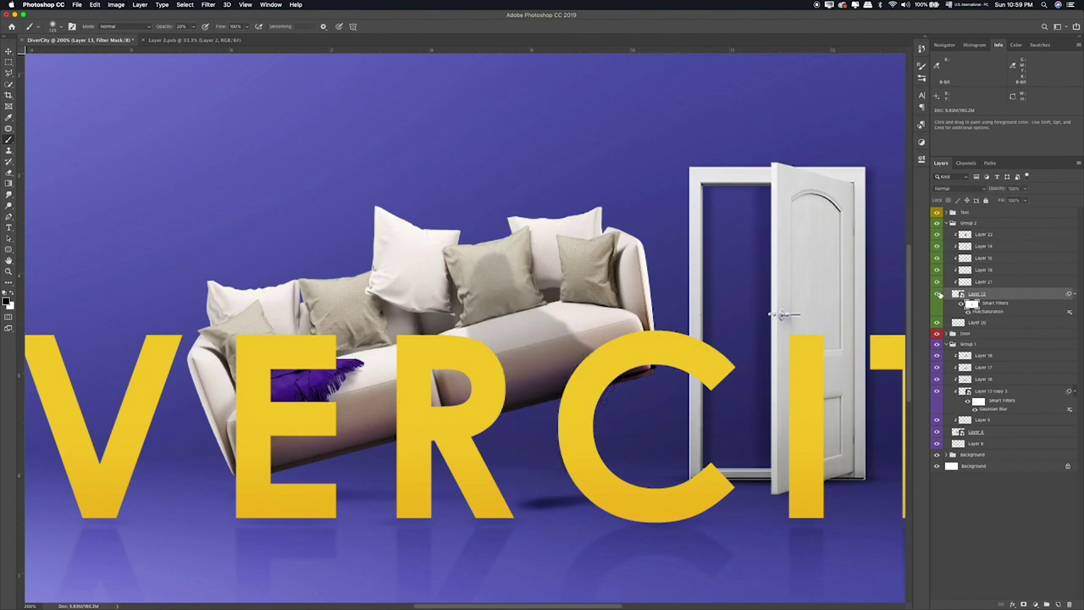
click(950, 222)
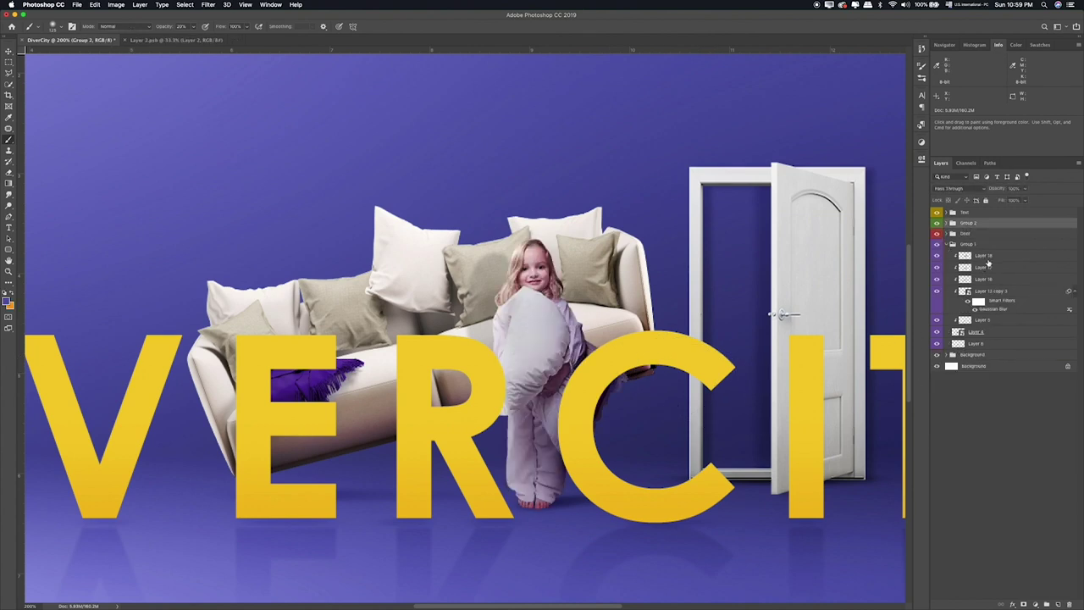
Step: Paint blue over the sofa and pillows on new Layer 23 above Layer 18, set to Overlay
click(987, 258)
click(1058, 602)
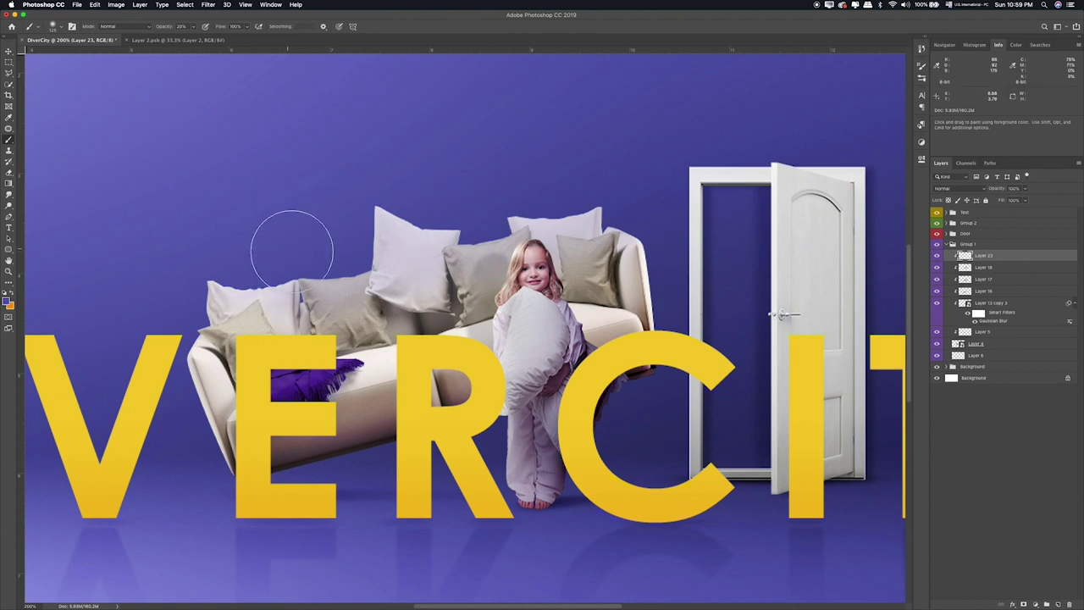
key(0)
key(bracketright)
key(bracketright)
key(bracketright)
mouse_move(622, 211)
mouse_down()
mouse_move(194, 266)
mouse_move(332, 396)
mouse_up()
key(v)
key(shift+plus)
key(shift+plus)
key(shift+plus)
key(shift+plus)
key(shift+plus)
key(shift+plus)
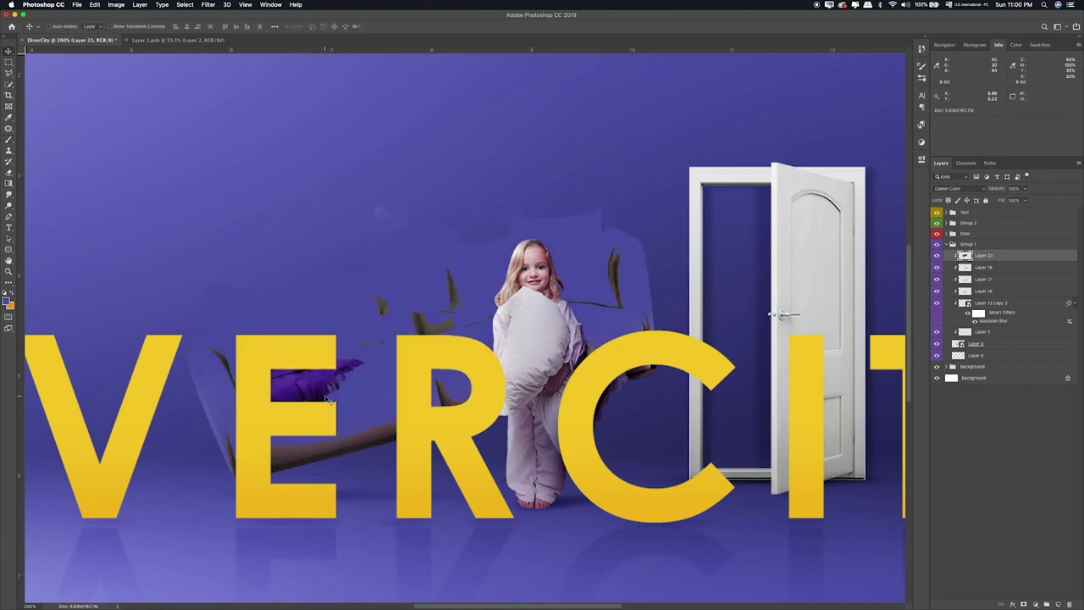
key(shift+plus)
key(shift+plus)
key(shift+plus)
key(alt+shift+c)
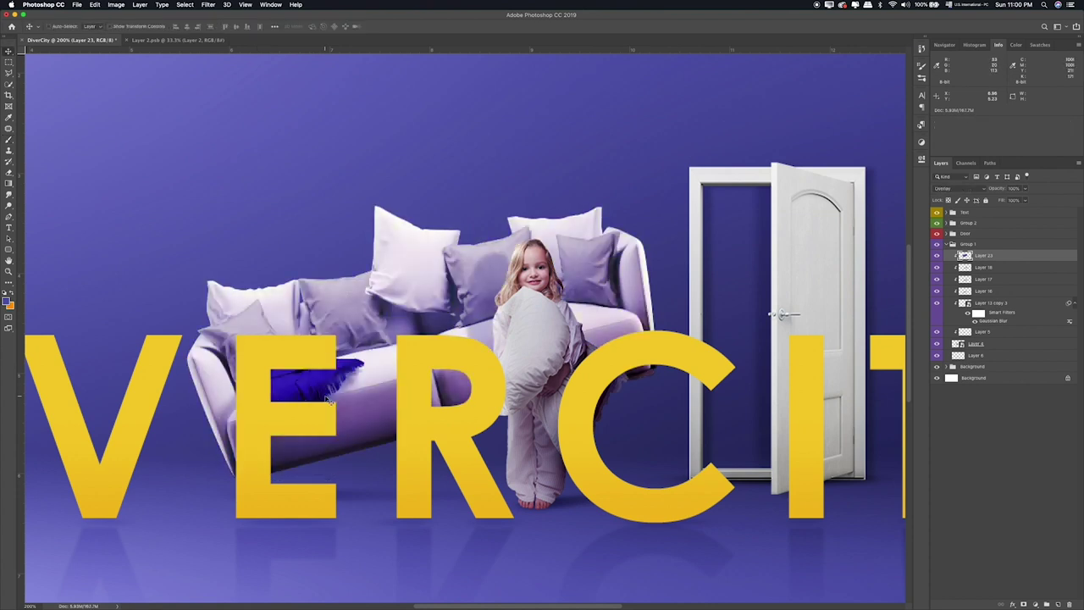
Step: Erase some of the purple tint off the sofa and compare it with the tint hidden
key(e)
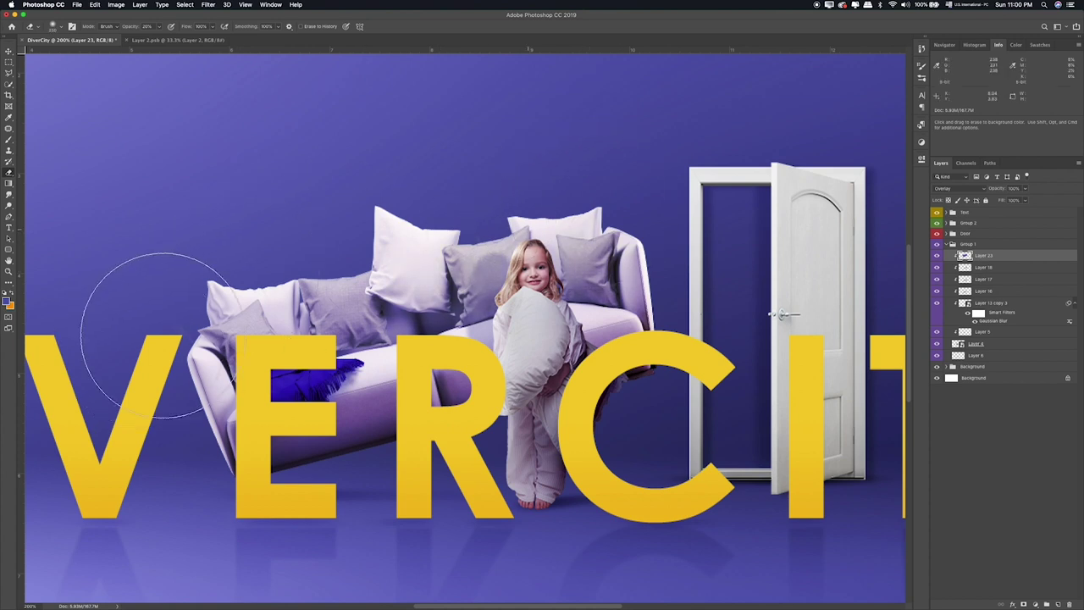
drag(1009, 201, 1008, 203)
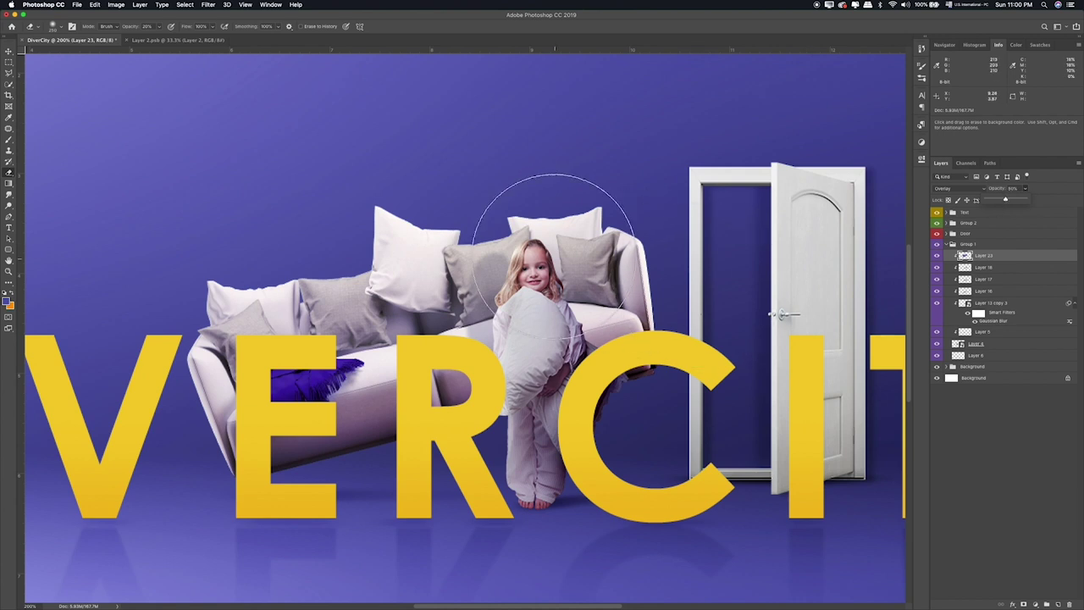
click(937, 255)
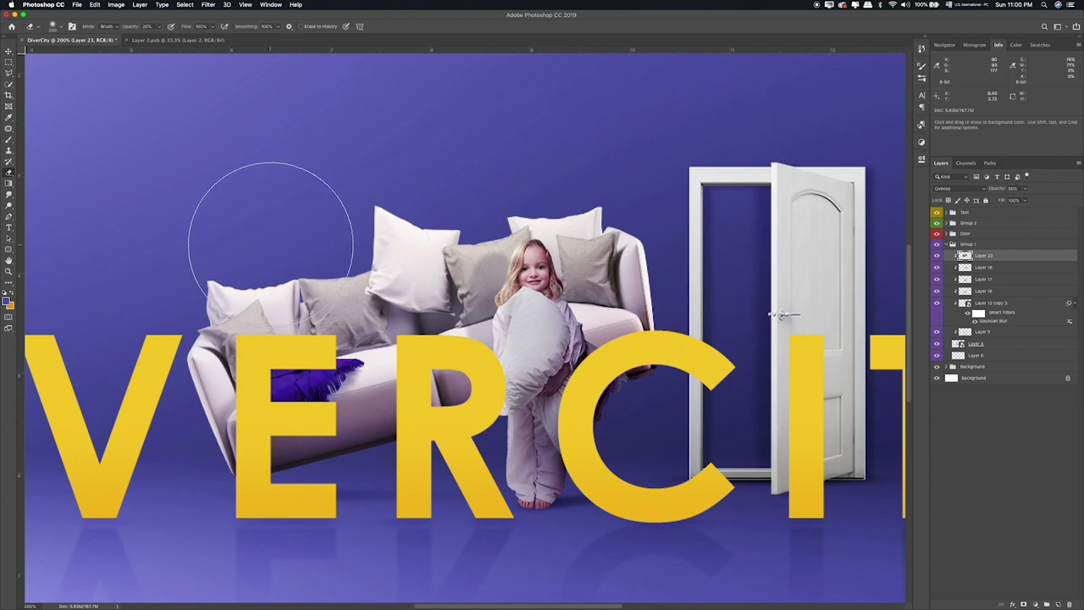
scroll(466, 326, right, 3)
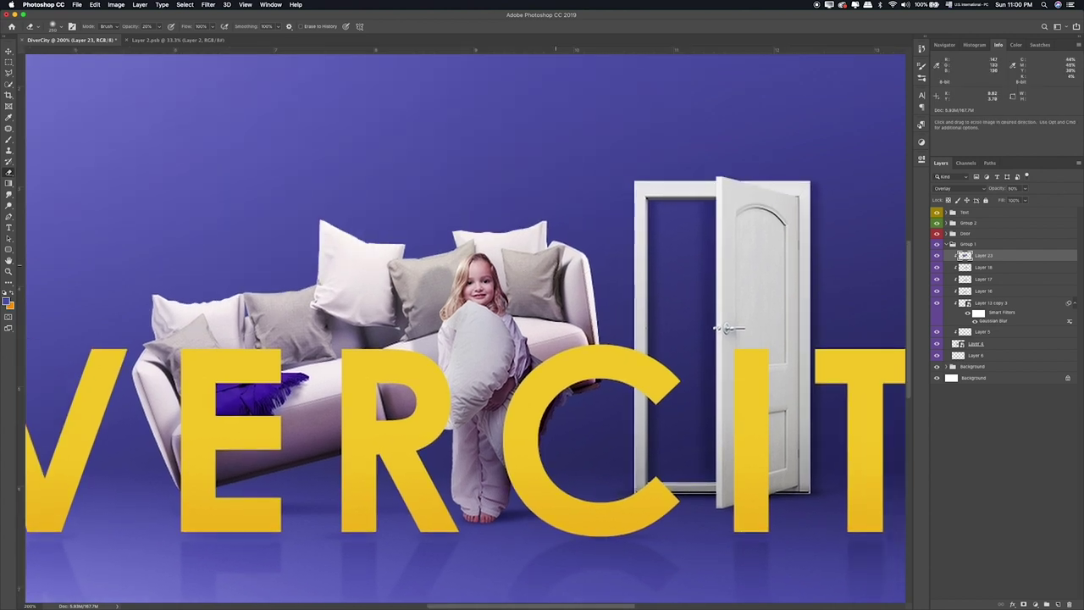
Step: Add a new layer clipped to the door layer and paint blue over the door and frame
click(946, 244)
click(980, 247)
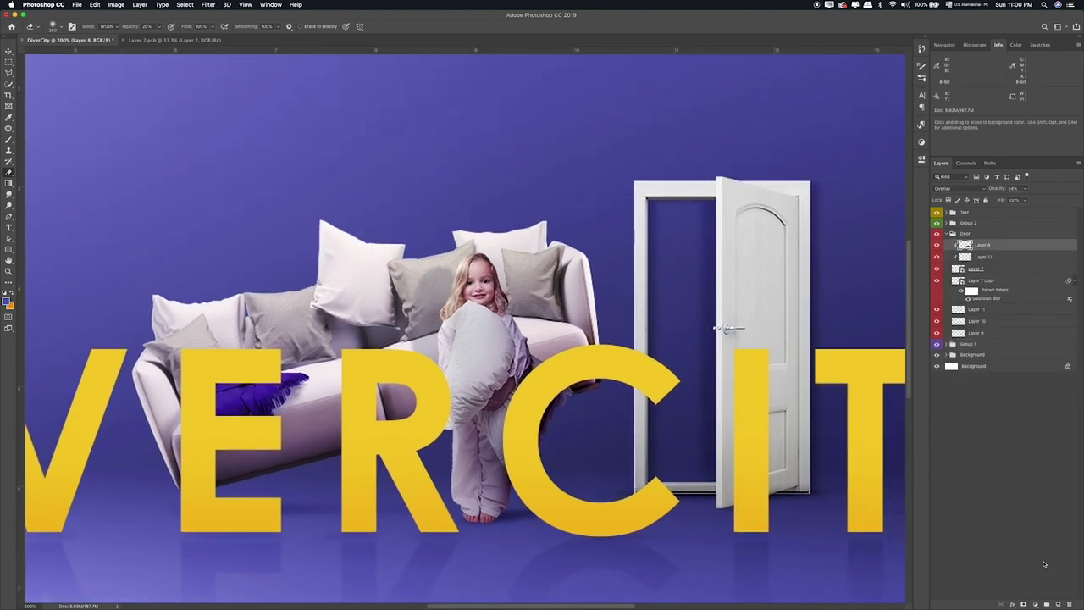
click(1056, 603)
alt+click(982, 250)
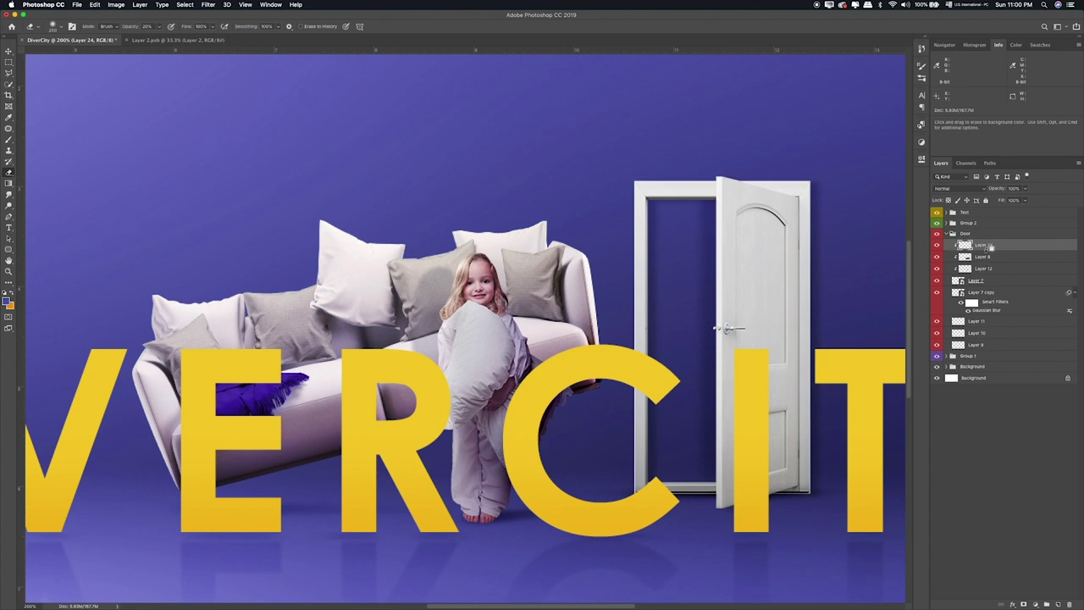
key(b)
mouse_move(800, 173)
mouse_down()
mouse_move(750, 285)
mouse_move(757, 466)
mouse_move(689, 206)
mouse_move(641, 391)
mouse_up()
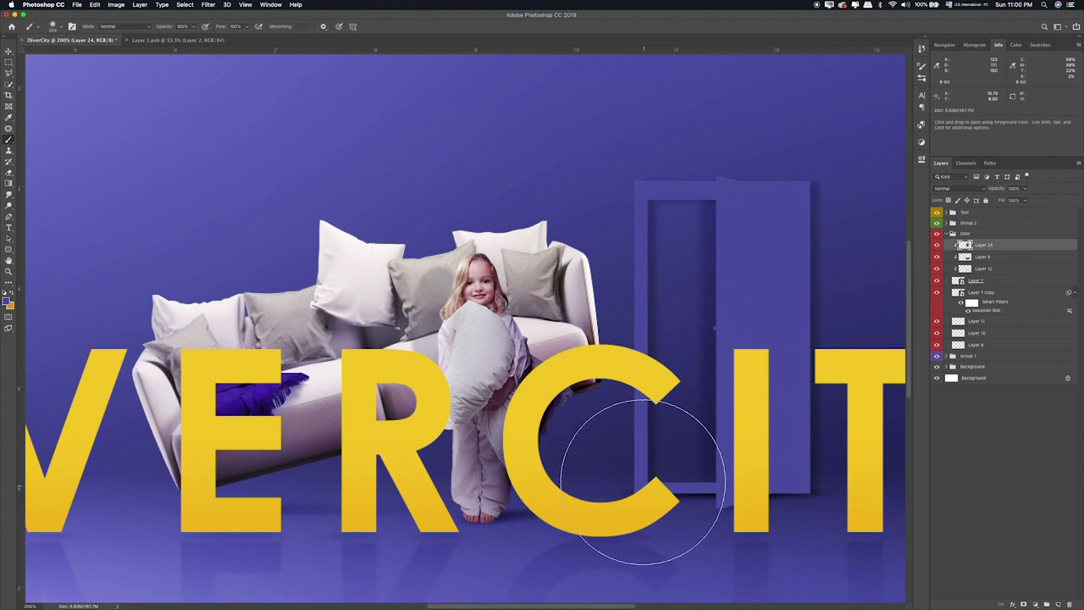
Step: Set the door's blue tint layer to Soft Light at 73% opacity and collapse the Door group
click(950, 188)
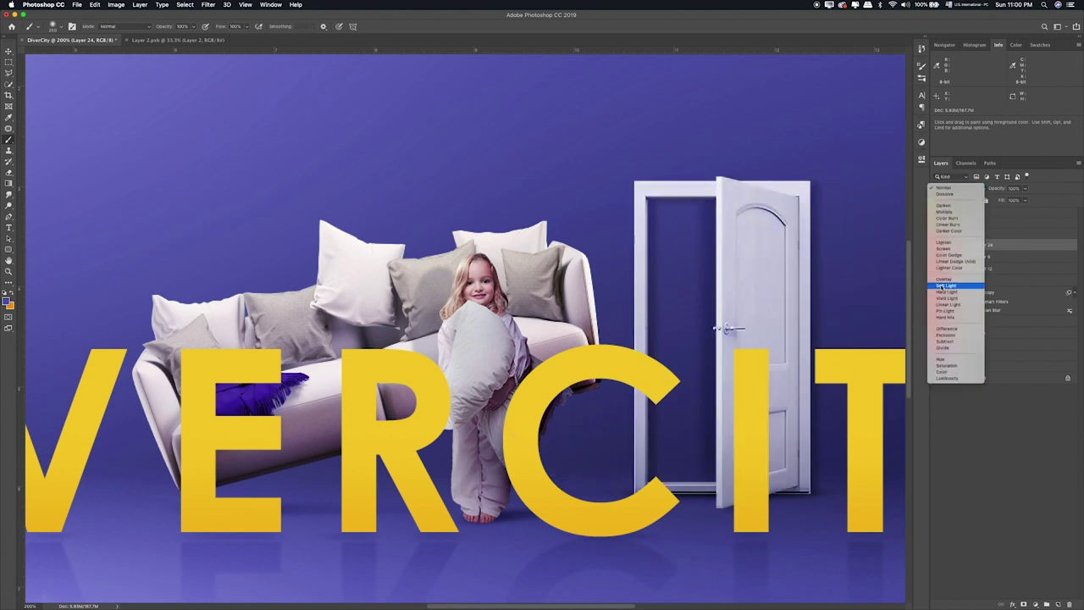
click(941, 285)
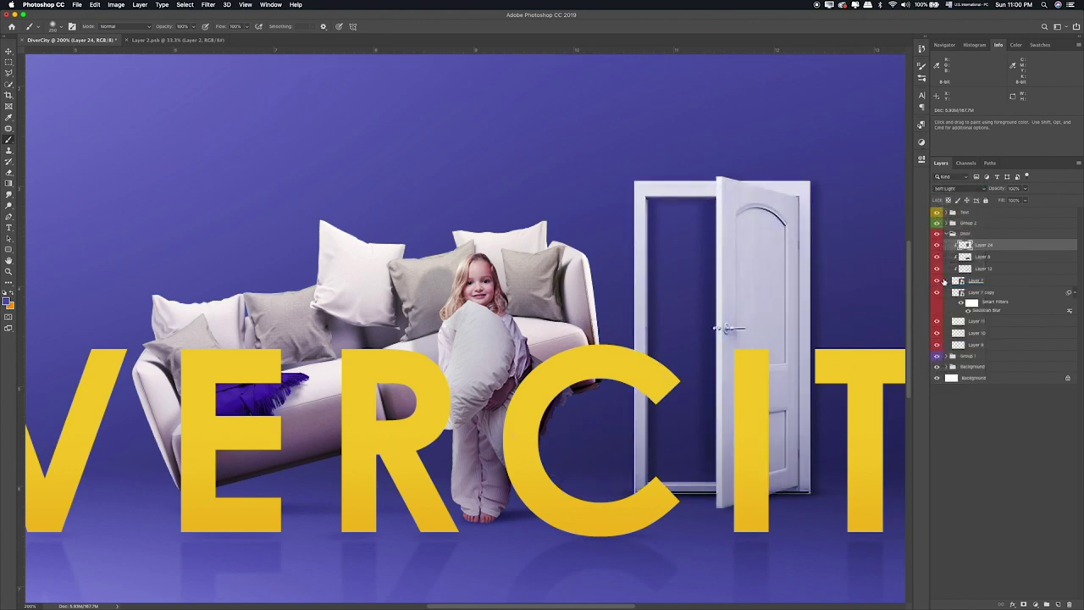
click(936, 244)
click(1025, 188)
drag(1025, 200, 1012, 200)
key(e)
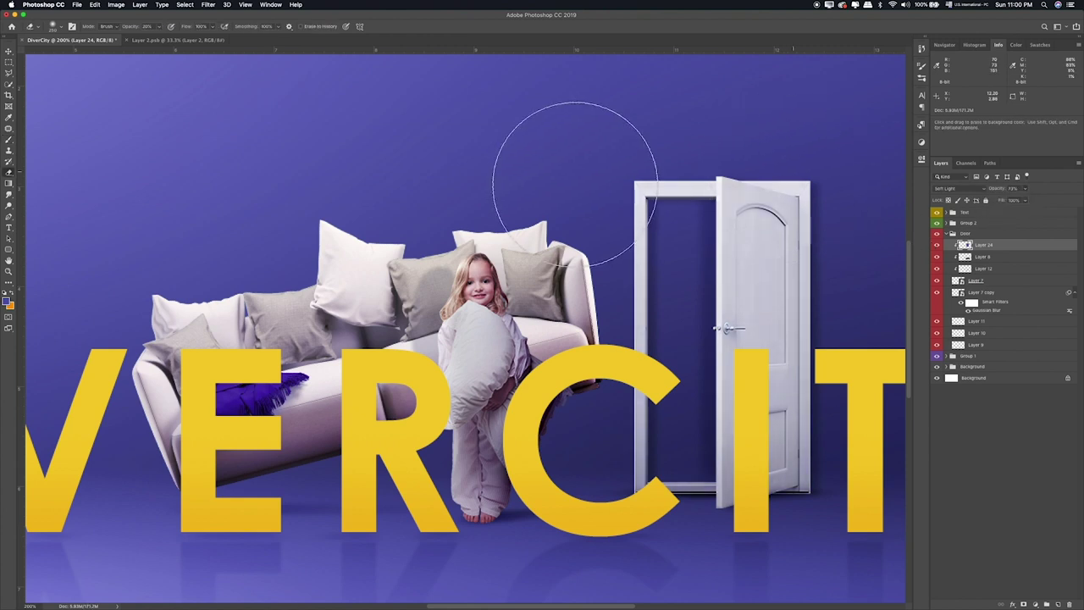
click(945, 233)
click(8, 62)
key(super+minus)
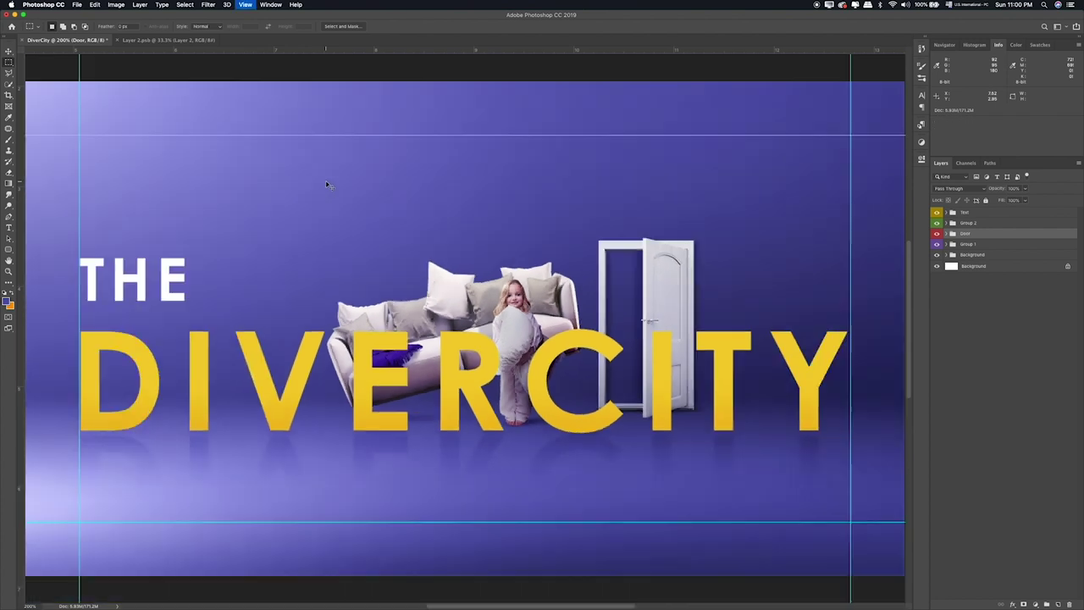
Step: Open Lady.psb in Photoshop and close the Layer 2.psb document
key(super+ctrl+Escape)
key(super+Tab)
key(super+Tab)
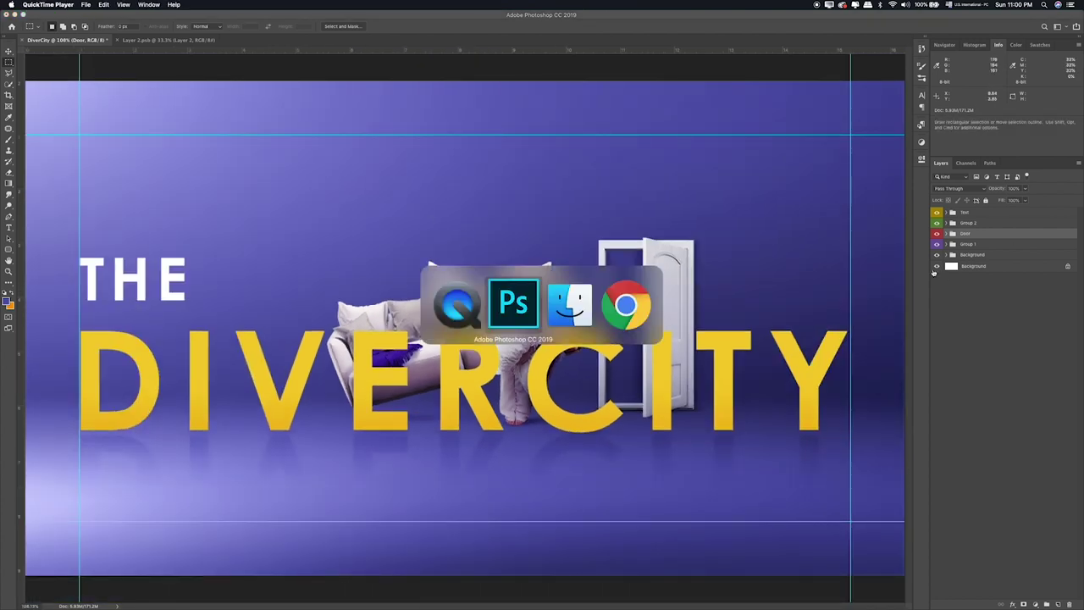
click(651, 161)
key(space)
key(space)
key(super+Tab)
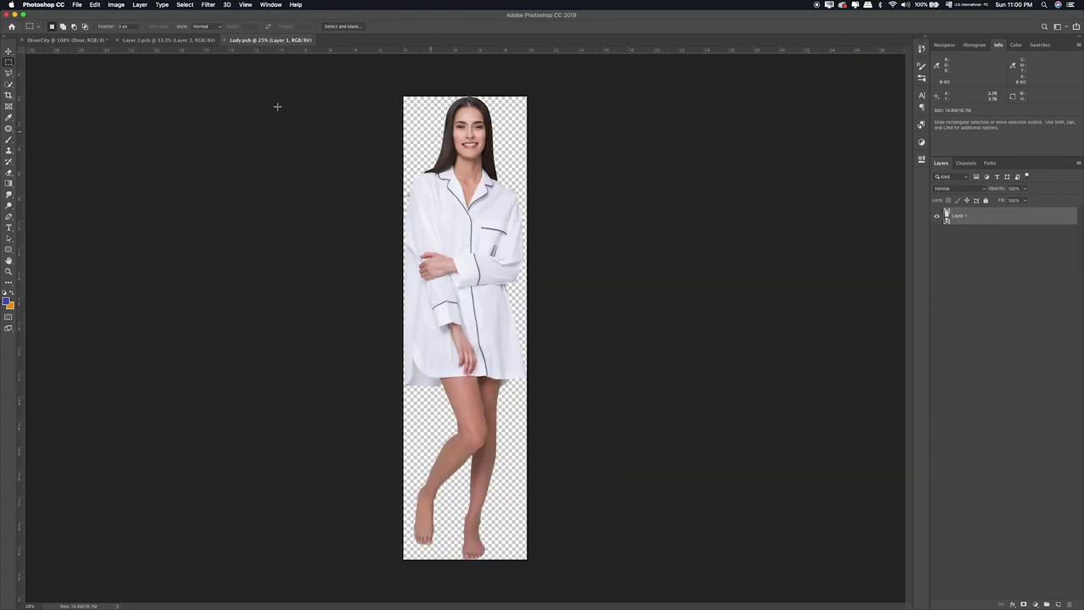
click(184, 42)
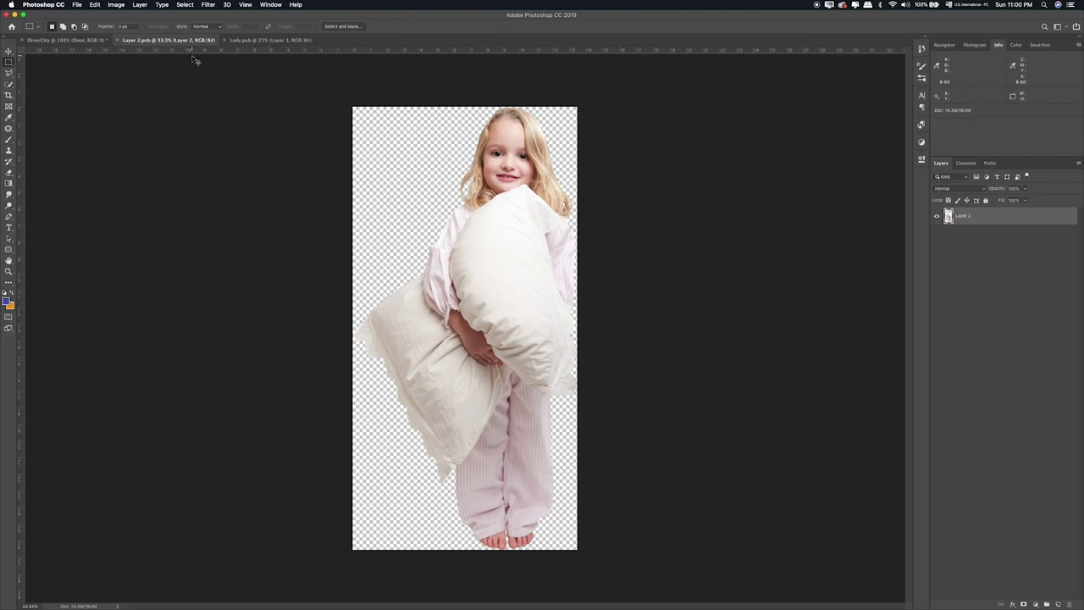
key(super+w)
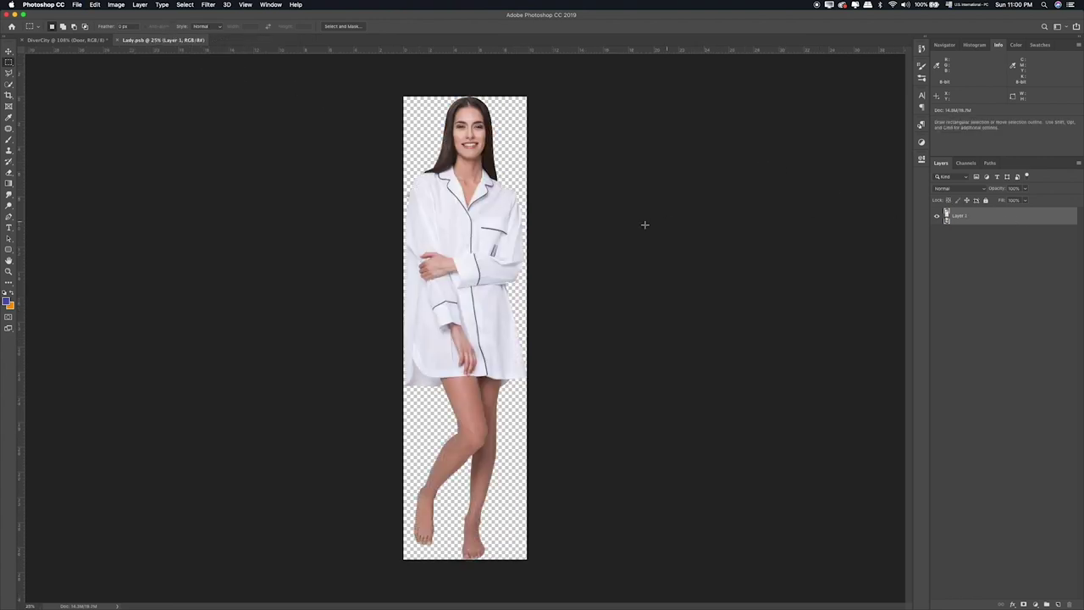
Step: Cut the woman from Lady.psb and paste her into the DiverCity composite
right_click(988, 215)
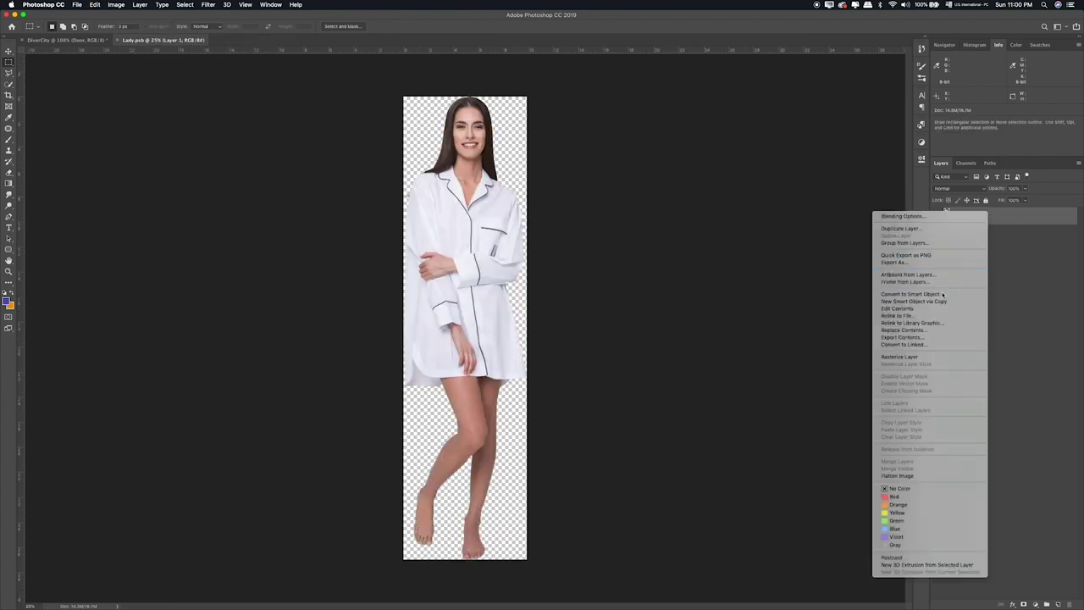
click(558, 289)
key(Delete)
key(v)
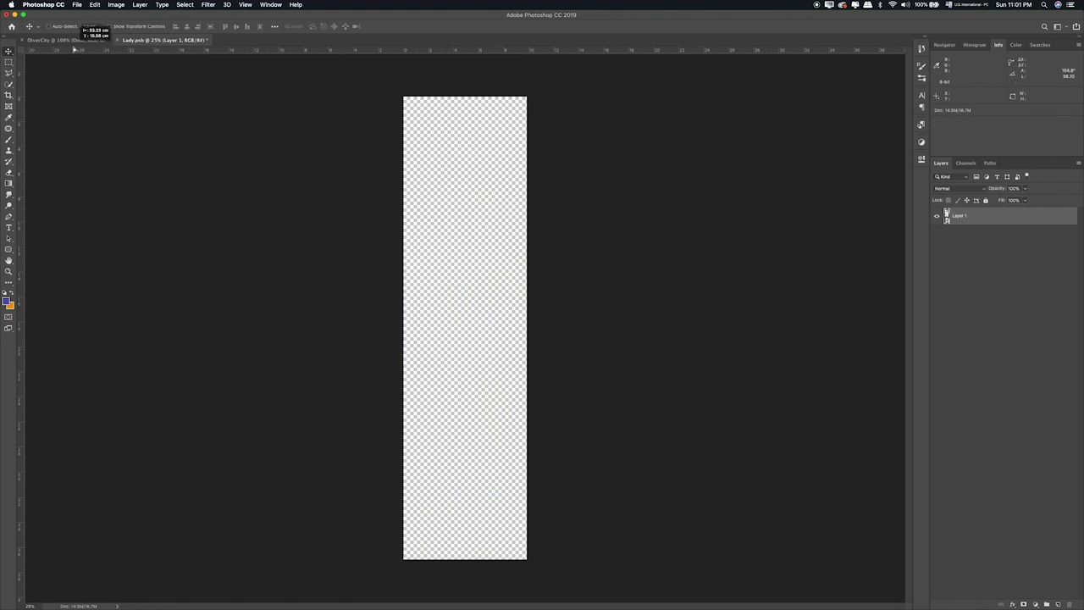
click(78, 40)
key(super+v)
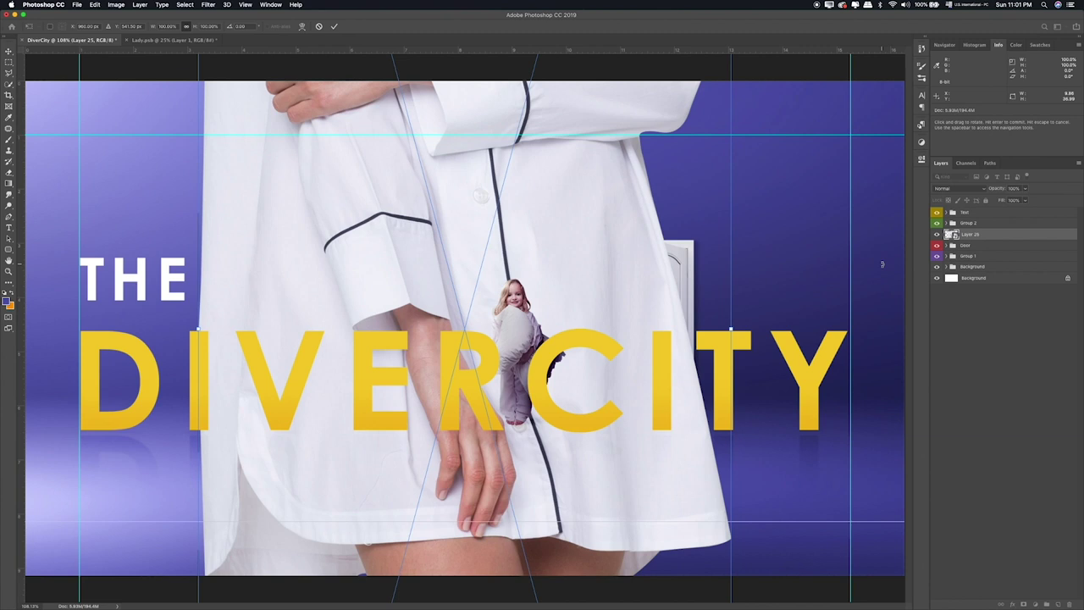
Step: Scale the pasted woman down to fit the scene
key(super+t)
key(super+0)
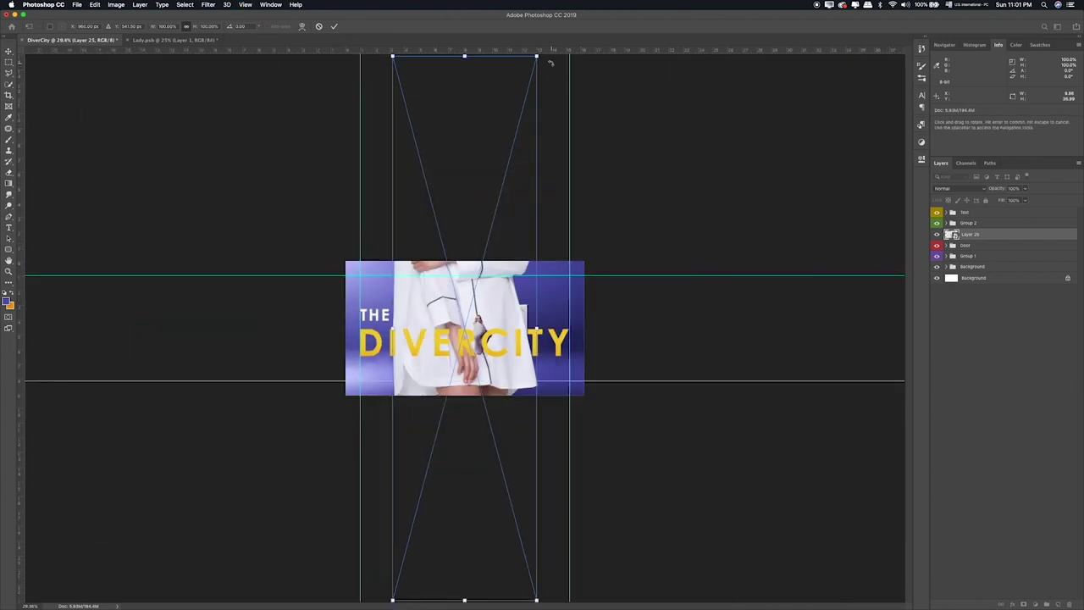
mouse_move(536, 56)
mouse_down()
mouse_move(454, 490)
mouse_move(491, 273)
mouse_move(498, 303)
mouse_up()
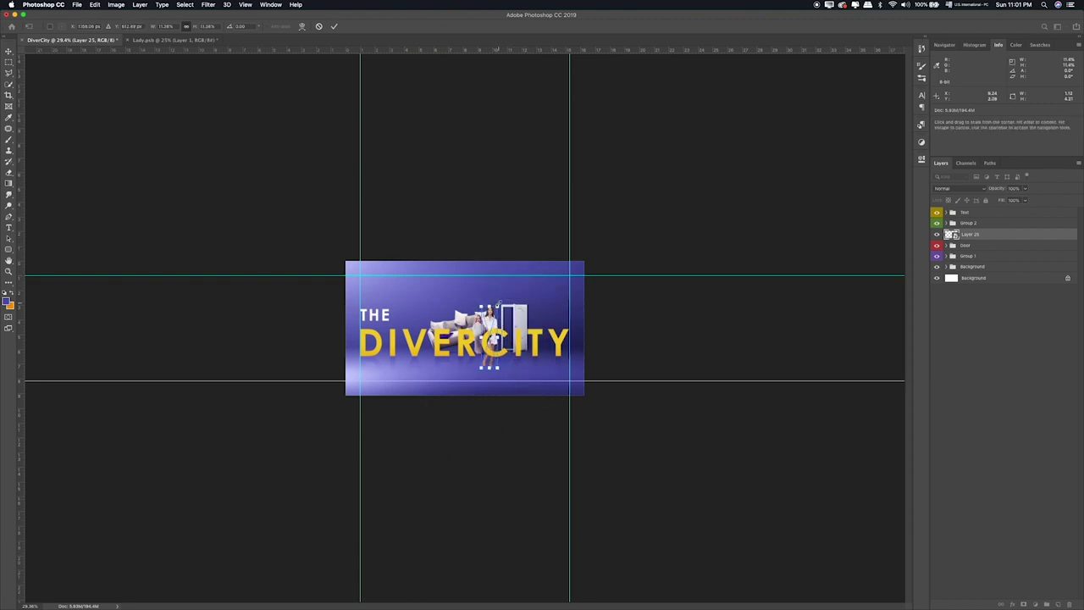
key(Return)
key(ctrl+0)
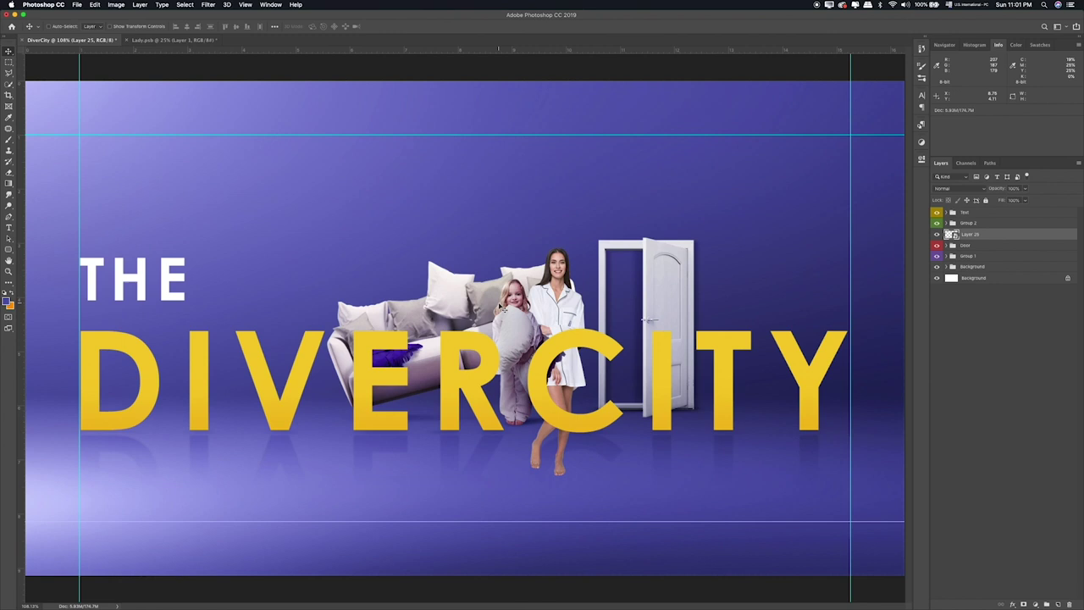
Step: Move Layer 25 to the top and place the woman just right of the girl
drag(590, 320, 611, 319)
drag(995, 234, 994, 211)
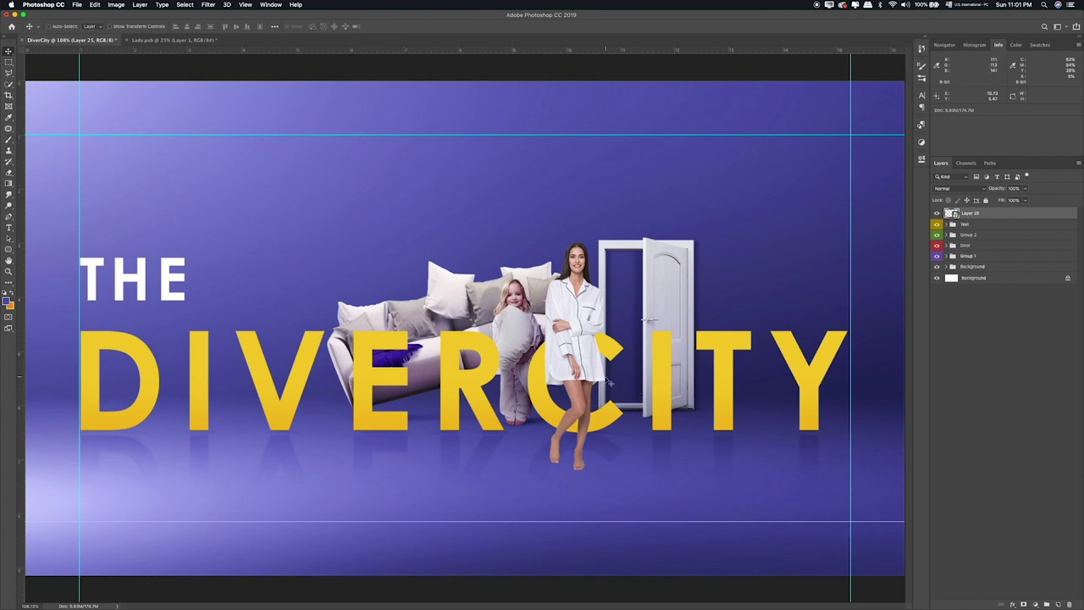
drag(608, 381, 613, 383)
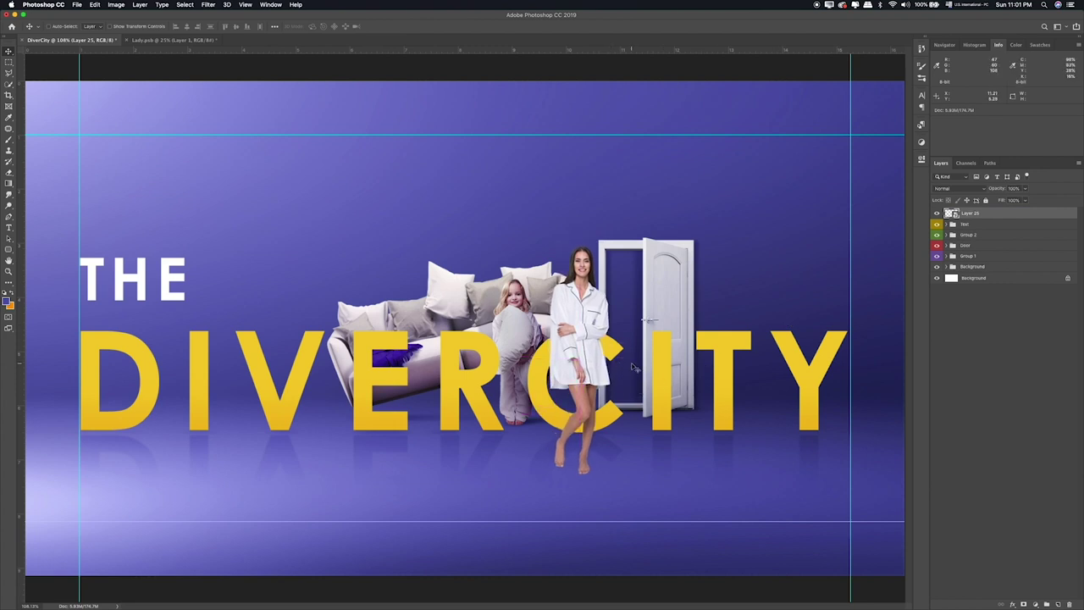
click(936, 214)
key(ctrl+plus)
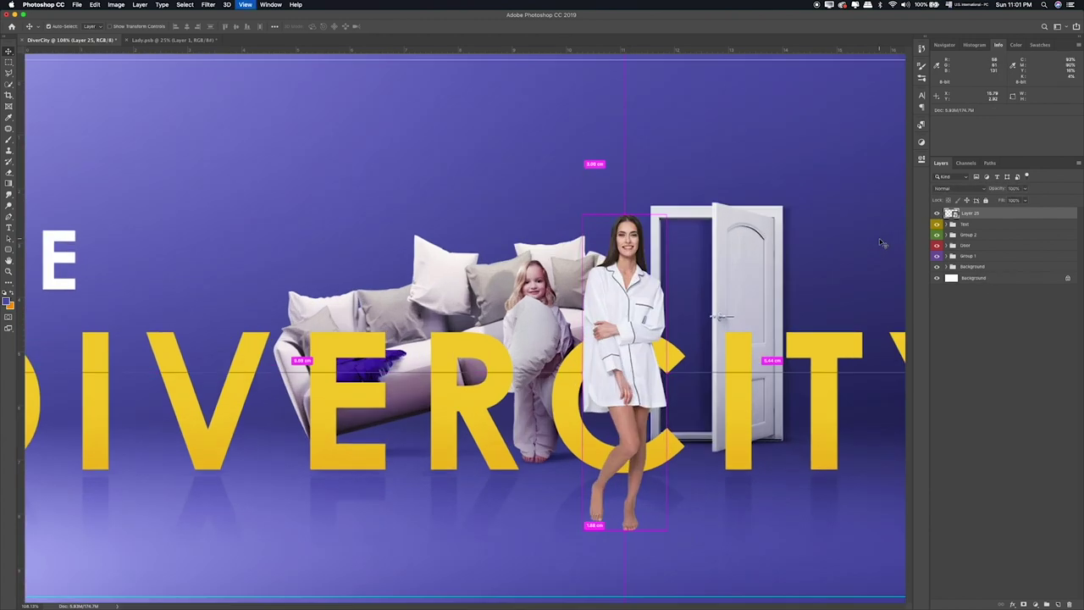
scroll(648, 336, right, 5)
scroll(649, 336, down, 2)
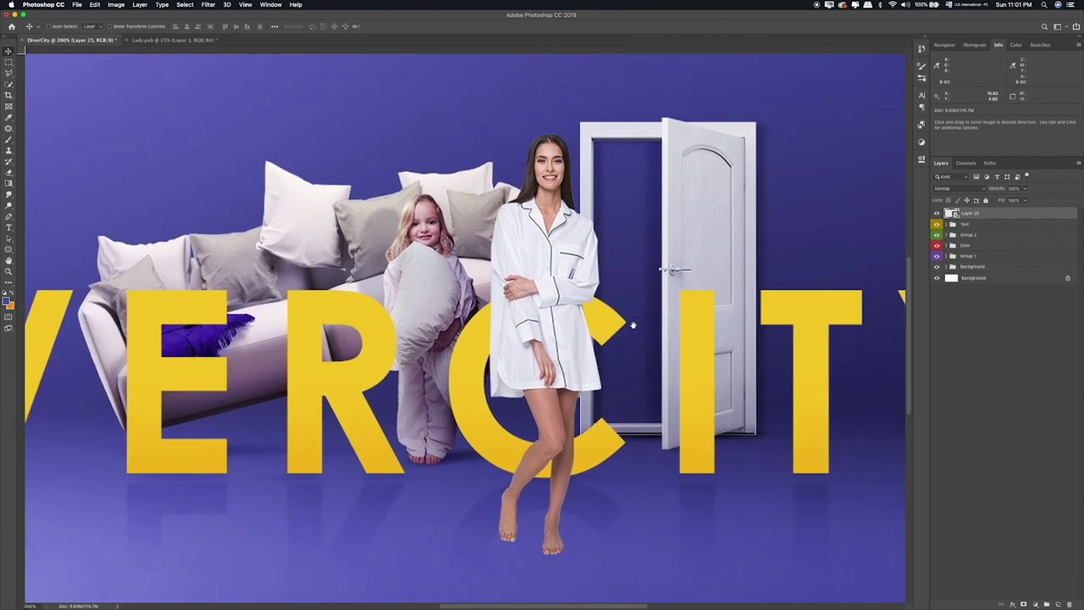
drag(607, 343, 608, 322)
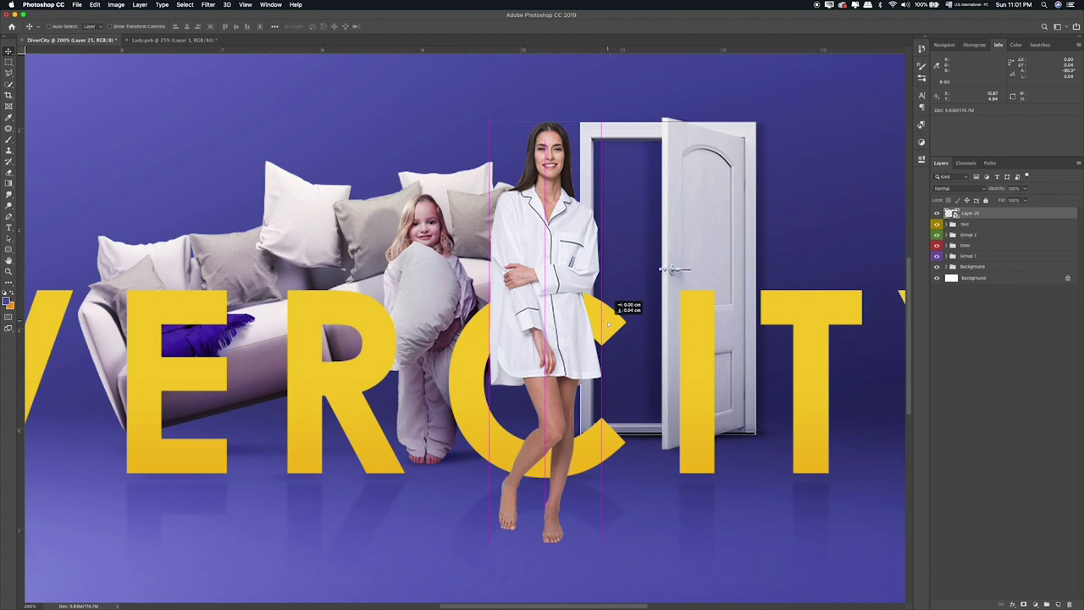
drag(608, 322, 608, 323)
Step: Scale the Door group up slightly and shift it left beside the woman
click(963, 245)
key(ctrl+t)
key(ctrl+0)
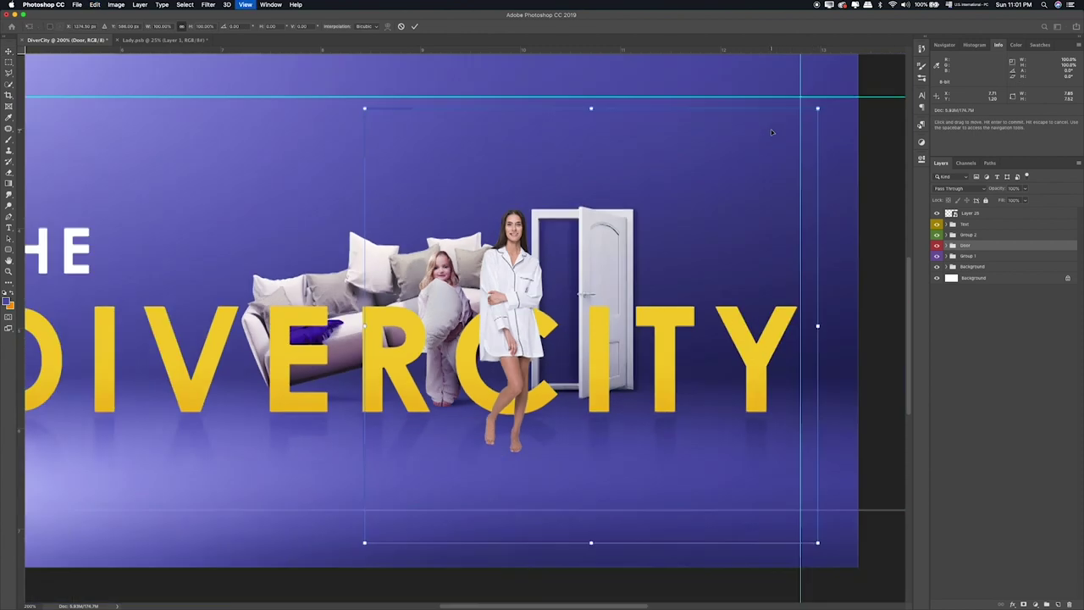
drag(851, 160, 848, 141)
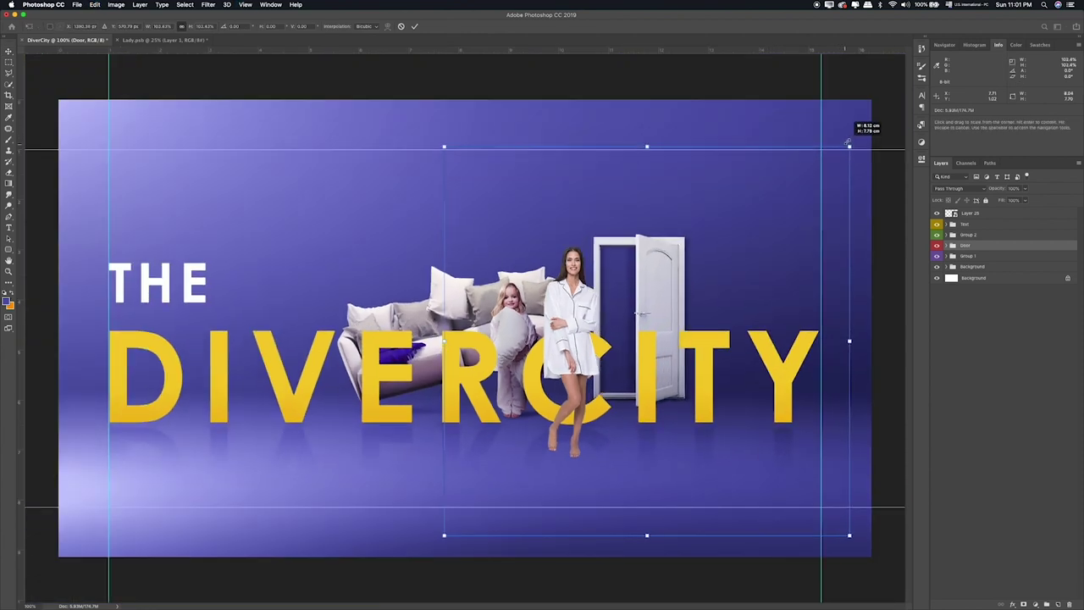
key(Return)
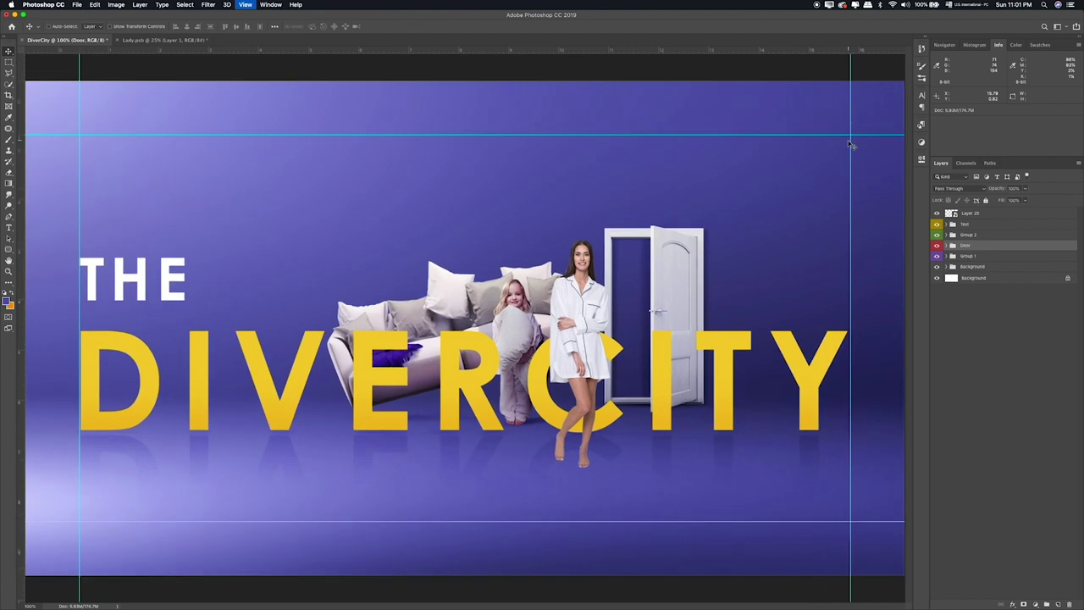
key(ctrl+plus)
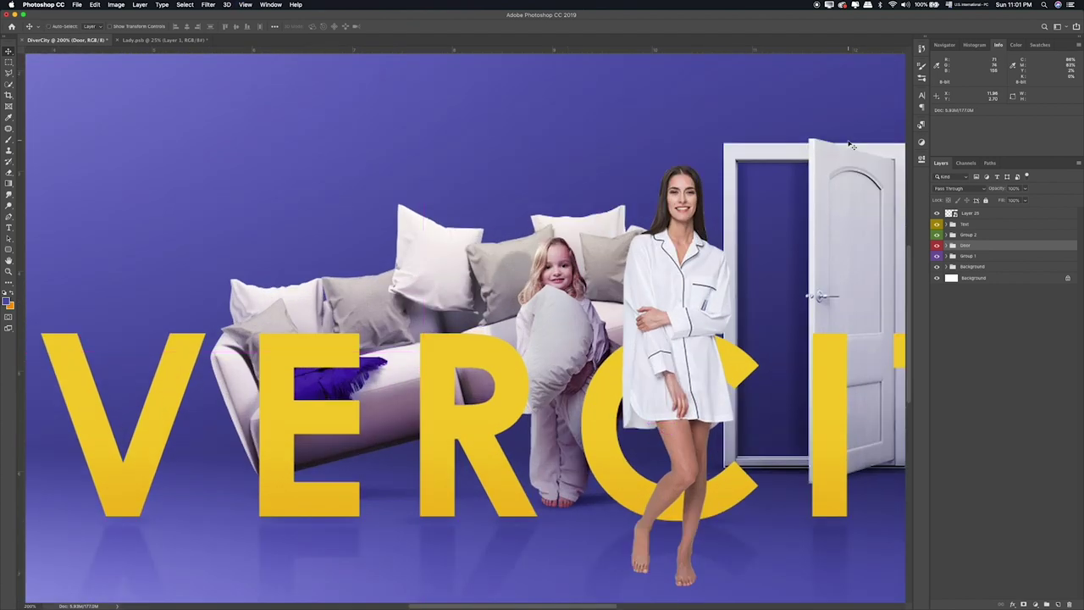
scroll(678, 268, right, 5)
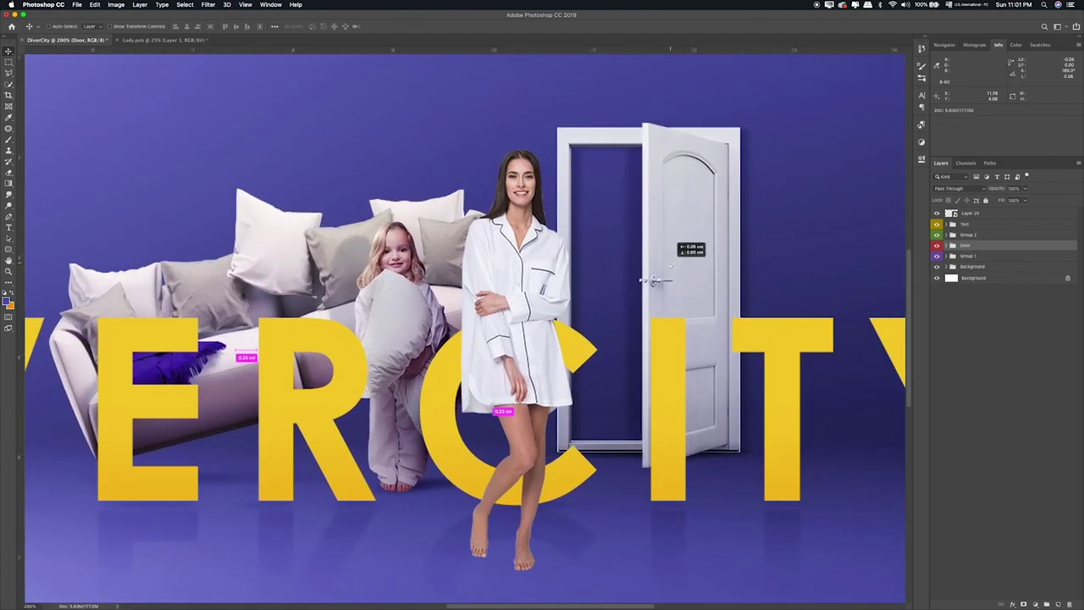
drag(678, 268, 665, 267)
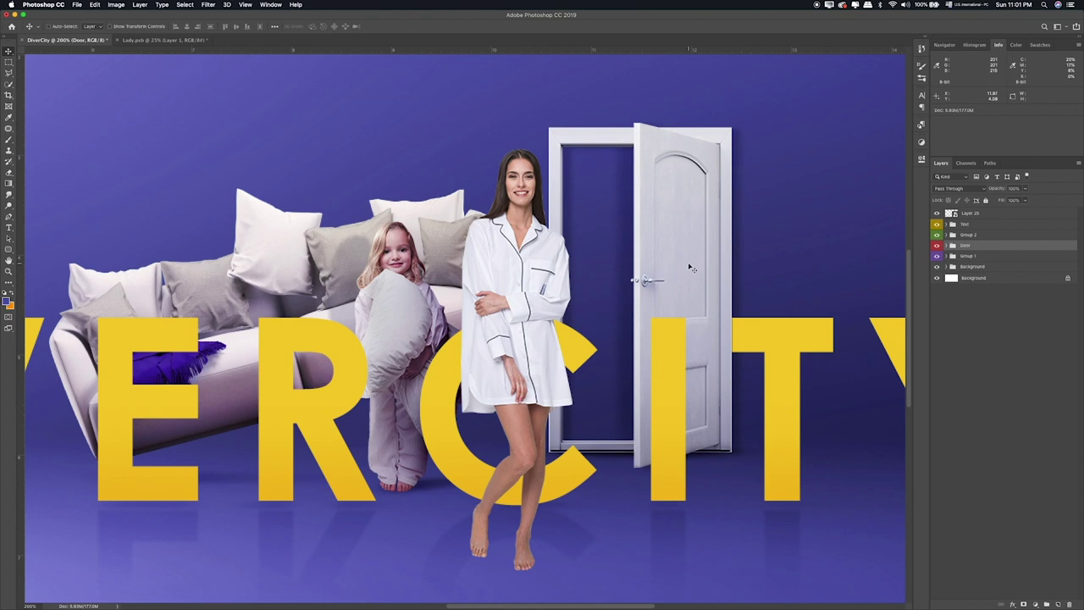
scroll(690, 267, down, 2)
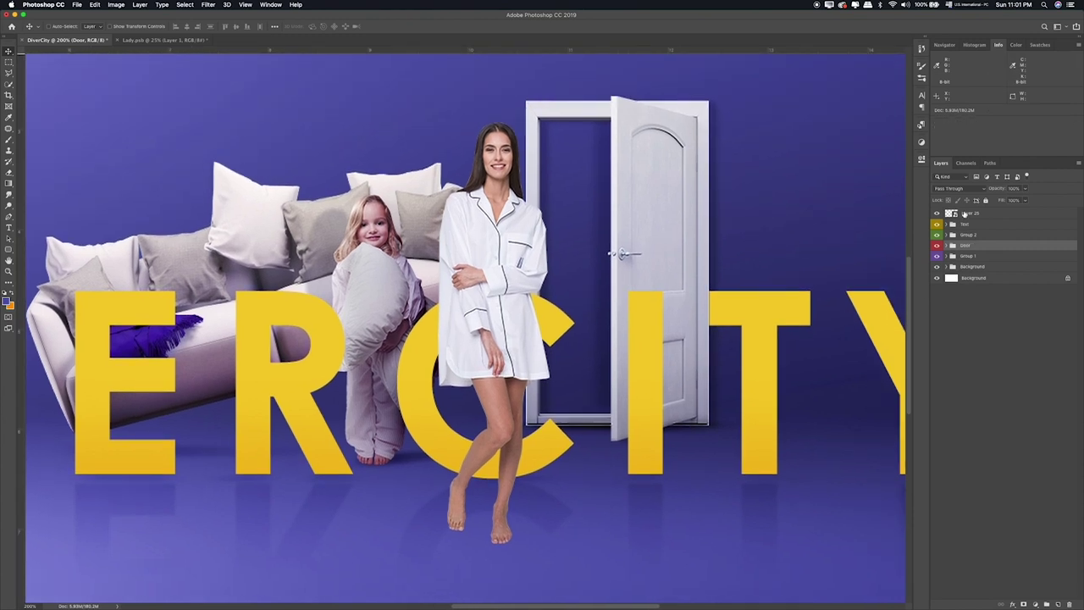
click(964, 213)
Step: Load the DIVERCITY letters as a selection and mask the woman where they overlap
click(946, 224)
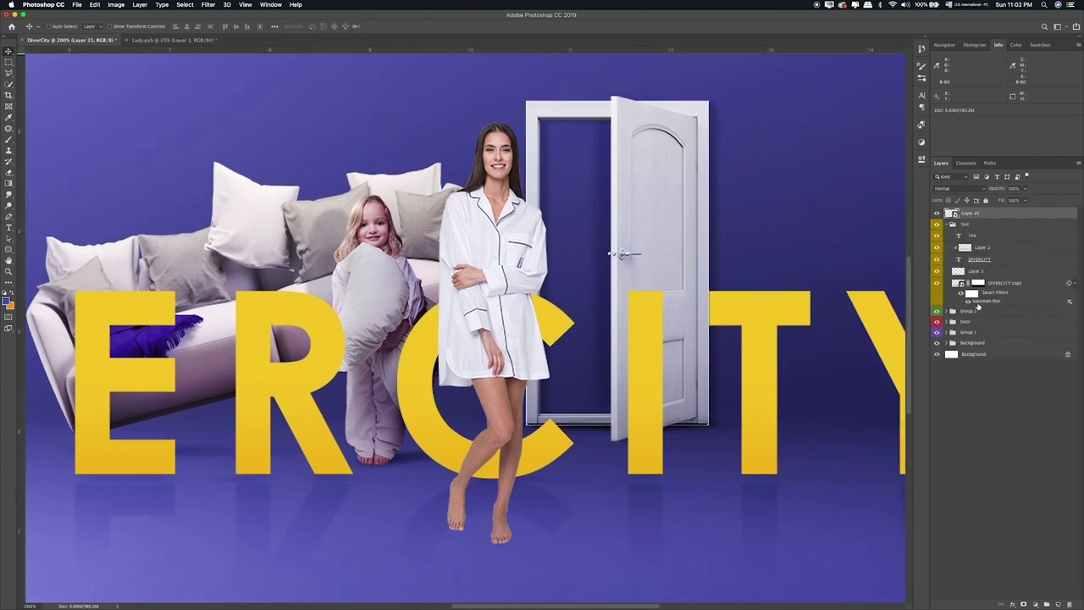
click(936, 261)
click(977, 260)
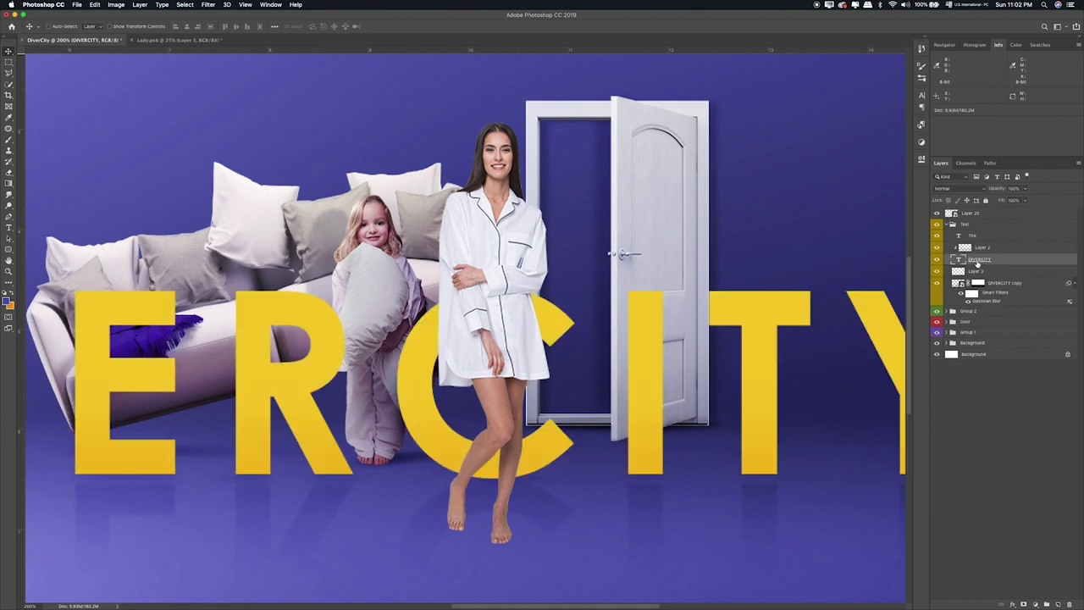
drag(962, 217, 963, 260)
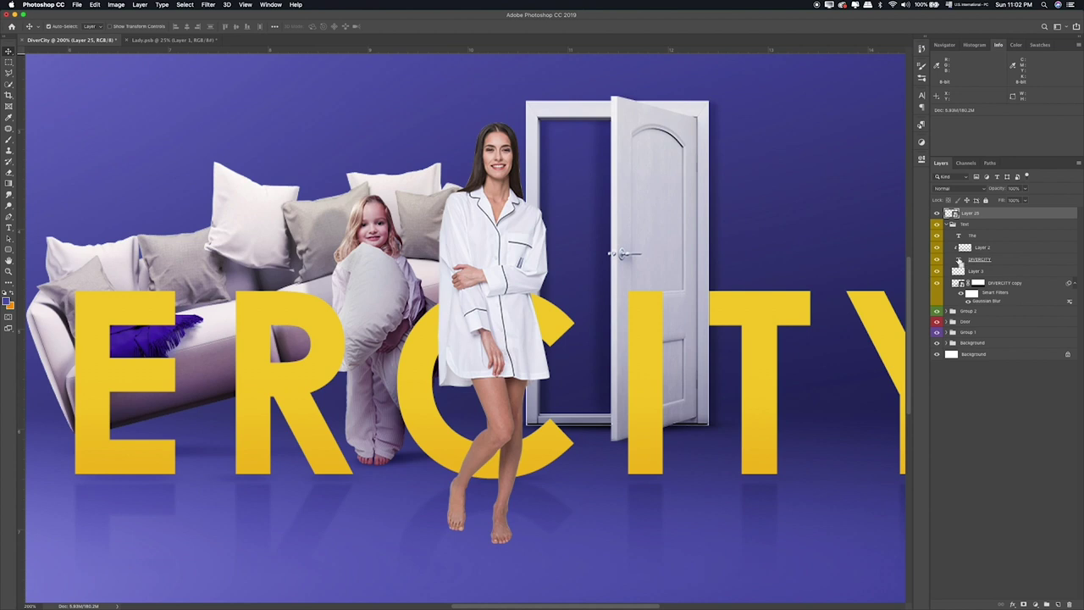
super+click(958, 260)
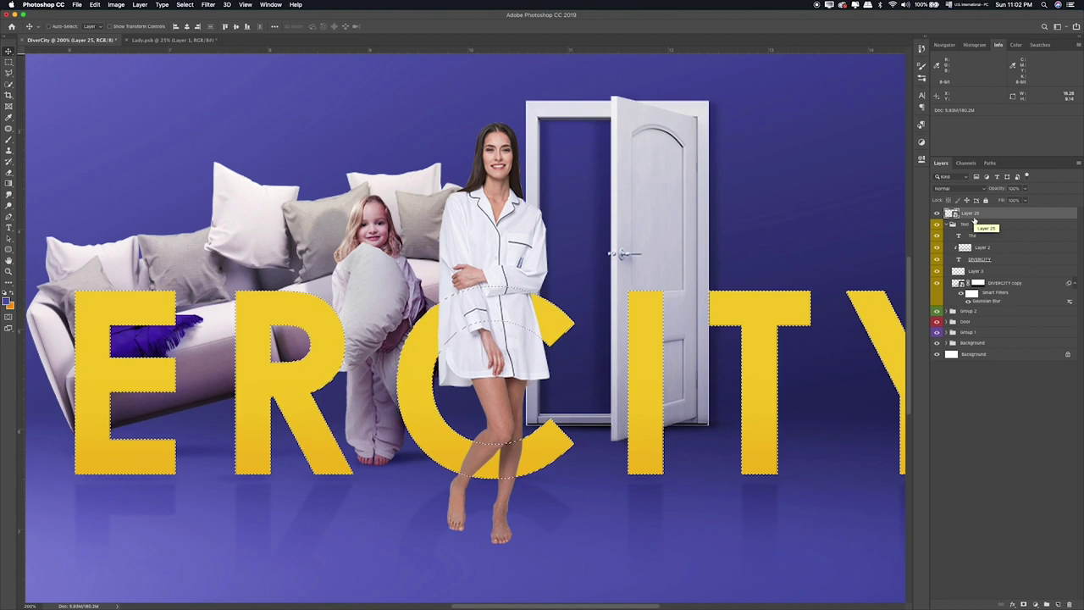
click(1024, 604)
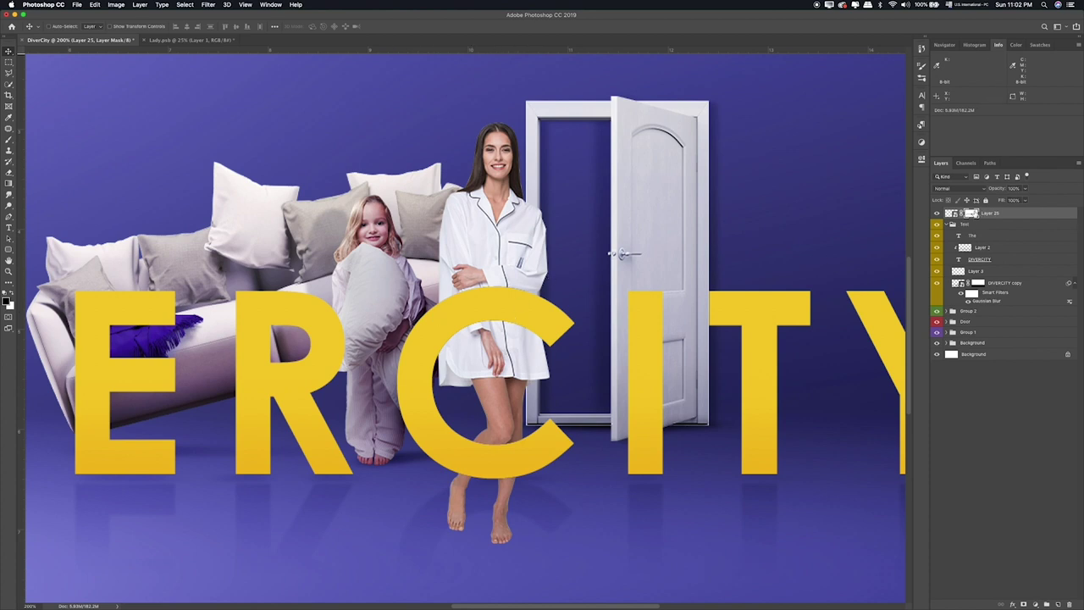
Step: Paint the woman's legs back in front of the C's lower curve with a smaller brush
key(b)
key(bracketleft)
key(bracketleft)
key(bracketleft)
key(bracketleft)
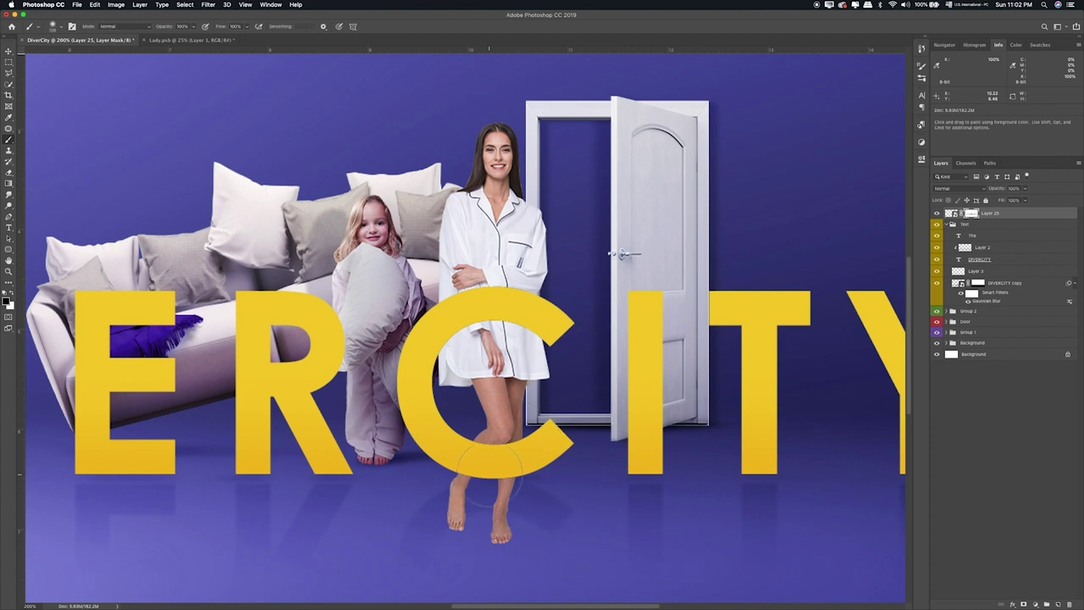
drag(488, 473, 508, 453)
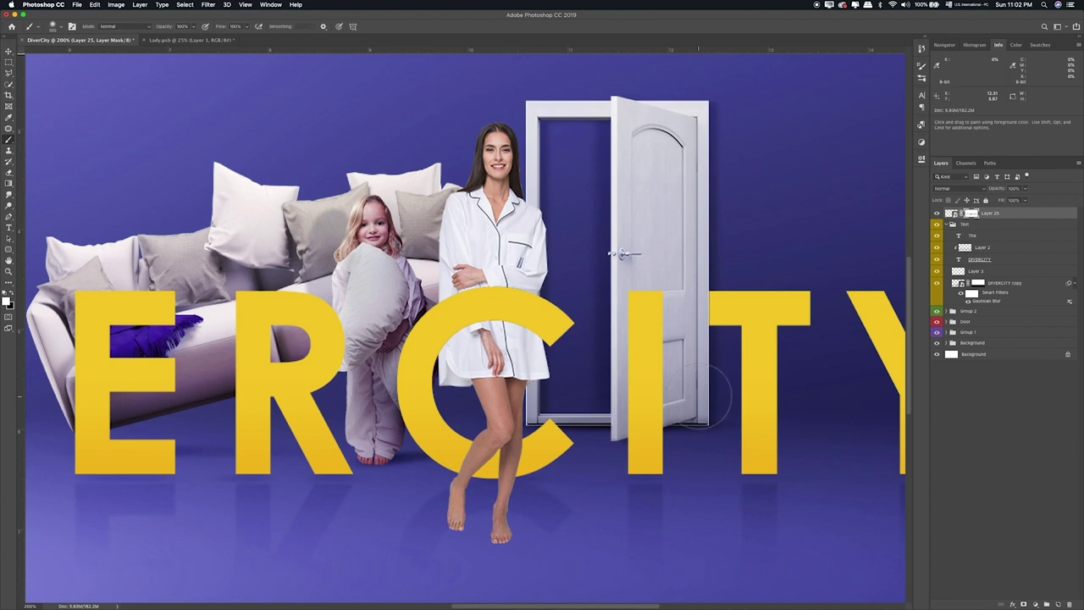
key(ctrl+minus)
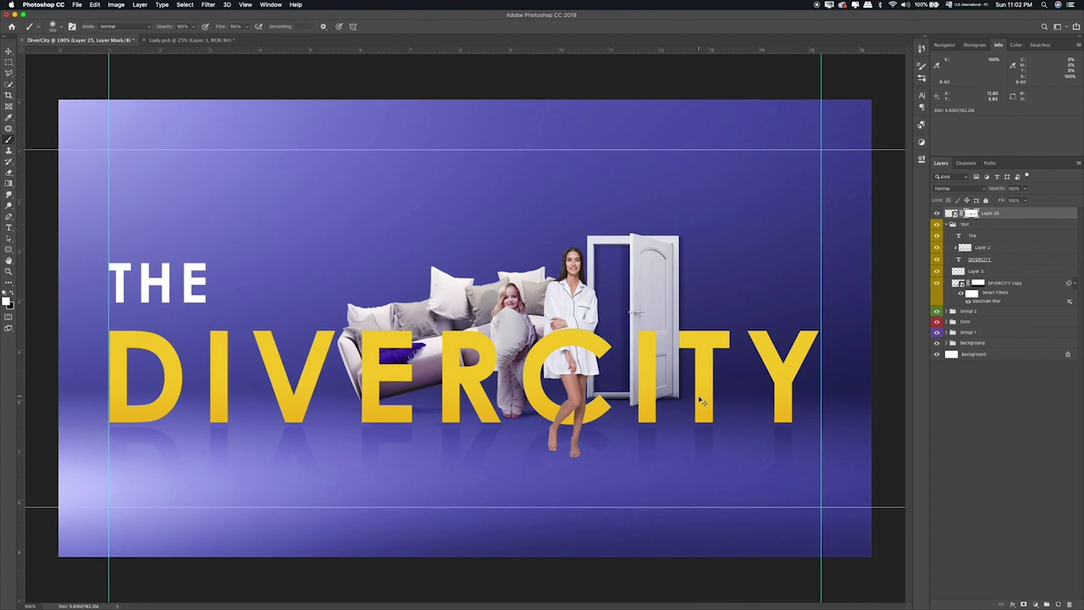
key(ctrl+plus)
key(ctrl+plus)
drag(690, 386, 491, 365)
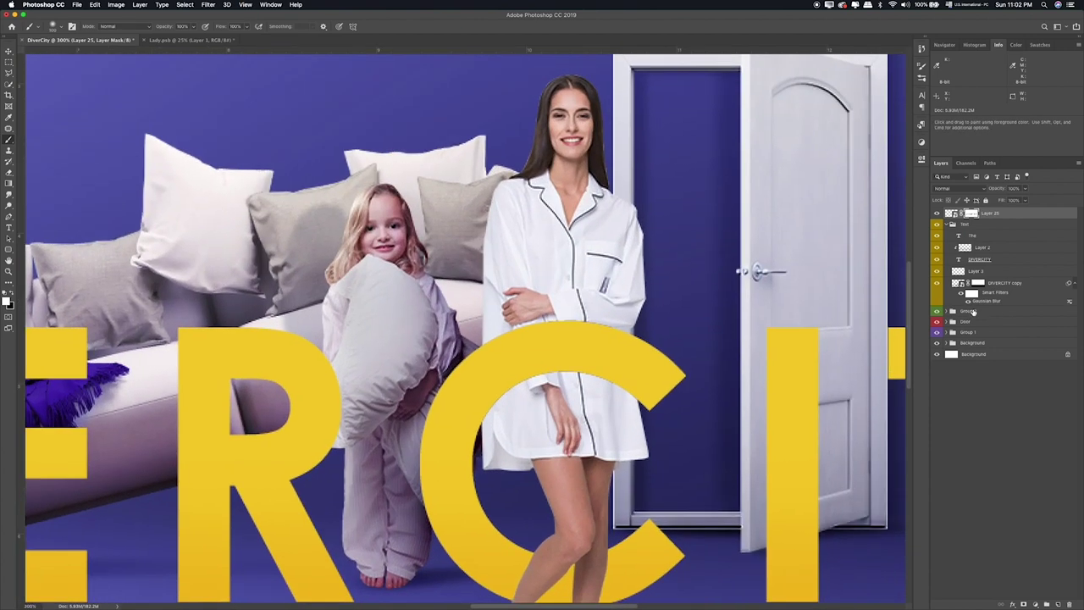
Step: Rename the girl's group to 'Girl' and shrink it slightly
click(973, 312)
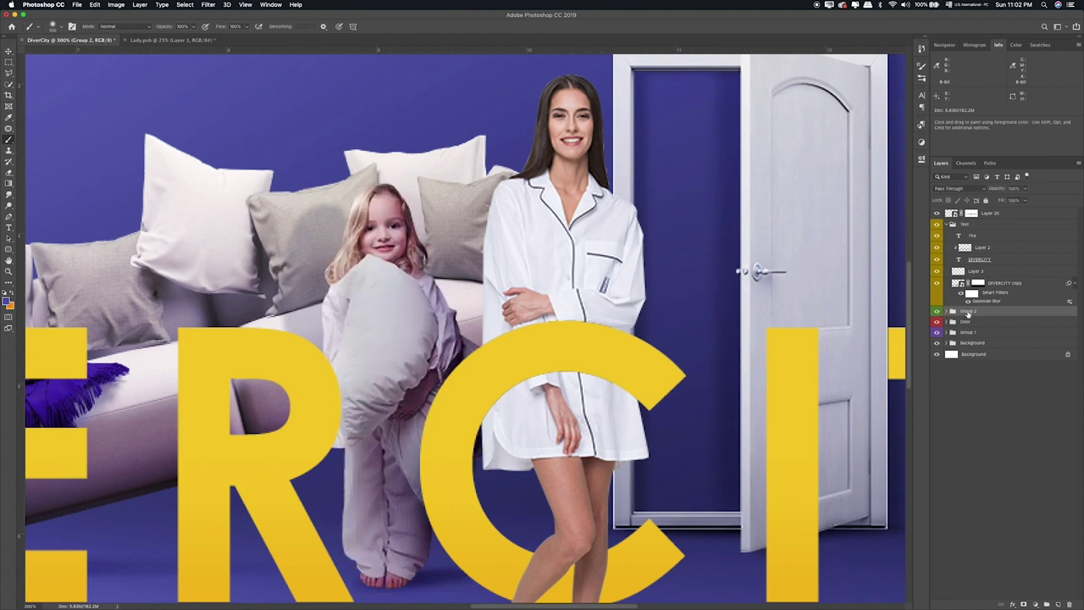
text(Girl)
key(Return)
key(ctrl+0)
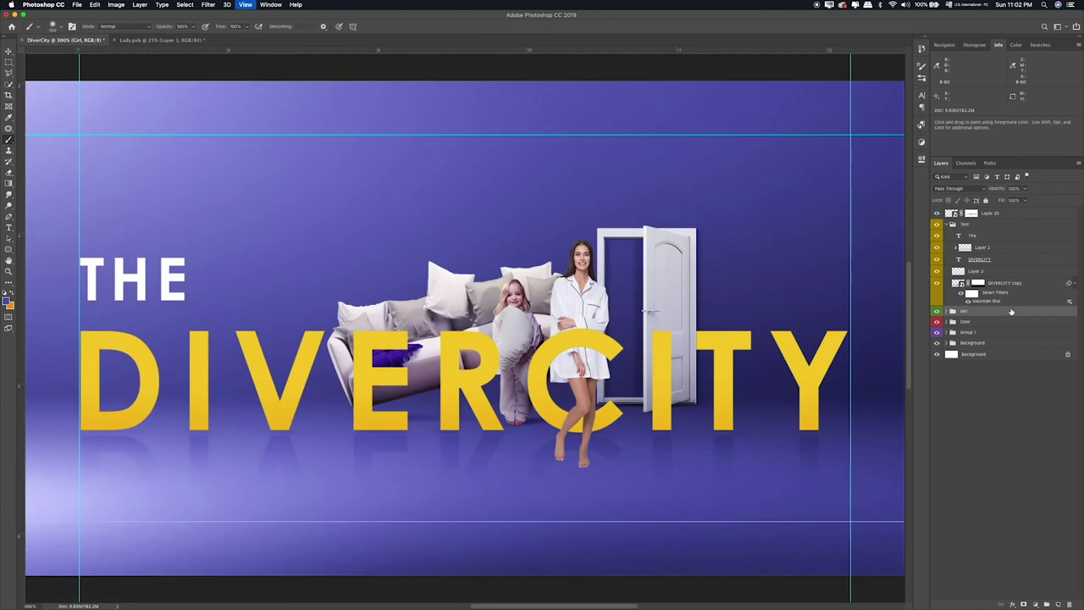
key(ctrl+t)
drag(612, 249, 597, 273)
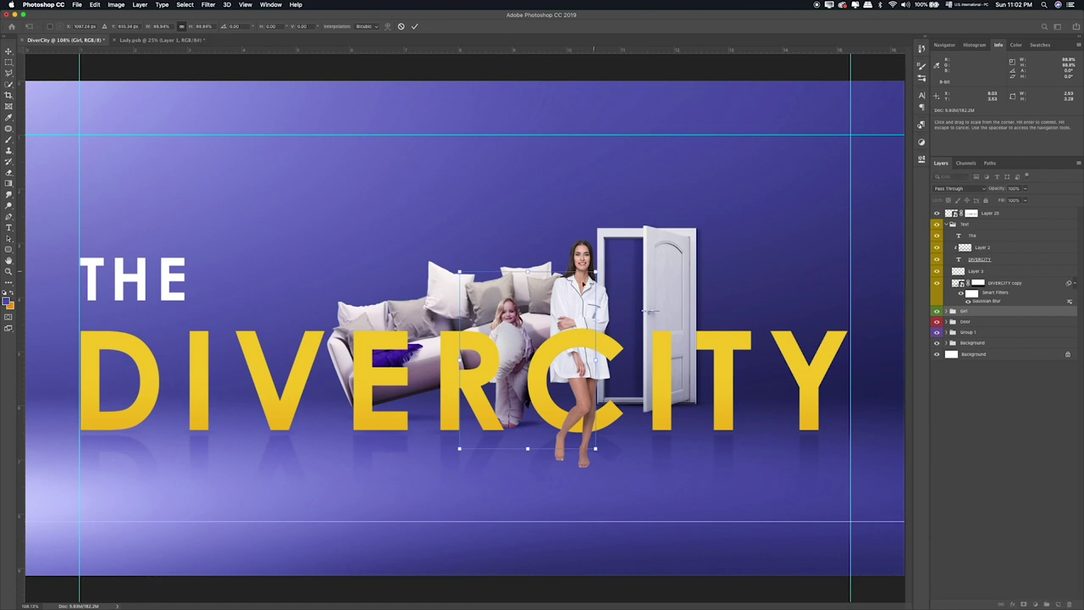
drag(551, 313, 551, 314)
key(Return)
key(b)
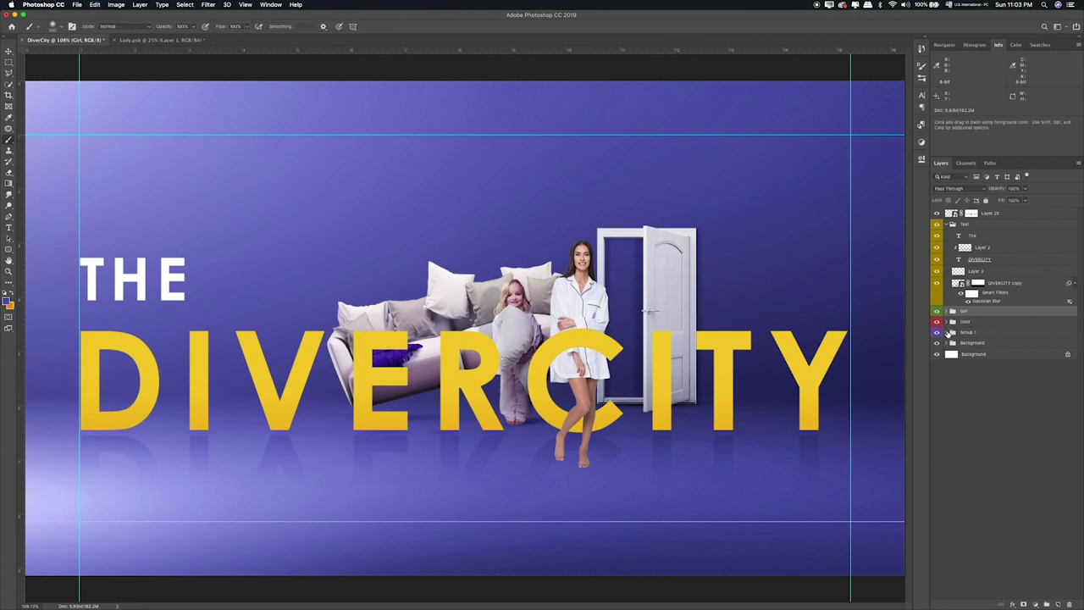
Step: Scale the girl's layer in Group 1 down slightly and nudge her right
click(946, 331)
click(936, 391)
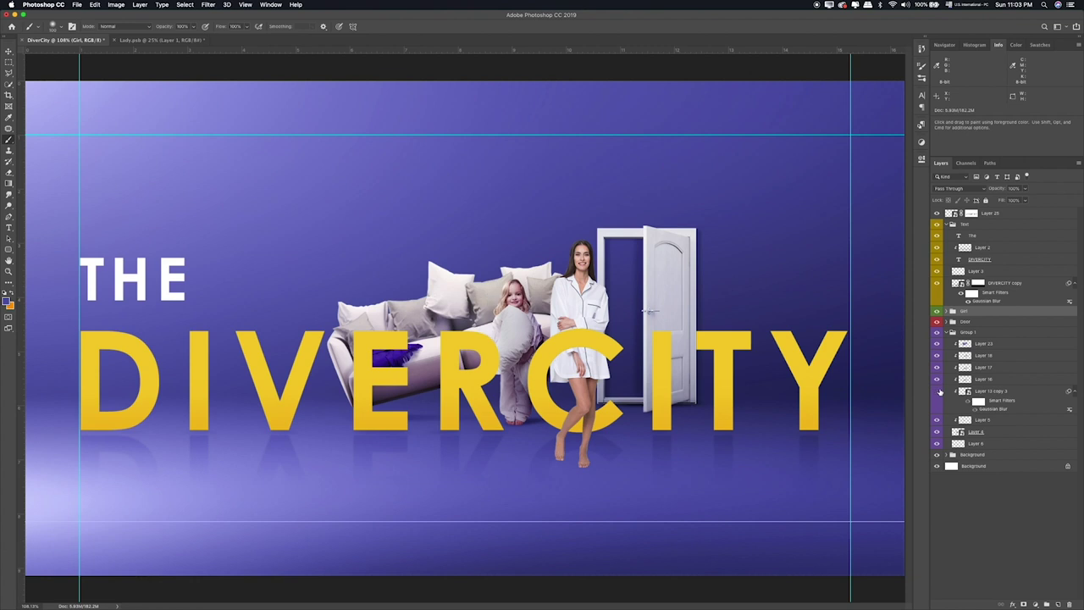
click(993, 394)
key(ctrl+t)
mouse_move(612, 249)
mouse_down()
mouse_move(598, 269)
mouse_move(606, 262)
mouse_up()
drag(582, 307, 588, 305)
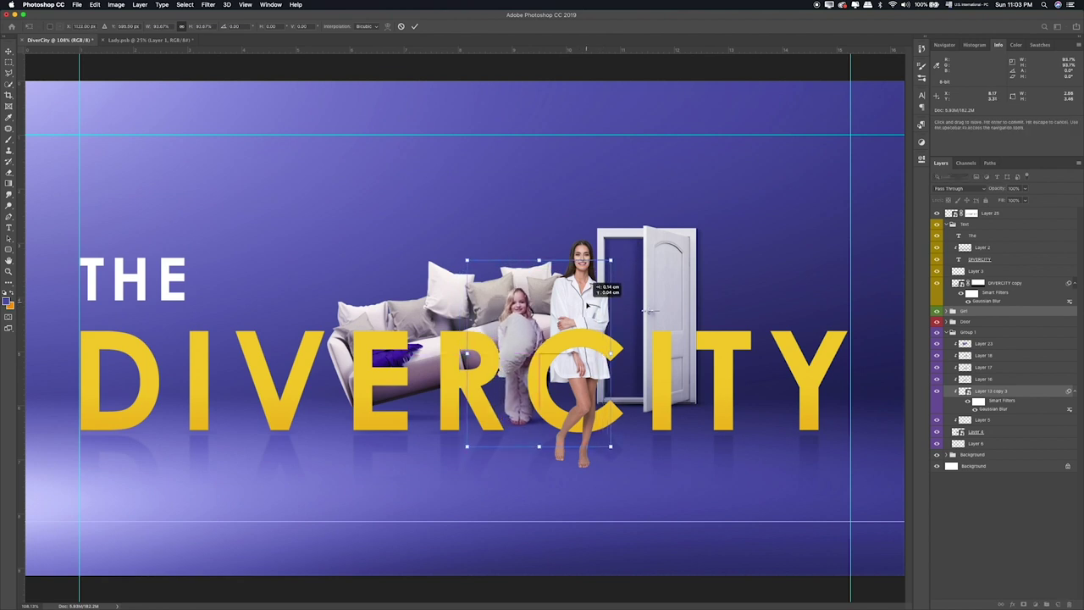
drag(588, 306, 591, 308)
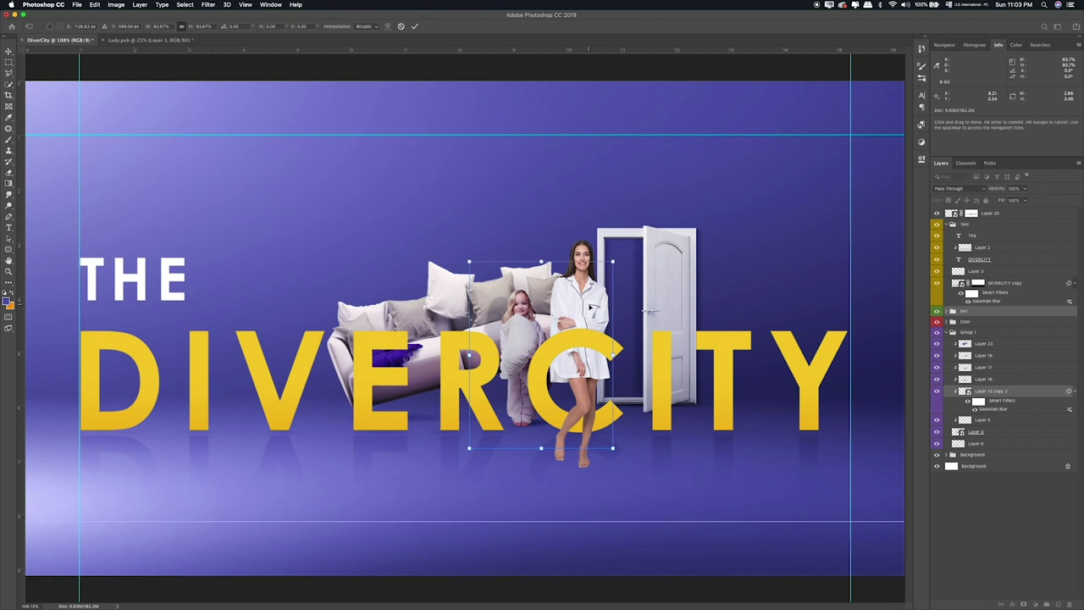
key(Return)
Step: Check the purple pillow paint and select Layer 22 in the Girl group
key(b)
click(937, 357)
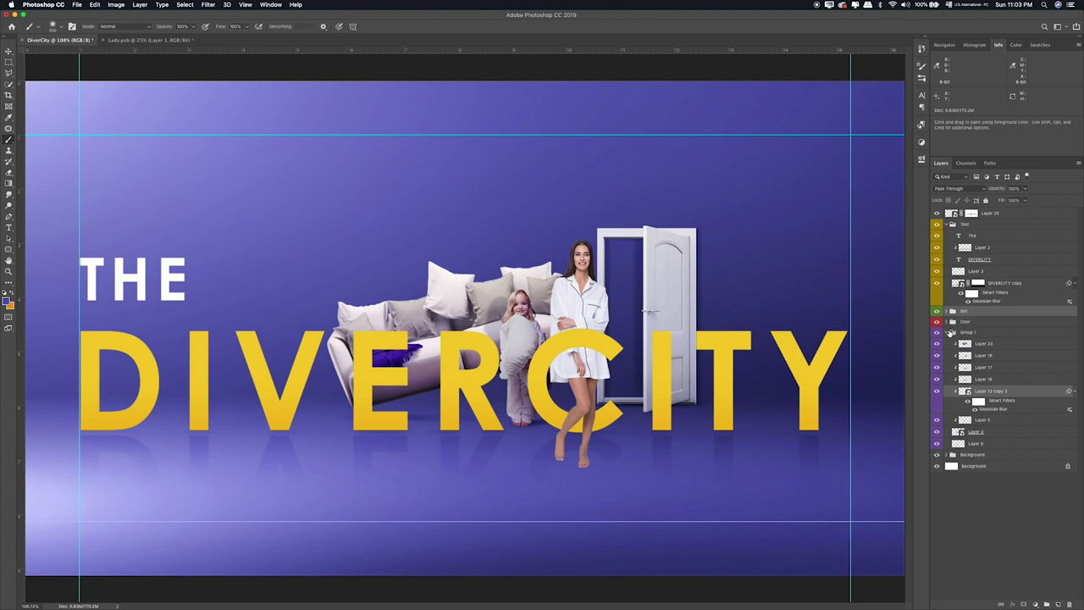
click(949, 331)
click(946, 311)
click(978, 323)
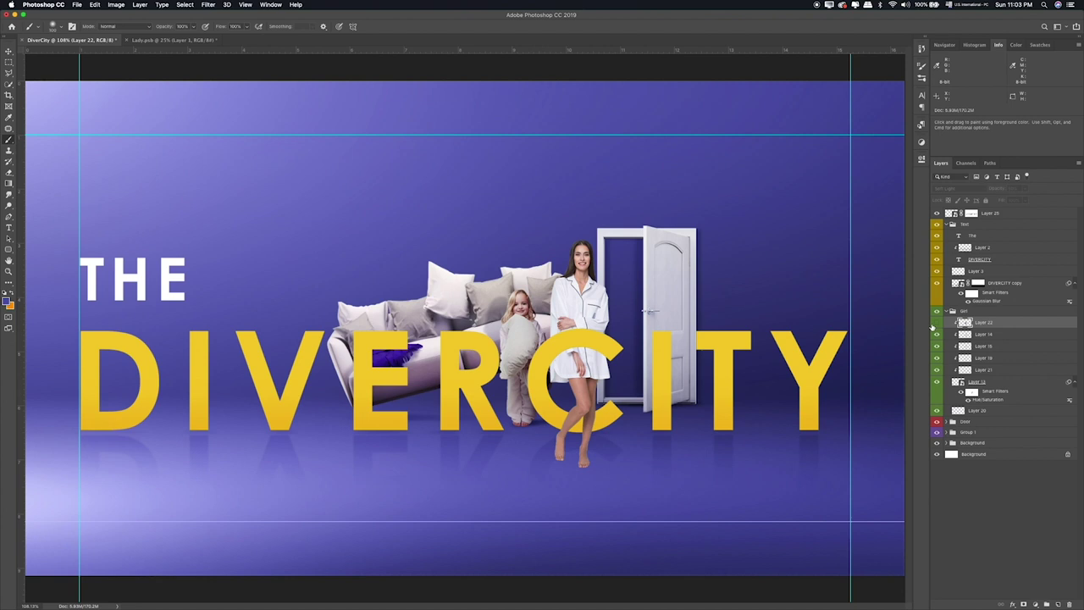
Step: Put the woman's Layer 25 into its own new group, Group 2
click(936, 357)
key(ctrl+plus)
scroll(813, 213, right, 5)
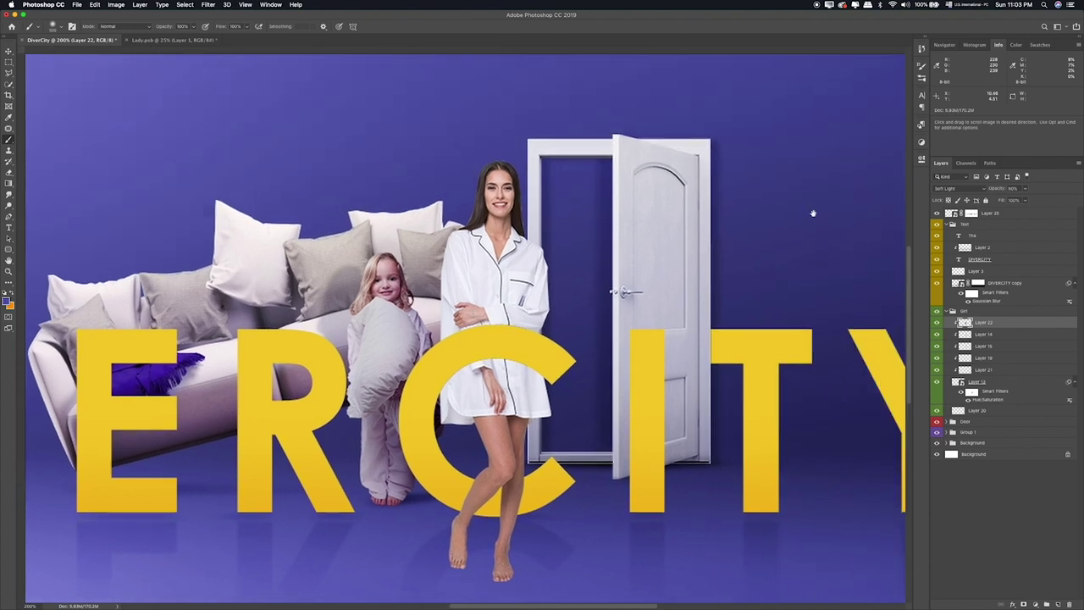
click(952, 214)
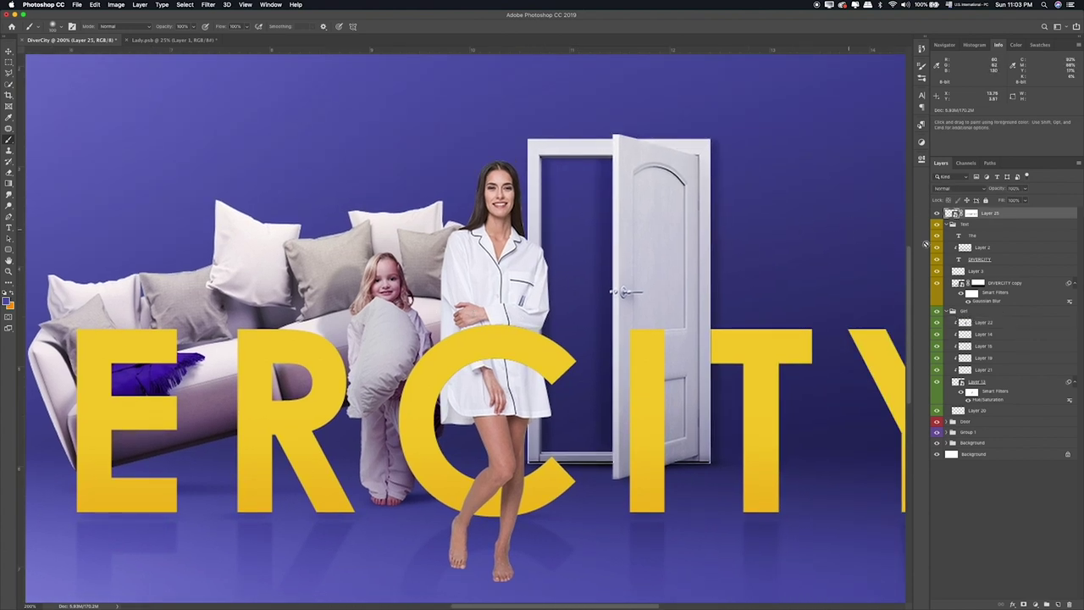
key(ctrl+g)
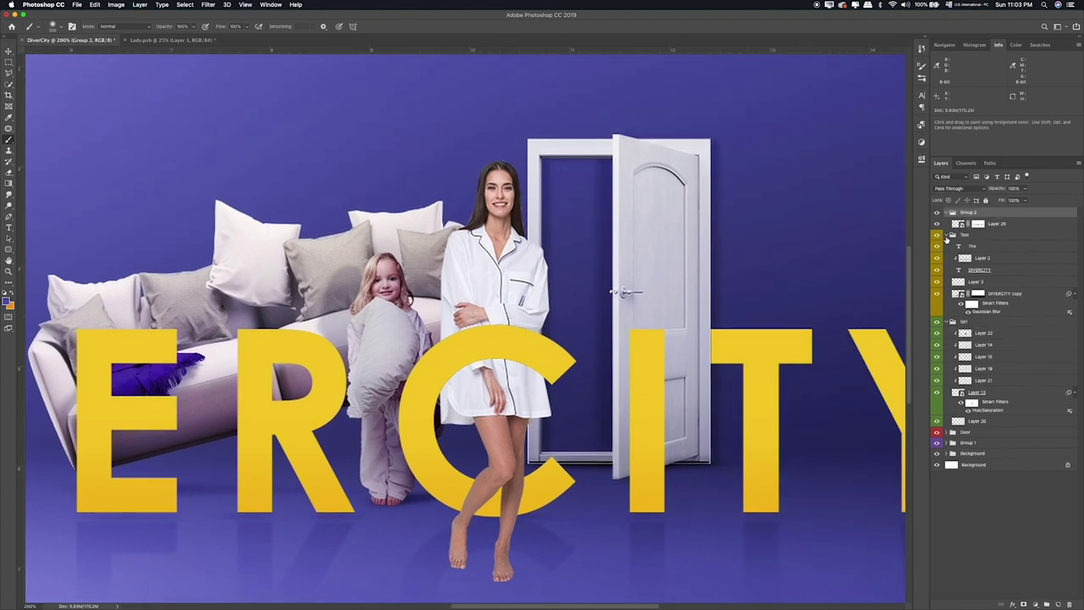
click(951, 321)
click(945, 234)
click(999, 224)
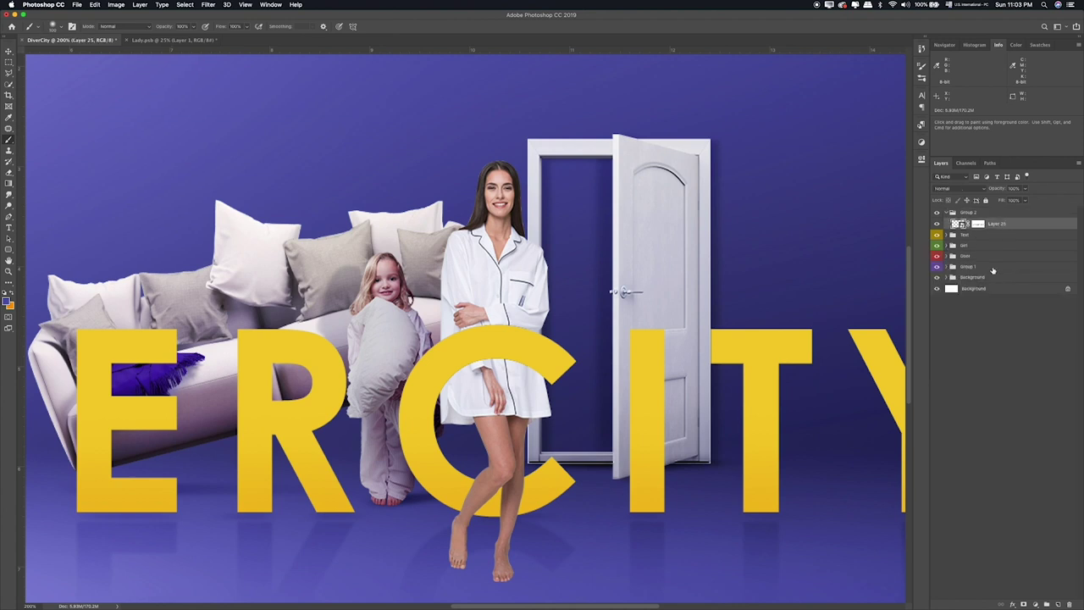
Step: Apply Hue/Saturation to Layer 25 with Lightness -16 and Saturation +17
key(ctrl+u)
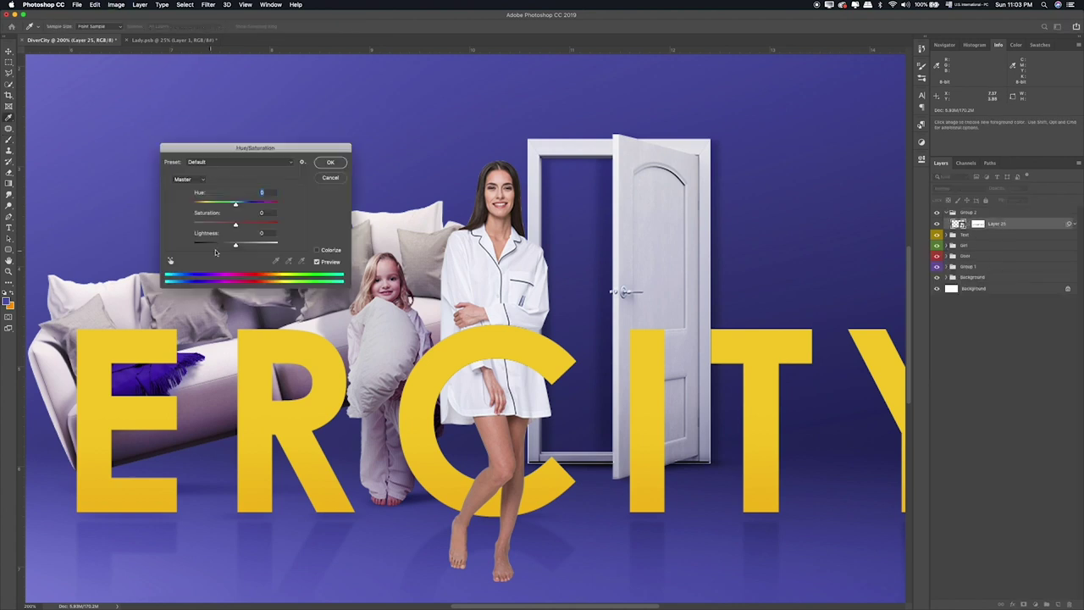
drag(234, 247, 228, 246)
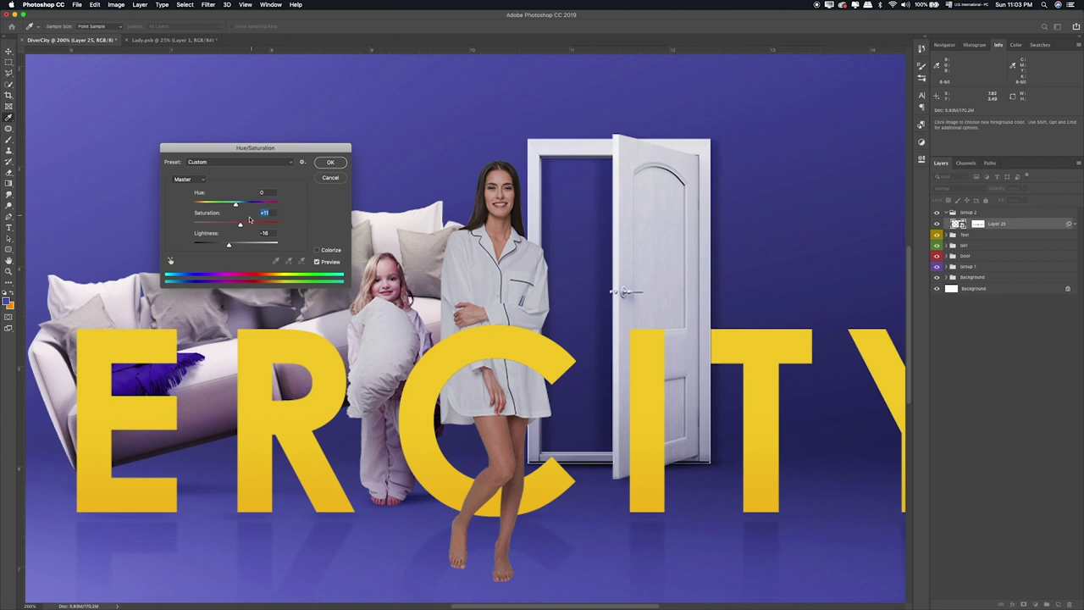
click(333, 167)
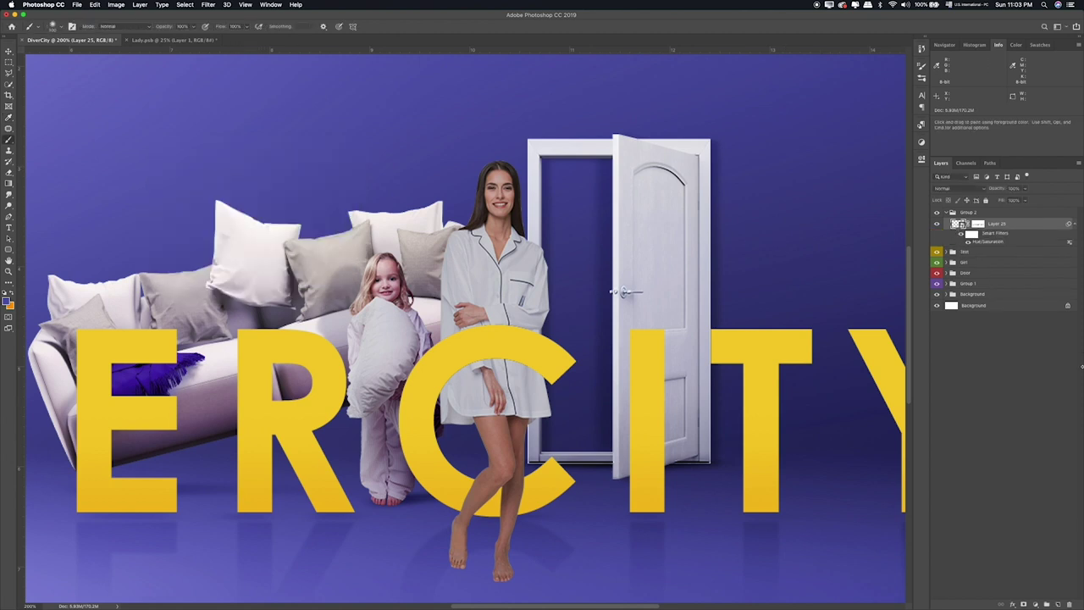
Step: Paint purple on a layer clipped to the woman, set to Soft Light at low opacity
click(1057, 604)
alt+click(1008, 229)
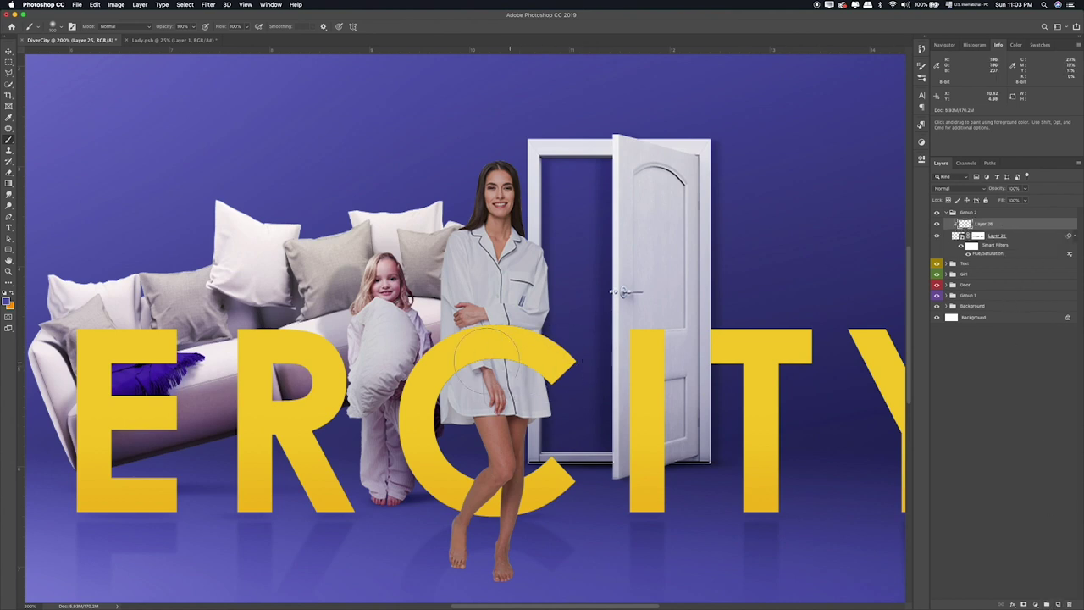
key(bracketright)
key(bracketright)
key(bracketright)
drag(519, 168, 419, 555)
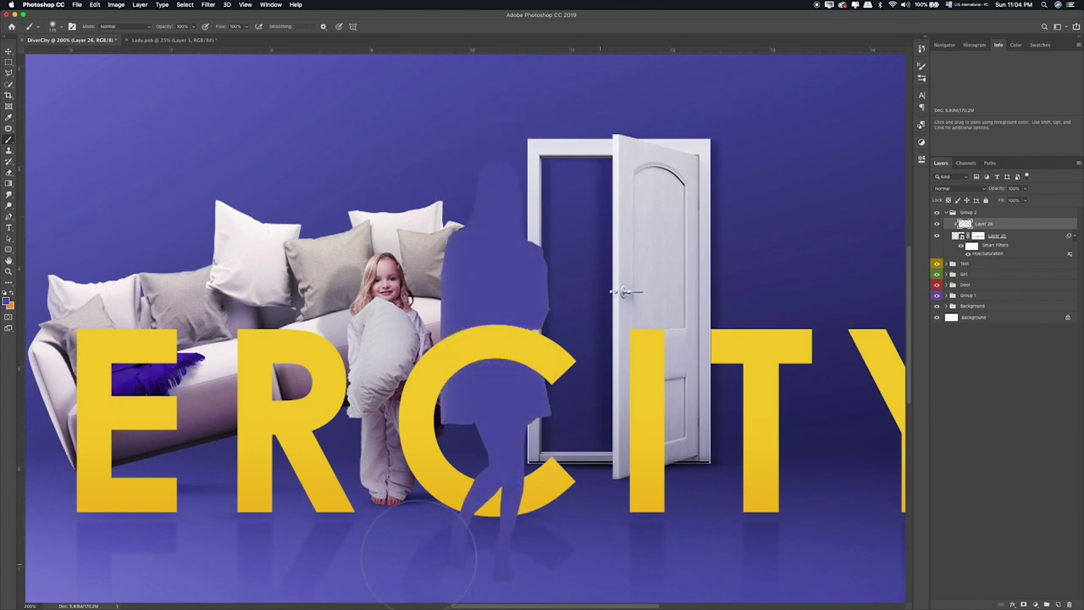
key(v)
key(shift+plus)
key(shift+plus)
key(shift+plus)
key(shift+plus)
key(shift+plus)
key(shift+plus)
key(shift+plus)
key(shift+plus)
key(shift+plus)
key(shift+plus)
key(shift+plus)
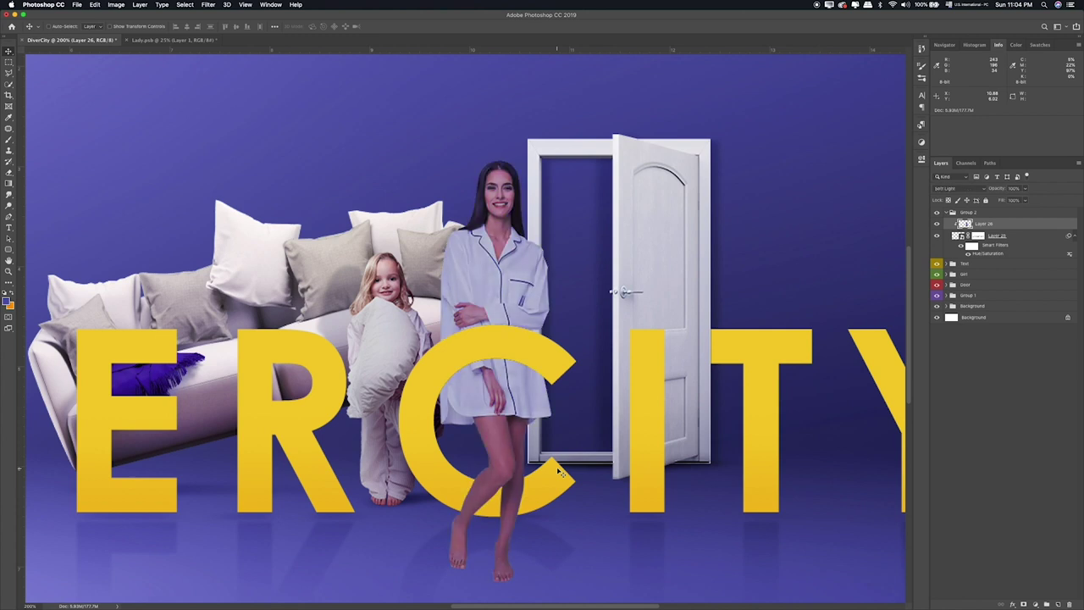
click(1025, 188)
drag(1008, 201, 1004, 202)
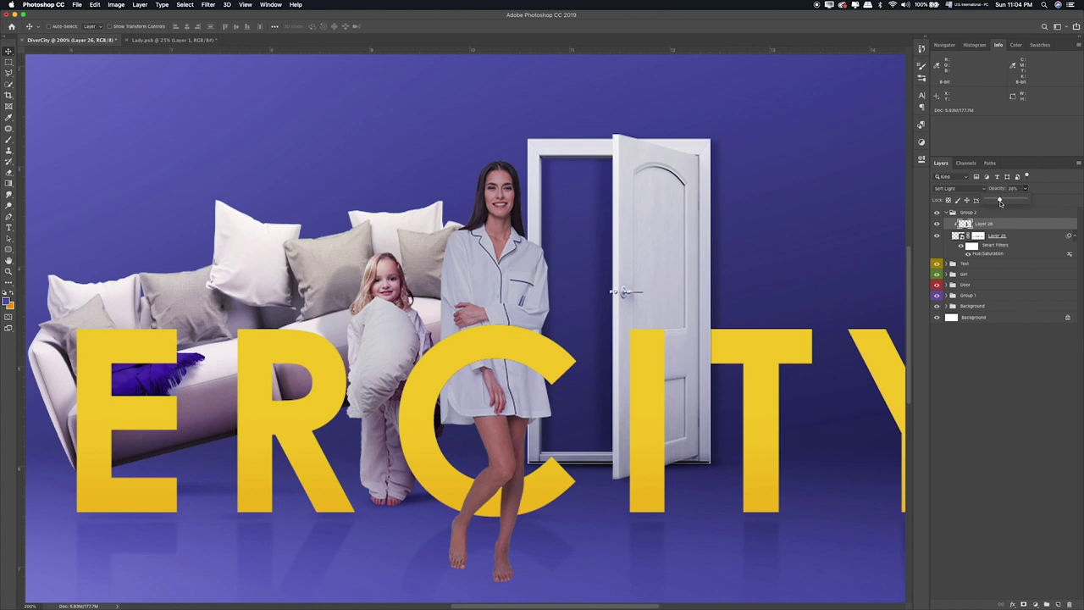
Step: Paint black shading on a new layer where the C crosses the woman's shirt
key(e)
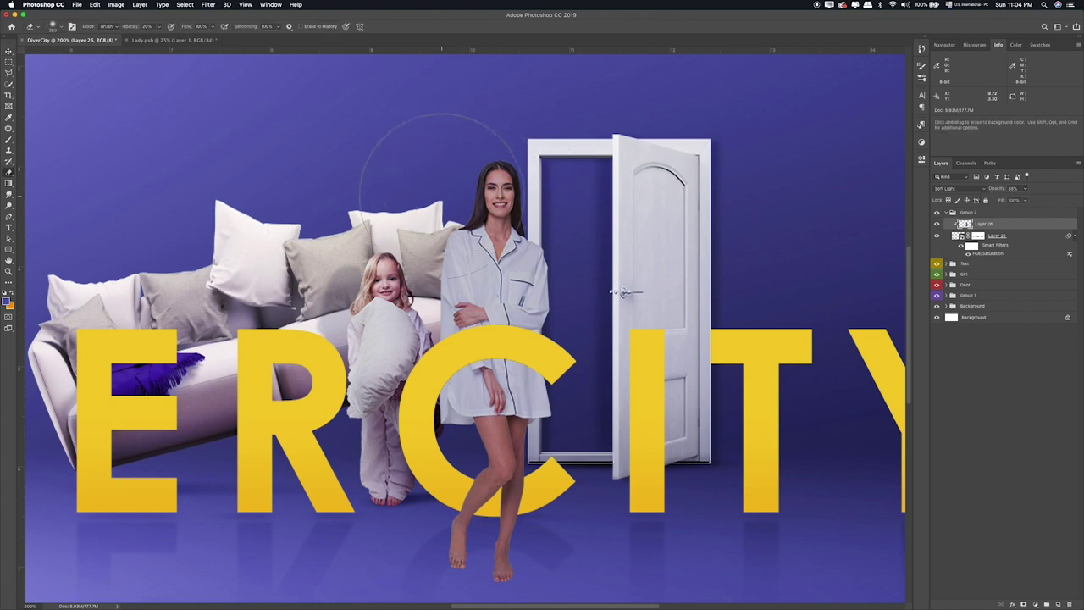
click(1012, 239)
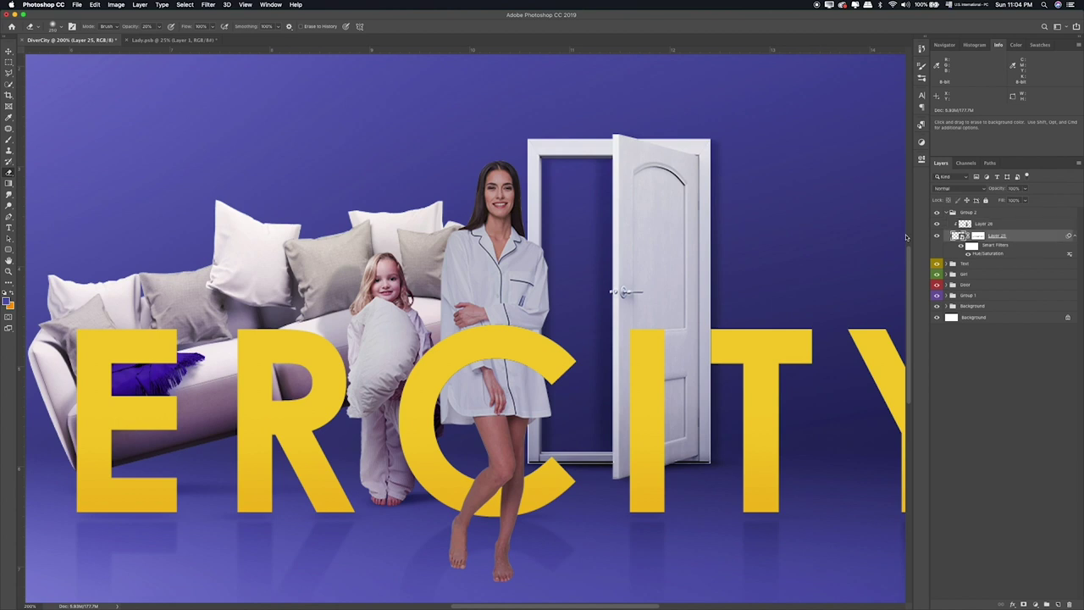
scroll(721, 285, right, 3)
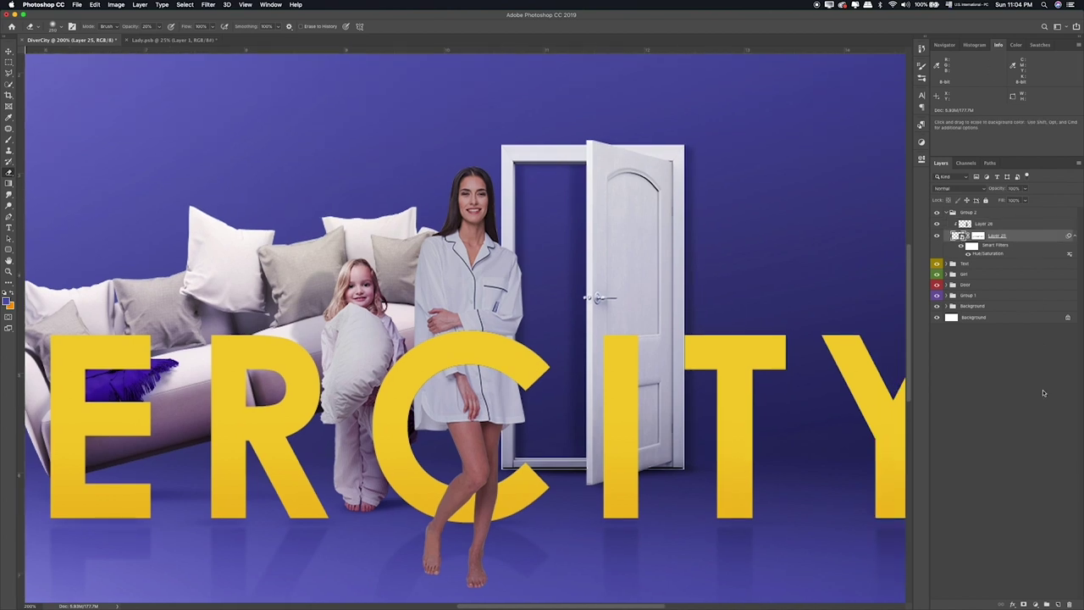
click(1057, 603)
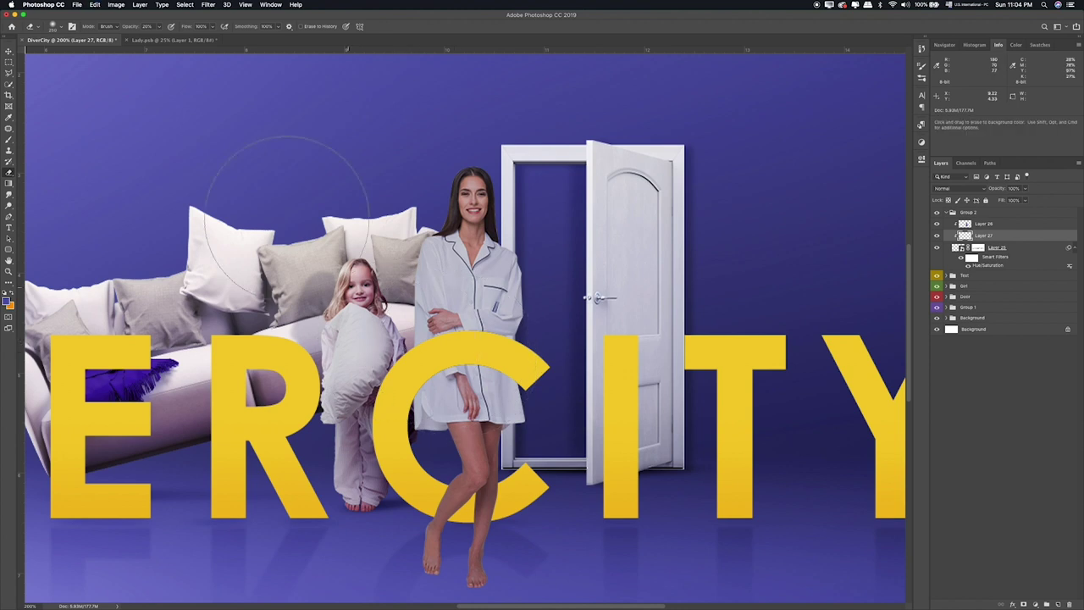
click(8, 139)
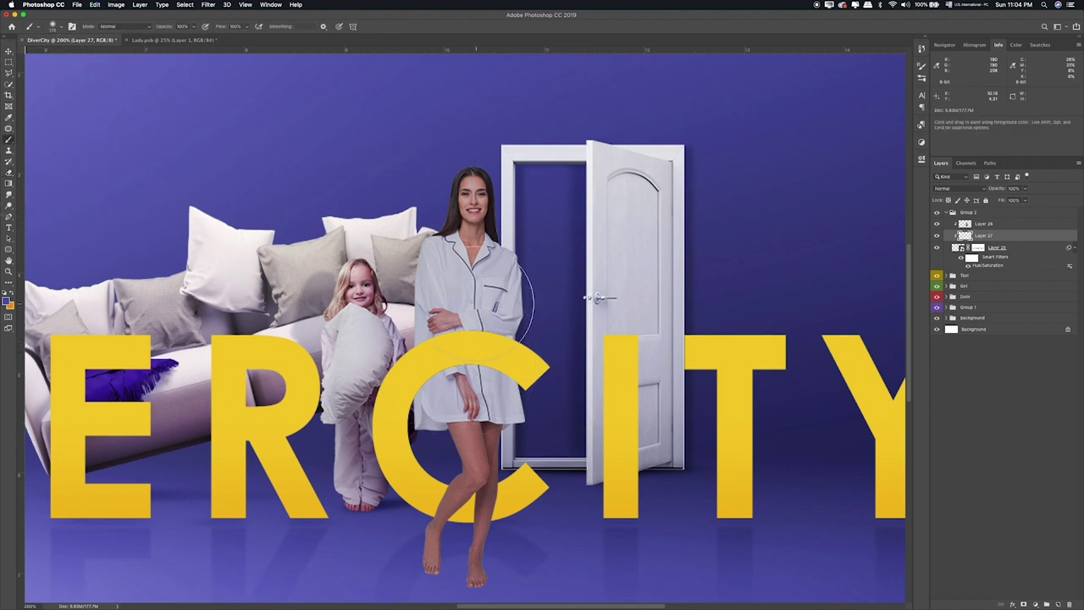
click(7, 300)
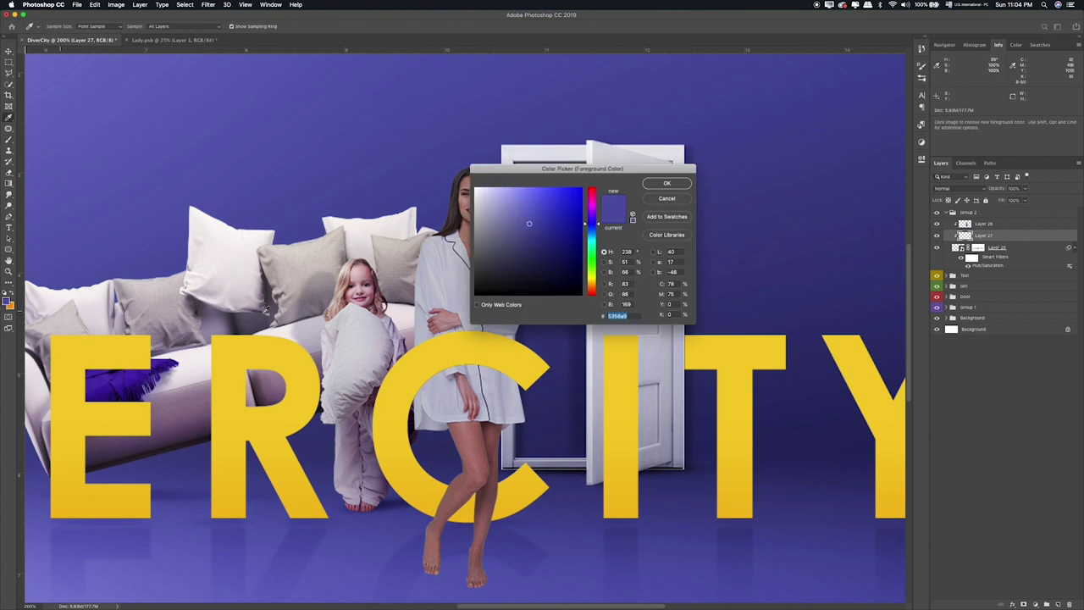
click(667, 183)
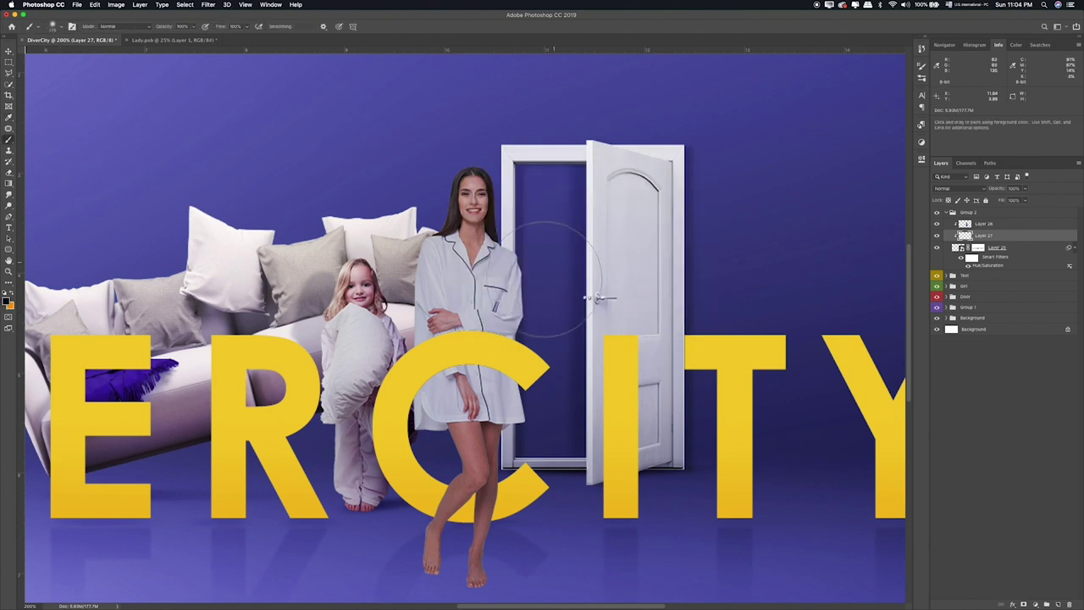
mouse_move(519, 383)
mouse_down()
mouse_move(428, 366)
mouse_move(409, 388)
mouse_up()
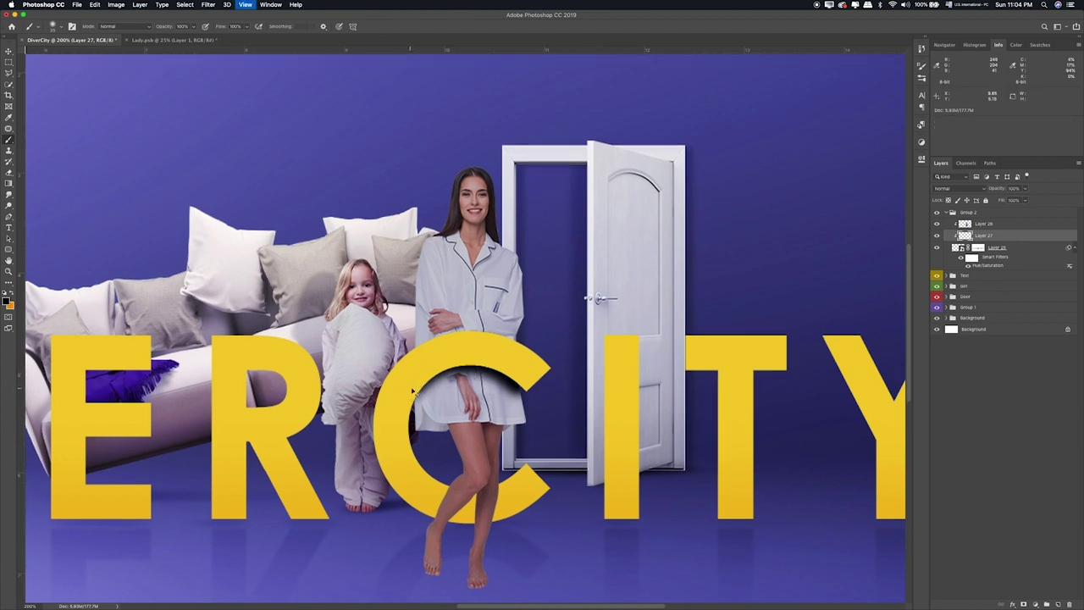
key(super+equal)
key(super+equal)
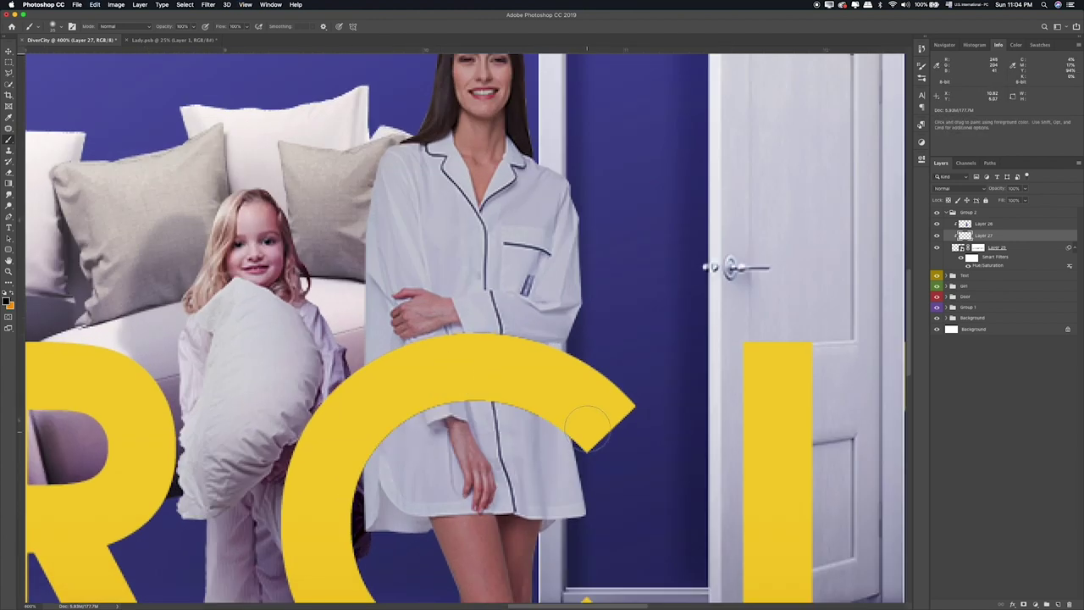
mouse_move(401, 410)
mouse_down()
mouse_move(343, 457)
mouse_move(311, 533)
mouse_move(355, 435)
mouse_move(446, 386)
mouse_move(568, 398)
mouse_move(624, 448)
mouse_up()
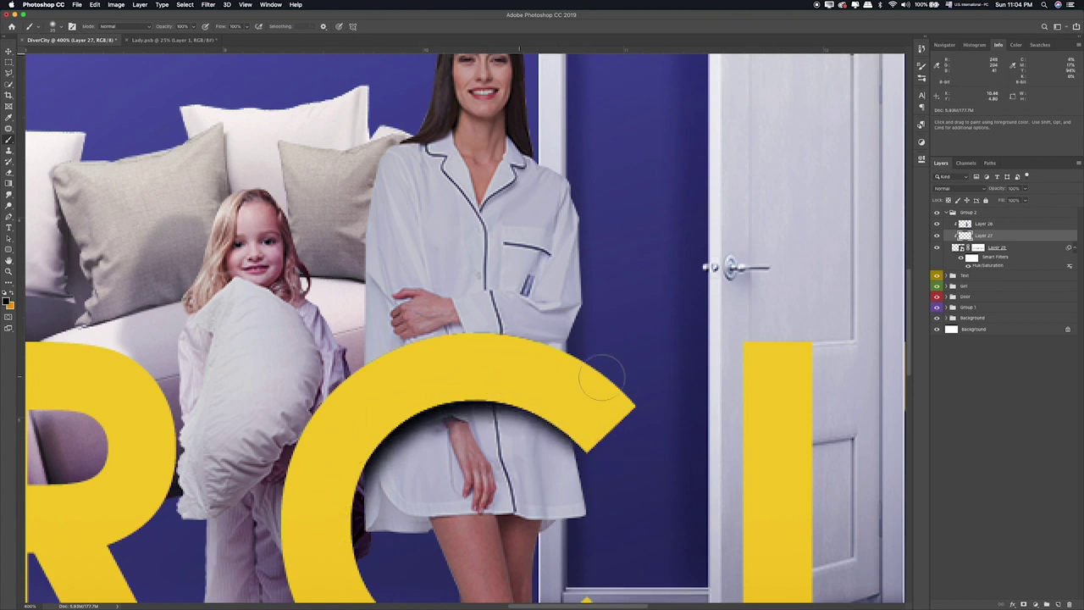
Step: Set the shading layer to Overlay blend mode and add another empty layer
click(952, 188)
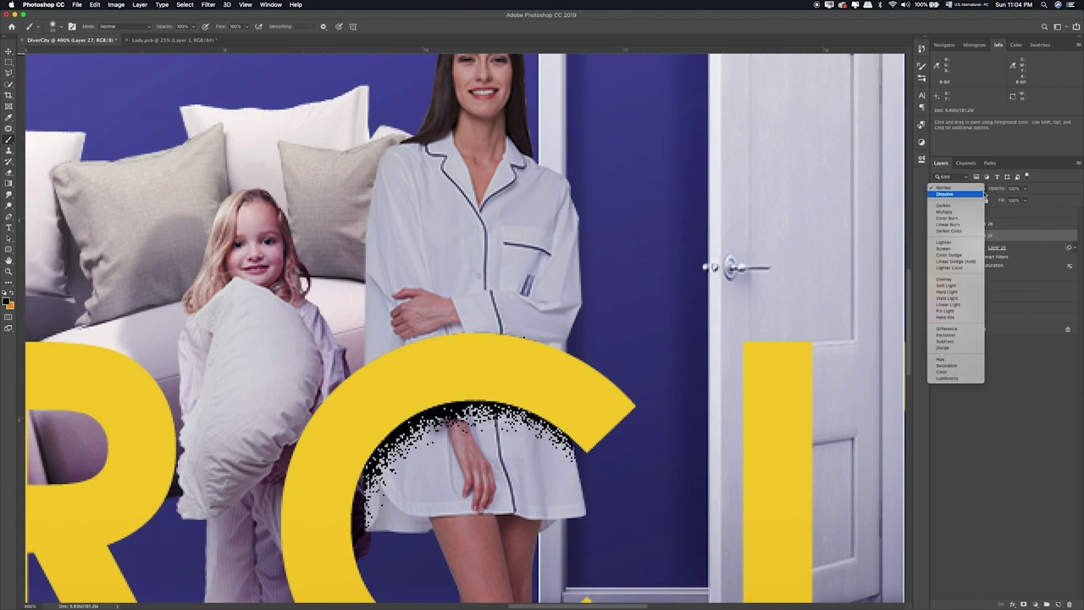
click(958, 280)
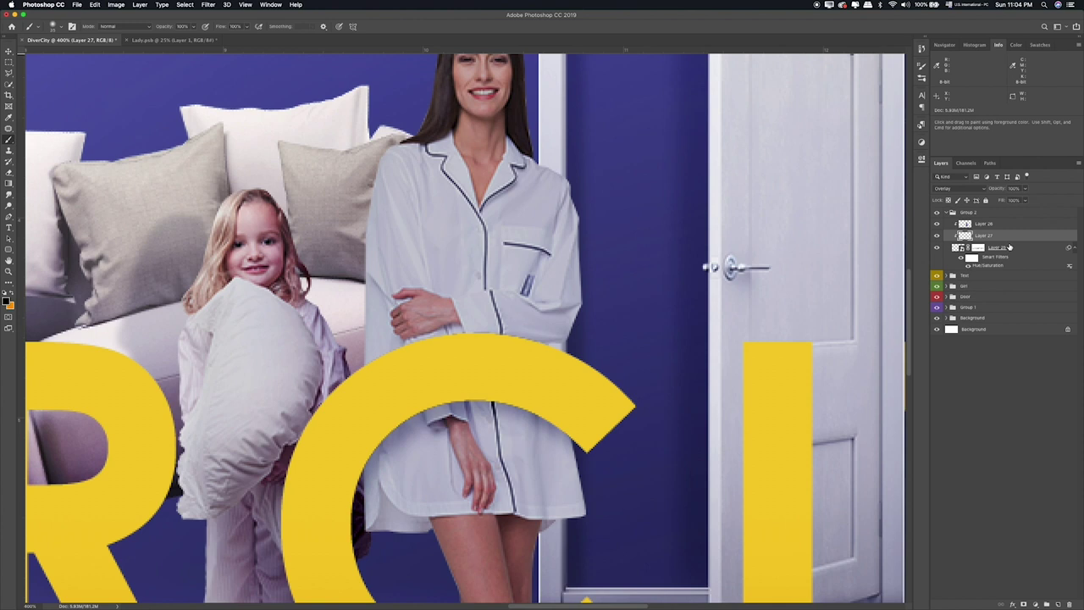
click(1057, 604)
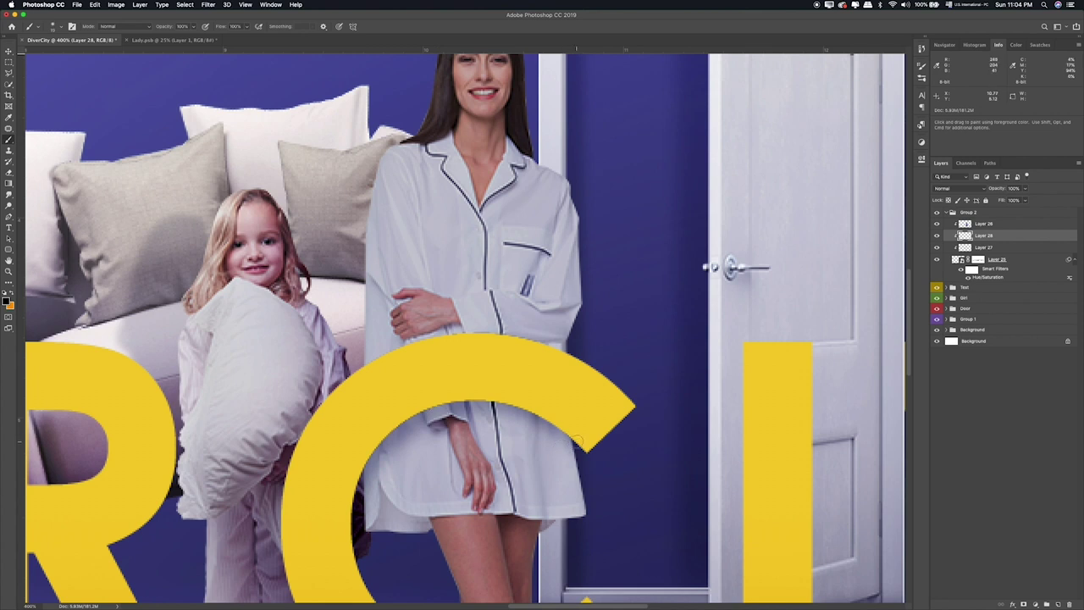
Step: Paint shadow under the C's top edge, lowering Layer 28 to about half and Layer 27 to about 60%
drag(459, 395, 411, 413)
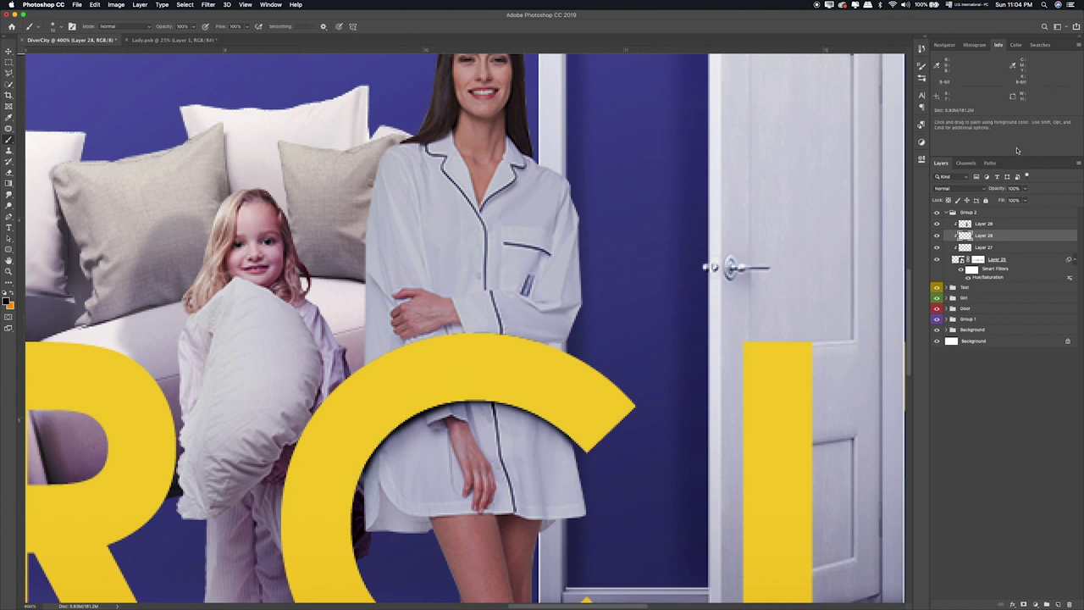
drag(1027, 189, 1008, 200)
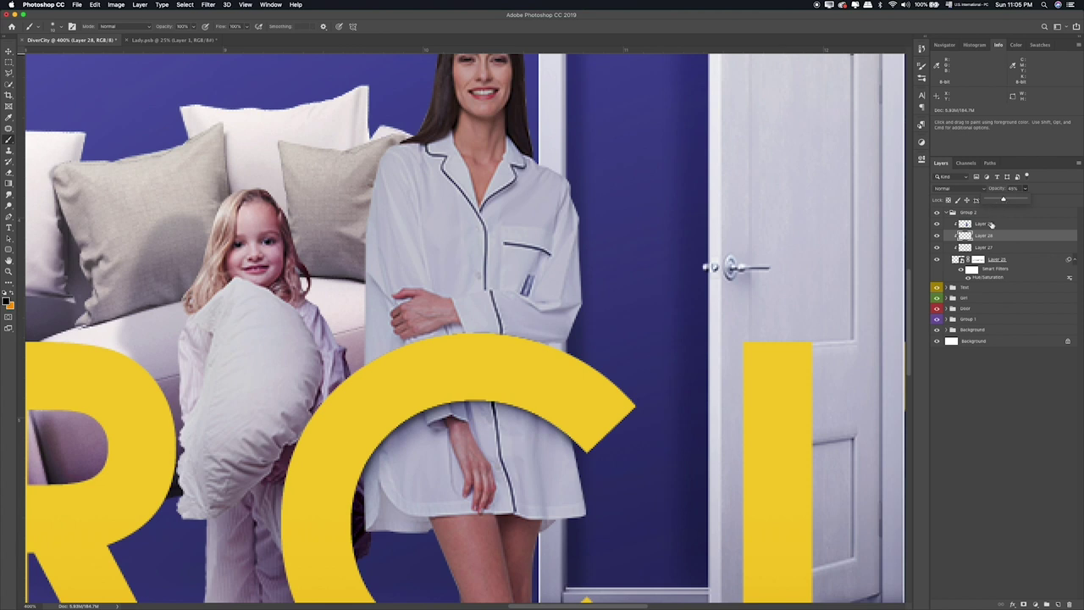
click(993, 247)
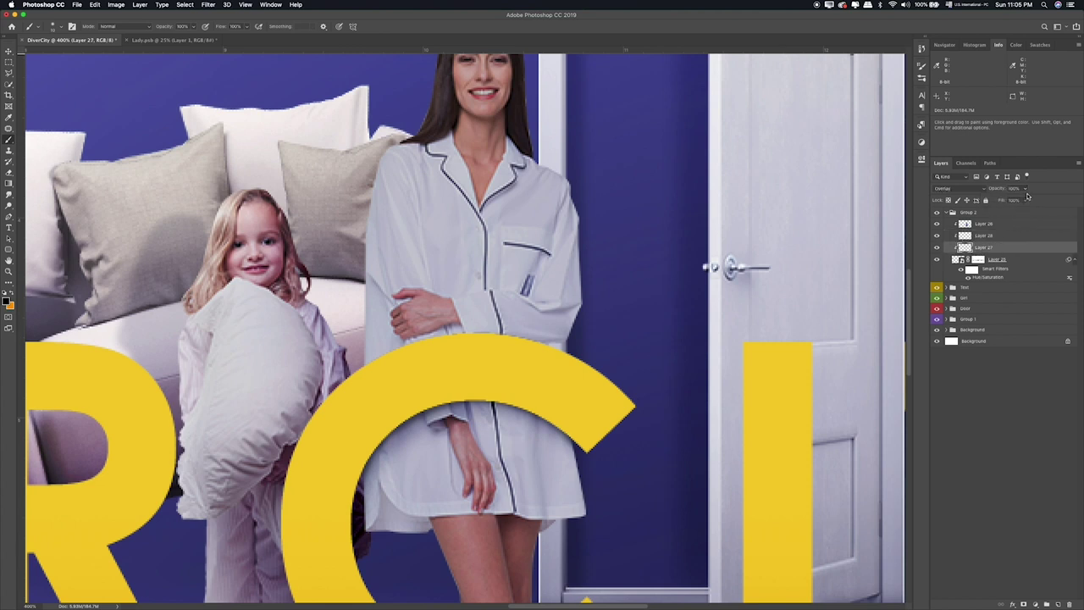
drag(1016, 199, 1009, 200)
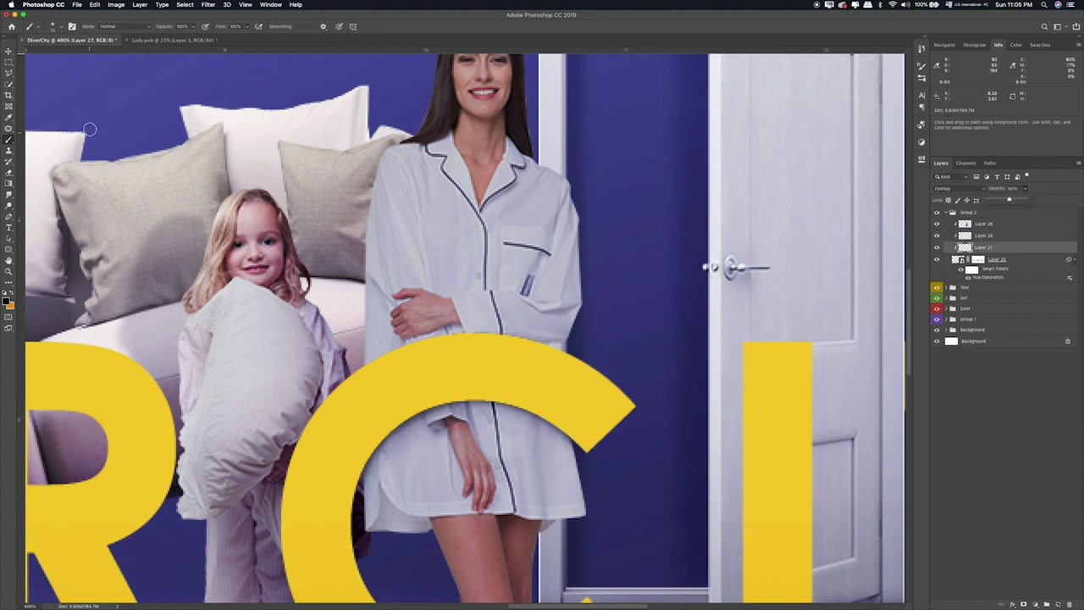
click(92, 99)
Step: Add a faint shading Layer 29 at 16% opacity and reselect Layer 25
key(ctrl+0)
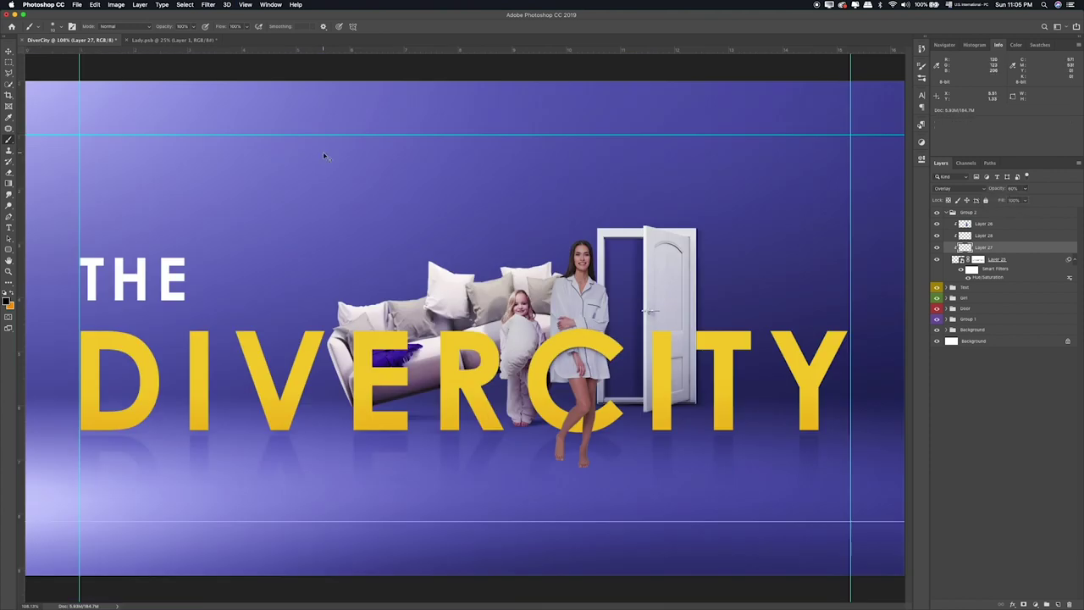
key(ctrl+plus)
key(ctrl+plus)
scroll(466, 326, right, 5)
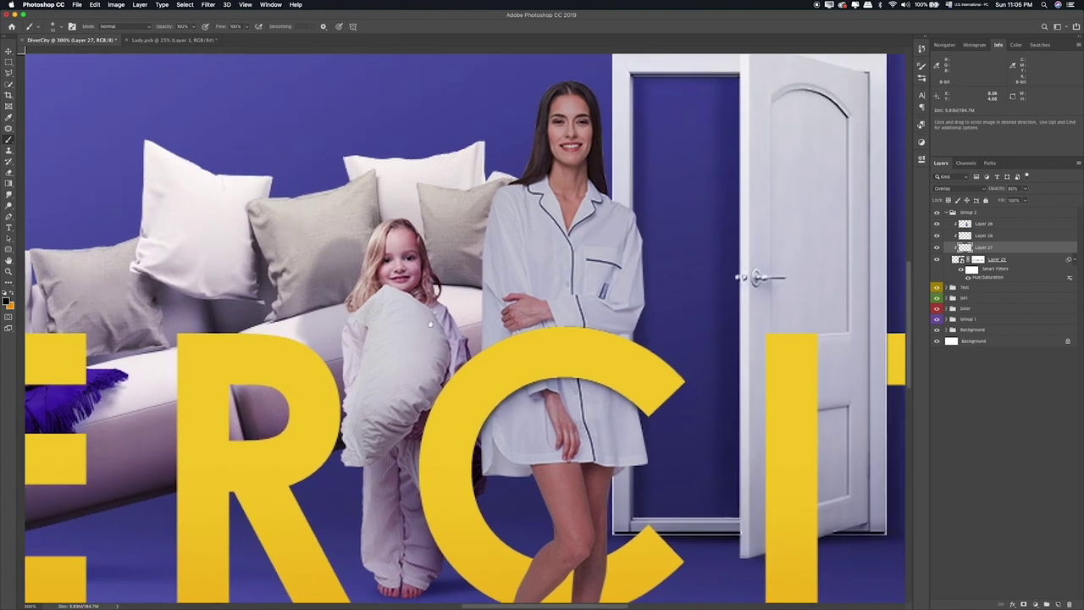
click(990, 234)
click(1025, 188)
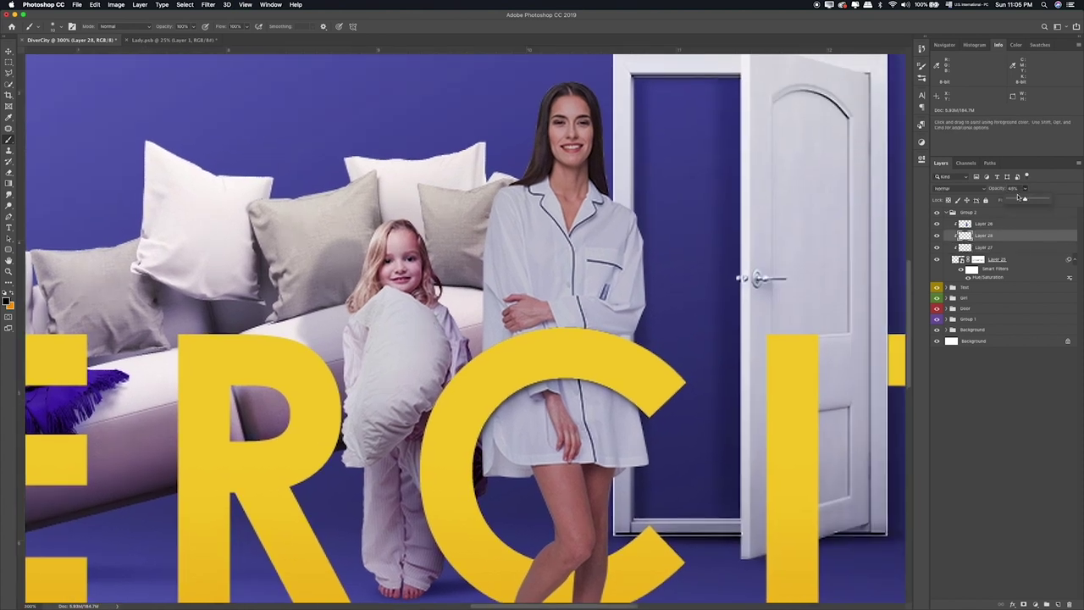
drag(561, 252, 515, 268)
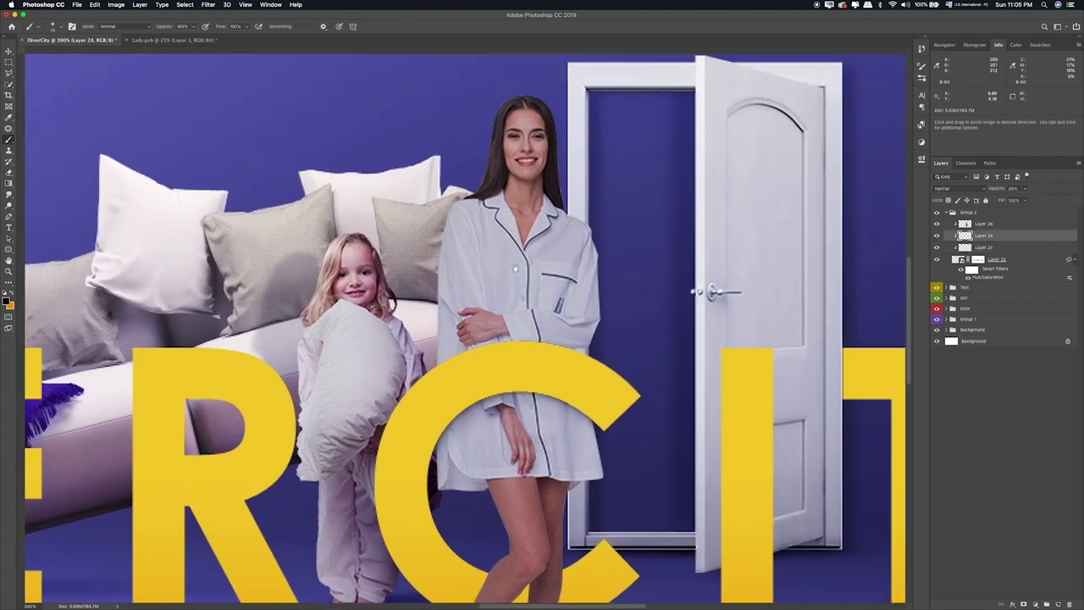
click(1057, 603)
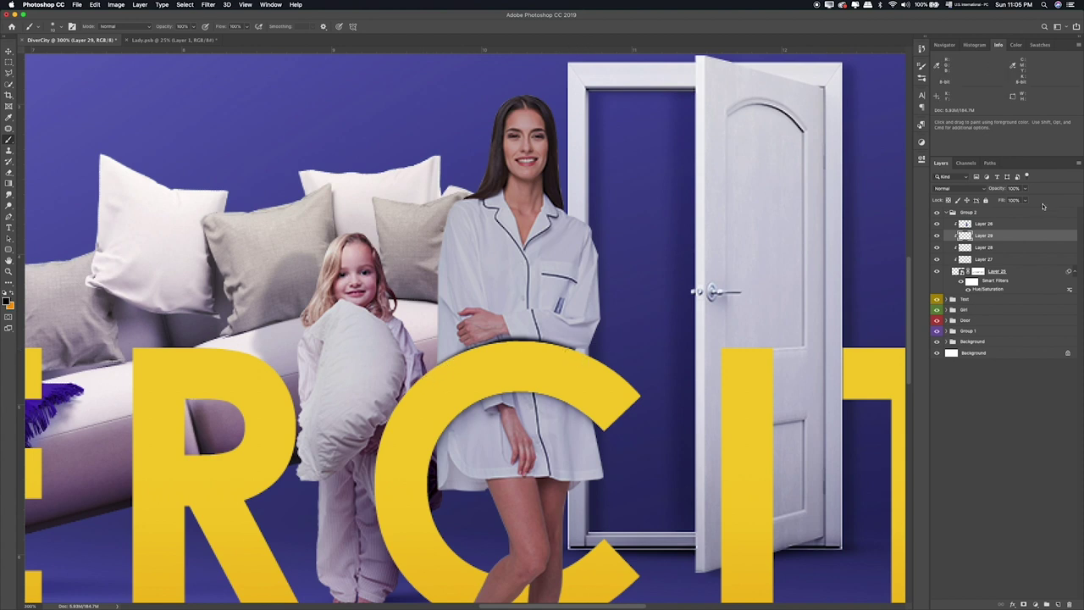
drag(1024, 191, 995, 201)
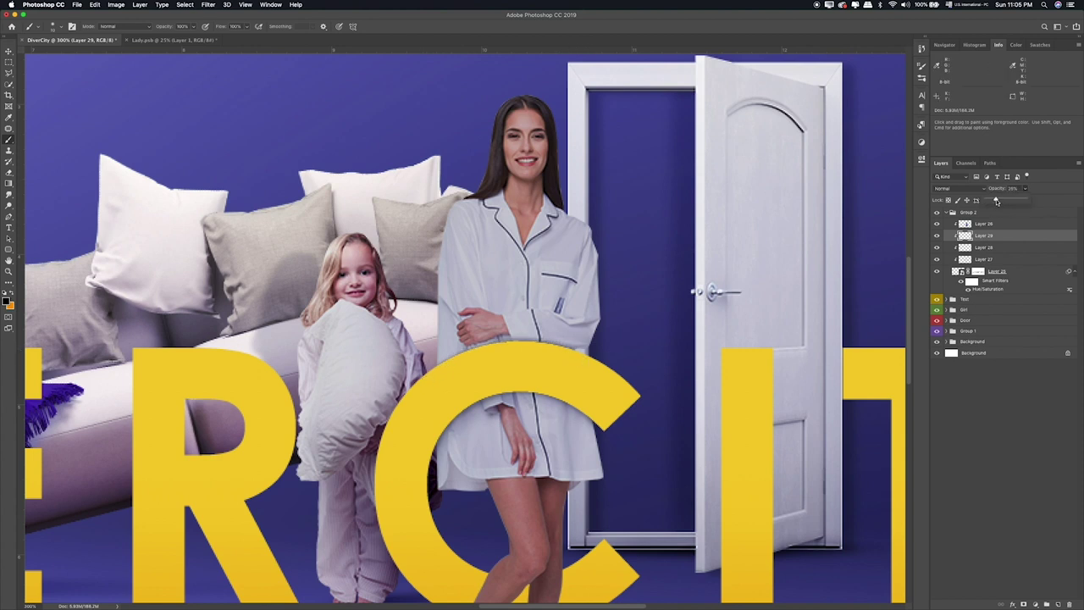
key(v)
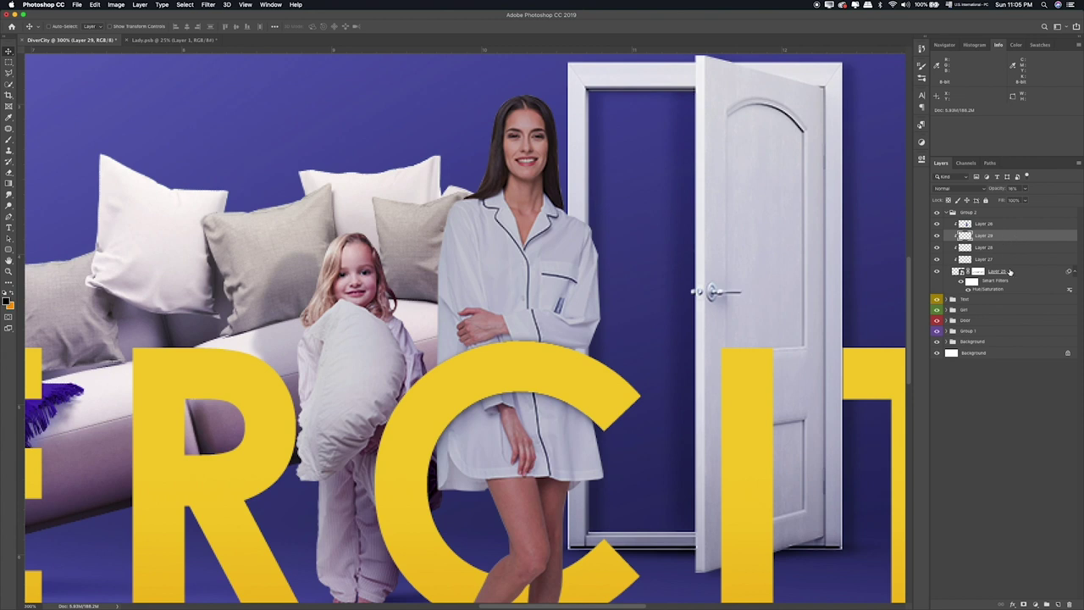
click(995, 271)
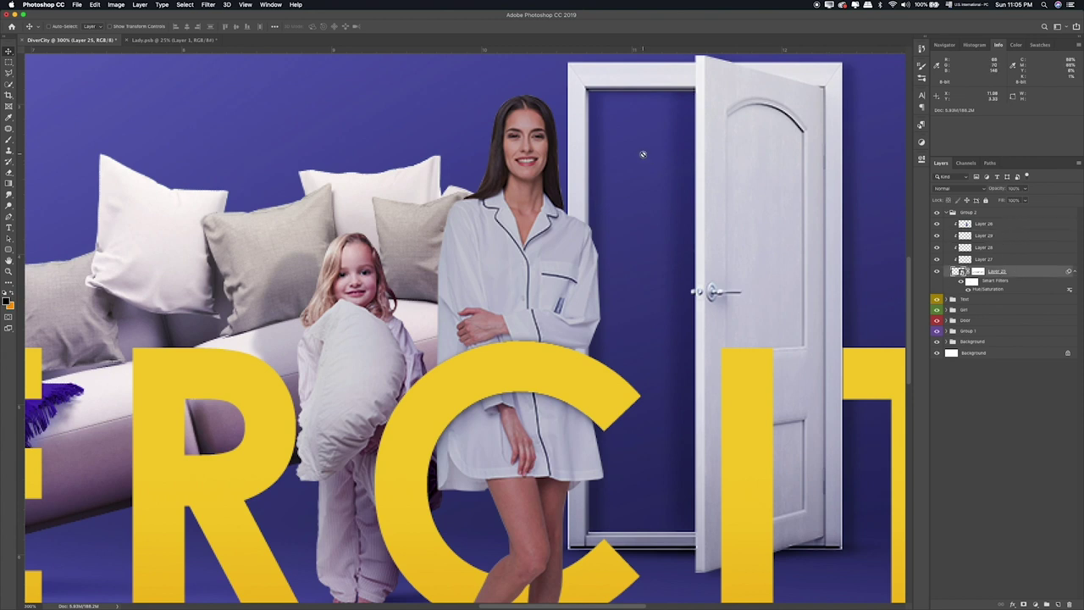
Step: Switch to an enlarged brush and target Layer 25's pixels instead of its smart filter mask
key(b)
click(971, 280)
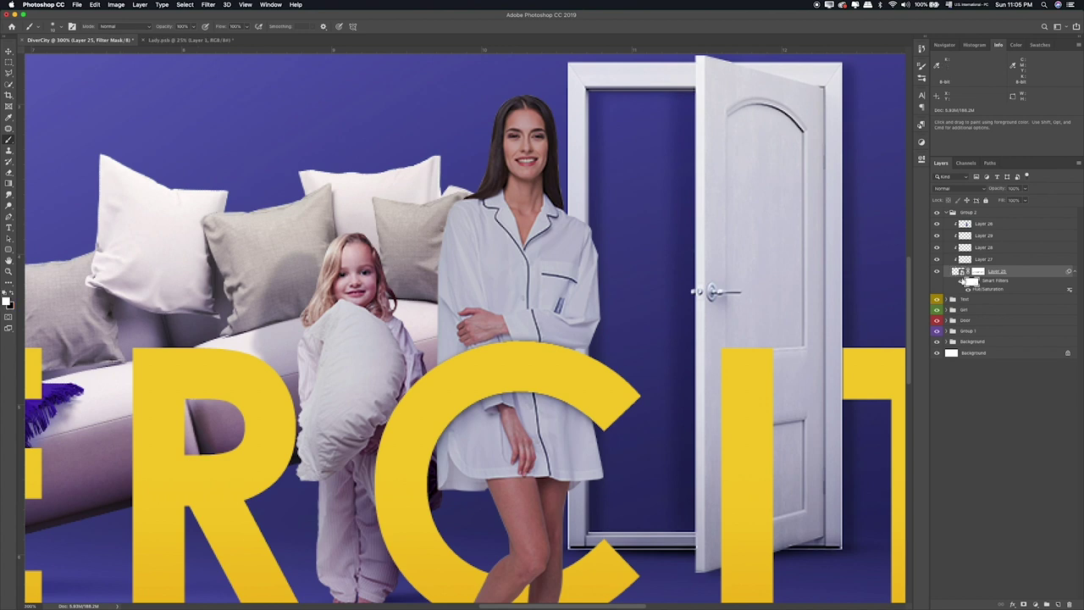
key(bracketright)
key(bracketright)
key(bracketright)
key(bracketright)
key(bracketright)
key(bracketright)
key(bracketright)
key(bracketright)
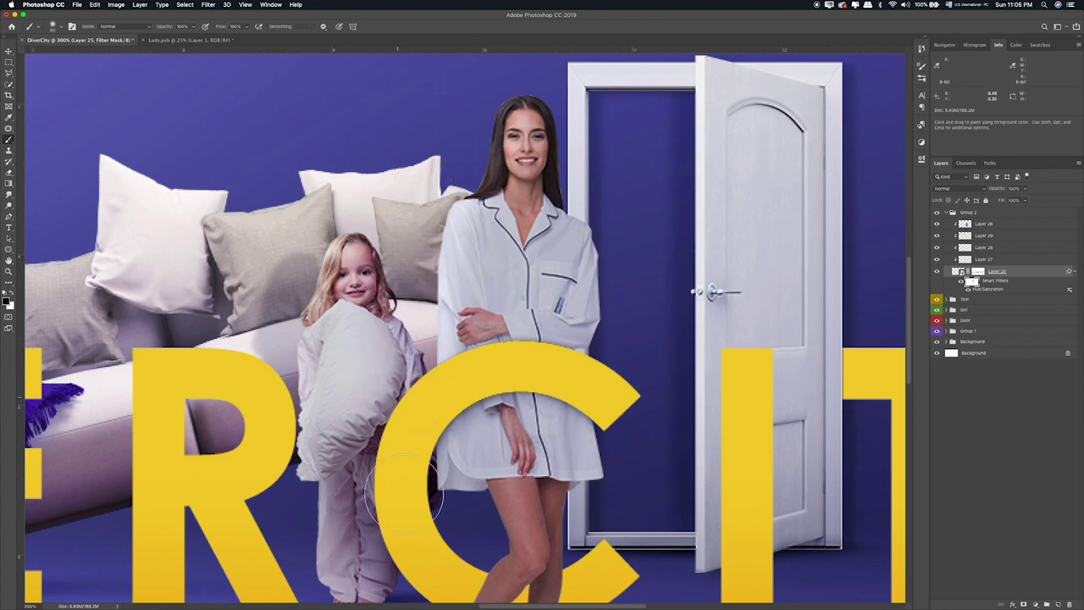
scroll(440, 474, down, 5)
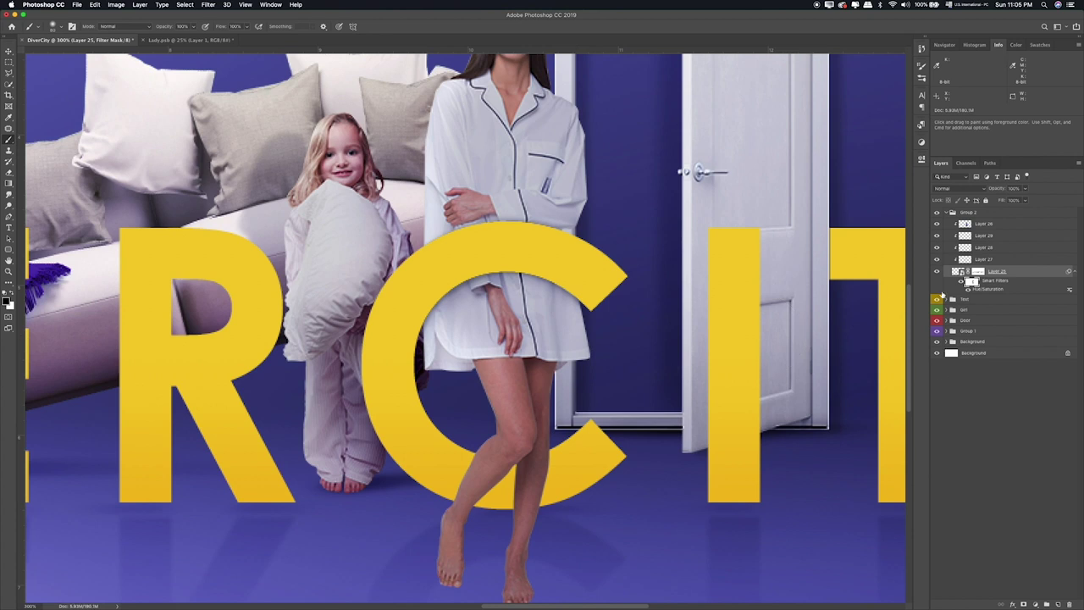
click(1028, 274)
Step: Add a layer and paint dark shadow over the woman's face, hair, dress hem and right leg
click(1057, 604)
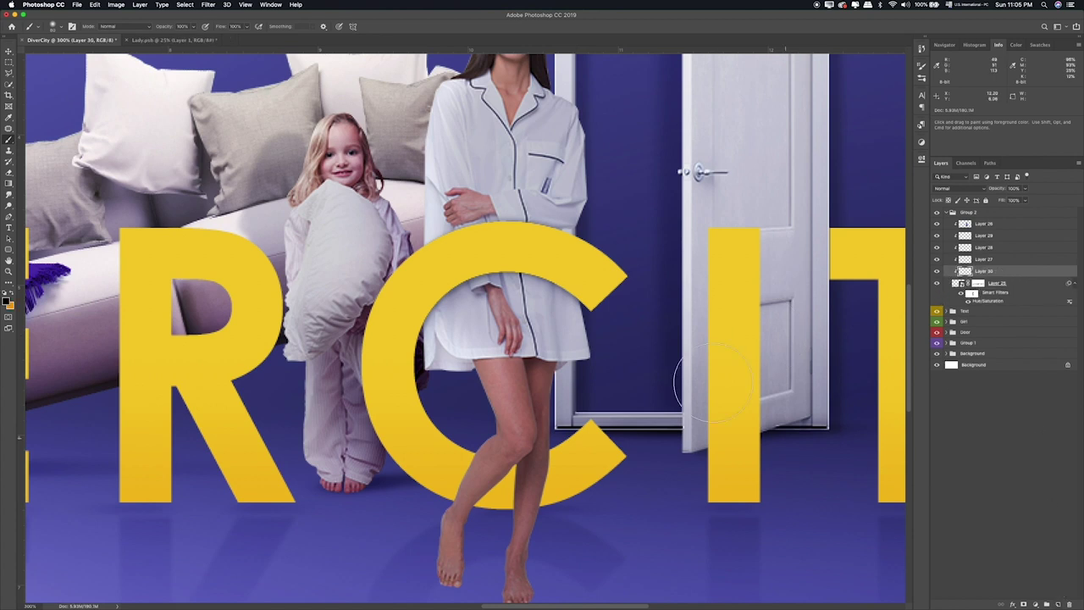
scroll(648, 237, up, 3)
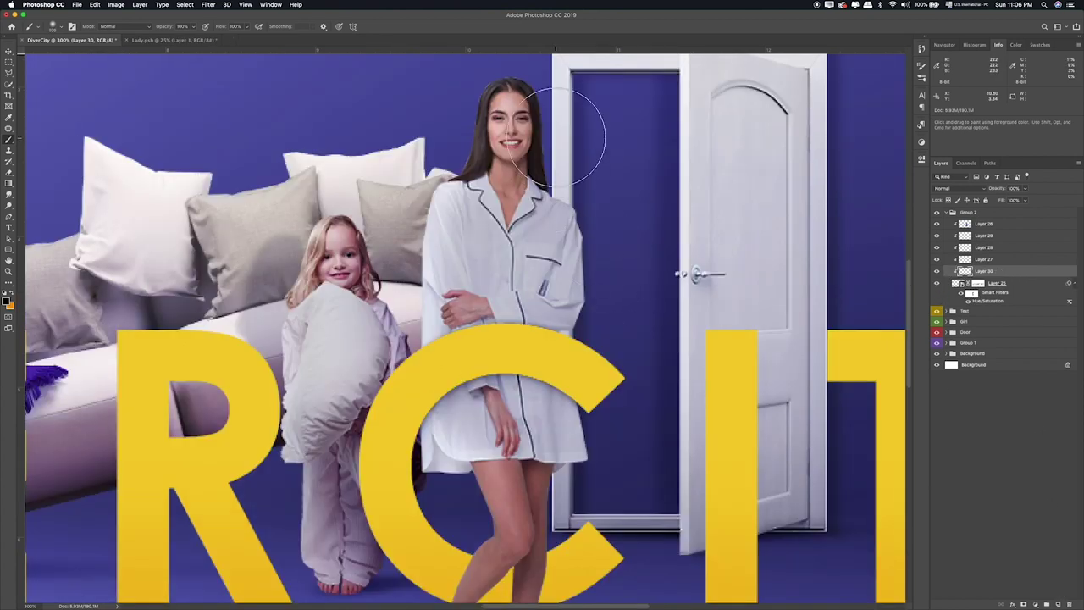
click(550, 169)
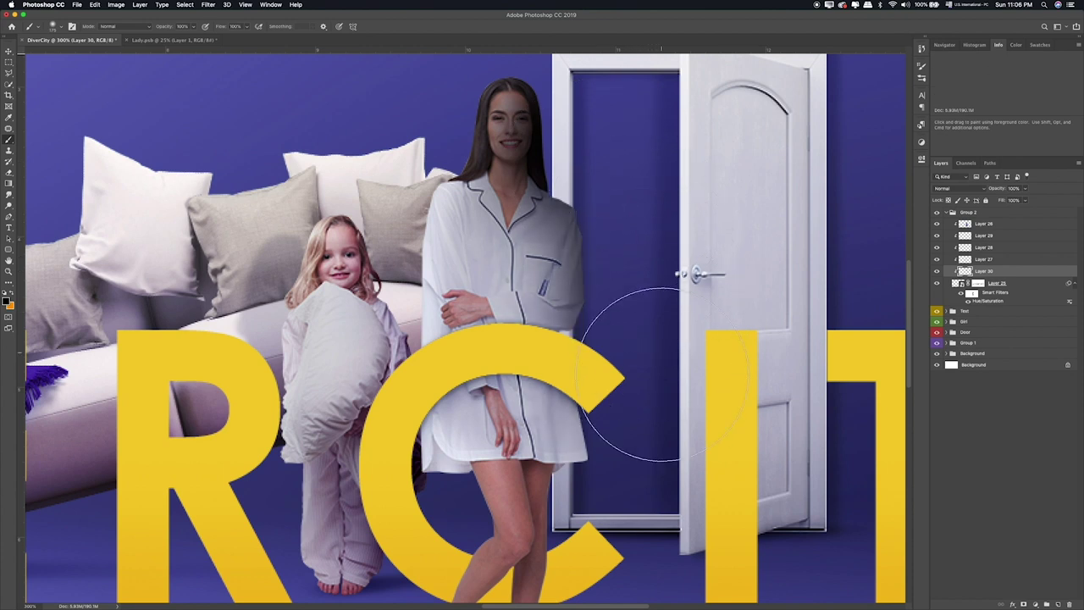
drag(673, 468, 673, 326)
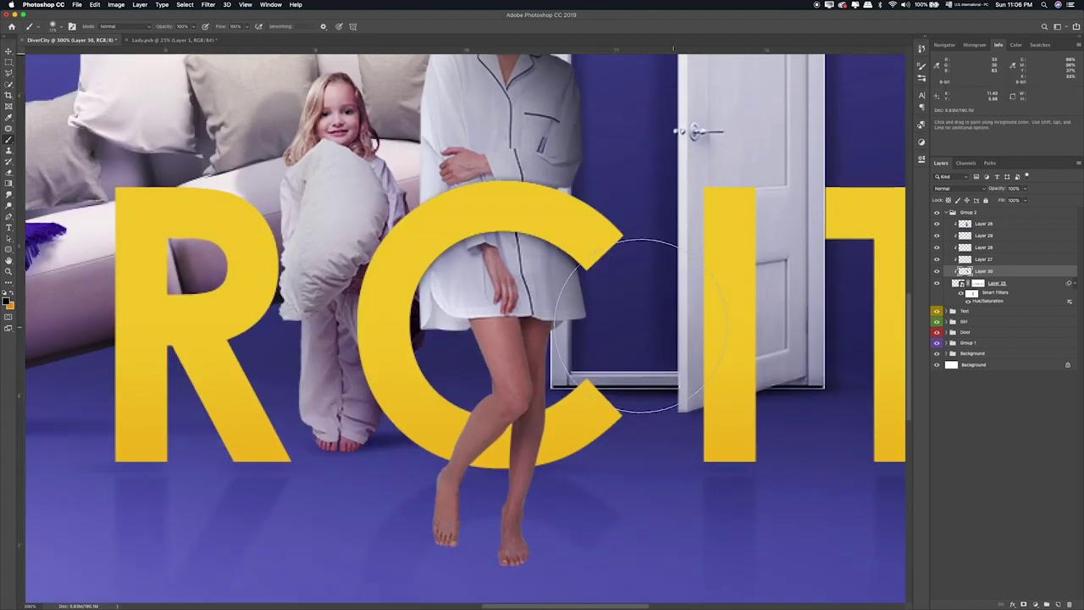
mouse_move(604, 327)
mouse_down()
mouse_move(581, 375)
mouse_move(569, 493)
mouse_move(515, 541)
mouse_up()
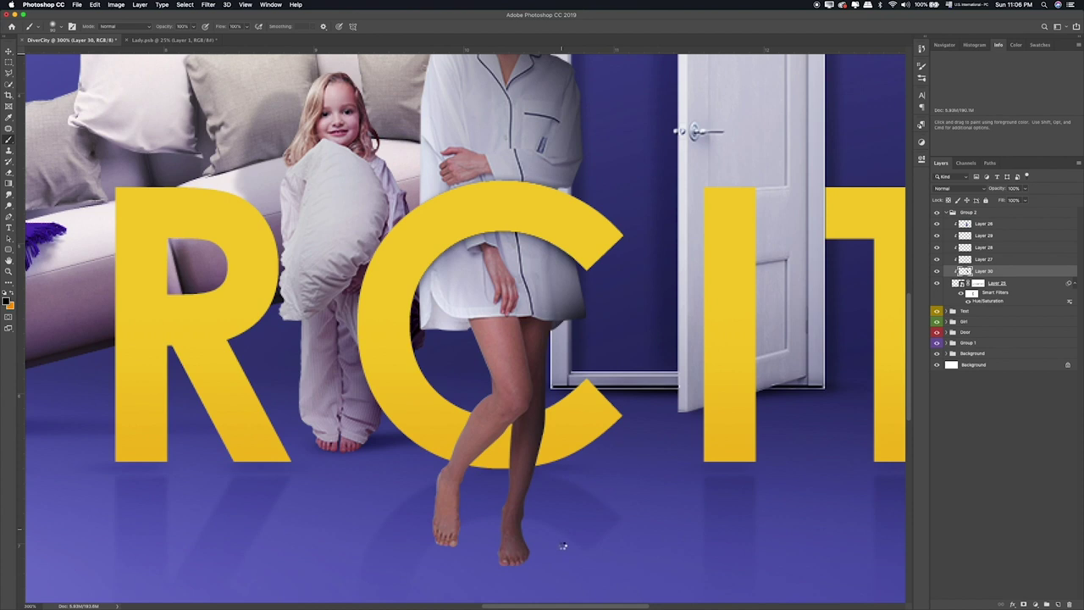
key([)
key([)
key([)
key([)
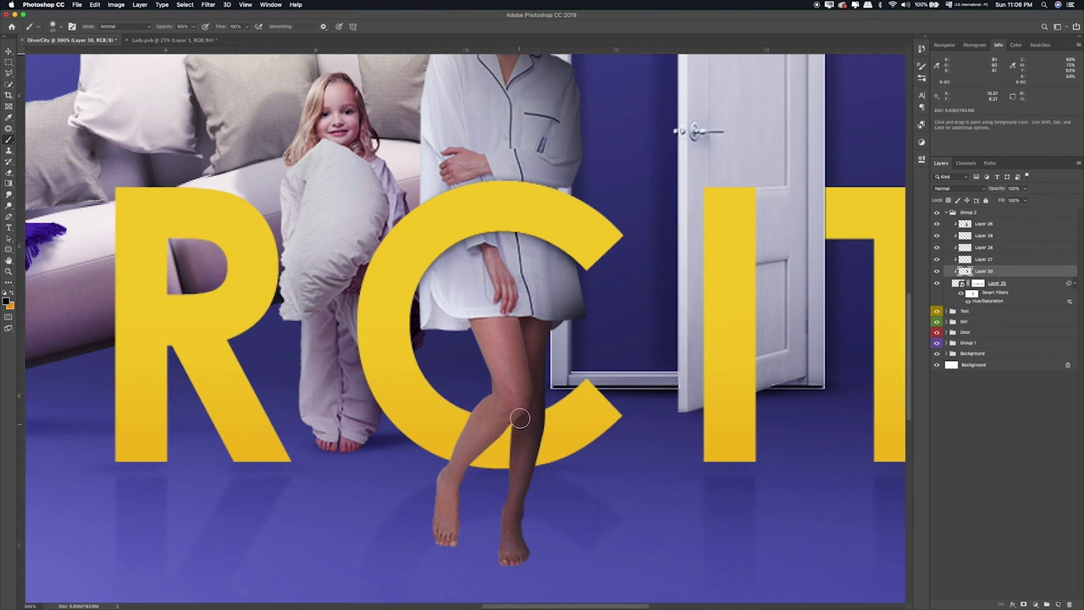
key(super+z)
Step: Set that shading layer to Overlay blending
drag(618, 297, 618, 381)
key(v)
key(shift+plus)
key(shift+plus)
key(shift+plus)
key(shift+plus)
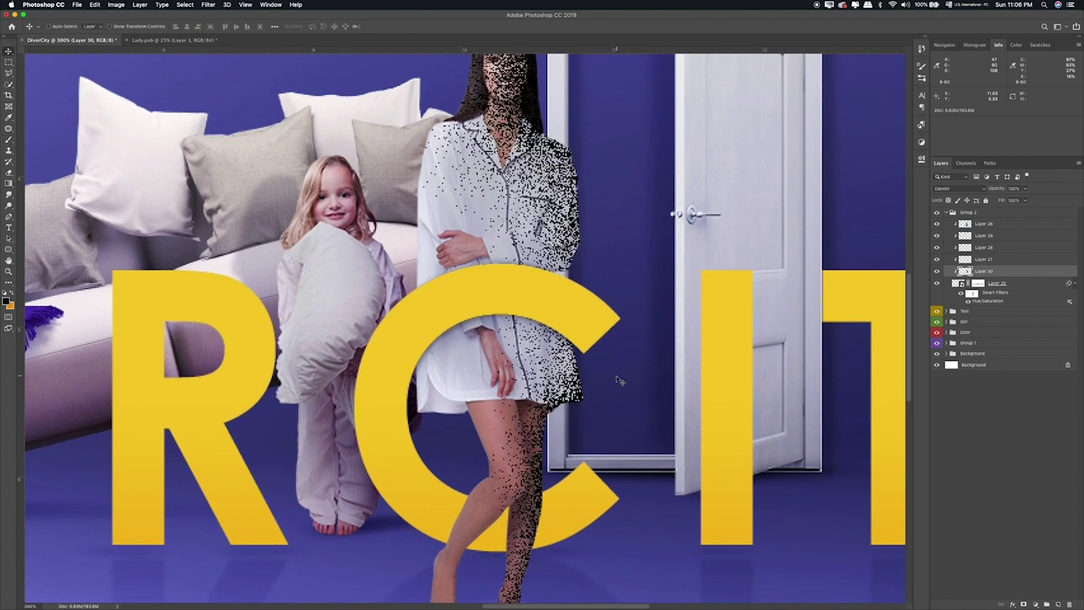
key(shift+plus)
key(shift+plus)
key(shift+plus)
key(shift+plus)
key(shift+plus)
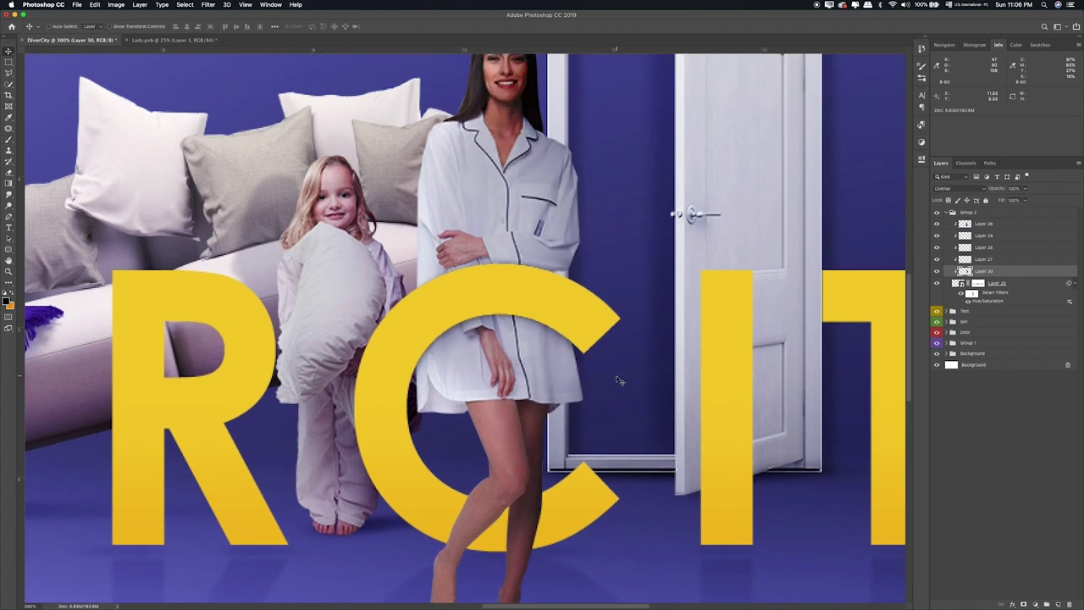
scroll(619, 375, up, 5)
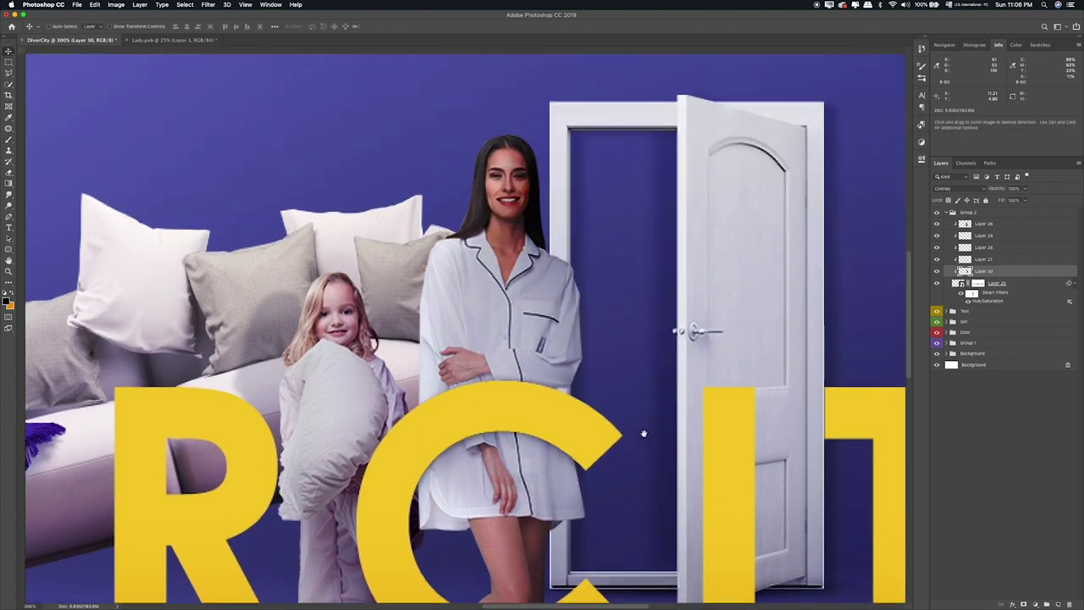
key(e)
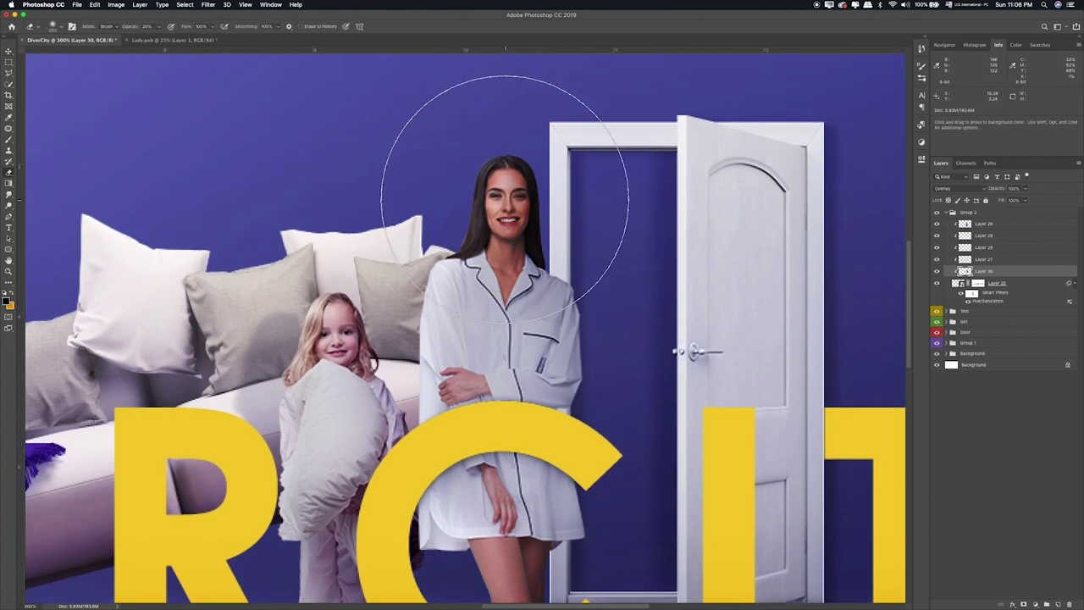
scroll(508, 144, down, 3)
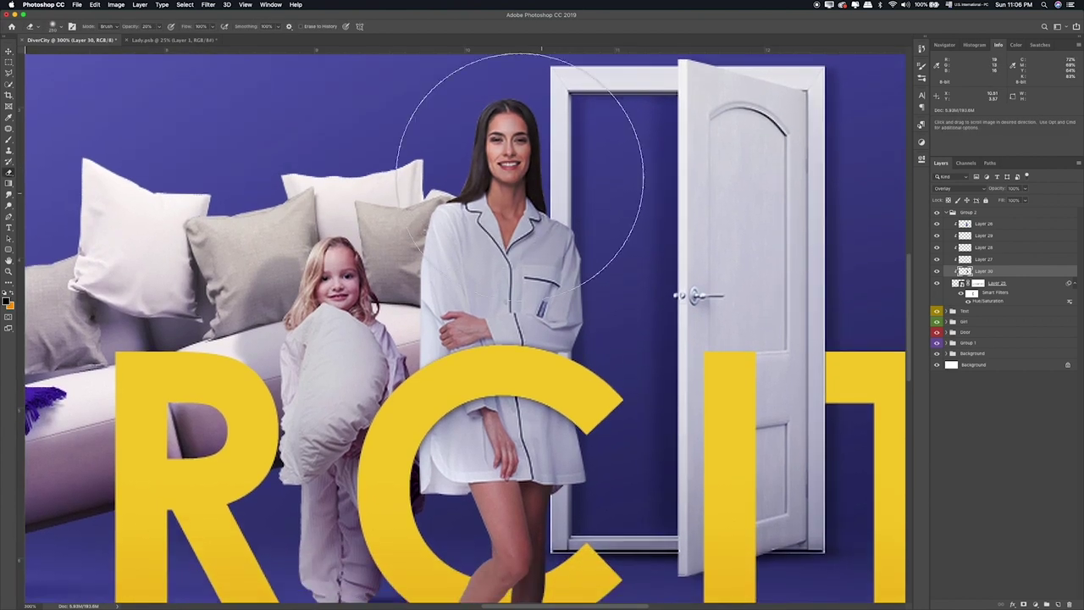
scroll(581, 210, down, 2)
scroll(581, 210, down, 1)
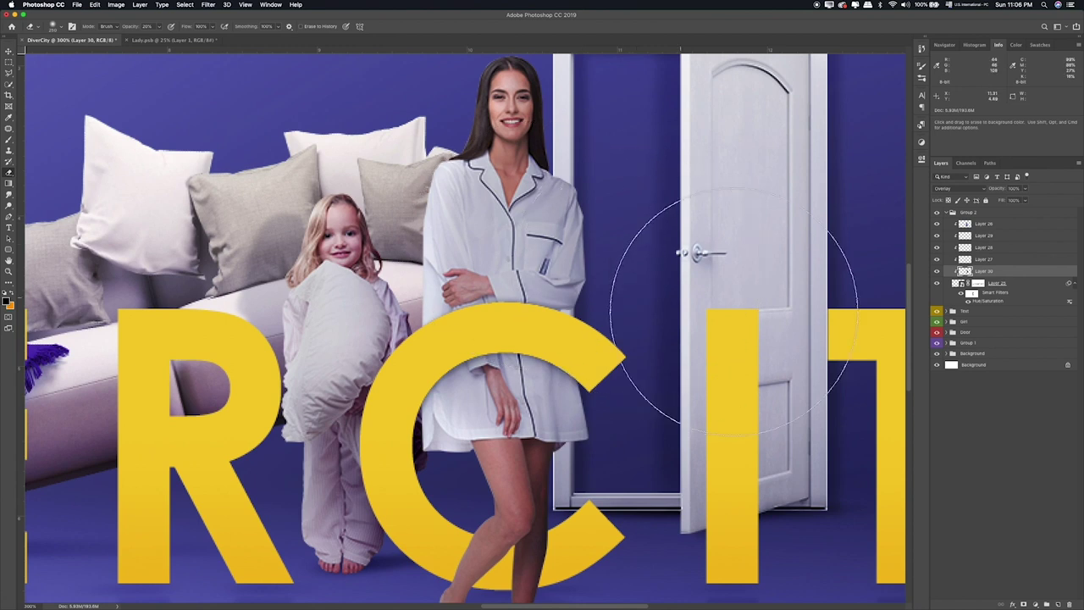
Step: Add a layer above Layer 30 and paint shadow down the woman's right side and shirt edge
click(1057, 604)
key(b)
key(bracketright)
key(bracketright)
key(bracketright)
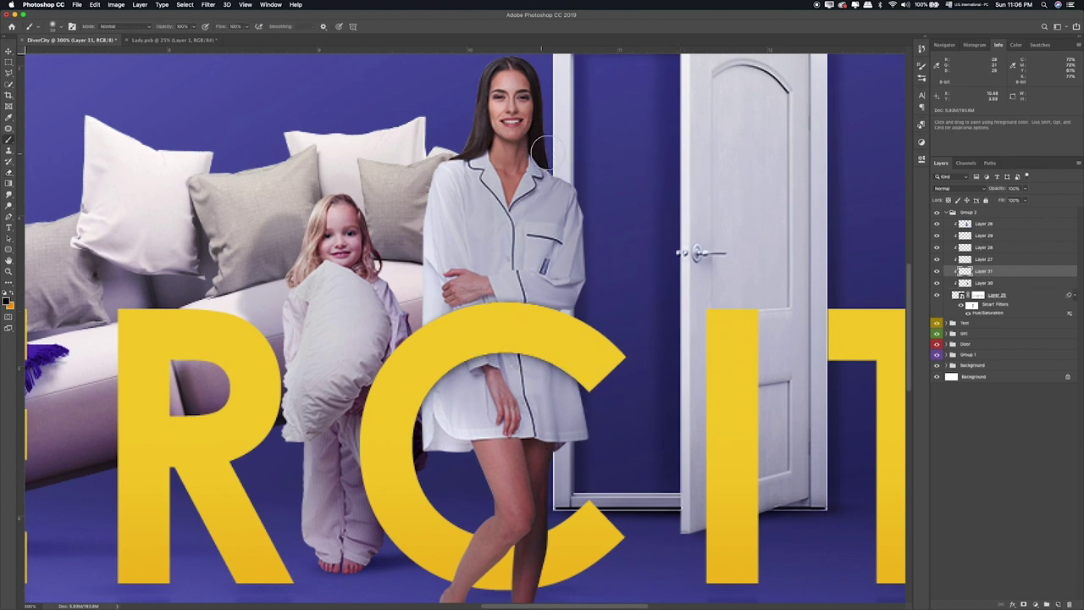
mouse_move(580, 168)
mouse_down()
mouse_move(601, 250)
mouse_move(584, 470)
mouse_up()
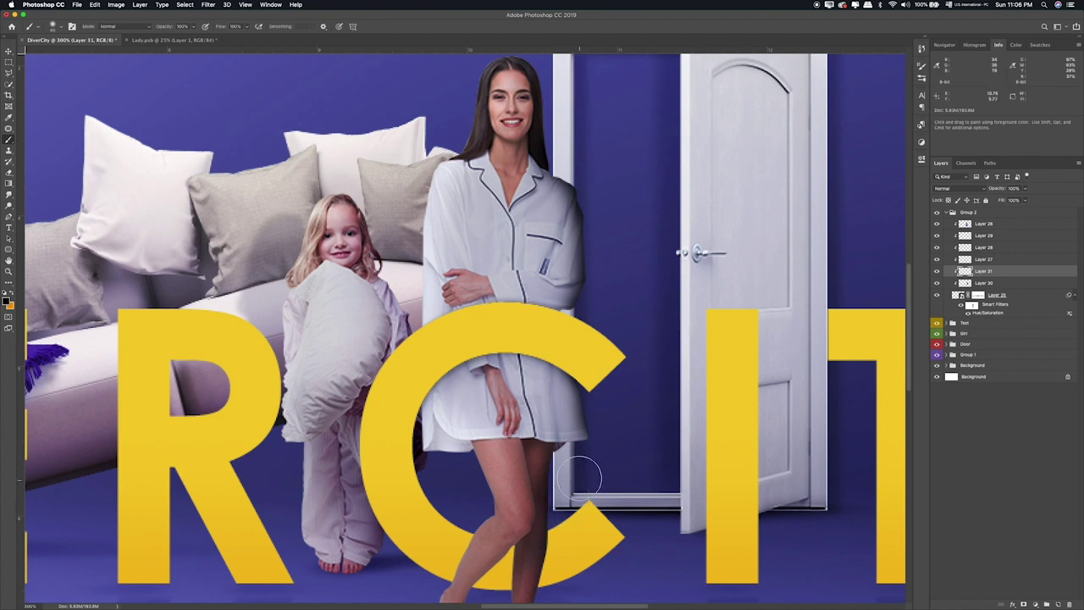
drag(579, 468, 571, 452)
Step: Switch the new shading layer's blend mode to Overlay
key(v)
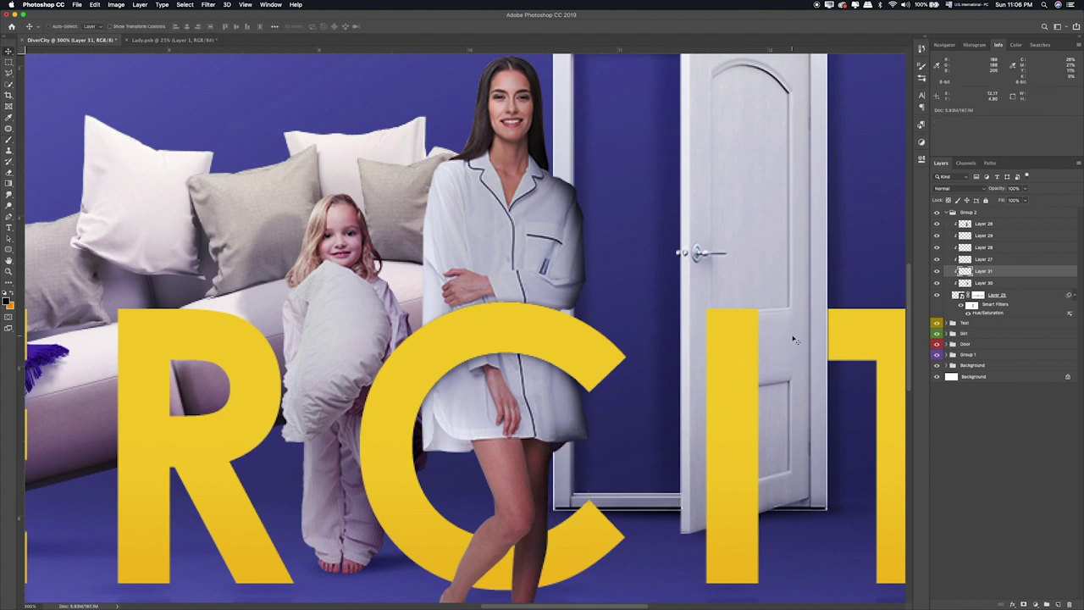
key(shift+alt+s)
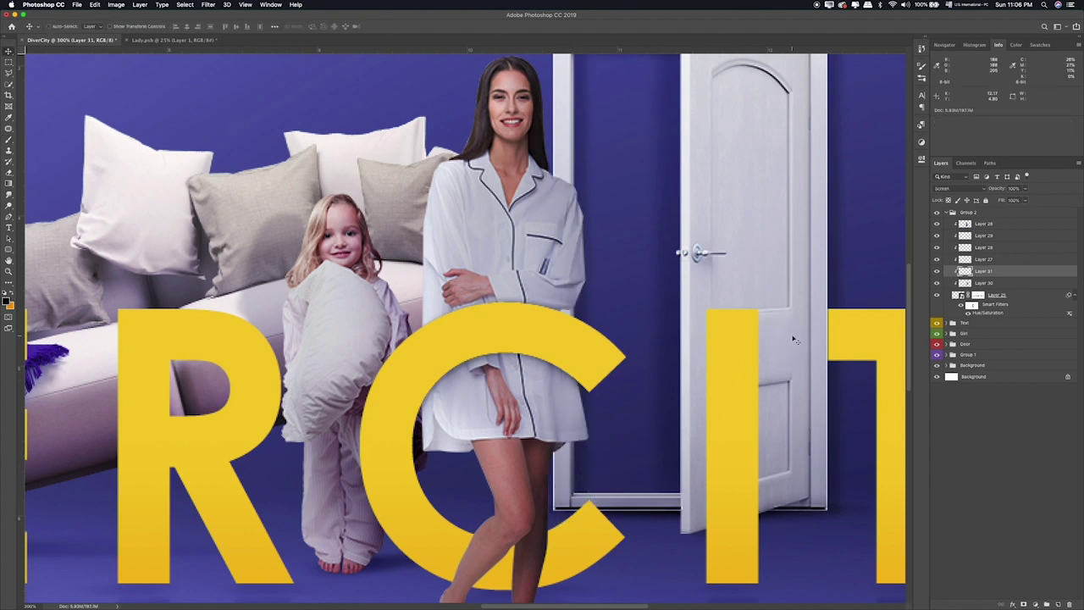
key(shift+plus)
key(e)
scroll(762, 339, up, 2)
scroll(725, 339, right, 2)
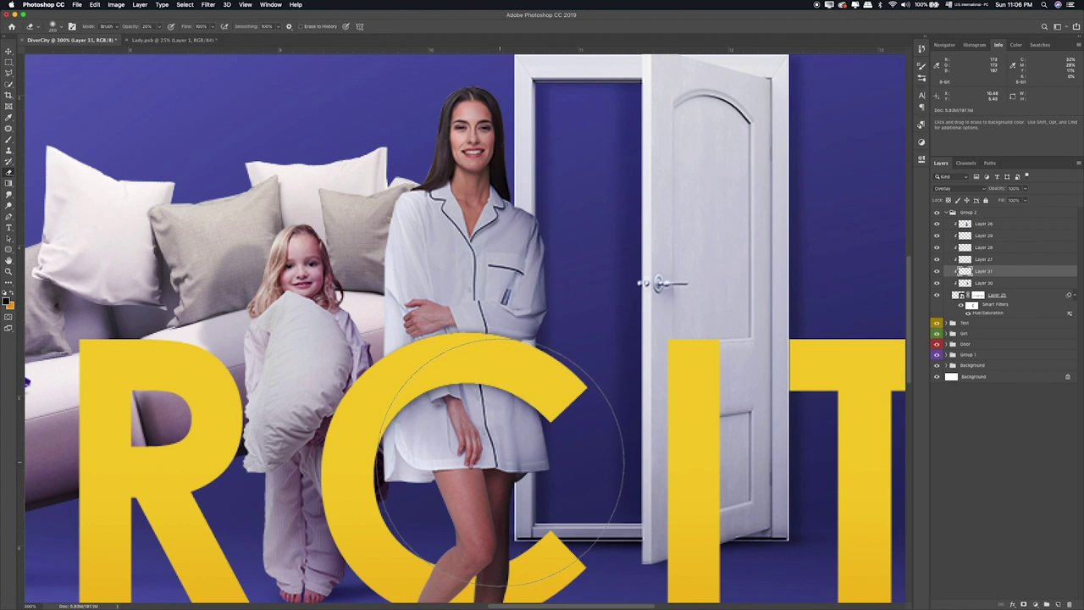
scroll(626, 363, up, 2)
scroll(626, 363, left, 2)
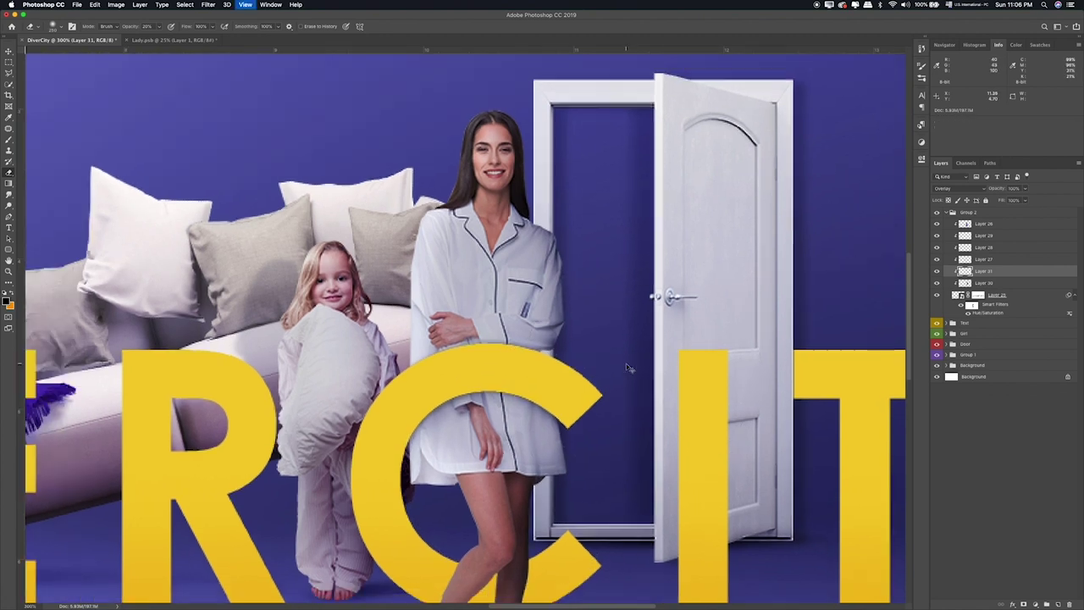
Step: Reselect Layer 30 at 300% zoom and add empty Layer 32 above it
key(super+0)
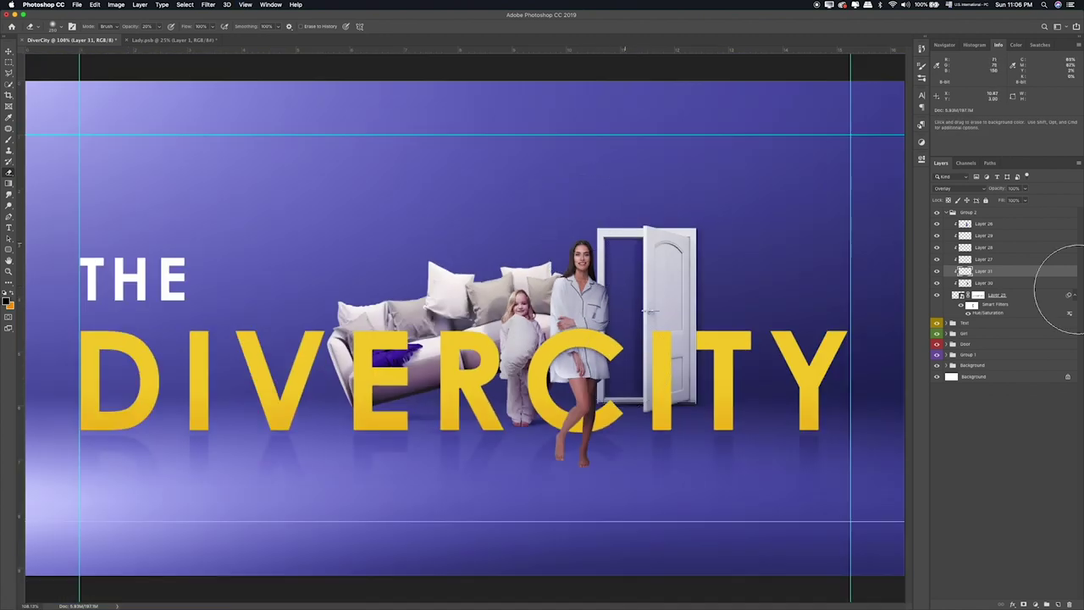
click(982, 282)
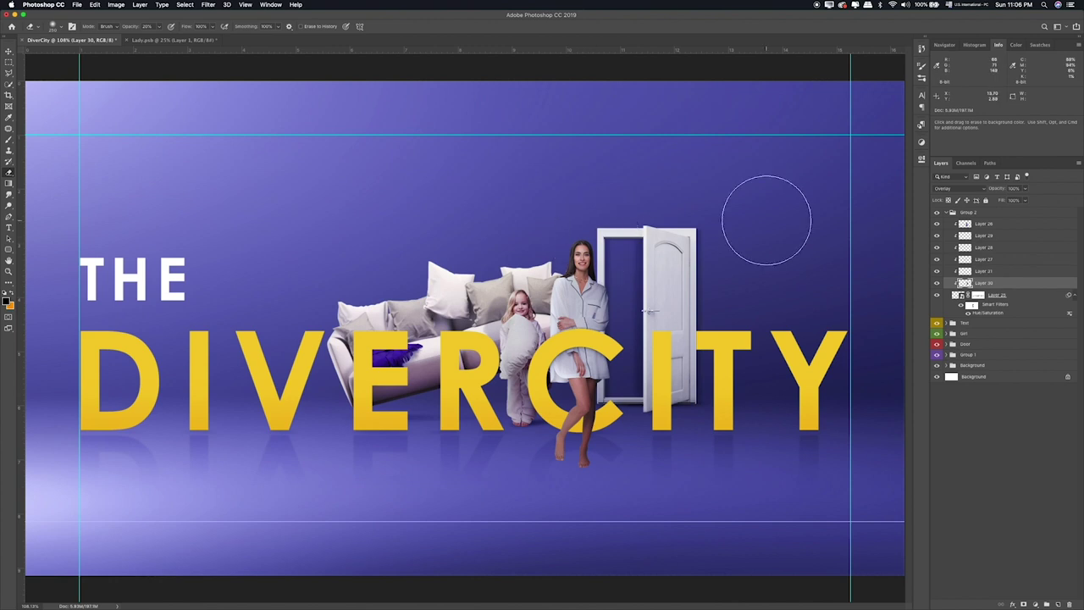
key(super+equal)
key(super+equal)
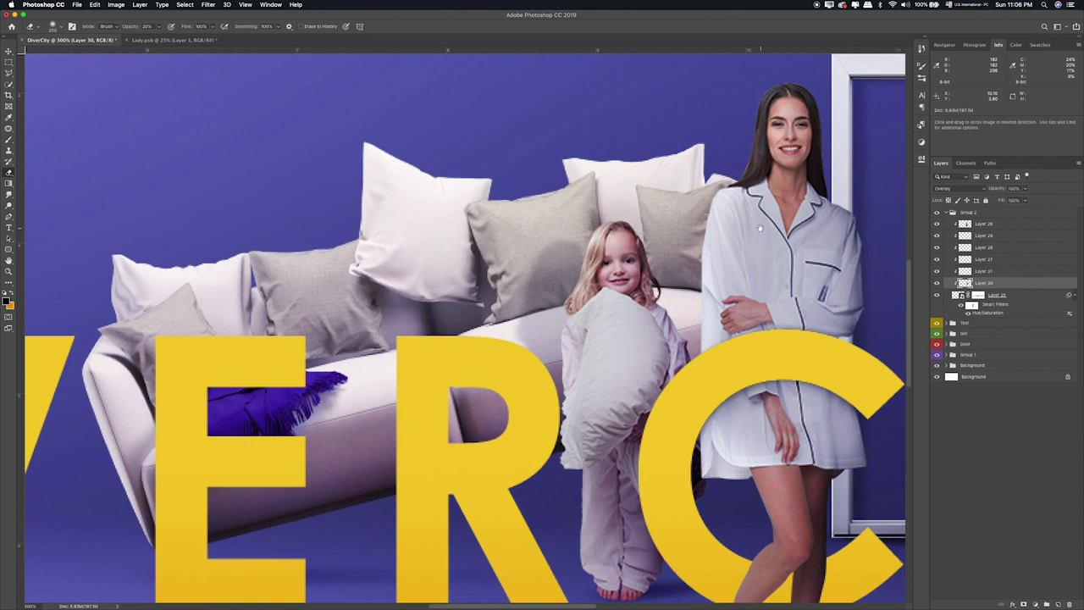
scroll(760, 229, right, 5)
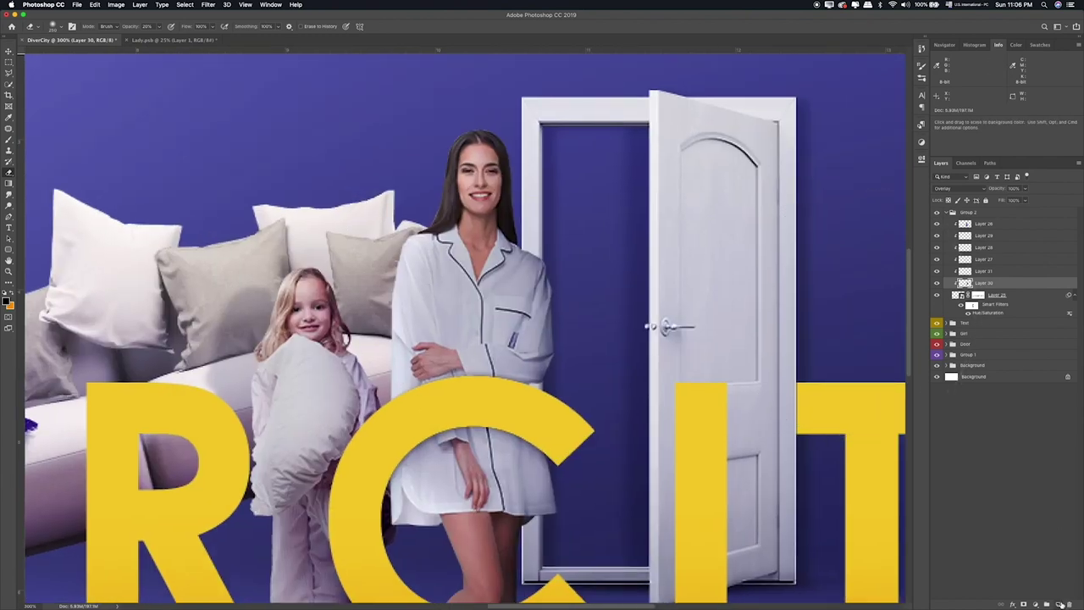
click(1058, 604)
key(b)
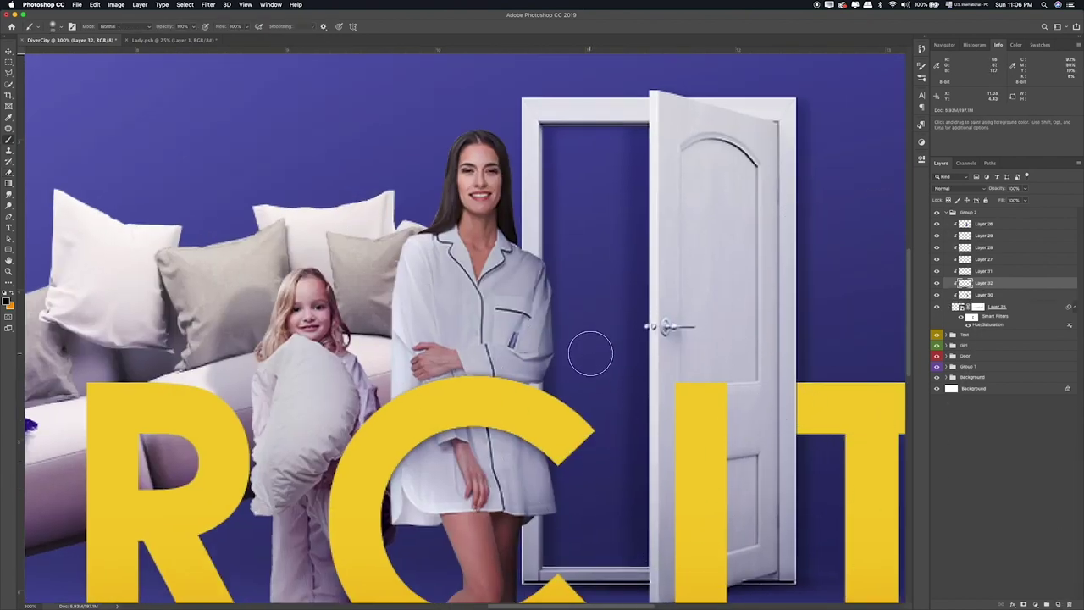
Step: Paint a black Overlay shadow along the woman's side on Layer 32, erasing some over the lower shirt
mouse_move(590, 352)
mouse_down()
mouse_move(560, 491)
mouse_move(440, 364)
mouse_up()
key(v)
key(shift+plus)
key(shift+plus)
key(shift+plus)
key(shift+plus)
key(shift+plus)
key(shift+plus)
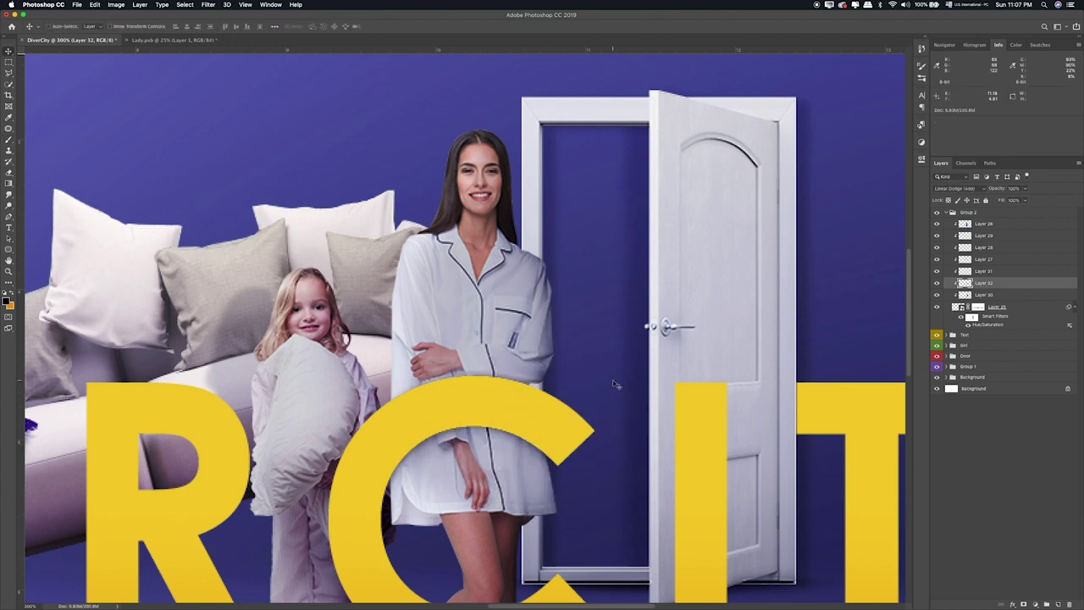
key(shift+plus)
key(shift+plus)
key(e)
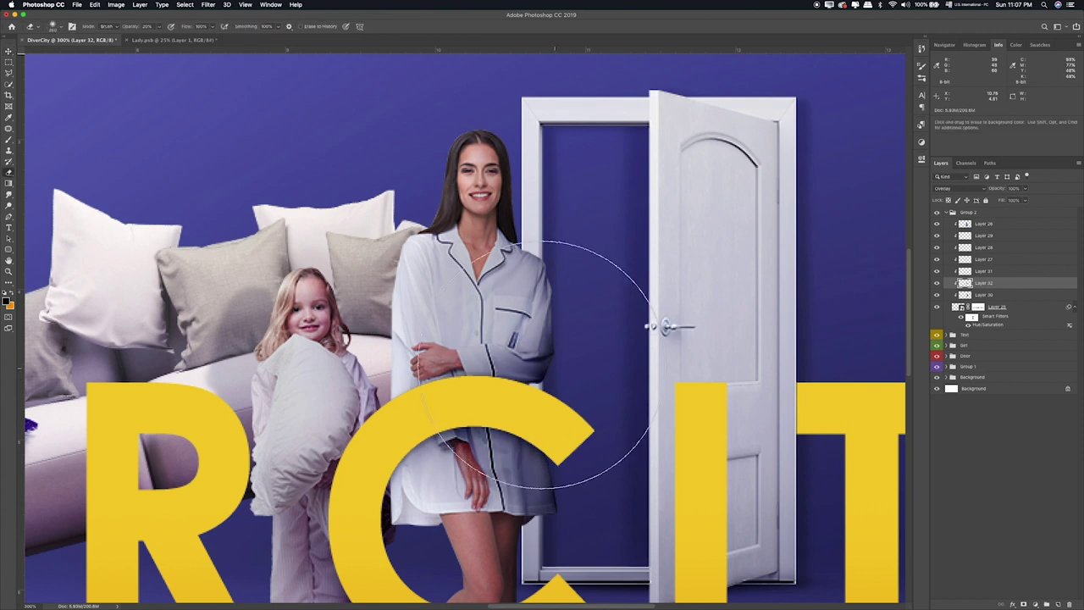
drag(499, 472, 665, 359)
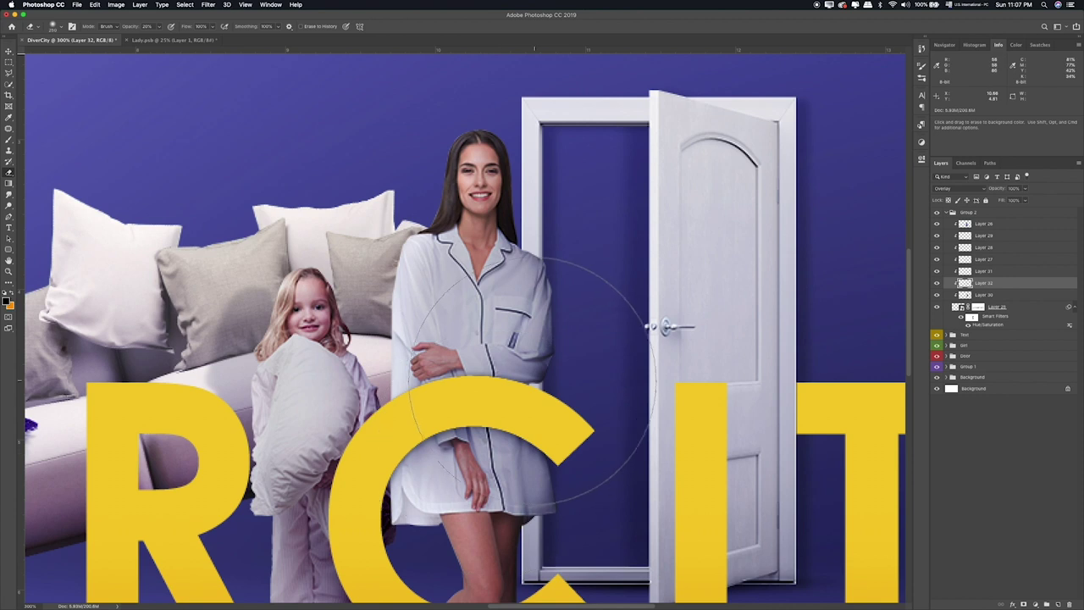
key(super+0)
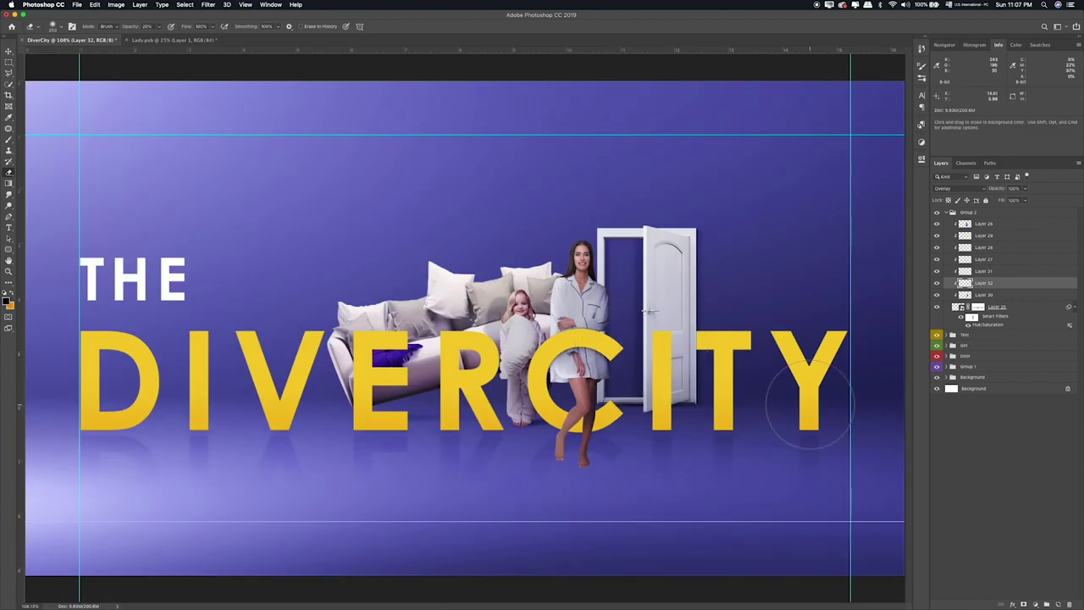
key(super+plus)
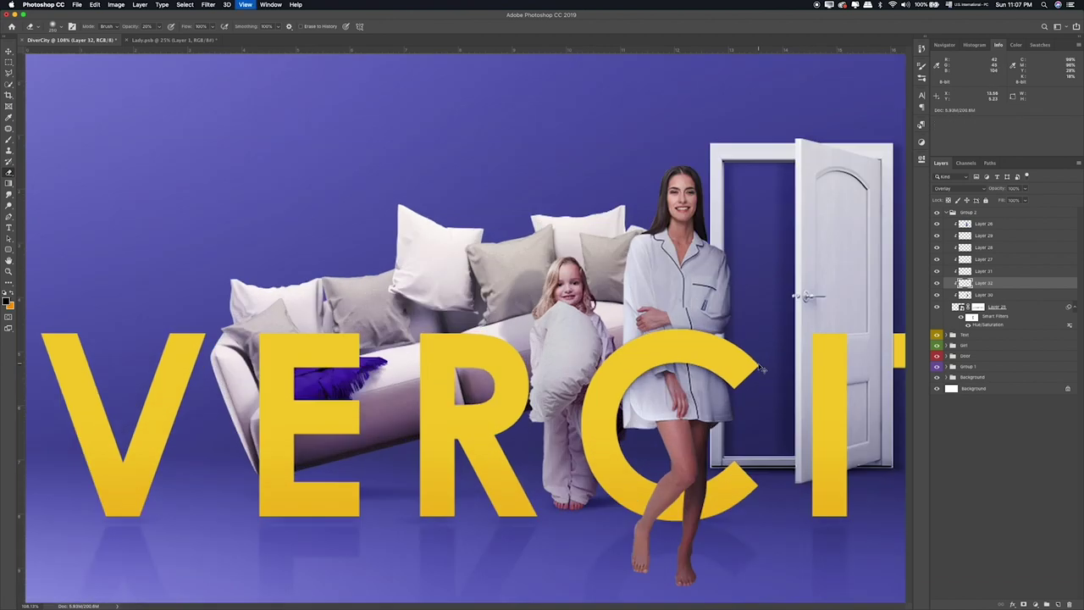
key(super+plus)
key(super+plus)
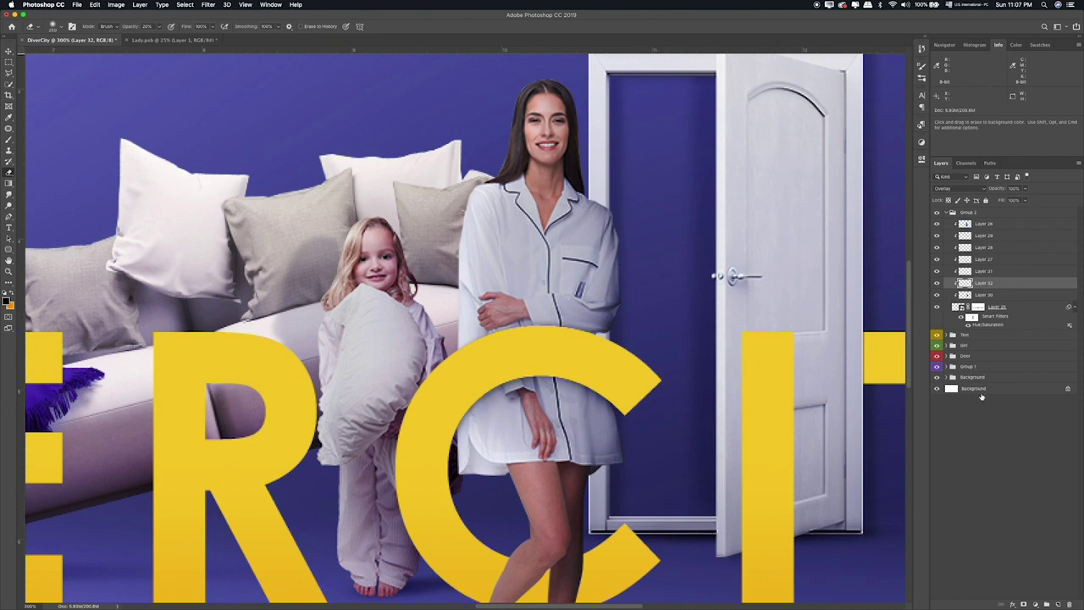
click(10, 141)
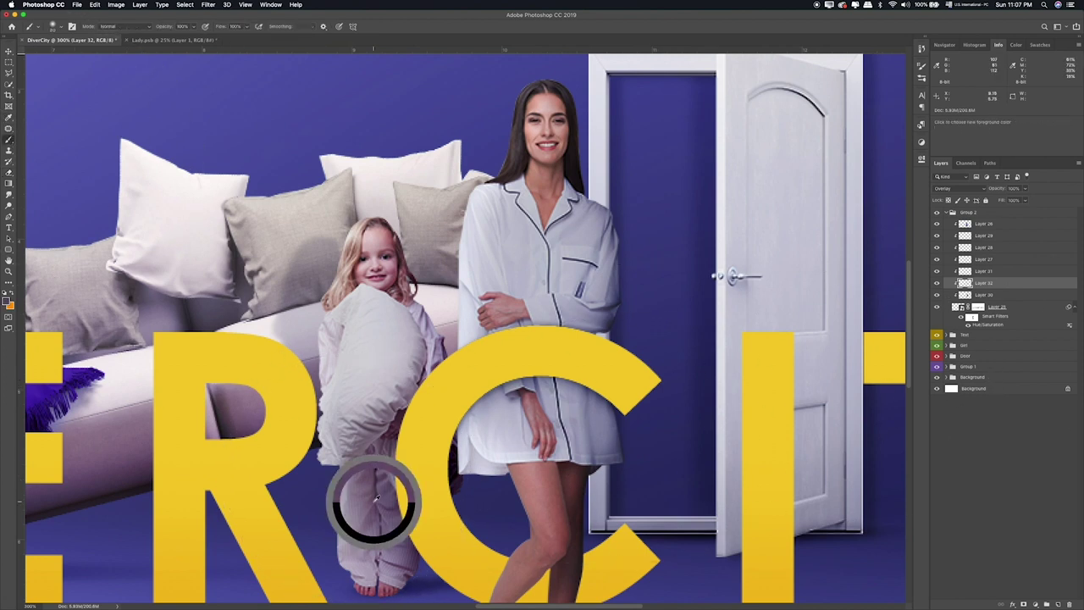
Step: Add Layer 33 above Layer 26, paint mauve over the woman's torso and set it to Soft Light
click(984, 224)
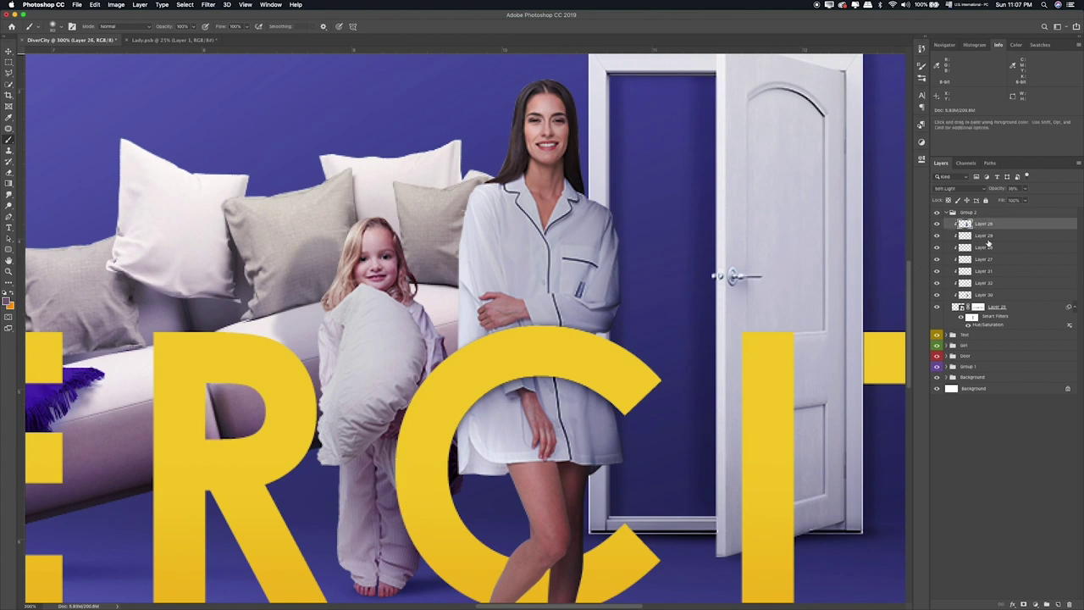
click(1057, 604)
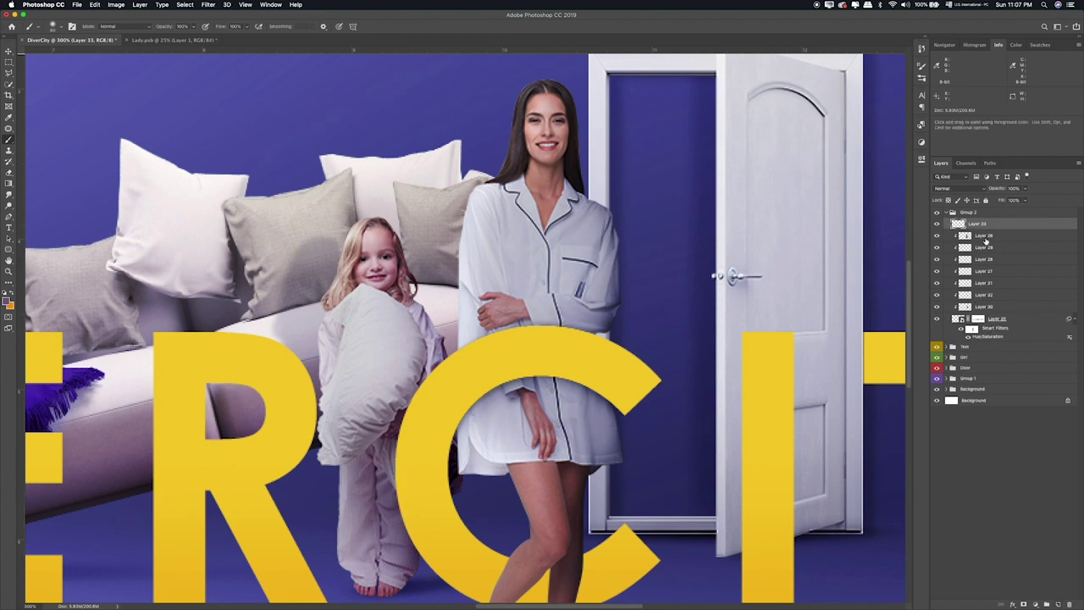
drag(499, 182, 491, 338)
drag(520, 237, 465, 373)
mouse_move(486, 414)
mouse_down()
mouse_move(562, 204)
mouse_move(541, 326)
mouse_up()
drag(559, 271, 534, 385)
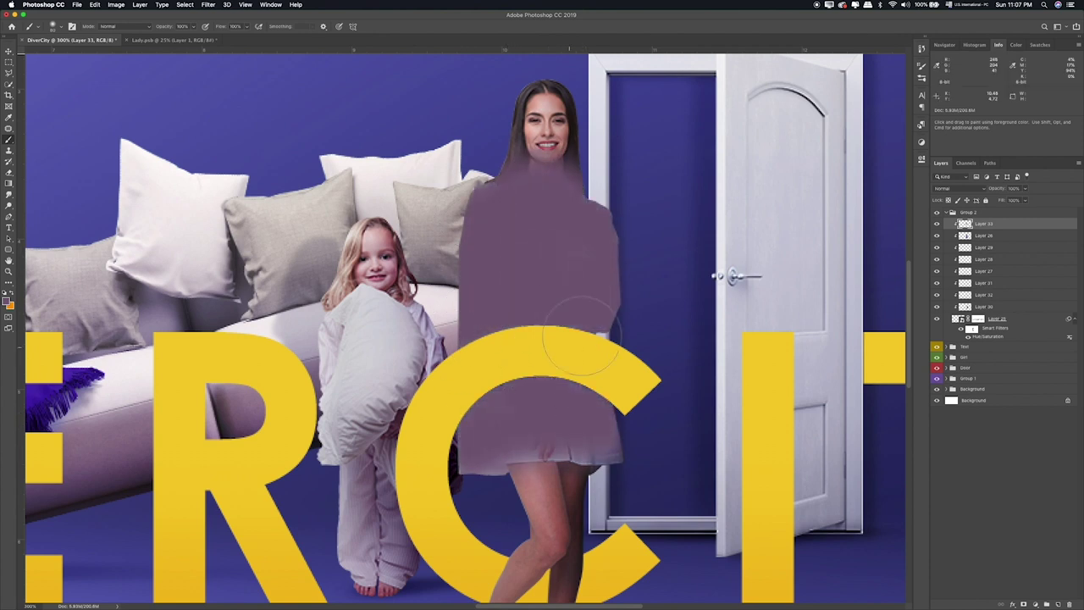
key(v)
key(shift+plus)
key(shift+plus)
key(shift+plus)
key(shift+plus)
key(shift+plus)
key(shift+plus)
key(shift+plus)
key(shift+plus)
key(shift+plus)
key(shift+plus)
key(shift+plus)
key(shift+plus)
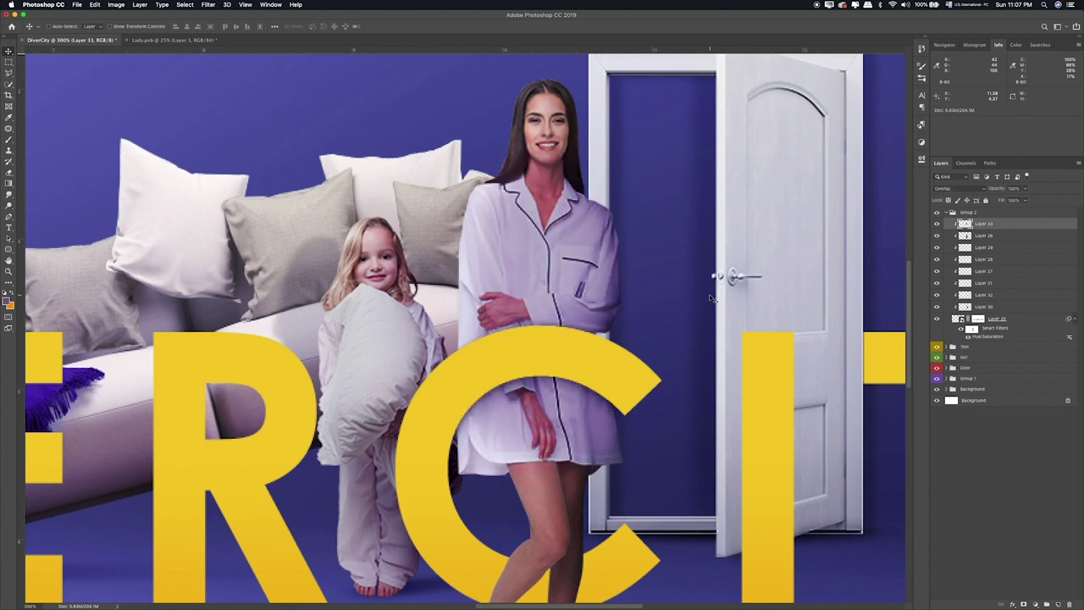
key(ctrl+0)
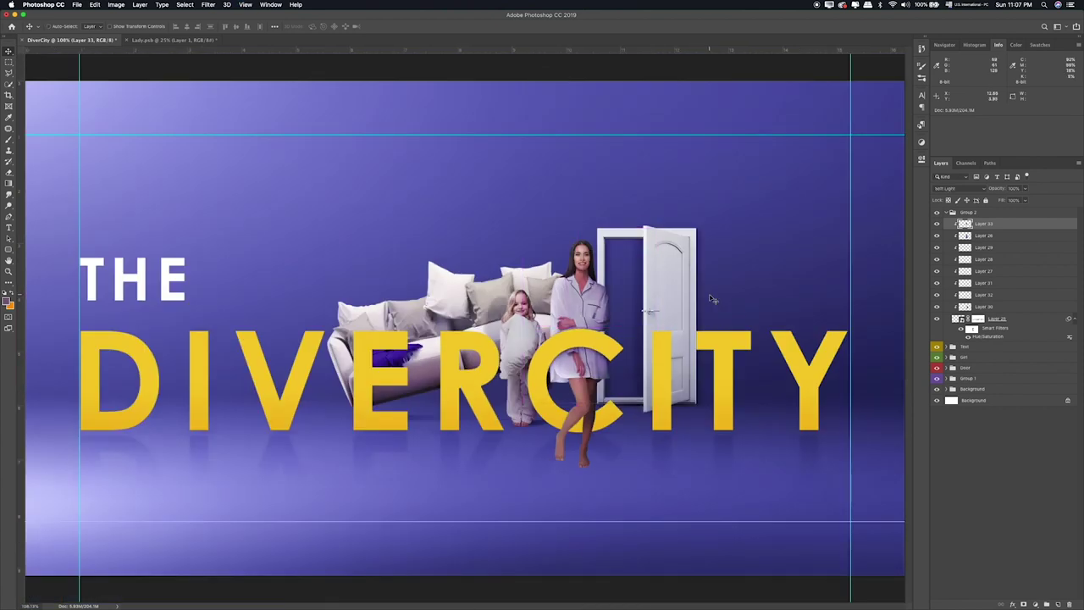
key(ctrl+plus)
key(ctrl+plus)
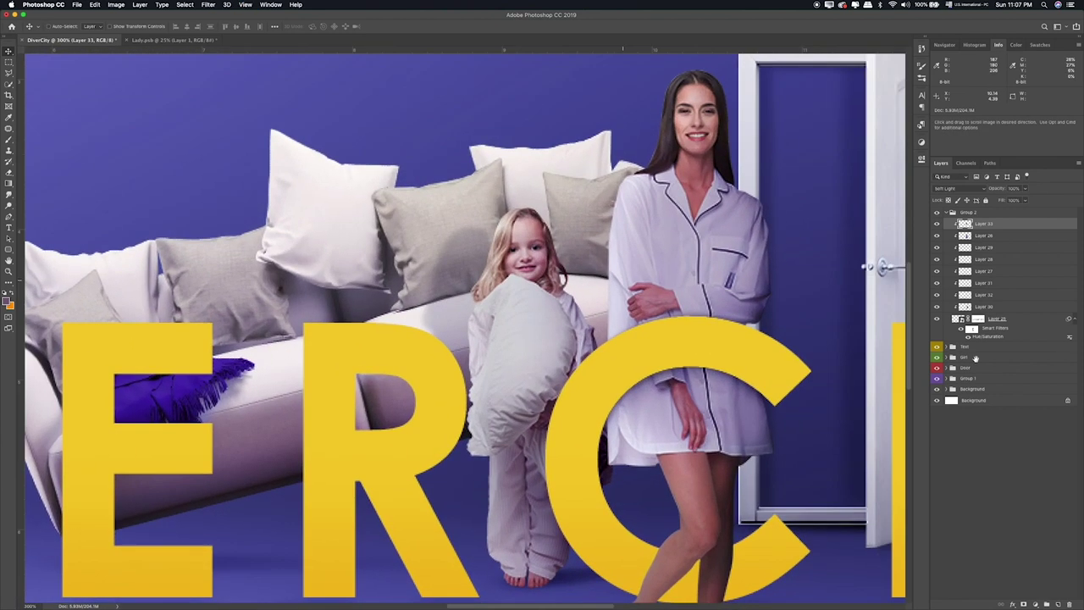
Step: Paint Layer 25's smart filter mask at 20% opacity over the woman's shirt
click(971, 329)
key(b)
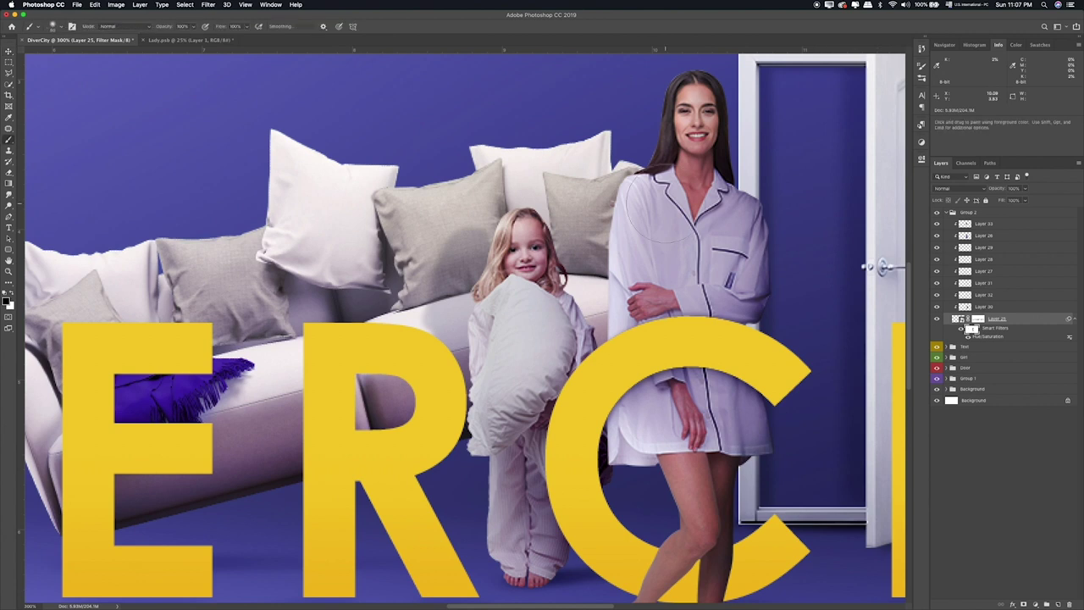
key(2)
drag(648, 156, 694, 295)
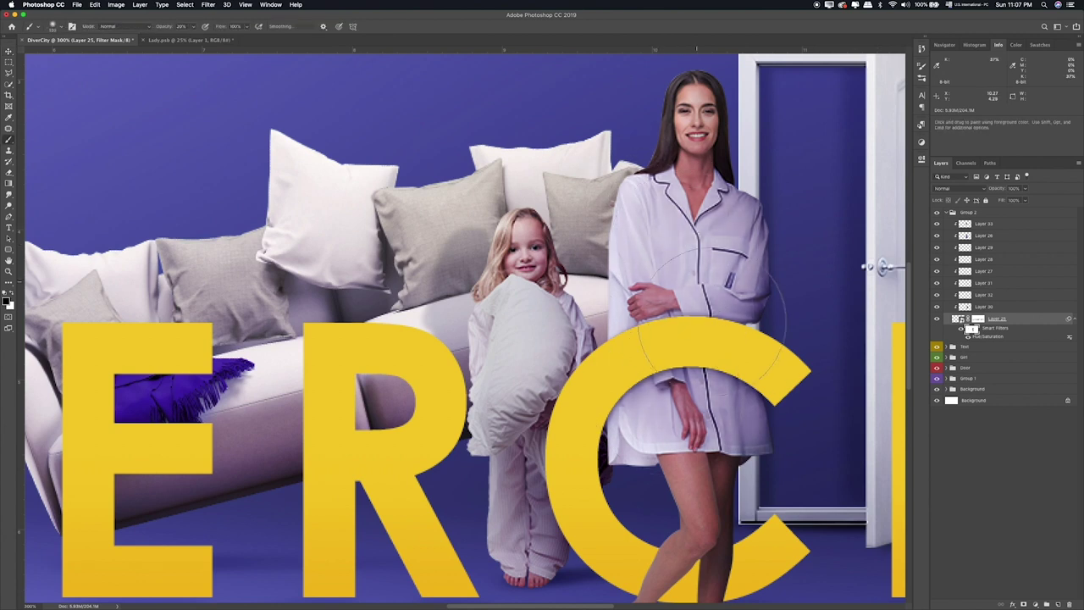
key(super+1)
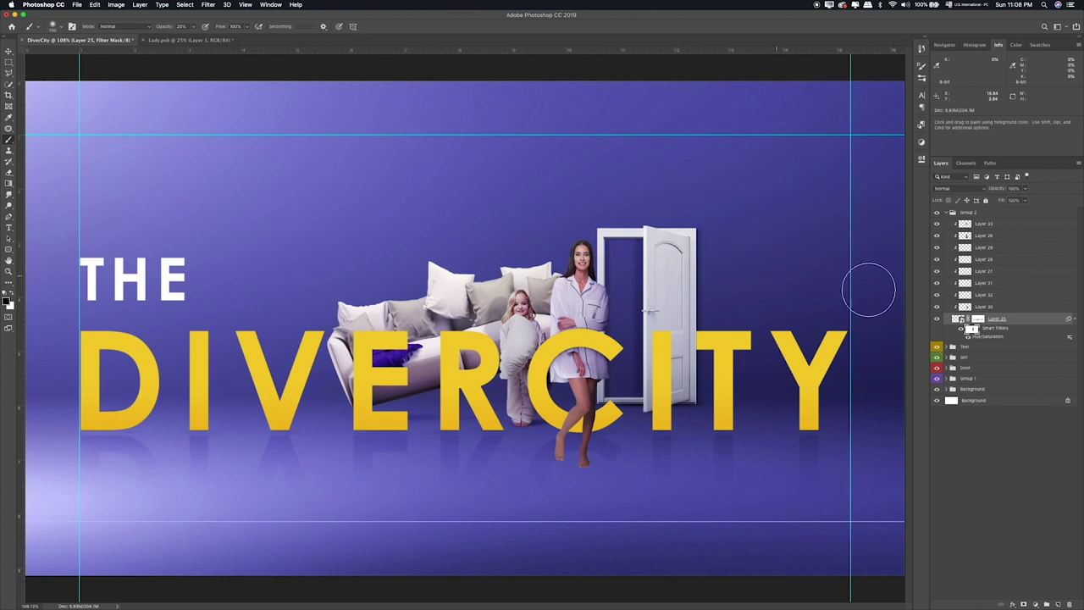
Step: Add Layer 34 above the Text group and brush a black (000000) shadow blob onto the floor
click(1001, 347)
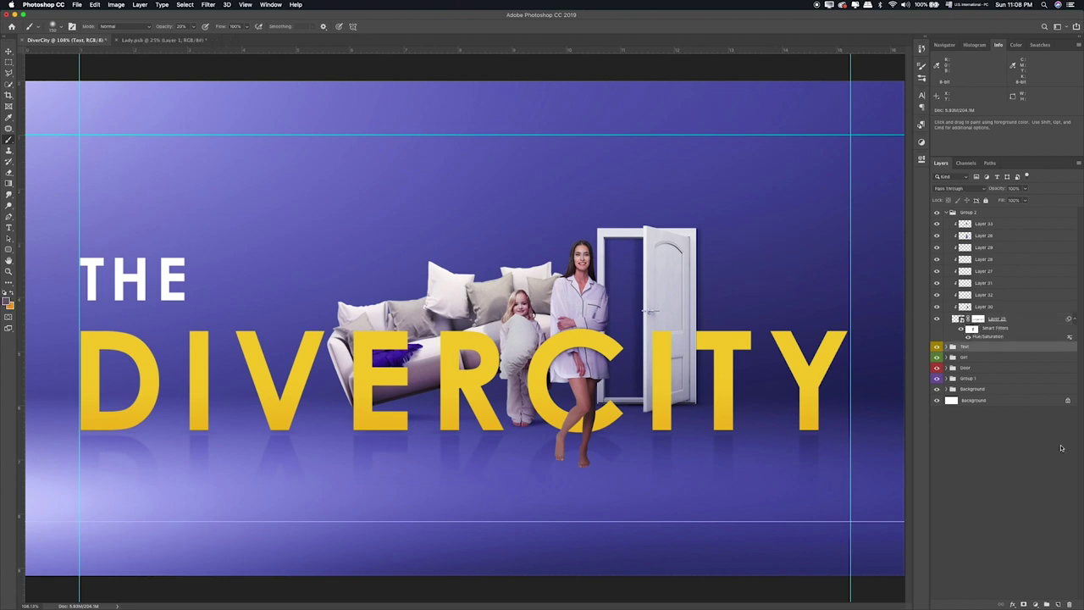
click(1058, 604)
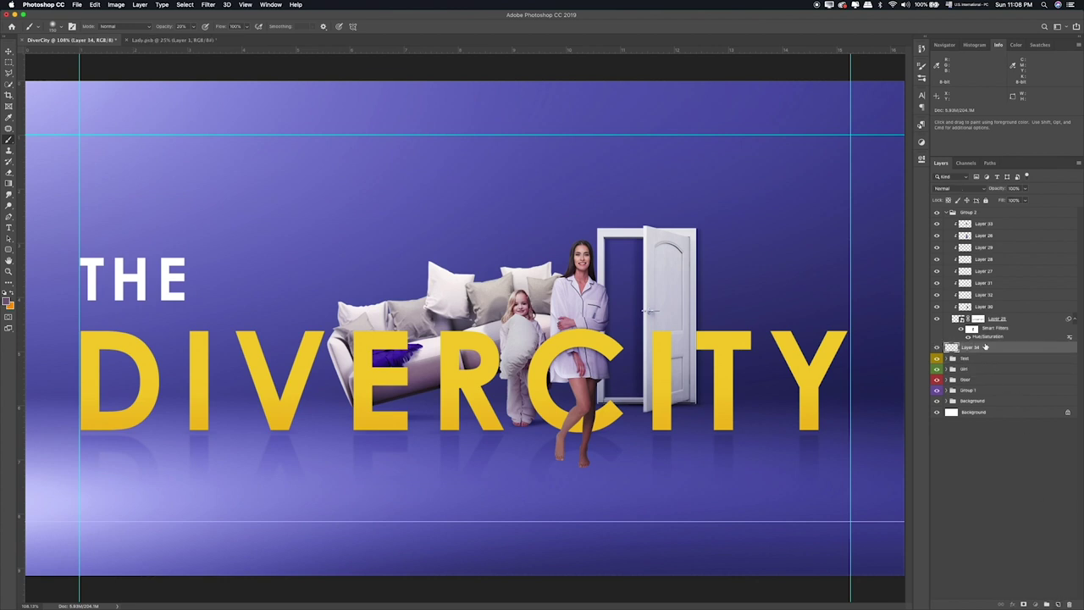
double_click(985, 342)
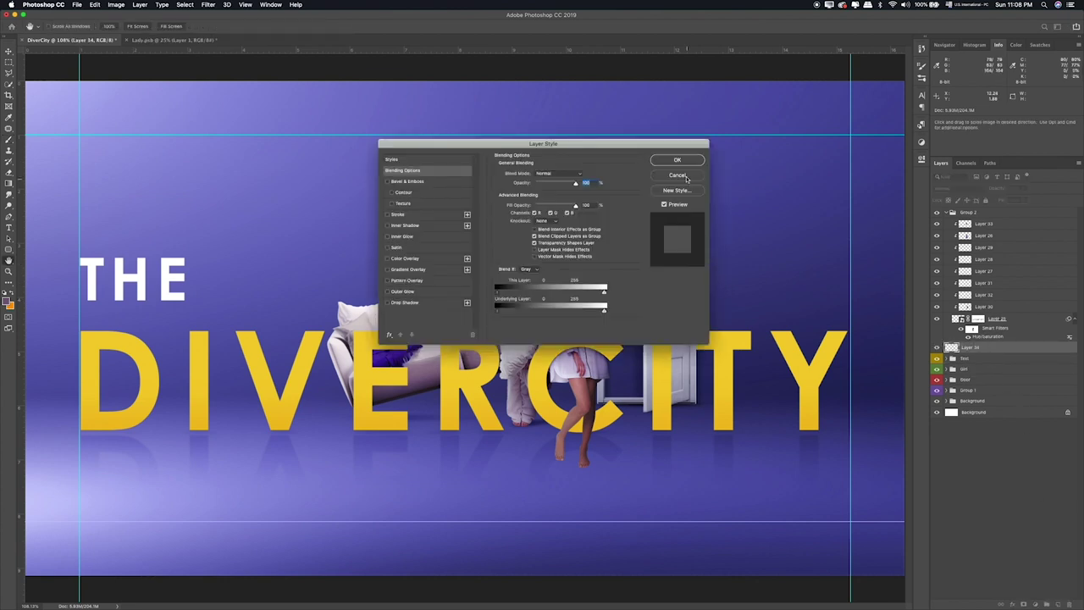
click(677, 175)
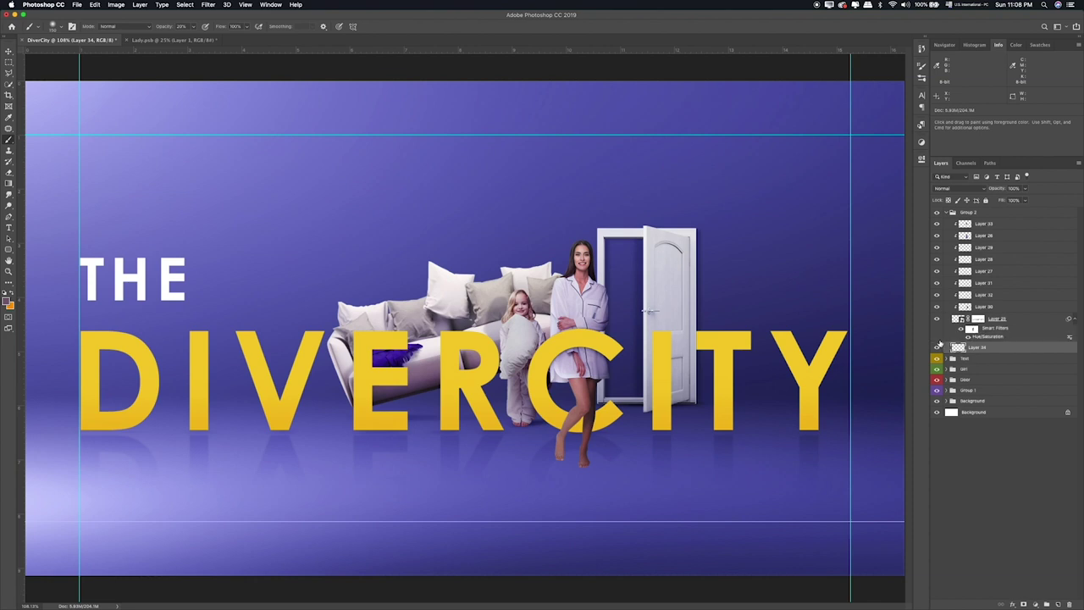
key(ctrl+plus)
key(ctrl+plus)
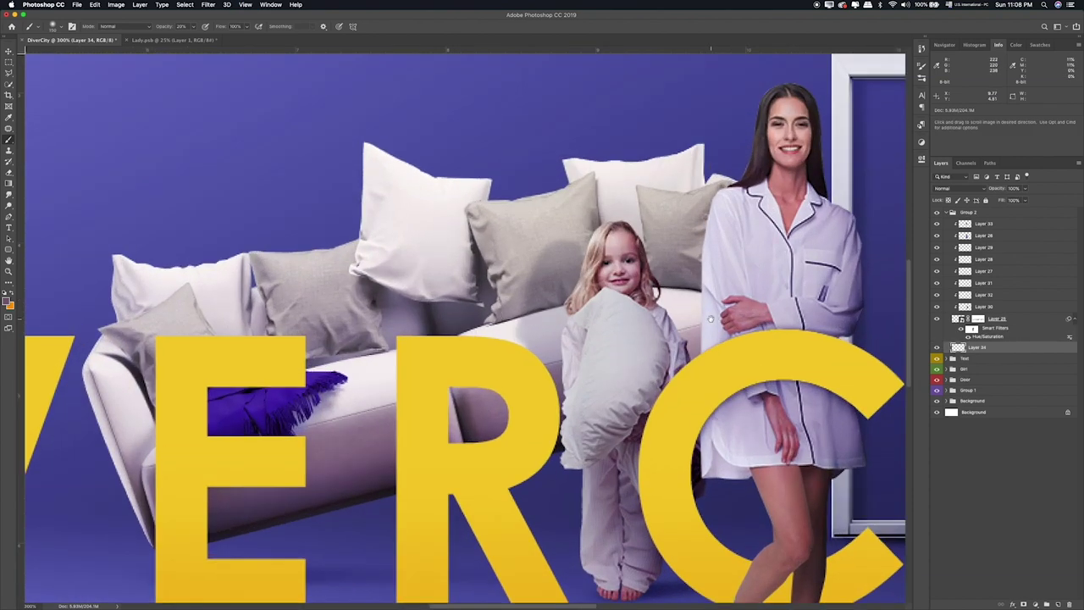
mouse_move(714, 324)
mouse_down()
mouse_move(373, 127)
mouse_move(378, 54)
mouse_up()
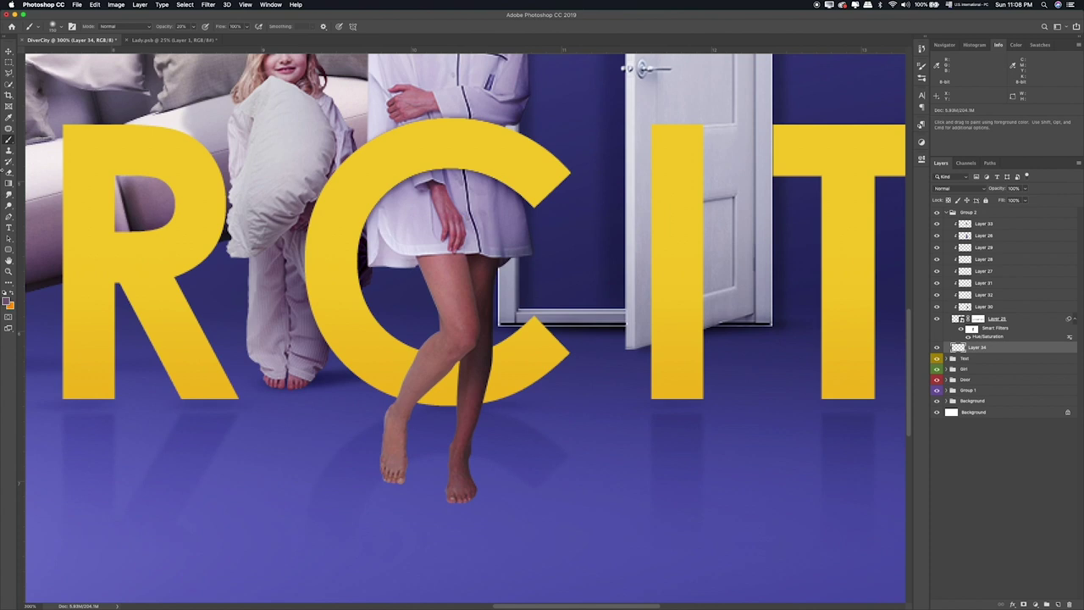
click(7, 302)
text(000000)
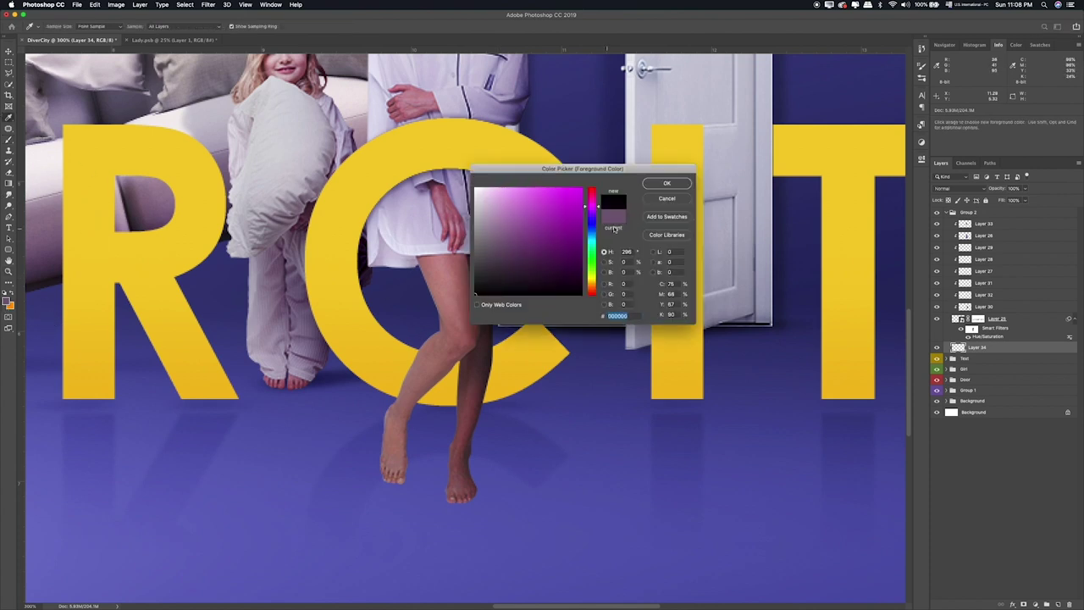
click(666, 184)
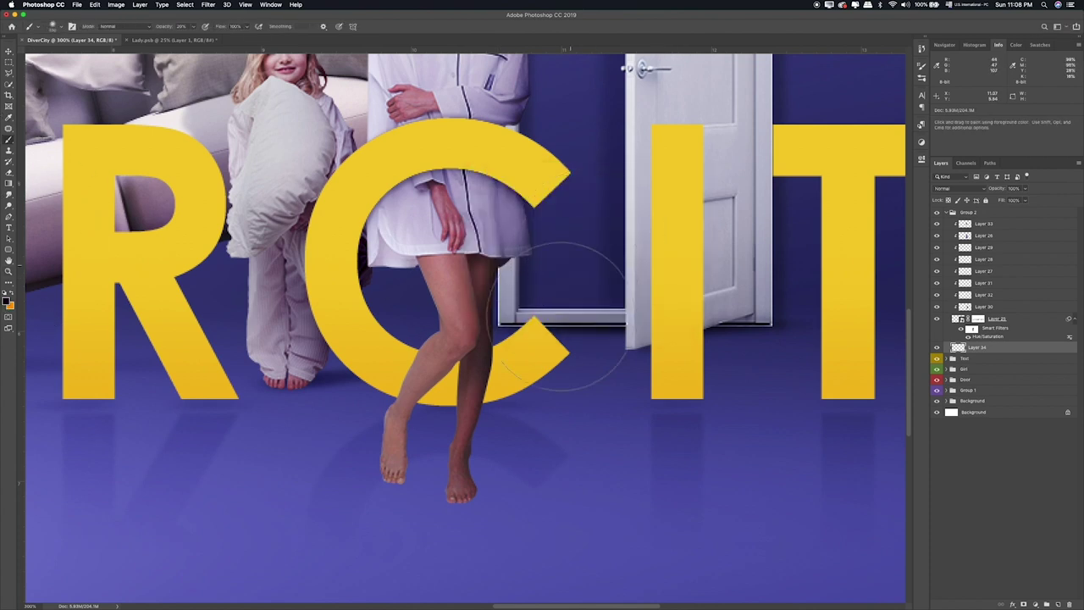
drag(556, 394, 557, 398)
click(557, 398)
click(557, 397)
Step: Free Transform the blob into a small flat shadow under one foot
key(ctrl+t)
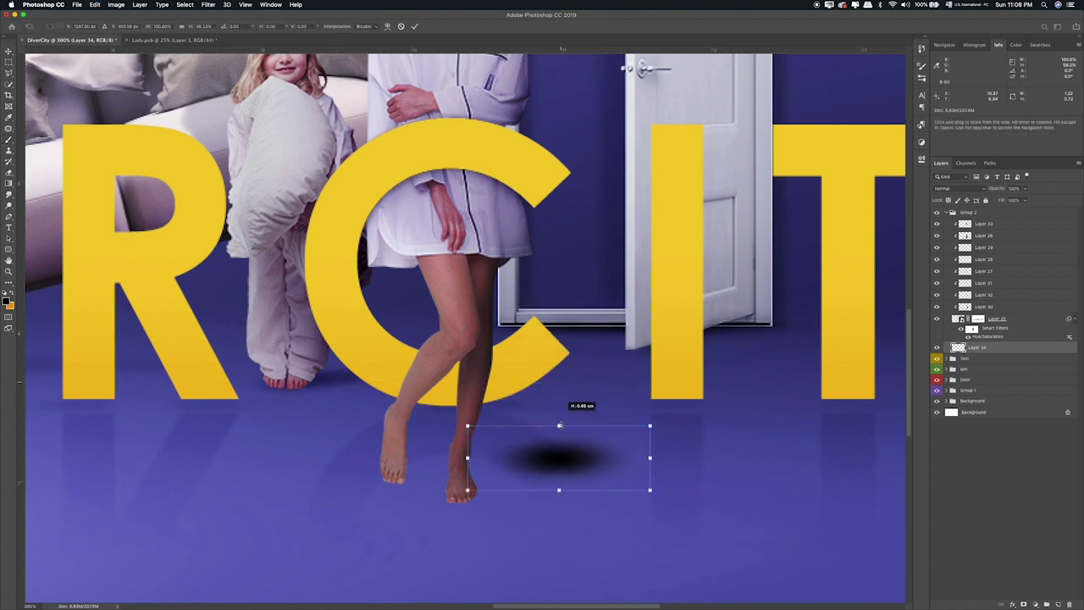
mouse_move(558, 301)
mouse_down()
mouse_move(559, 450)
mouse_move(459, 496)
mouse_up()
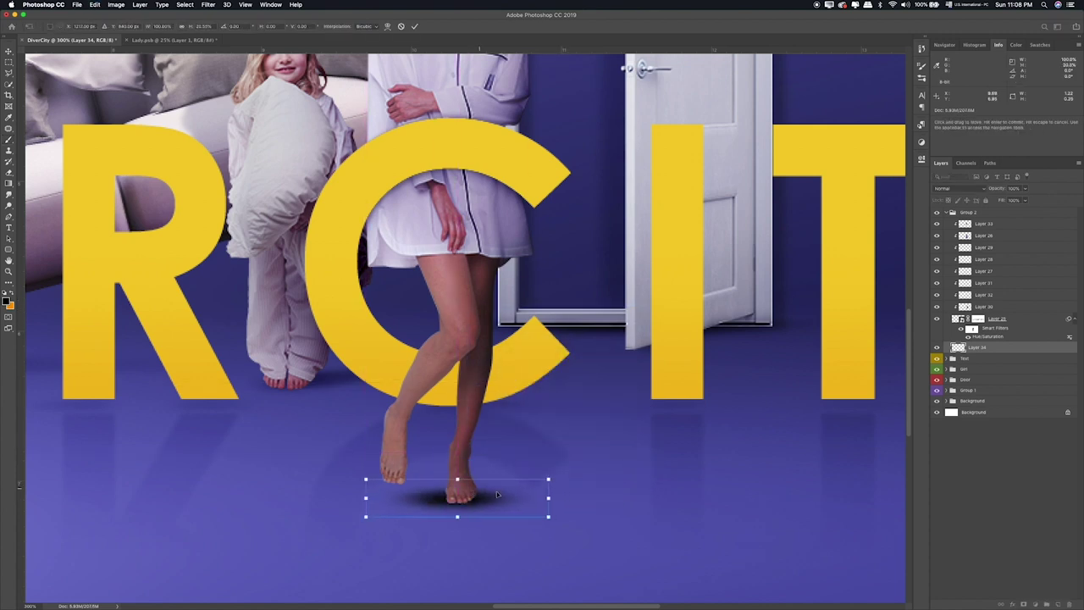
drag(546, 502, 488, 500)
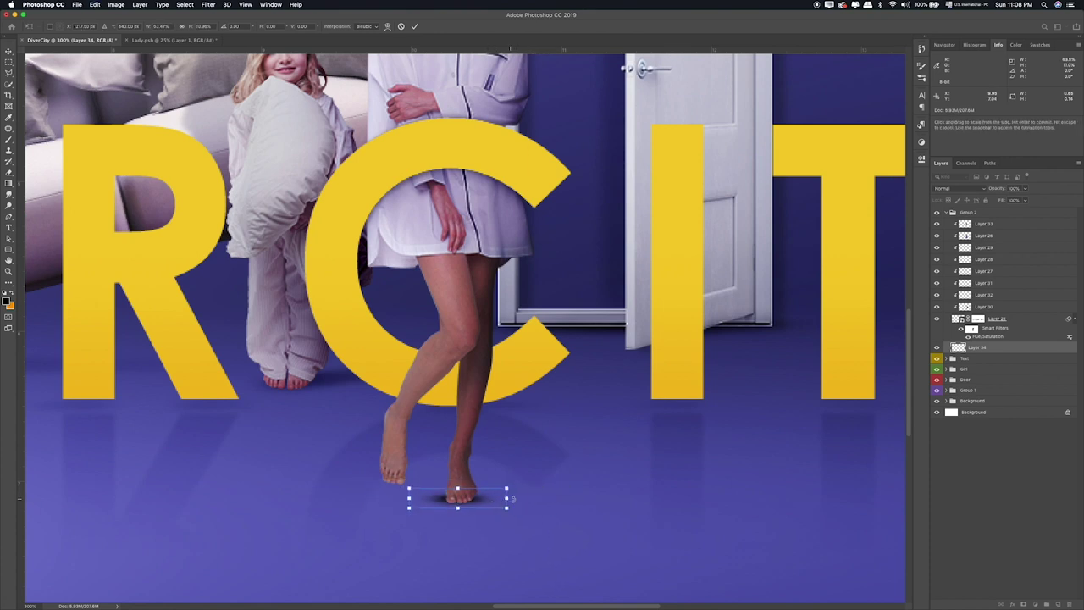
drag(507, 499, 501, 499)
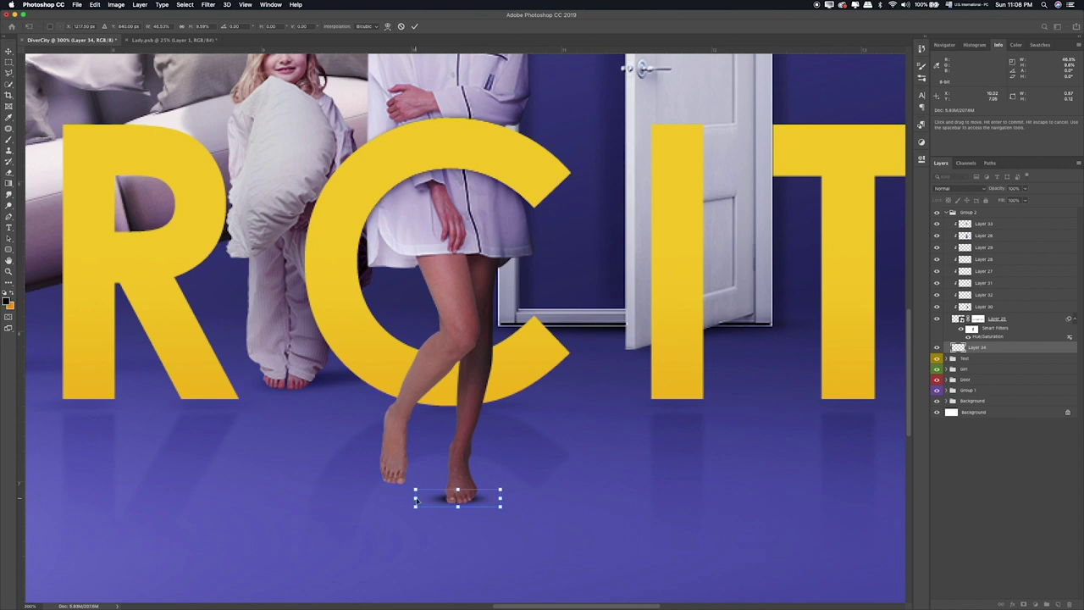
drag(437, 483, 443, 483)
key(Return)
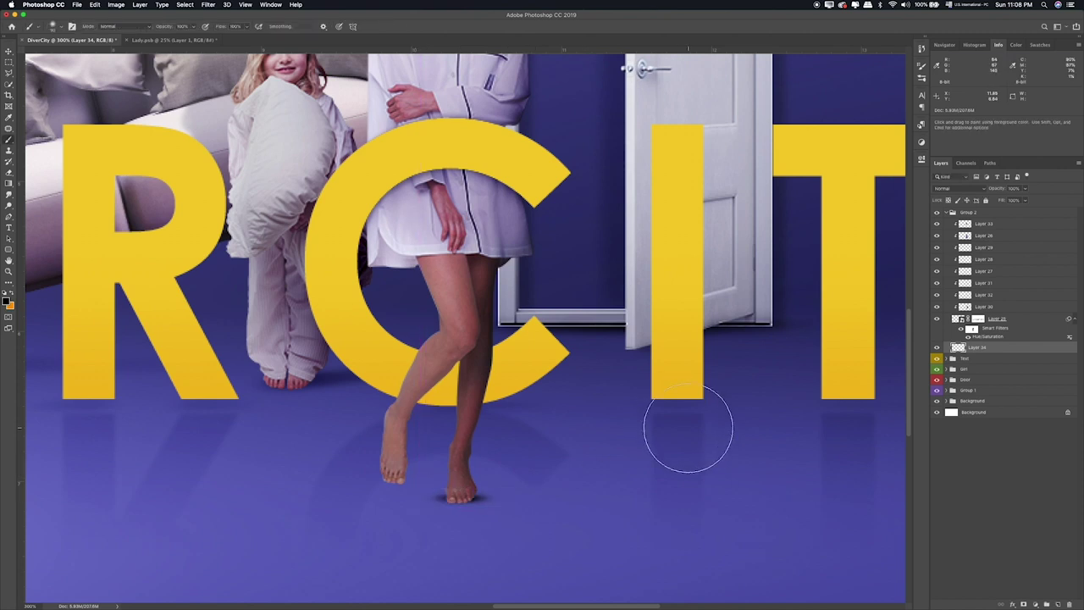
Step: Duplicate the foot shadow under the other foot and narrow it to fit
drag(470, 496, 490, 502)
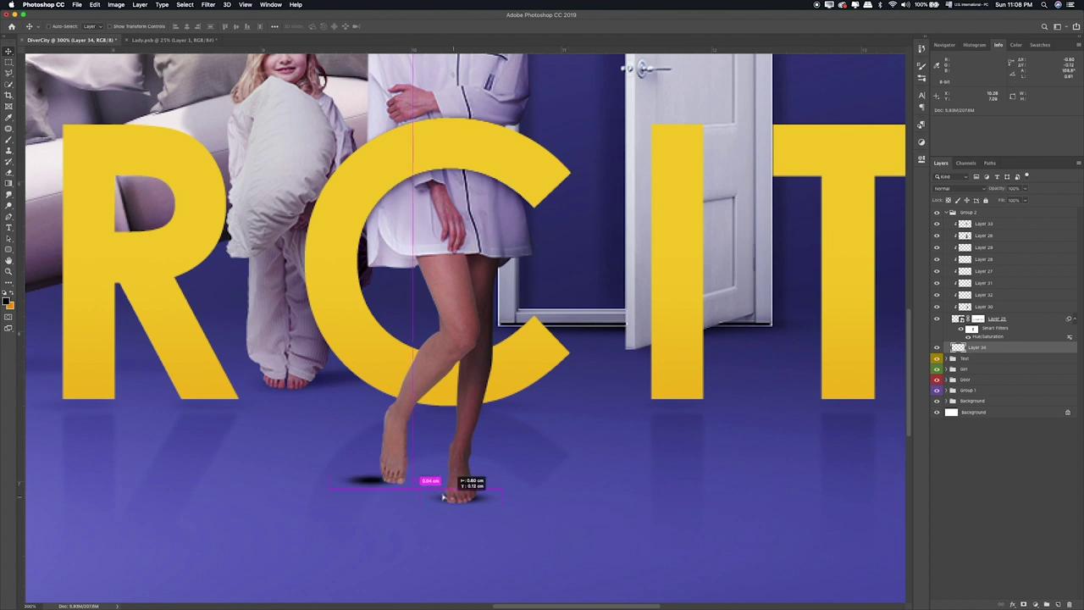
key(ctrl+t)
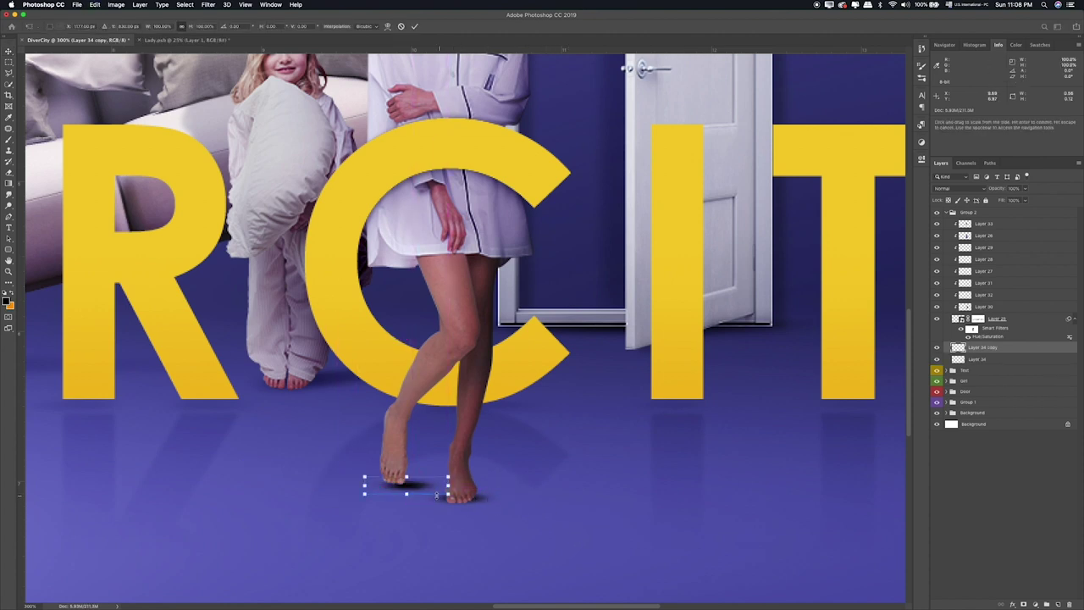
mouse_move(453, 481)
mouse_down()
mouse_move(408, 481)
mouse_move(425, 496)
mouse_up()
key(Return)
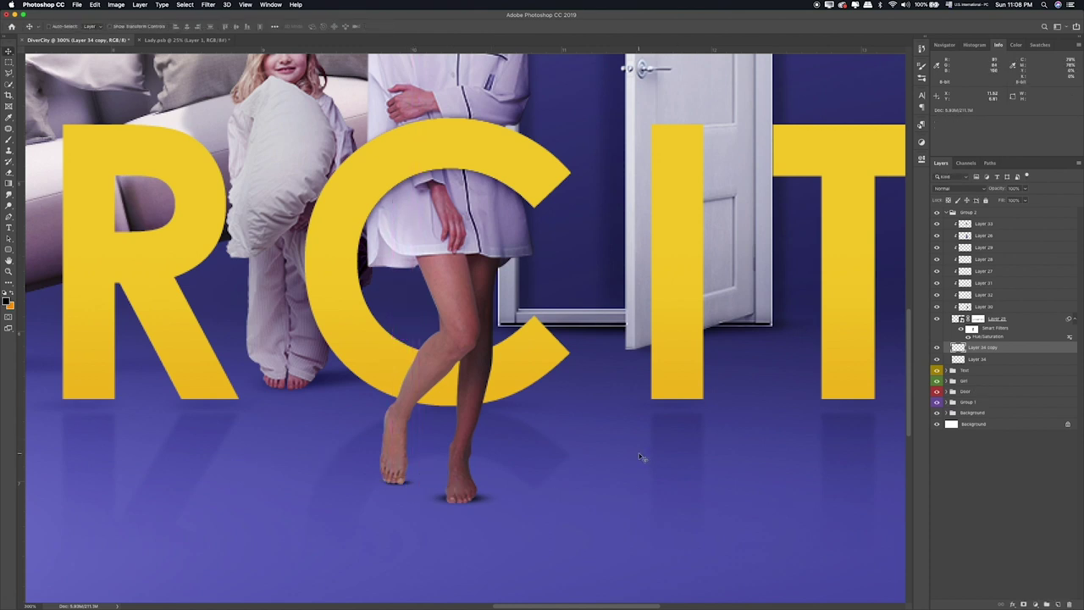
Step: Set both foot shadow layers to Overlay blending with lower opacity
shift+click(1005, 361)
click(1024, 188)
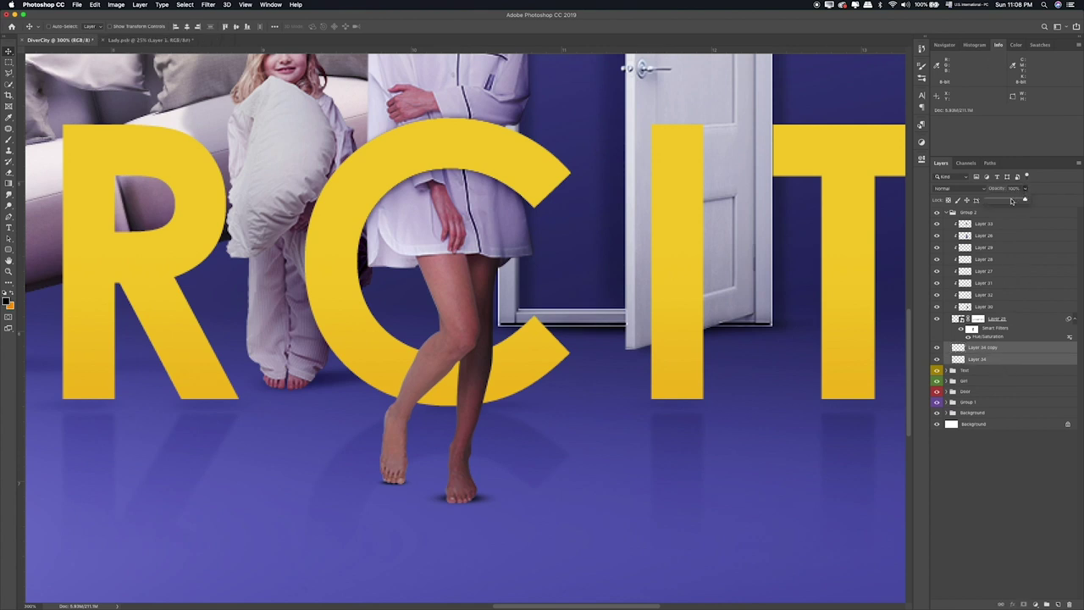
click(957, 188)
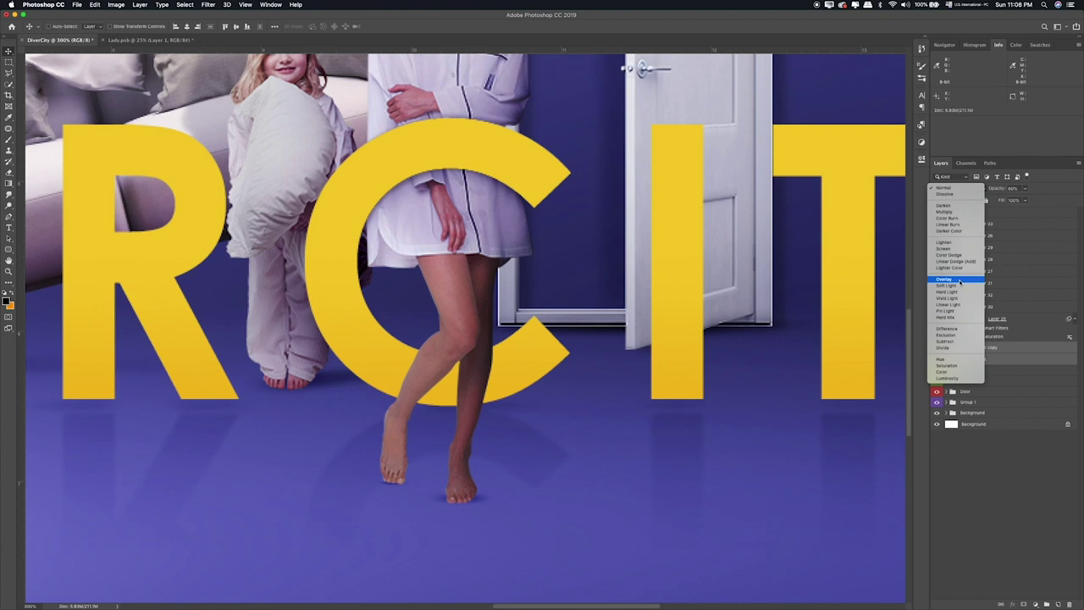
click(953, 279)
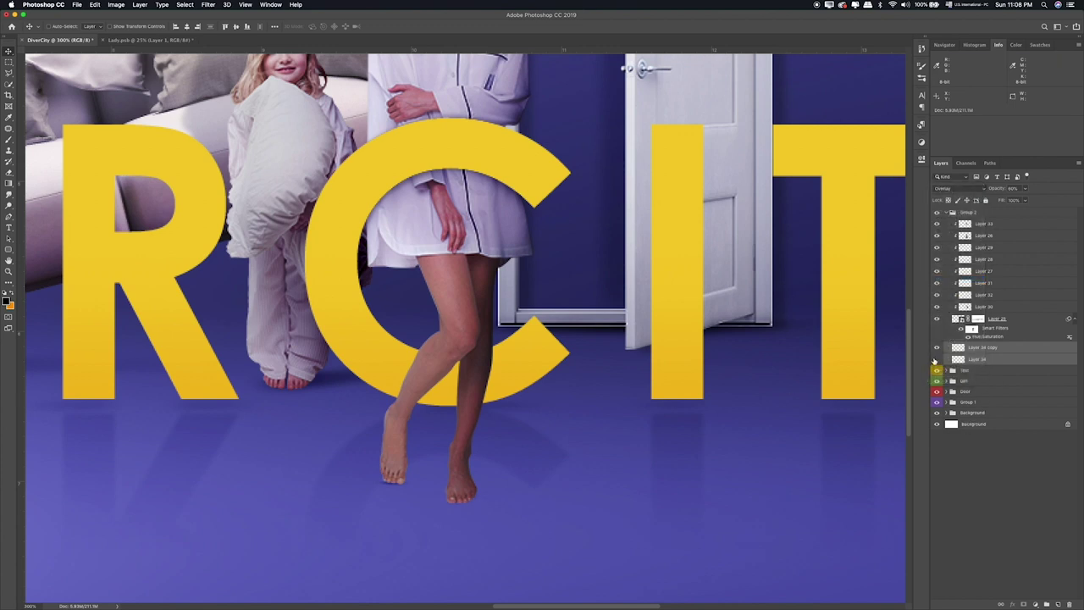
Step: Narrow the original foot shadow slightly
click(978, 359)
key(ctrl+t)
drag(504, 497, 462, 509)
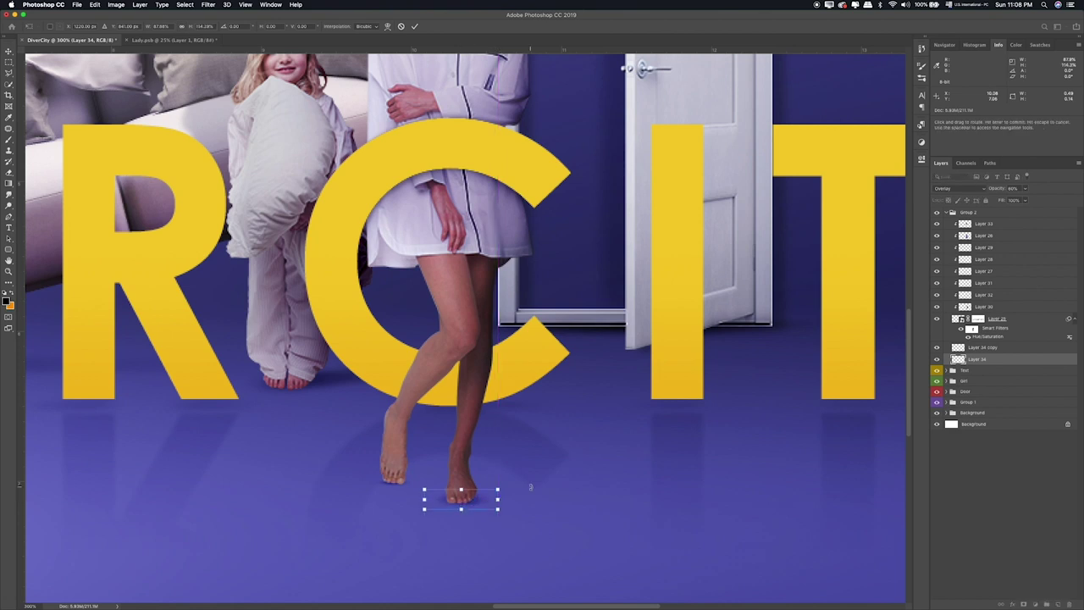
key(Return)
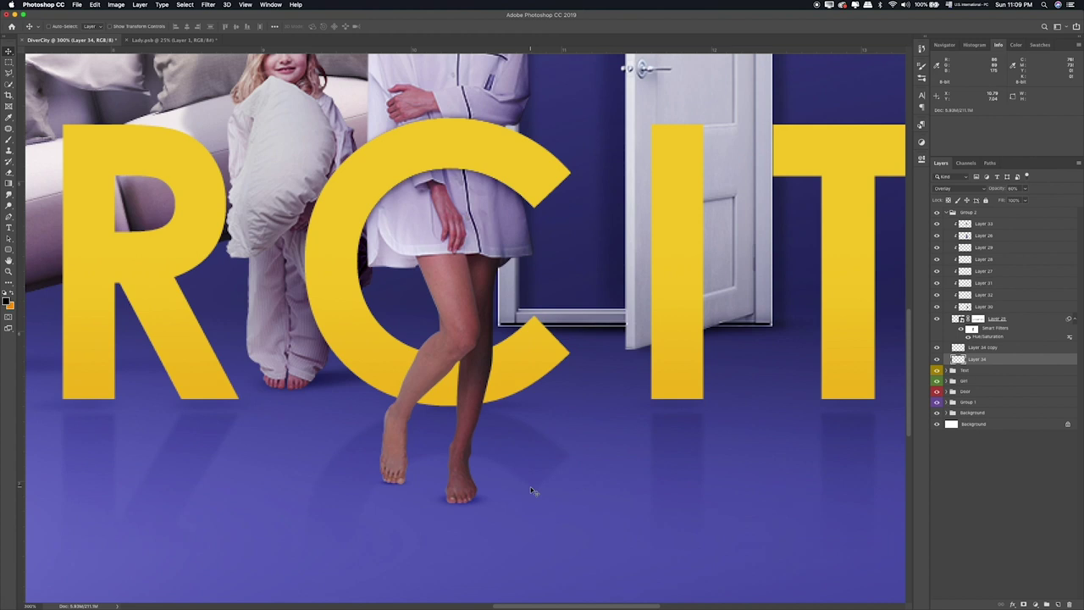
Step: Add a layer above Layer 25, paint shading along the lower leg, and set it to Soft Light
click(1005, 319)
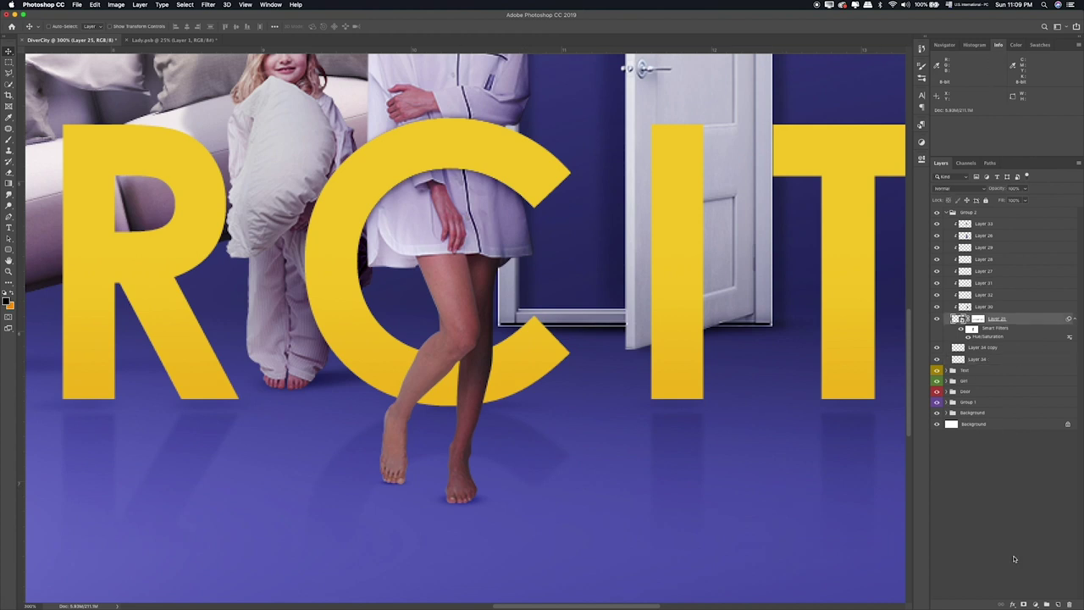
click(1056, 604)
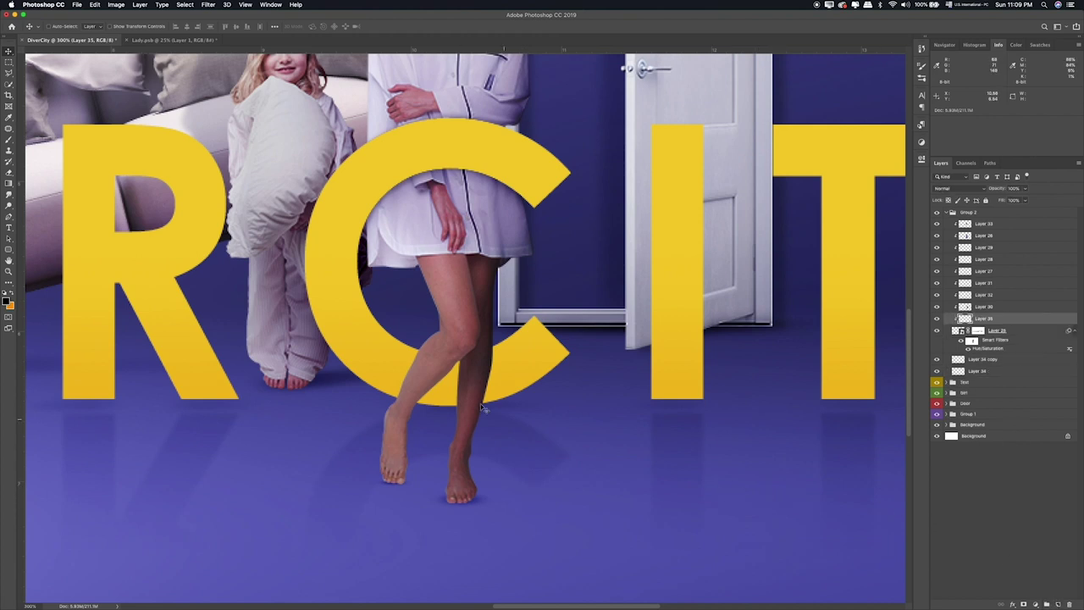
key(b)
key(bracketleft)
key(bracketleft)
key(bracketleft)
drag(436, 377, 402, 474)
key(v)
key(shift+plus)
key(shift+plus)
key(shift+plus)
key(shift+plus)
key(shift+plus)
key(shift+plus)
key(shift+plus)
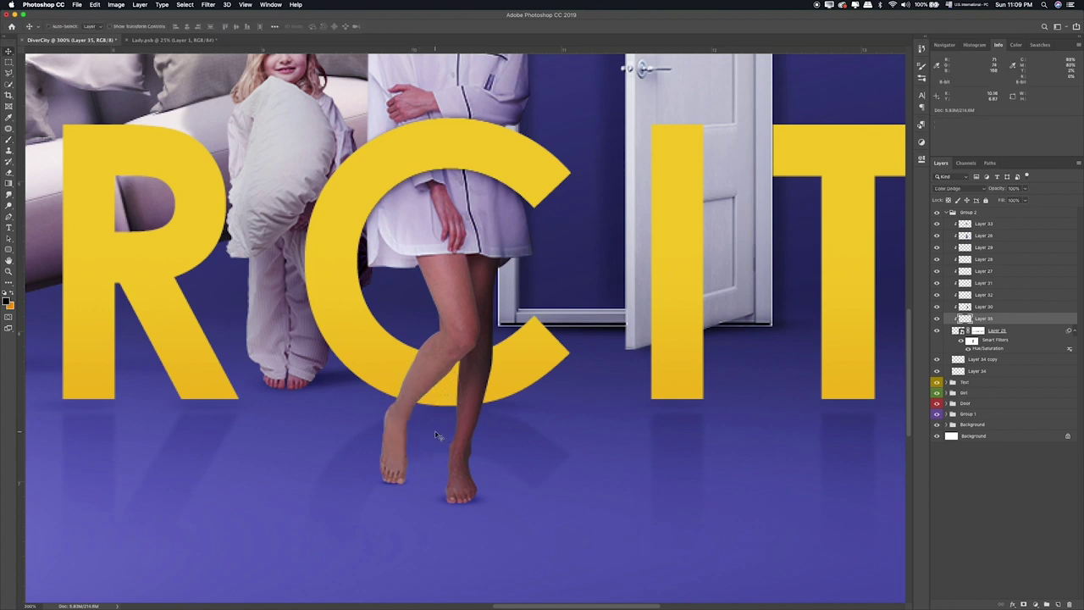
key(shift+plus)
key(shift+plus)
key(shift+plus)
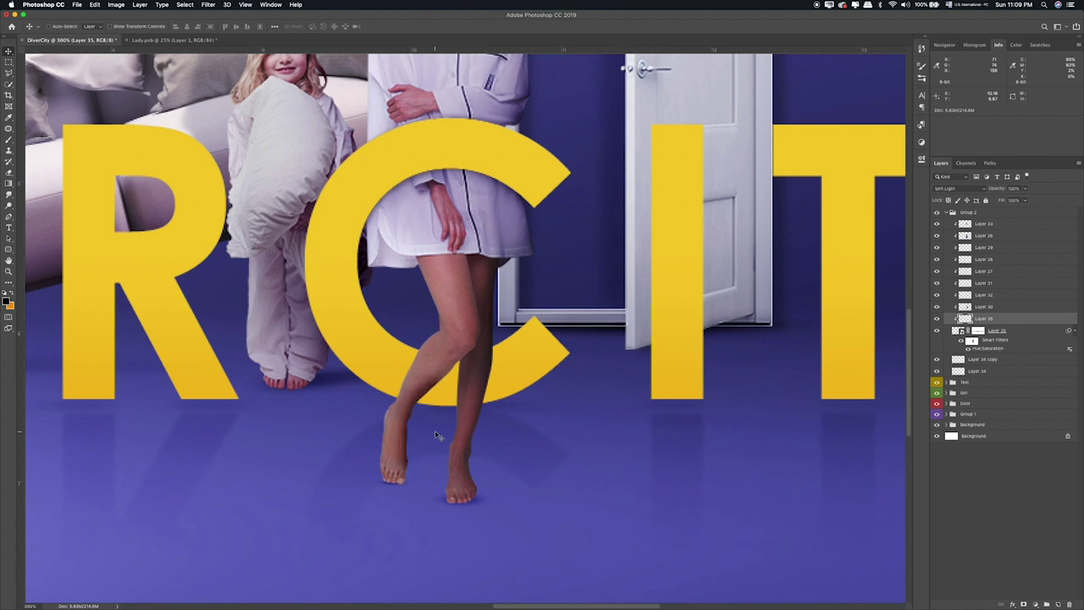
key(e)
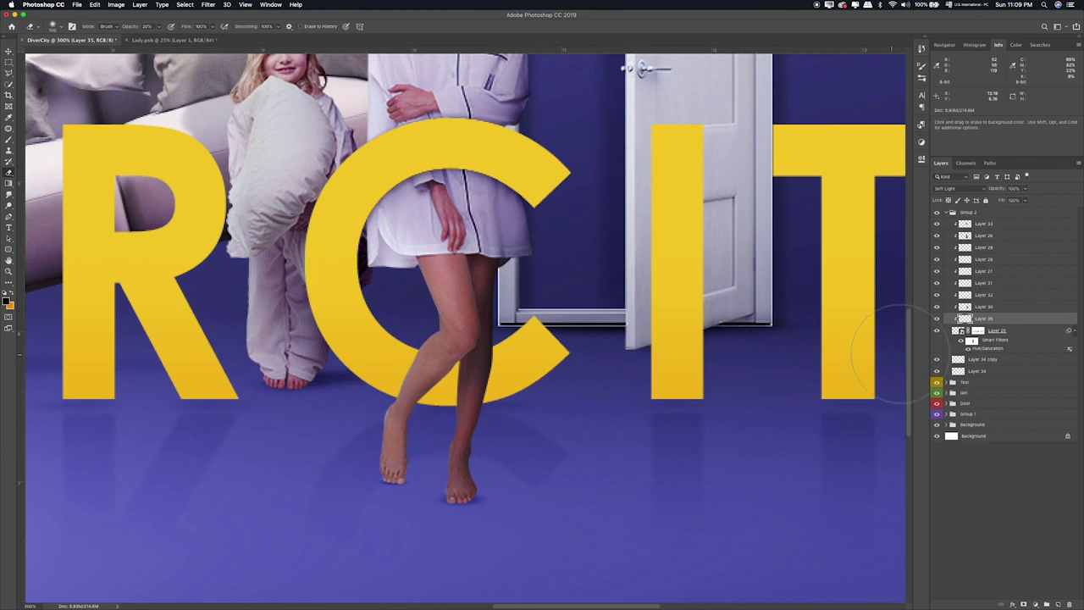
Step: Compare the image with the leg shading hidden and shown, then review Layer 30 and Group 2
click(936, 320)
click(936, 320)
key(super+0)
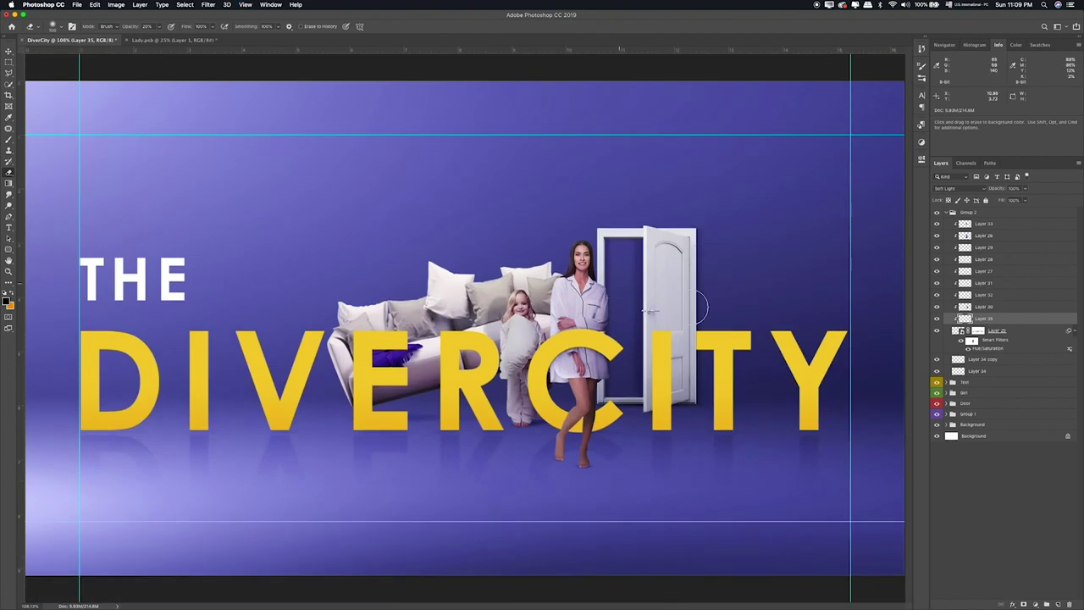
click(936, 313)
click(1008, 307)
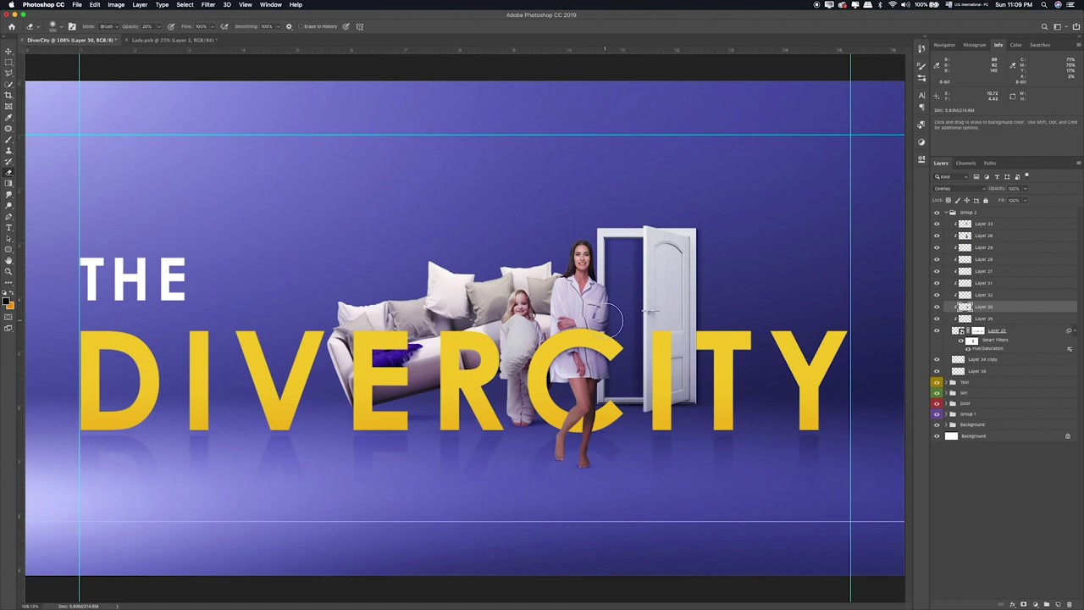
key(bracketright)
key(bracketright)
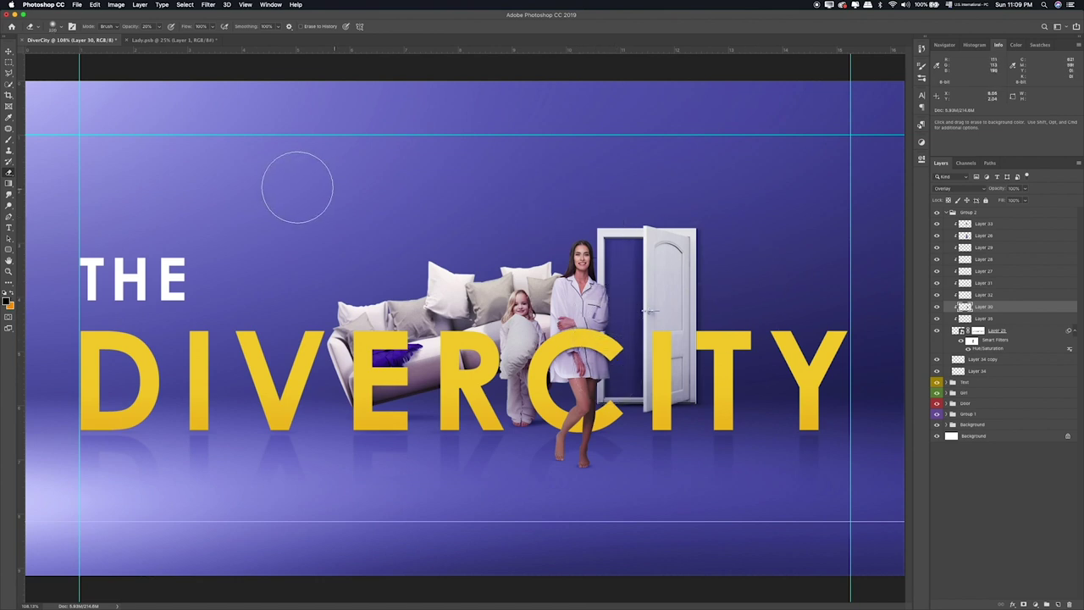
key(m)
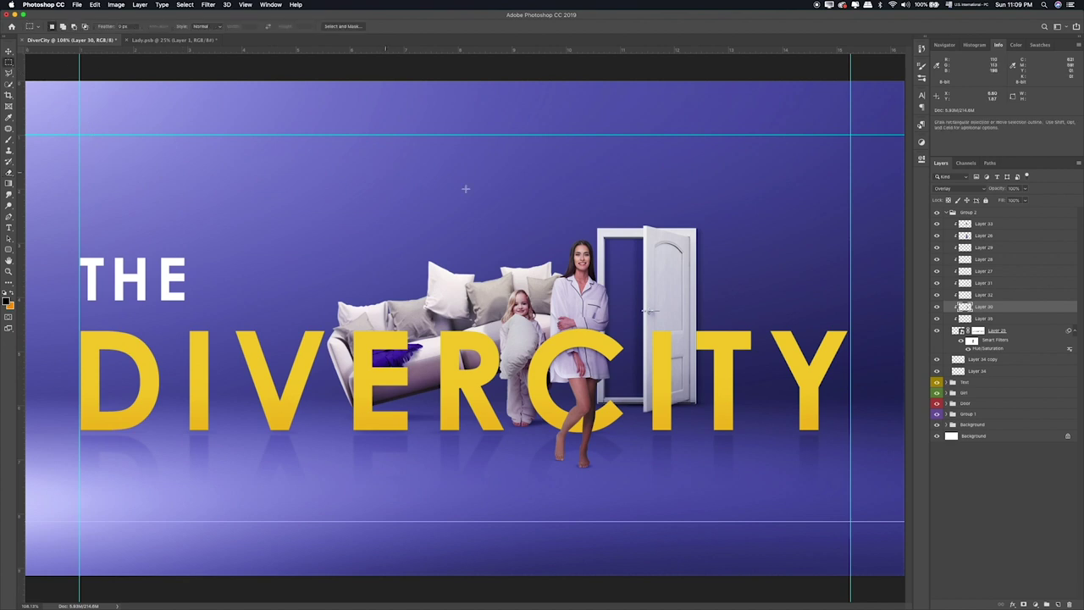
key(ctrl+plus)
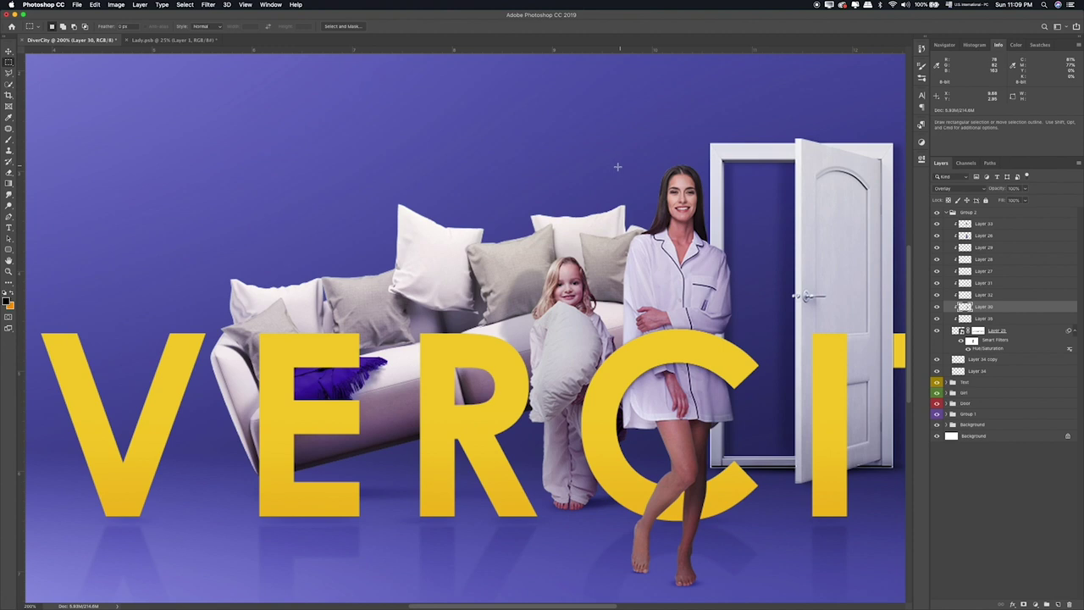
click(972, 212)
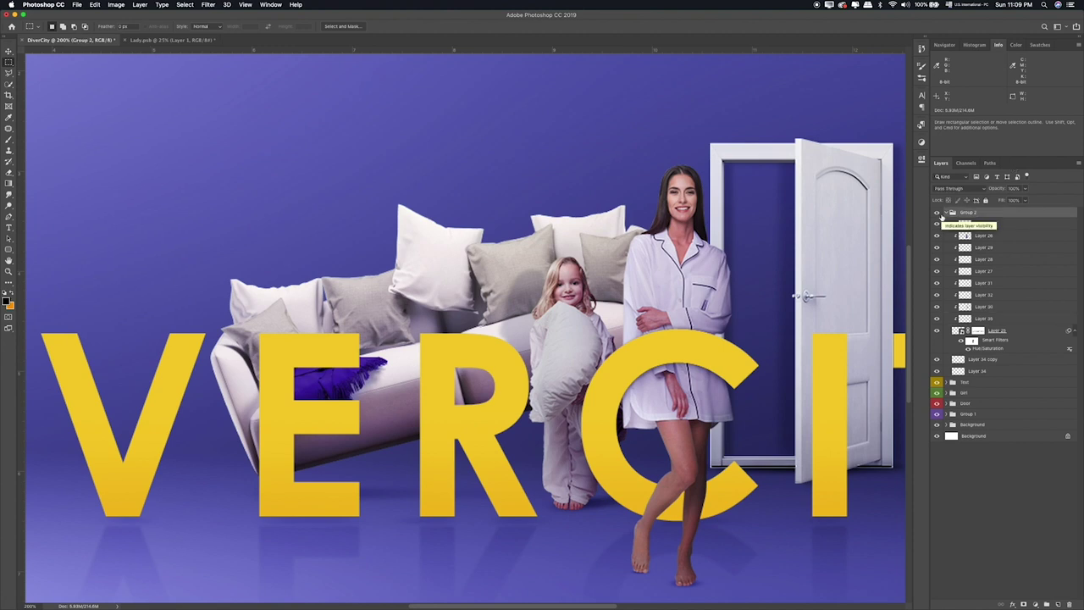
key(ctrl+0)
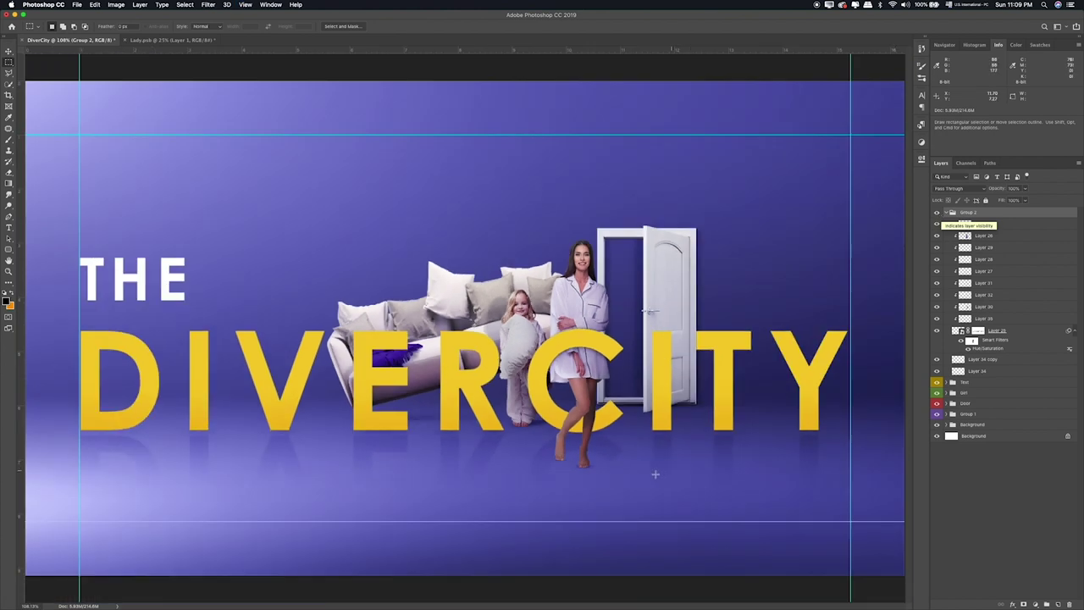
Step: Add a layer above Layer 34 copy and paint a large black dab below the woman's foot
click(1018, 360)
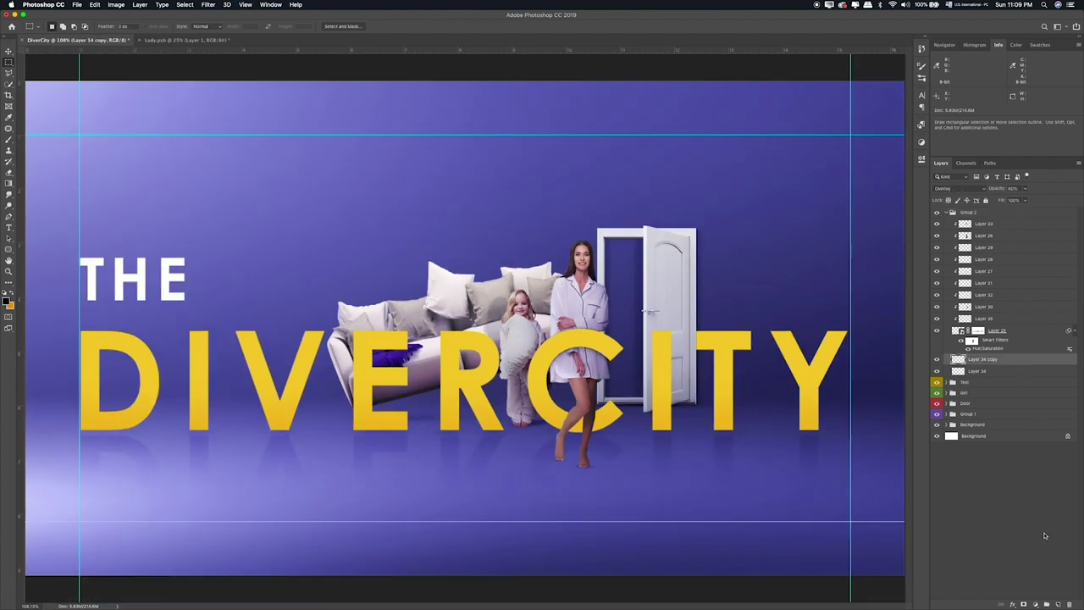
click(1057, 605)
key(b)
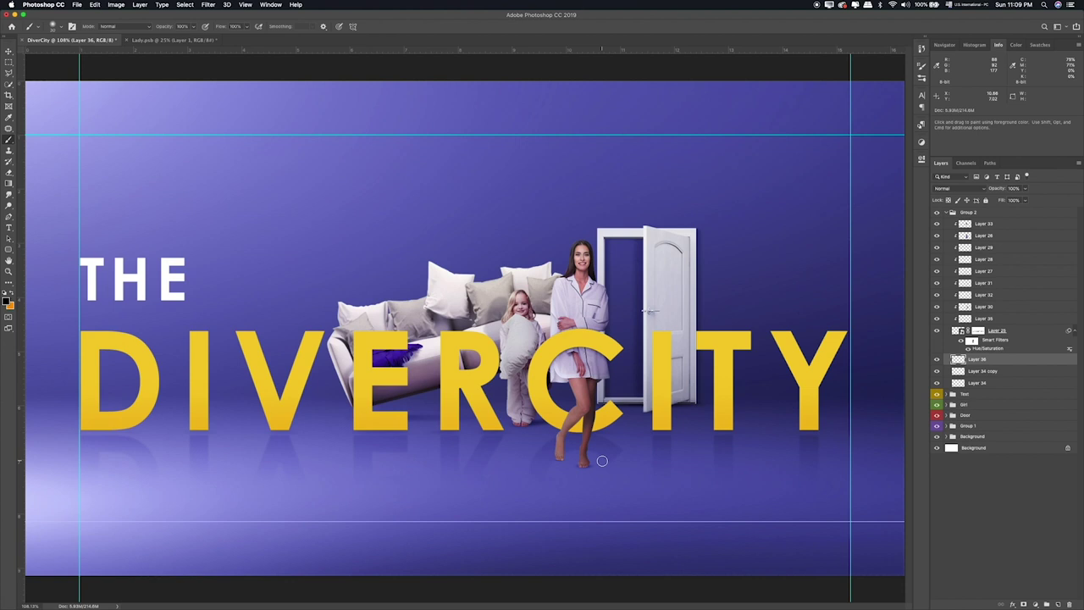
key(bracketright)
click(601, 460)
click(601, 458)
Step: Transform the dab into a long, flat, slightly tilted shadow stretching right from the feet
key(ctrl+t)
mouse_move(601, 414)
mouse_down()
mouse_move(603, 478)
mouse_move(849, 486)
mouse_up()
drag(732, 500, 659, 469)
mouse_move(780, 472)
mouse_down()
mouse_move(780, 444)
mouse_move(790, 500)
mouse_up()
drag(684, 489, 687, 479)
key(Return)
key(e)
key(bracketleft)
key(bracketleft)
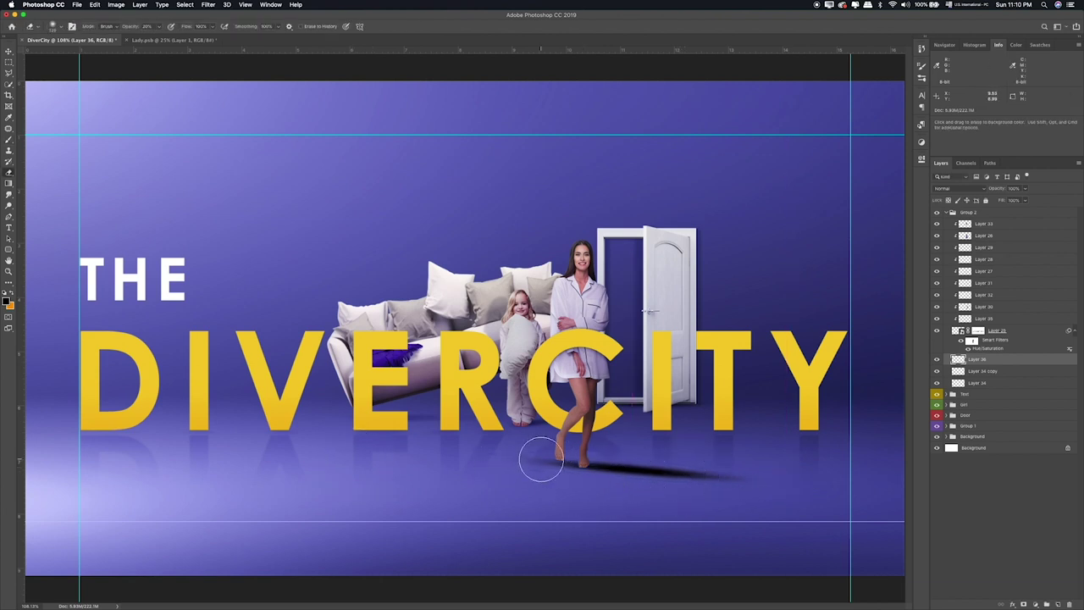
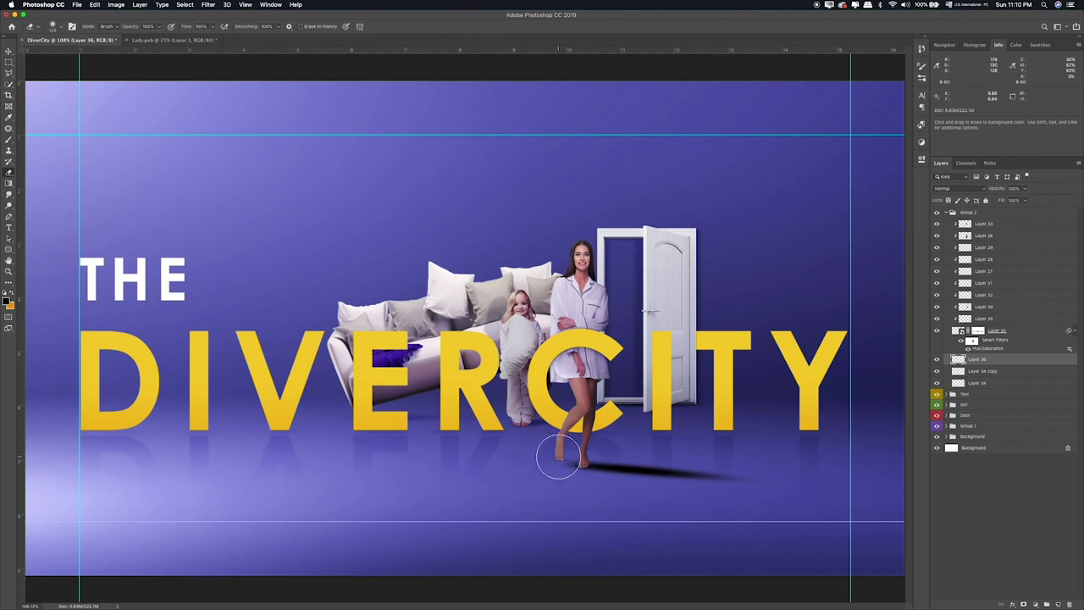
Step: Set the Eraser to 20% opacity with a roughly 210px brush to fade the woman's ground shadow
key(2)
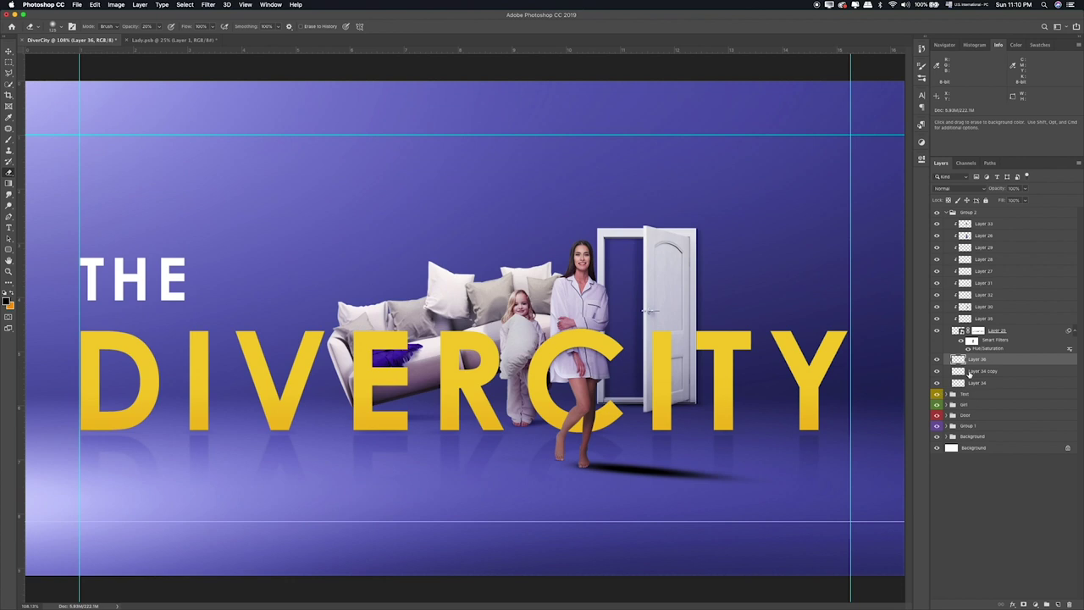
key(v)
double_click(969, 375)
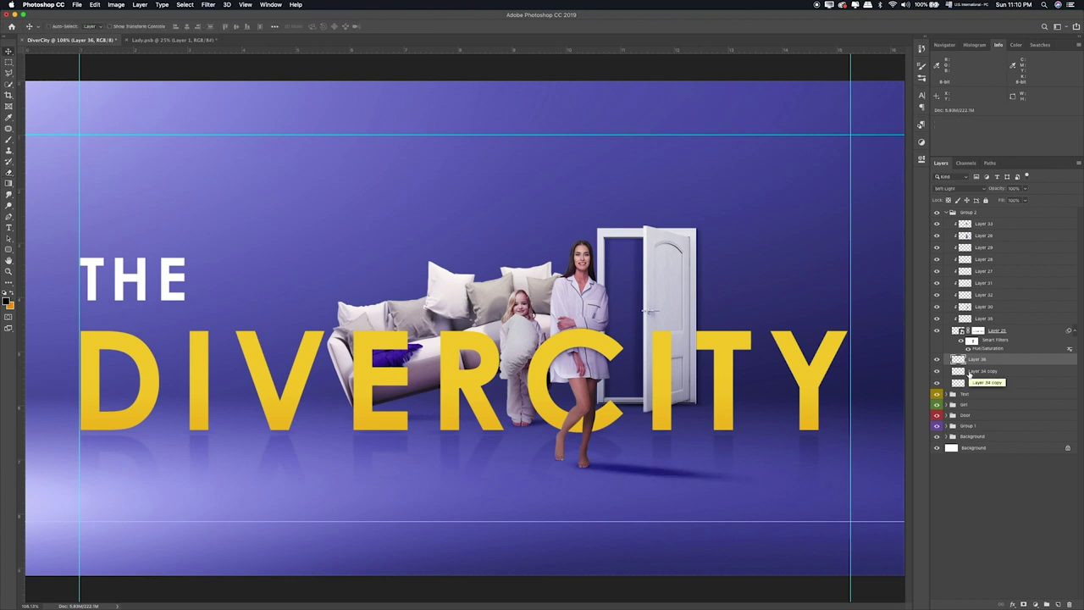
key(Escape)
key(e)
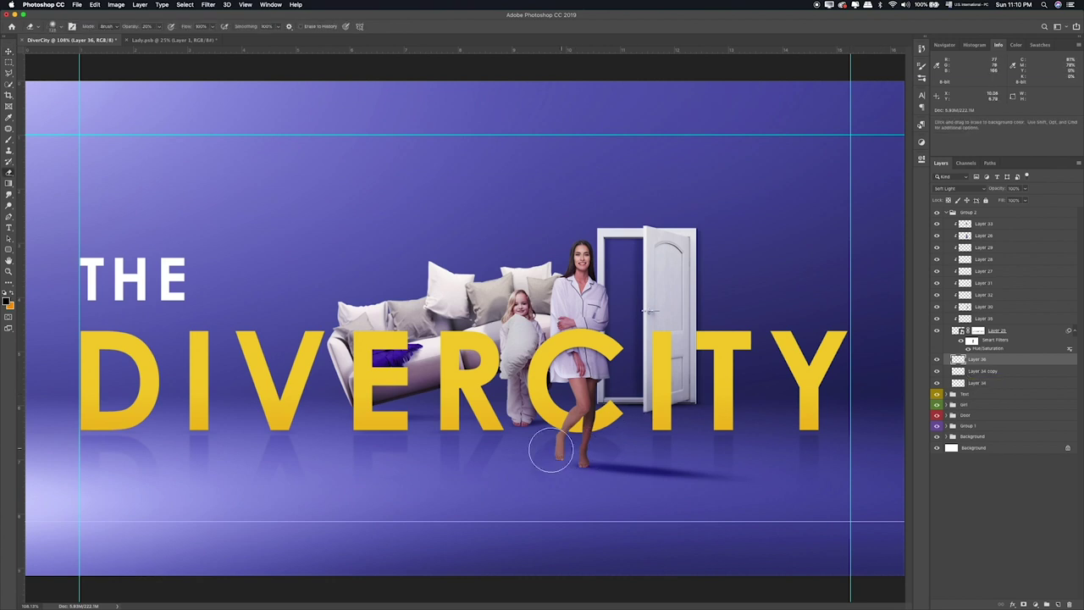
key(bracketright)
key(bracketright)
key(bracketright)
key(bracketright)
key(bracketright)
key(bracketright)
key(bracketright)
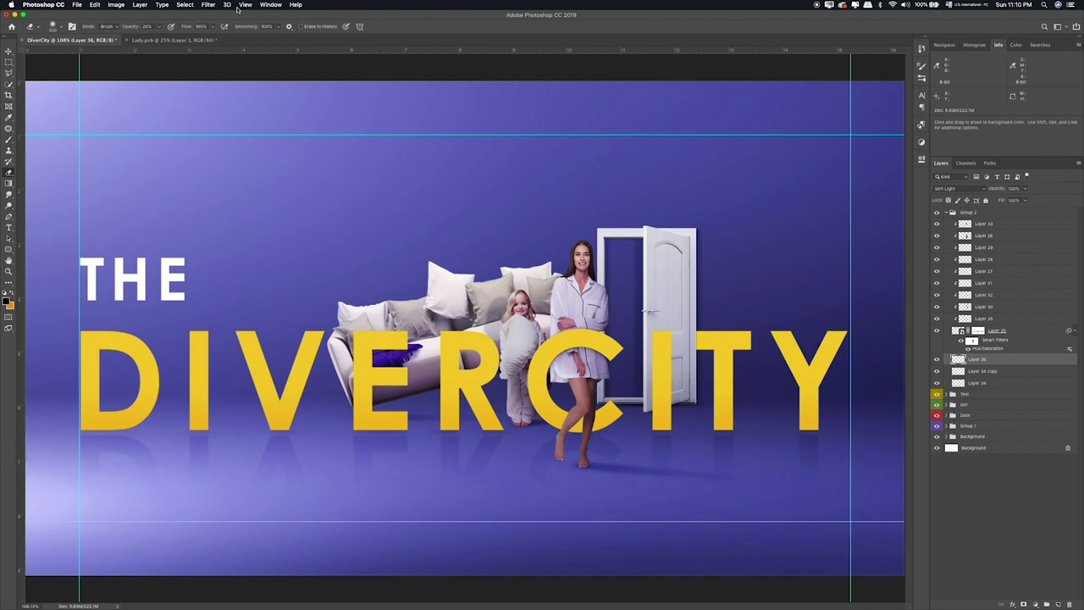
click(207, 4)
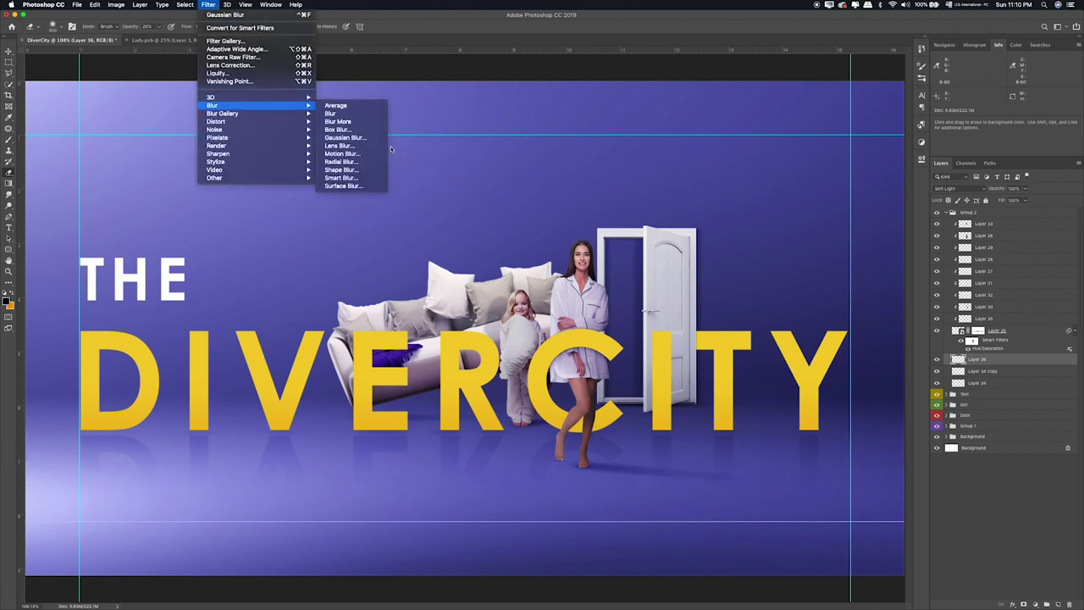
Step: Apply a 4.6-pixel Gaussian Blur to the woman's cast shadow
click(344, 137)
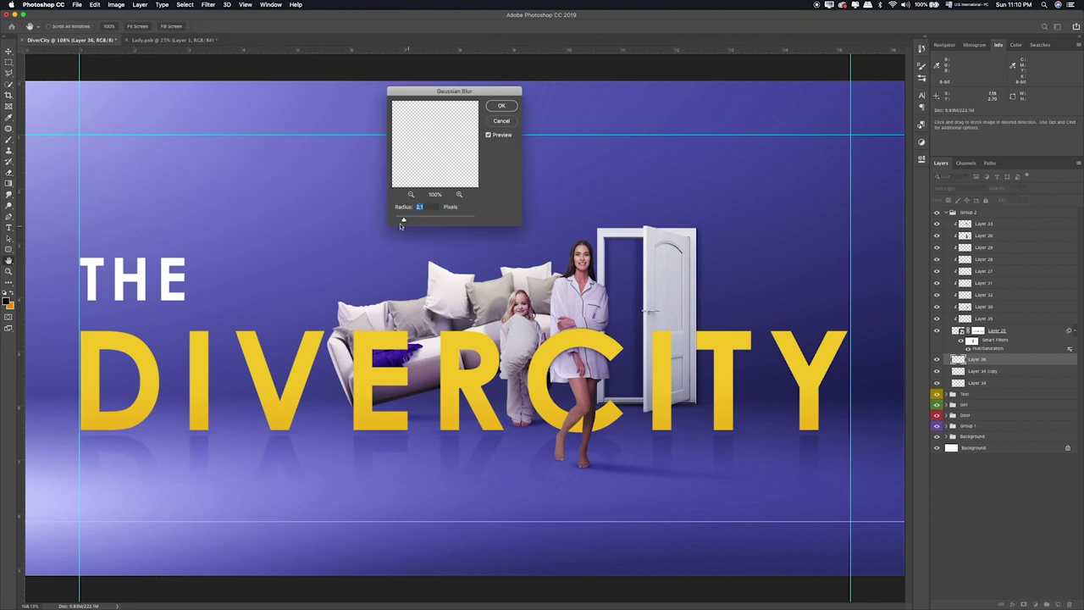
drag(412, 220, 414, 221)
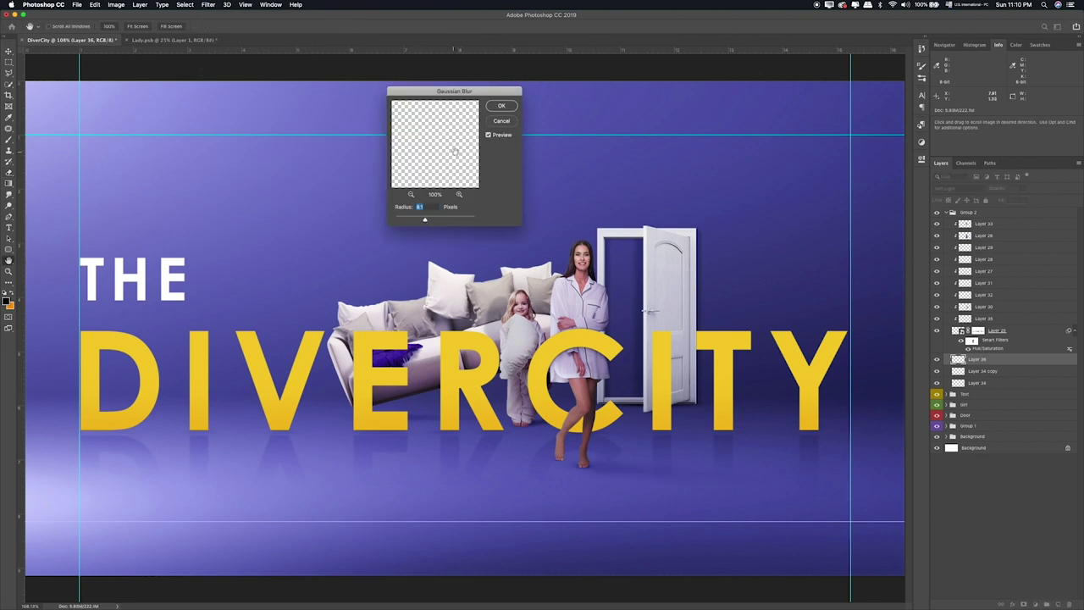
click(500, 109)
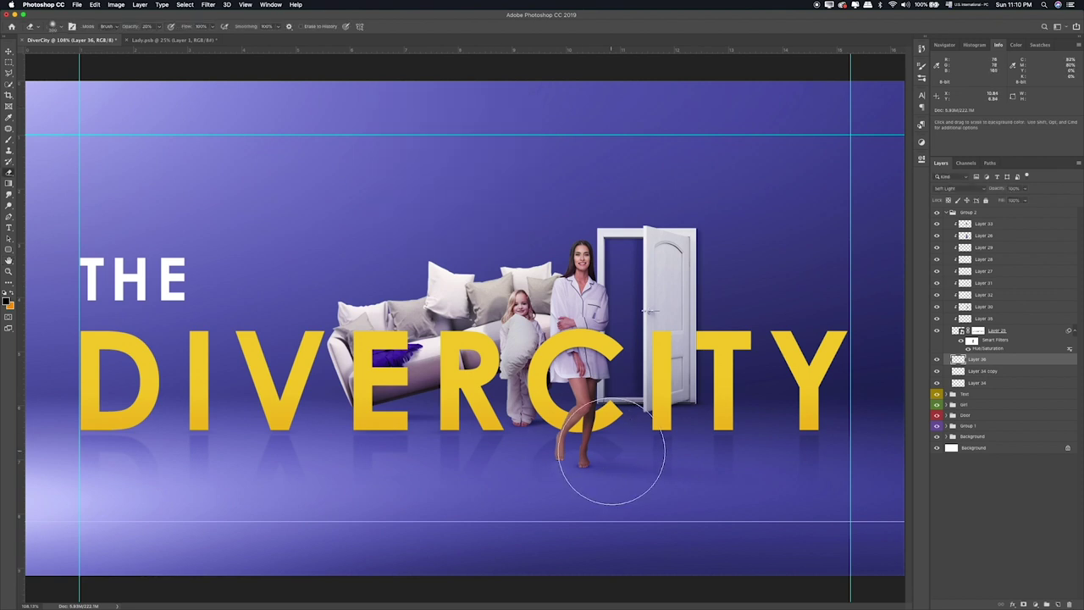
key(v)
drag(620, 454, 646, 451)
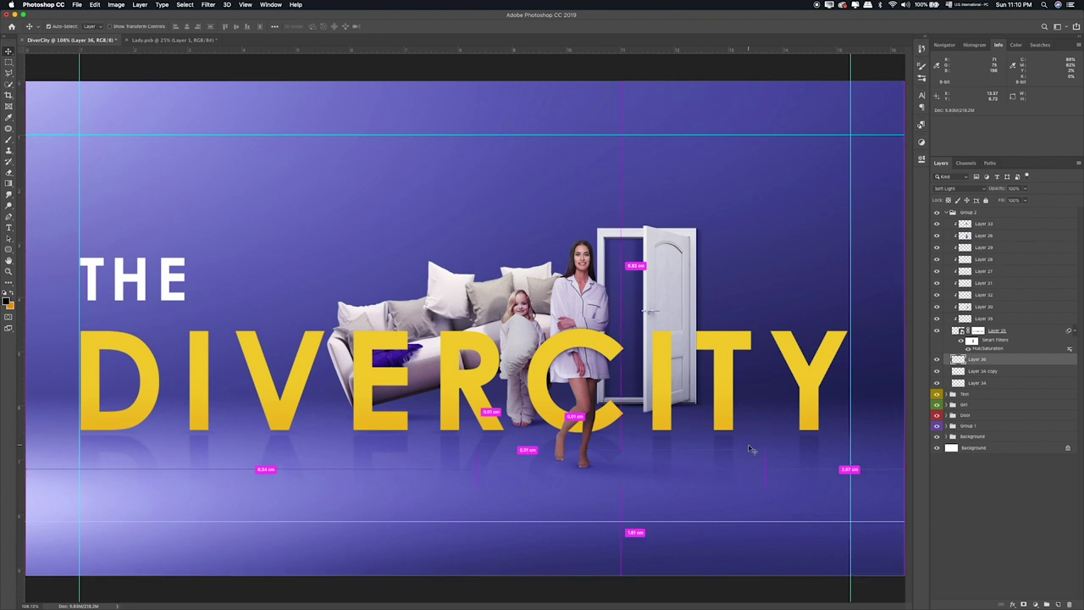
key(ctrl+plus)
drag(747, 445, 495, 356)
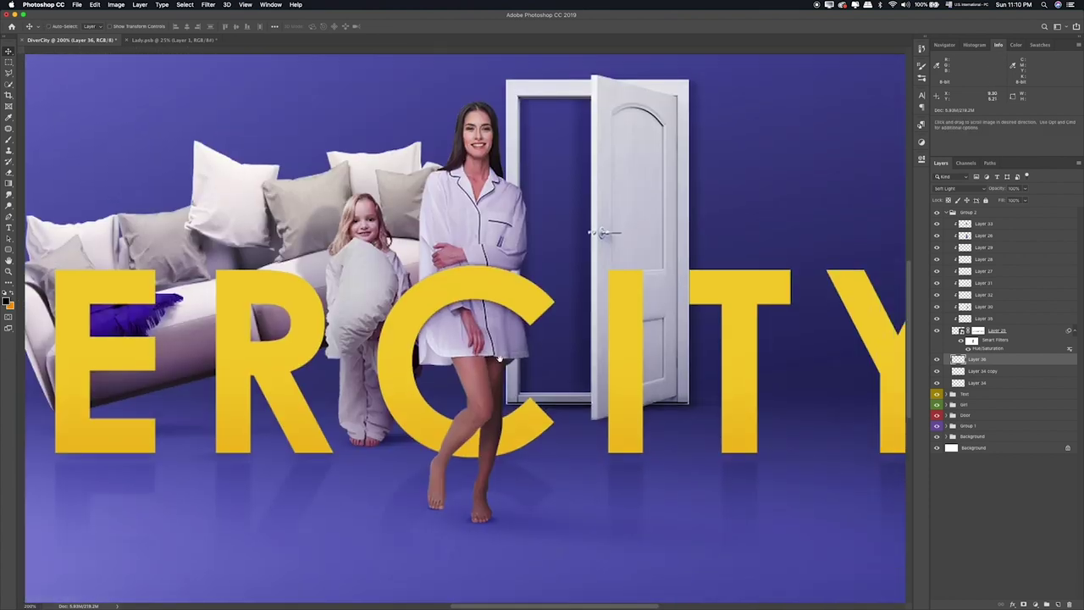
key(e)
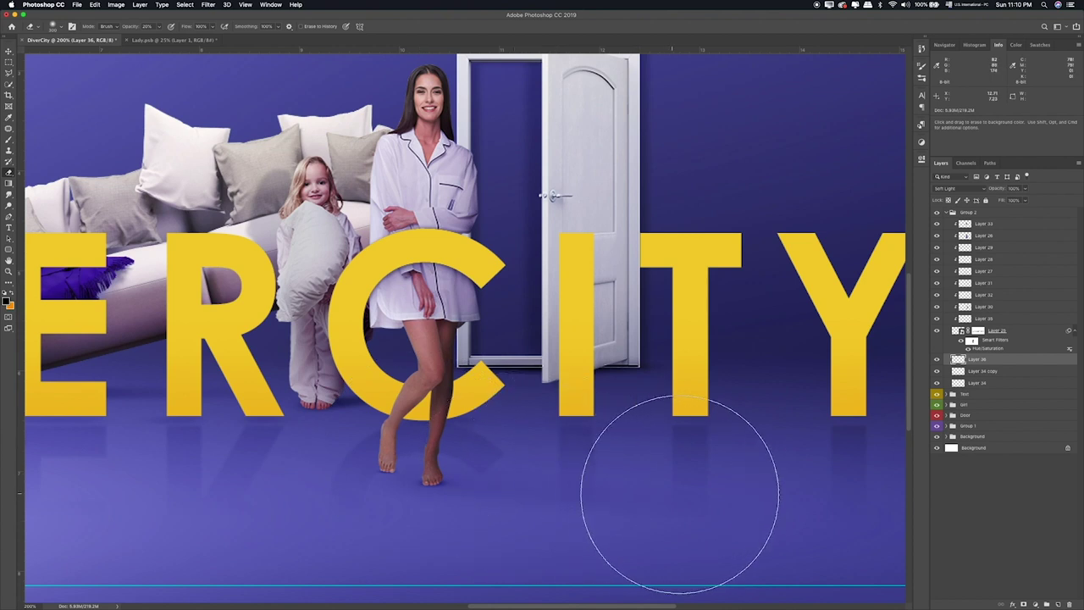
key(ctrl+0)
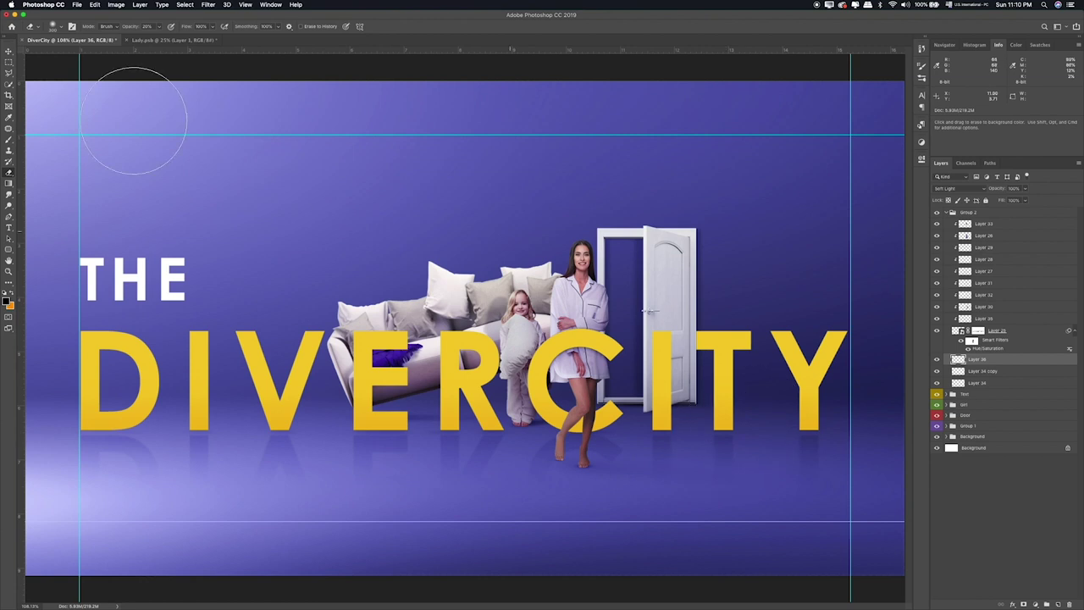
click(8, 62)
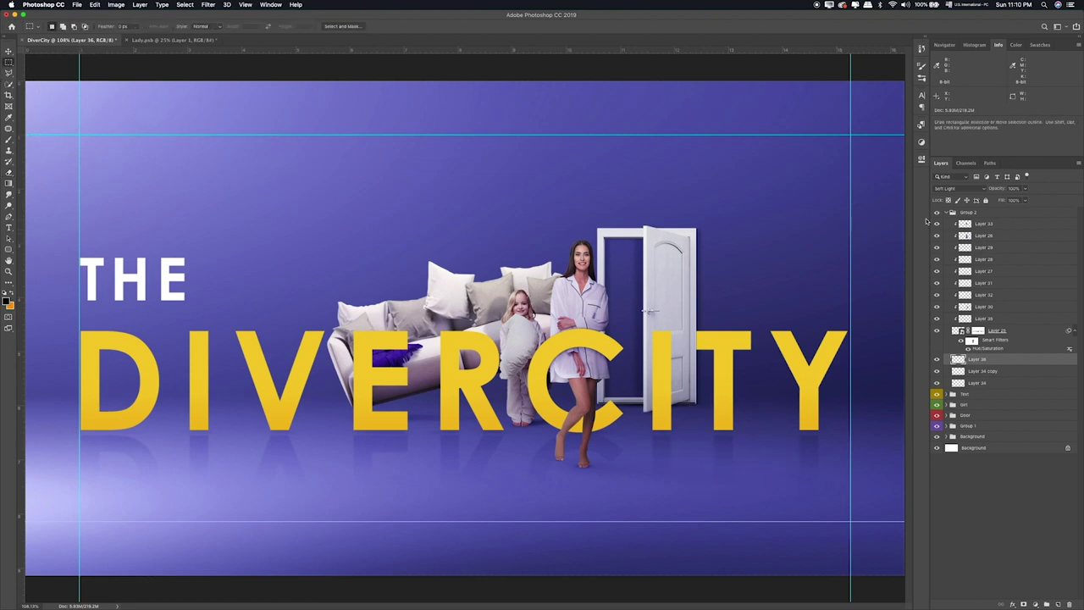
Step: Collapse the woman's layer group and name it Girl
click(960, 213)
click(945, 213)
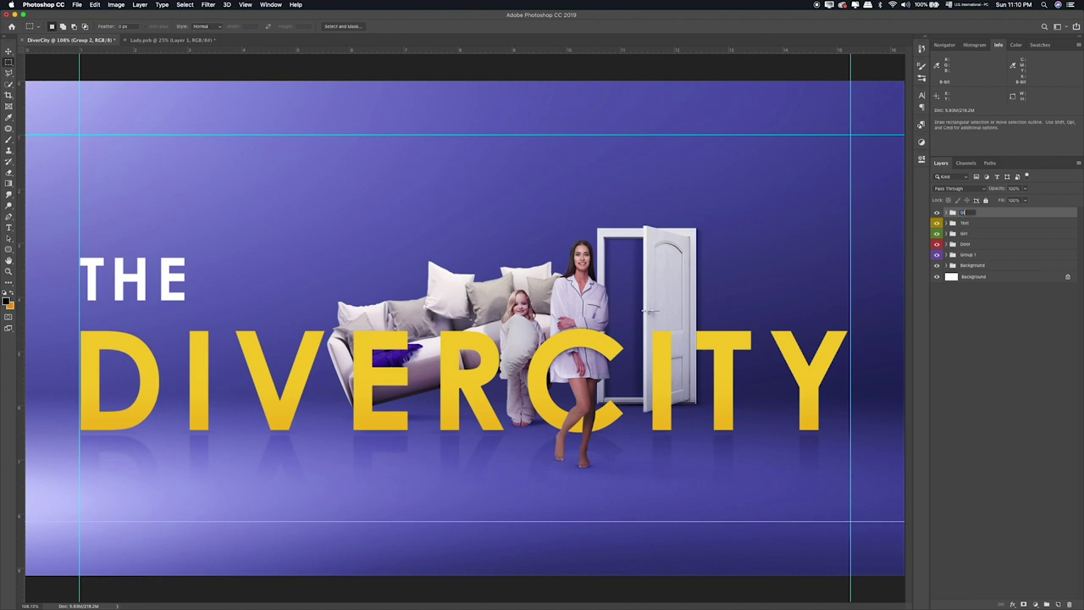
key(Return)
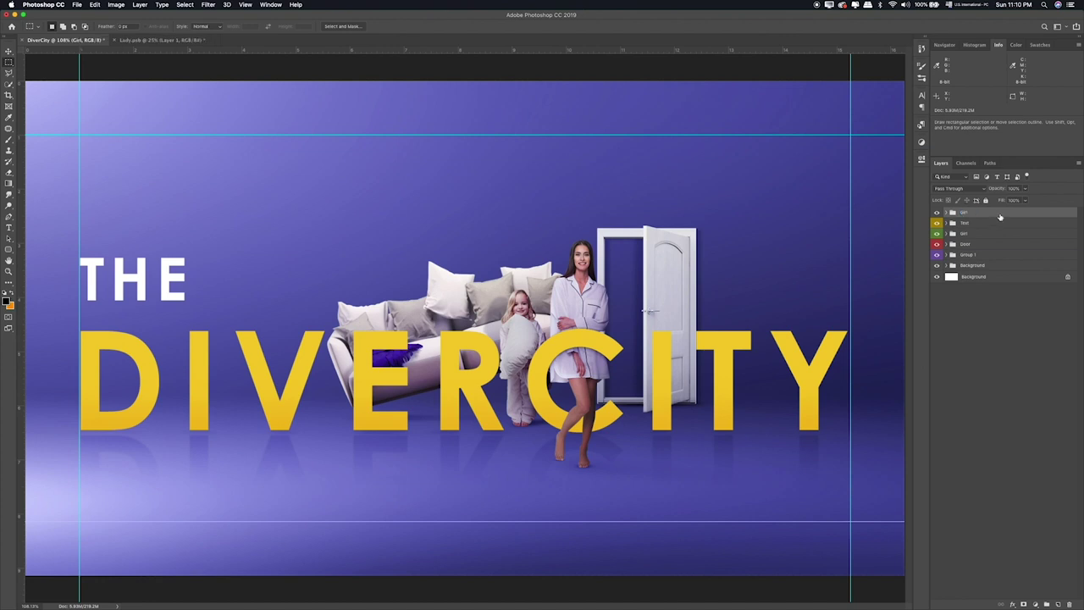
Step: Preview and open Lamp.psb from the Items folder
click(466, 196)
key(space)
key(space)
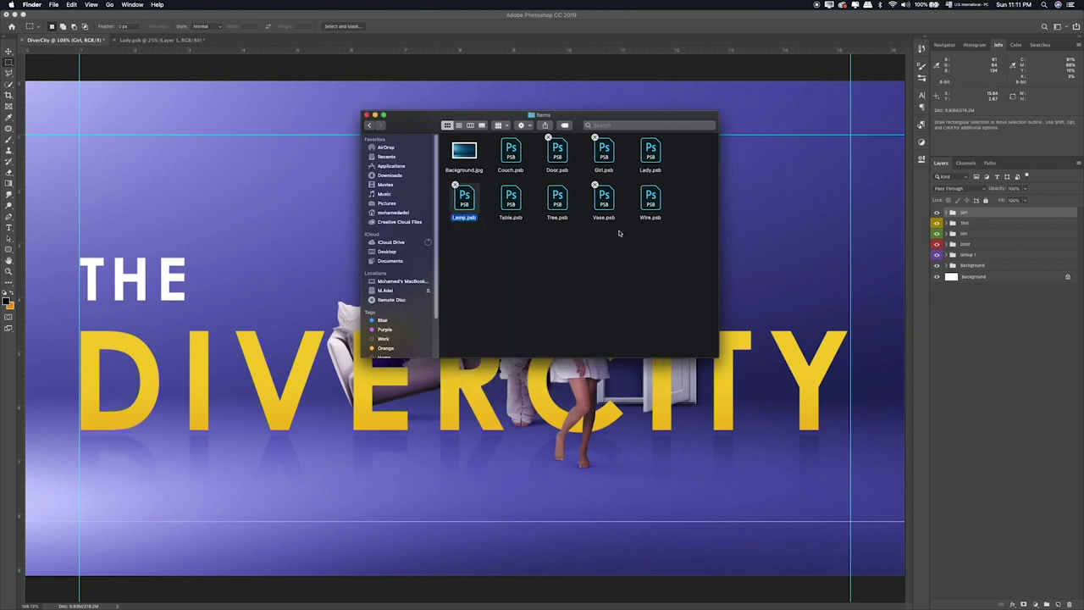
double_click(465, 196)
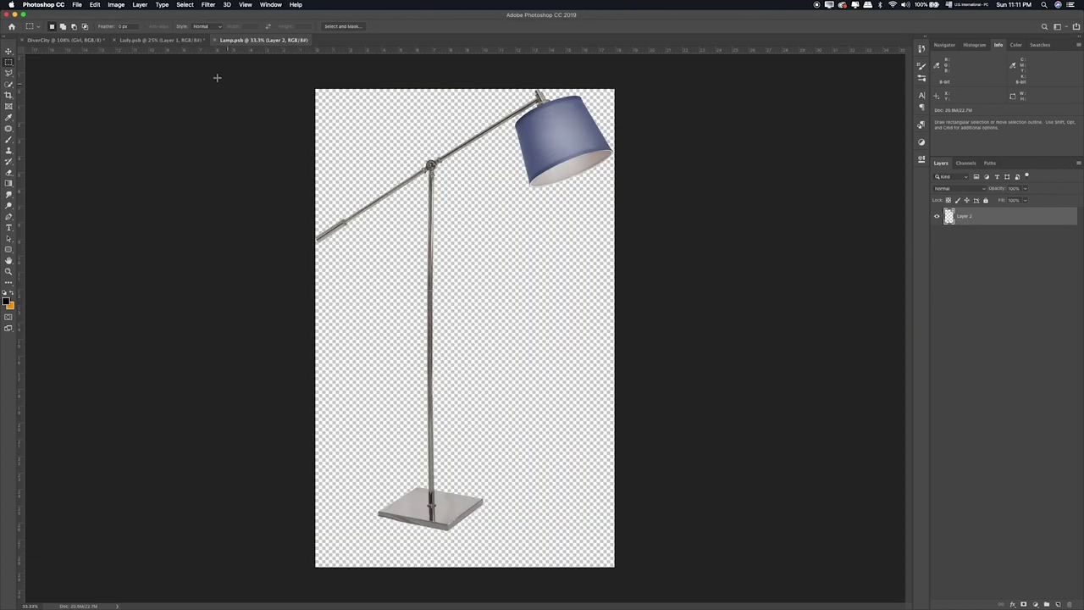
Step: Close Lady.psb without saving and convert the lamp layer to a smart object
key(ctrl+shift+Tab)
click(523, 197)
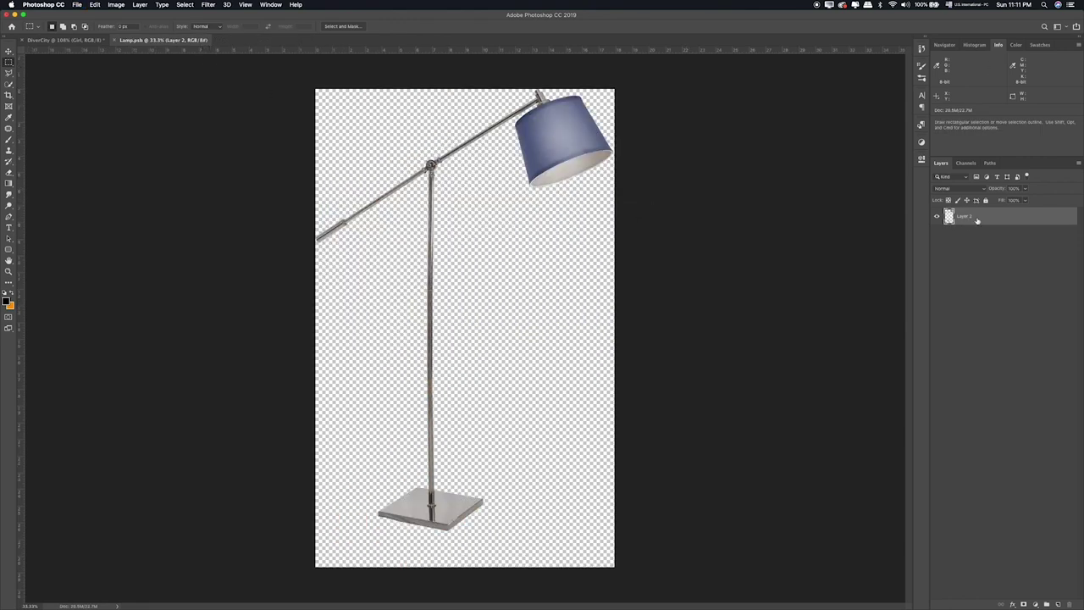
right_click(976, 220)
click(930, 328)
Step: Drag the lamp smart object into the DiverCity poster
key(v)
drag(508, 237, 72, 40)
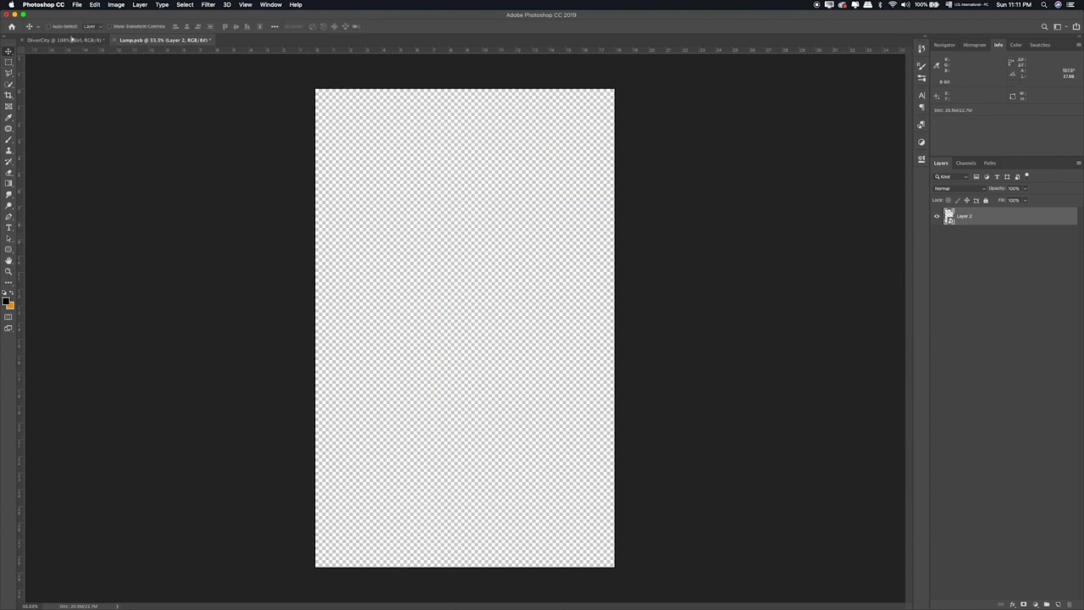
drag(315, 157, 317, 159)
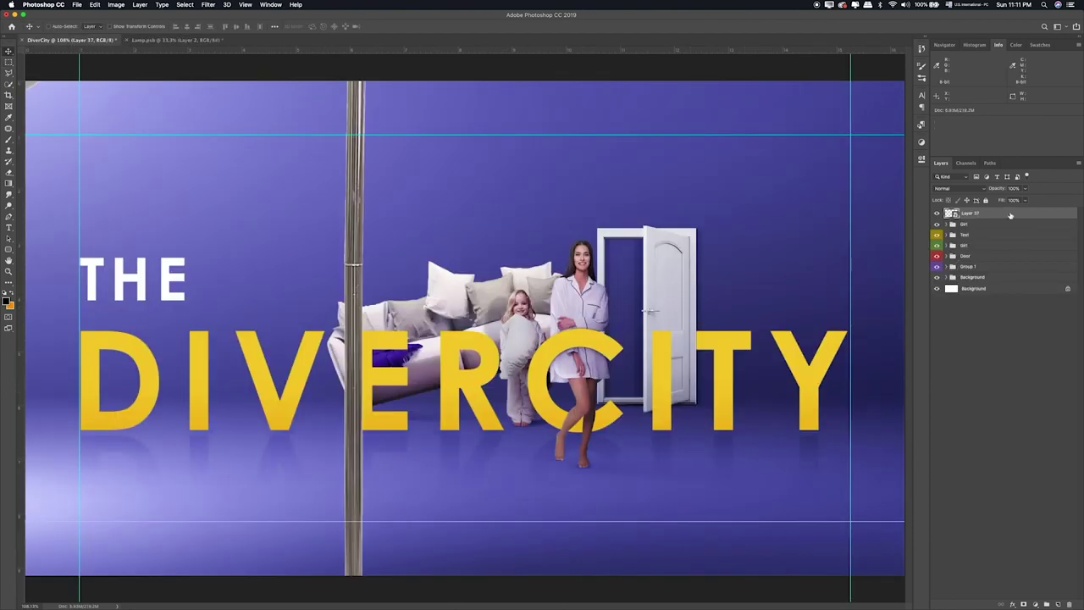
Step: Scale the lamp to about 15% and stand it beside the sofa near the E, shade over the pillows
key(ctrl+t)
key(ctrl+0)
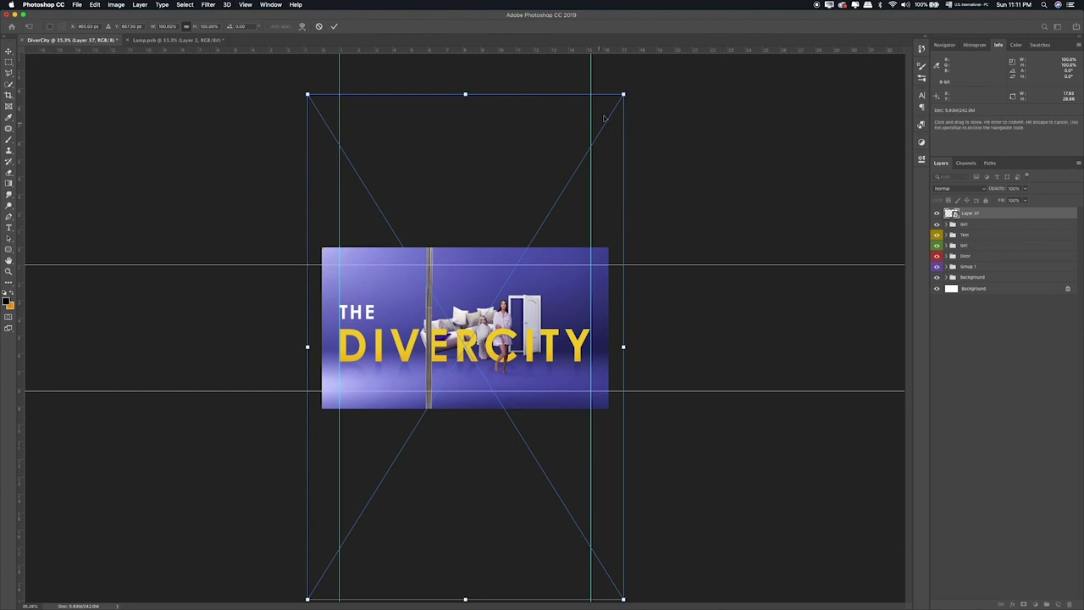
mouse_move(623, 94)
mouse_down()
mouse_move(372, 493)
mouse_move(427, 301)
mouse_up()
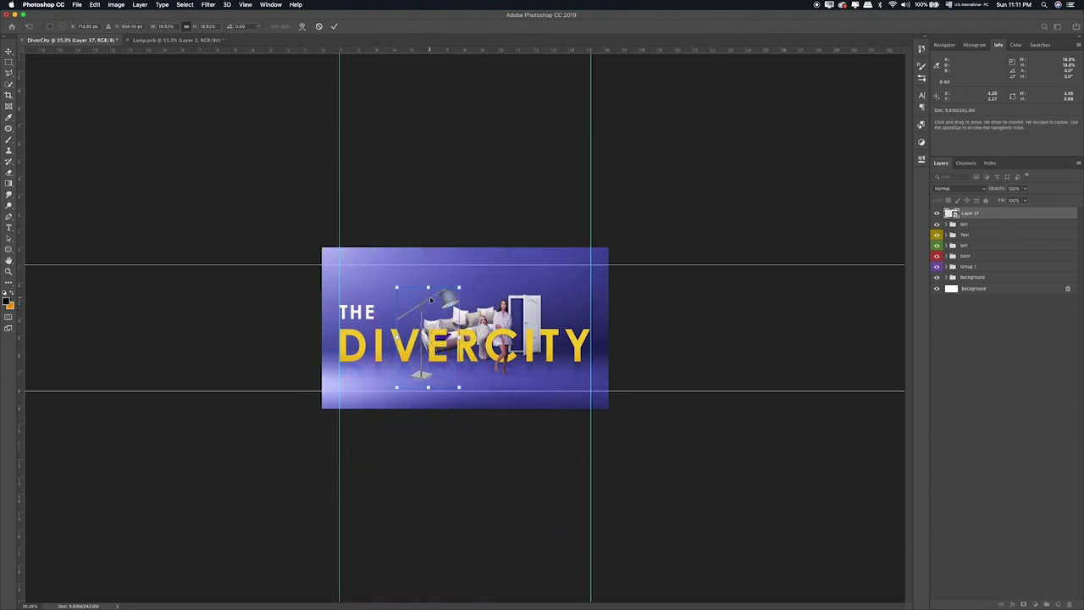
key(ctrl+0)
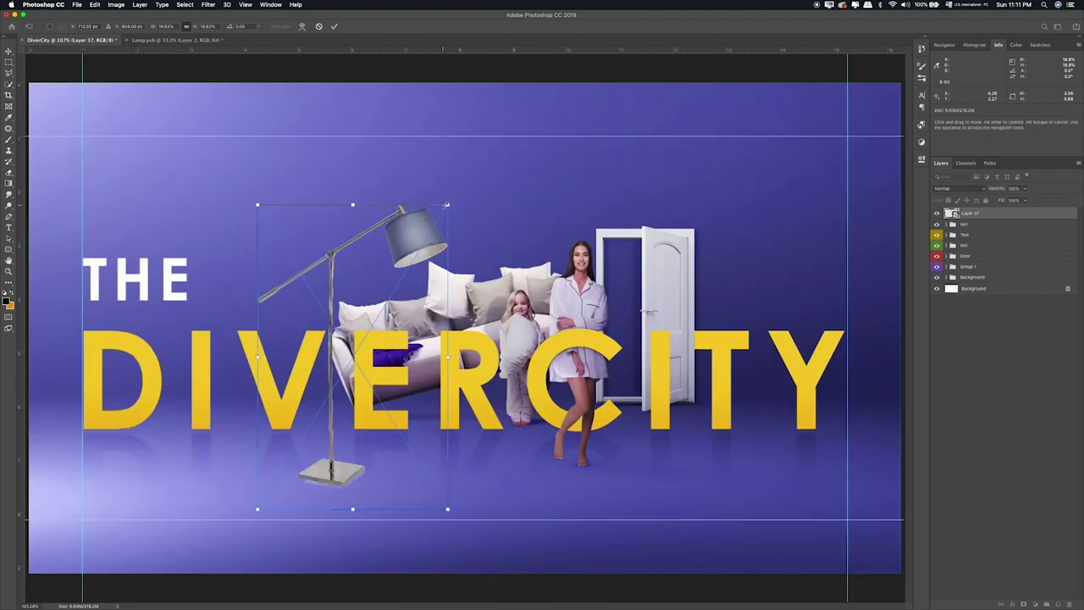
drag(447, 204, 392, 295)
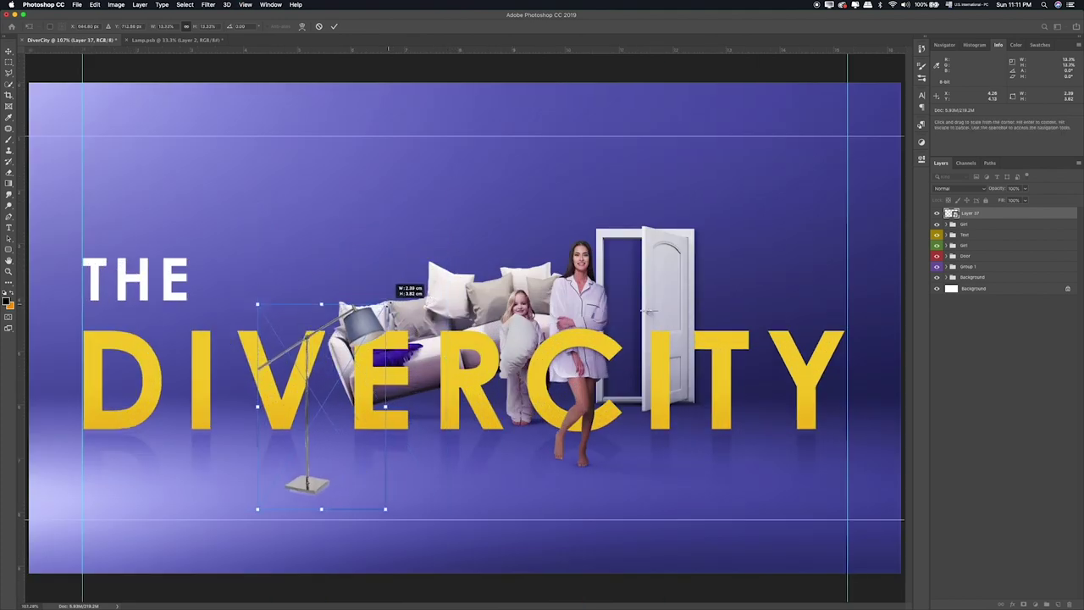
mouse_move(350, 368)
mouse_down()
mouse_move(391, 333)
mouse_move(427, 341)
mouse_up()
drag(465, 268, 478, 245)
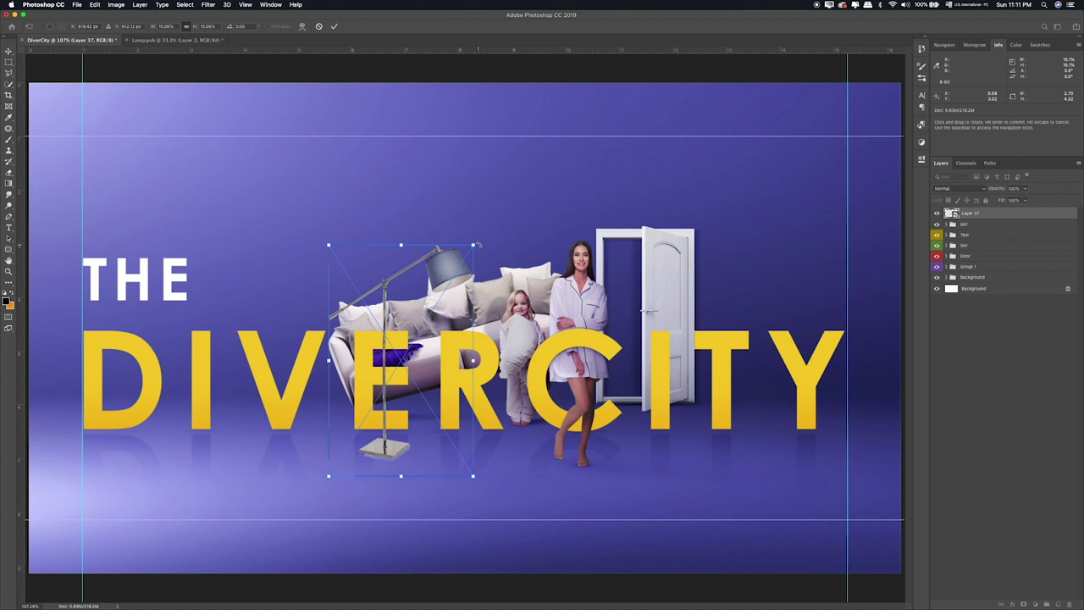
key(Return)
scroll(478, 246, up, 8)
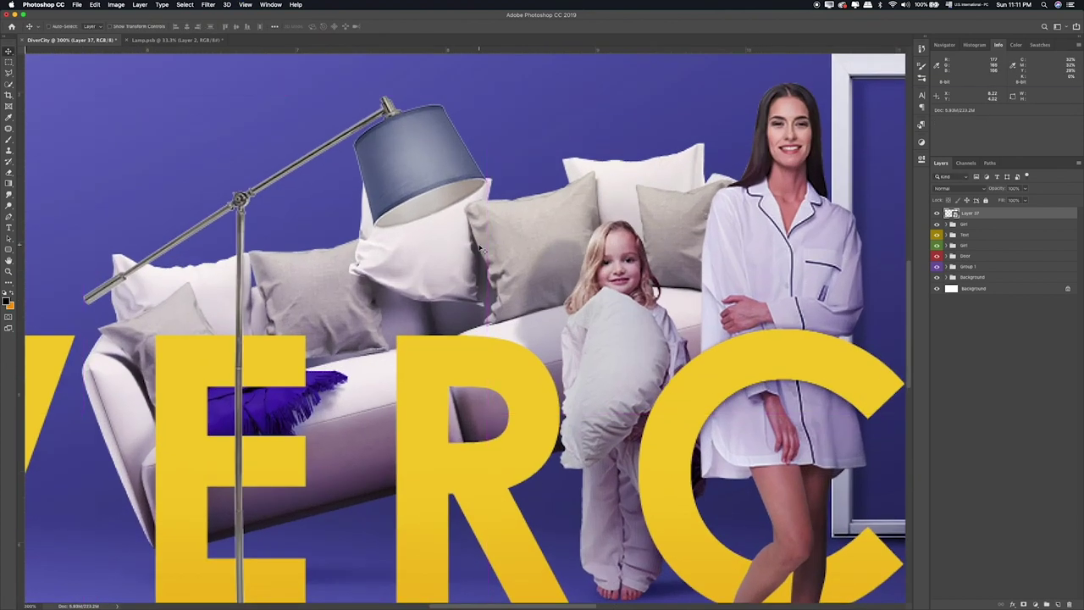
Step: Add a layer mask to the lamp and lasso the reflection beside its base
scroll(527, 235, down, 5)
scroll(528, 235, left, 4)
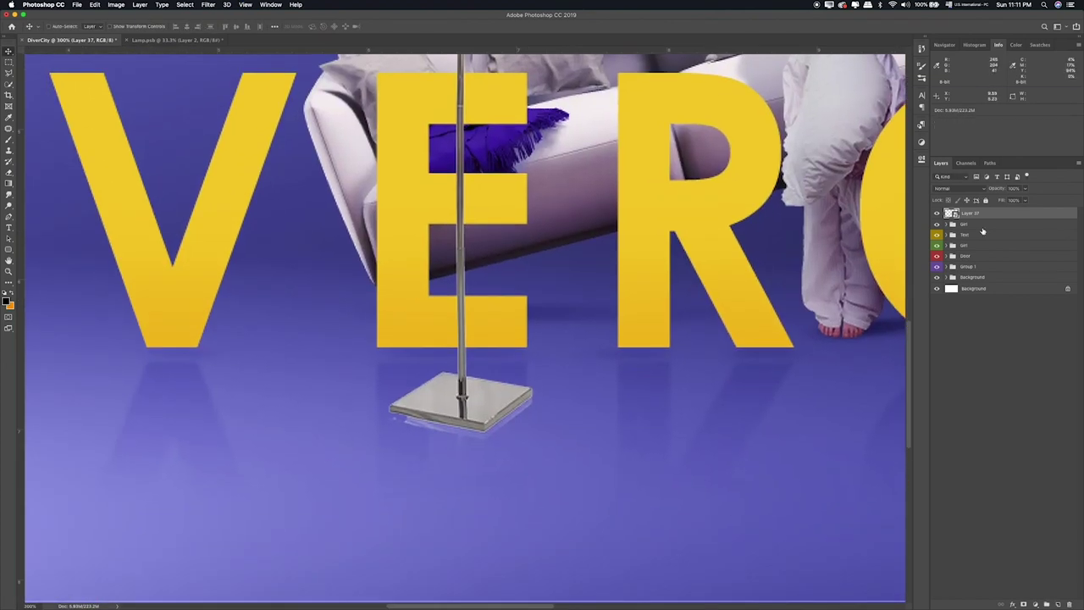
click(1024, 604)
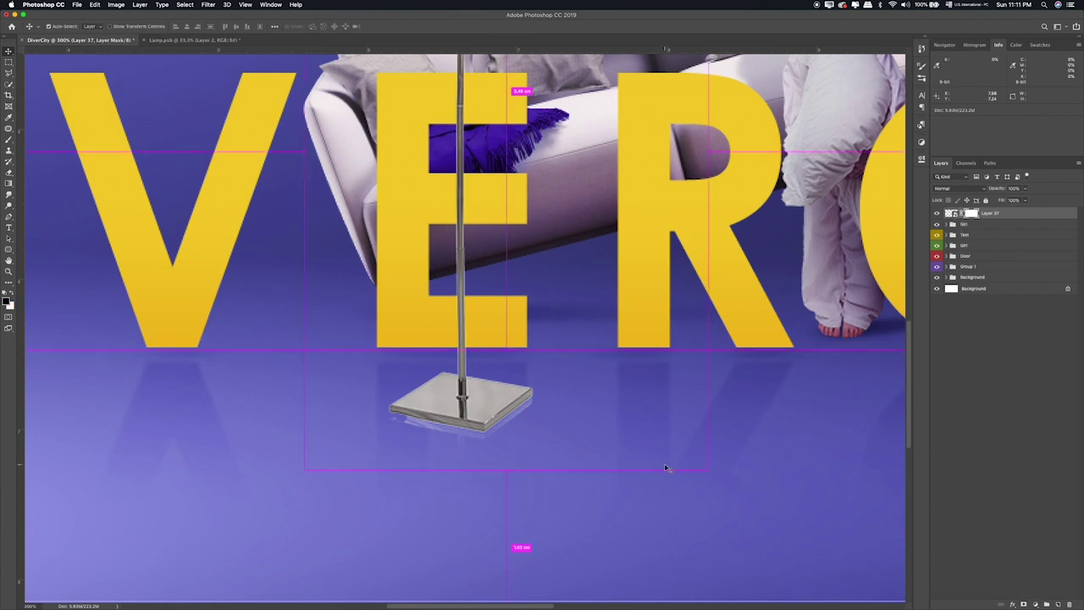
scroll(665, 468, up, 5)
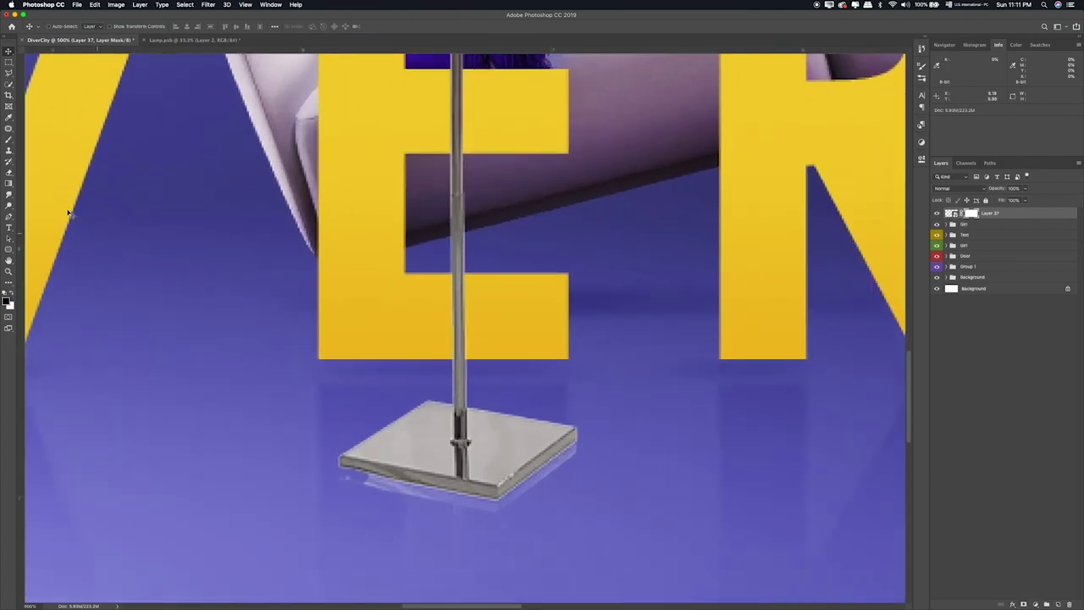
click(9, 73)
click(580, 439)
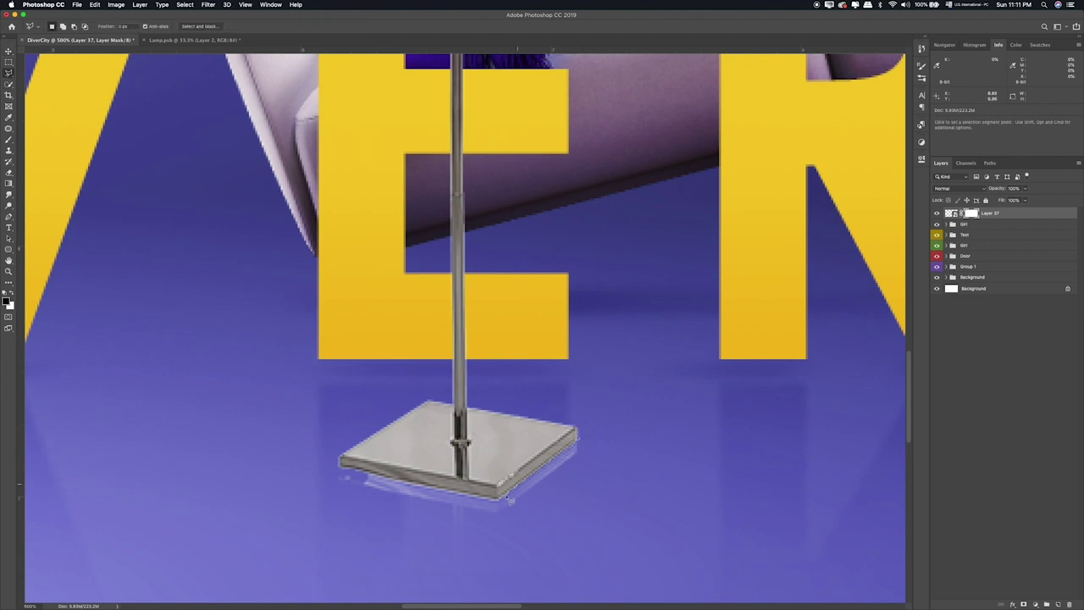
click(500, 501)
click(334, 468)
click(322, 523)
click(533, 535)
click(645, 479)
click(608, 425)
click(580, 440)
Step: Paint black on the mask to hide the reflection, then deselect and view the whole poster
key(b)
drag(599, 439, 362, 460)
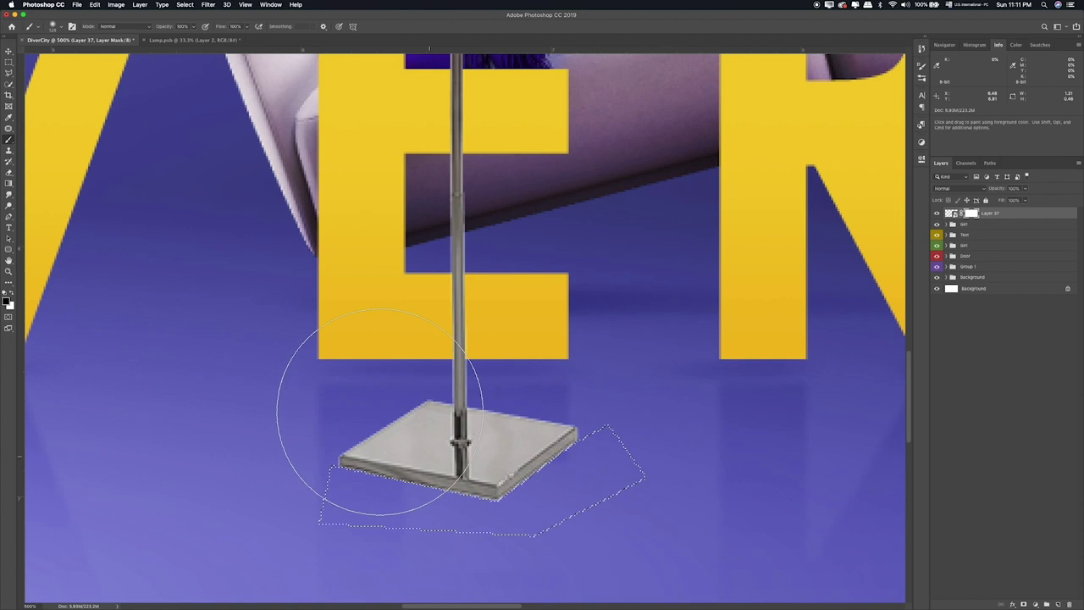
click(9, 62)
click(254, 323)
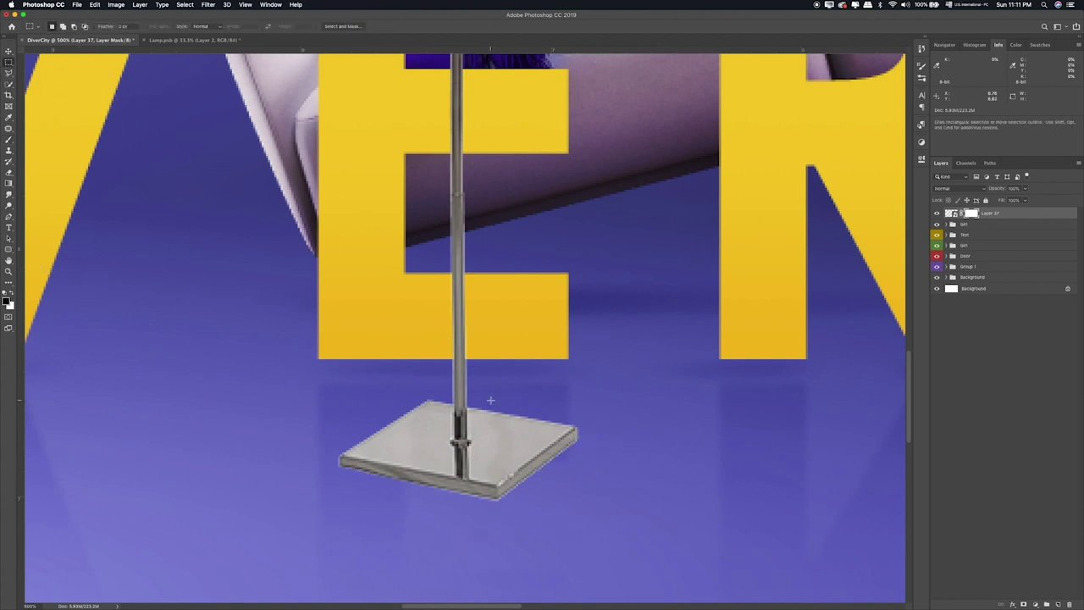
key(ctrl+1)
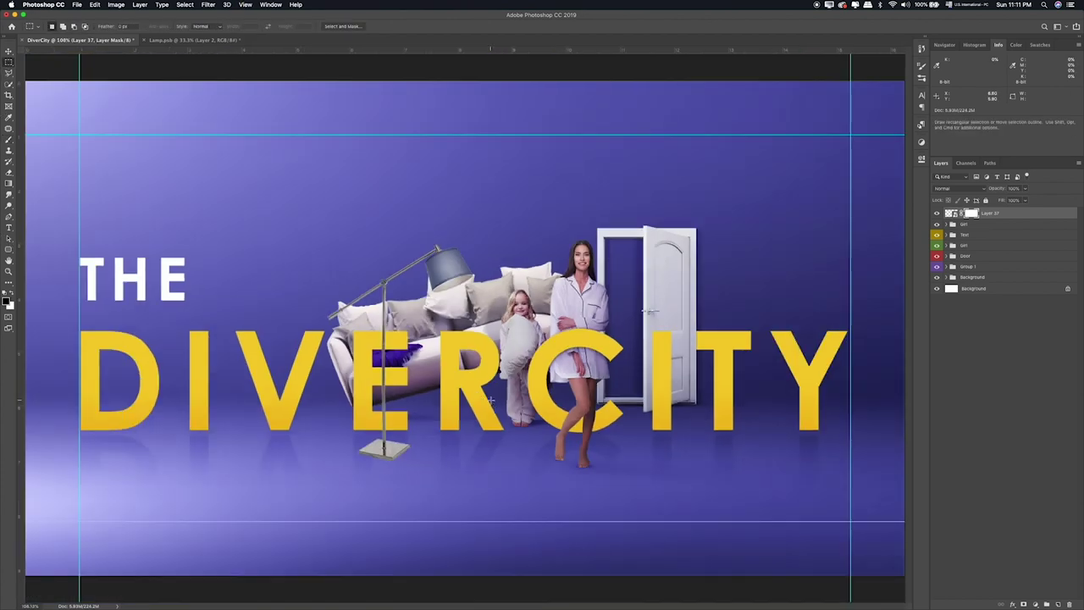
Step: Group the lamp layer and add an empty Layer 38 above it
key(ctrl+g)
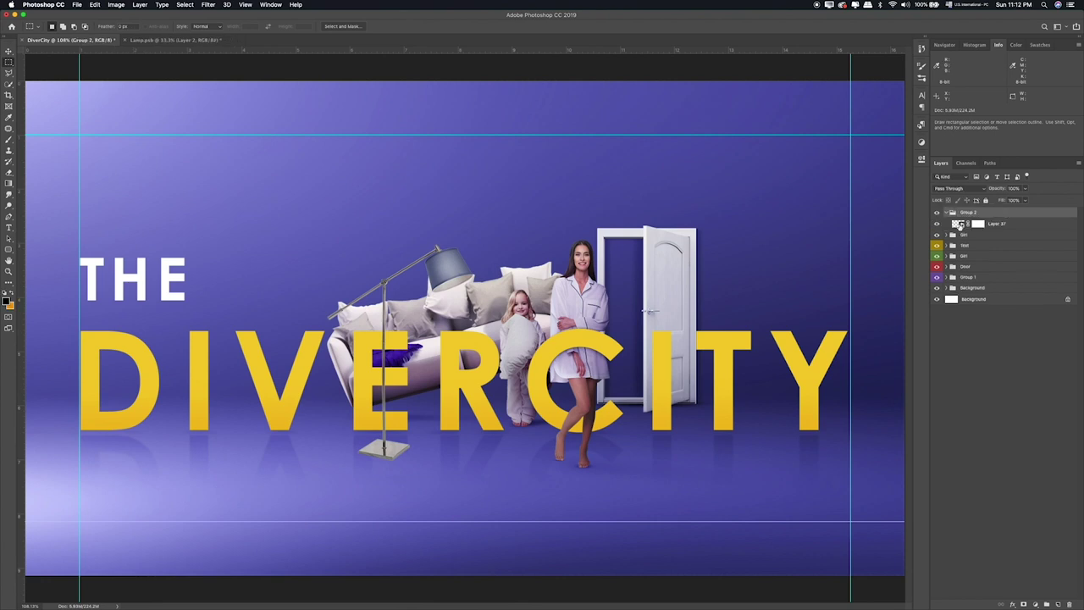
click(1015, 225)
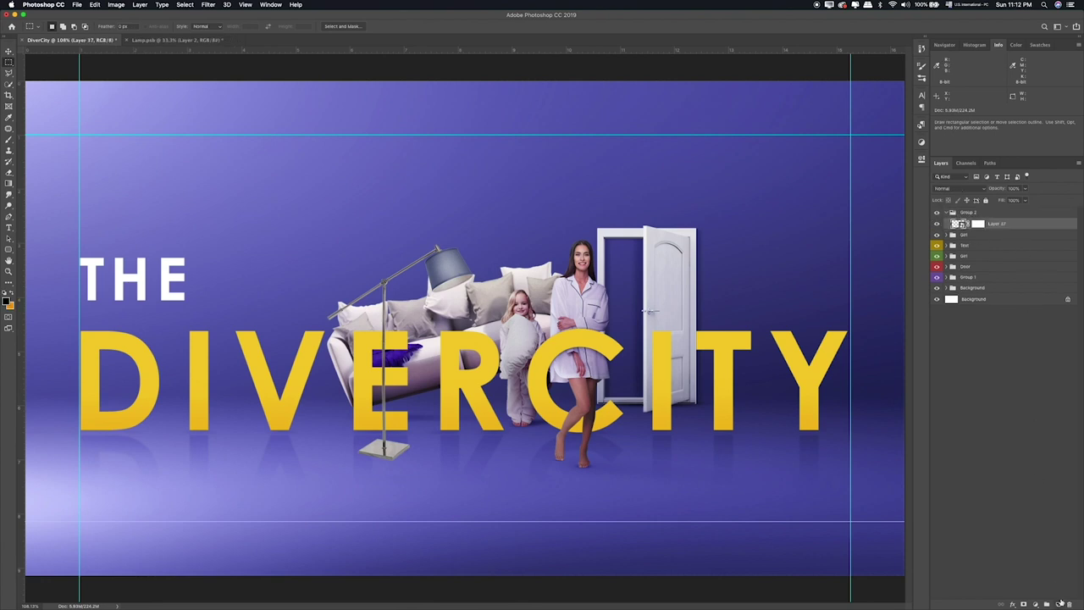
click(1058, 603)
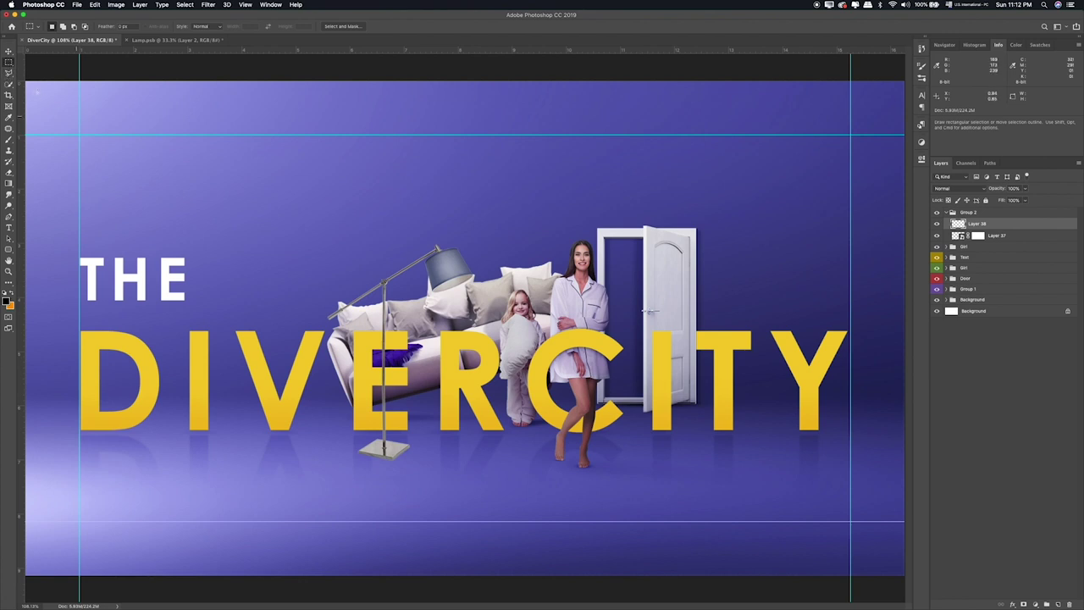
Step: Polygonal-lasso a light-beam shape below the lamp shade and choose a new foreground colour
click(8, 73)
click(34, 72)
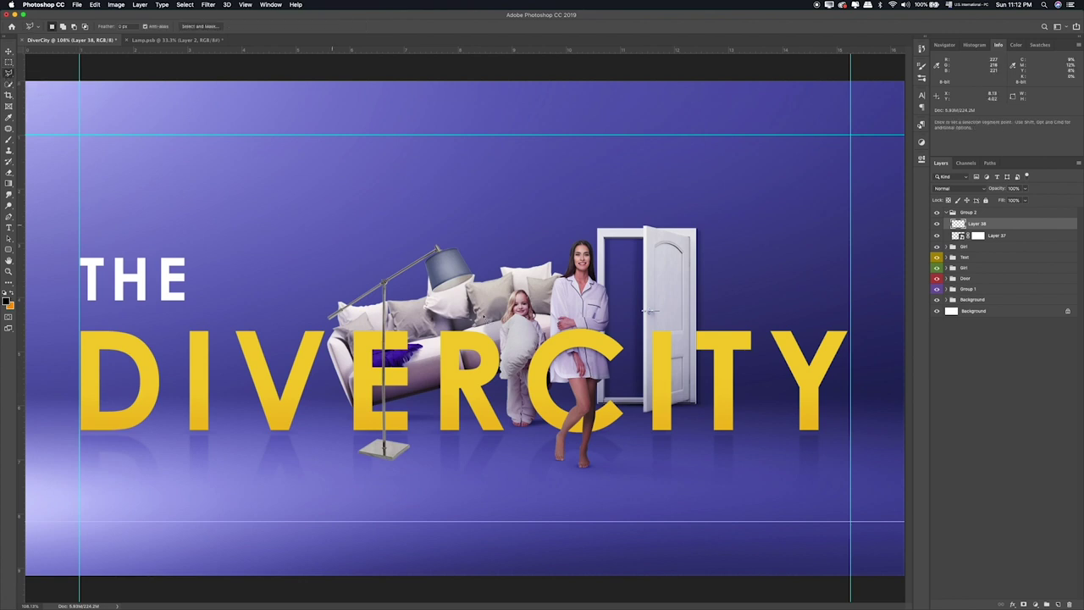
click(434, 298)
click(471, 439)
click(560, 398)
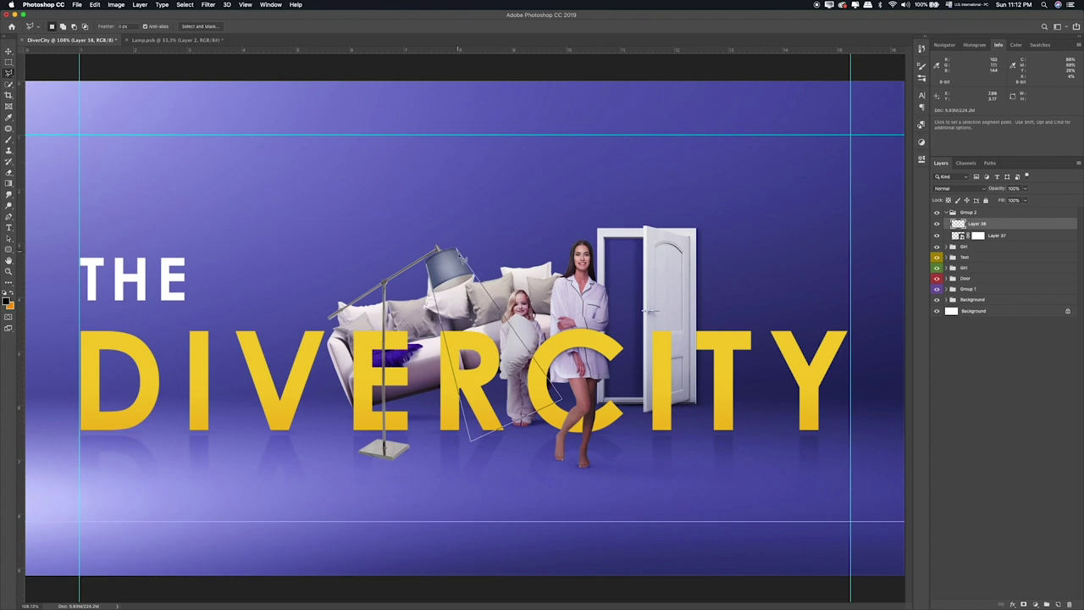
click(431, 264)
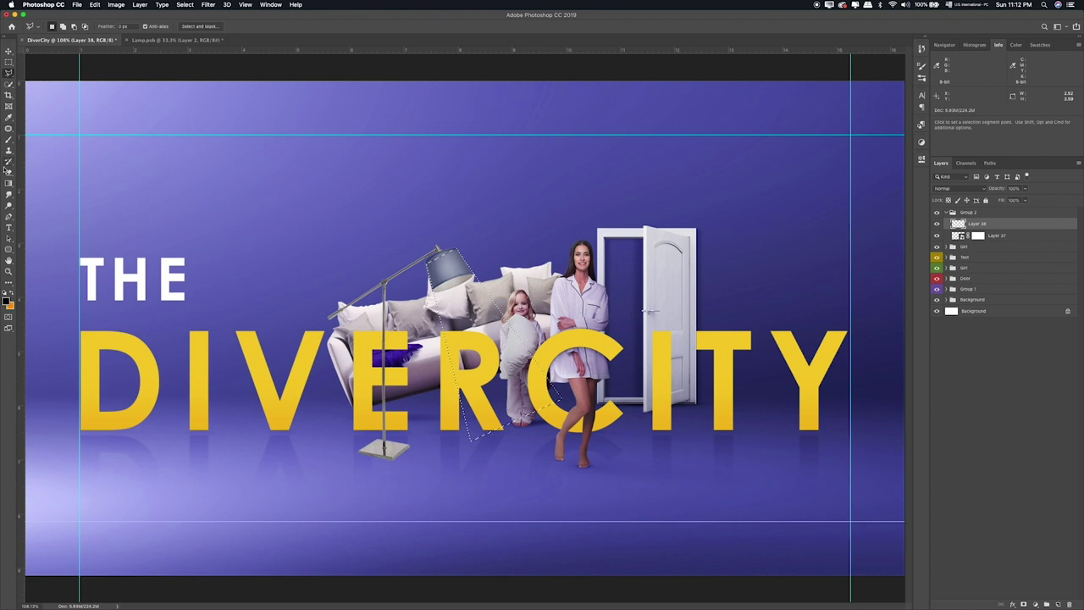
key(b)
click(13, 294)
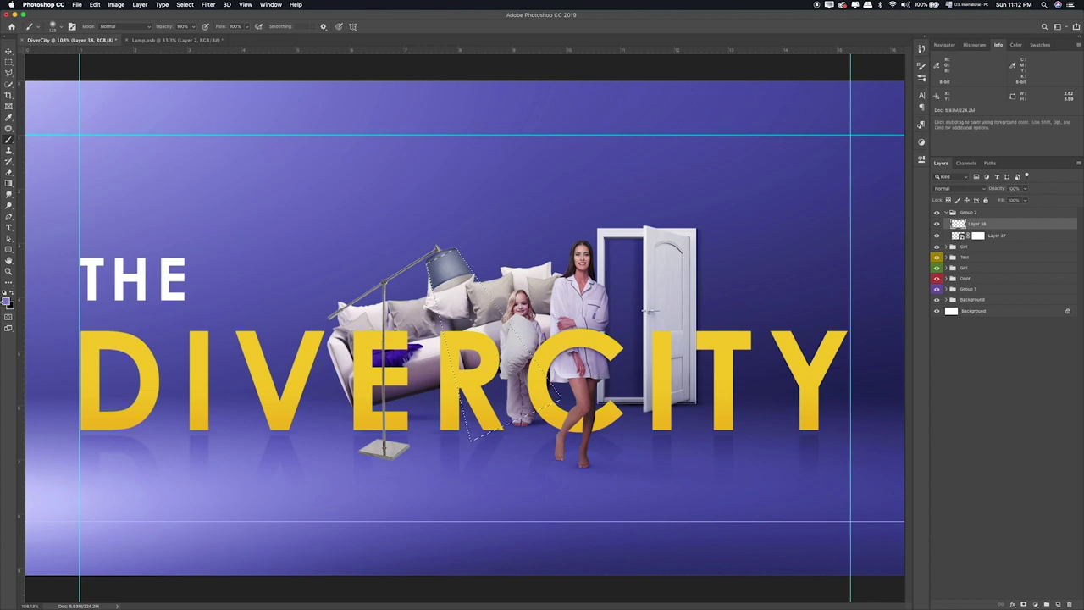
click(9, 298)
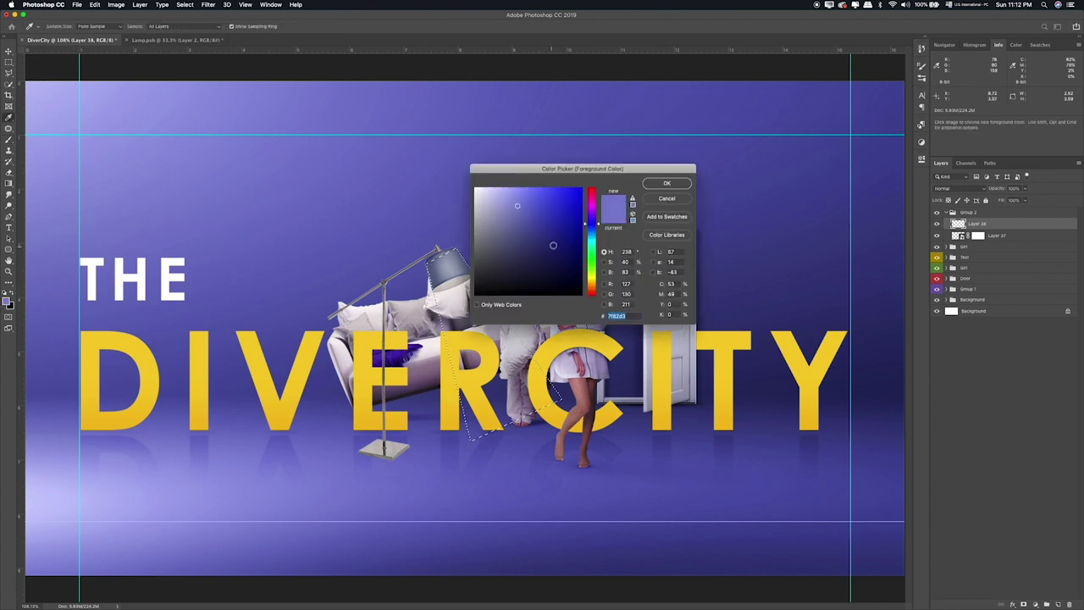
Step: Fill the beam selection with blue on Layer 38 and deselect
click(666, 183)
mouse_move(449, 267)
mouse_down()
mouse_move(474, 326)
mouse_move(520, 385)
mouse_move(489, 282)
mouse_up()
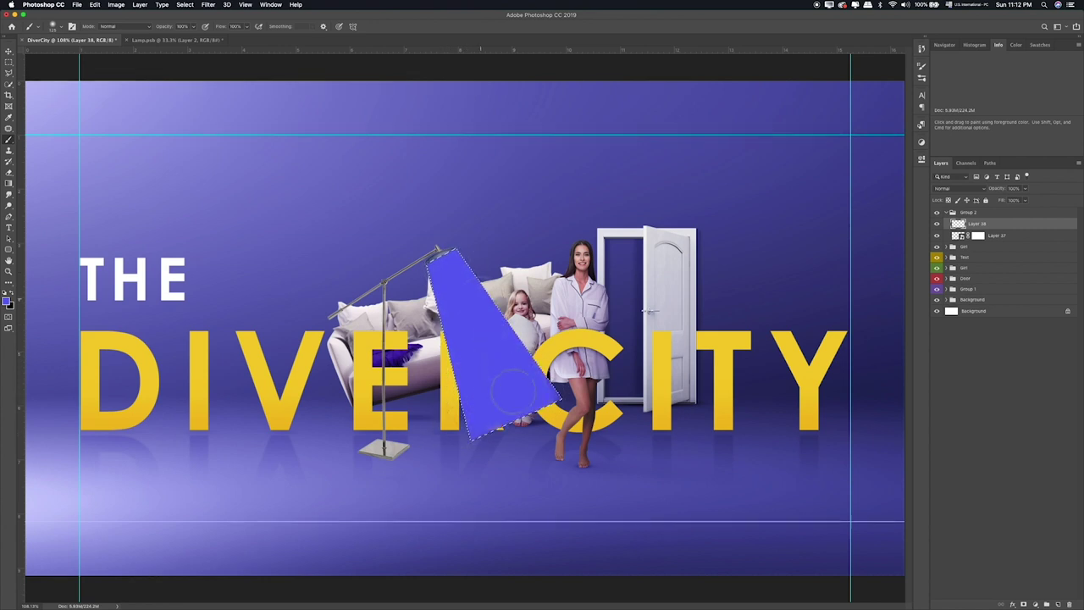
click(8, 62)
key(ctrl+d)
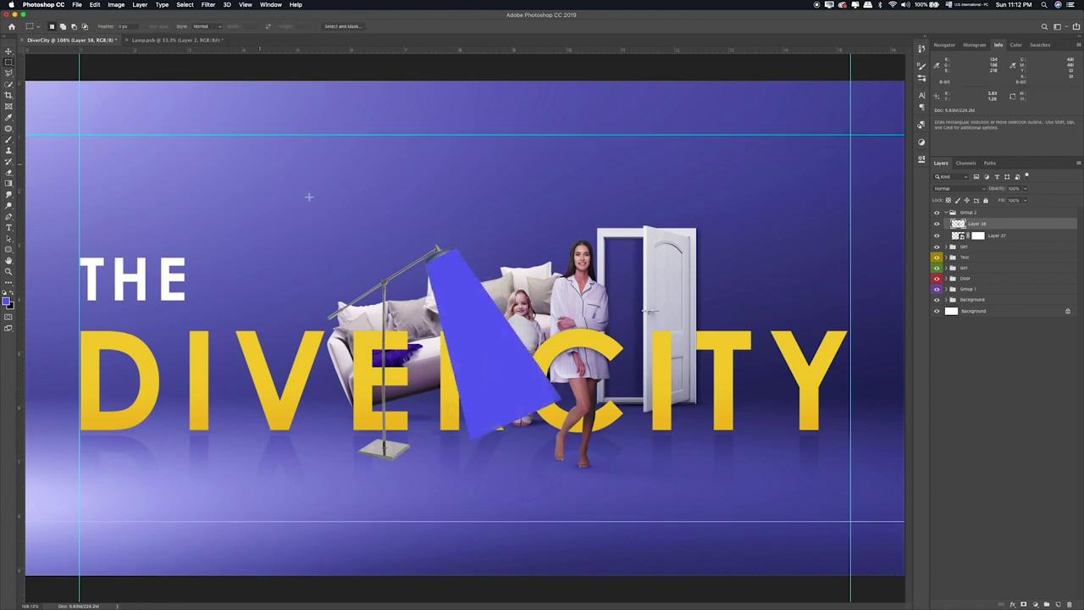
Step: Set the beam layer's blend mode to Lighten and zoom in on the lamp
key(v)
key(shift+plus)
key(shift+plus)
key(shift+plus)
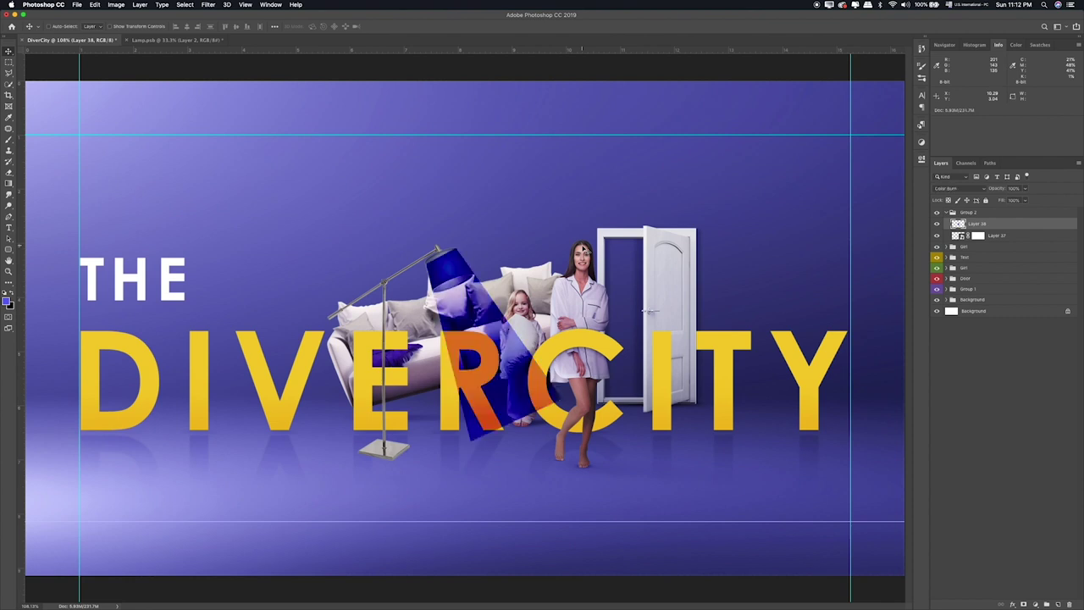
key(shift+plus)
key(shift+plus)
key(shift+plus)
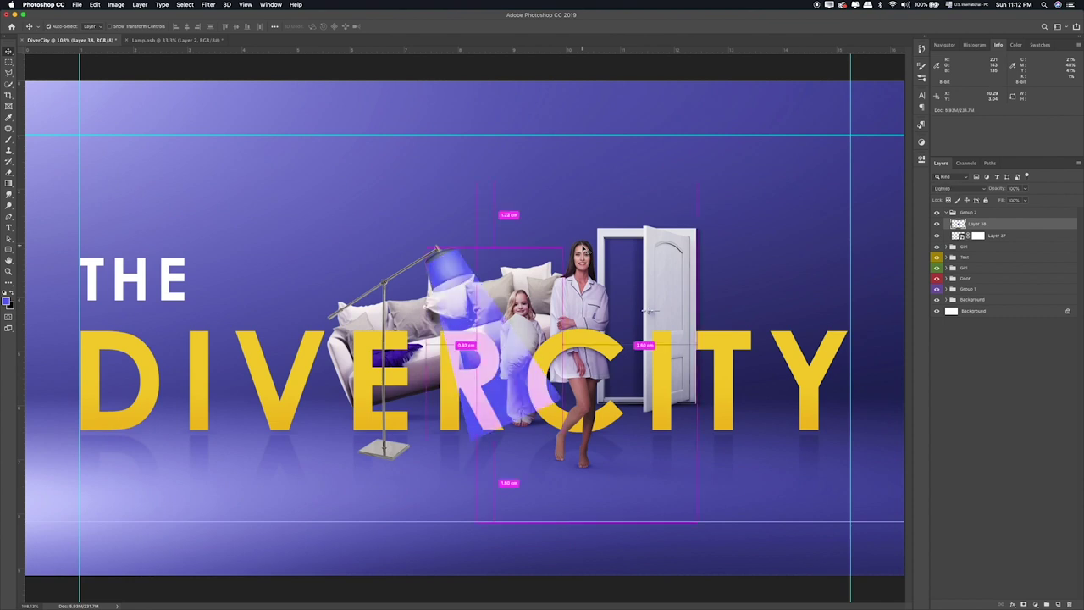
key(ctrl+plus)
key(shift+minus)
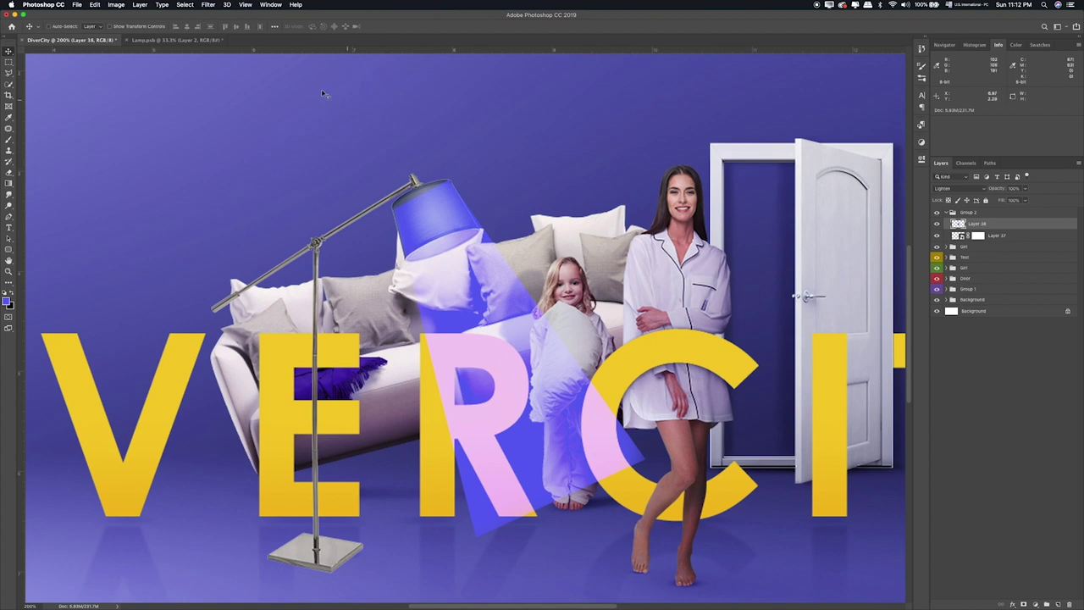
click(207, 5)
mouse_move(211, 105)
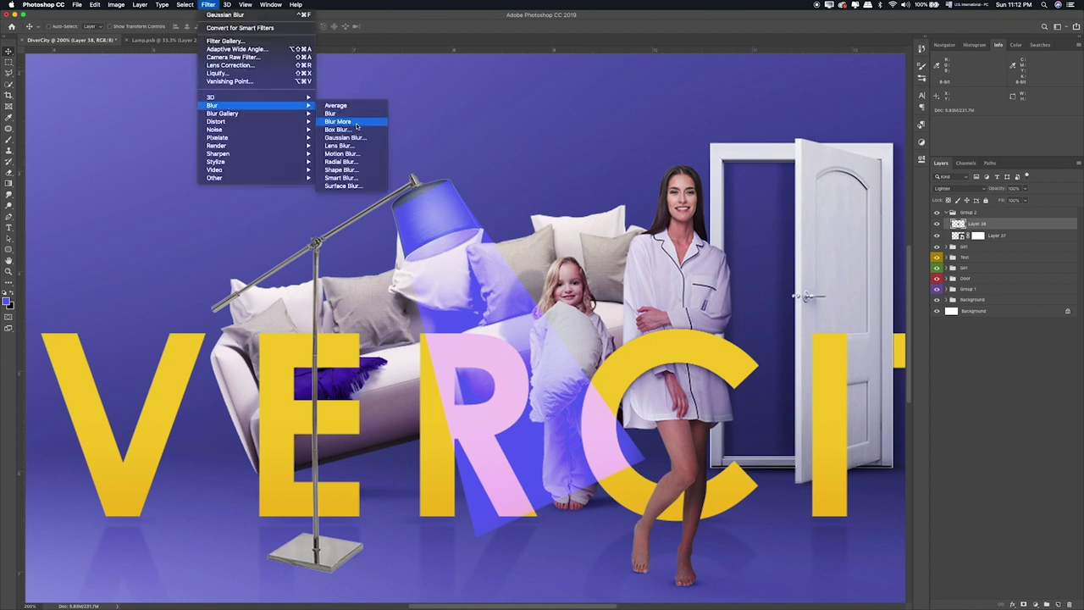
Step: Apply a Motion Blur of 0° angle and about 111 pixels distance to the blue beam
click(346, 153)
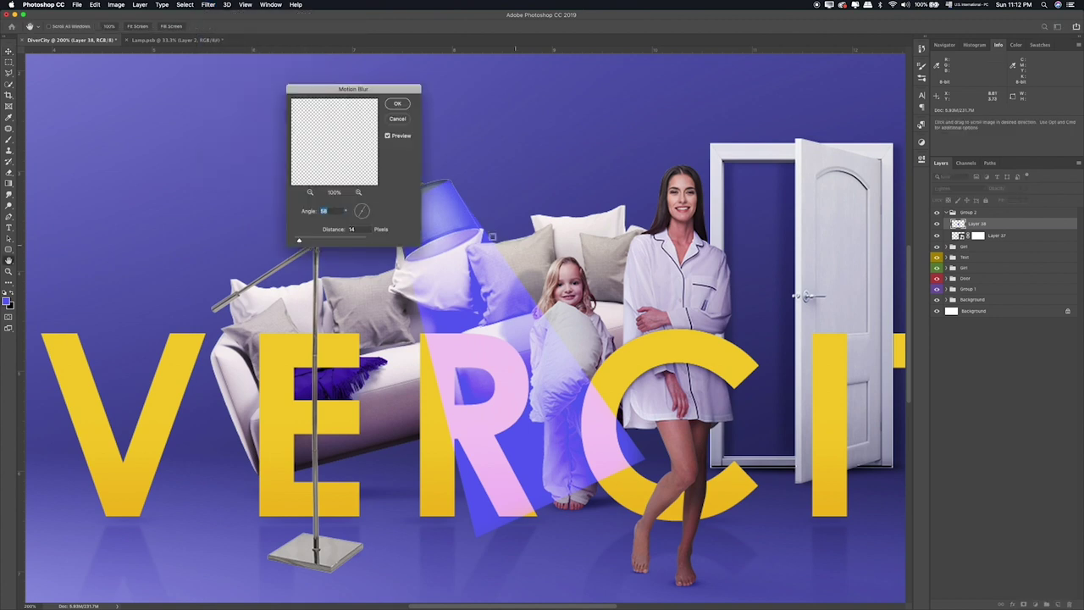
drag(313, 241, 315, 242)
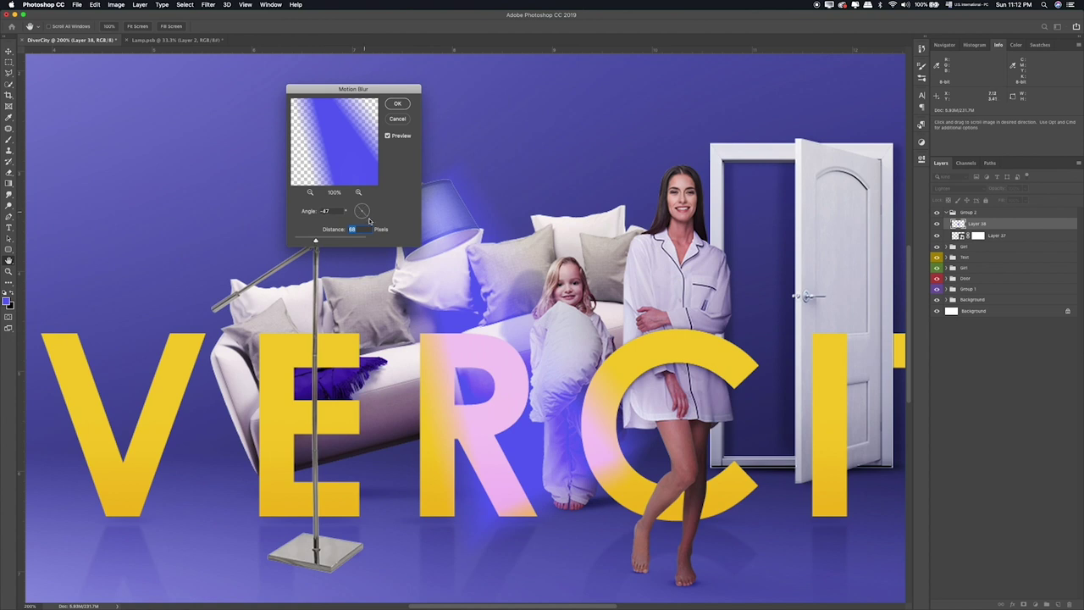
click(368, 221)
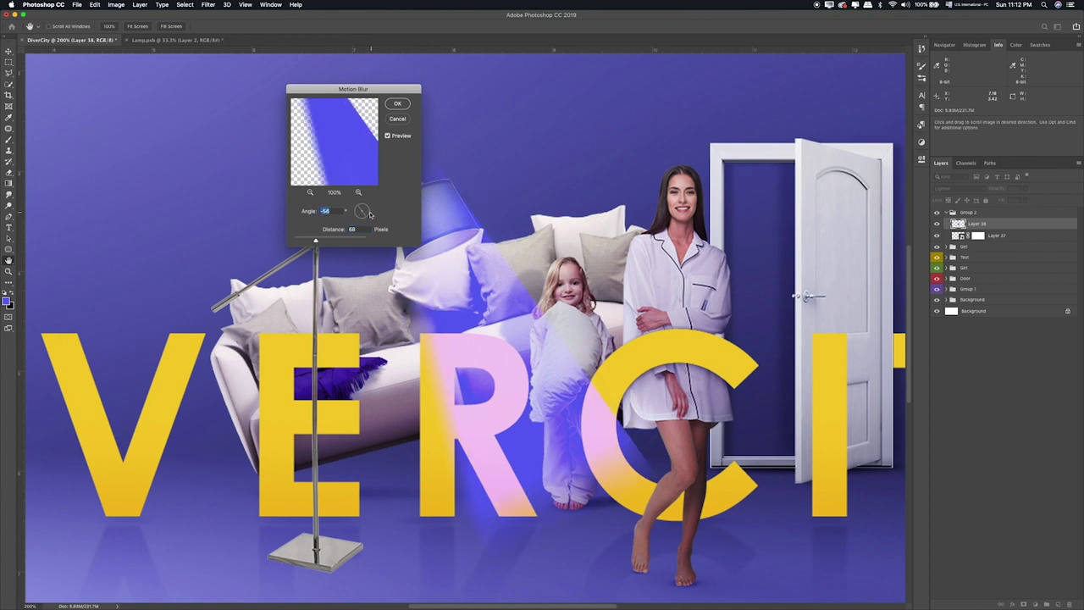
drag(369, 213, 370, 213)
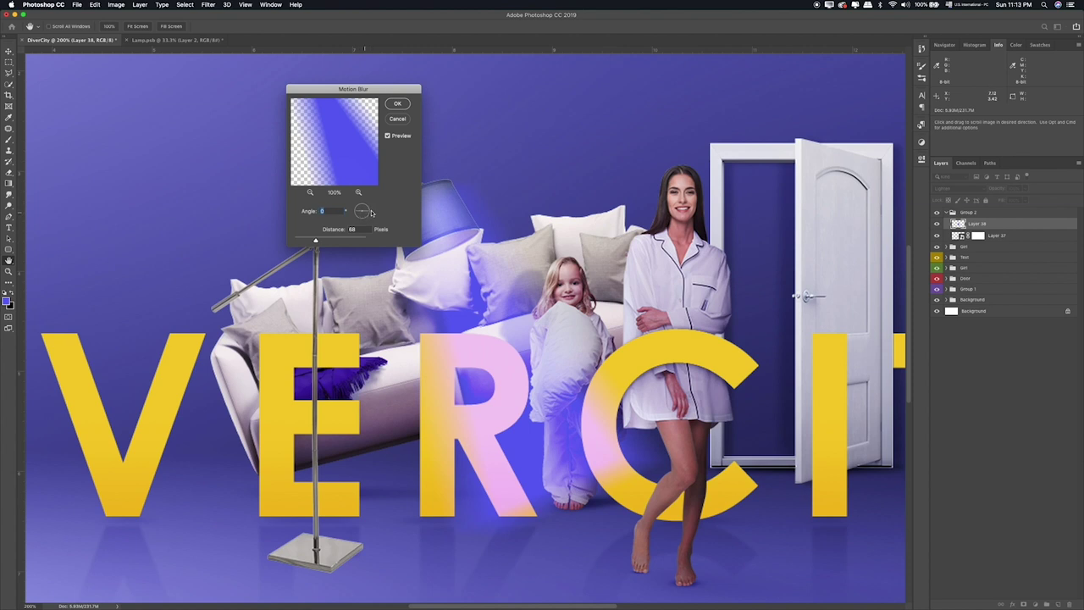
drag(317, 241, 321, 242)
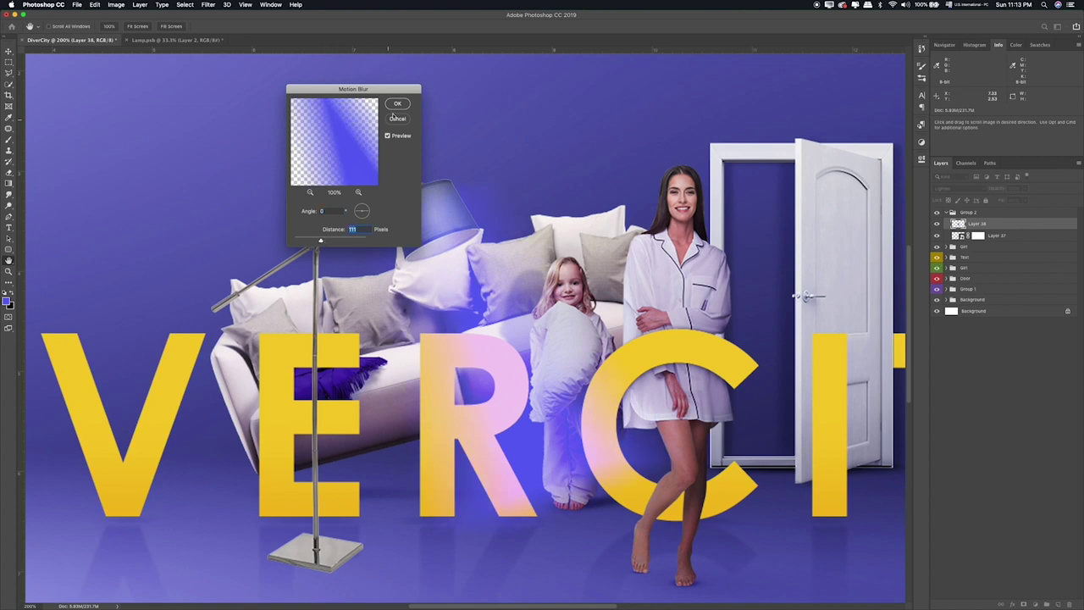
key(Return)
key(ctrl+t)
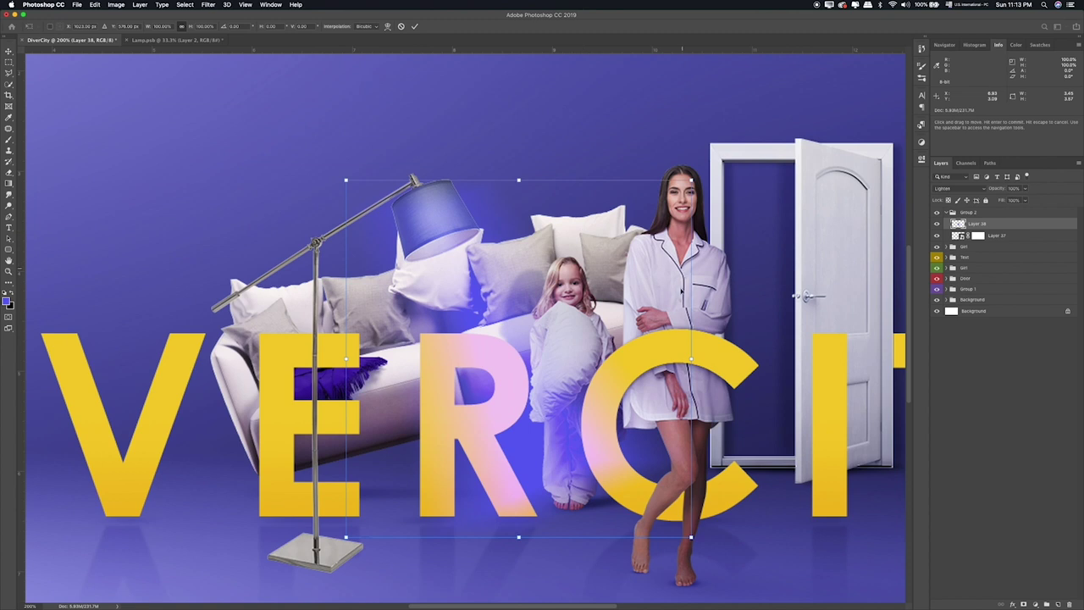
Step: Narrow, shift right and slightly tilt the blurred beam with Free Transform
drag(690, 359, 555, 359)
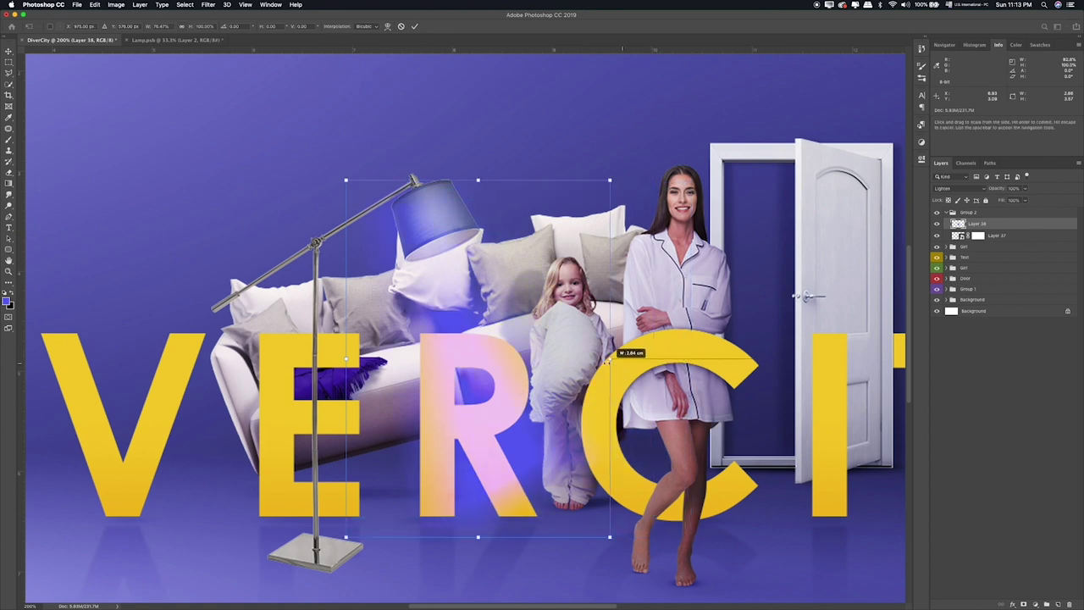
drag(456, 347, 489, 346)
mouse_move(642, 315)
mouse_down()
mouse_move(634, 287)
mouse_move(625, 301)
mouse_up()
key(Return)
key(ctrl+0)
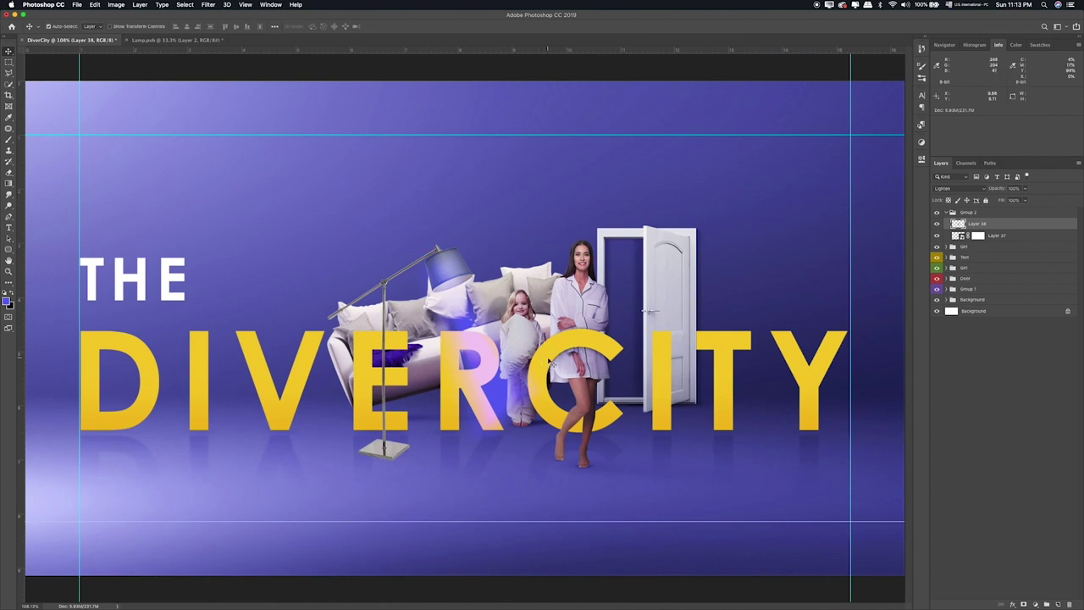
key(ctrl+plus)
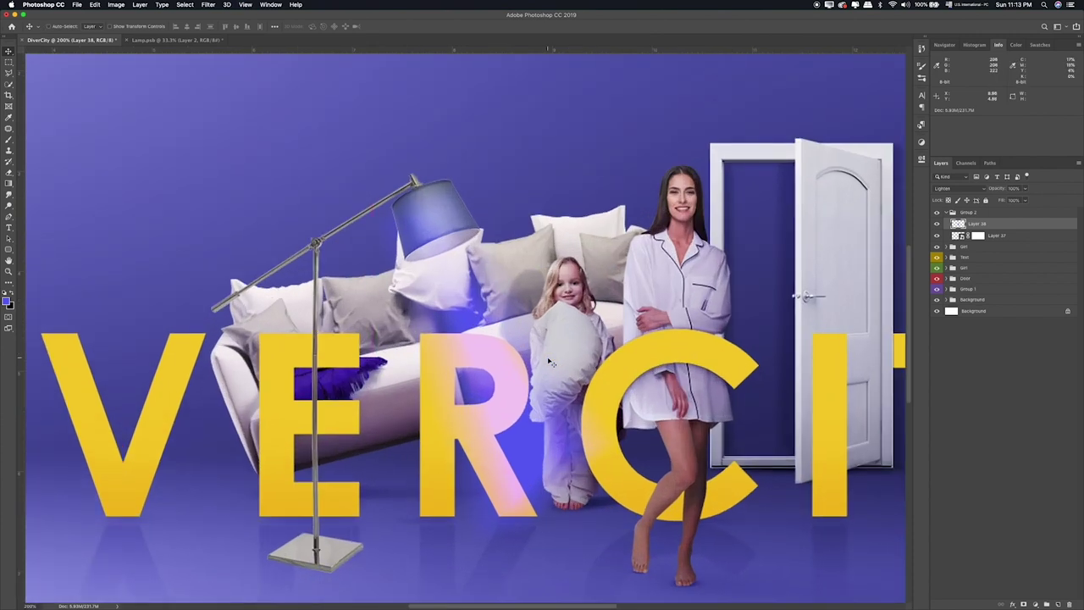
Step: Softly erase the blue glow's edges with a large eraser at 20% opacity
key(e)
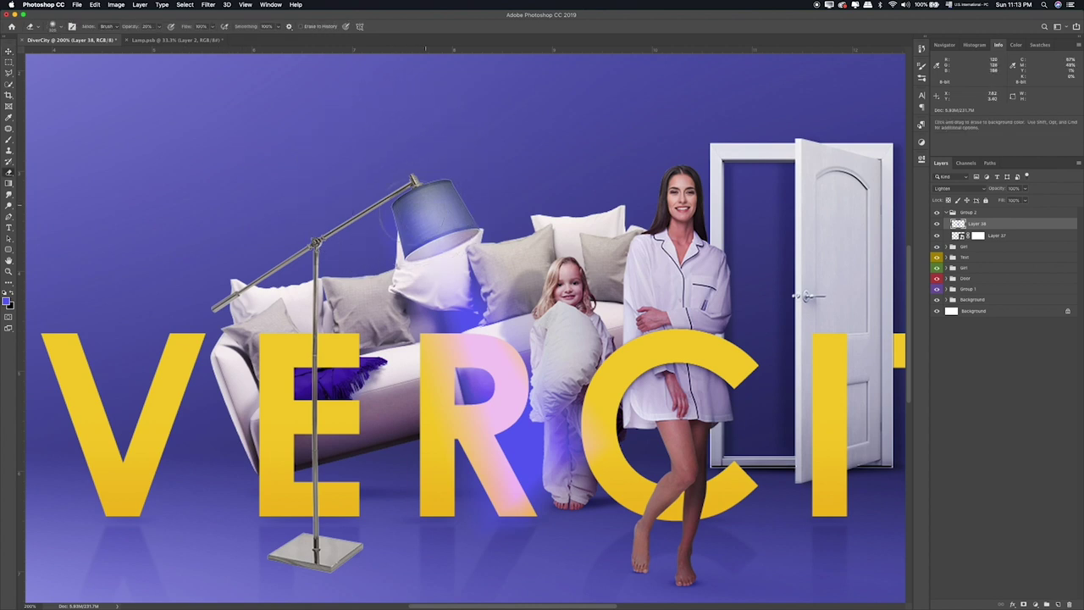
drag(496, 367, 629, 367)
mouse_move(464, 367)
mouse_down()
mouse_move(499, 367)
mouse_move(441, 367)
mouse_up()
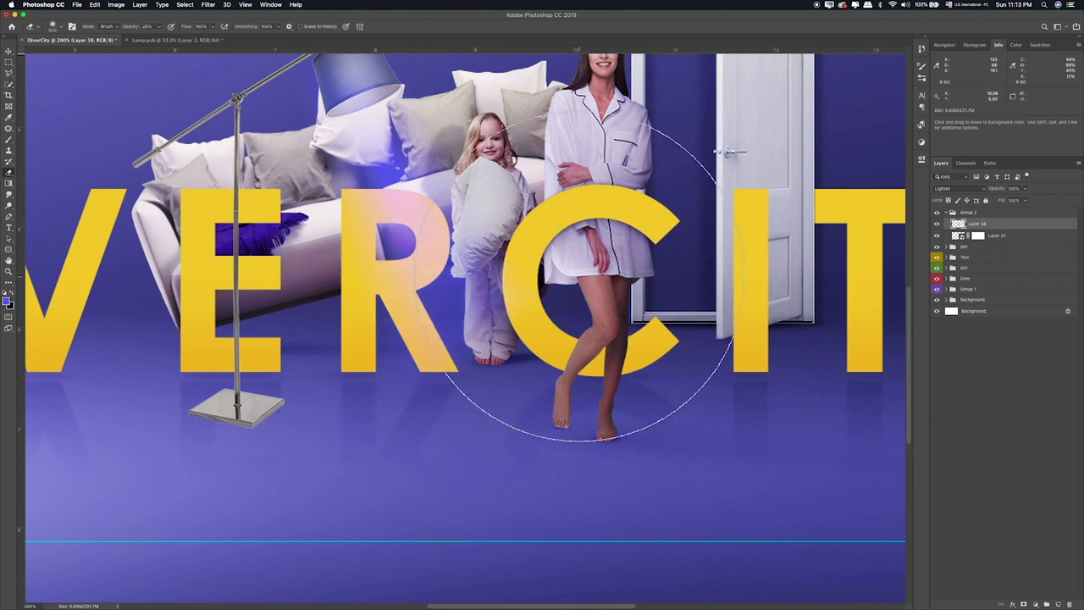
key(super+0)
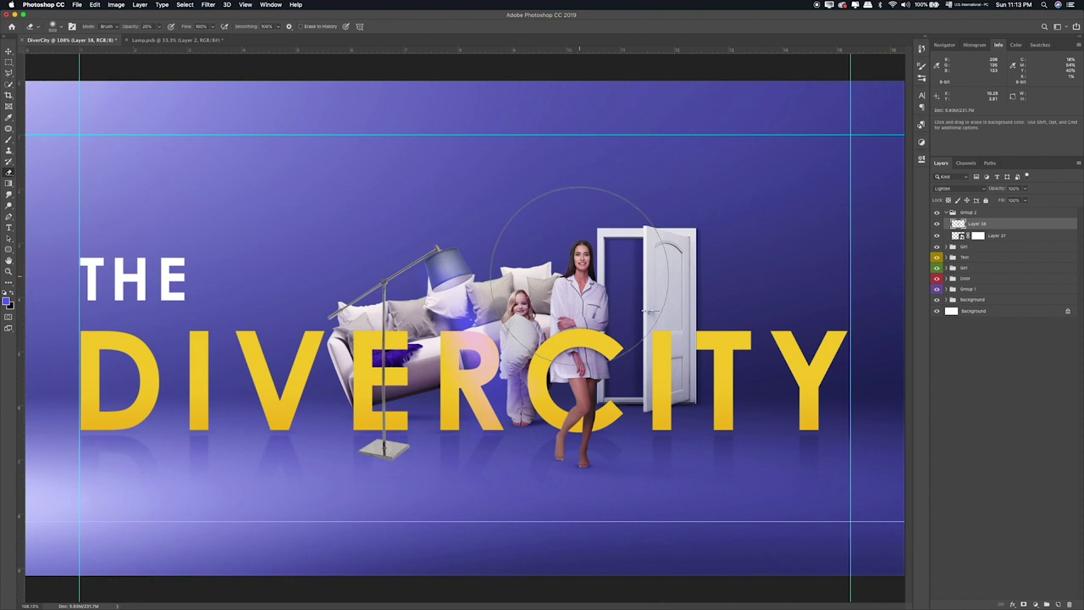
key(super+equal)
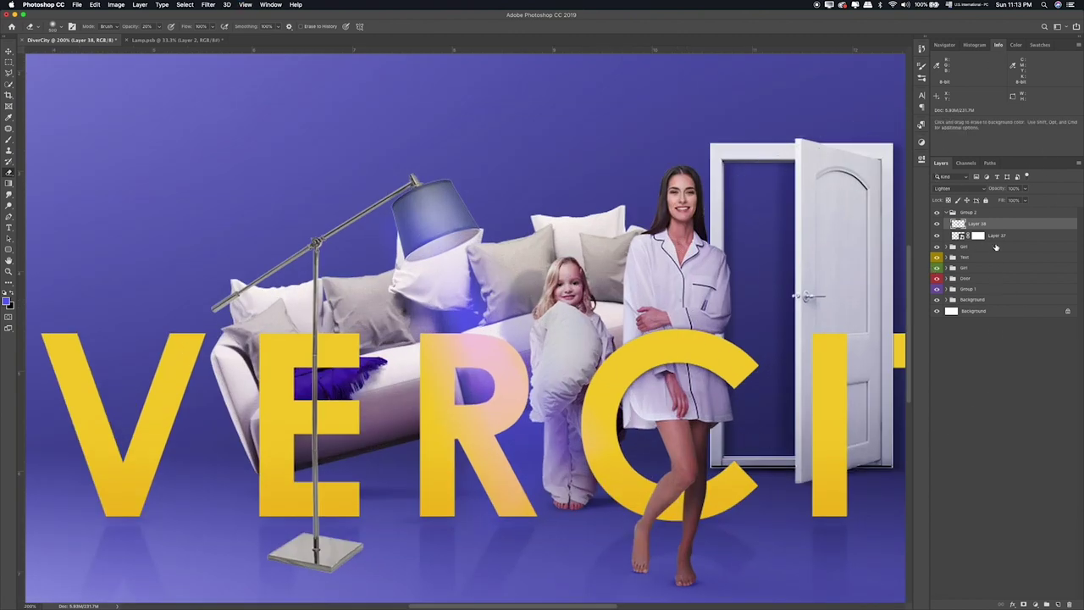
click(1011, 235)
Step: Paint soft blue light over the lampshade on a new layer blended in Screen
click(1058, 604)
key(b)
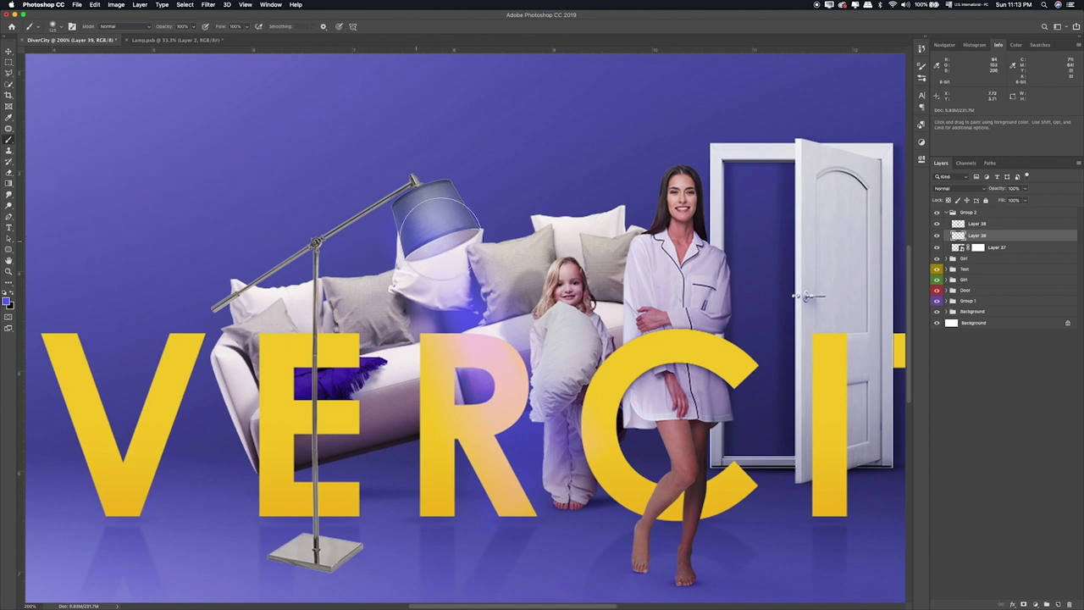
drag(449, 216, 444, 230)
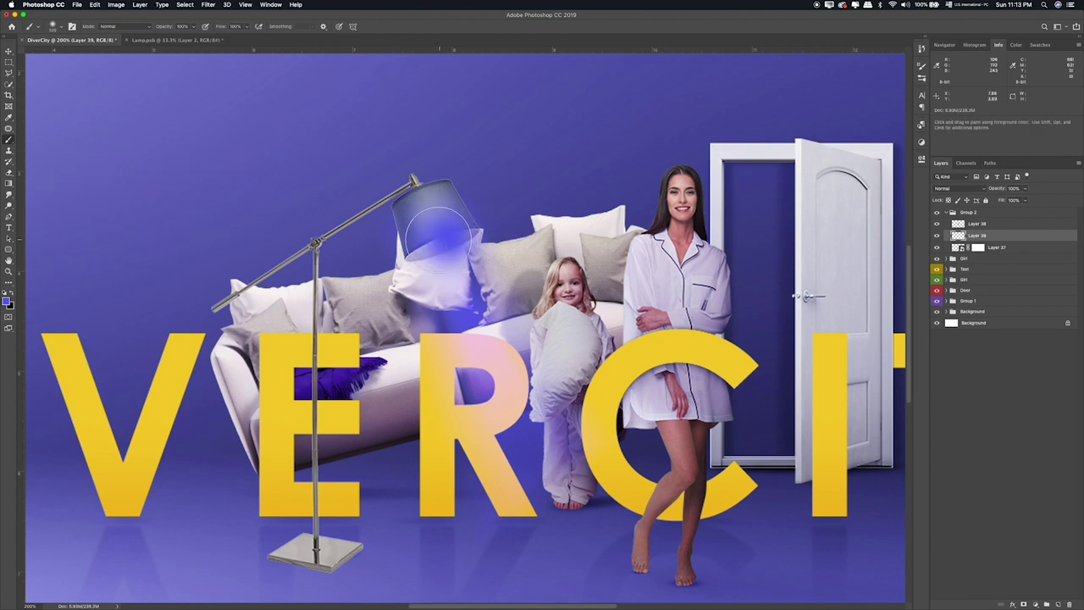
drag(444, 235, 466, 241)
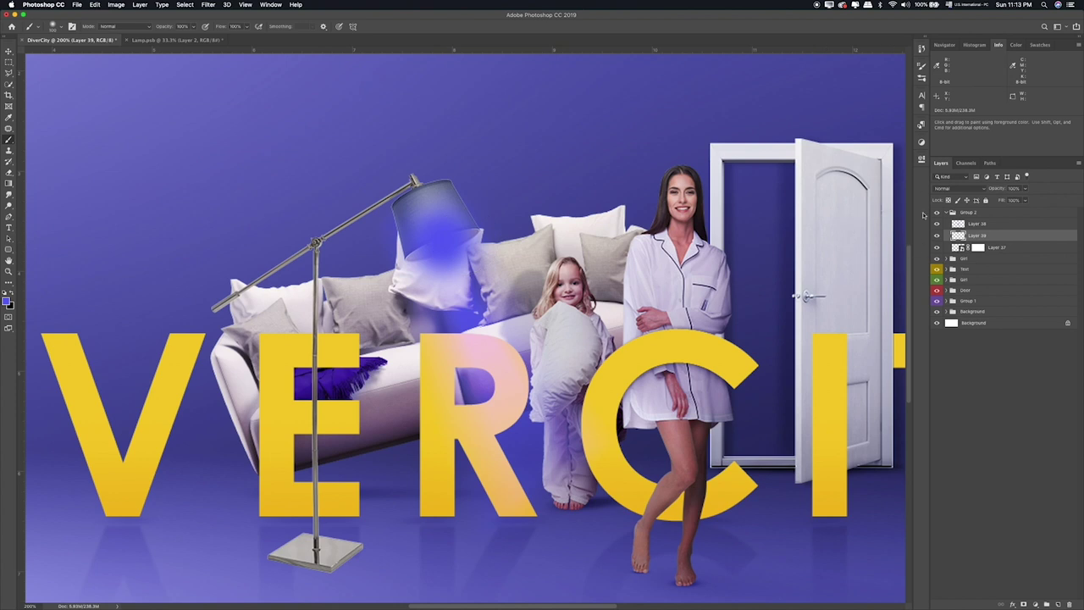
click(952, 188)
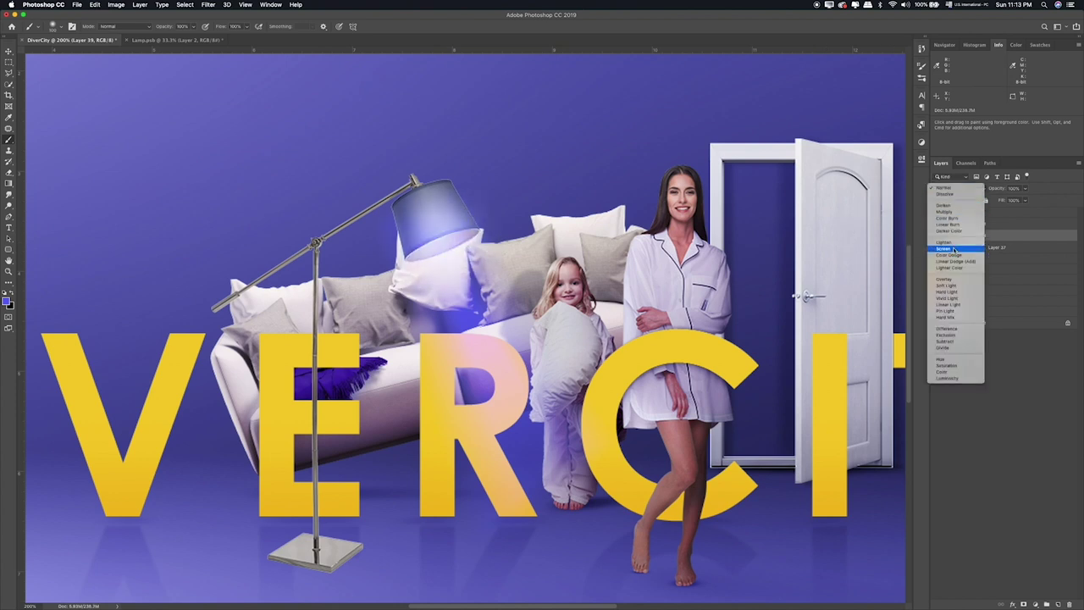
click(955, 248)
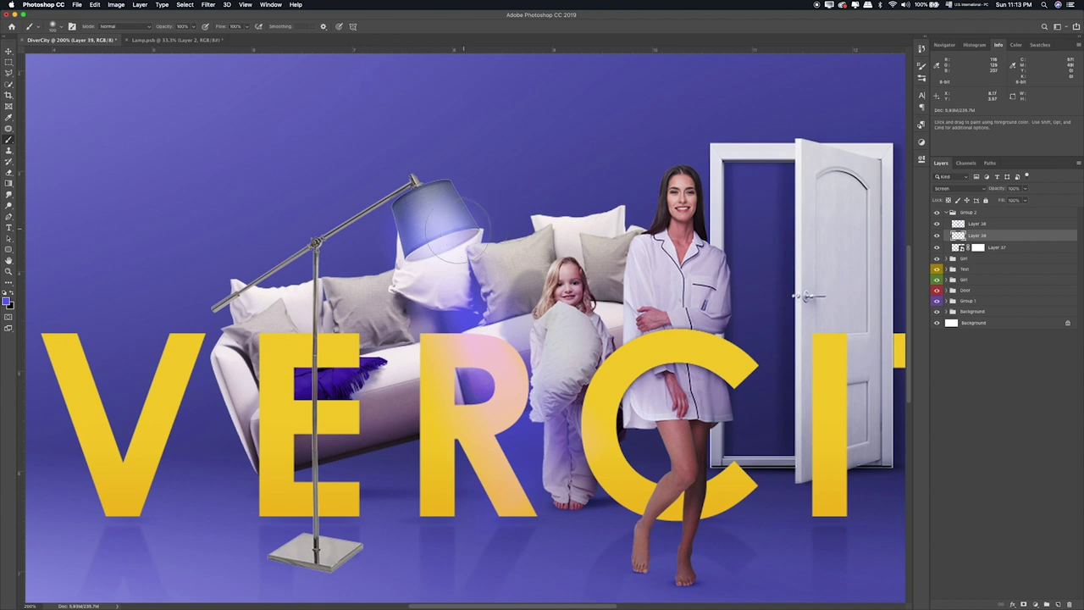
Step: Add a second Screen-mode light layer above it and fit the poster on screen
click(1057, 602)
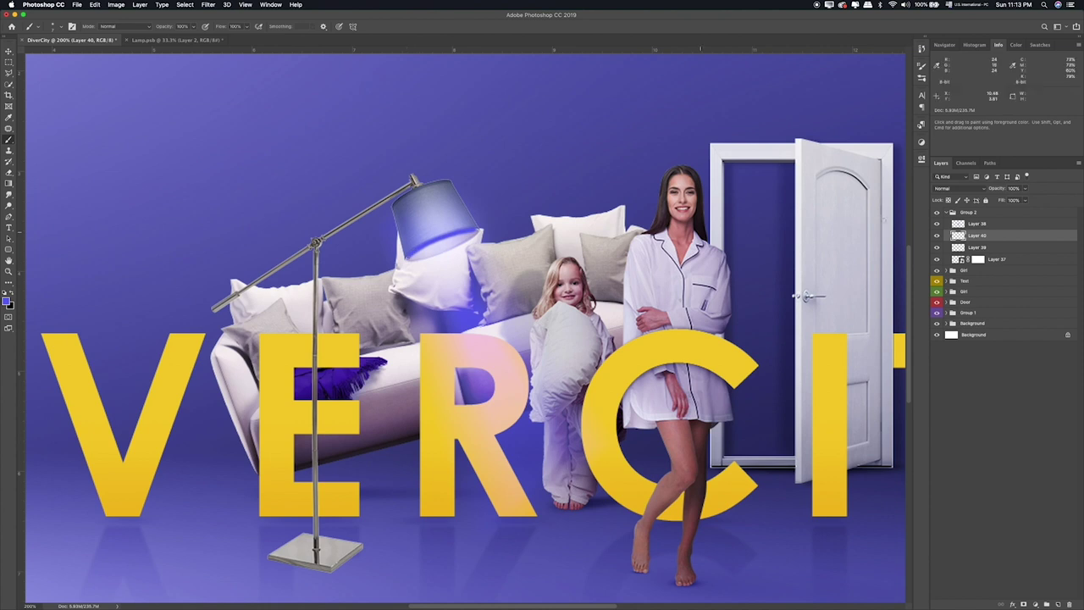
click(954, 188)
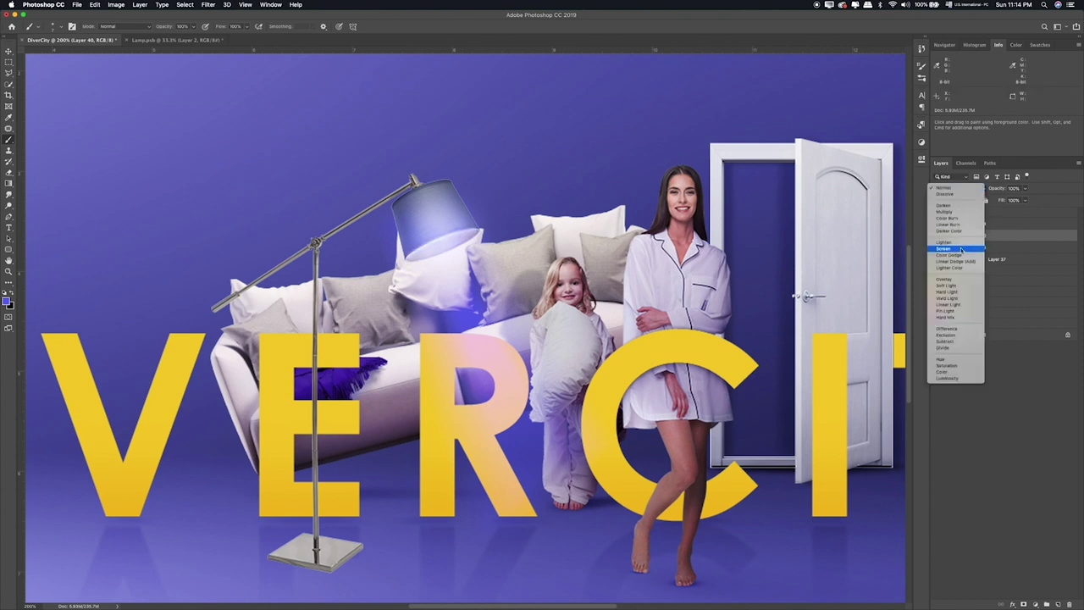
click(961, 249)
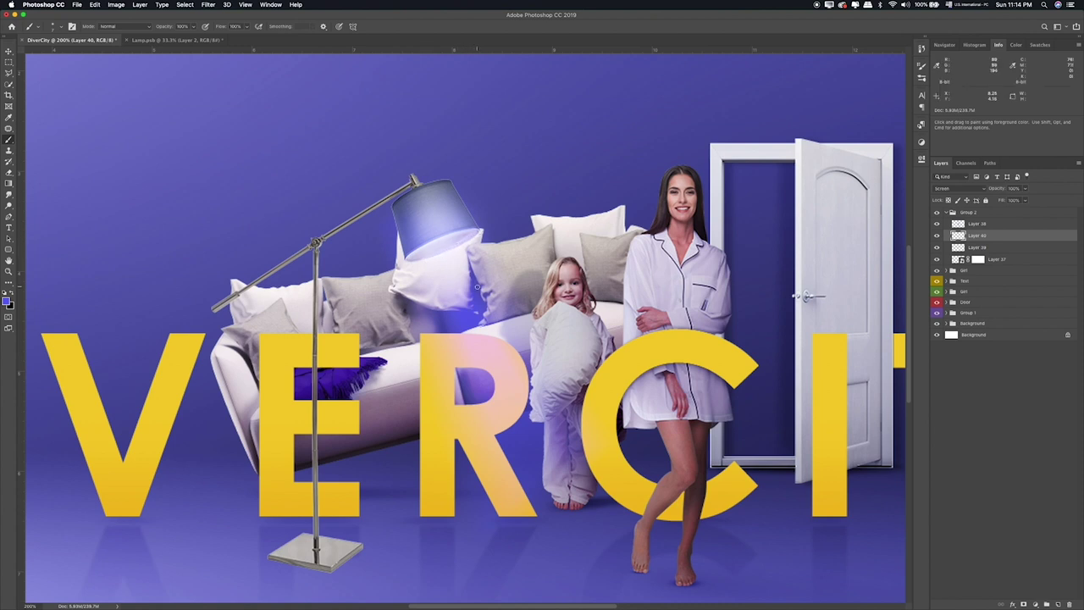
key(ctrl+0)
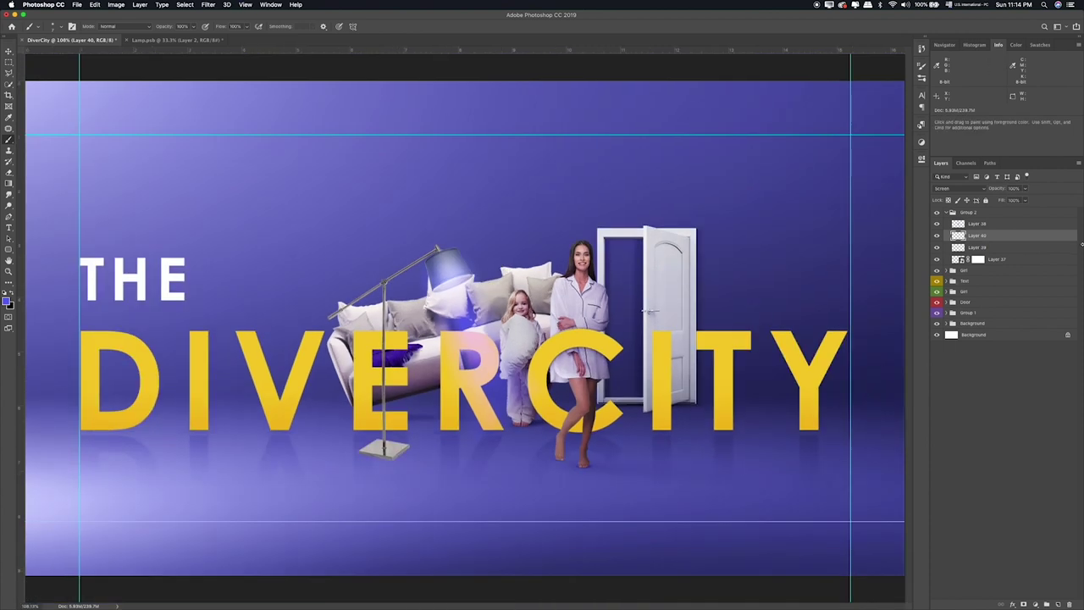
click(1039, 269)
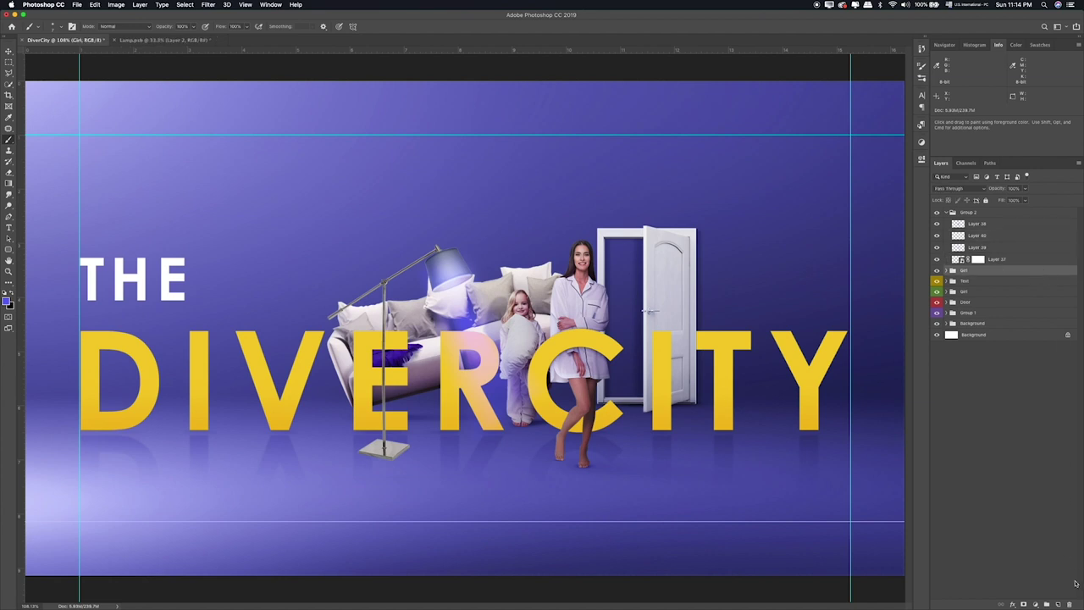
Step: On a new layer above the Girl group, outline the lamp's base with the Polygonal Lasso
click(1057, 604)
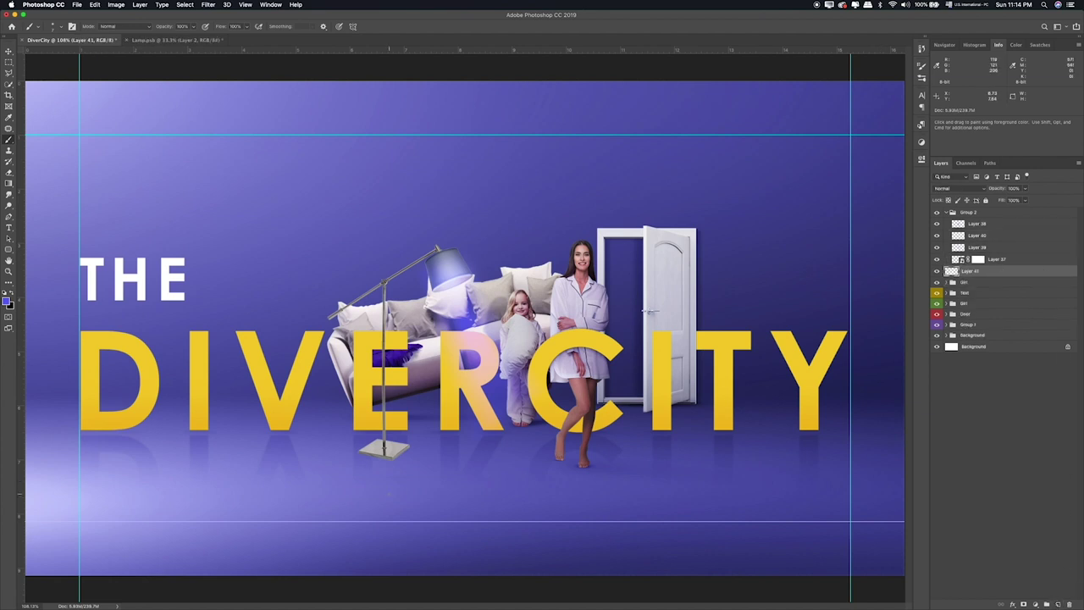
scroll(418, 435, up, 5)
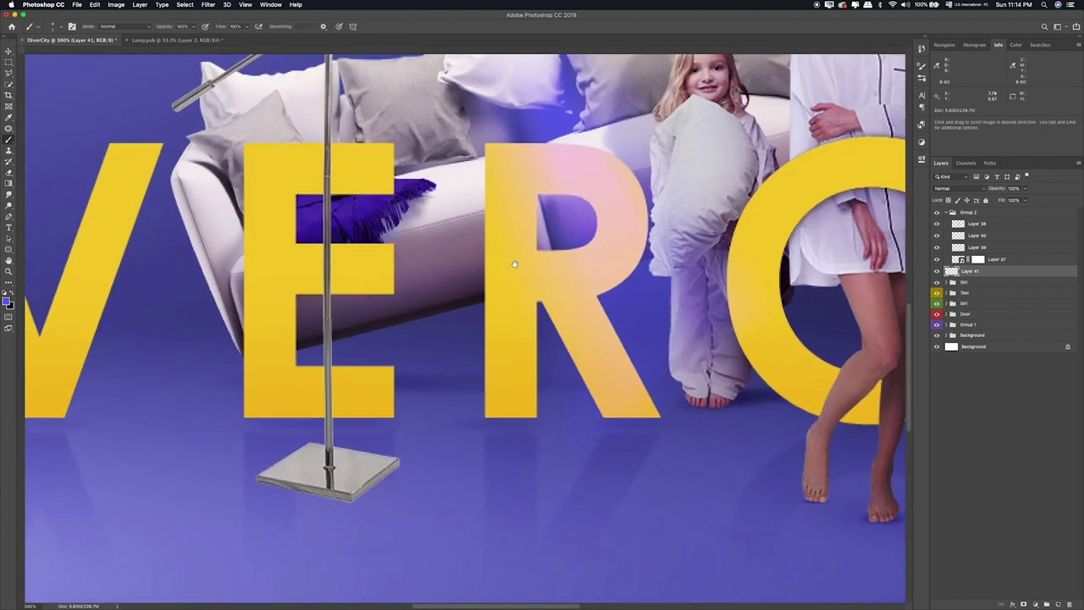
drag(514, 264, 545, 219)
key(l)
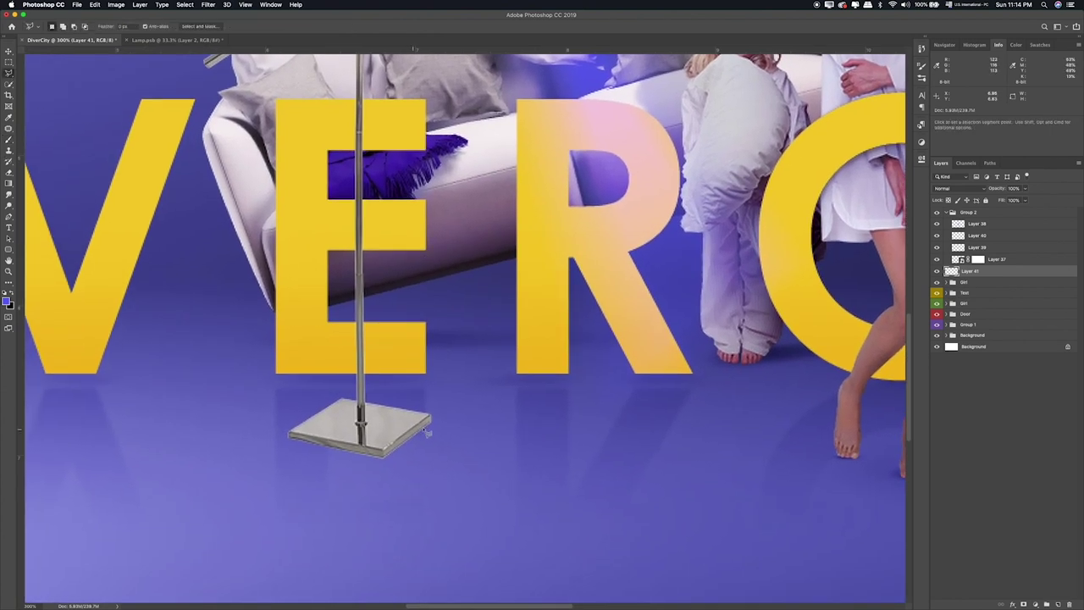
drag(434, 421, 434, 433)
click(433, 436)
click(386, 467)
click(291, 440)
click(429, 420)
Step: Paint the selection under the lamp base black, then deselect
key(b)
key(d)
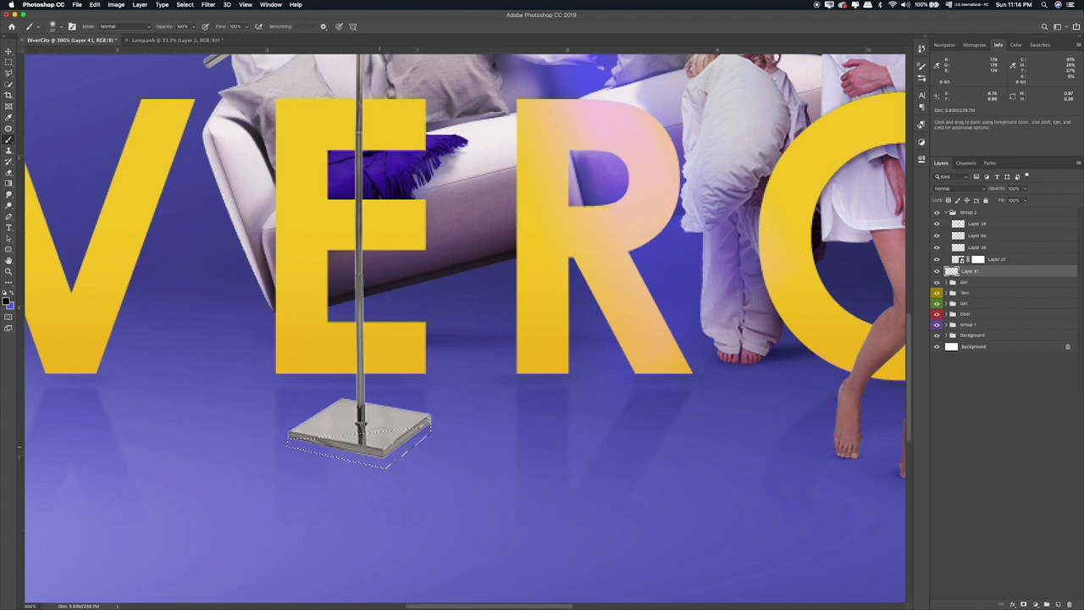
mouse_move(424, 430)
mouse_down()
mouse_move(292, 444)
mouse_move(347, 457)
mouse_up()
click(8, 63)
click(172, 214)
Step: Blend the shadow layer in Soft Light at 52% opacity
key(v)
key(shift+plus)
key(shift+plus)
key(shift+plus)
key(shift+plus)
key(shift+plus)
key(shift+plus)
key(shift+plus)
key(shift+plus)
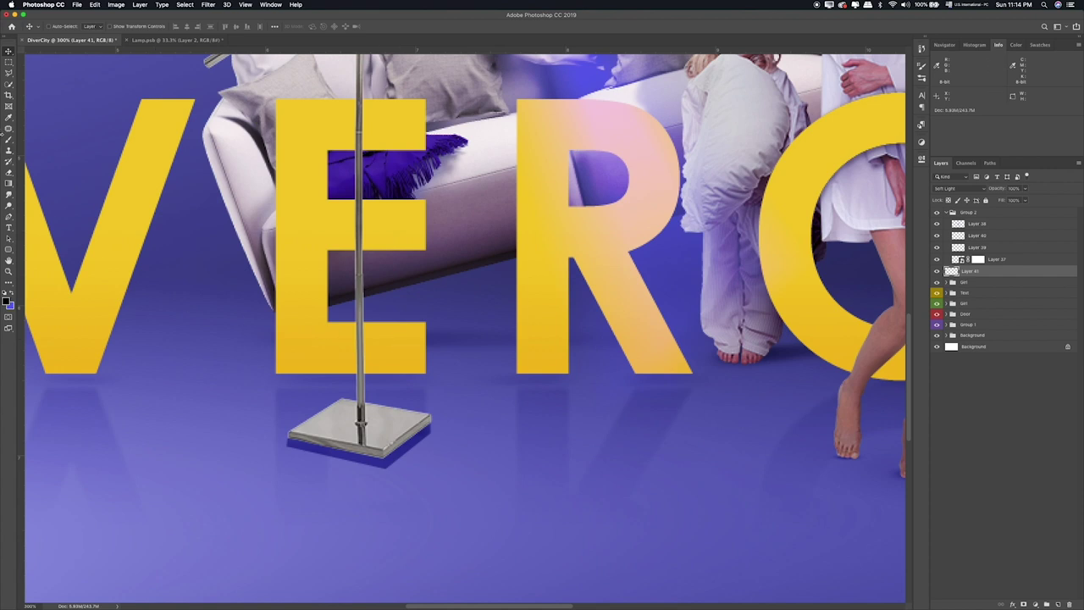
click(9, 192)
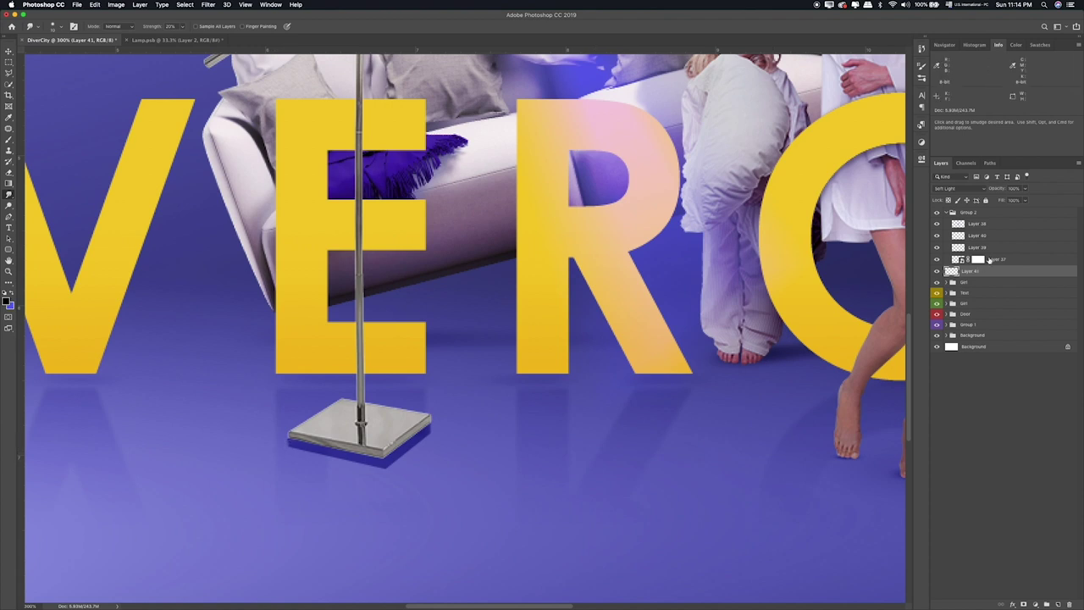
click(1026, 189)
click(1007, 201)
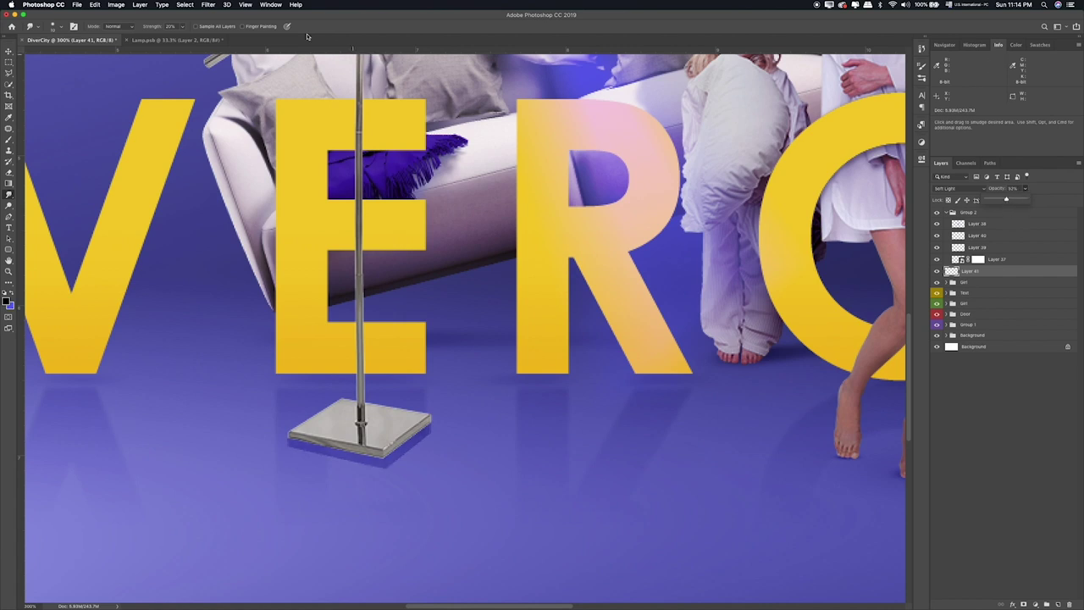
Step: Soften the floor shadow with a Gaussian Blur
click(207, 4)
mouse_move(213, 105)
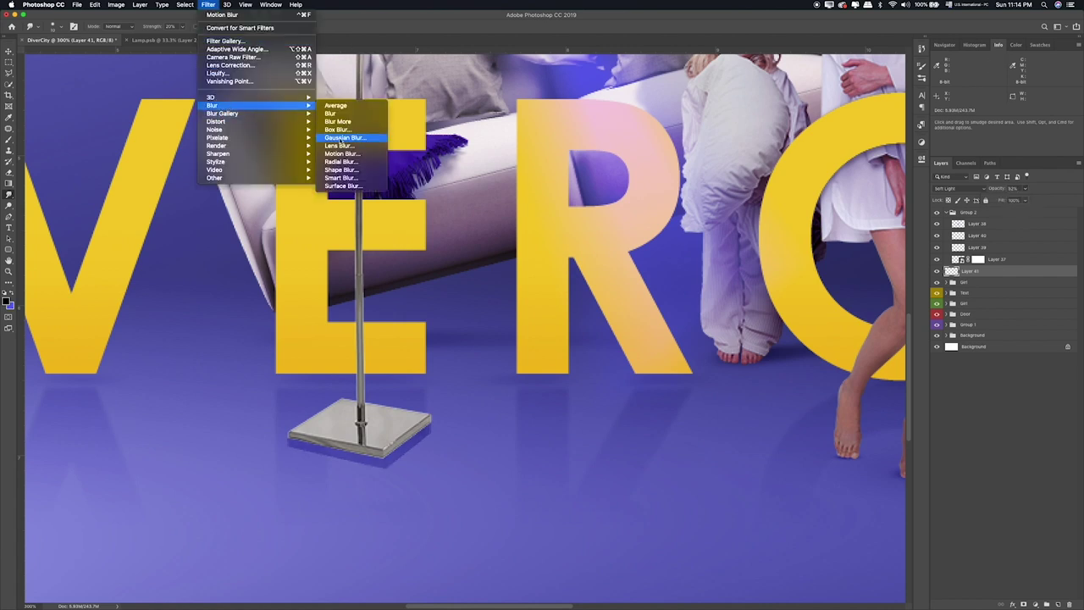
click(352, 138)
drag(426, 222, 405, 223)
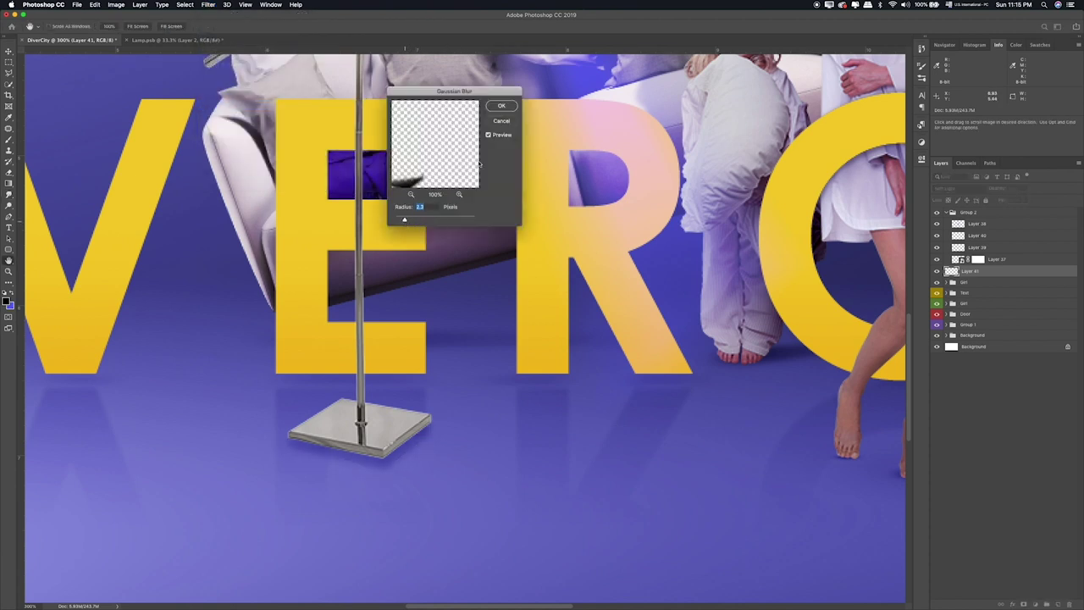
click(506, 106)
click(1015, 260)
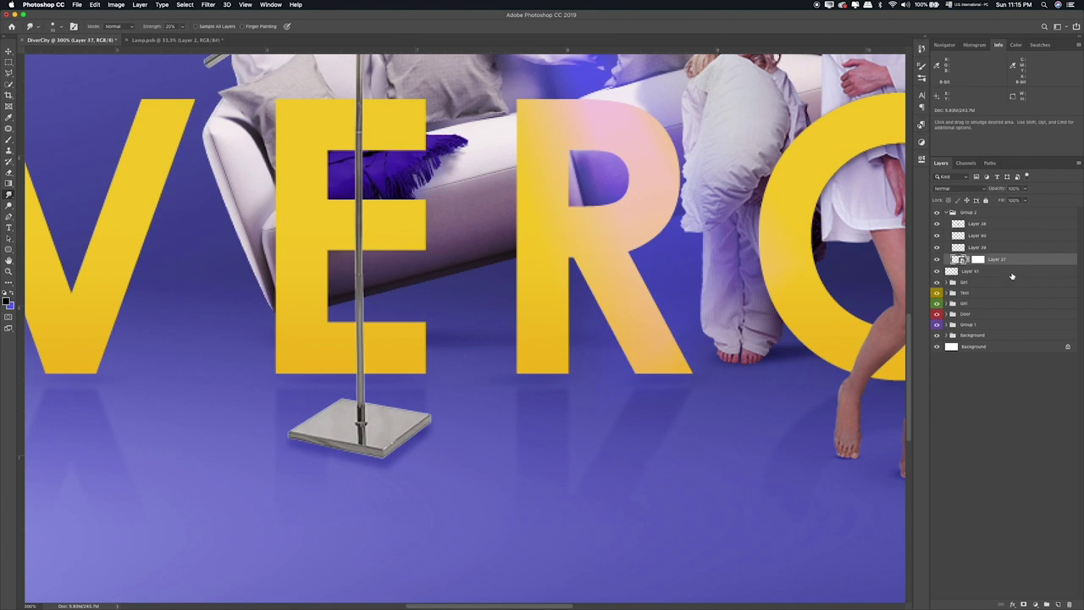
Step: Clip the floor shadow, then paint a thin dark edge shadow on a new layer above Layer 37
key(ctrl+alt+g)
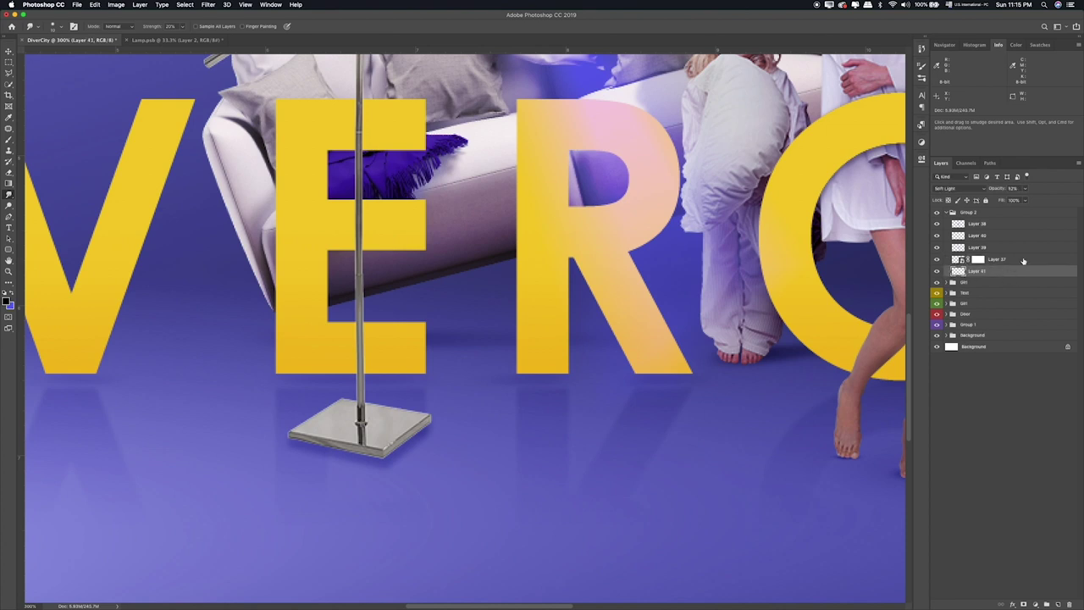
click(1022, 261)
click(1057, 604)
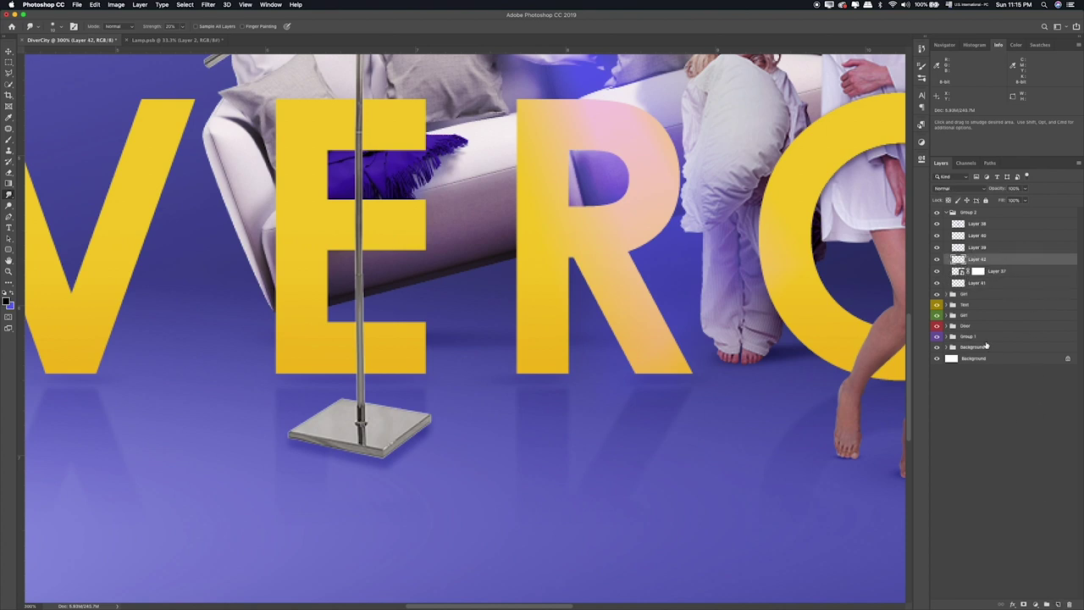
key(b)
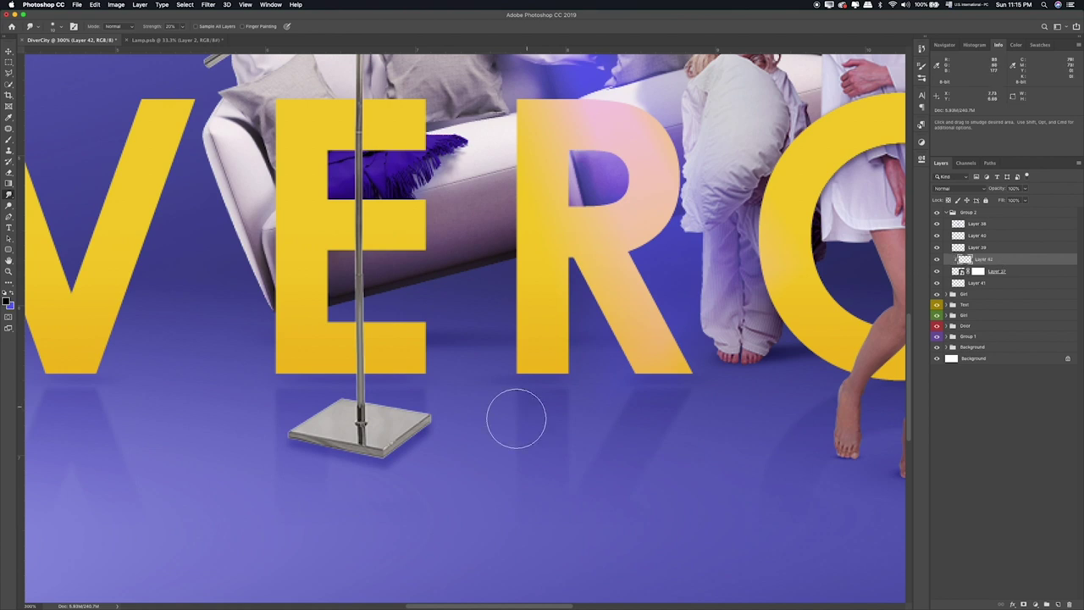
key(bracketleft)
key(bracketleft)
key(bracketleft)
key(bracketleft)
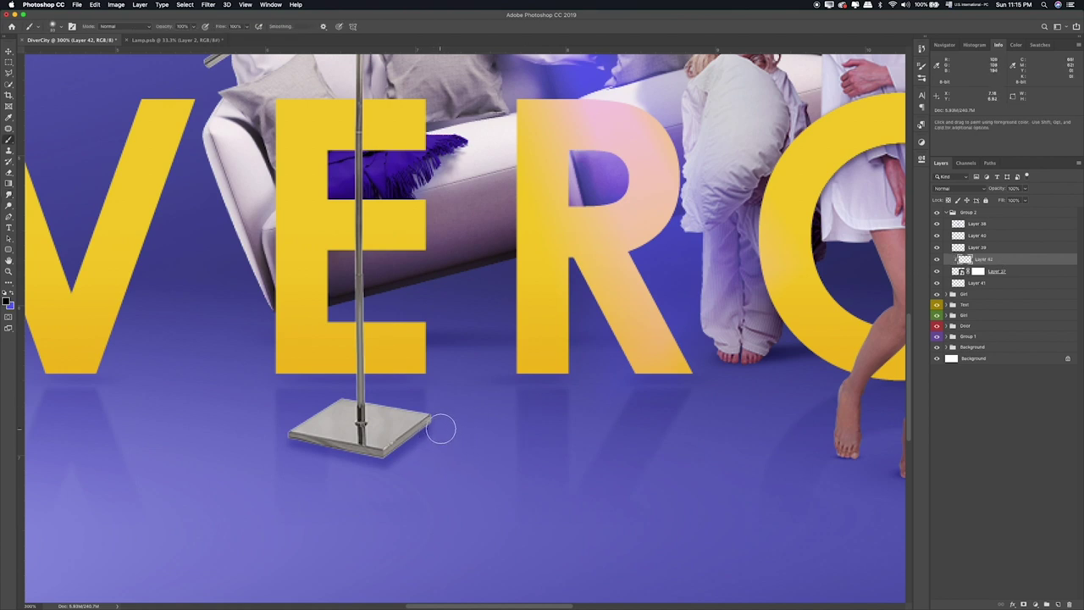
key(bracketleft)
drag(418, 441, 288, 442)
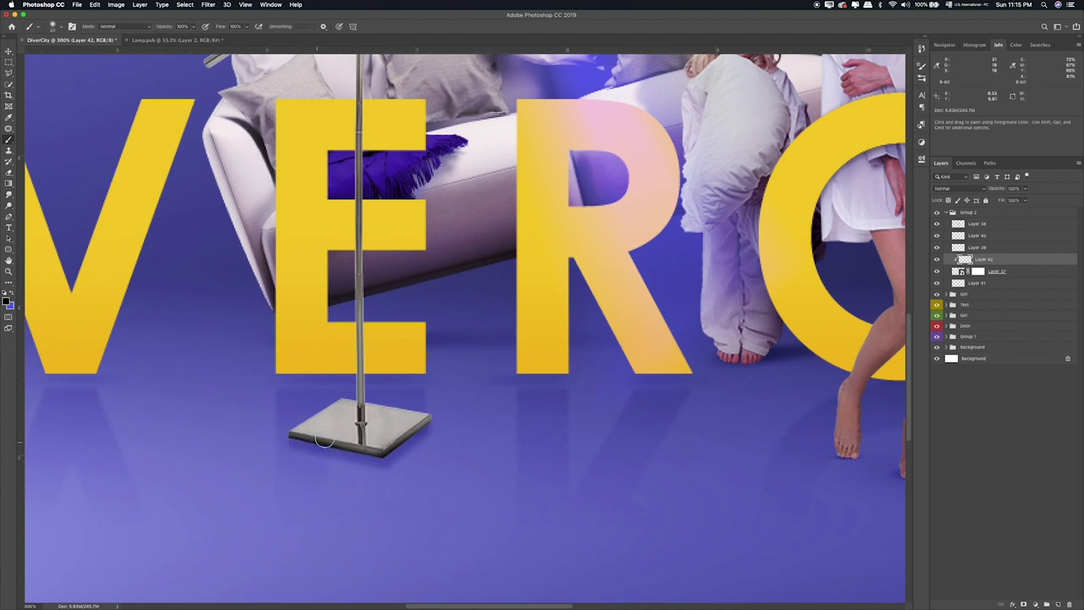
Step: Blend the edge shadow in Hard Light and lower its opacity
key(v)
key(alt+shift+s)
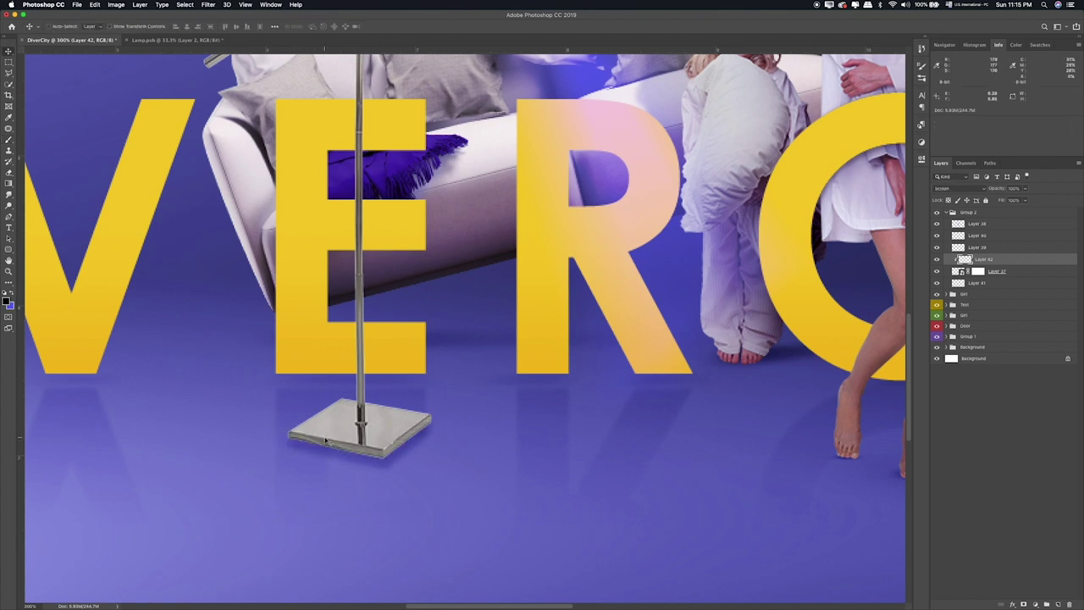
key(shift+plus)
key(shift+plus)
key(shift+plus)
key(shift+plus)
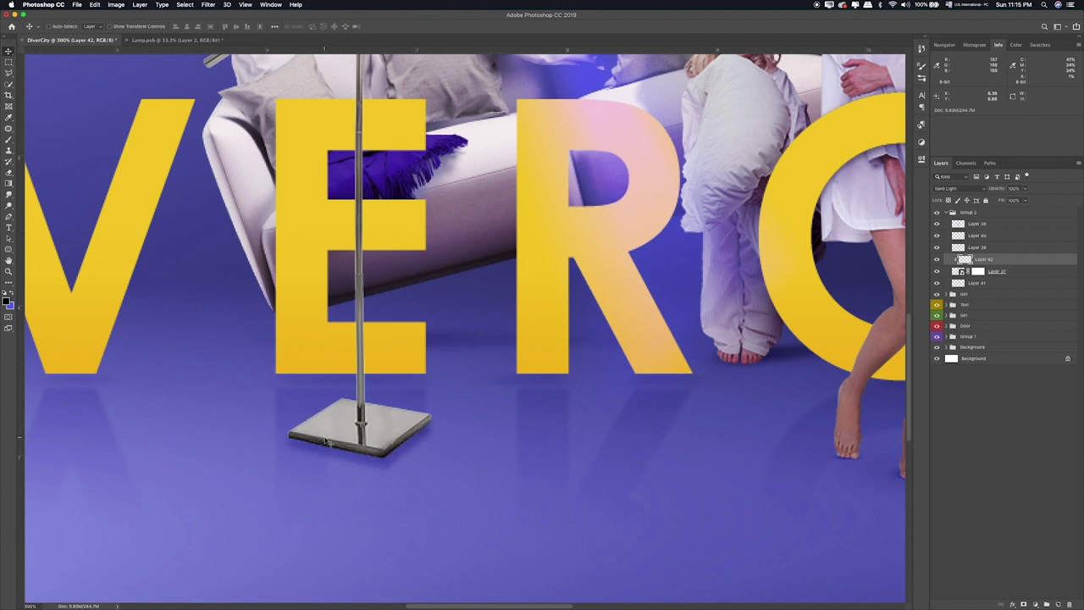
key(e)
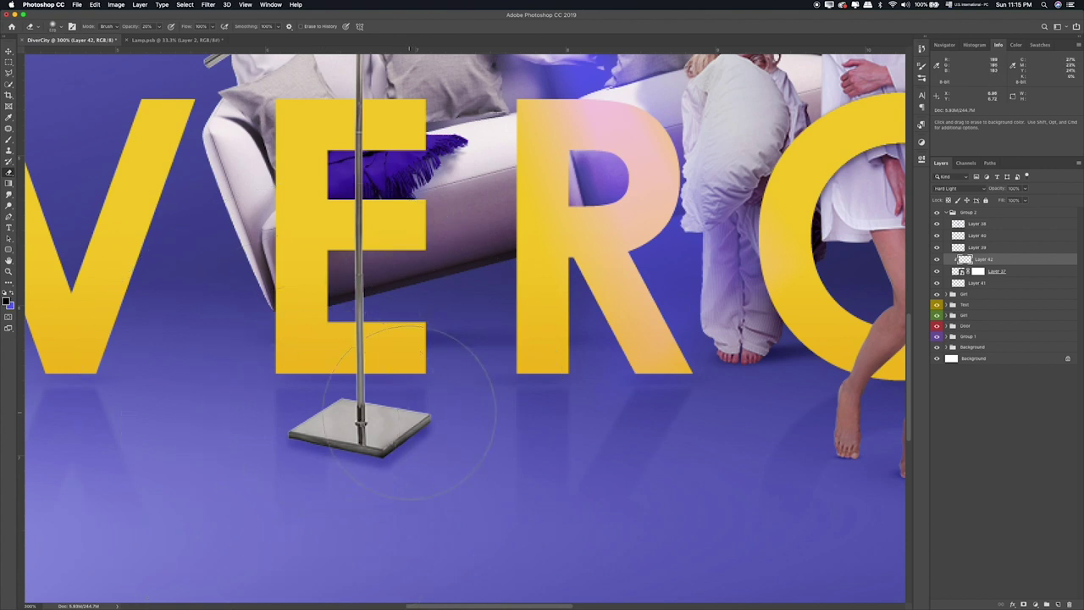
drag(1025, 188, 1017, 201)
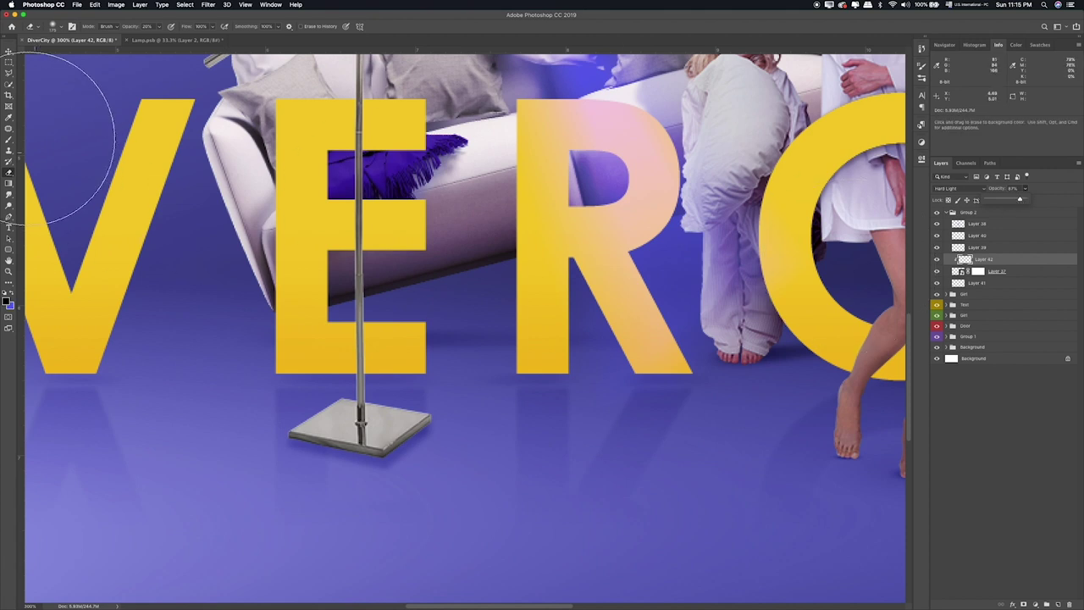
Step: Fit the poster on screen and duplicate the lamp's Layer 37
click(9, 63)
key(ctrl+0)
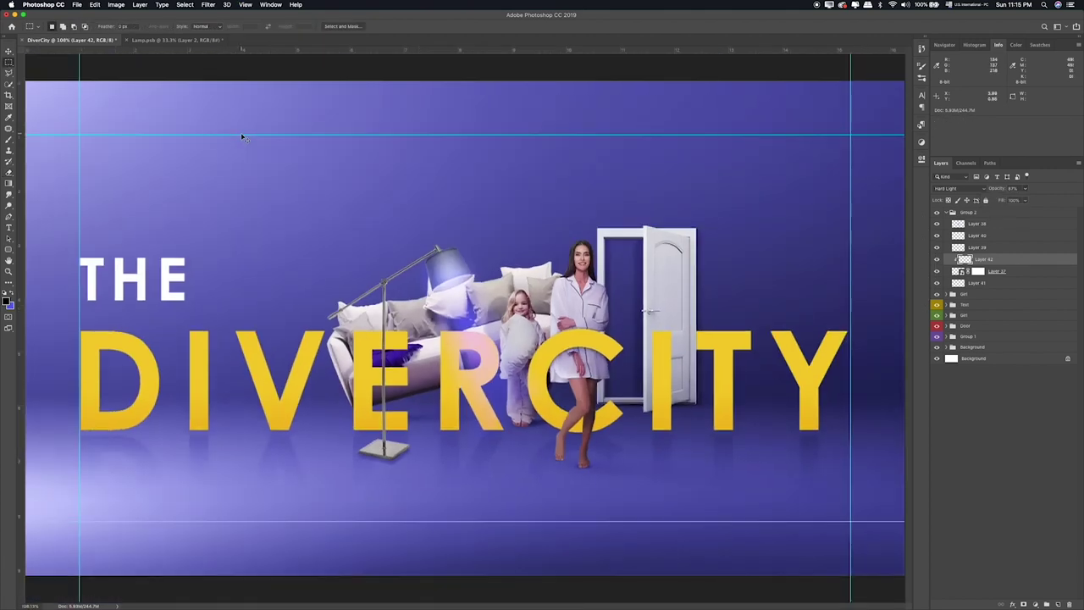
drag(386, 459, 387, 554)
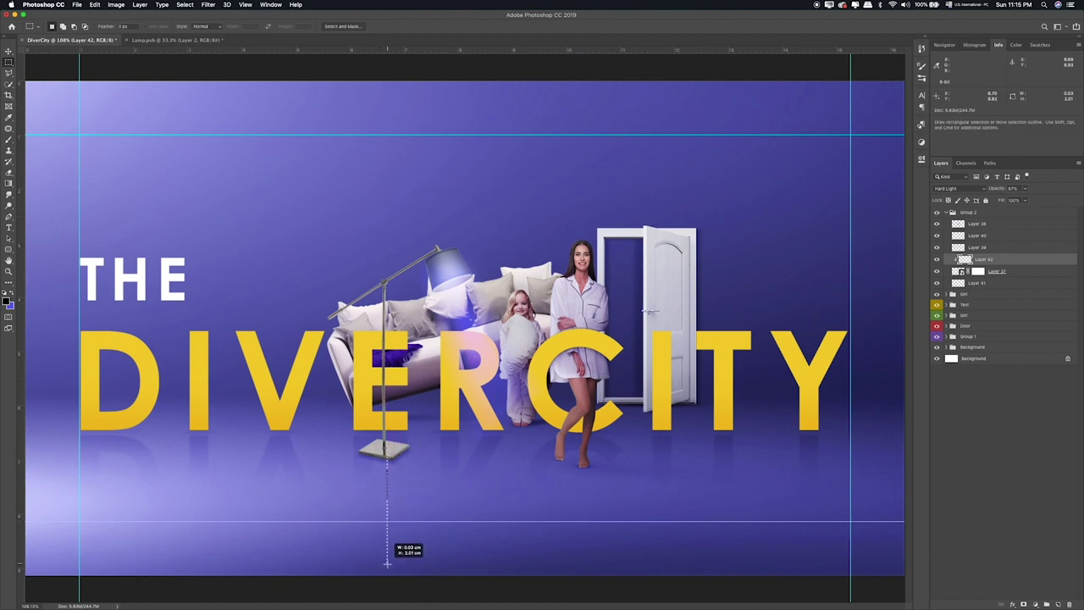
mouse_move(385, 459)
mouse_down()
mouse_move(384, 486)
mouse_move(385, 461)
mouse_up()
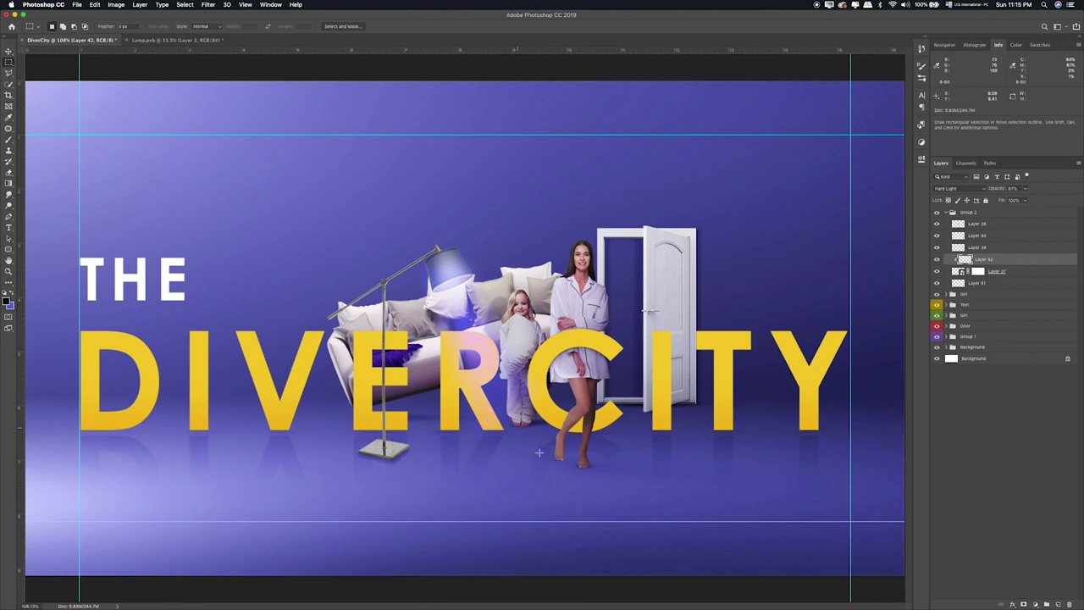
drag(1011, 276, 1002, 302)
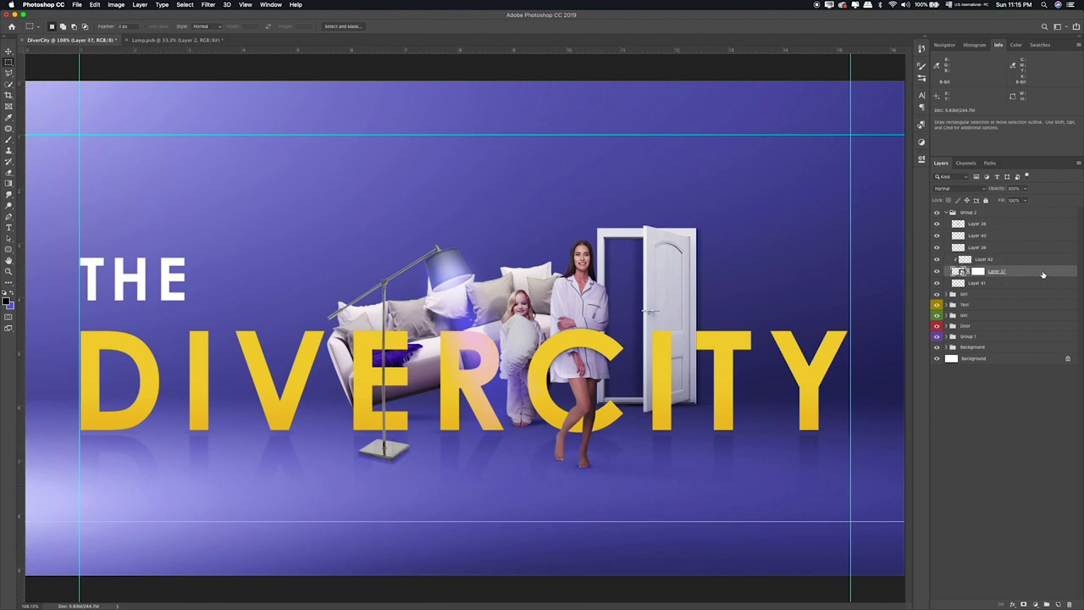
Step: Free Transform the lamp copy, flipping it upside down beneath the base
key(ctrl+t)
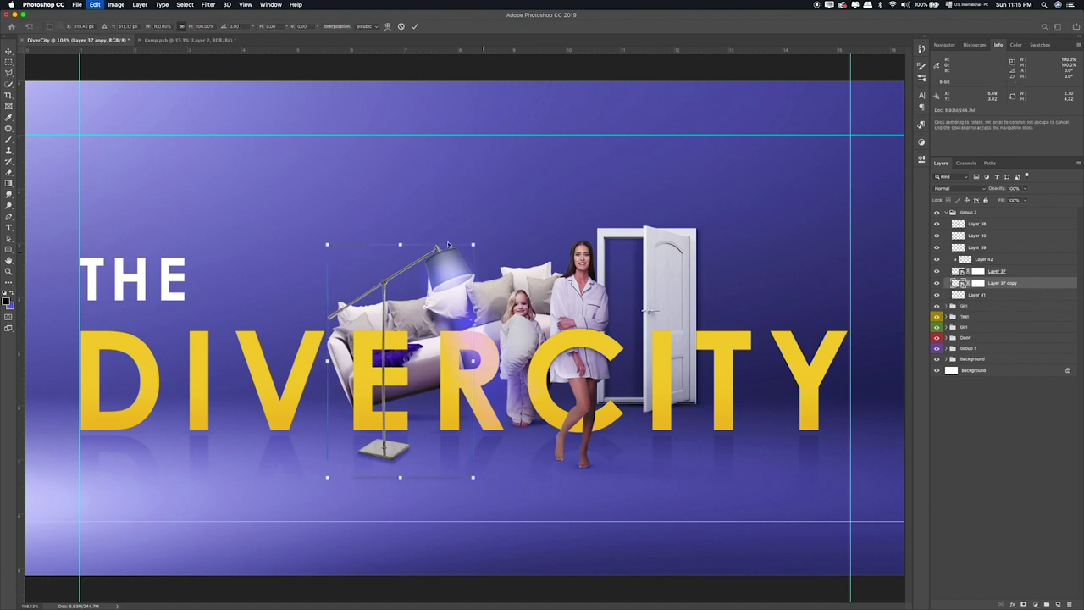
mouse_move(400, 176)
mouse_down()
mouse_move(413, 558)
mouse_move(400, 407)
mouse_up()
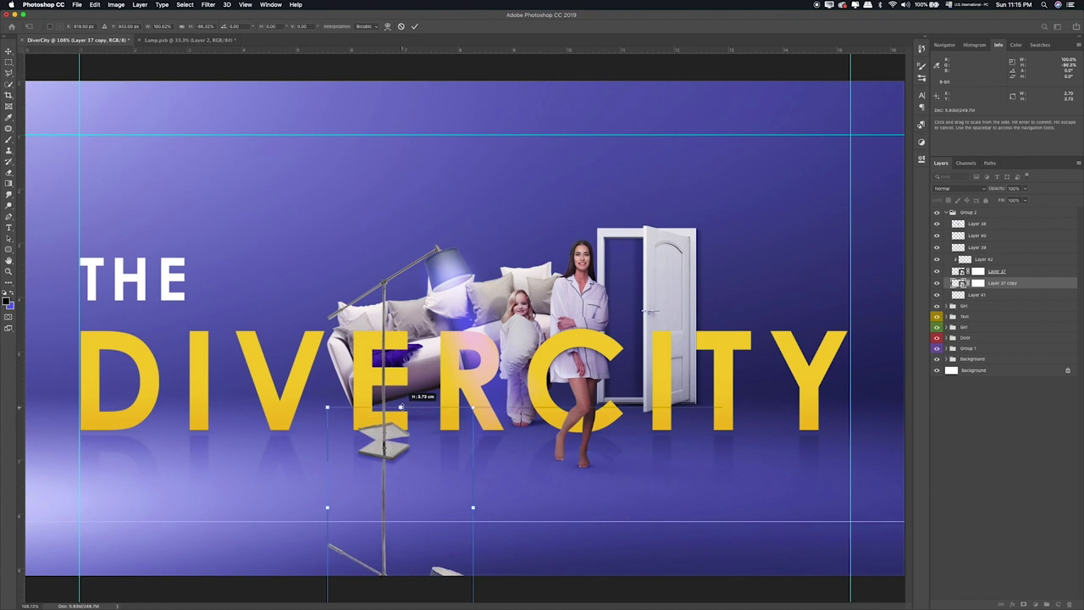
drag(400, 483, 400, 486)
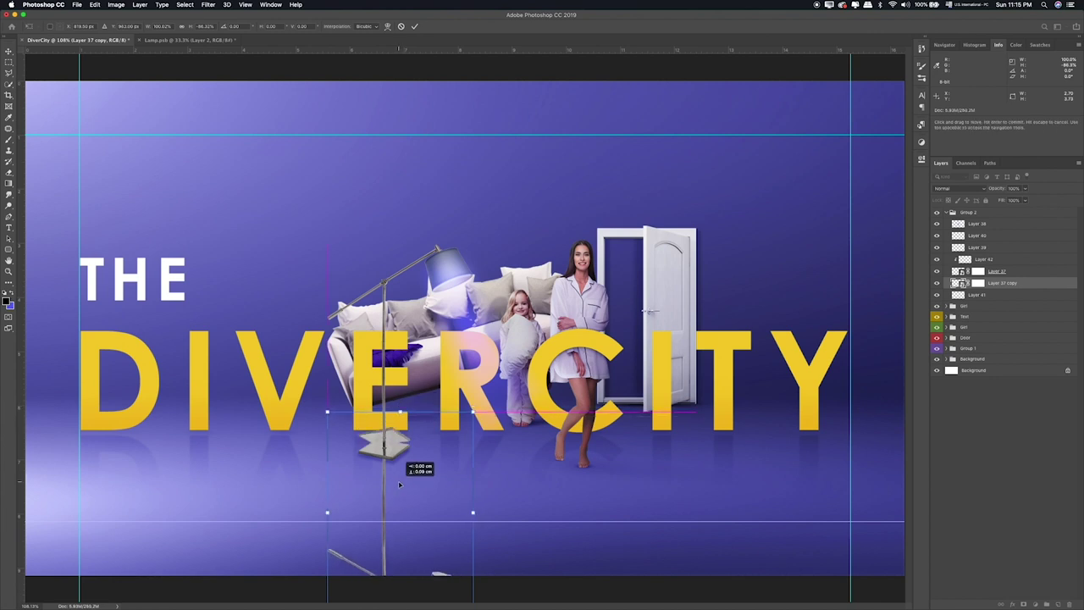
key(Return)
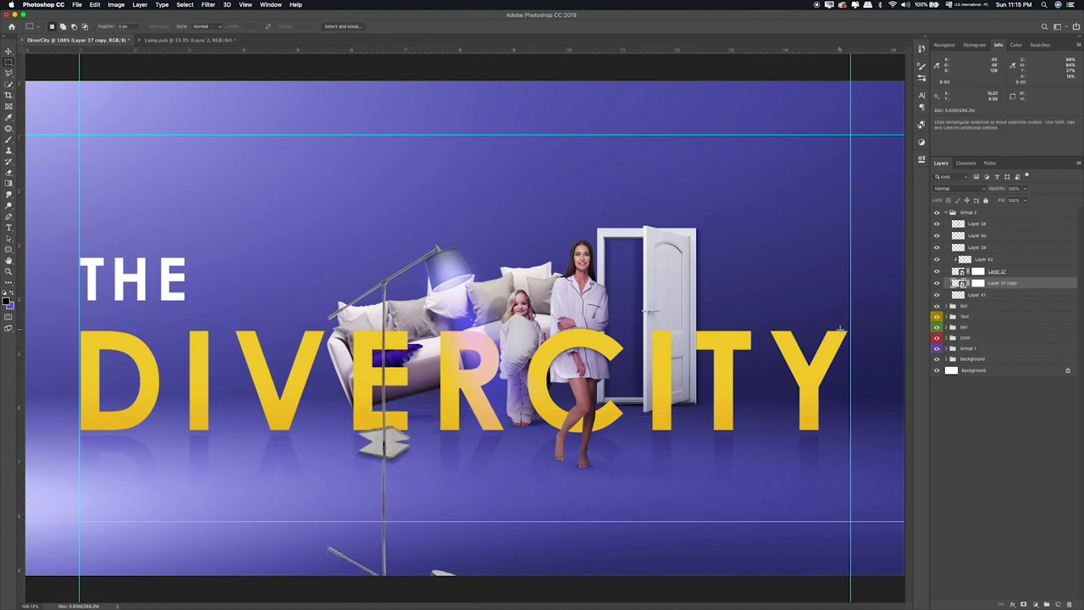
Step: Convert the lamp copy to a Smart Object and give it a black Color Overlay
right_click(1033, 280)
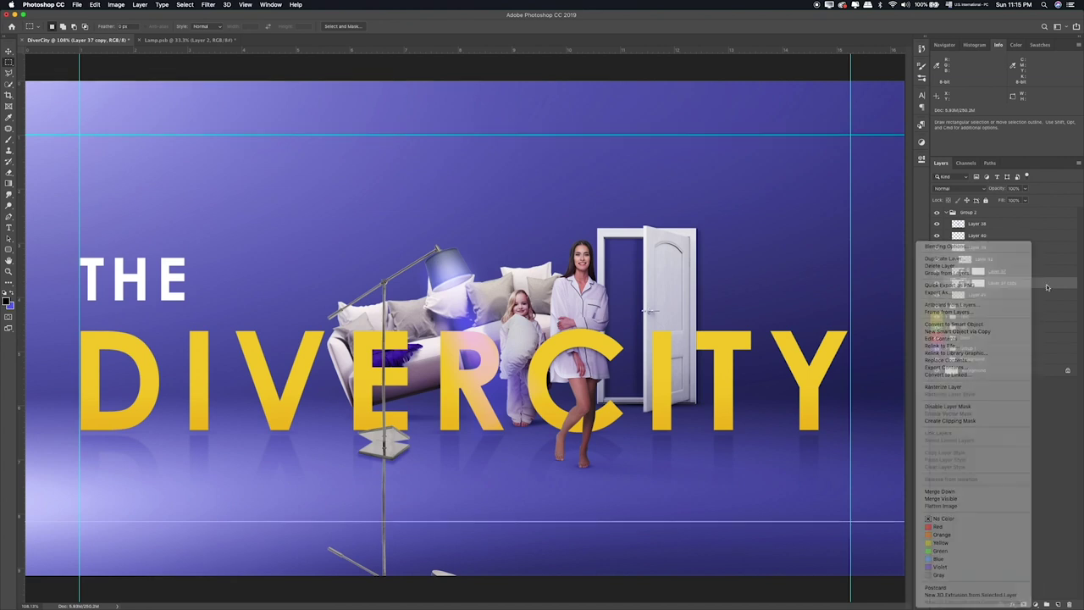
click(987, 331)
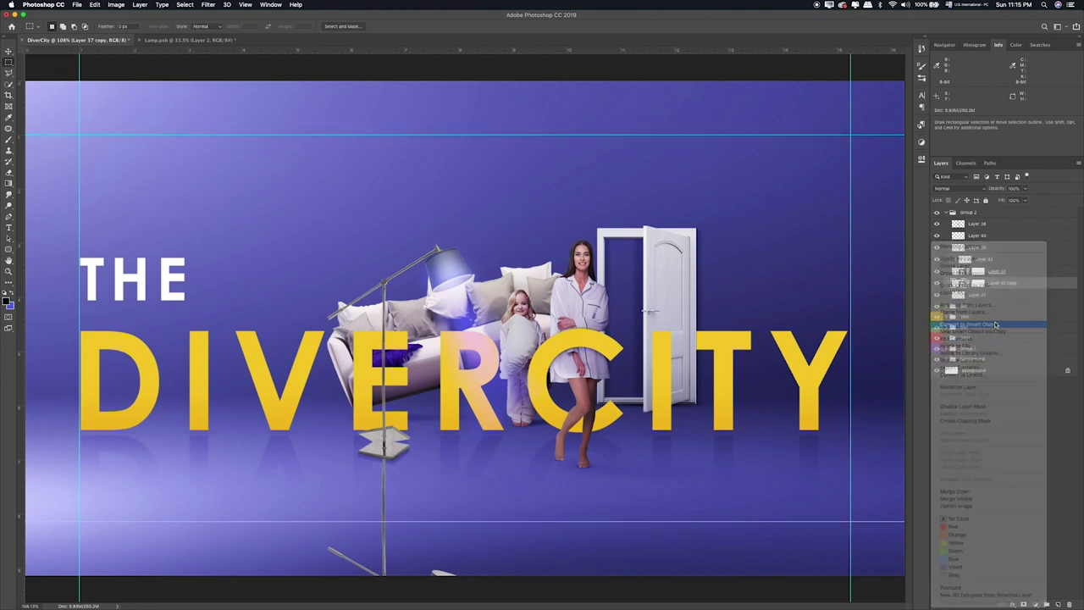
double_click(1021, 285)
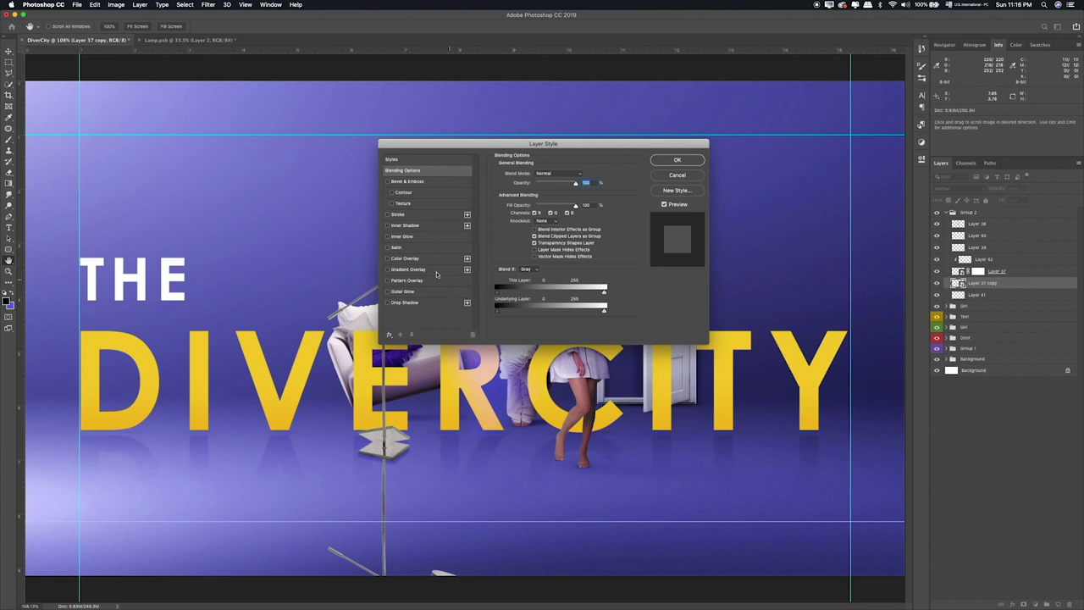
click(404, 257)
click(671, 162)
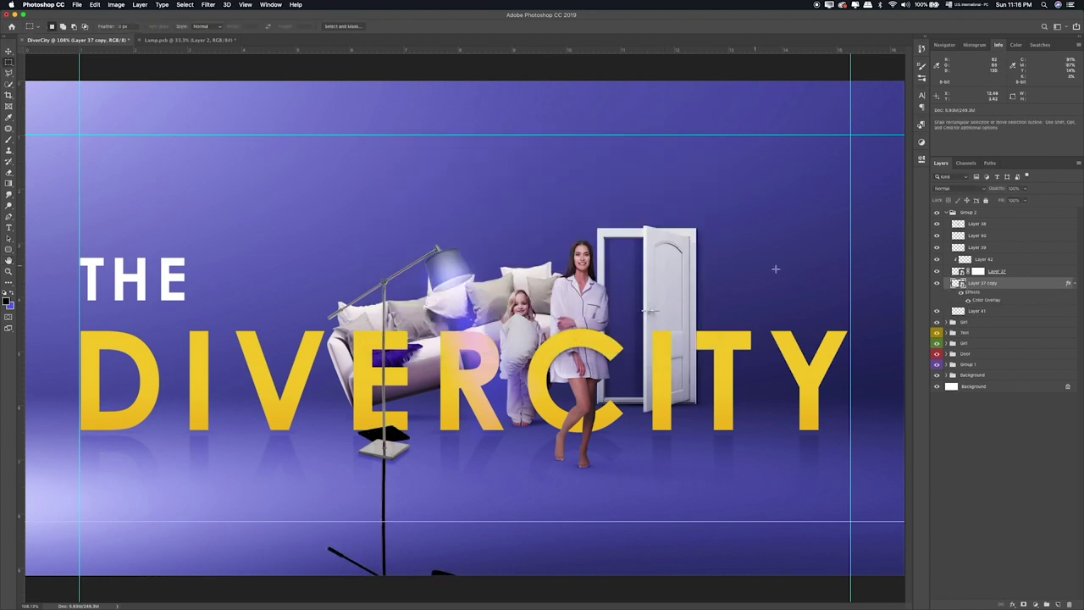
Step: Add a layer mask to the lamp copy, hide it under the base, and clear its layer style
click(1022, 605)
key(b)
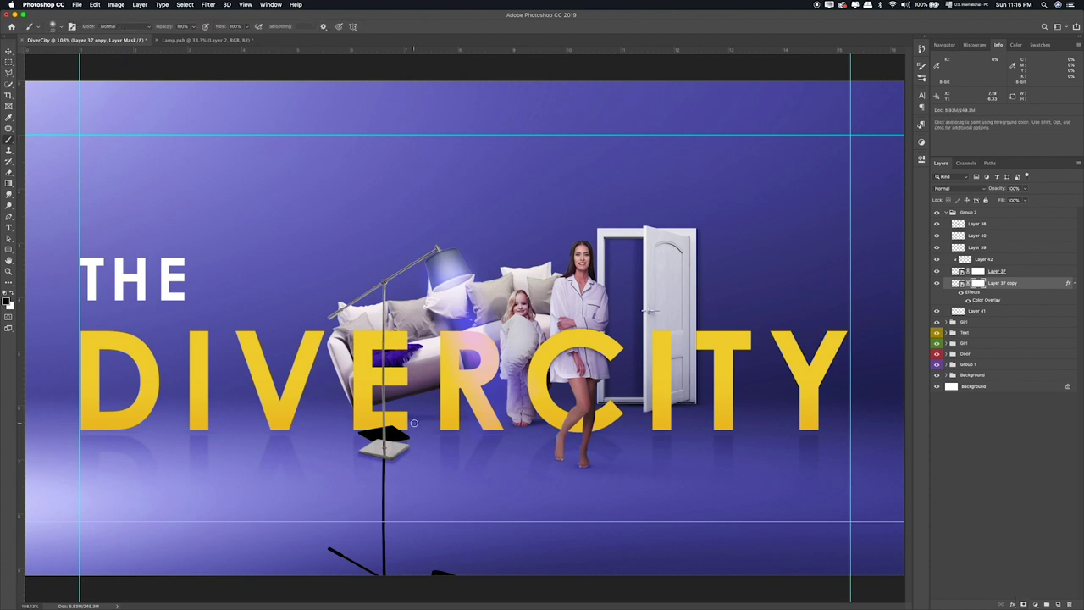
drag(415, 427, 361, 430)
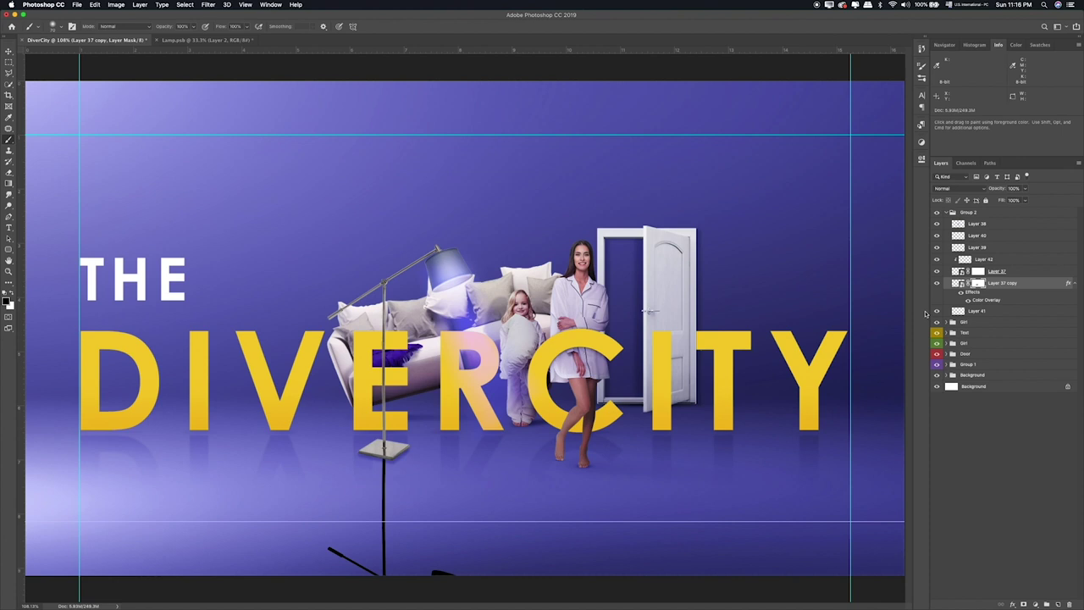
right_click(1011, 280)
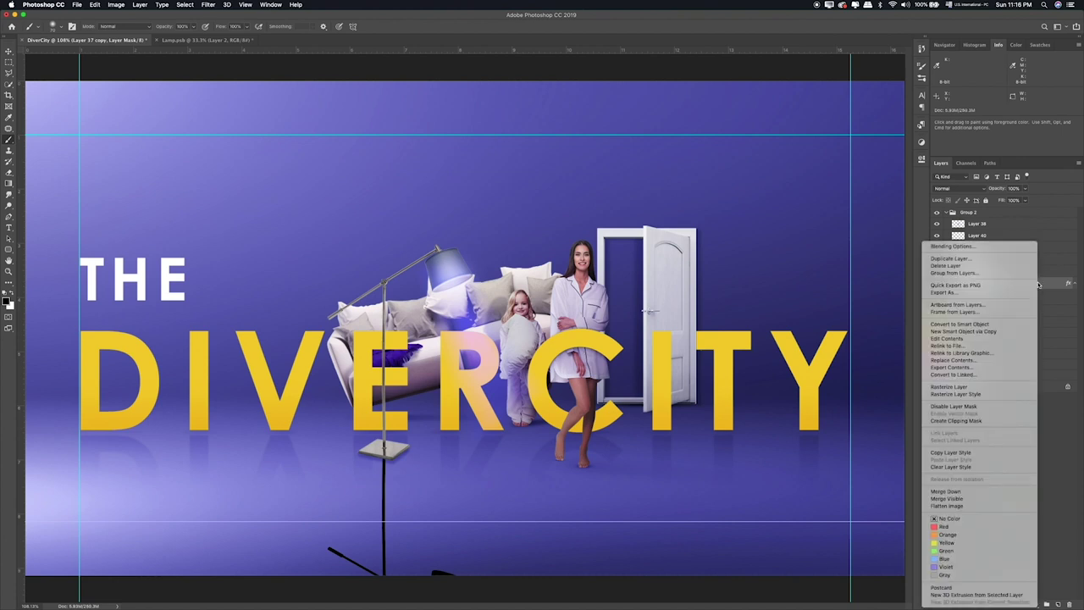
click(1016, 325)
Step: Blend the reflection in Soft Light after trying Overlay
click(955, 189)
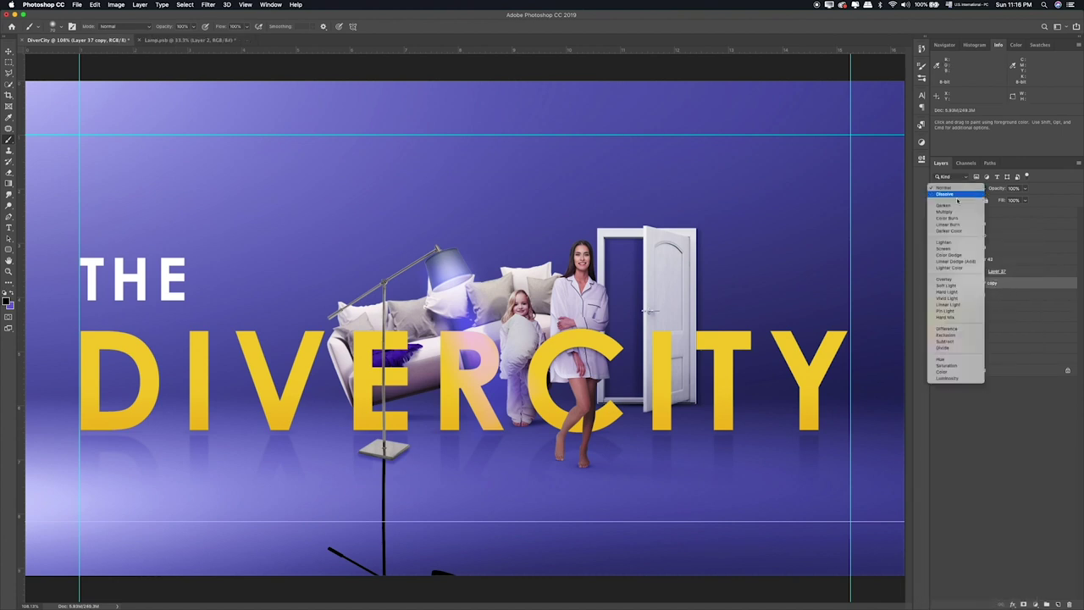
click(949, 284)
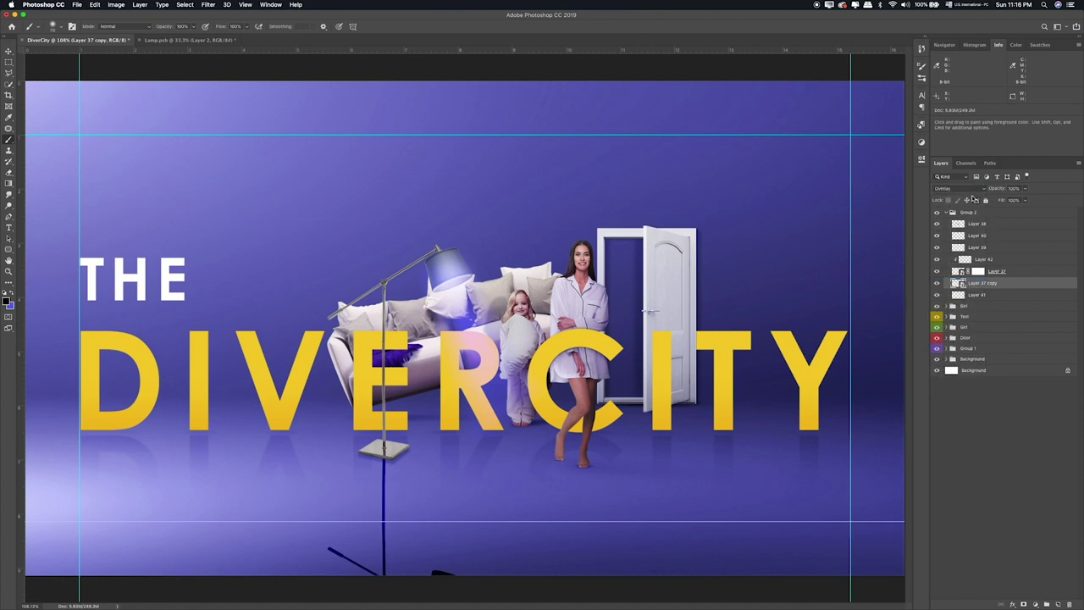
click(952, 188)
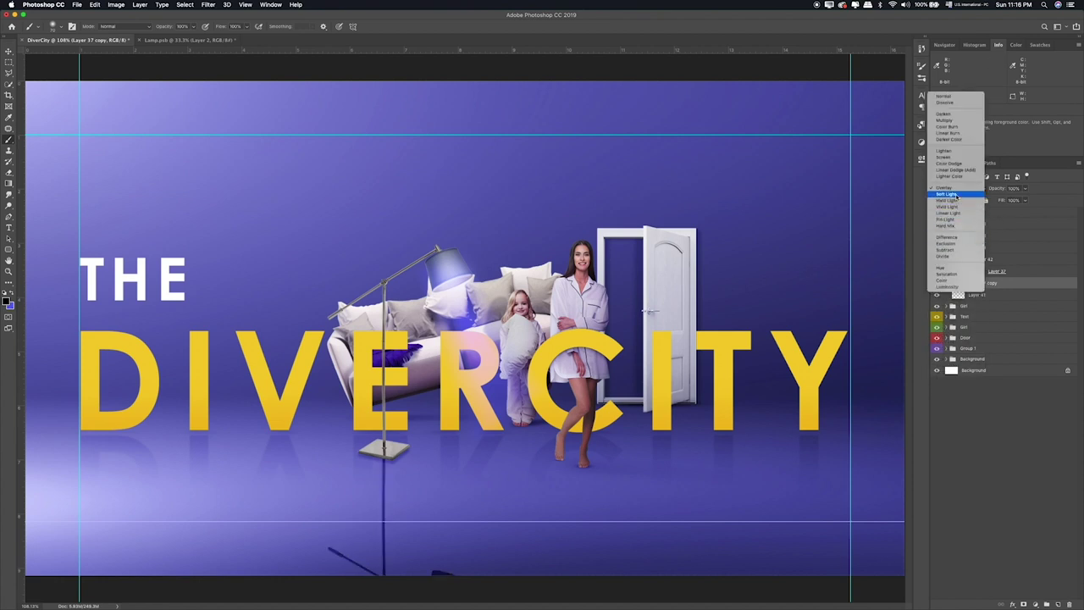
click(957, 195)
Step: Fade out the reflection's bottom on its mask with a soft brush at 20% and 70%
click(1023, 603)
drag(480, 576, 278, 564)
key(2)
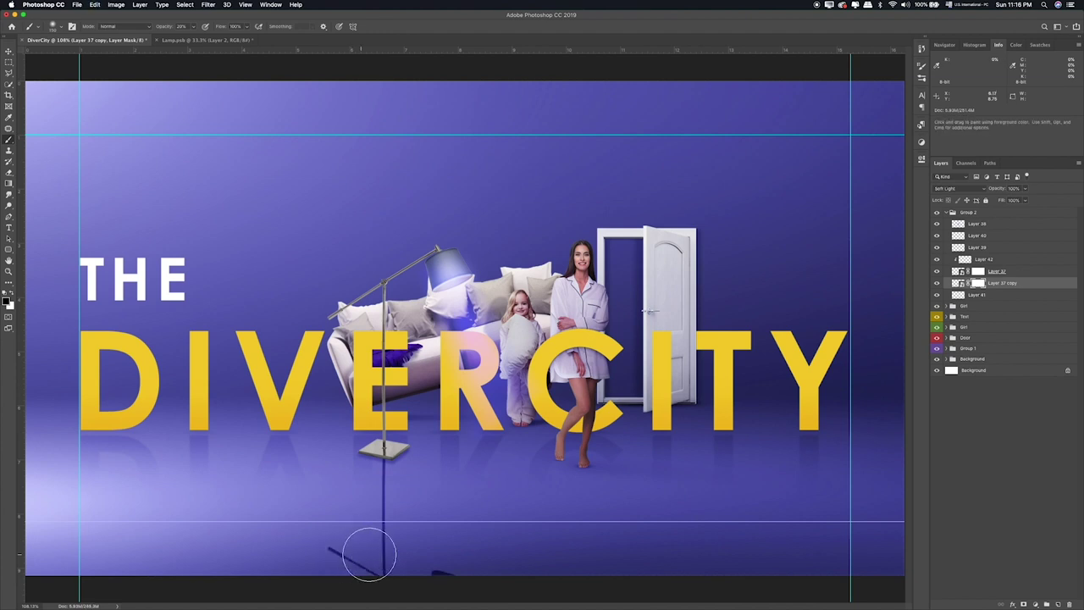
mouse_move(502, 567)
mouse_down()
mouse_move(389, 578)
mouse_move(174, 570)
mouse_up()
key(7)
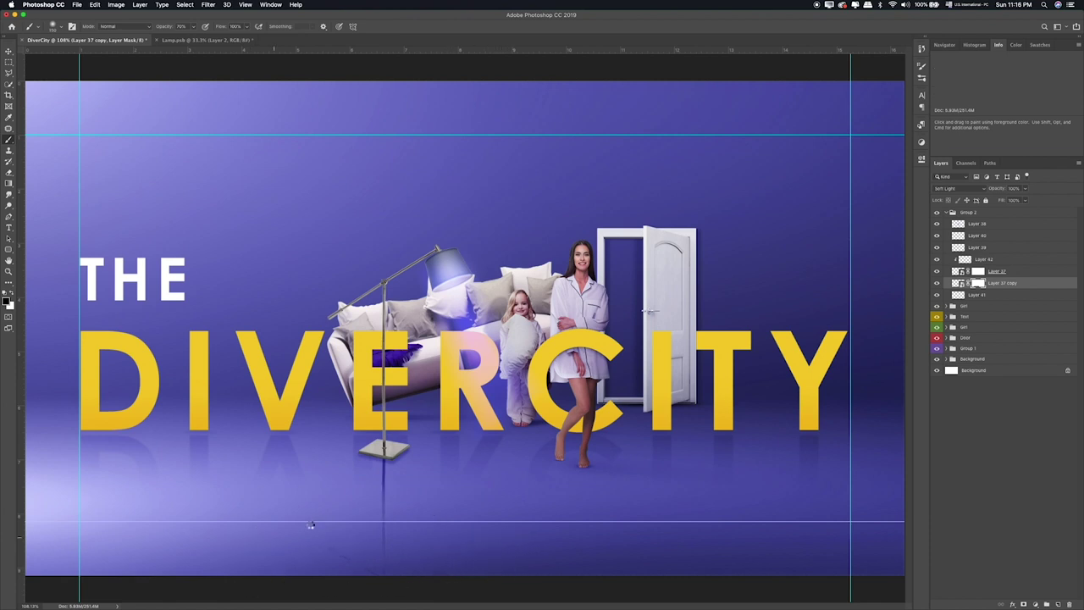
mouse_move(283, 533)
mouse_down()
mouse_move(339, 573)
mouse_move(391, 508)
mouse_up()
Step: Lower the reflection's opacity to 50% and fit the poster on screen
key(super+plus)
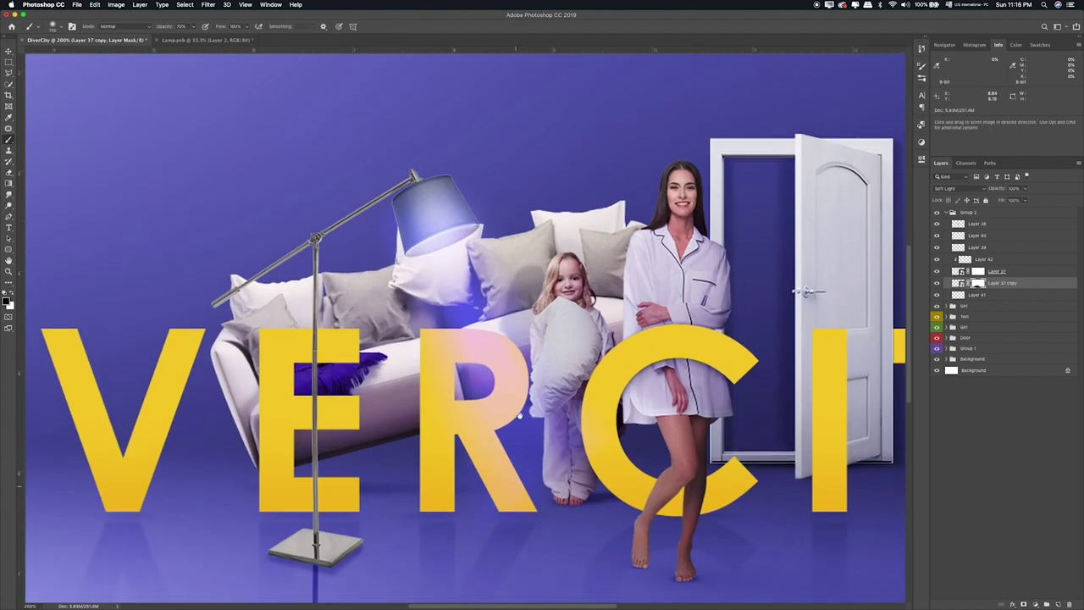
scroll(516, 485, down, 5)
click(1023, 190)
drag(1006, 200, 1006, 202)
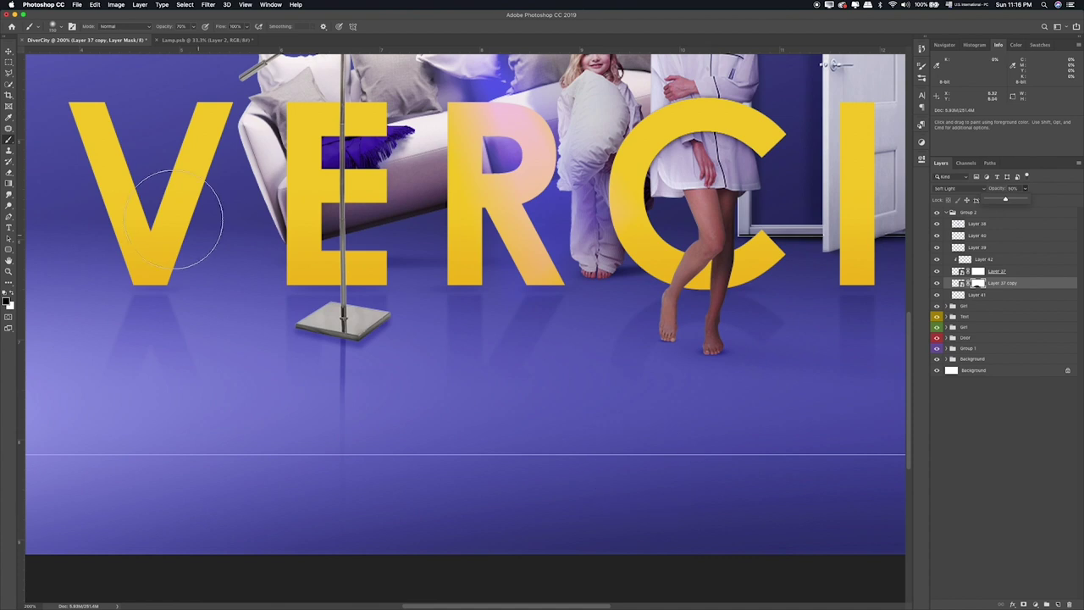
click(8, 62)
key(ctrl+0)
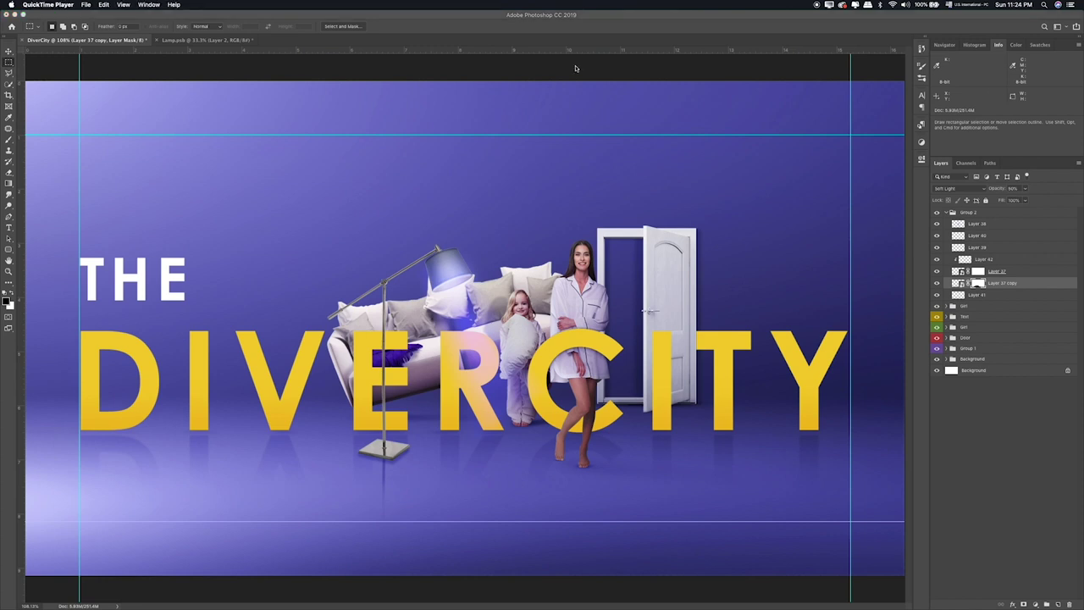
Step: Check the lamp group's visibility and collapse Group 2
click(546, 69)
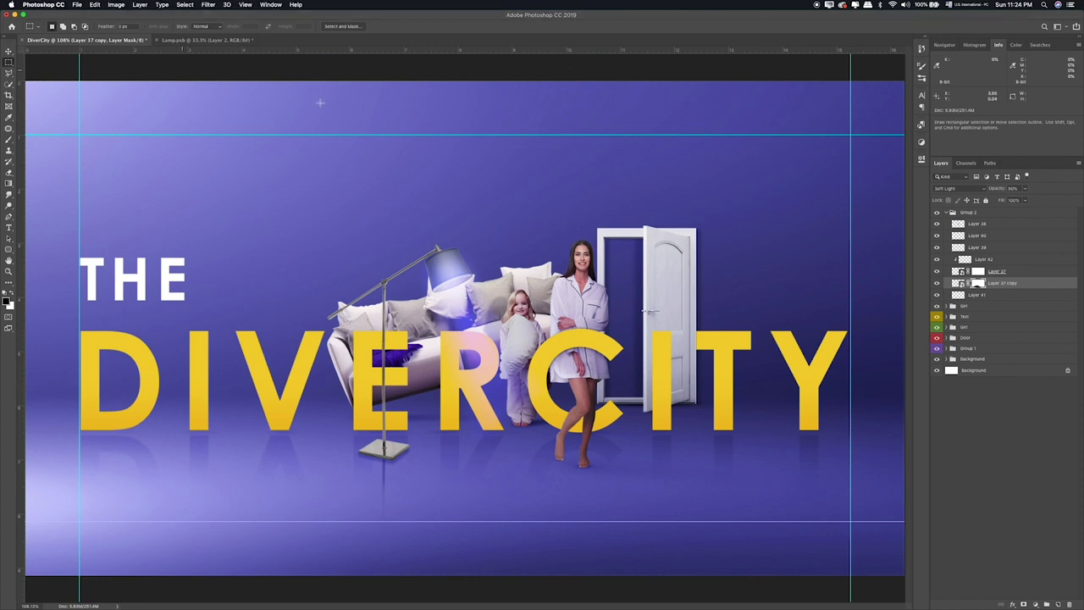
click(943, 214)
click(937, 213)
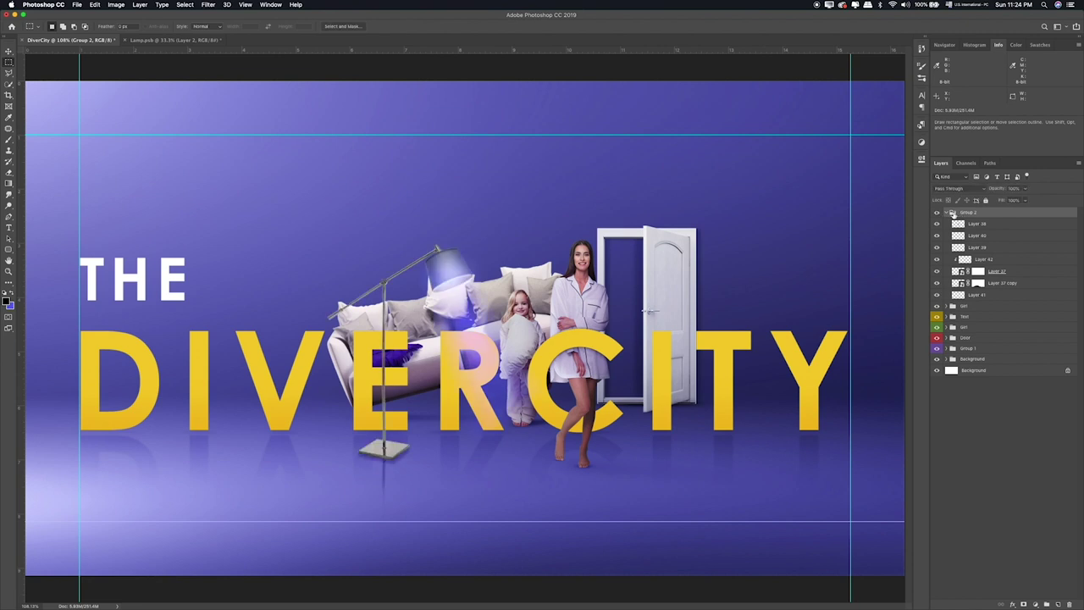
click(947, 214)
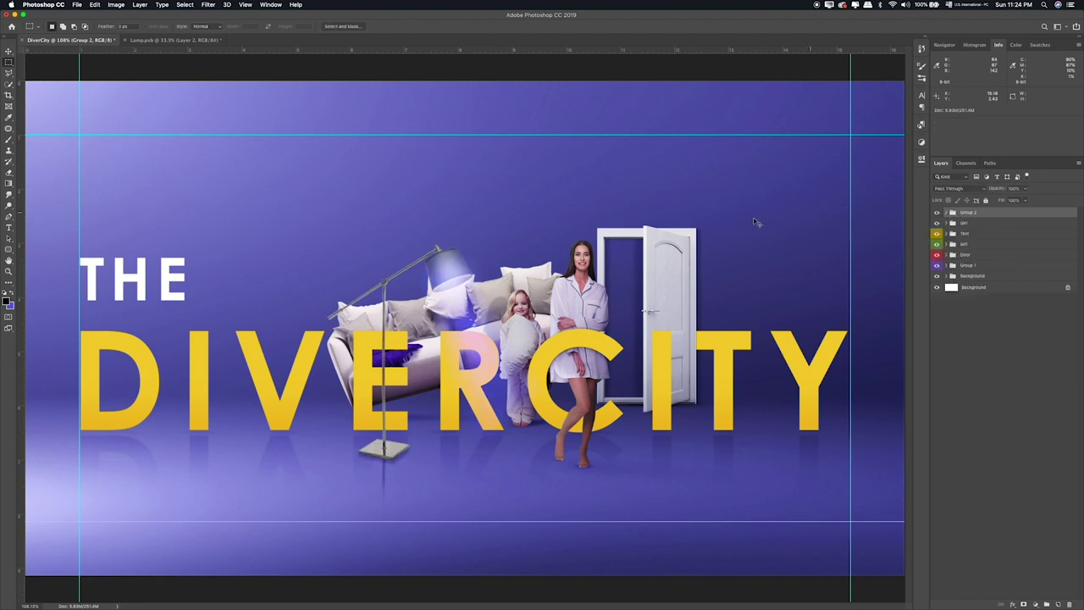
Step: Preview and open Table.psb from the Items folder
key(super+Tab)
key(super+Tab)
click(545, 233)
click(511, 200)
key(space)
key(space)
double_click(511, 202)
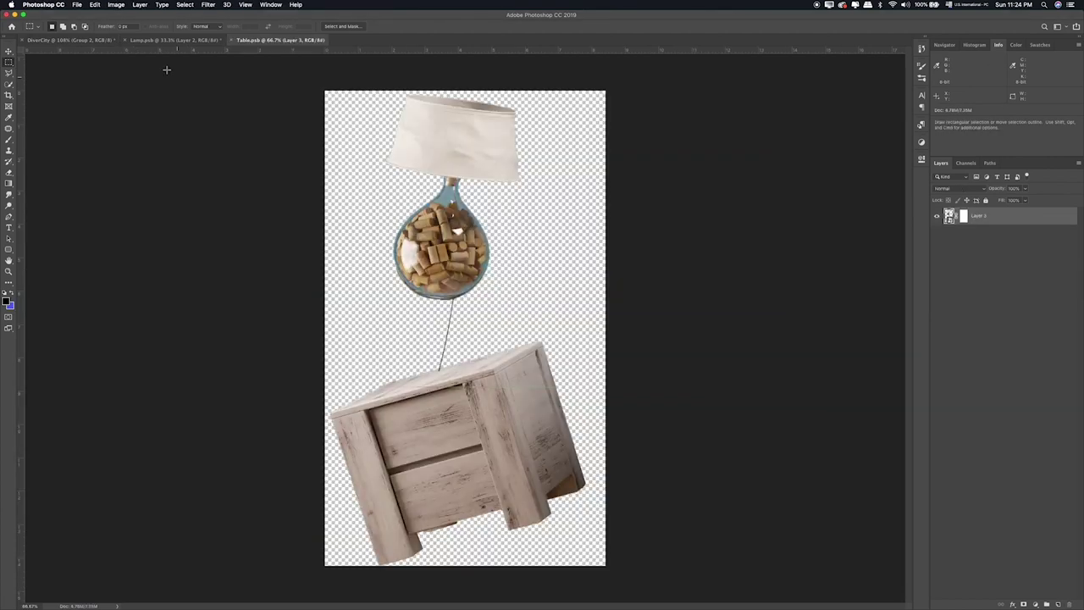
Step: Close Lamp.psb without saving its changes
click(161, 39)
key(super+w)
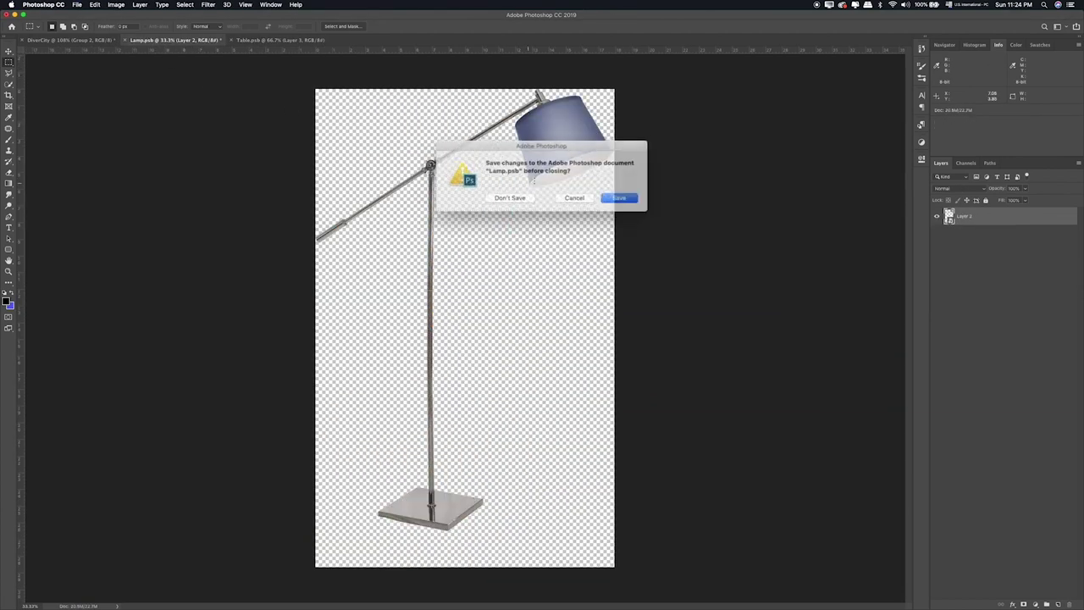
click(511, 194)
right_click(1029, 233)
click(694, 232)
Step: Drag the table and bottle lamp into the poster as Layer 43
key(v)
mouse_move(496, 210)
mouse_down()
mouse_move(113, 26)
mouse_move(311, 136)
mouse_up()
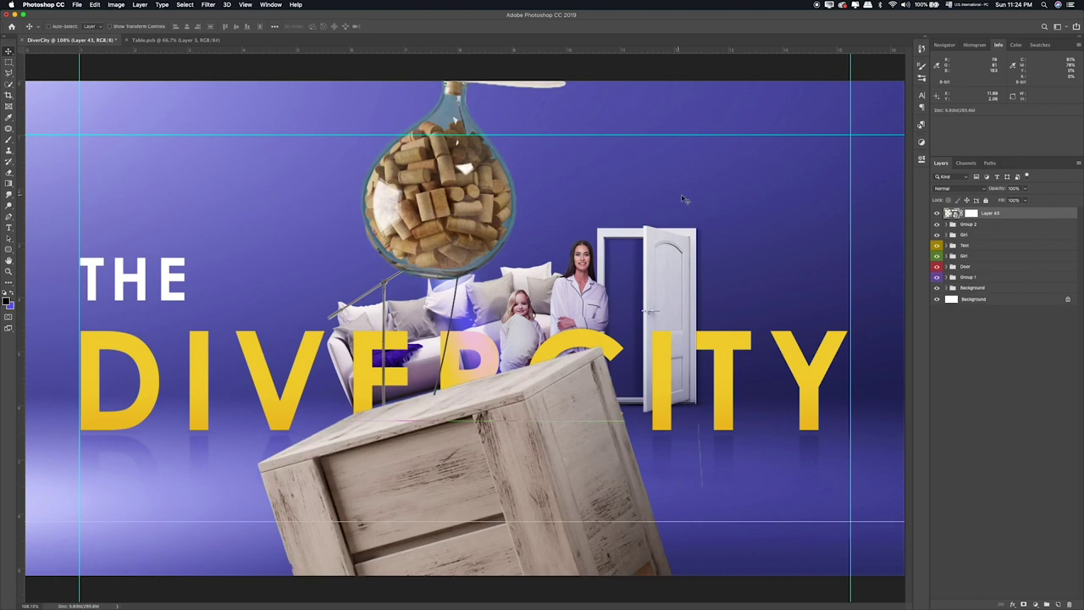
key(ctrl+t)
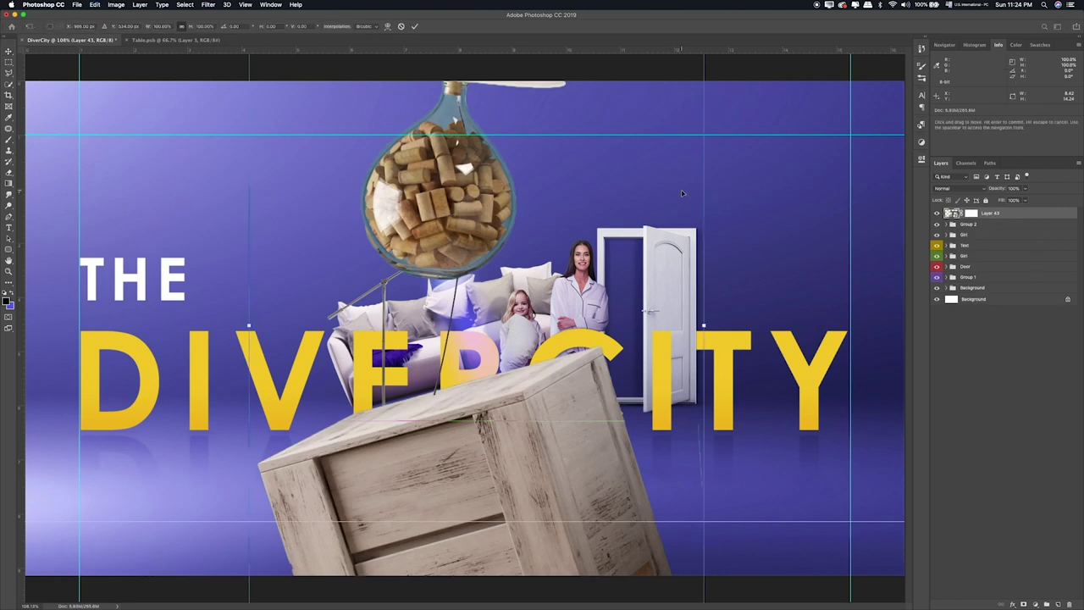
key(ctrl+0)
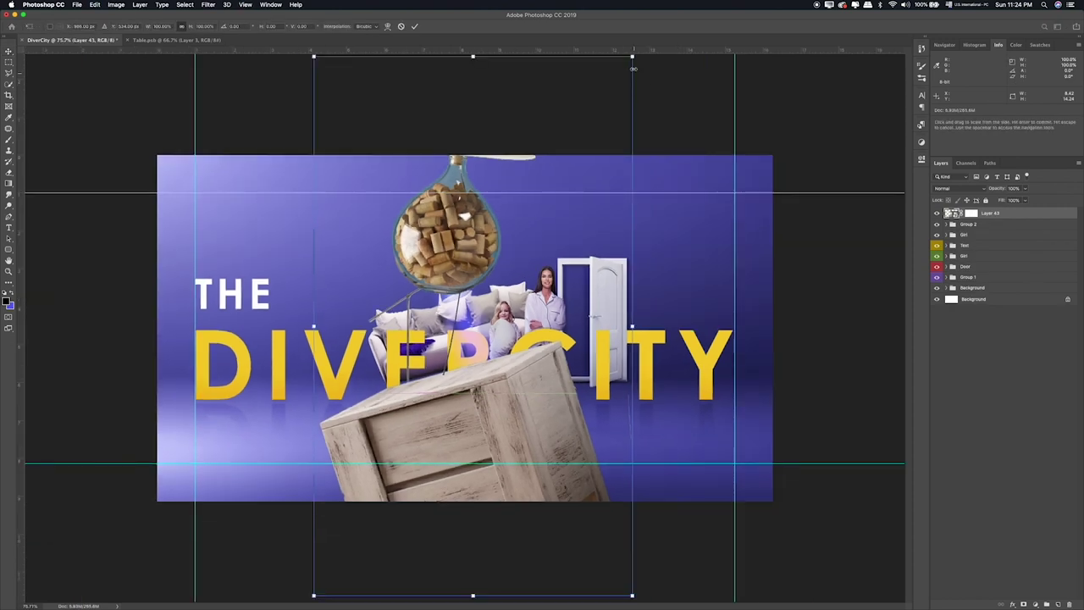
Step: Scale the lamp and crate down to about 16% and place them beside THE
drag(634, 67, 496, 437)
mouse_move(386, 486)
mouse_down()
mouse_move(346, 367)
mouse_move(341, 296)
mouse_up()
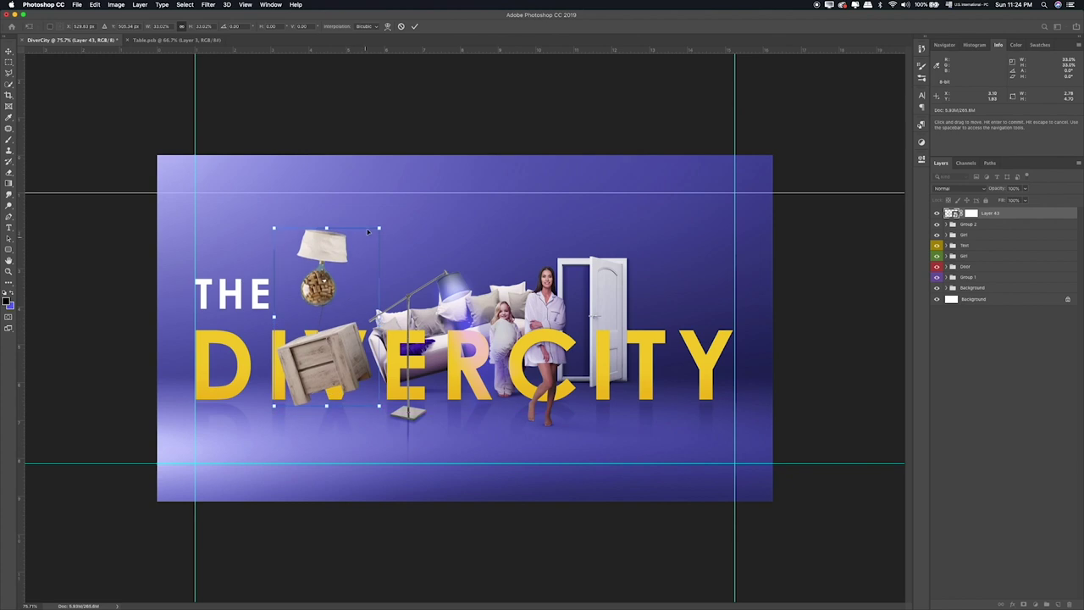
mouse_move(367, 231)
mouse_down()
mouse_move(325, 312)
mouse_move(331, 254)
mouse_move(325, 306)
mouse_move(337, 324)
mouse_up()
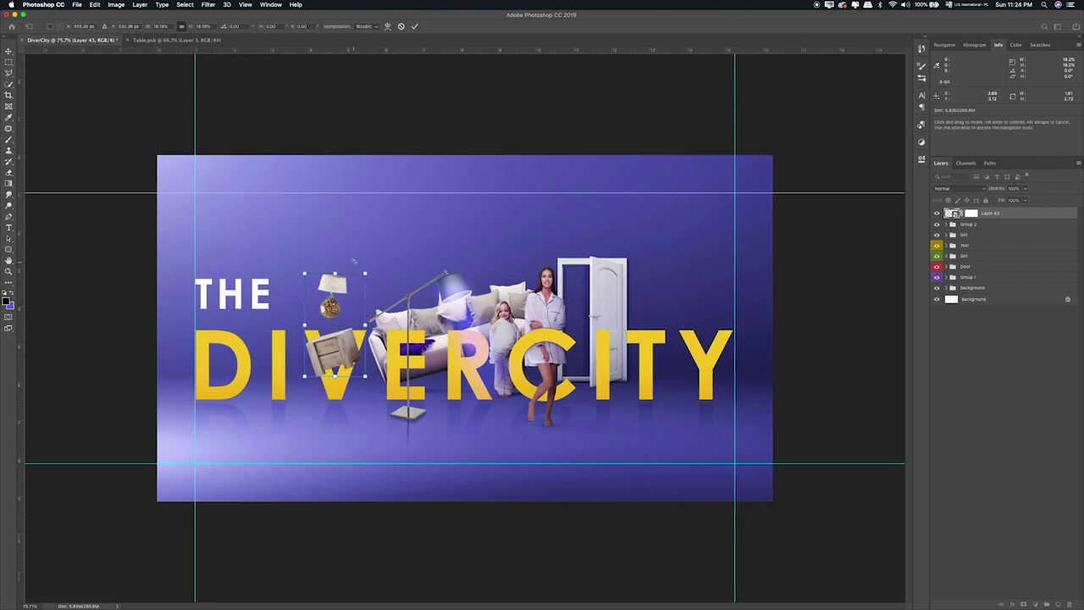
drag(364, 273, 341, 303)
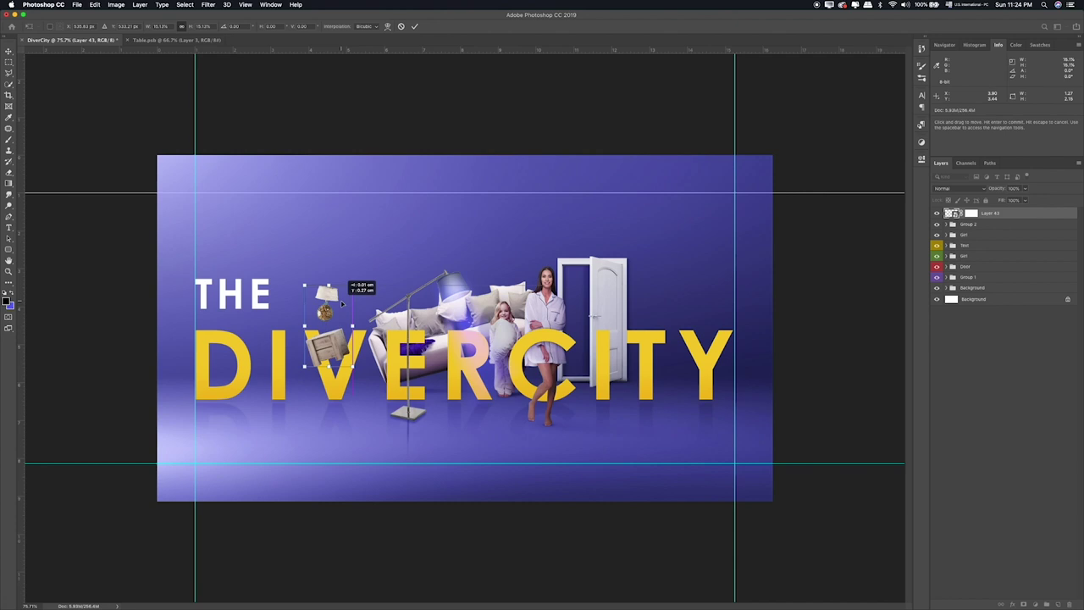
drag(341, 302, 341, 302)
key(Return)
key(ctrl+plus)
key(ctrl+plus)
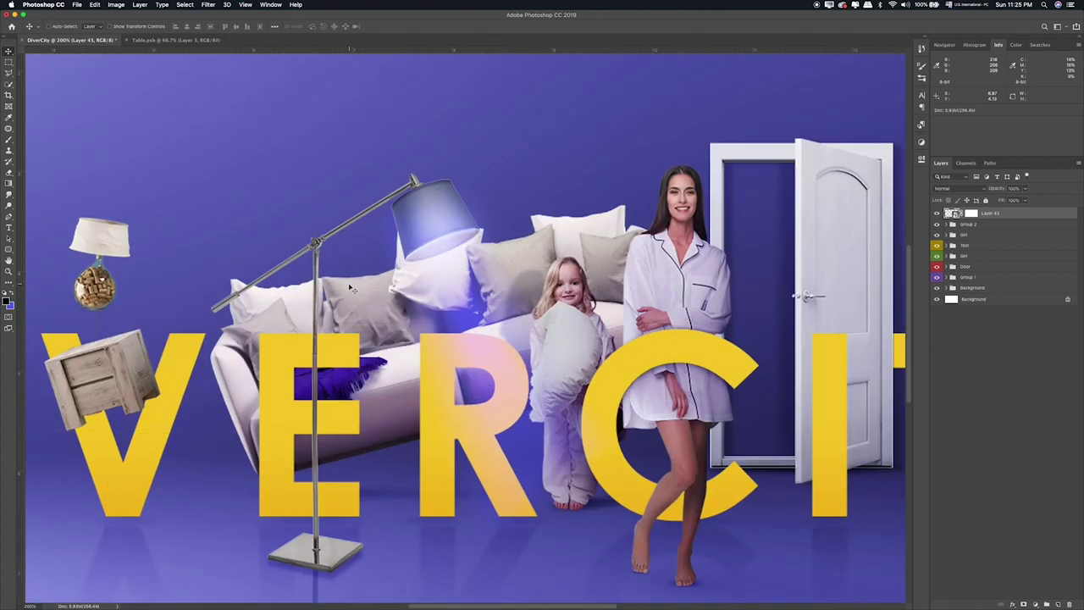
Step: Wrap Layer 43 in its own group and expand the Text group
mouse_move(173, 349)
mouse_down()
mouse_move(398, 301)
mouse_move(373, 306)
mouse_up()
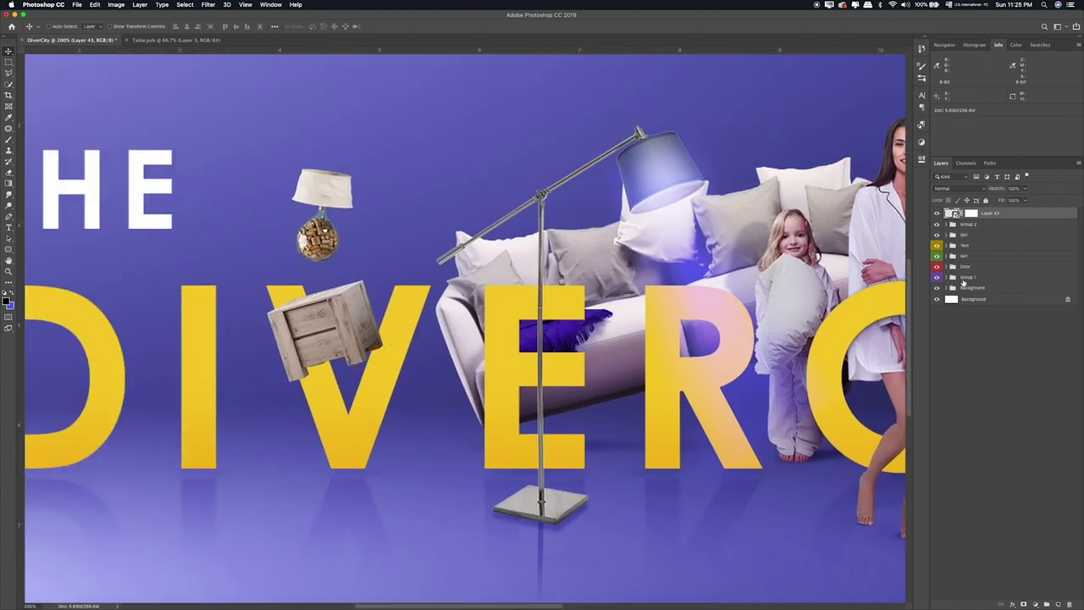
key(super+g)
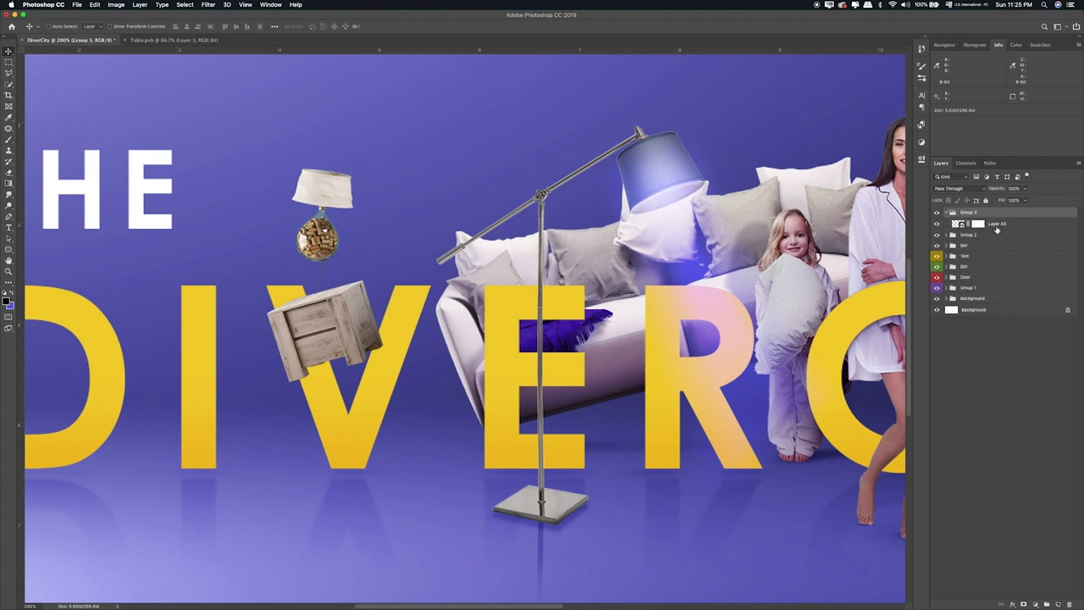
click(1000, 225)
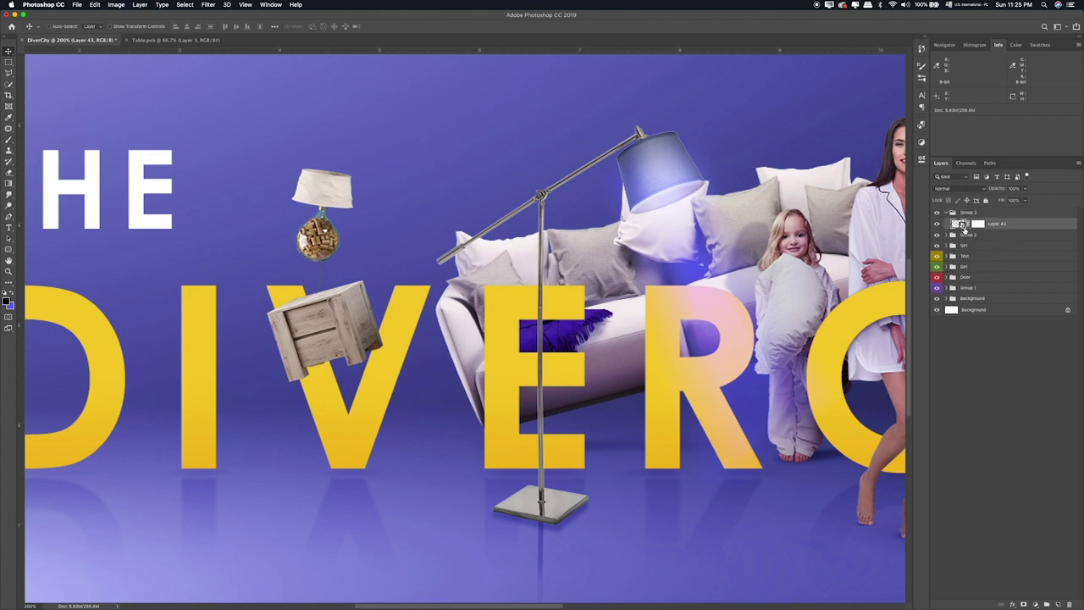
click(951, 256)
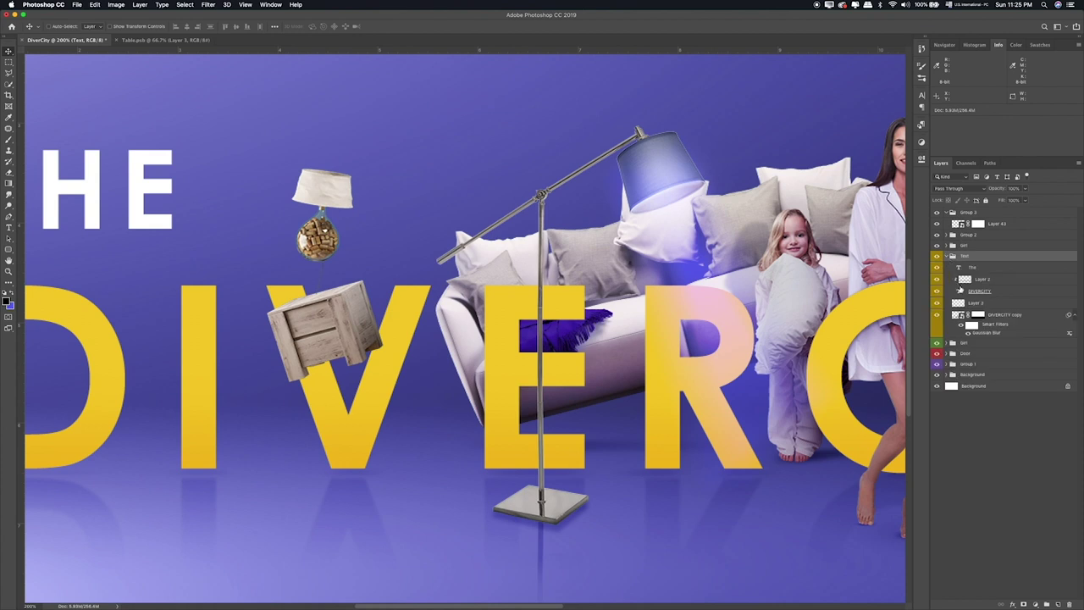
Step: Load the DIVERCITY letters as a selection for Layer 43's mask, then deselect
super+click(959, 291)
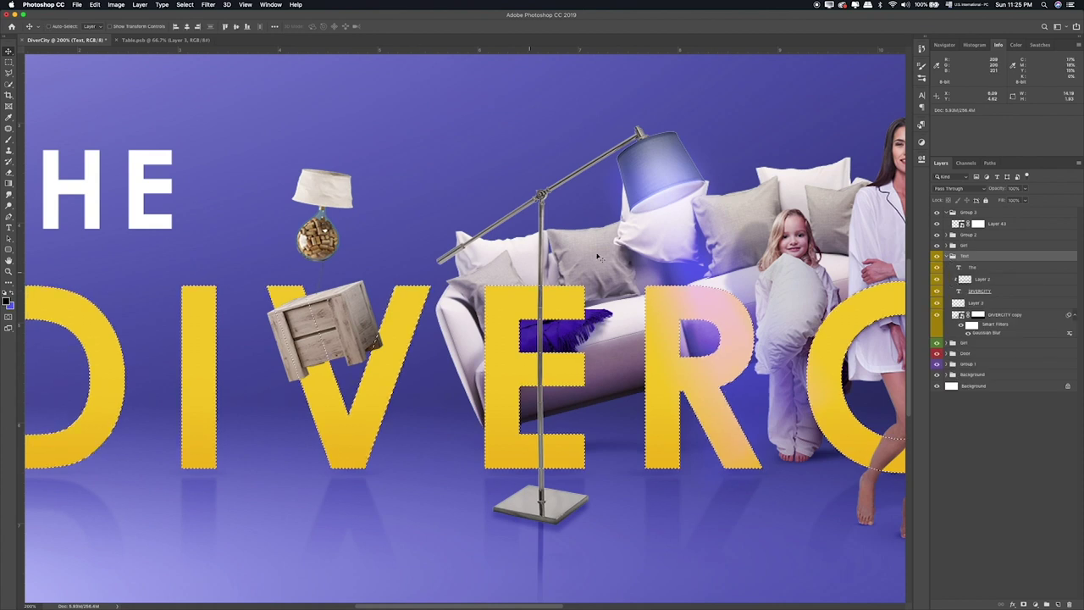
key(alt+period)
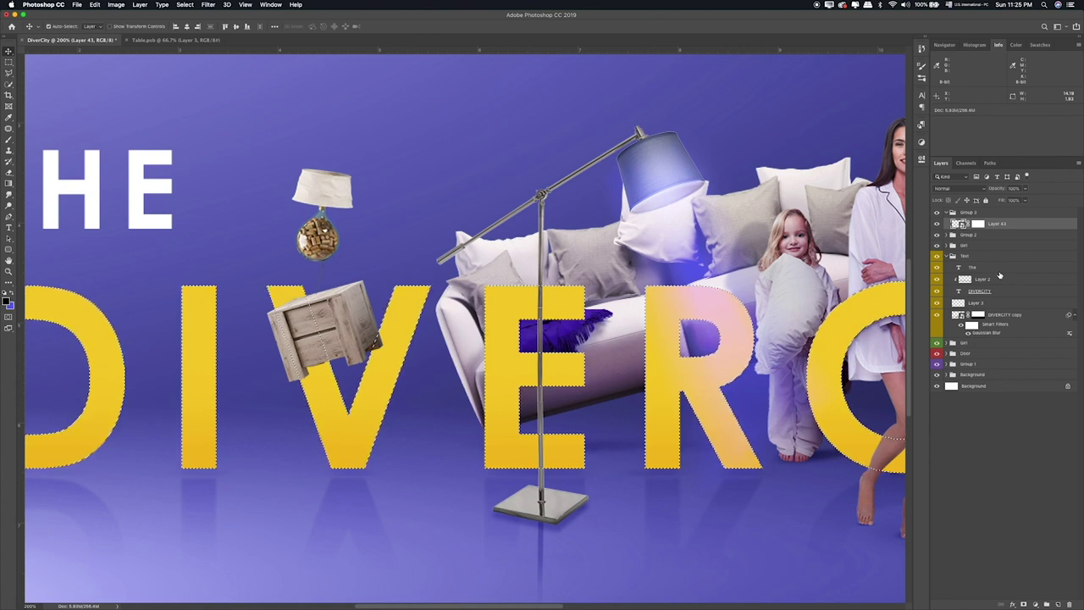
click(978, 224)
key(b)
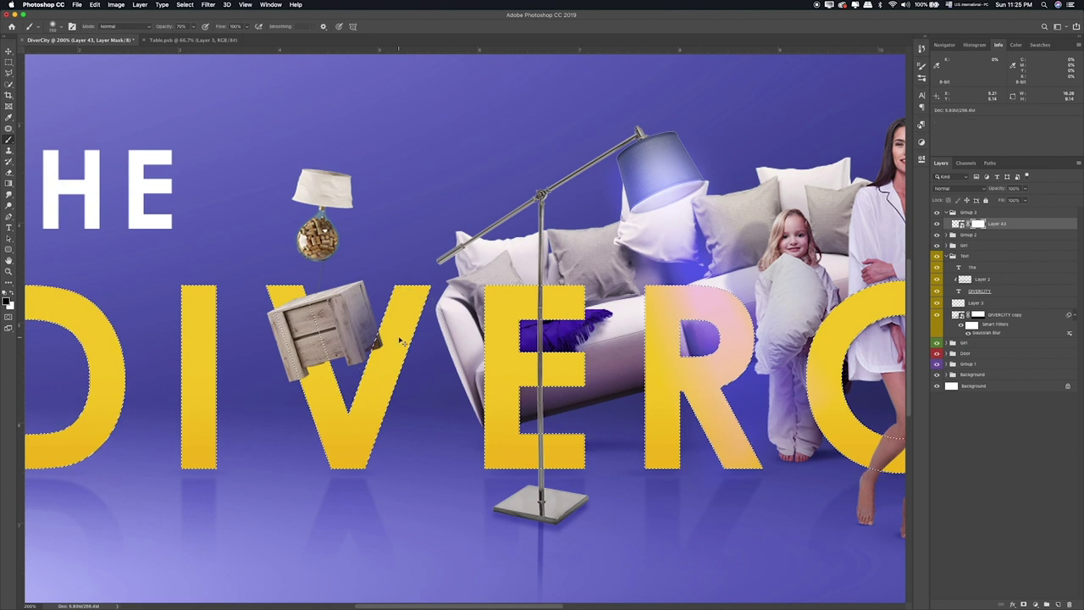
key(ctrl+2)
key(ctrl+backslash)
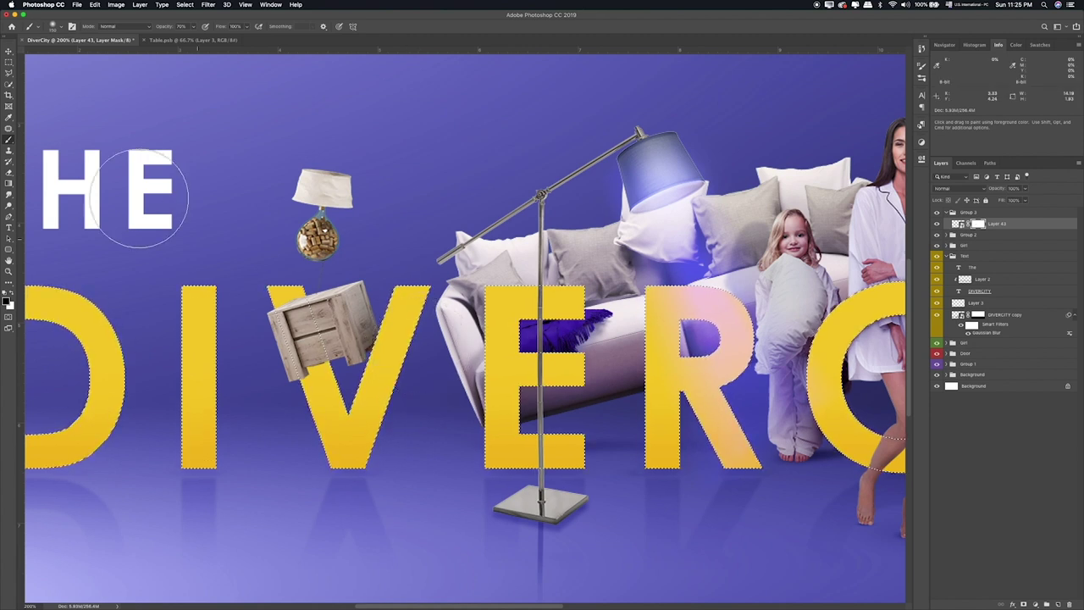
key(m)
key(ctrl+d)
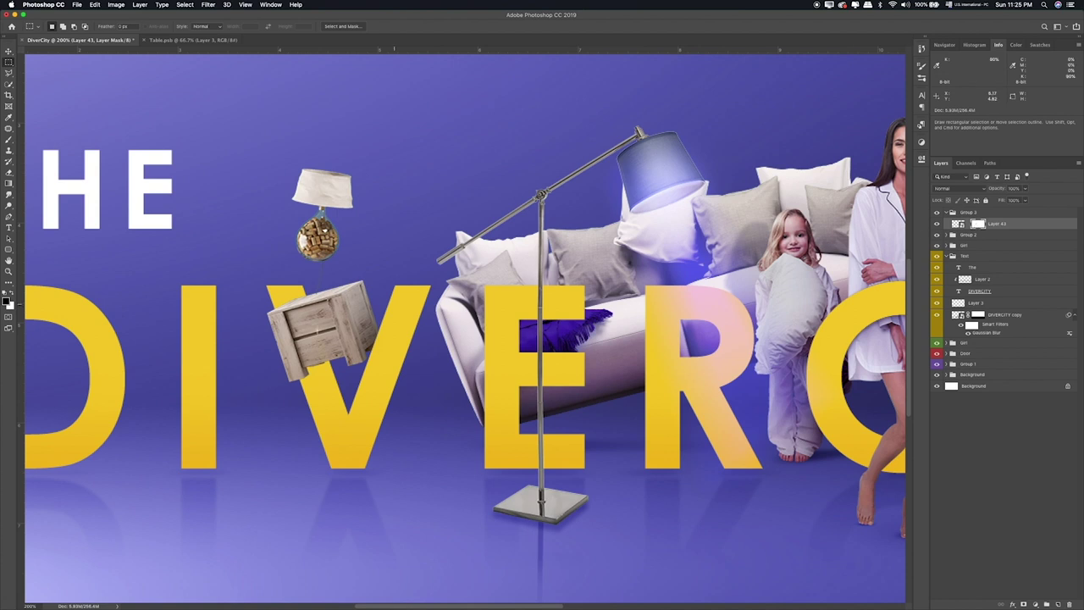
Step: Move the lamp and crate onto the upper-left arm of the V
key(v)
mouse_move(393, 339)
mouse_down()
mouse_move(415, 312)
mouse_move(390, 307)
mouse_up()
click(956, 225)
drag(323, 290, 337, 294)
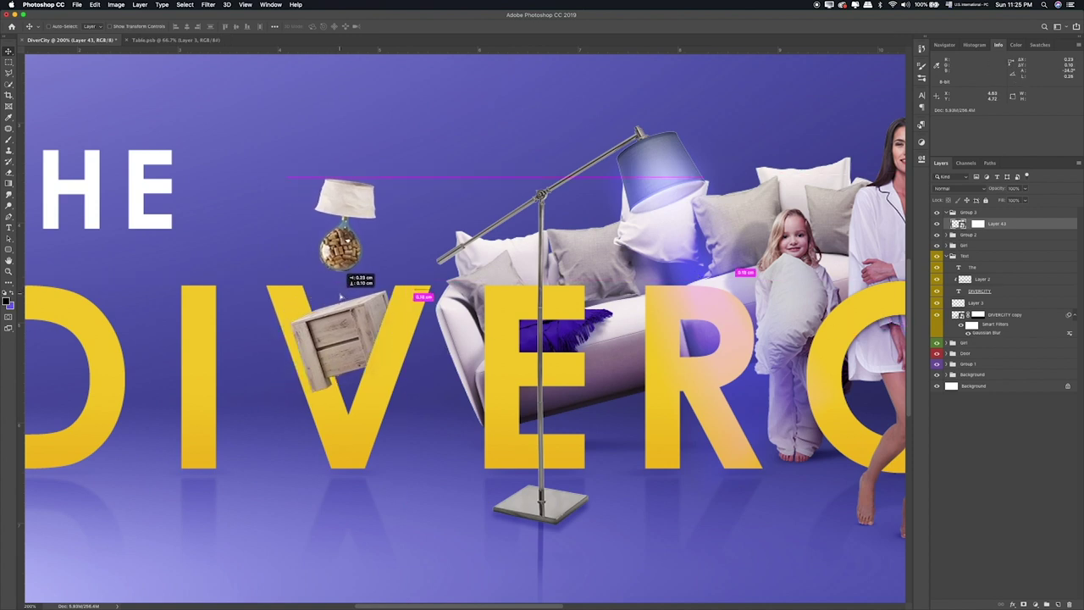
drag(337, 294, 320, 296)
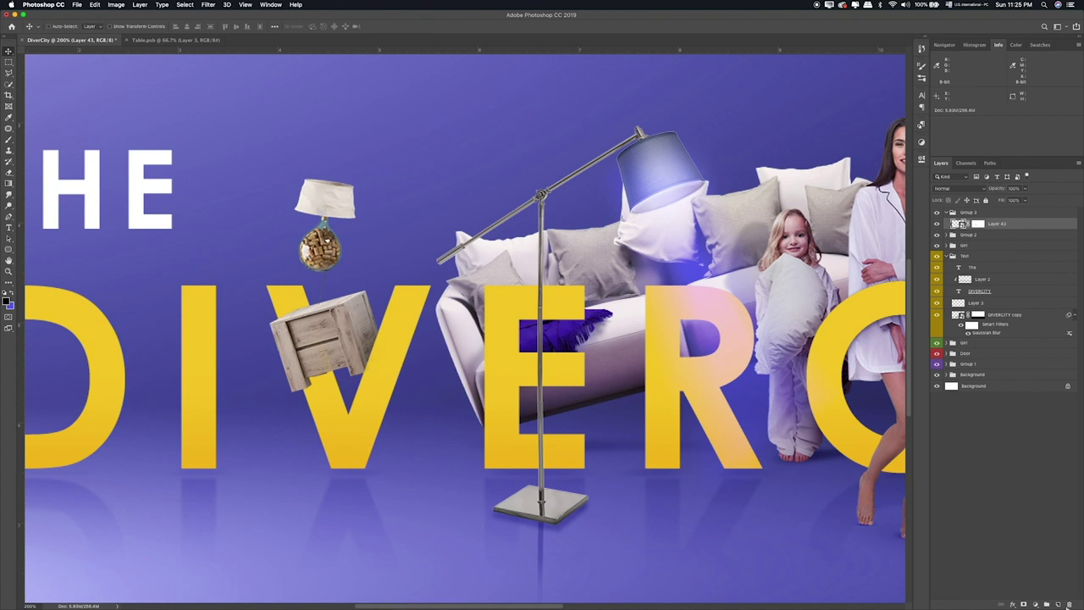
Step: Paint a soft blue glow on the lampshade on a new layer set to Screen
click(1057, 604)
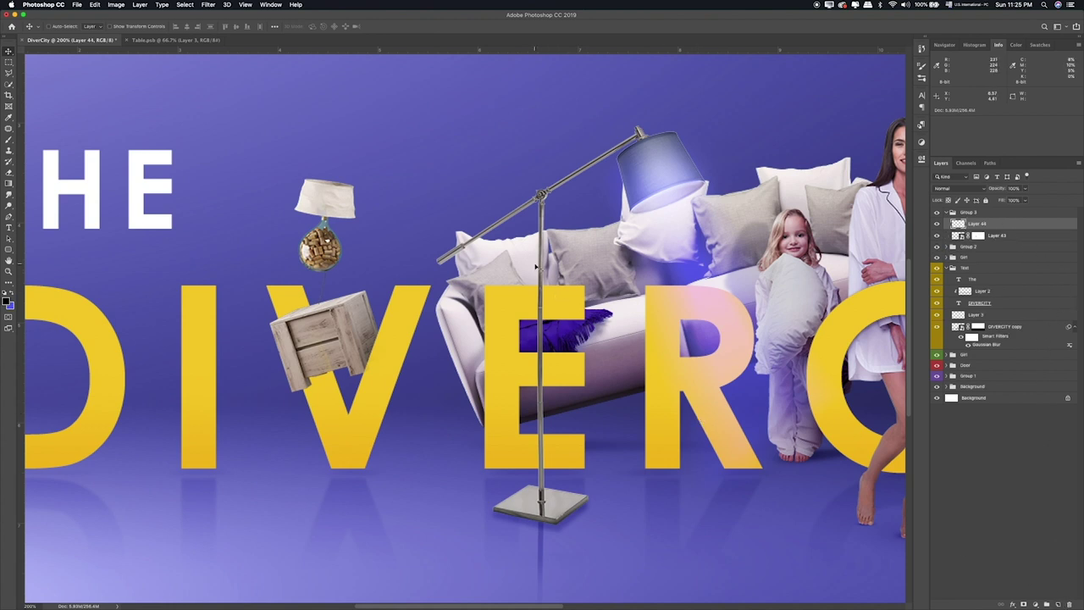
key(b)
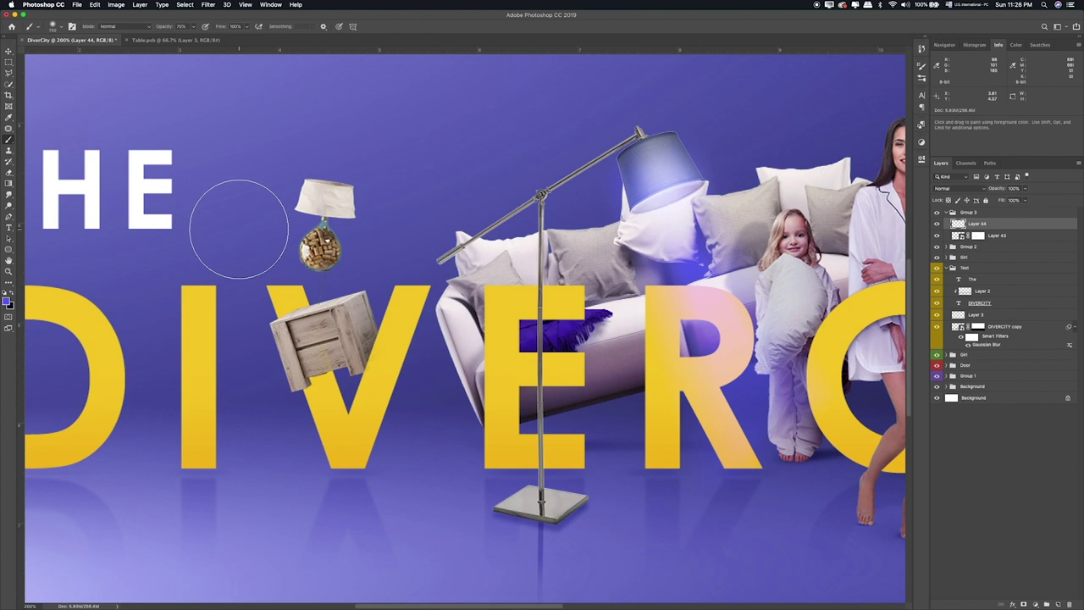
key(bracketleft)
key(bracketleft)
key(bracketleft)
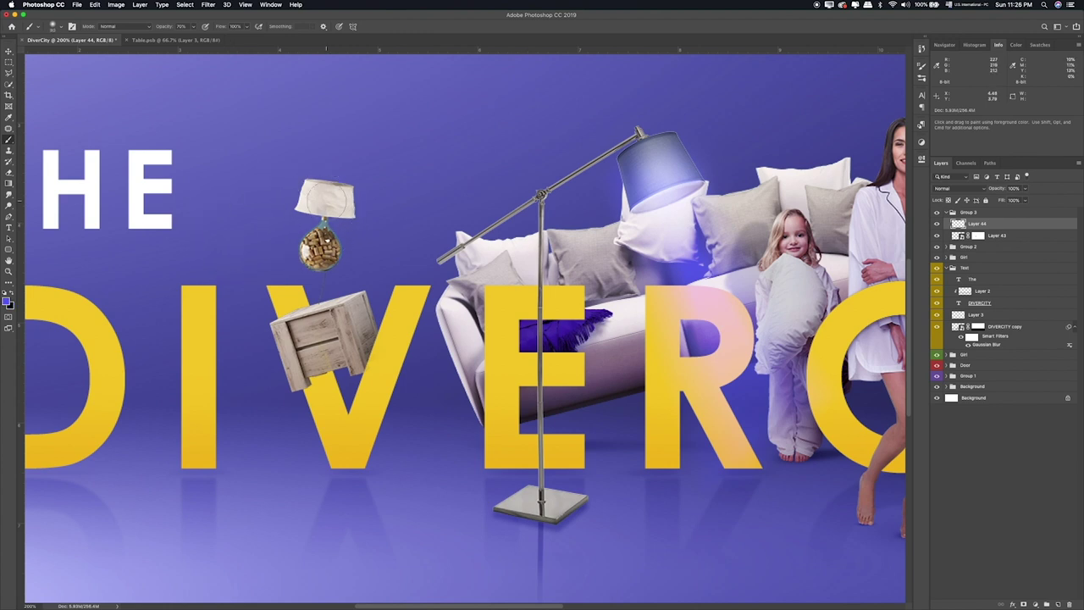
click(325, 200)
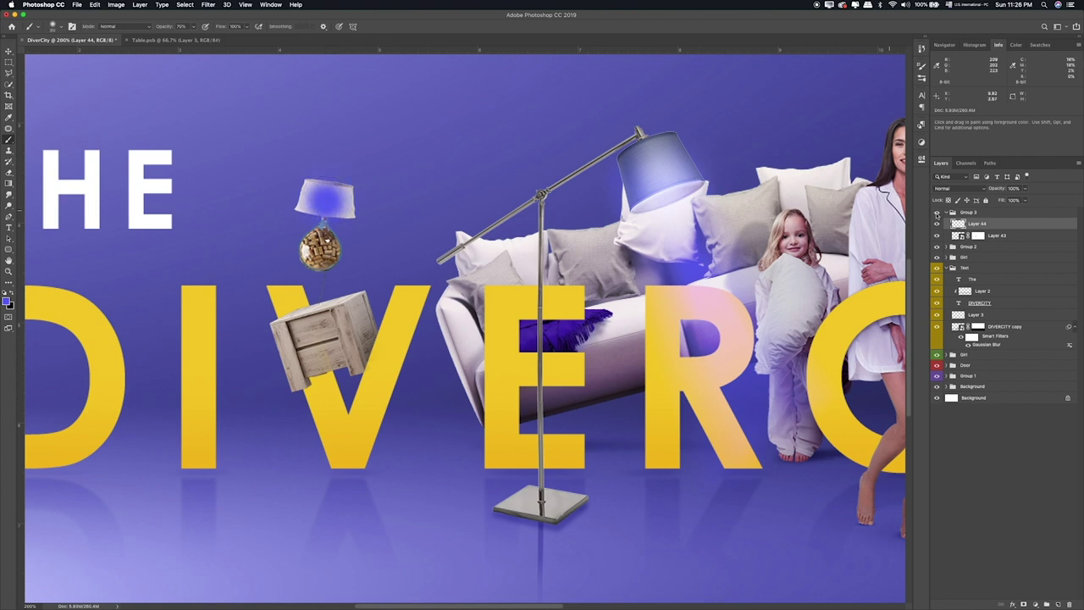
click(947, 188)
click(941, 248)
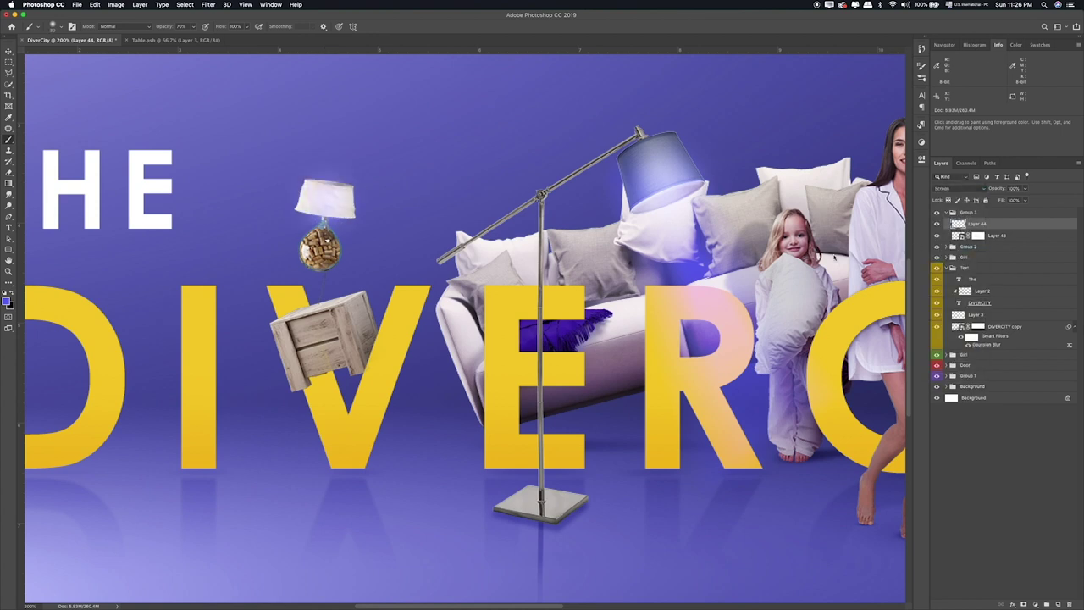
Step: On another new layer, fill a cone-shaped selection below the lampshade with solid blue
click(1056, 603)
click(8, 73)
click(296, 213)
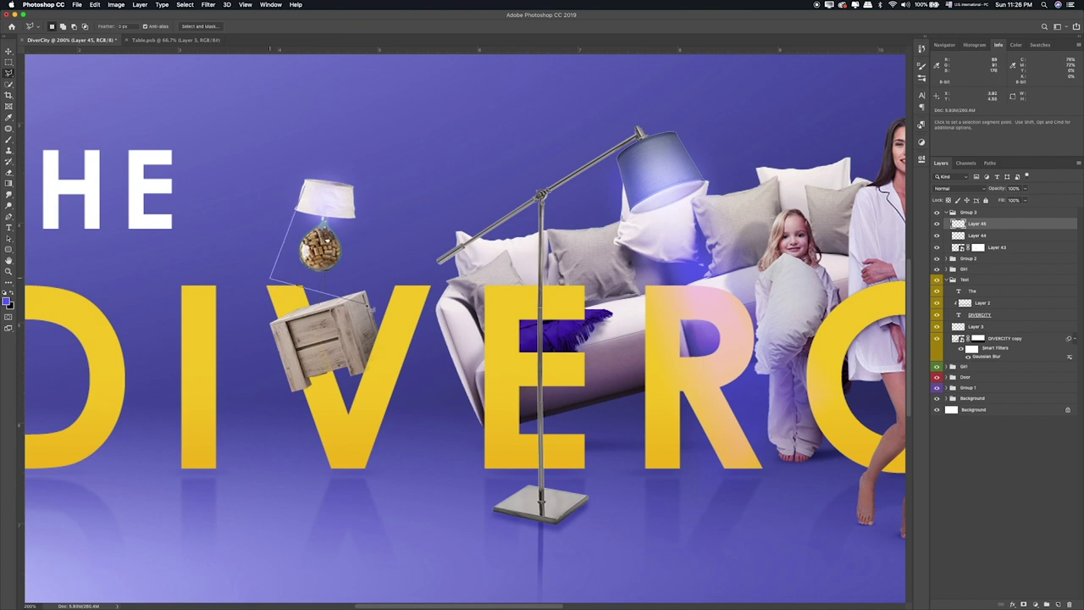
click(352, 282)
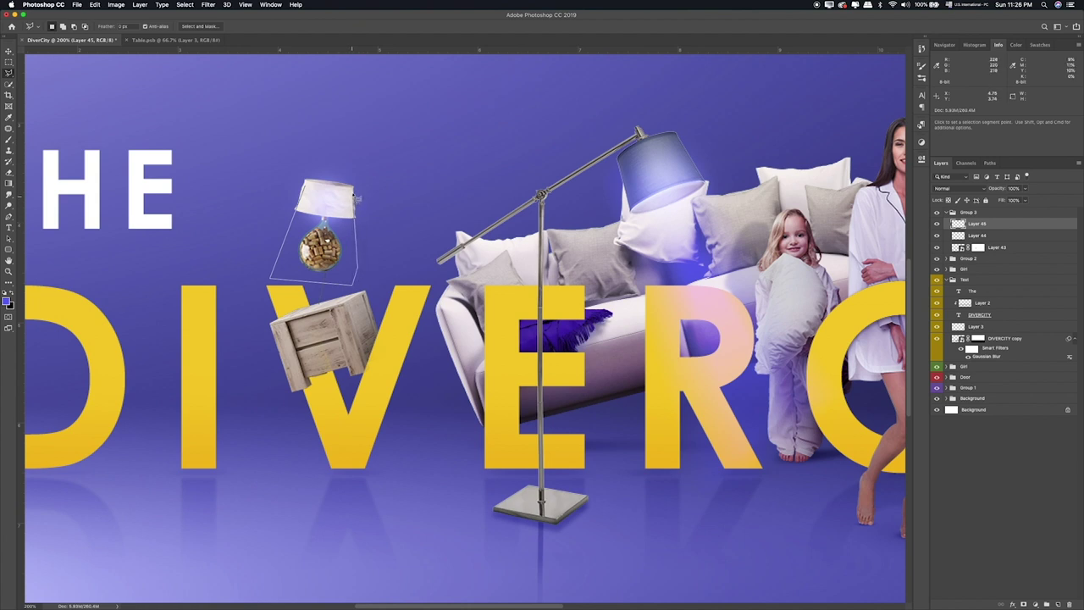
click(310, 192)
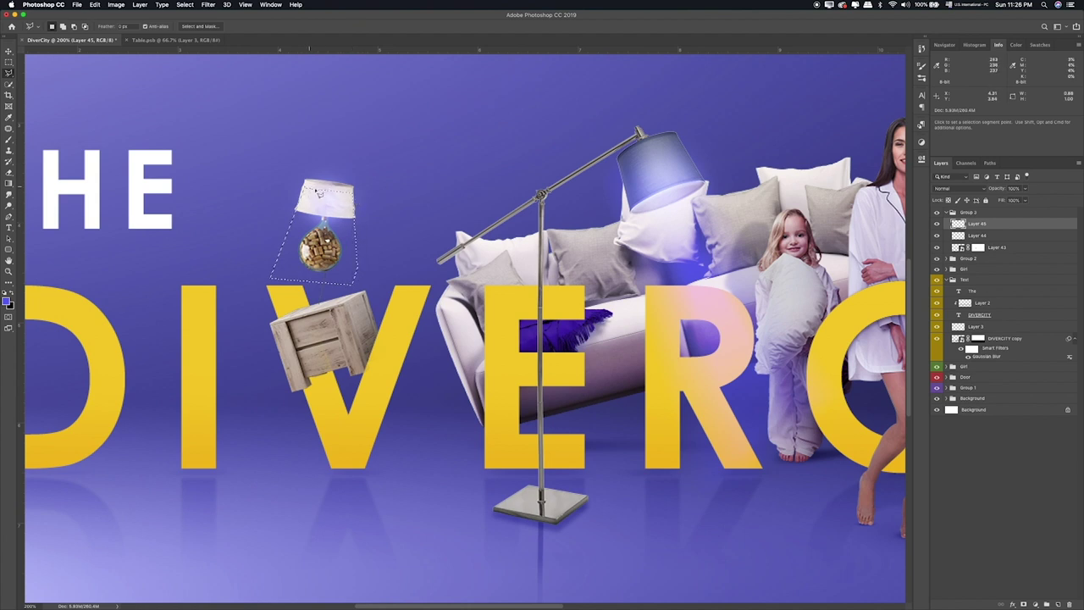
key(b)
mouse_move(322, 193)
mouse_down()
mouse_move(347, 216)
mouse_move(319, 248)
mouse_up()
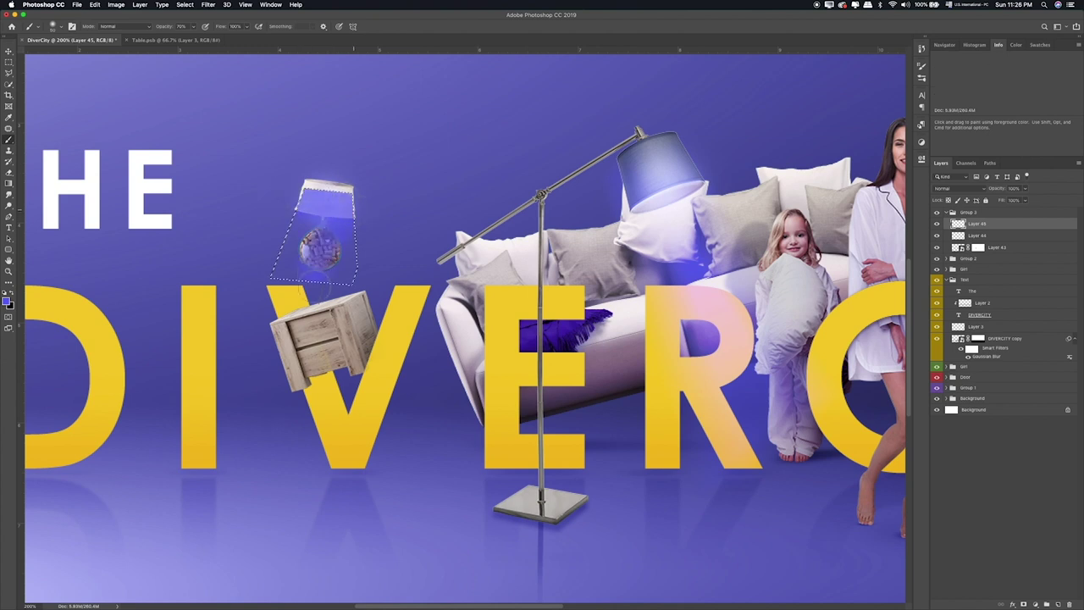
key(0)
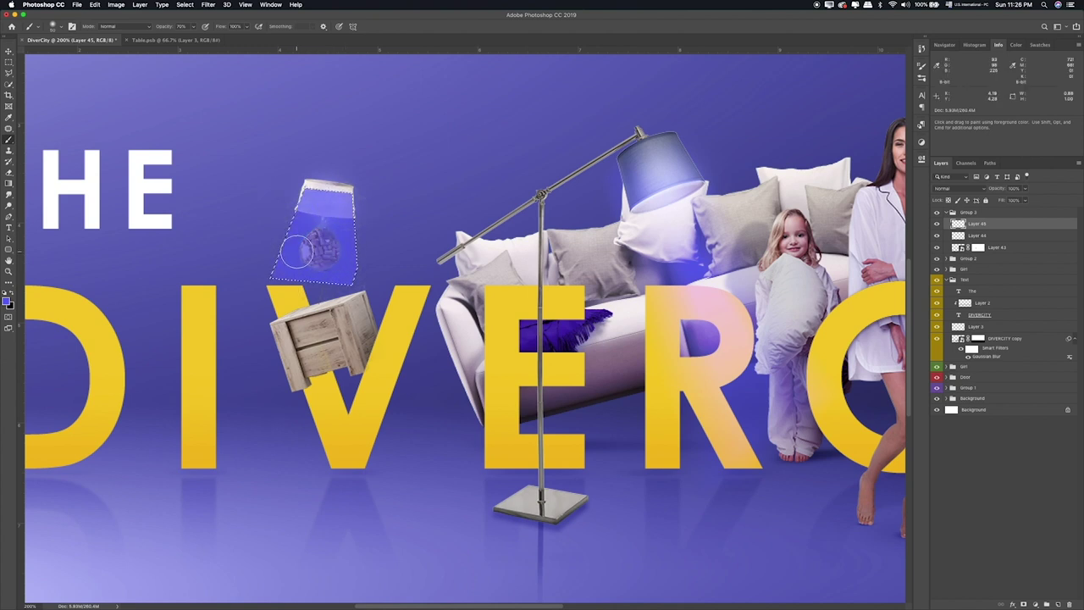
key(bracketright)
key(bracketright)
key(bracketright)
drag(351, 217, 310, 257)
key(ctrl+d)
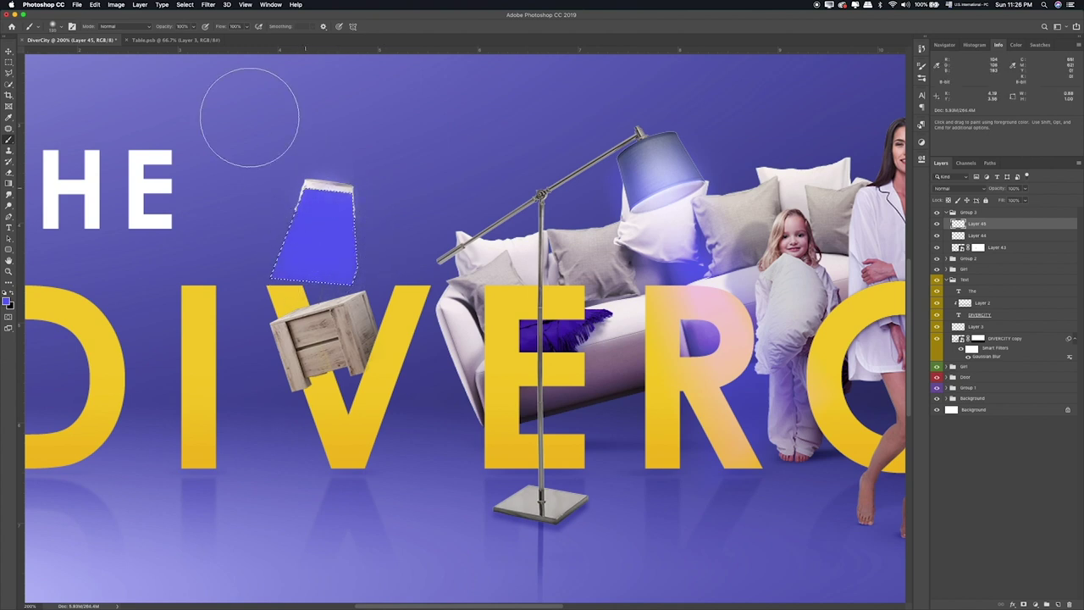
key(m)
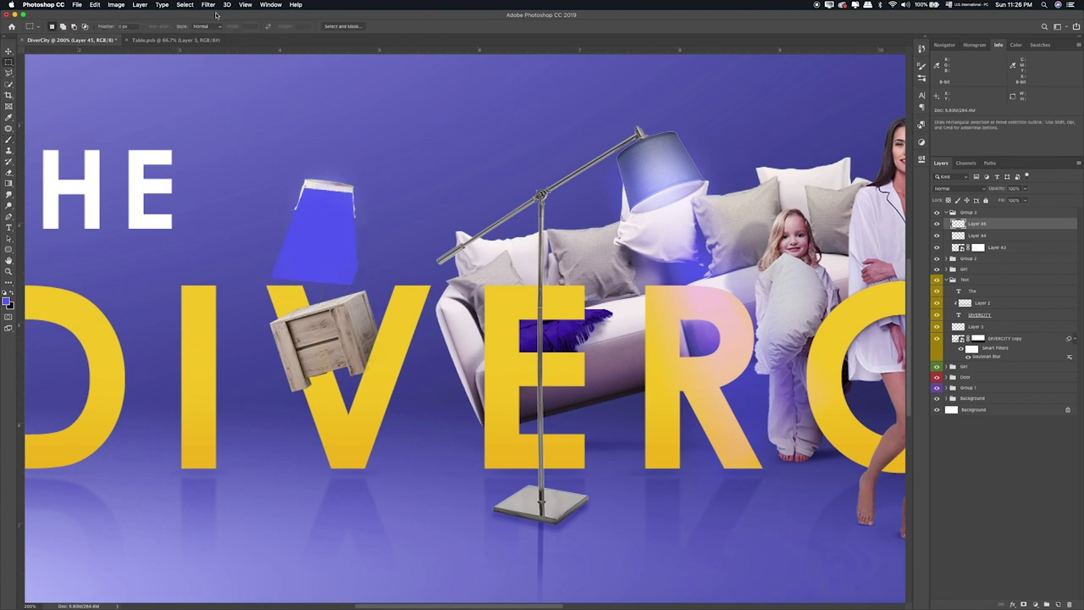
click(210, 5)
Step: Motion-blur the blue light cone, then narrow it and rotate it about 5°
click(382, 174)
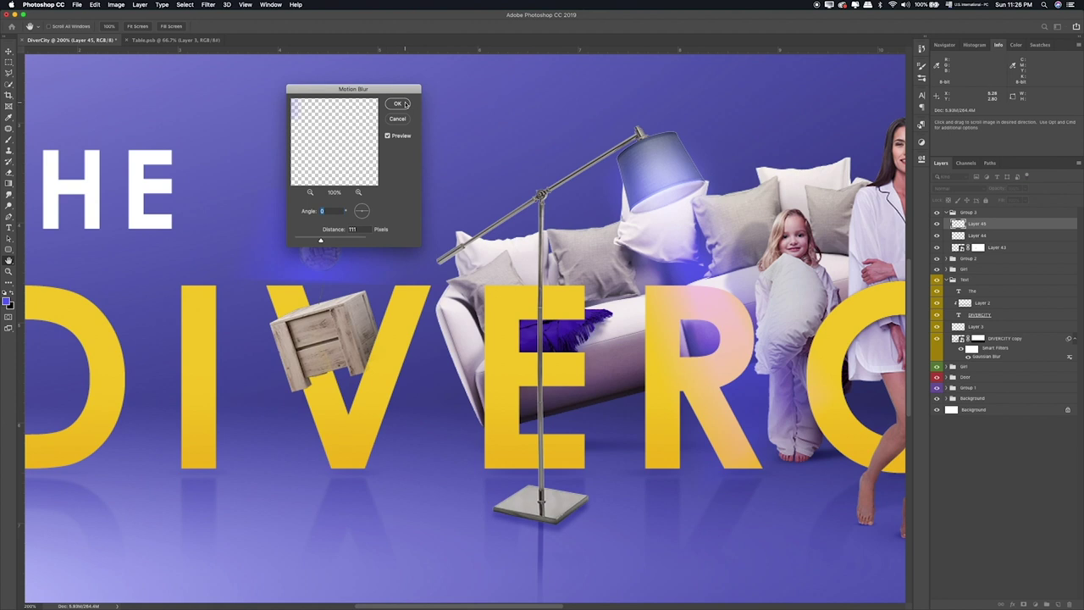
click(404, 104)
key(ctrl+t)
drag(405, 235, 361, 234)
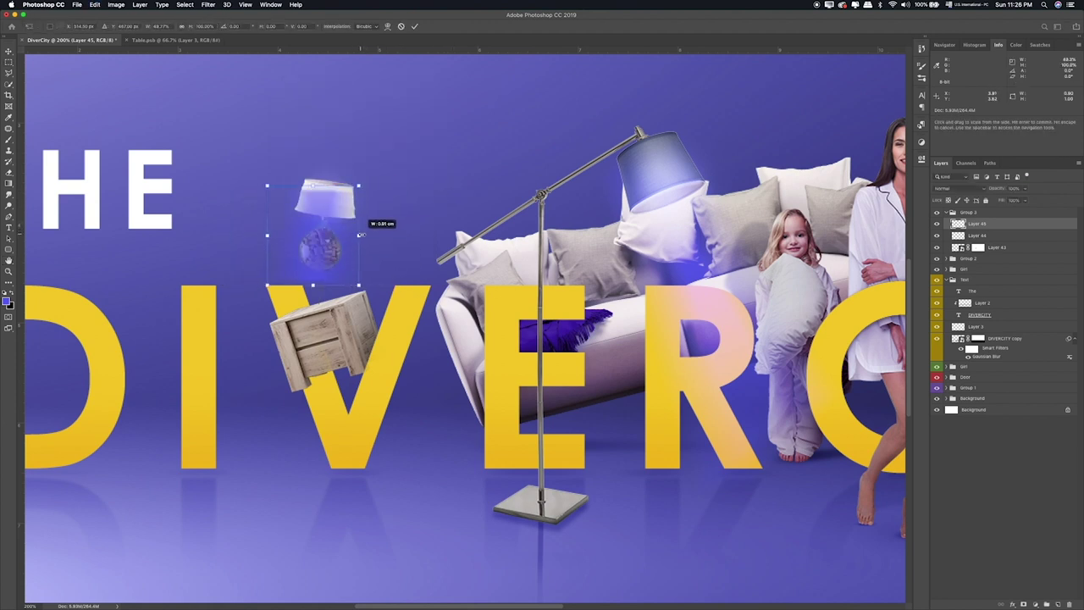
drag(371, 177, 381, 183)
key(Return)
key(m)
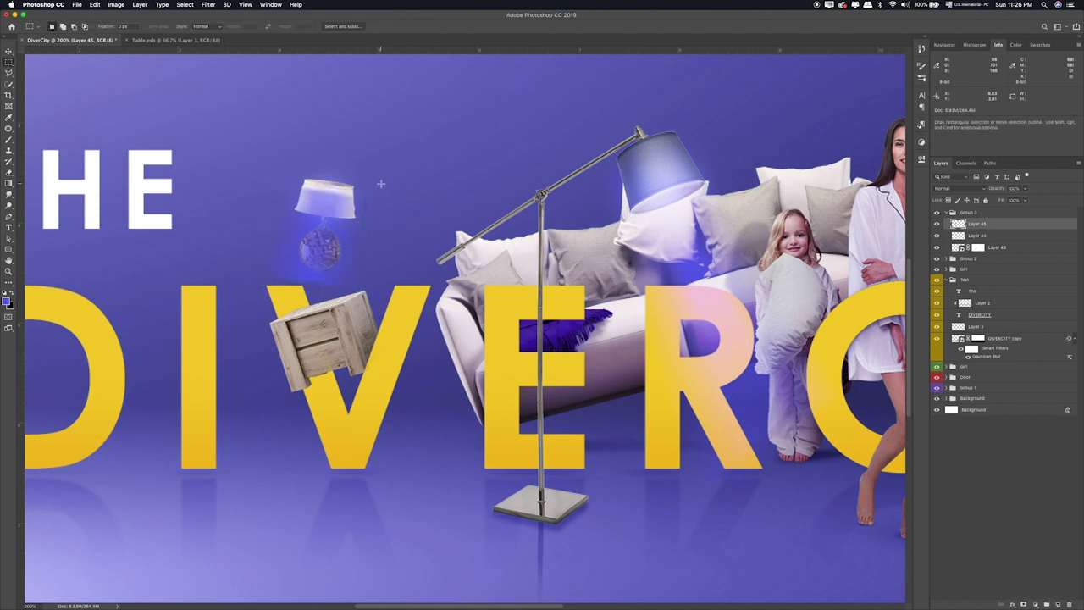
Step: Blend the cone layer in Lighten mode and tilt the lamp about 3 degrees
click(961, 188)
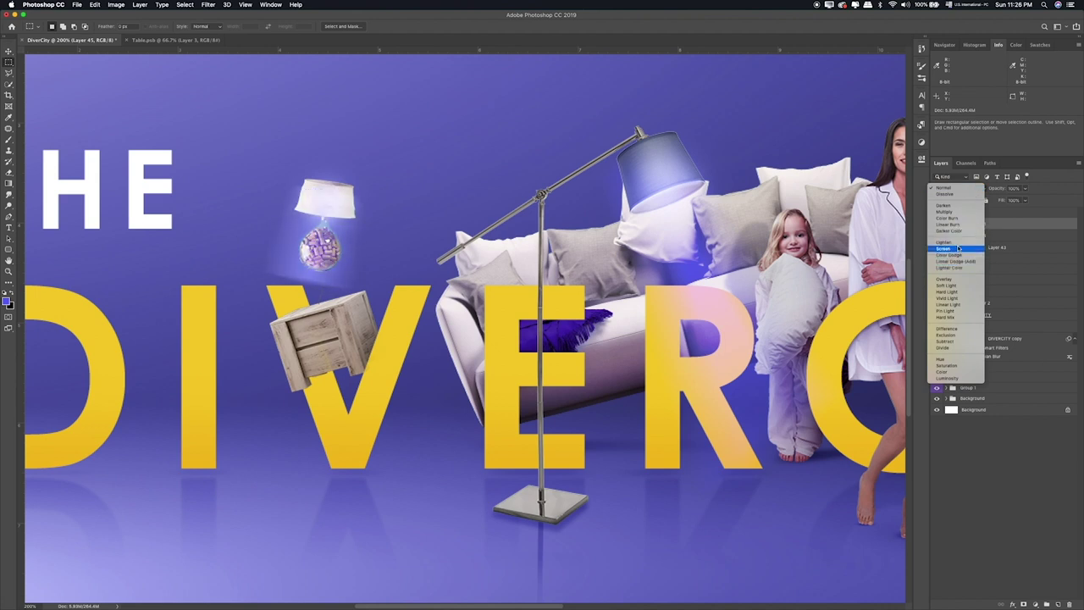
click(959, 243)
key(e)
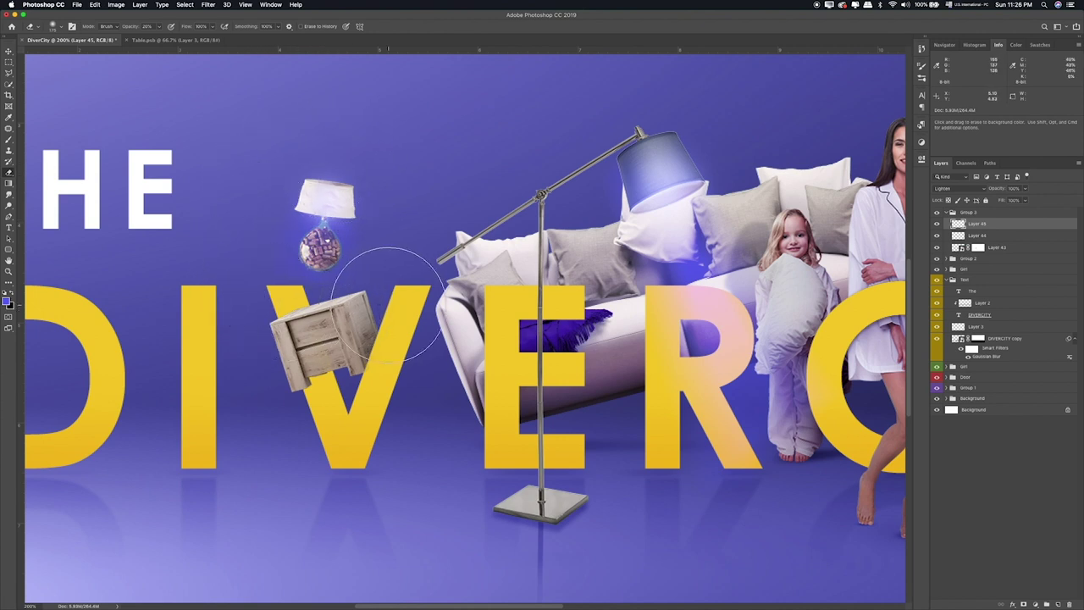
key(ctrl+t)
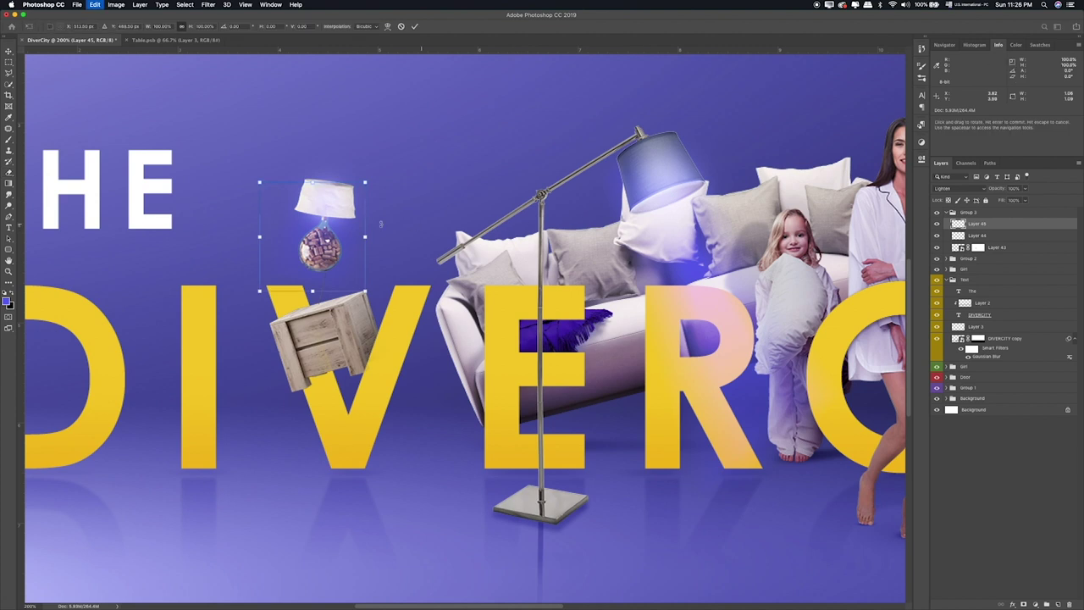
drag(355, 236, 355, 227)
drag(365, 182, 363, 175)
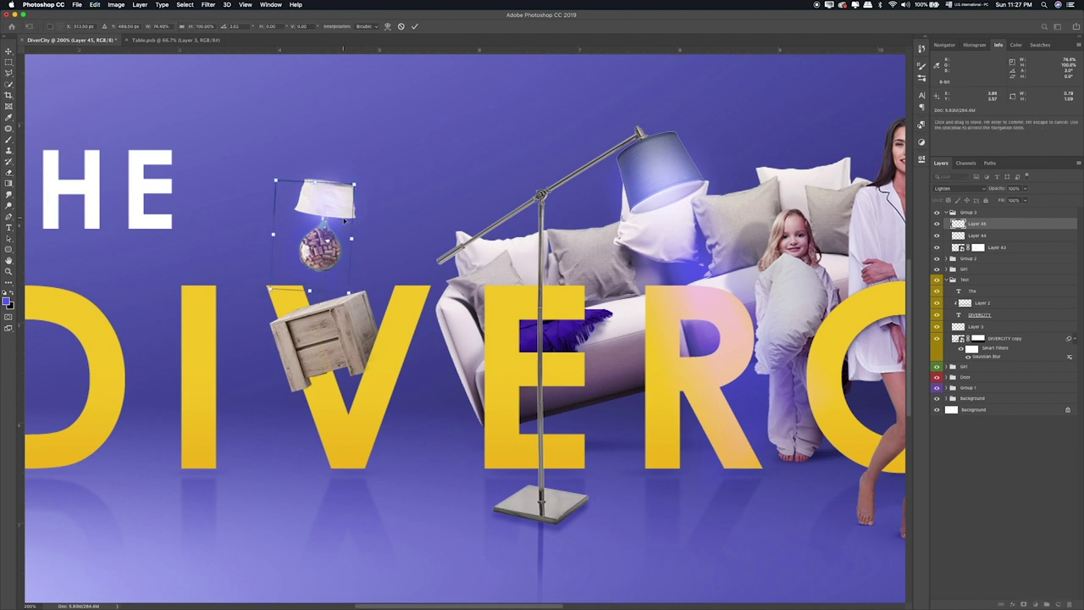
key(Return)
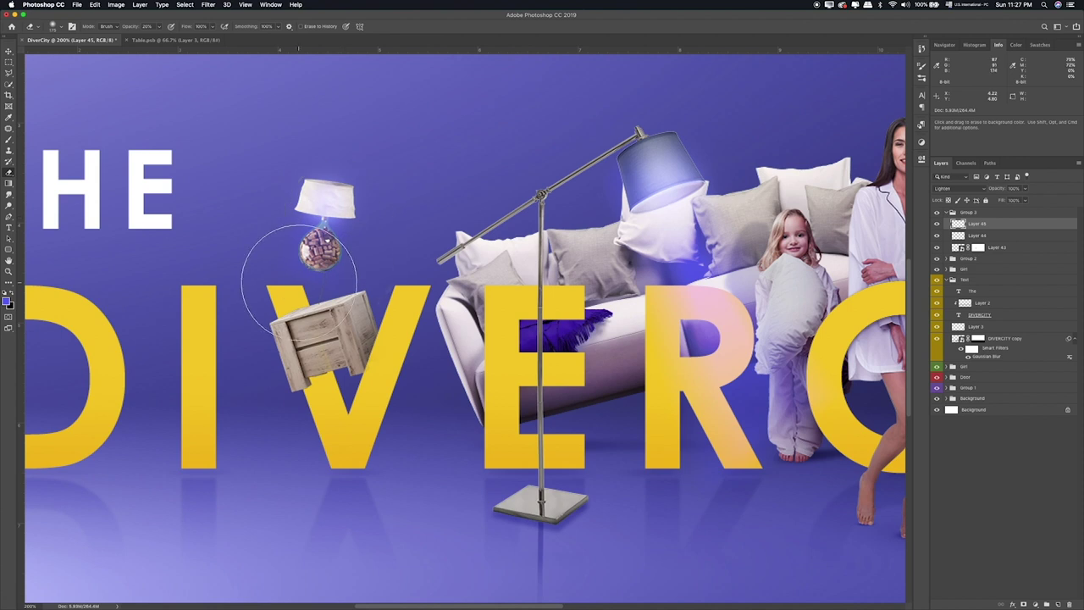
Step: Add a new layer clipped to the crate's Layer 43 and try painting dark shading on it
click(937, 223)
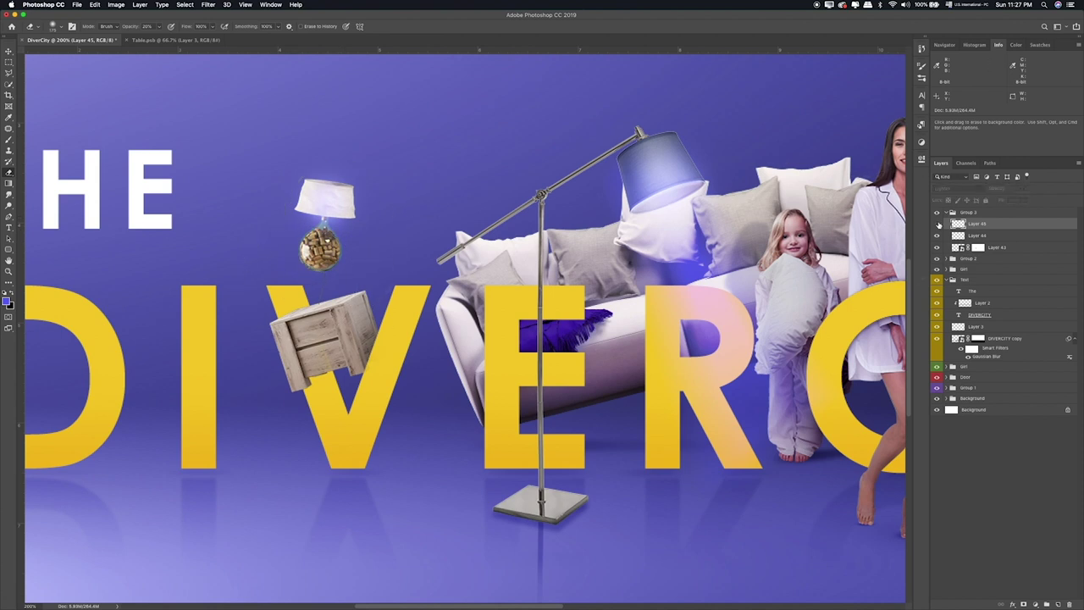
click(1010, 248)
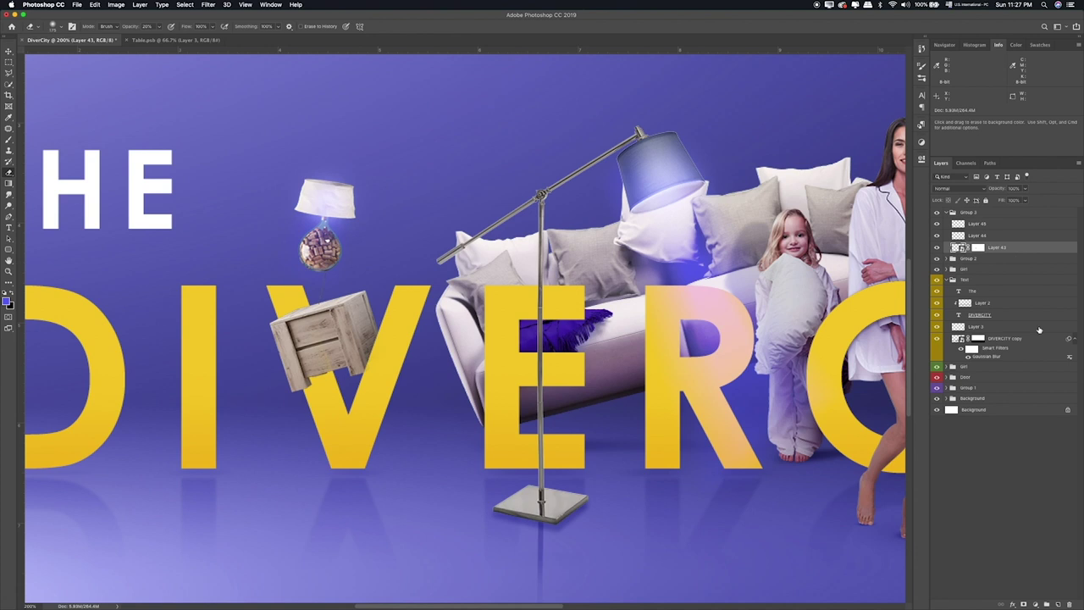
click(1059, 603)
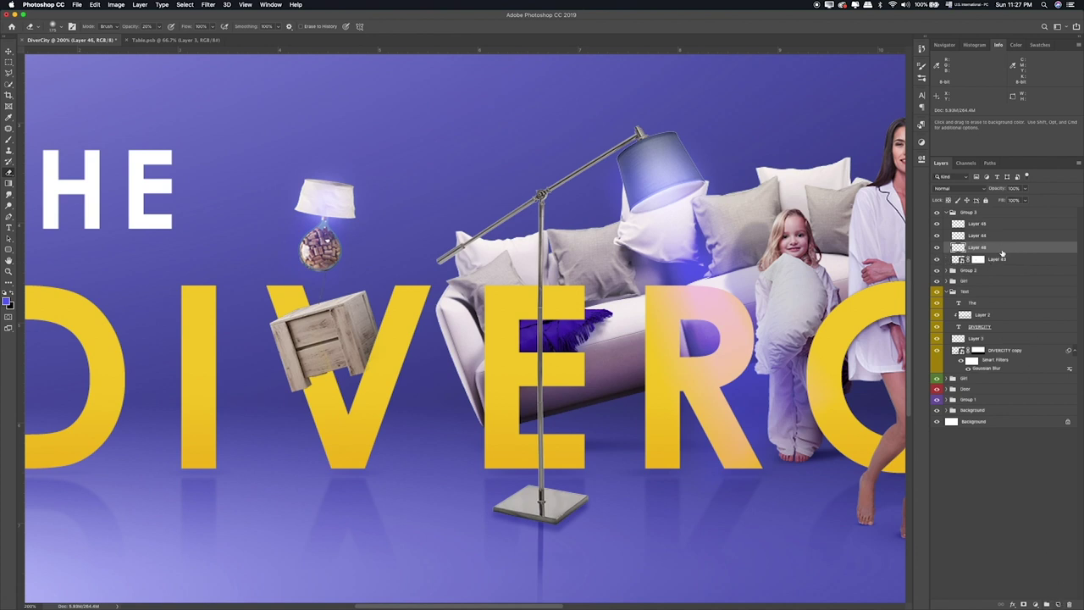
alt+click(1001, 252)
key(bracketleft)
key(bracketleft)
key(bracketleft)
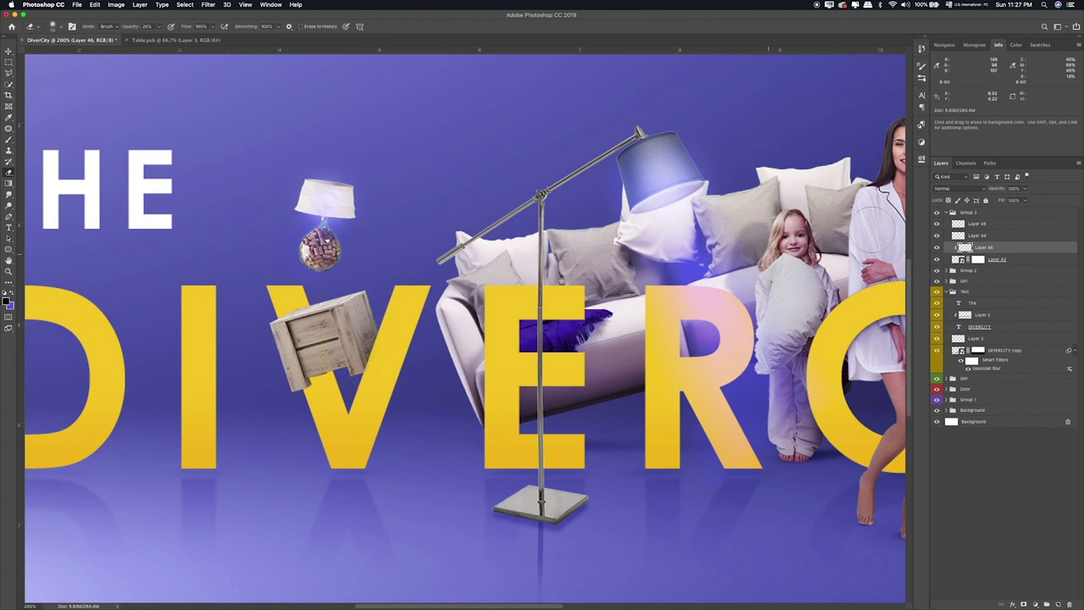
click(937, 258)
key(b)
mouse_move(385, 335)
mouse_down()
mouse_move(398, 339)
mouse_move(360, 377)
mouse_up()
key(ctrl+z)
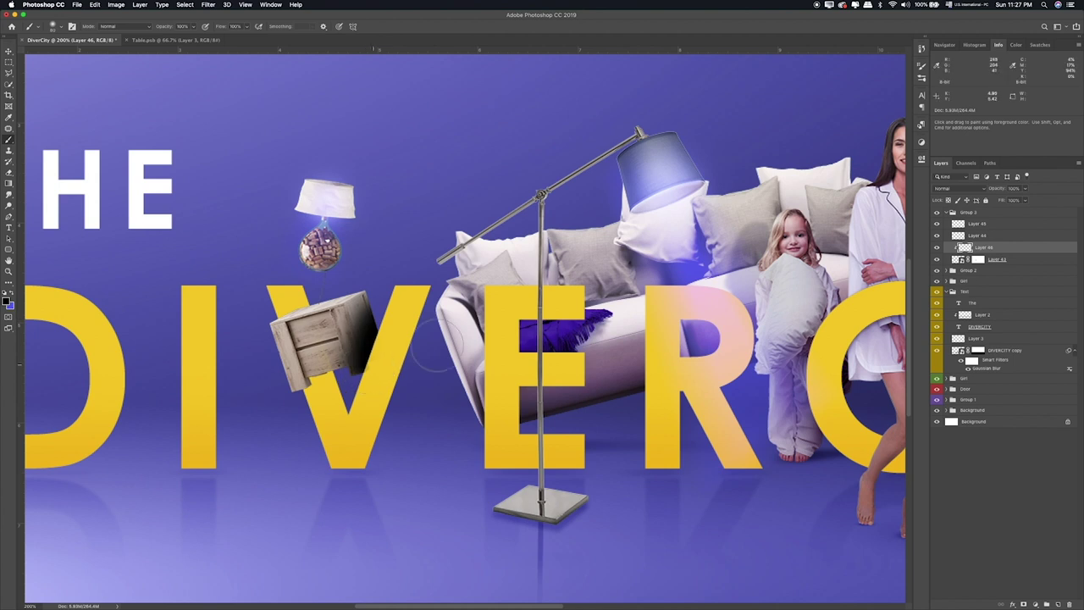
Step: Set the crate shading to Overlay, erase its right side and lower opacity to about 95%
click(963, 190)
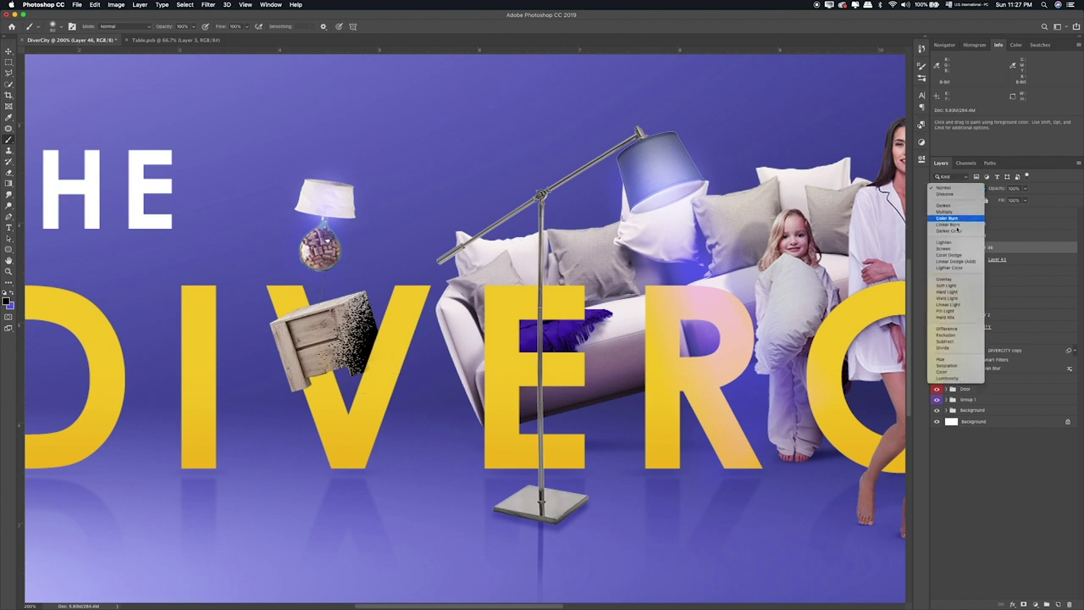
click(951, 280)
key(e)
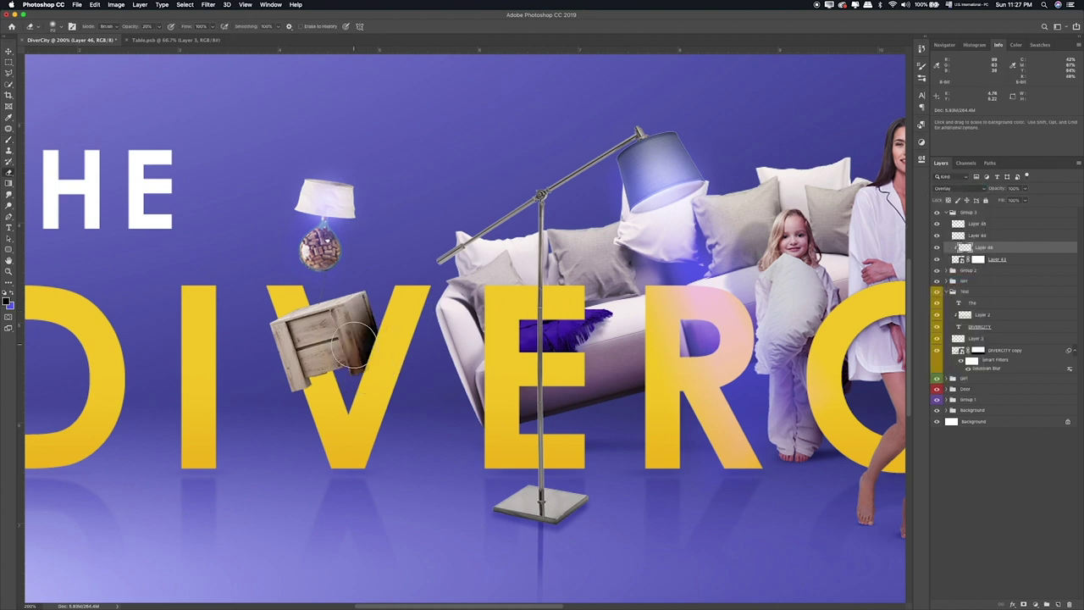
drag(347, 360, 350, 348)
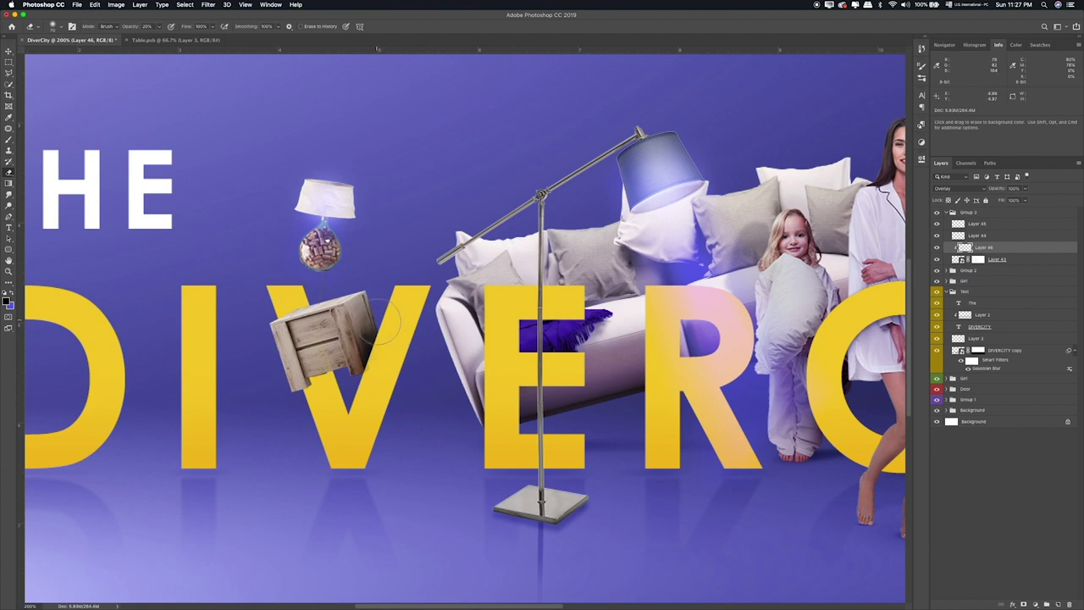
drag(1025, 188, 1005, 200)
click(936, 247)
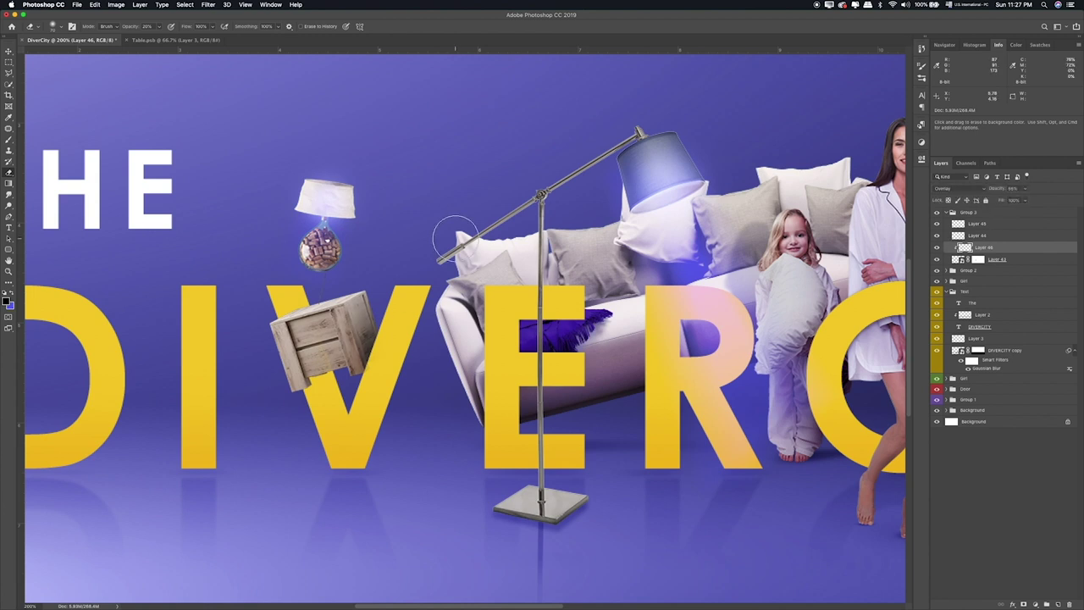
click(937, 326)
click(937, 326)
click(937, 259)
click(977, 259)
Step: Compare the letter reflection and gradient layers and test a stroke on the crate mask
click(937, 350)
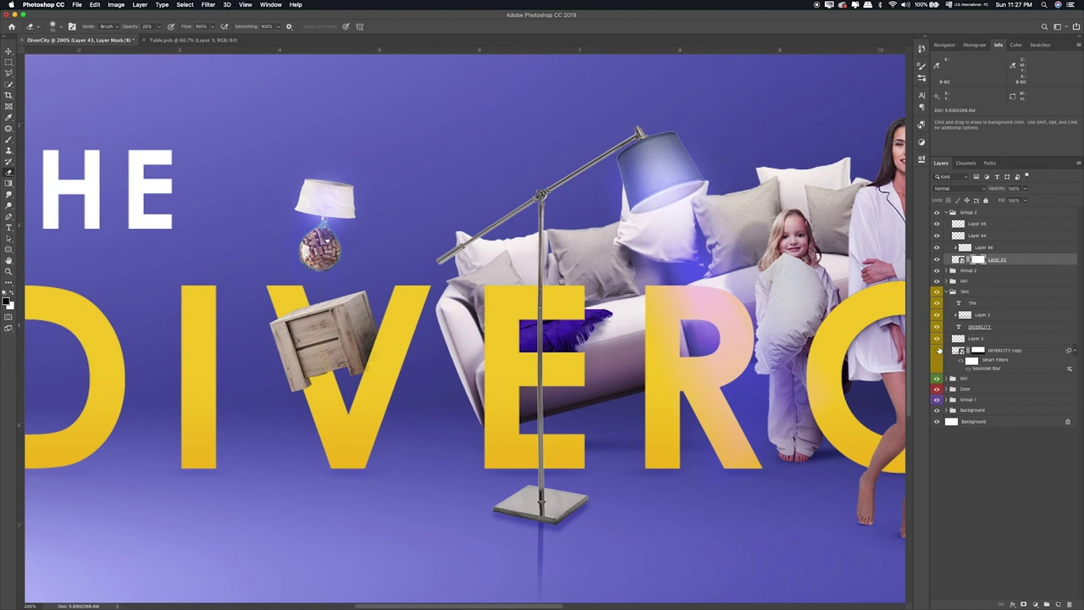
click(937, 326)
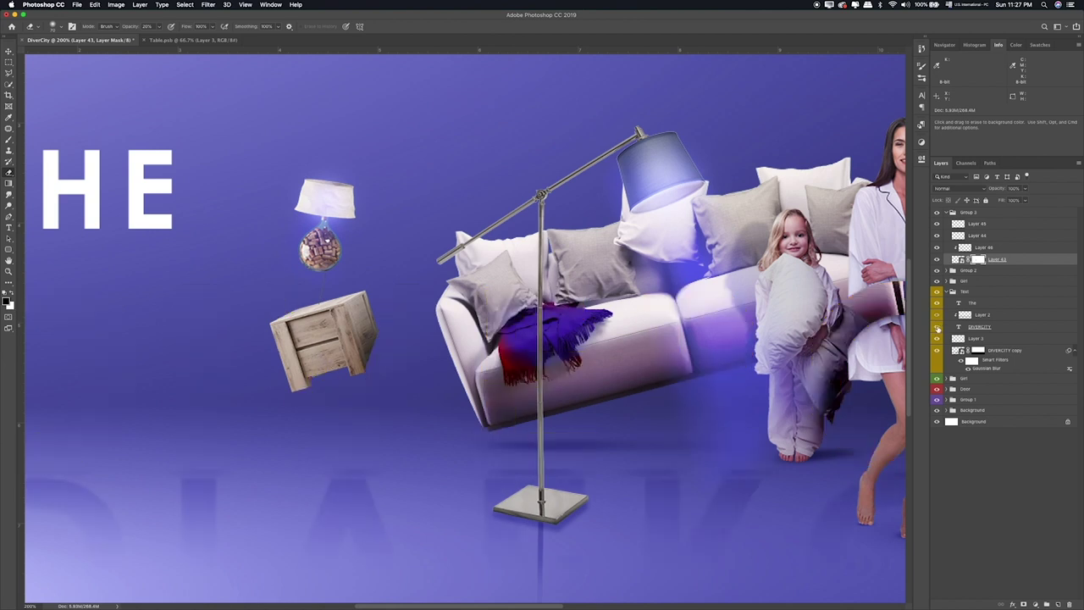
key(b)
drag(347, 318, 335, 339)
key(ctrl+z)
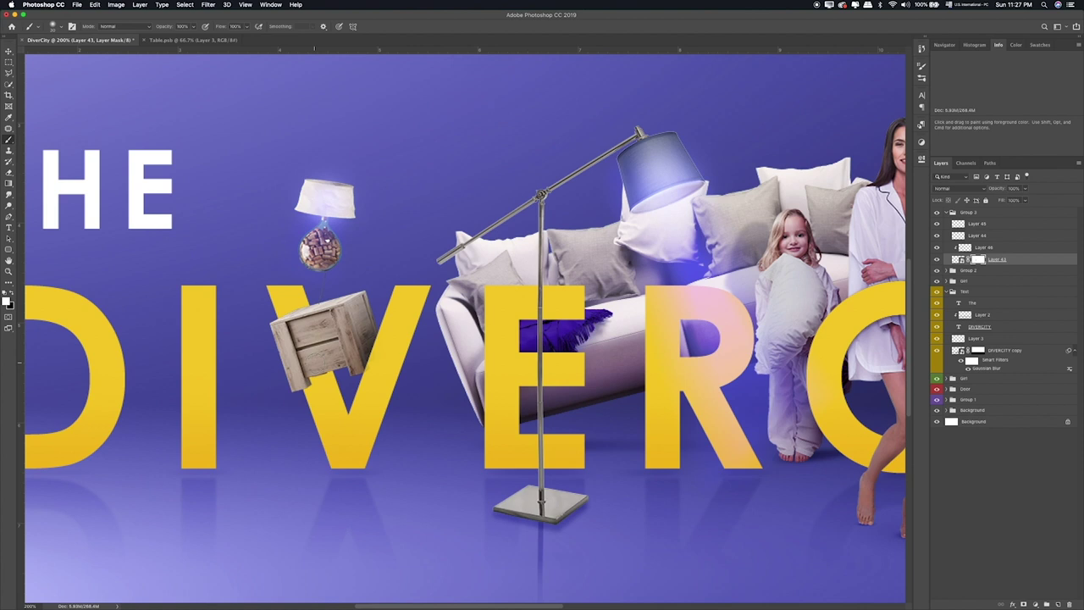
Step: Copy the crate layer into the text group and give it a black Color Overlay
click(1008, 330)
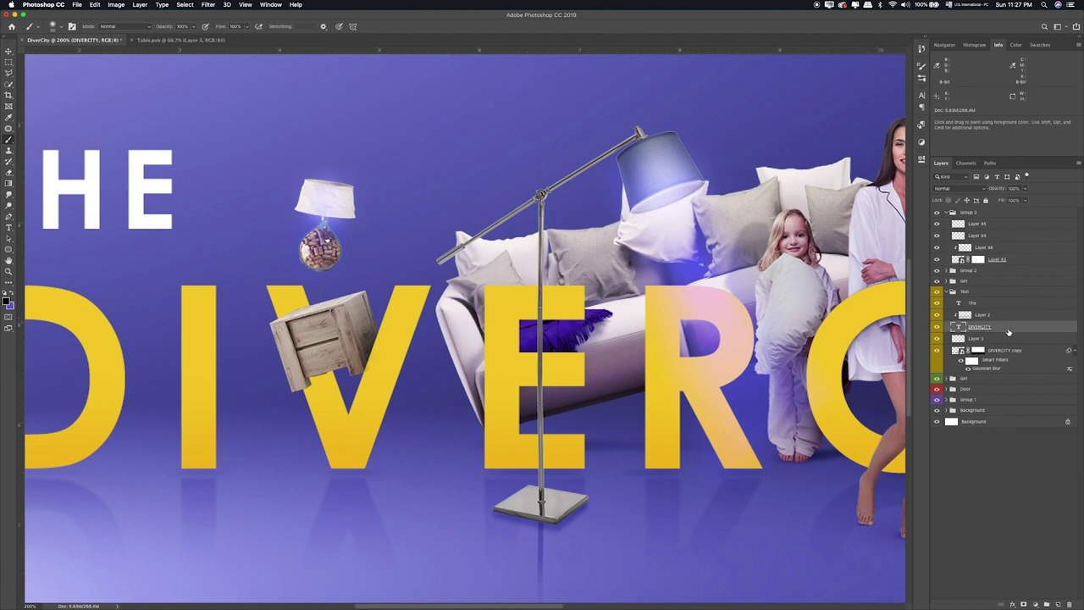
click(1057, 604)
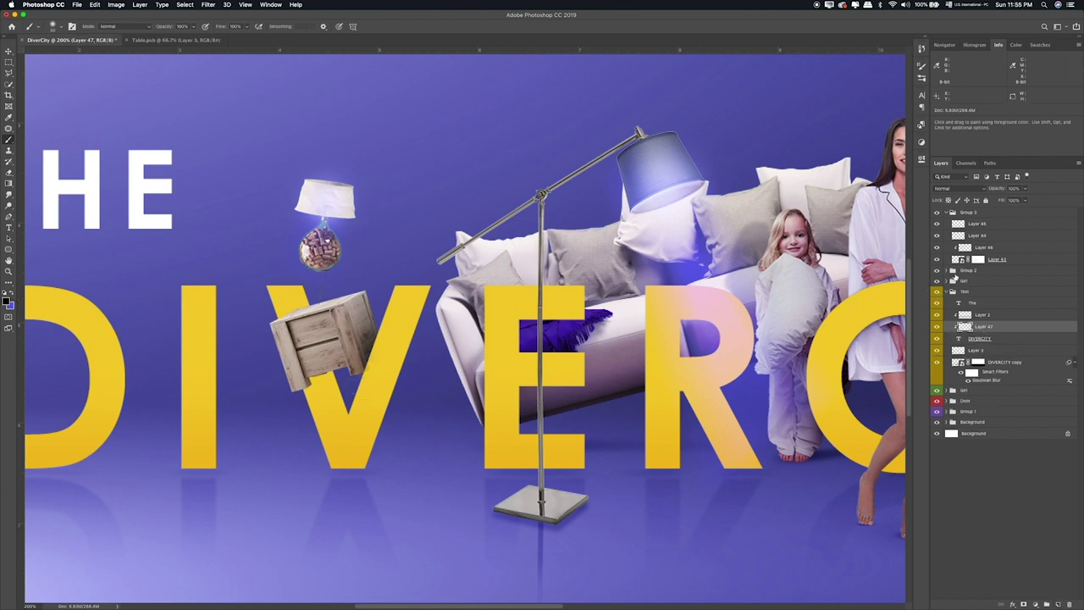
click(954, 260)
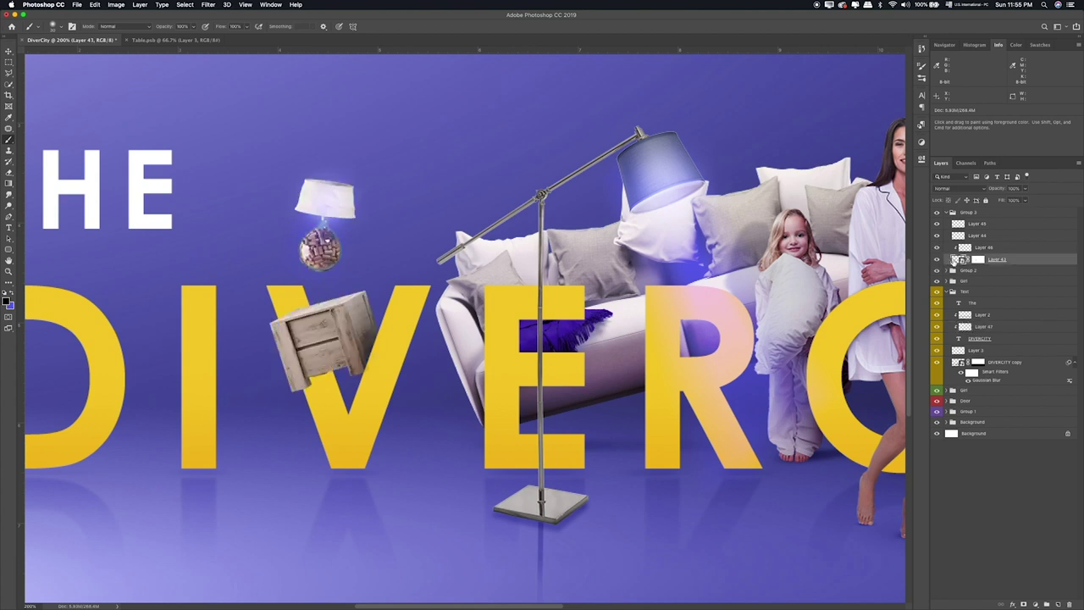
drag(954, 260, 953, 337)
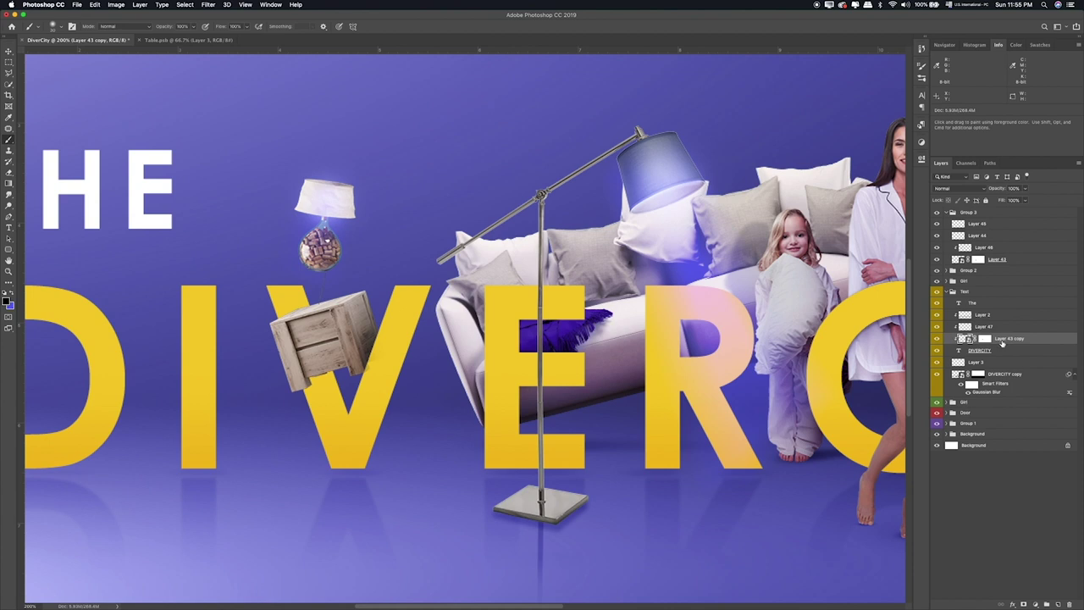
double_click(1044, 341)
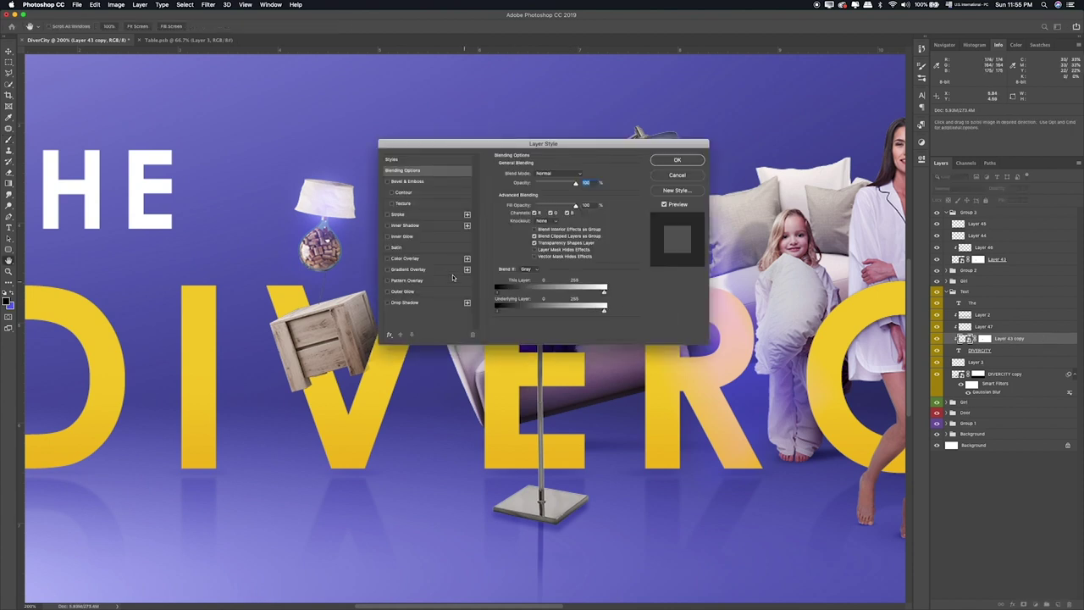
click(405, 257)
click(677, 159)
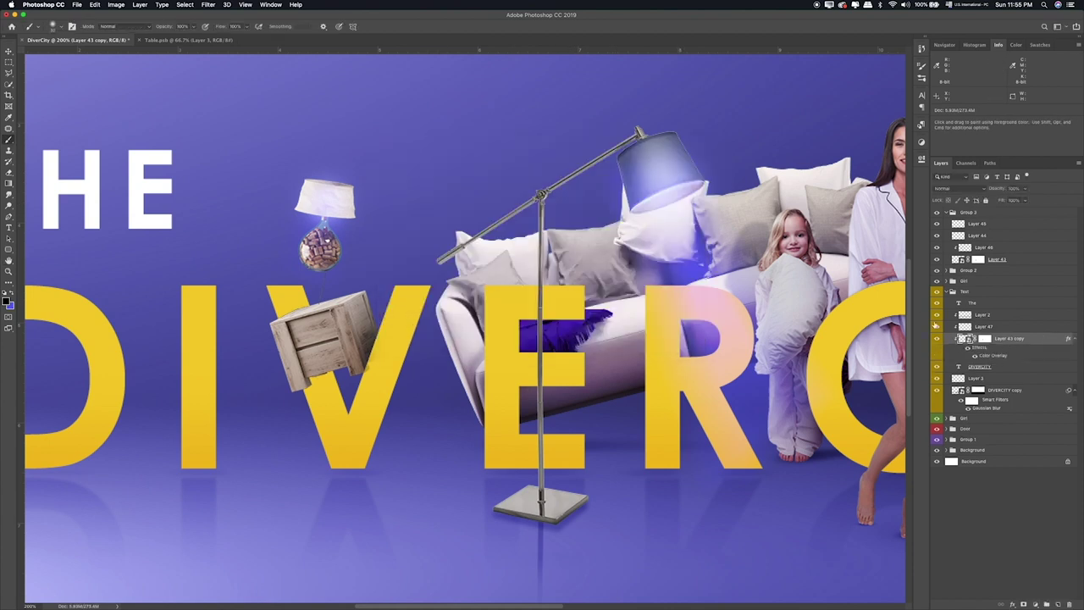
Step: Offset the black crate copy onto the V and mask away the excess shadow
key(v)
mouse_move(520, 319)
mouse_down()
mouse_move(529, 327)
mouse_move(543, 313)
mouse_move(542, 338)
mouse_up()
click(984, 339)
key(b)
drag(378, 347, 379, 372)
drag(381, 321, 368, 389)
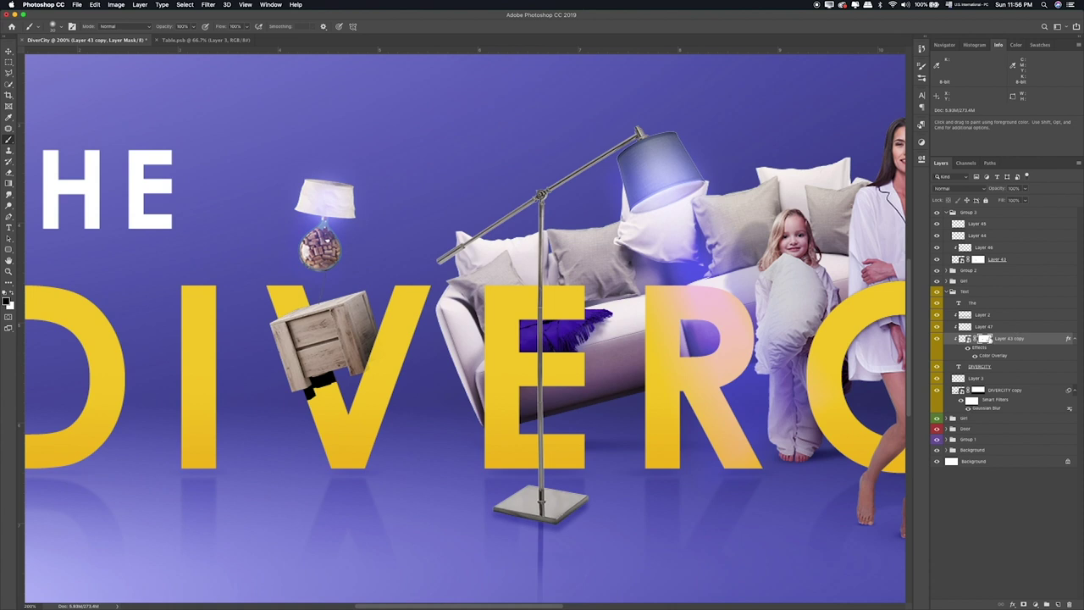
key(v)
mouse_move(419, 347)
mouse_down()
mouse_move(400, 327)
mouse_move(418, 338)
mouse_up()
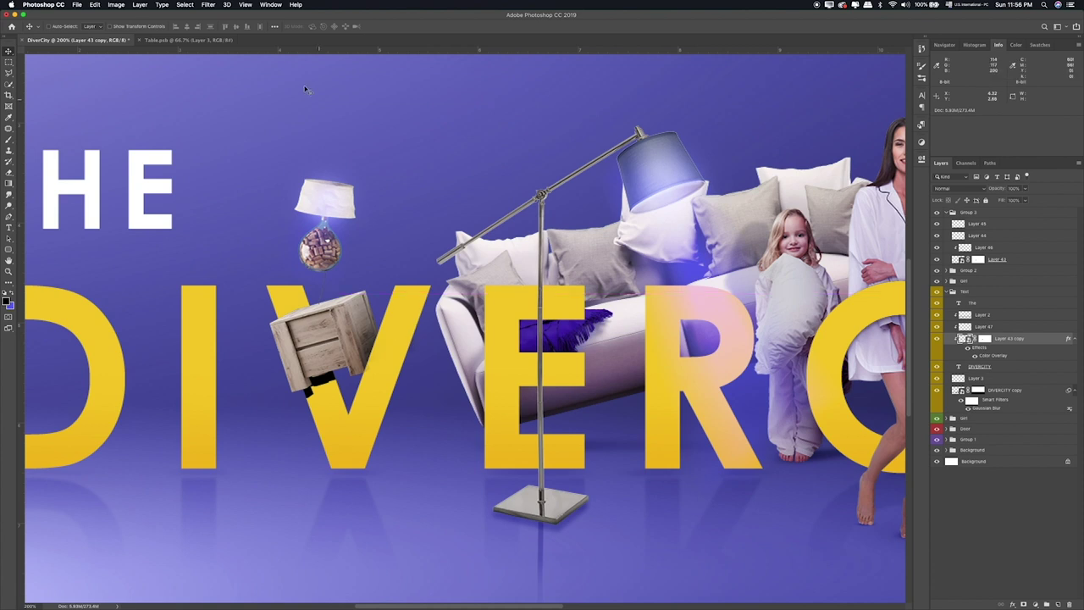
Step: Apply a 2.3 px Gaussian Blur to the crate shadow and lower its opacity to 58%
click(208, 5)
mouse_move(212, 105)
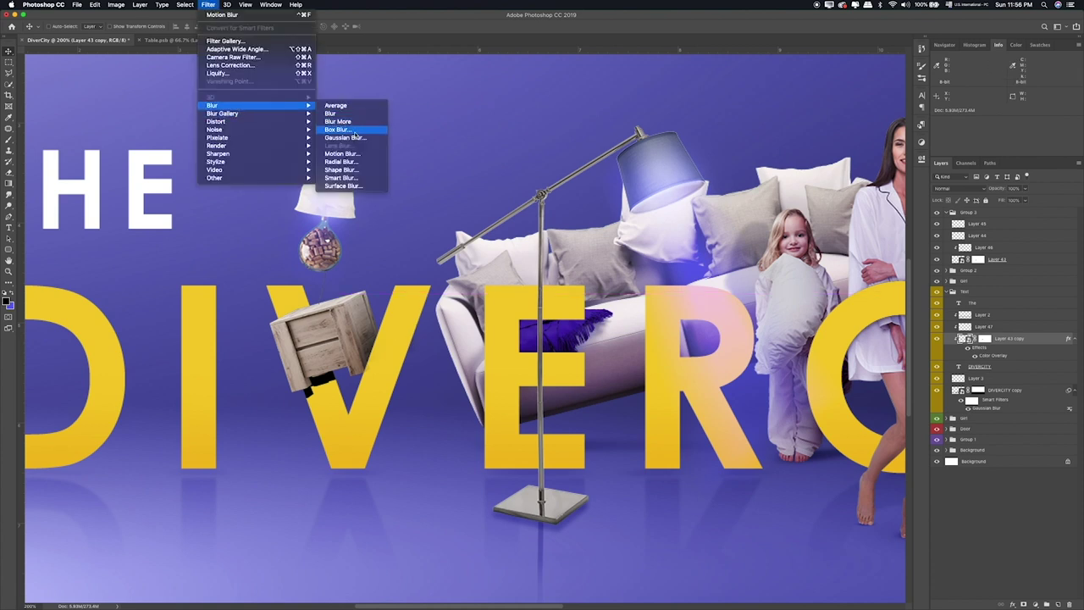
click(343, 137)
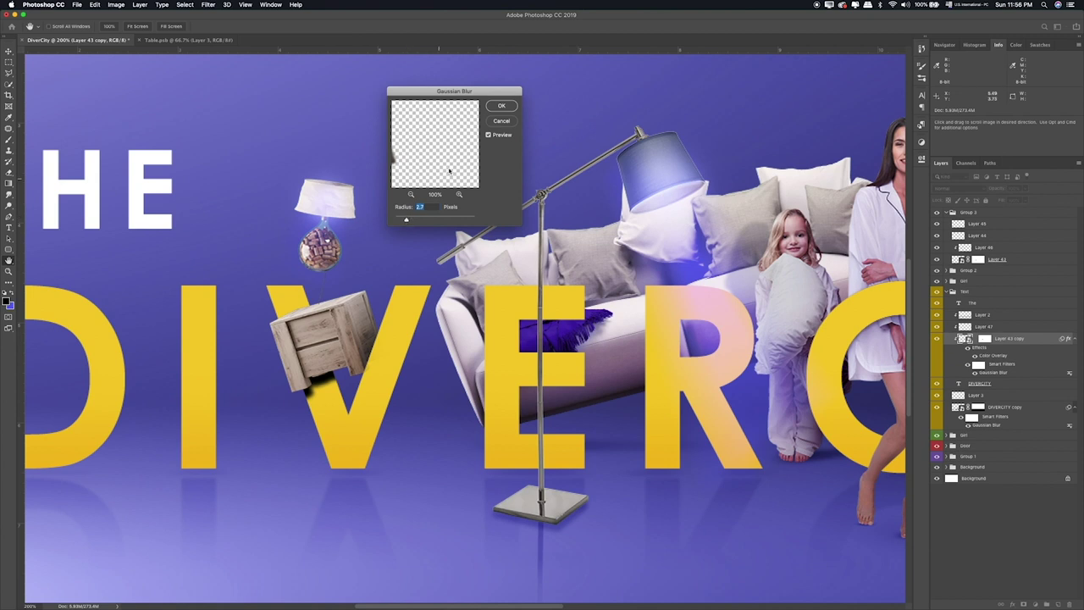
key(Return)
drag(354, 363, 361, 346)
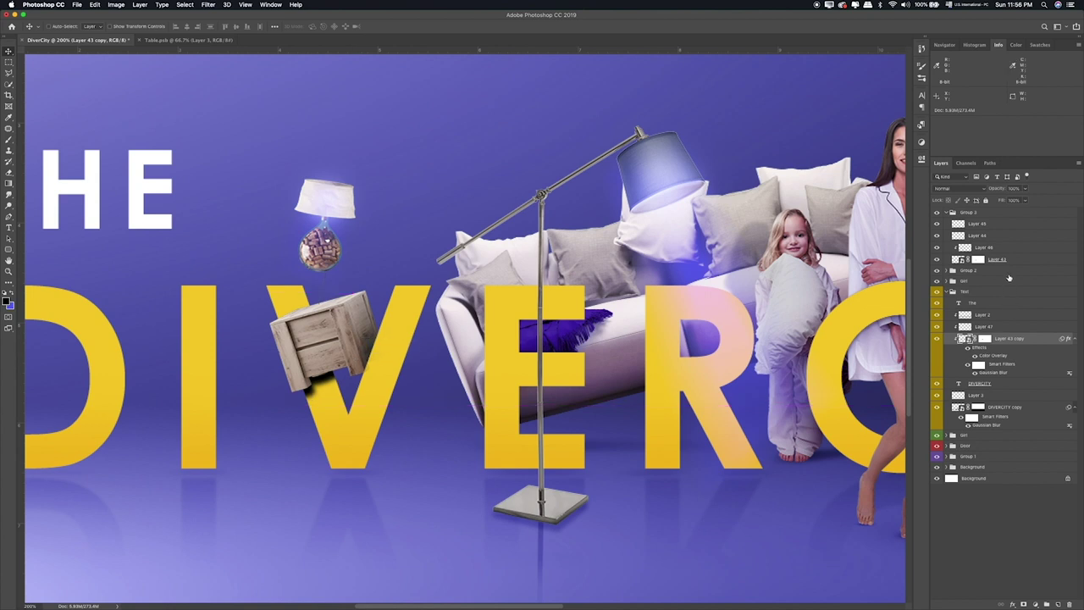
drag(1022, 196, 1007, 200)
drag(456, 375, 454, 372)
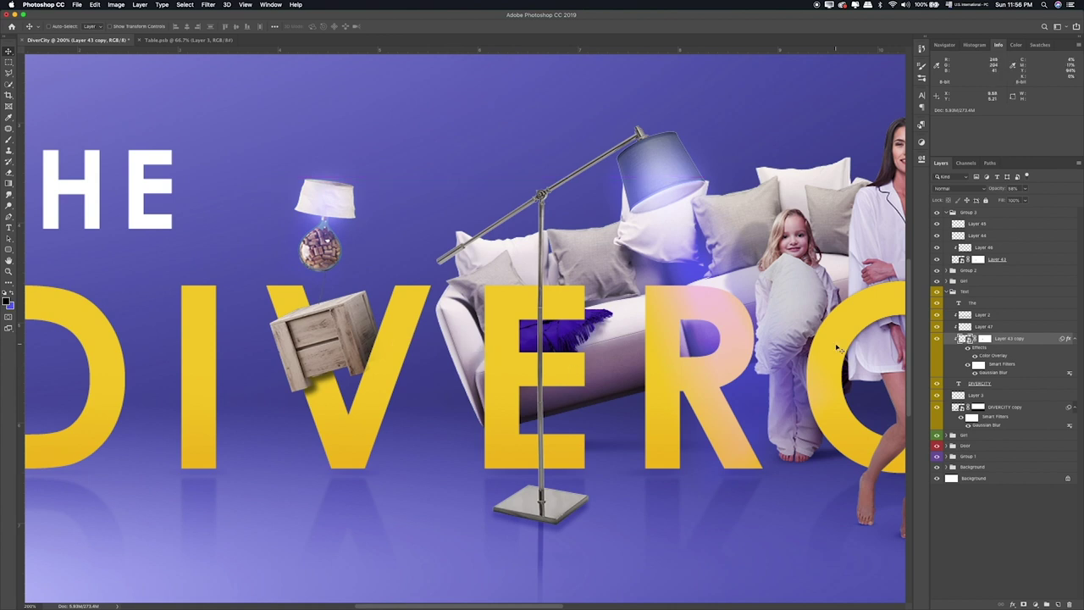
key(ctrl+0)
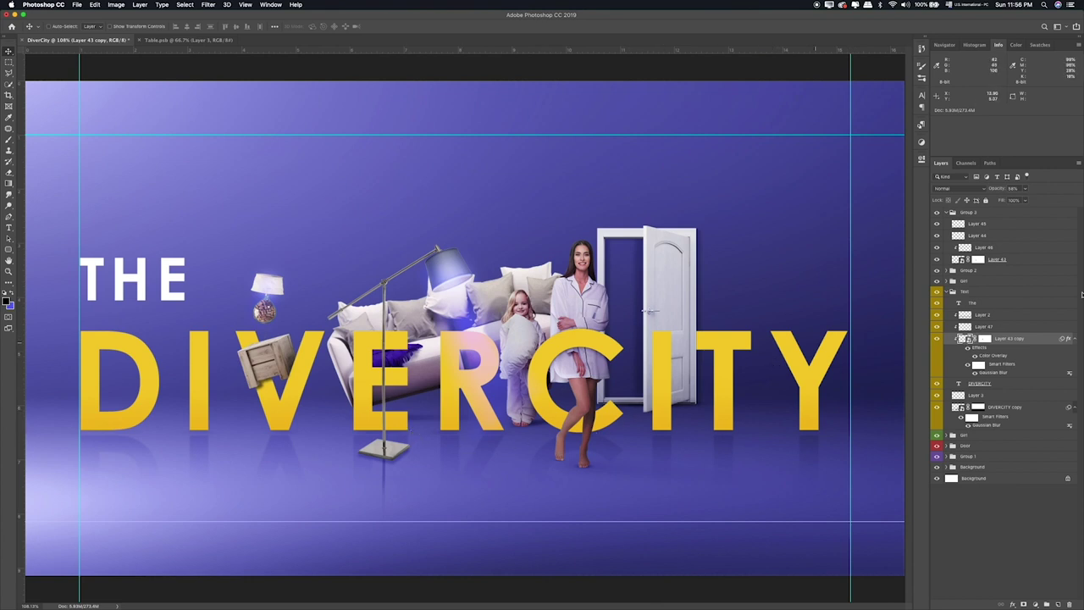
Step: Rename Group 3 to Table
click(948, 291)
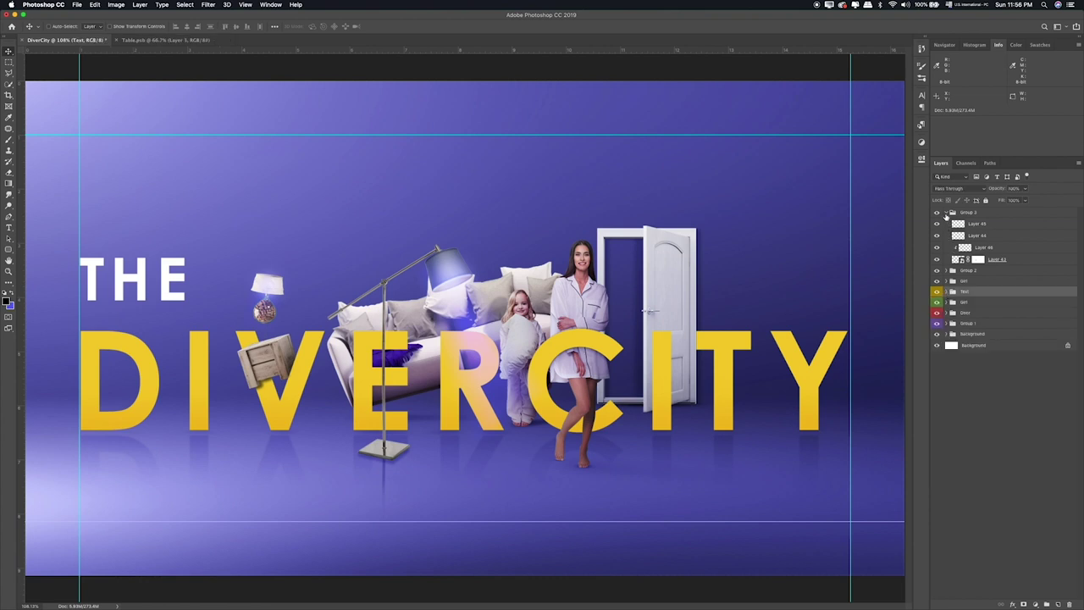
click(946, 213)
double_click(960, 212)
text(L)
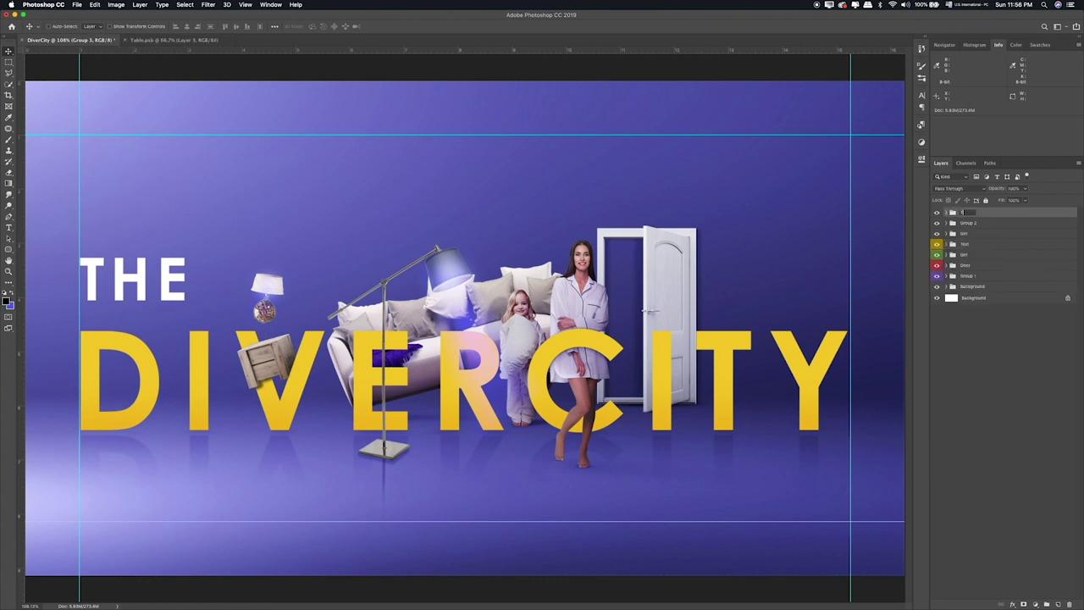
key(Return)
Step: Open Tree.psb and drag its layer into the DiverCity poster
key(super+Tab)
key(super+Tab)
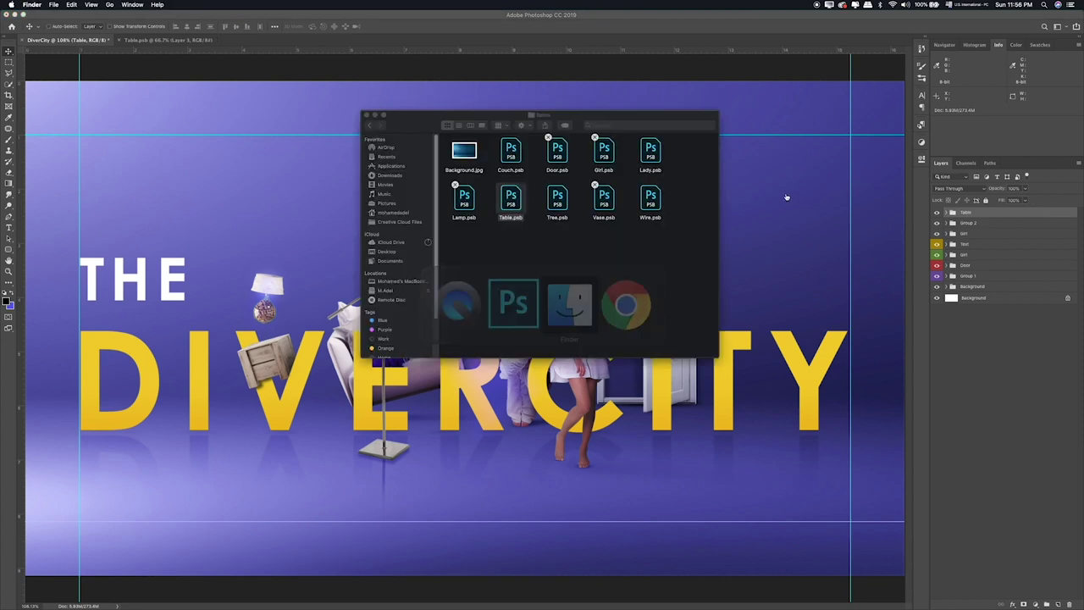
click(567, 203)
key(space)
key(space)
key(super+Tab)
key(ctrl+shift+Tab)
key(ctrl+Tab)
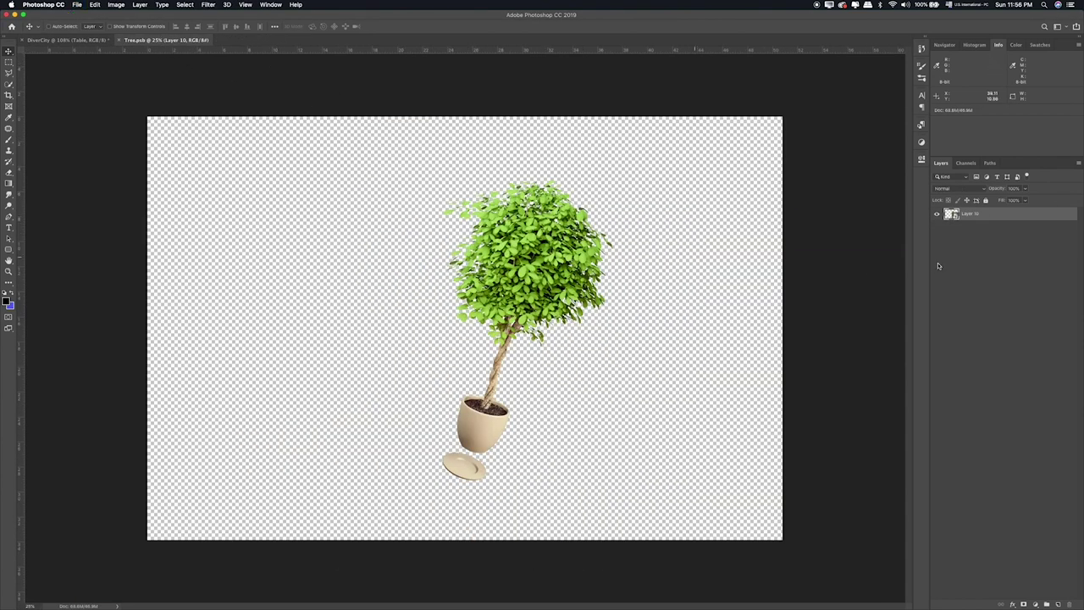
mouse_move(392, 232)
mouse_down()
mouse_move(100, 66)
mouse_move(441, 152)
mouse_up()
Step: Scale the imported tree down to about 12% near the door
key(ctrl+t)
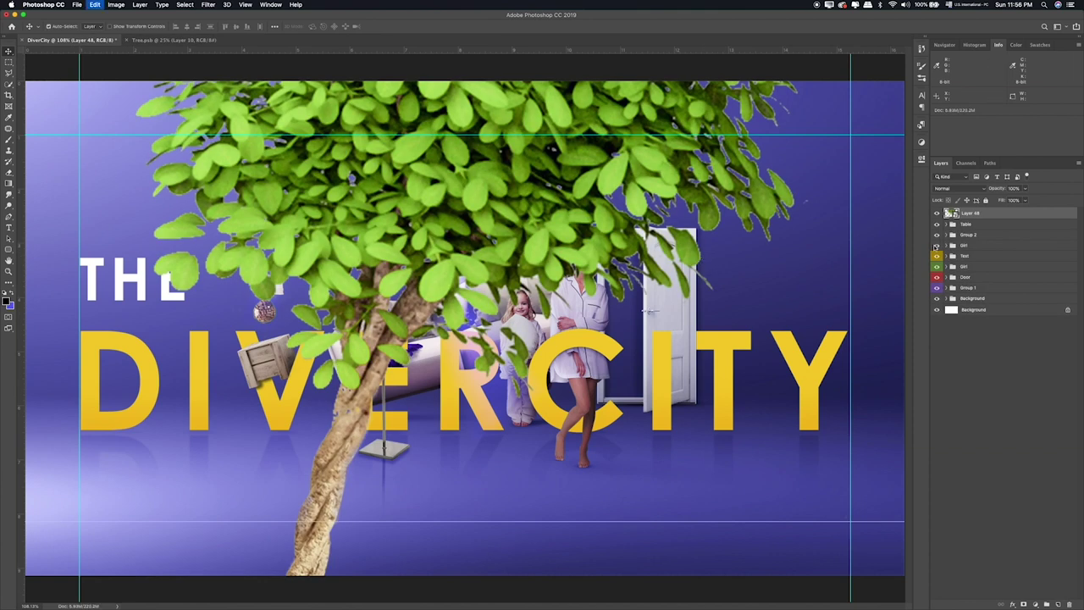
key(ctrl+0)
mouse_move(530, 119)
mouse_down()
mouse_move(327, 270)
mouse_move(508, 308)
mouse_up()
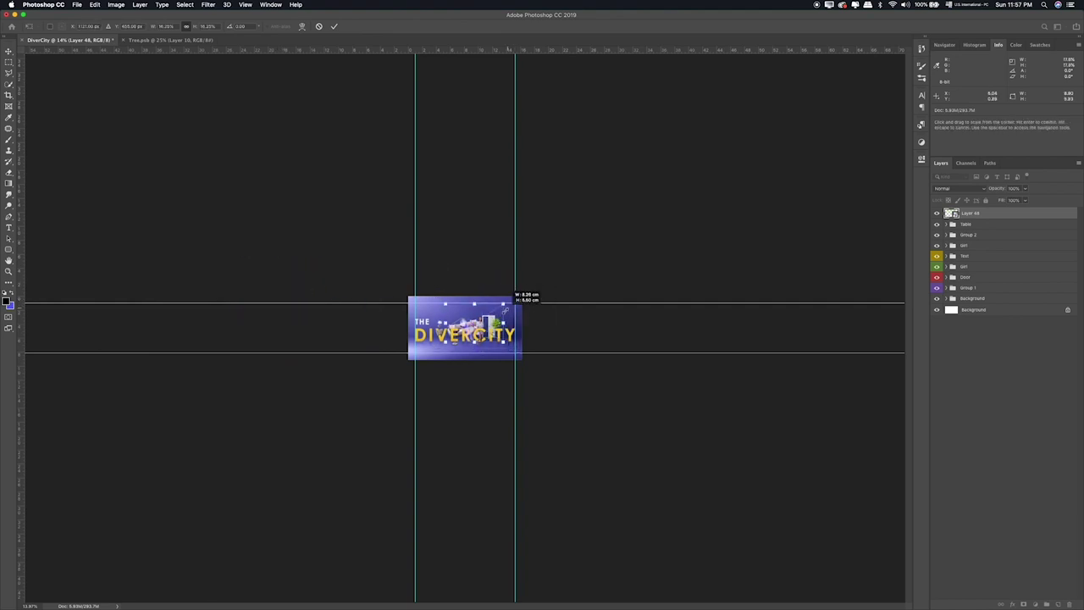
key(Return)
key(ctrl+1)
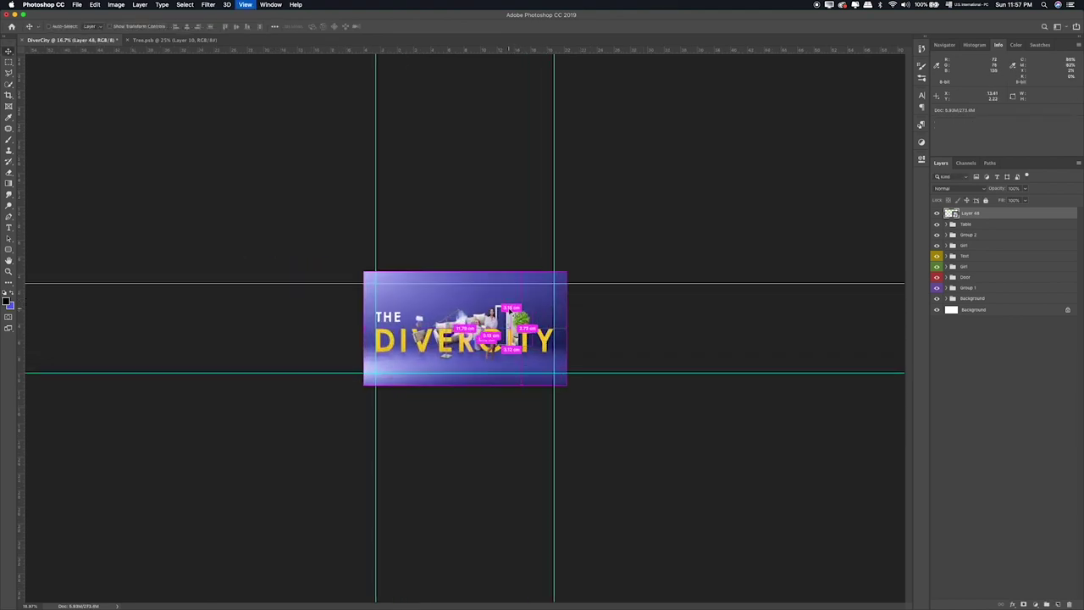
Step: Shrink the potted tree slightly more and tilt it clockwise
key(ctrl+plus)
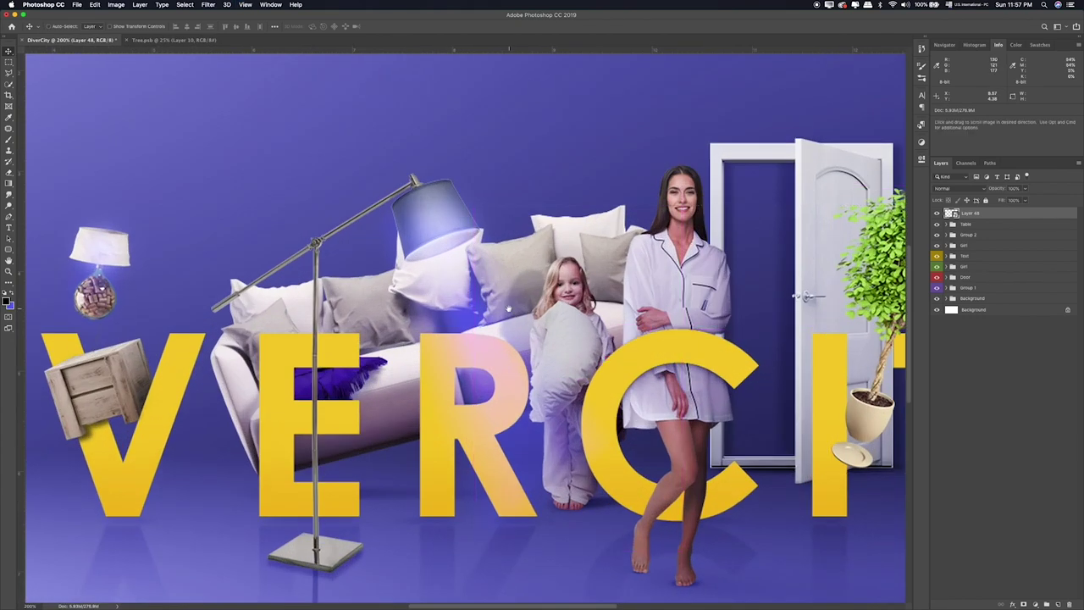
mouse_move(754, 297)
mouse_down()
mouse_move(349, 297)
mouse_move(451, 310)
mouse_up()
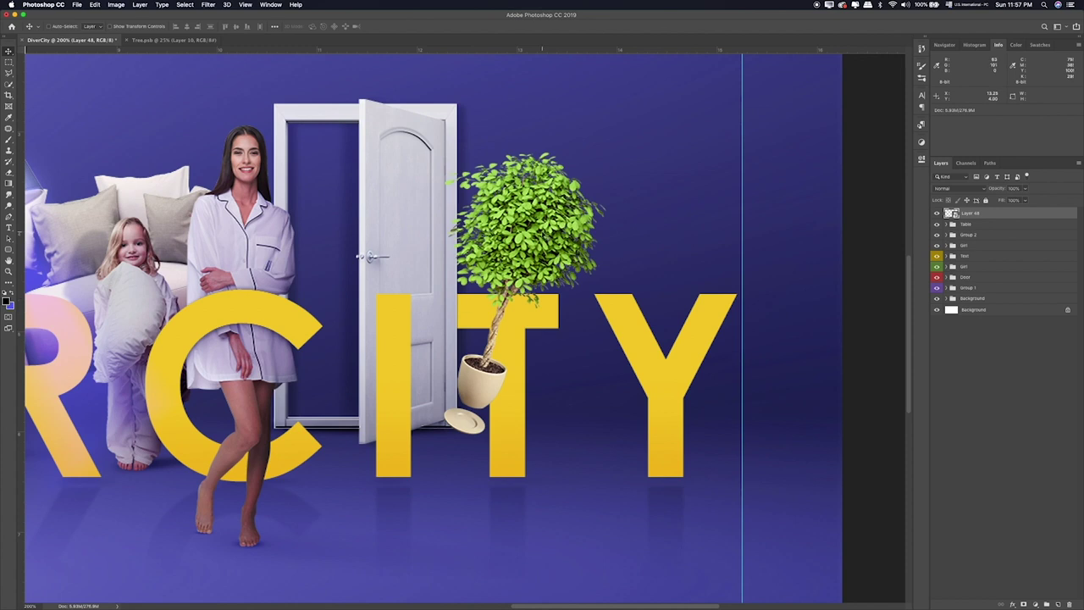
key(ctrl+t)
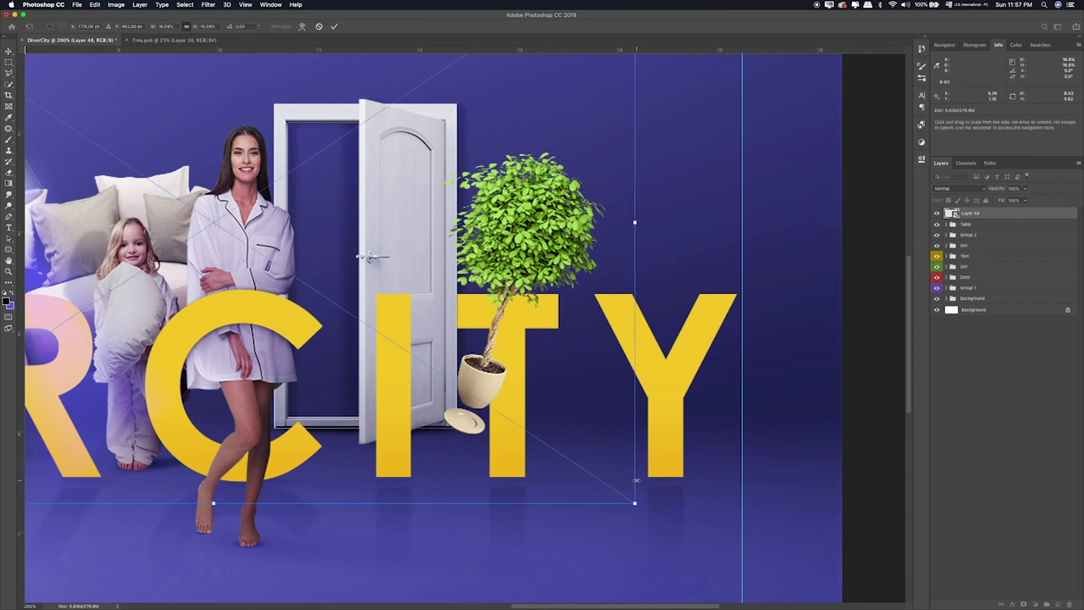
drag(634, 502, 570, 462)
drag(517, 347, 552, 363)
drag(634, 351, 588, 434)
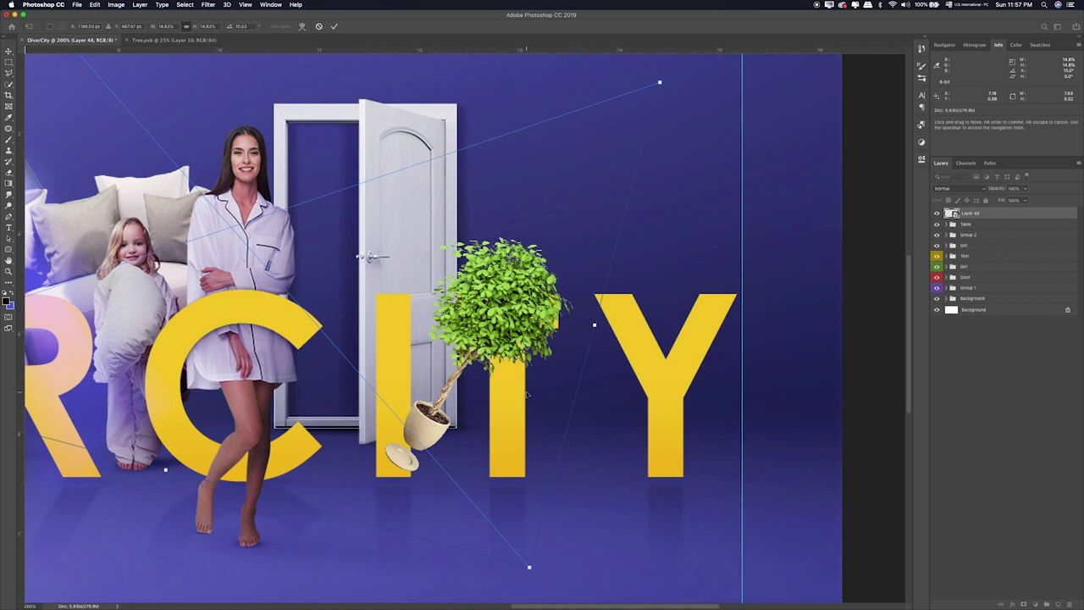
key(Return)
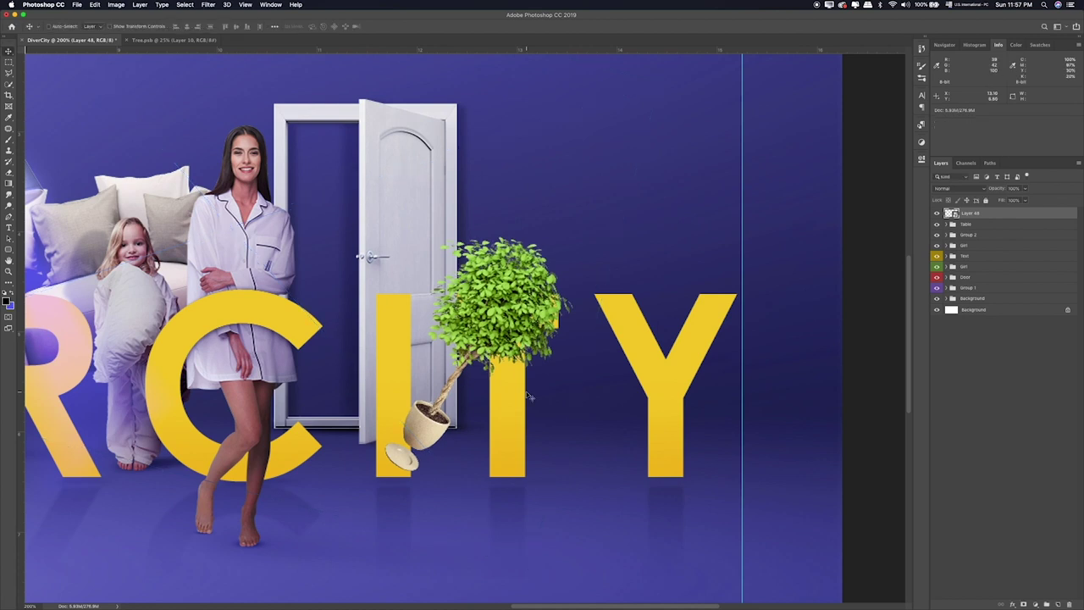
Step: Place the tree between the I and T and group it into Group 3
mouse_move(624, 363)
mouse_down()
mouse_move(660, 303)
mouse_move(665, 262)
mouse_move(643, 272)
mouse_up()
key(ctrl+t)
key(Return)
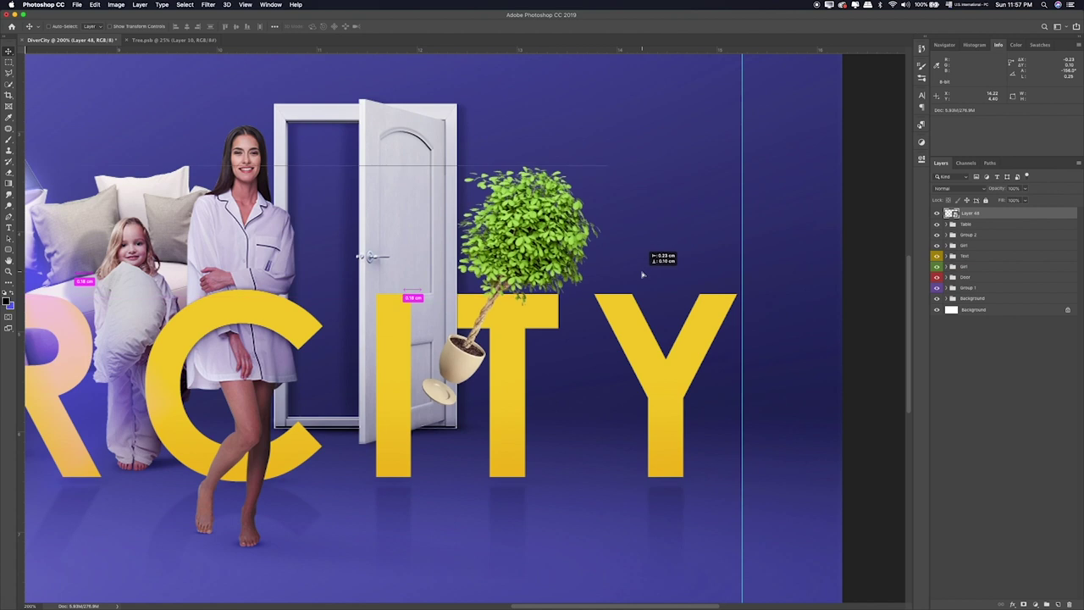
drag(643, 272, 644, 274)
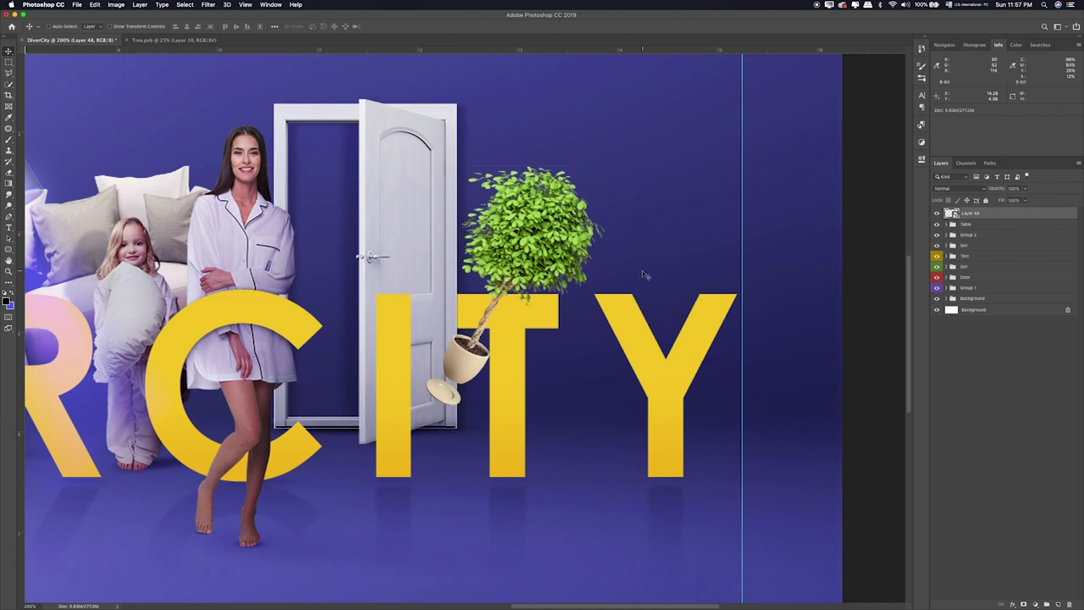
key(ctrl+g)
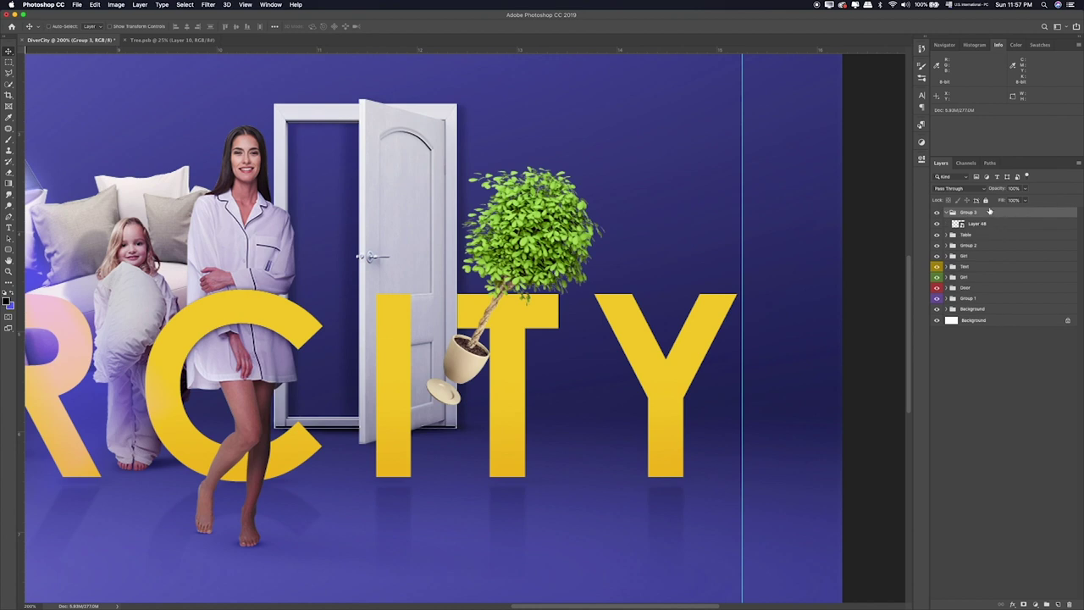
Step: Rename the new group to Tree
double_click(984, 212)
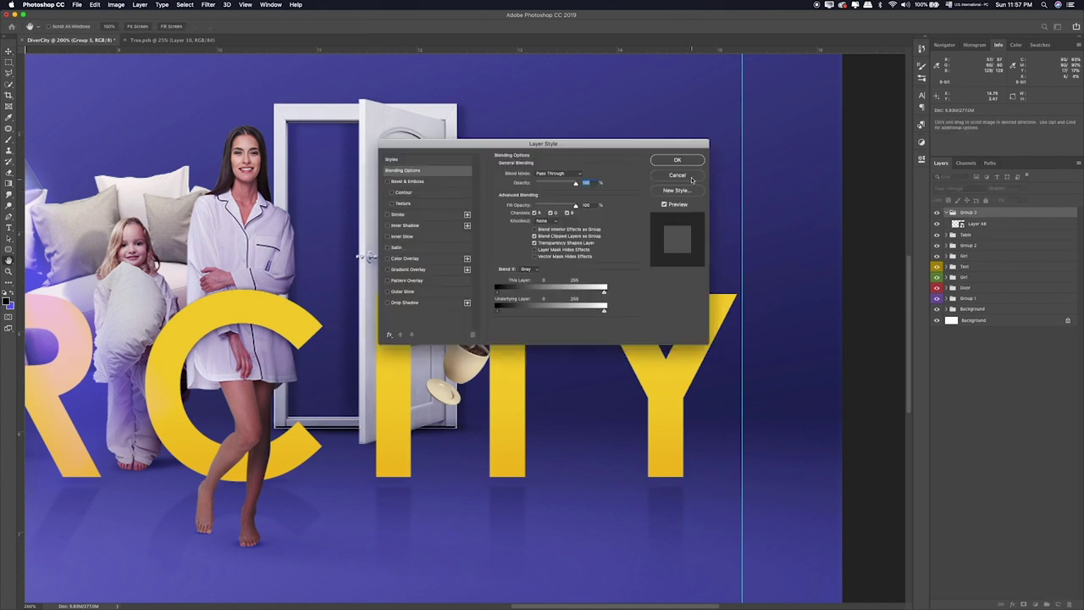
key(Escape)
text(Tree)
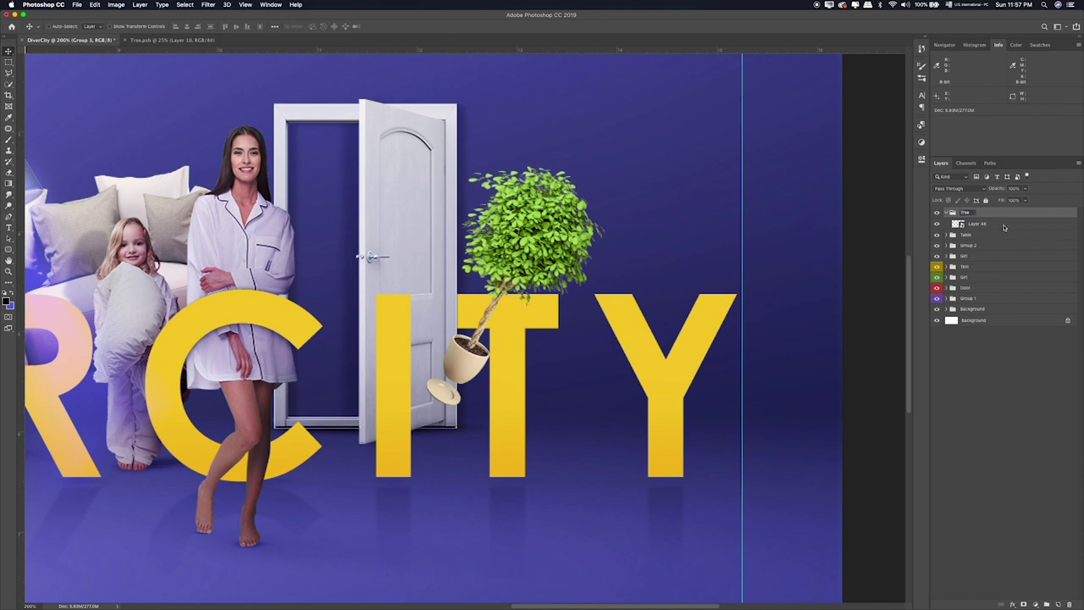
Step: Recolour the tree on Layer 48 purple with a Hue/Saturation hue of -153
click(998, 225)
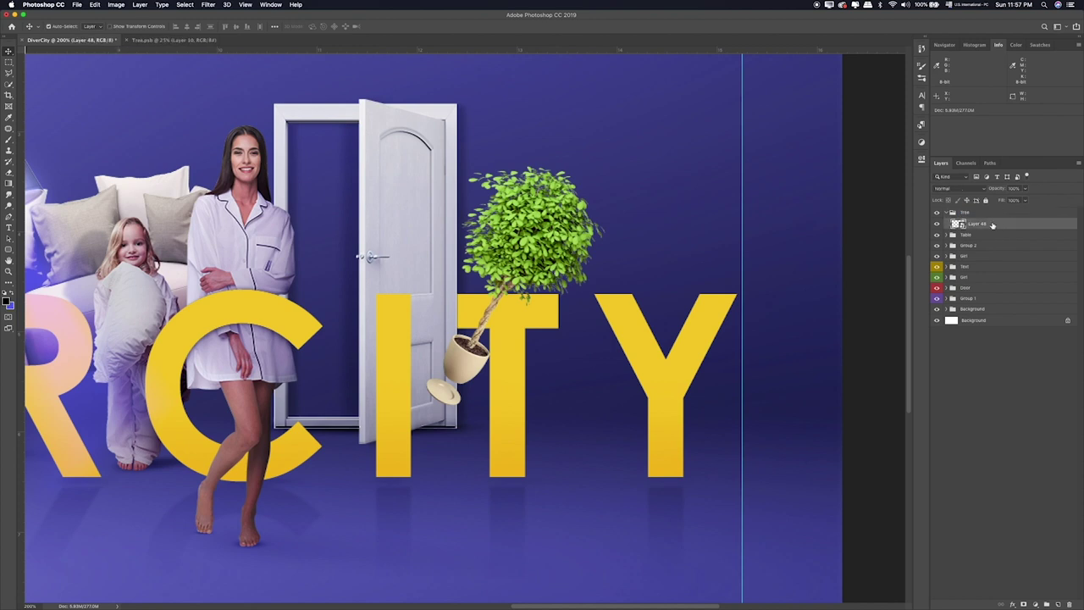
key(ctrl+u)
drag(239, 205, 193, 204)
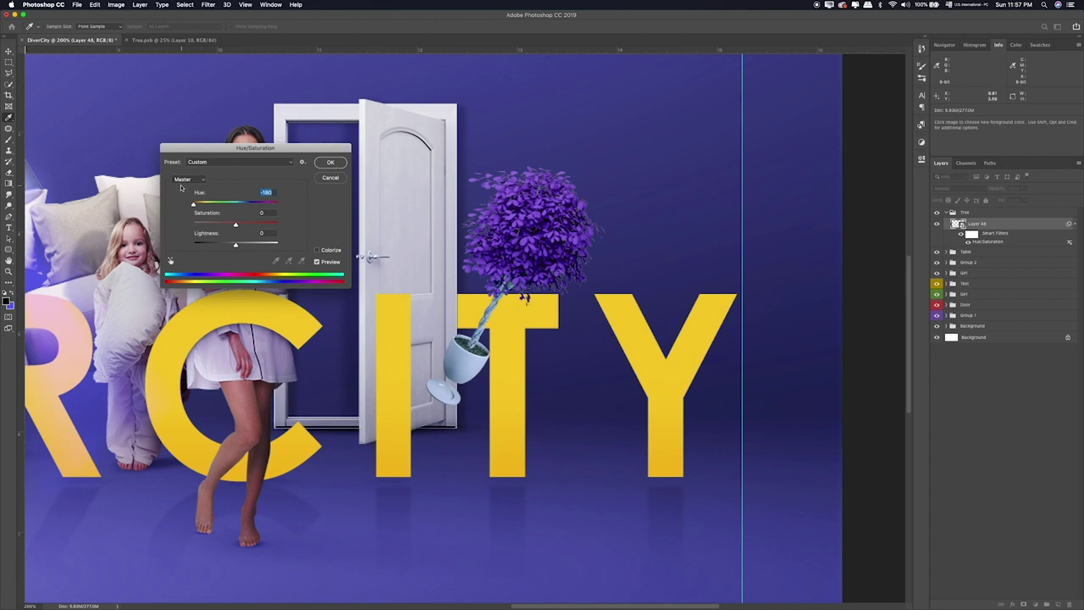
drag(194, 205, 193, 205)
click(329, 163)
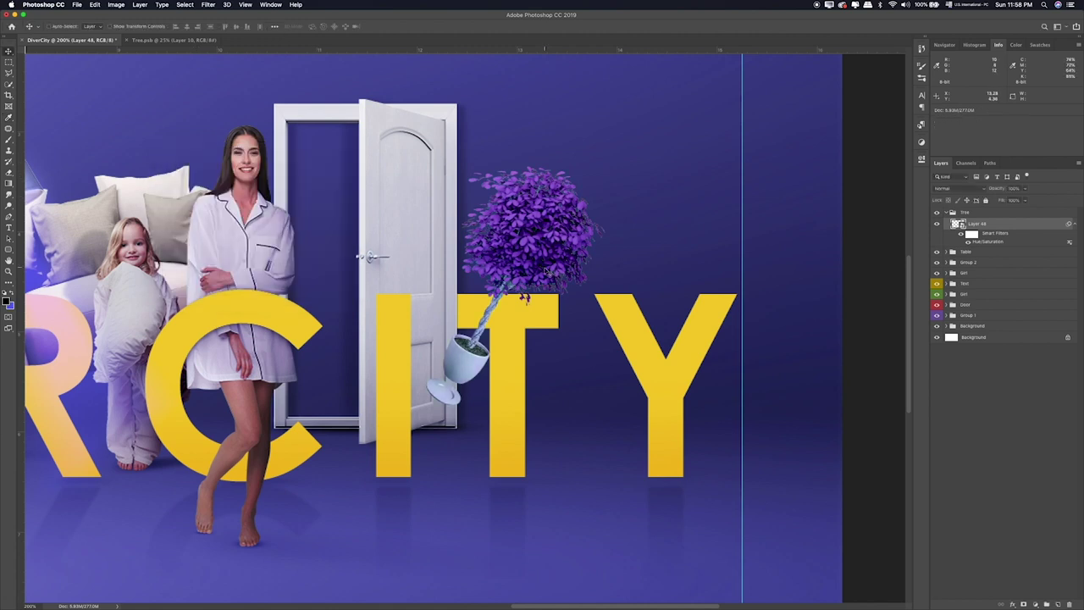
Step: Paint the filter mask over the pot to restore its beige, softening the stem top at 20%
click(971, 234)
key(b)
mouse_move(464, 354)
mouse_down()
mouse_move(444, 391)
mouse_move(506, 310)
mouse_up()
key(2)
click(507, 288)
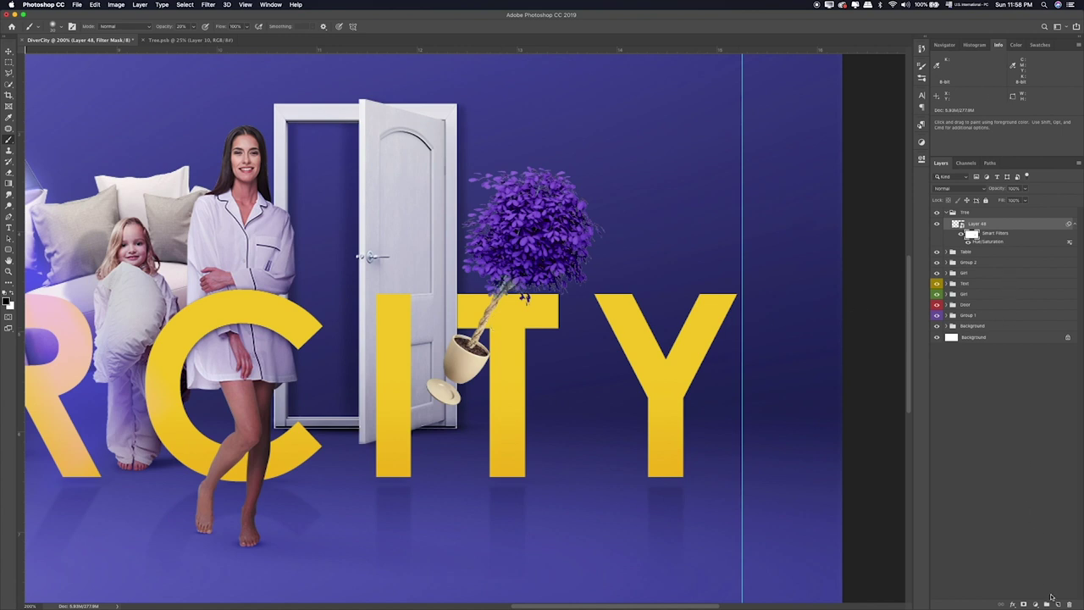
Step: Add a layer clipped to the tree and paint dark shading on its right side, lower crown and trunk
click(1051, 598)
alt+click(1008, 229)
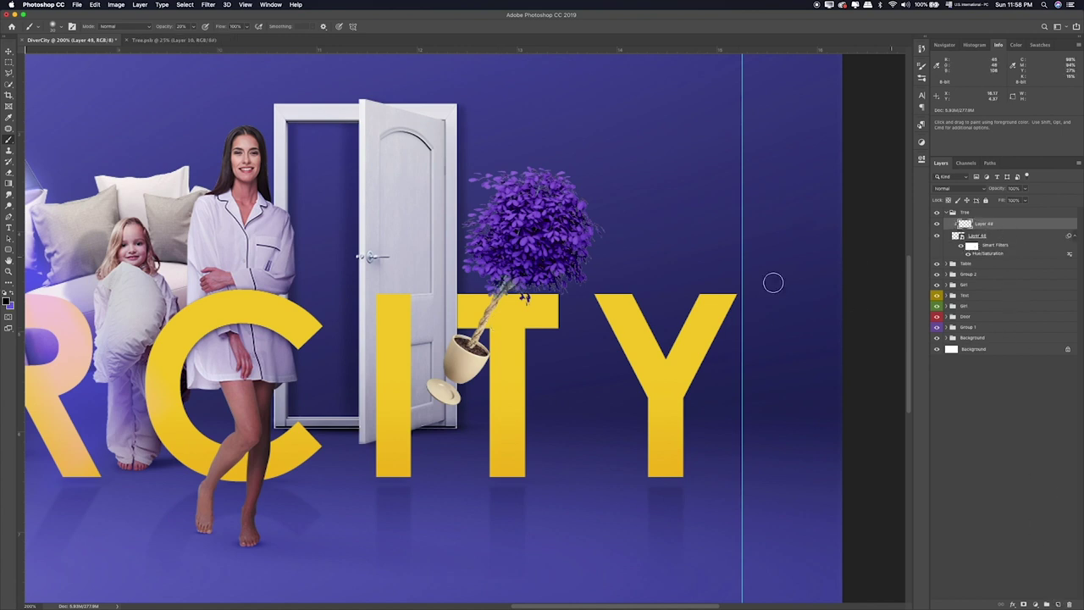
key(bracketright)
key(bracketright)
key(bracketright)
key(bracketright)
key(bracketright)
drag(612, 243, 523, 318)
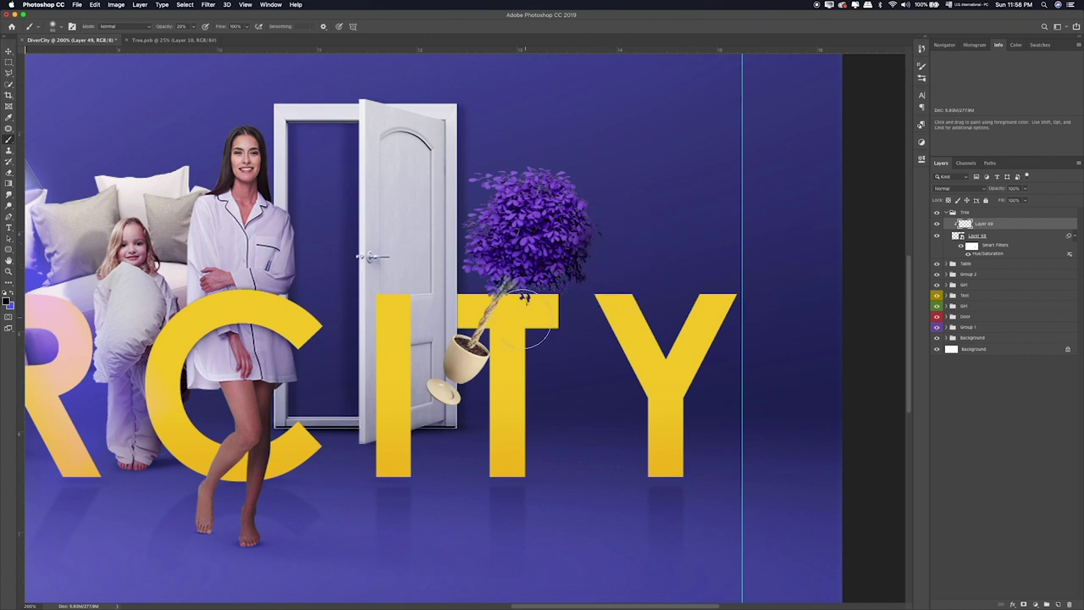
drag(627, 206, 514, 280)
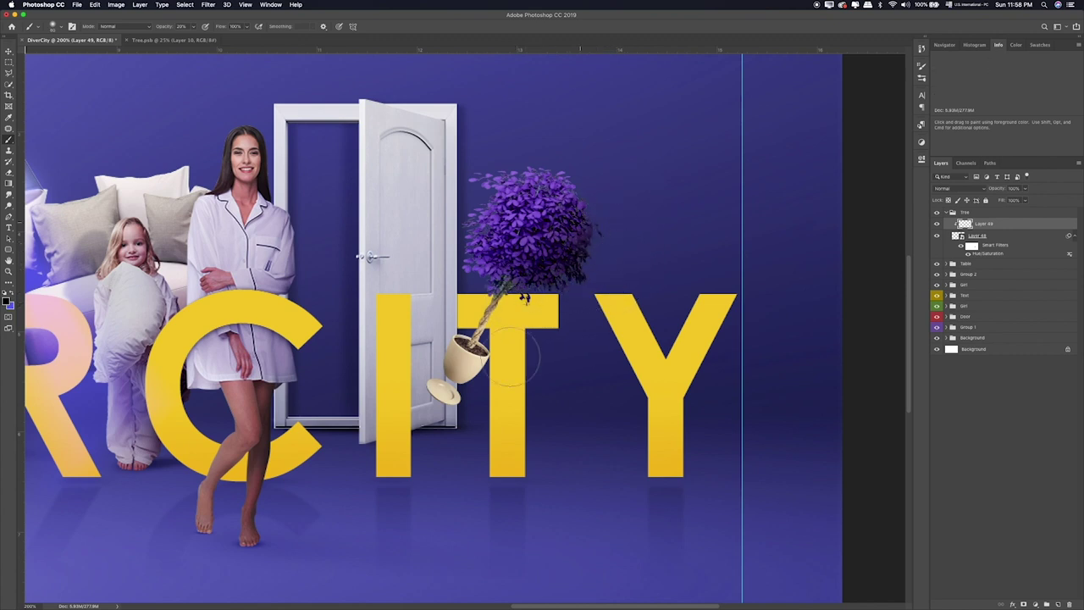
Step: Set the shading layer's blend mode to Soft Light after trying Multiply
key(v)
key(shift+plus)
key(shift+plus)
key(shift+plus)
key(shift+plus)
key(shift+plus)
key(shift+plus)
key(shift+plus)
key(shift+plus)
key(shift+plus)
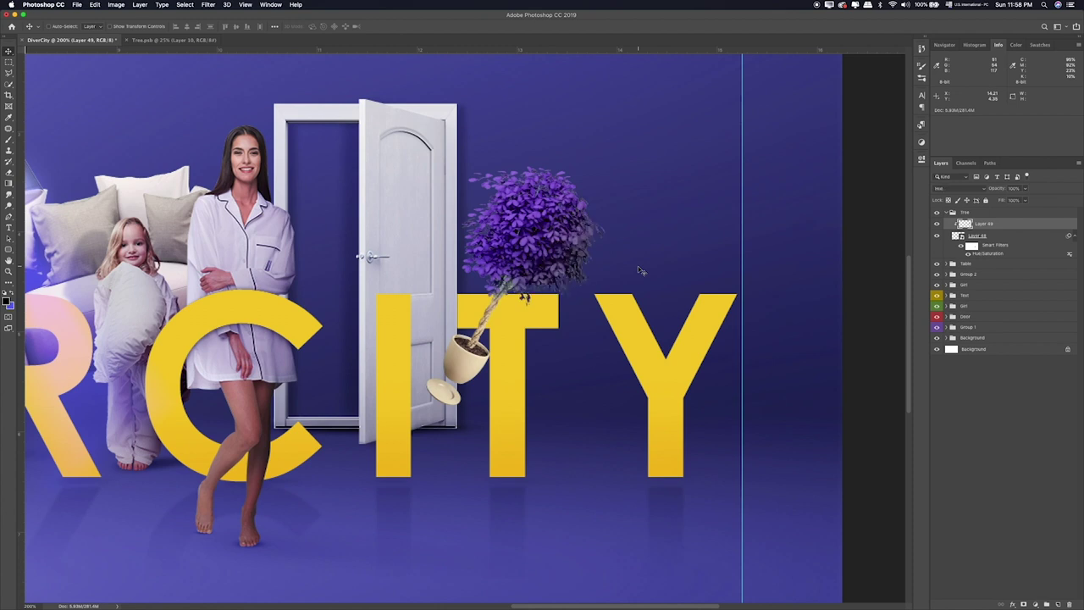
key(shift+plus)
key(shift+plus)
key(shift+plus)
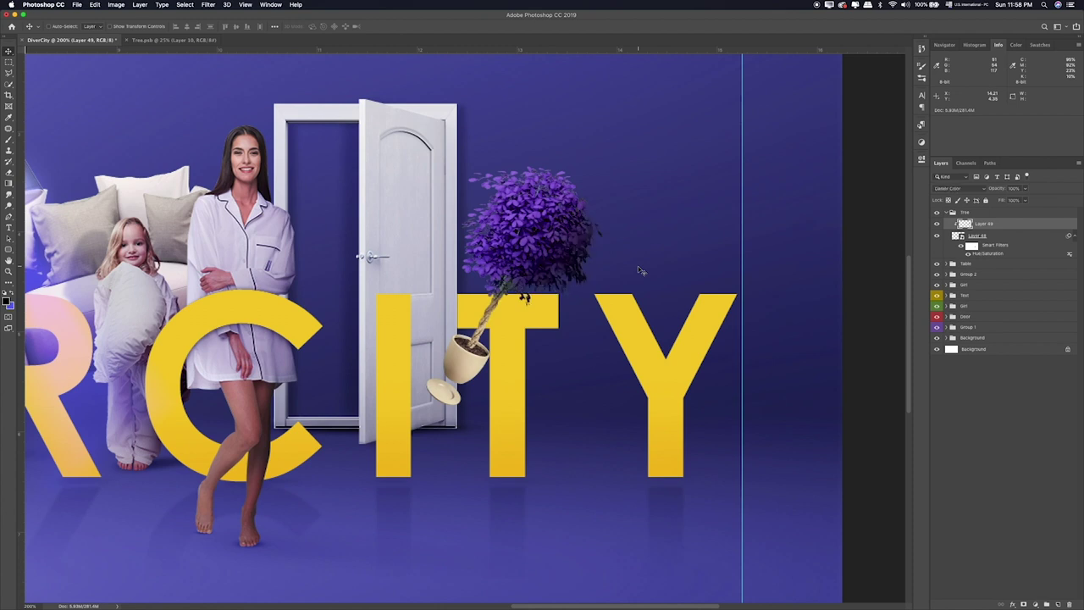
key(shift+plus)
key(shift+plus)
key(shift+plus)
key(shift+plus)
key(shift+plus)
key(shift+plus)
key(shift+plus)
key(shift+minus)
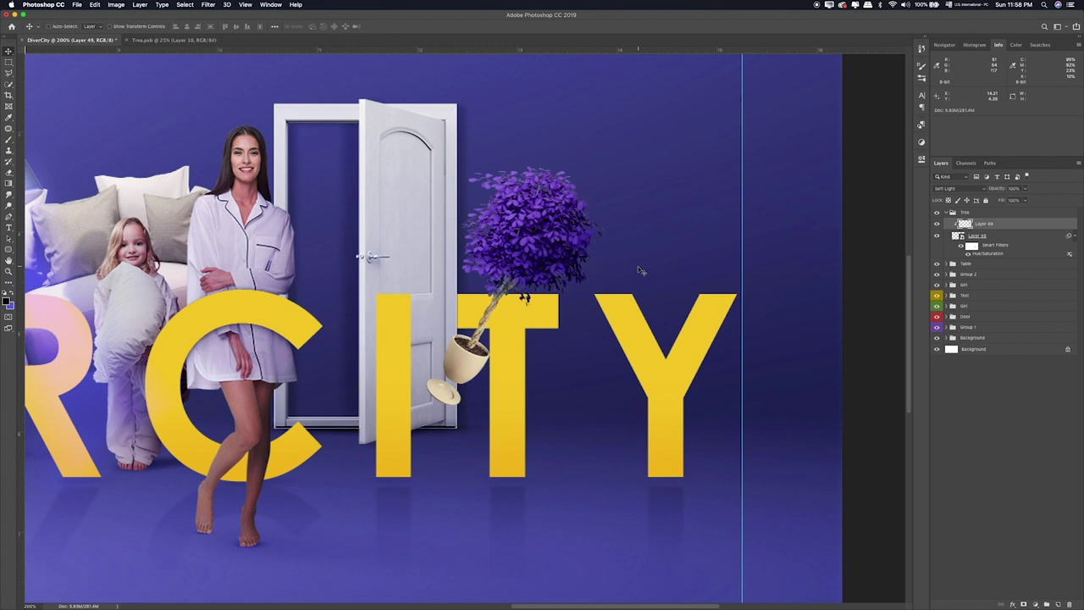
key(e)
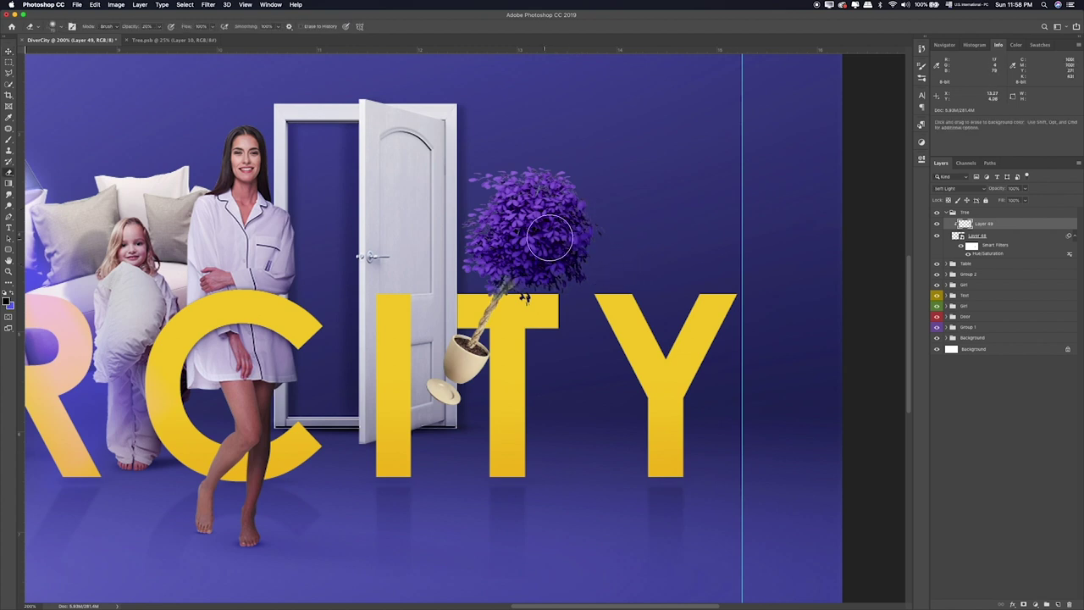
key(ctrl+0)
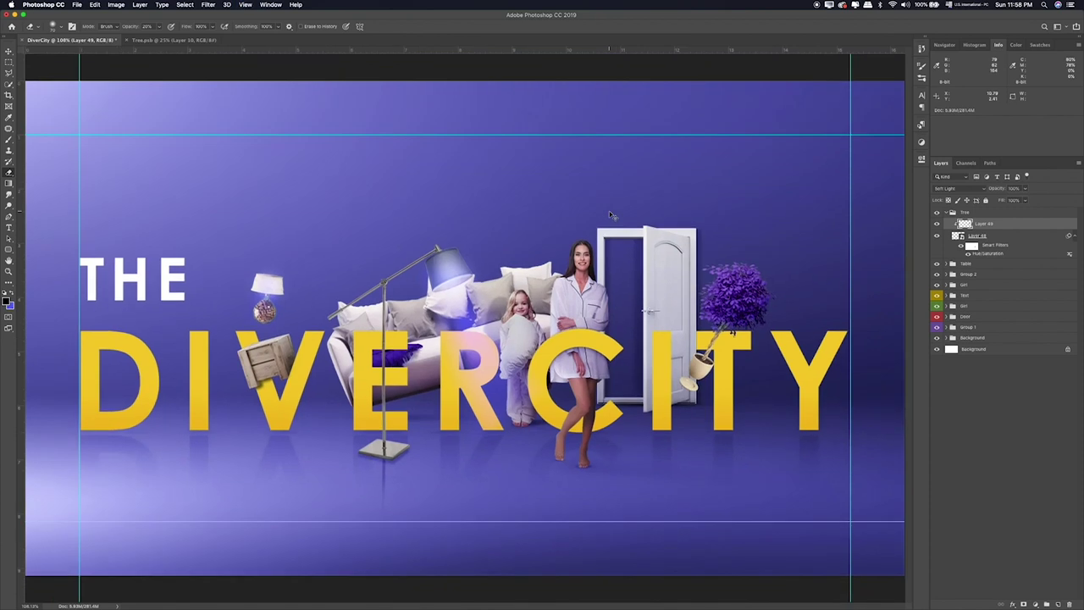
key(ctrl+plus)
drag(886, 231, 493, 212)
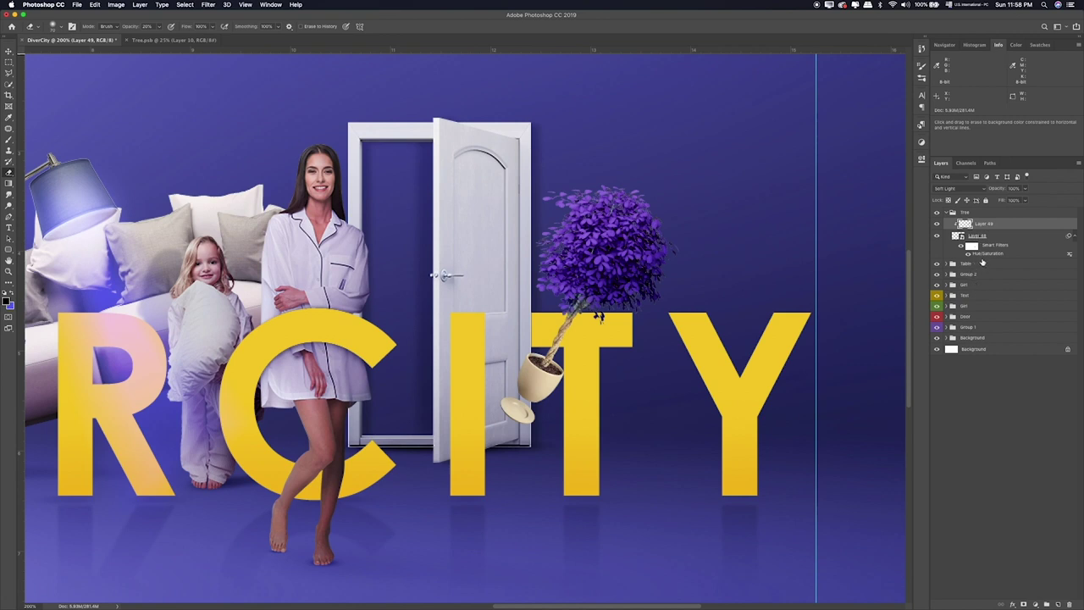
Step: Add a new layer above the Table group and brush a soft black dab below the pot
click(982, 263)
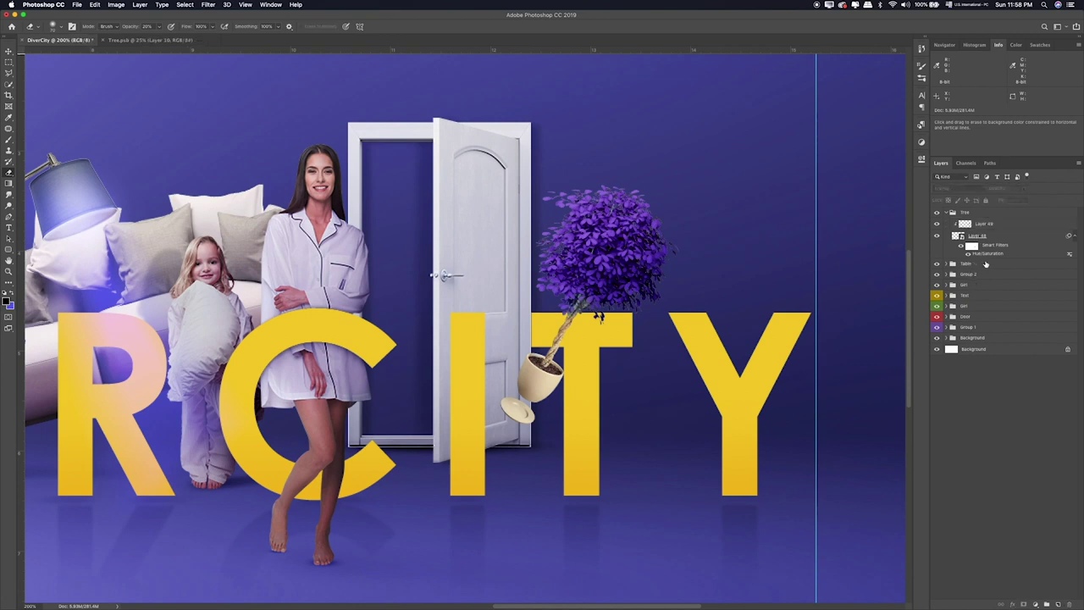
click(1056, 603)
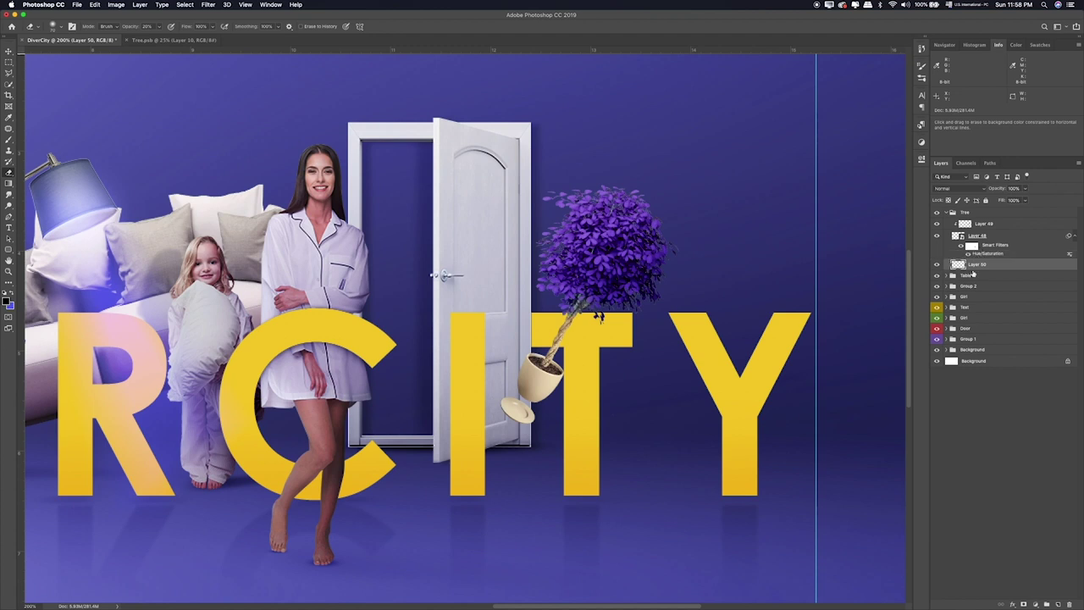
key(b)
drag(513, 466, 522, 472)
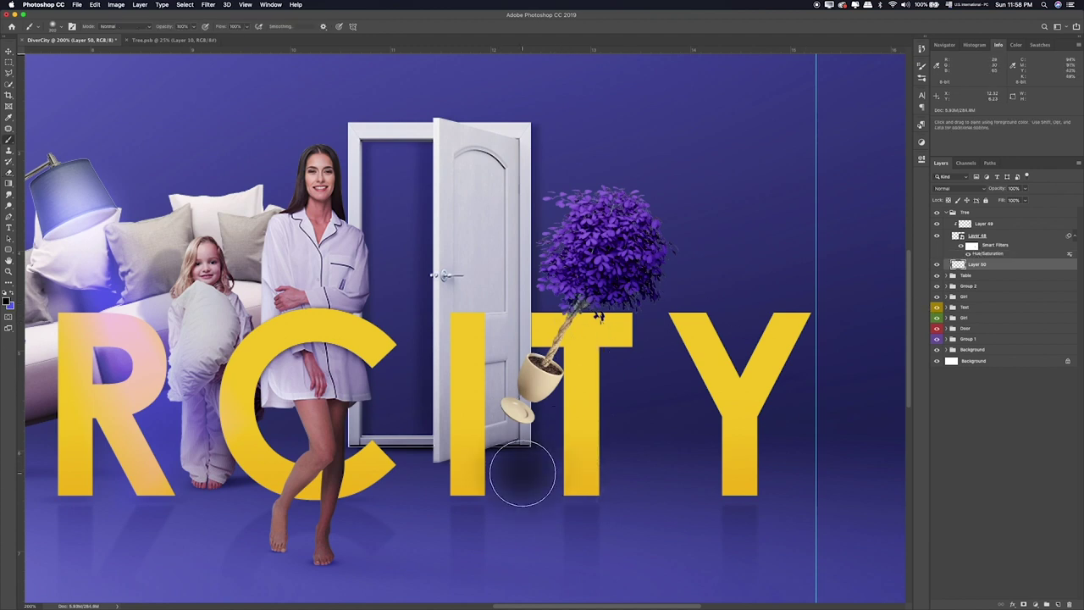
click(522, 473)
Step: Squash the dab into a small flat ellipse and nudge it slightly left
key(ctrl+t)
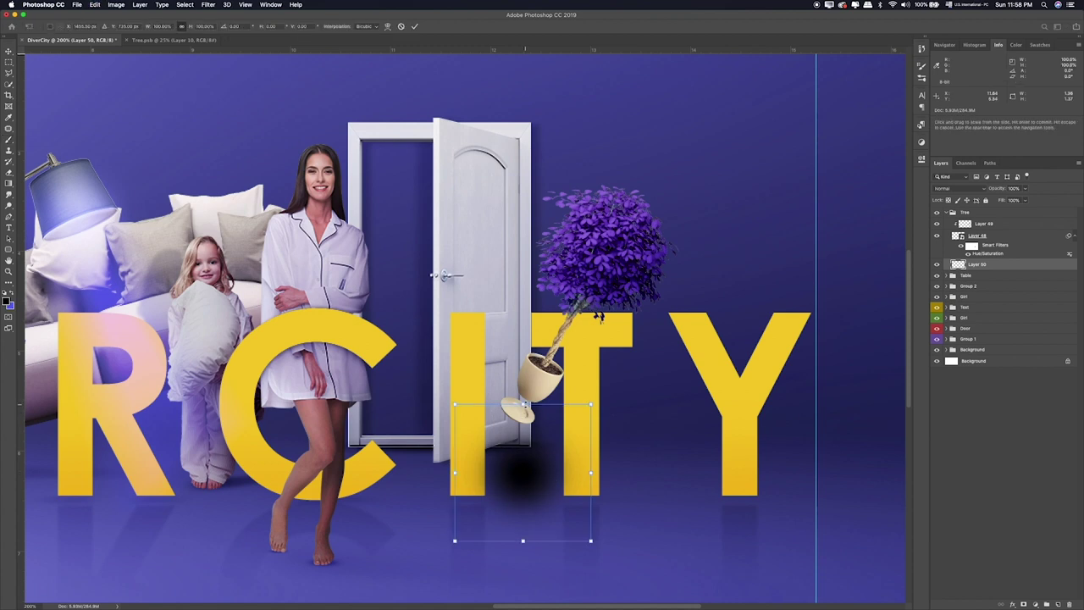
drag(522, 404, 523, 520)
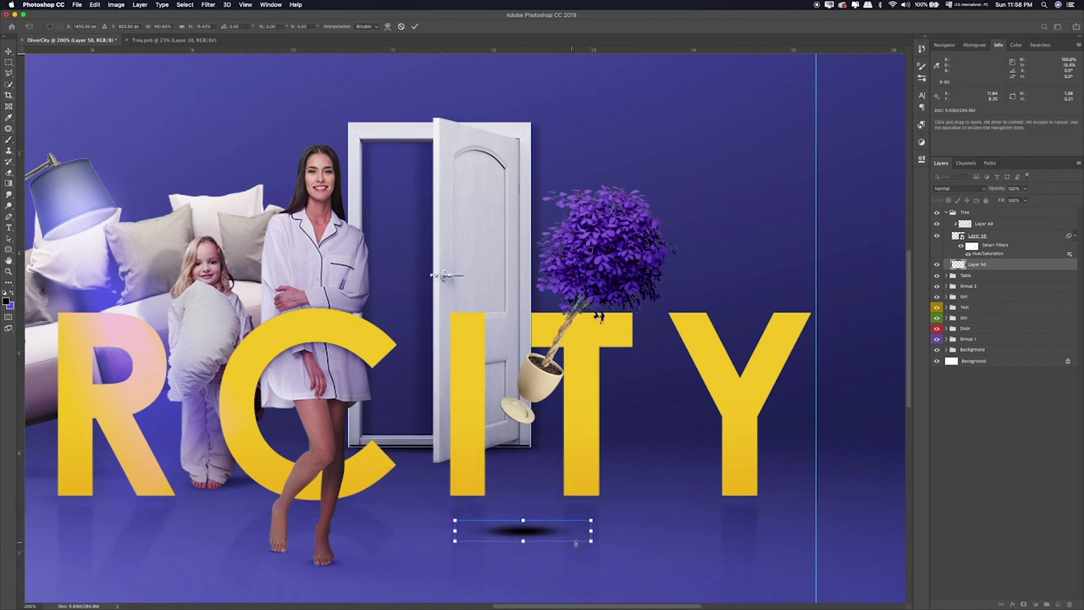
mouse_move(590, 540)
mouse_down()
mouse_move(584, 528)
mouse_move(526, 529)
mouse_move(532, 504)
mouse_up()
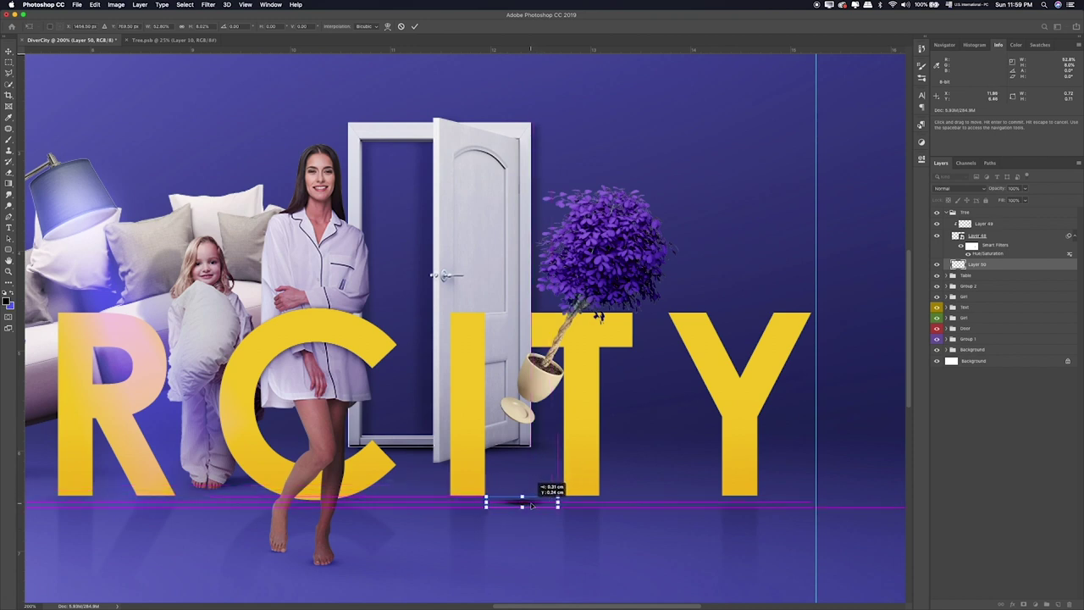
key(Return)
key(Left)
key(Left)
key(Left)
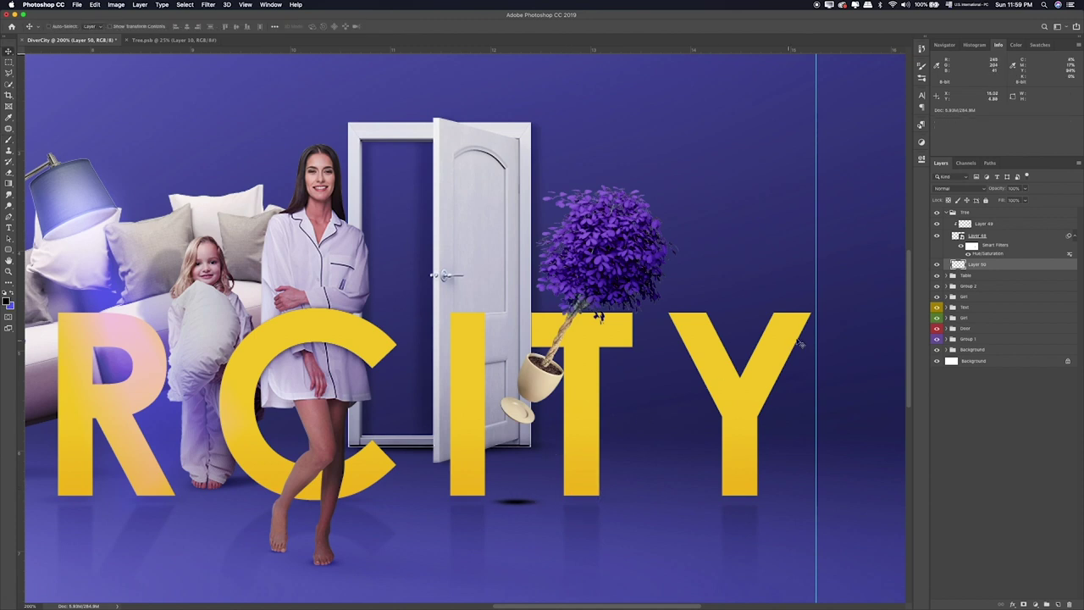
Step: Blend the shadow layer in Soft Light at 27% opacity
click(961, 188)
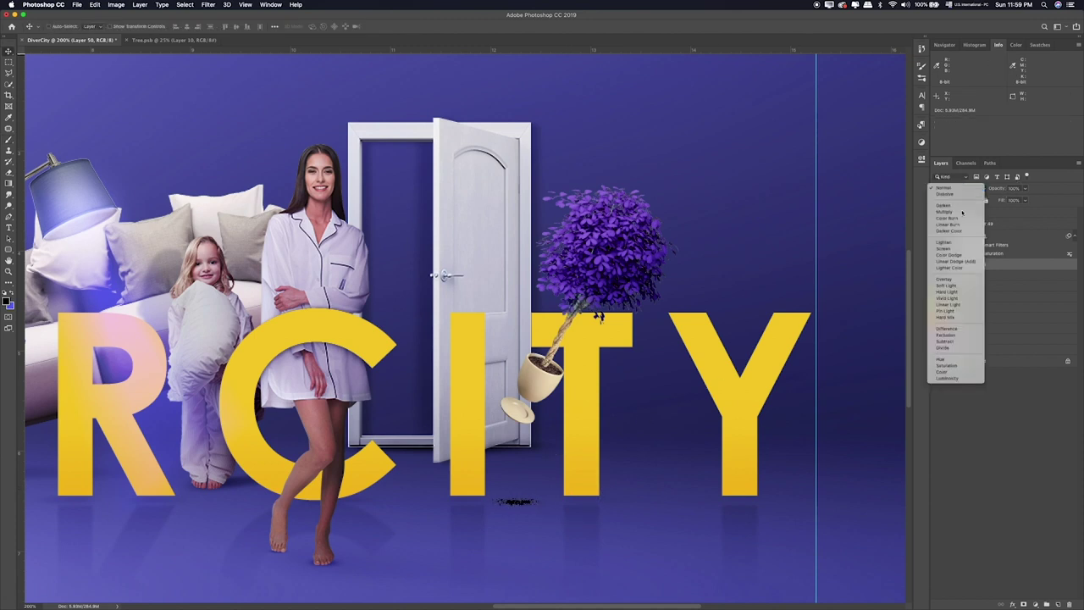
click(956, 279)
click(982, 198)
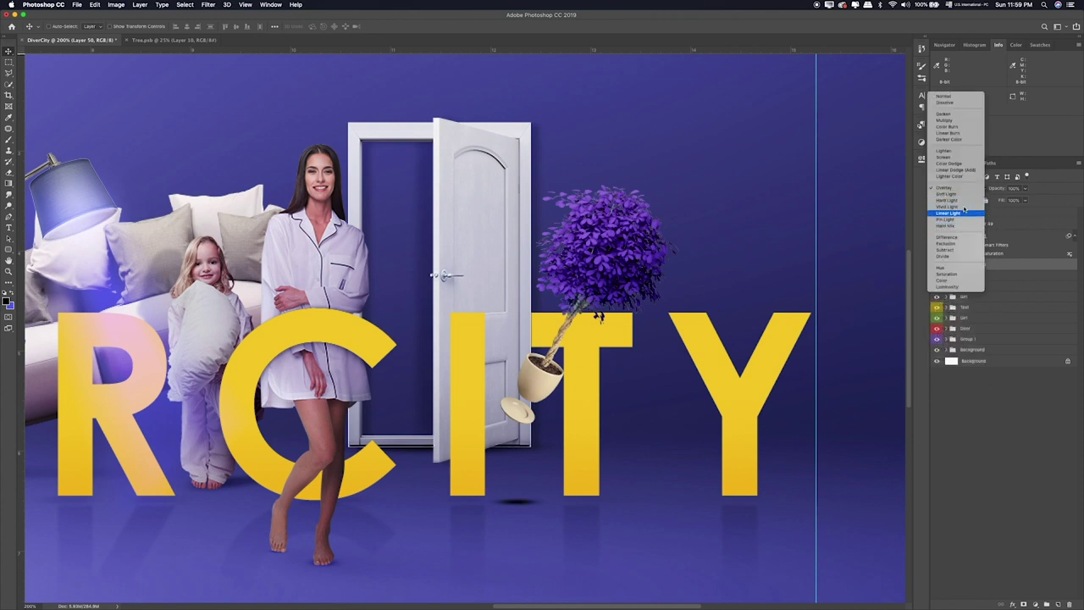
click(984, 197)
click(1025, 188)
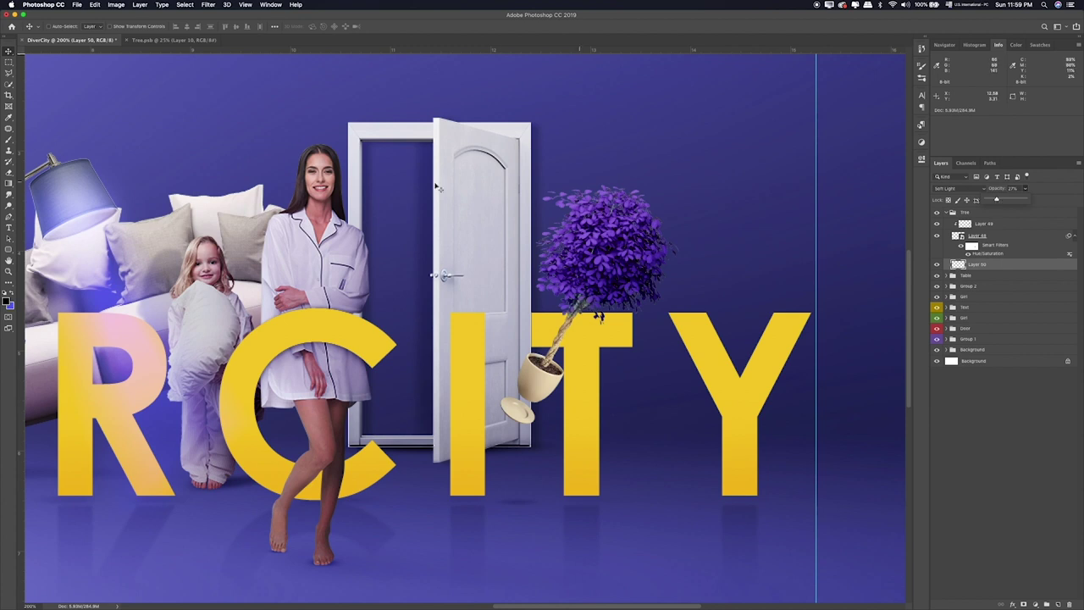
click(8, 62)
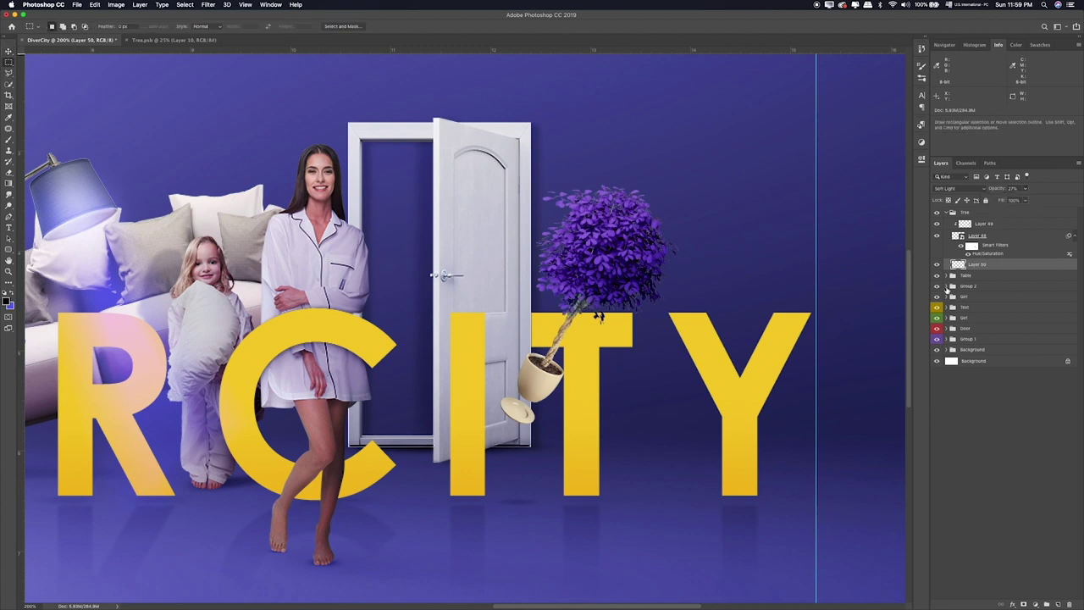
Step: Add Layer 51 above Layer 48, paint dark shading over the pot, and blend it in Overlay
click(982, 236)
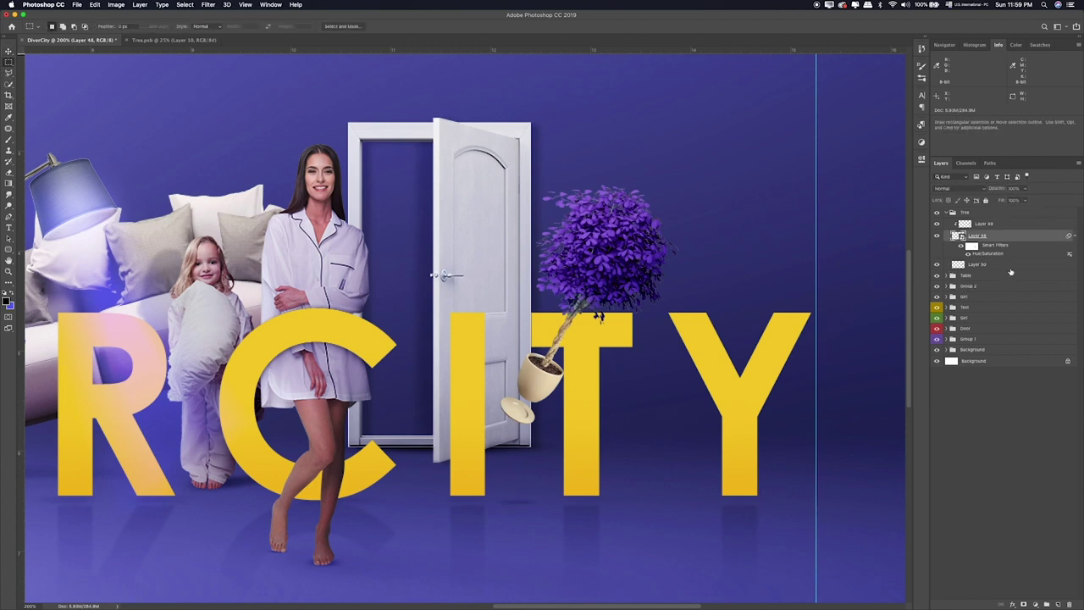
click(1056, 604)
key(b)
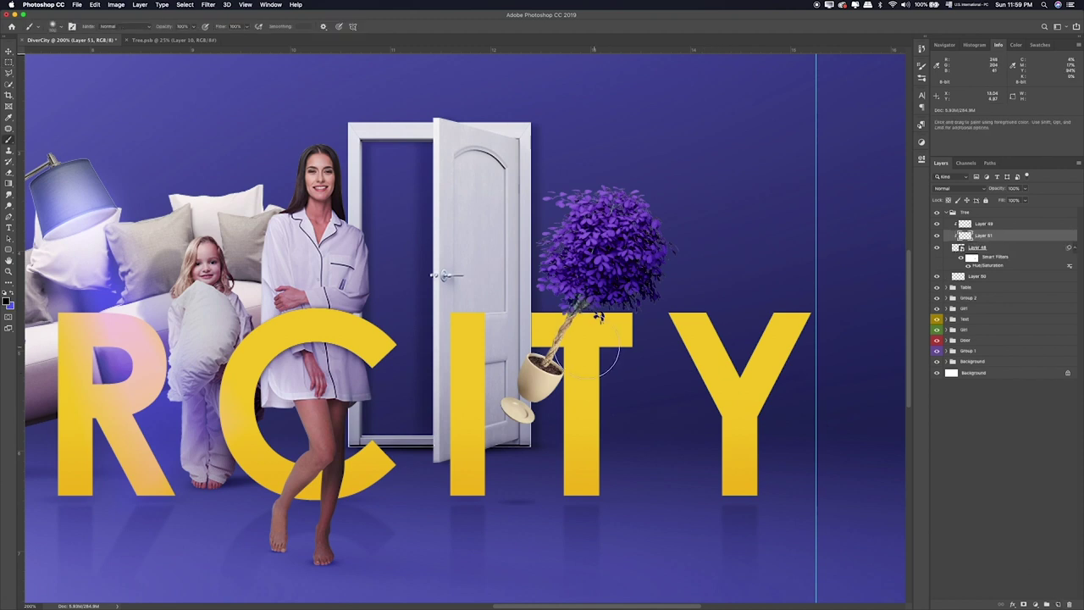
drag(576, 397, 542, 445)
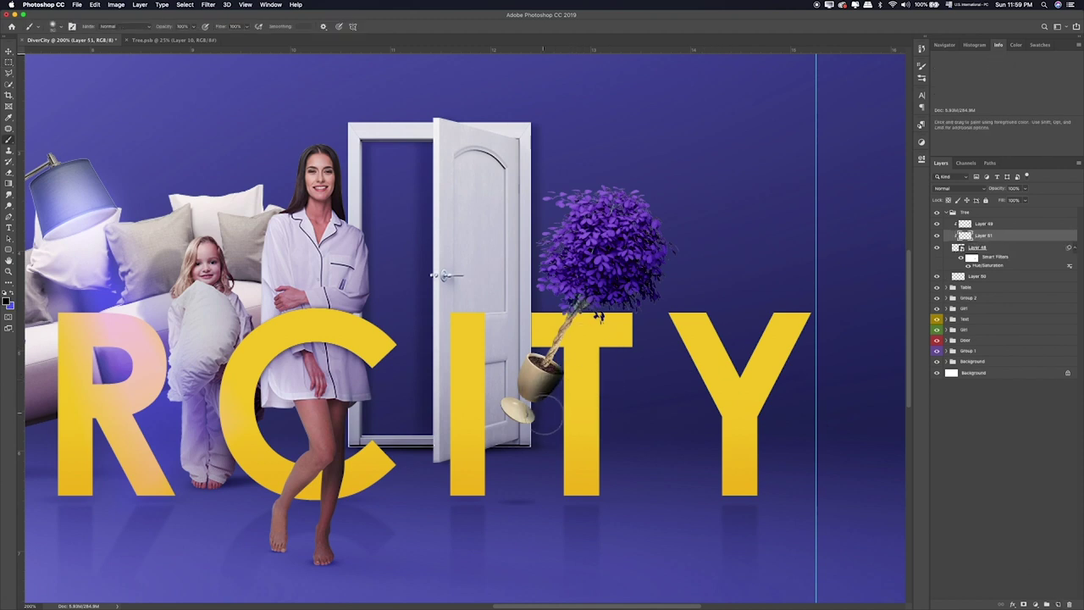
key(v)
key(alt+shift+s)
key(alt+shift+o)
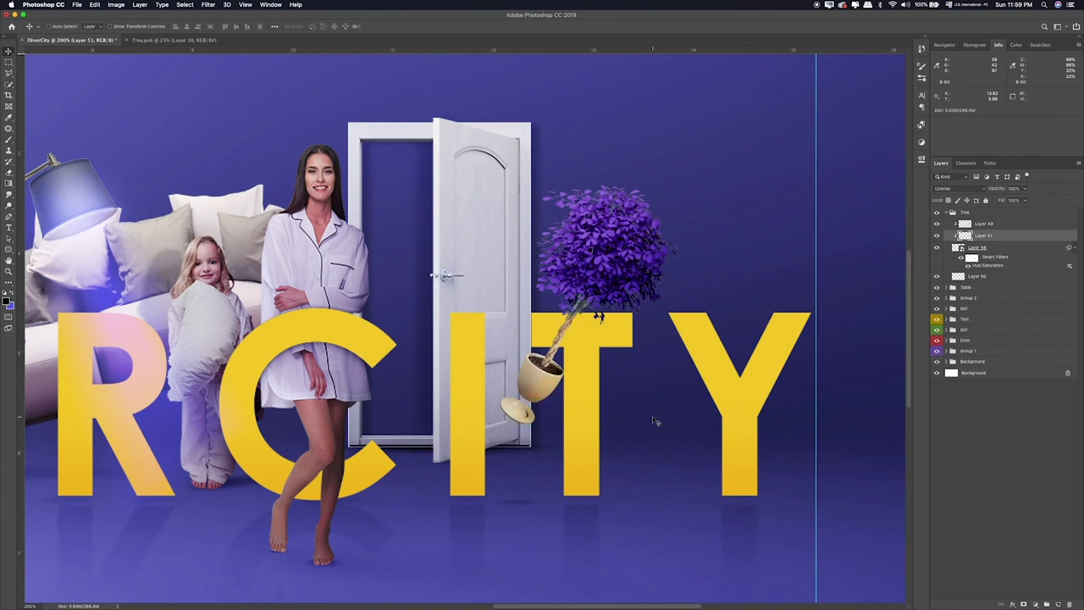
Step: Move the whole Tree group slightly up and left
click(963, 213)
drag(645, 295, 636, 290)
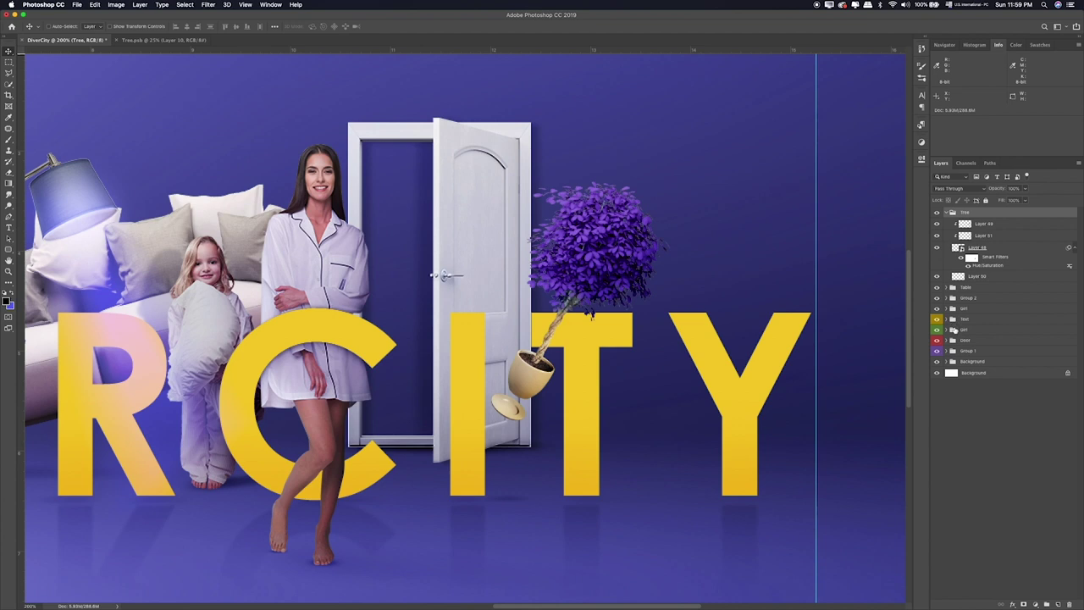
click(989, 248)
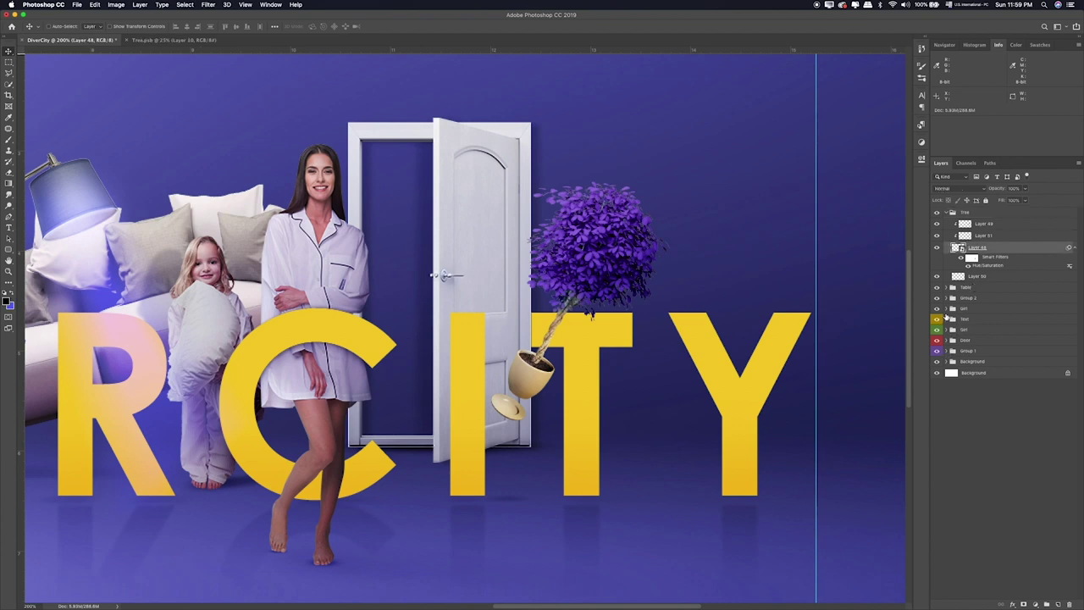
Step: Duplicate Layer 48 into the Text group above DIVERCITY and give it a black Color Overlay
click(945, 318)
click(986, 411)
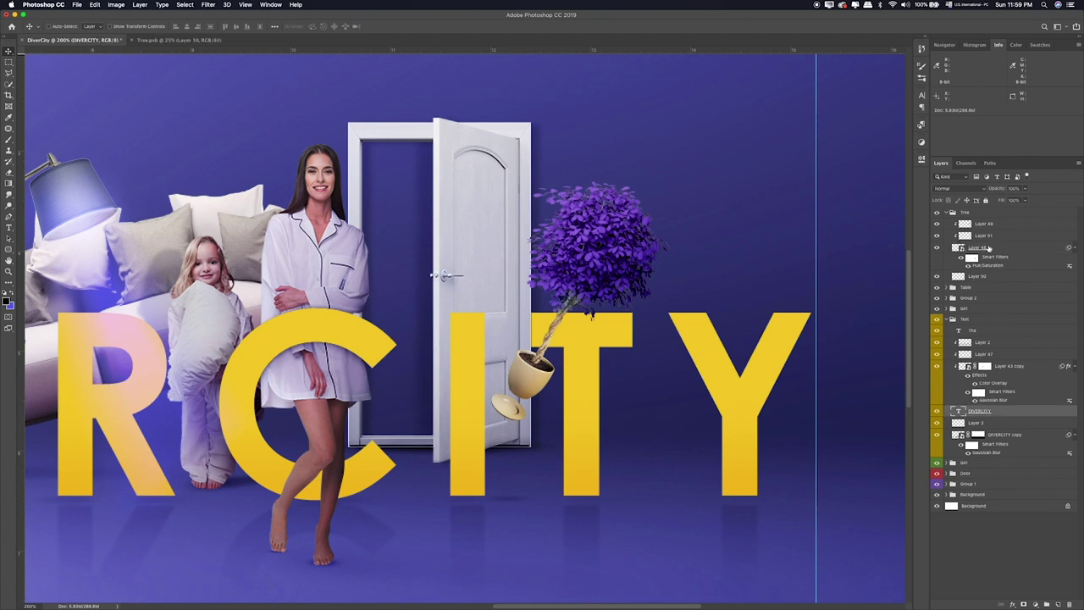
drag(993, 247, 990, 408)
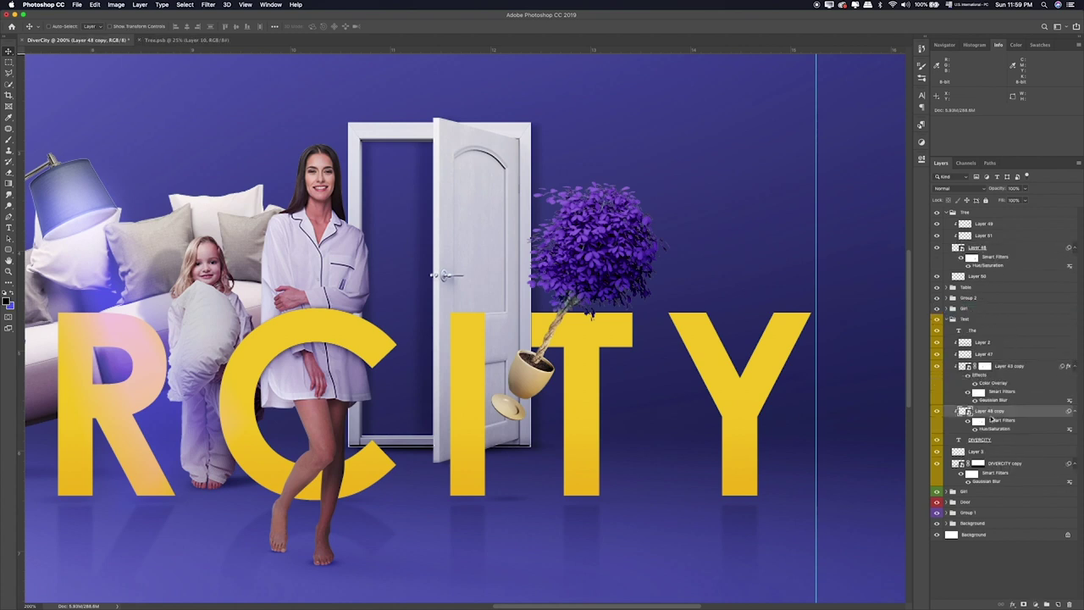
right_click(1022, 417)
click(965, 245)
click(405, 257)
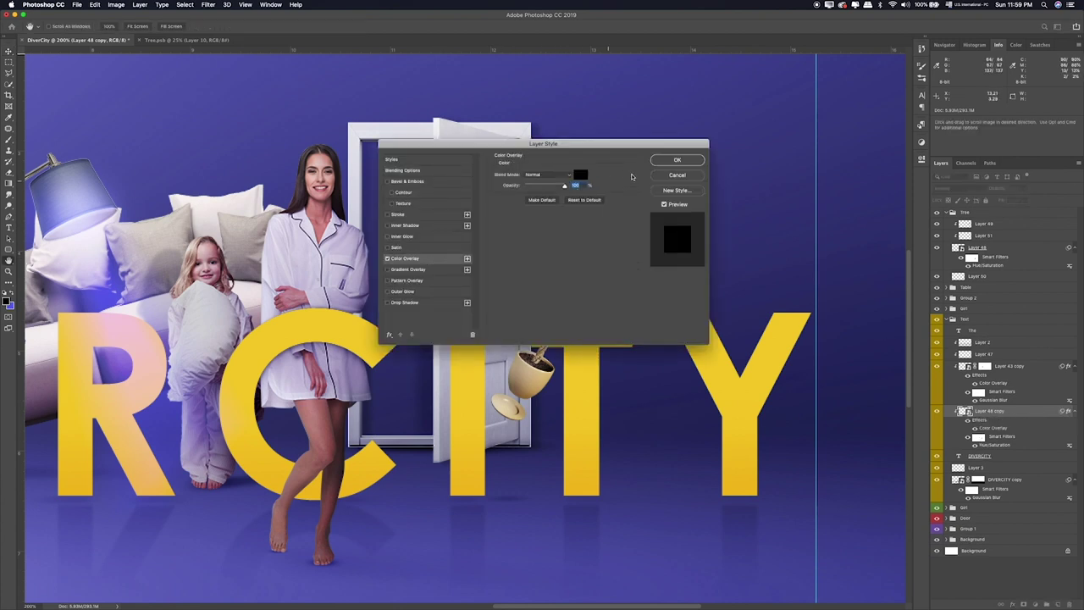
click(677, 160)
Step: Convert the black tree copy to a Smart Object and offset it onto the letters
right_click(1027, 414)
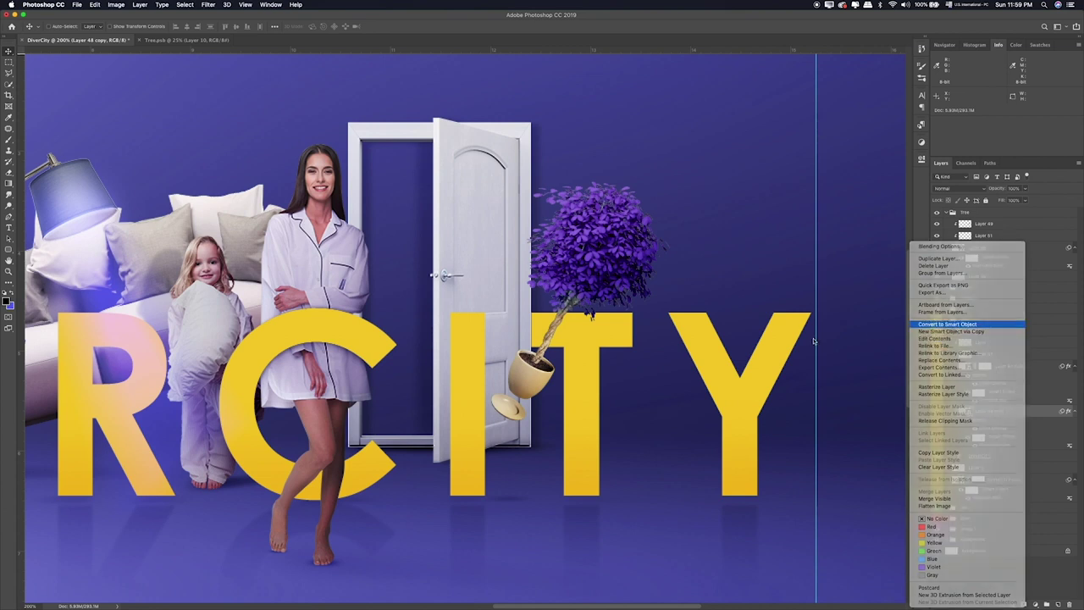
click(956, 326)
mouse_move(582, 343)
mouse_down()
mouse_move(592, 325)
mouse_move(609, 347)
mouse_up()
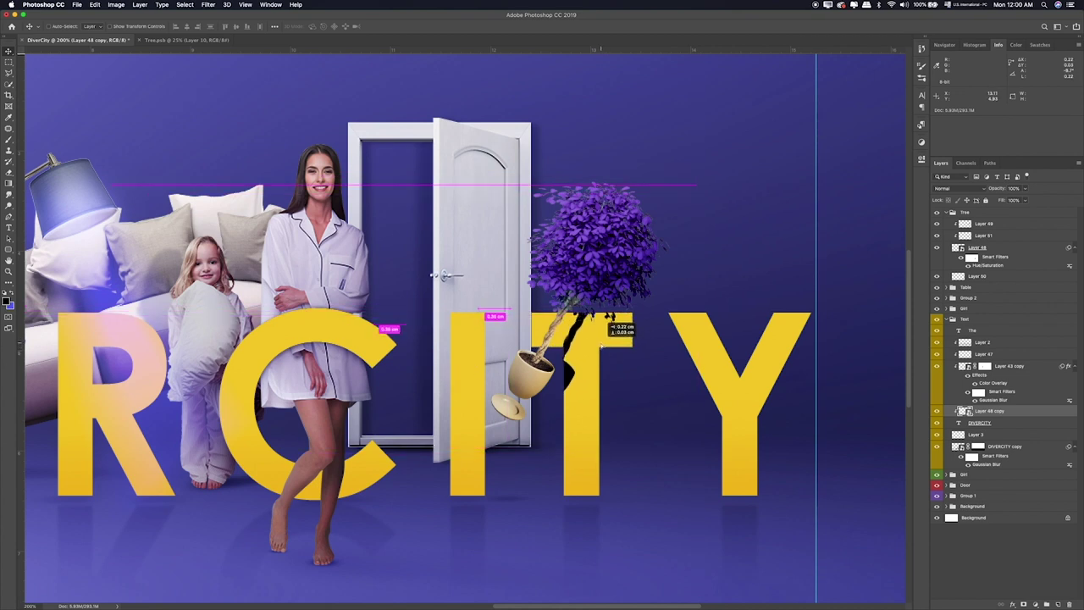
drag(608, 345, 610, 347)
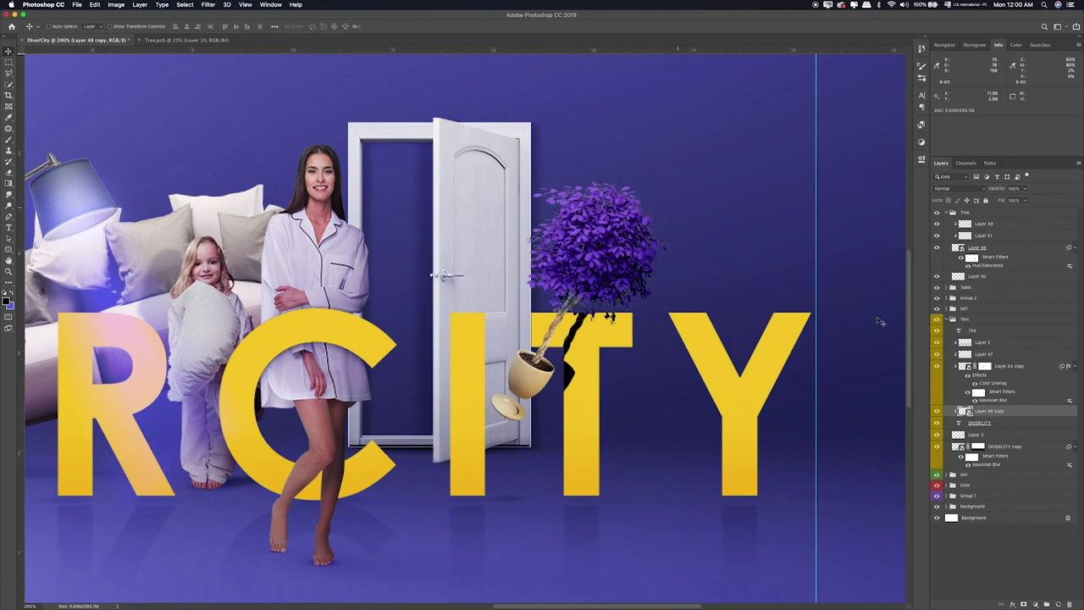
click(962, 188)
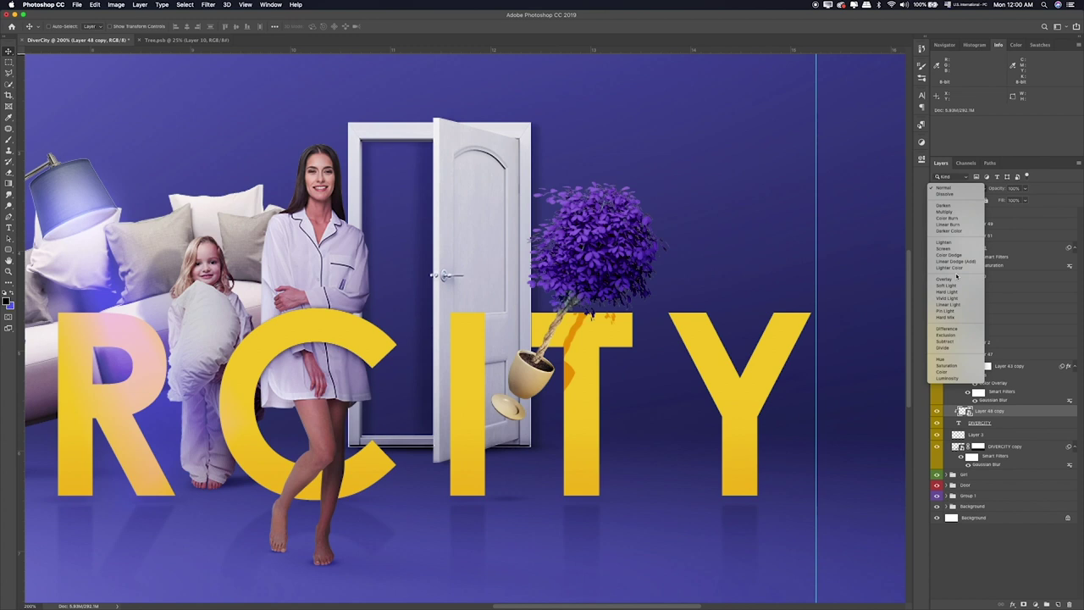
Step: Set Layer 48 copy to Overlay at reduced opacity with a 2.3-pixel Gaussian Blur smart filter
click(957, 278)
click(1025, 188)
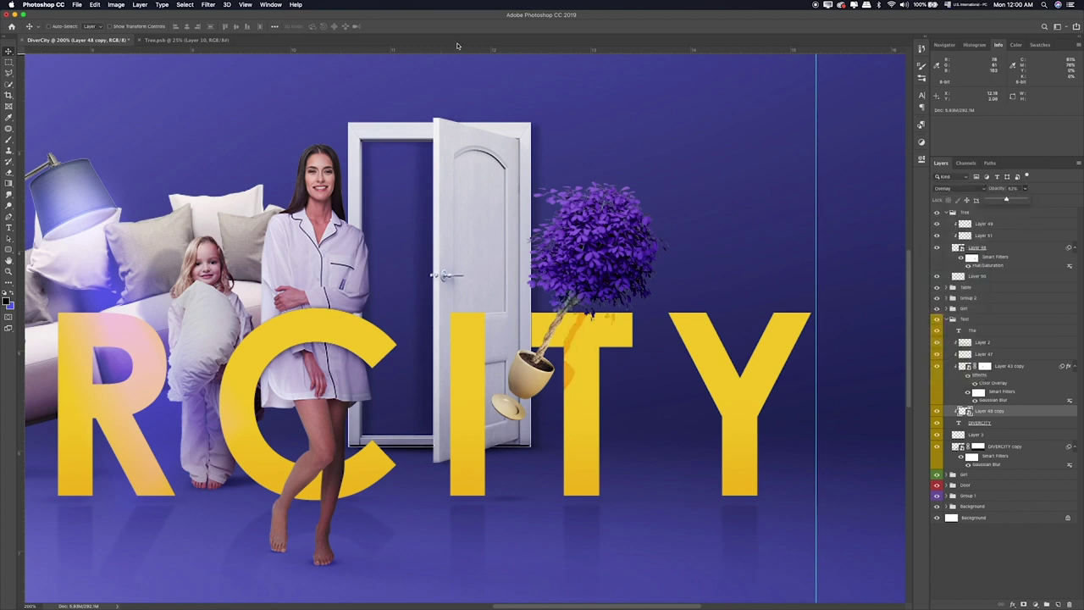
click(208, 5)
mouse_move(212, 105)
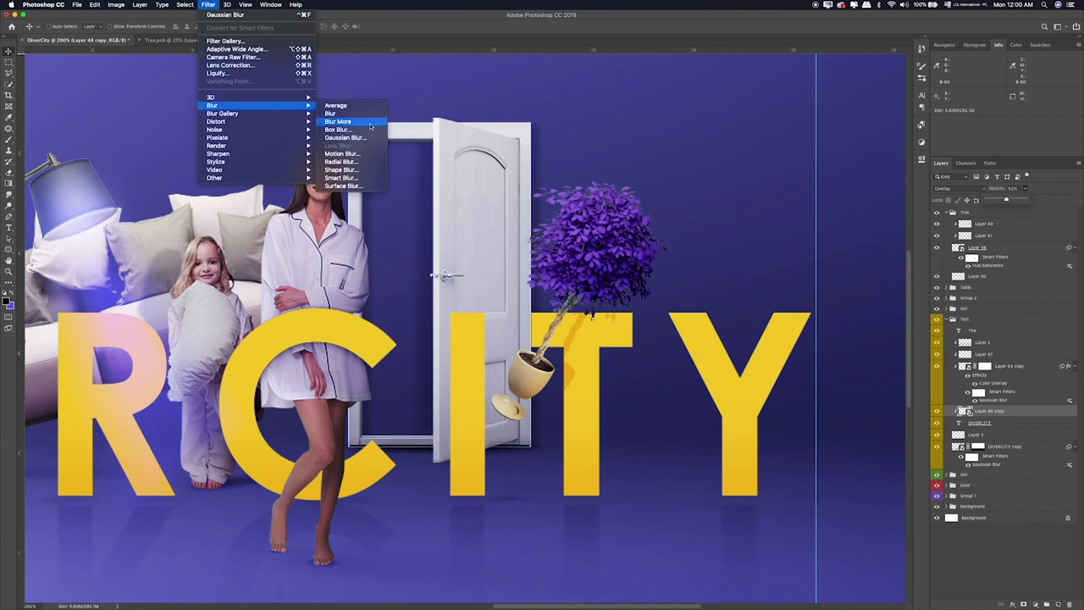
click(343, 137)
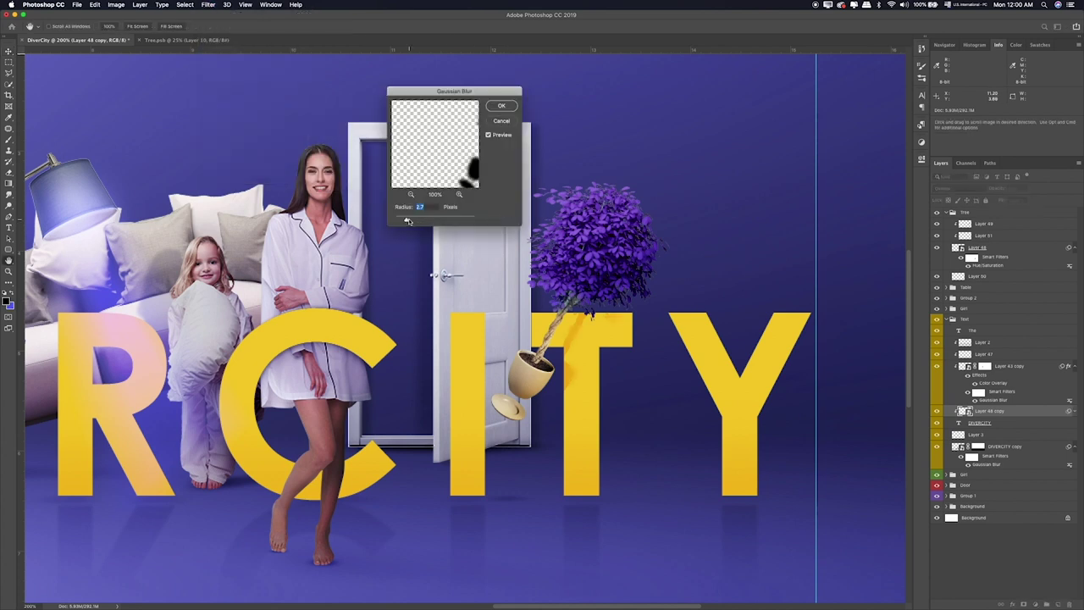
click(498, 108)
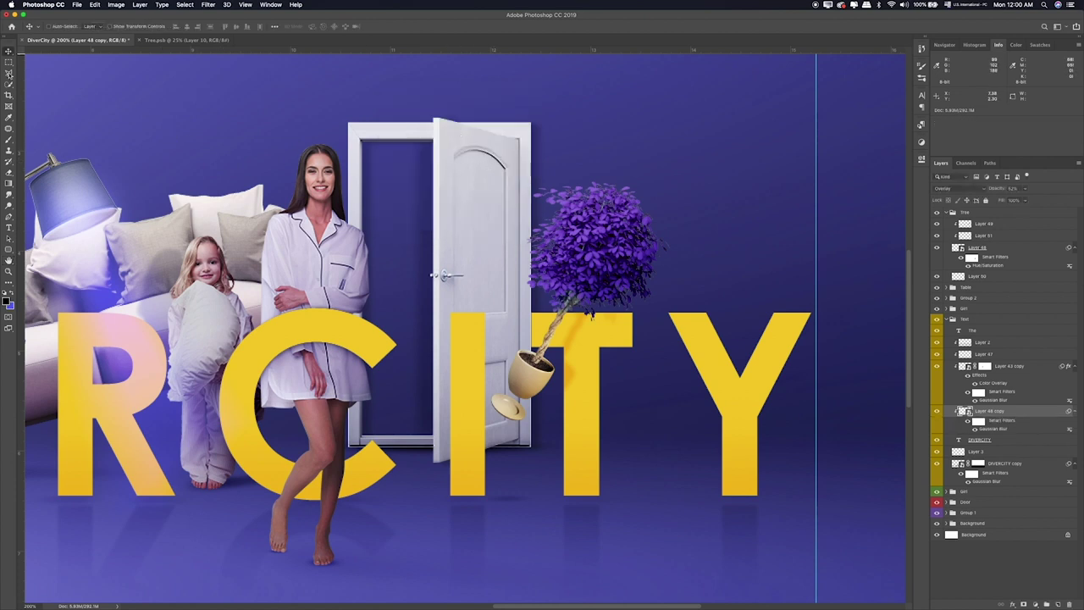
key(m)
key(ctrl+0)
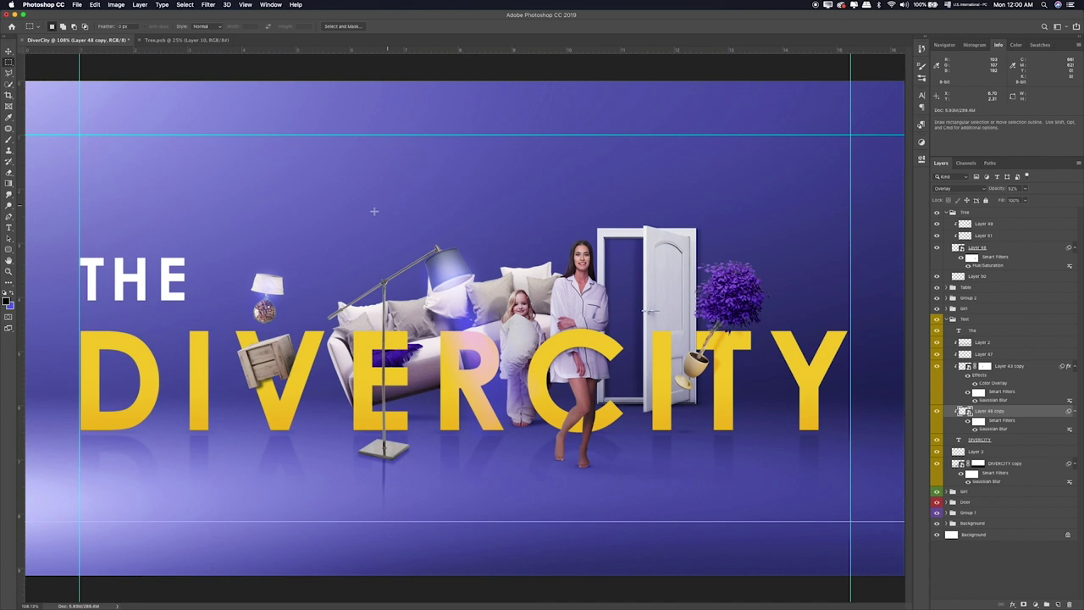
Step: Open Vase.psb and apply the vase layer's mask
key(super+Tab)
click(602, 202)
double_click(601, 201)
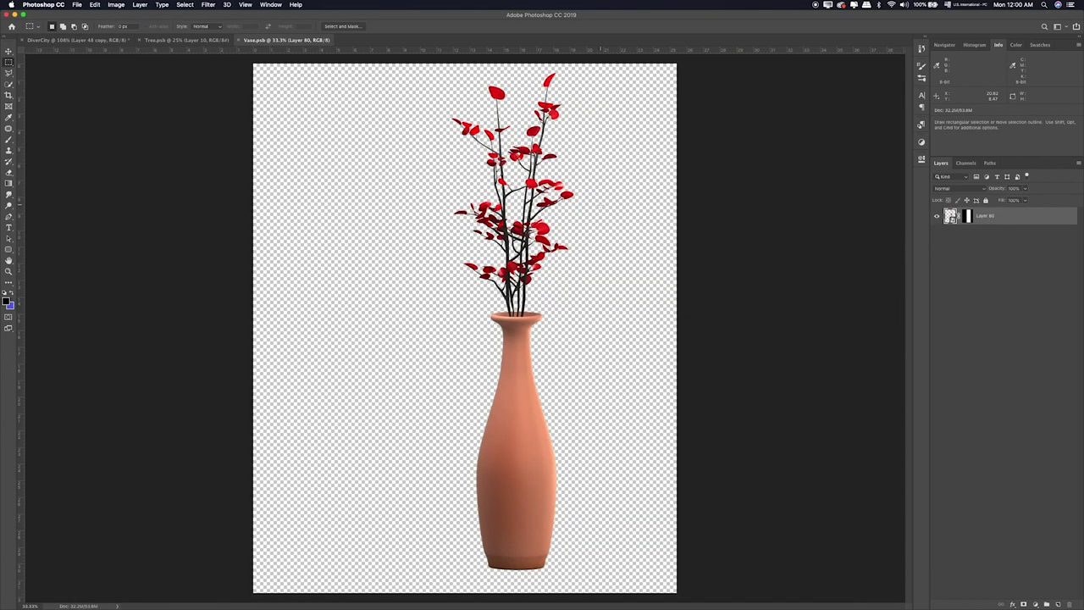
key(v)
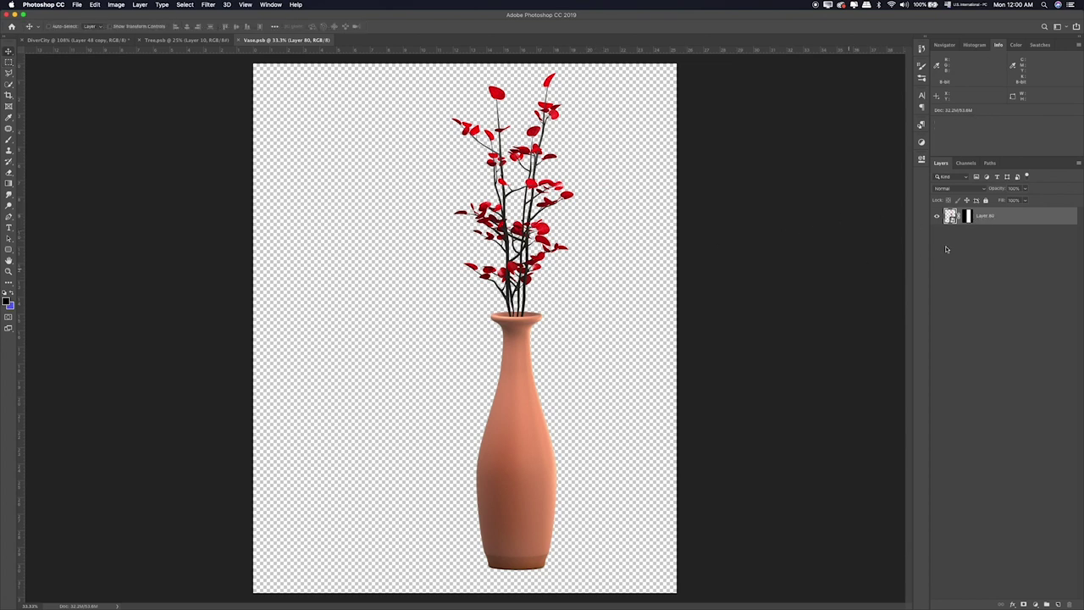
right_click(1014, 220)
click(974, 302)
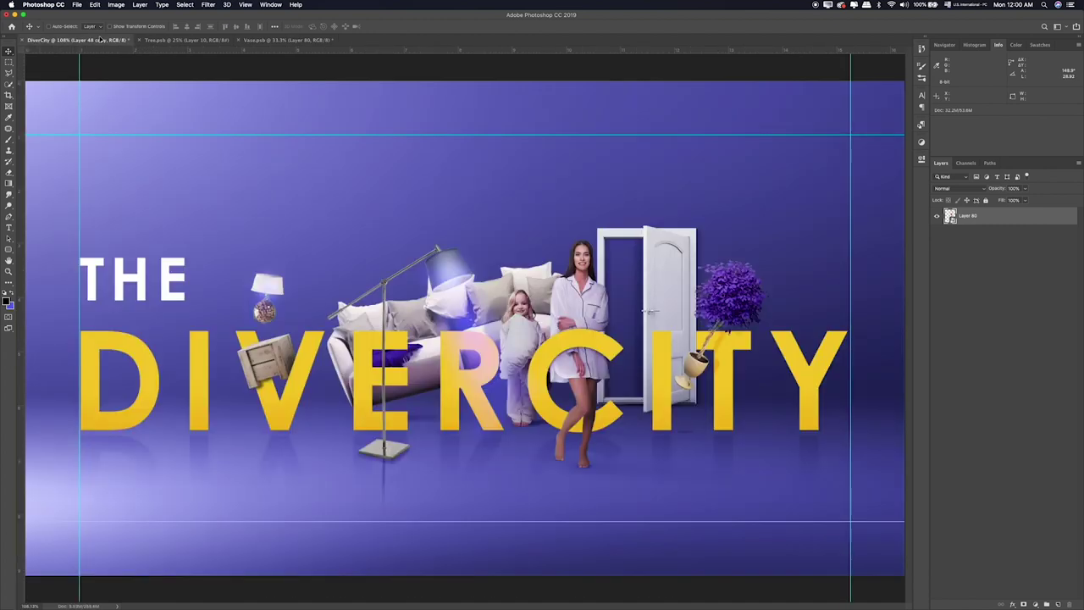
Step: Select the Girl layer in DiverCity and drag the vase layer into the poster
drag(538, 302, 302, 176)
key(ctrl+z)
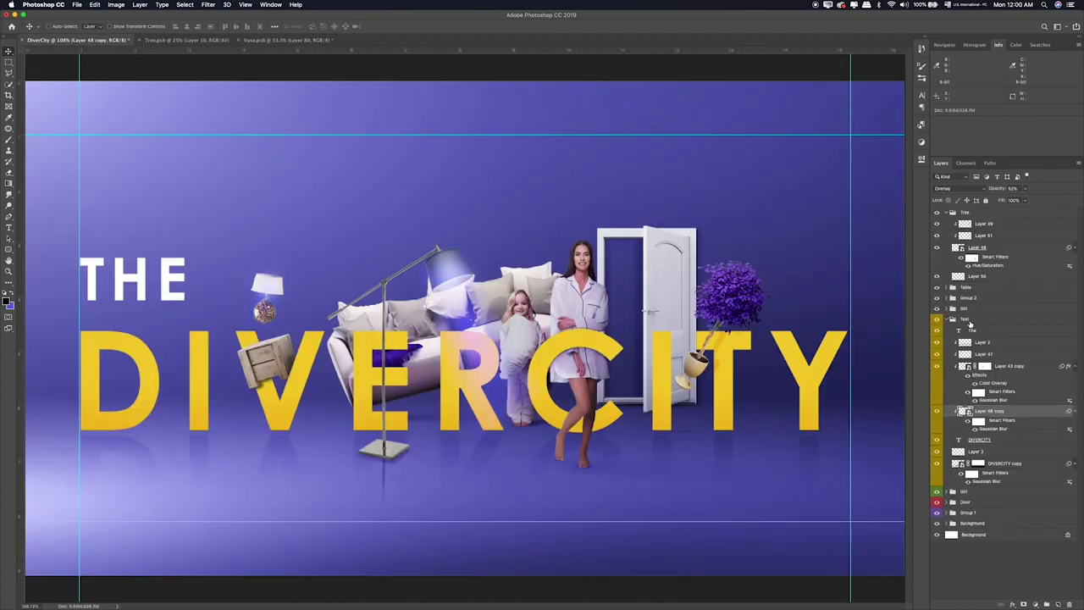
click(965, 319)
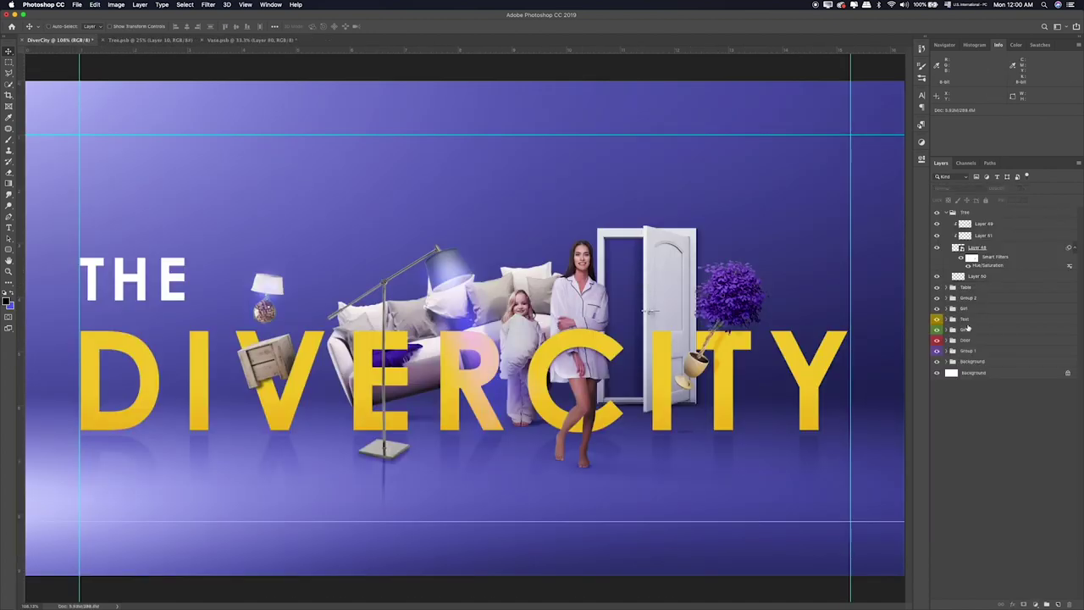
click(965, 328)
key(super+Tab)
click(273, 59)
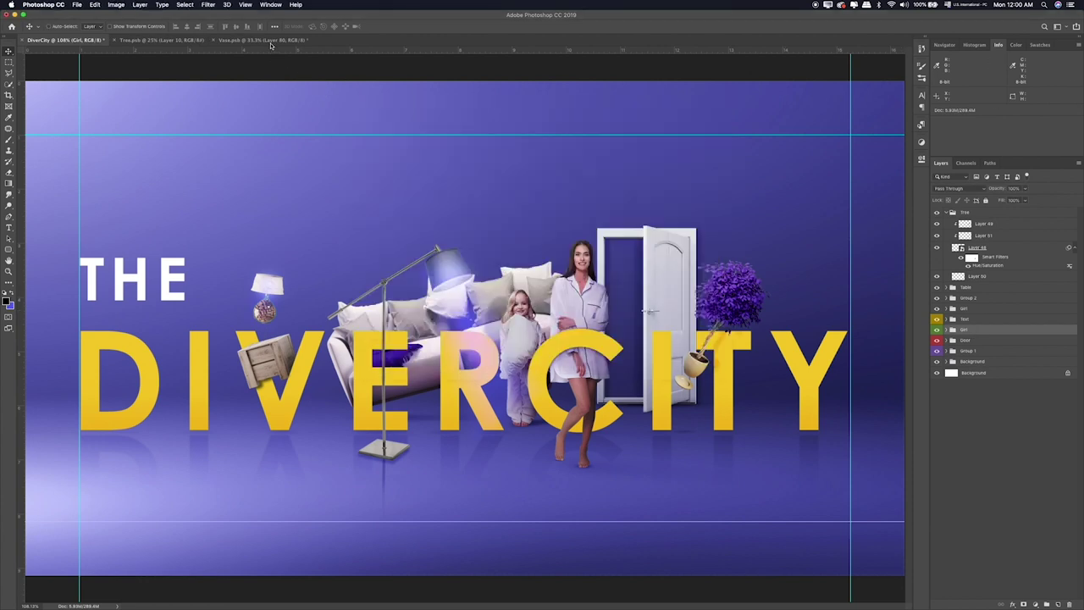
click(273, 39)
mouse_move(85, 55)
mouse_down()
mouse_move(74, 44)
mouse_move(279, 159)
mouse_up()
Step: Scale the vase down onto the poster and move it beside the drawer
key(super+t)
key(super+0)
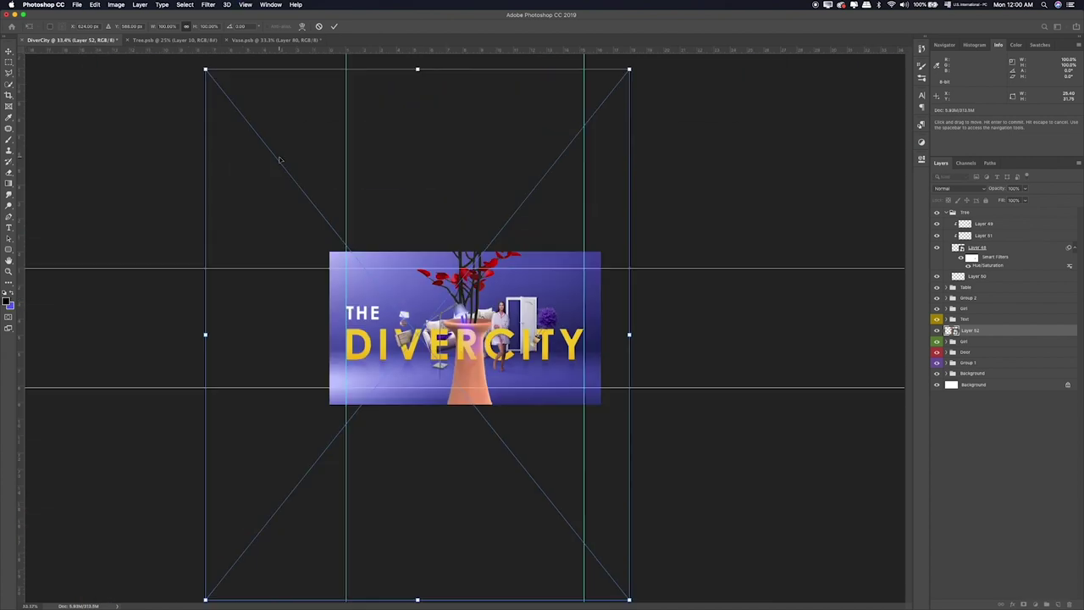
drag(628, 68, 313, 476)
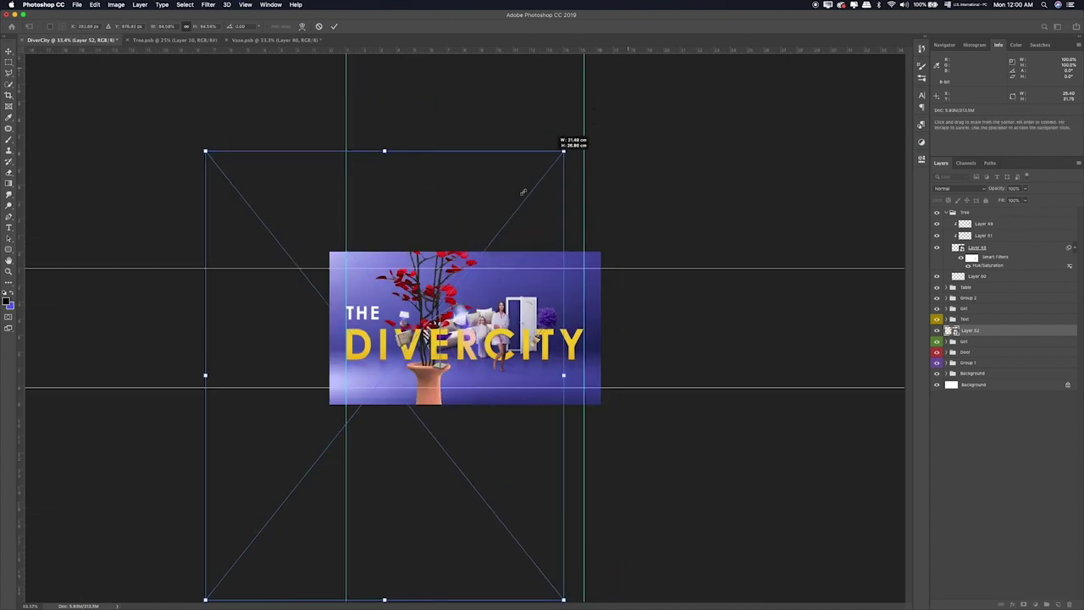
mouse_move(258, 533)
mouse_down()
mouse_move(428, 292)
mouse_move(400, 311)
mouse_move(395, 362)
mouse_up()
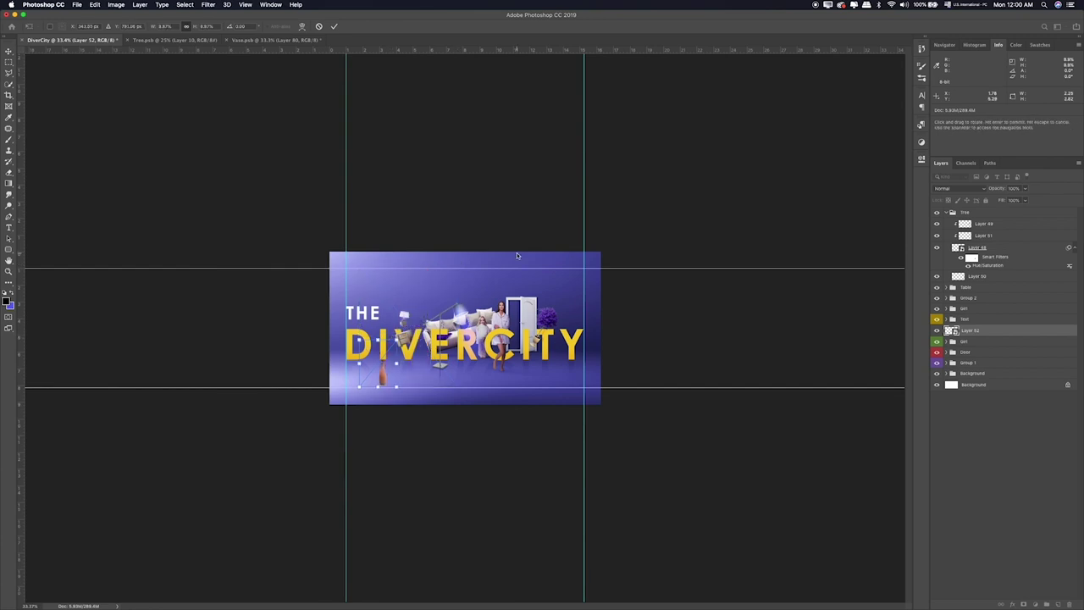
key(Return)
key(ctrl+plus)
key(ctrl+plus)
key(ctrl+plus)
key(ctrl+plus)
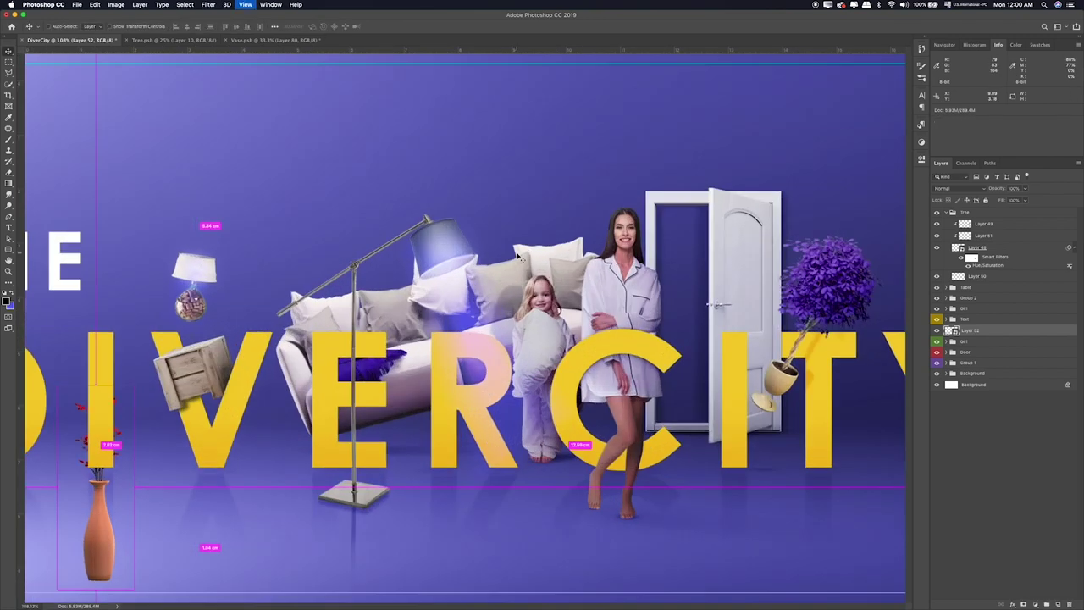
drag(517, 252, 658, 167)
mouse_move(214, 463)
mouse_down()
mouse_move(181, 274)
mouse_move(193, 267)
mouse_up()
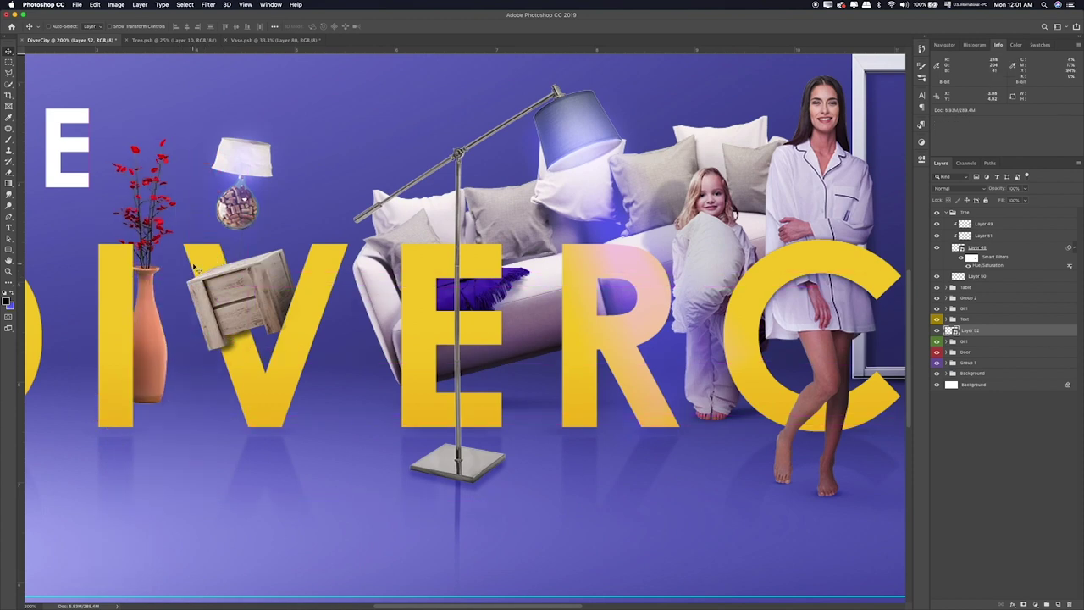
Step: Shrink the vase further, place it in front of the letter I, and group it
key(ctrl+t)
drag(199, 136, 180, 183)
drag(188, 221, 203, 230)
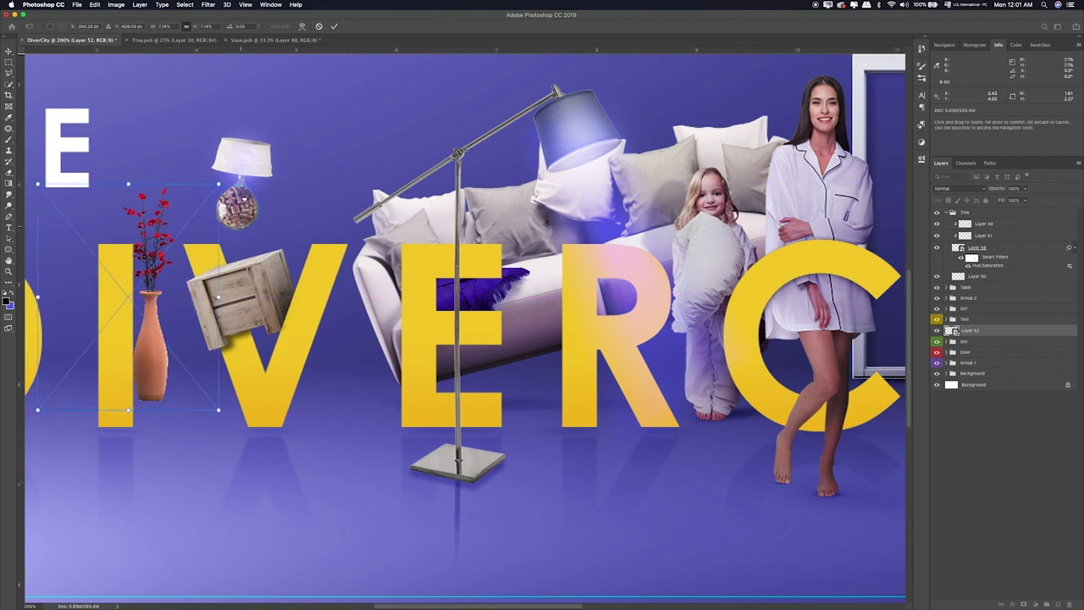
key(Return)
key(ctrl+0)
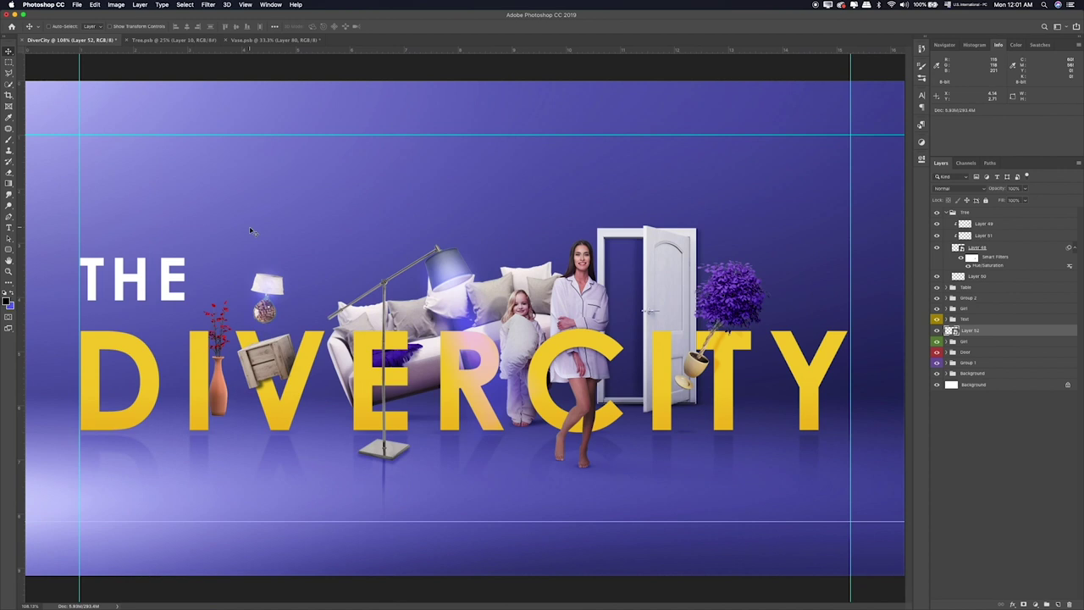
mouse_move(374, 339)
mouse_down()
mouse_move(505, 224)
mouse_move(674, 186)
mouse_up()
key(ctrl+g)
Step: Rename the vase's group to 'Vase' and add a new layer above the vase
double_click(967, 329)
text(Vase)
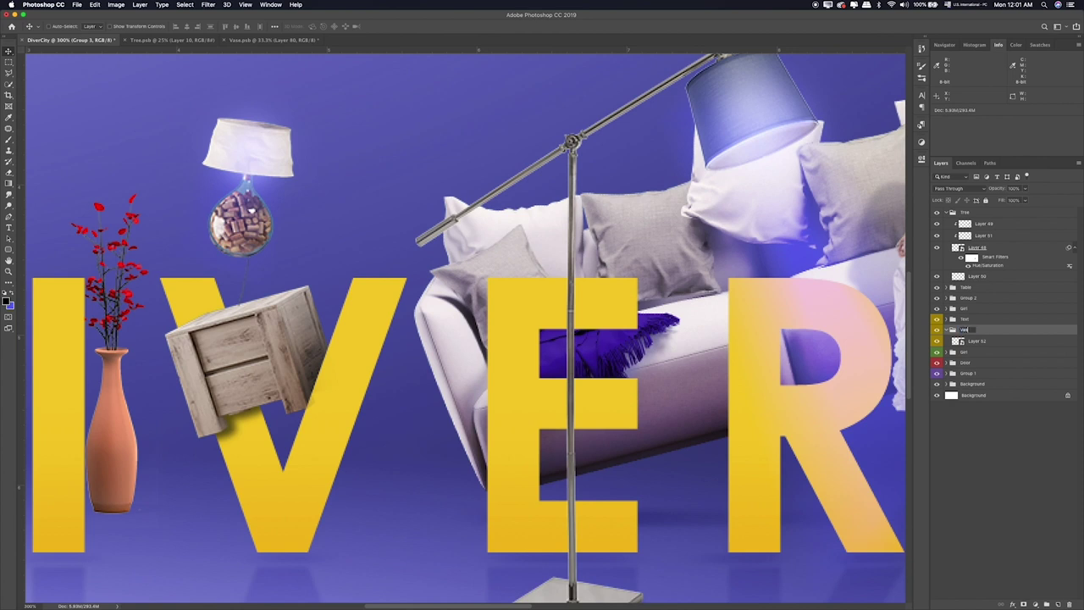
click(986, 342)
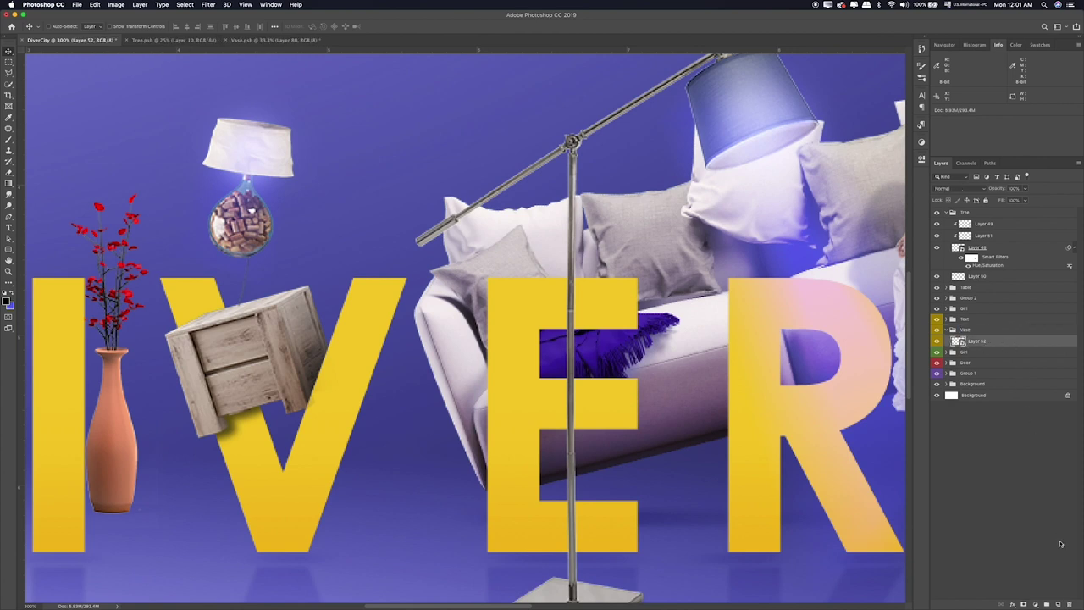
click(1056, 603)
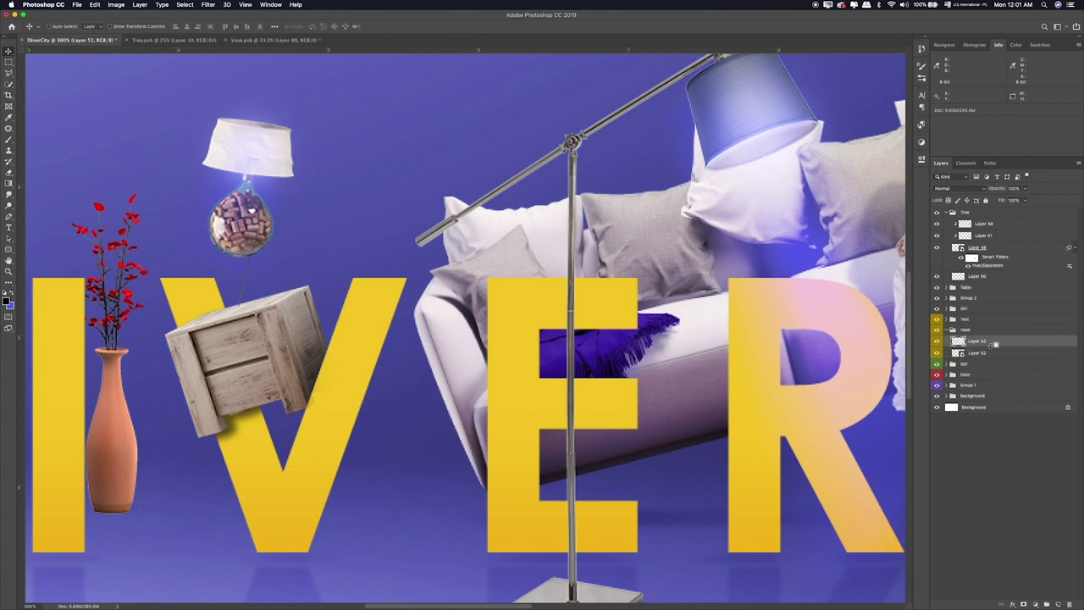
Step: Paint dark shading down the vase's left side, blend it in Overlay, and erase excess
key(b)
scroll(292, 359, left, 5)
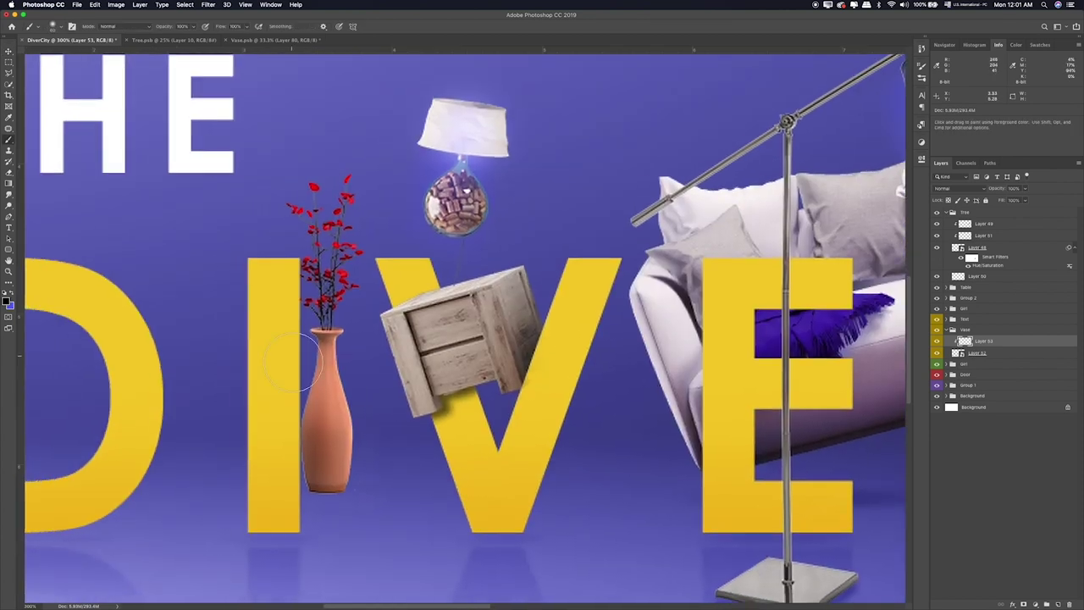
mouse_move(315, 329)
mouse_down()
mouse_move(308, 489)
mouse_move(278, 461)
mouse_move(293, 351)
mouse_move(312, 474)
mouse_up()
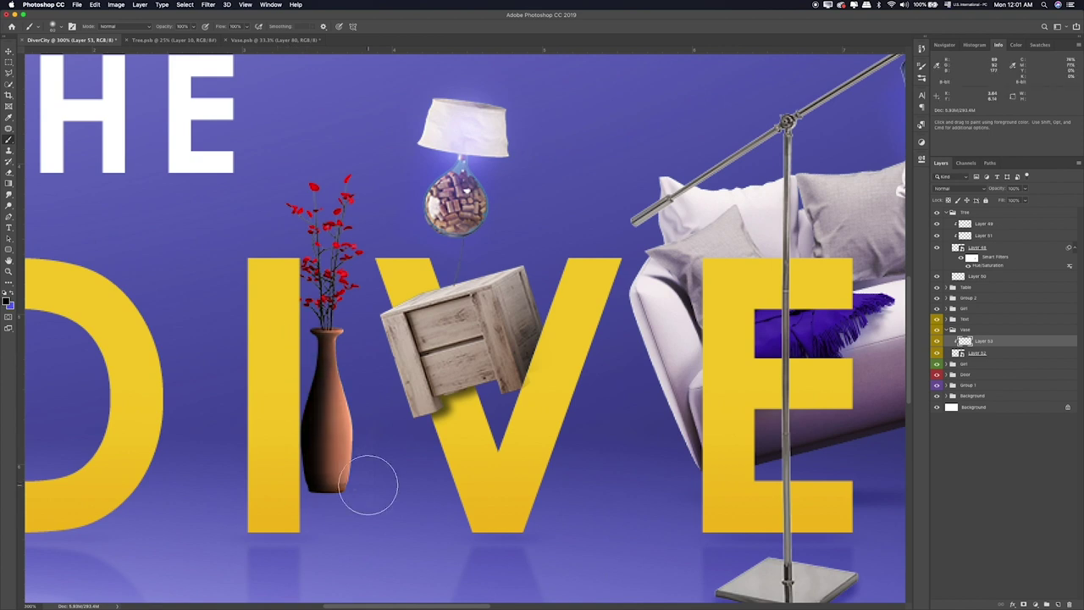
key(v)
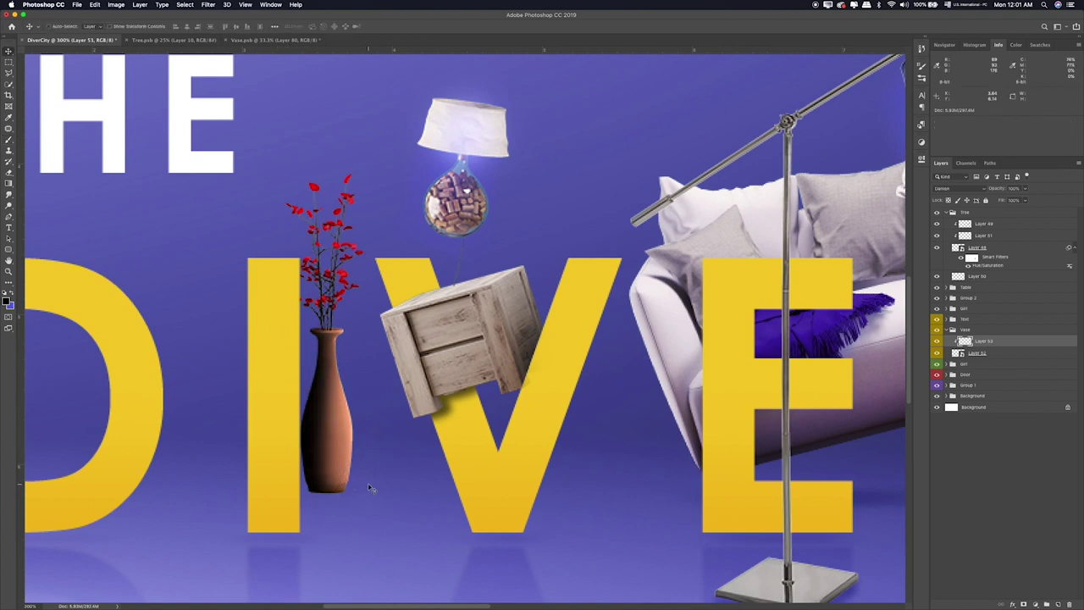
key(shift+plus)
key(shift+minus)
key(shift+minus)
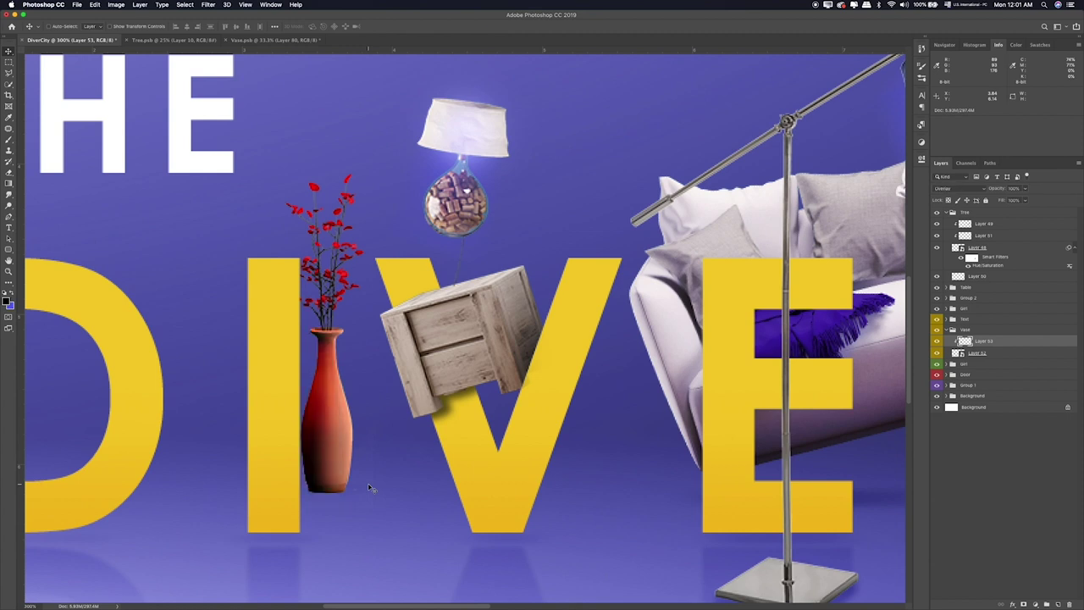
key(e)
drag(347, 334, 336, 444)
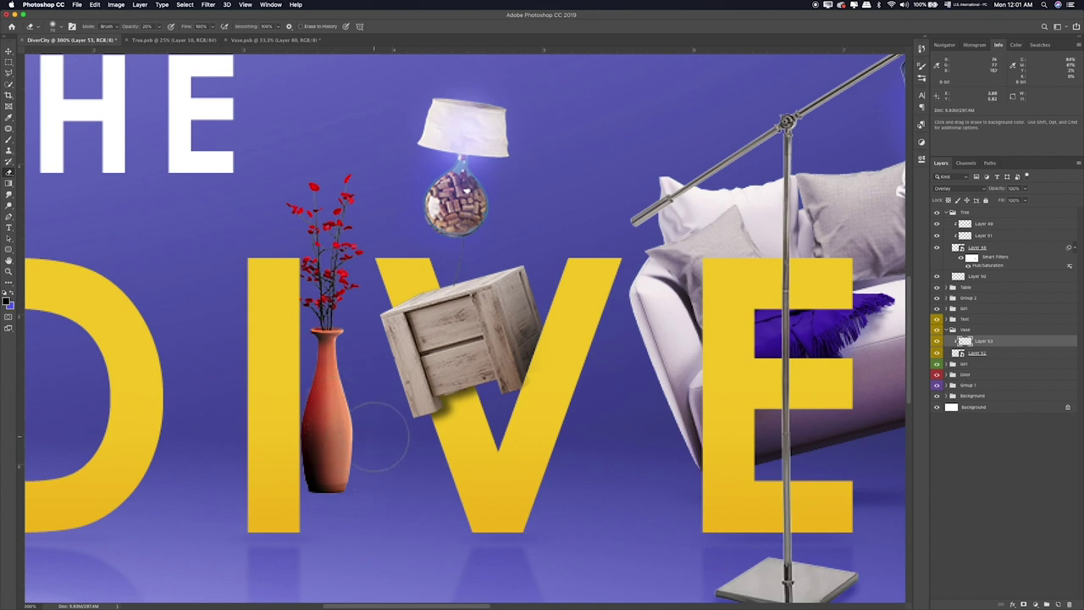
Step: Paint blue over the vase's plant on a new clipped layer
click(994, 356)
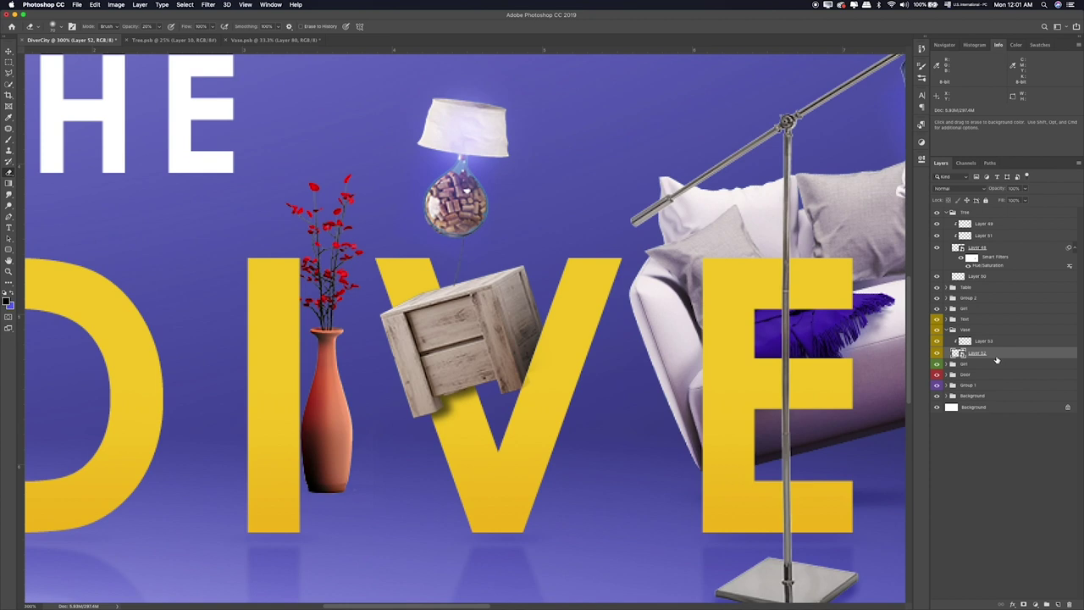
click(1058, 604)
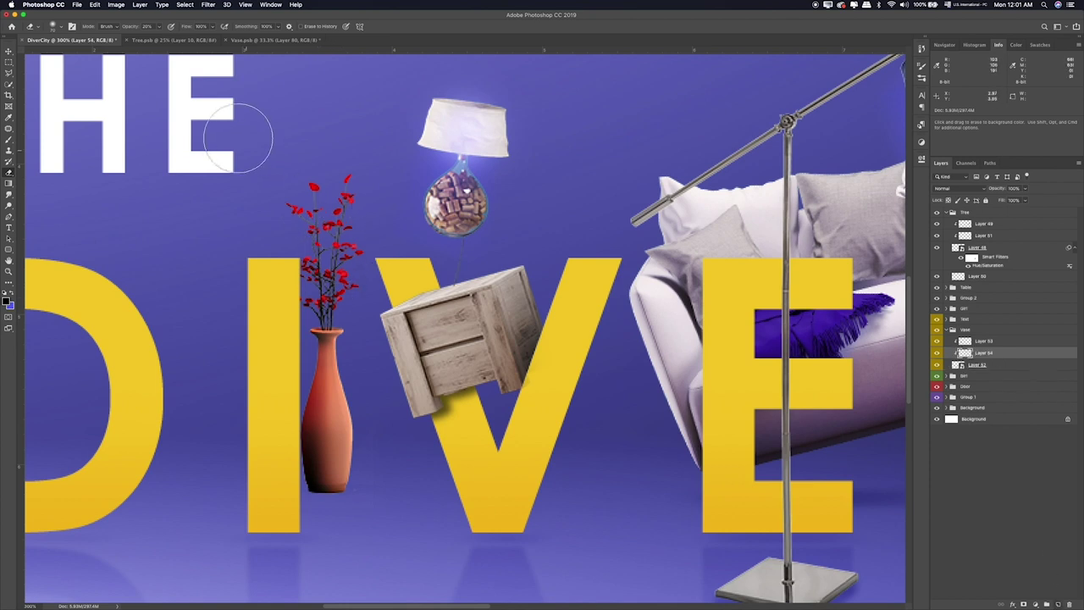
key(b)
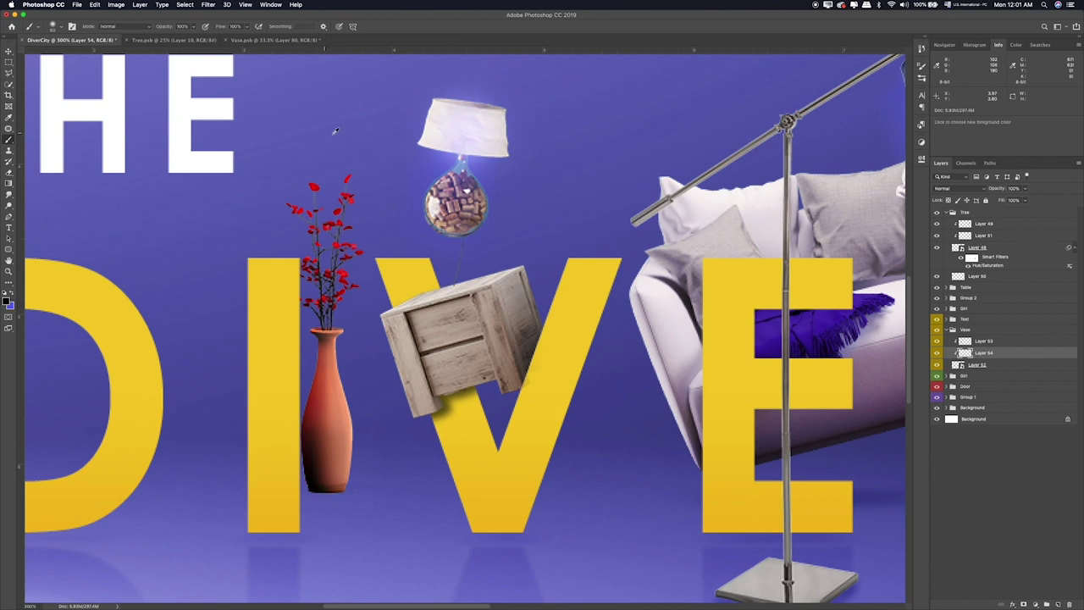
drag(351, 194, 304, 184)
drag(338, 229, 326, 317)
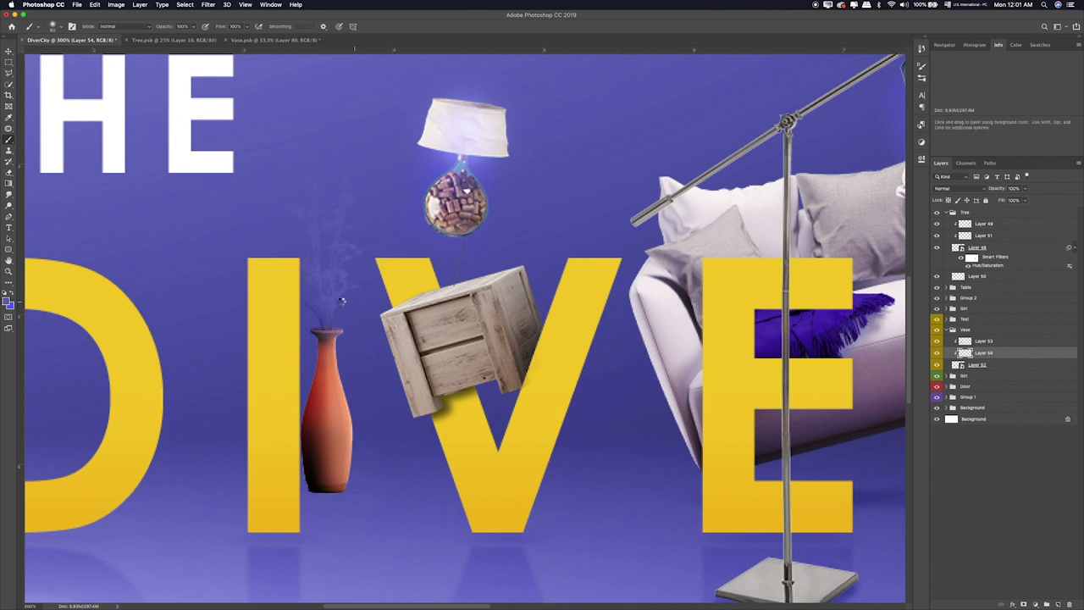
Step: Set the plant tint layer to Color blend mode at 79% opacity
key(v)
key(shift+plus)
key(shift+plus)
key(shift+plus)
key(shift+plus)
key(shift+plus)
key(shift+plus)
key(shift+plus)
key(shift+plus)
key(shift+plus)
key(shift+plus)
key(shift+plus)
key(Down)
key(Down)
key(Down)
key(Down)
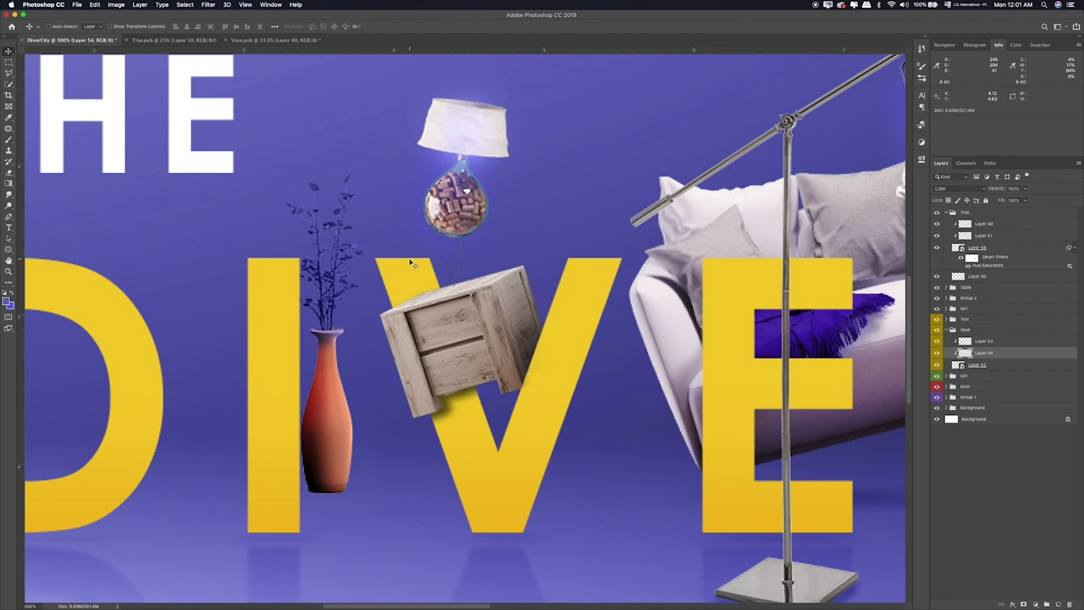
key(e)
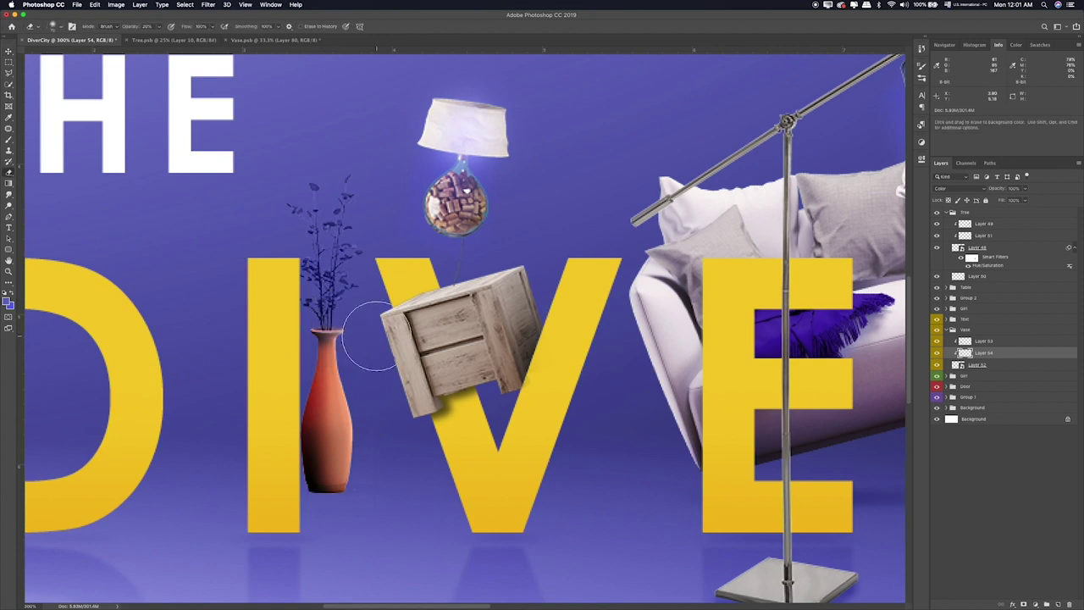
drag(346, 203, 326, 200)
key(super+z)
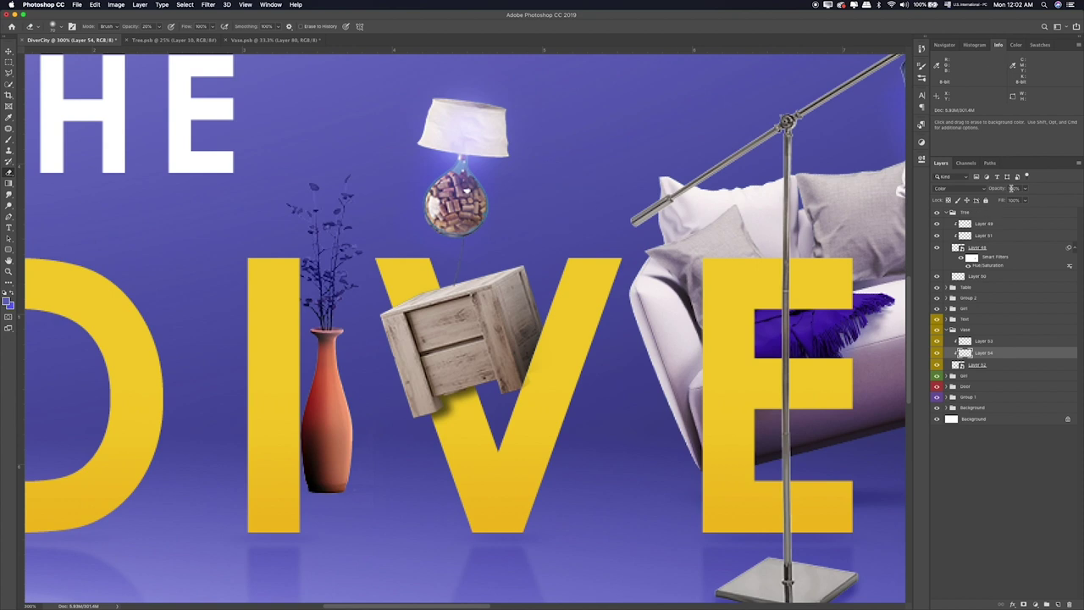
drag(1025, 189, 1006, 200)
click(984, 342)
Step: Paint over the plant's right-side branches on a new layer set to Screen
click(1056, 602)
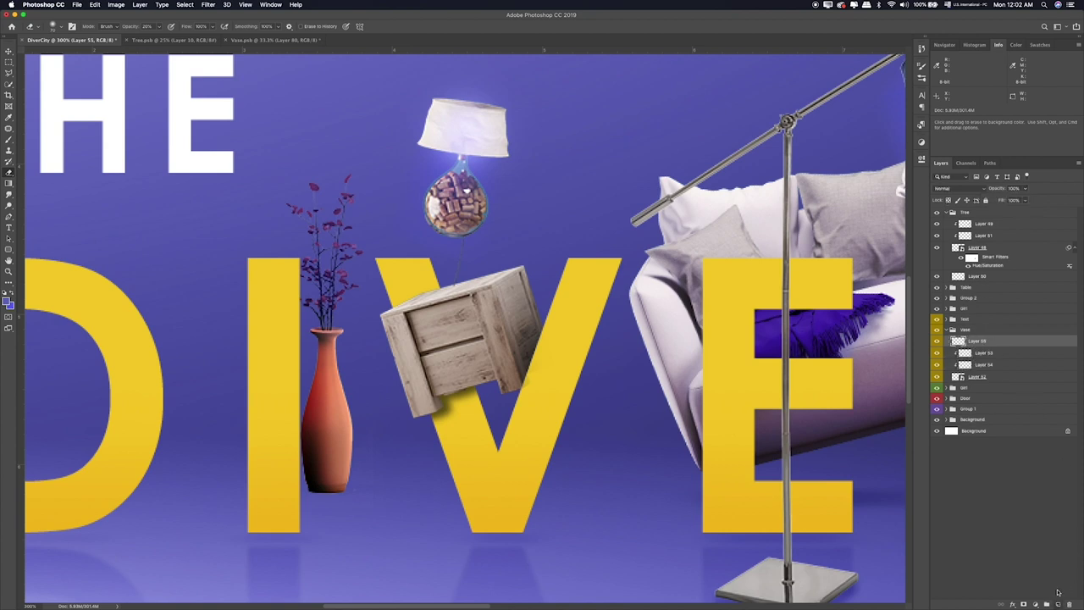
key(b)
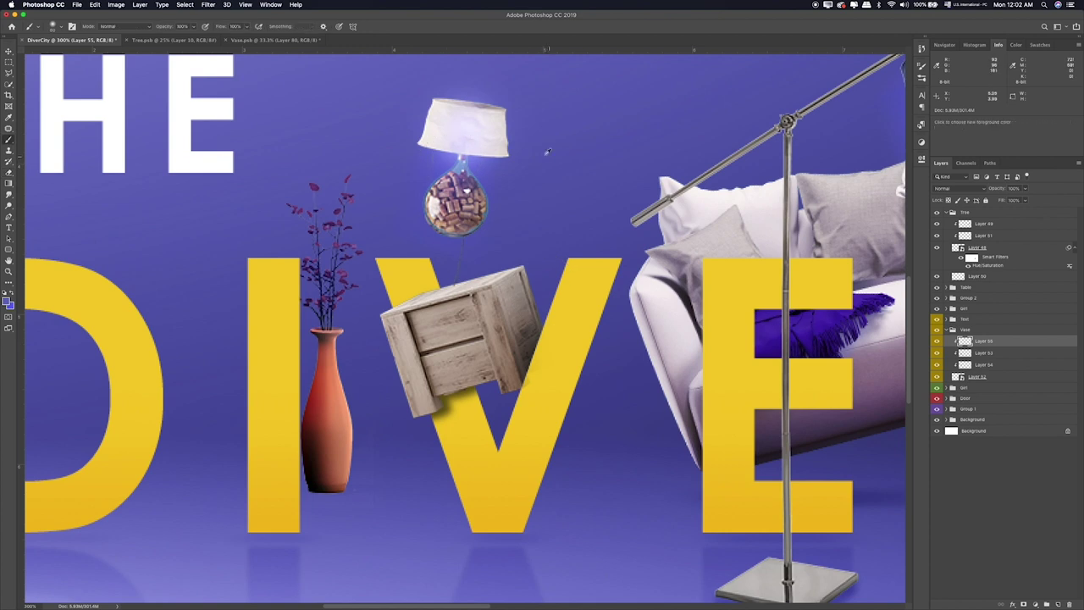
drag(343, 222, 351, 277)
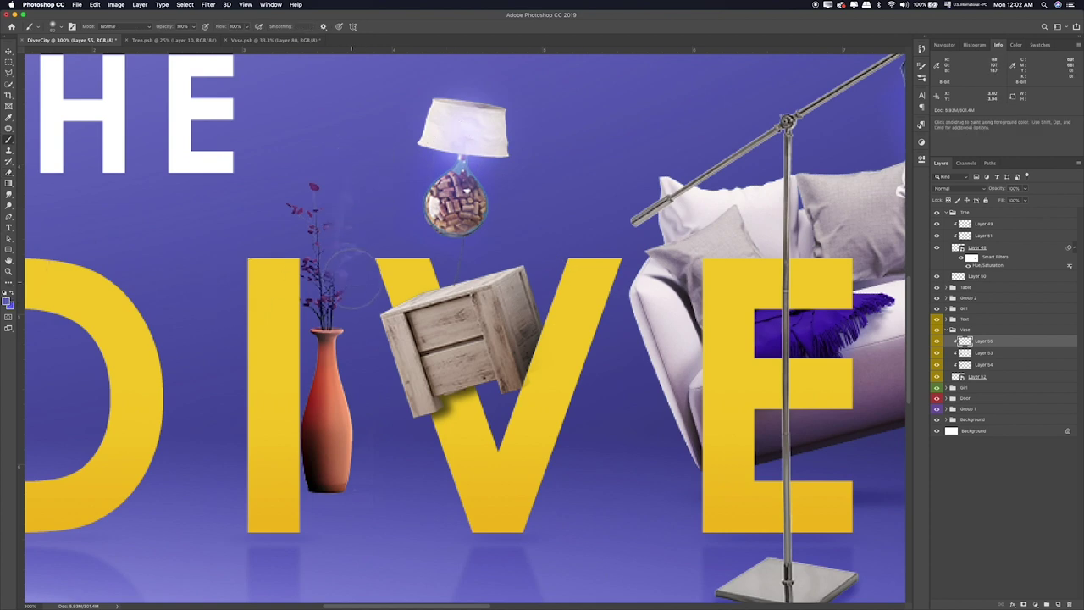
click(949, 188)
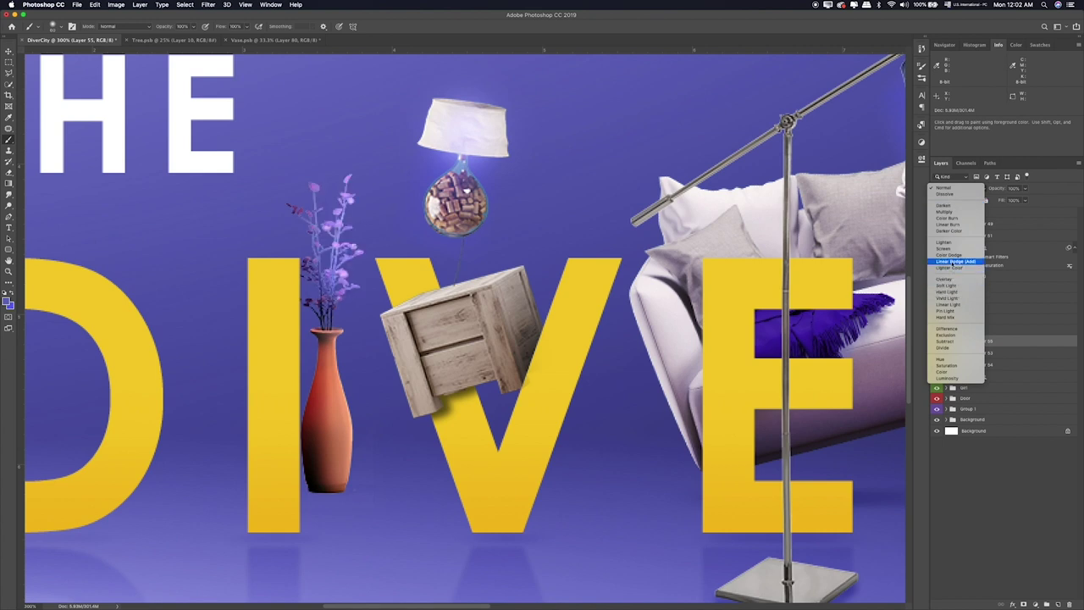
click(952, 248)
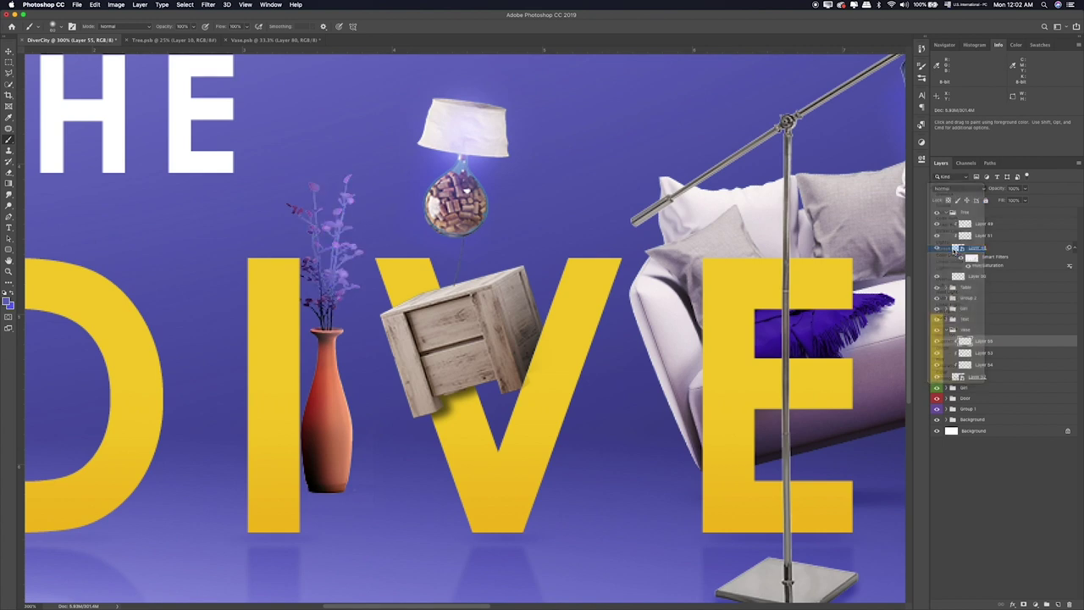
Step: Erase the brightening along the lower branches and compare with the vase shading
key(e)
mouse_move(328, 212)
mouse_down()
mouse_move(342, 295)
mouse_move(324, 264)
mouse_move(335, 279)
mouse_move(314, 217)
mouse_move(333, 217)
mouse_move(355, 322)
mouse_up()
click(937, 352)
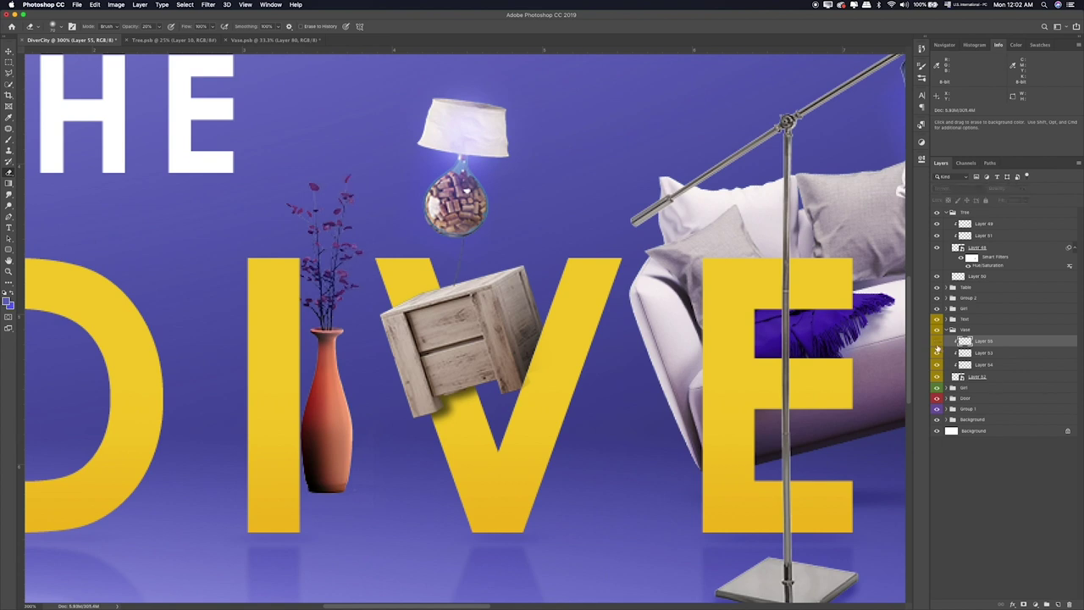
click(937, 351)
click(937, 352)
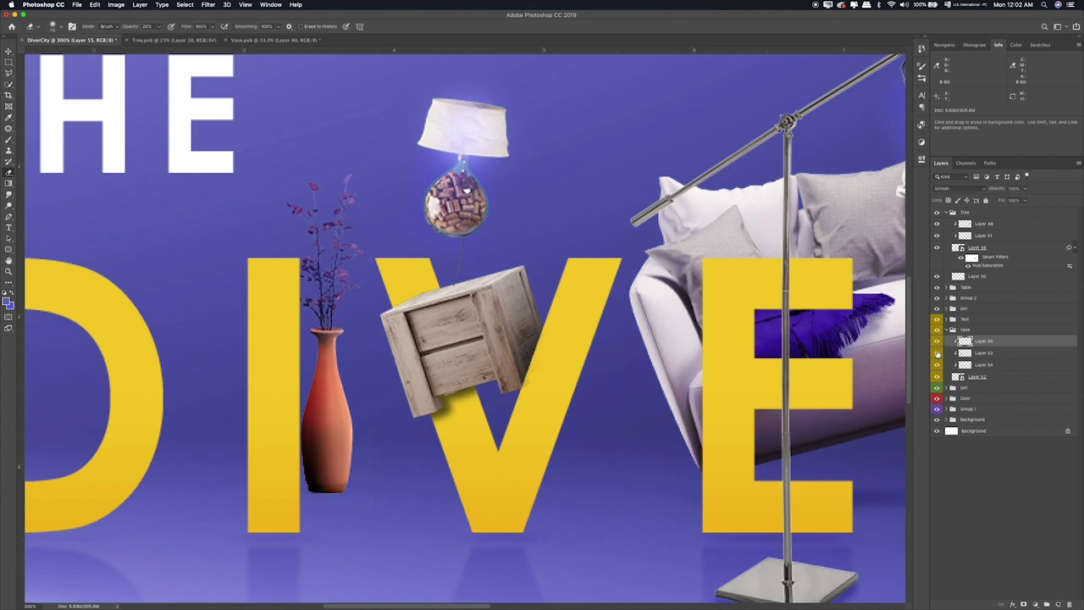
click(993, 388)
Step: Dab a near-black spot below the vase on a new layer and flatten it into a shadow
click(1059, 603)
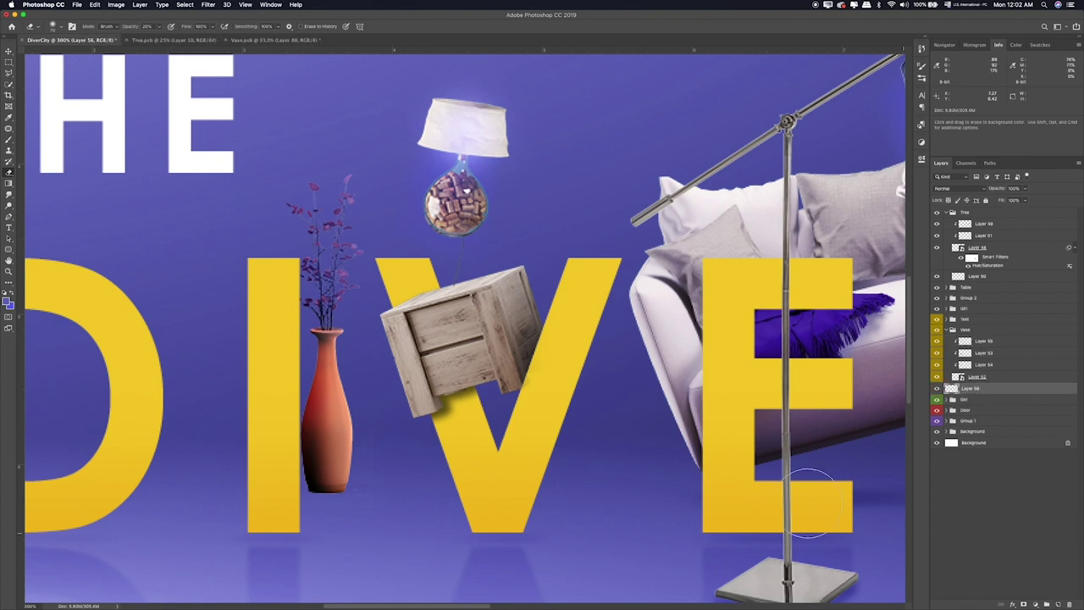
key(b)
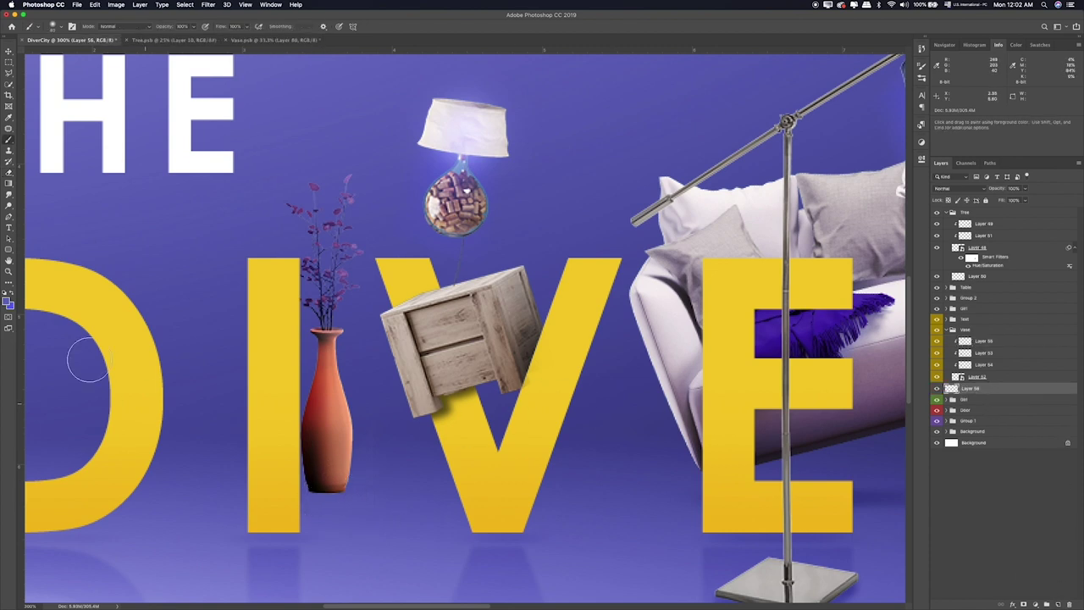
click(7, 301)
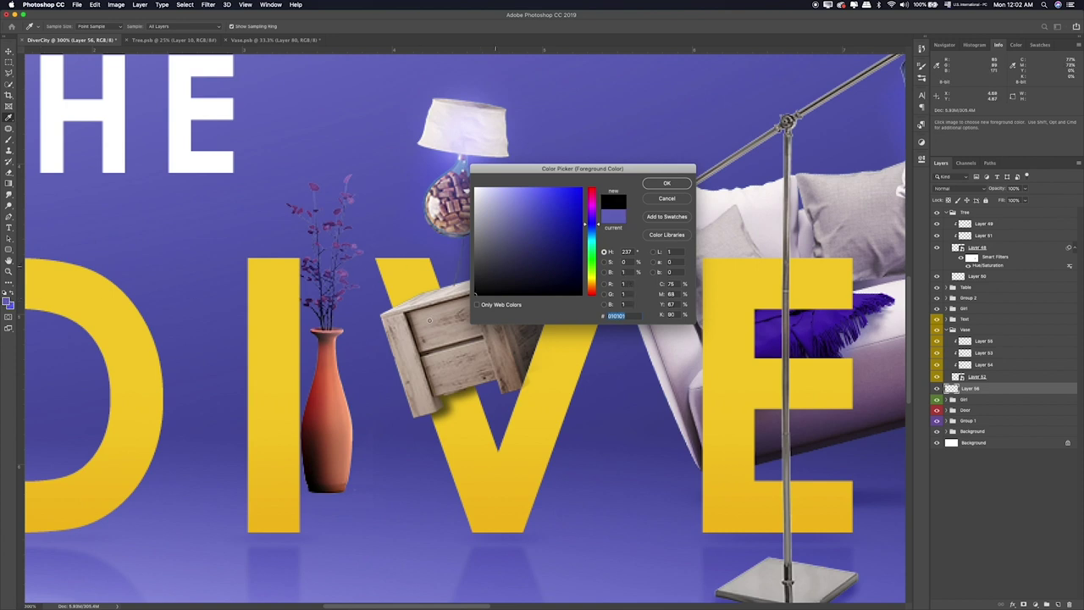
click(668, 185)
click(353, 510)
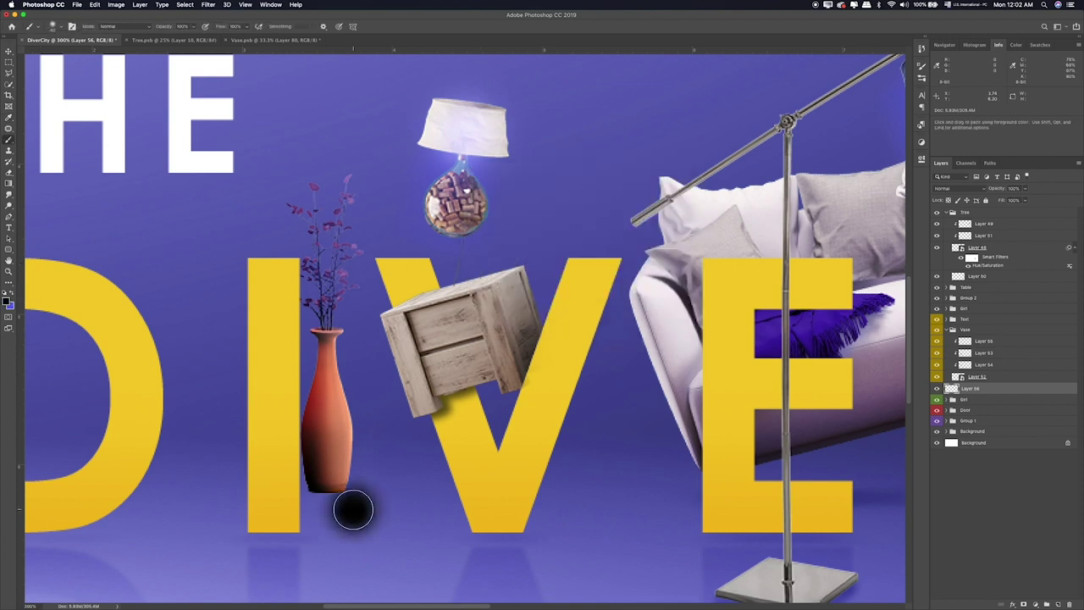
key(ctrl+t)
mouse_move(353, 469)
mouse_down()
mouse_move(355, 526)
mouse_move(328, 484)
mouse_up()
key(Return)
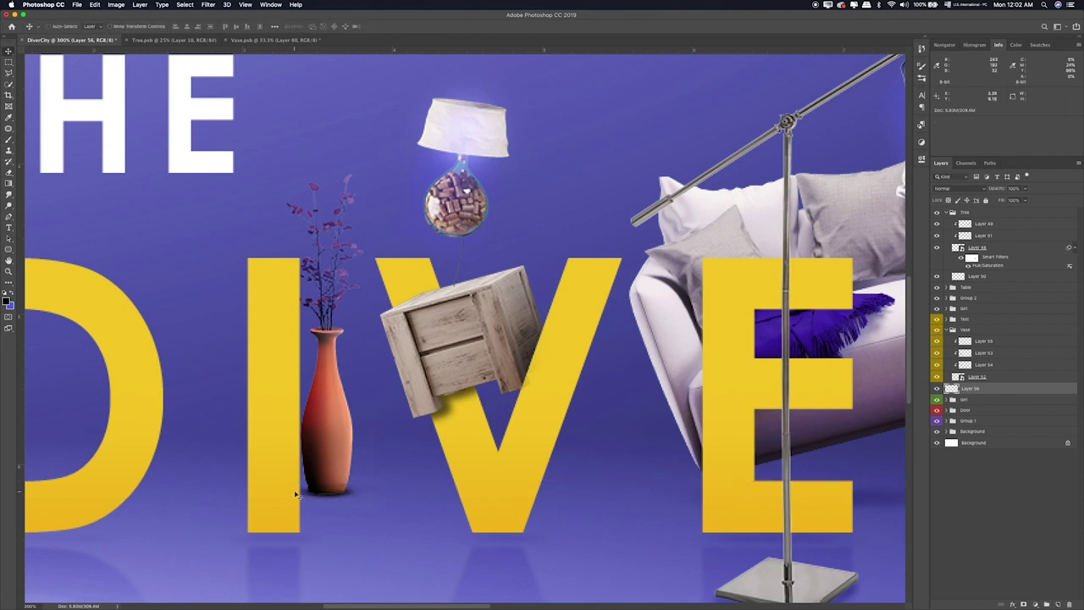
Step: Set the shadow layer to Overlay at lower opacity and add a mask to Layer 52
click(941, 188)
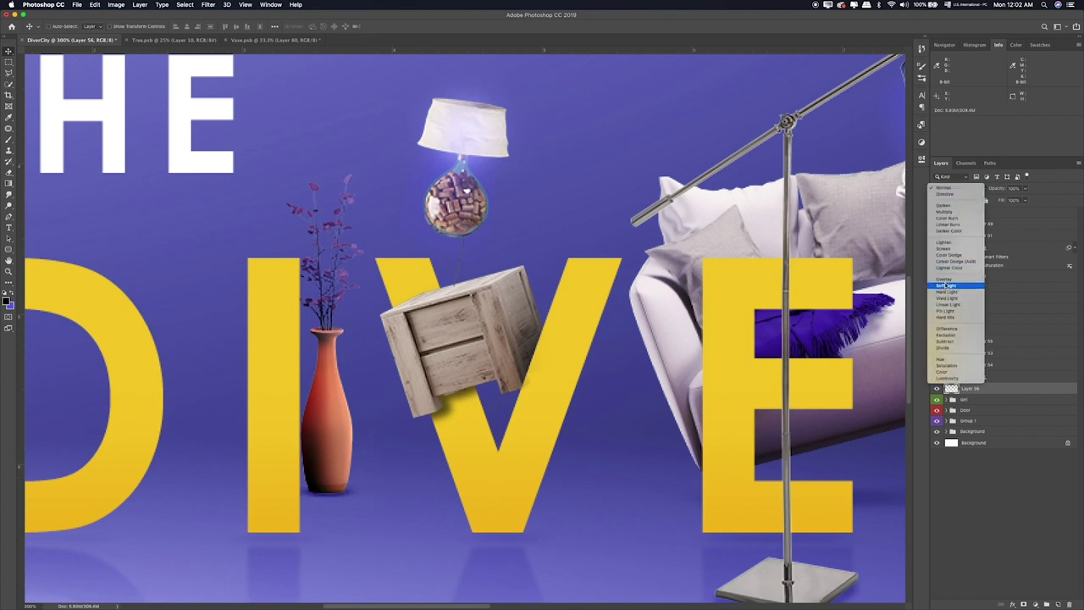
click(944, 278)
drag(1028, 192, 1010, 201)
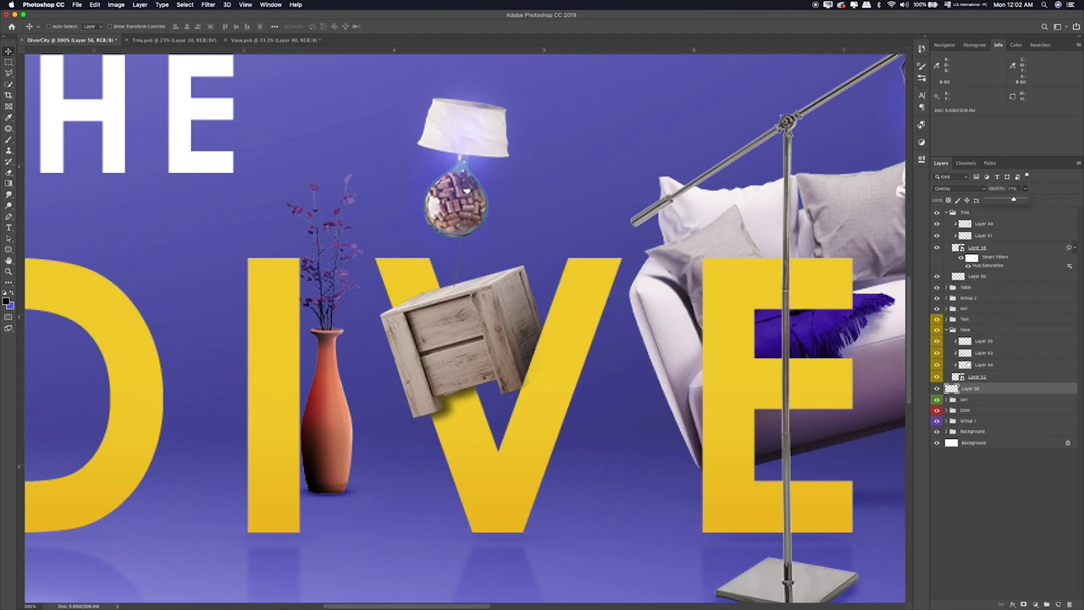
click(936, 376)
click(975, 376)
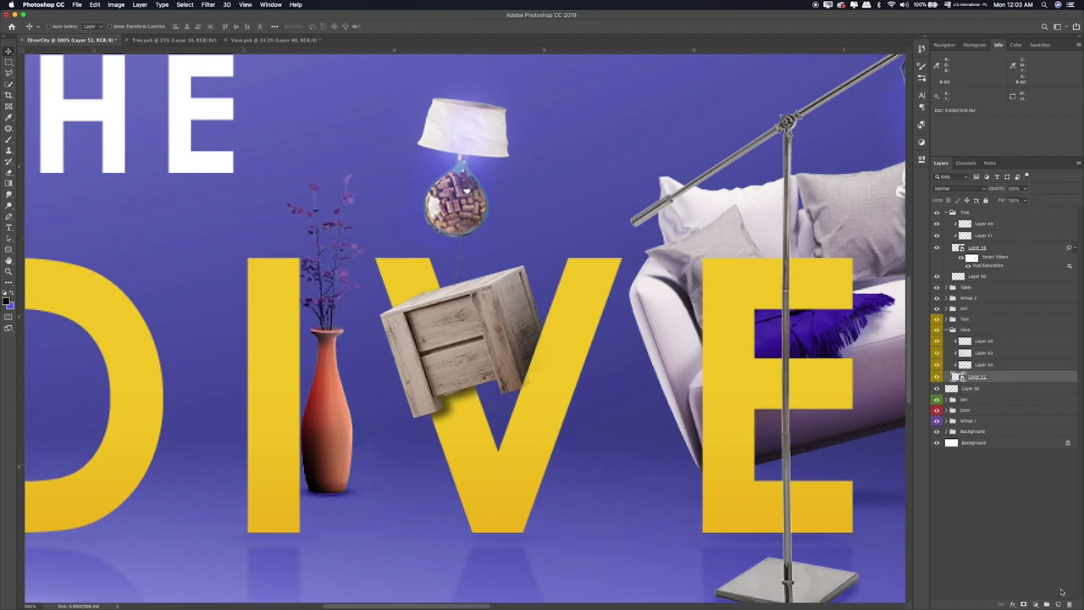
click(1026, 605)
key(b)
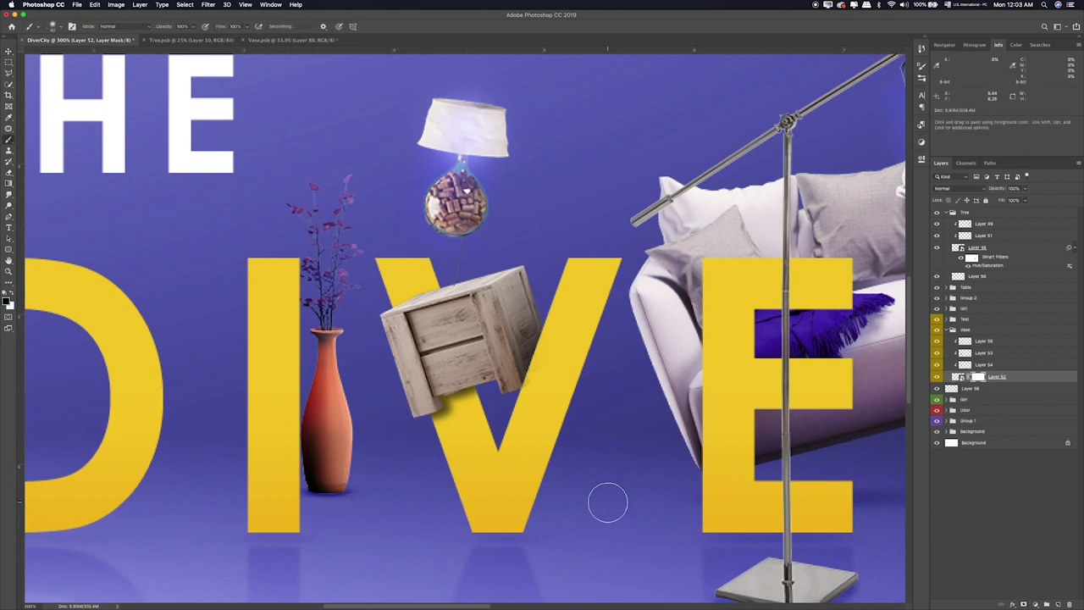
Step: Duplicate the Layer 56 shadow and stretch the copy out to the left
click(1005, 387)
key(ctrl+j)
key(t)
key(ctrl+t)
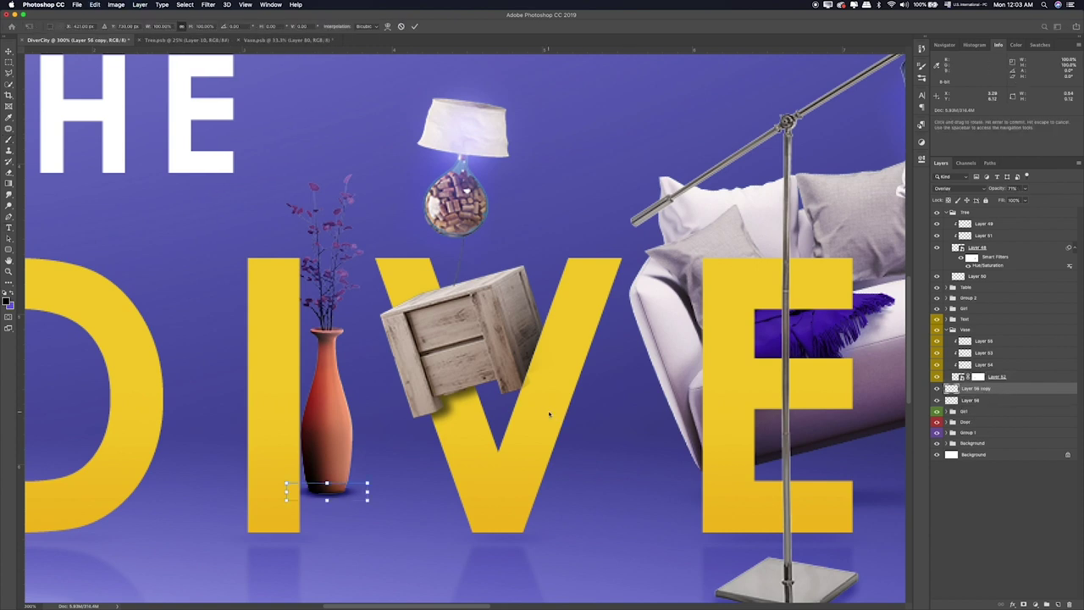
drag(286, 498, 86, 499)
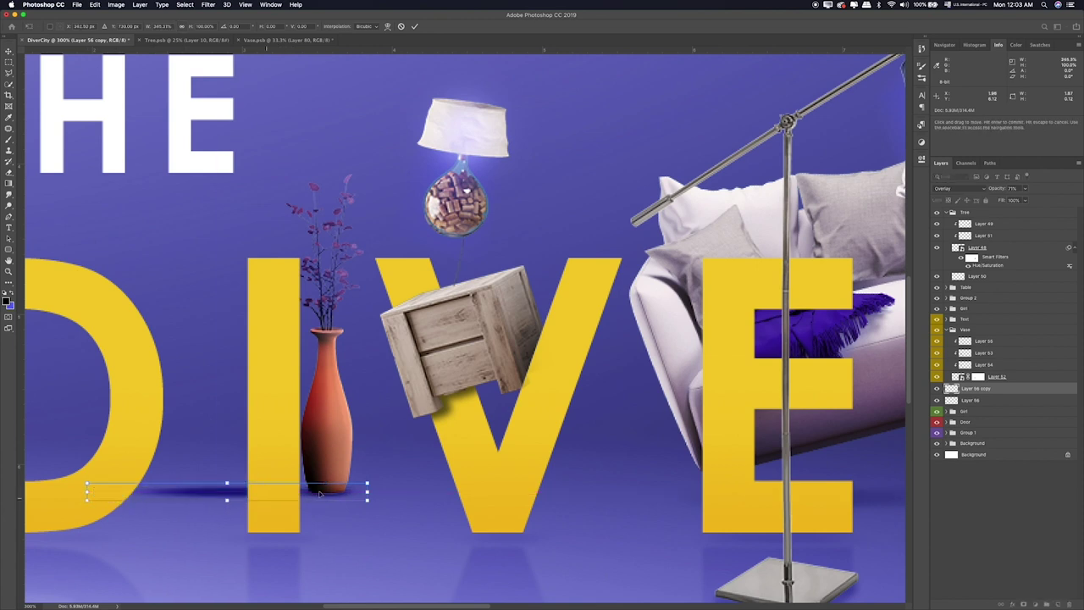
key(Return)
key(t)
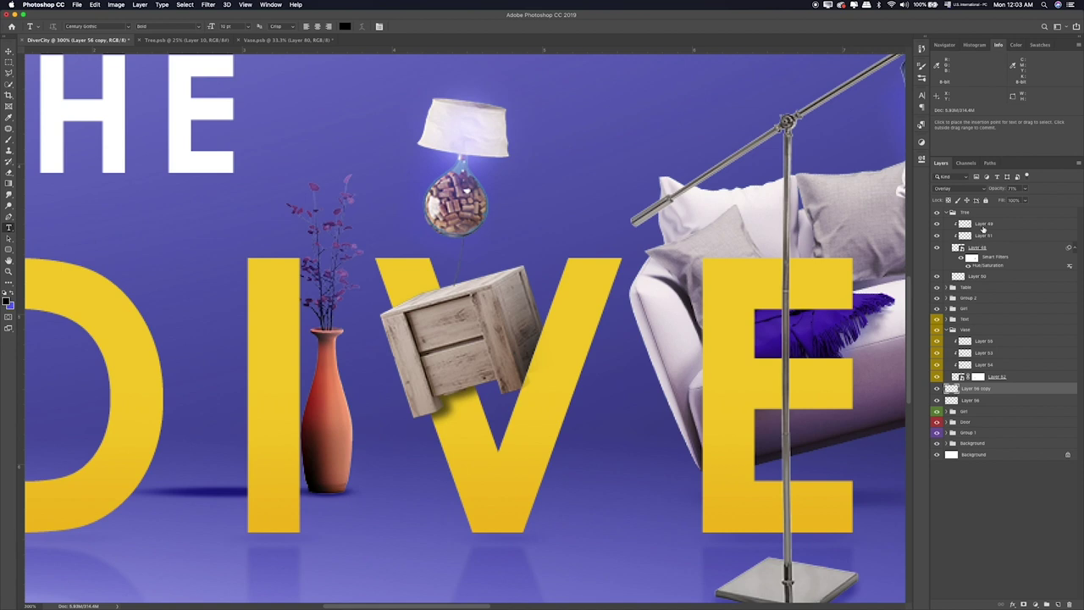
Step: Fade the shadow copy to about 26% opacity and enlarge the eraser
click(1025, 188)
drag(1026, 200, 1008, 199)
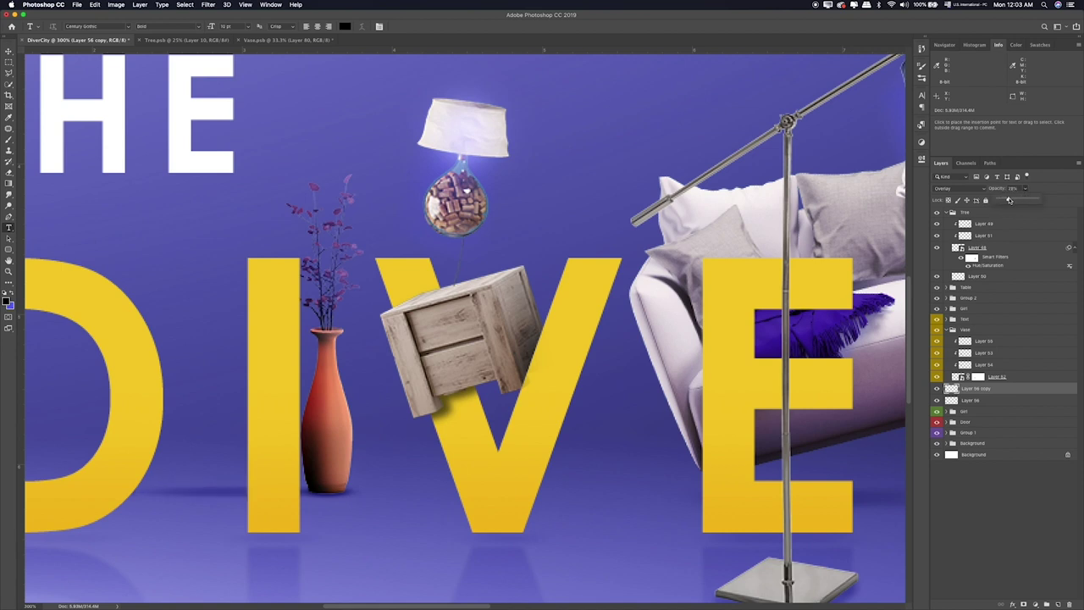
key(e)
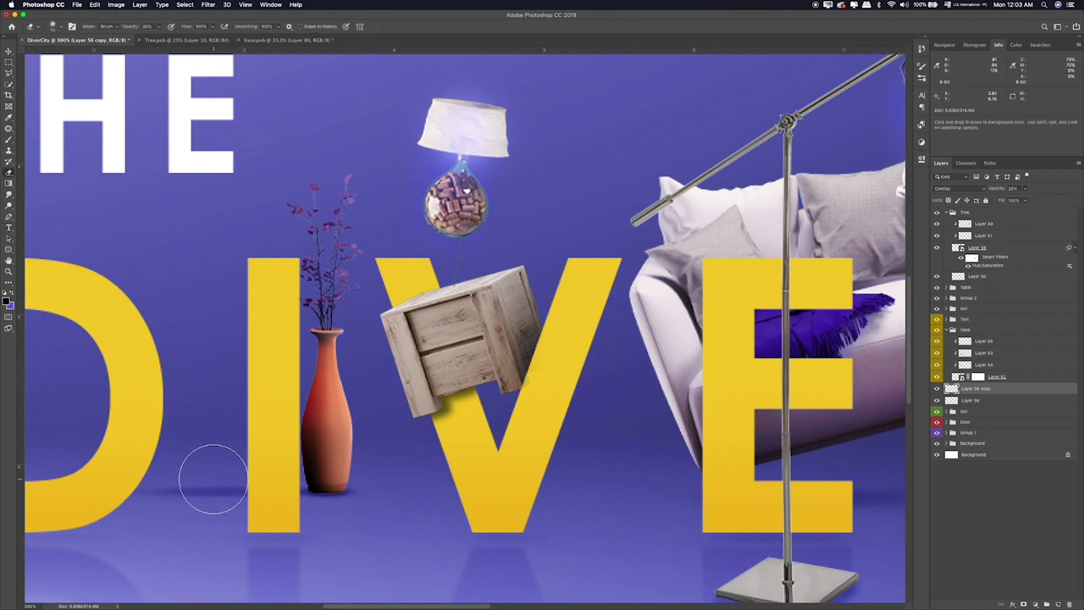
key(bracketright)
key(bracketright)
key(bracketright)
key(bracketright)
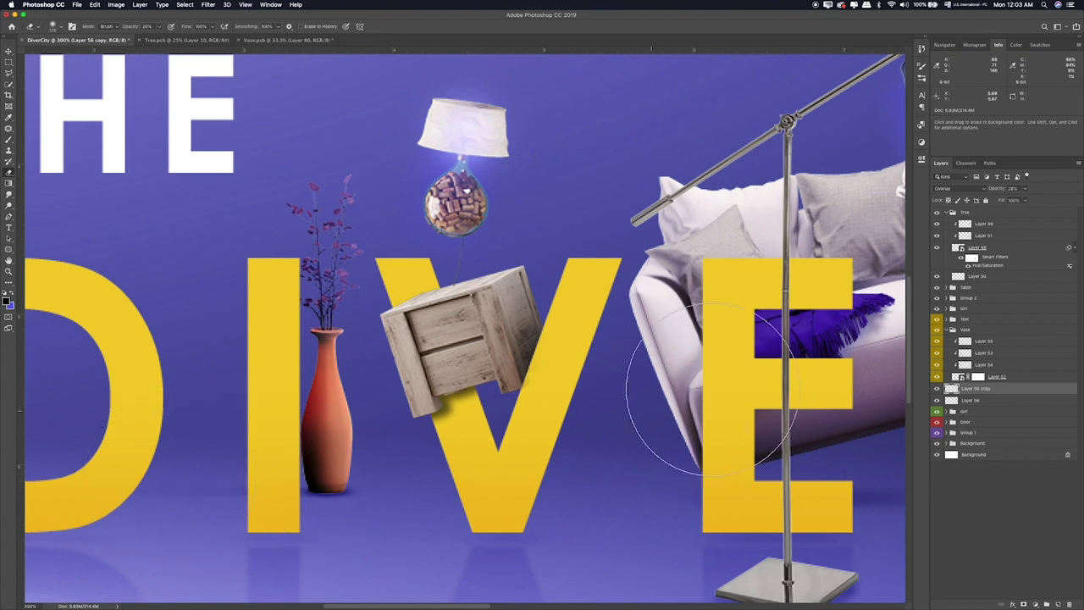
click(1017, 380)
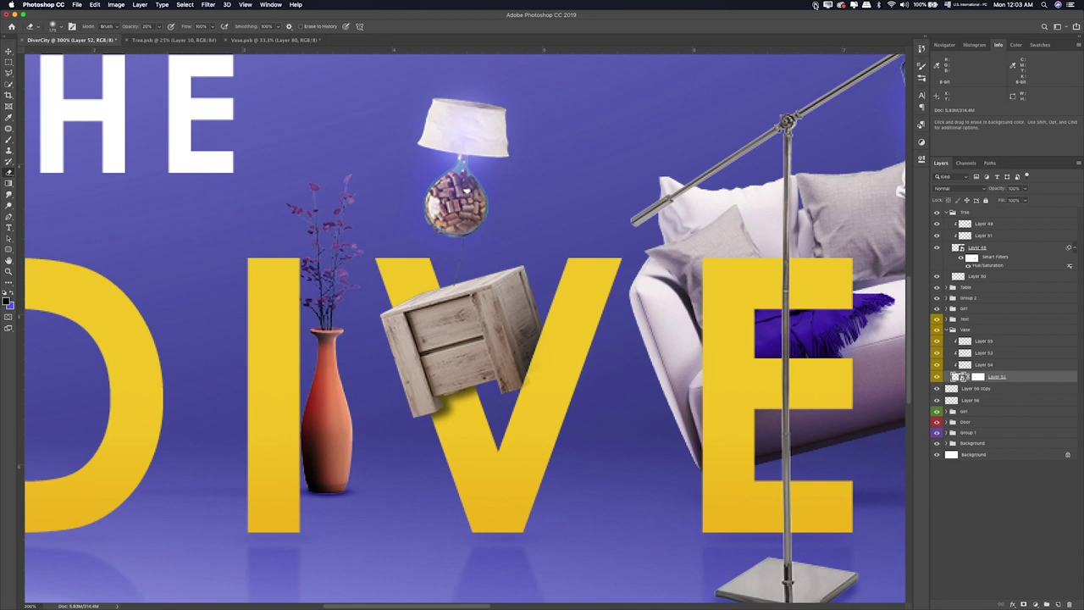
Step: Add a new layer clipped to the vase's Layer 52
click(1054, 604)
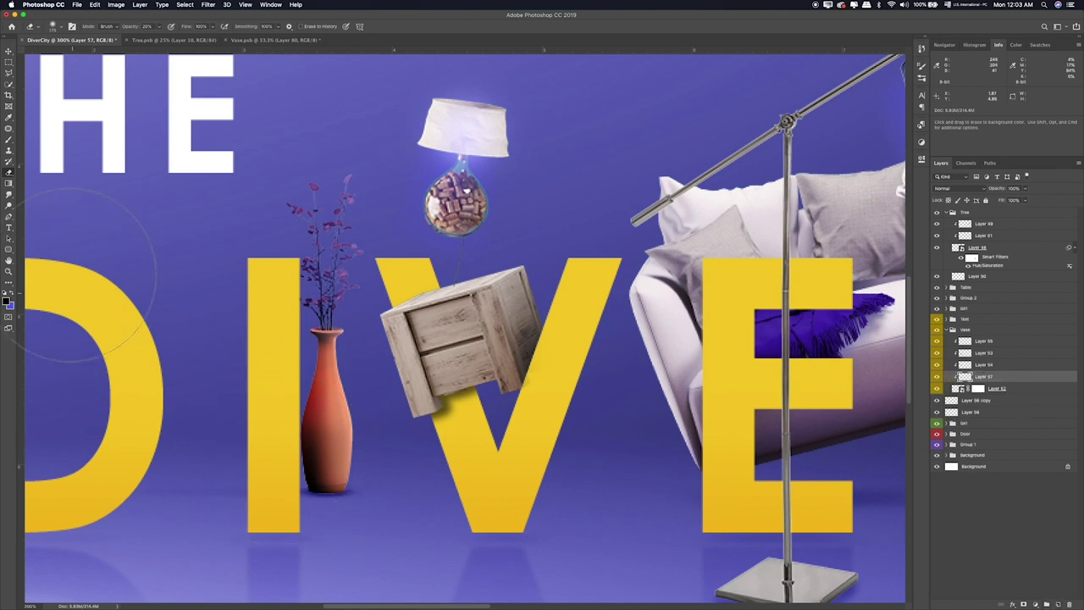
click(9, 141)
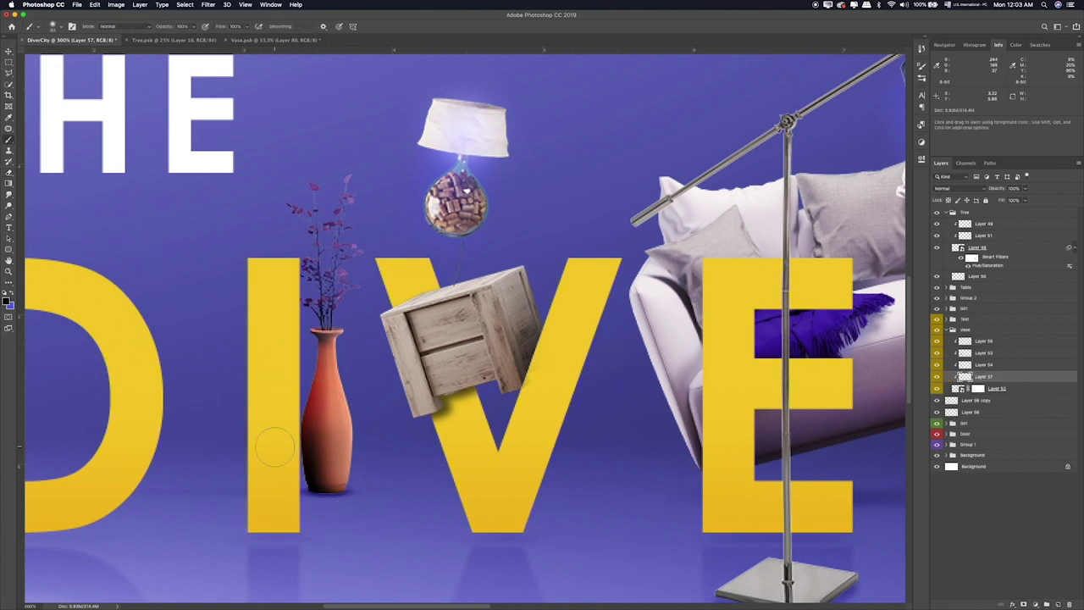
key(bracketright)
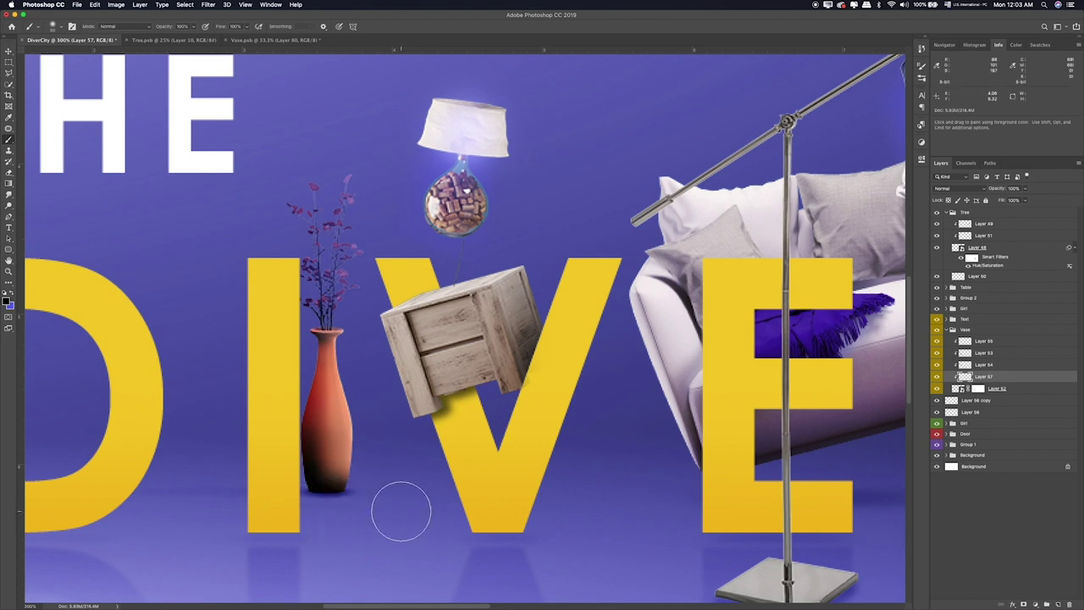
key(e)
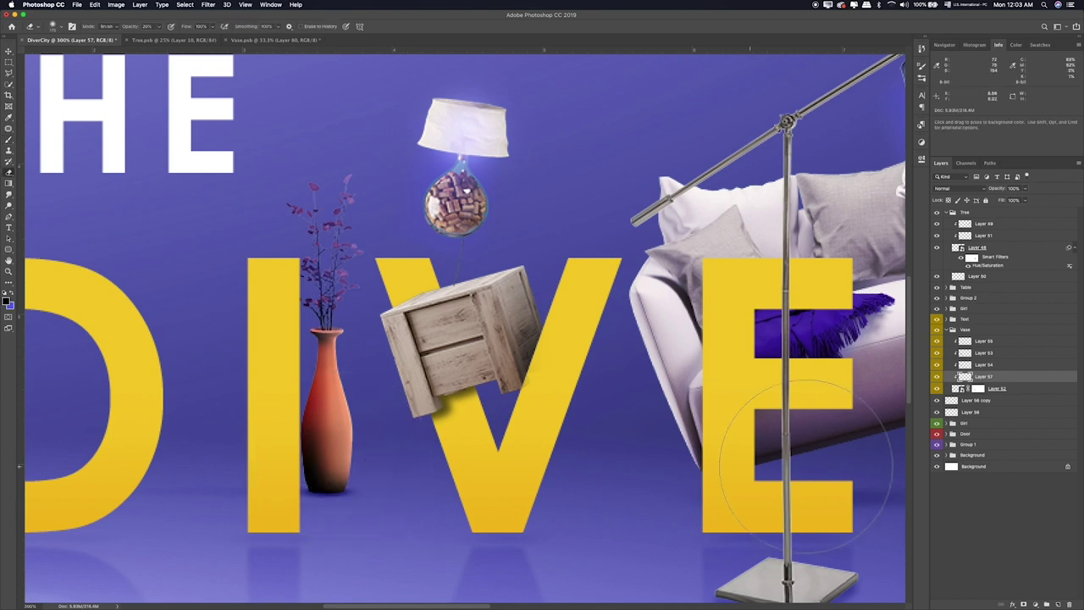
click(1014, 389)
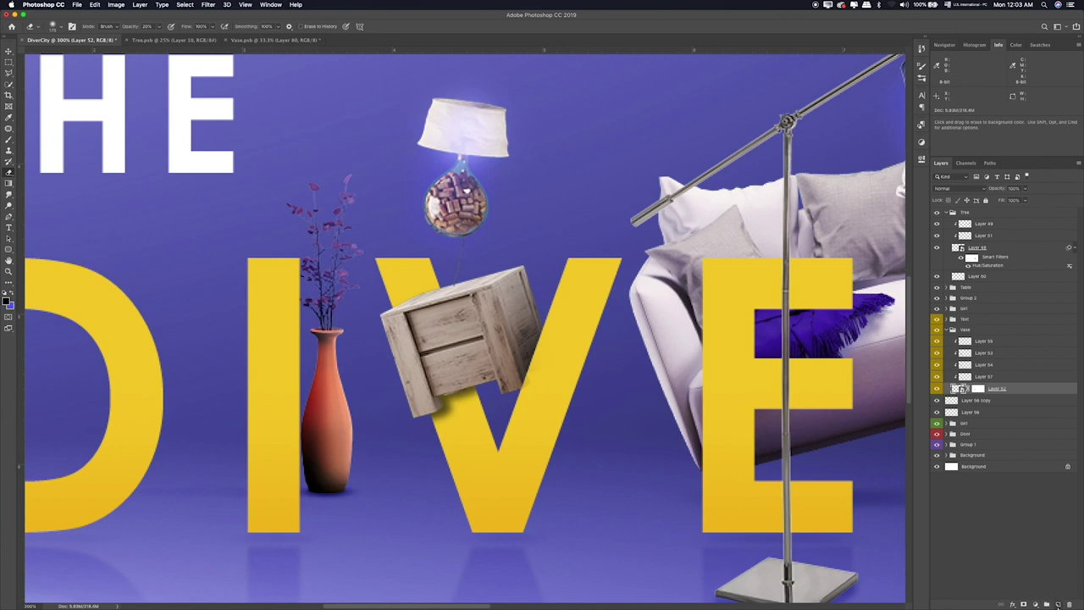
click(1057, 603)
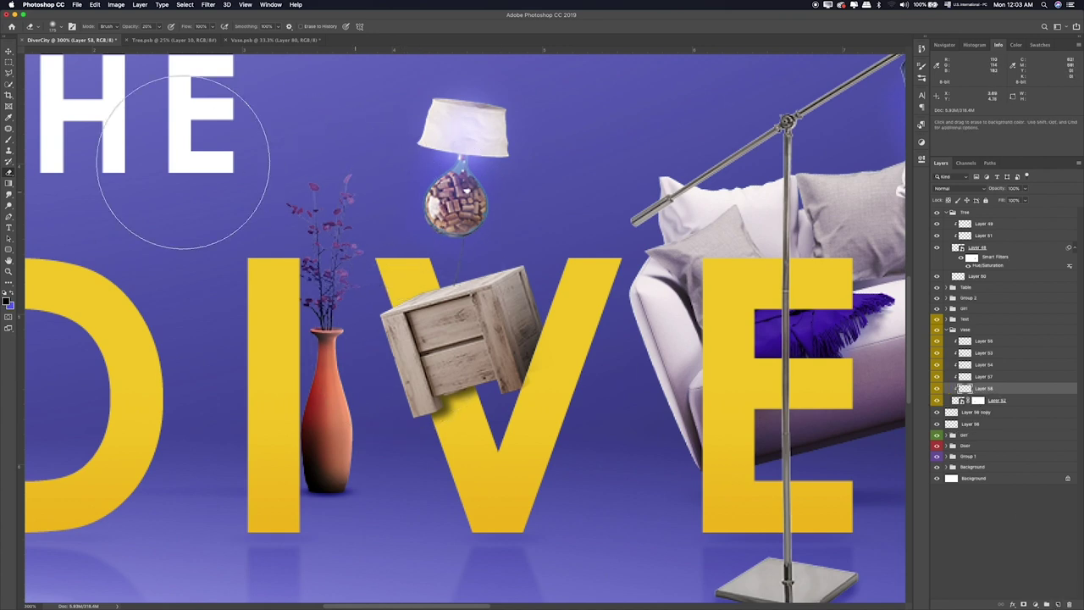
Step: Paint blue over the vase and cycle the layer's blend mode to Overlay
key(b)
key(bracketleft)
key(bracketleft)
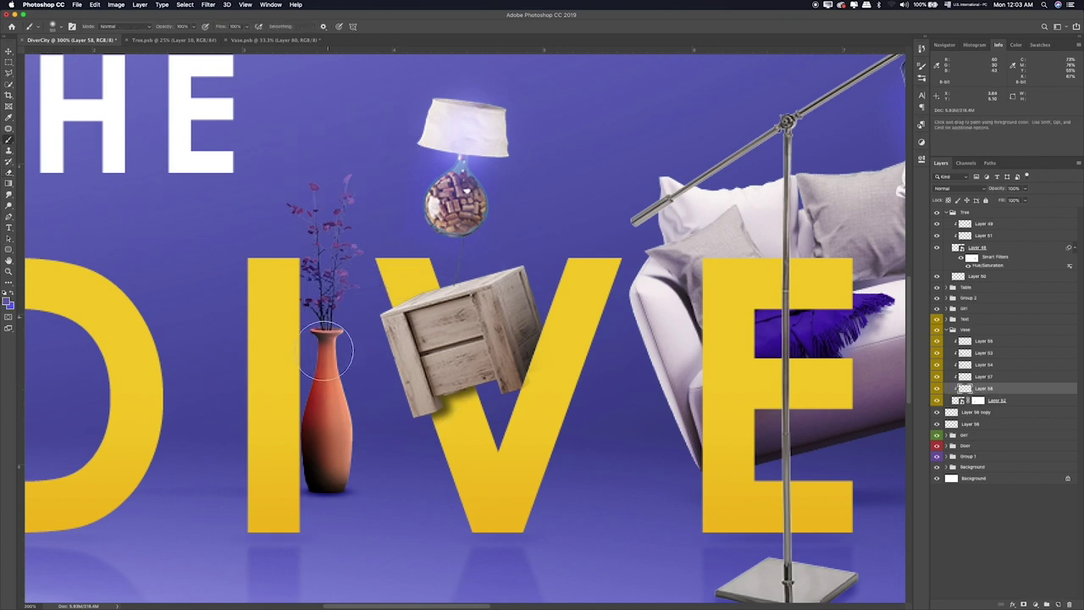
drag(326, 349, 331, 448)
key(v)
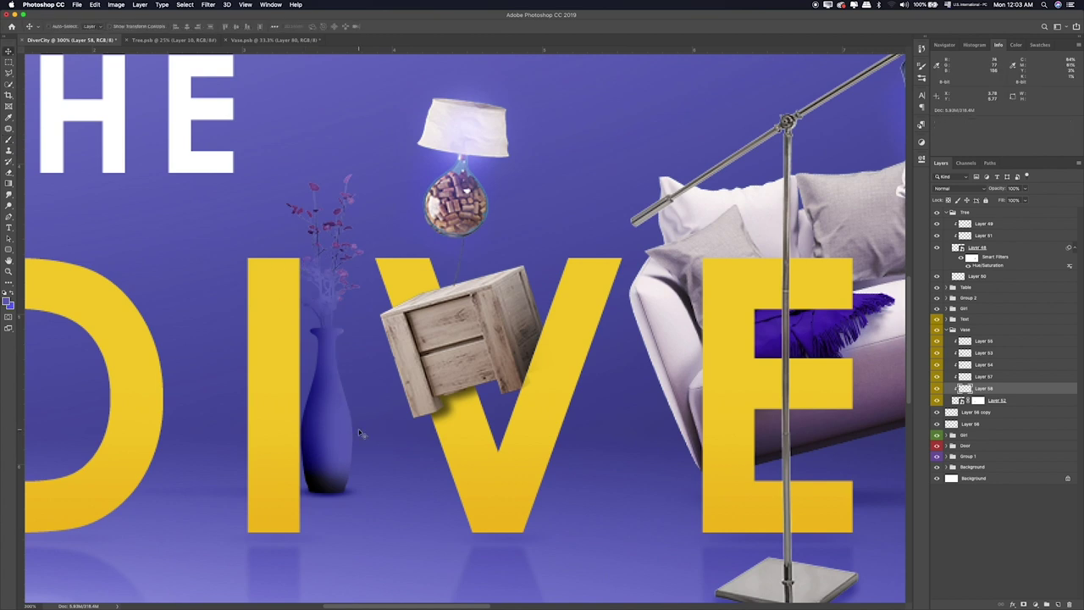
key(shift+plus)
key(shift+plus)
key(shift+plus)
key(shift+plus)
key(shift+plus)
key(shift+plus)
key(shift+plus)
key(shift+plus)
key(shift+plus)
key(shift+plus)
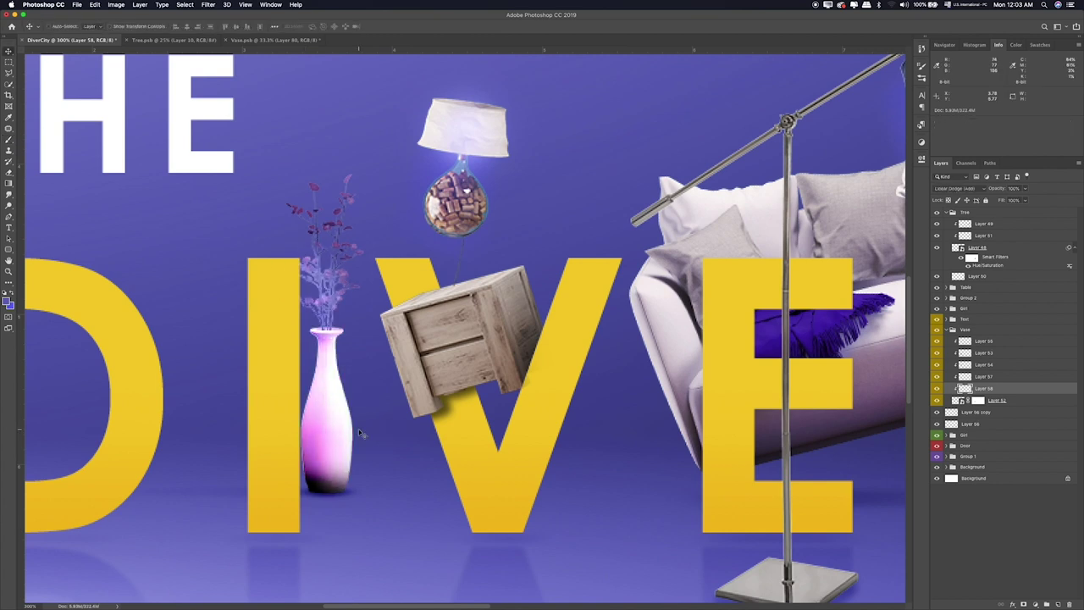
key(shift+plus)
key(shift+plus)
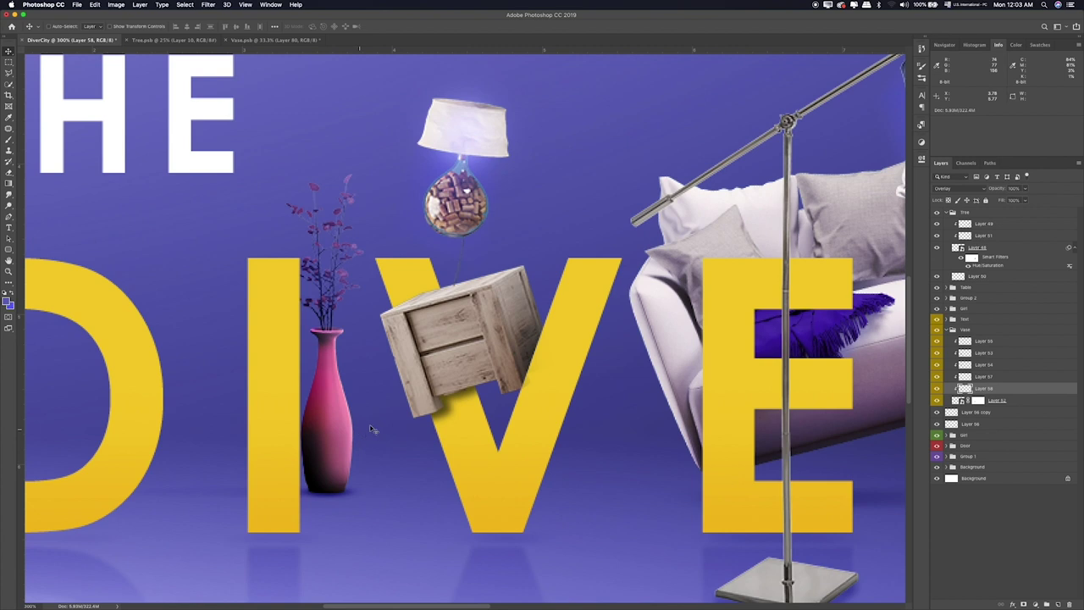
scroll(451, 398, right, 2)
Step: Compare the vase layers' visibility and lower Layer 53's opacity below half
key(ctrl+0)
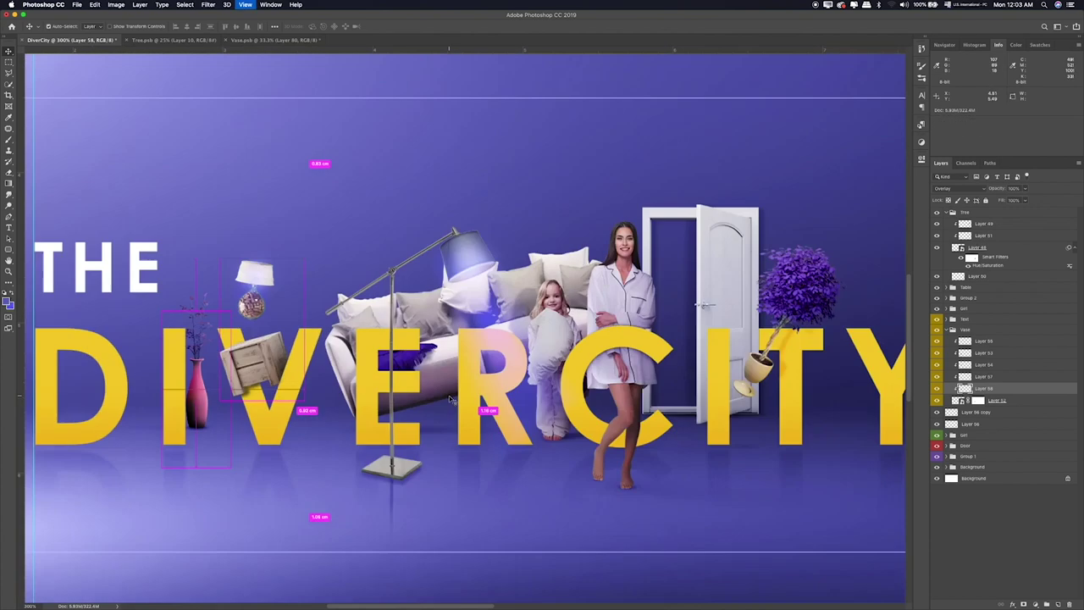
click(936, 387)
click(937, 376)
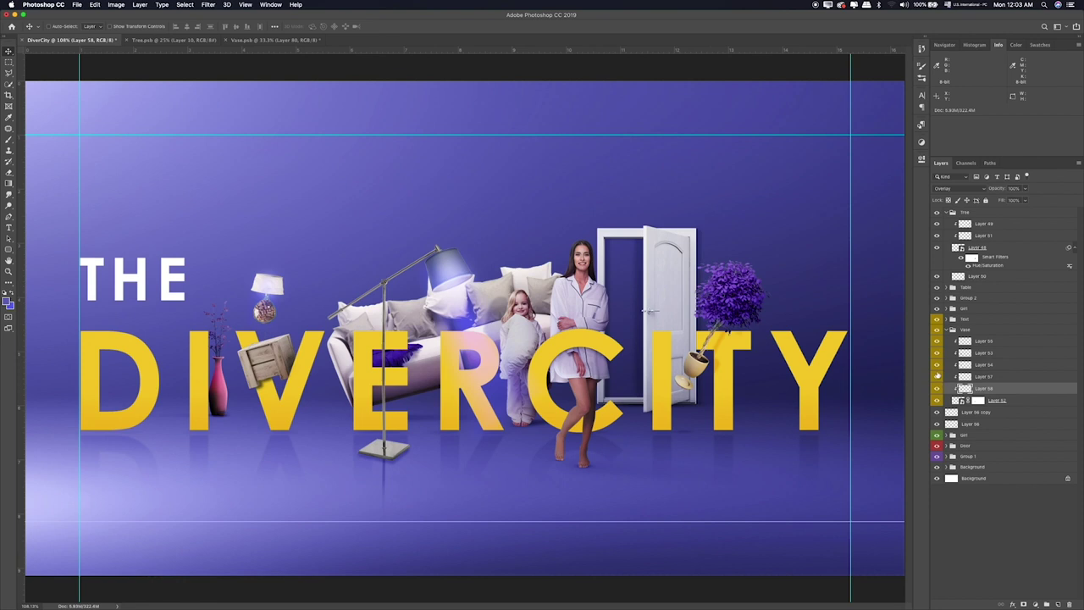
click(937, 354)
click(937, 352)
click(985, 353)
click(1027, 188)
drag(1003, 202, 996, 200)
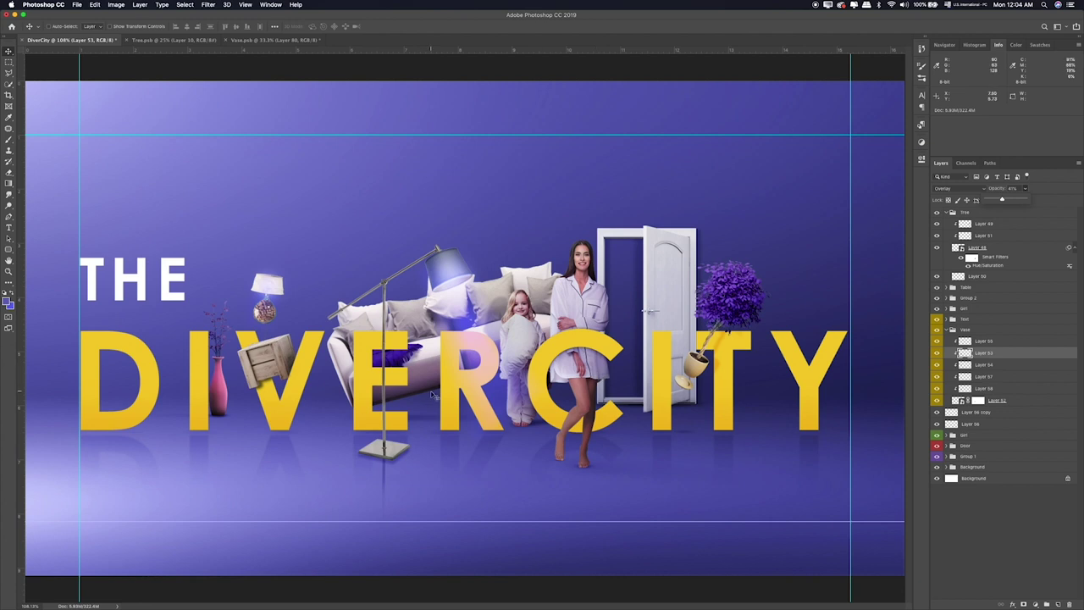
Step: Open Wire.psb and close Vase.psb and Tree.psb without saving
key(super+Tab)
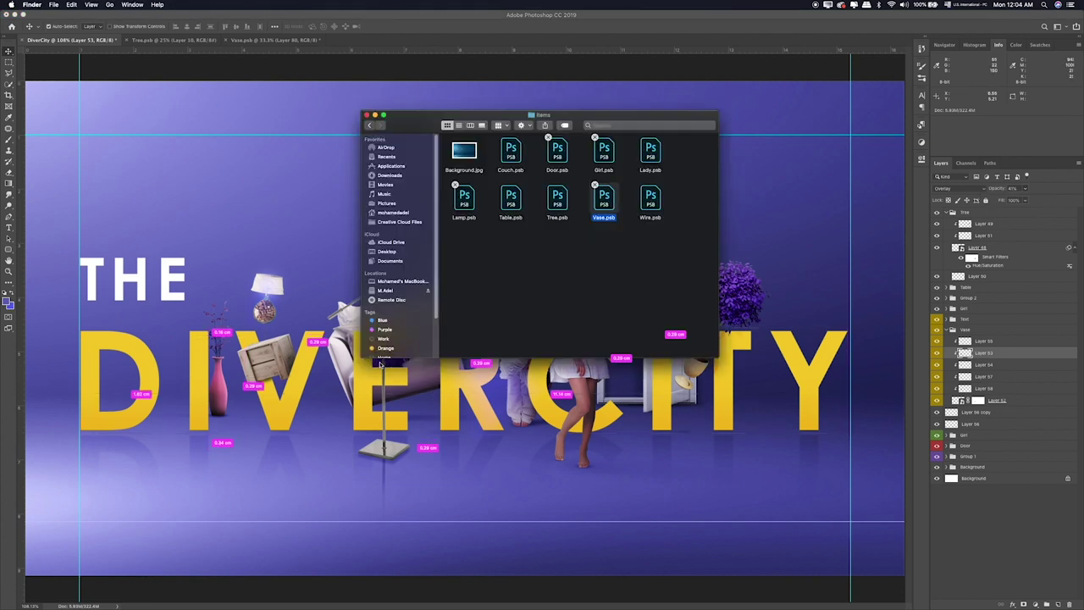
click(650, 198)
double_click(651, 198)
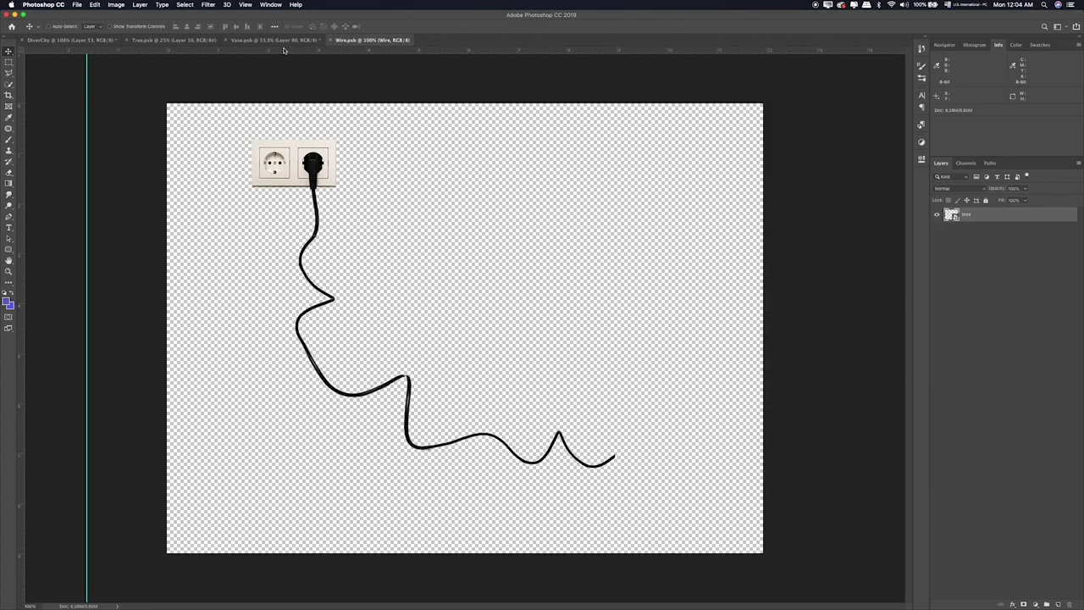
click(282, 42)
key(super+w)
key(super+d)
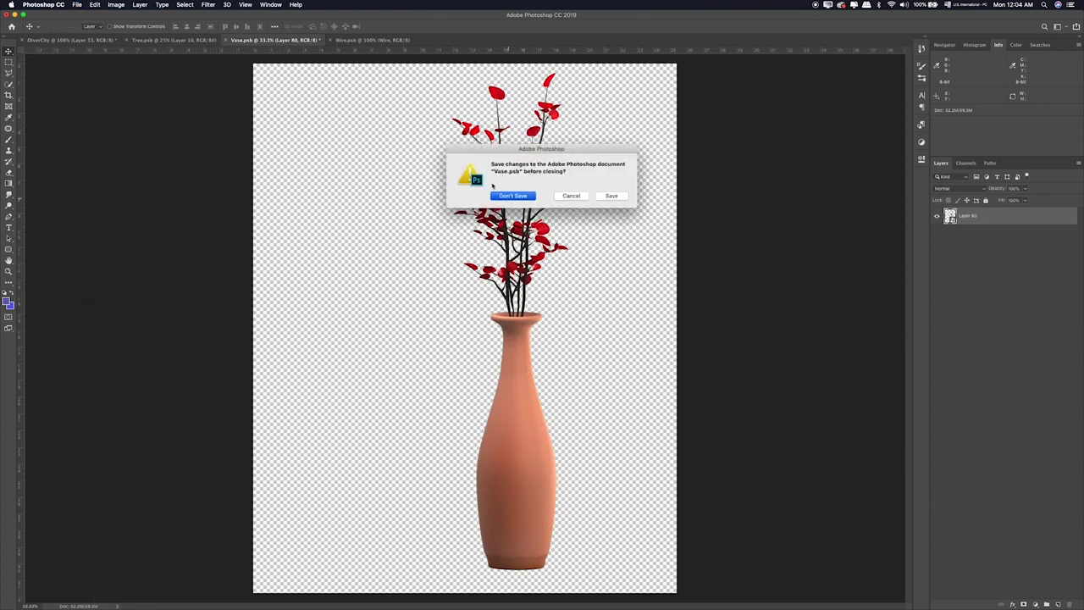
click(191, 40)
key(super+w)
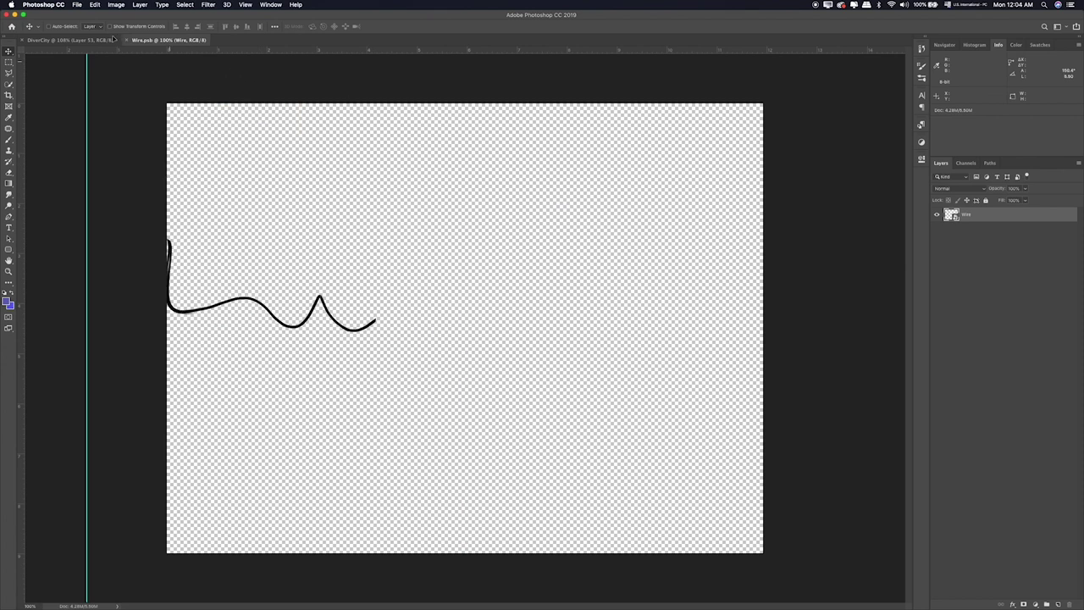
key(super+w)
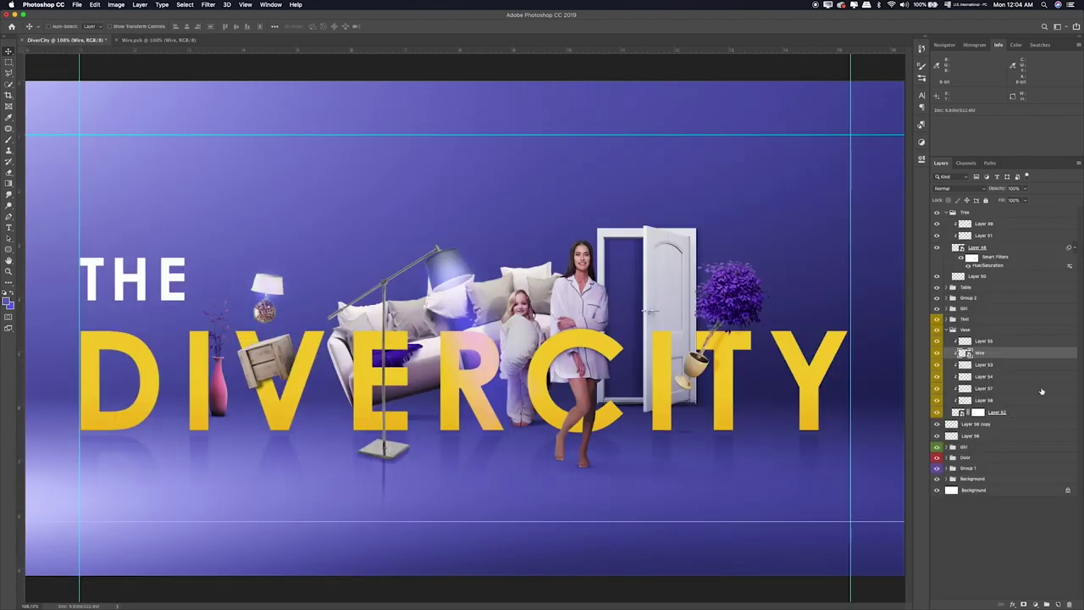
Step: Delete the stray Wire layer, move Layer 56 and its copy into Vase, and collapse the groups
key(BackSpace)
click(949, 332)
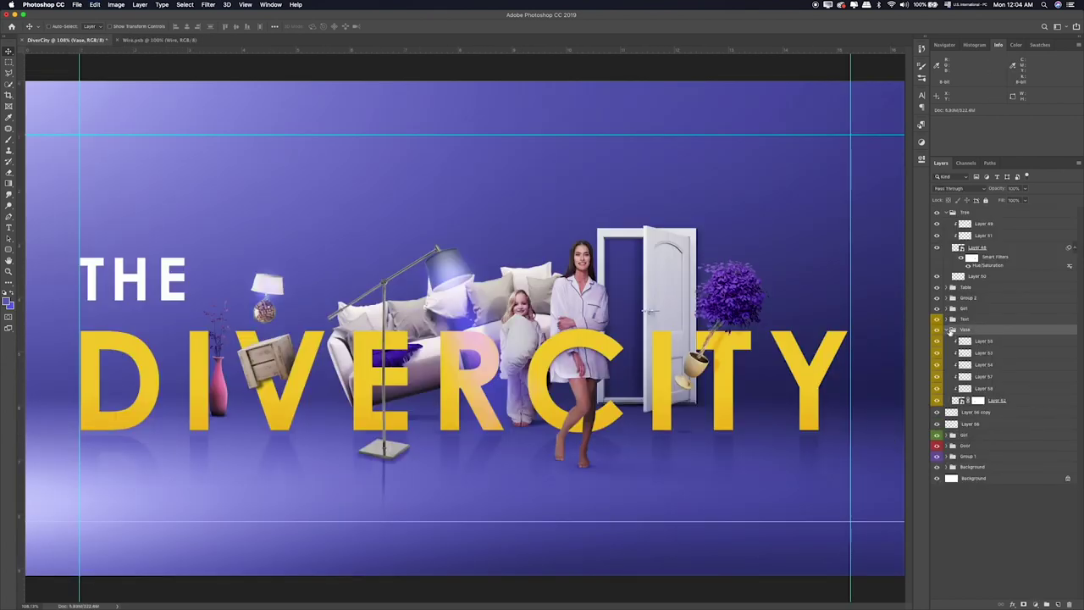
click(952, 341)
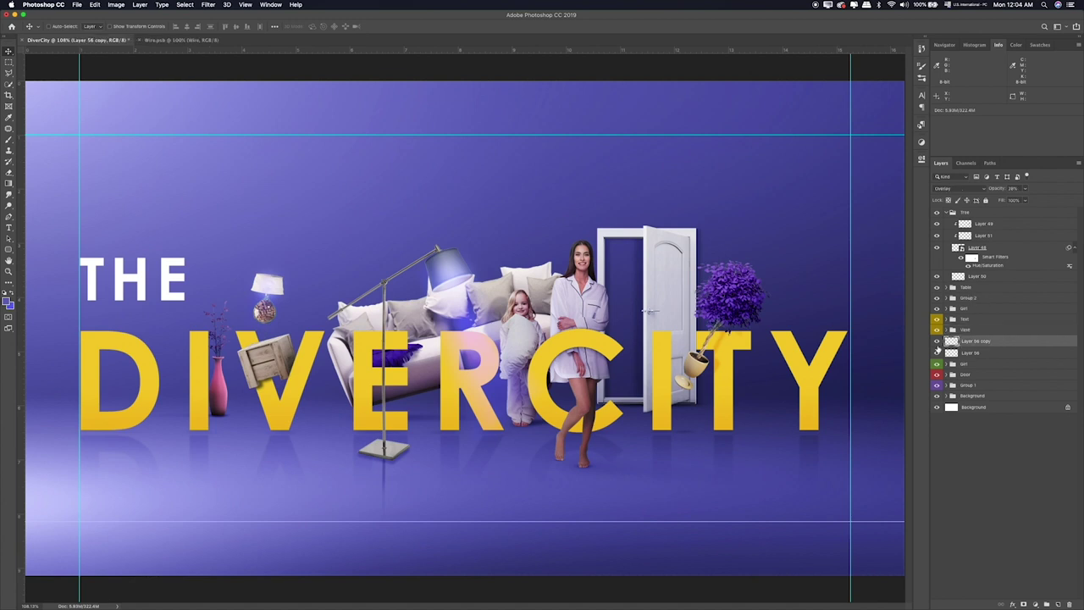
click(937, 340)
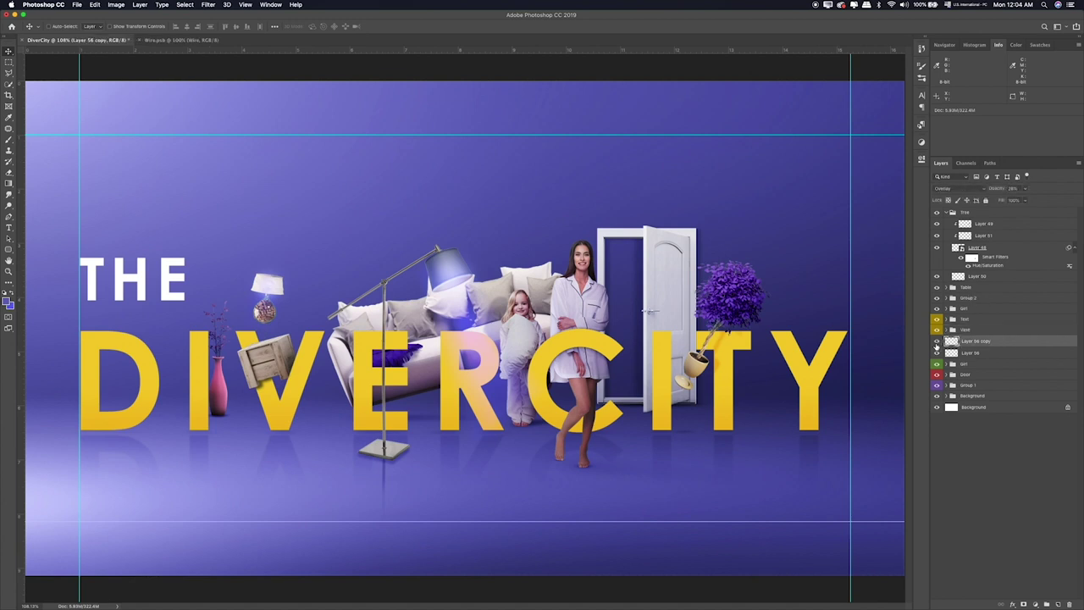
shift+click(978, 356)
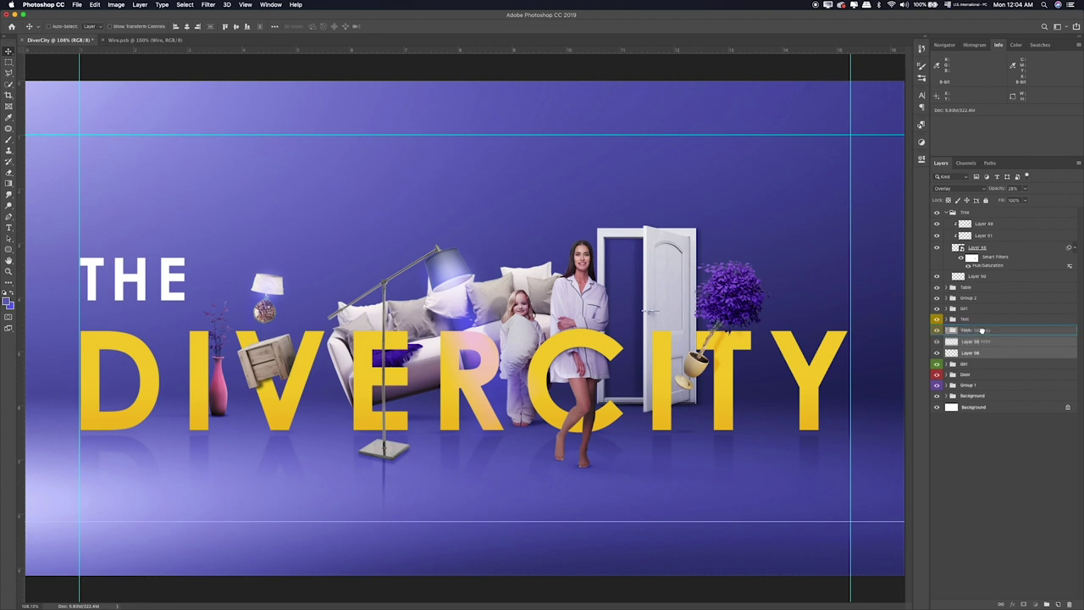
drag(978, 357, 982, 332)
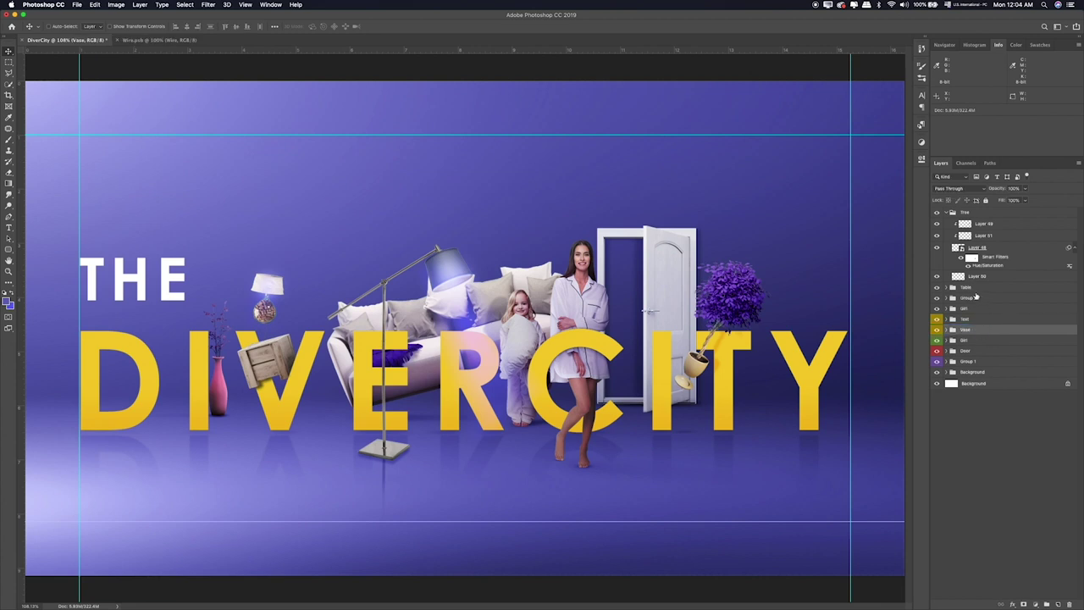
click(947, 212)
click(982, 217)
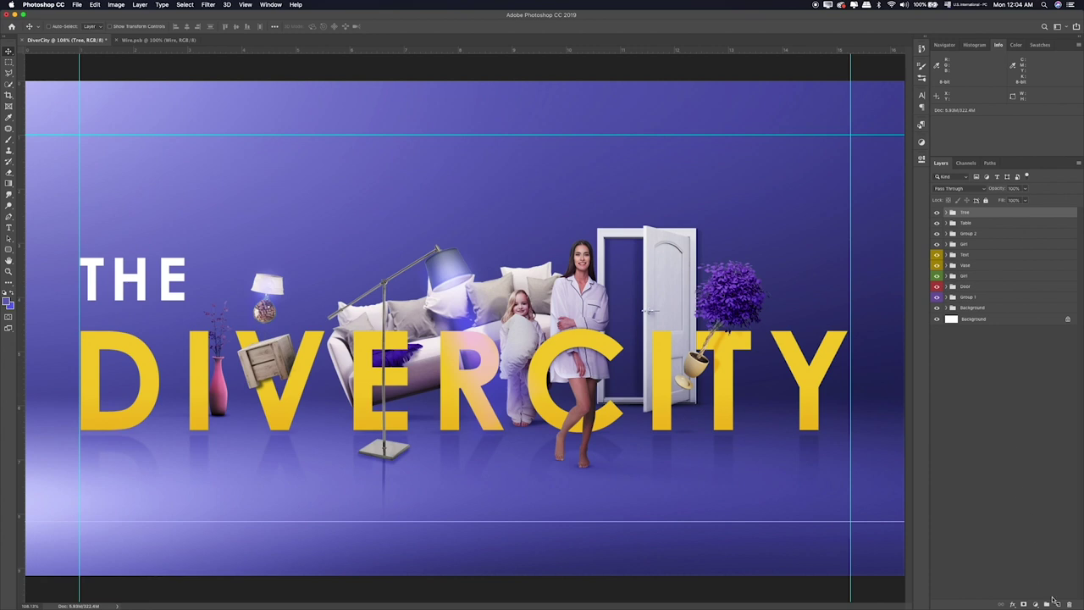
Step: Bring the wire image into the DiverCity poster inside a new group named 'Lamp'
click(161, 39)
drag(295, 158, 371, 219)
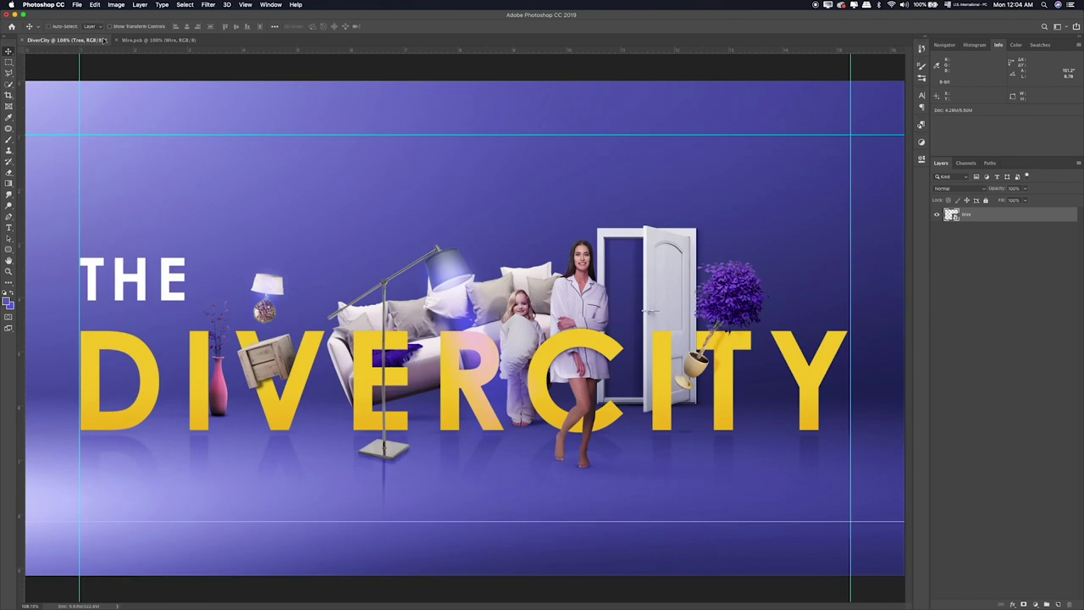
key(ctrl+g)
double_click(968, 211)
text(Li)
key(Return)
Step: Shrink the wire and place it beside the floor lamp's base
click(1014, 222)
key(ctrl+t)
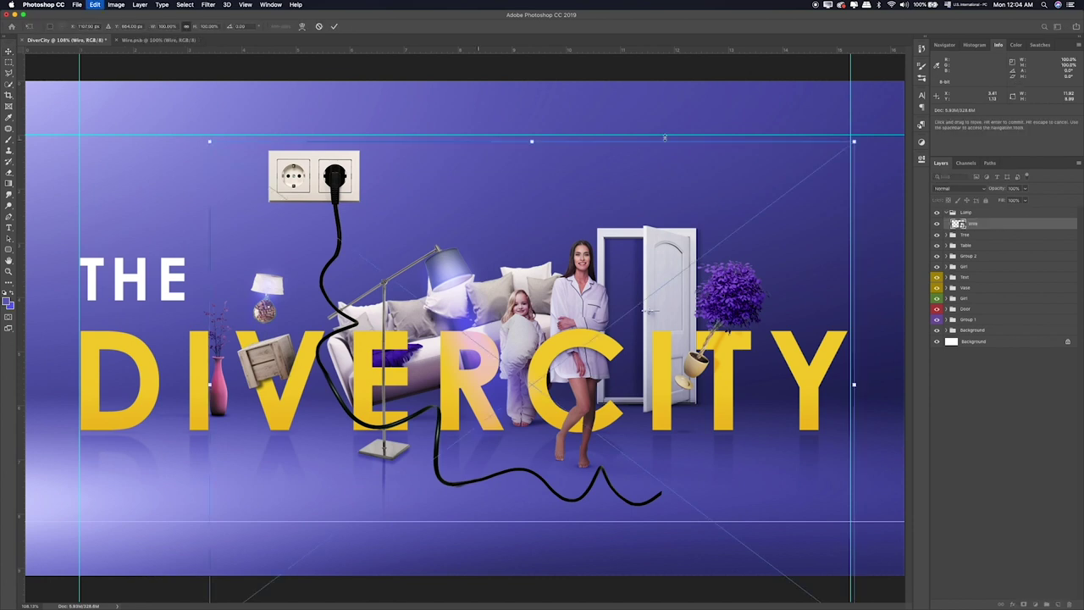
drag(855, 141, 325, 537)
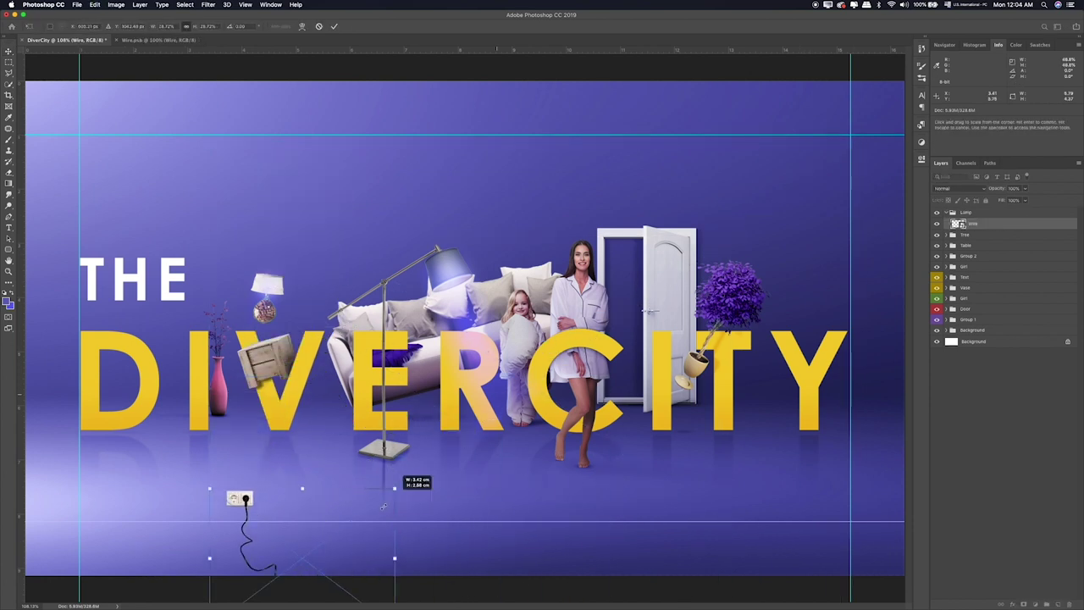
drag(337, 461, 387, 404)
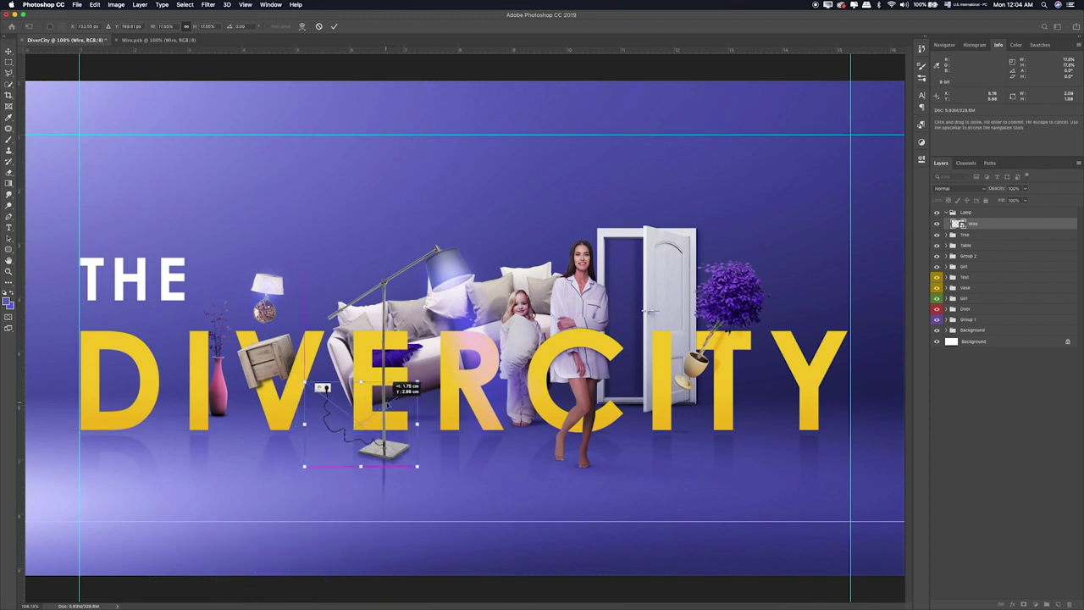
key(Return)
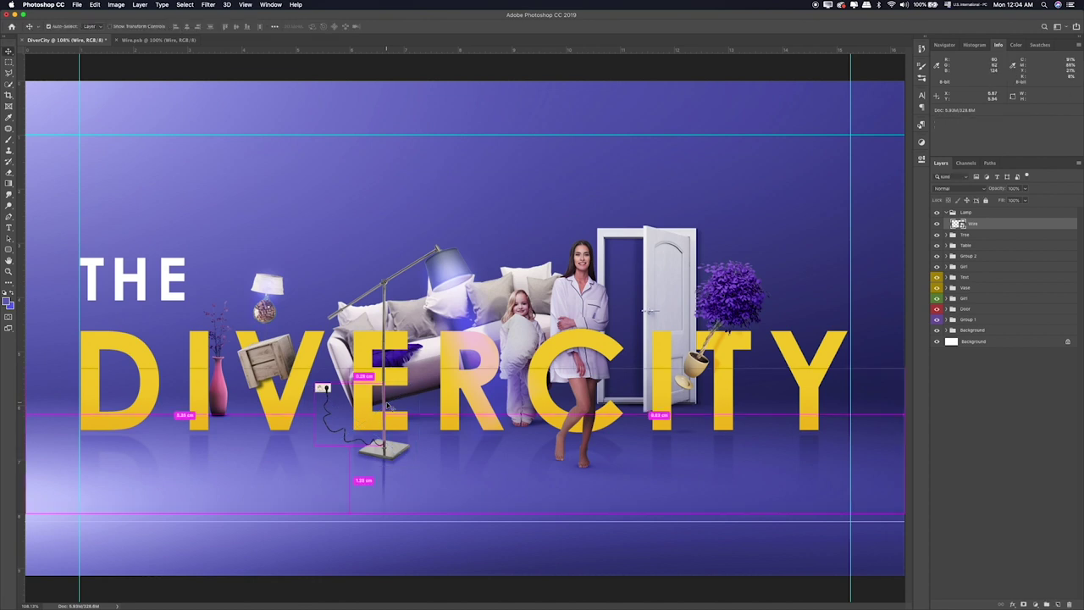
key(super+equal)
key(super+equal)
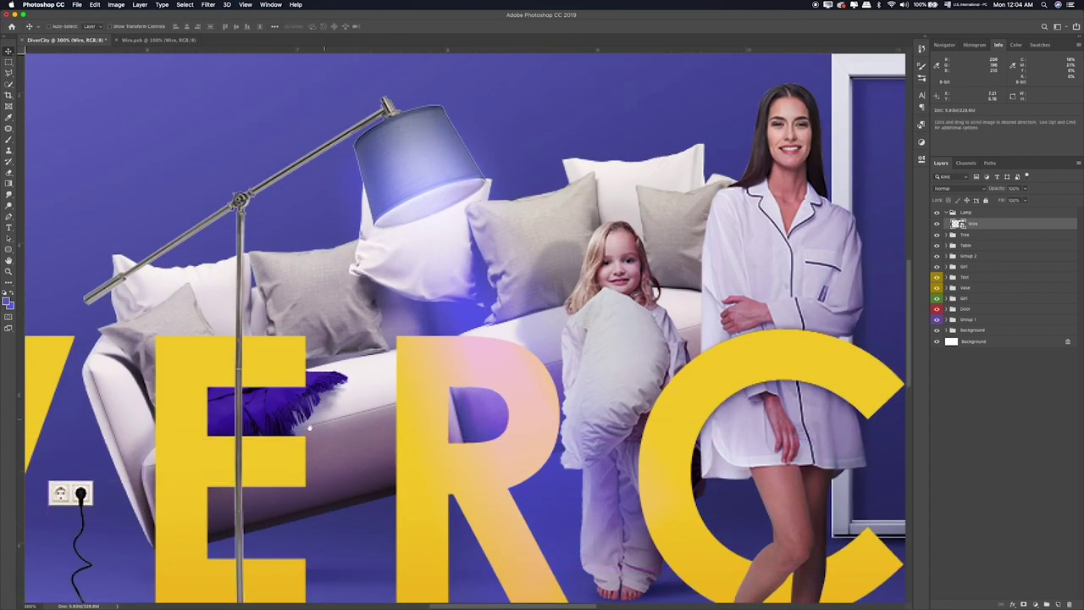
Step: Rename the floor lamp's Group 2 to 'Lamp' and drag the Wire layer into it
scroll(309, 428, down, 10)
scroll(486, 355, left, 10)
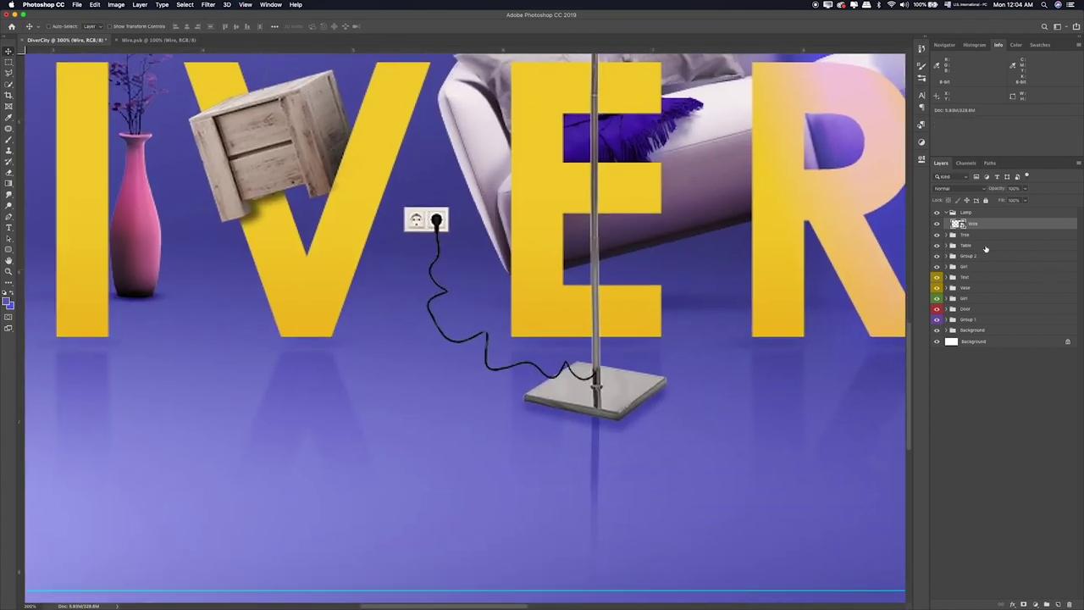
click(937, 224)
click(937, 223)
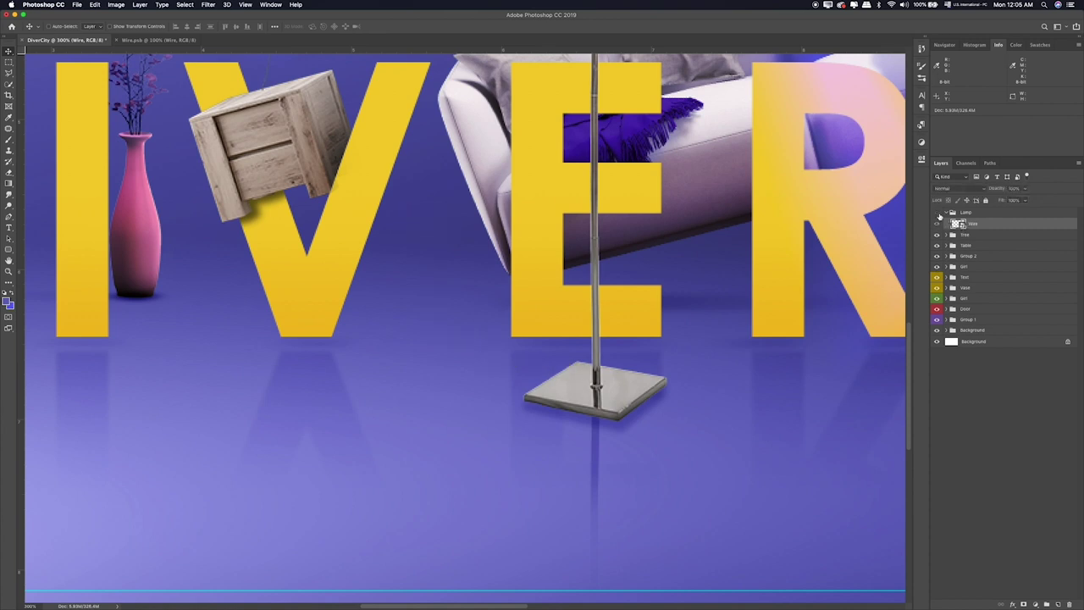
click(936, 256)
click(936, 256)
double_click(965, 255)
text(Lamp)
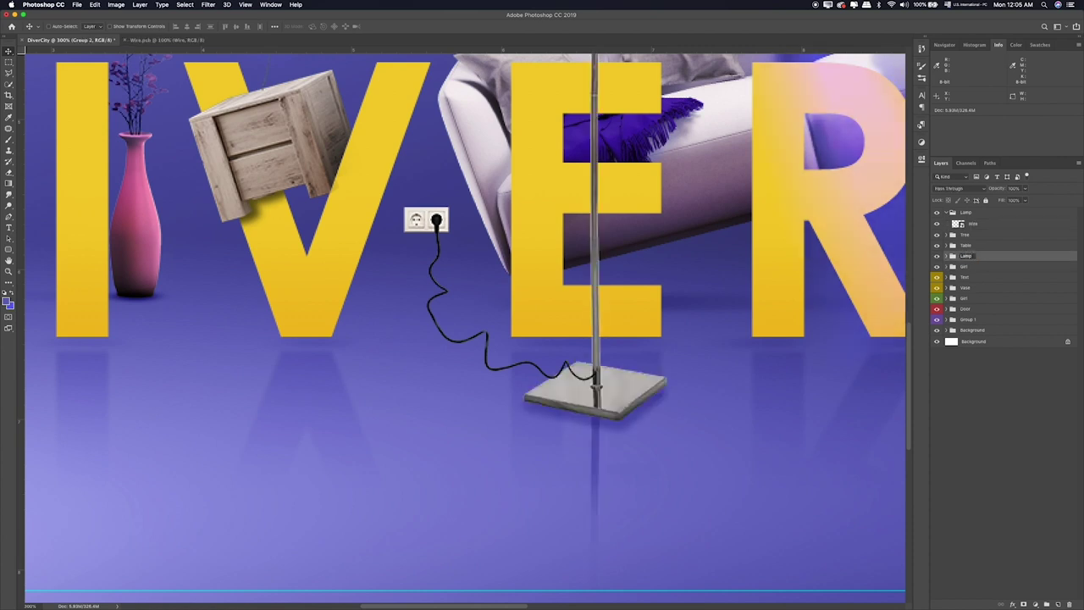
key(Return)
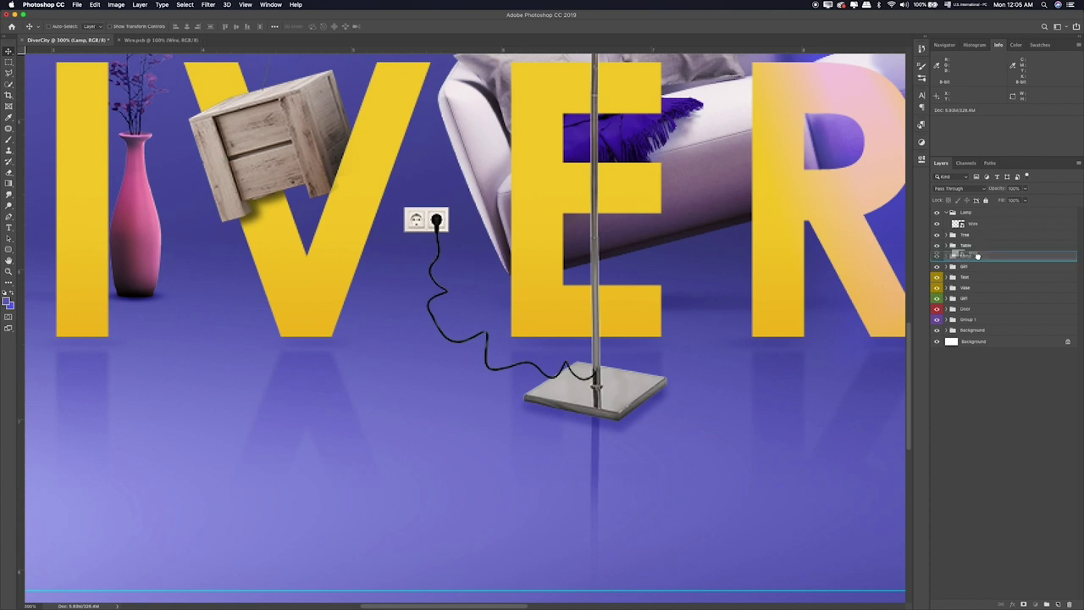
drag(982, 226, 977, 257)
click(975, 212)
Step: Delete the empty Lamp group and move Wire to the bottom of the lamp's group, nudged slightly up
key(Delete)
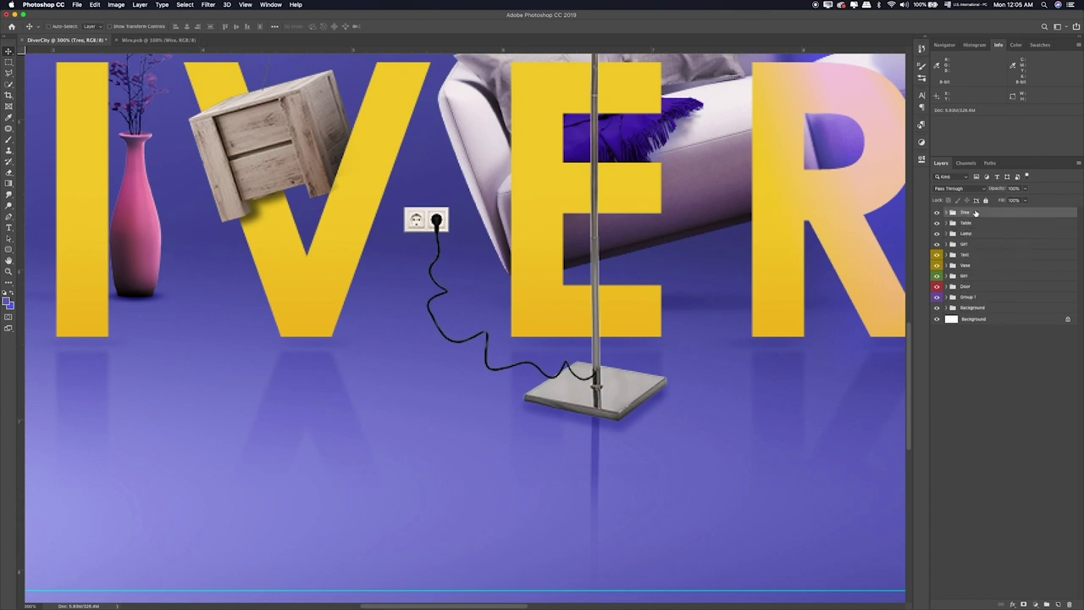
click(946, 234)
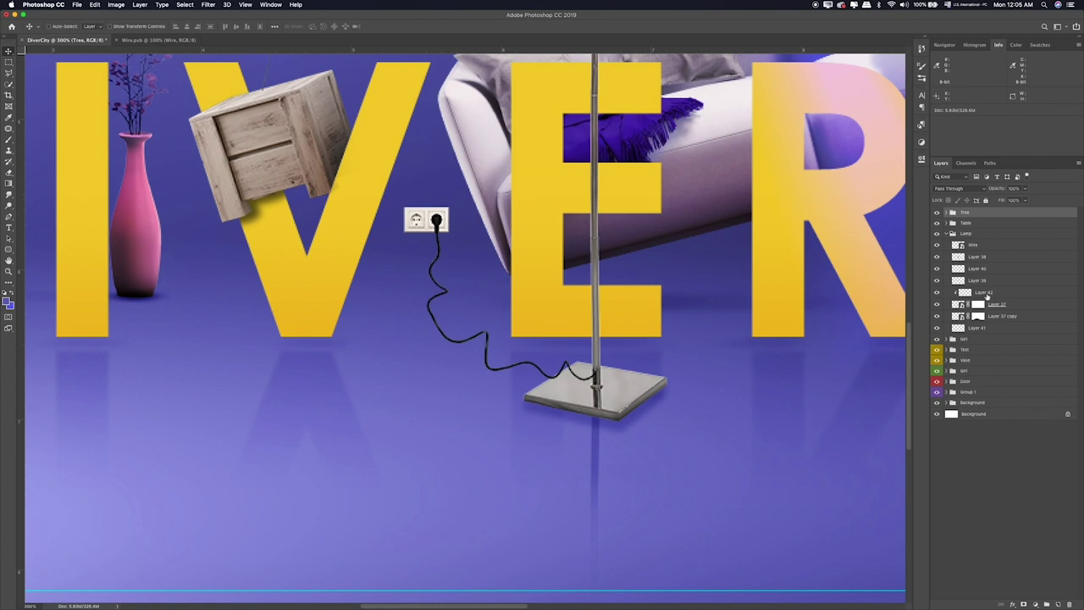
click(978, 245)
drag(986, 315, 988, 331)
drag(594, 335, 593, 328)
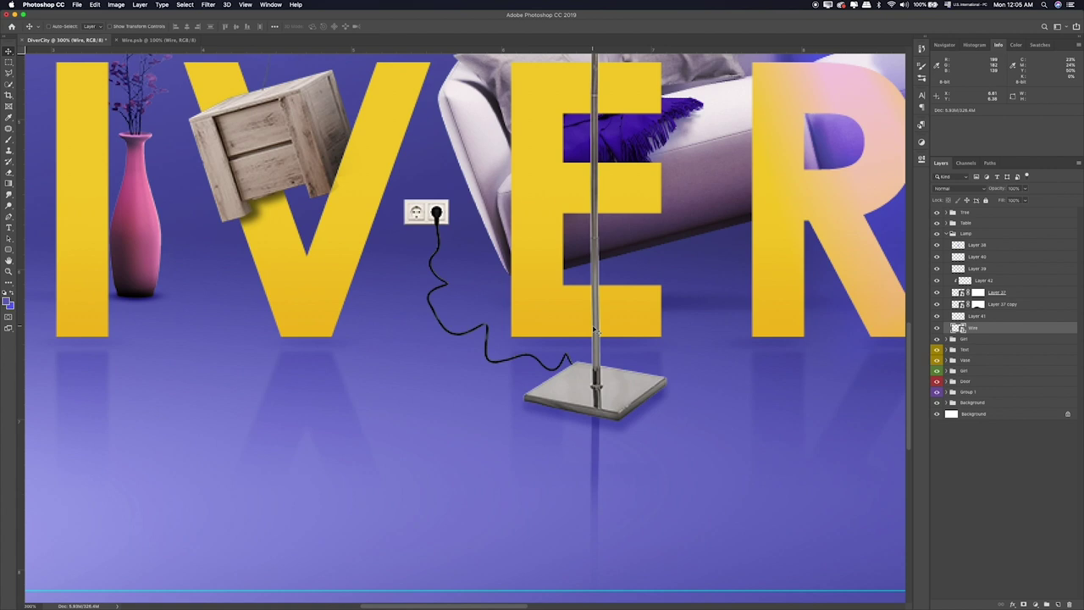
Step: Put Wire in its own group with a new empty layer beneath it
click(988, 340)
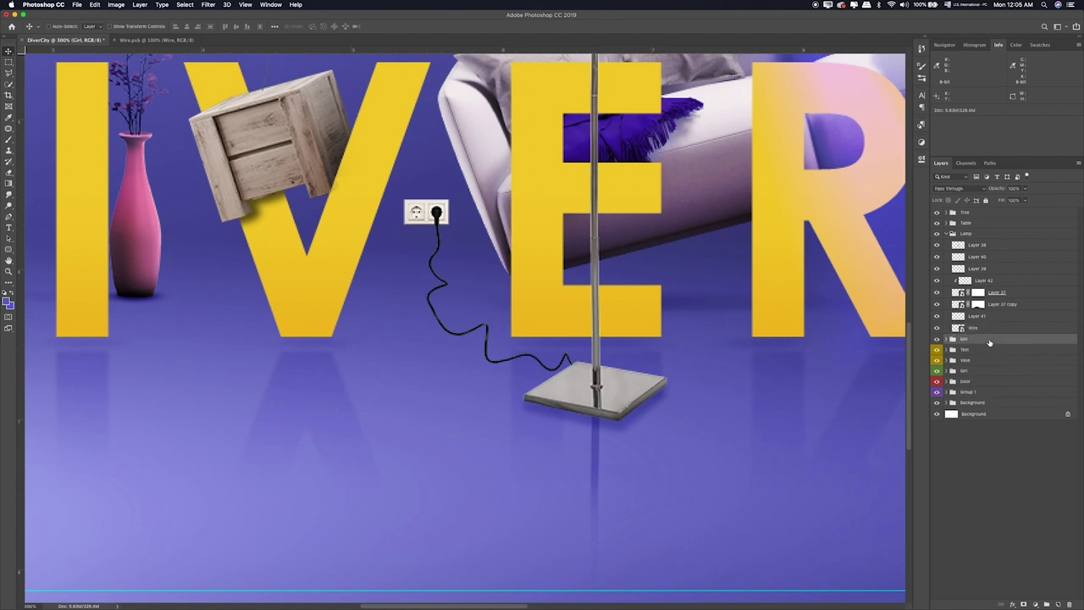
click(991, 329)
key(ctrl+g)
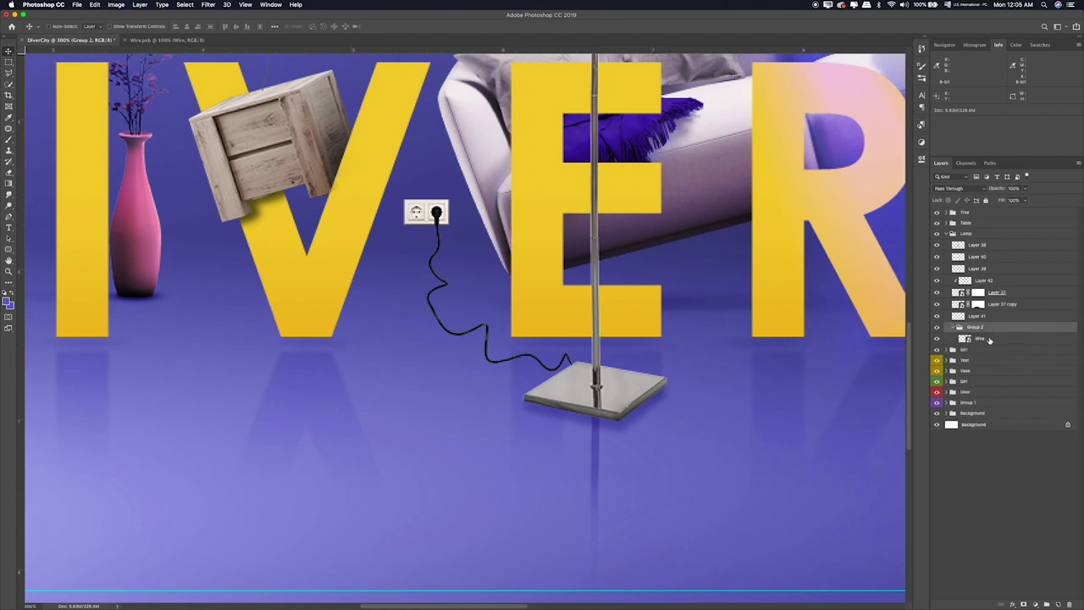
click(988, 339)
click(1057, 603)
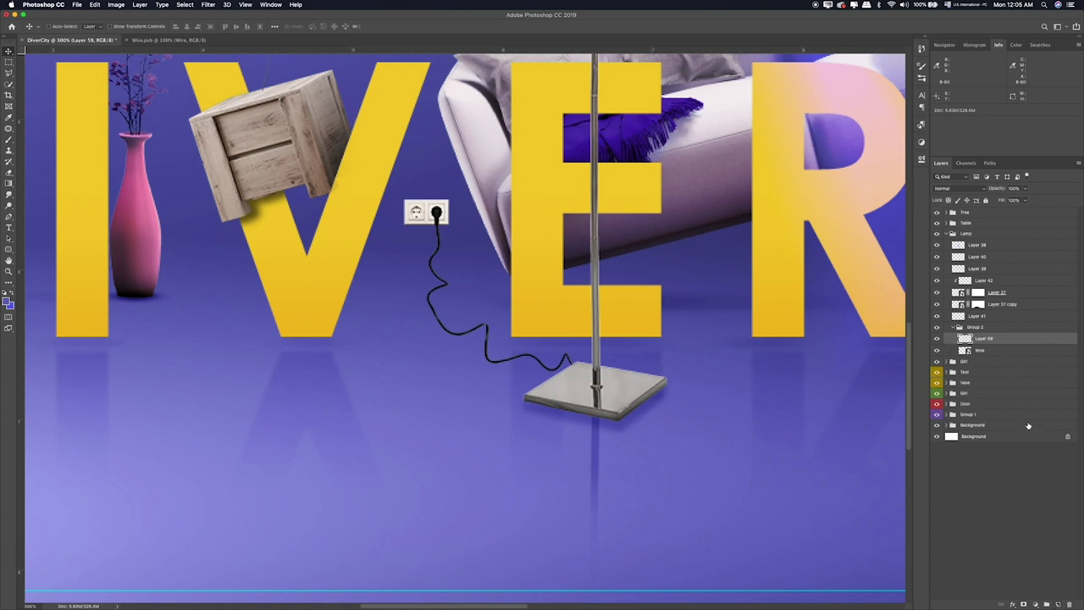
key(ctrl+bracketleft)
key(b)
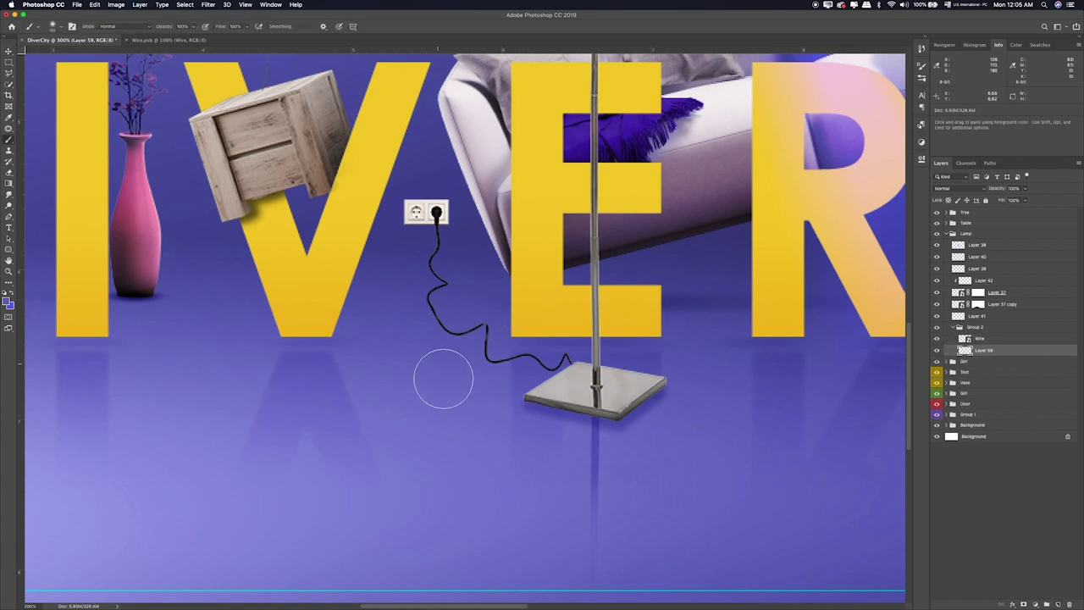
Step: Paint a black dot under the wire and squash it into a flat elliptical shadow
click(8, 302)
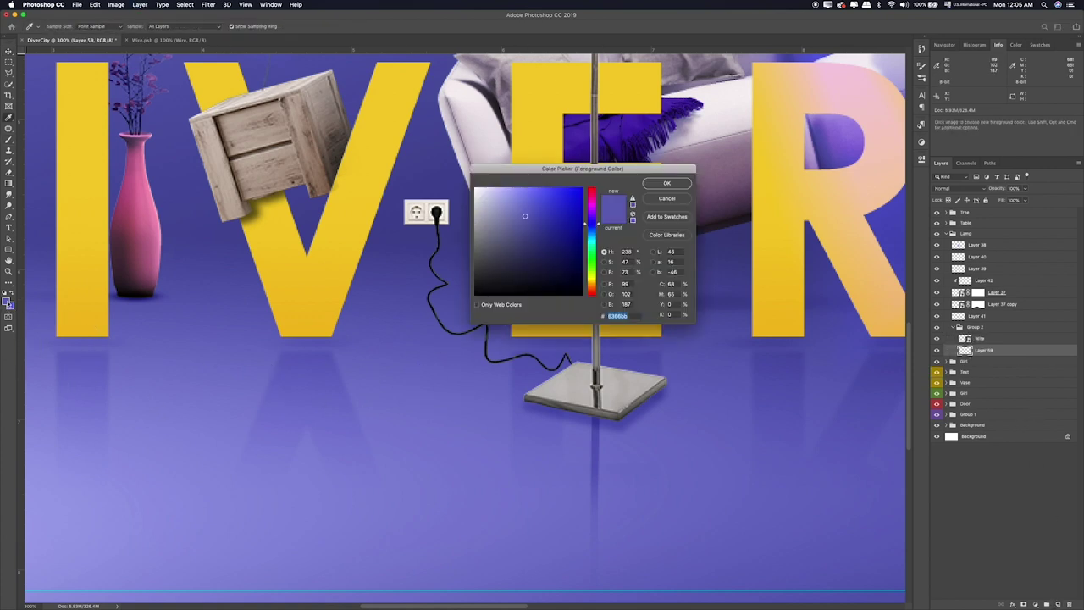
drag(507, 268, 460, 302)
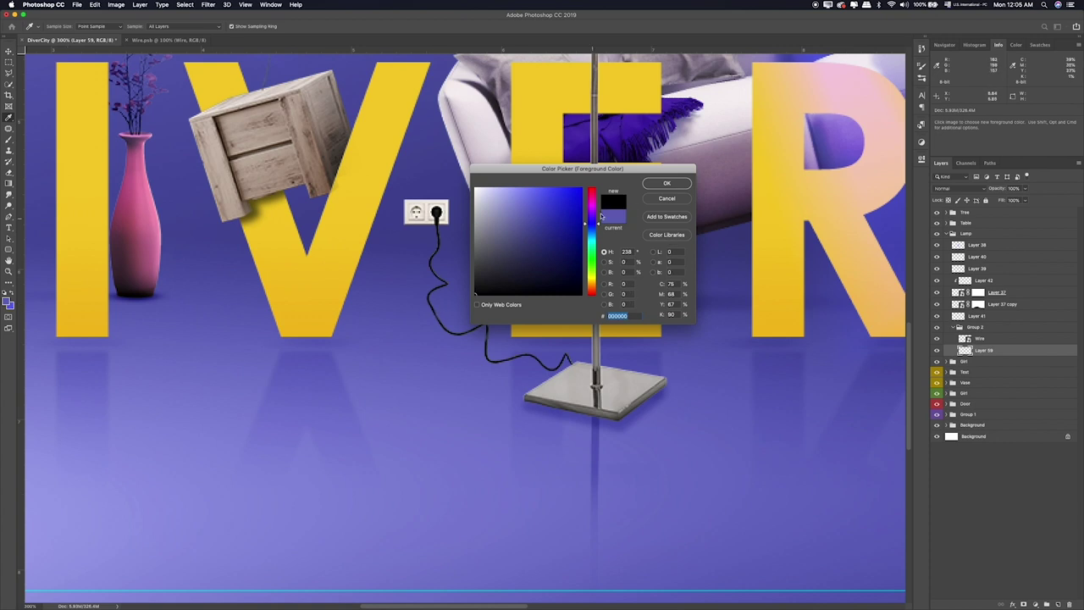
click(646, 184)
click(398, 366)
key(ctrl+t)
mouse_move(398, 303)
mouse_down()
mouse_move(401, 417)
mouse_move(502, 372)
mouse_up()
key(Return)
Step: Duplicate the shadow and shift the copy right along the wire
key(ctrl+plus)
key(ctrl+plus)
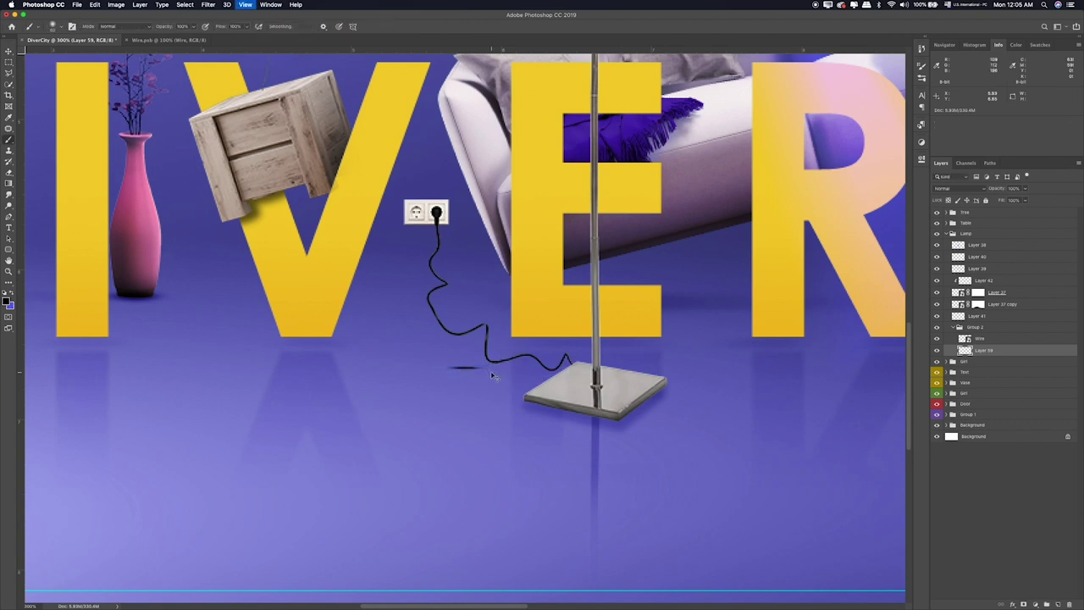
key(ctrl+plus)
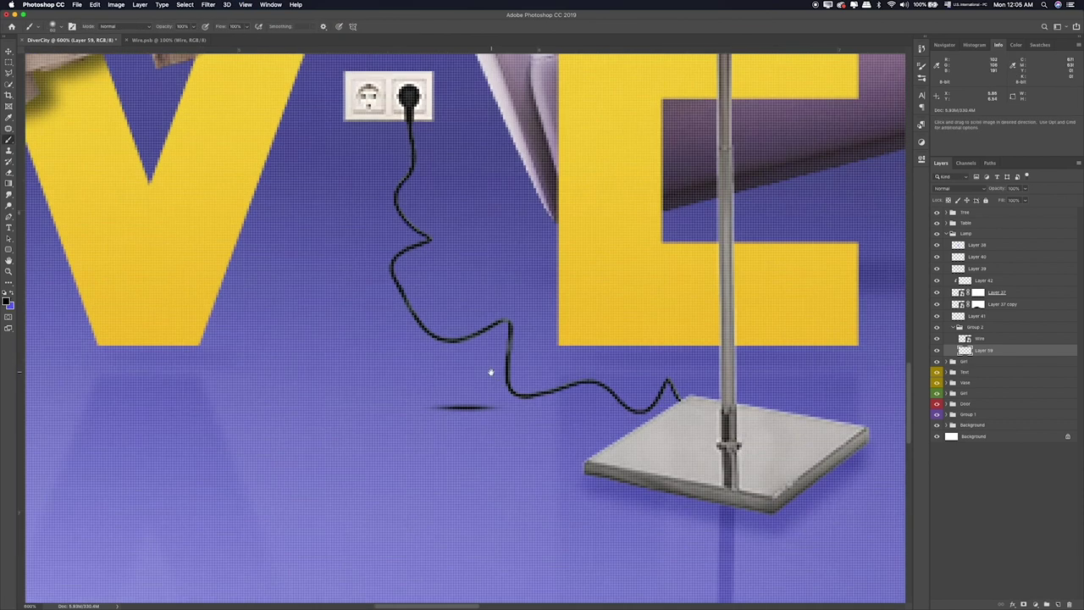
drag(490, 372, 399, 327)
key(v)
mouse_move(401, 386)
mouse_down()
mouse_move(447, 358)
mouse_move(560, 386)
mouse_up()
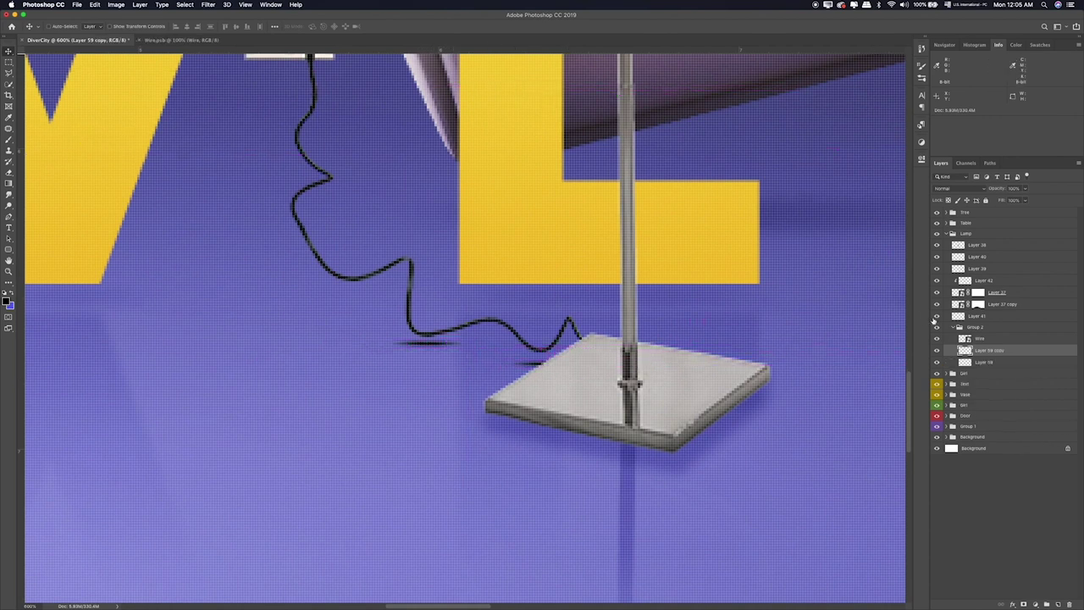
Step: Set both shadow layers to Soft Light blending at 44% opacity
shift+click(1005, 361)
click(964, 188)
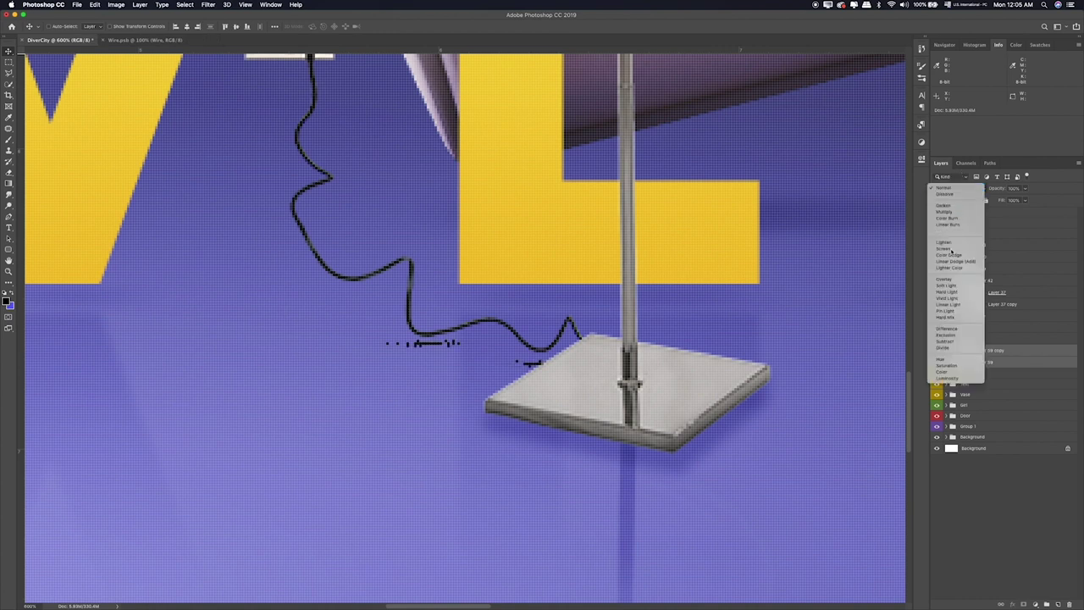
click(952, 288)
drag(1026, 188, 1004, 198)
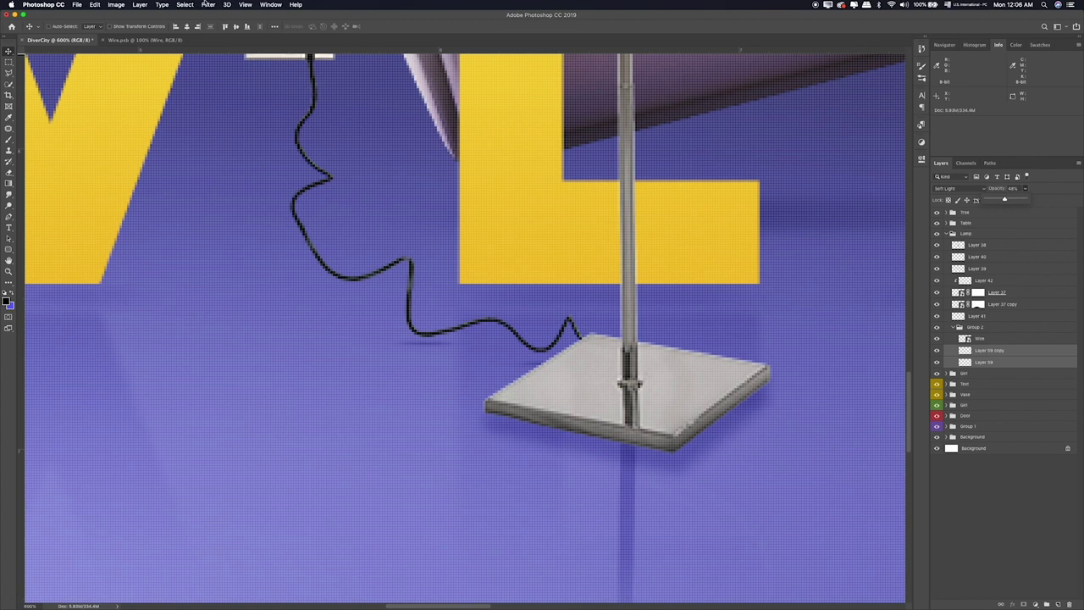
Step: Apply a 1.4-pixel Gaussian Blur to the shadow copy and the original shadow
click(207, 4)
key(Escape)
click(205, 4)
mouse_move(212, 105)
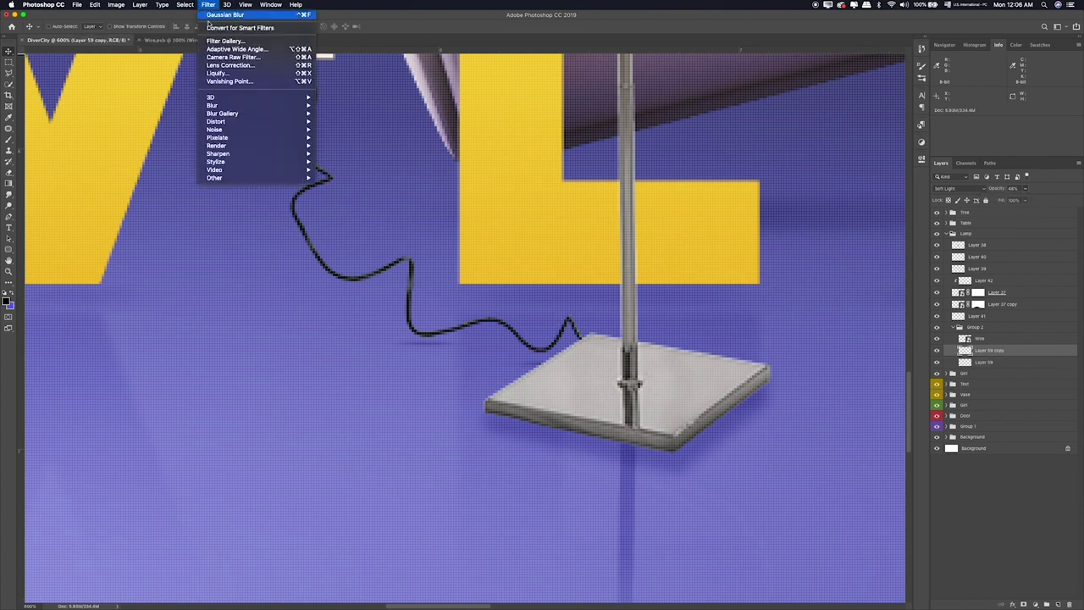
click(356, 138)
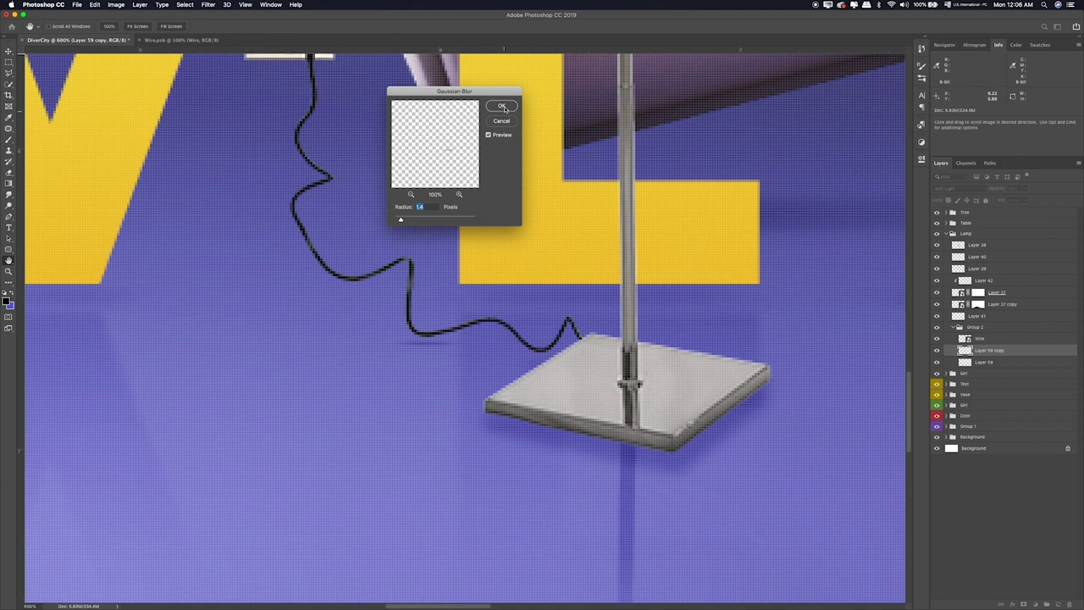
key(Return)
click(1016, 362)
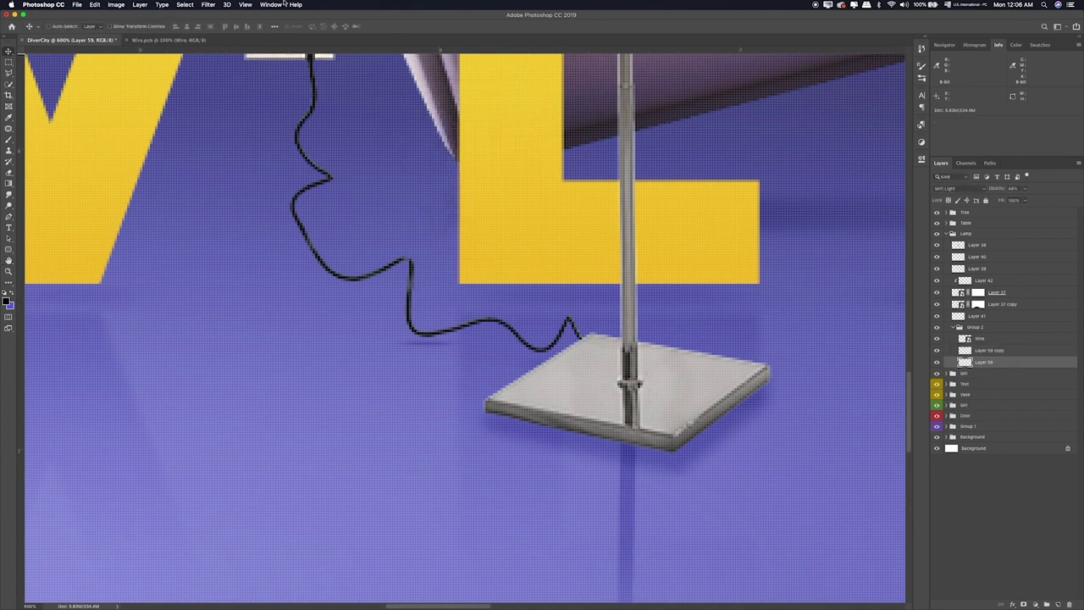
click(207, 5)
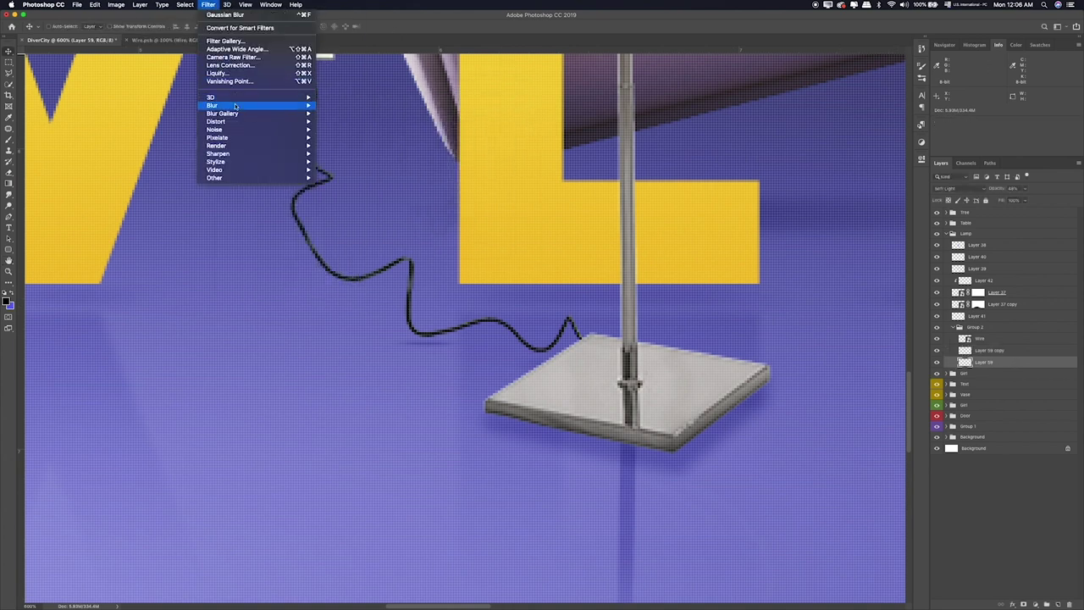
click(356, 139)
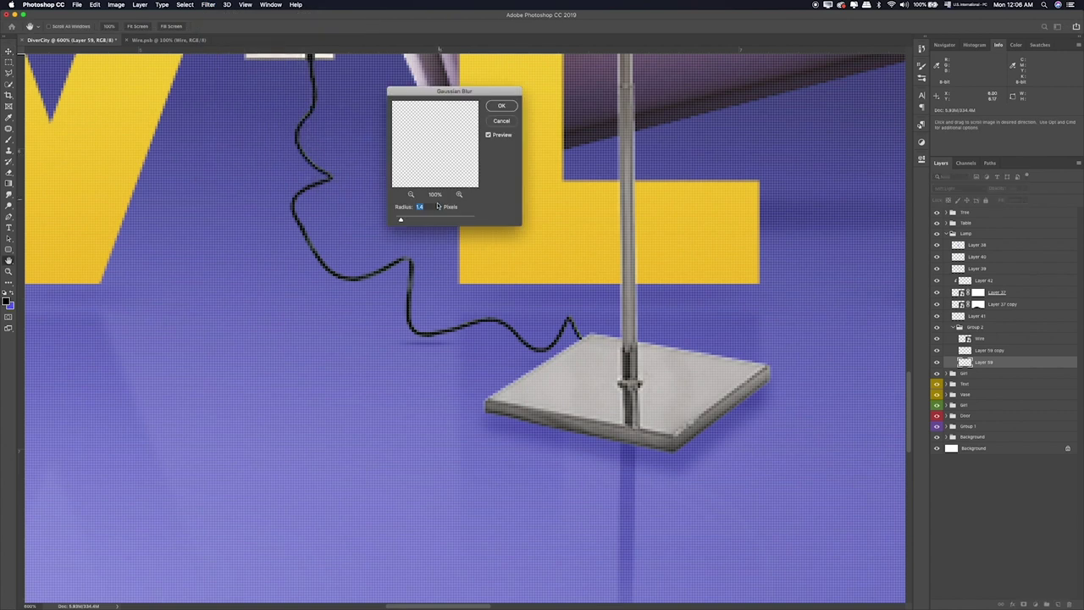
click(499, 107)
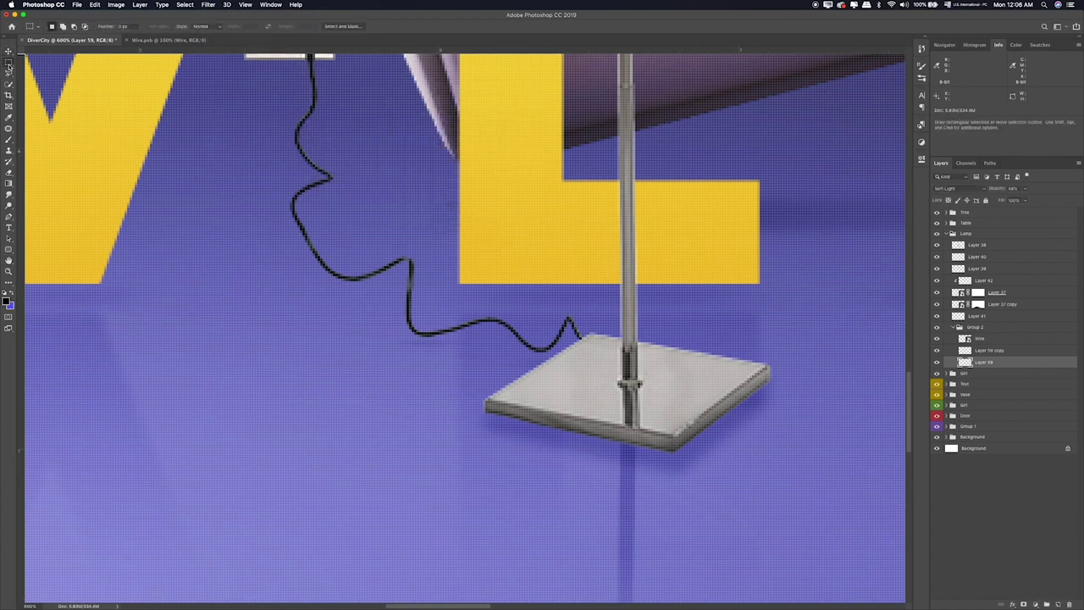
key(super+1)
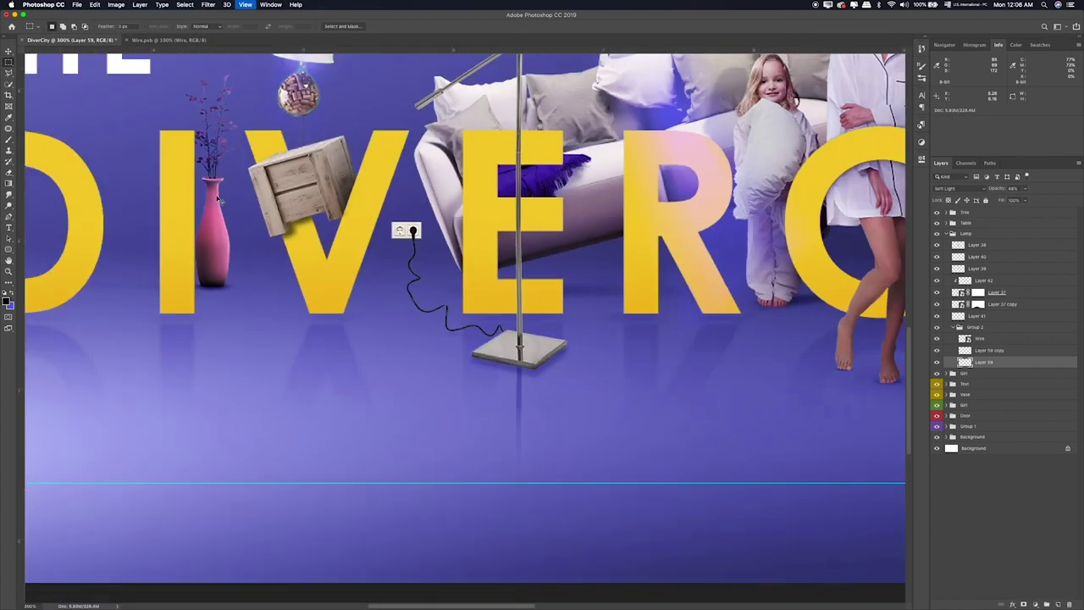
Step: Duplicate the original shadow, move it near the wire end, and stretch it wider
key(super+0)
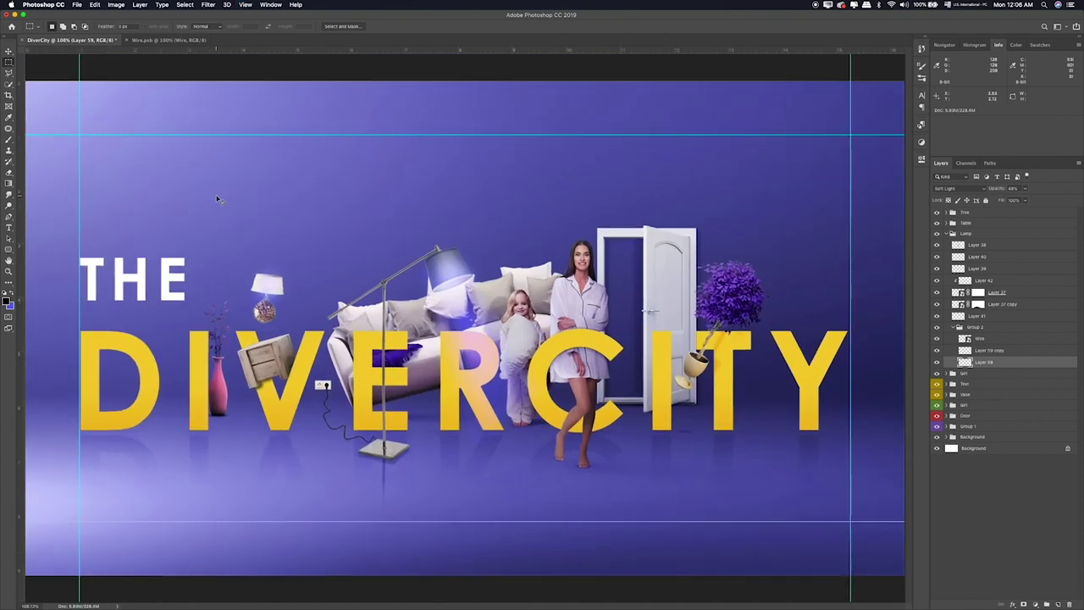
key(super+equal)
key(super+equal)
key(super+equal)
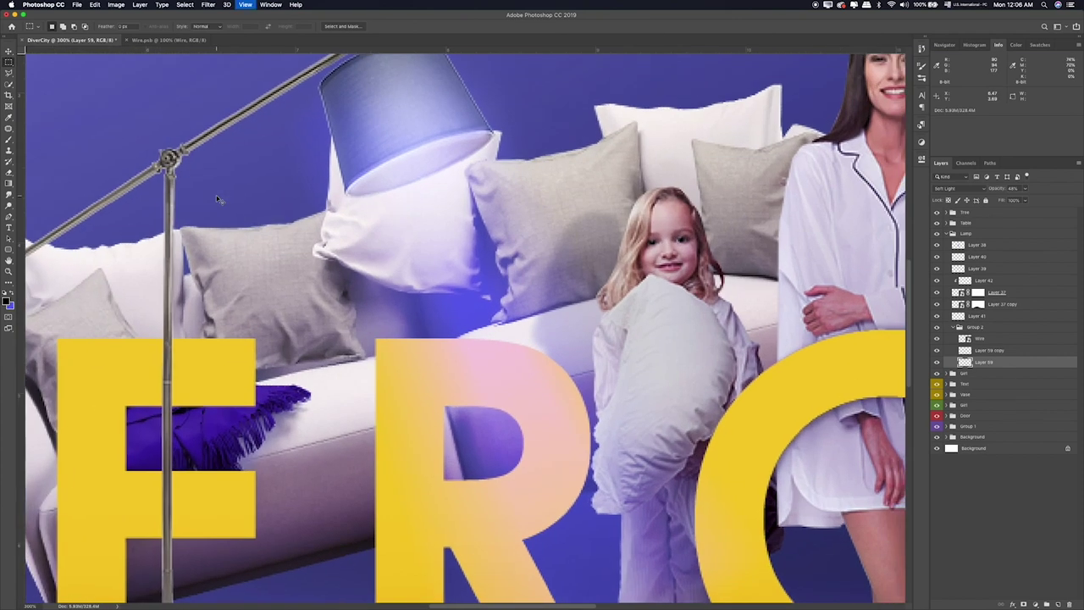
drag(216, 194, 892, 322)
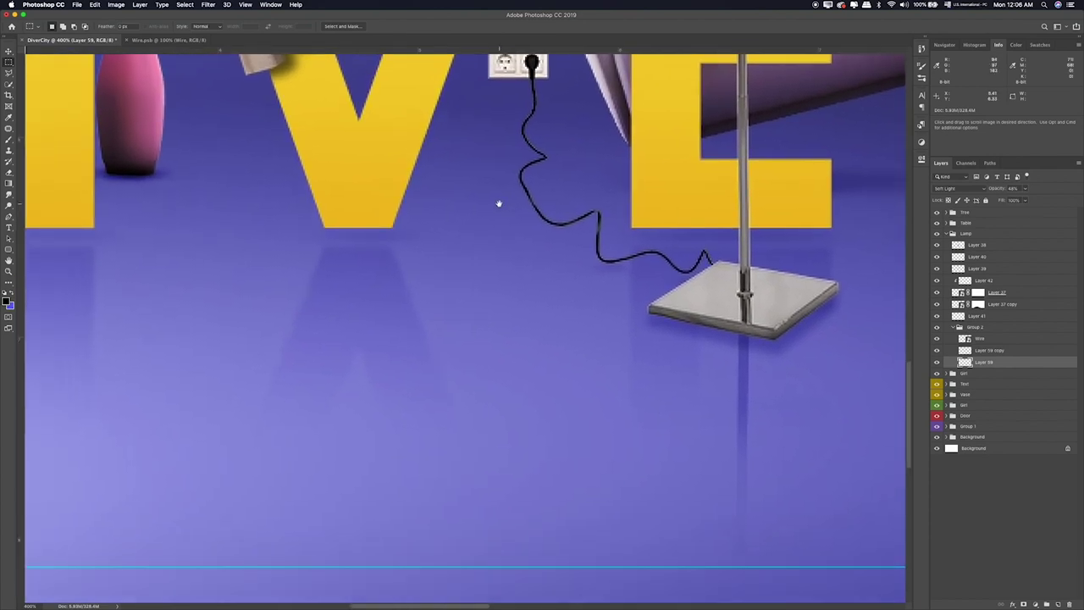
key(super+j)
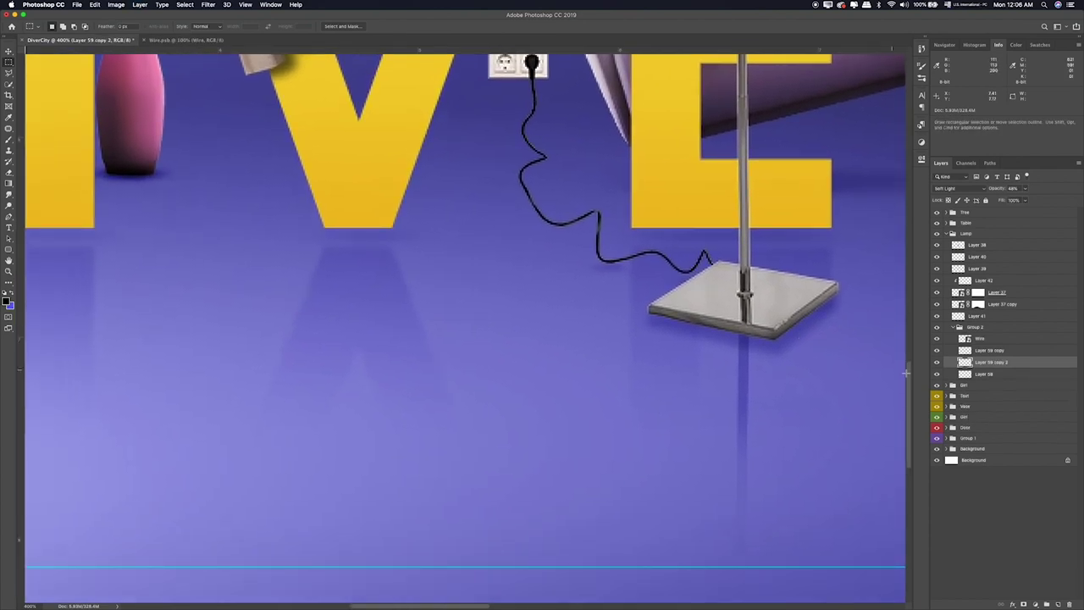
key(v)
drag(652, 269, 631, 254)
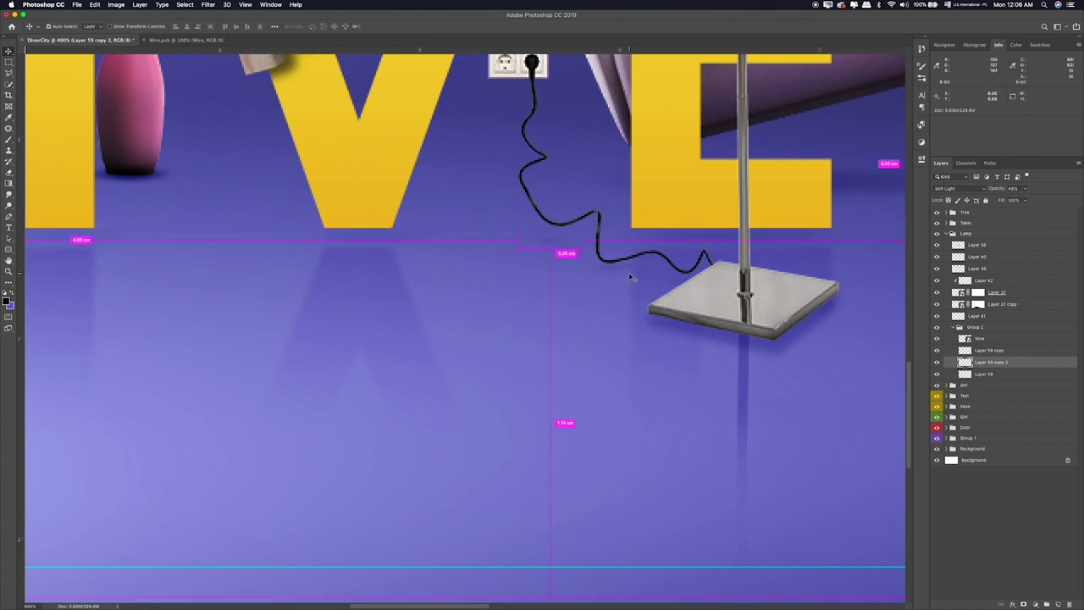
key(super+t)
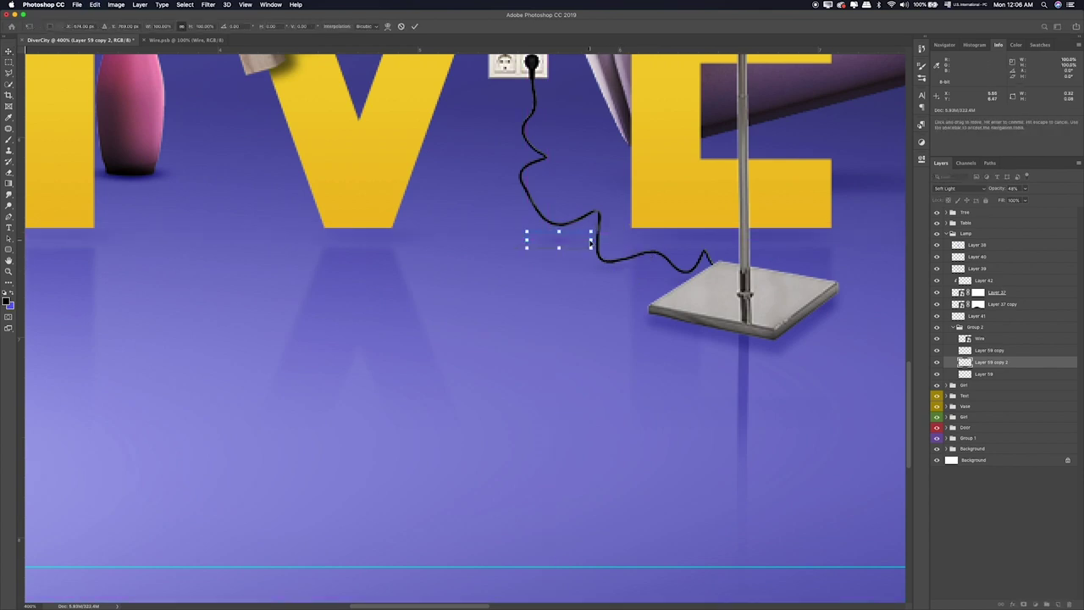
drag(590, 243, 581, 239)
key(Return)
Step: Raise the original shadow layer's opacity to 74% and fit the poster on screen
click(1024, 189)
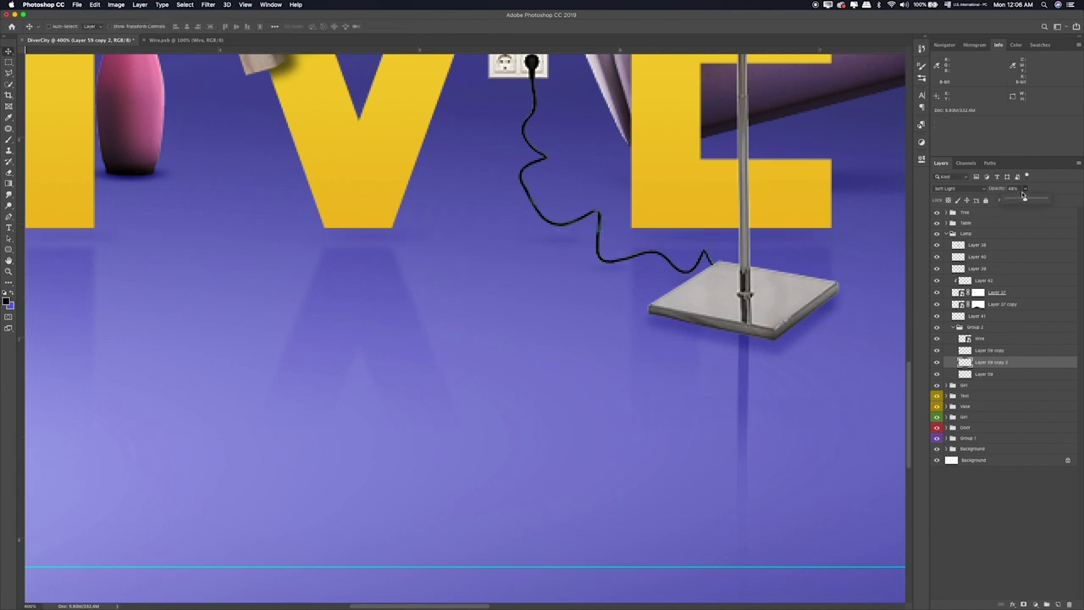
click(997, 353)
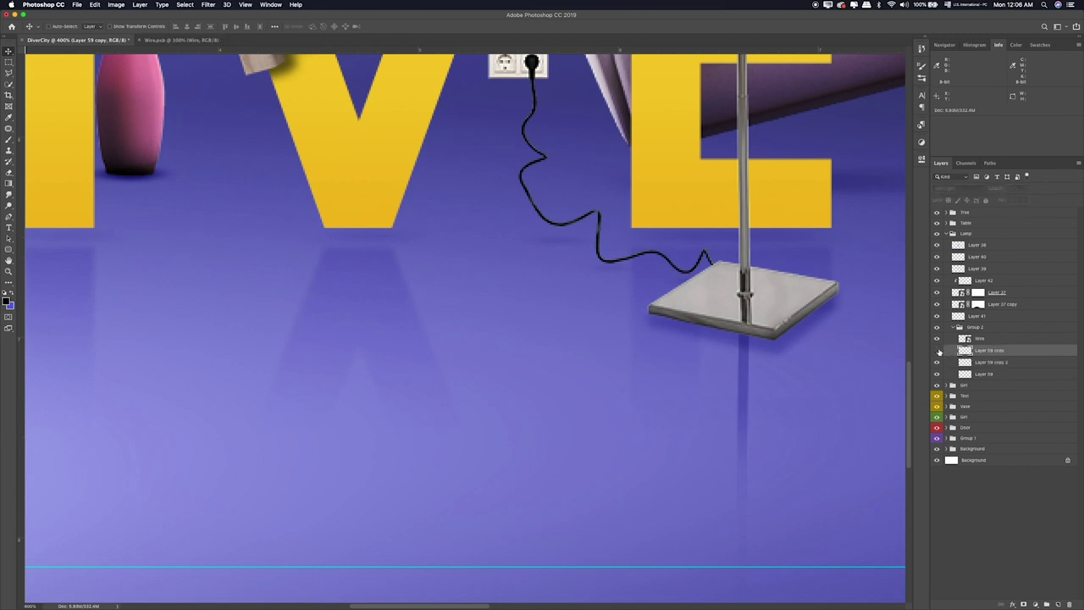
click(973, 374)
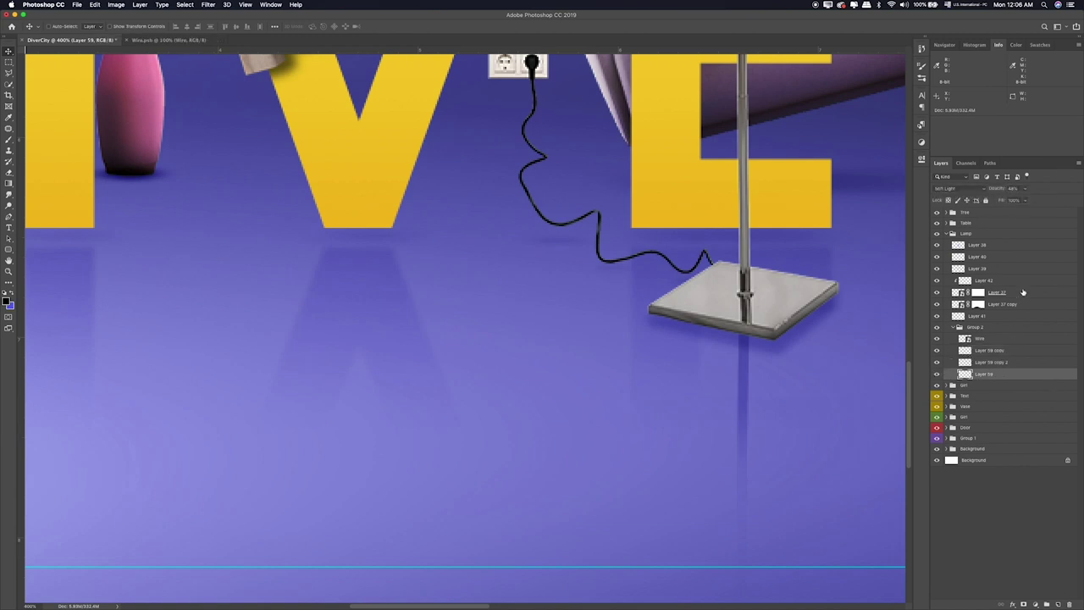
click(1025, 191)
drag(1032, 199, 1036, 200)
key(m)
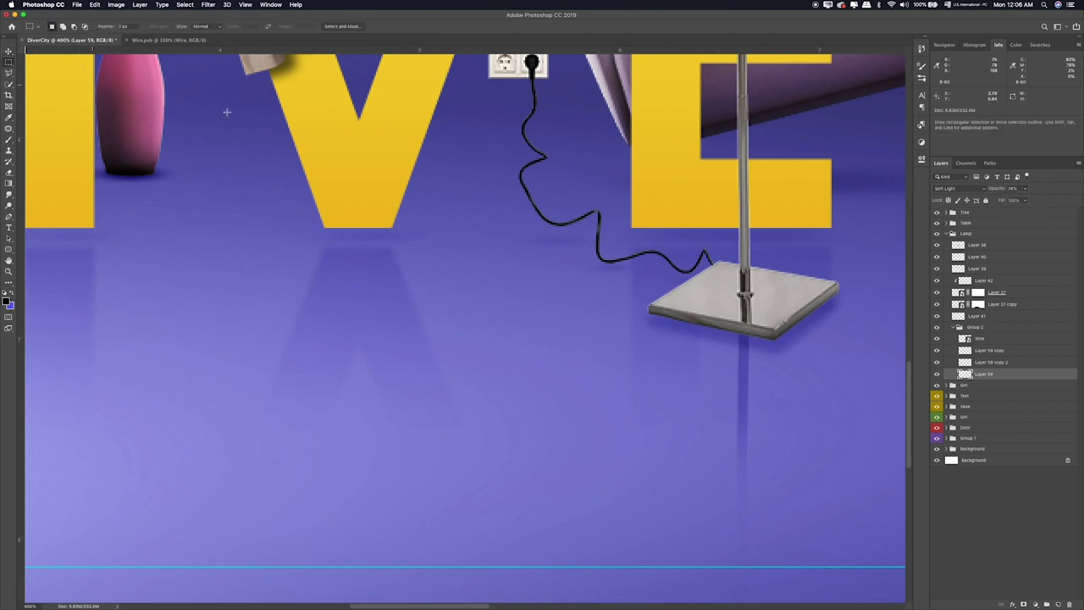
key(super+0)
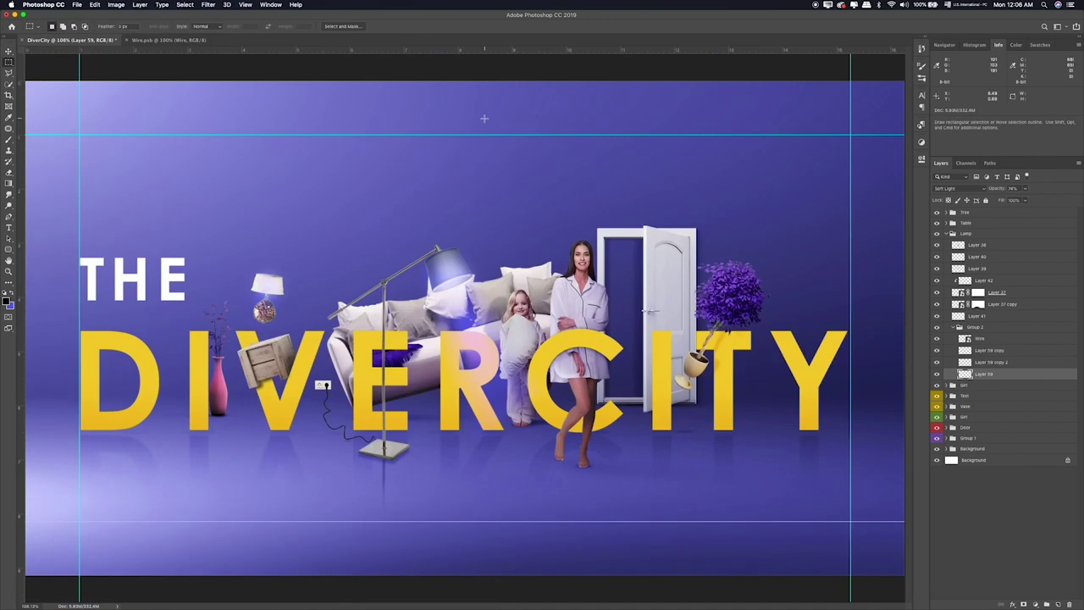
drag(838, 177, 106, 332)
Step: Change the letter C in DIVERCITY to white (ffffff)
key(t)
click(616, 376)
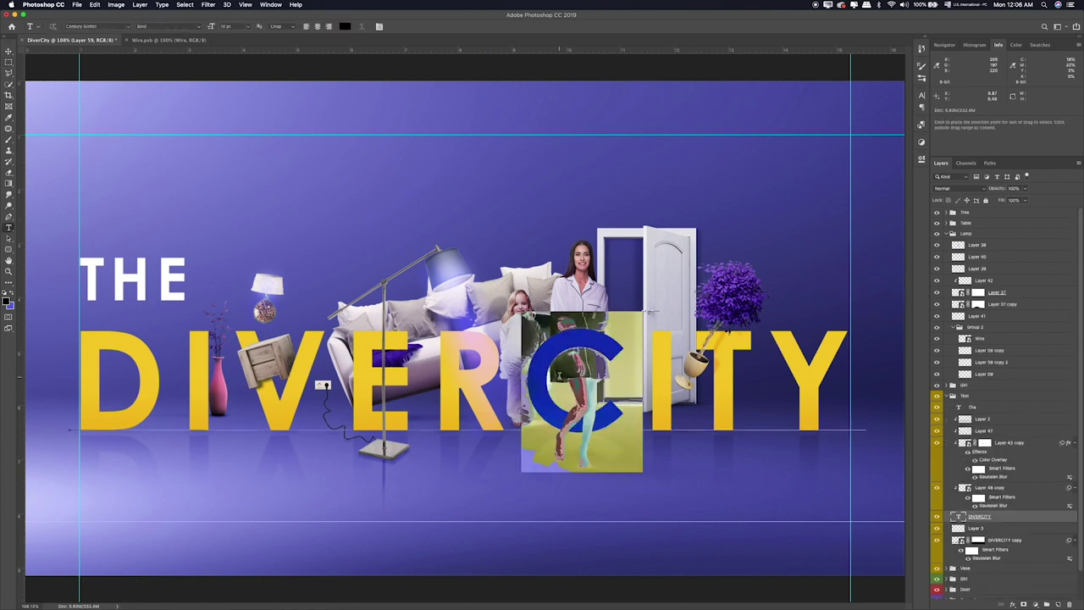
click(345, 28)
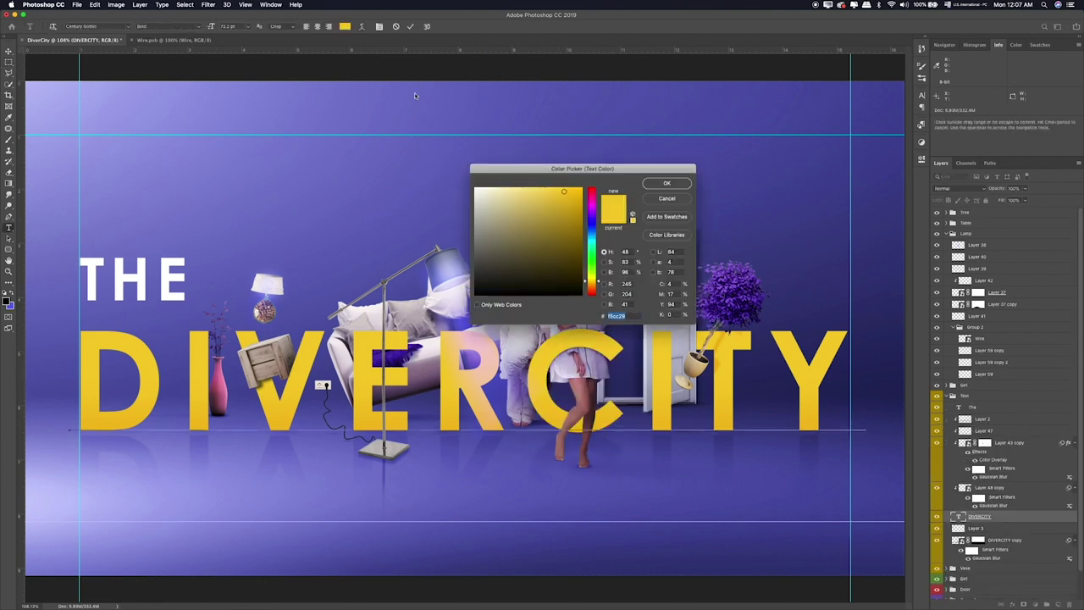
click(174, 278)
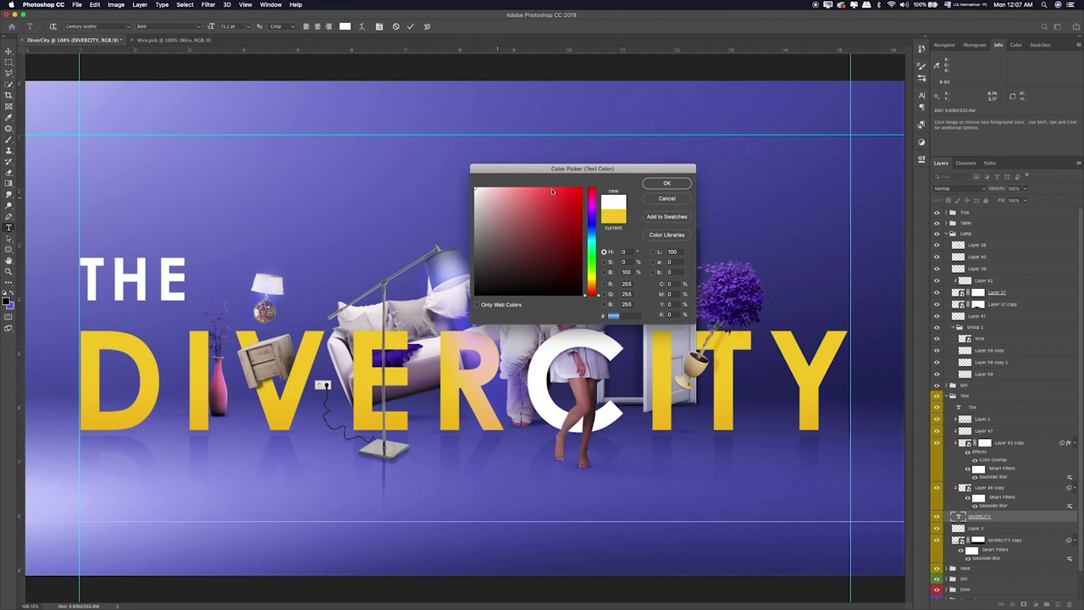
click(667, 184)
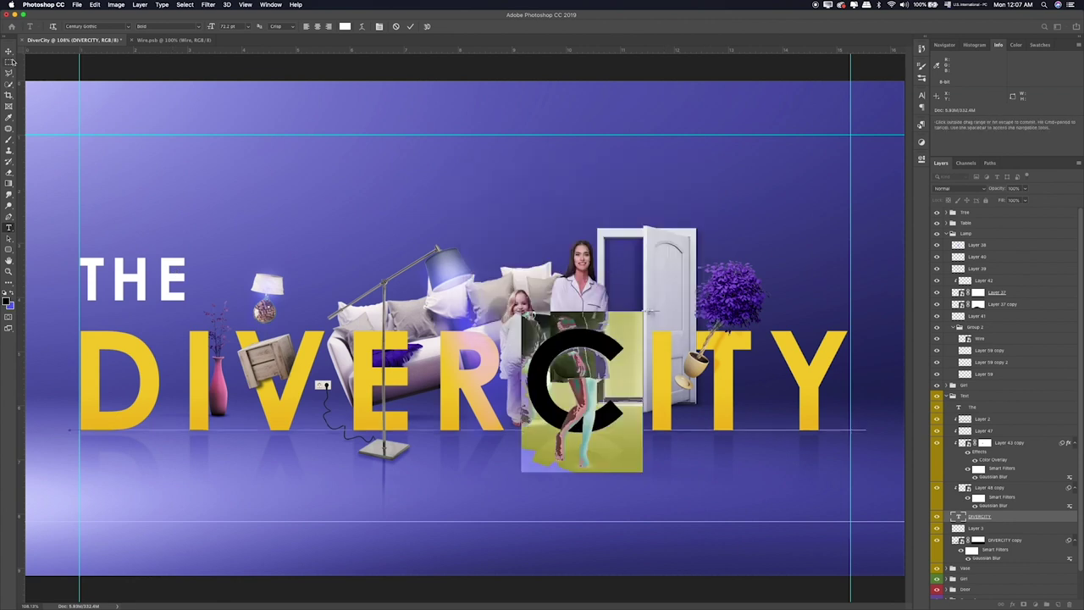
click(10, 62)
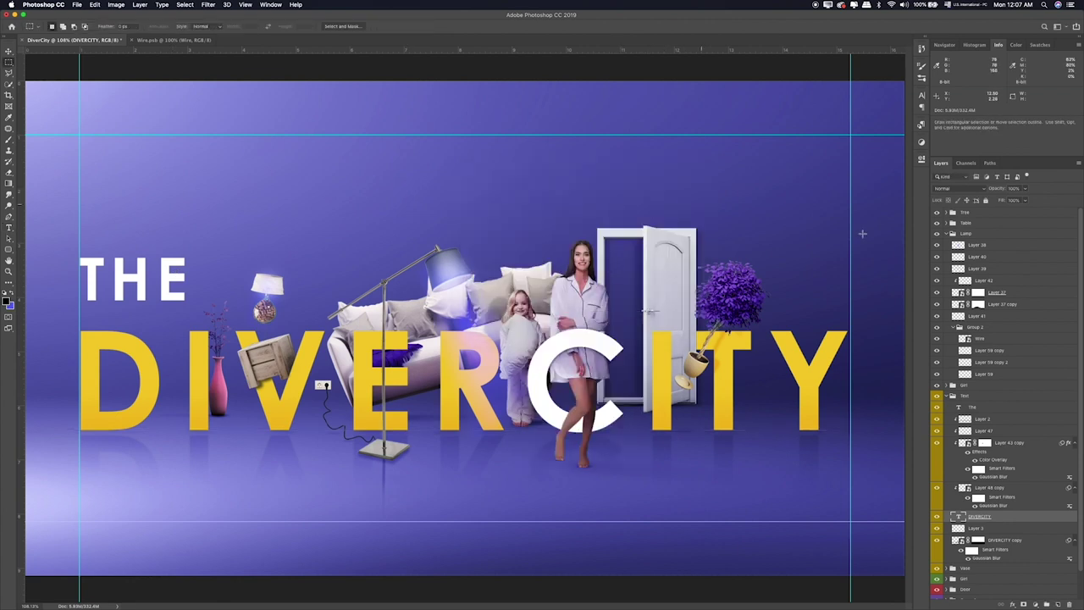
Step: Collapse the Lamp and Text groups and select the topmost Tree group
click(950, 396)
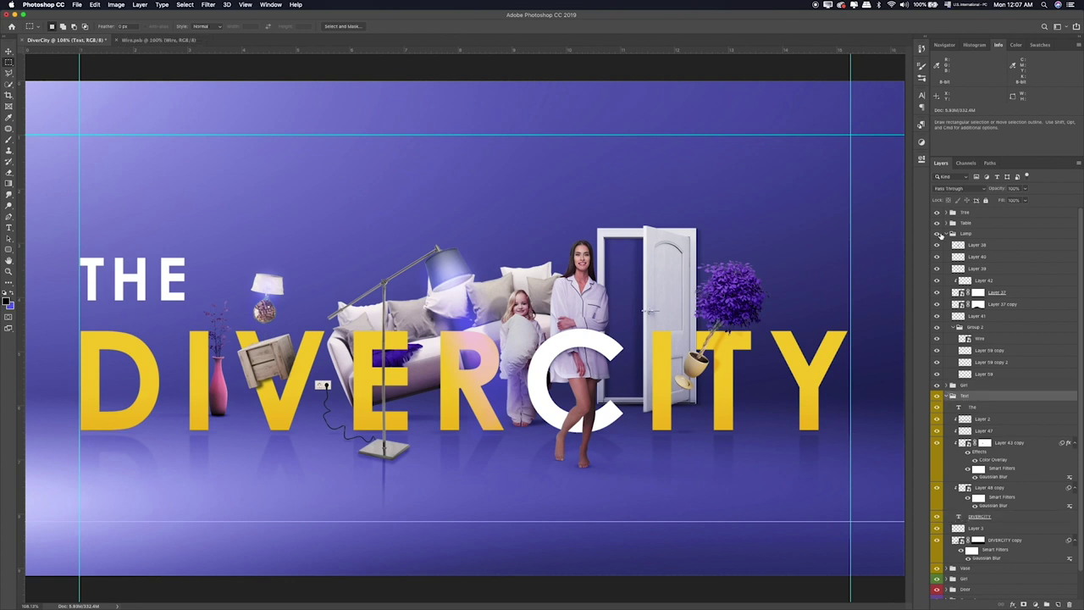
click(945, 234)
click(946, 235)
click(951, 254)
click(979, 213)
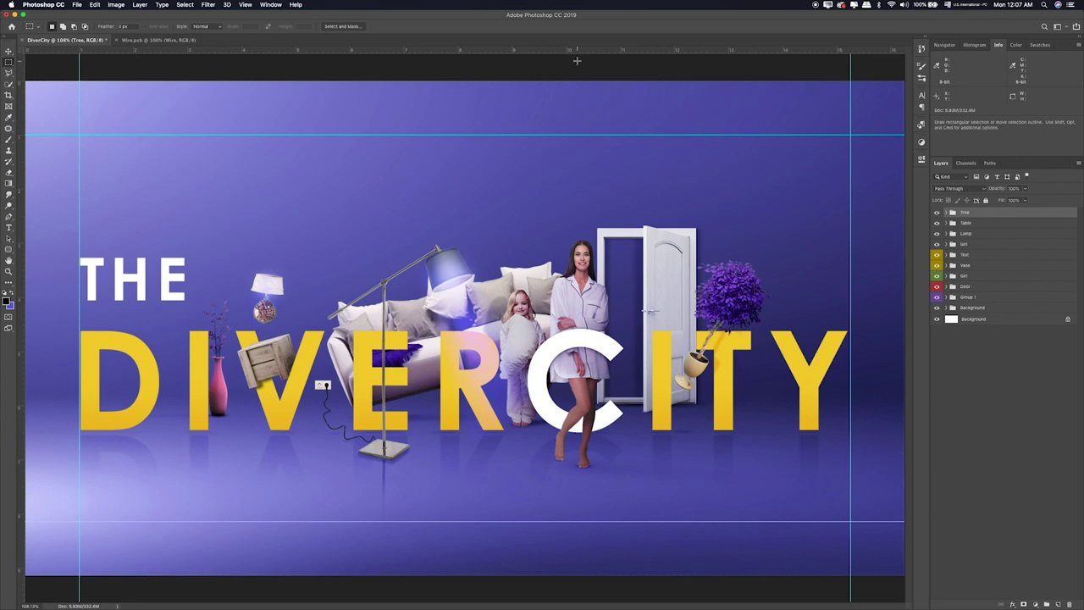
Step: Add a black Solid Color fill layer in Soft Light at 40% opacity
click(1033, 604)
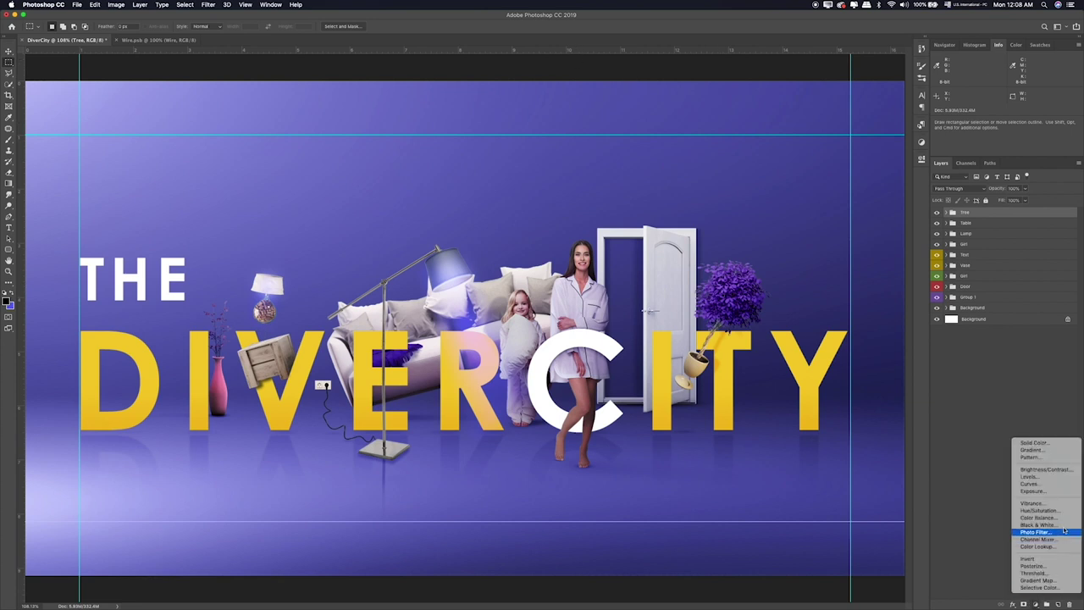
click(1034, 440)
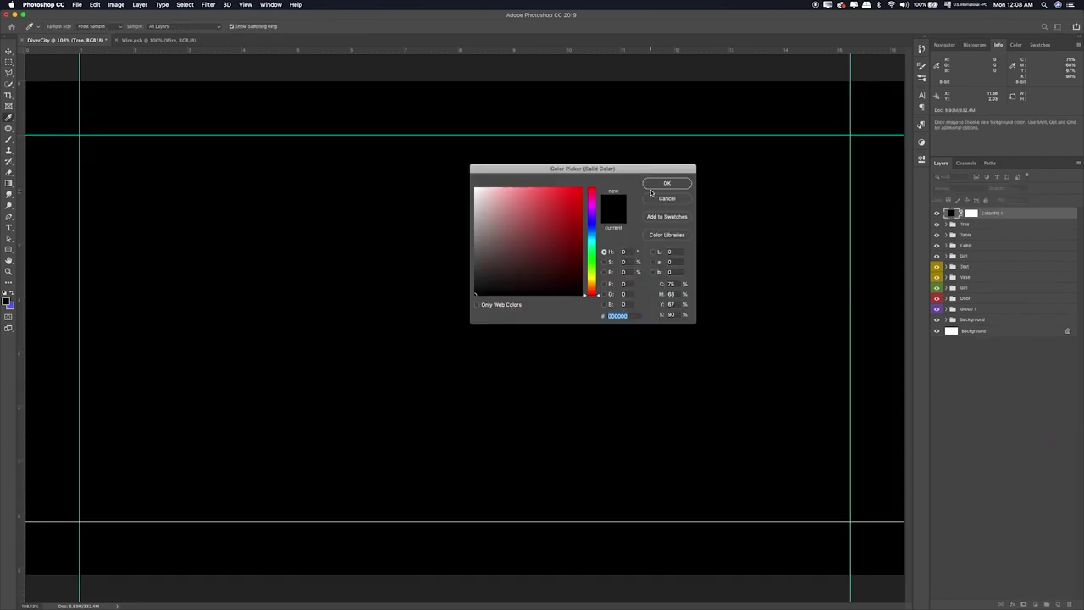
click(667, 183)
click(948, 187)
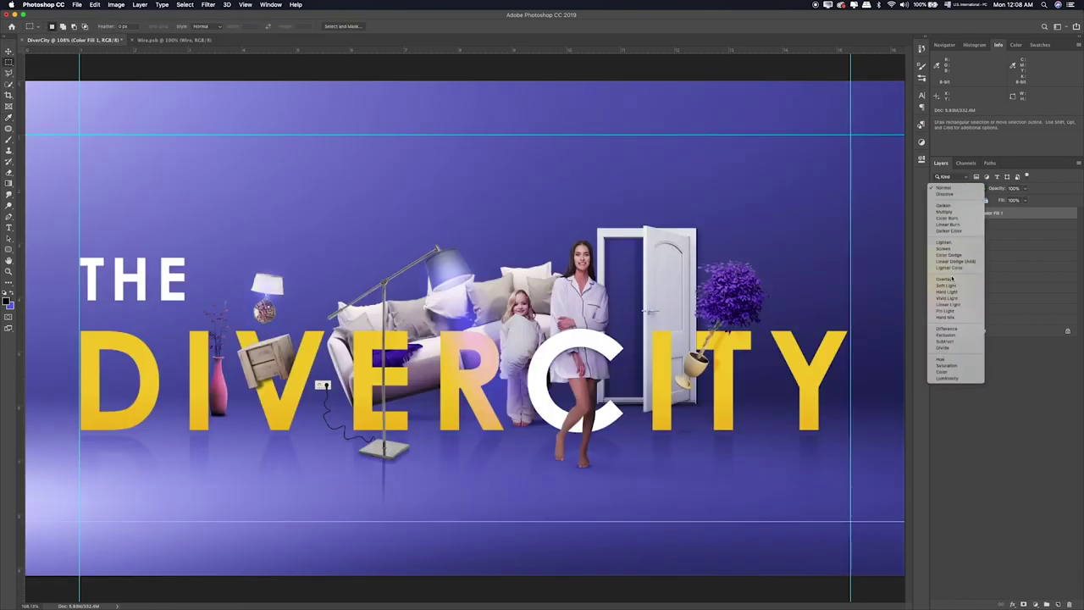
click(946, 285)
click(1026, 189)
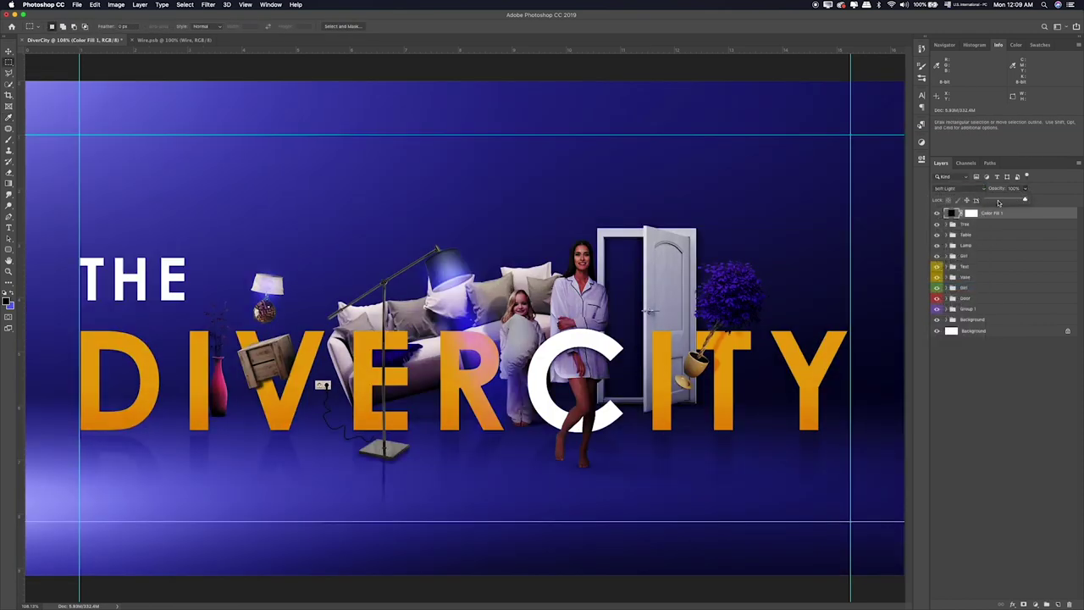
click(998, 202)
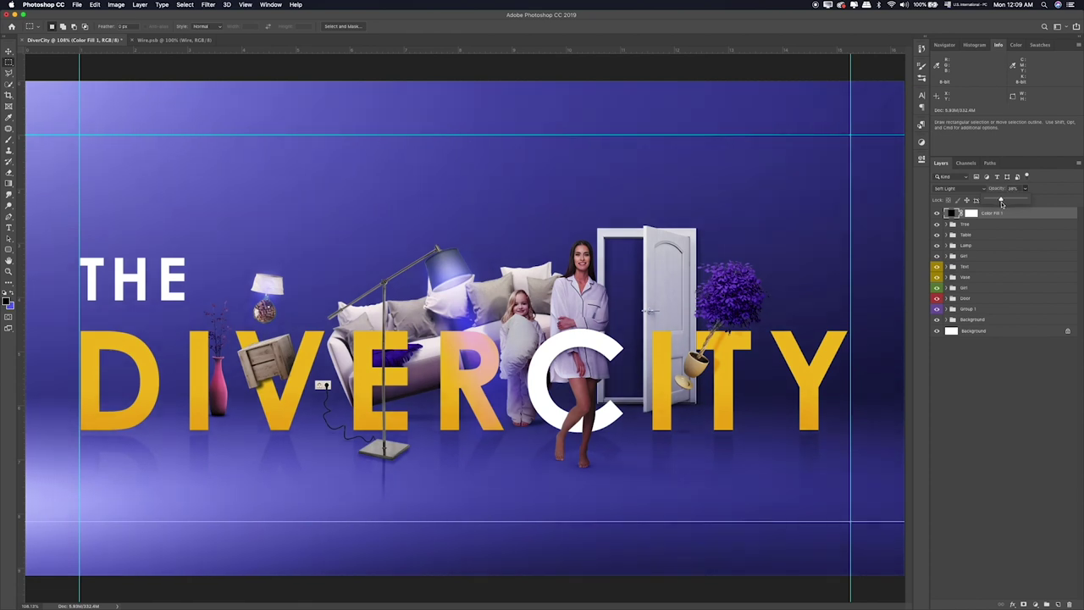
click(997, 214)
click(935, 213)
Step: Select the fill layer's mask and set up a very wide brush at 50% opacity
click(970, 214)
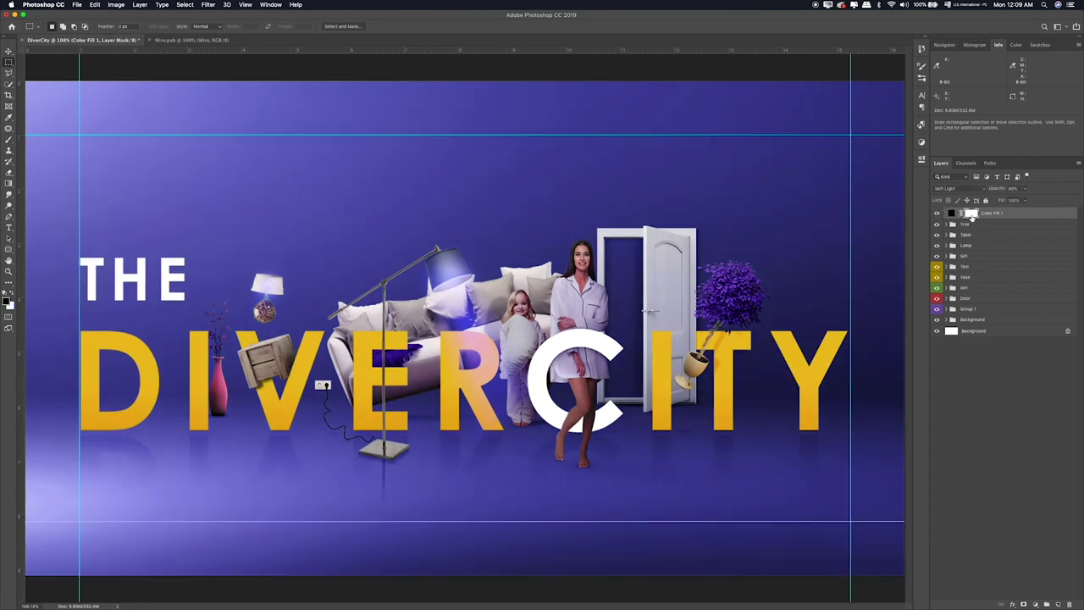
key(b)
key(3)
key(bracketright)
key(bracketright)
key(bracketright)
key(5)
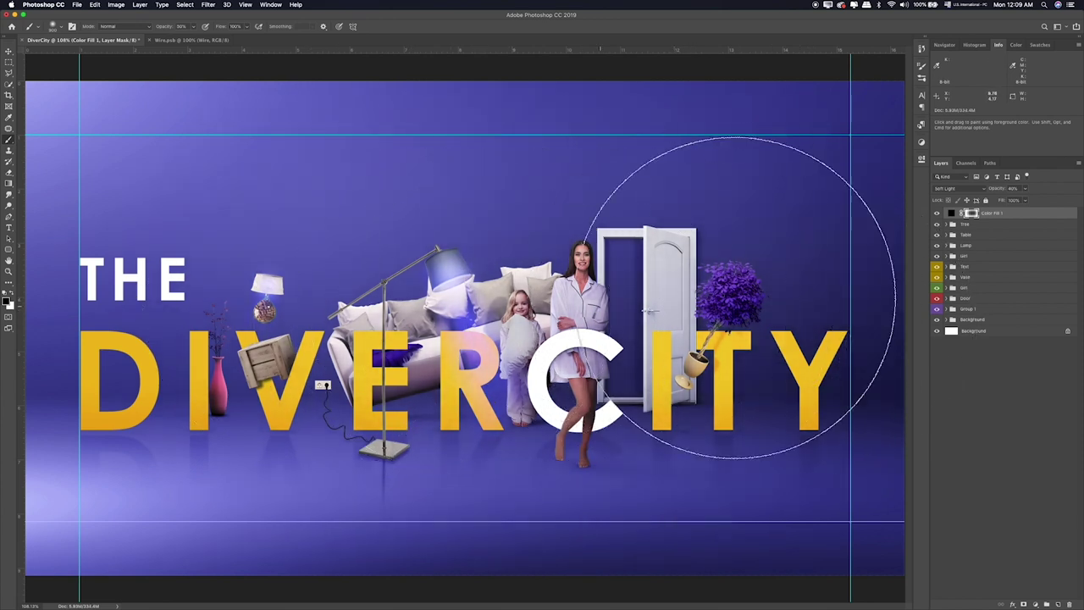
Step: Paint a soft blue stroke on a new layer above Tree, blended in Screen mode
click(972, 227)
click(1056, 604)
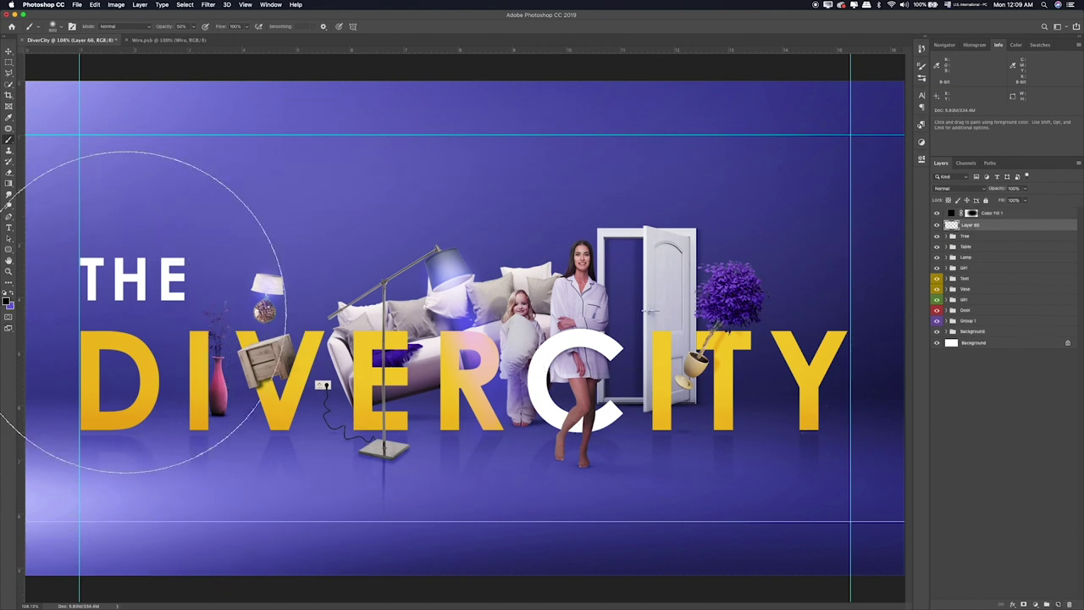
drag(435, 254, 432, 300)
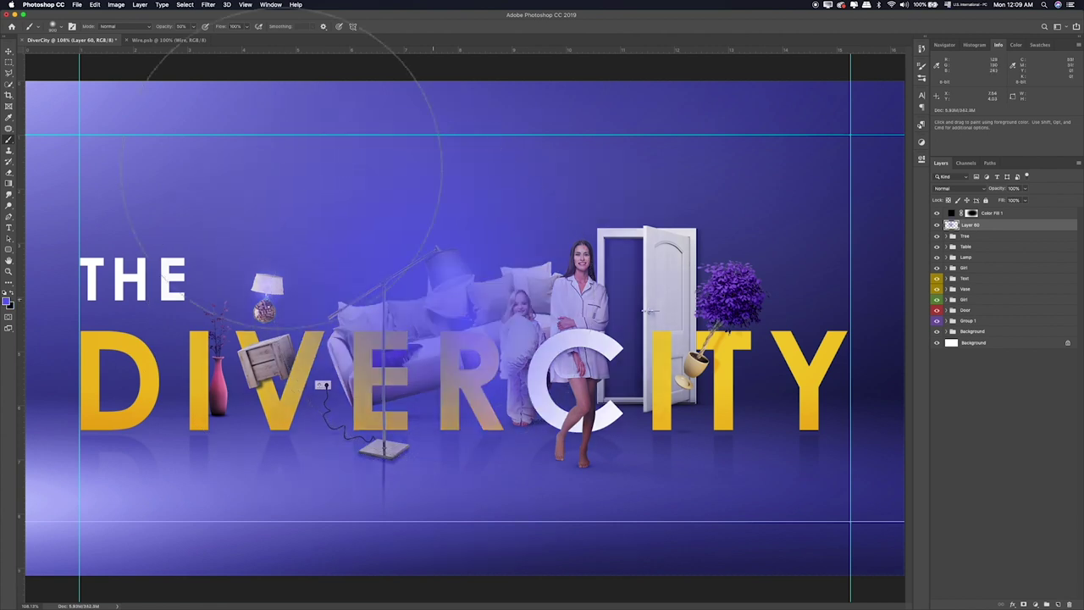
click(961, 188)
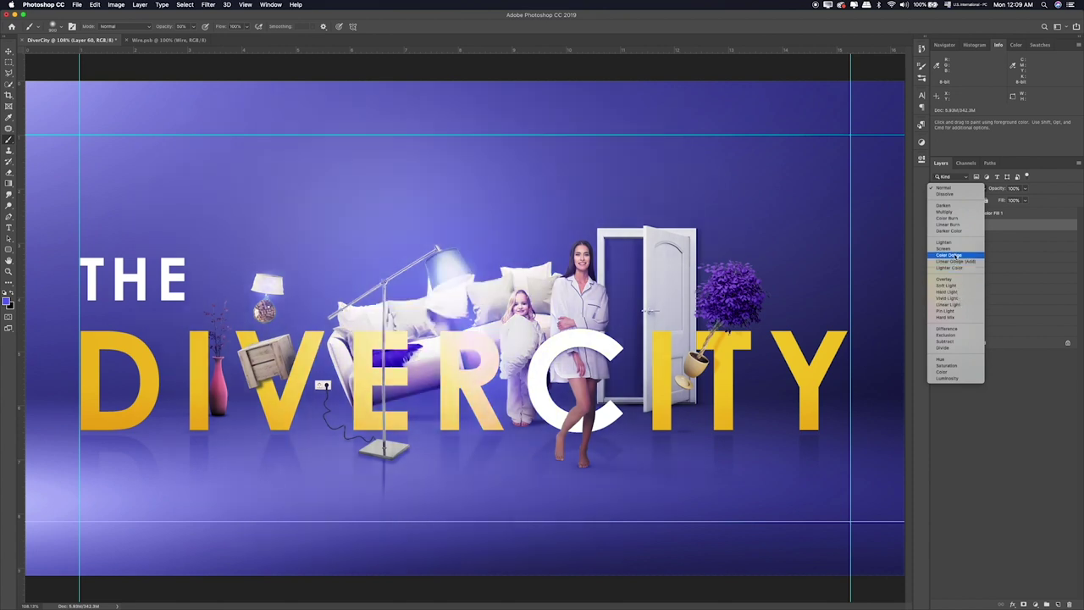
click(955, 250)
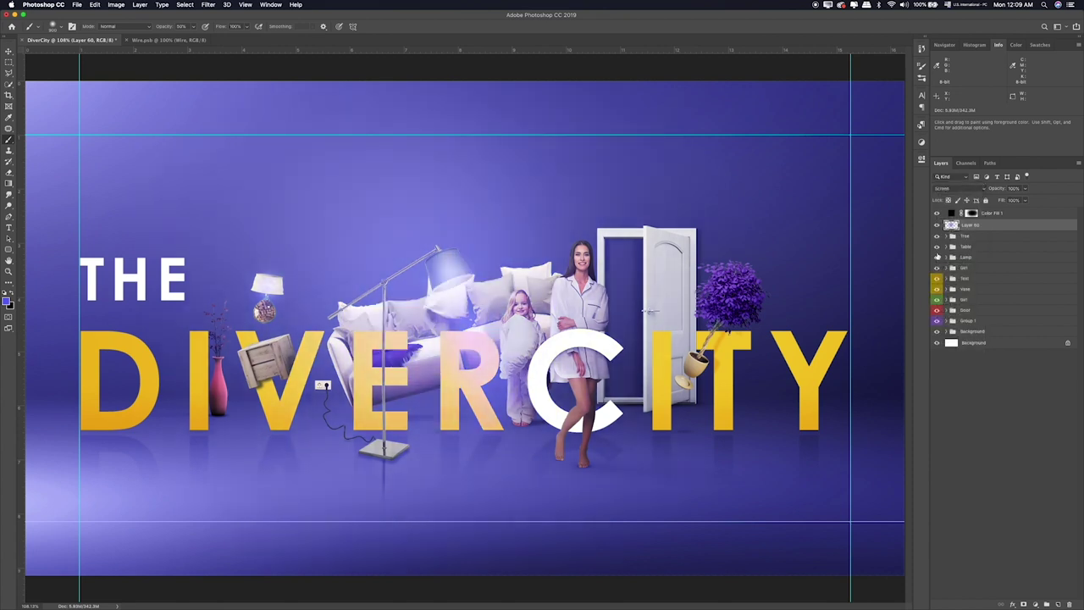
Step: Stretch the blue glow wide and flat across the poster and erase its edges
key(ctrl+t)
mouse_move(767, 326)
mouse_down()
mouse_move(890, 326)
mouse_move(870, 326)
mouse_up()
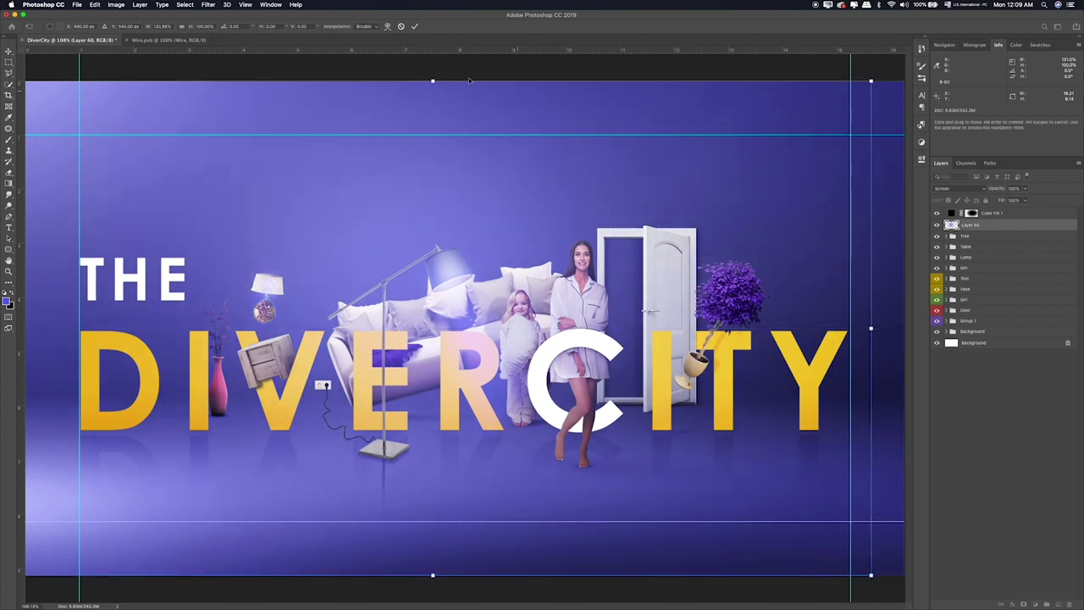
drag(433, 81, 431, 133)
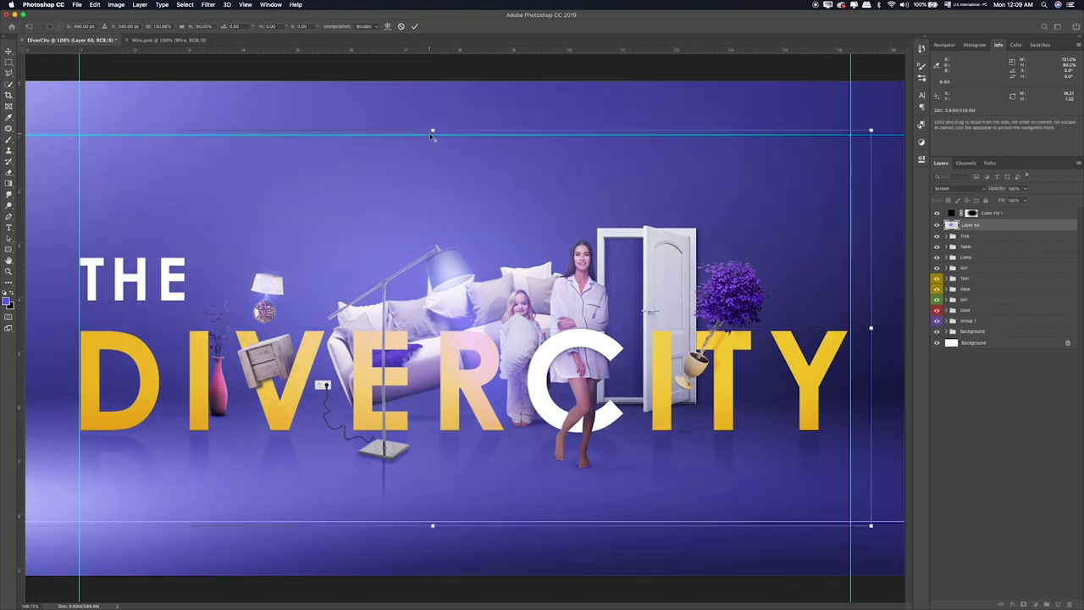
key(Return)
key(e)
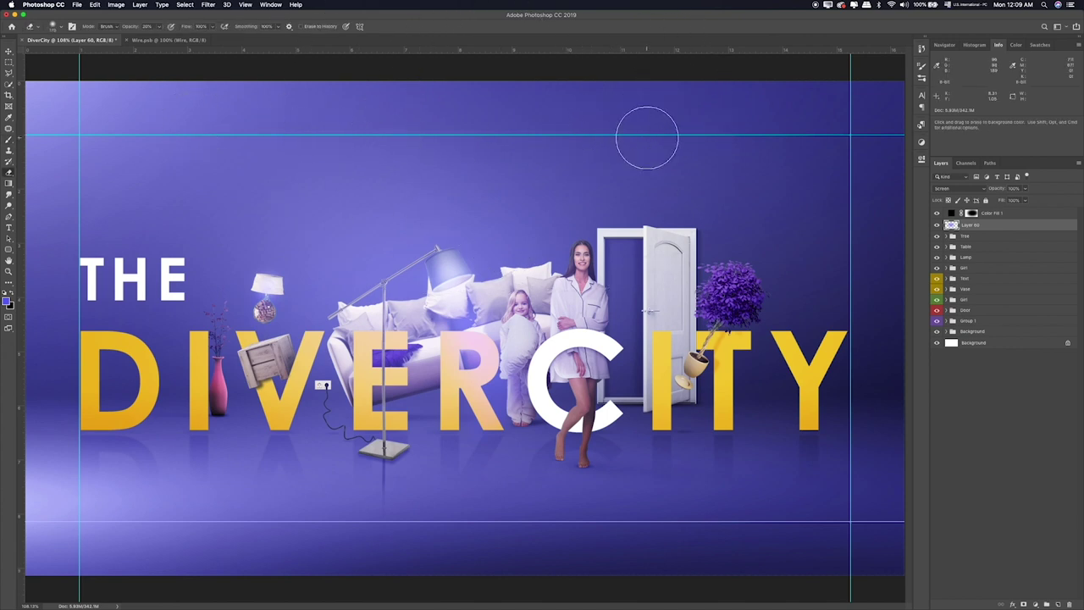
key(super+semicolon)
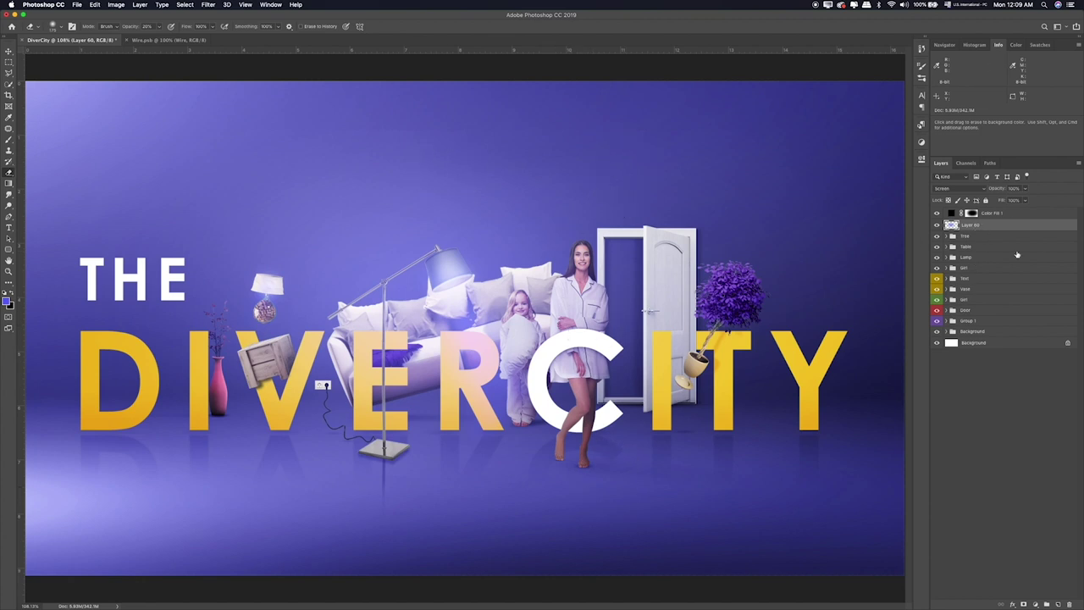
Step: Lower the glow to 48% opacity and Color Fill 1 to 20%
click(1025, 188)
drag(1025, 199, 1005, 199)
click(997, 226)
click(1003, 214)
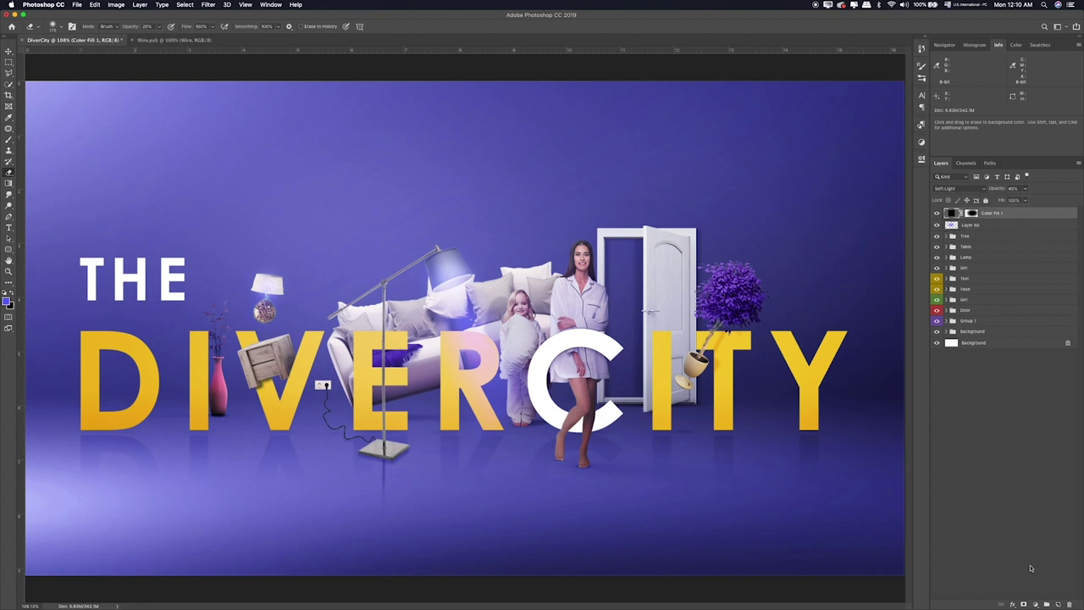
click(937, 214)
click(1027, 188)
drag(1020, 200, 1020, 200)
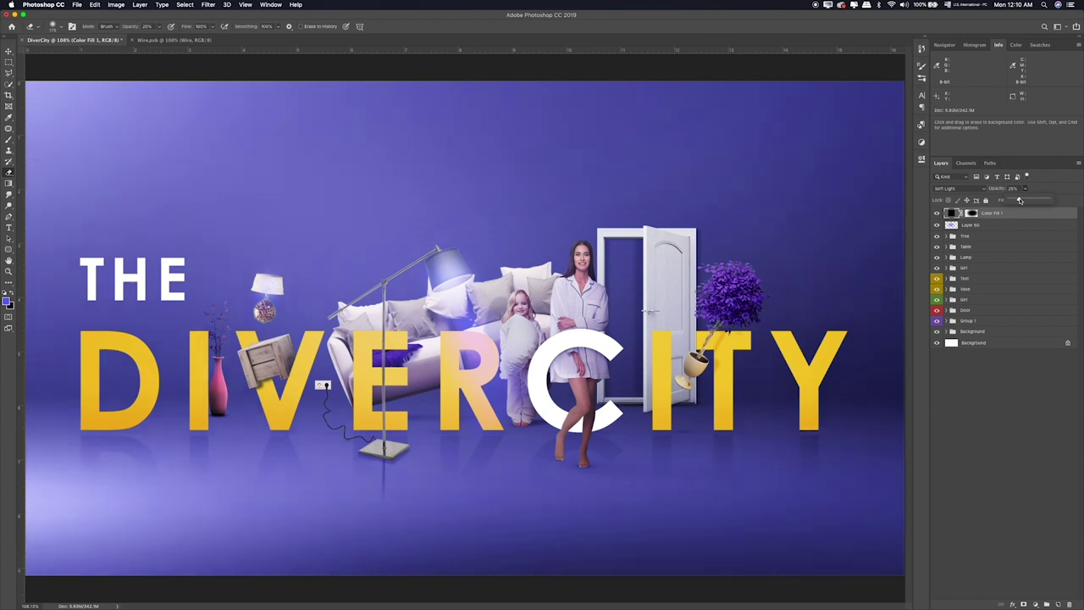
click(1036, 603)
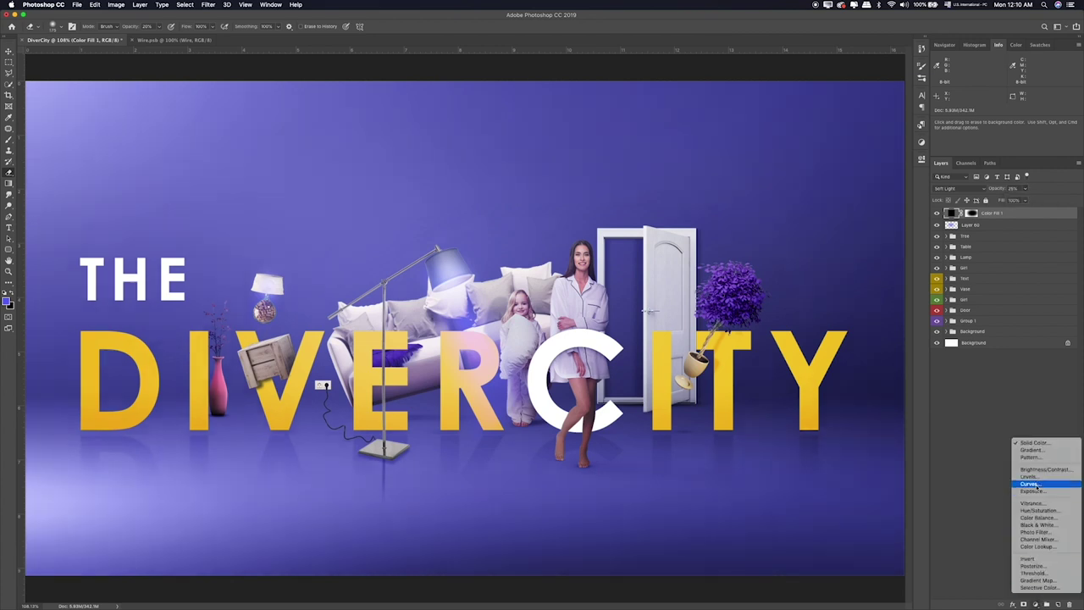
Step: Add a Gradient Fill layer with a black-to-transparent gradient
click(1041, 450)
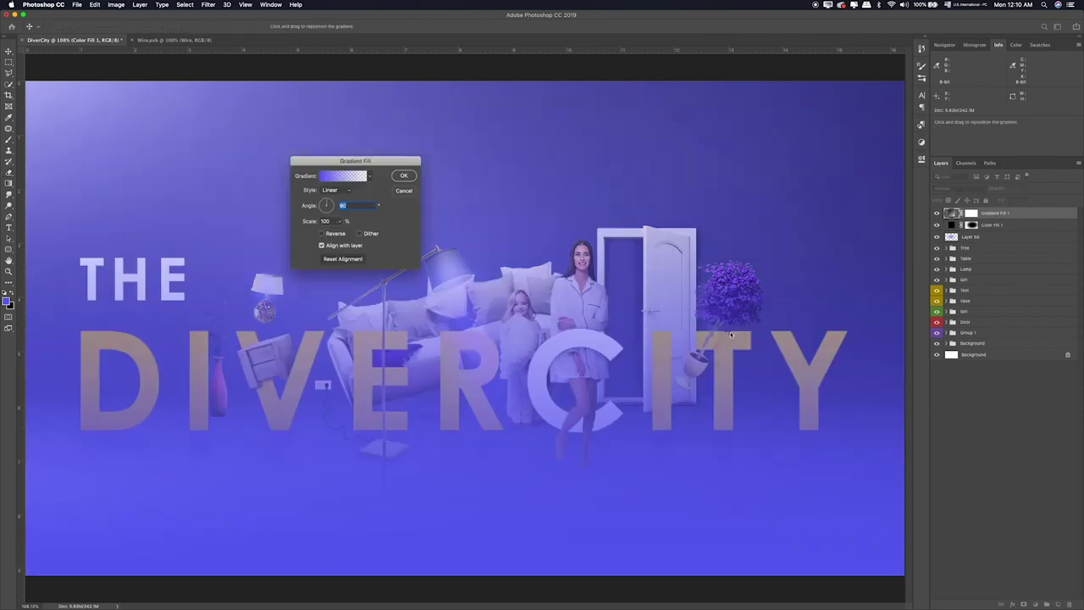
click(293, 143)
click(273, 254)
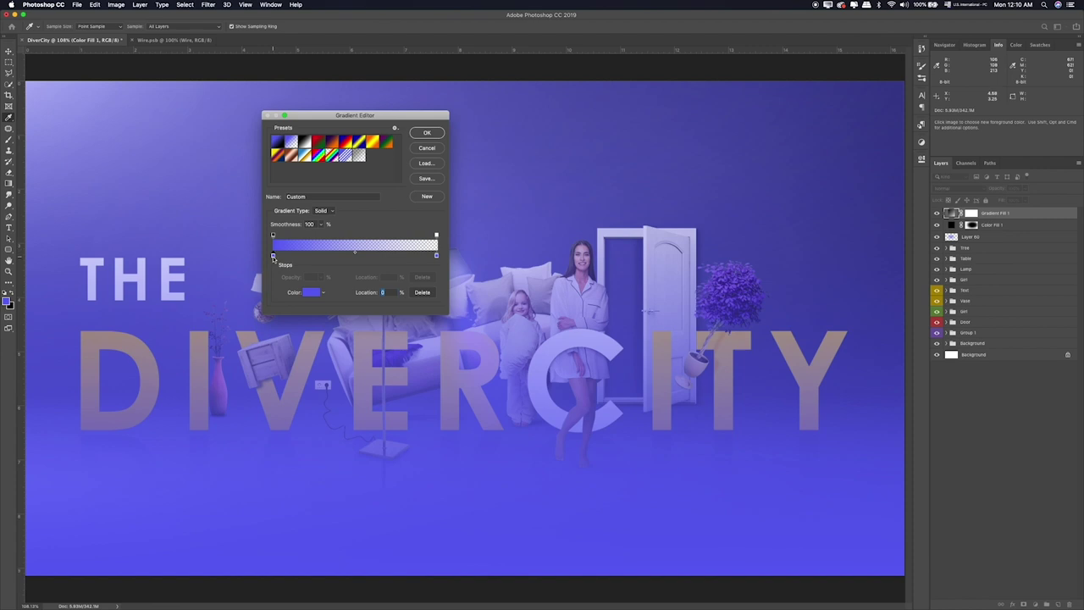
double_click(274, 255)
drag(517, 264, 475, 297)
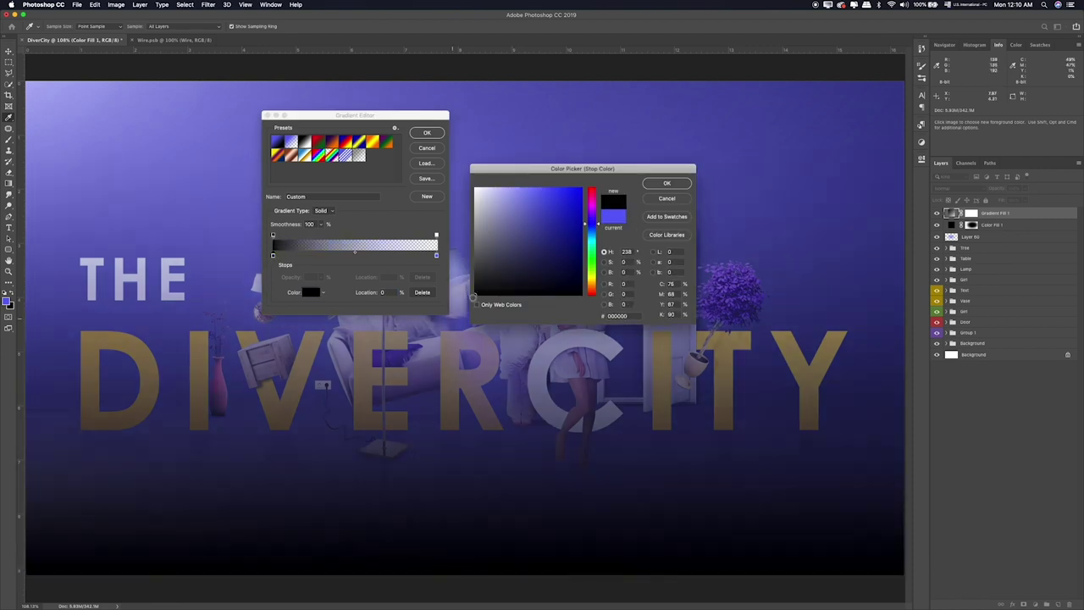
click(665, 184)
click(584, 297)
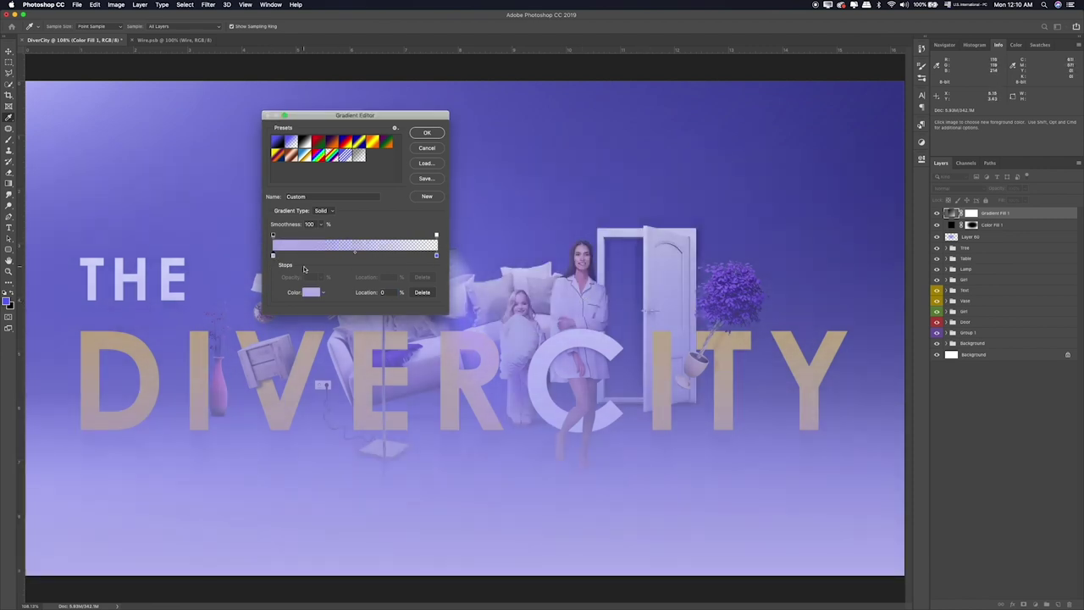
double_click(274, 255)
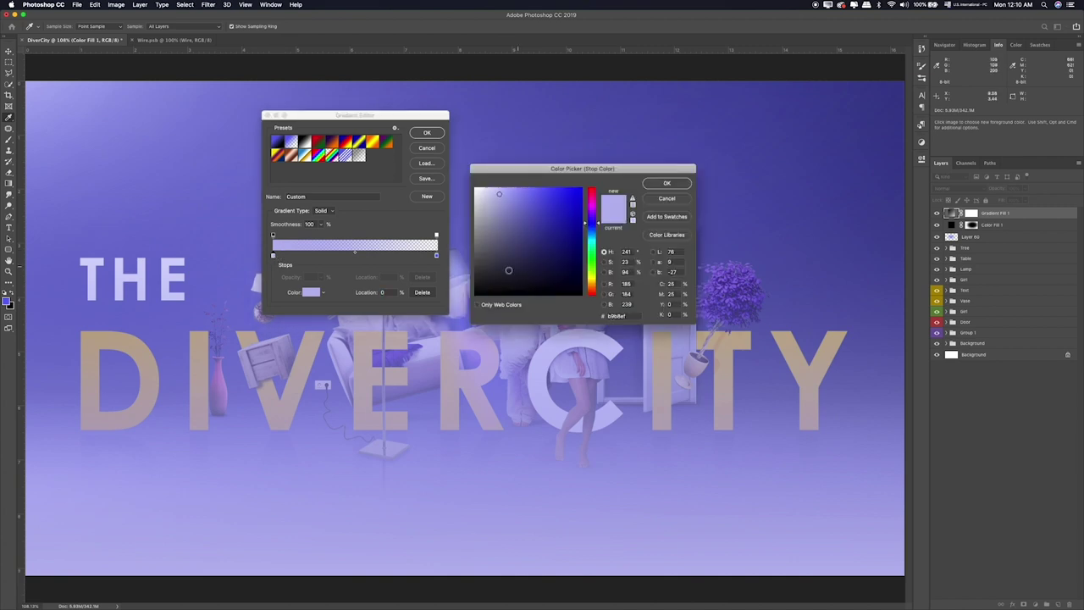
drag(509, 270, 475, 294)
click(665, 184)
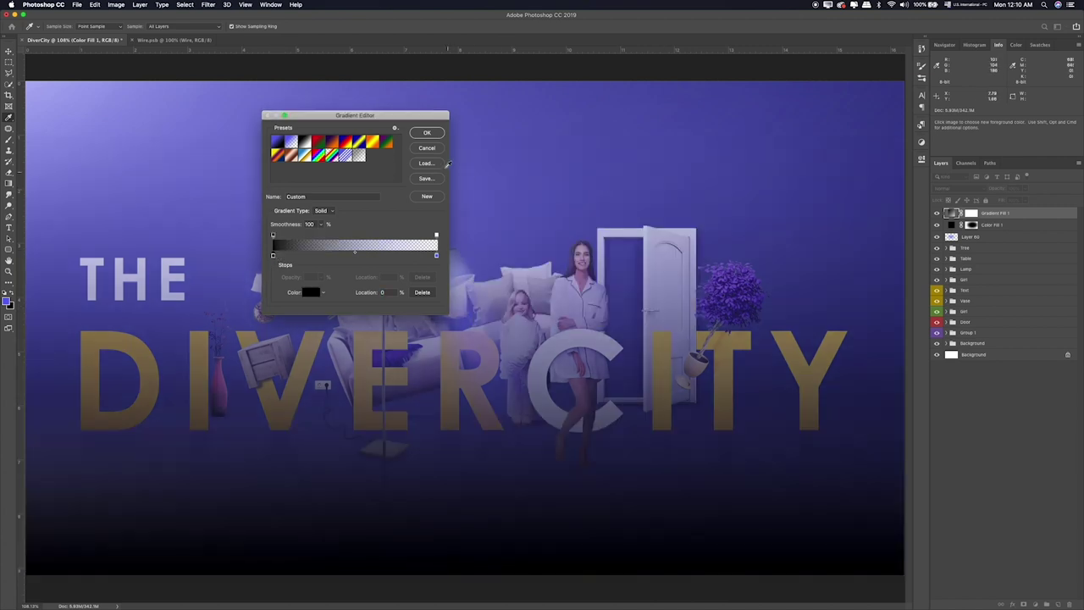
click(427, 134)
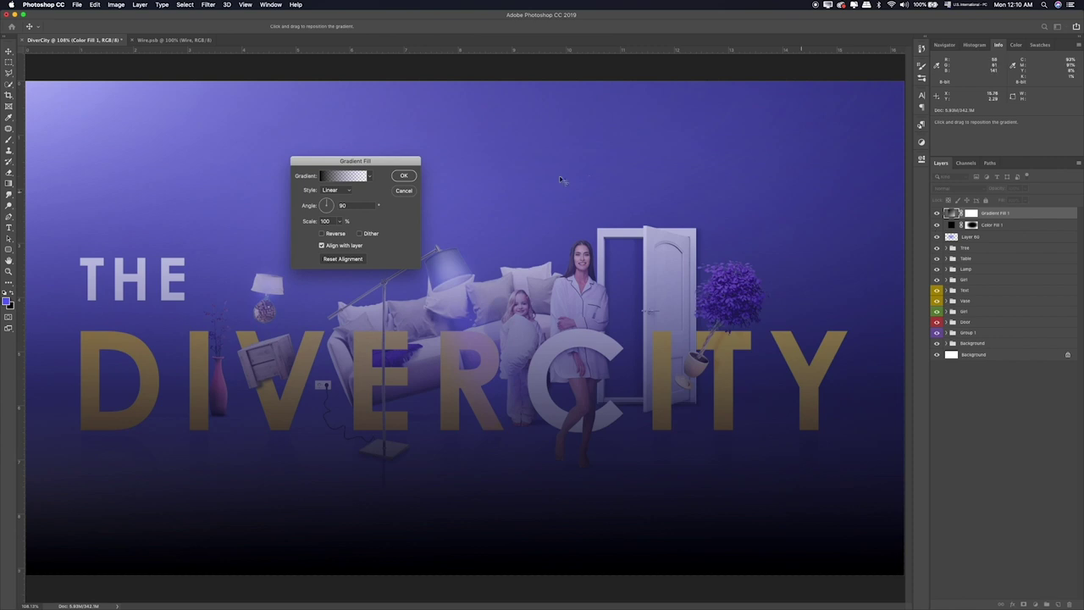
Step: Drag the dark gradient band lower, set Scale to 54%, and apply the fill
mouse_move(458, 306)
mouse_down()
mouse_move(595, 502)
mouse_move(542, 436)
mouse_up()
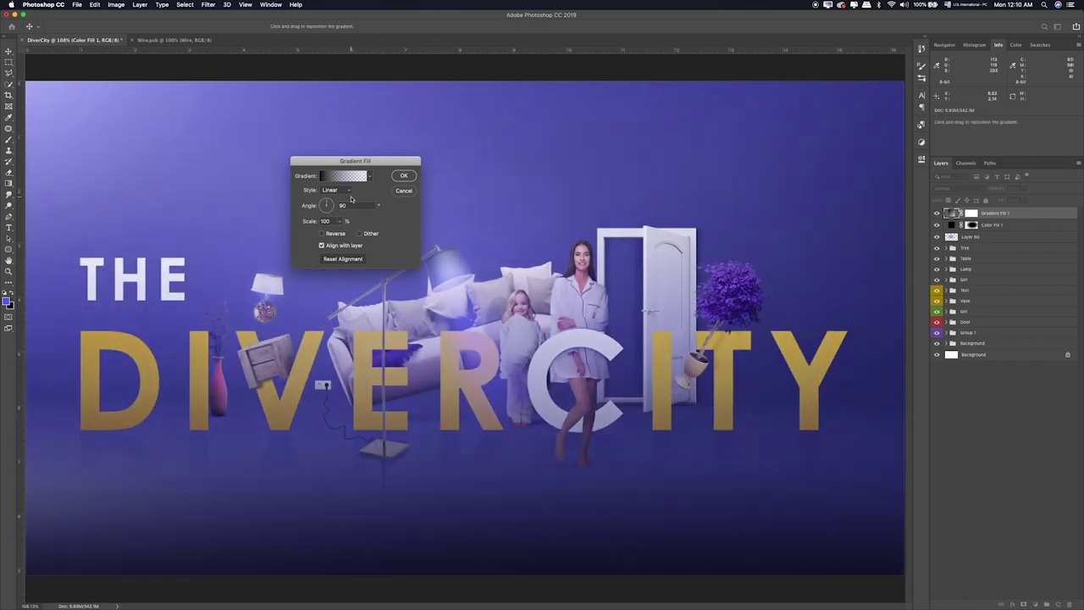
click(337, 221)
text(34)
drag(529, 418, 532, 516)
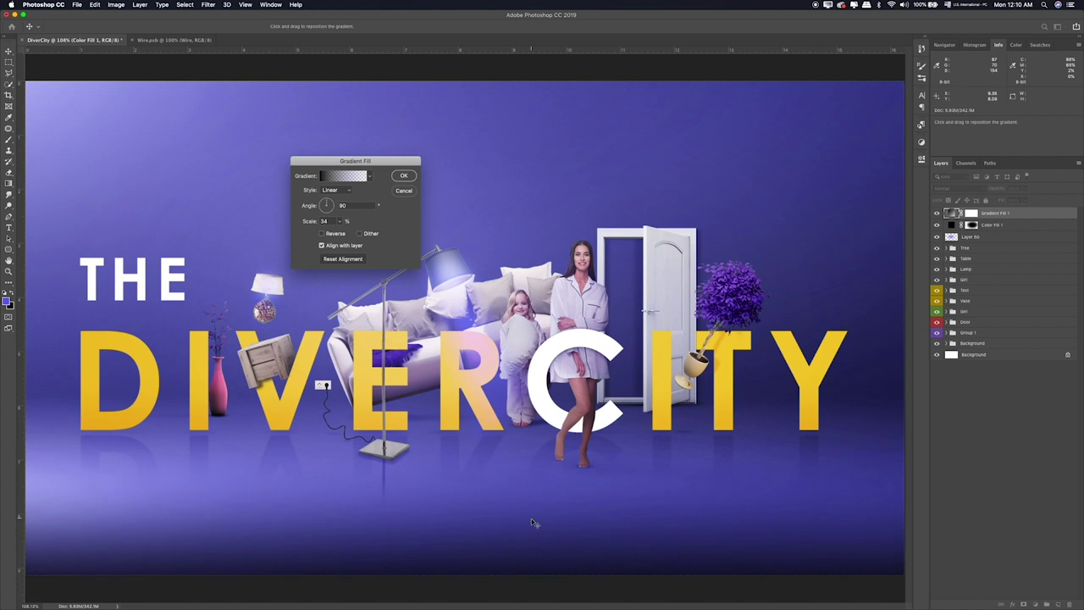
click(403, 176)
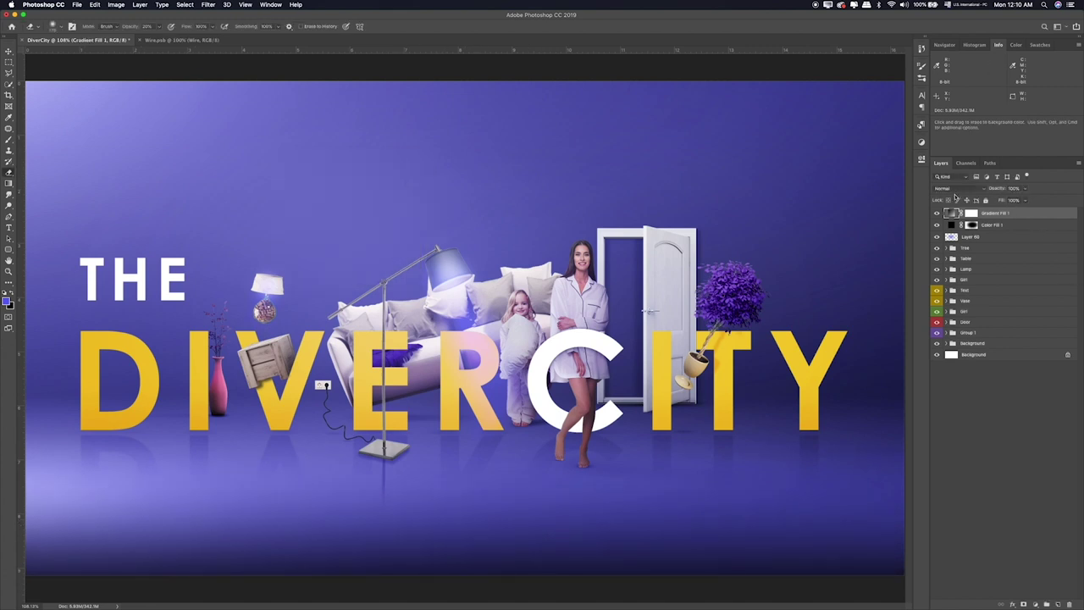
Step: Blend the gradient fill layer in Soft Light at 42% opacity
click(948, 188)
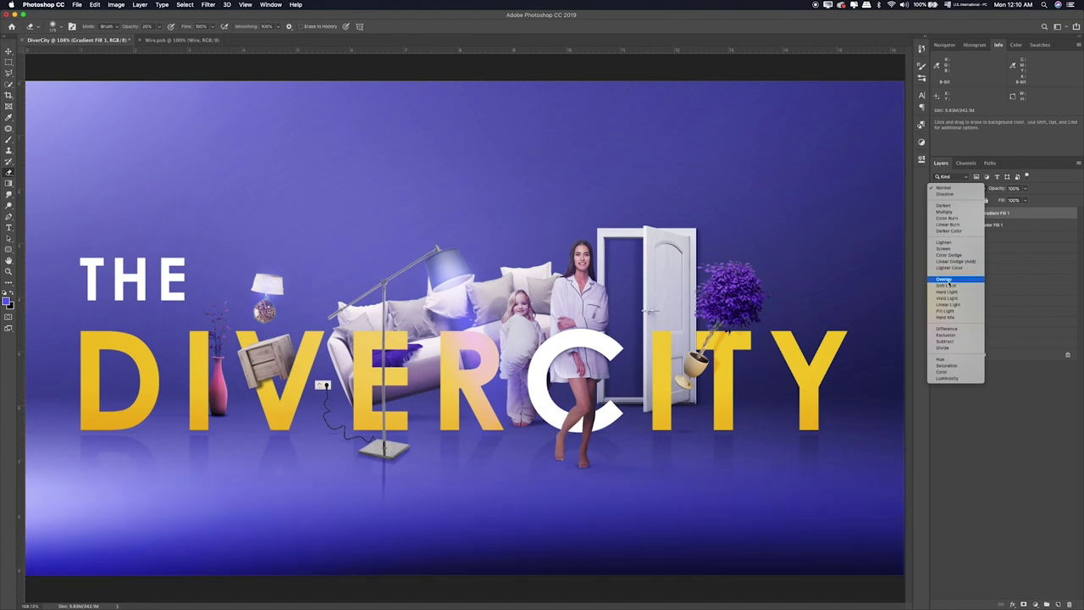
click(949, 286)
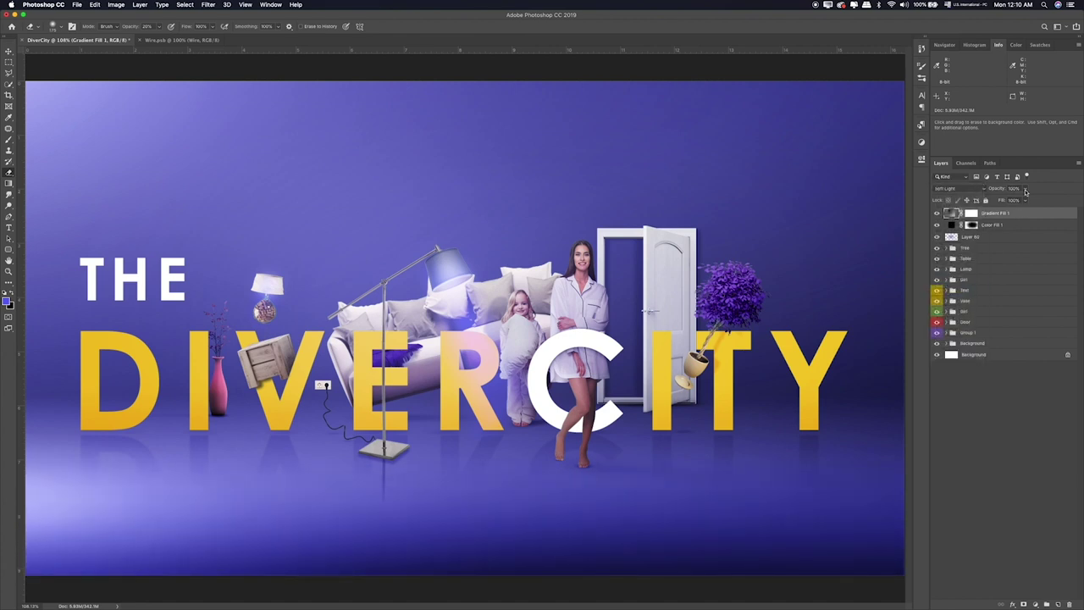
click(1002, 201)
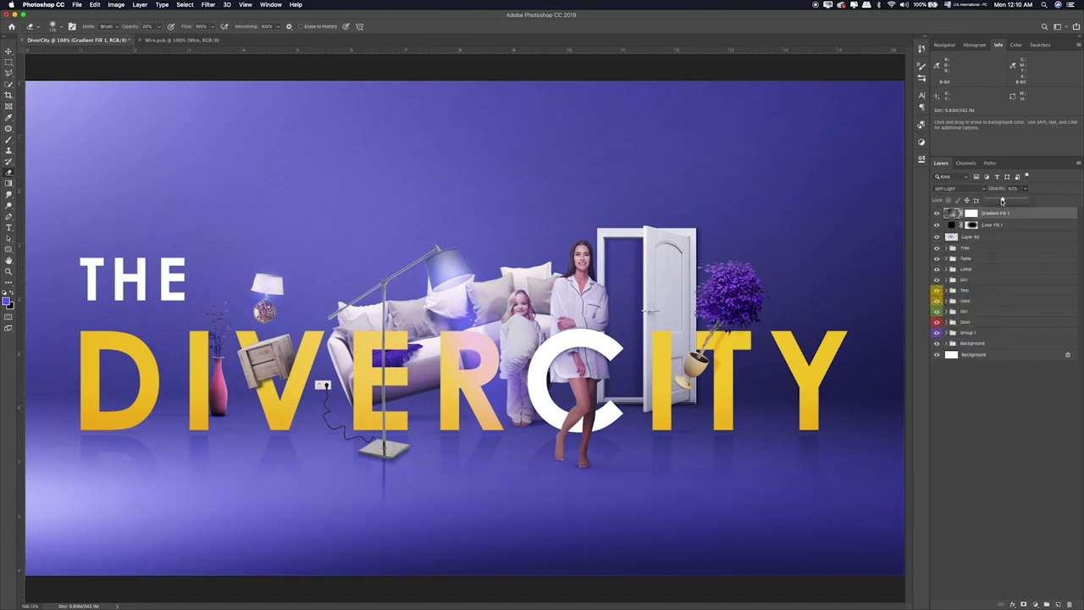
click(935, 213)
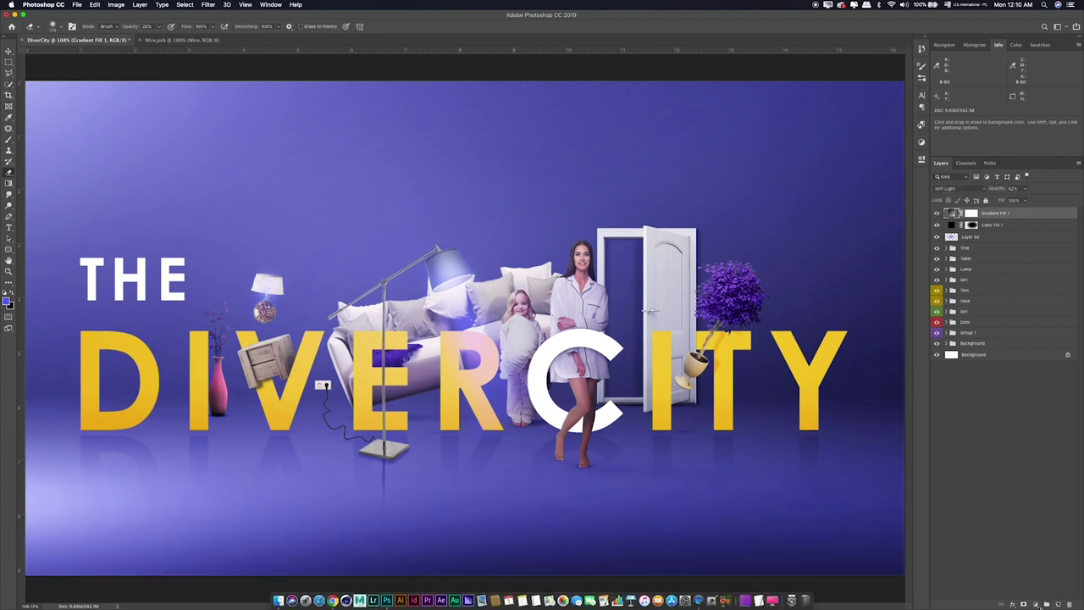
click(1035, 604)
Step: Add a Color Lookup layer using 2Strip.look at low opacity
click(1037, 547)
click(847, 185)
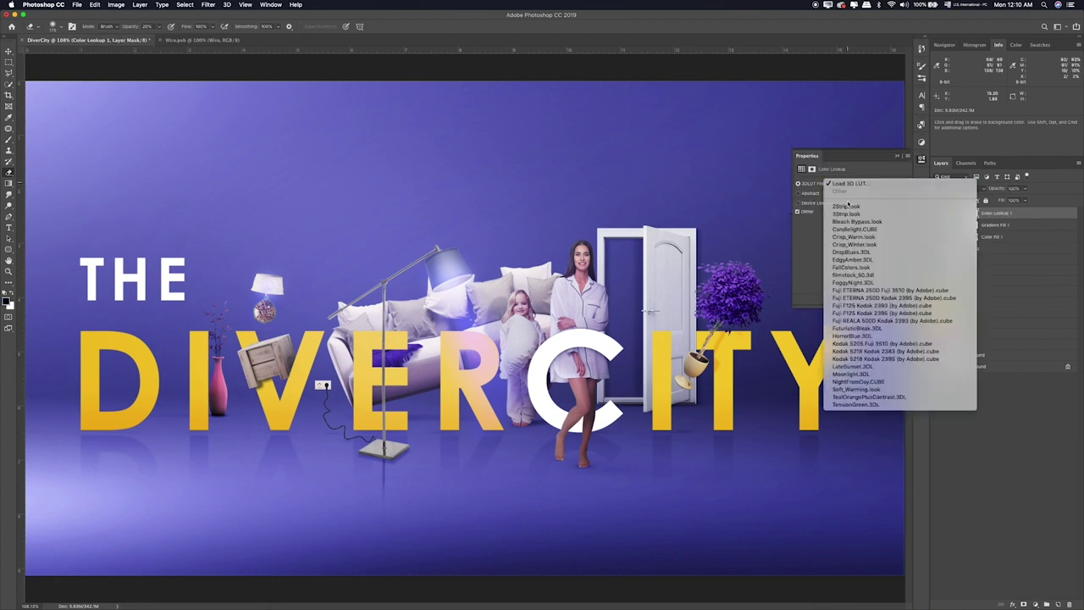
click(847, 207)
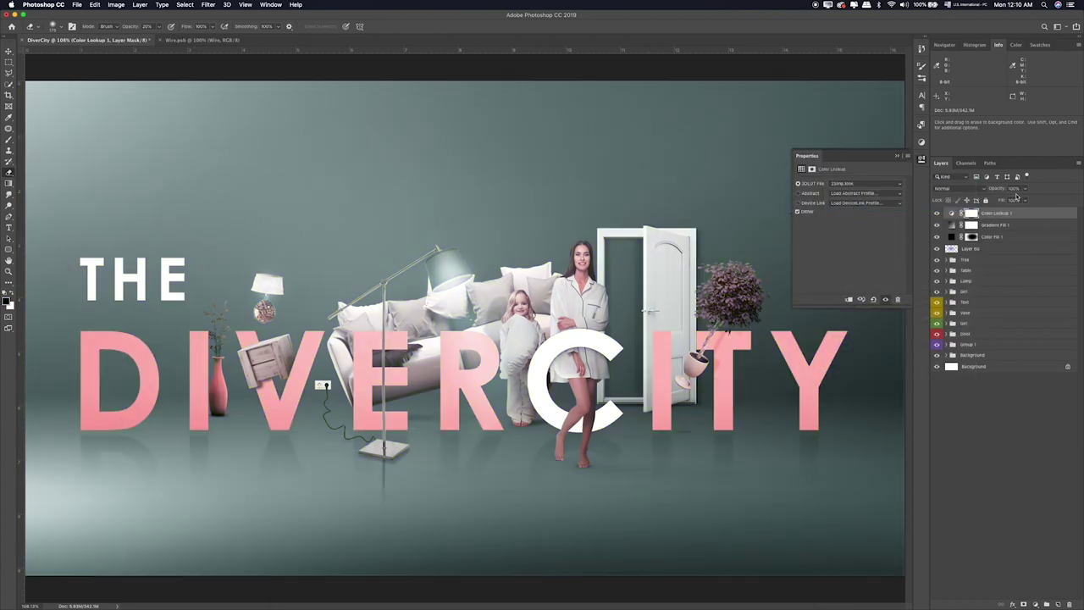
key(Down)
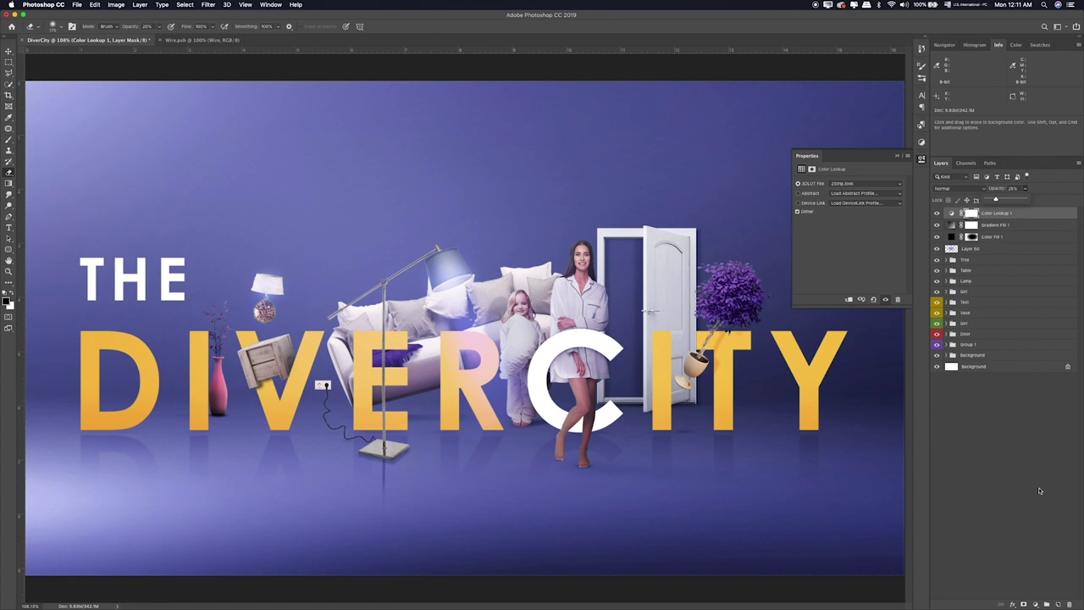
Step: Add a second Color Lookup layer using 3Strip.look at 30% opacity
click(1034, 602)
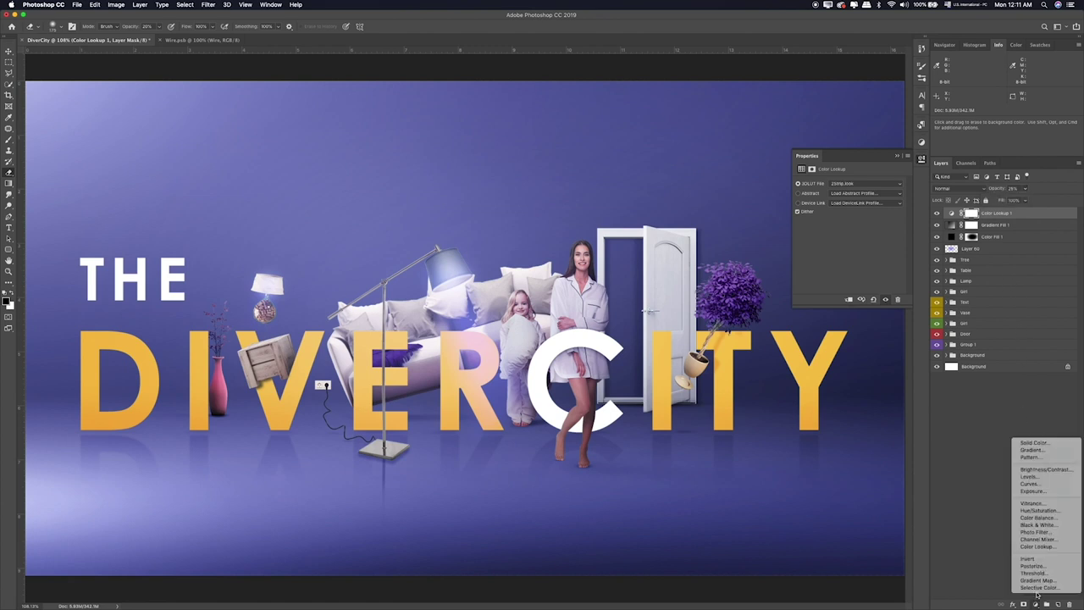
click(1041, 550)
click(859, 183)
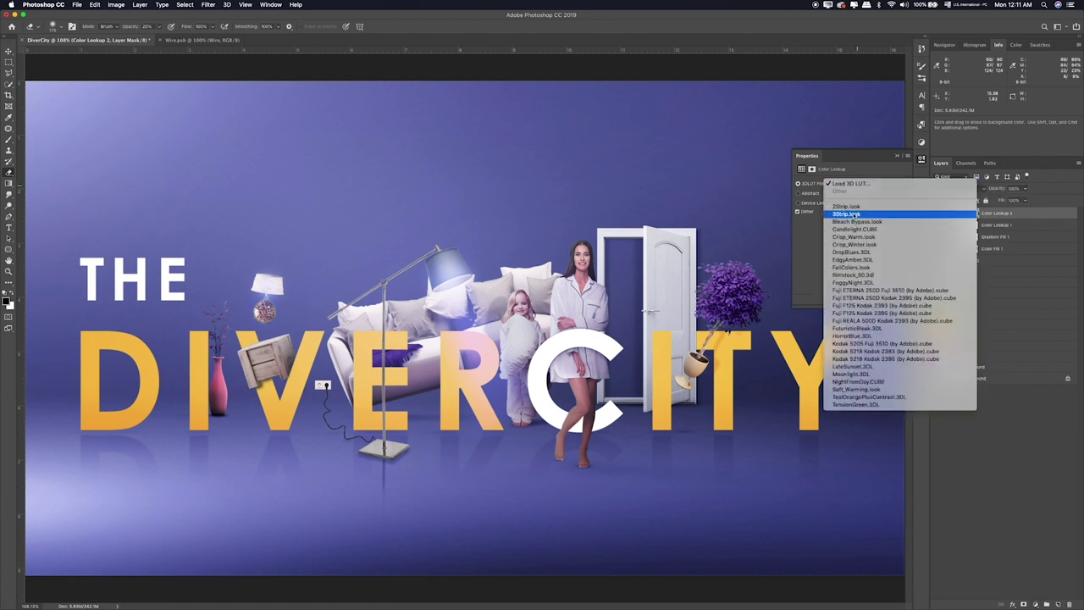
click(854, 214)
drag(1002, 199, 999, 201)
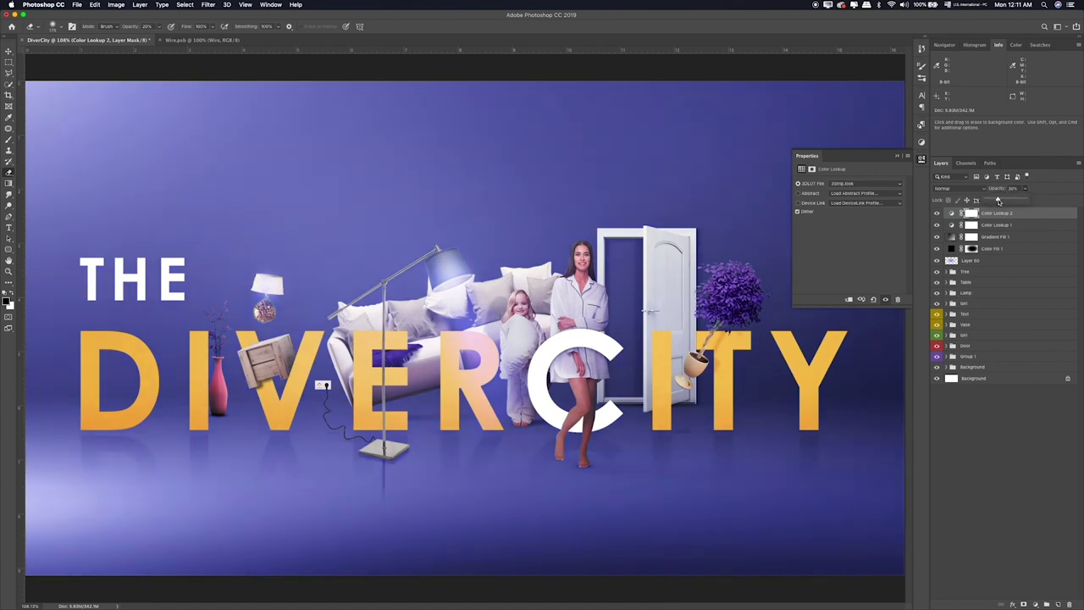
key(Return)
Step: Toggle Color Lookup 2 to compare, then select both lookup layers
click(937, 214)
click(937, 214)
click(937, 217)
click(937, 215)
click(937, 214)
shift+click(1006, 222)
click(1026, 189)
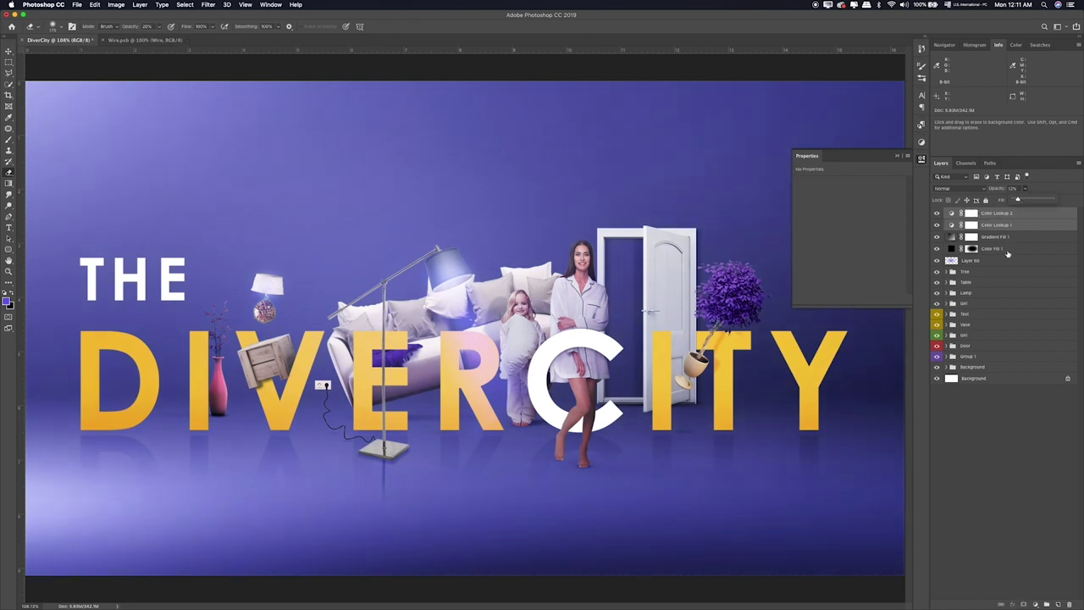
click(1002, 414)
Step: Add a Hue/Saturation layer with Hue +8 so the letters turn brighter yellow
click(1036, 603)
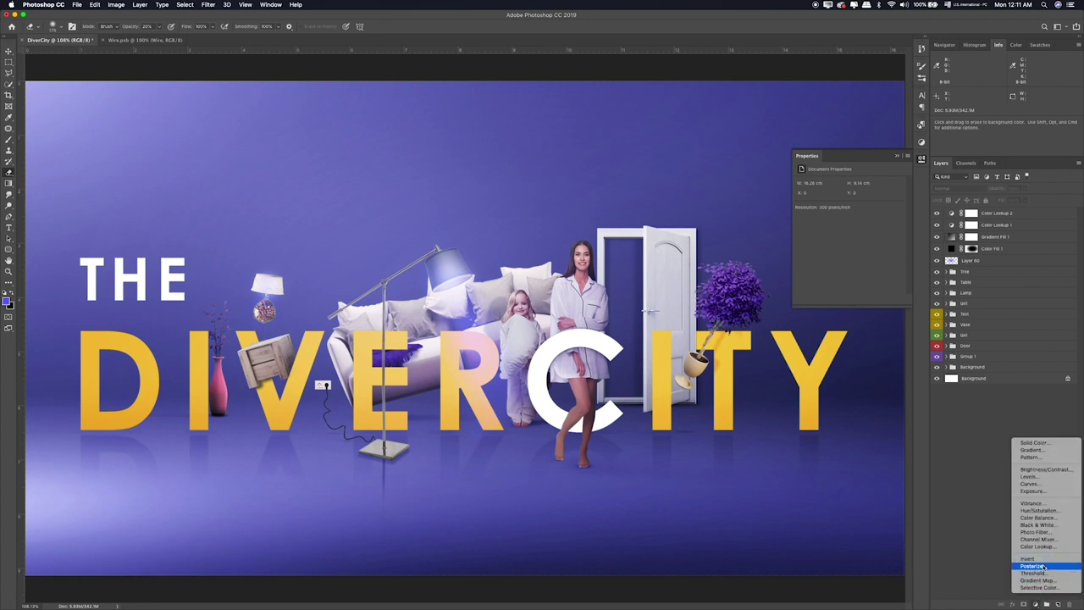
click(1038, 510)
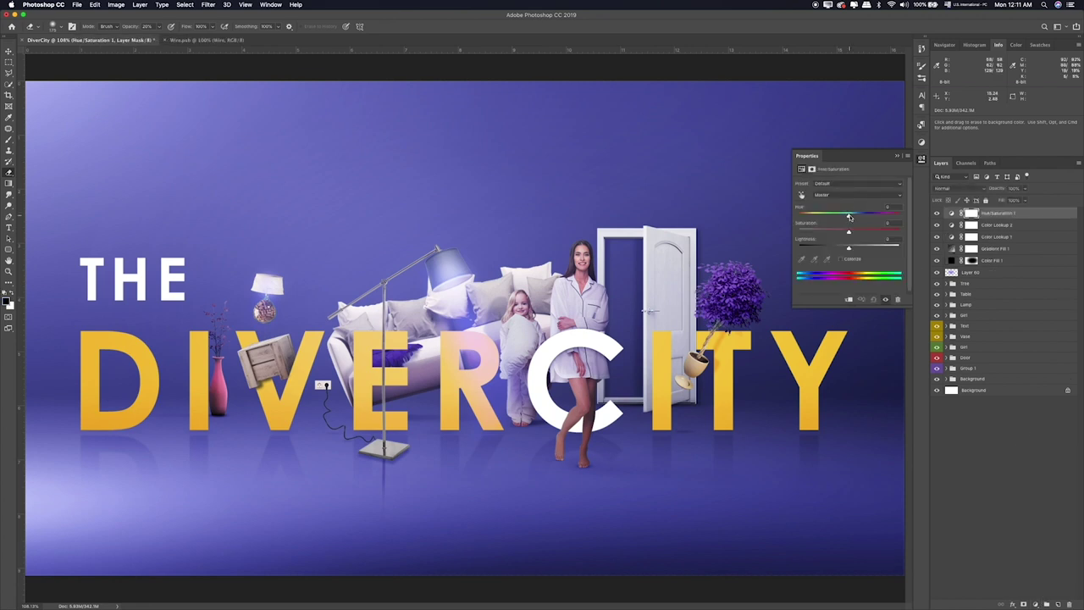
mouse_move(849, 216)
mouse_down()
mouse_move(859, 217)
mouse_move(852, 249)
mouse_up()
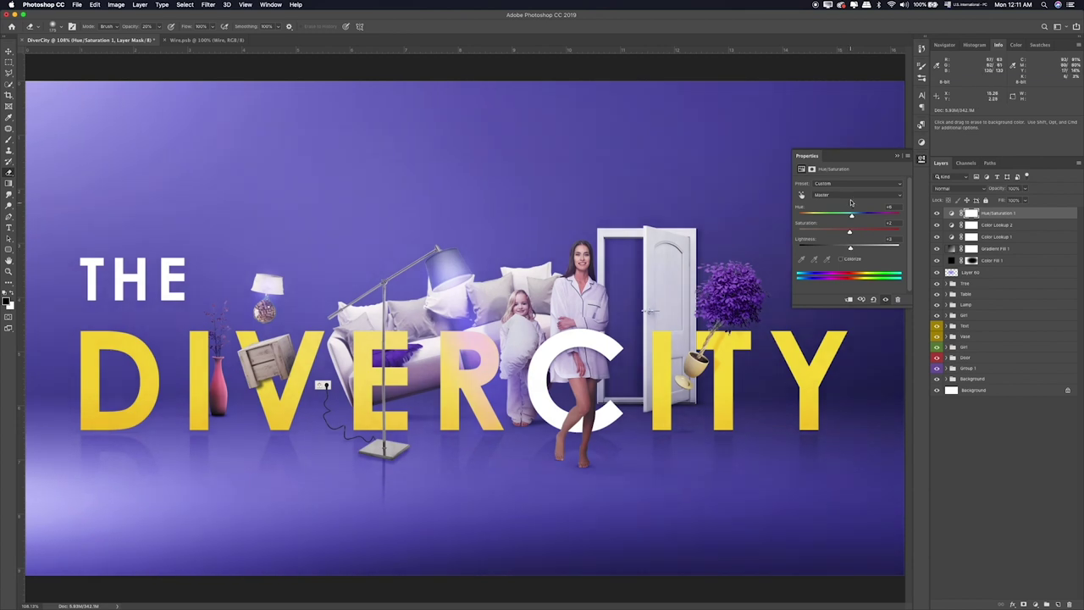
click(936, 214)
Step: Stamp all visible layers into a new top Layer 61 with Cmd+Opt+Shift+E
click(1010, 444)
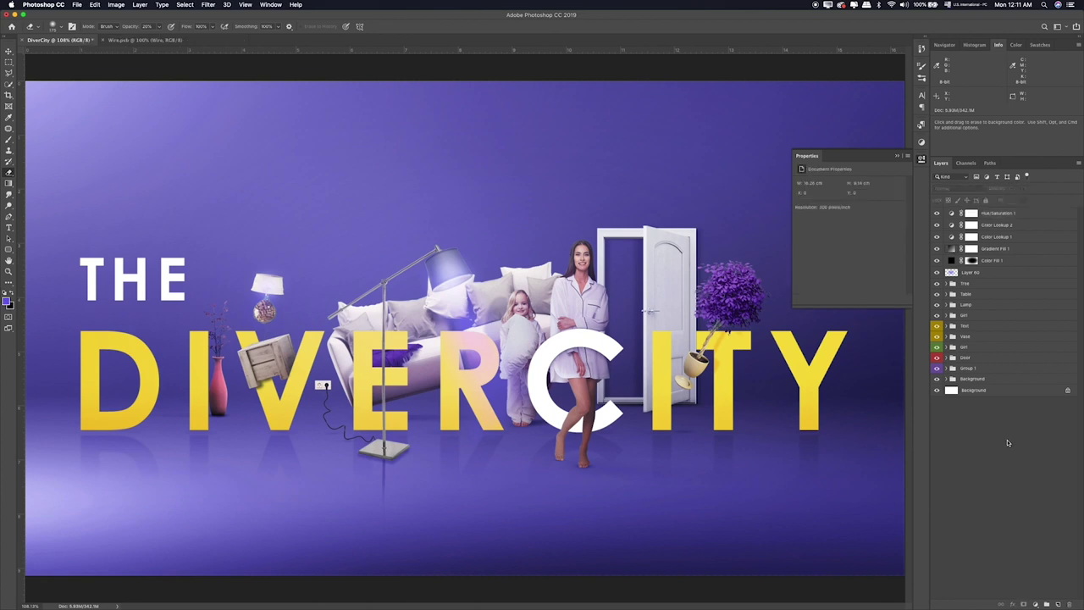
click(1035, 604)
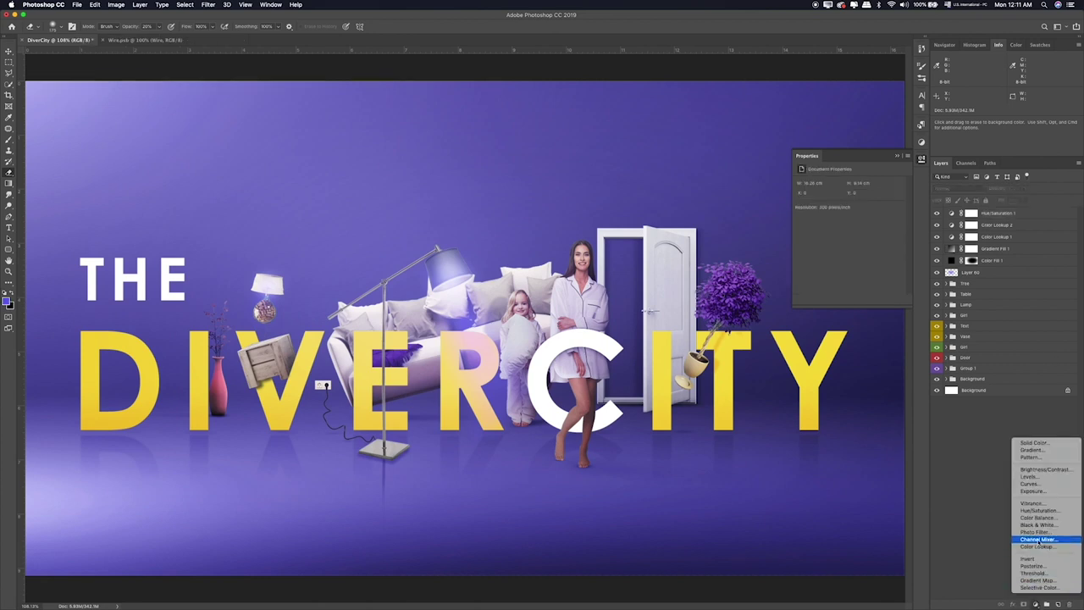
click(970, 478)
click(1013, 212)
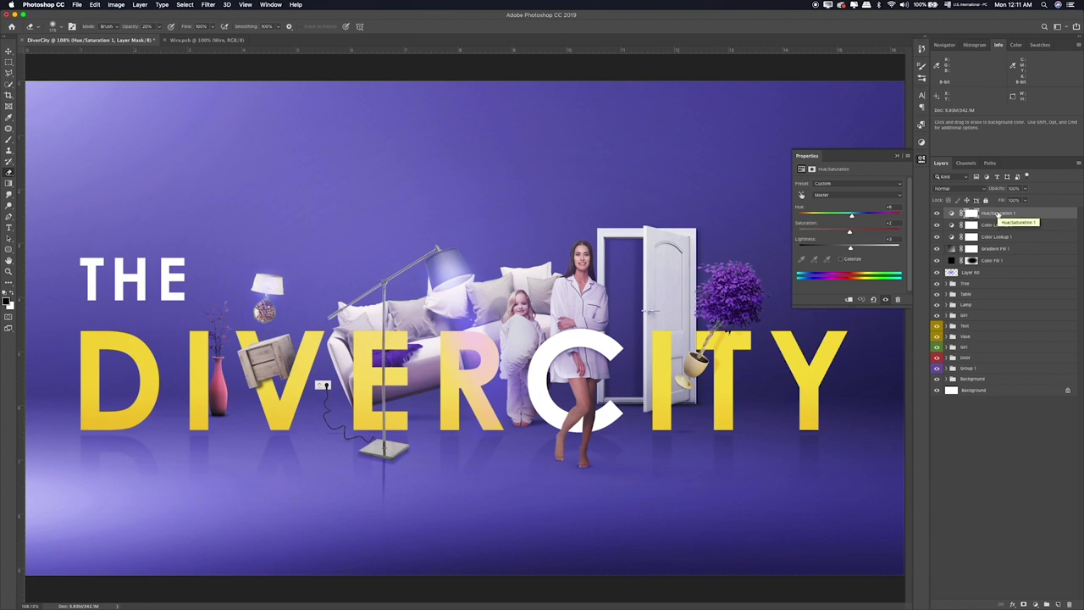
key(ctrl+shift+alt+e)
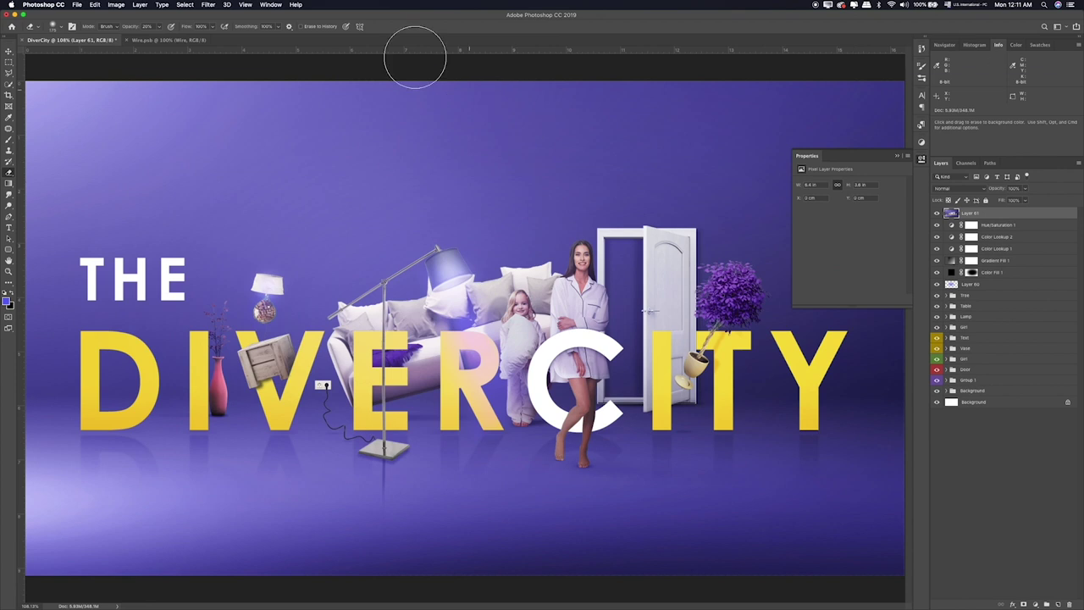
Step: Open Camera Raw Filter on Layer 61 and slightly reduce the contrast
click(209, 4)
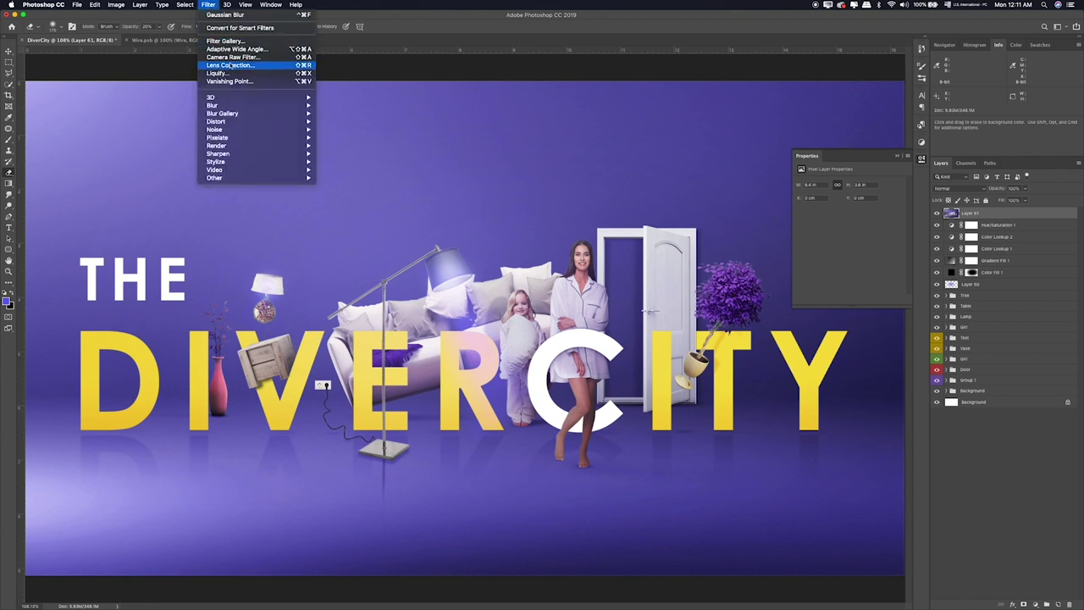
click(228, 56)
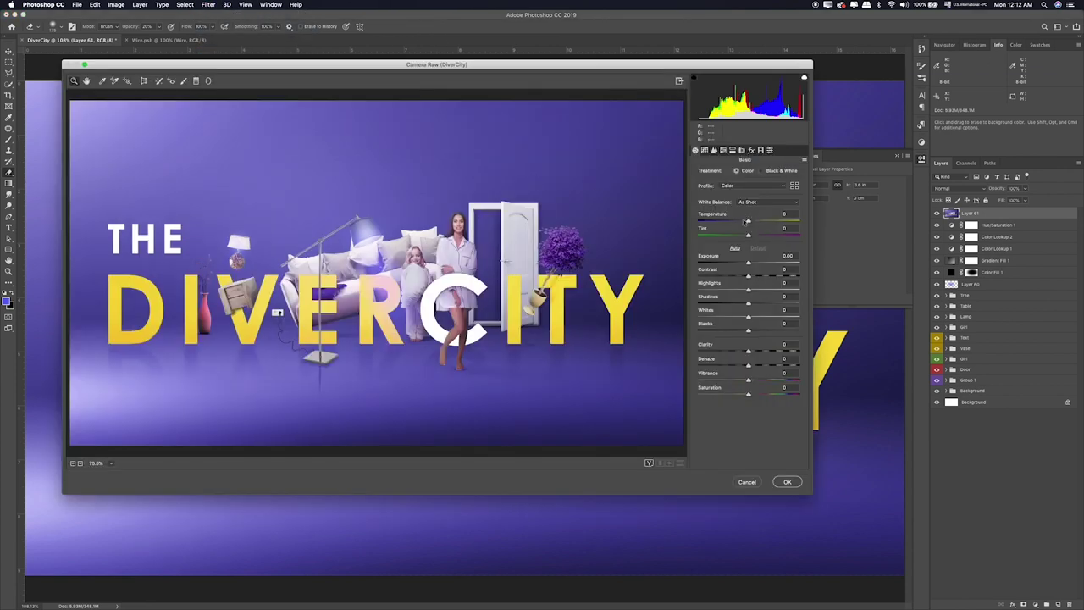
click(734, 248)
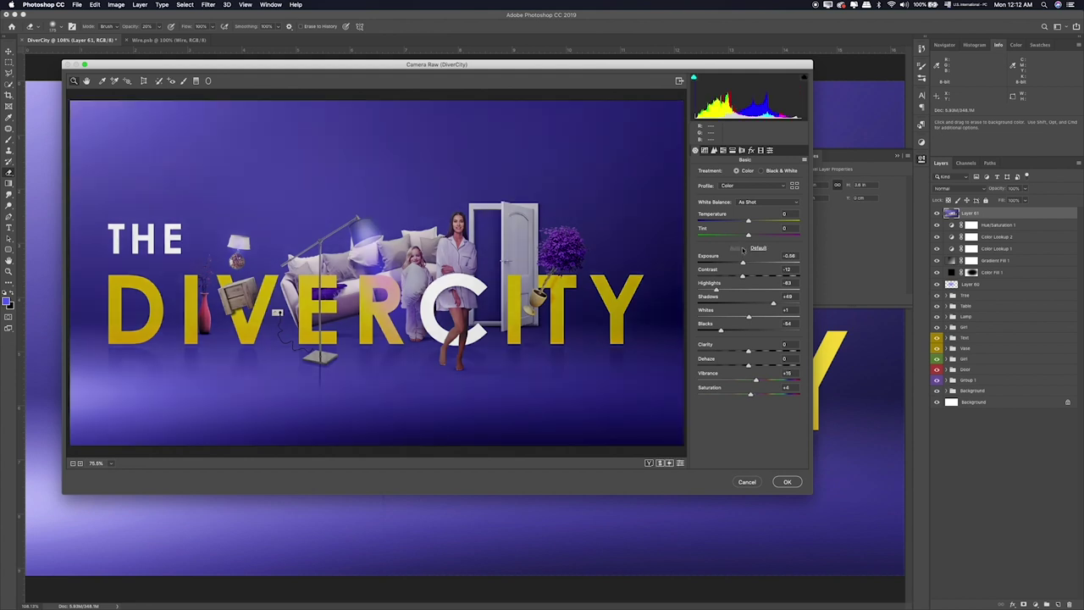
click(756, 248)
click(734, 248)
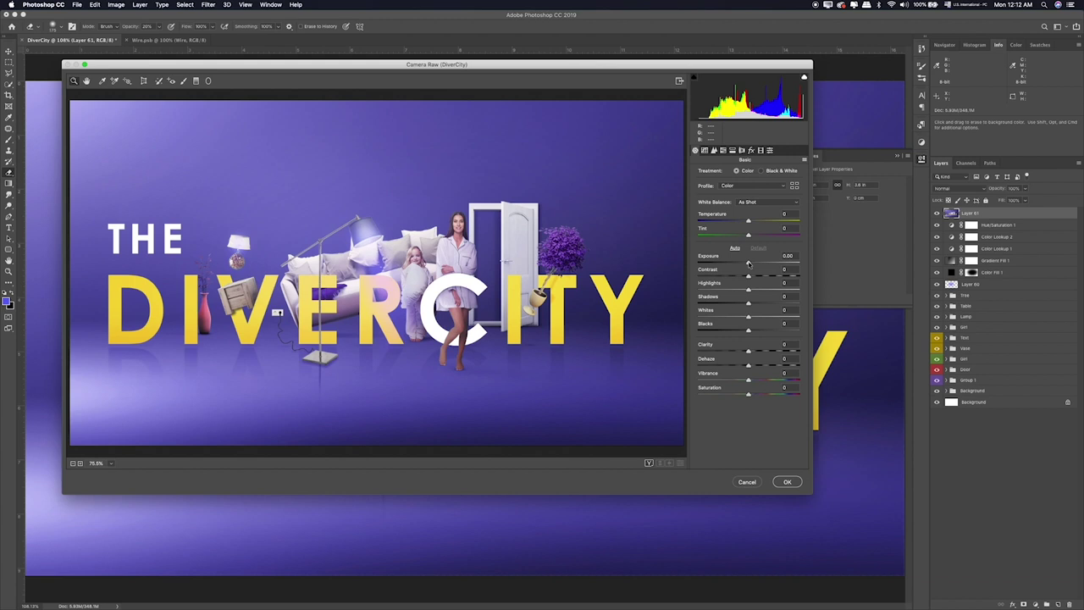
mouse_move(748, 263)
mouse_down()
mouse_move(732, 292)
mouse_move(776, 303)
mouse_move(736, 303)
mouse_move(719, 318)
mouse_move(753, 329)
mouse_move(752, 355)
mouse_up()
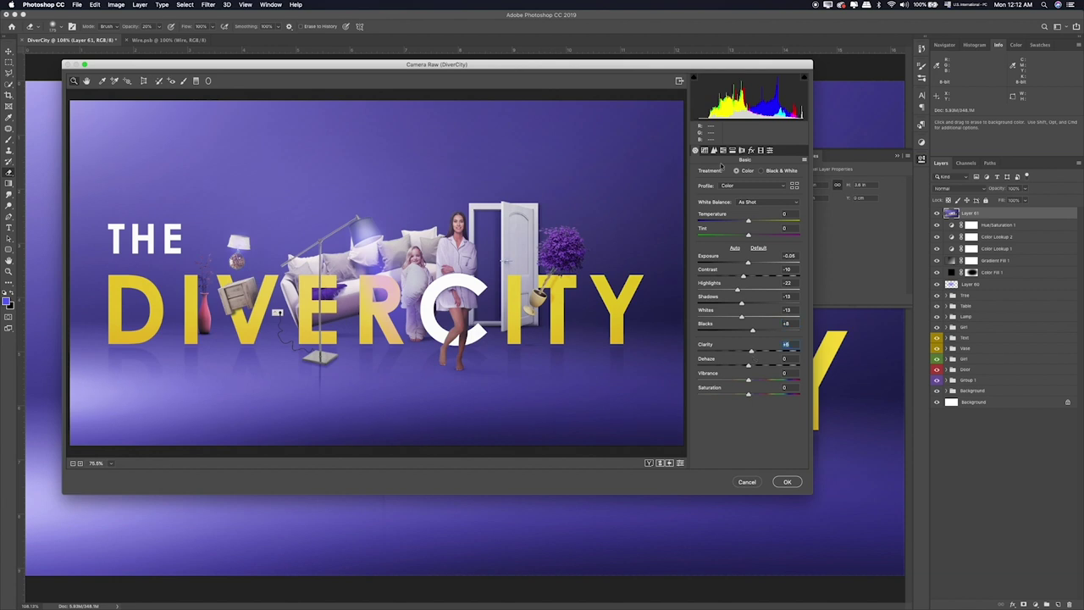
scroll(482, 293, up, 2)
scroll(483, 293, up, 2)
scroll(482, 293, up, 2)
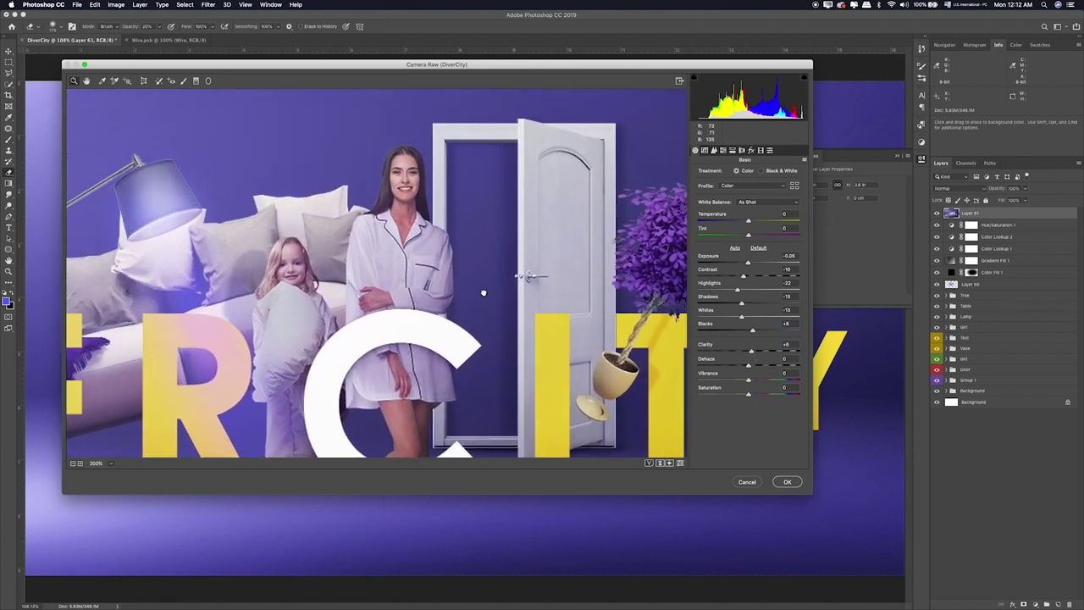
scroll(474, 300, down, 3)
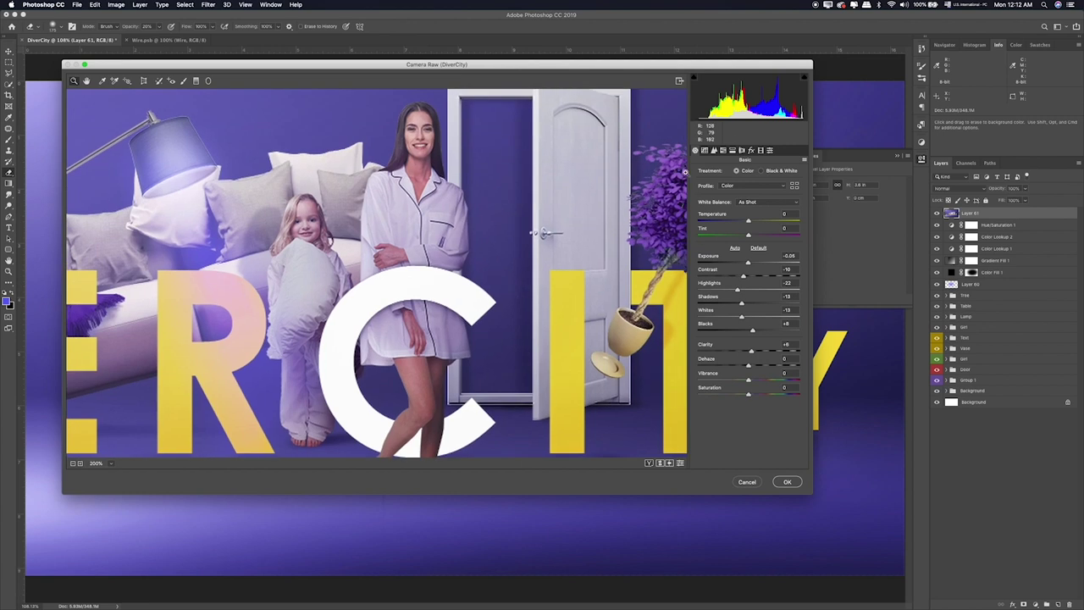
Step: Set Tone Curve Lights slightly positive and raise the Detail sharpening amount
click(706, 150)
drag(750, 326, 739, 326)
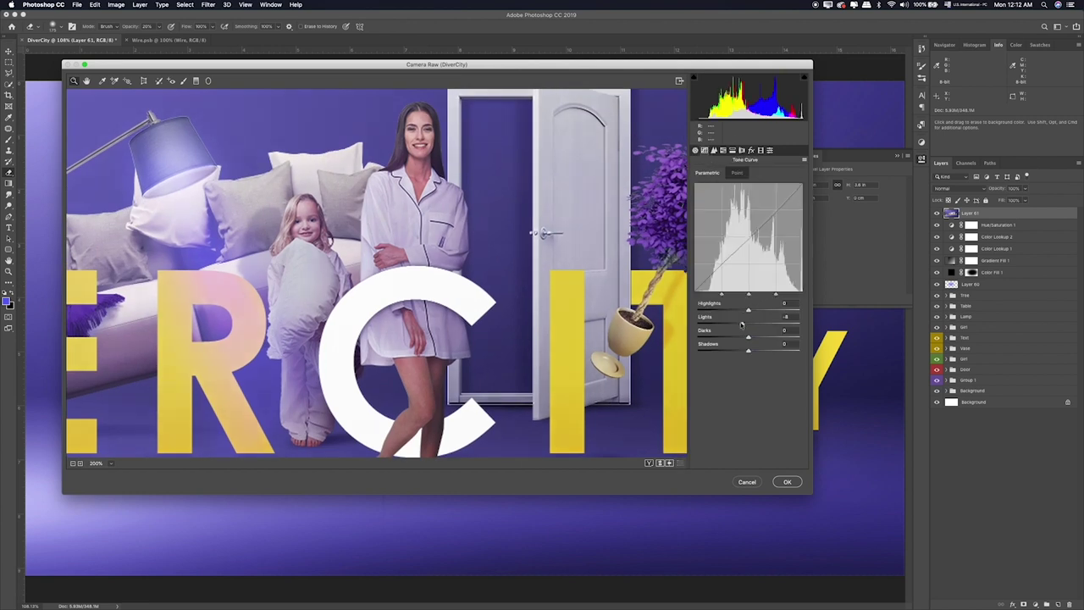
scroll(465, 277, down, 1)
scroll(465, 277, down, 2)
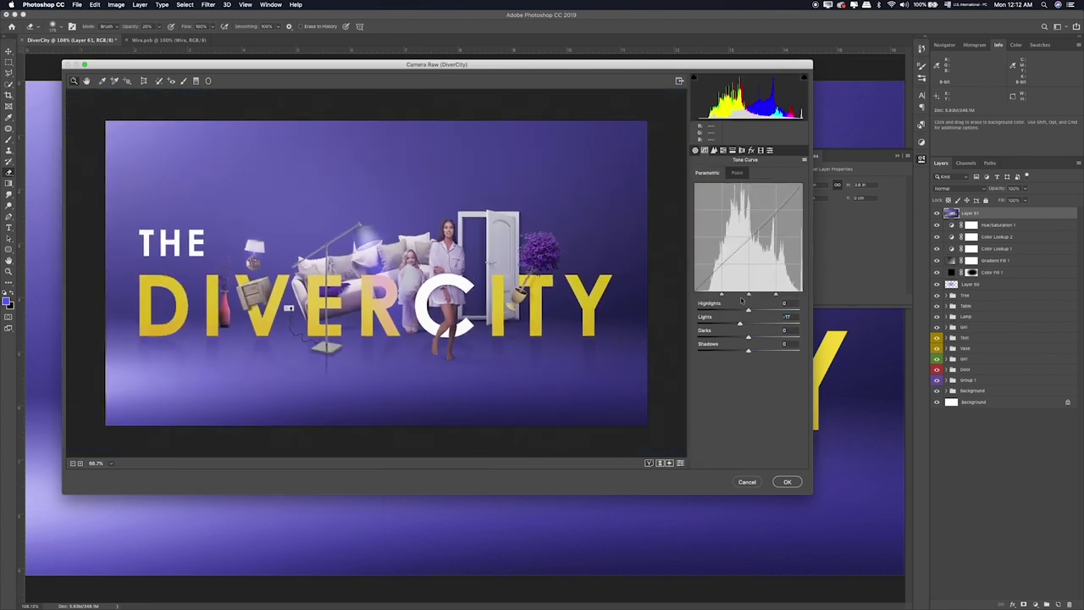
drag(741, 321, 749, 324)
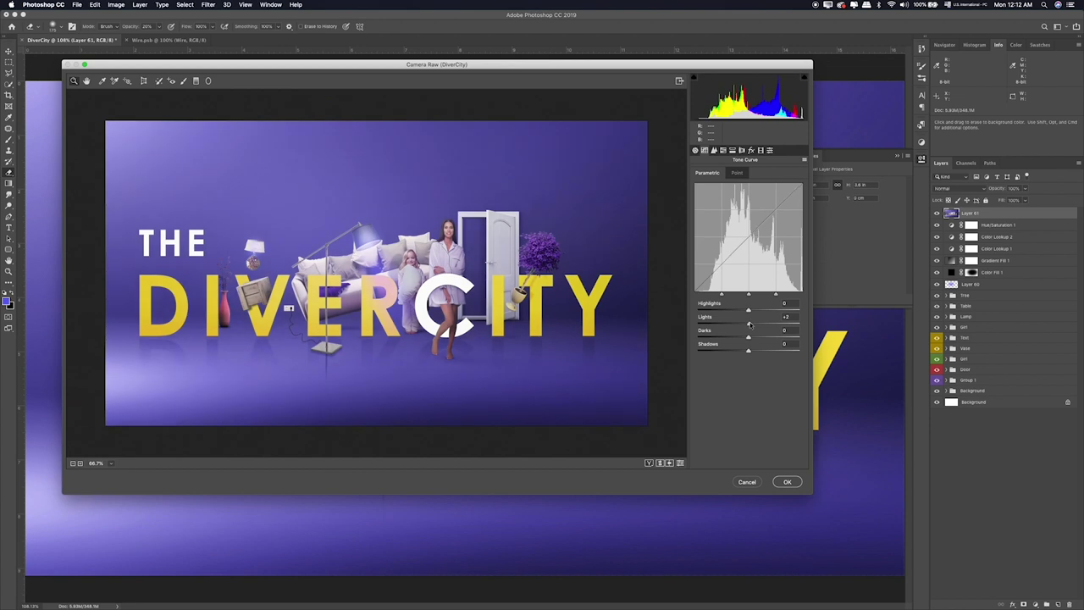
click(716, 151)
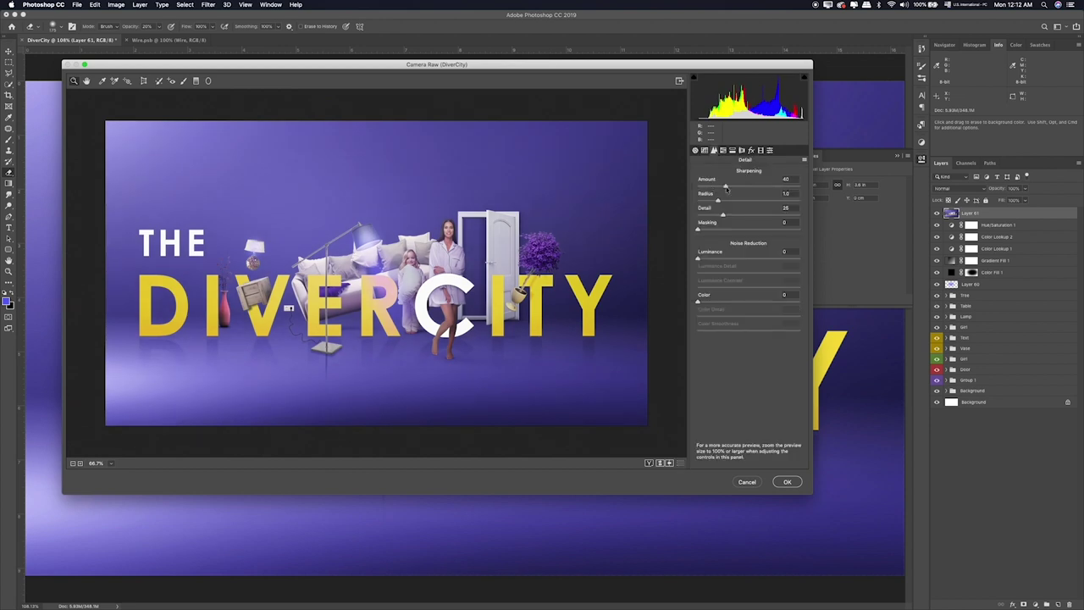
mouse_move(734, 186)
mouse_down()
mouse_move(812, 195)
mouse_move(694, 202)
mouse_move(736, 195)
mouse_up()
Step: Raise Oranges luminance to +13, keep Reds at 0, and lower Oranges saturation to about -9
click(723, 151)
mouse_move(747, 218)
mouse_down()
mouse_move(799, 219)
mouse_move(755, 218)
mouse_up()
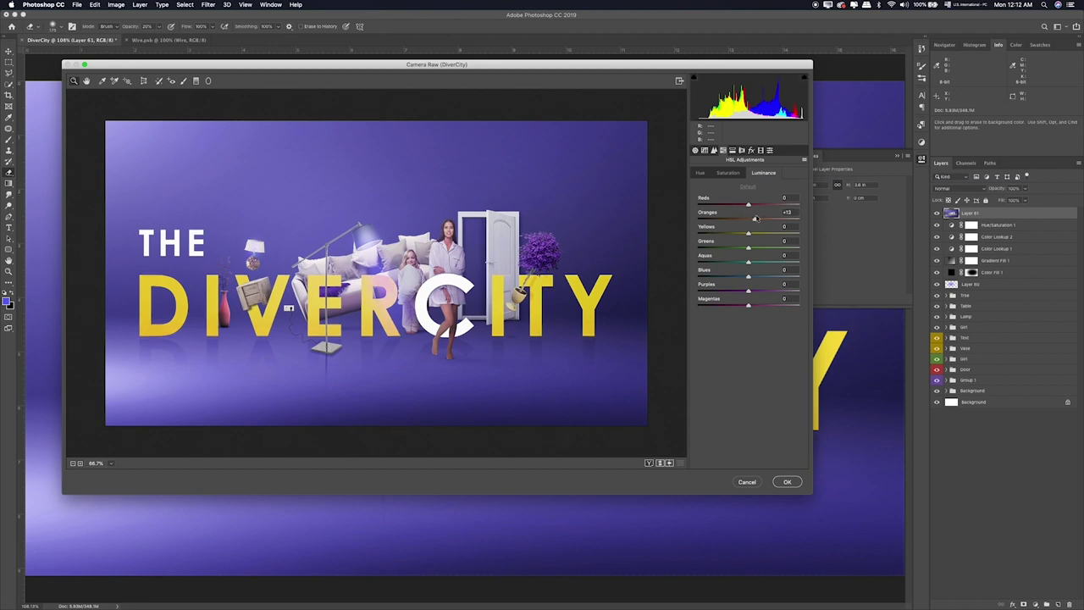
drag(749, 205, 750, 206)
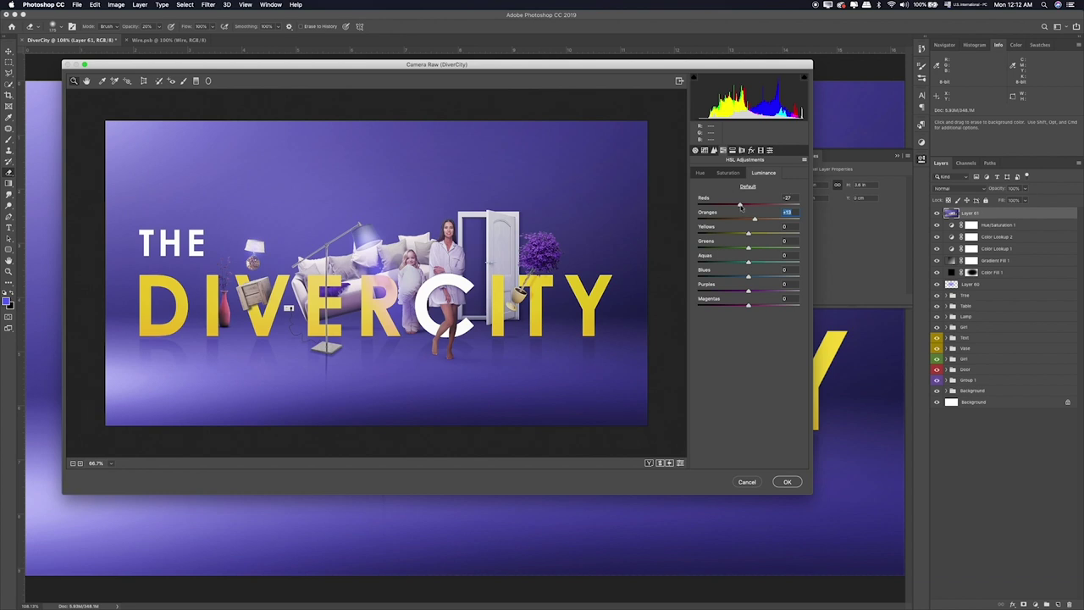
mouse_move(750, 209)
mouse_down()
mouse_move(725, 220)
mouse_move(743, 220)
mouse_up()
click(728, 173)
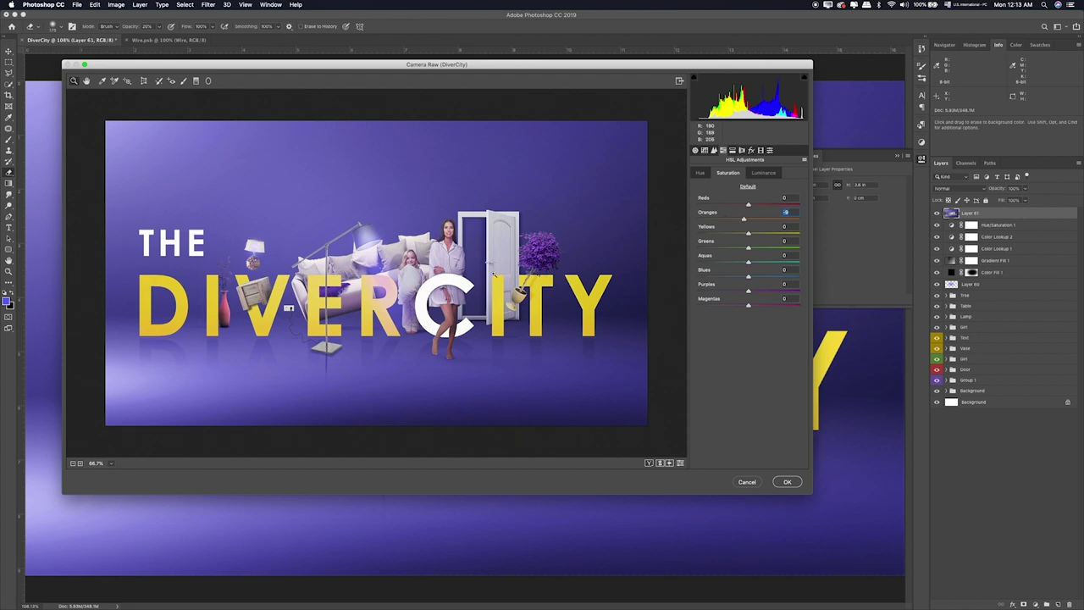
click(435, 282)
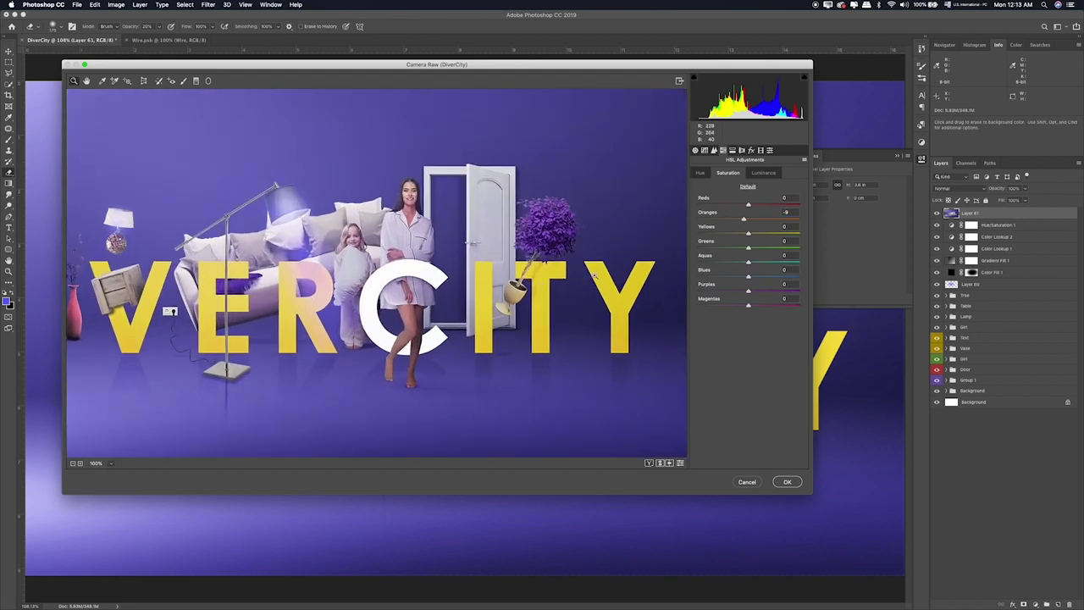
Step: Nudge the Oranges hue and set Purples luminance to -28
click(702, 174)
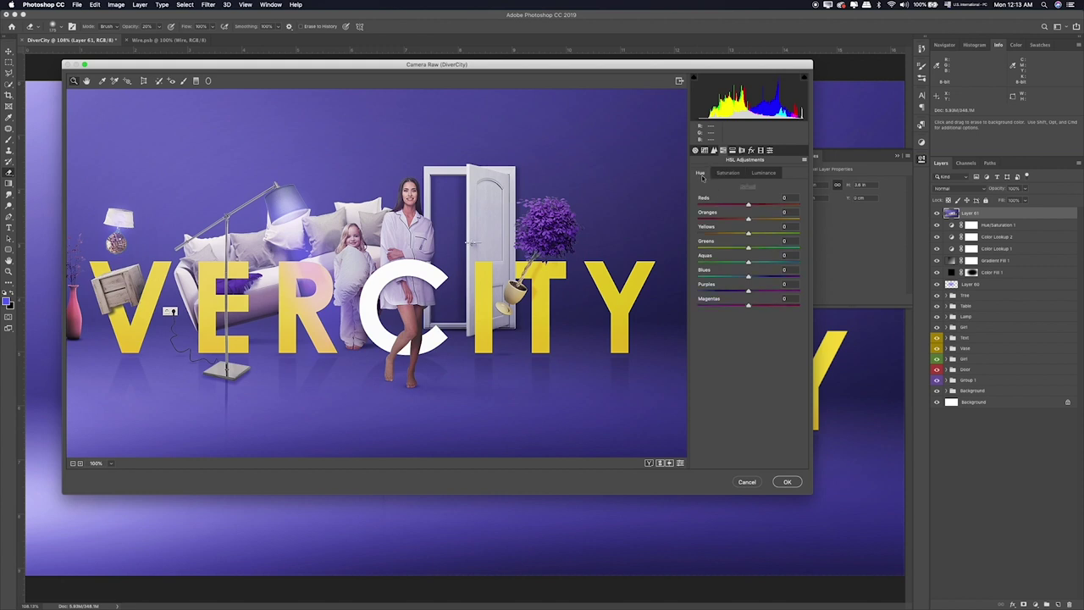
drag(746, 219, 746, 220)
click(760, 176)
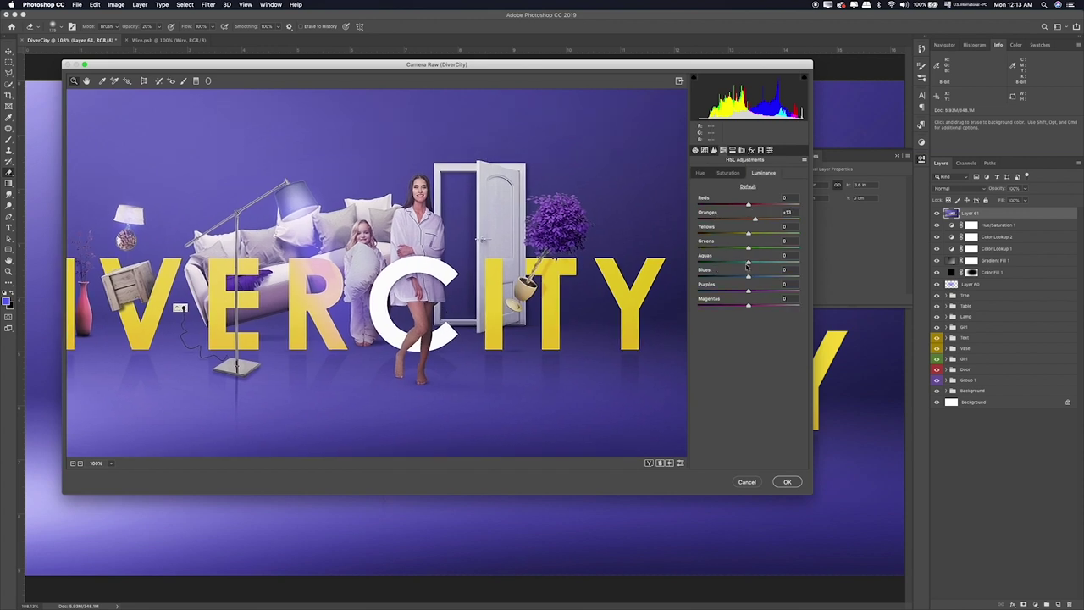
drag(748, 291, 739, 292)
key(ctrl+minus)
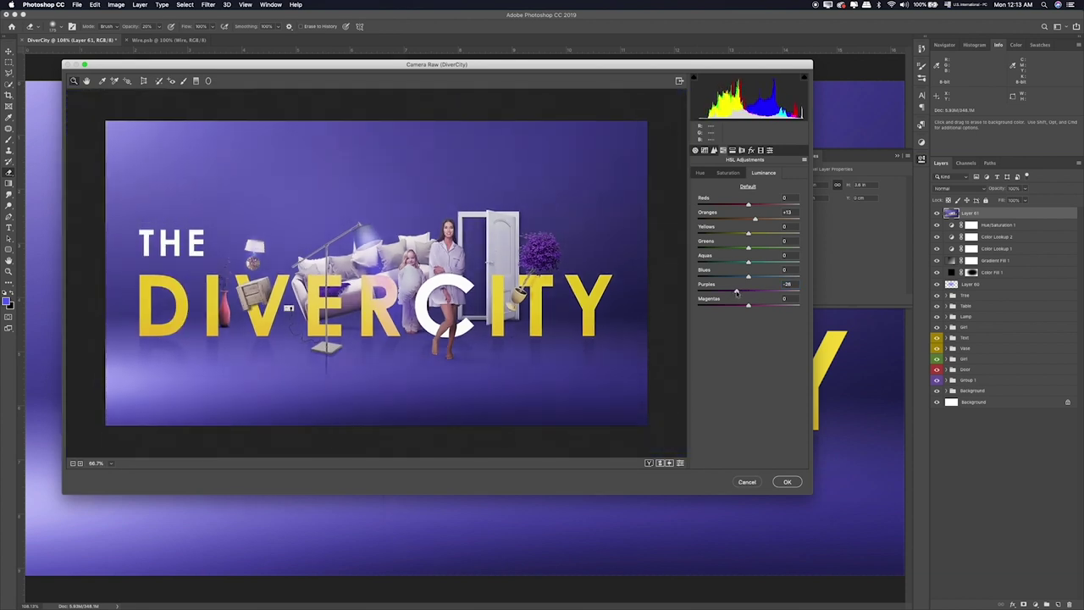
Step: Shift the Blues hue to about +22 so the background turns violet
click(701, 173)
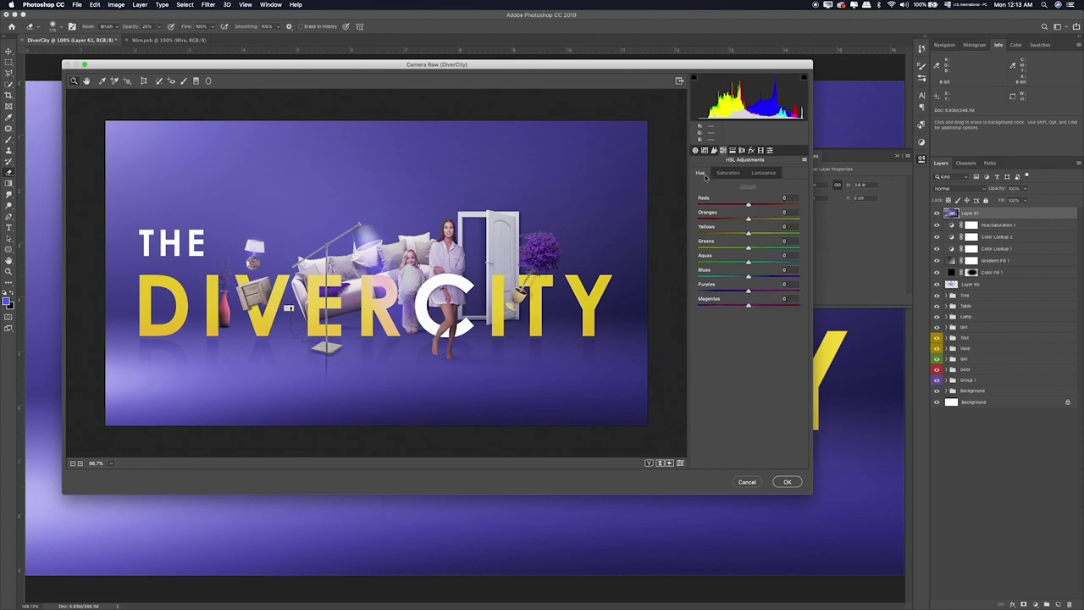
drag(748, 277, 768, 278)
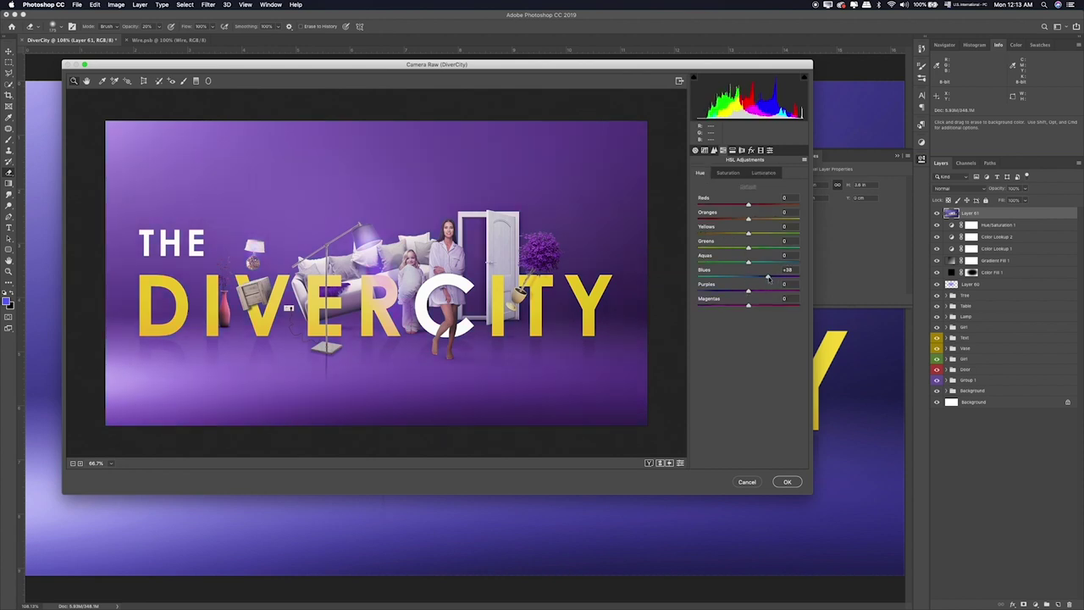
drag(768, 278, 771, 281)
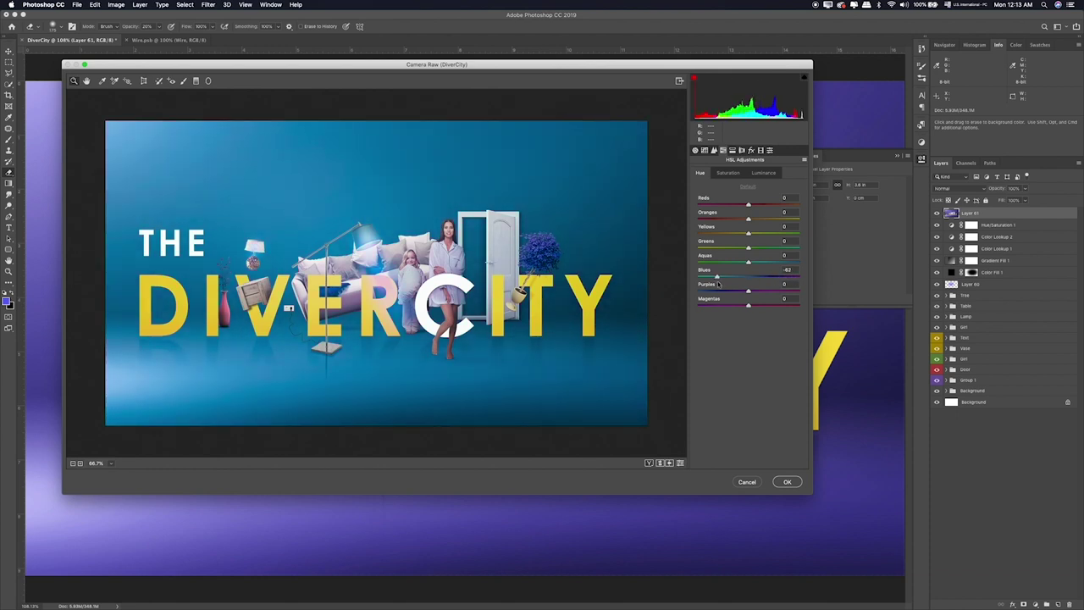
drag(715, 276, 763, 277)
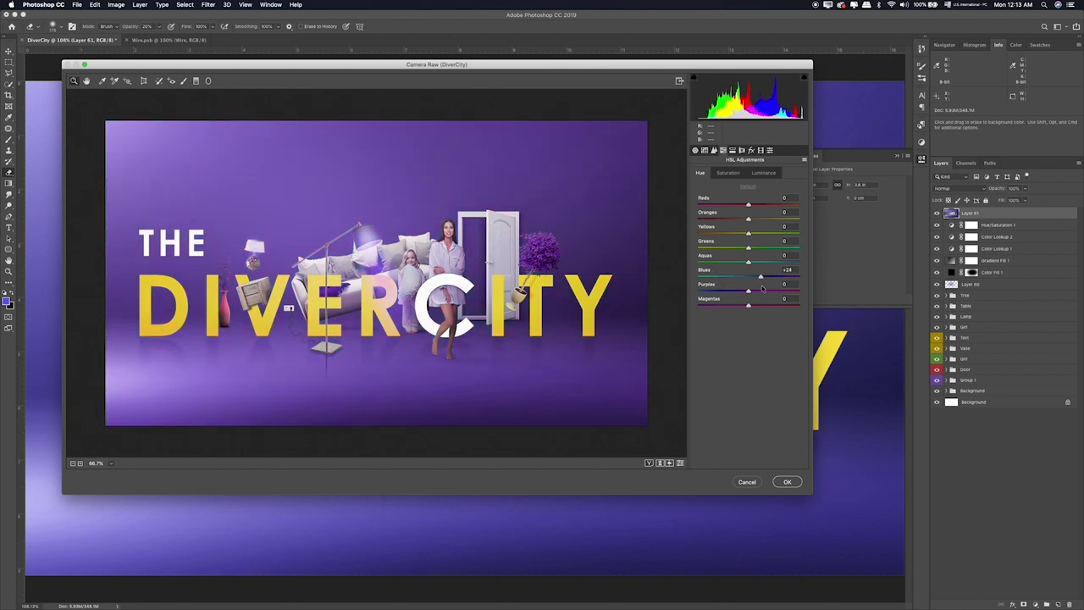
mouse_move(762, 287)
mouse_down()
mouse_move(738, 286)
mouse_move(765, 282)
mouse_up()
drag(763, 284, 761, 283)
Step: Add a post-crop vignette with Amount −12 and apply the Camera Raw grade
click(733, 151)
click(742, 150)
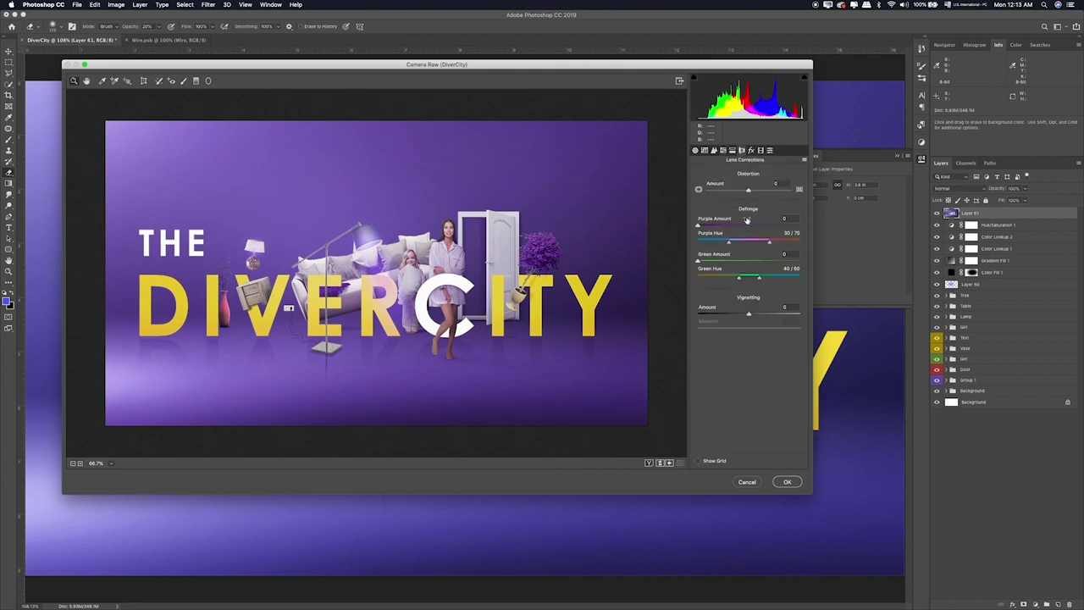
click(751, 151)
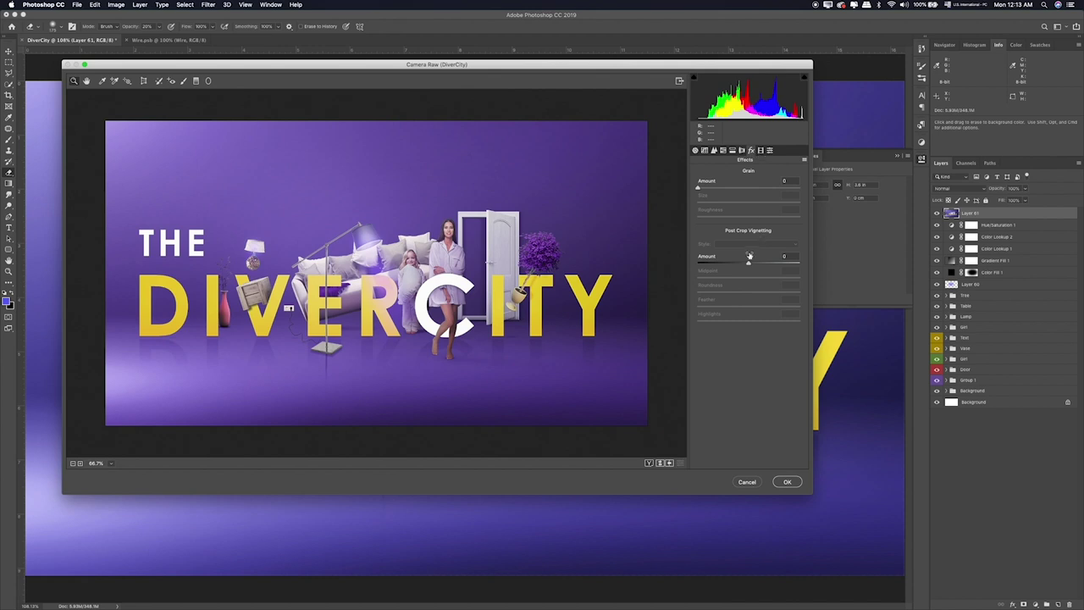
mouse_move(745, 260)
mouse_down()
mouse_move(726, 301)
mouse_move(761, 307)
mouse_move(733, 321)
mouse_up()
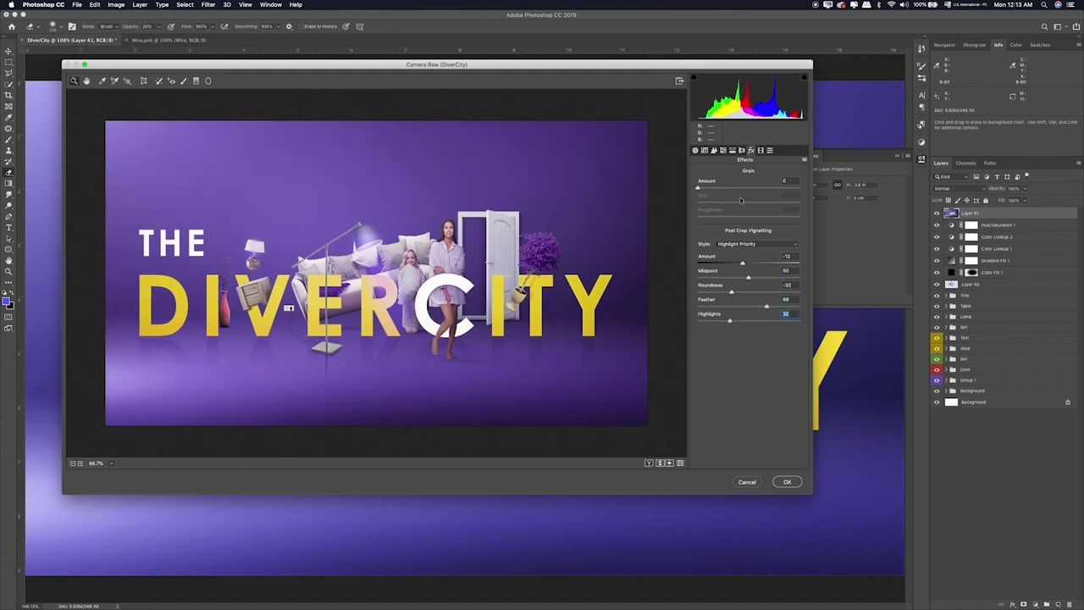
click(786, 482)
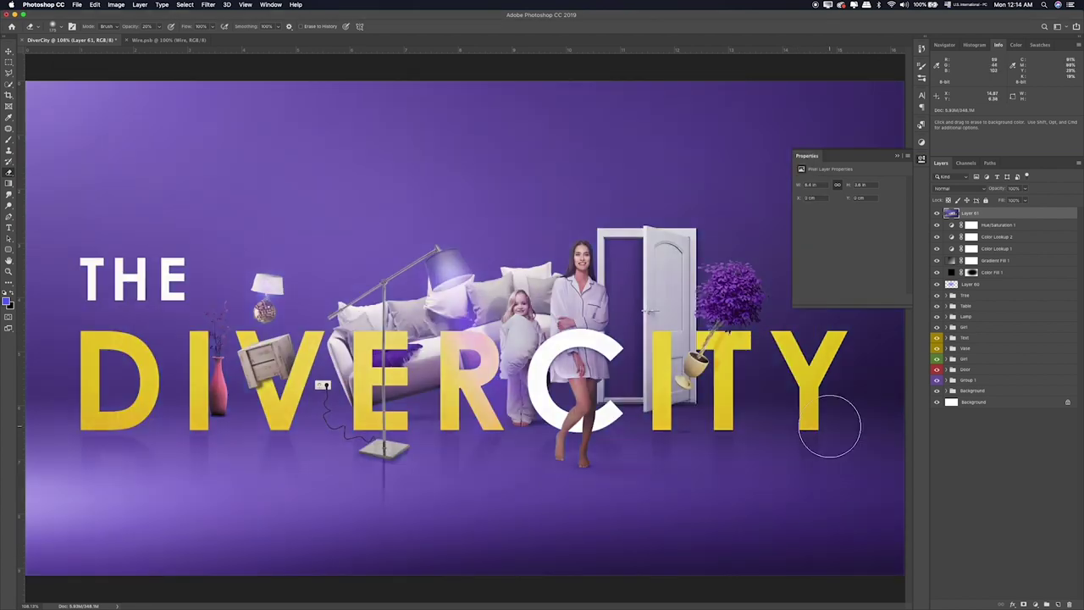
Step: Toggle the graded layer's visibility to compare before and after
click(936, 213)
click(937, 213)
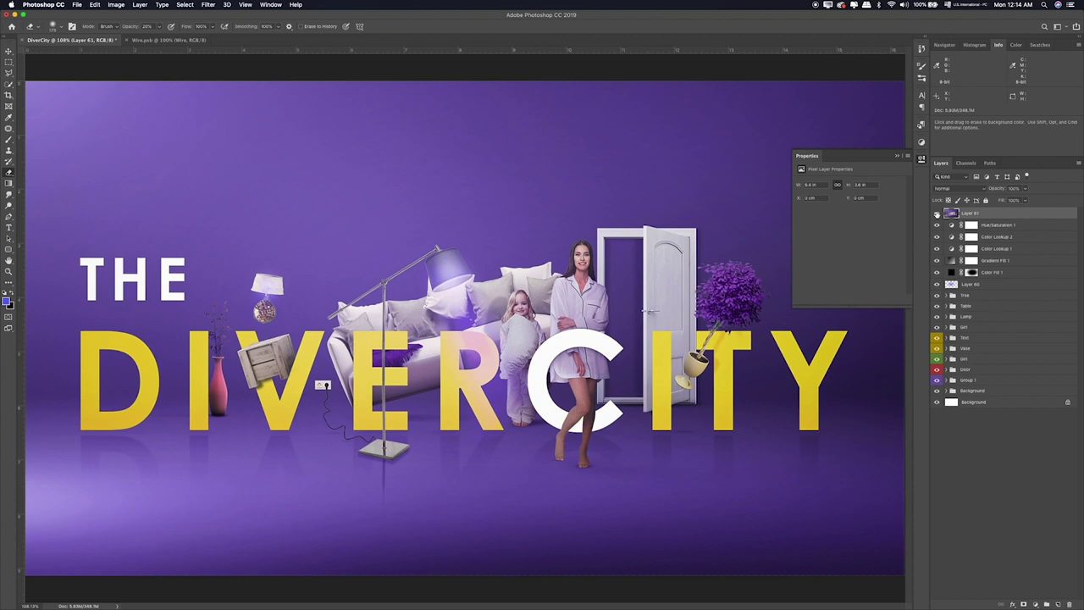
click(936, 214)
click(936, 213)
click(897, 156)
click(936, 213)
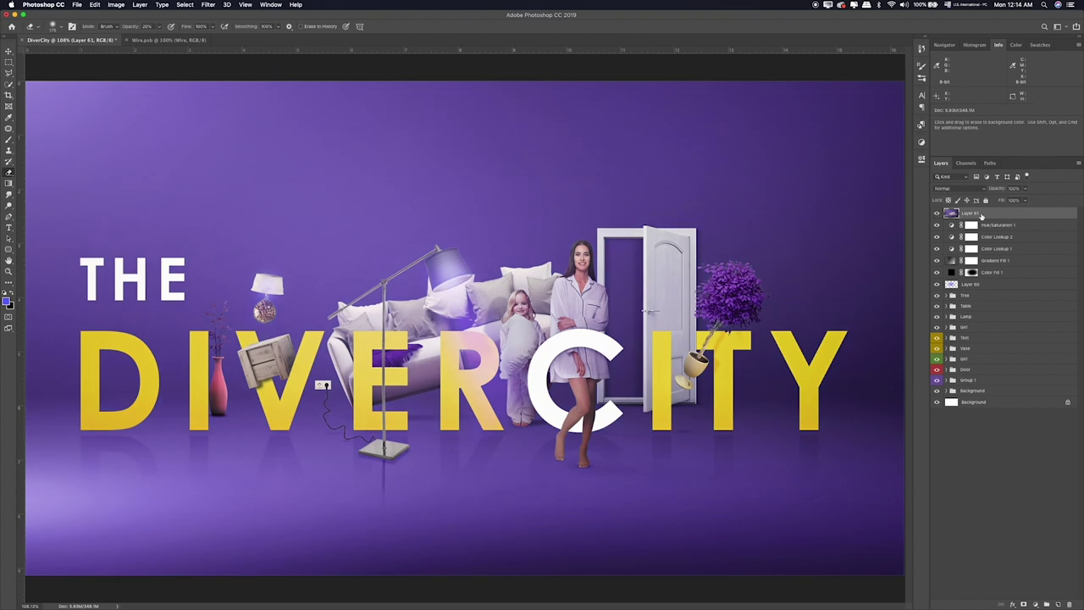
Step: Duplicate Layer 61 and apply a High Pass filter at 2.7 px radius
key(super+j)
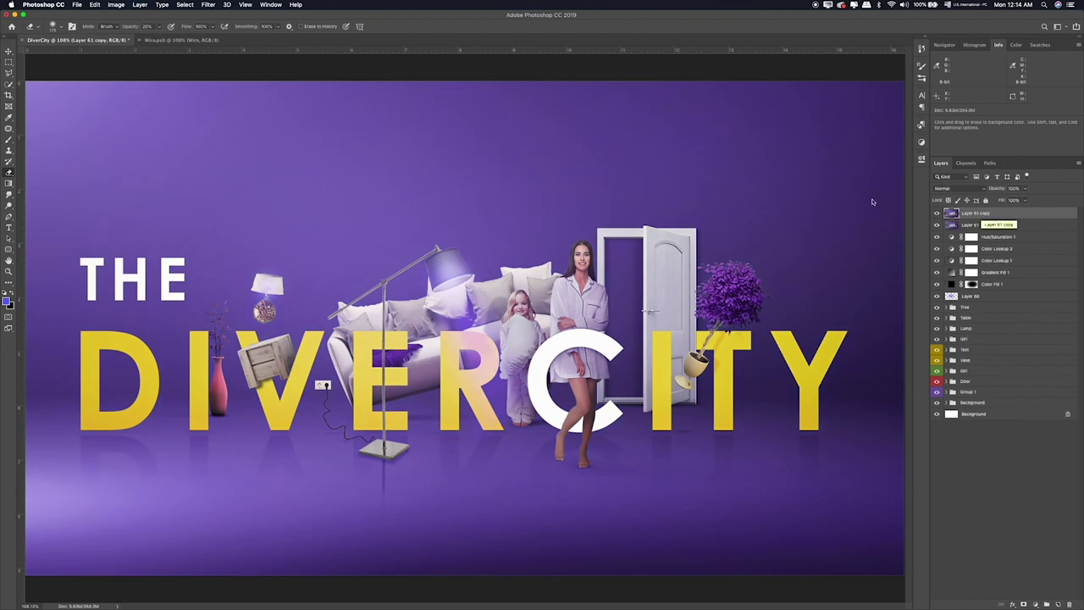
click(212, 3)
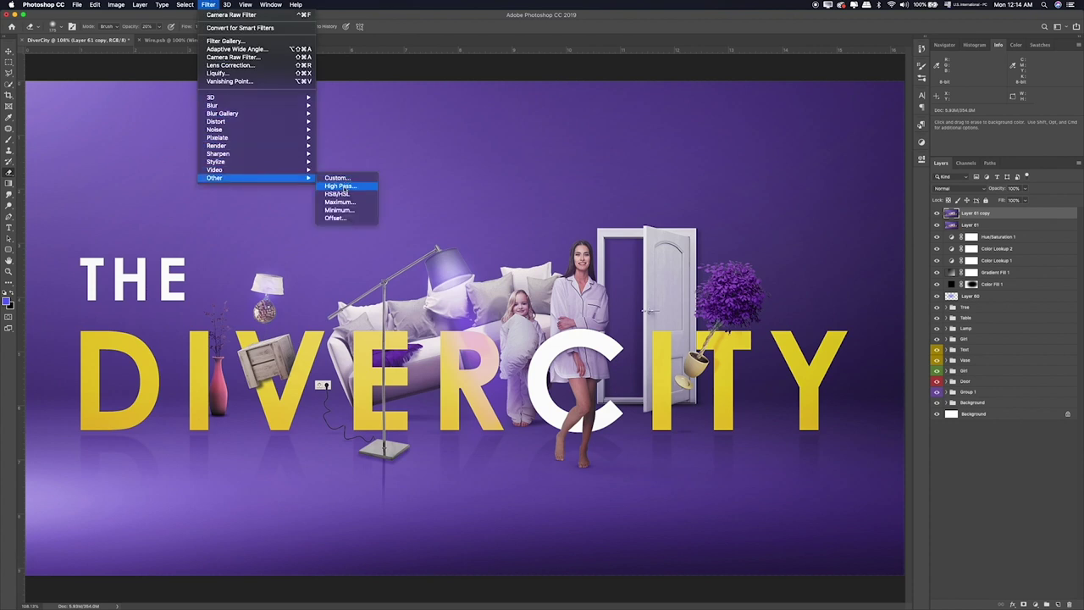
click(342, 187)
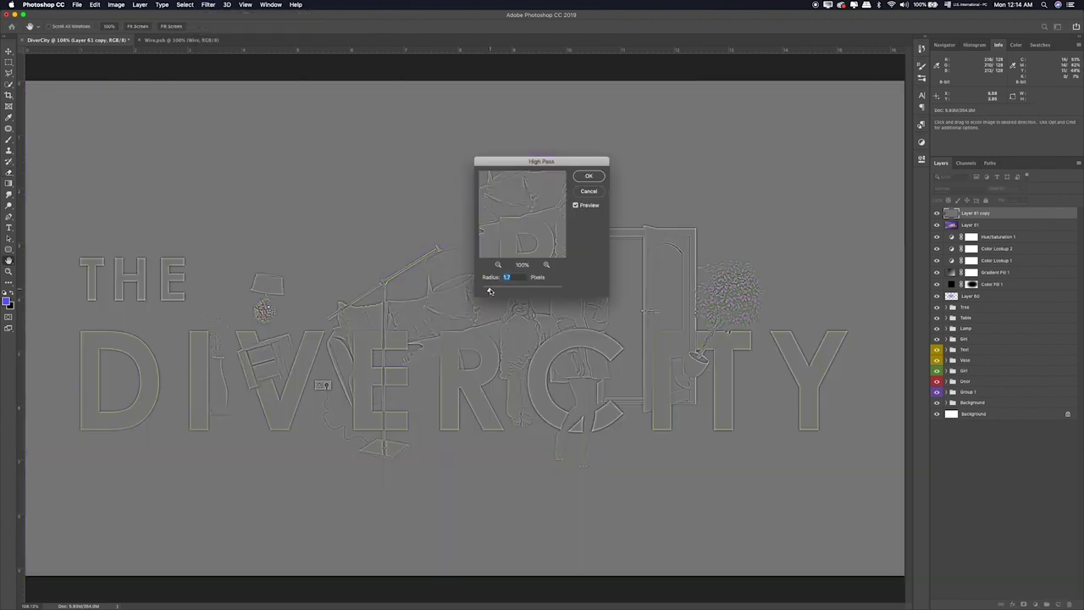
drag(489, 291, 493, 290)
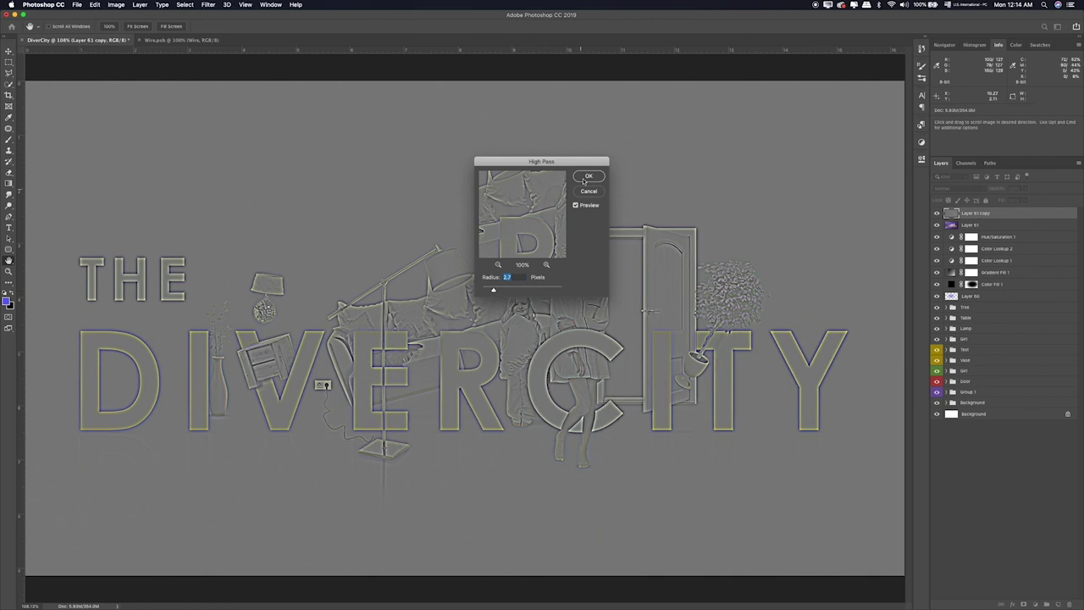
key(Return)
Step: Blend the High Pass copy in Soft Light at 20% and add empty Layer 62
click(971, 188)
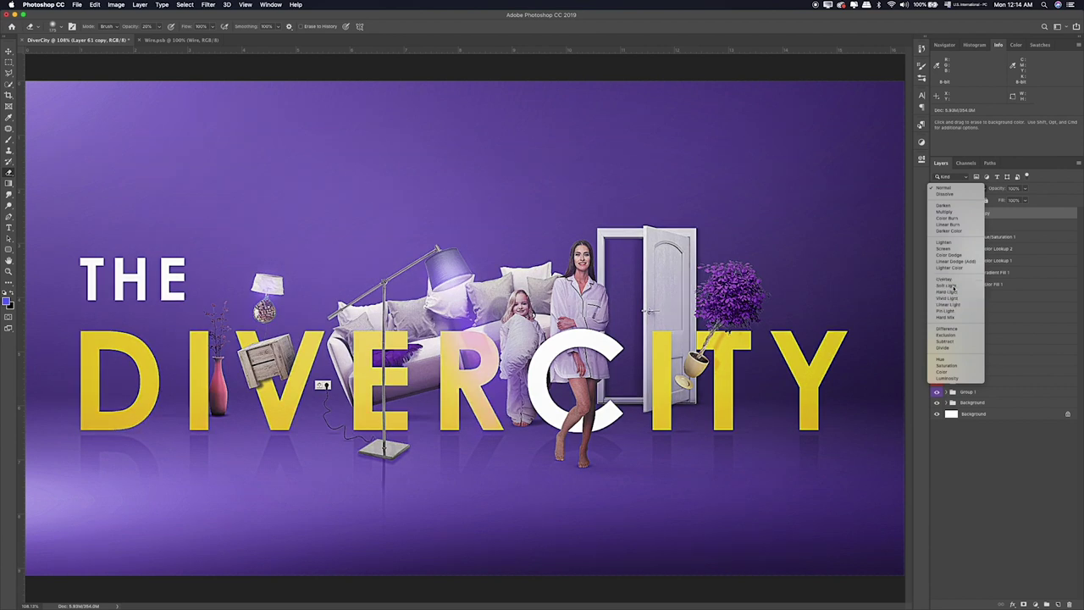
click(945, 286)
click(1025, 190)
drag(999, 200, 999, 200)
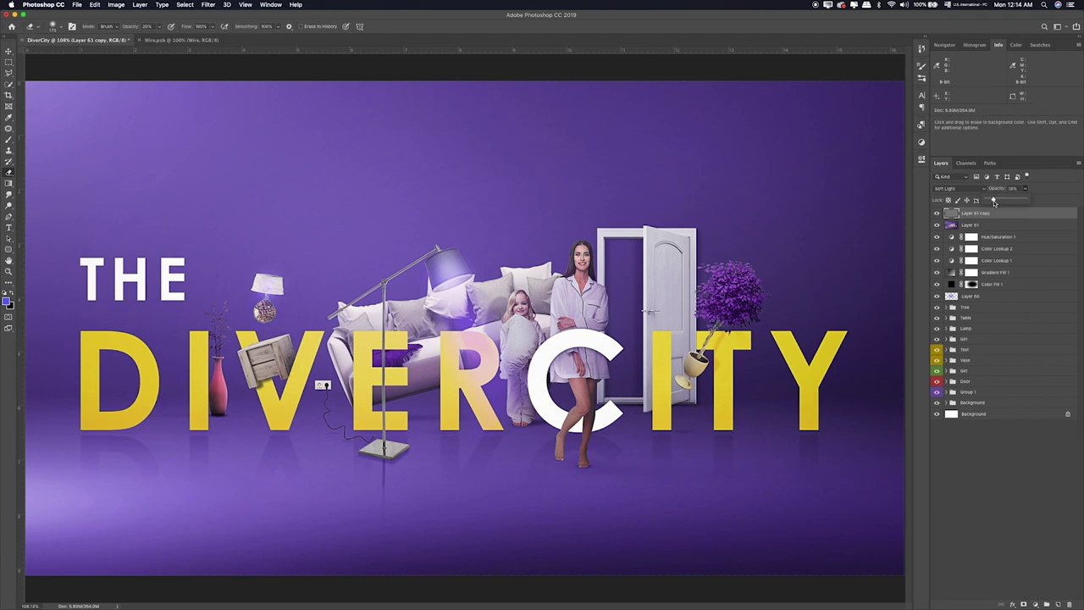
click(1006, 217)
click(9, 62)
click(1057, 603)
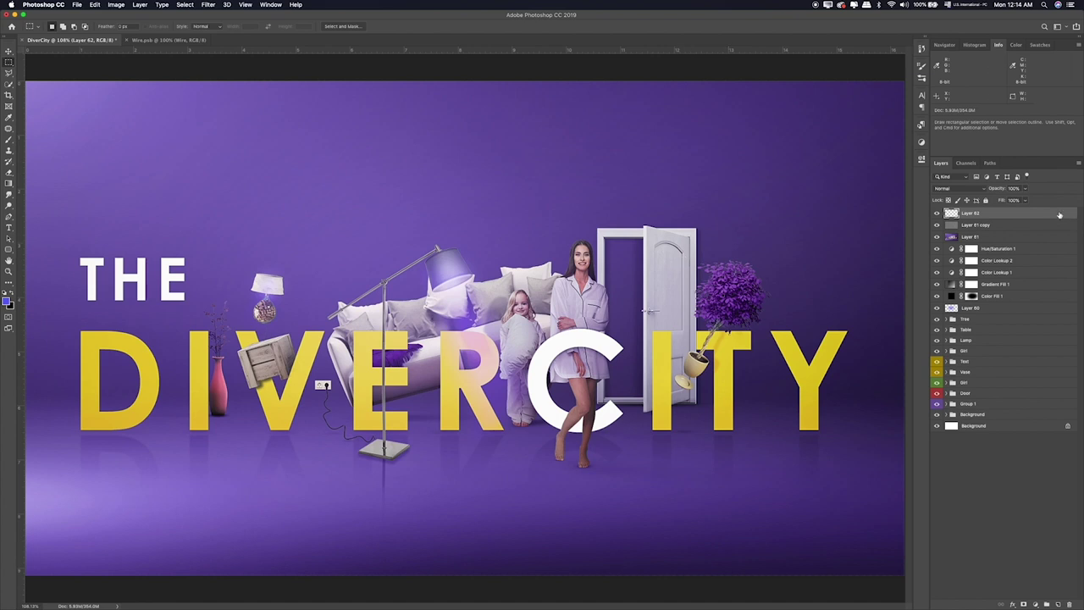
Step: Fill the new layer with 50% gray and set its blend mode to Soft Light
key(shift+BackSpace)
click(509, 164)
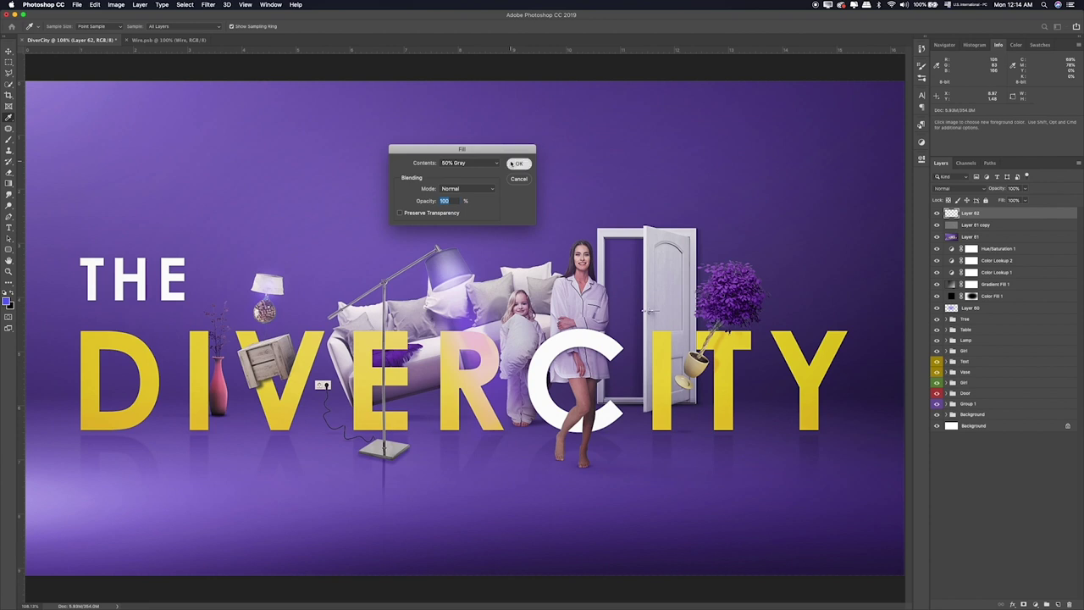
click(947, 188)
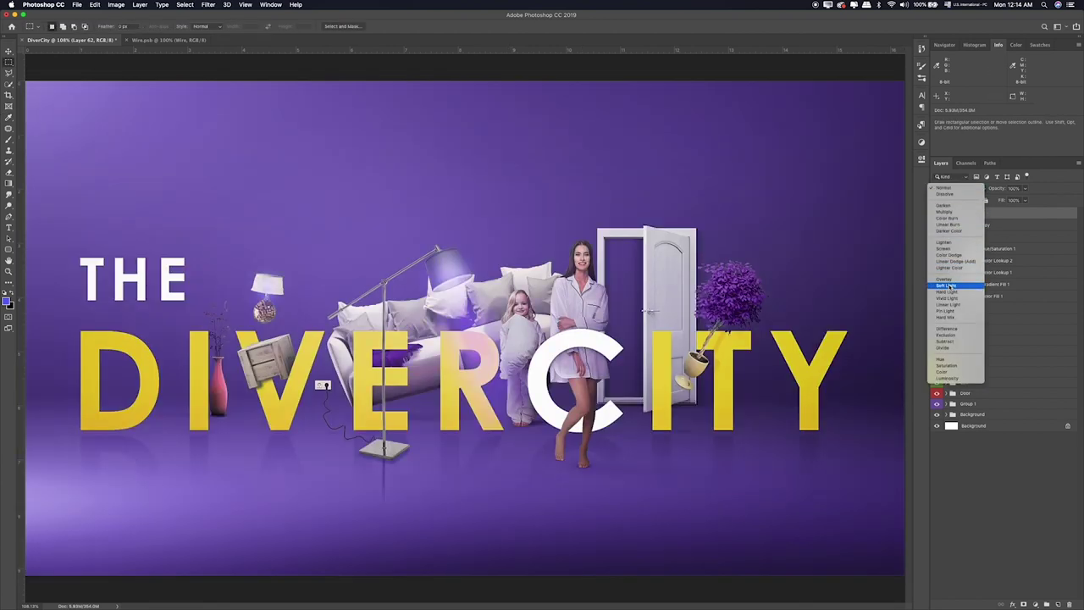
click(946, 285)
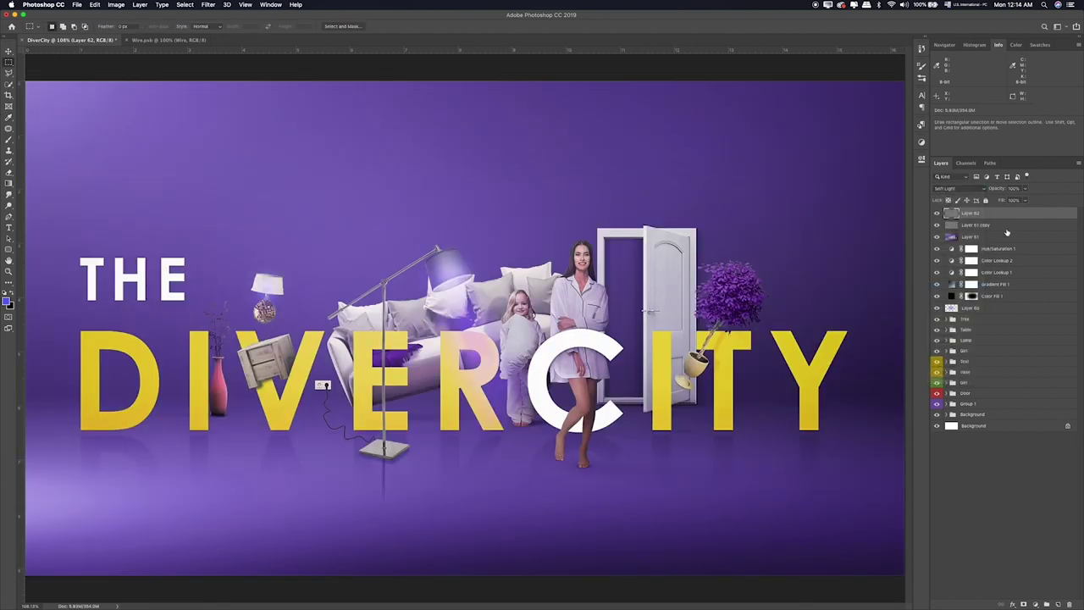
scroll(508, 297, up, 2)
scroll(508, 296, up, 5)
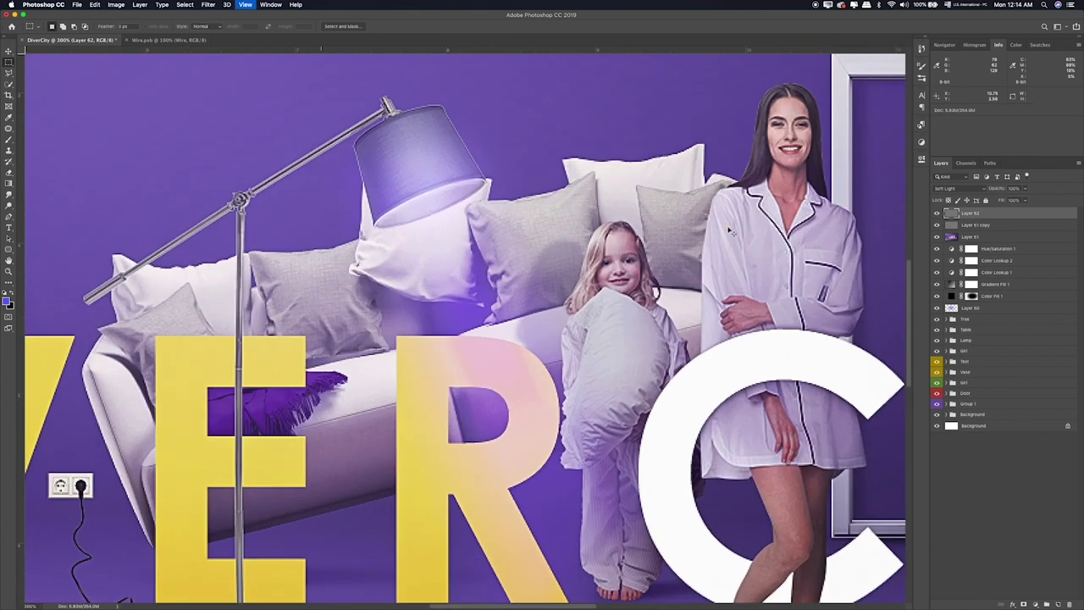
scroll(473, 268, up, 3)
scroll(473, 268, right, 5)
scroll(473, 268, up, 2)
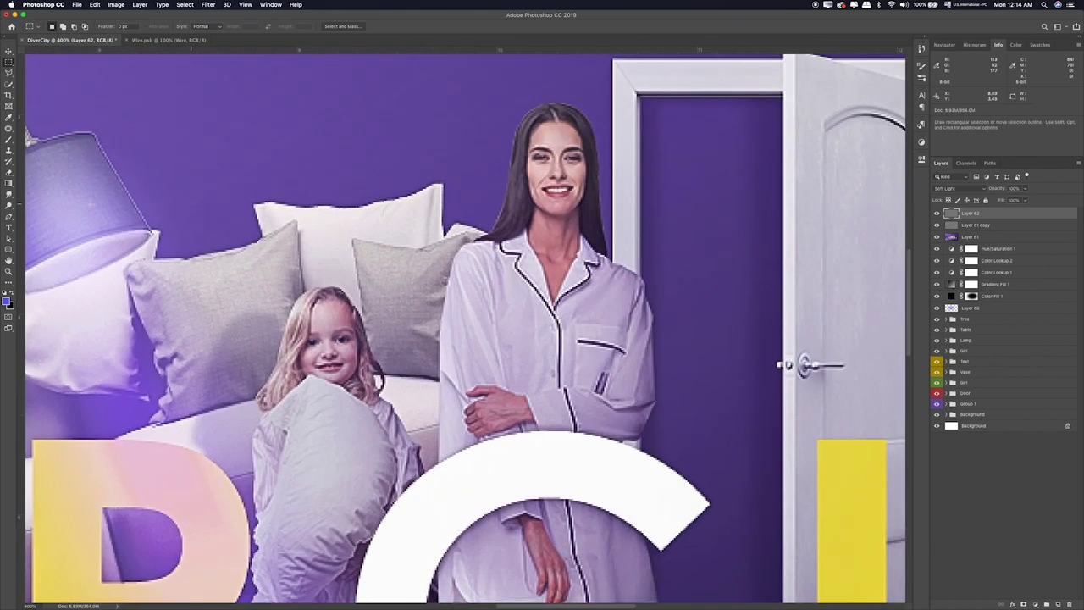
Step: With a small Dodge brush, lighten the woman's hair edges, her pajamas' left edge and the girl's hair edge
key(o)
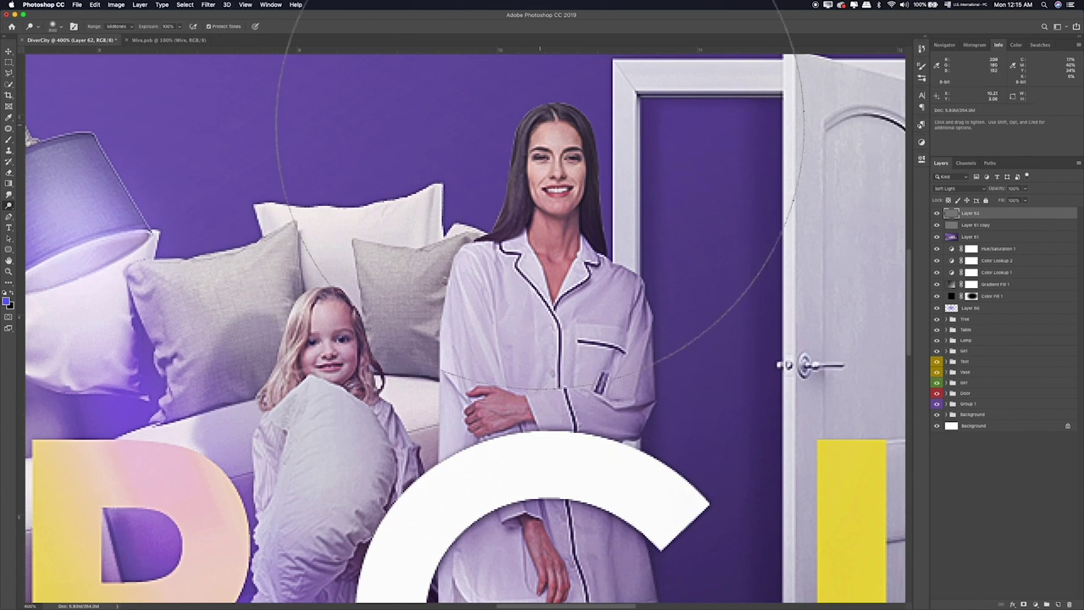
key(bracketleft)
key(bracketleft)
key(bracketleft)
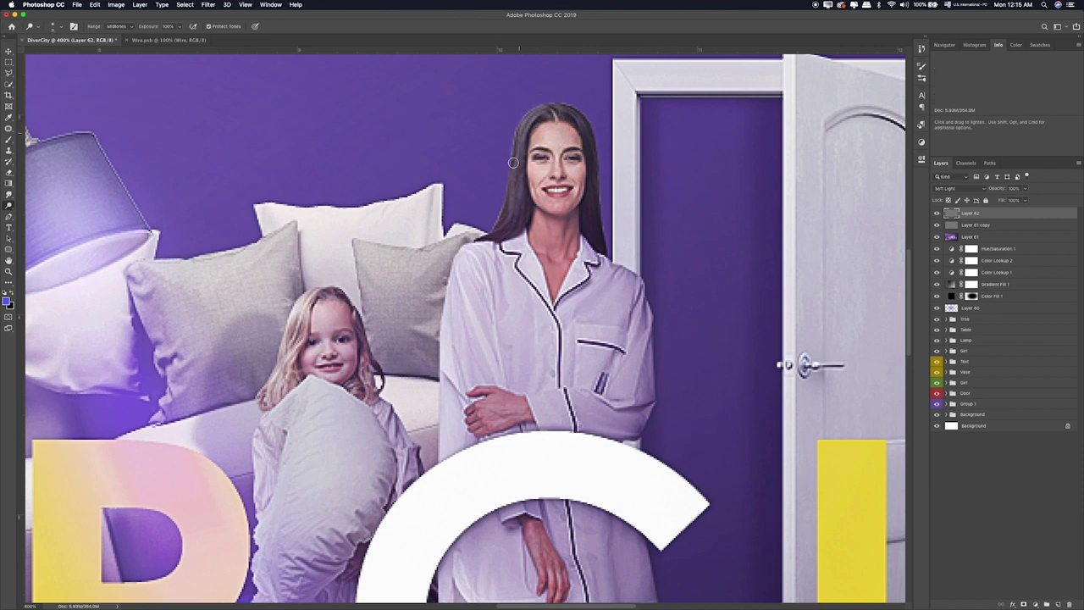
mouse_move(522, 138)
mouse_down()
mouse_move(499, 231)
mouse_move(519, 131)
mouse_up()
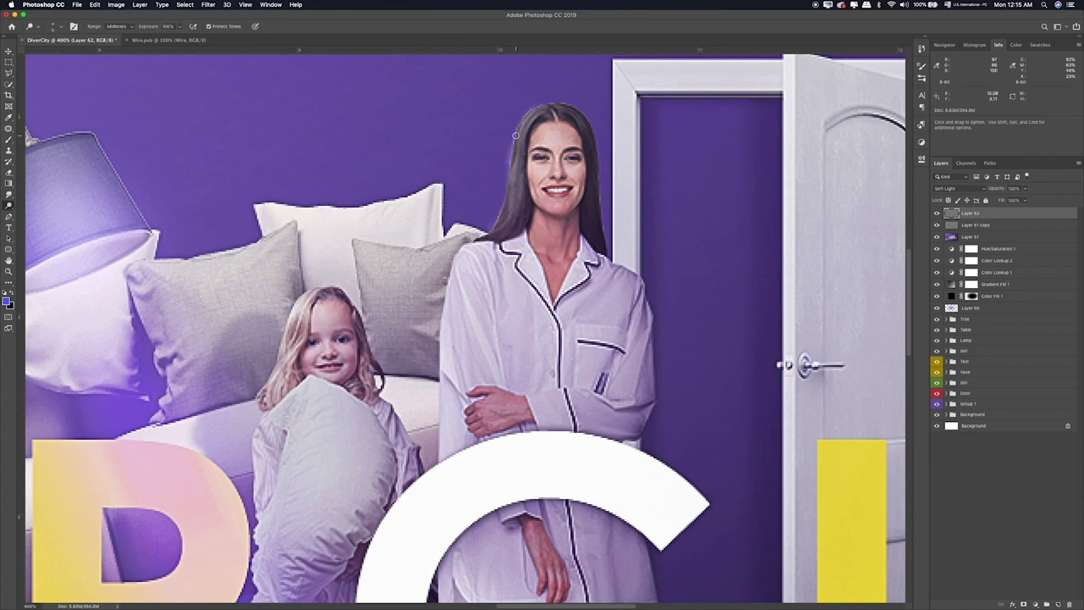
drag(527, 118, 509, 174)
drag(495, 230, 479, 238)
drag(465, 250, 433, 468)
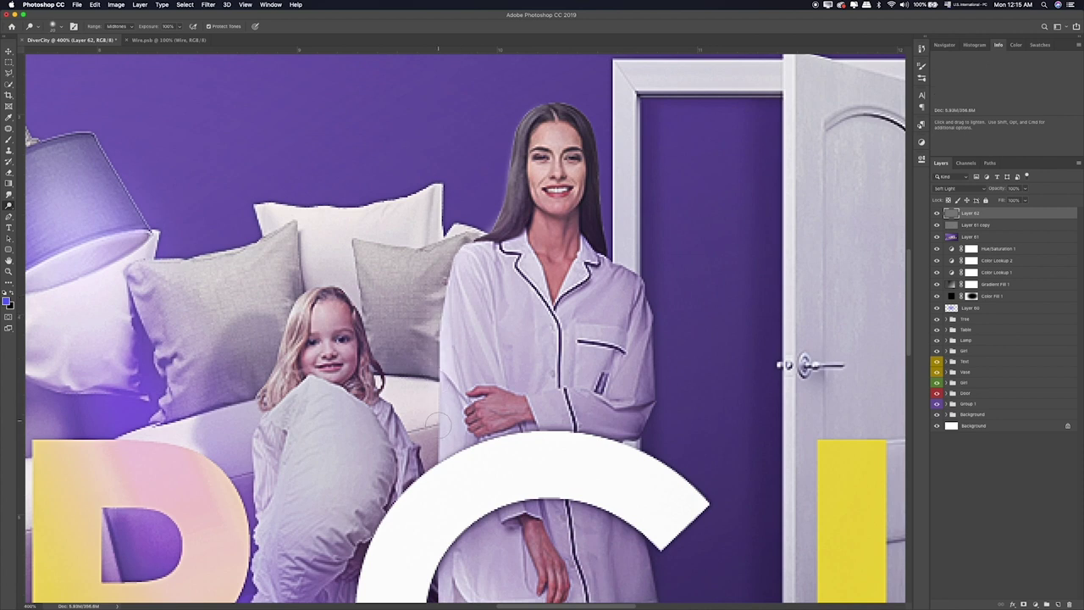
mouse_move(335, 292)
mouse_down()
mouse_move(266, 432)
mouse_move(264, 489)
mouse_up()
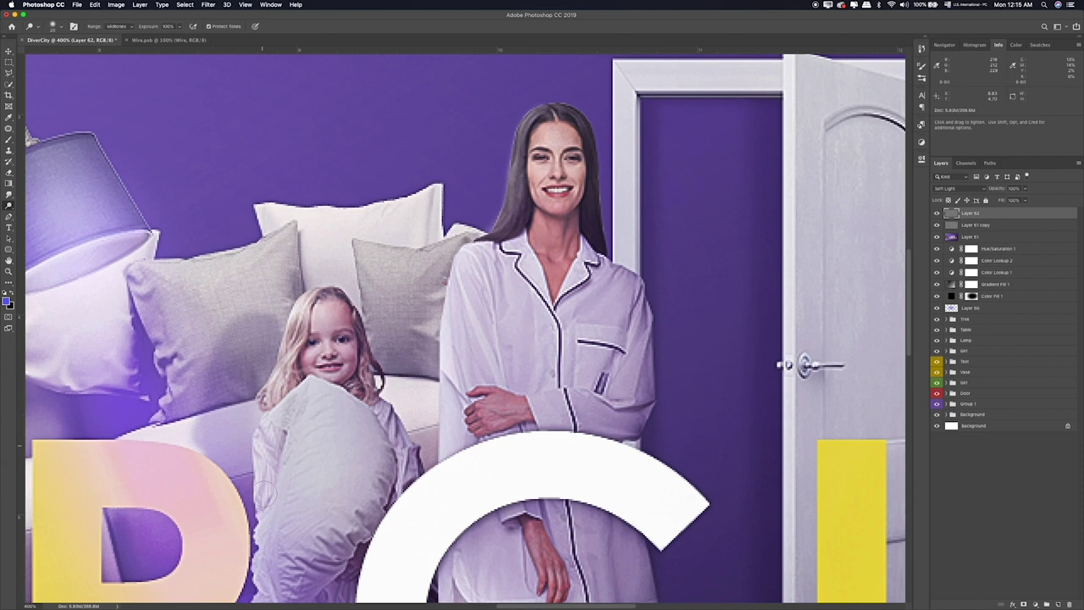
mouse_move(573, 106)
mouse_down()
mouse_move(537, 126)
mouse_move(512, 233)
mouse_up()
scroll(466, 330, down, 5)
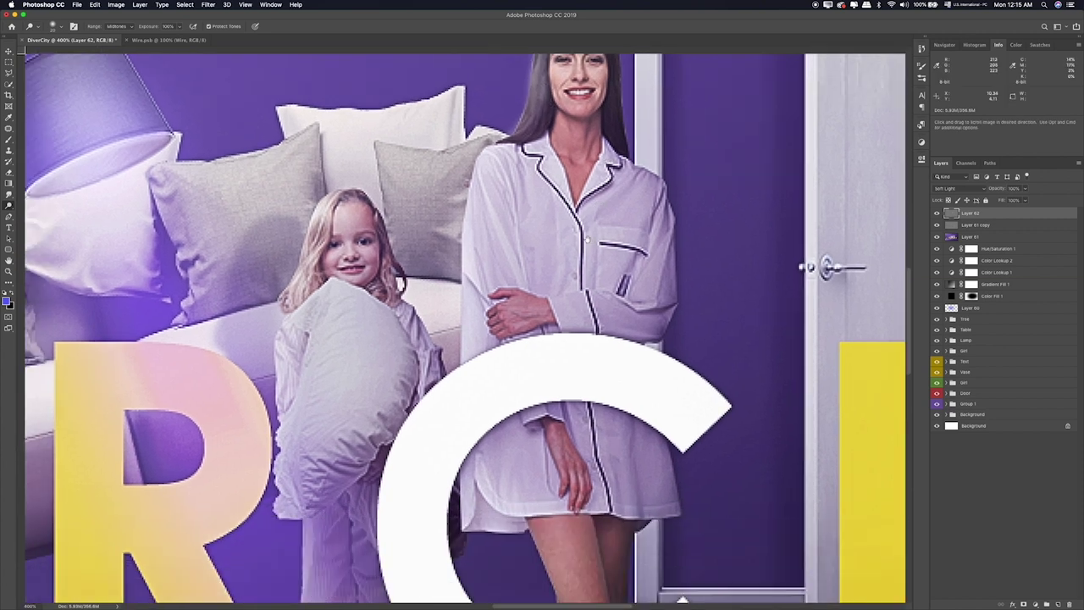
scroll(466, 330, up, 4)
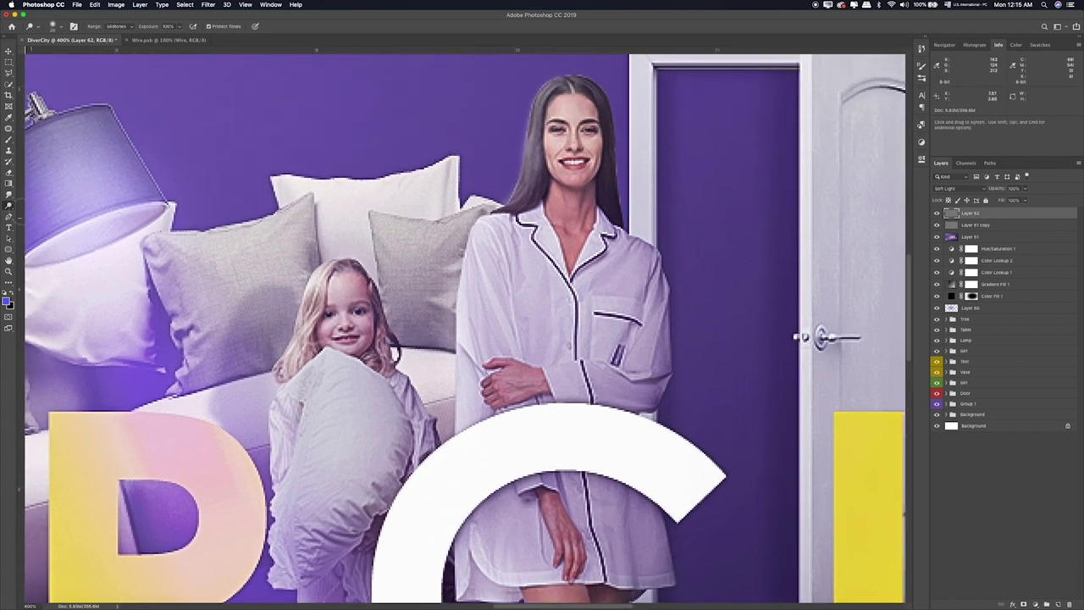
Step: With a smaller Burn brush, darken around the woman's left leg
drag(15, 207, 38, 214)
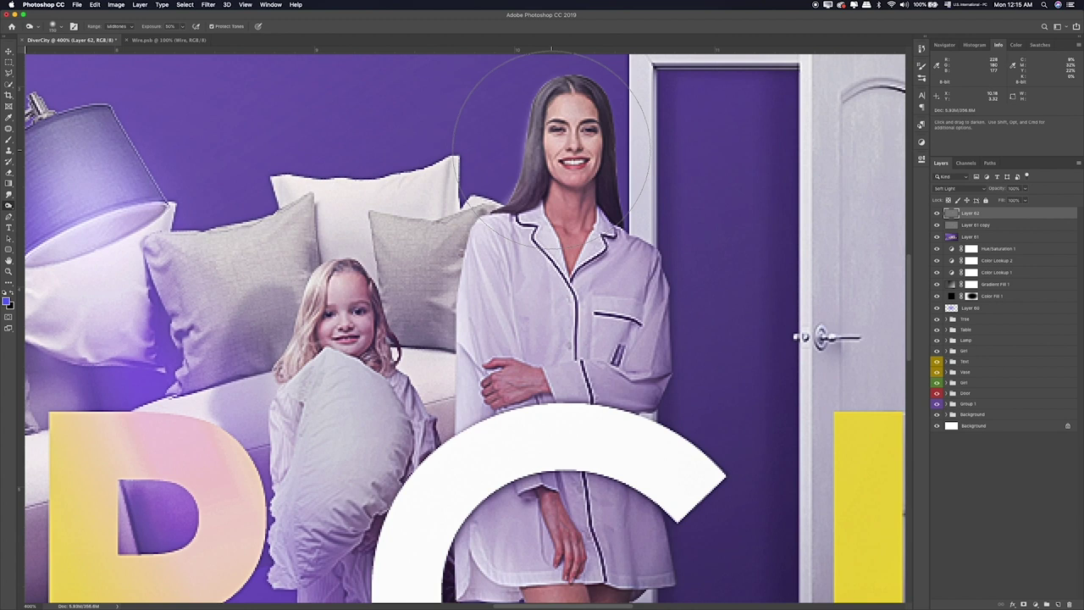
key(bracketleft)
key(bracketleft)
key(bracketleft)
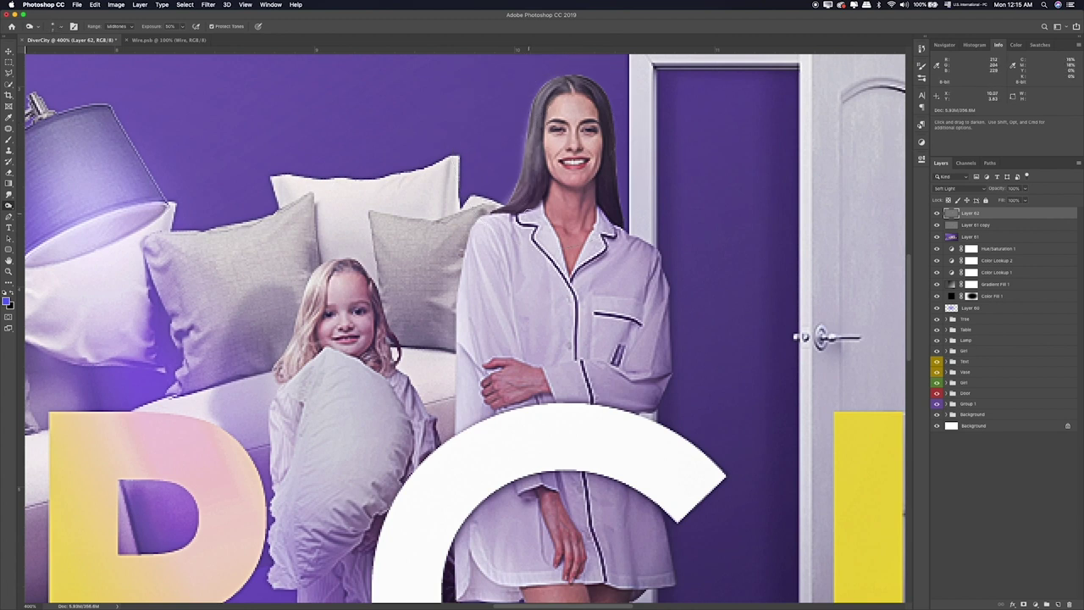
drag(533, 211, 561, 131)
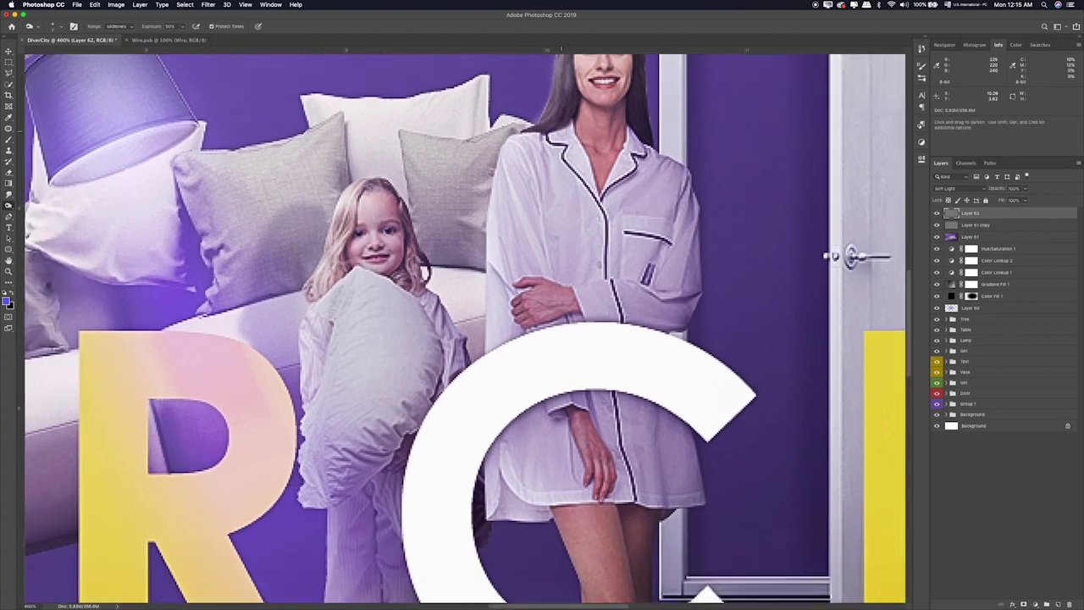
key(super+minus)
key(super+minus)
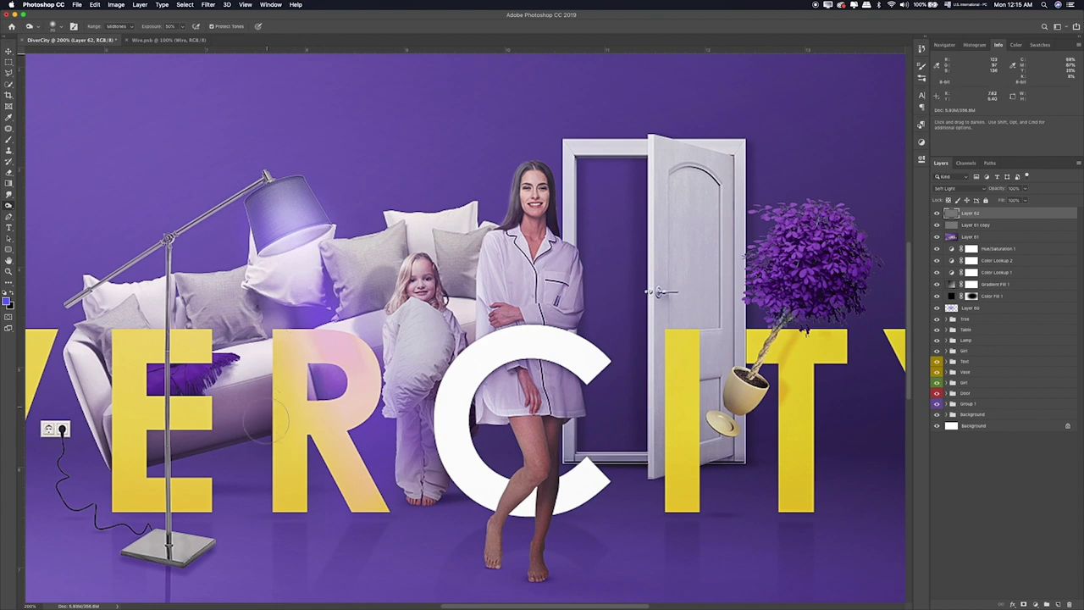
mouse_move(506, 437)
mouse_down()
mouse_move(567, 480)
mouse_move(597, 212)
mouse_up()
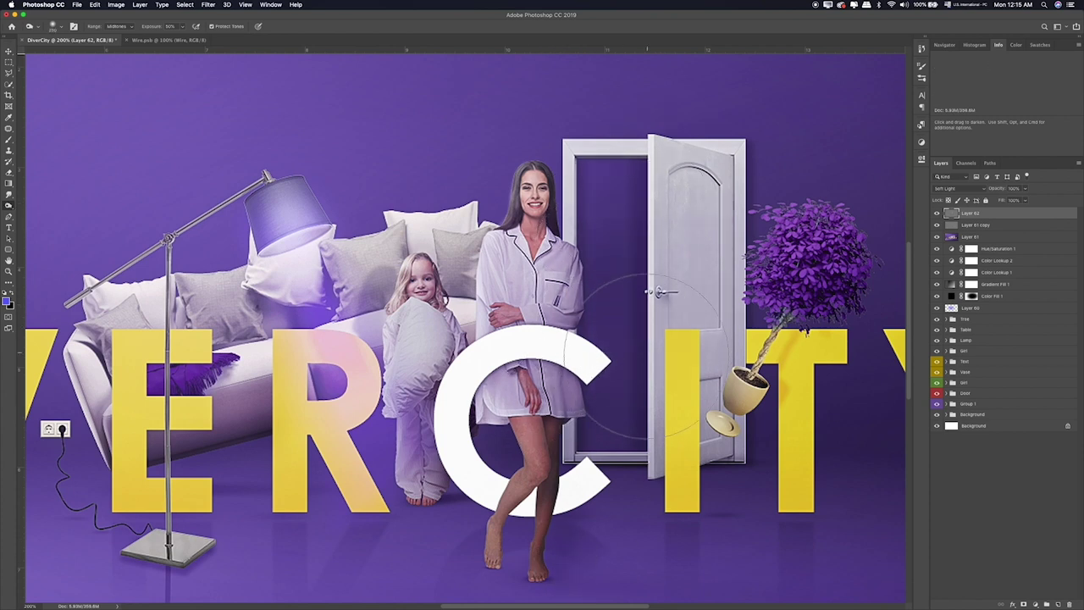
Step: Switch back to Dodge with a very large brush and brighten the lamp and sofa area
drag(762, 423, 616, 366)
drag(593, 246, 581, 243)
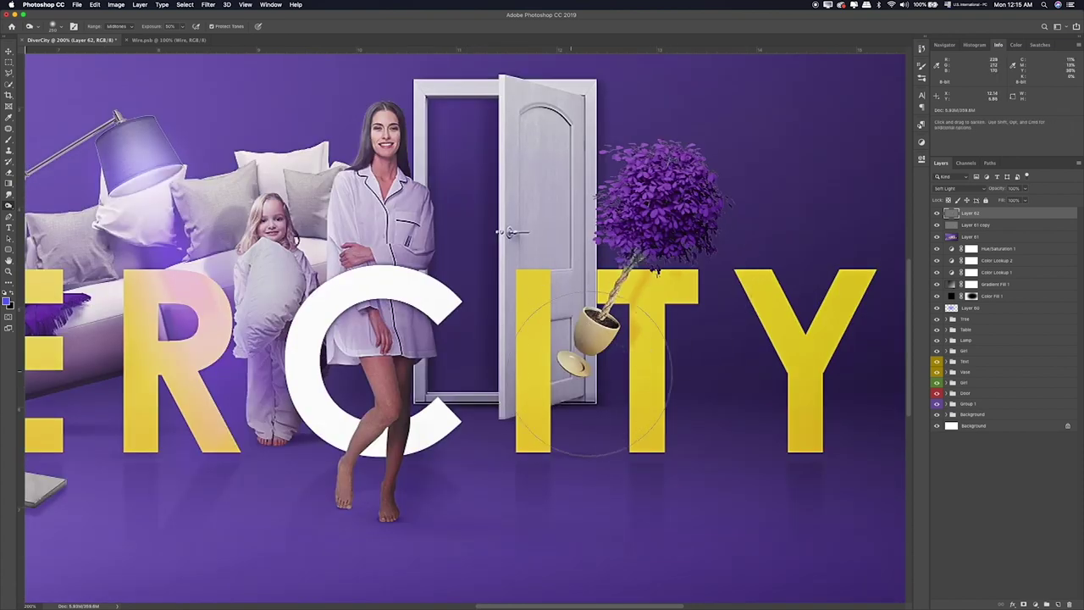
drag(505, 403, 526, 405)
scroll(525, 405, left, 10)
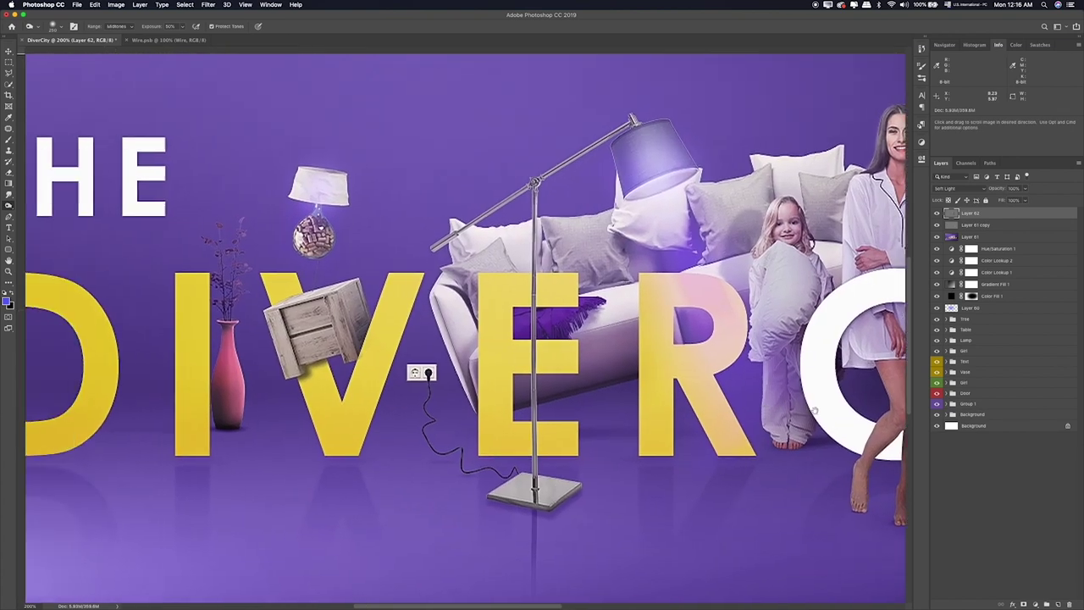
scroll(201, 417, left, 2)
scroll(170, 415, left, 2)
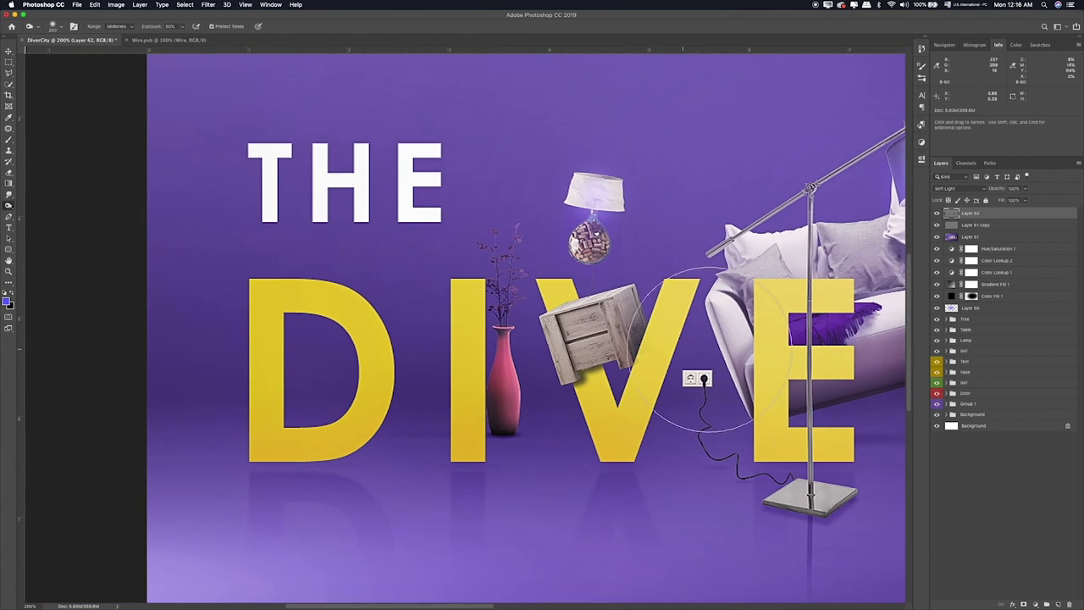
scroll(550, 389, right, 8)
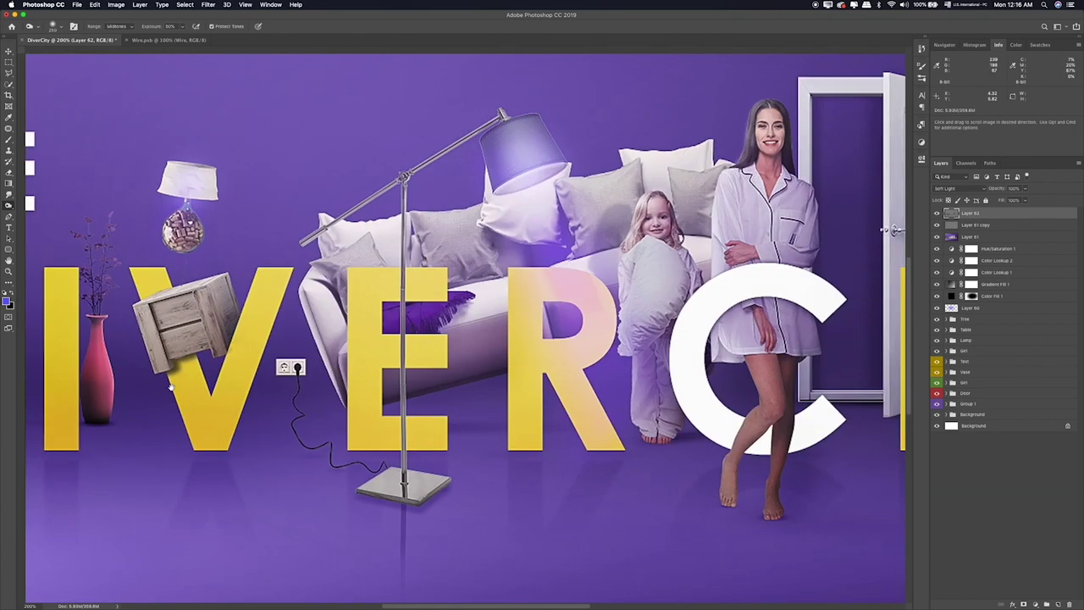
scroll(508, 334, up, 1)
scroll(508, 335, right, 1)
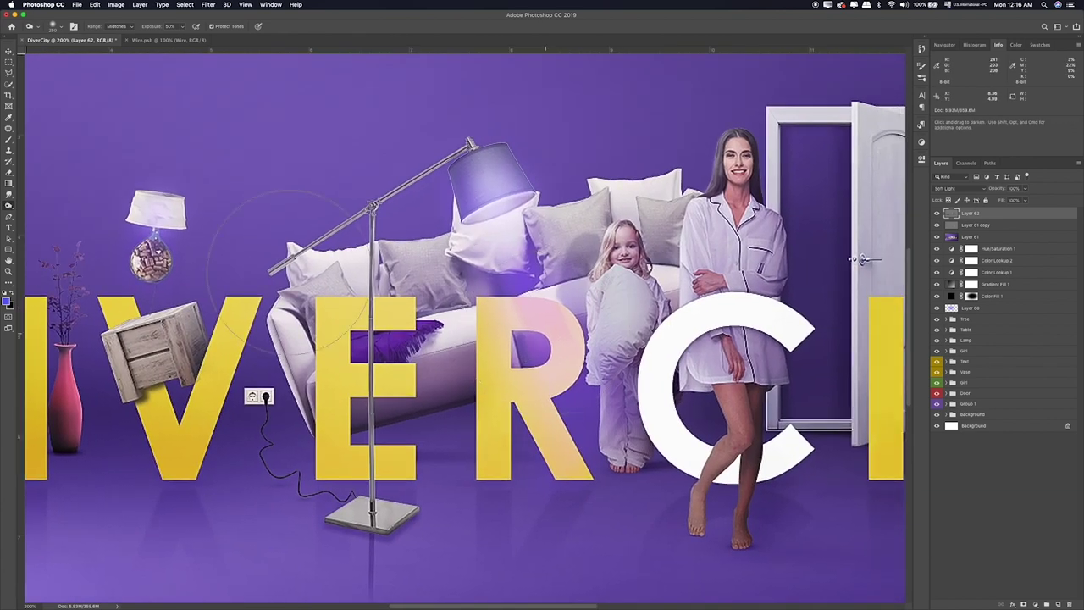
right_click(9, 205)
click(39, 208)
key(bracketright)
key(bracketright)
key(bracketright)
key(bracketright)
key(bracketright)
key(bracketright)
key(bracketright)
key(bracketright)
key(bracketright)
key(bracketright)
key(bracketright)
key(bracketright)
click(524, 326)
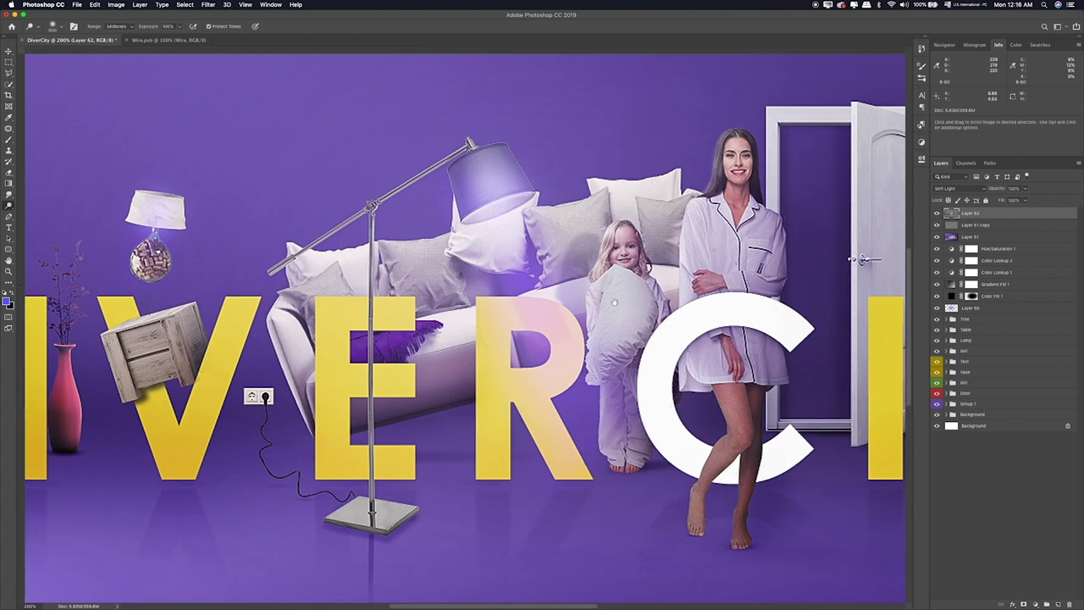
Step: Shrink the brush again and zoom out to see the whole poster
drag(862, 259, 741, 289)
key(bracketleft)
key(bracketleft)
key(bracketleft)
key(bracketleft)
key(bracketleft)
key(bracketleft)
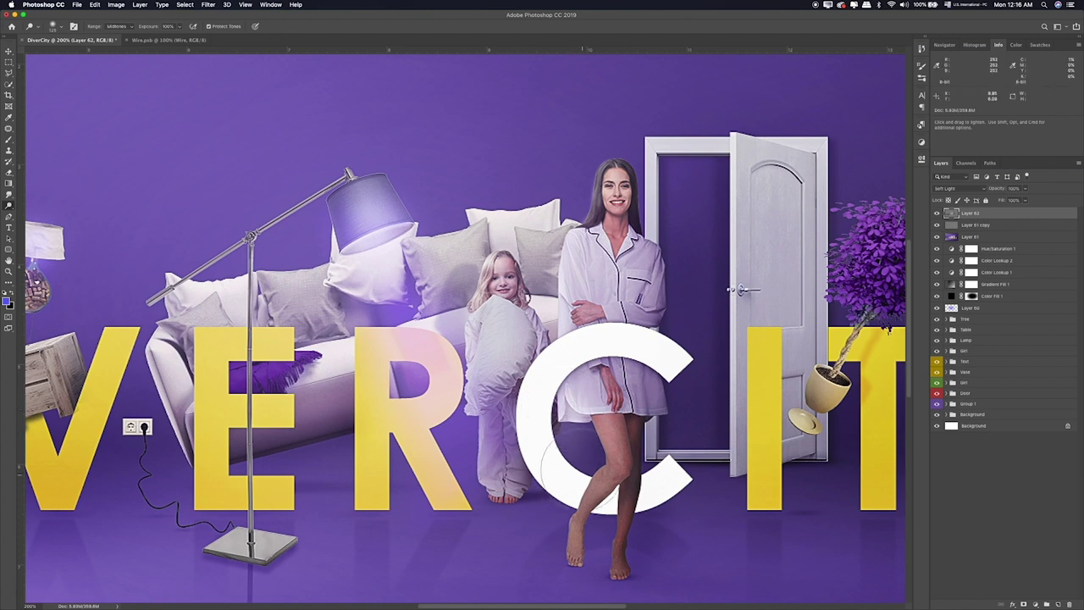
key(space)
drag(136, 317, 245, 279)
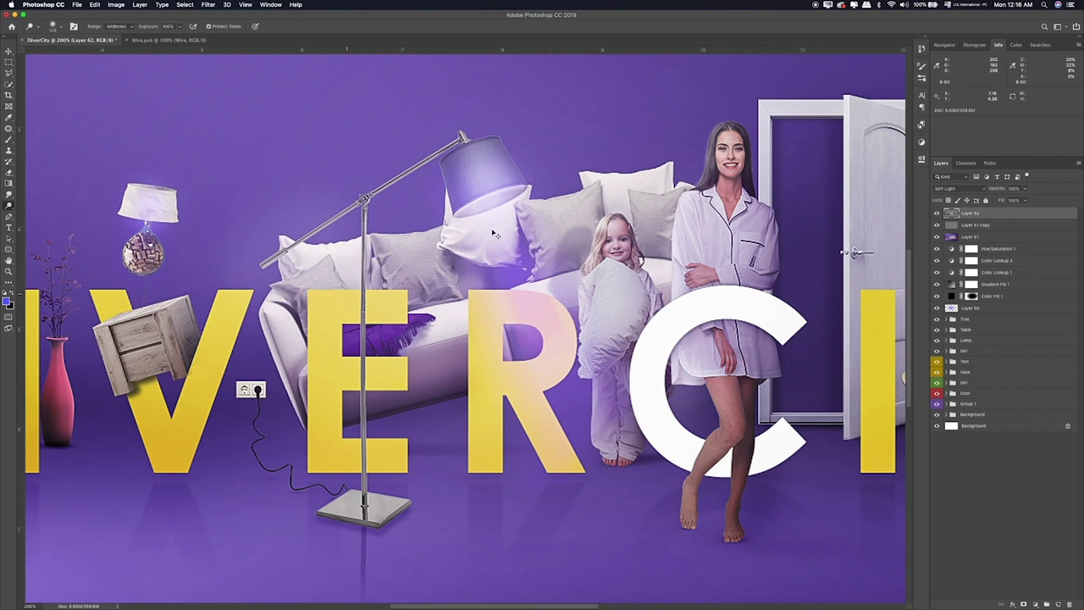
drag(669, 163, 605, 203)
key(ctrl+minus)
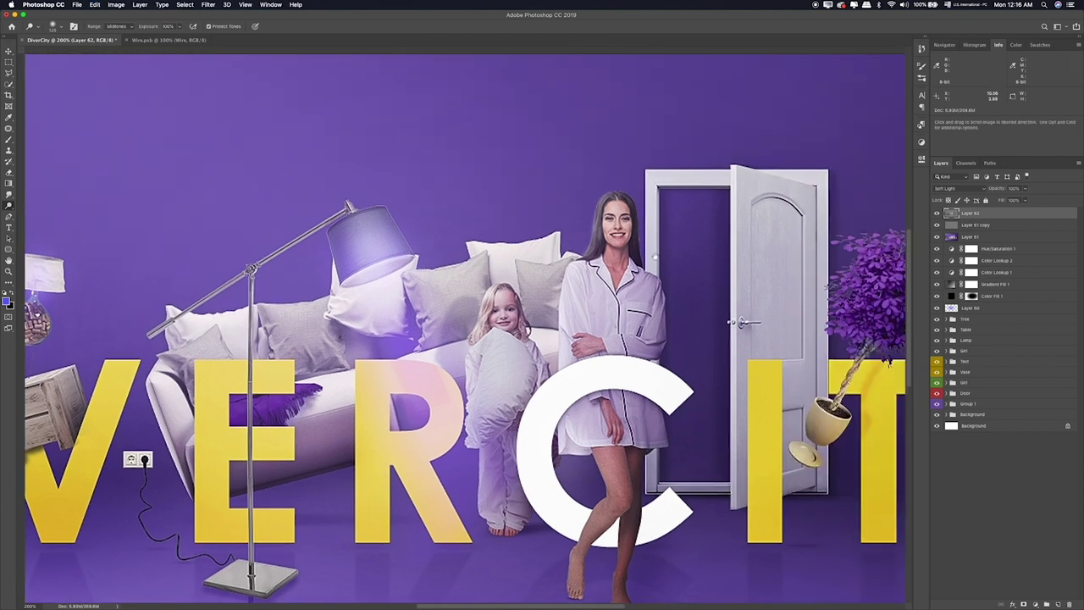
key(ctrl+minus)
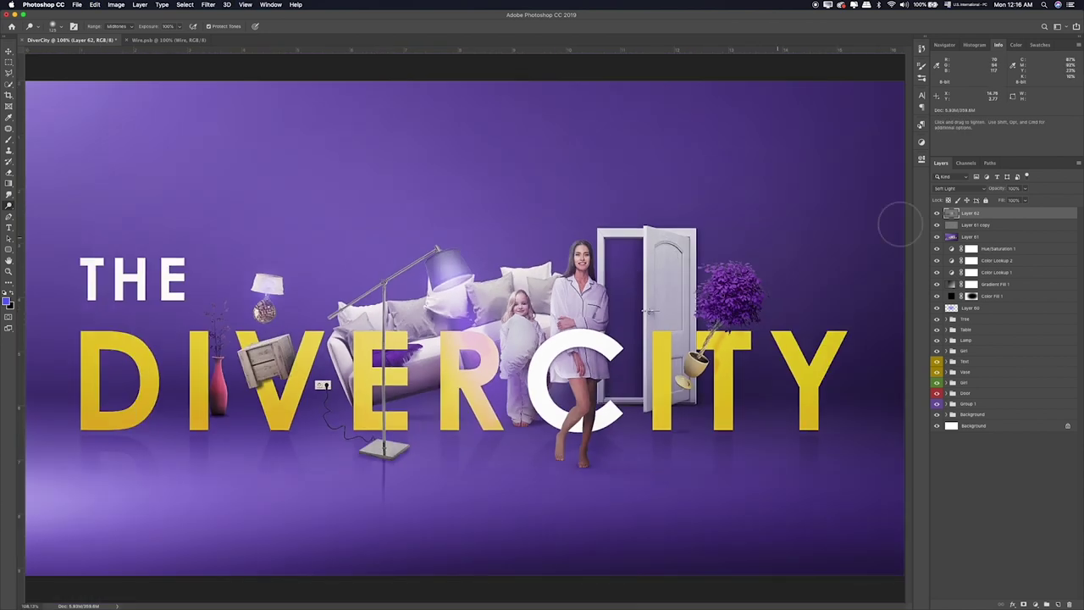
Step: Compare Layer 62 on and off, dodge the woman's hair edge, and lighten the white pillow at 20%
click(936, 213)
click(936, 213)
click(936, 213)
key(ctrl+plus)
key(ctrl+plus)
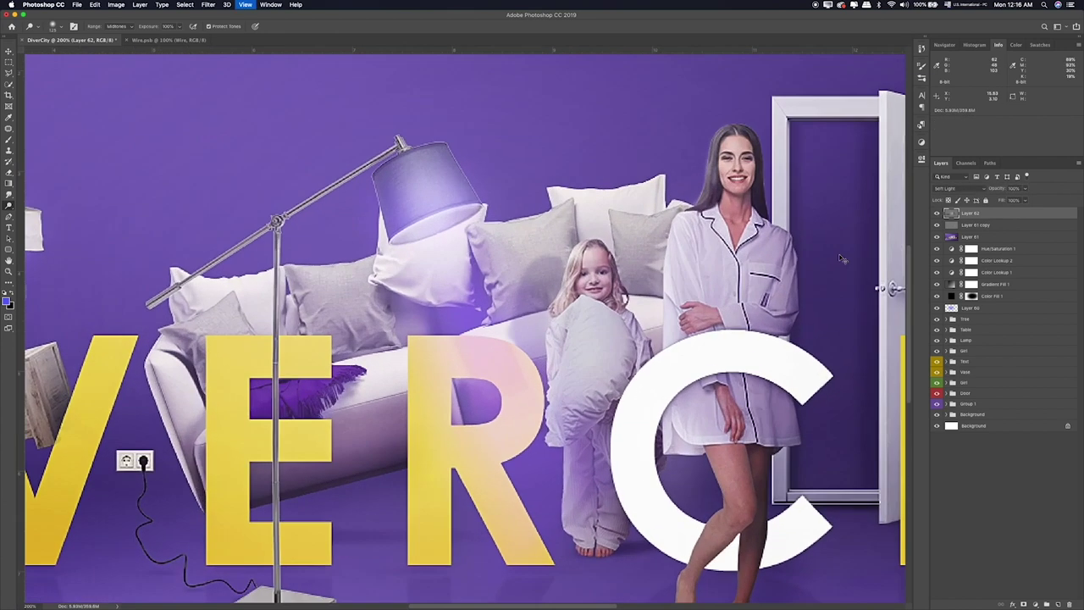
key(bracketleft)
key(bracketleft)
key(bracketleft)
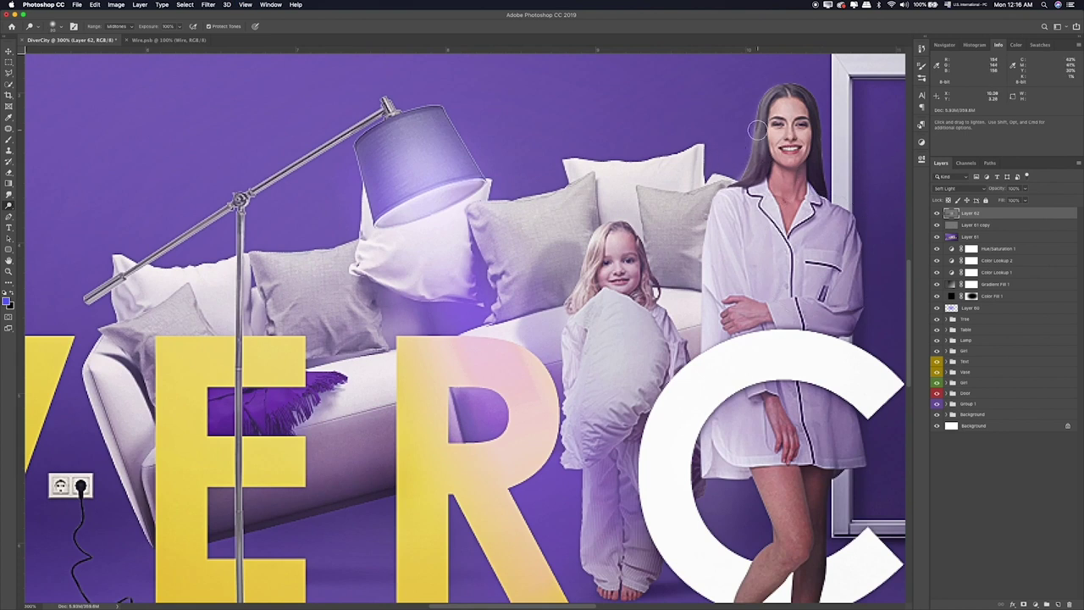
drag(757, 118, 746, 183)
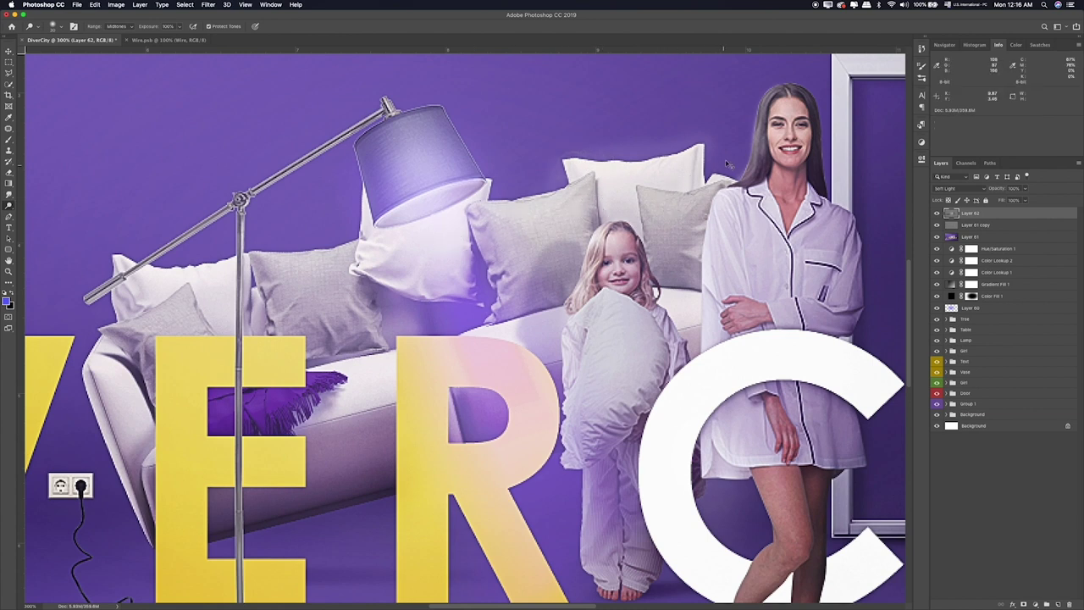
key(2)
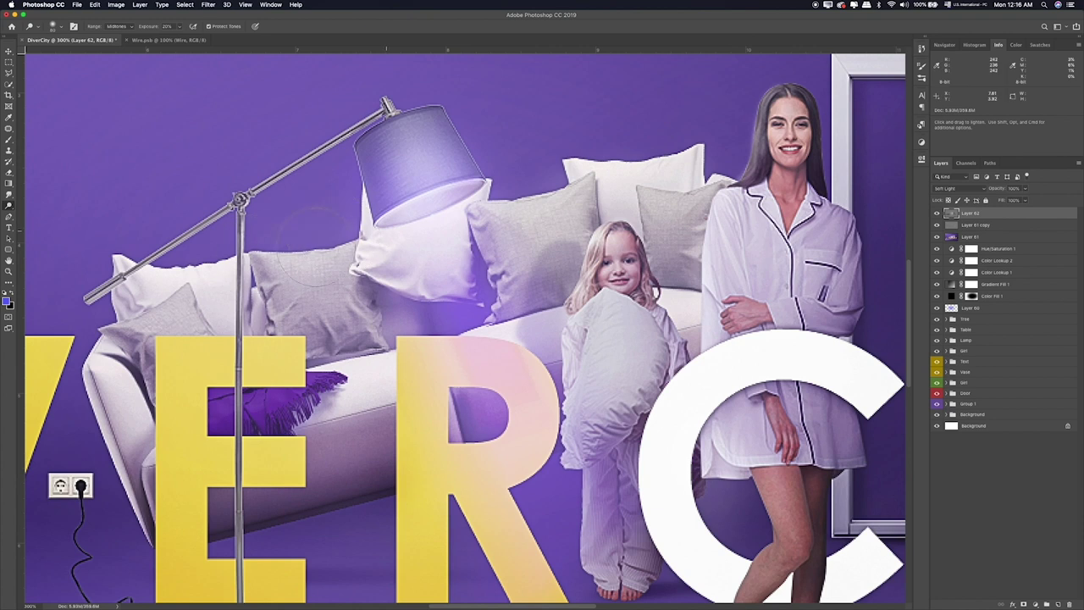
drag(173, 288, 127, 296)
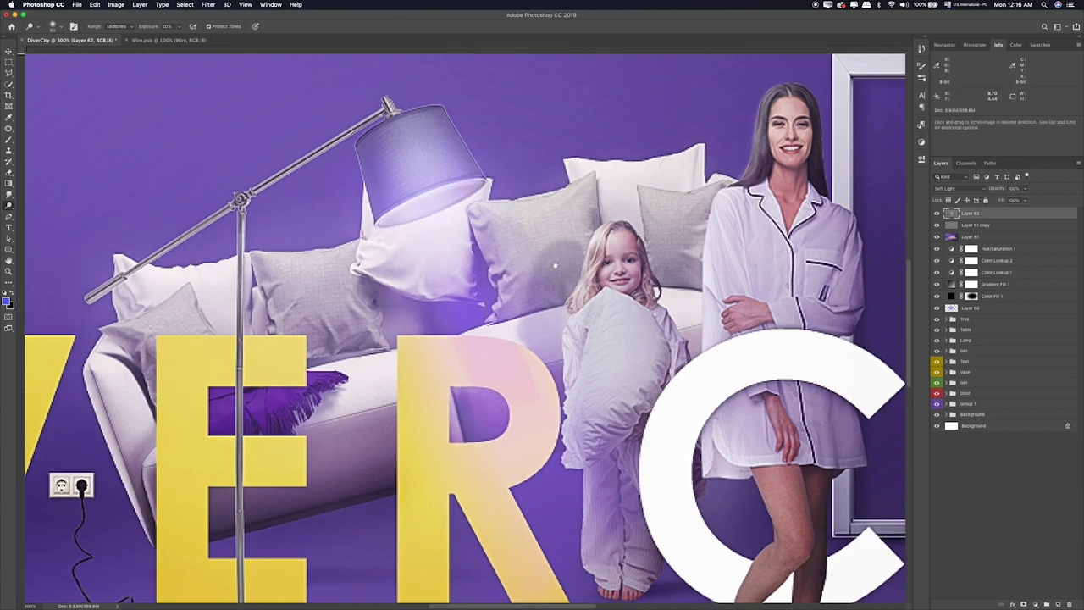
Step: Burn the floor shadow around the girl's feet with a smaller brush at 50% exposure
scroll(559, 339, down, 5)
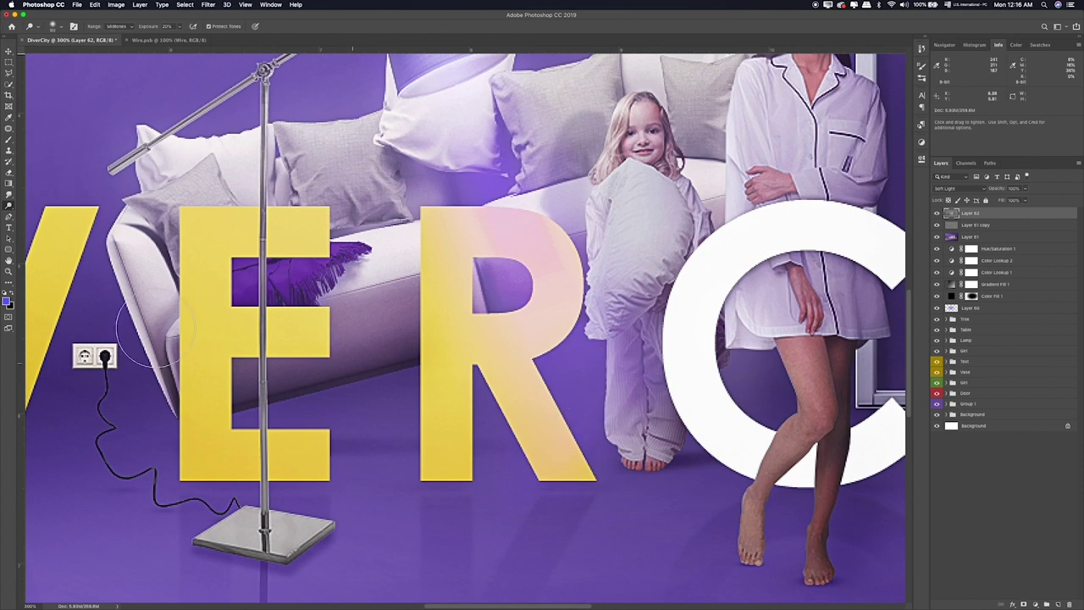
right_click(7, 205)
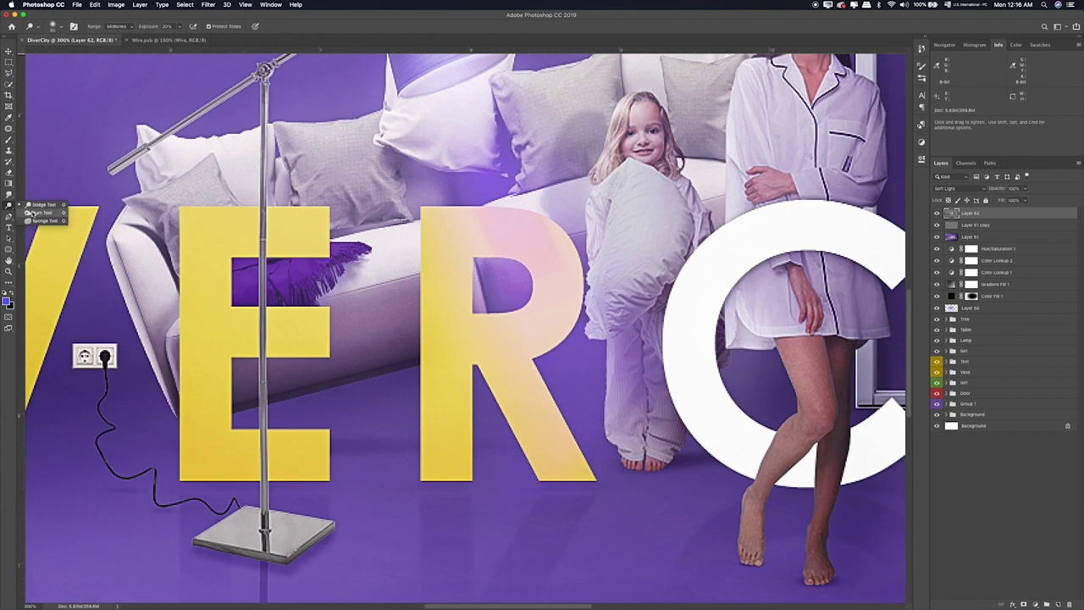
click(42, 215)
key(5)
key(bracketleft)
key(bracketleft)
key(bracketleft)
mouse_move(617, 502)
mouse_down()
mouse_move(801, 497)
mouse_move(672, 487)
mouse_up()
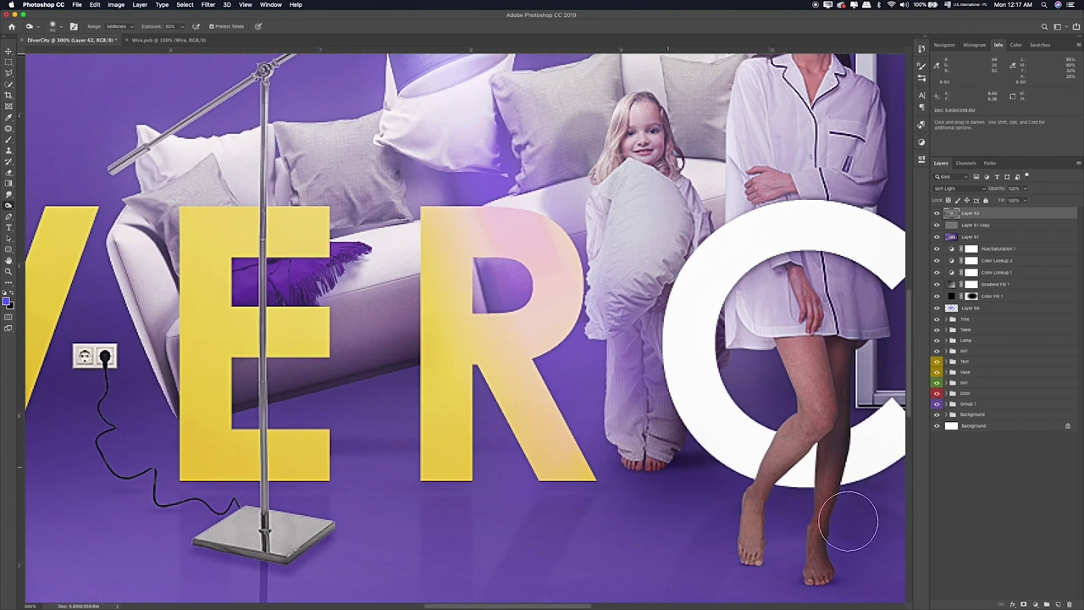
Step: Pan across the feet and letters, then zoom out and fit the whole poster on screen
drag(847, 515, 420, 373)
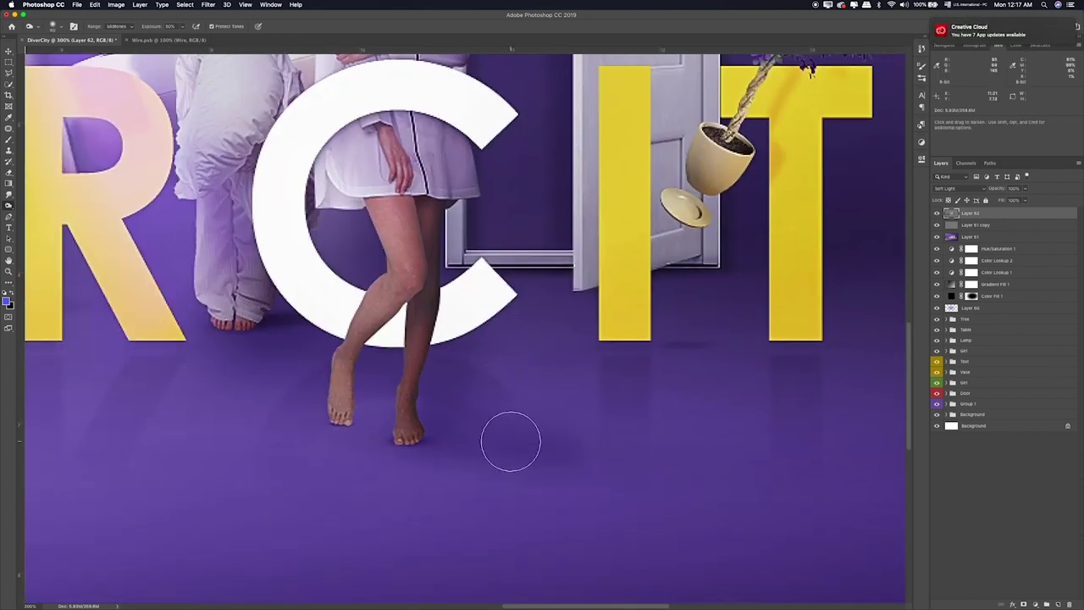
drag(537, 316, 656, 317)
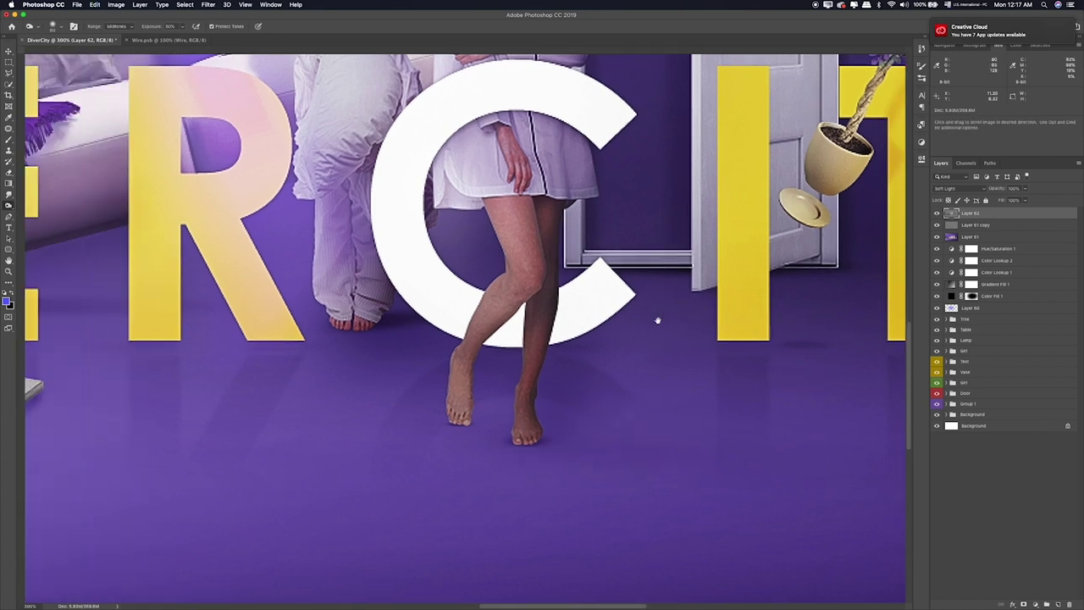
key(ctrl+minus)
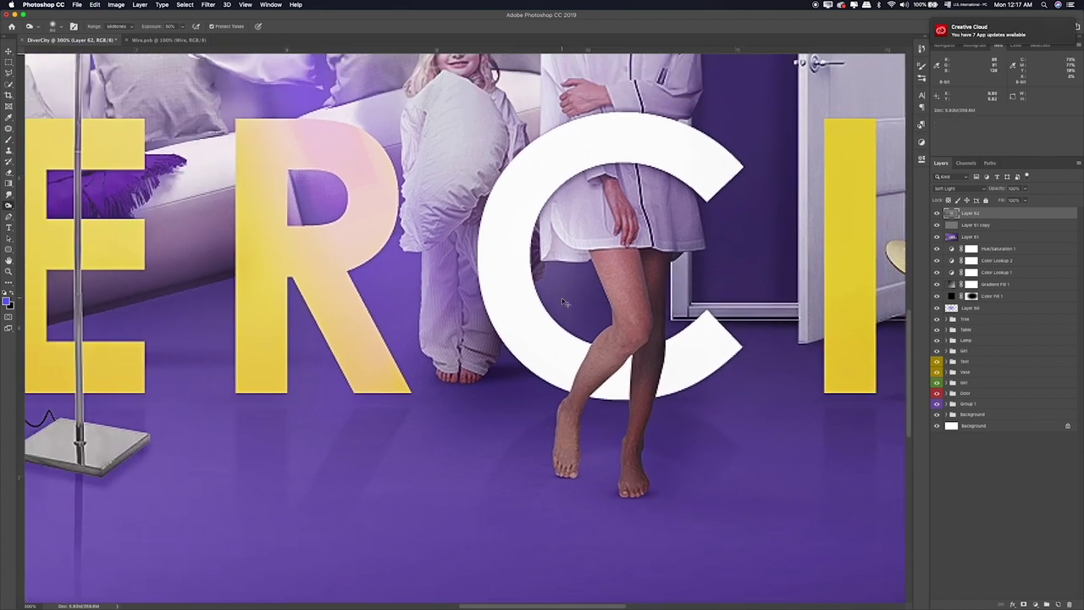
key(ctrl+minus)
key(ctrl+0)
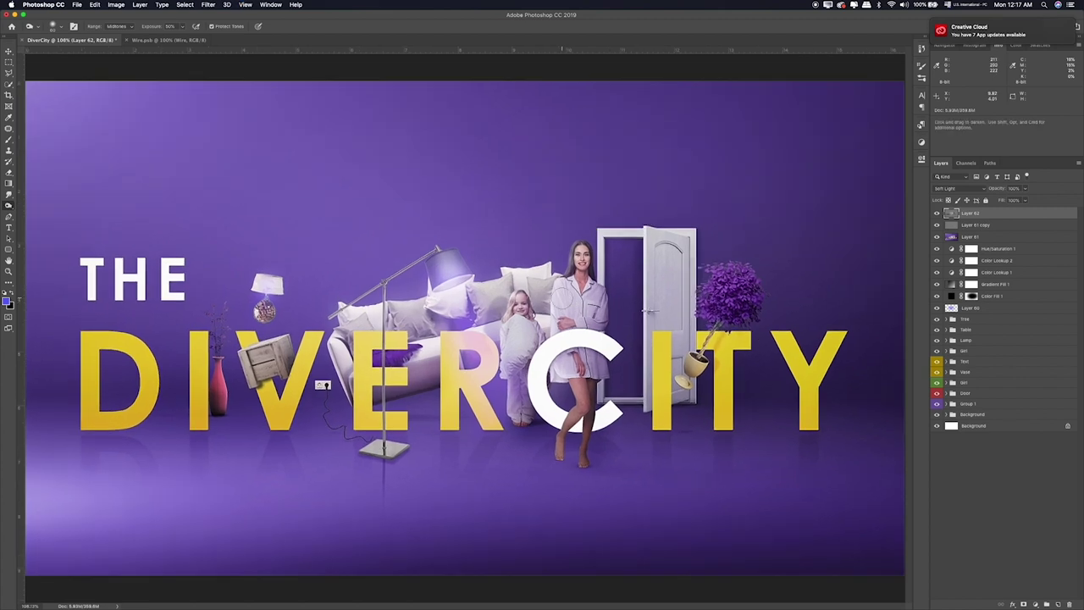
Step: Lower Layer 62's opacity to 63%, comparing it on and off, then choose the Type tool
click(936, 213)
click(937, 213)
click(936, 213)
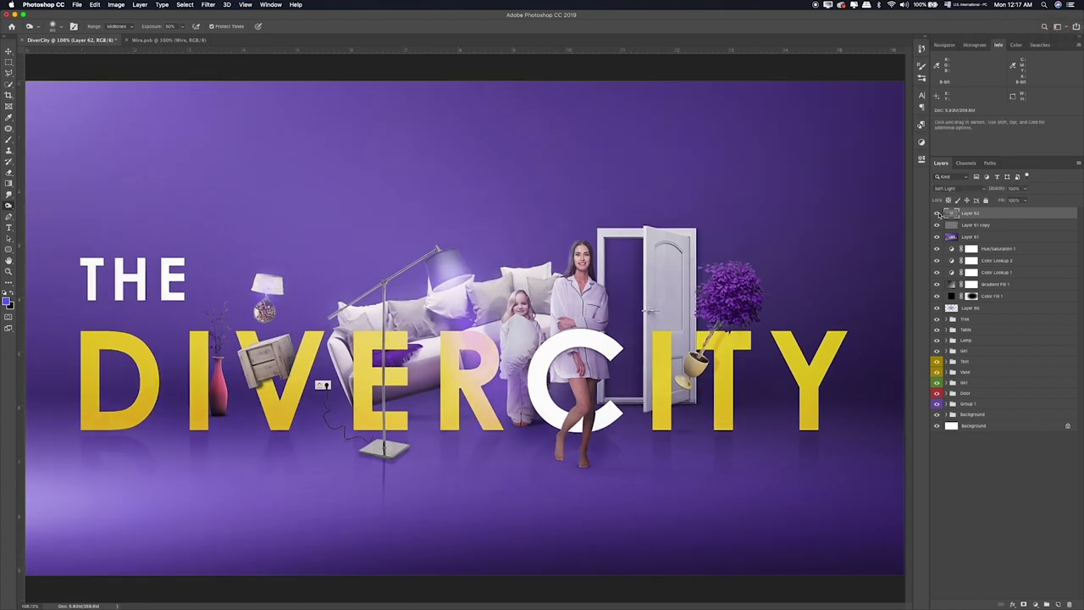
click(1026, 187)
drag(1012, 203, 1011, 203)
click(936, 214)
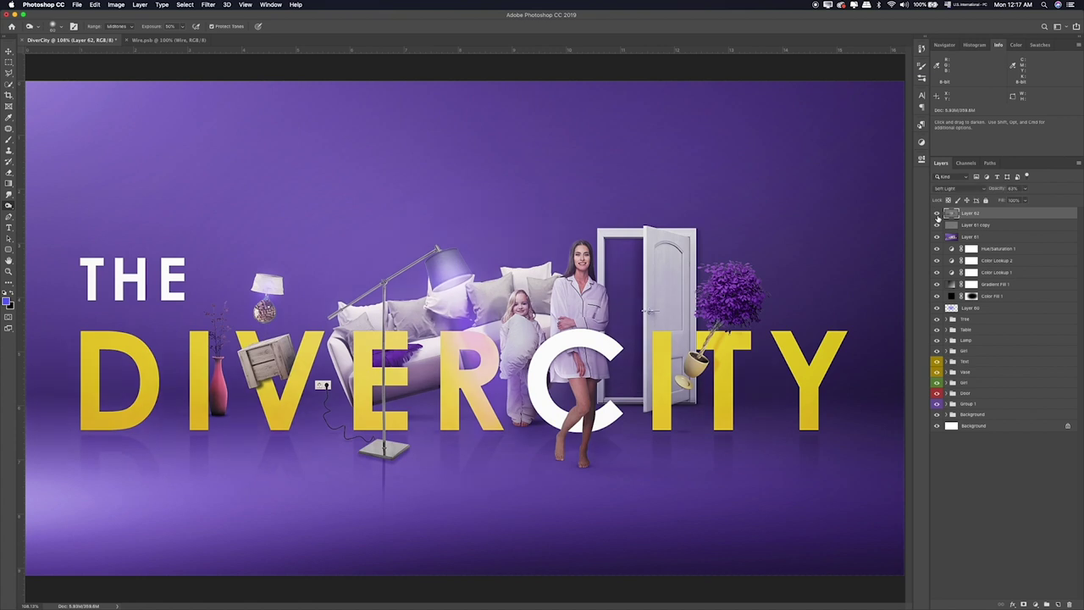
click(936, 214)
key(m)
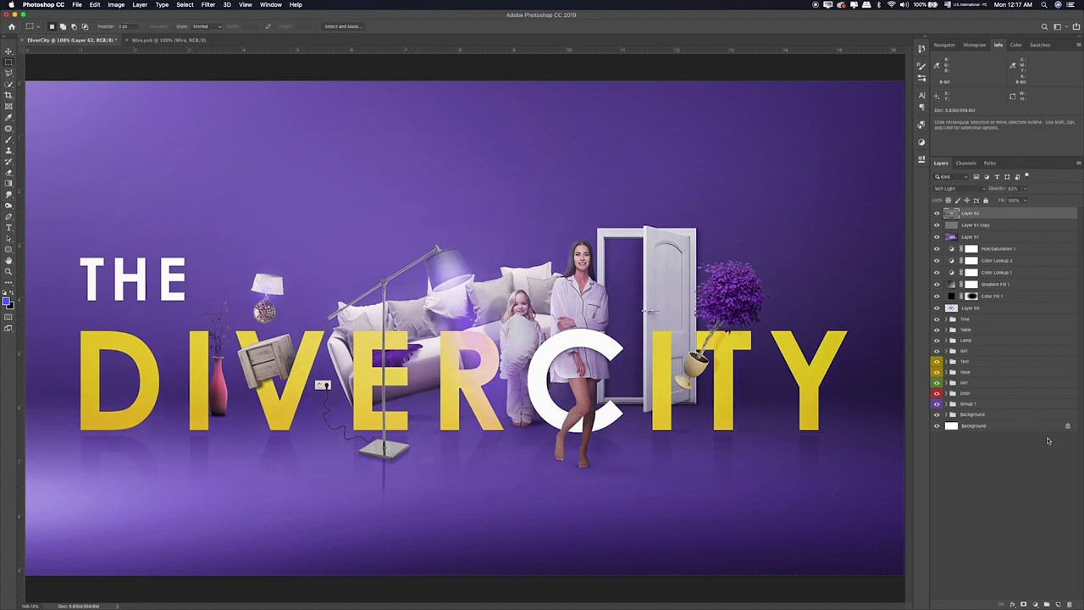
click(8, 227)
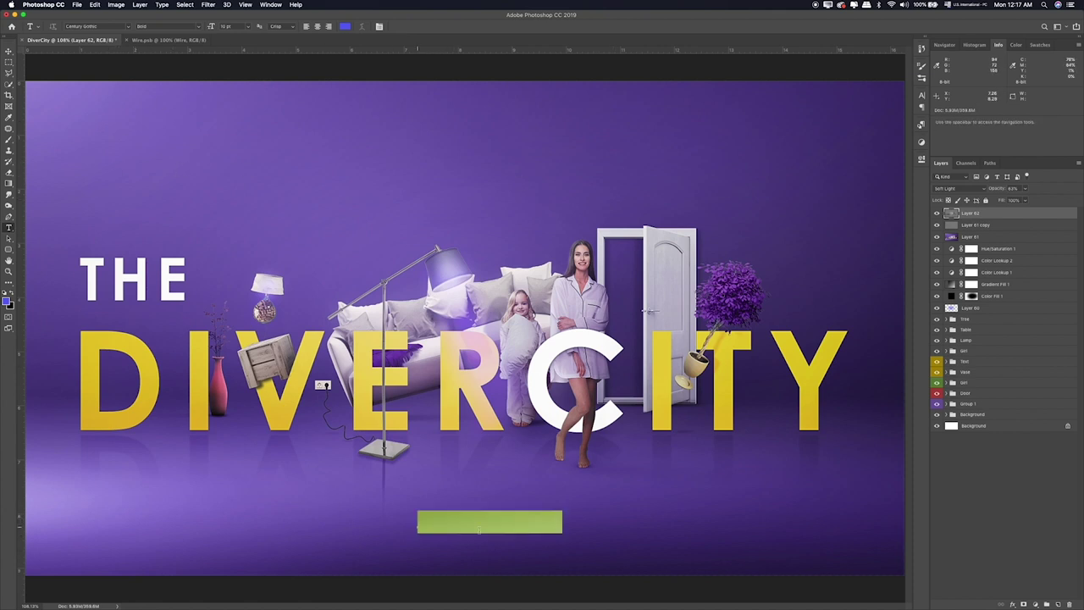
Step: Add the text line 'RESIDENTIAL-BUSINESS PARK-ENTERTAINMENT' below the title and select all of it
click(418, 526)
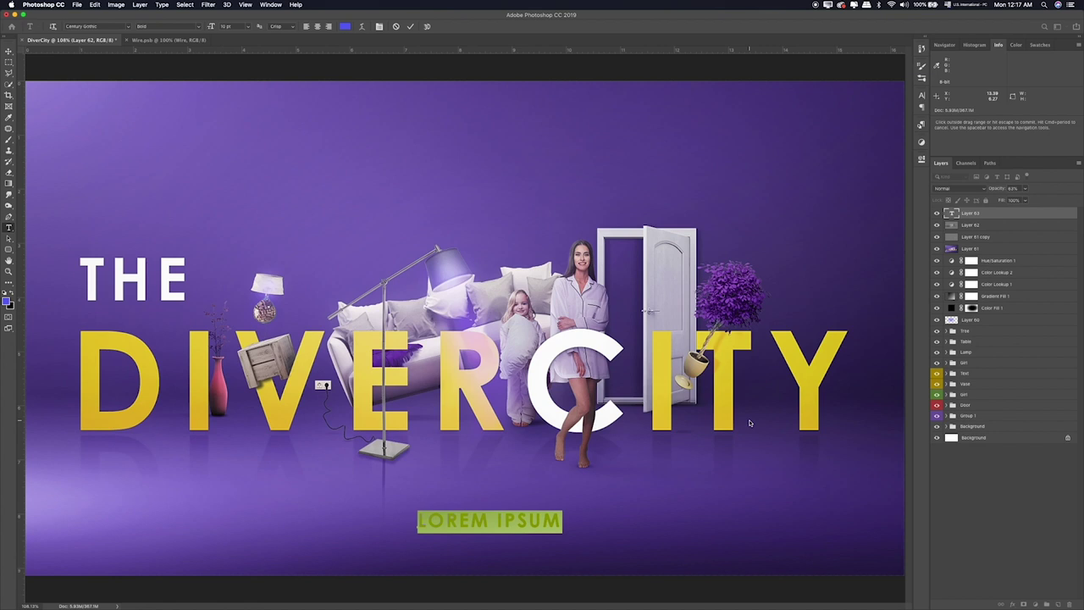
text(R)
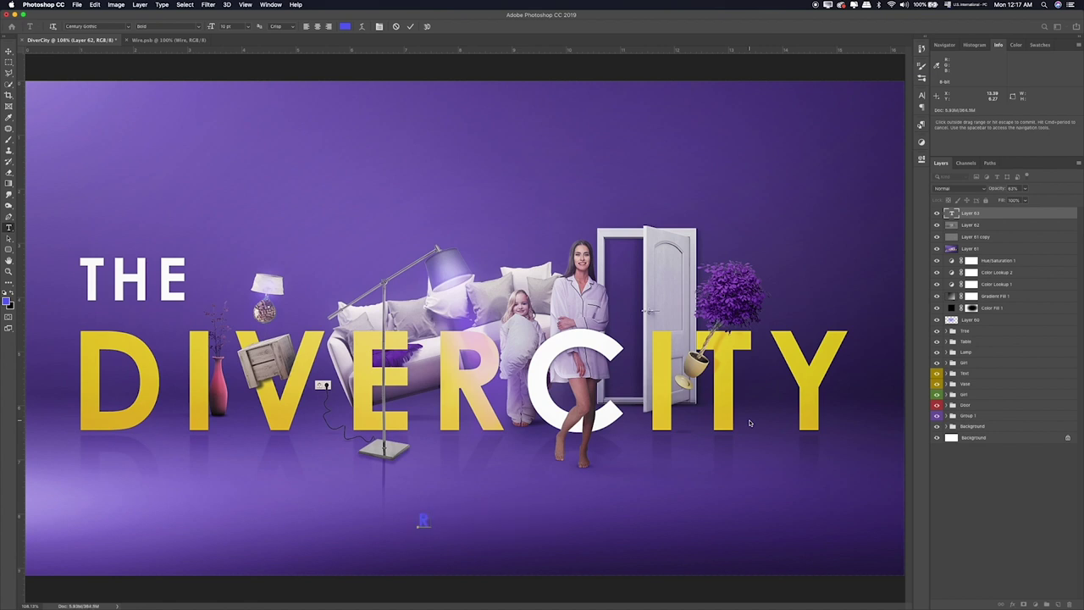
text(E)
text(SI)
text(DENTIAL-)
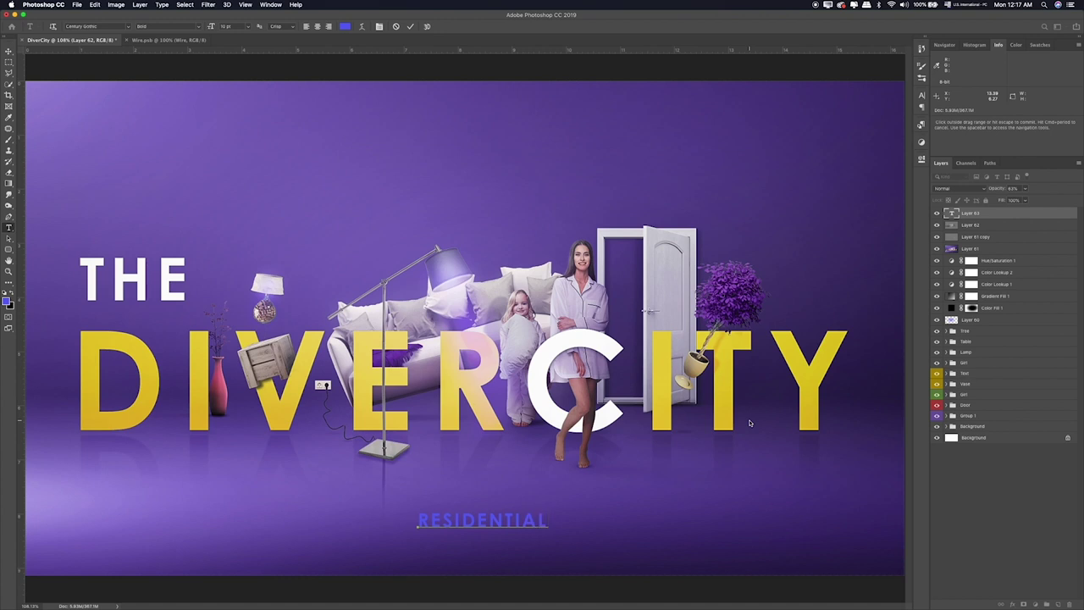
text(BUSINESS )
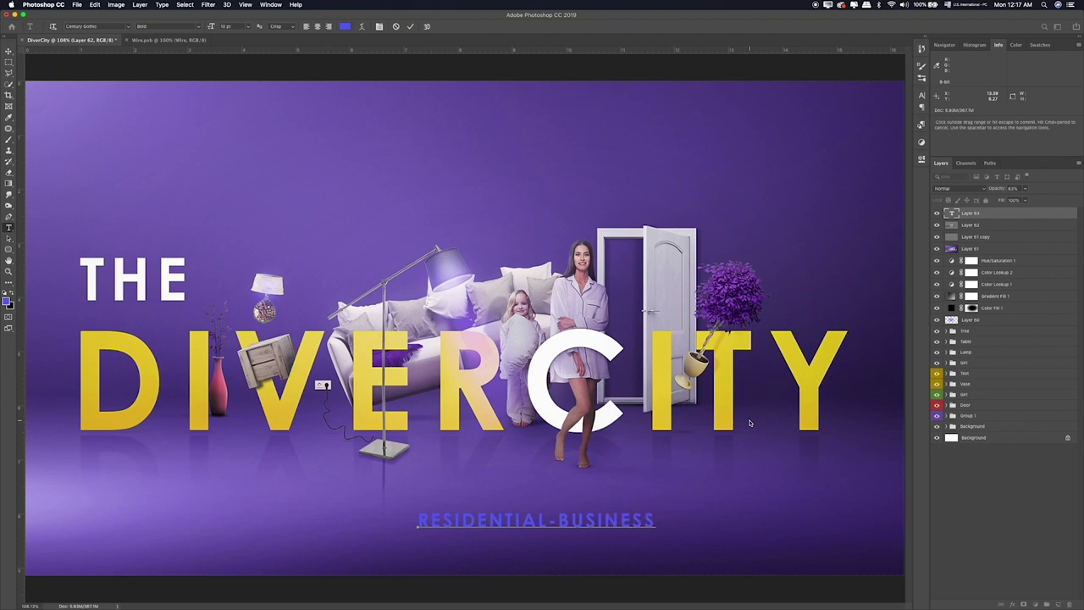
text(PARK)
text(-EN)
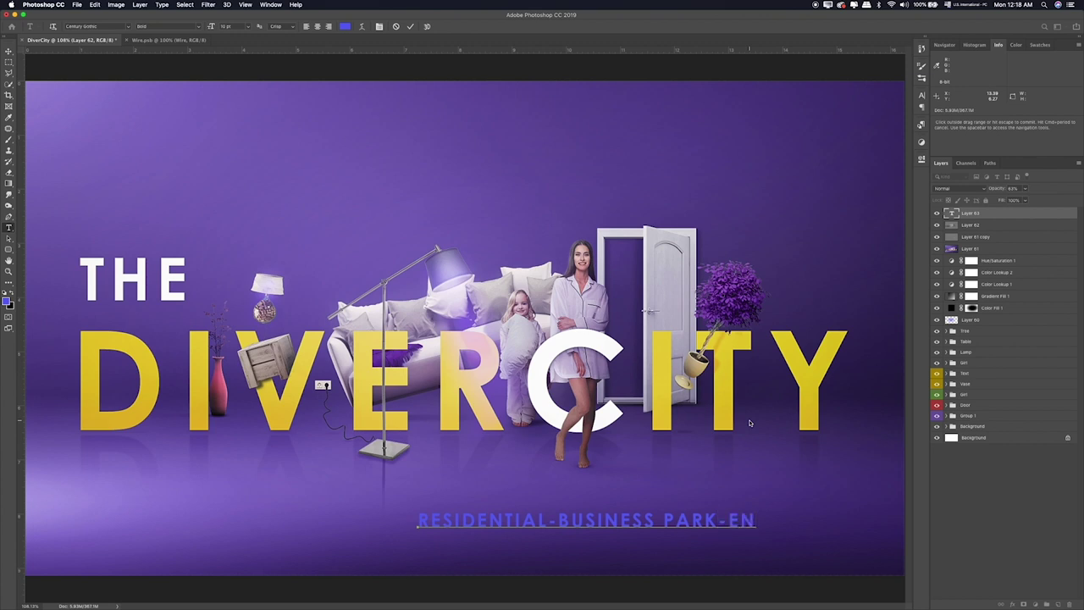
text(TERTAI)
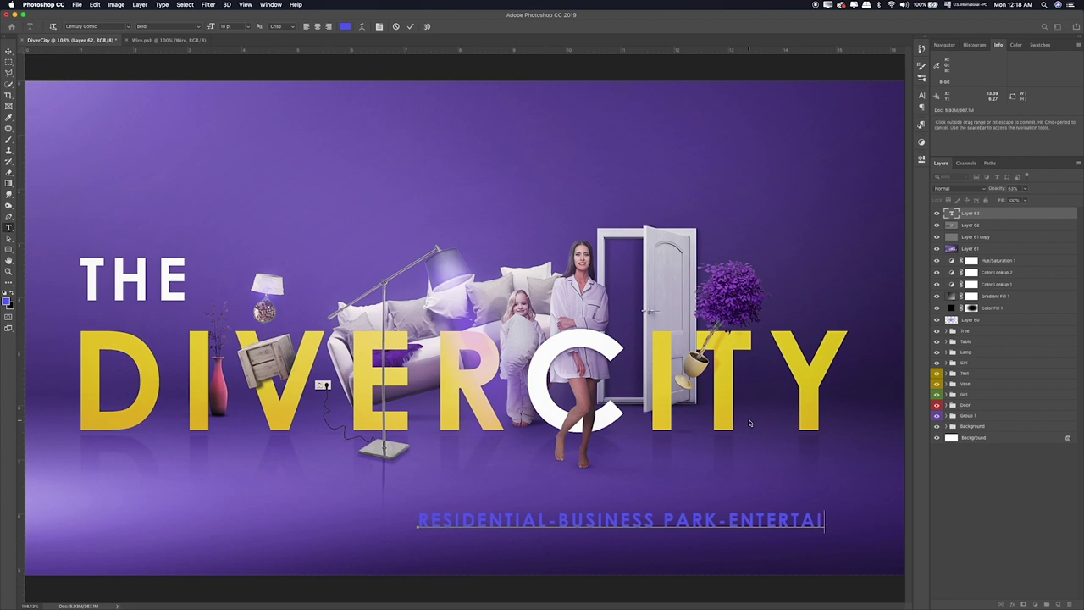
text(NMENT)
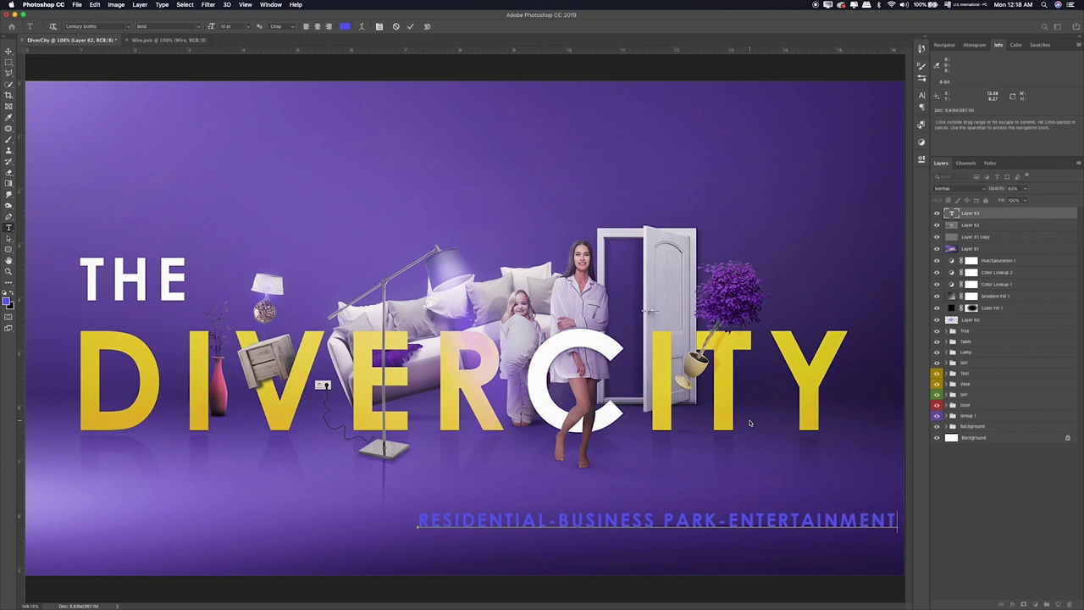
key(ctrl+a)
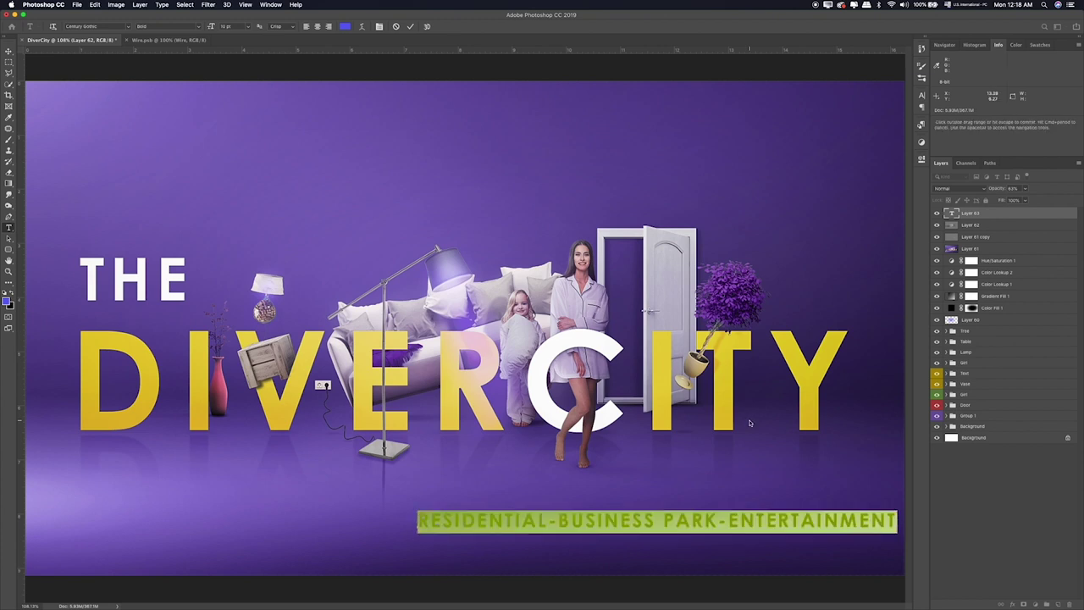
Step: Set the subtitle text colour to white and commit the edit
click(344, 26)
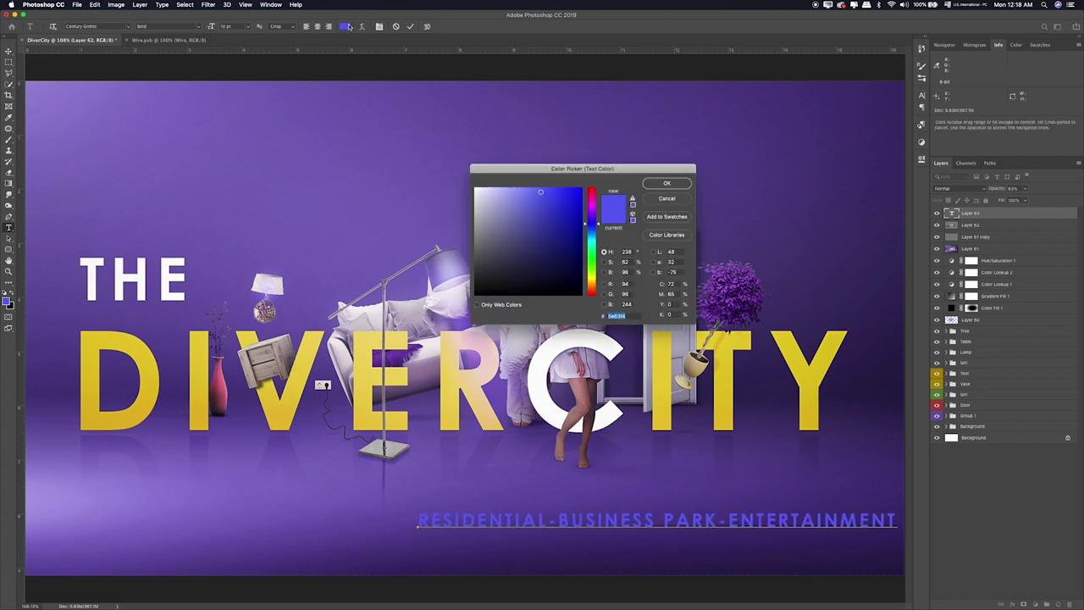
click(478, 195)
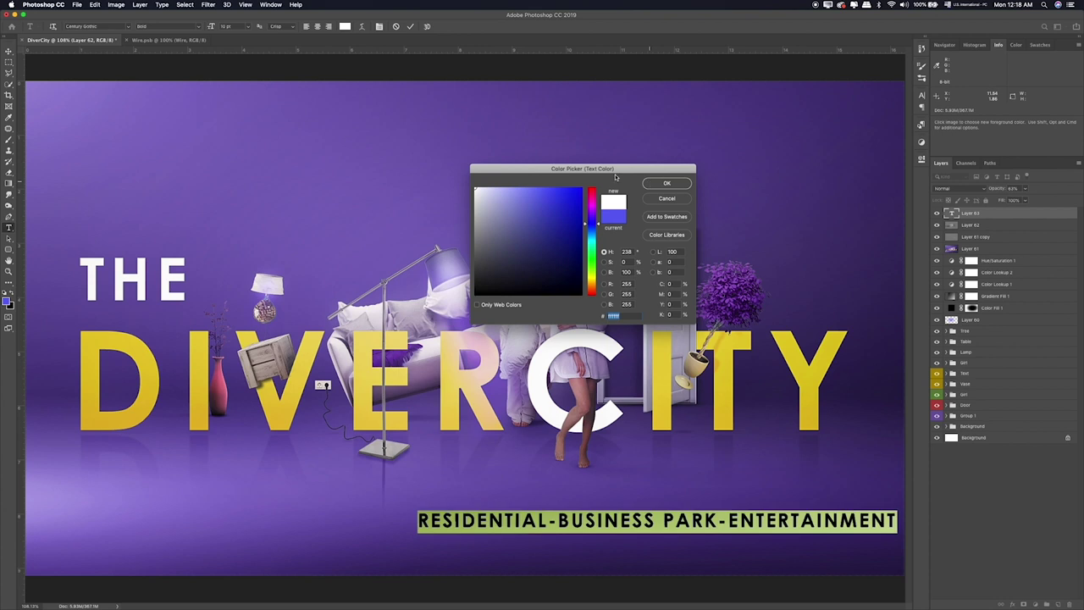
click(666, 183)
click(8, 52)
Step: Centre the subtitle horizontally on the Background, show guides, and lower it slightly
drag(590, 499, 409, 492)
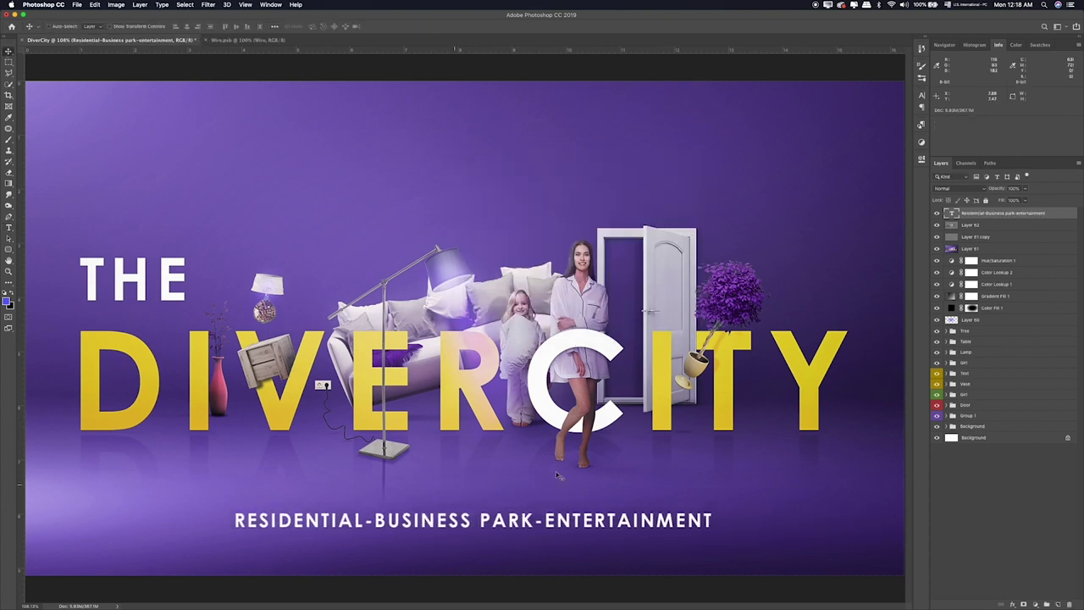
click(826, 388)
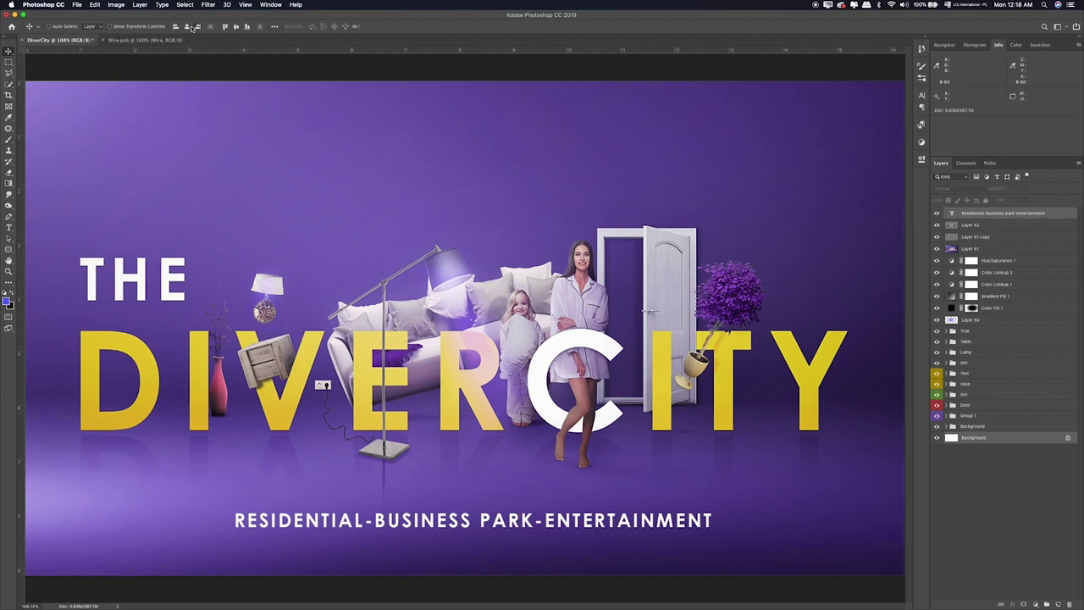
click(186, 26)
click(983, 216)
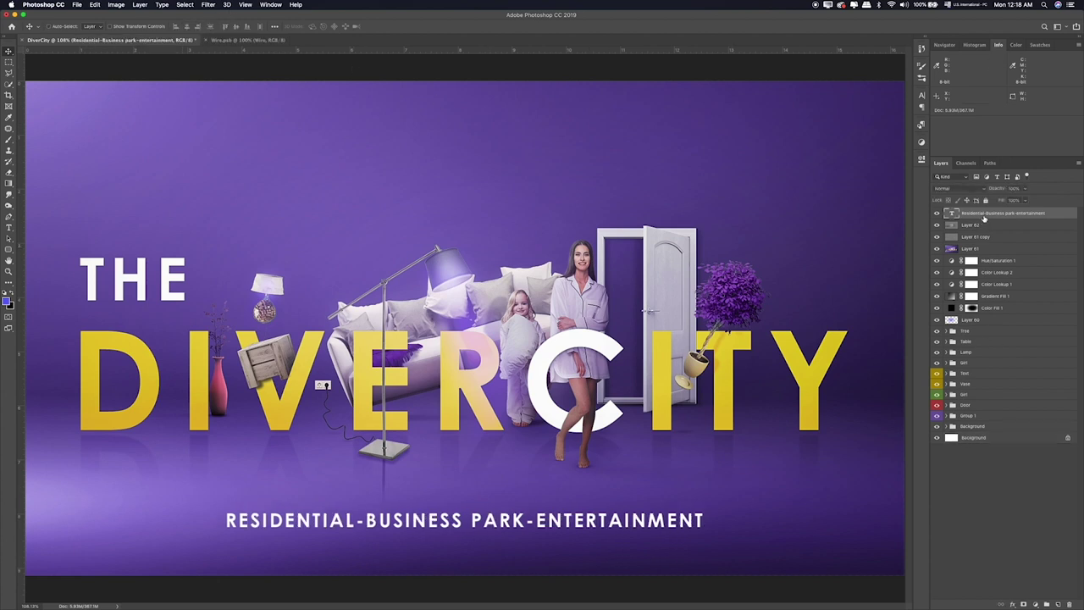
key(ctrl+semicolon)
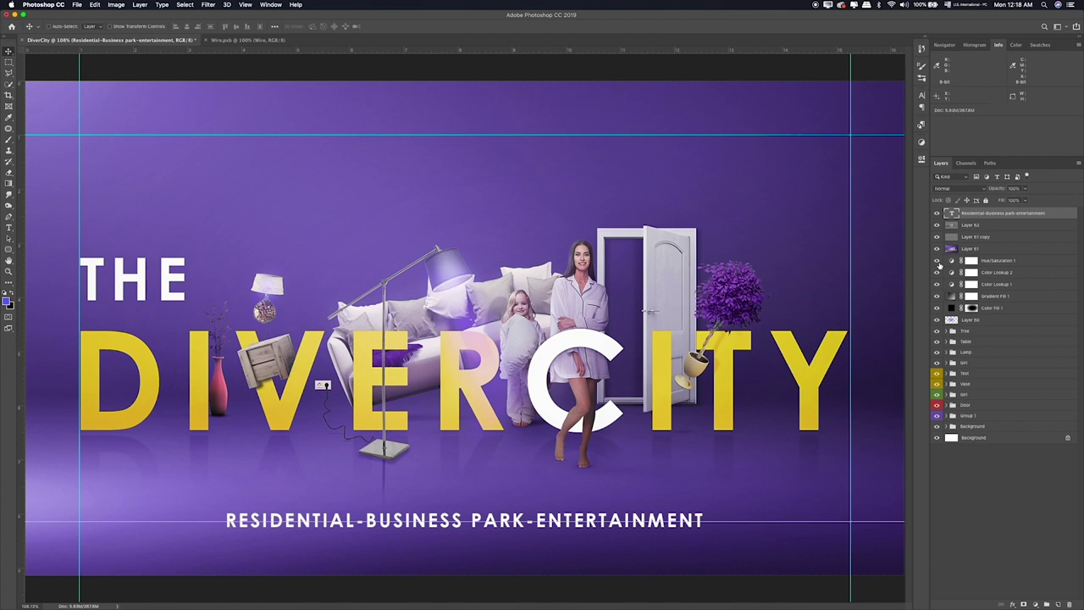
drag(658, 432, 657, 441)
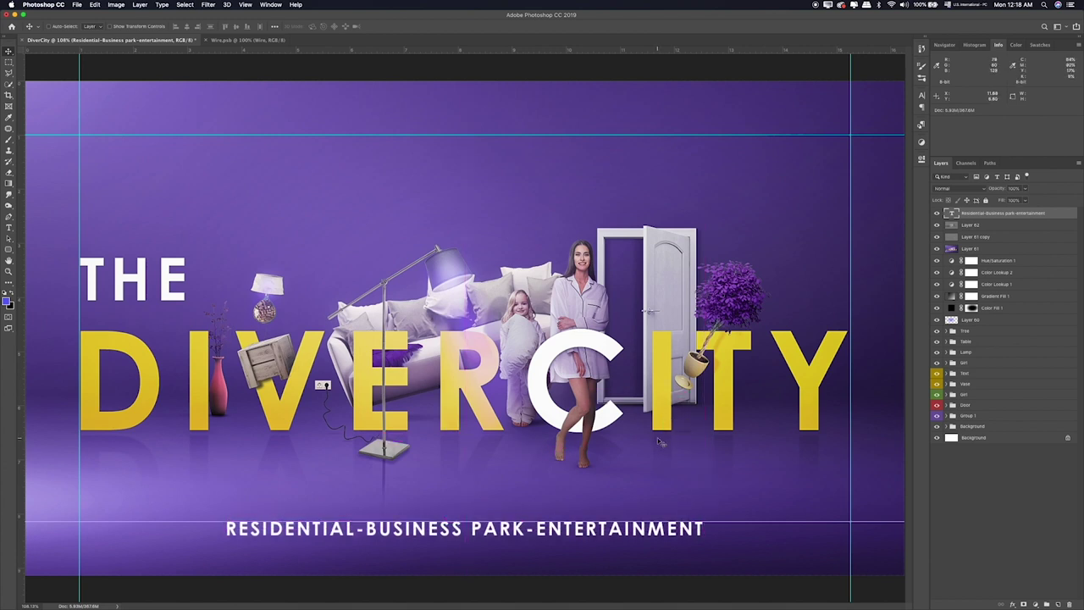
click(9, 63)
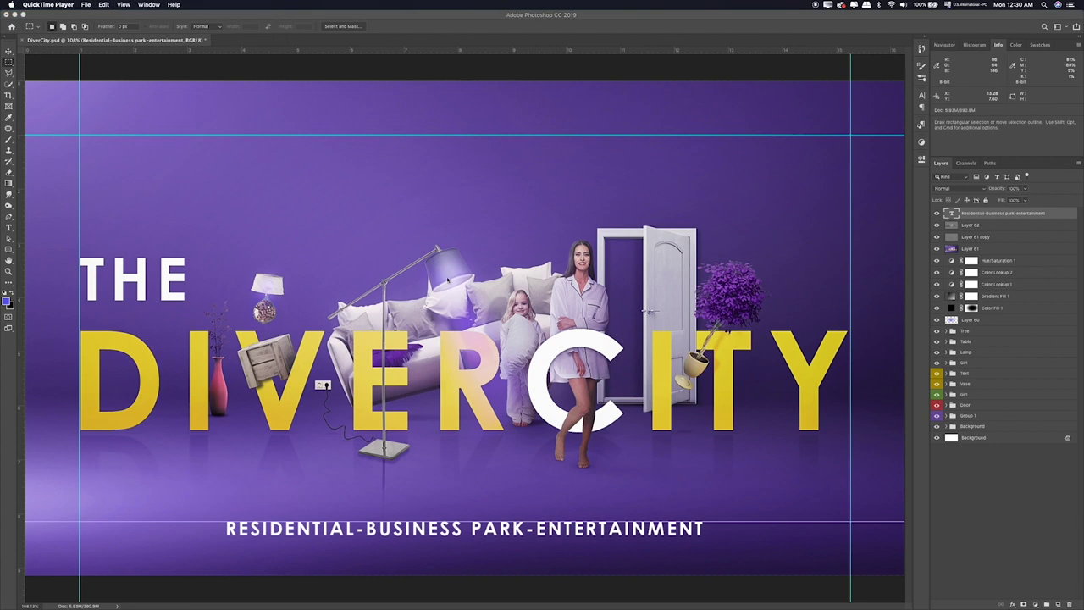
click(51, 114)
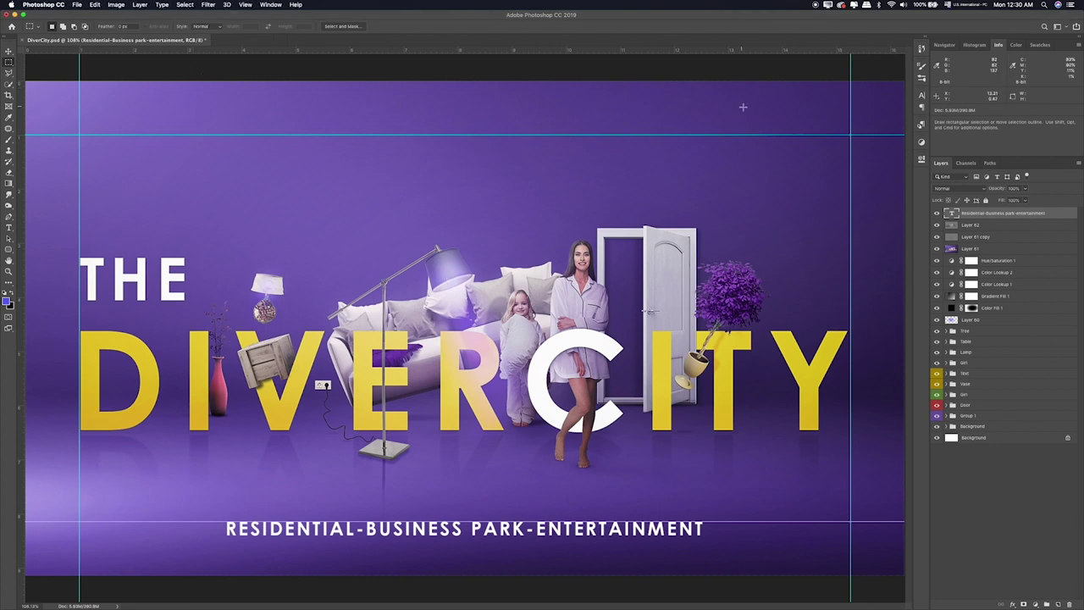